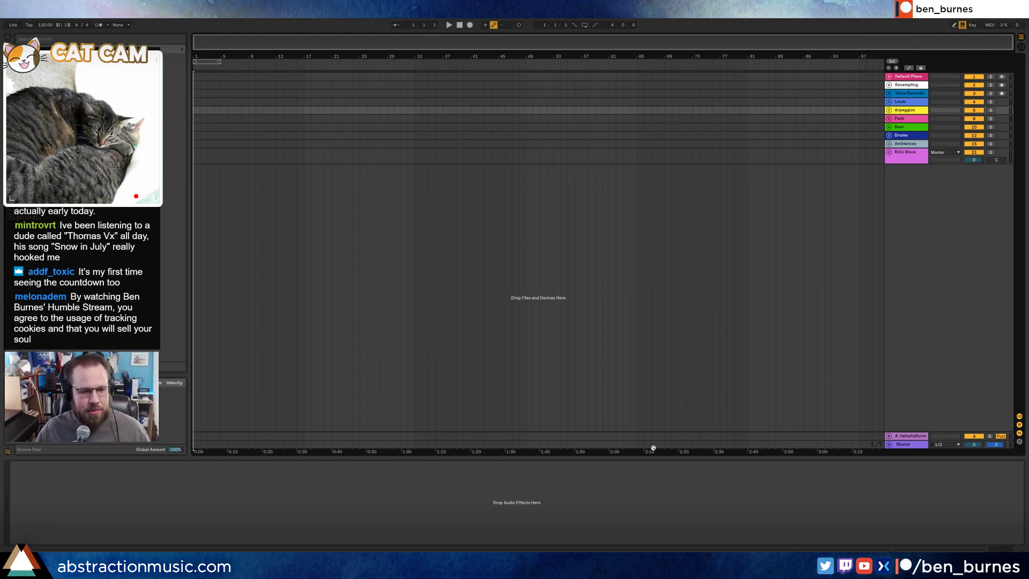
- Switch to Affinity Photo and add the artistic text "TEST TEXT" on the canvas in the 04b03 font
click(375, 567)
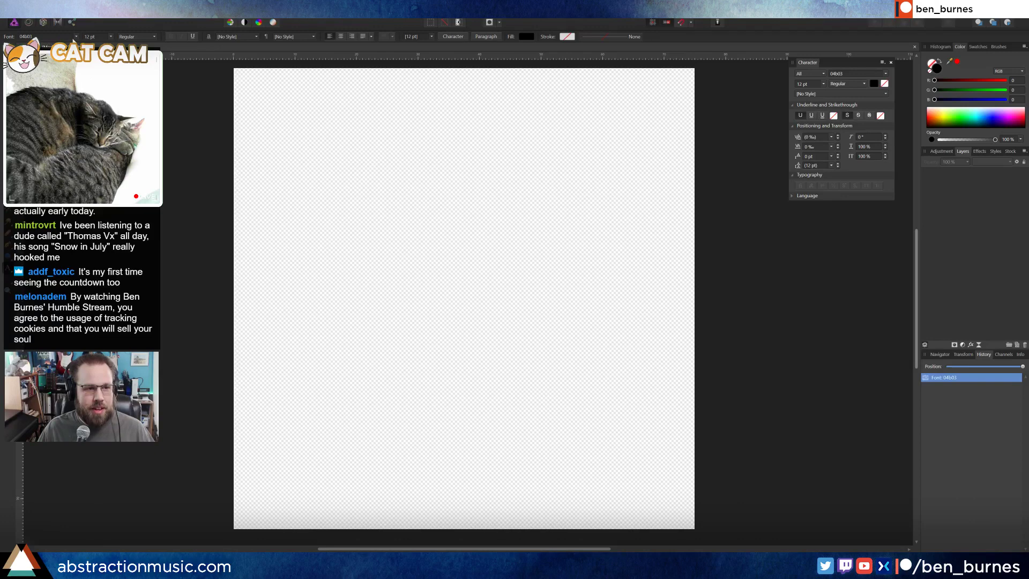
click(76, 37)
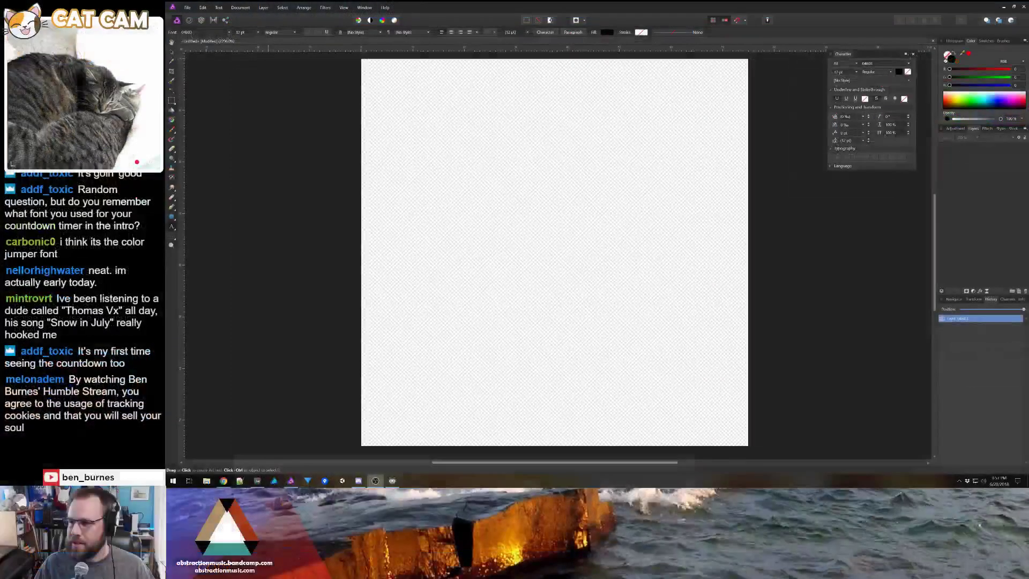
click(76, 37)
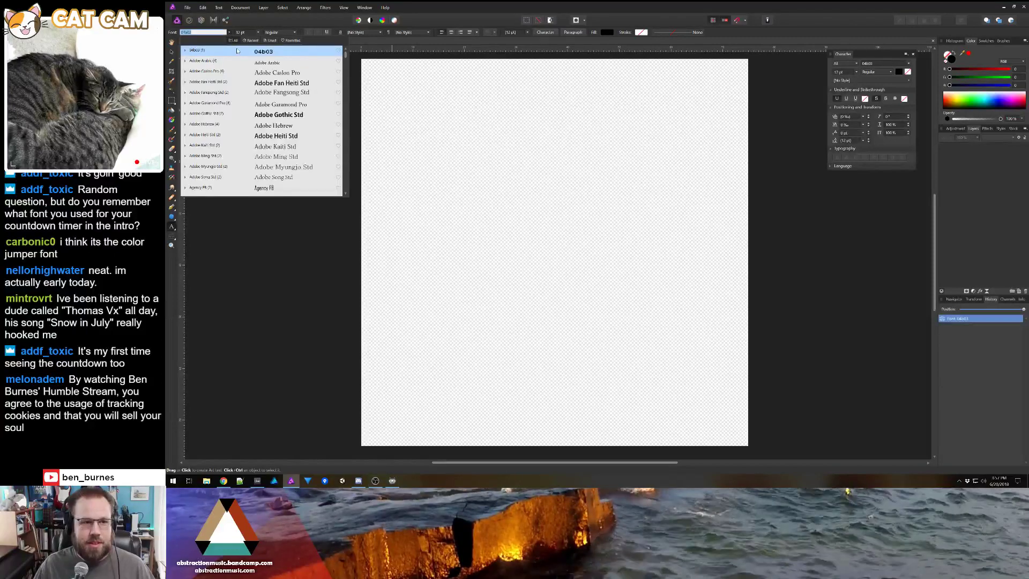
click(229, 33)
click(461, 177)
text(TEST )
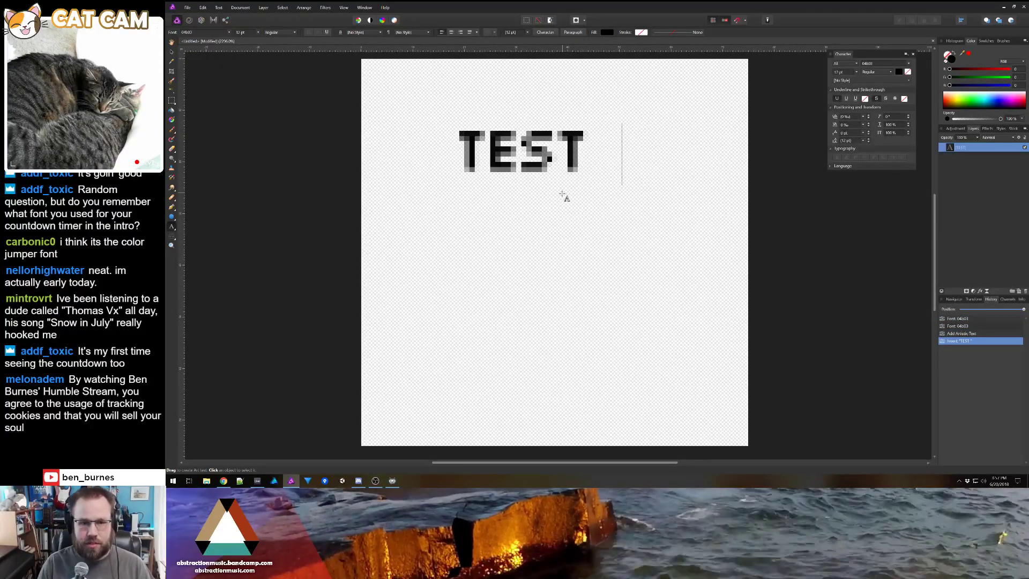
text(TEXT)
key(Escape)
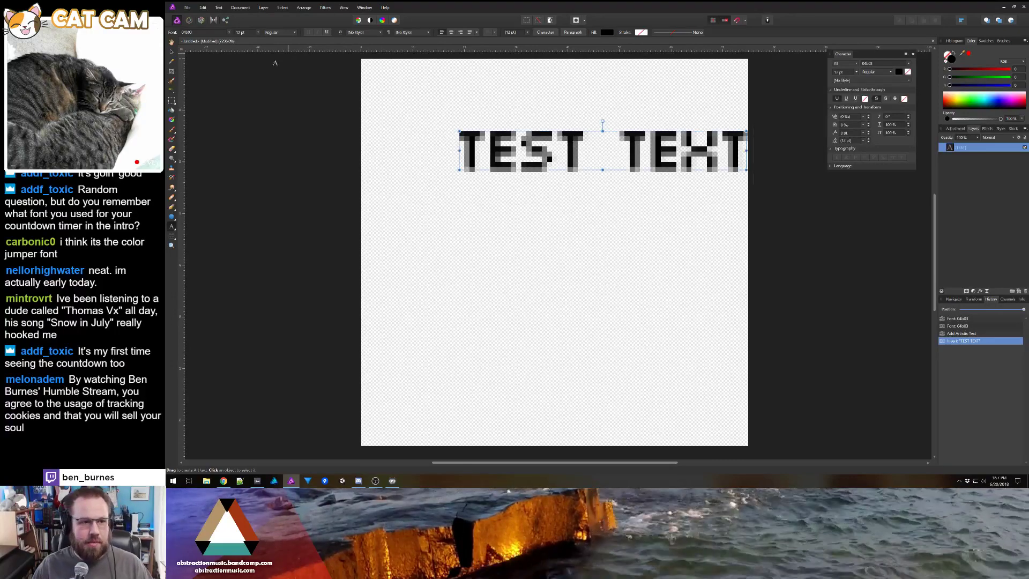
- Look through the installed fonts and try to apply Coolvetica to the TEST TEXT object
click(229, 32)
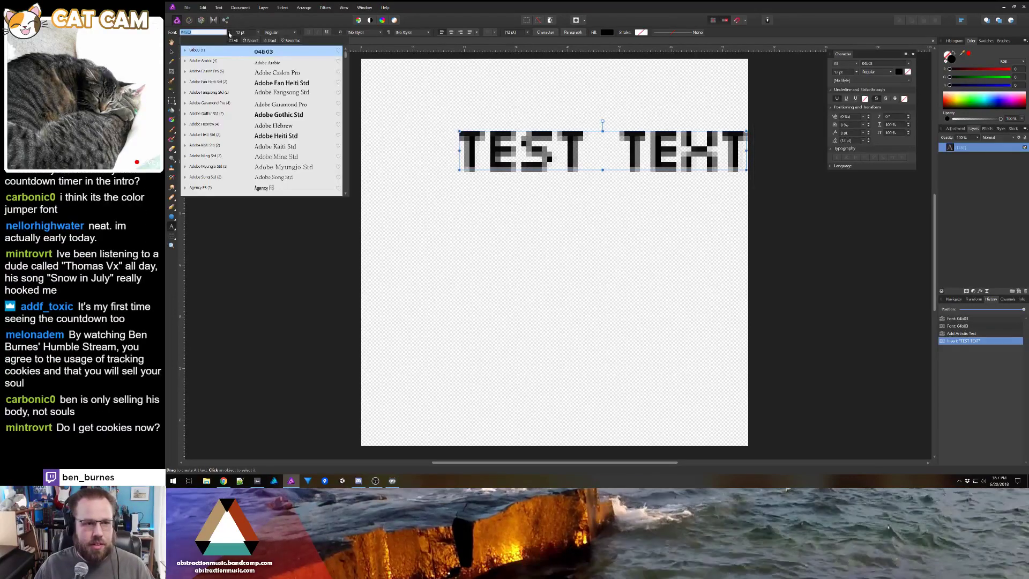
scroll(247, 108, down, 15)
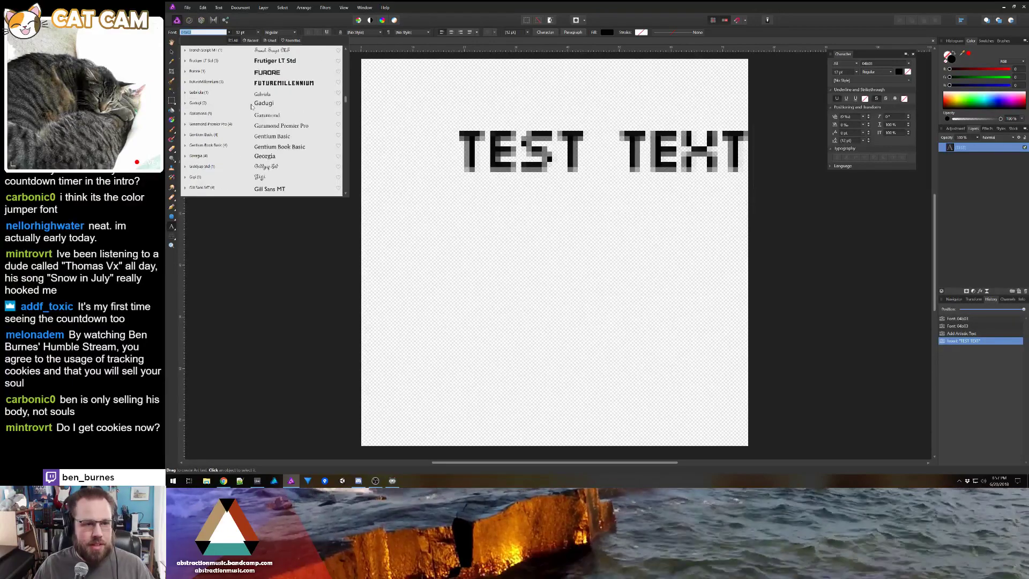
scroll(253, 108, up, 5)
scroll(255, 107, up, 5)
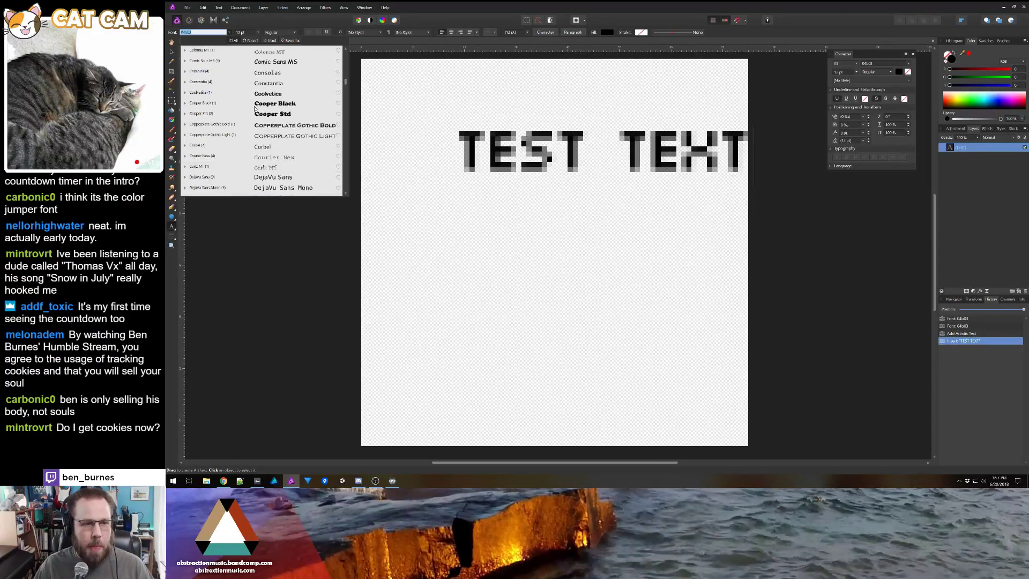
scroll(255, 108, down, 3)
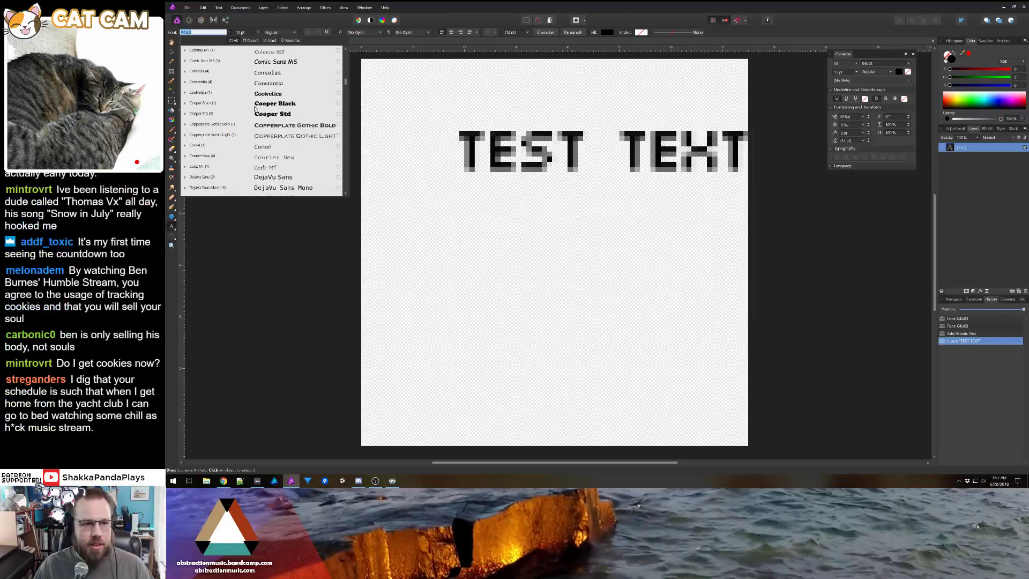
scroll(255, 108, down, 3)
scroll(256, 109, up, 10)
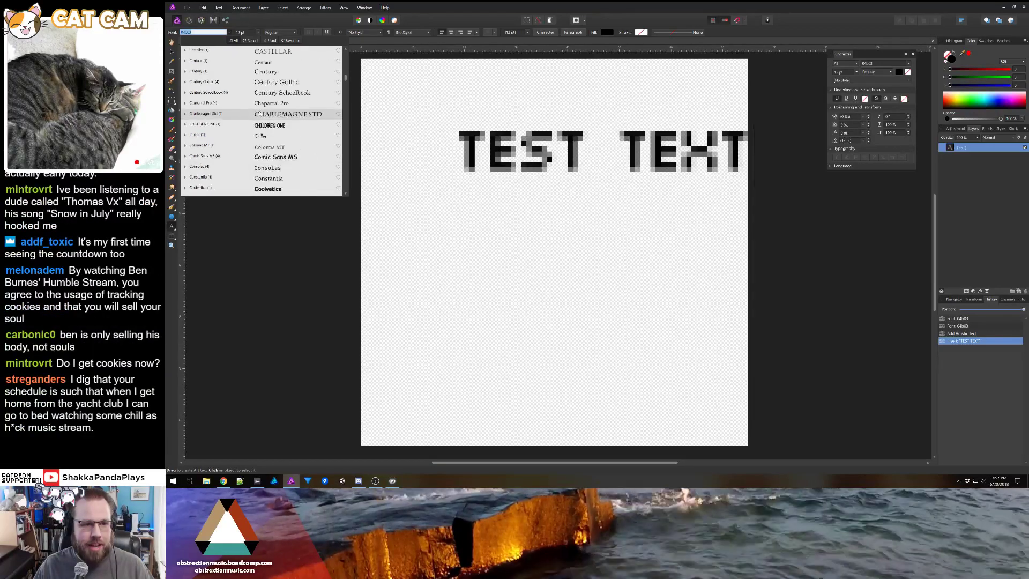
scroll(259, 108, down, 6)
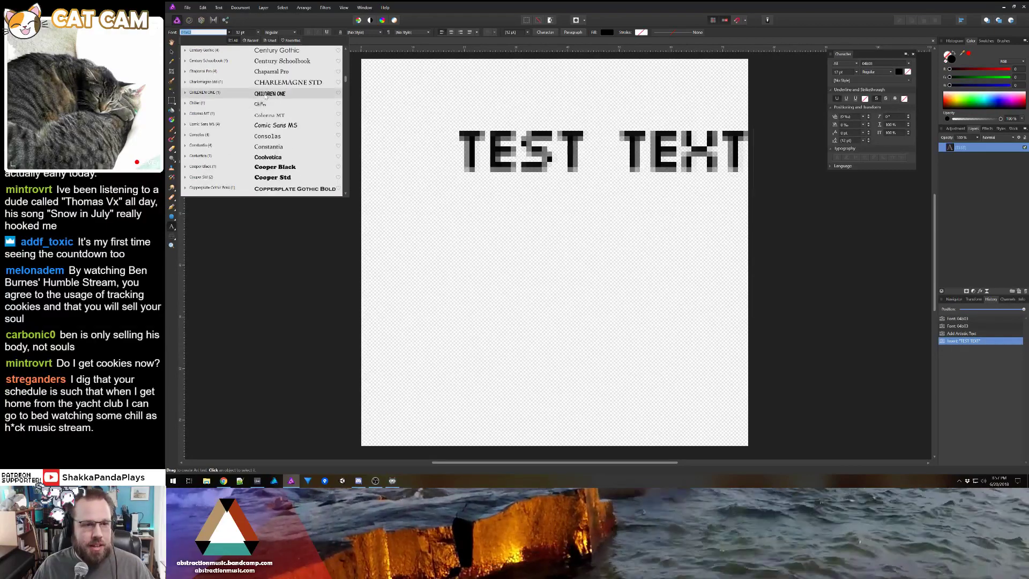
click(267, 156)
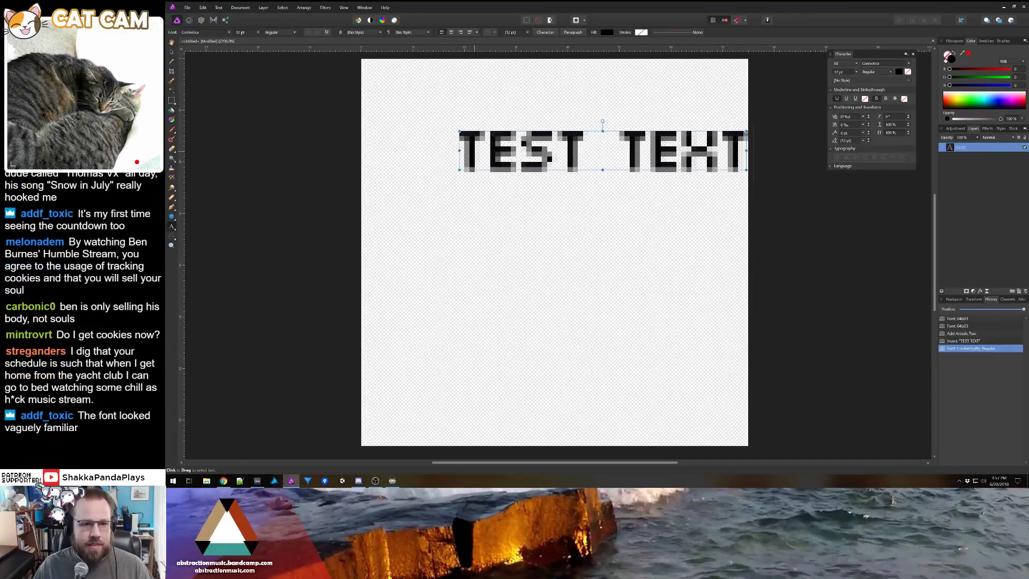
- Select all characters of TEST TEXT and set their font to Coolvetica
key(ctrl+a)
click(230, 32)
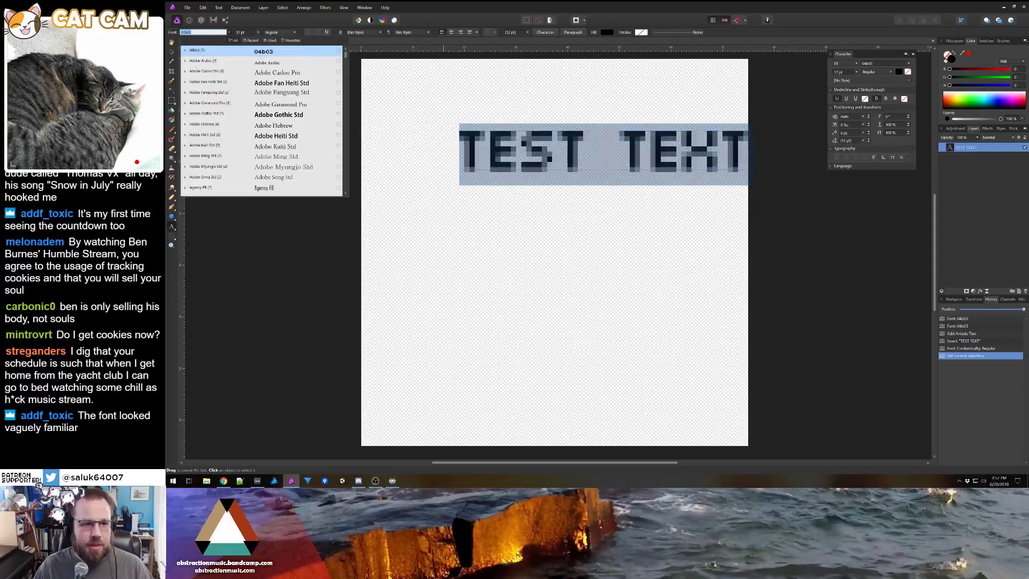
text(cool)
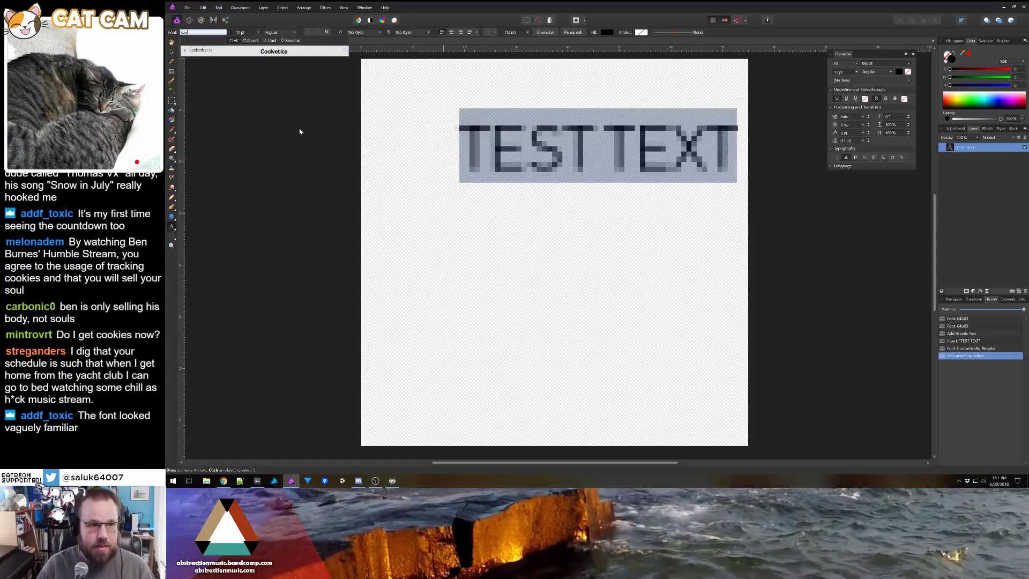
click(277, 52)
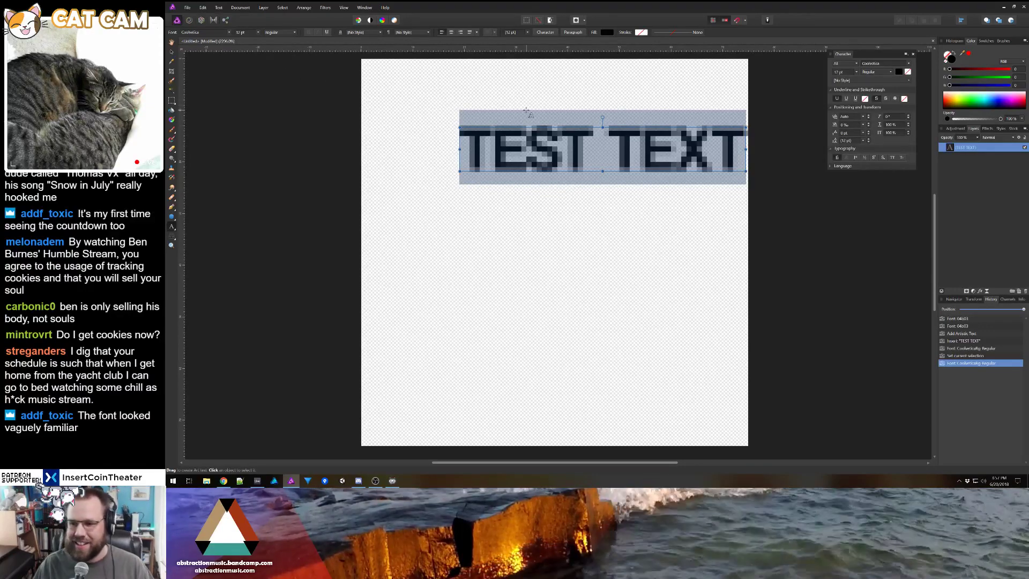
- Minimize the image editor to return to Ableton Live and narrow the browser sidebar to widen the arrangement
click(1004, 7)
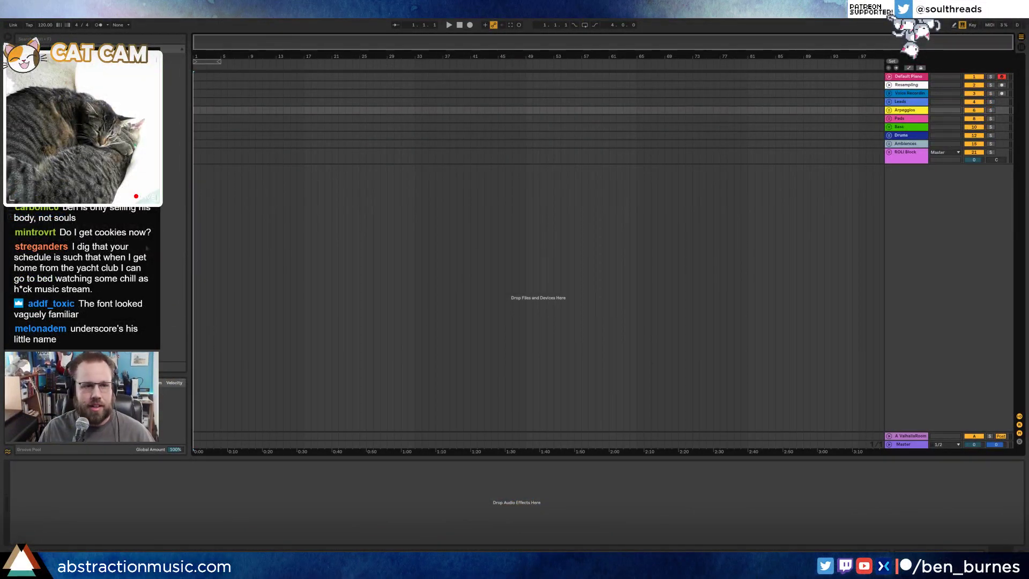
drag(189, 171, 165, 170)
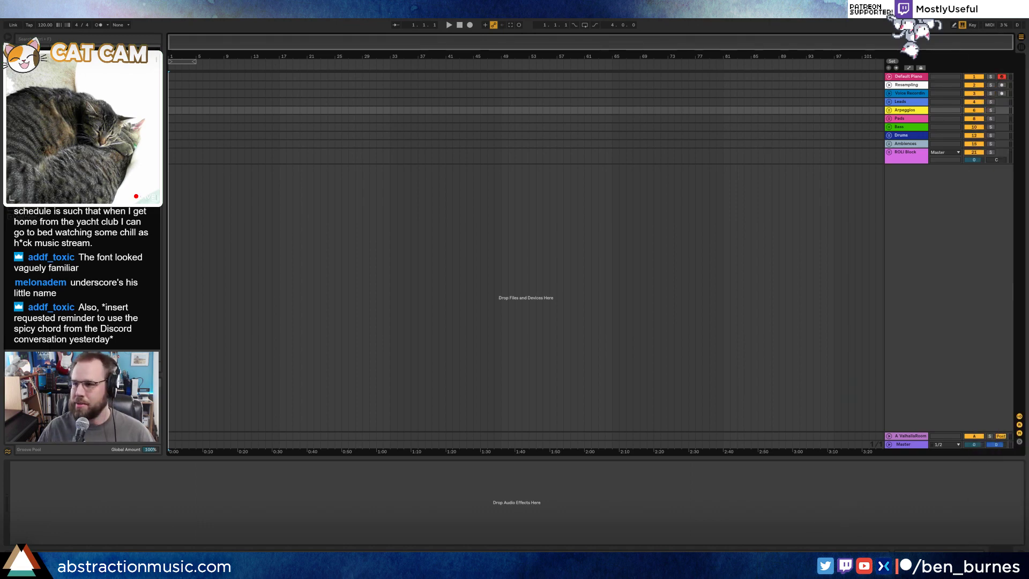
- Bring up Discord, examine the art_zone discussion for the spicy chord's name and notes, and return to Ableton Live
drag(1028, 32, 551, 31)
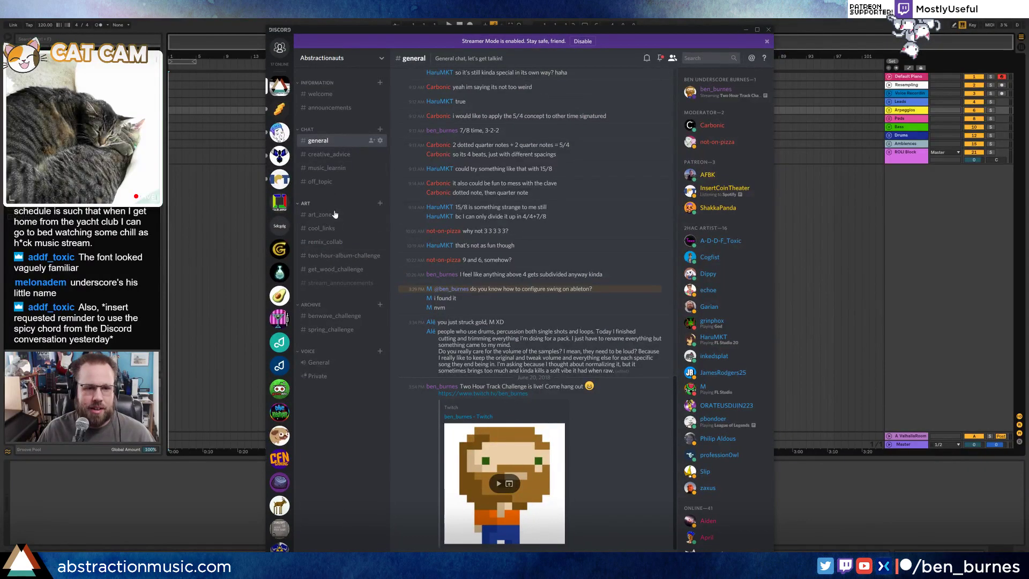
click(321, 215)
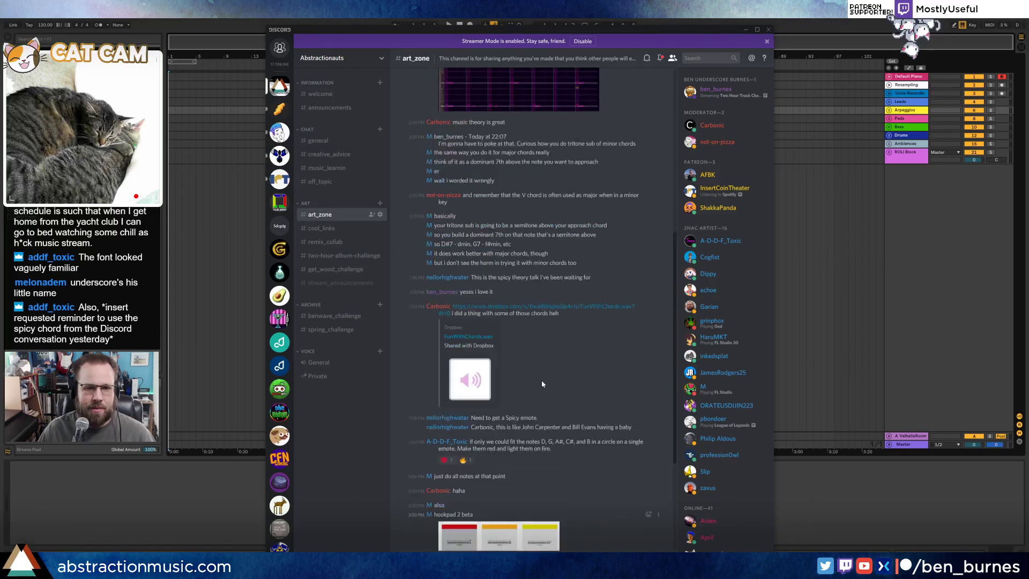
scroll(544, 389, up, 5)
scroll(546, 398, up, 1)
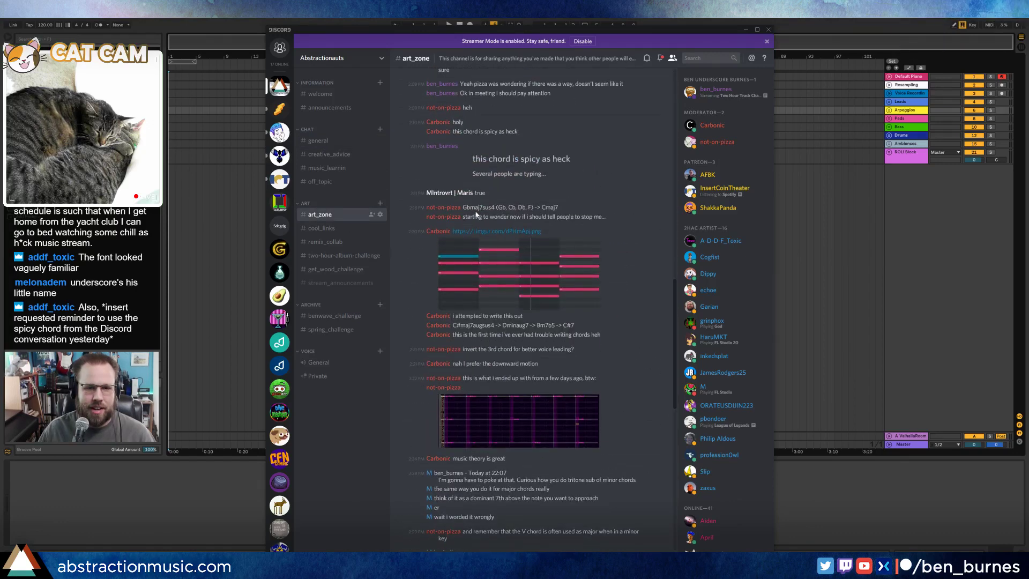
drag(463, 208, 502, 208)
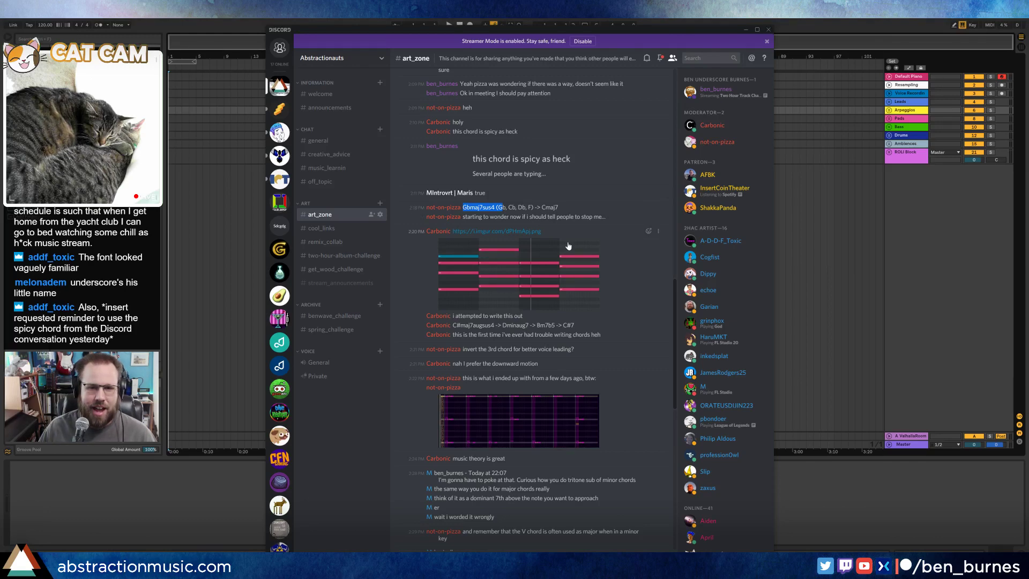
scroll(568, 242, up, 6)
scroll(571, 258, up, 6)
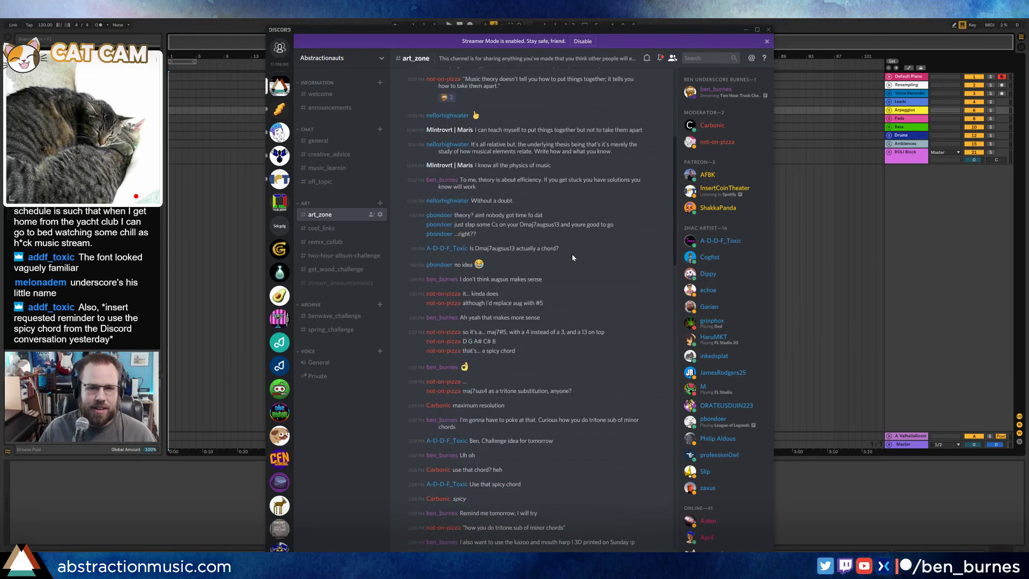
scroll(586, 287, down, 10)
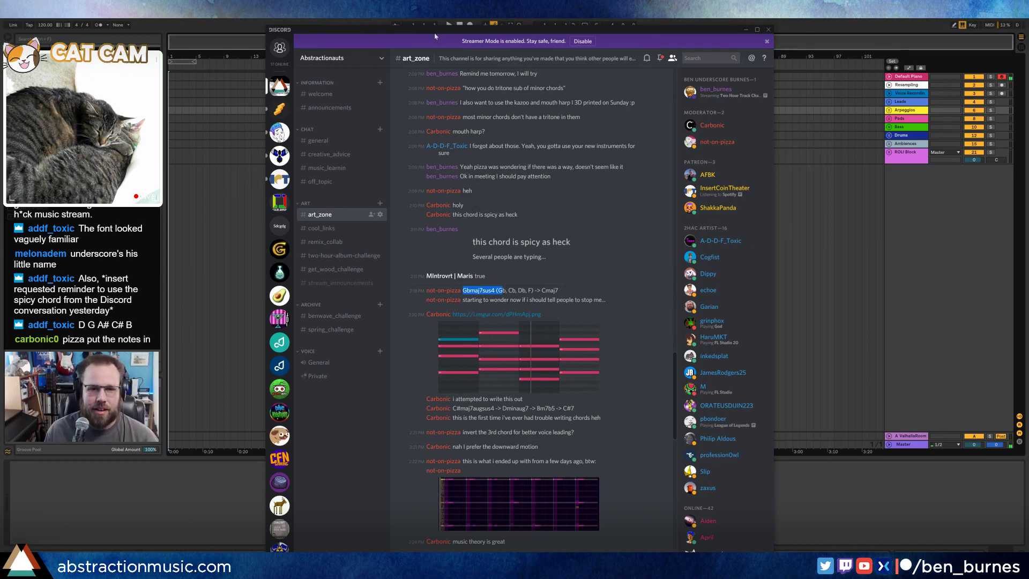
key(alt+Tab)
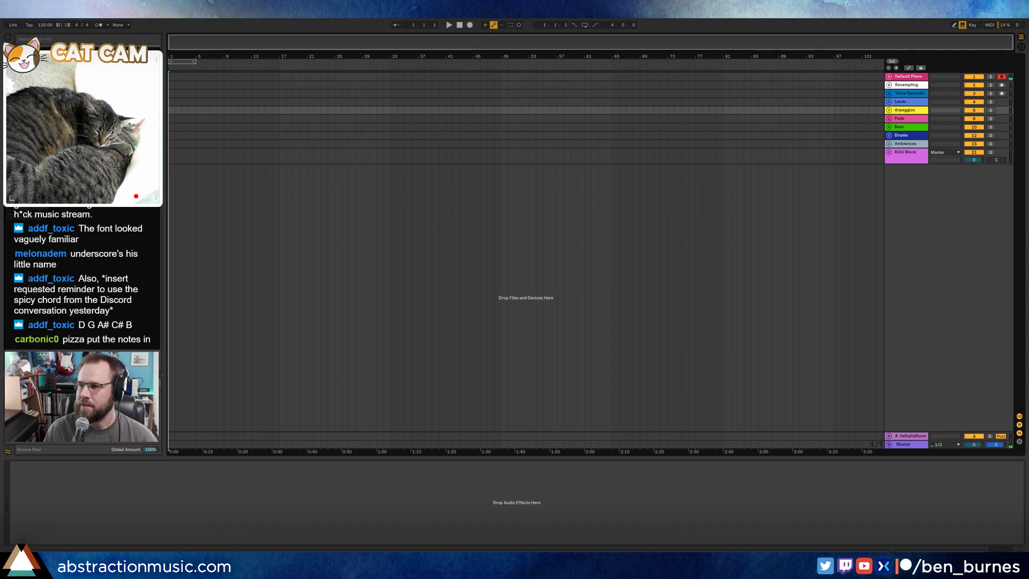
click(542, 272)
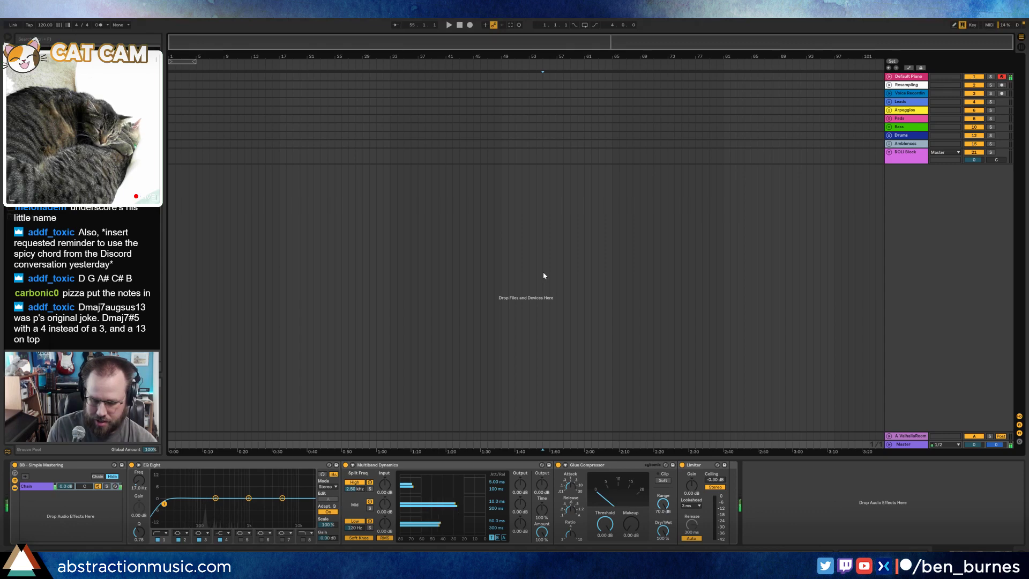
click(424, 152)
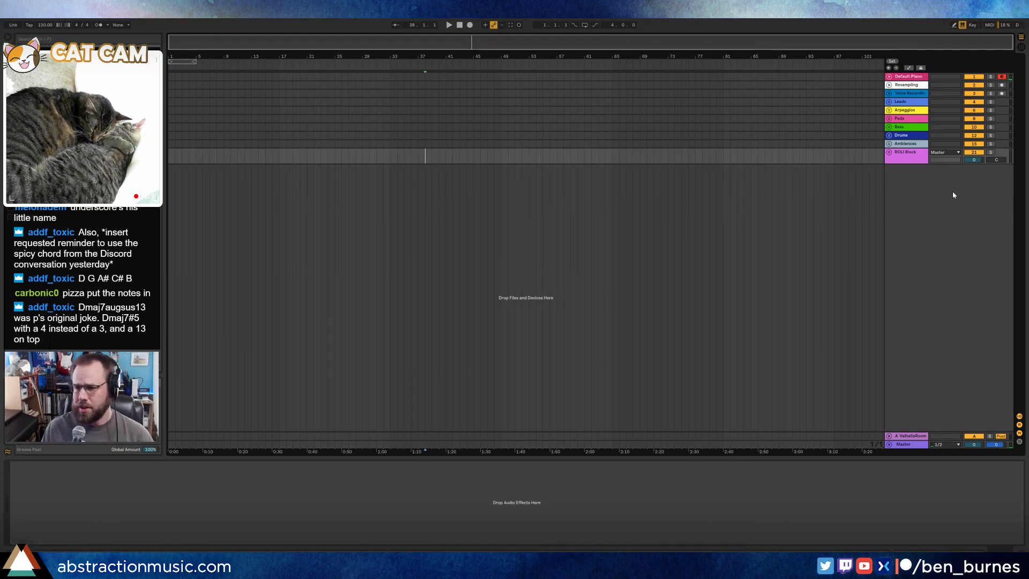
- Open Firefox and search Google for "timer"
click(13, 566)
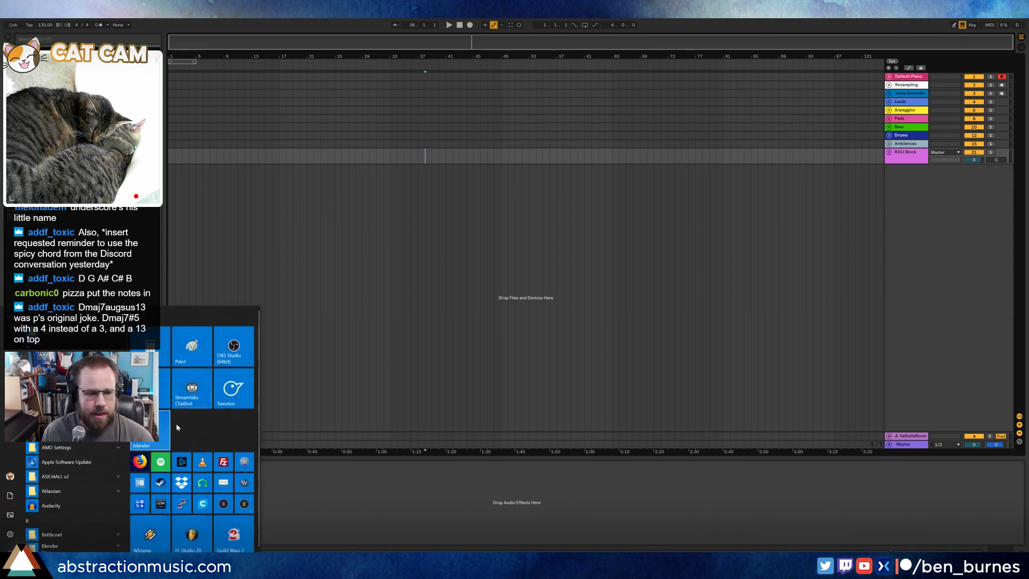
click(141, 465)
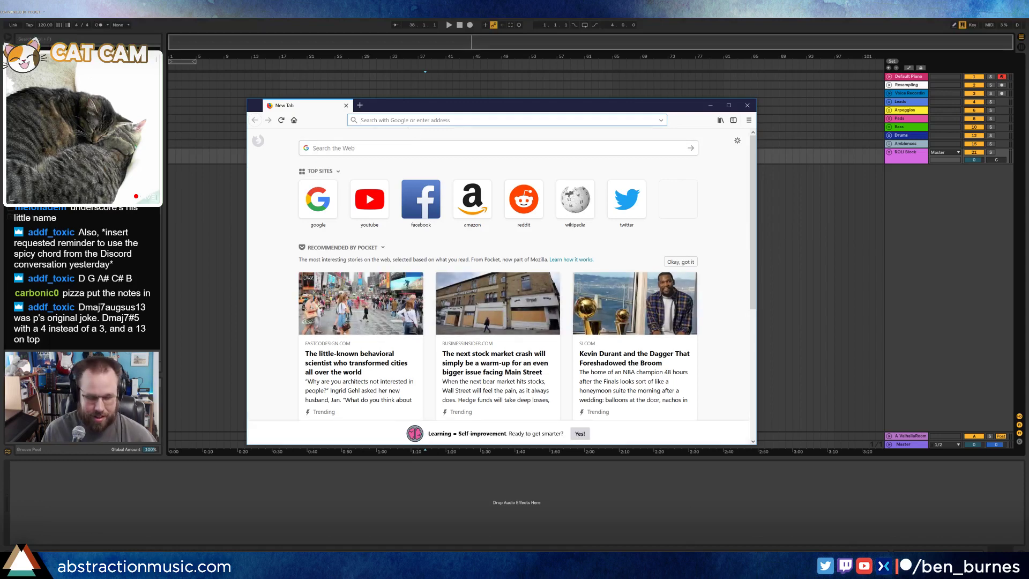
text(timer)
key(Return)
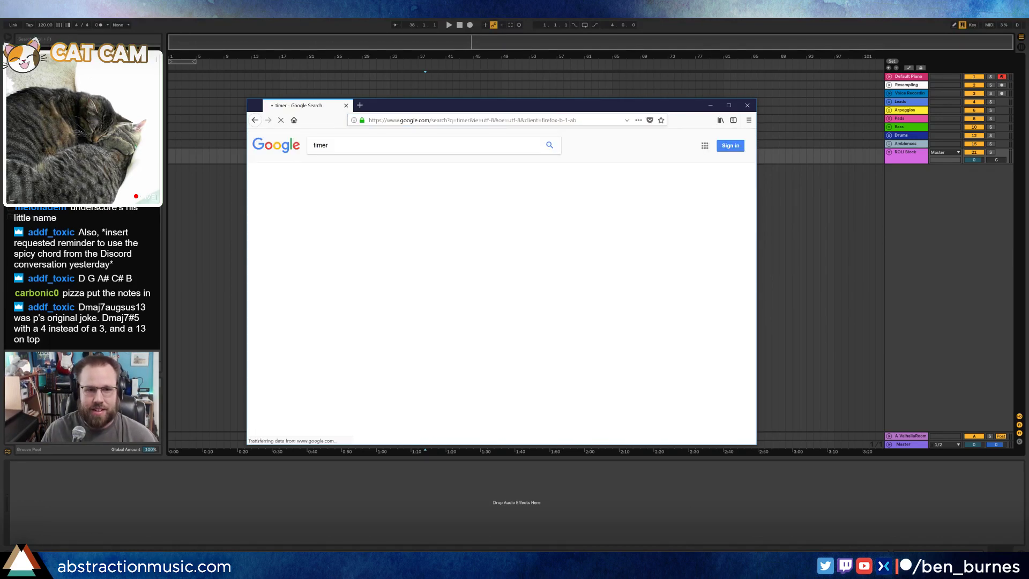
- Set the Google countdown timer to 2h 00m 00s, start it, and switch back to Ableton Live
text(20000)
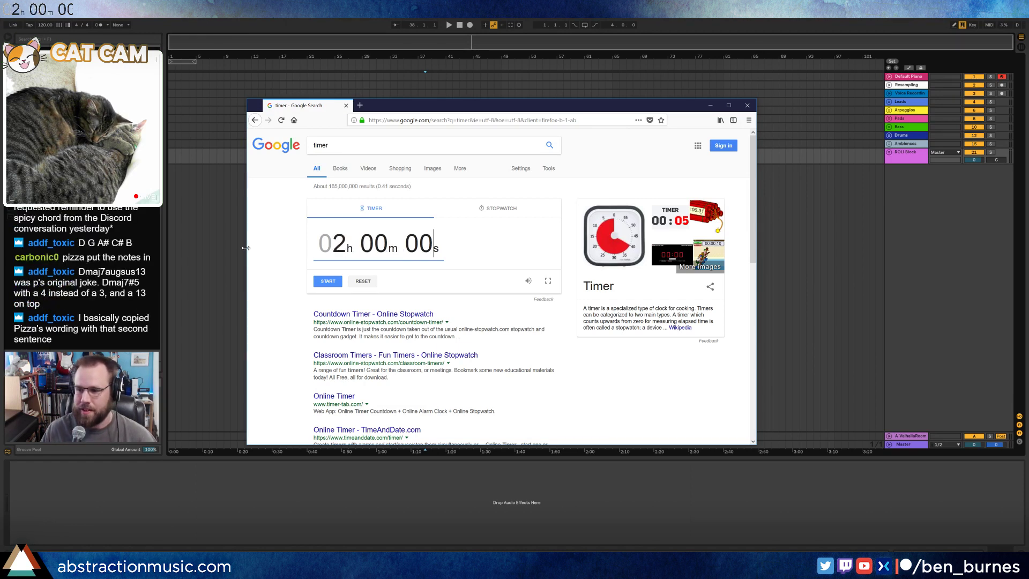
click(288, 248)
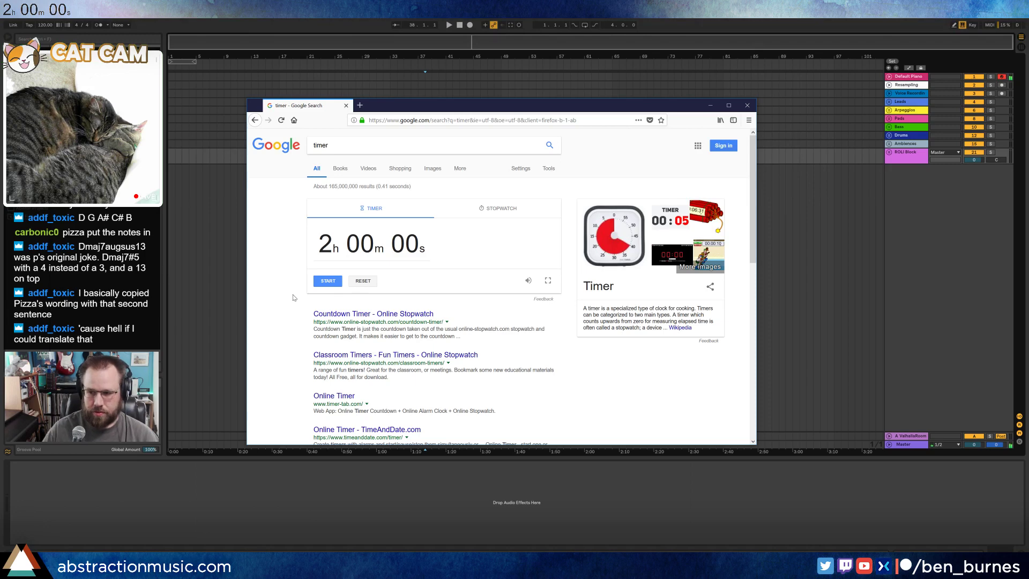
click(328, 281)
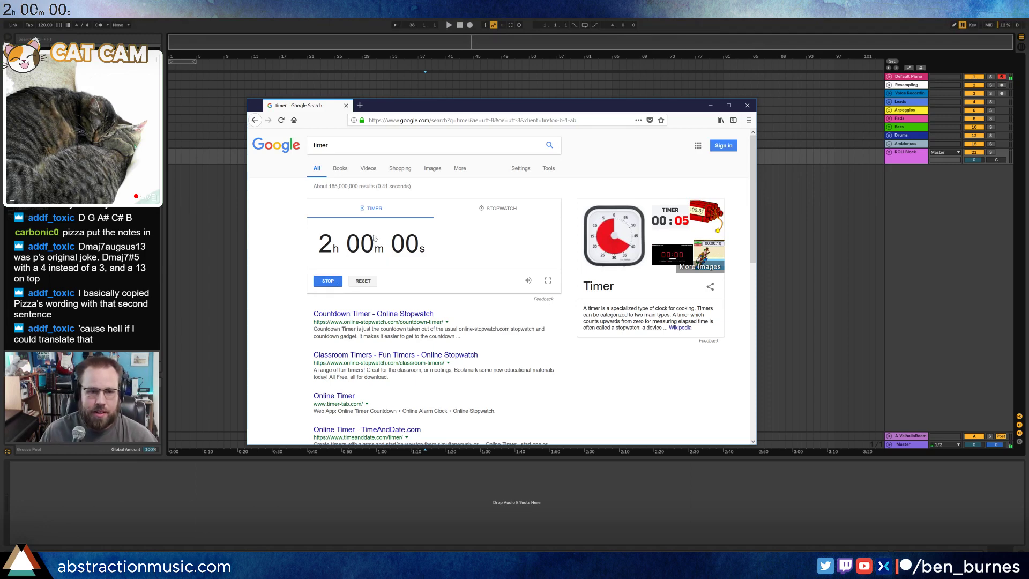
key(alt+Tab)
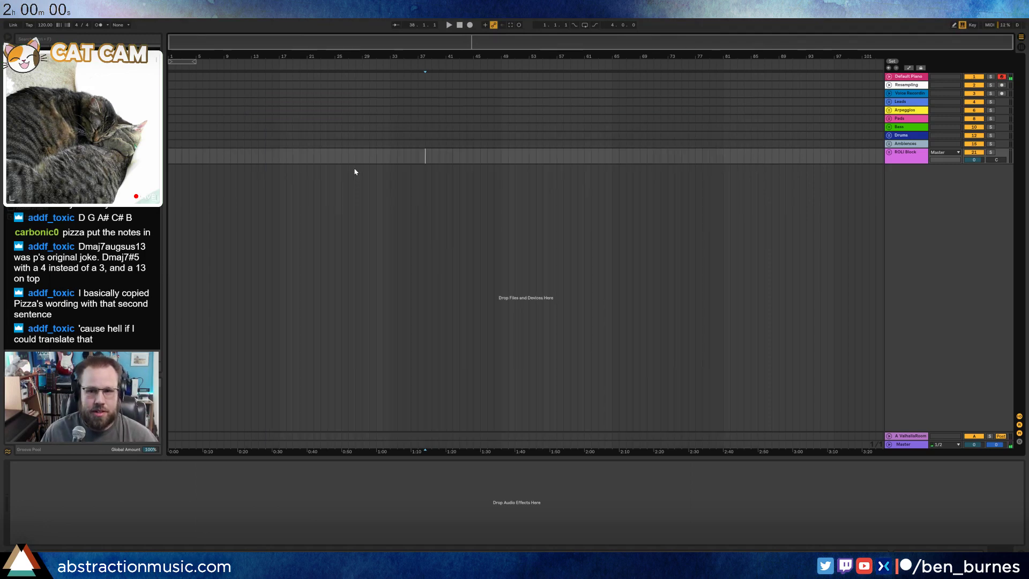
- Unfold the Leads group and open the Kontakt 5 instrument window of its Lead track
click(904, 145)
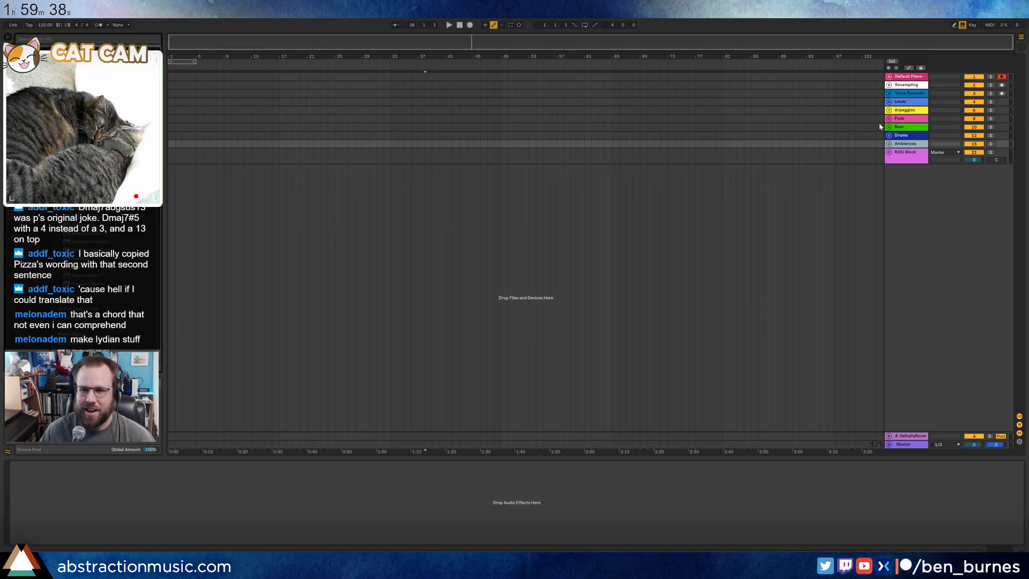
click(890, 102)
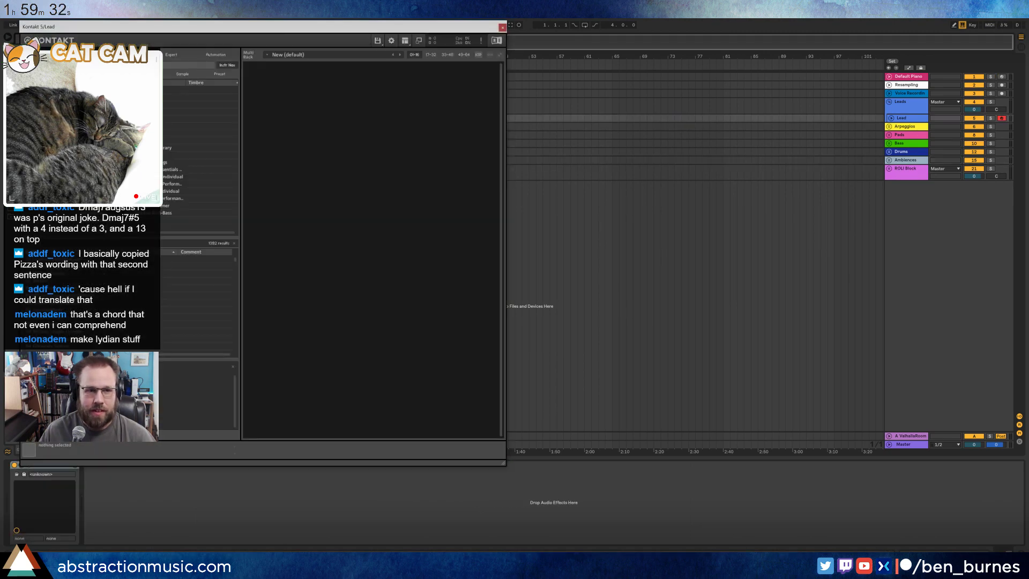
- Expand the Scarbee Vintage Keys library in Kontakt and load the Pan Cake Kore instrument
drag(290, 29, 625, 126)
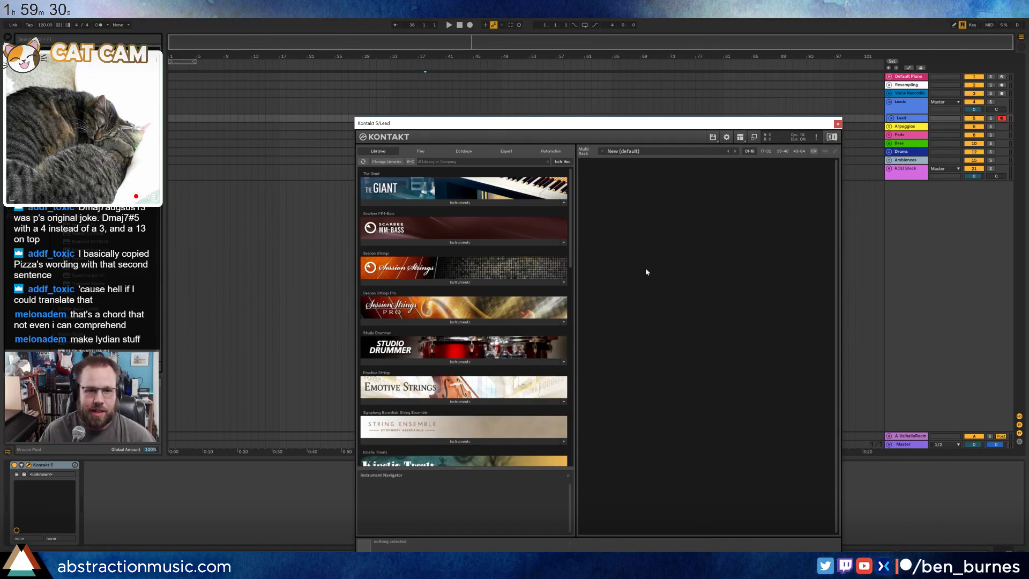
scroll(443, 365, down, 3)
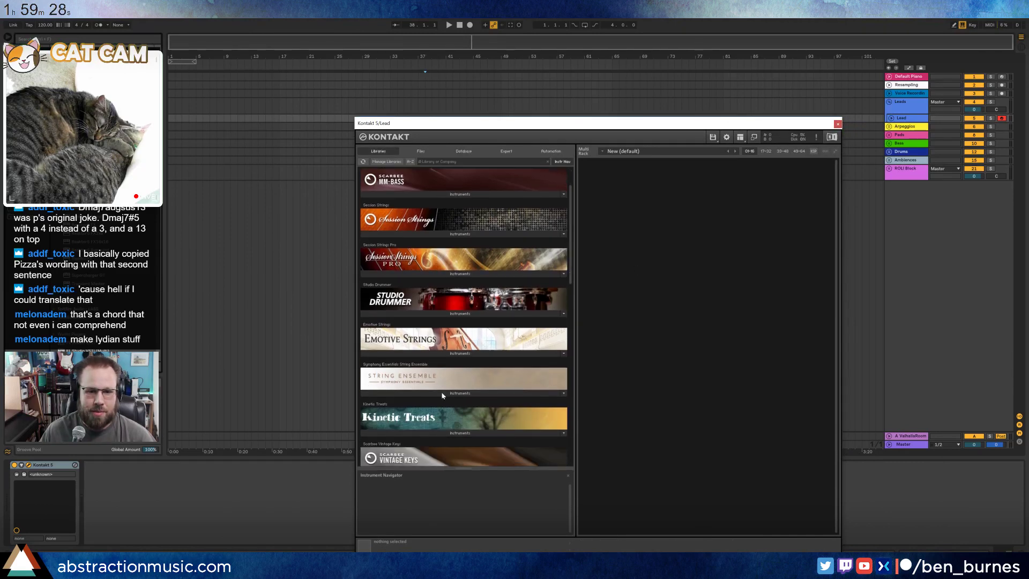
scroll(444, 385, down, 1)
click(424, 419)
scroll(424, 422, down, 3)
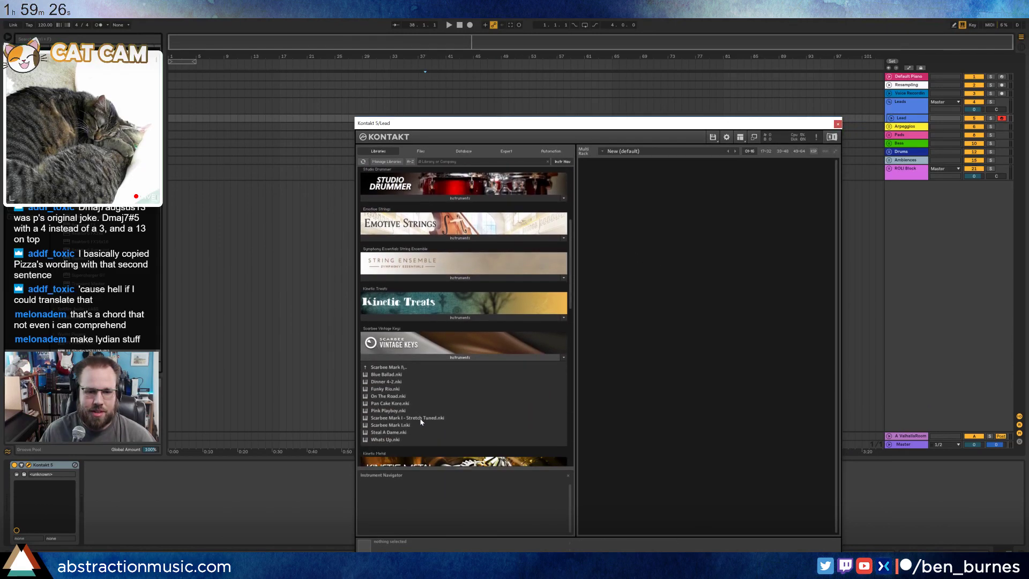
double_click(429, 403)
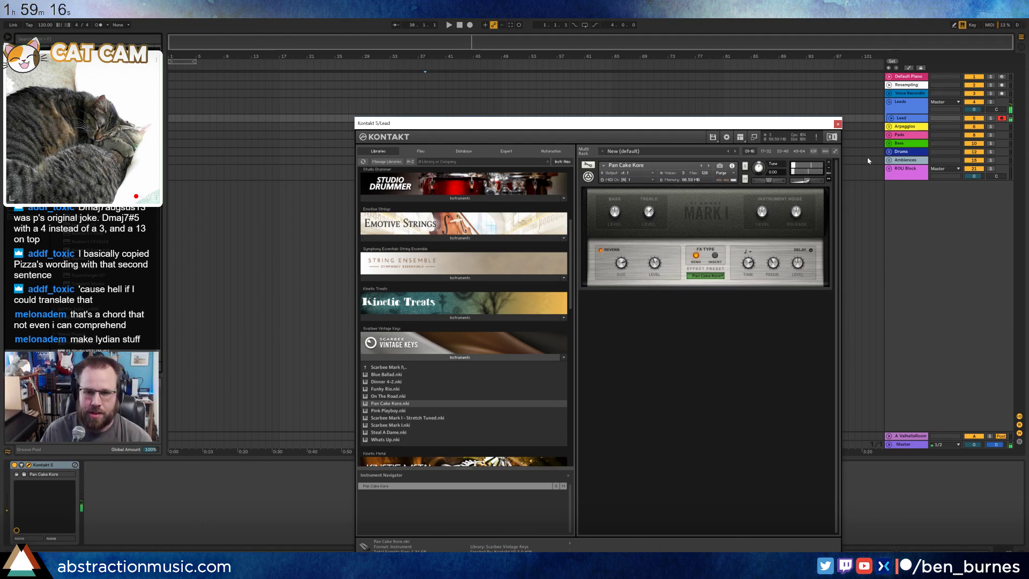
- Replace the Pan Cake Kore instrument with Scarbee Mark I and reposition the Kontakt window
click(828, 163)
double_click(432, 424)
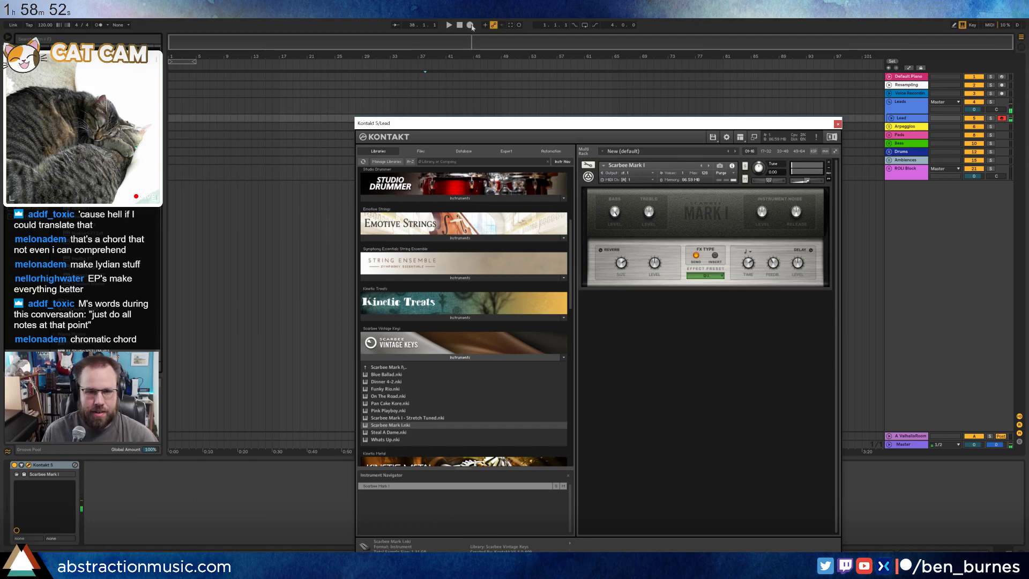
drag(604, 119, 475, 90)
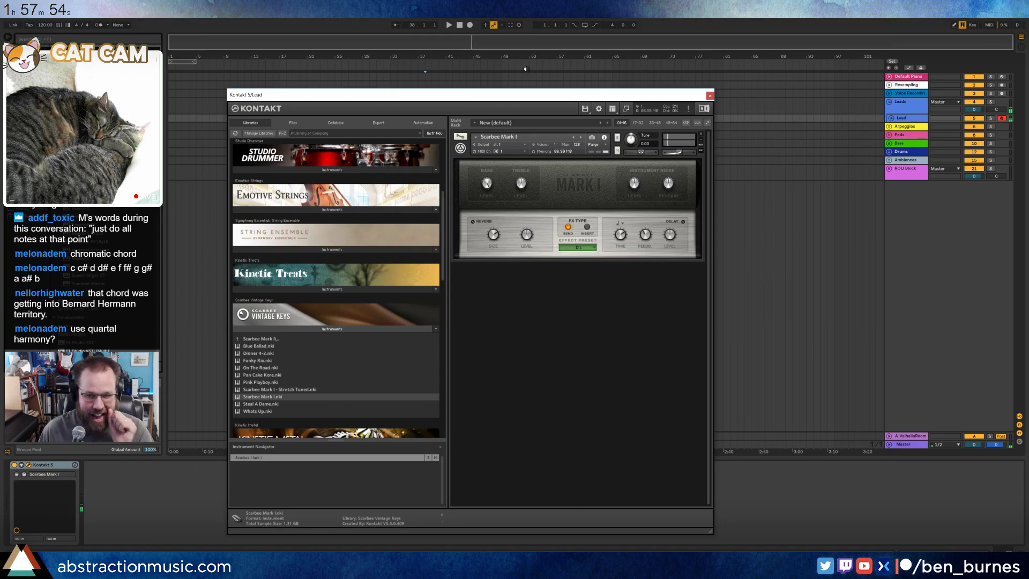
drag(649, 97, 729, 72)
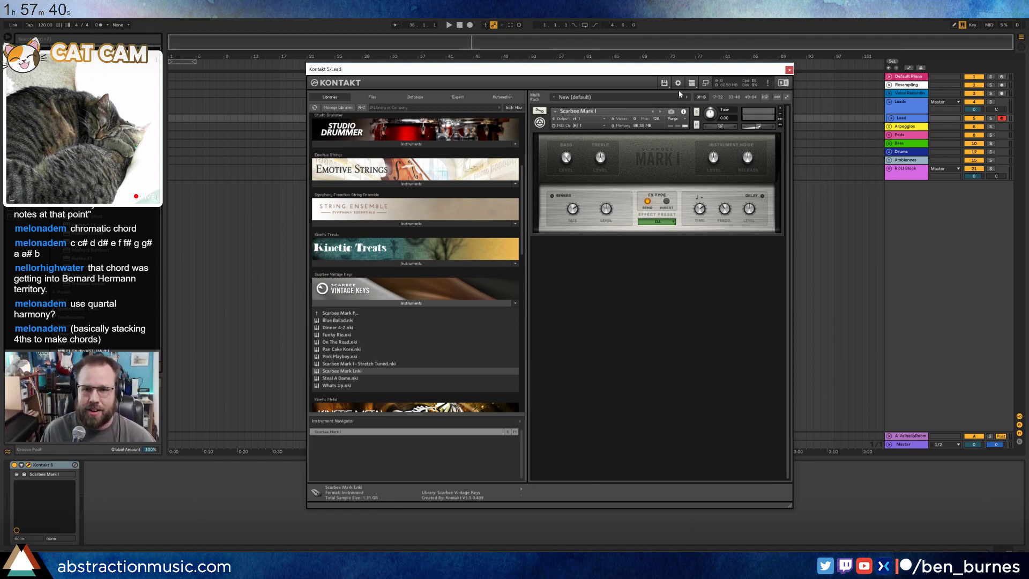
mouse_move(727, 72)
mouse_down()
mouse_move(711, 82)
mouse_move(742, 71)
mouse_up()
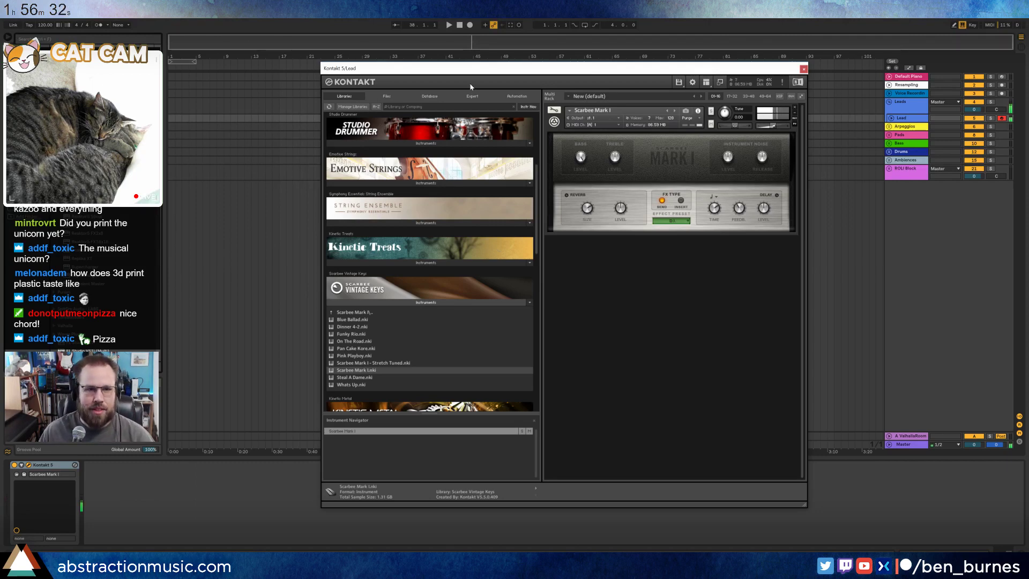
drag(437, 72, 465, 90)
- Set the insertion point to the start of the Lead track and the tempo to 90 BPM
click(180, 119)
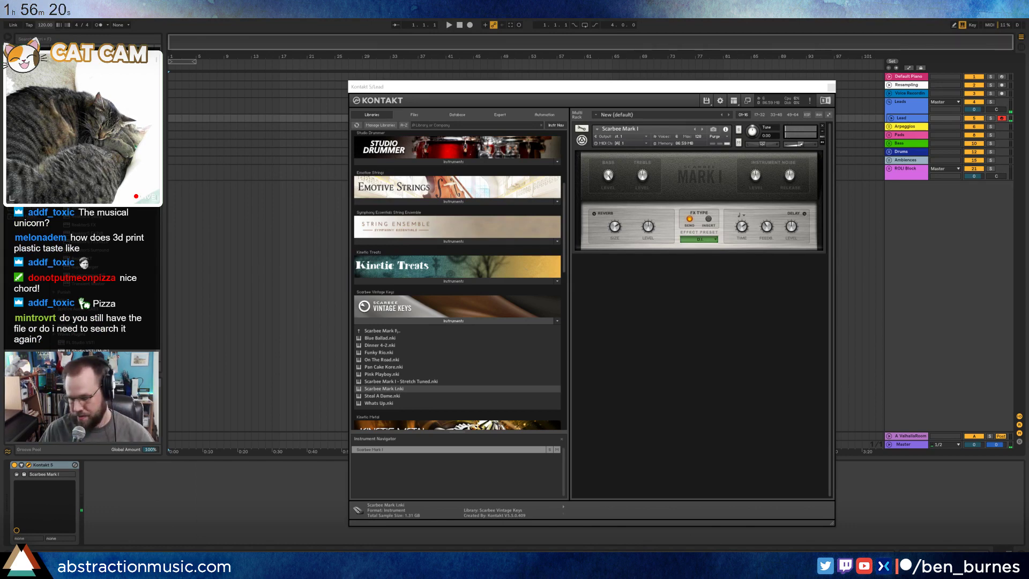
text(90)
key(Return)
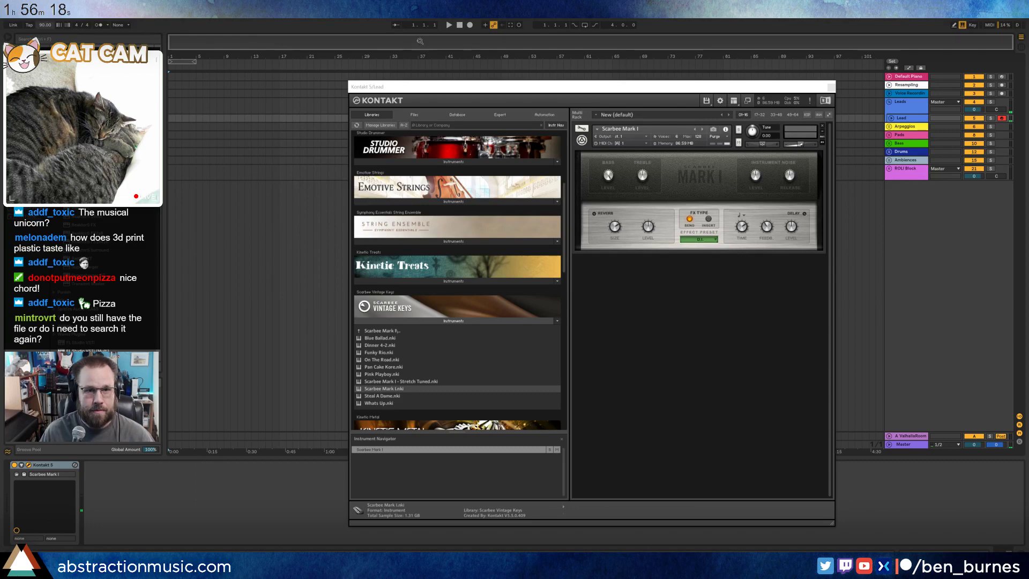
- Record an electric piano chord improvisation on the Lead track from the start of the timeline
click(449, 25)
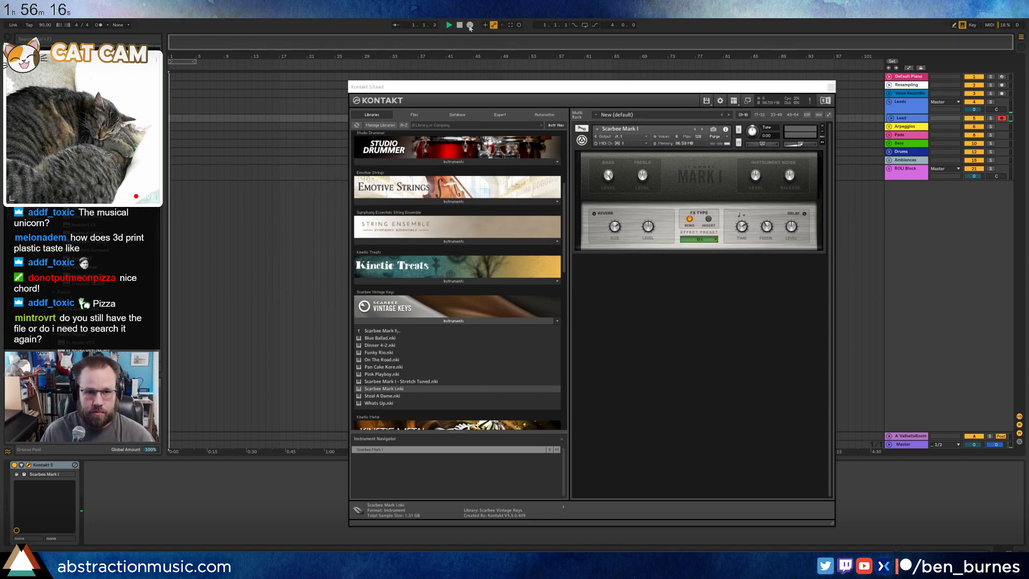
click(469, 25)
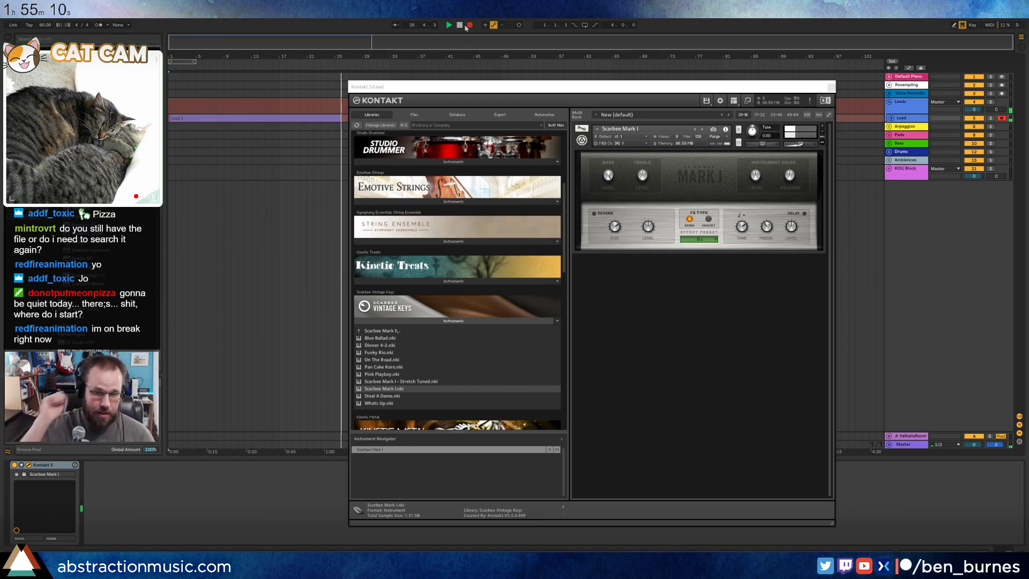
click(460, 24)
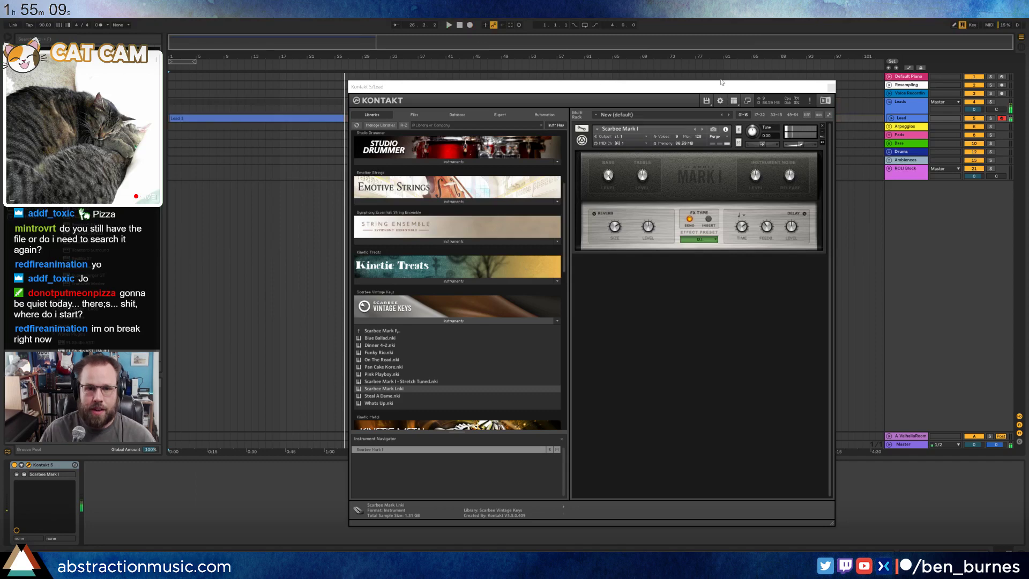
- Close the Kontakt window, open the recorded Lead clip's notes and unfold the Lead track
click(831, 87)
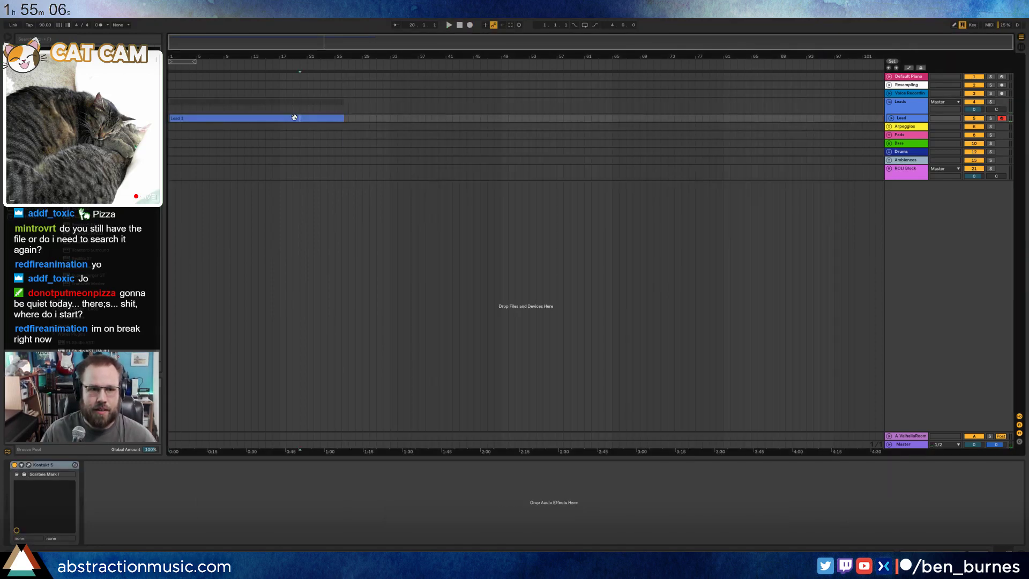
double_click(299, 115)
click(891, 118)
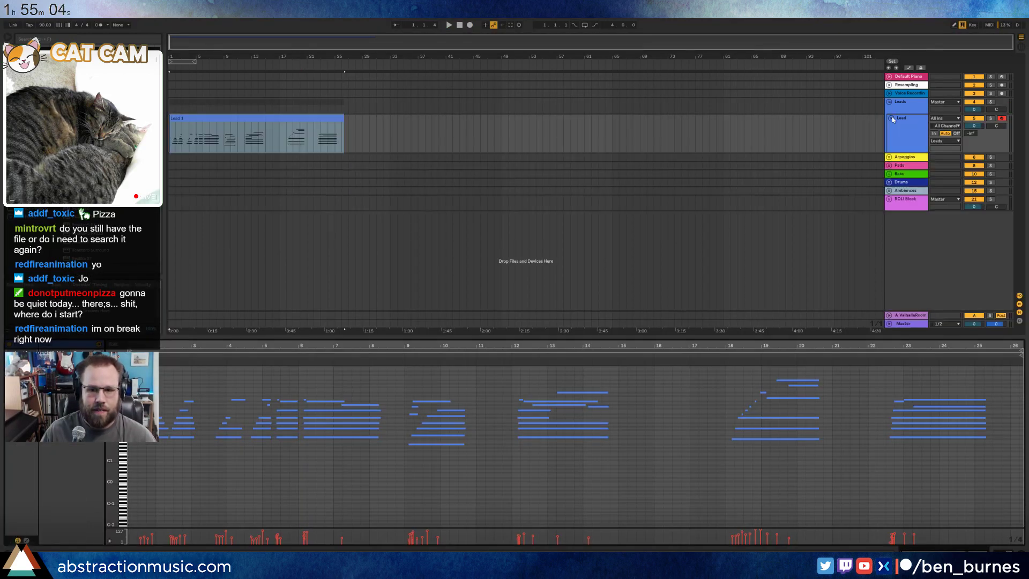
drag(205, 40, 174, 38)
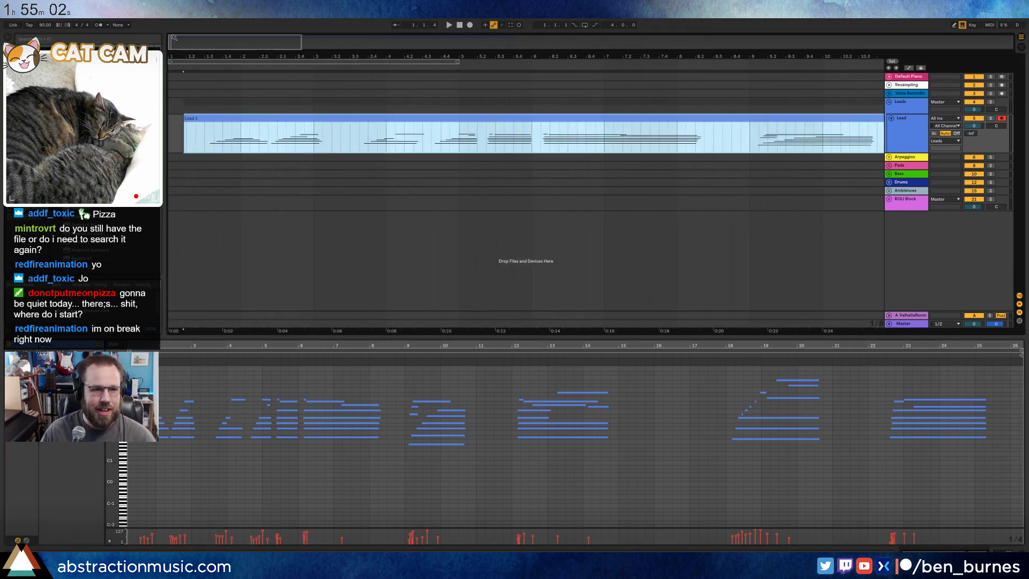
- Play back the Lead recording's opening chords up to around bar 5
click(248, 148)
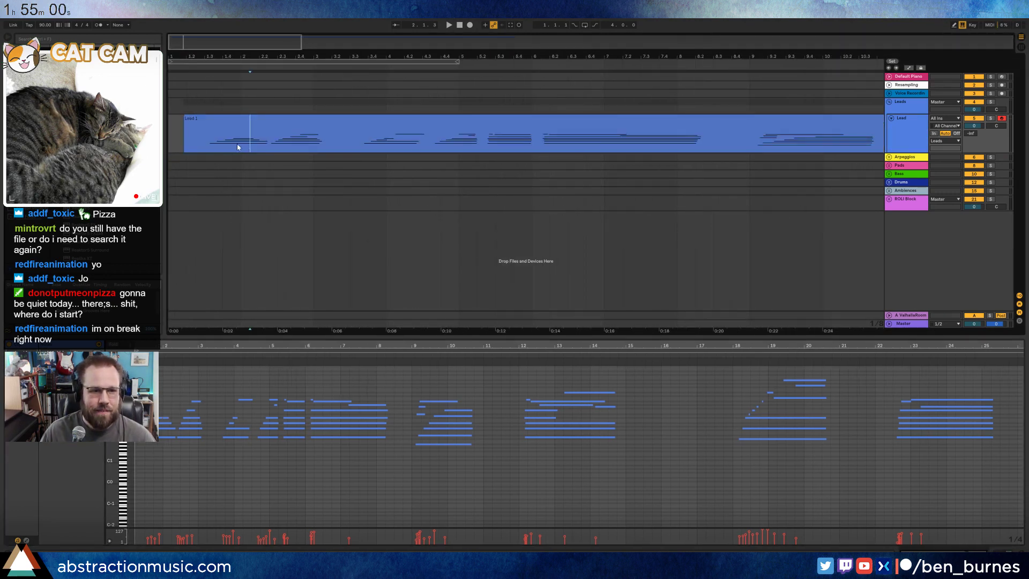
key(space)
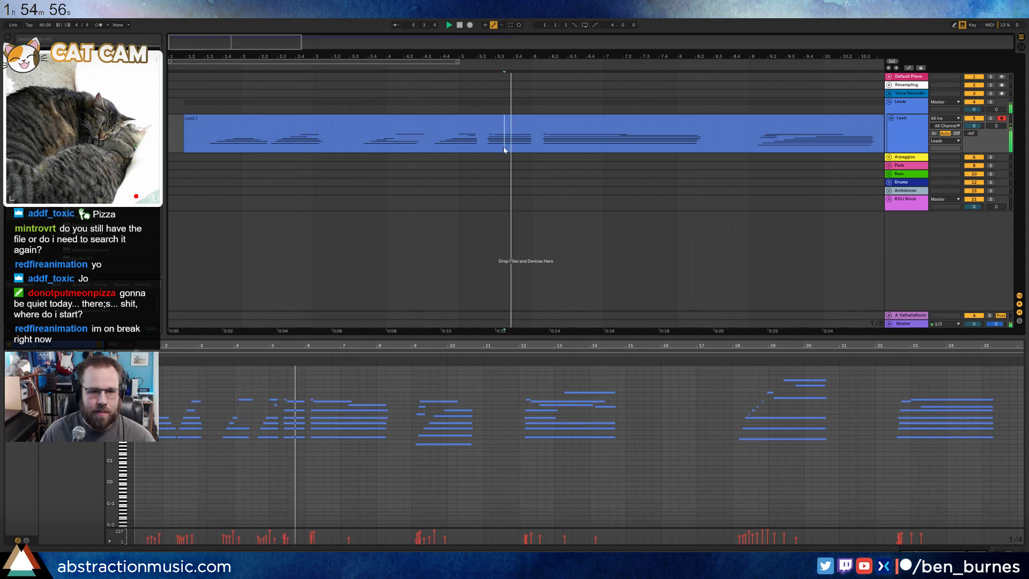
key(space)
- Delete the opening run of chords before bar 5.2 and move the remaining Lead clip to the start of the timeline
click(490, 149)
drag(486, 141, 184, 138)
key(Delete)
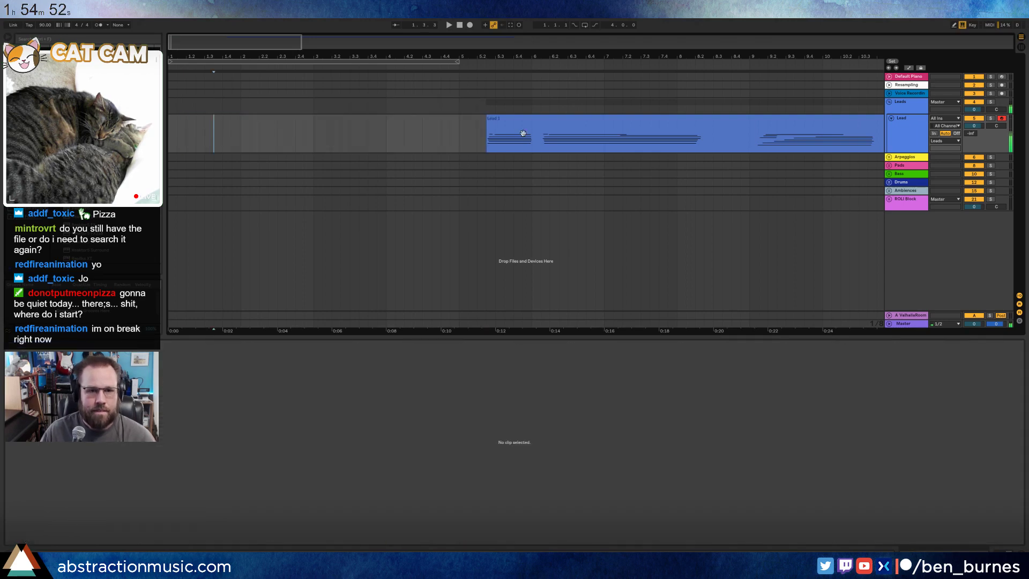
key(ctrl+z)
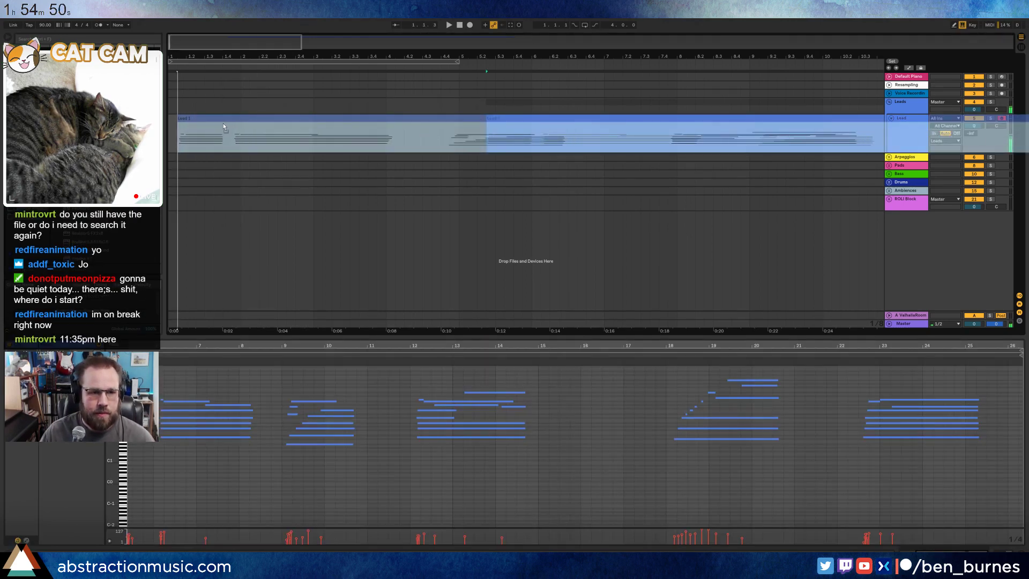
key(ctrl+j)
- Play back the shifted Lead clip, sampling its first, second and third chords
key(space)
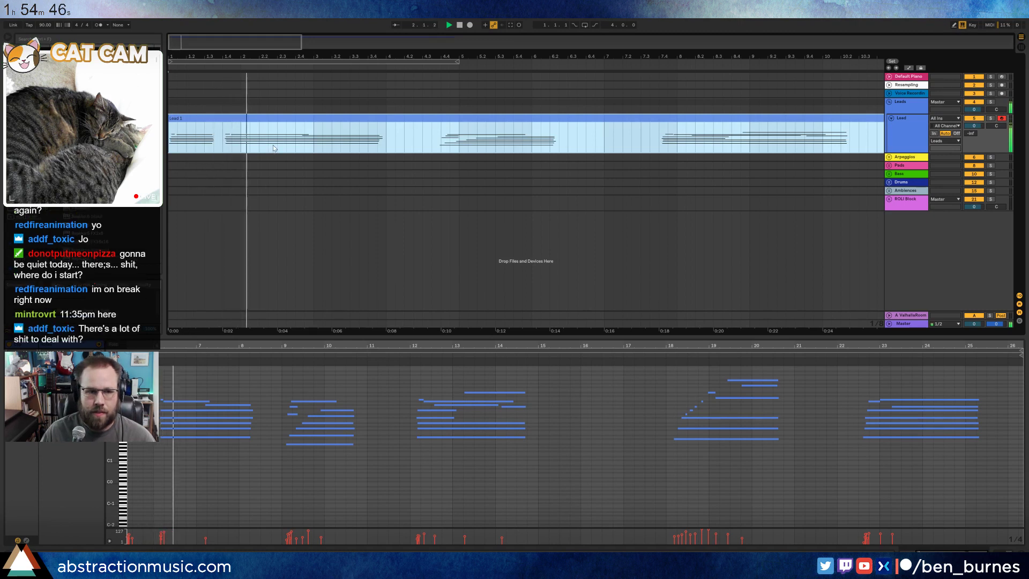
click(322, 140)
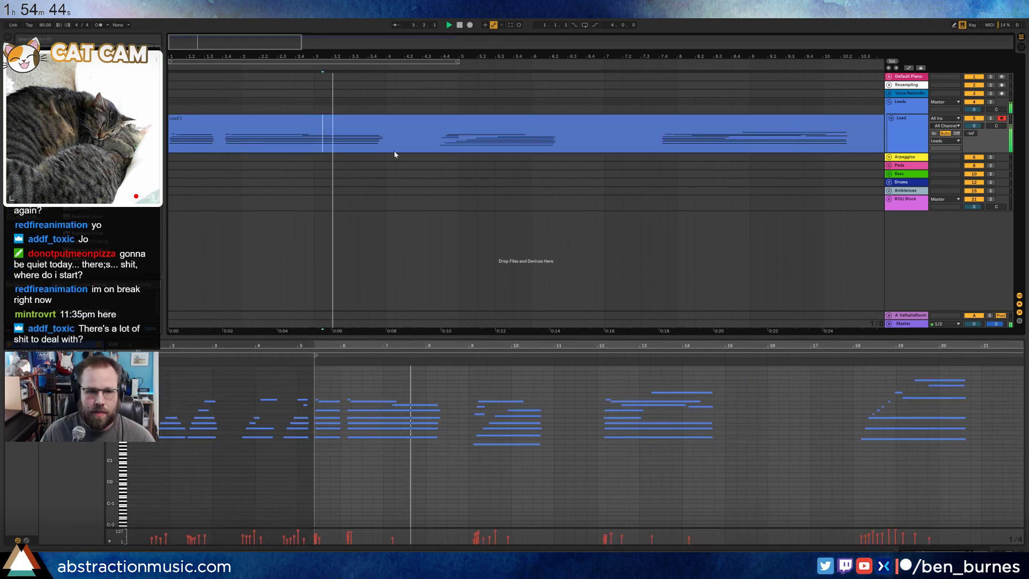
click(441, 142)
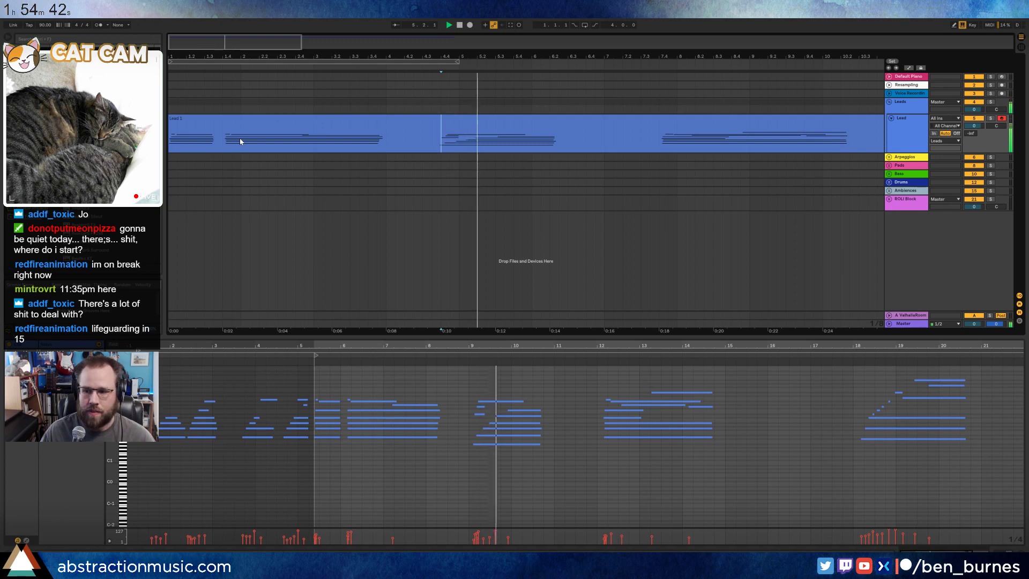
key(space)
- Delete the Lead clip section holding the second chord, up to just before the third chord
mouse_move(223, 142)
mouse_down()
mouse_move(448, 148)
mouse_move(435, 150)
mouse_up()
key(Delete)
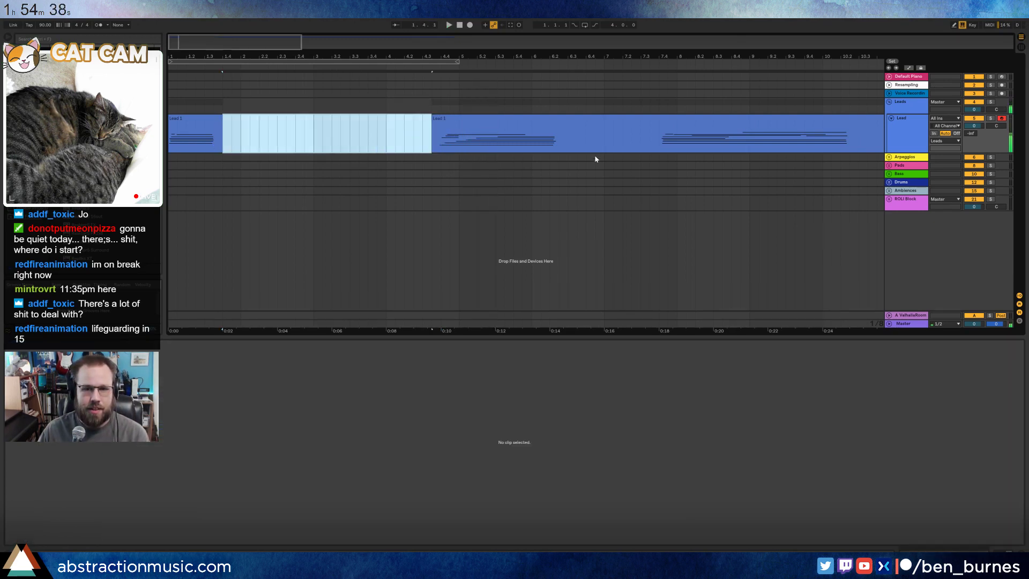
click(595, 157)
- Play back the chord between bars 7 and 9 of the Lead track
click(672, 148)
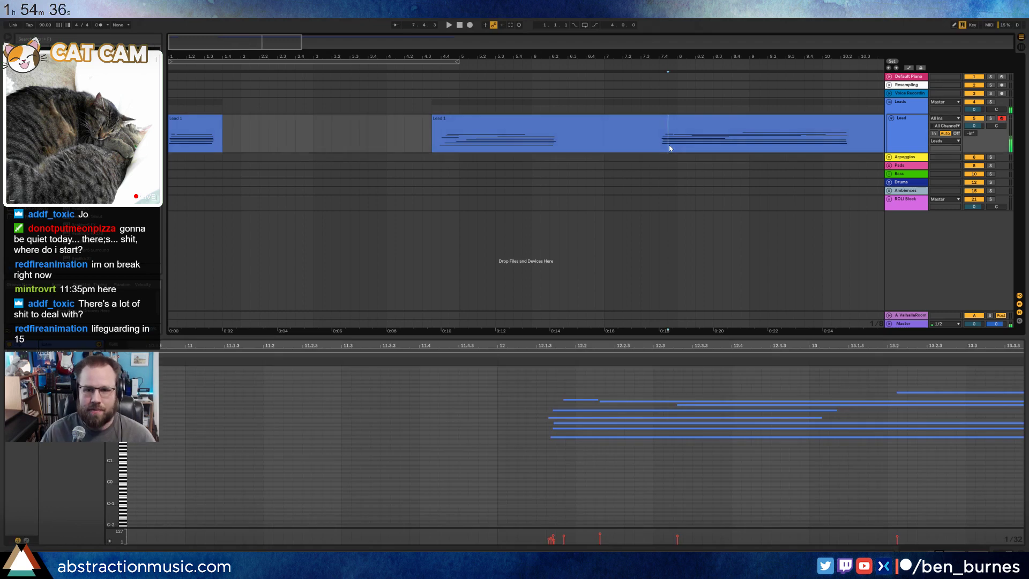
key(space)
click(759, 150)
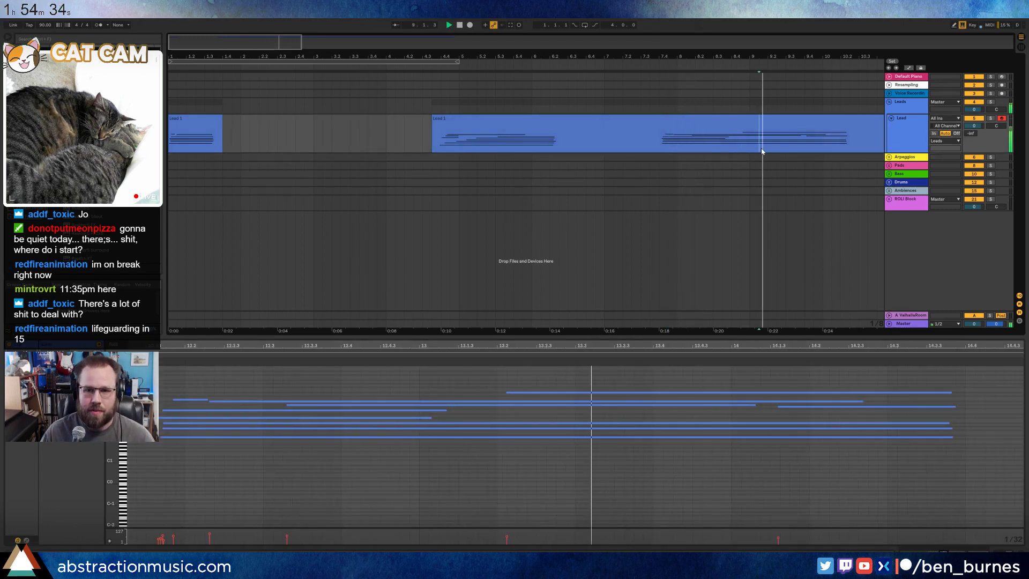
click(251, 138)
key(space)
- Extend the first Lead clip's end slightly and move the following clip directly against it
click(208, 124)
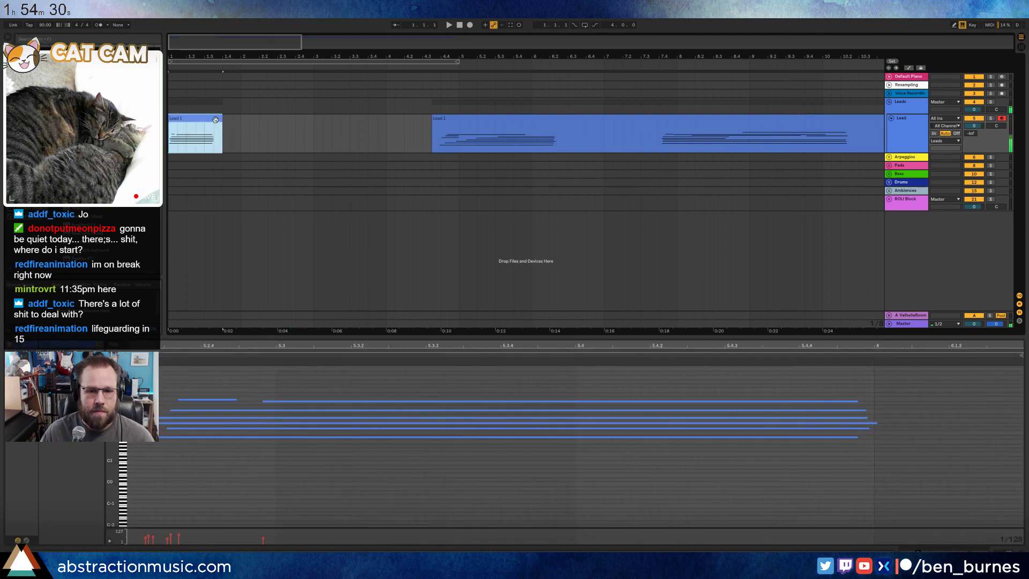
click(236, 121)
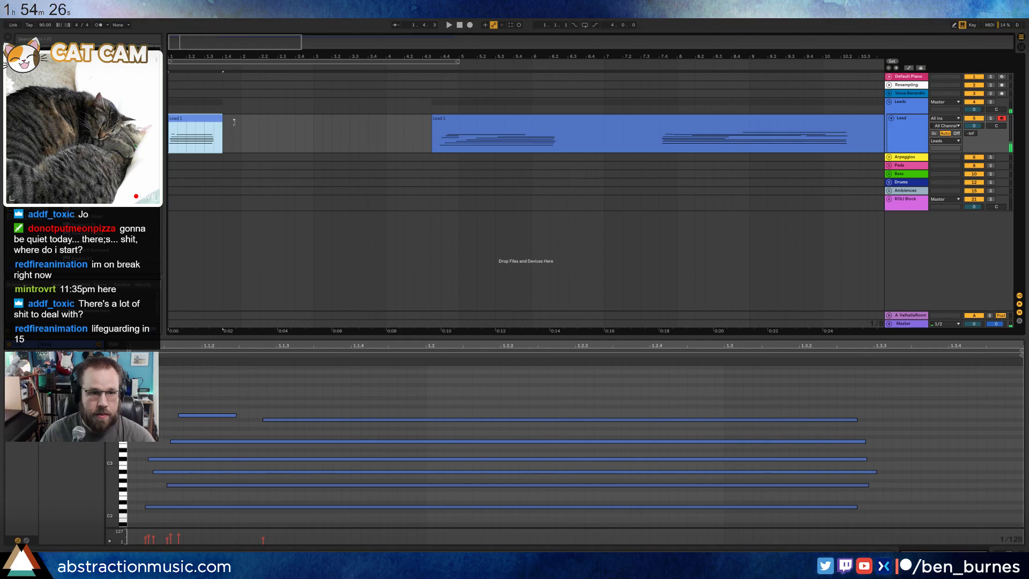
drag(220, 122, 241, 123)
click(305, 134)
drag(465, 121, 265, 127)
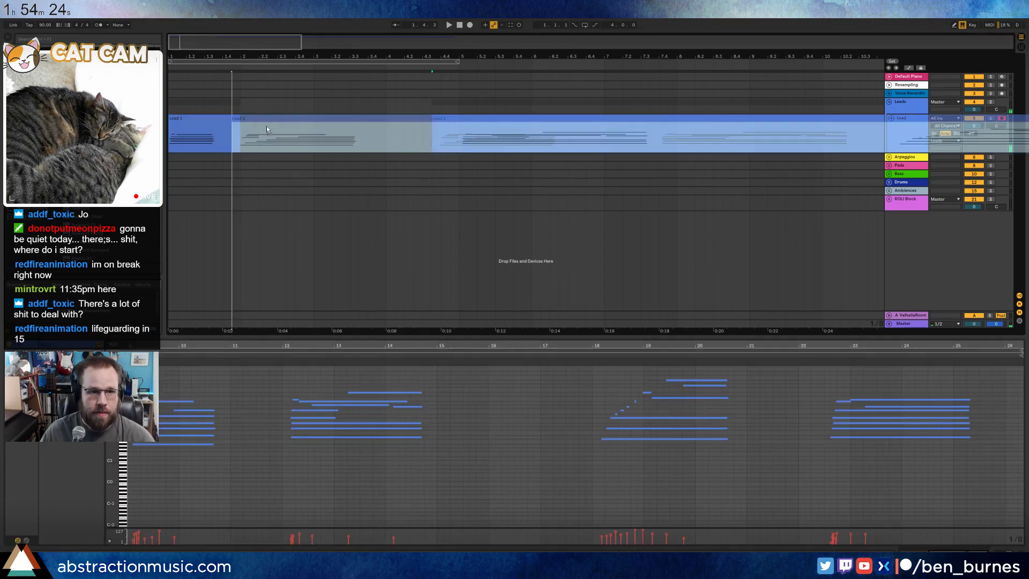
- Trim the second Lead clip to start at its first note beside the first clip, and delete its section from bar 3 to the next chord
click(227, 128)
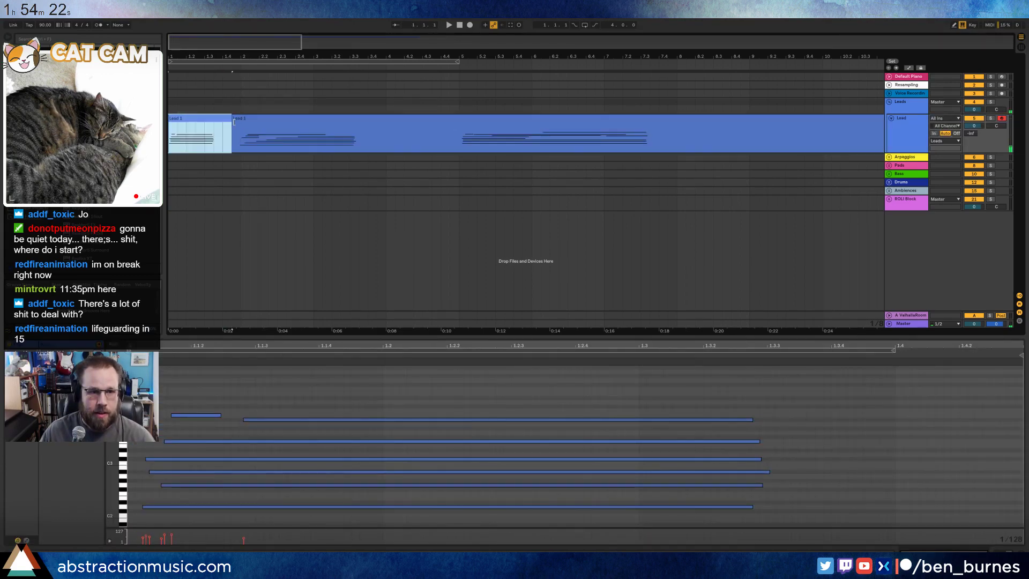
click(236, 123)
click(246, 121)
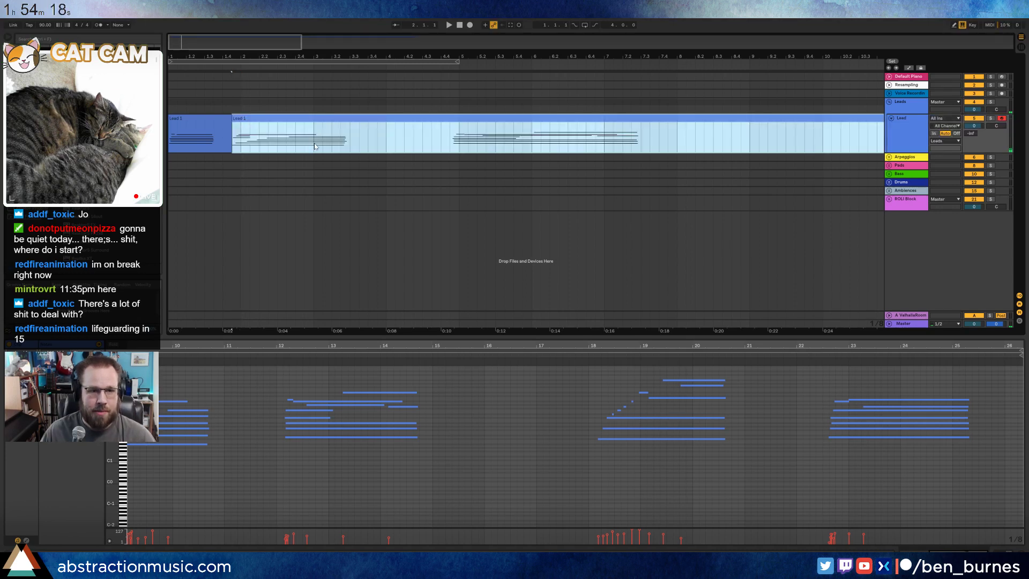
drag(315, 146, 419, 134)
key(Delete)
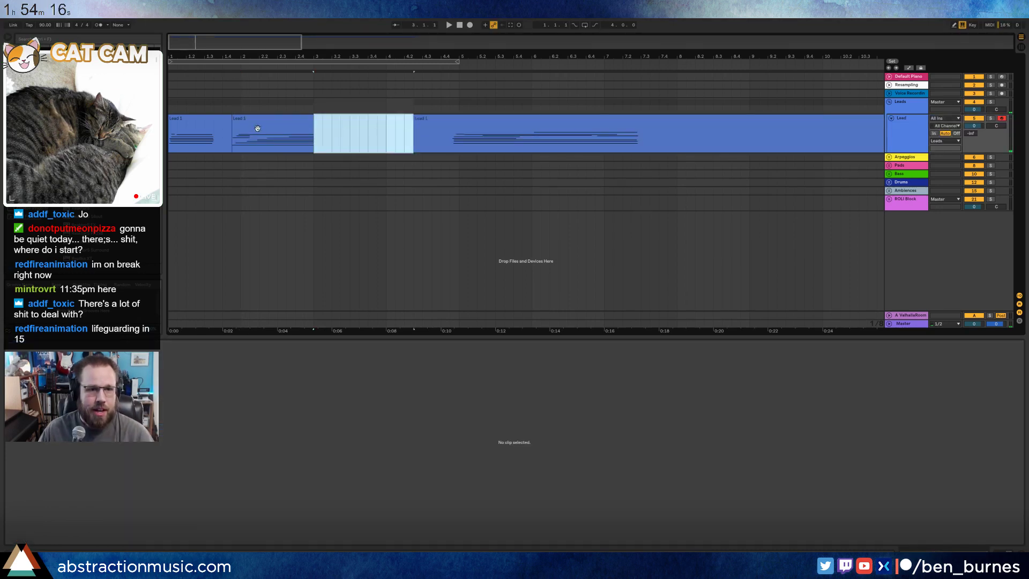
- Shorten the second chord's sustained notes in the second Lead clip so they end at about the clip's end marker
click(256, 131)
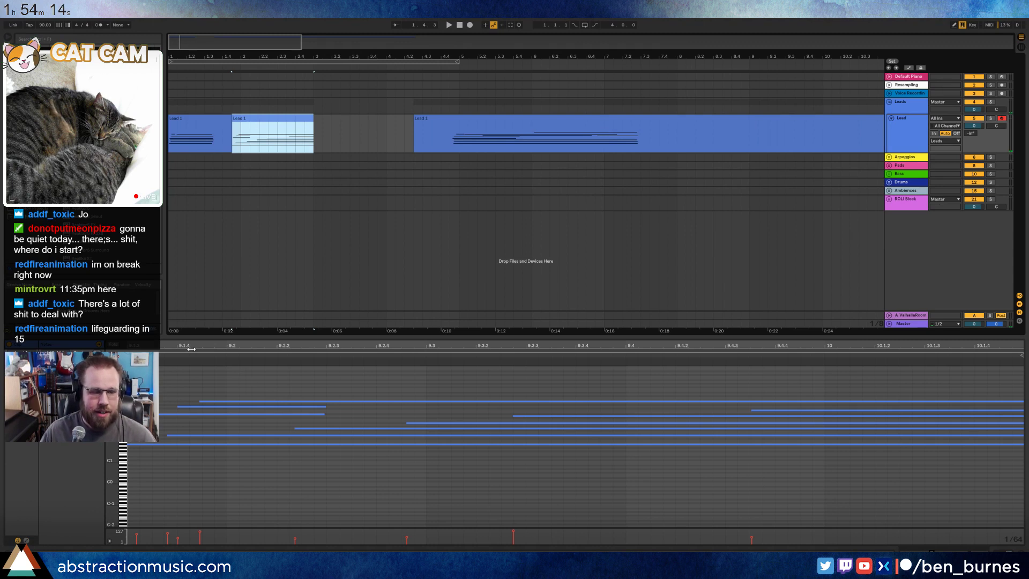
drag(133, 442, 149, 462)
scroll(152, 453, right, 5)
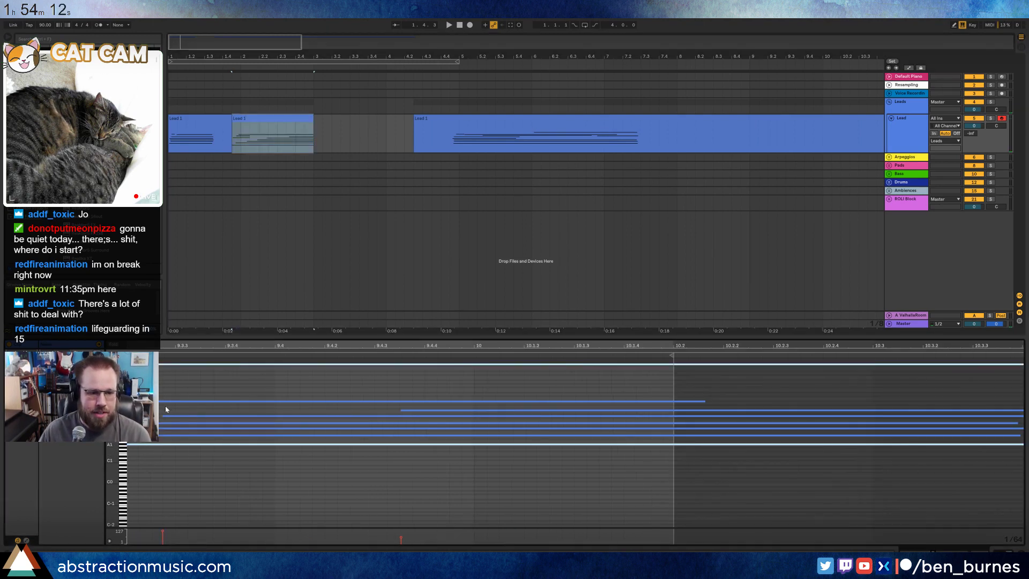
drag(528, 346, 524, 348)
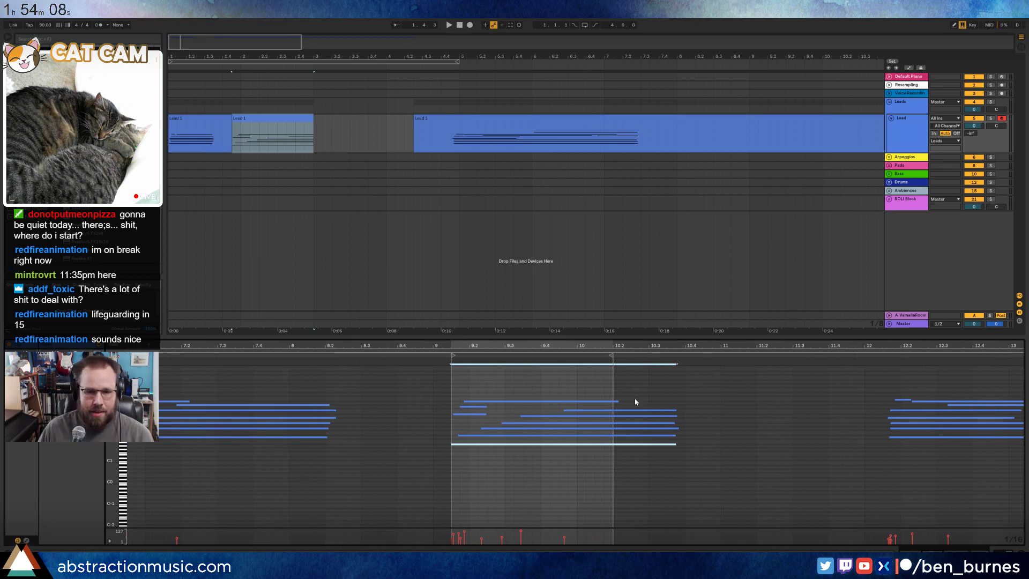
drag(635, 398, 649, 474)
key(ctrl+shift+j)
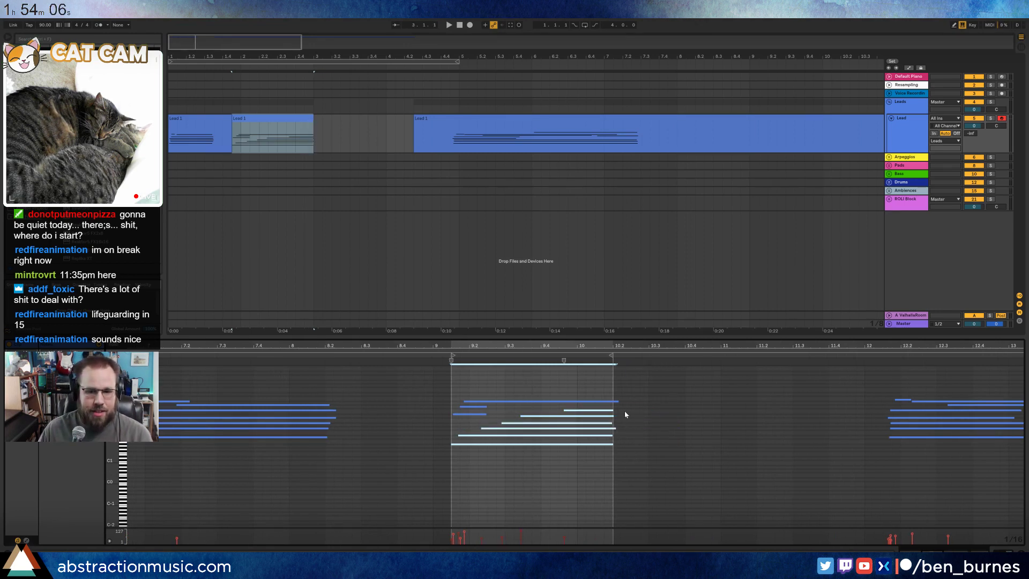
click(609, 402)
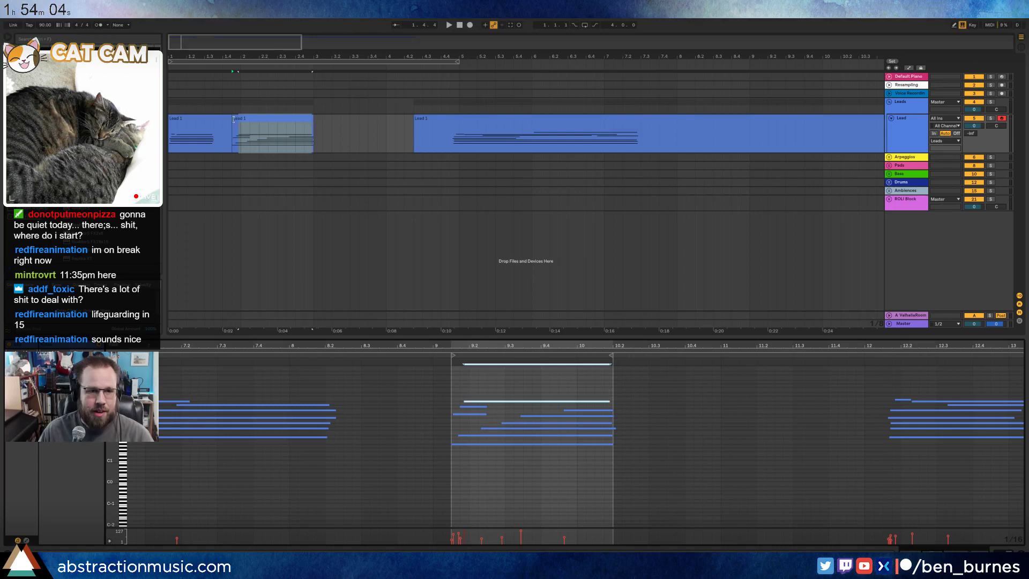
- Consolidate the first two Lead clips into one, loop that two-bar section and play it back
click(268, 119)
shift+click(218, 124)
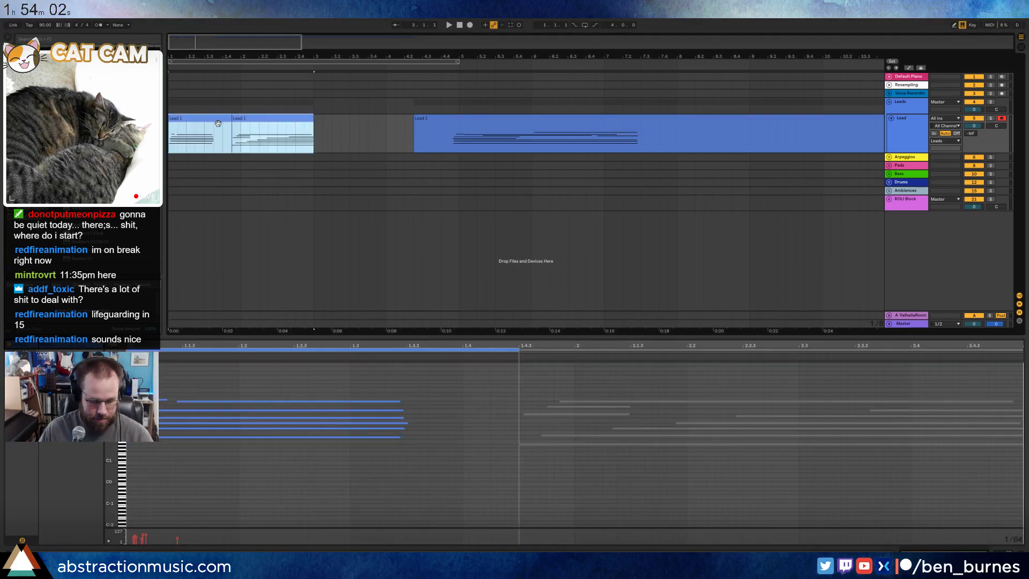
click(350, 137)
click(285, 129)
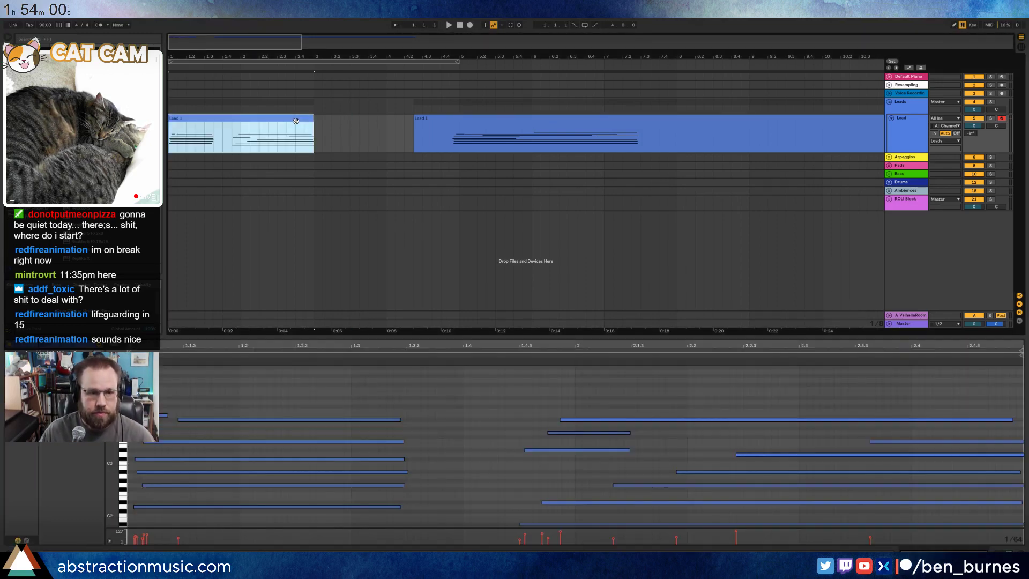
key(ctrl+l)
key(space)
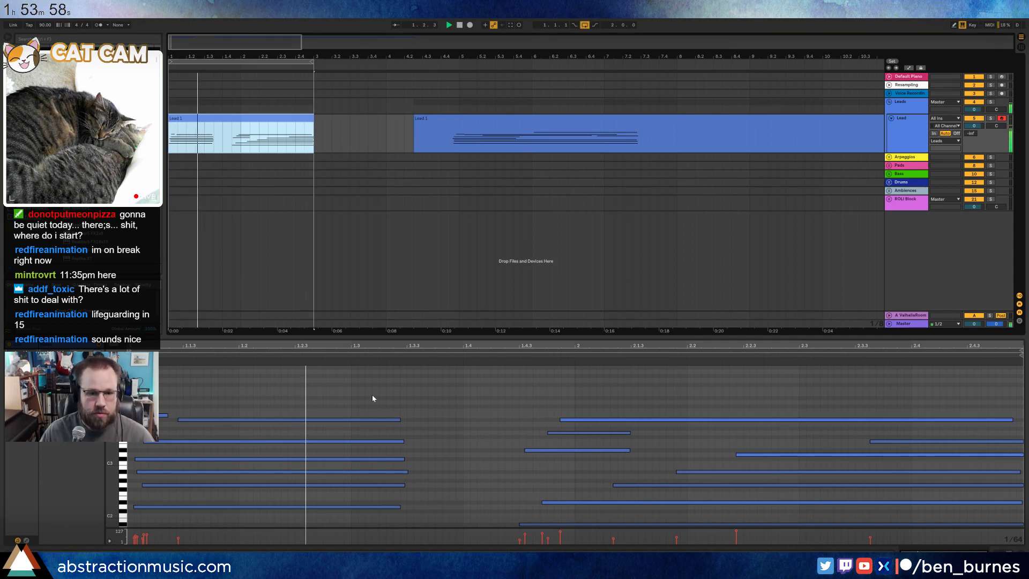
- Lengthen the first chord's held notes slightly so they end shortly after 1.3.3
drag(372, 394, 381, 523)
key(shift+Right)
key(shift+Right)
key(shift+Right)
key(shift+Right)
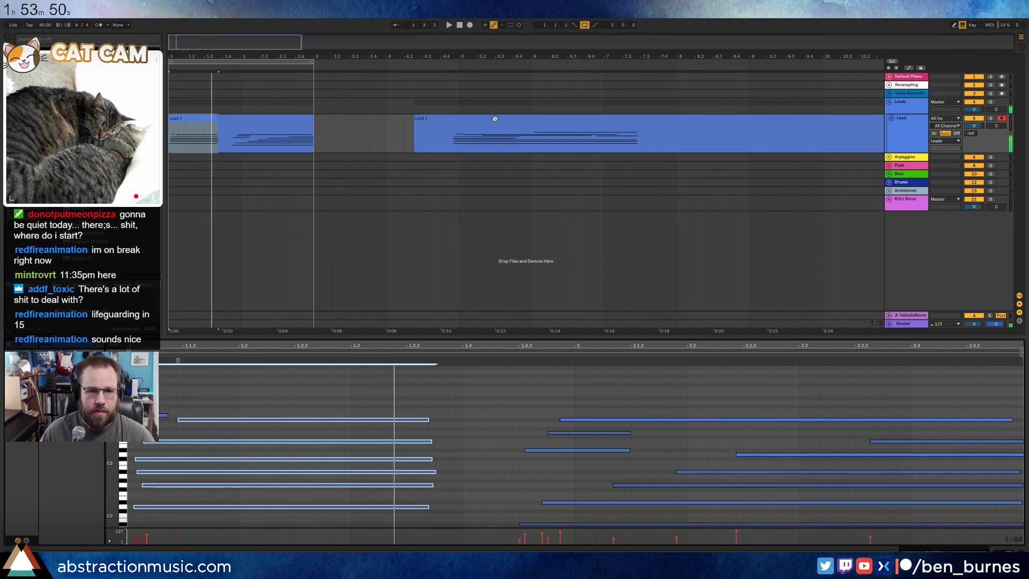
- Play back the remaining recorded chords in the long Lead clip from several points
click(505, 132)
click(252, 122)
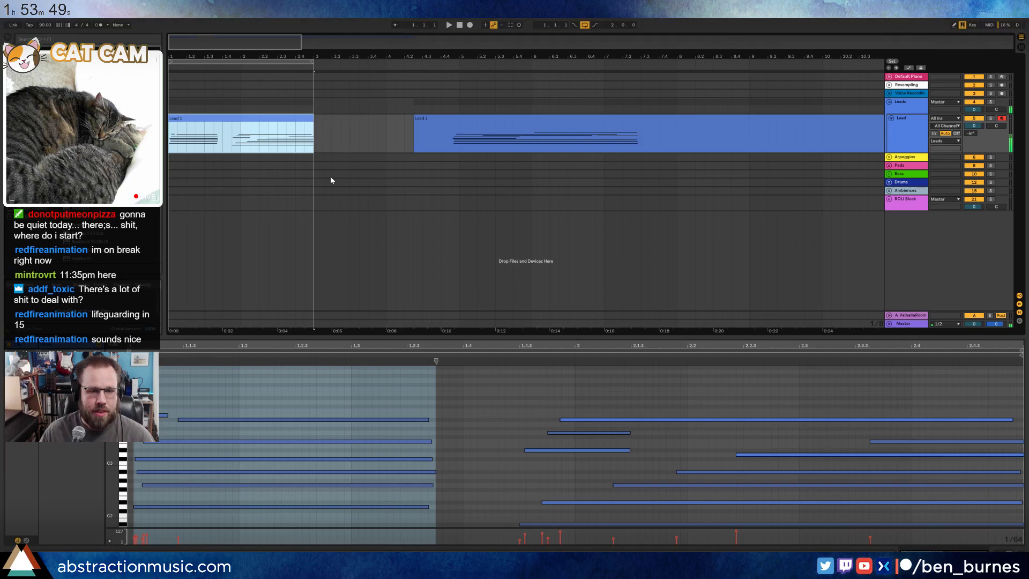
click(494, 117)
key(minus)
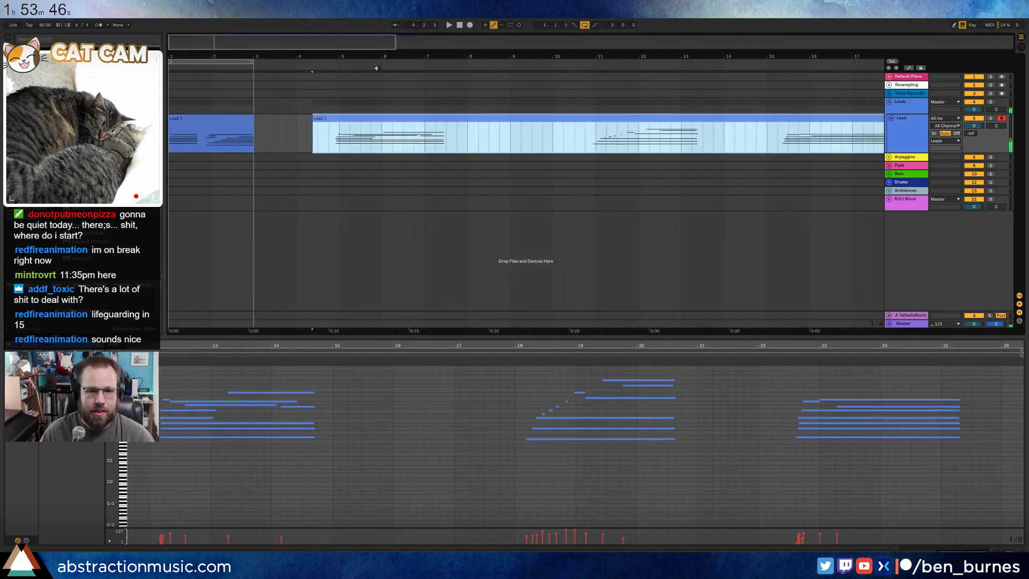
click(395, 68)
key(space)
drag(363, 43, 420, 45)
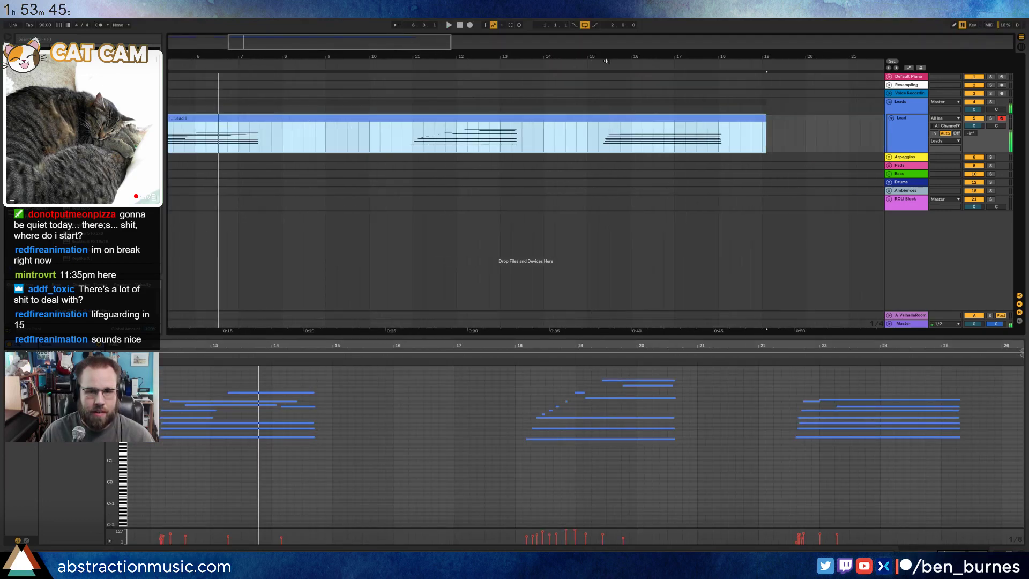
click(638, 63)
click(496, 65)
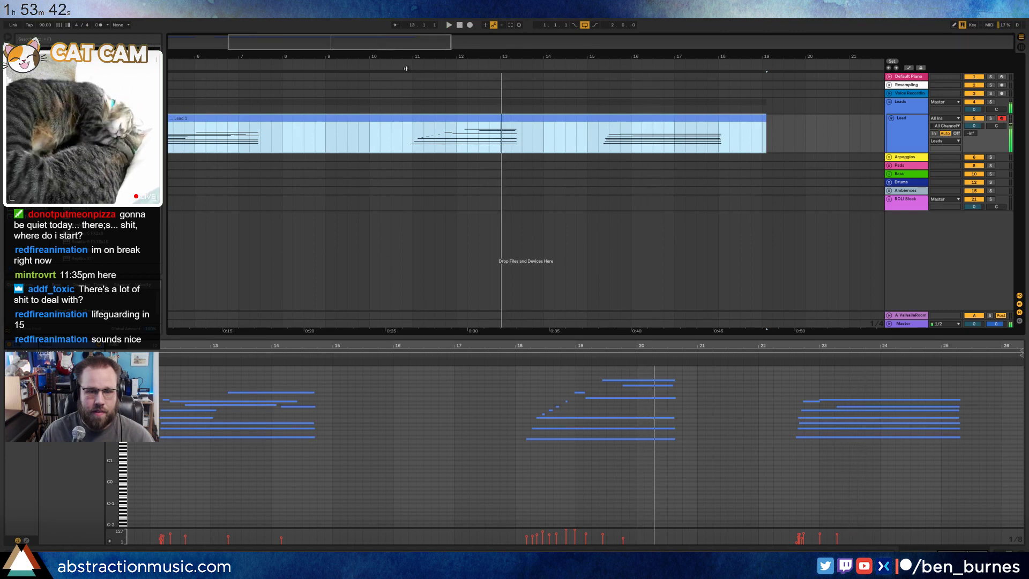
scroll(406, 68, left, 5)
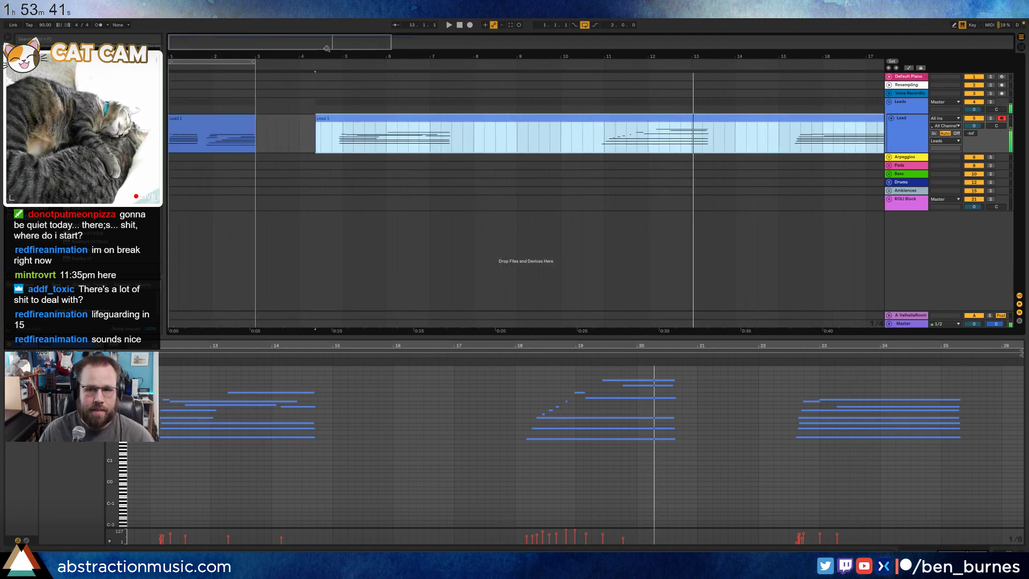
- Show the clip's sustain pedal envelope, draw it flat at its minimum across the looped Lead clip, and play the loop
click(26, 540)
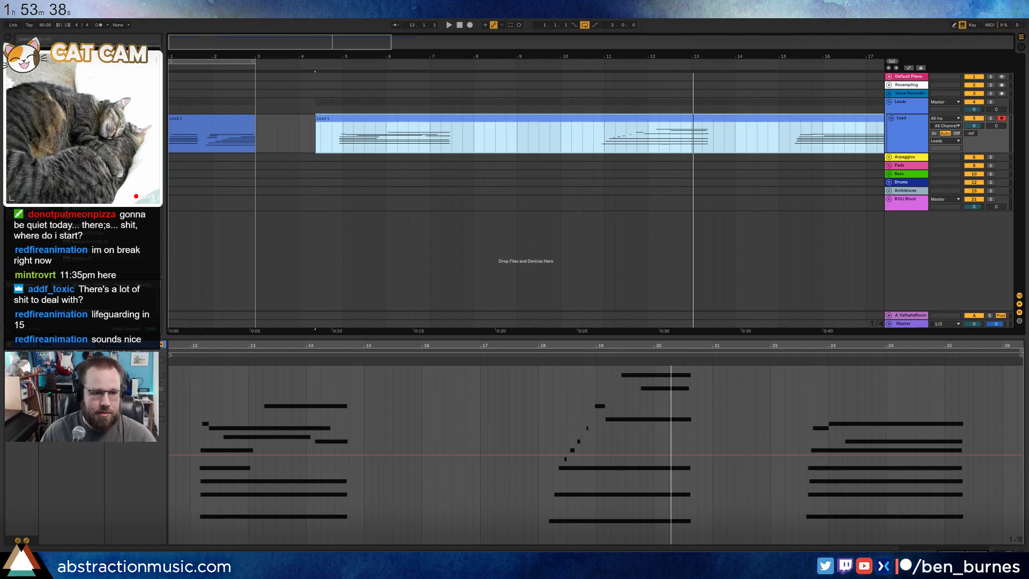
click(135, 360)
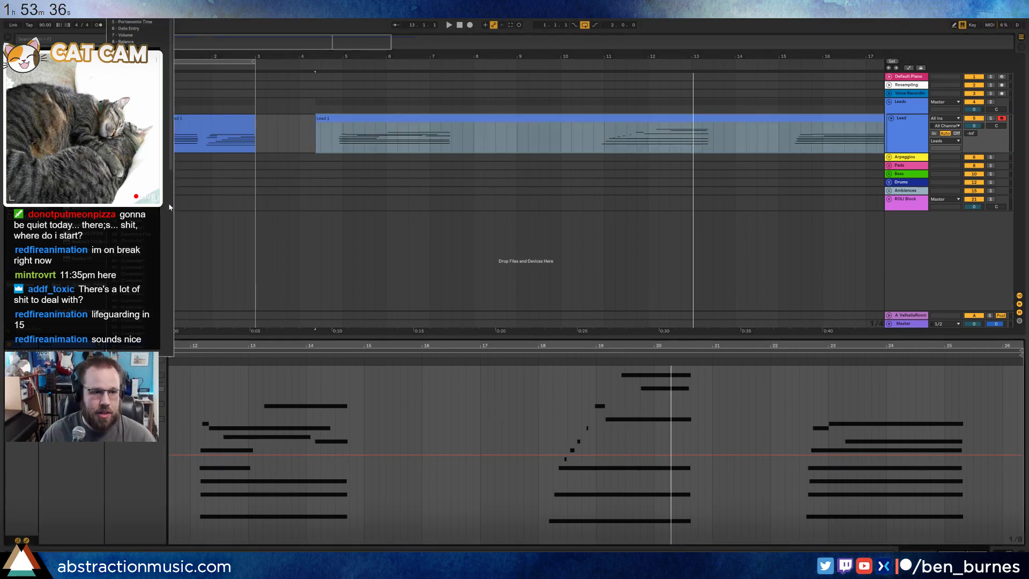
scroll(139, 306, down, 3)
click(141, 308)
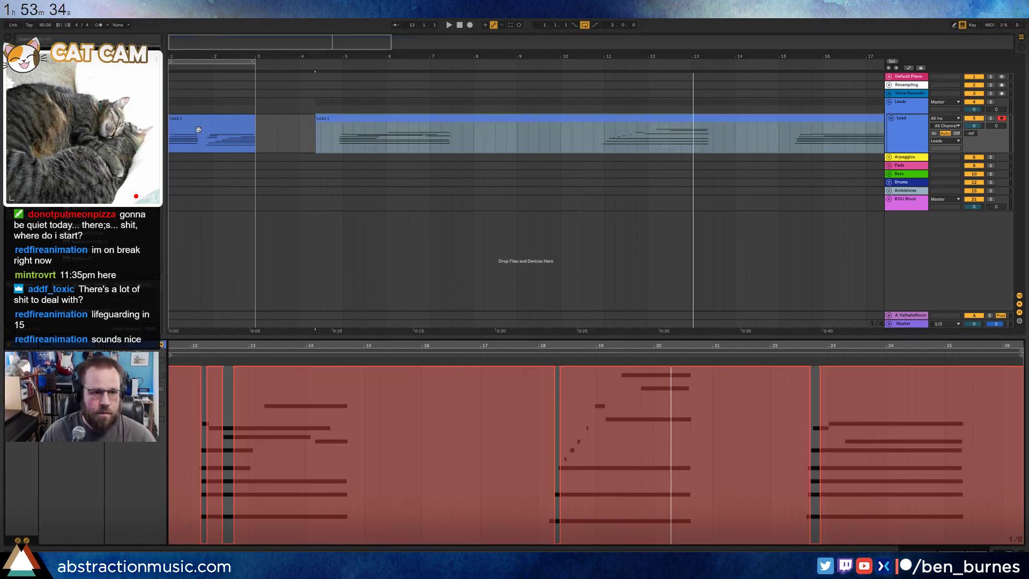
click(198, 119)
drag(172, 541, 1019, 540)
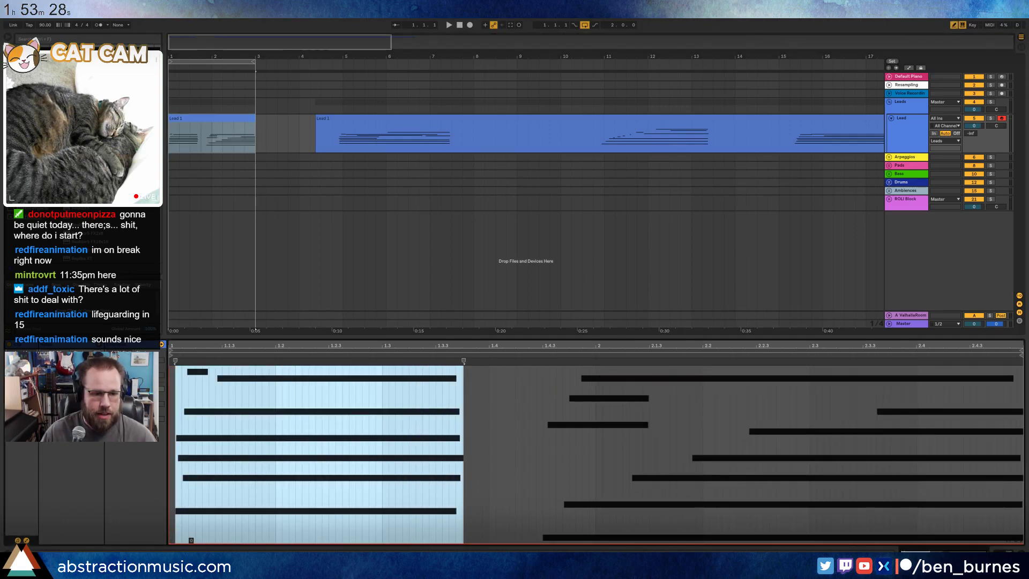
key(space)
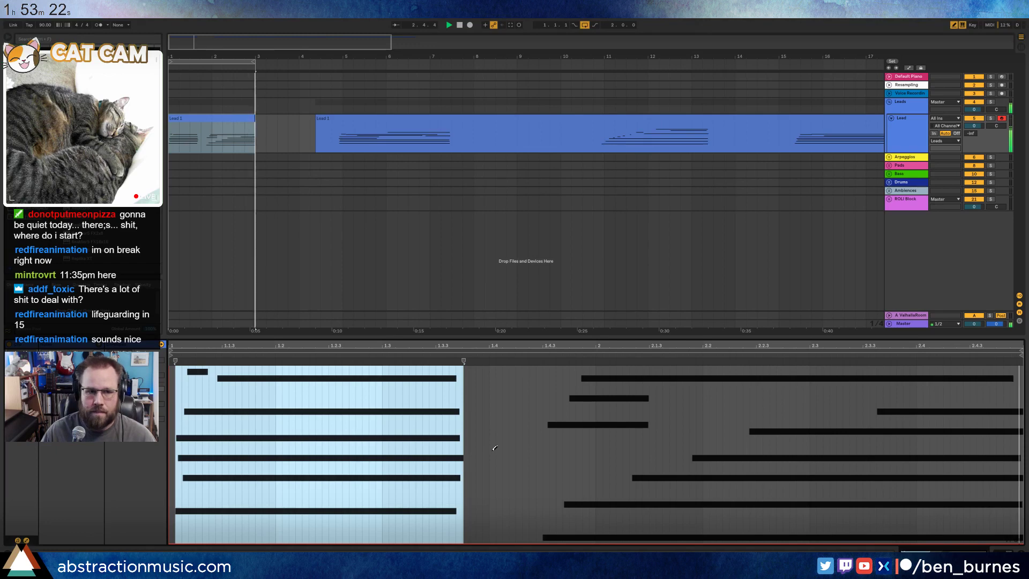
key(b)
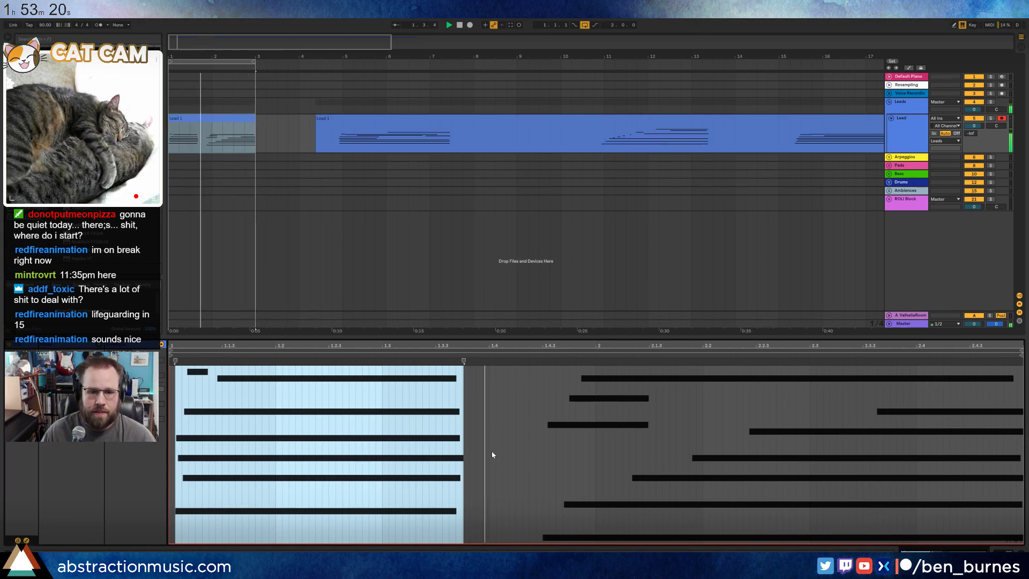
- Move the long Lead clip of remaining chords later so it starts at about 10.3
click(359, 121)
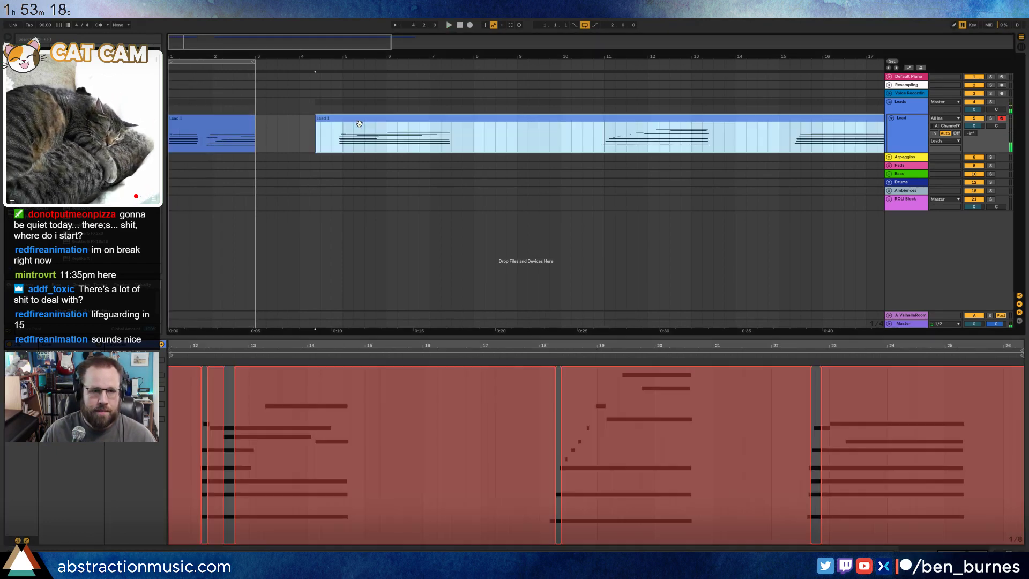
key(space)
drag(359, 124, 616, 125)
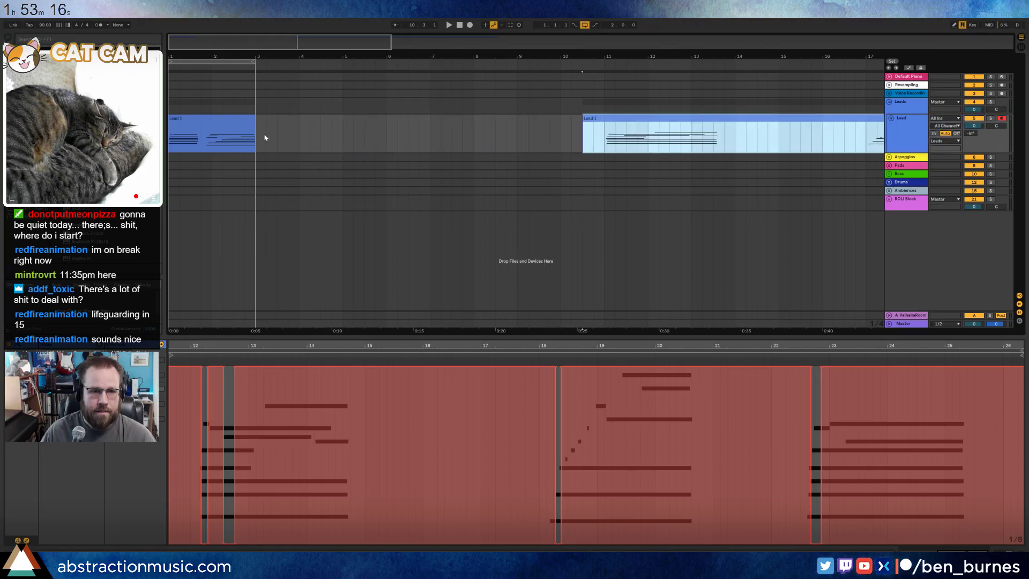
- Duplicate the two-bar Lead clip, join both copies into one four-bar clip, and extend the loop to bar 5
click(240, 119)
key(ctrl+d)
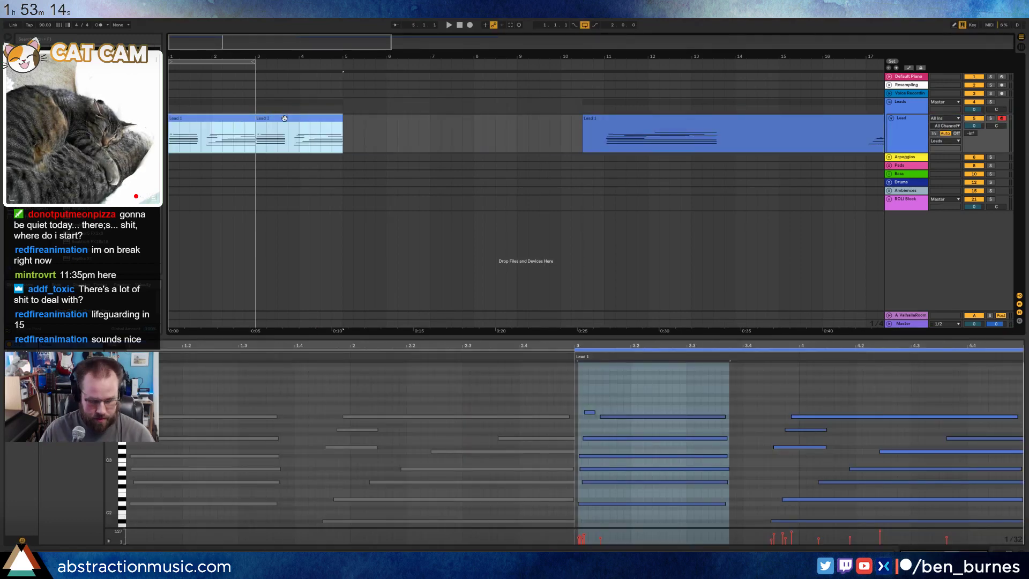
drag(253, 60, 341, 62)
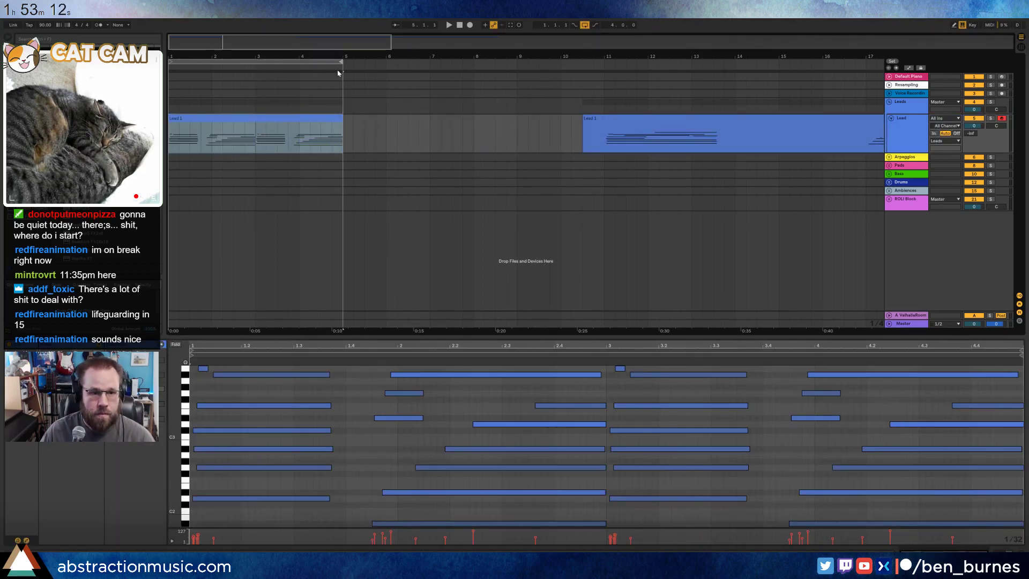
- Lengthen the held notes of the first chord in both repeats by two grid steps, to just before the second chord
drag(287, 527, 309, 356)
drag(669, 521, 683, 349)
key(shift+Right)
key(shift+Right)
click(398, 447)
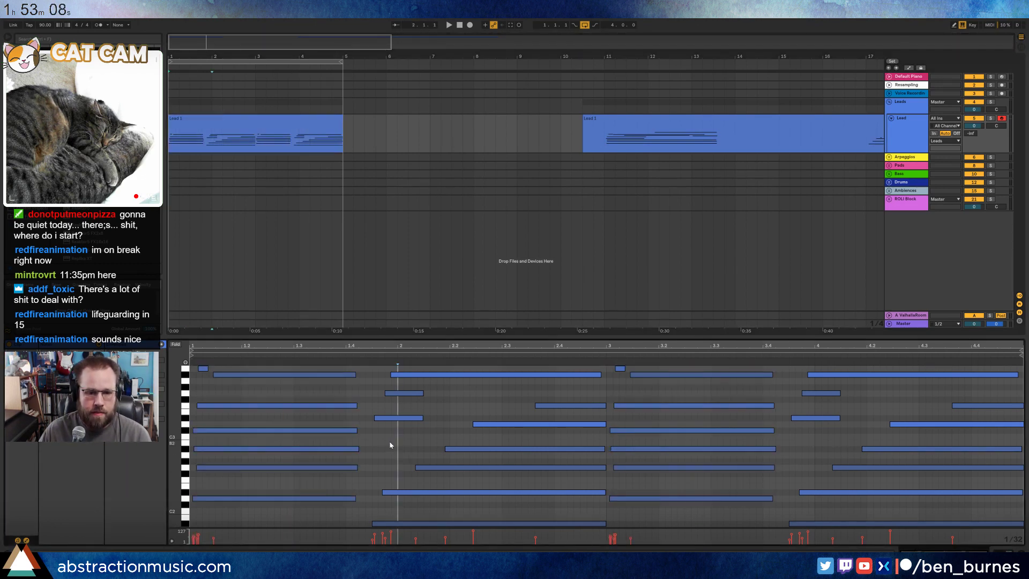
- Lower the second chord's bottom note and its lower short note by one semitone each, and play back the chord
scroll(398, 447, down, 2)
scroll(394, 428, up, 2)
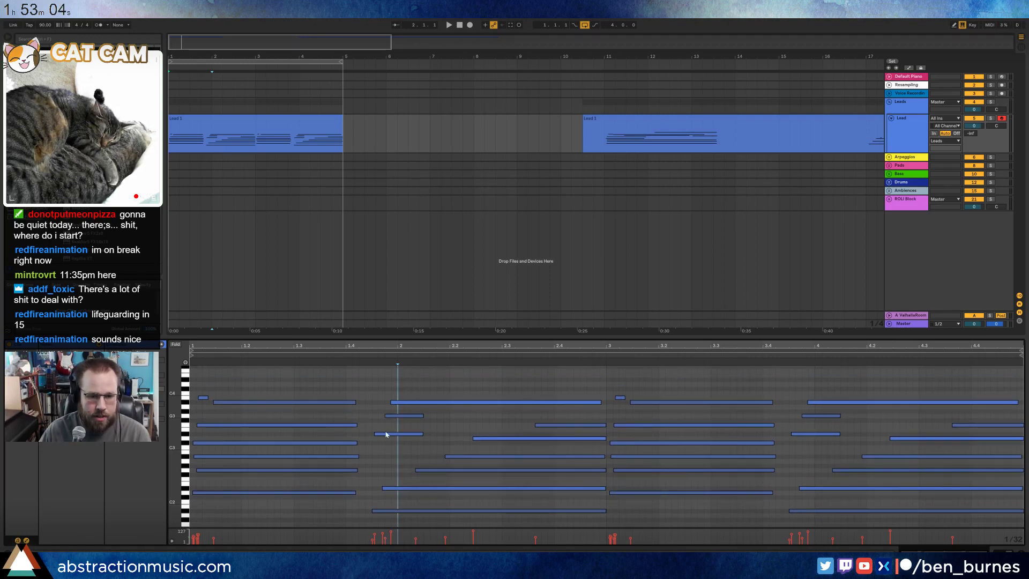
click(369, 357)
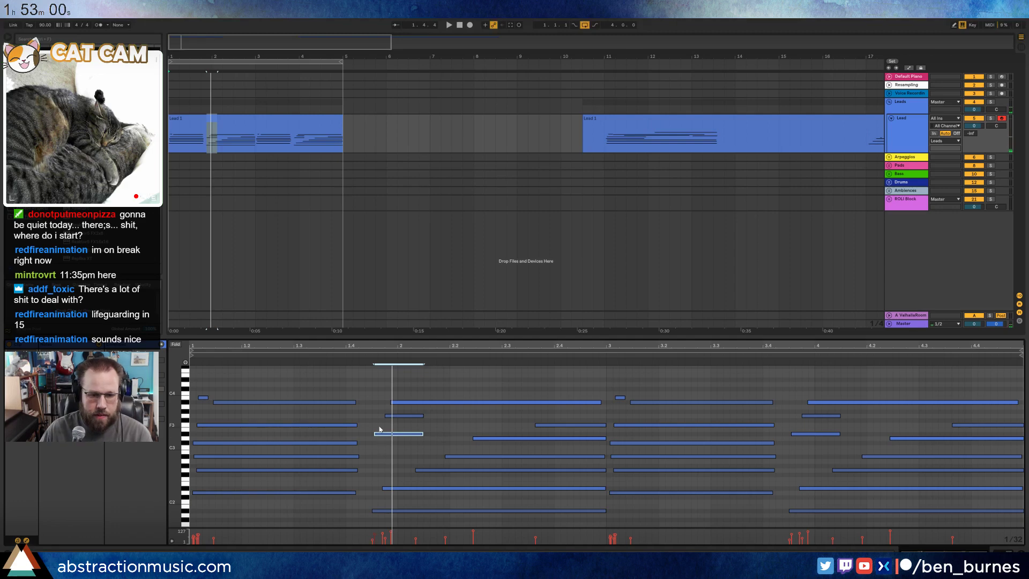
drag(382, 511, 384, 515)
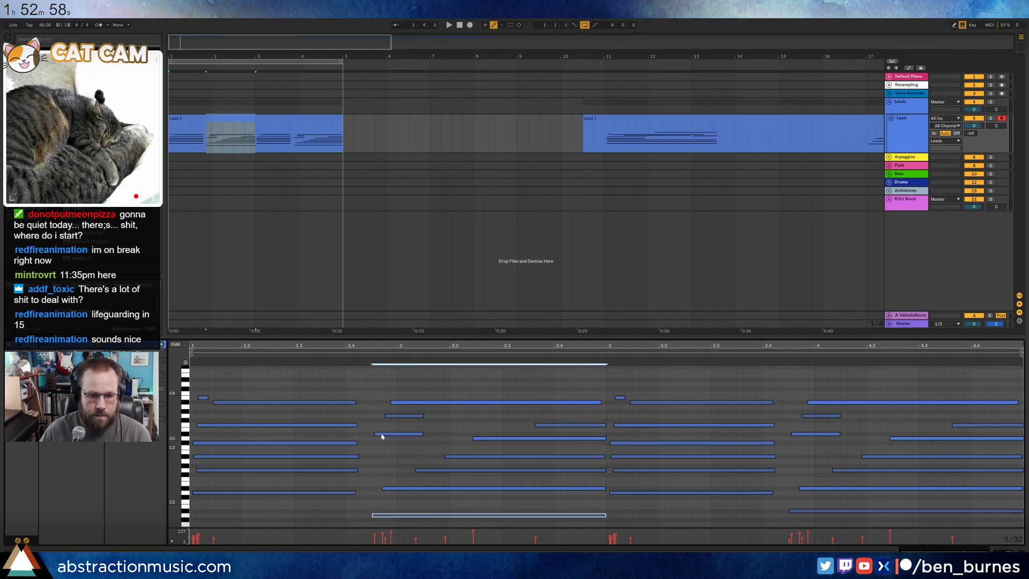
drag(384, 434, 383, 438)
key(space)
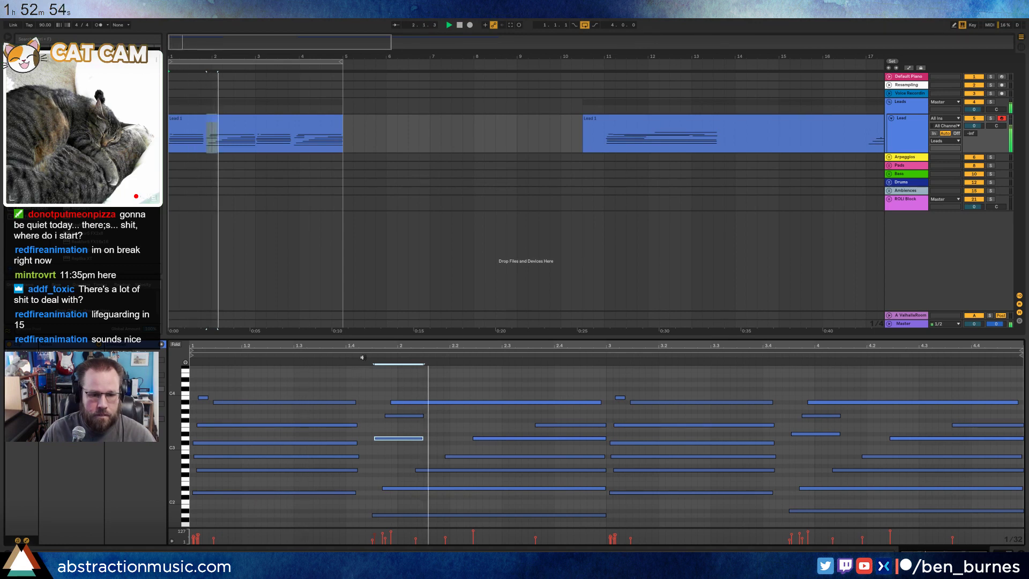
key(space)
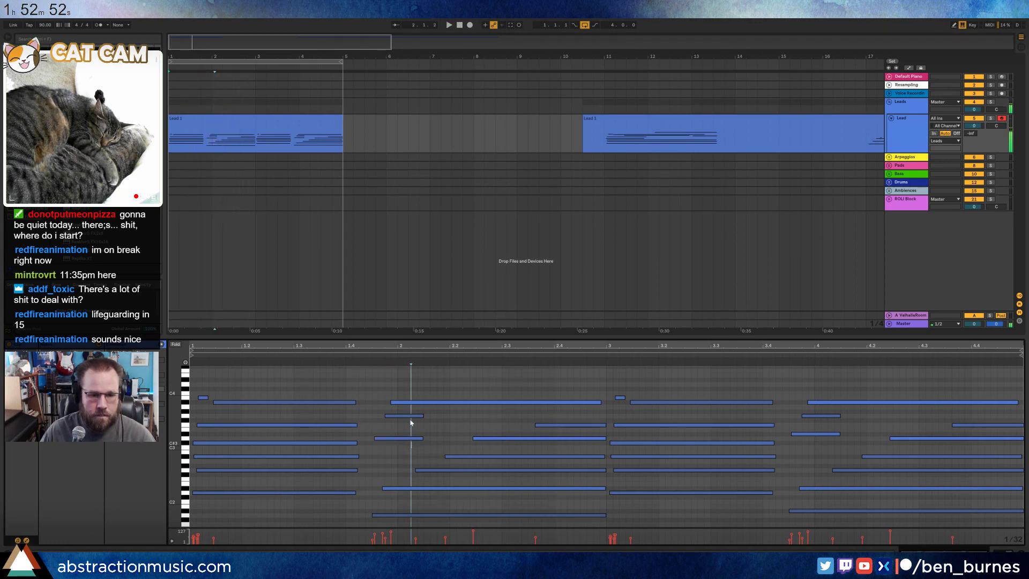
- Extend the second chord's two short notes to about 2.2 and lower the note starting just before 2.2 by two semitones
shift+click(414, 416)
mouse_move(451, 416)
mouse_down()
mouse_move(478, 416)
mouse_move(424, 417)
mouse_move(456, 420)
mouse_move(471, 462)
mouse_up()
click(418, 452)
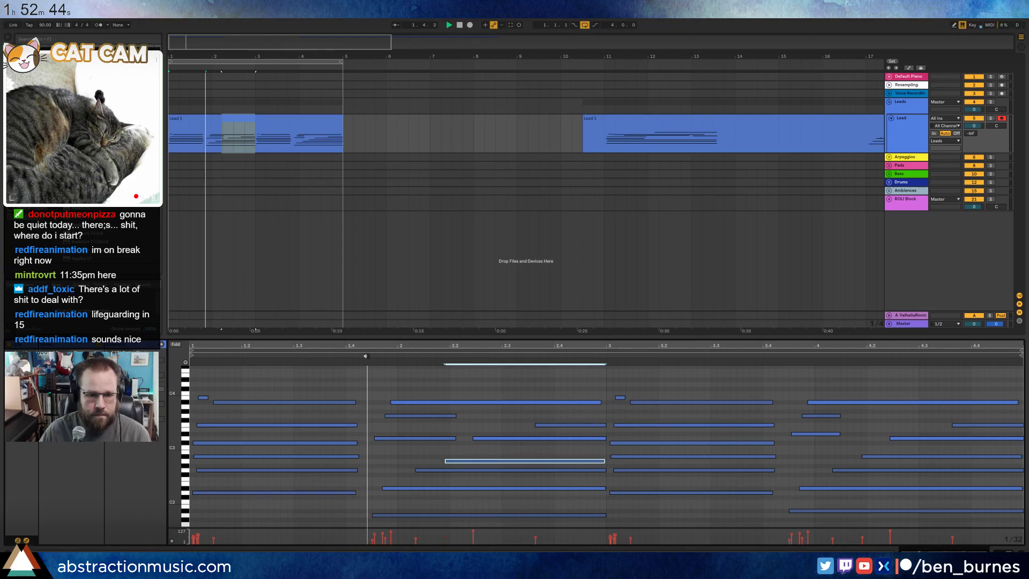
key(Down)
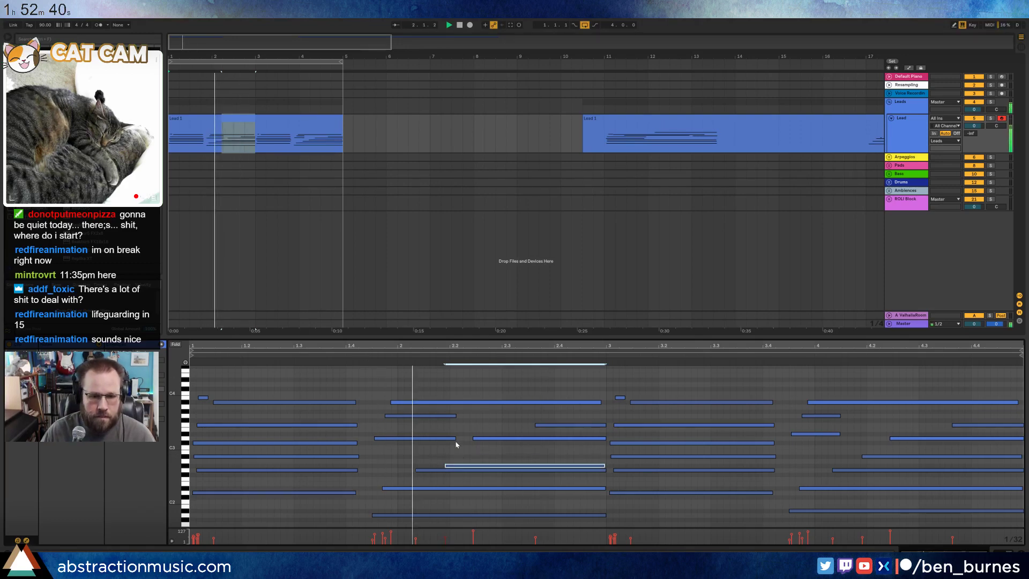
- Extend the second chord's lower short note to the next note, lower that next note to C3, and extend the upper short note past 2.3
drag(456, 438, 496, 450)
key(space)
key(Down)
key(Down)
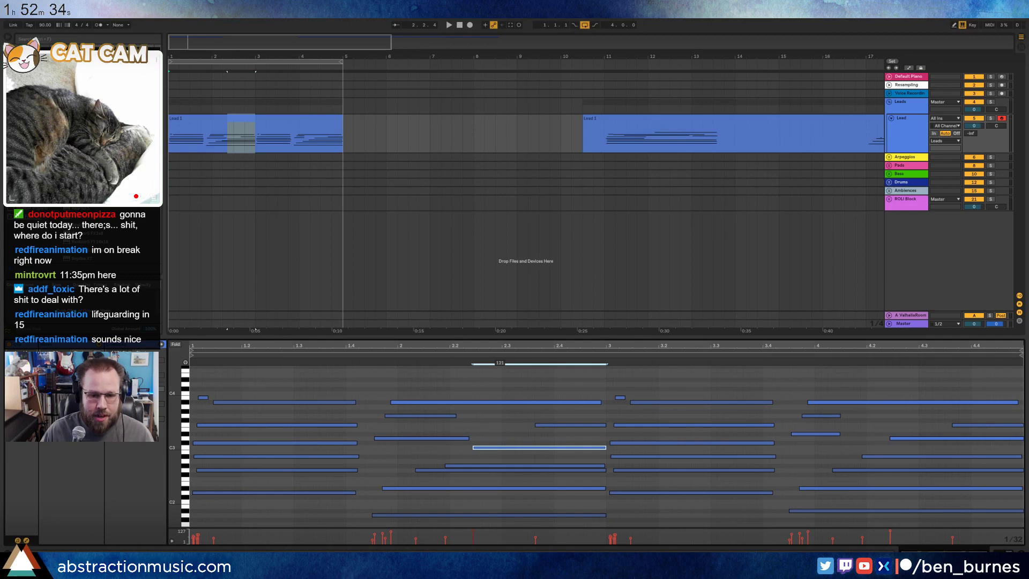
click(474, 426)
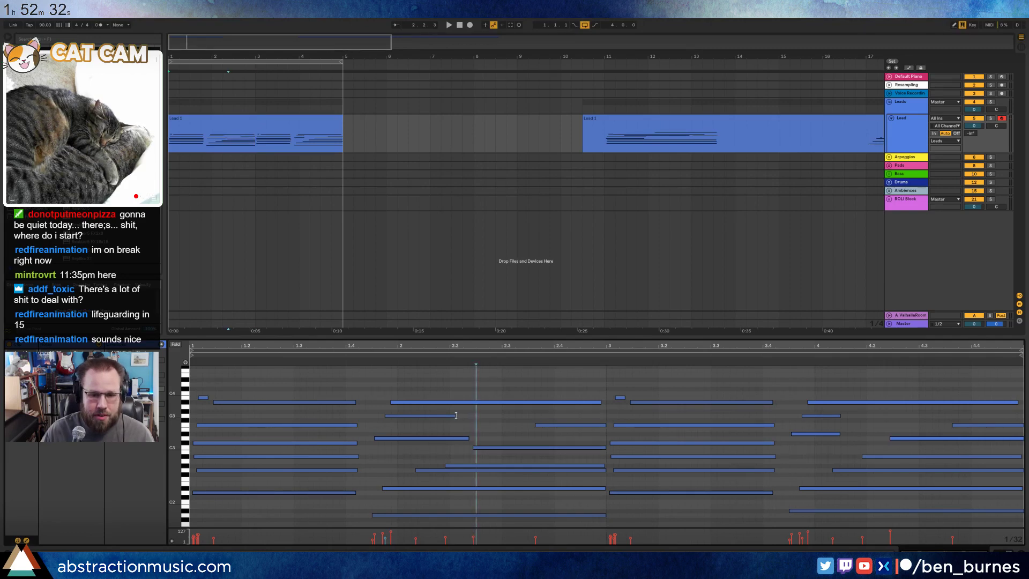
drag(456, 416, 528, 415)
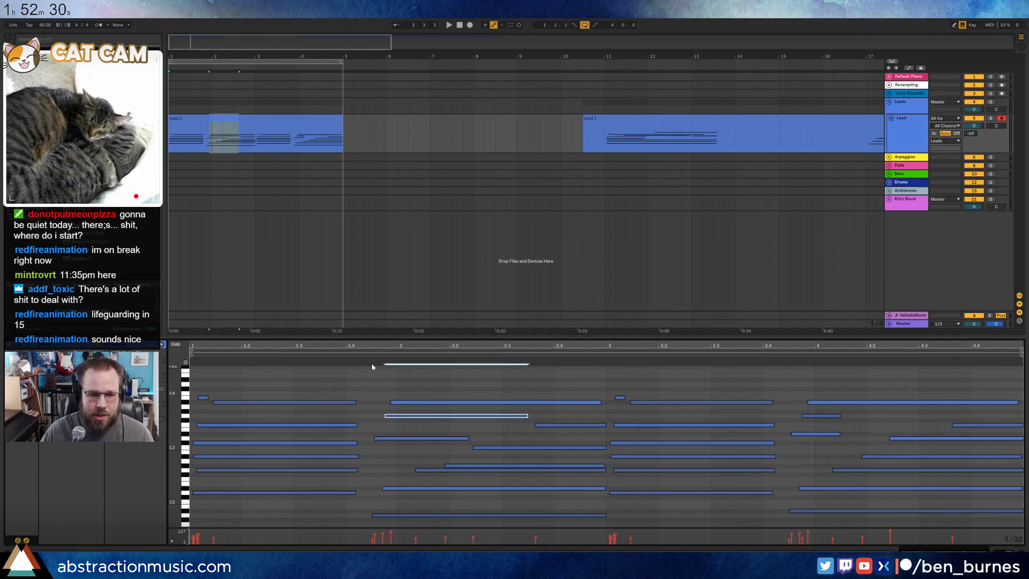
- Audition the second chord's upper notes and play the progression from the start
click(420, 402)
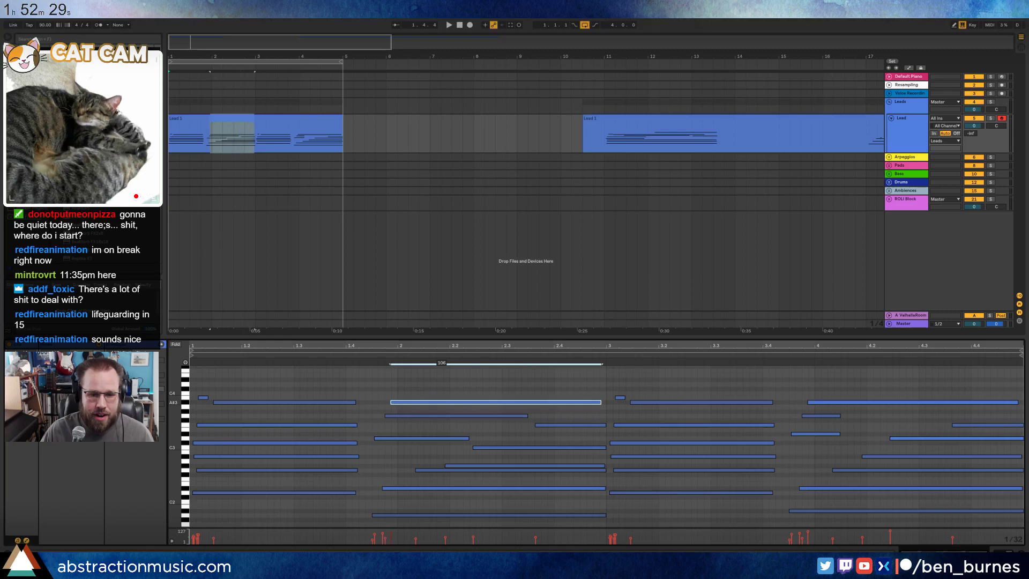
click(418, 437)
key(space)
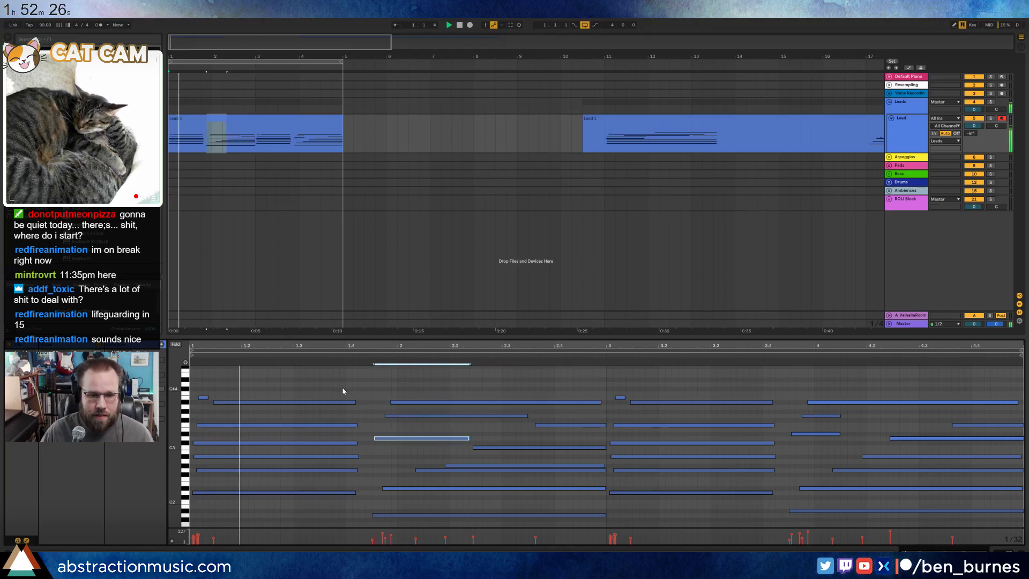
click(351, 384)
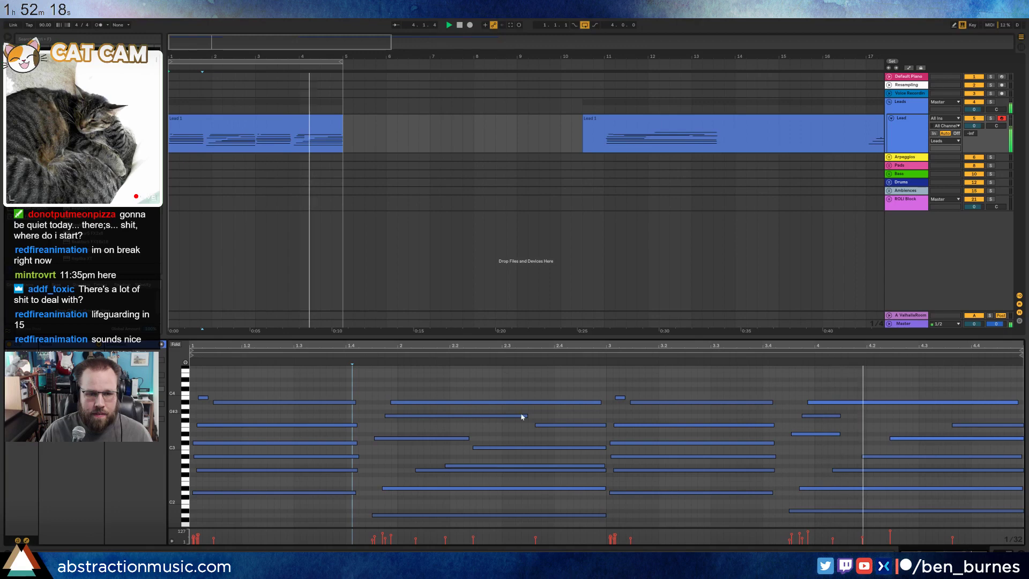
- Raise the fourth chord's last-entering note, between 4.3 and 4.4, by two semitones while the loop plays
click(941, 439)
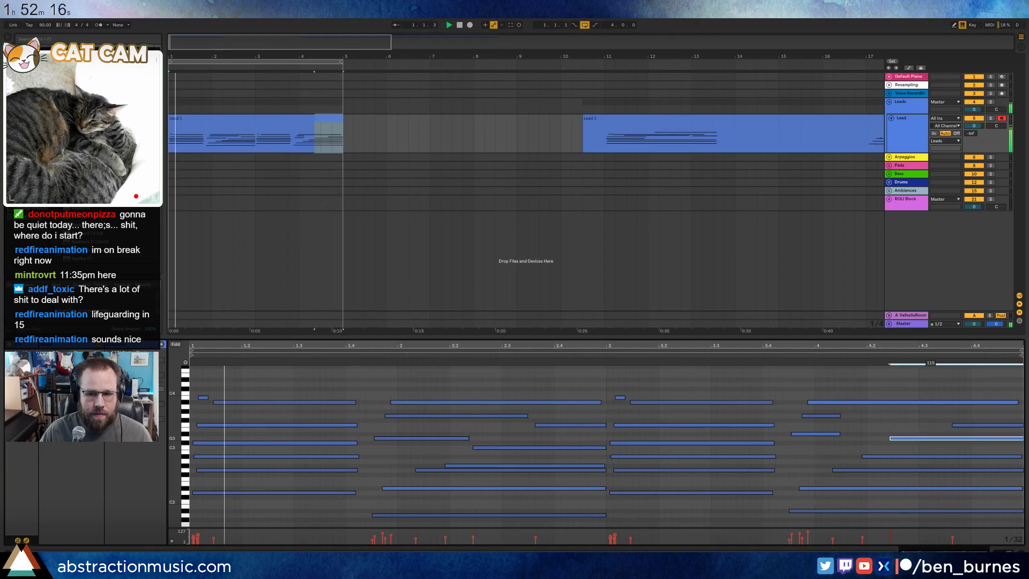
click(914, 403)
click(960, 426)
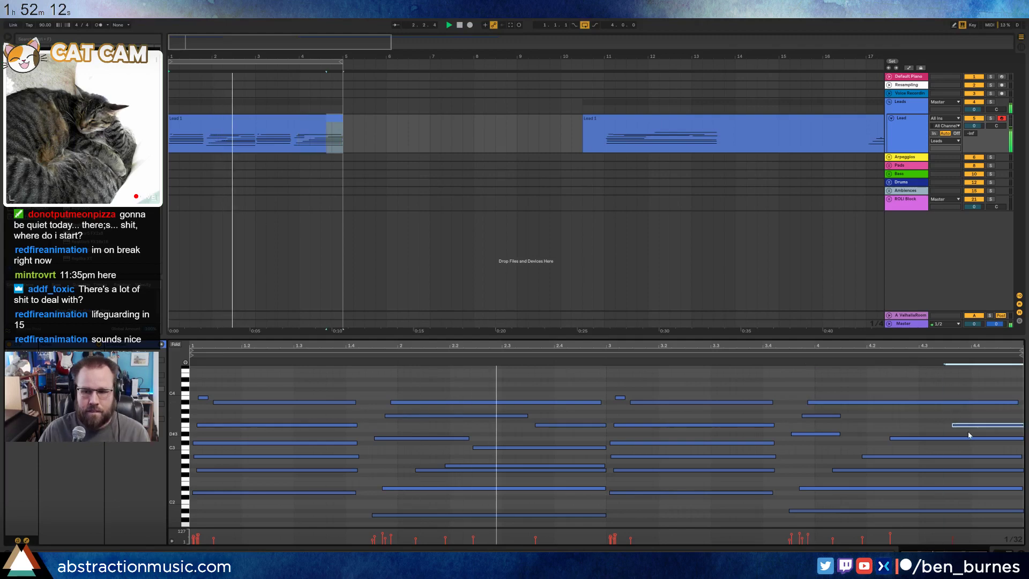
key(Up)
key(Up)
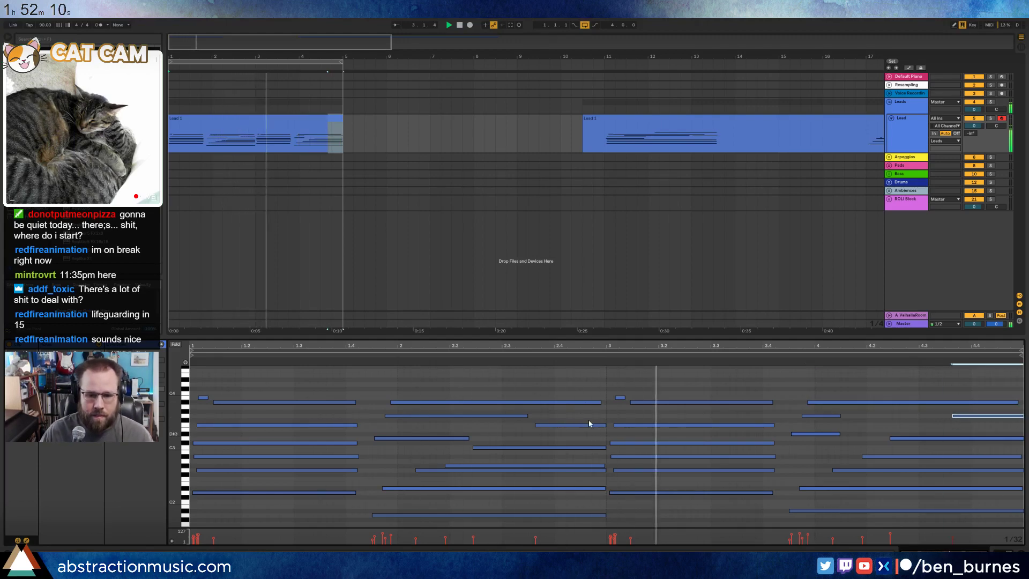
- Shorten the second chord's sustained notes by one grid step and lengthen the held notes of the first and third chords by one grid step
drag(592, 384, 588, 536)
key(shift+Left)
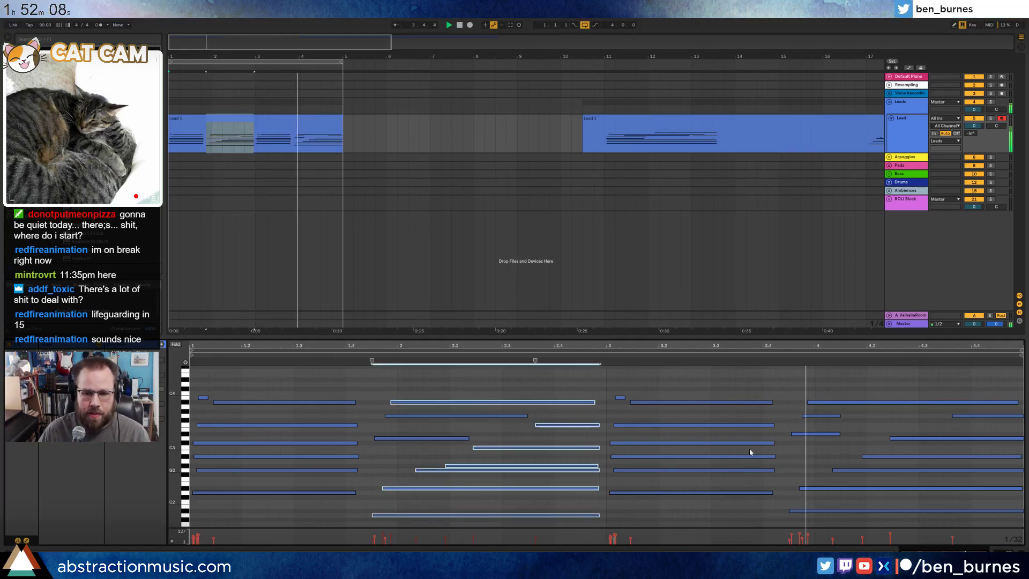
drag(333, 381, 322, 514)
key(shift+Right)
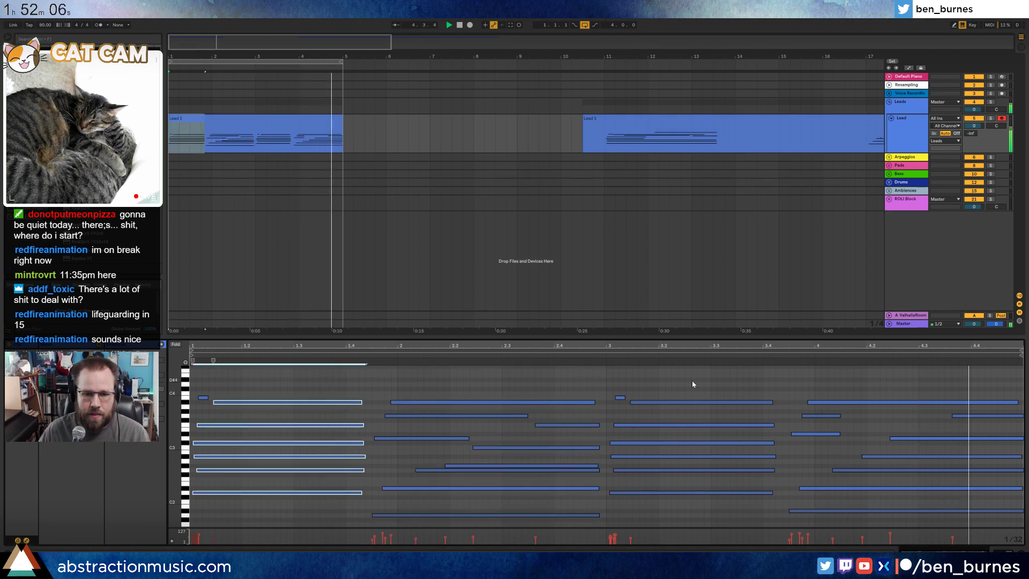
drag(693, 383, 714, 519)
key(shift+Right)
- Duplicate the four-bar chord clip and join both copies into one eight-bar clip, with the loop brace extended to cover it
key(space)
click(300, 117)
key(ctrl+d)
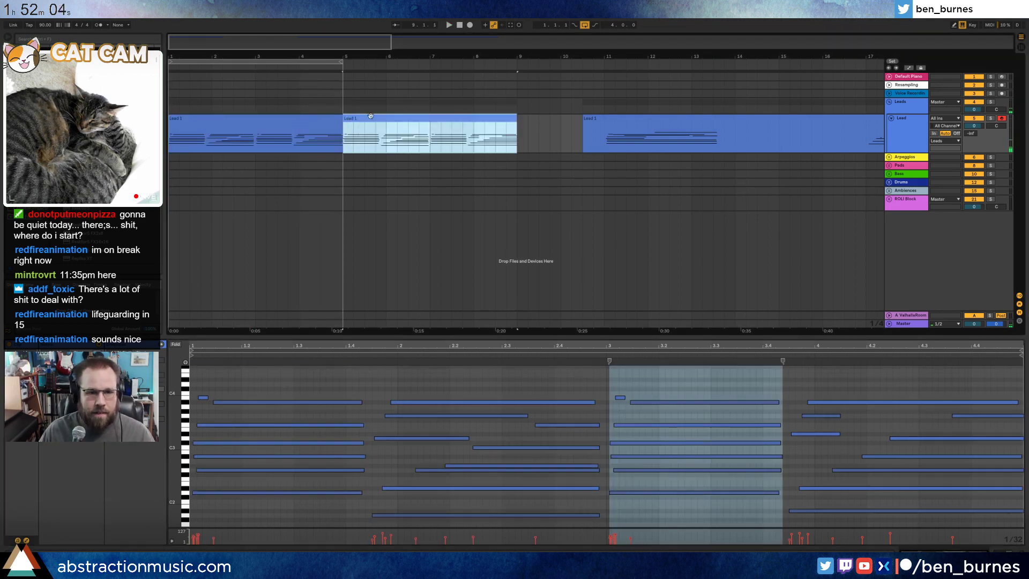
drag(344, 63, 512, 86)
key(ctrl+j)
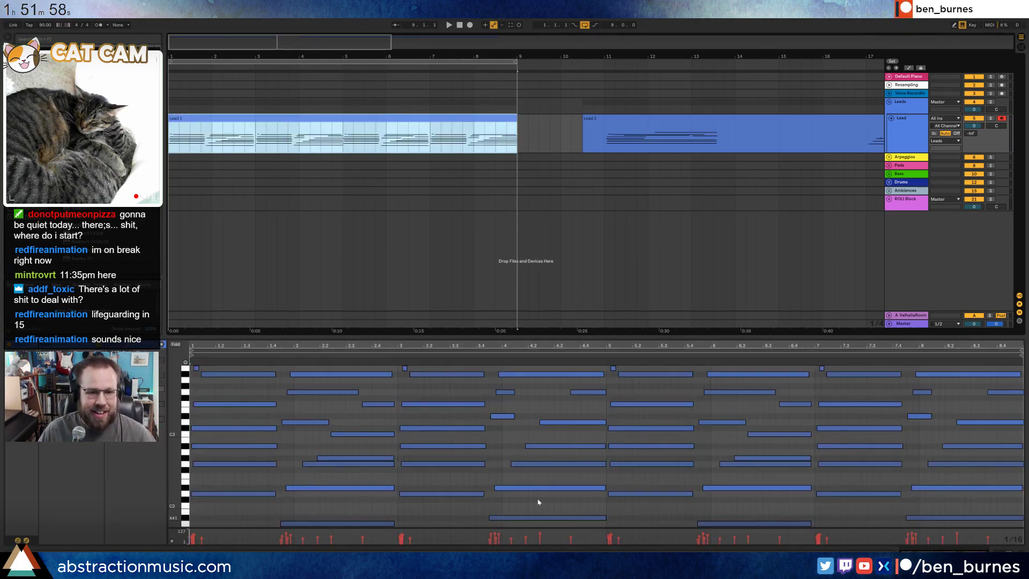
- Play back the recorded Lead take from different chords to compare their voicings
click(639, 166)
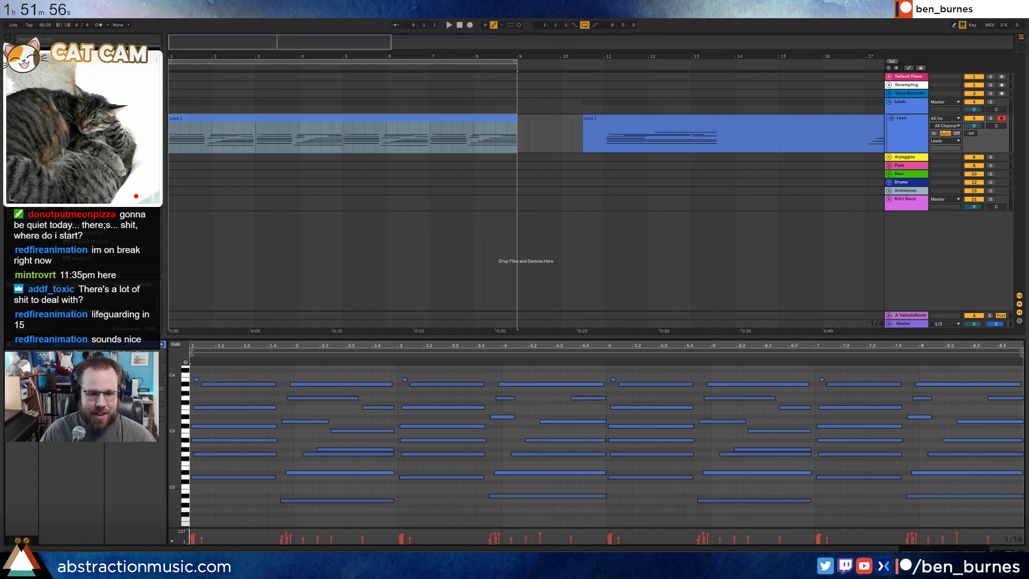
mouse_move(664, 58)
mouse_down()
mouse_move(665, 33)
mouse_move(646, 58)
mouse_up()
click(379, 64)
click(496, 64)
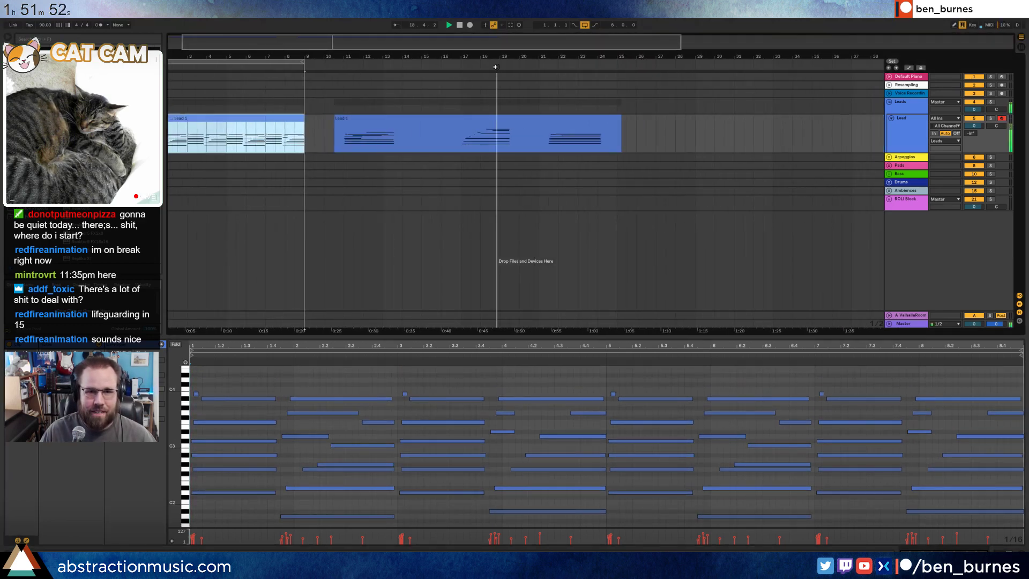
click(354, 65)
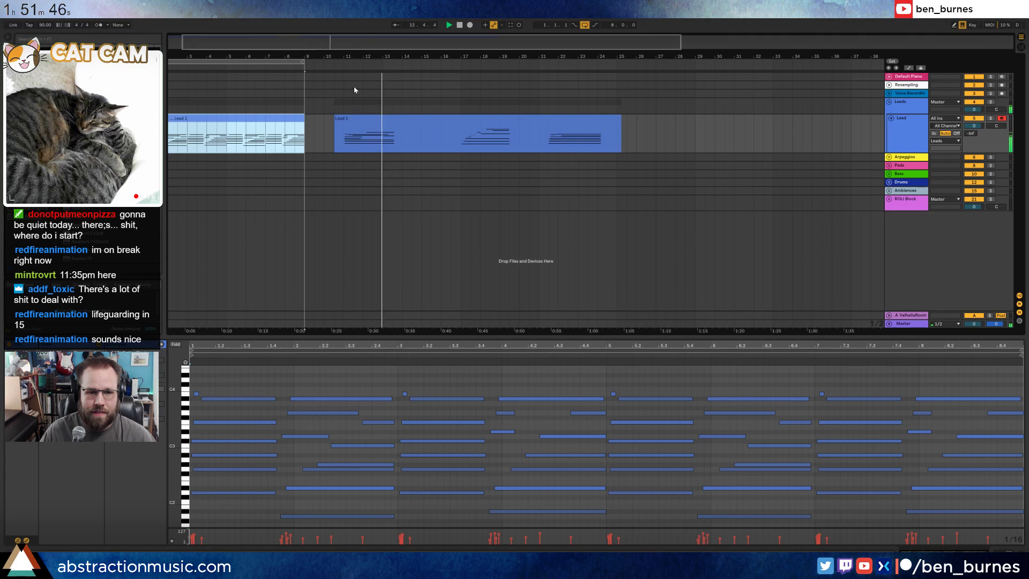
click(344, 64)
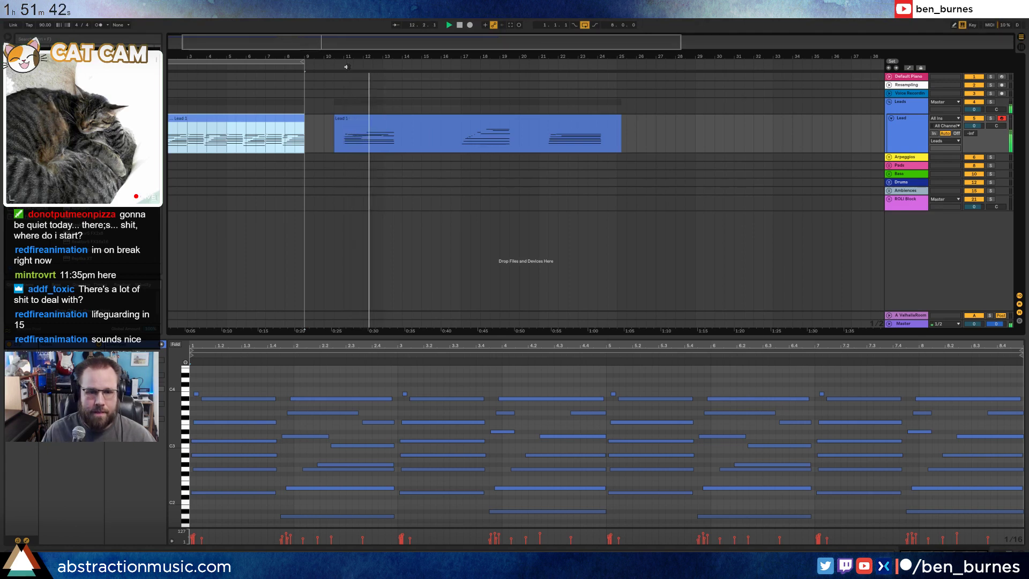
- Select all notes of the recorded take's first chord, from bar 12 to 14, and compress them in time for copying
click(380, 119)
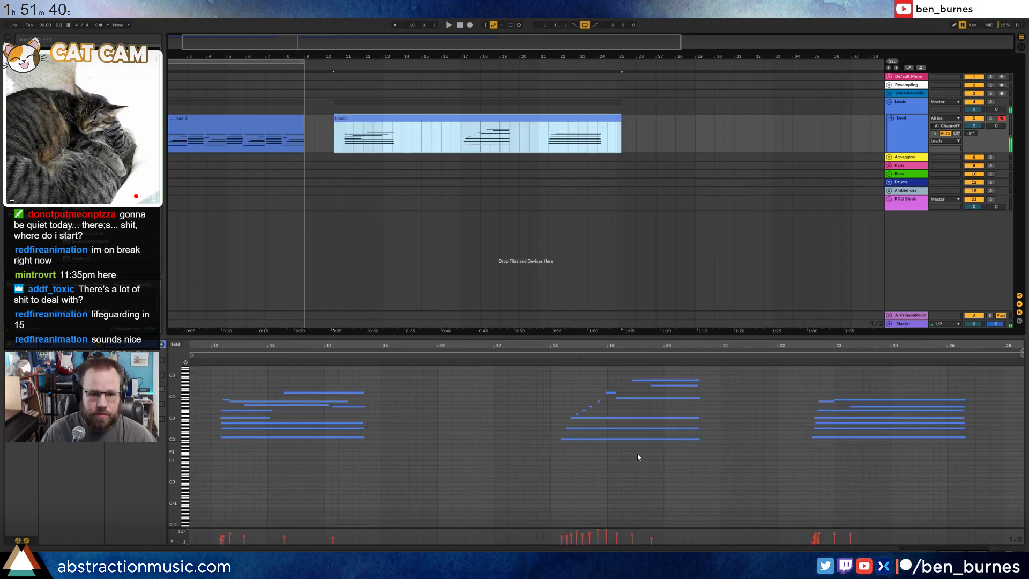
drag(172, 400, 367, 525)
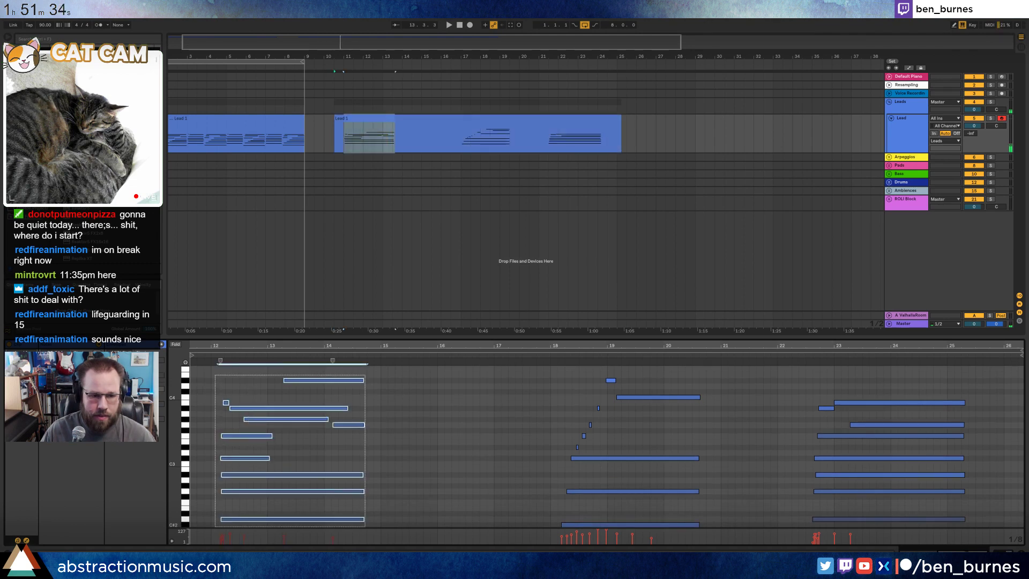
drag(333, 361, 296, 361)
- Replace the eight-bar clip's bar 5 chord with the copied recorded chord, compressed in time to end just before the next chord
click(269, 117)
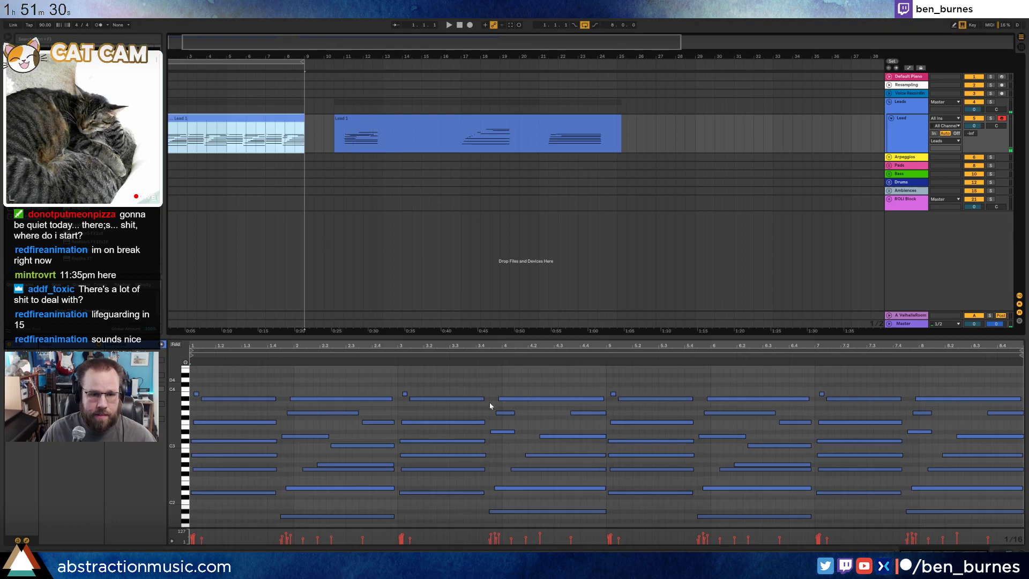
click(608, 382)
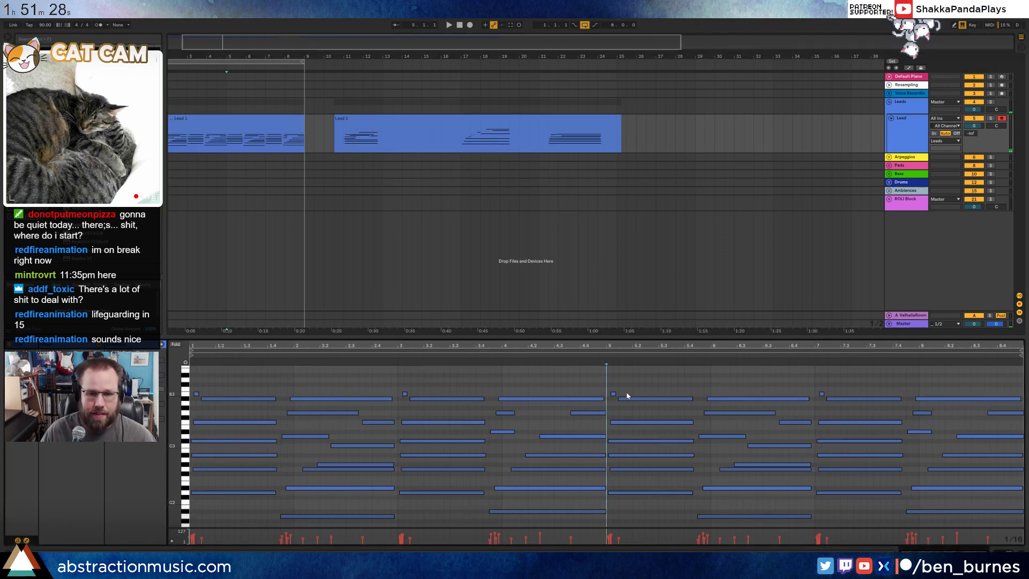
drag(609, 383, 654, 499)
key(Delete)
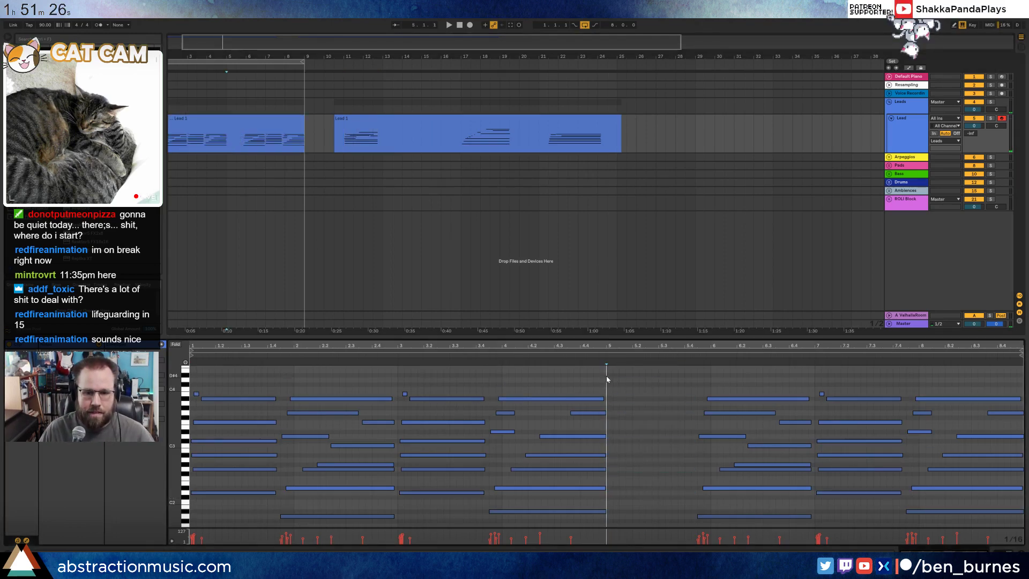
key(ctrl+v)
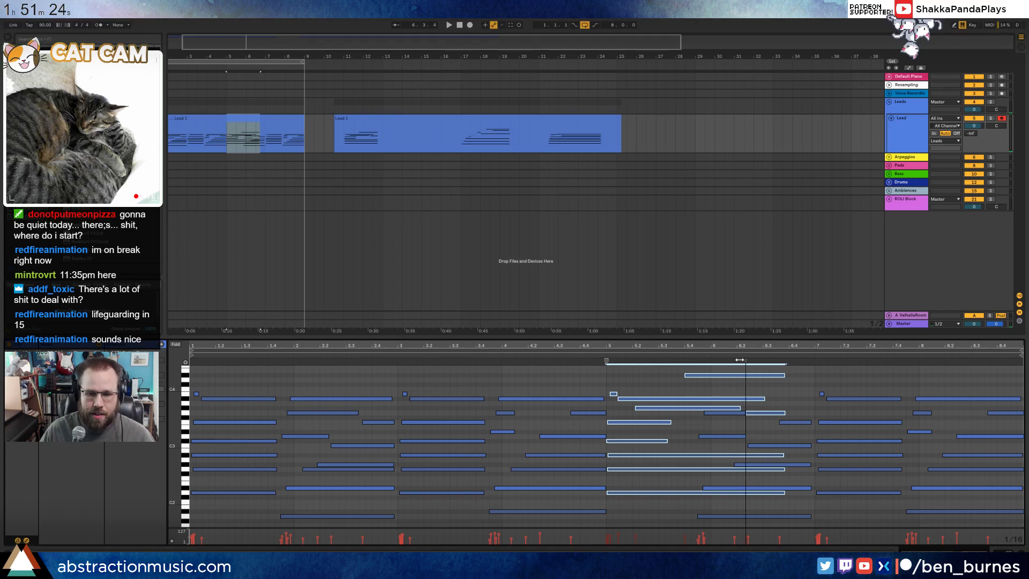
drag(739, 360, 680, 361)
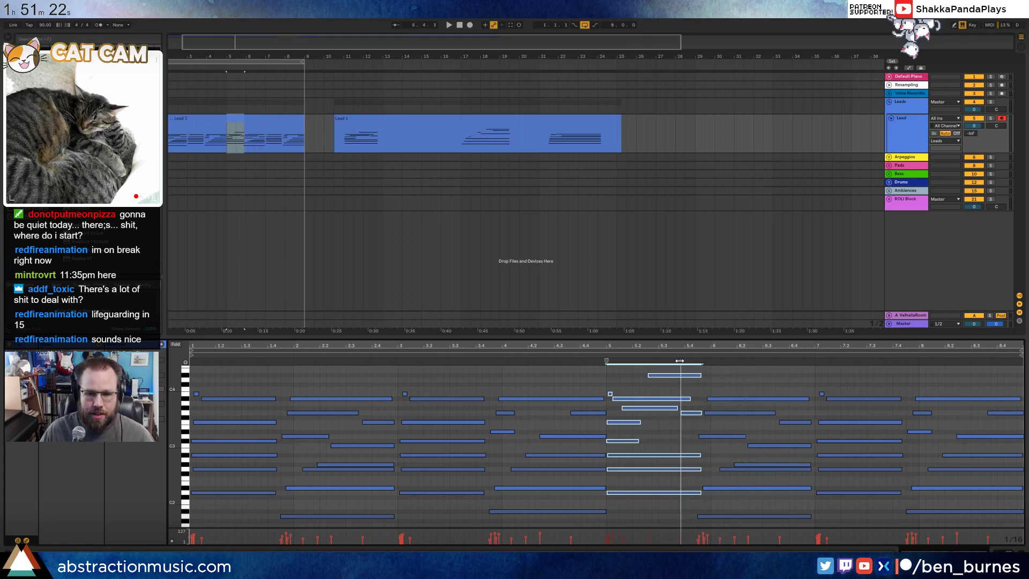
- Delete the bar 5 chord's last short note and extend its two short inner notes to about 5.4, with the top note starting near 5.2
click(677, 408)
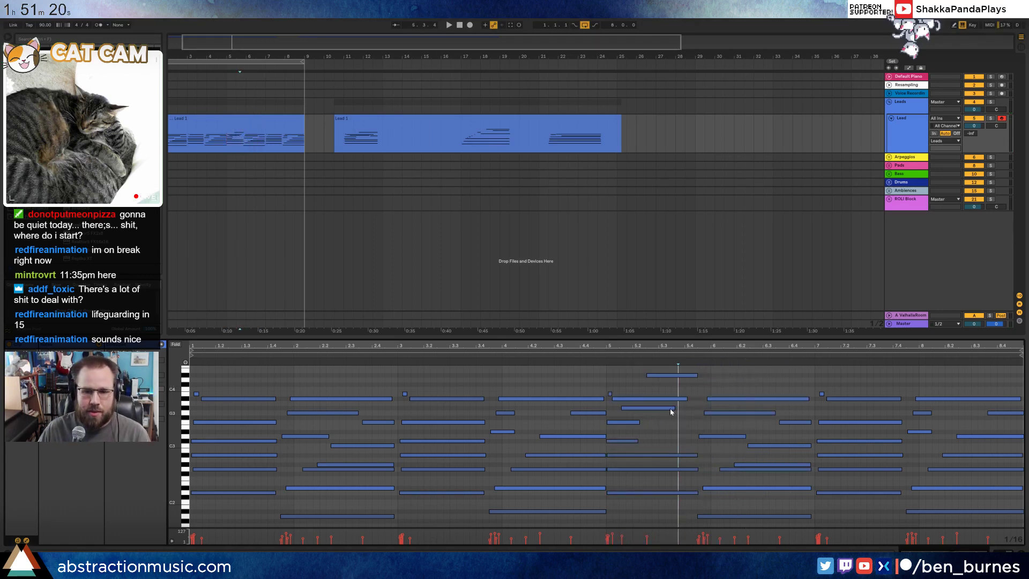
click(670, 375)
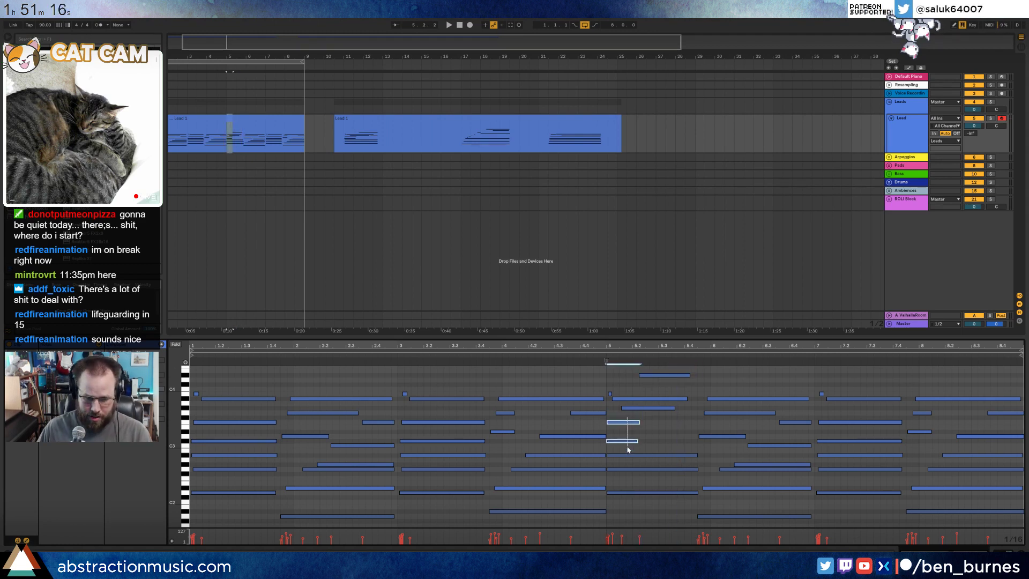
key(shift+Right)
key(shift+Right)
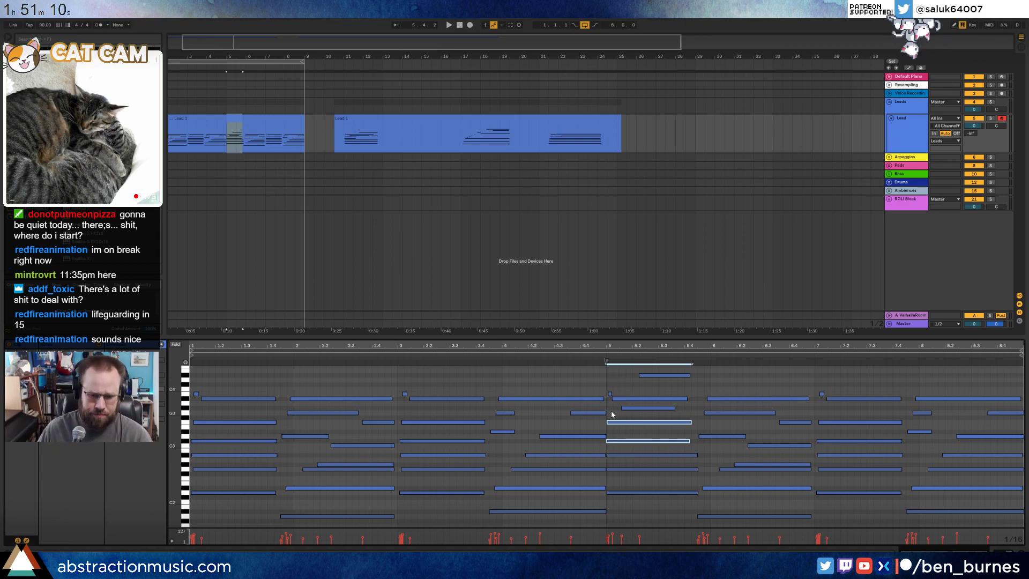
- Delete the bar 5 chord's short note just above G3 and nudge the remaining upper notes slightly later
click(613, 414)
key(Delete)
drag(633, 409, 650, 377)
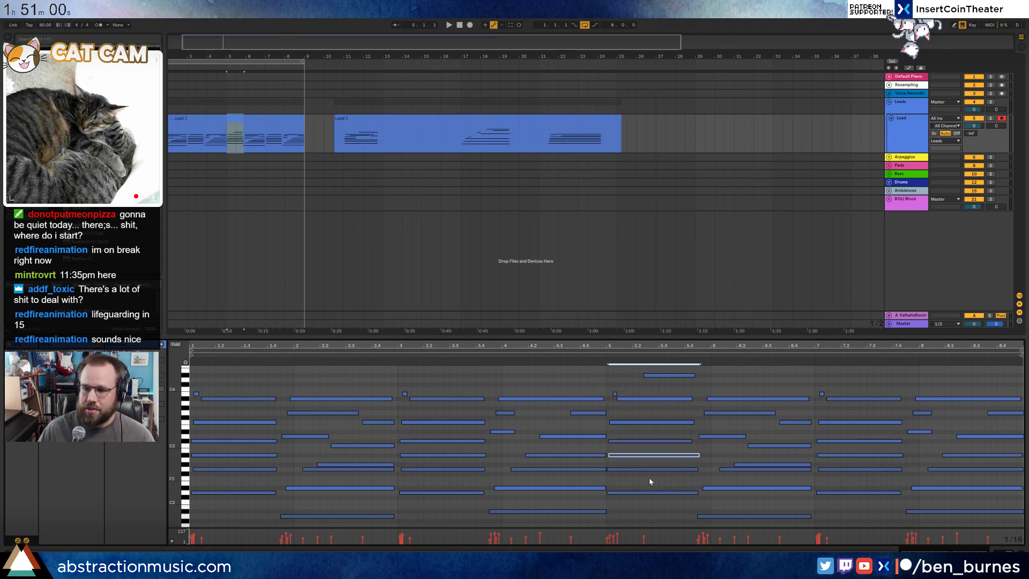
click(617, 455)
click(622, 491)
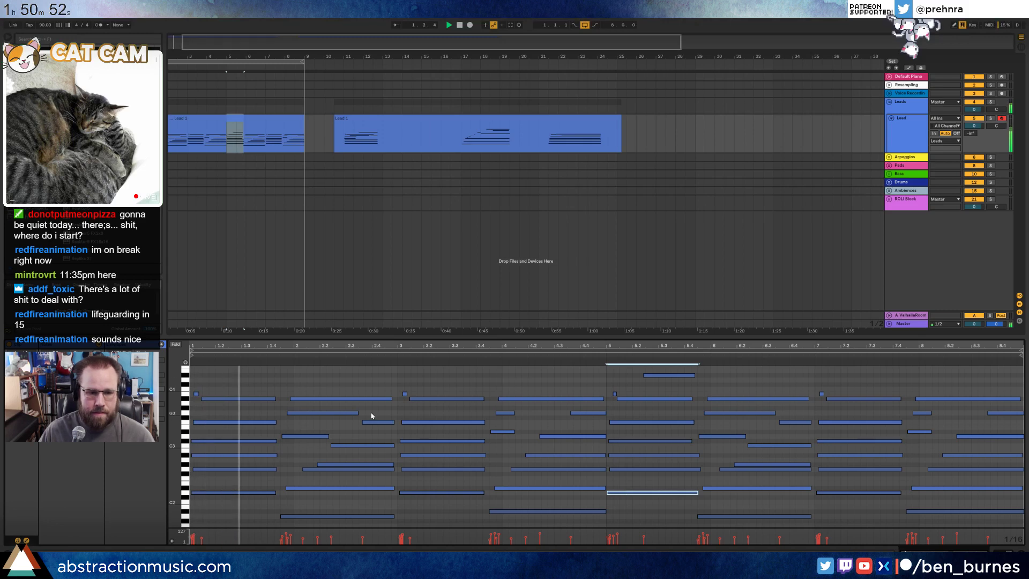
- Choose a MIDI controller envelope for the chord clip, edit it in draw mode, and return to the note editor
click(134, 361)
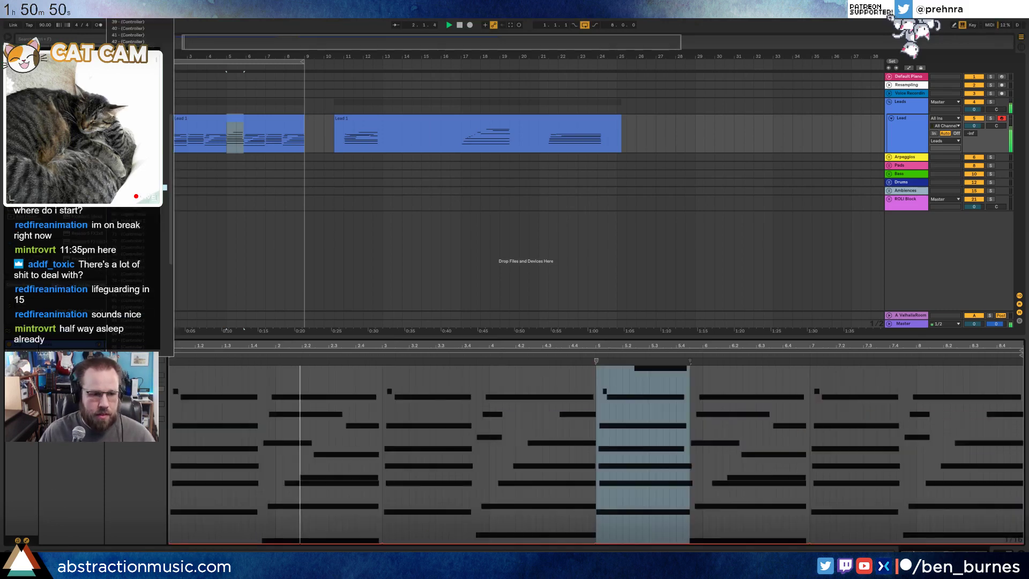
click(137, 188)
key(b)
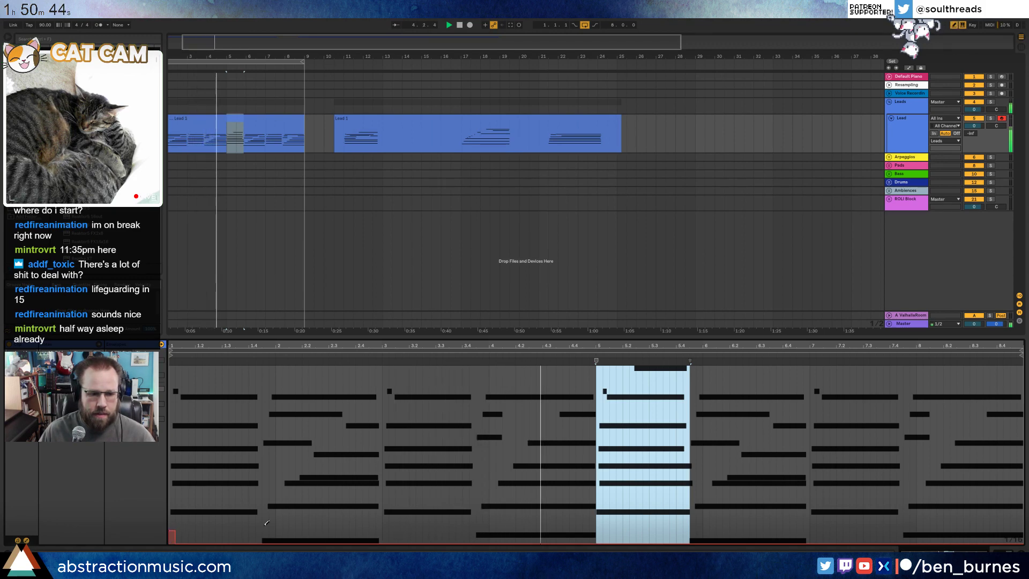
key(Tab)
key(Tab)
key(shift+Tab)
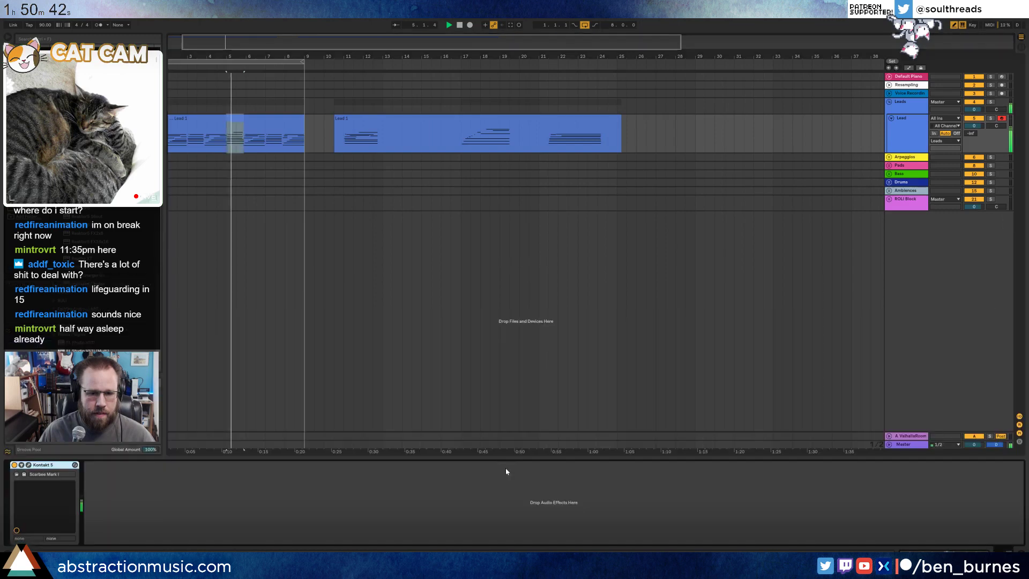
key(shift+Tab)
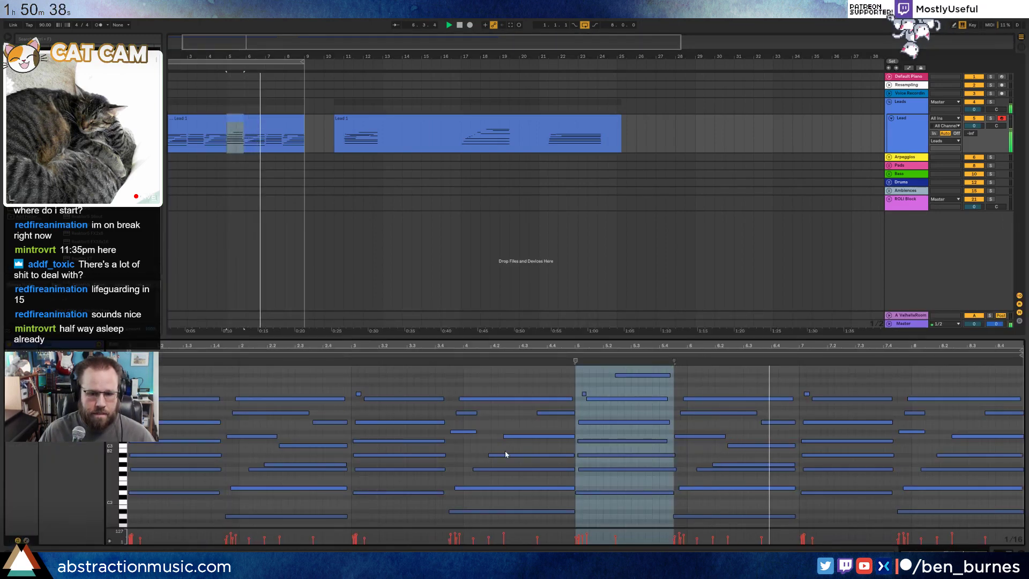
- Play back the clip from about 3.3 and audition the fourth chord's top note
click(498, 437)
key(space)
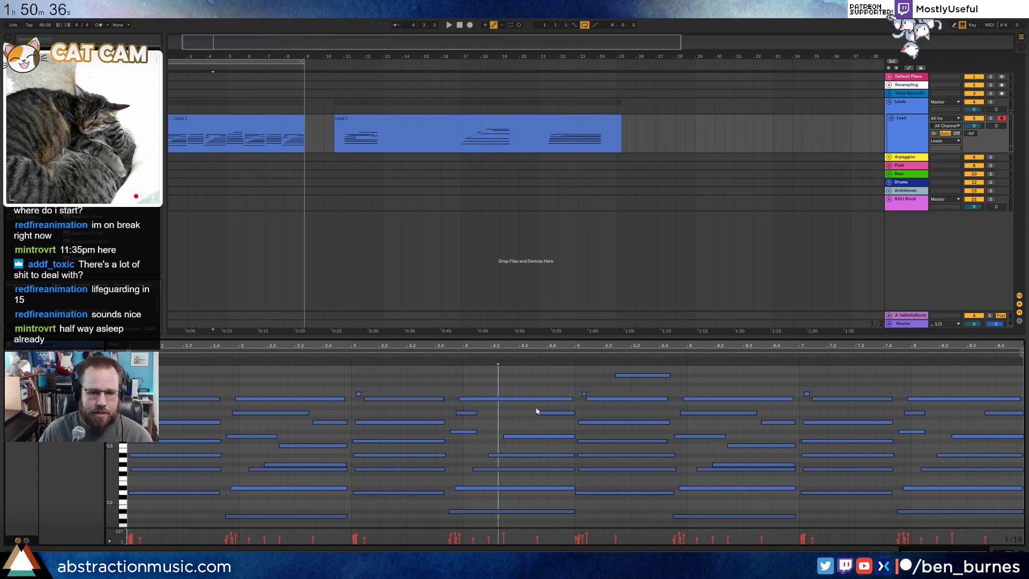
click(428, 352)
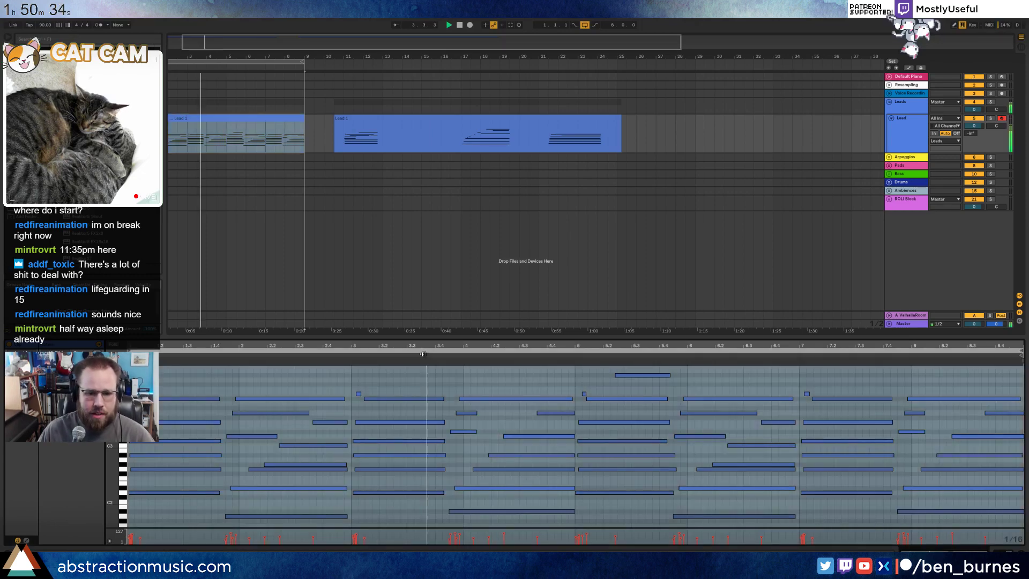
click(484, 379)
click(483, 399)
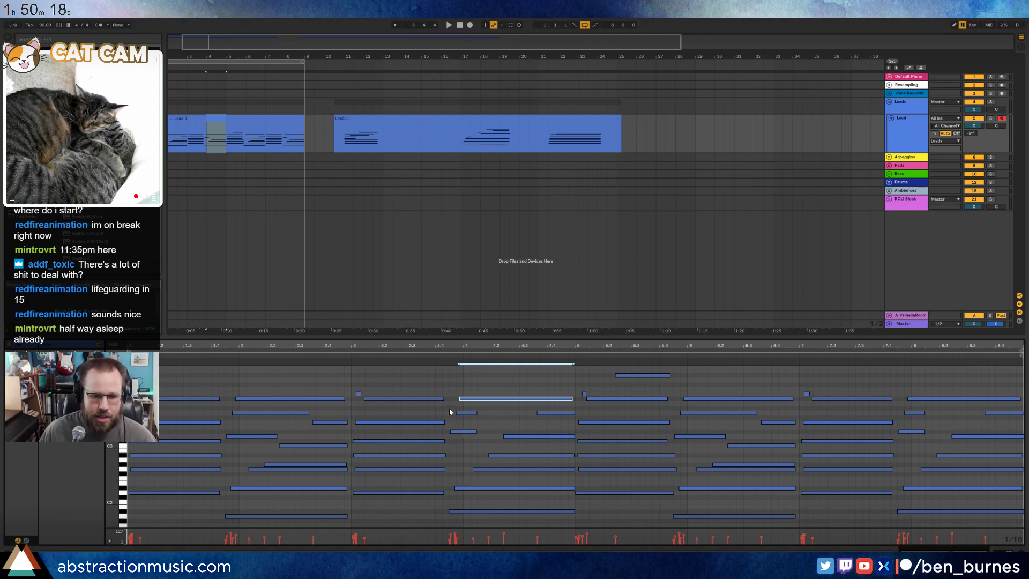
- Lower the bar 4 chord's upper note pair one semitone, its short inner note two semitones and the following inner note one semitone
drag(450, 412, 567, 415)
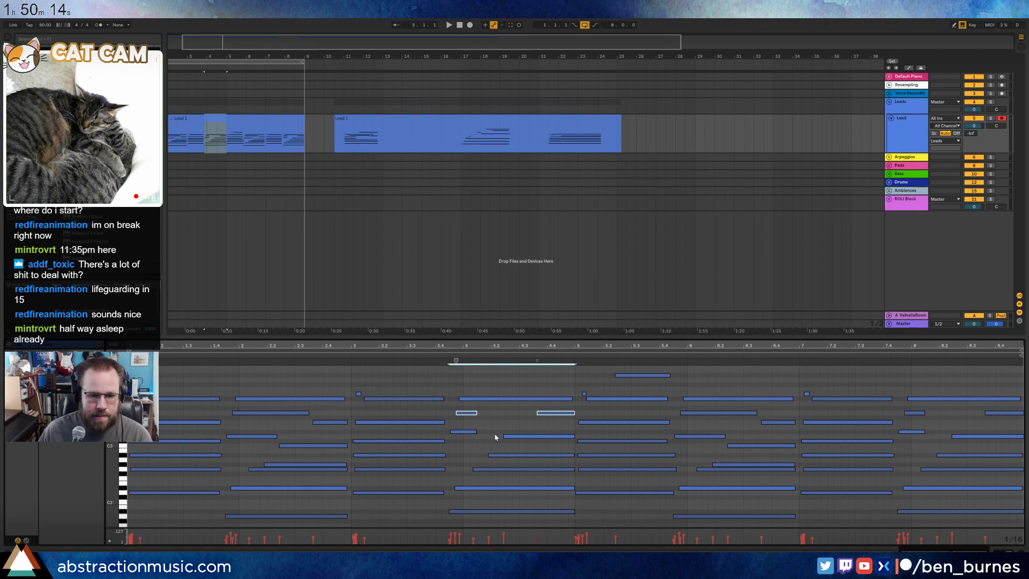
drag(460, 430, 519, 444)
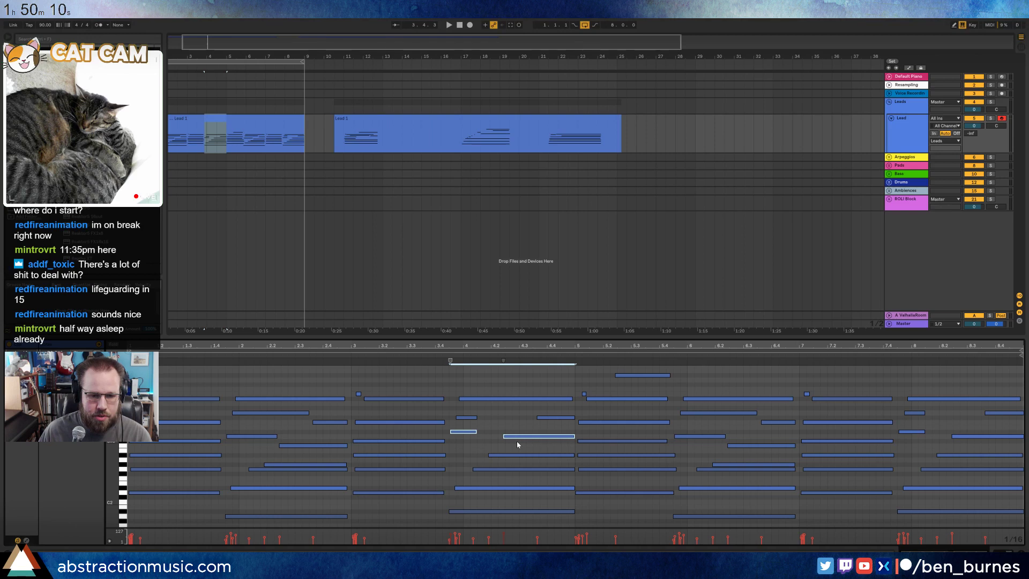
key(Down)
key(Down)
click(515, 445)
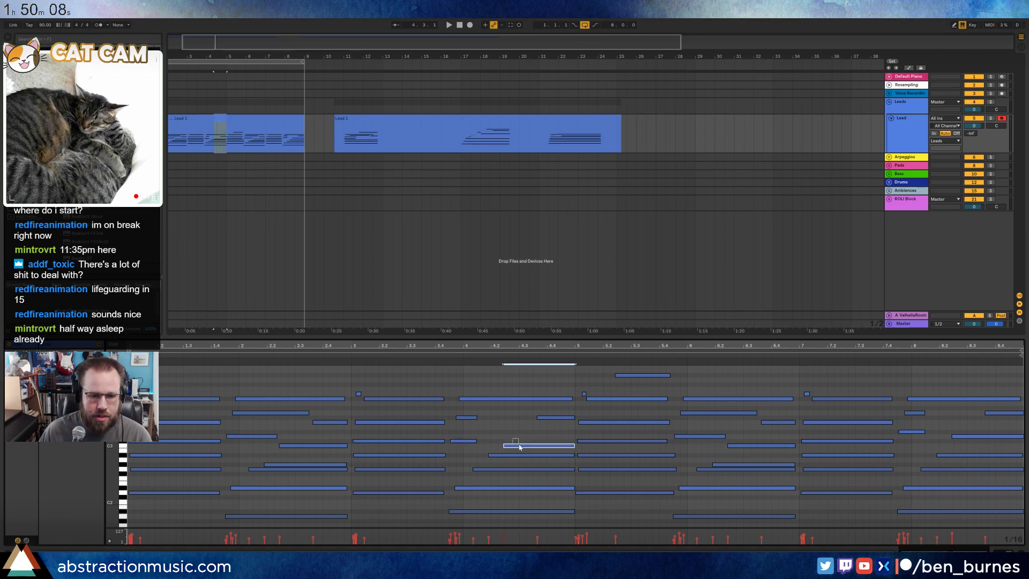
key(Up)
- Raise the bar 4 chord's lower inner note above the two bass notes by one semitone and audition the revised chord
drag(495, 460, 488, 460)
click(480, 469)
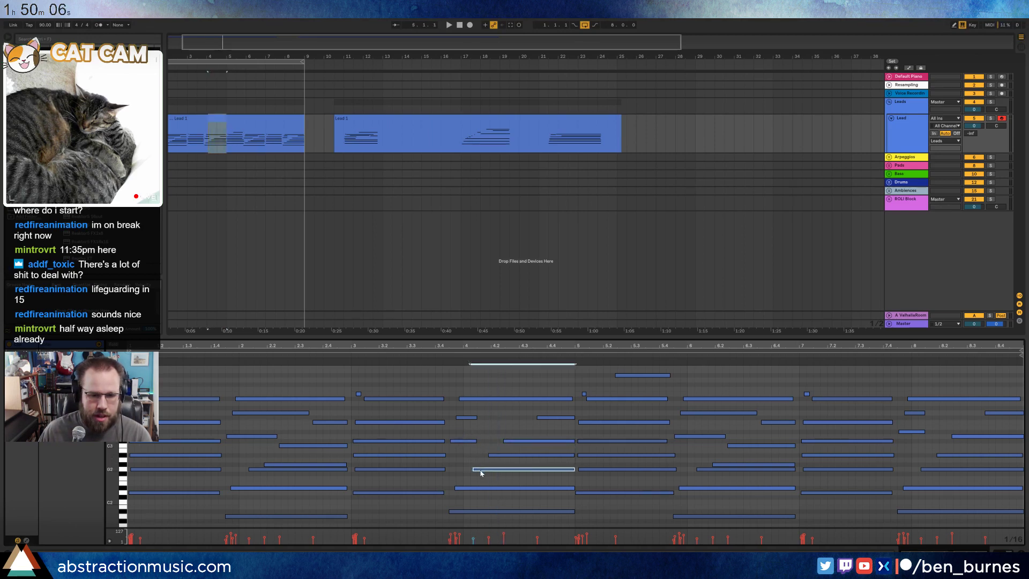
key(Up)
click(479, 488)
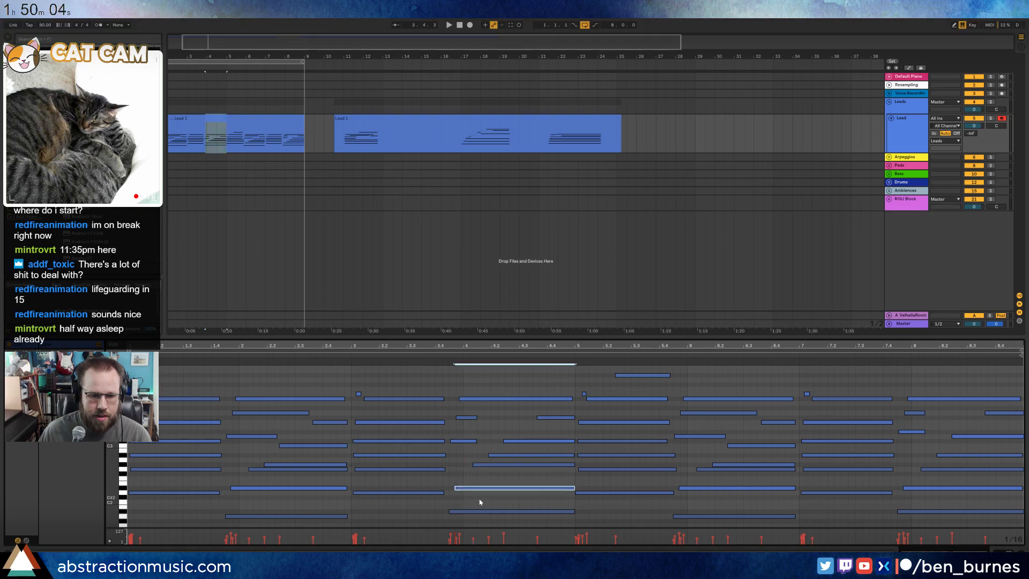
click(475, 511)
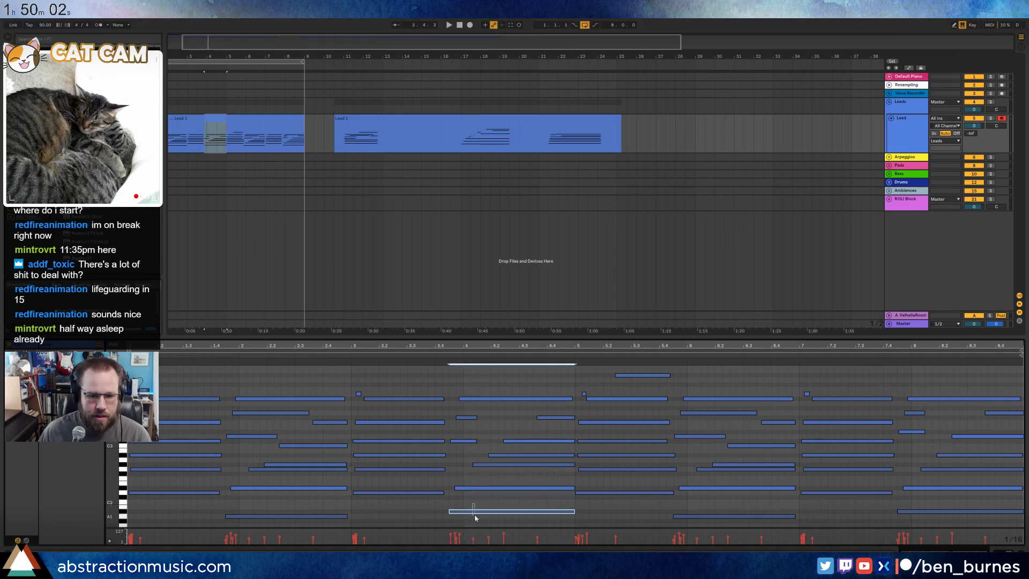
click(430, 354)
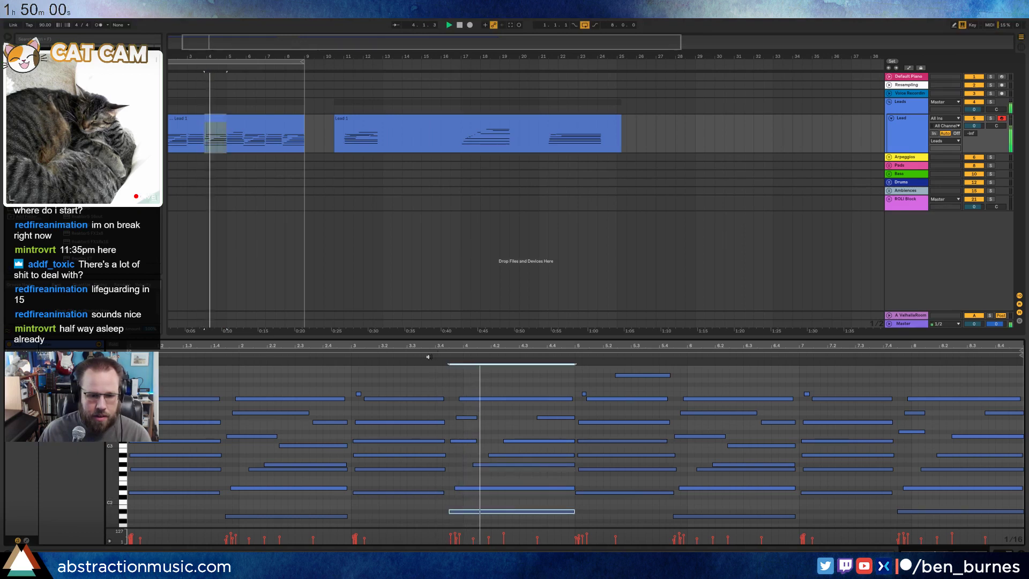
key(space)
- Lengthen the bar 4 chord's short inner note to about 4.2 and short upper note to about 4.3, and replay from bar 3
drag(458, 413, 473, 443)
key(shift+Right)
key(shift+Right)
click(480, 417)
key(shift+Right)
key(shift+Right)
key(shift+Right)
key(shift+Right)
key(shift+Right)
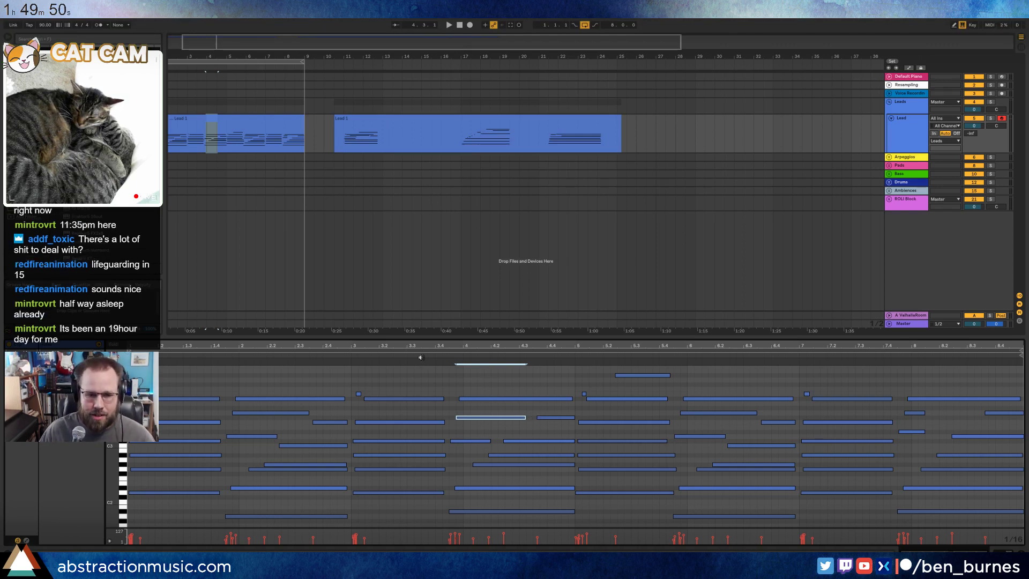
click(422, 355)
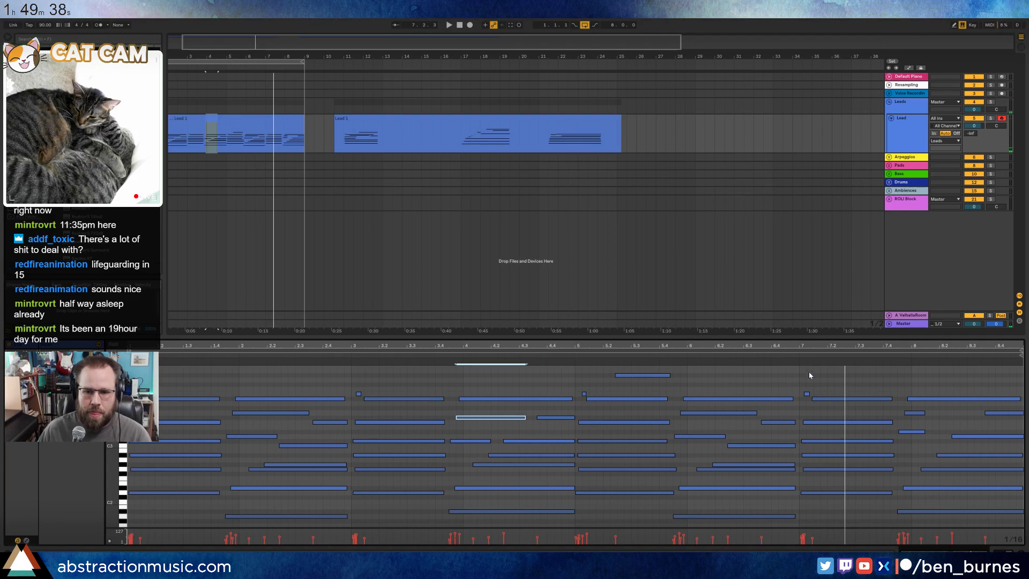
- Raise bar 7's top grace note two semitones, add a second short note one semitone above the long top note, and audition them
drag(832, 346, 748, 375)
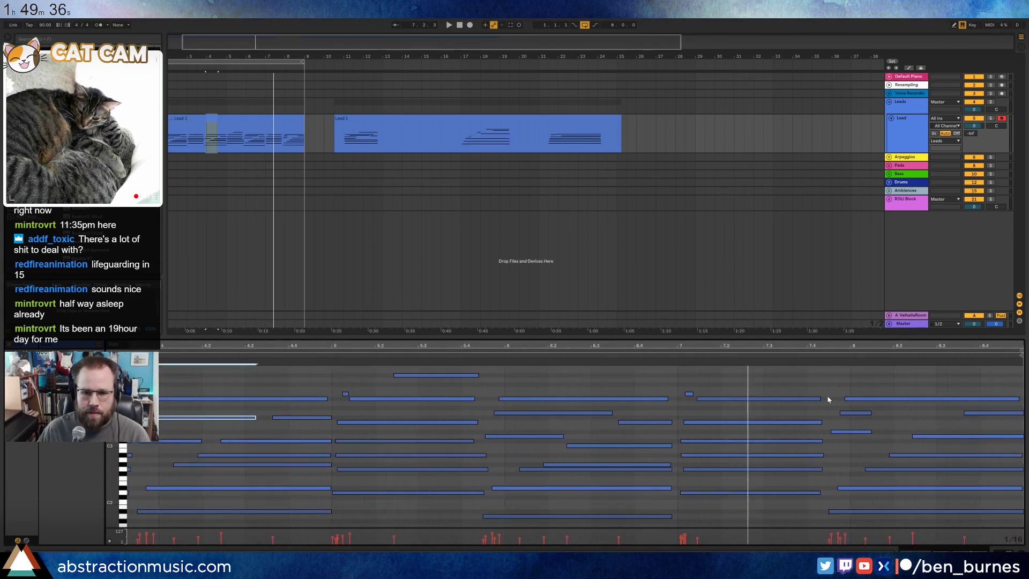
click(690, 395)
key(Up)
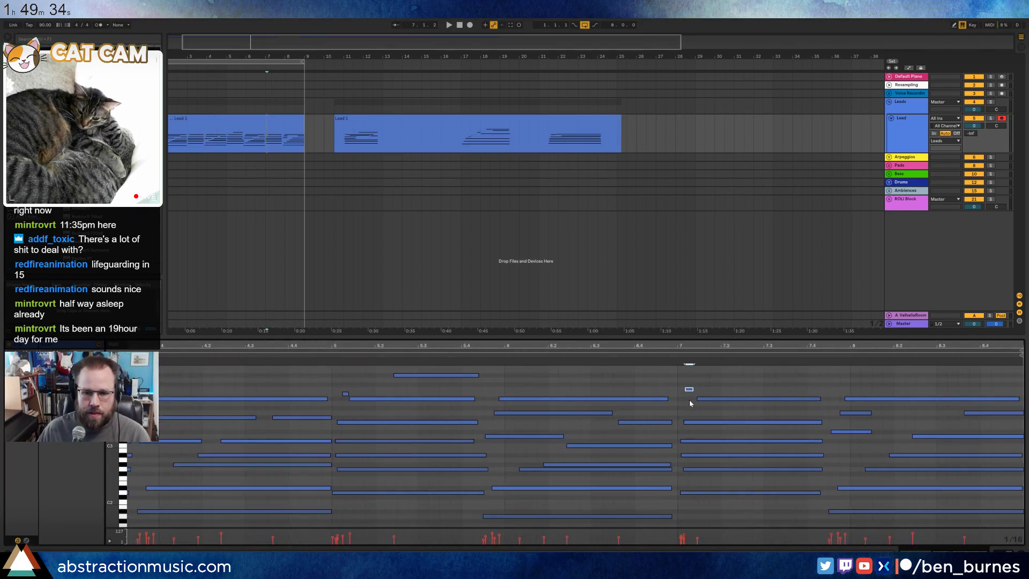
click(762, 398)
key(Up)
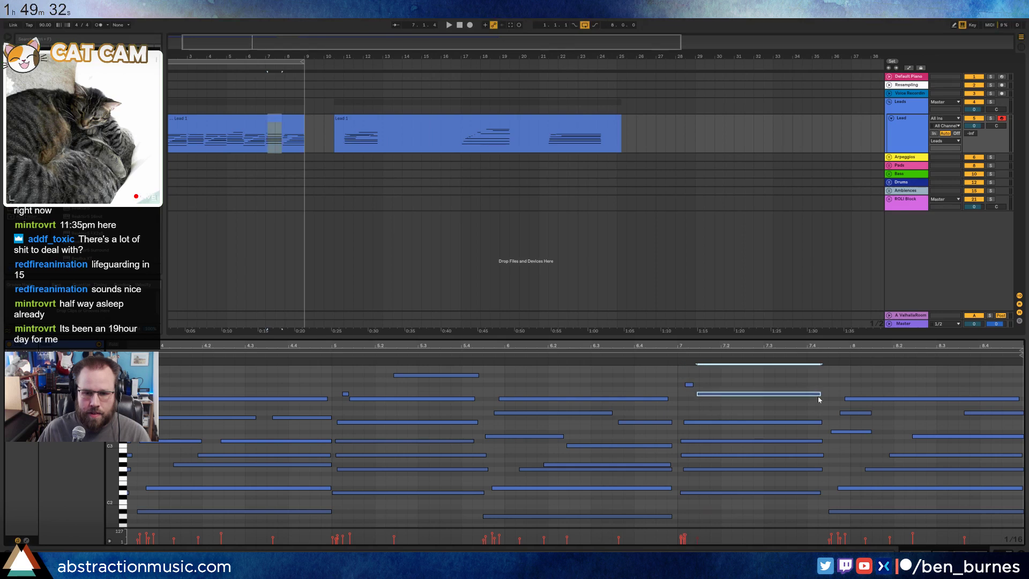
mouse_move(820, 394)
mouse_down()
mouse_move(705, 398)
mouse_move(819, 399)
mouse_up()
key(space)
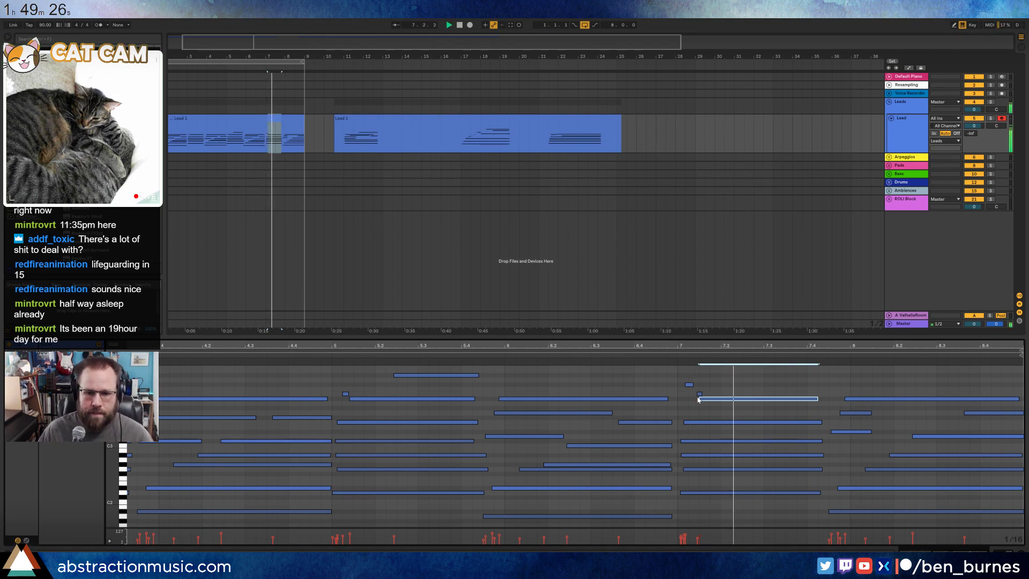
key(space)
- Start bar 7's long top note just before 7.2, trim its end, and shift the two grace notes slightly earlier
drag(708, 401, 718, 404)
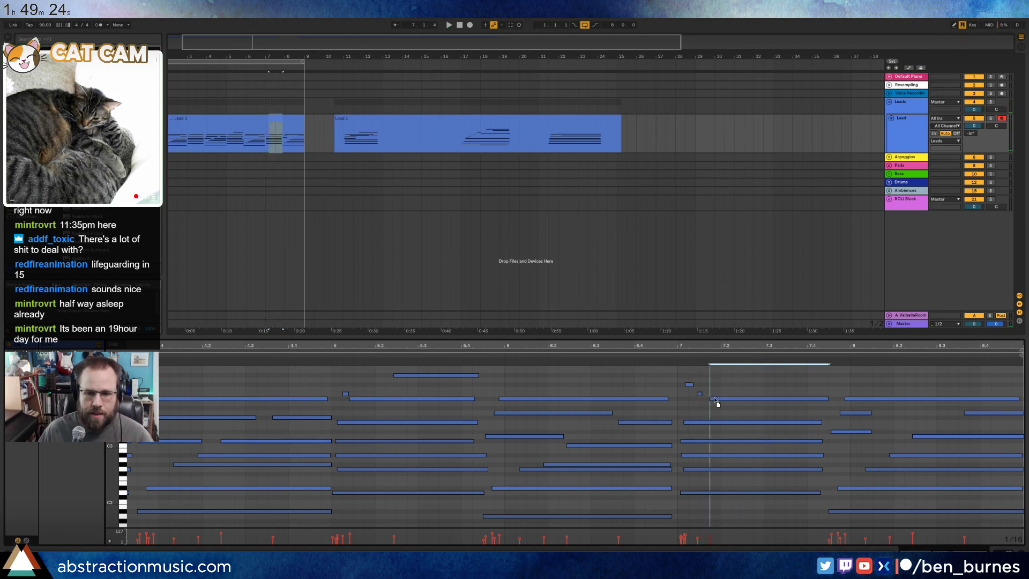
click(715, 399)
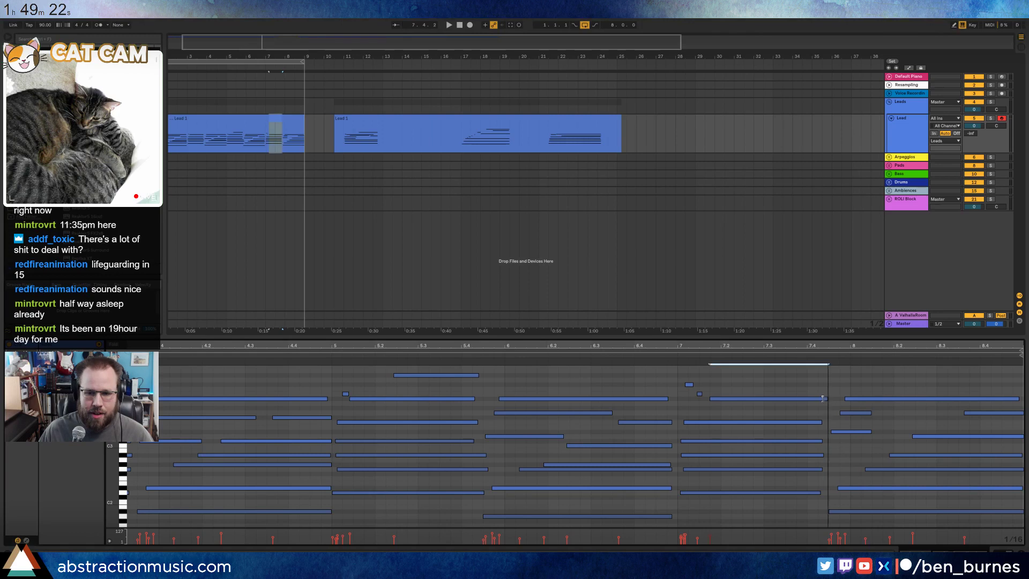
drag(829, 399, 824, 400)
drag(675, 368, 707, 399)
click(713, 399)
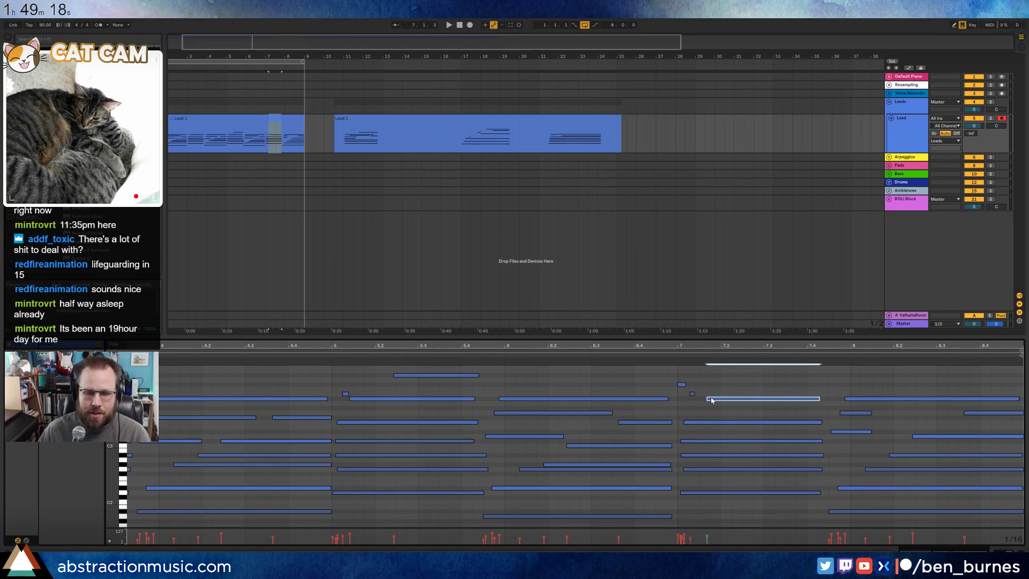
- Retime bar 7's second grace note and long top note, fine-placing the grace note on a 1/32 grid, and play back the result
click(671, 357)
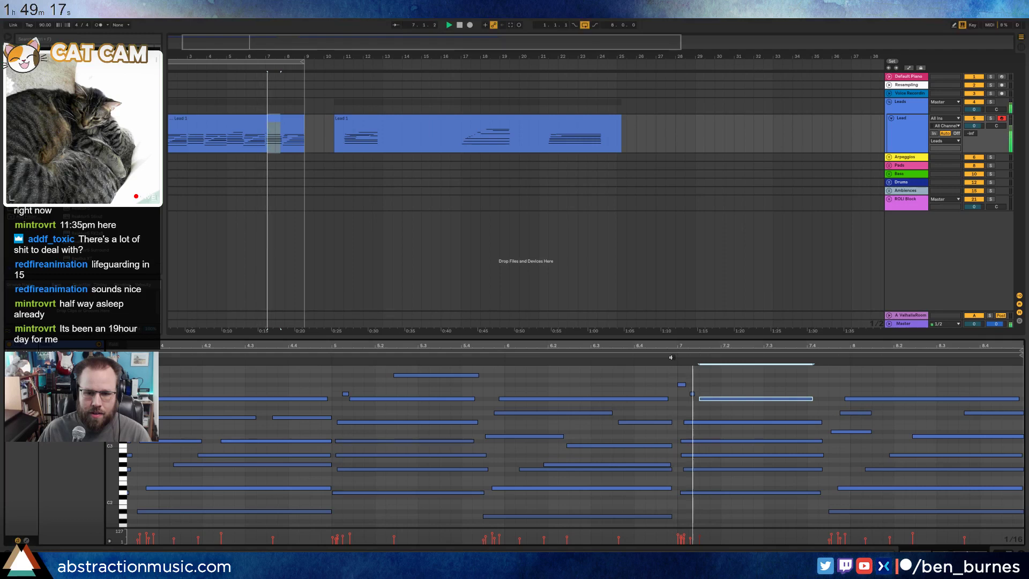
click(689, 387)
key(space)
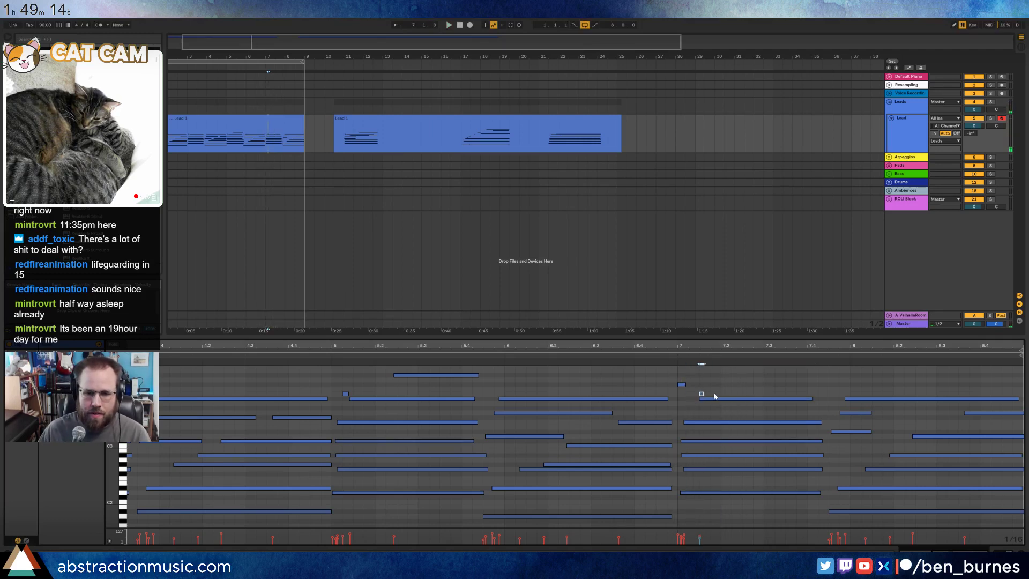
click(716, 399)
click(702, 394)
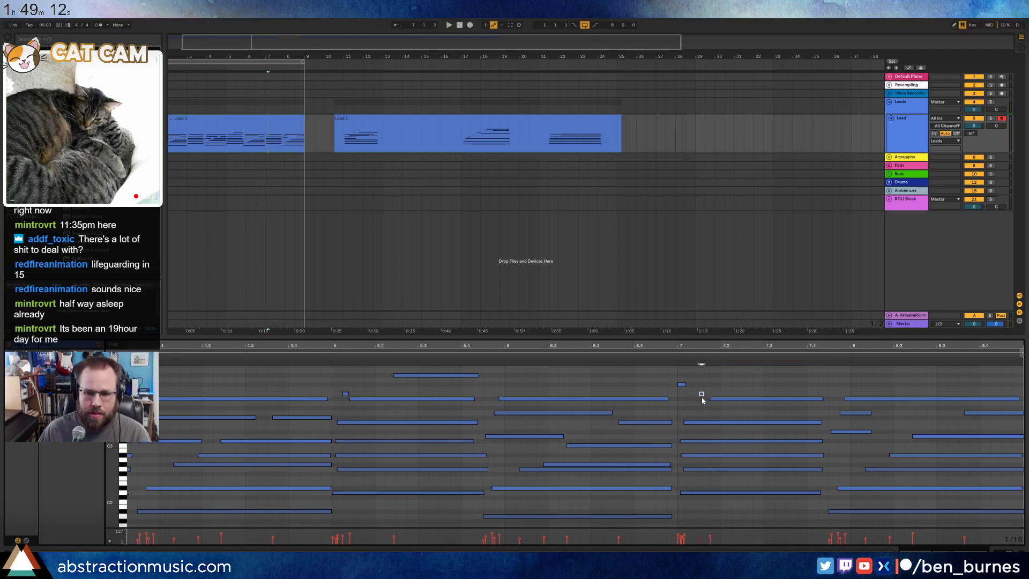
key(ctrl+1)
key(Left)
click(674, 359)
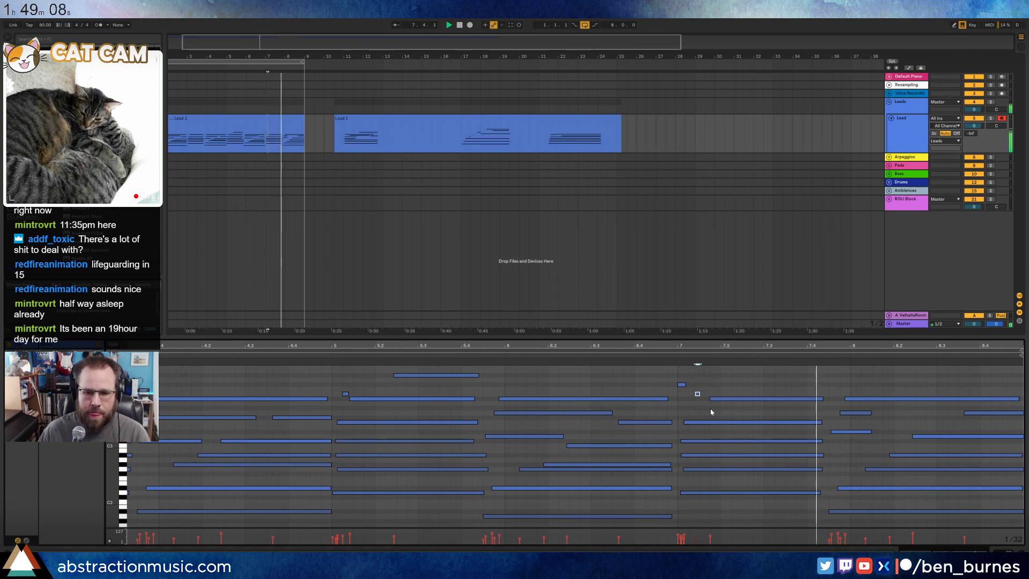
- Stagger the bar 7 chord by nudging its lowest note slightly earlier and the inner note just below C3 slightly later
click(707, 470)
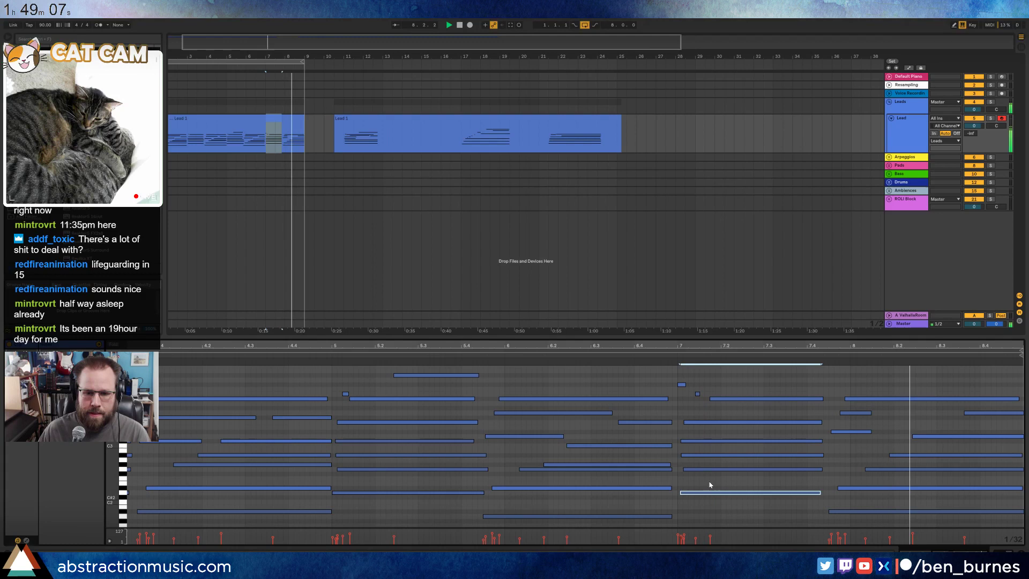
click(705, 455)
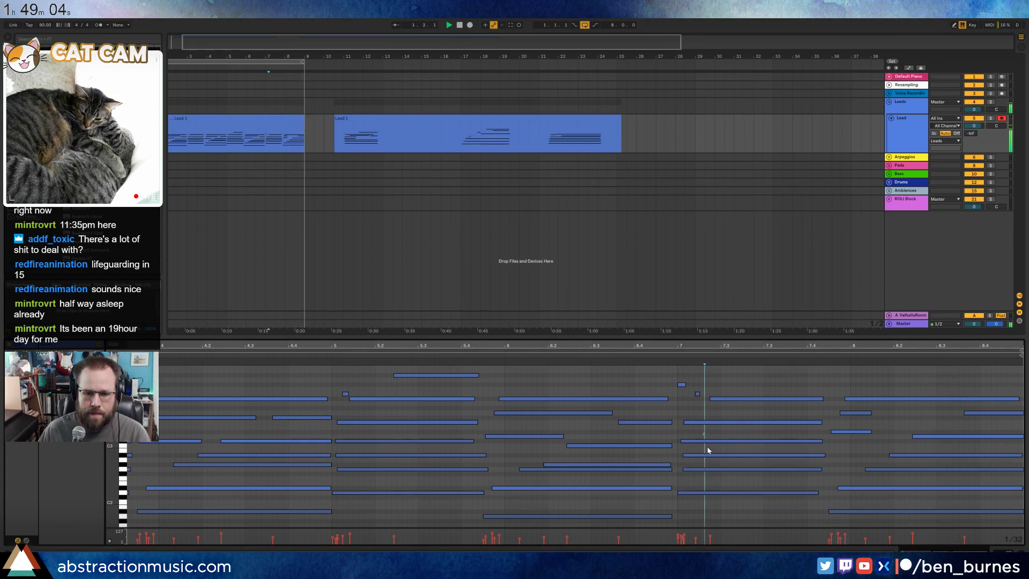
click(709, 441)
click(705, 423)
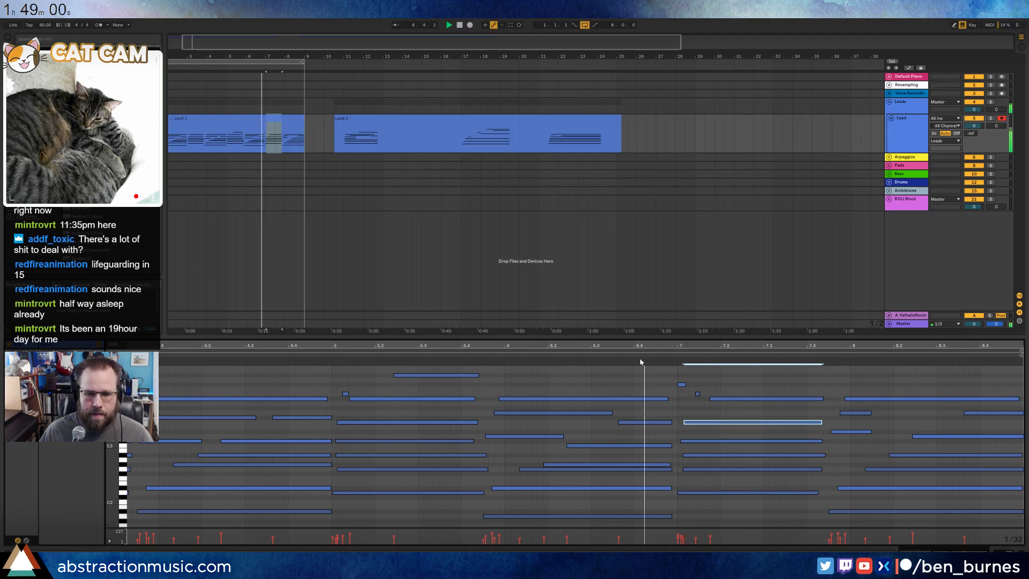
key(space)
- Delete the second Lead clip spanning about bars 10 to 25 from the arrangement
click(435, 117)
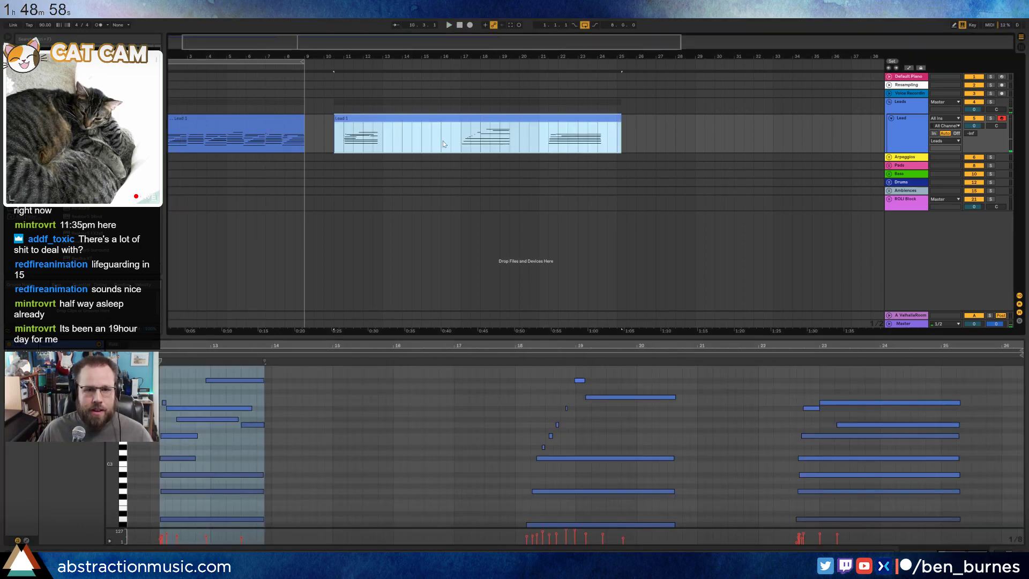
key(Delete)
click(212, 59)
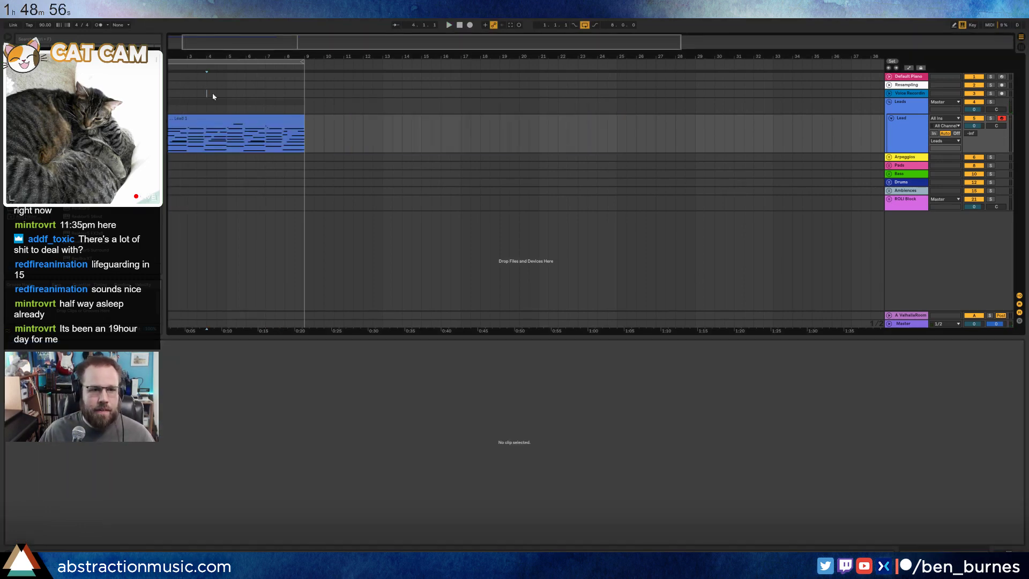
drag(259, 56, 297, 22)
mouse_move(220, 43)
mouse_down()
mouse_move(235, 56)
mouse_move(202, 48)
mouse_up()
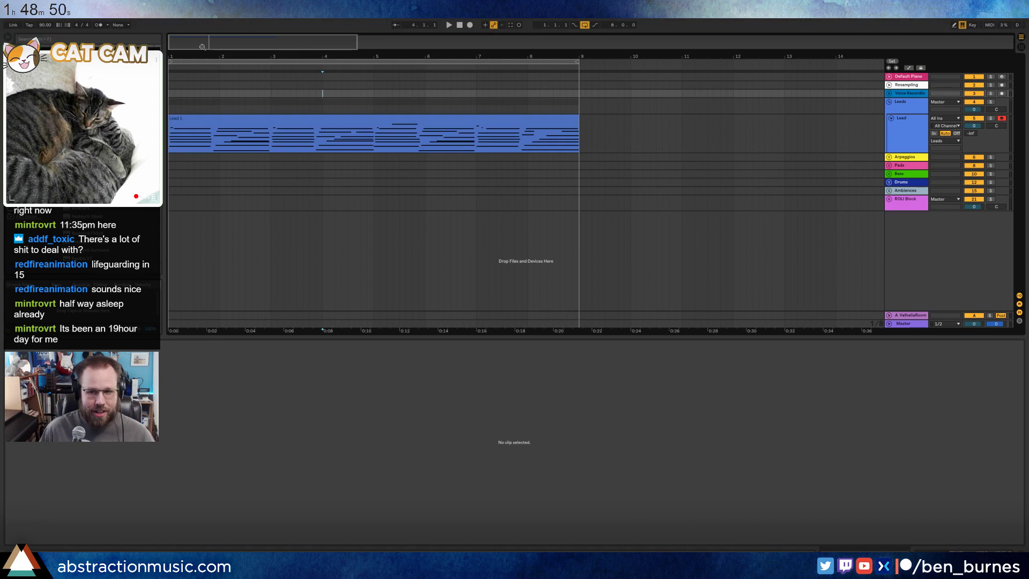
- Place the 90 BPM FC_DrumLoop sample at bar 1 of the Drum Loop track in the Drums group and extend it to bar 9
click(889, 183)
click(901, 208)
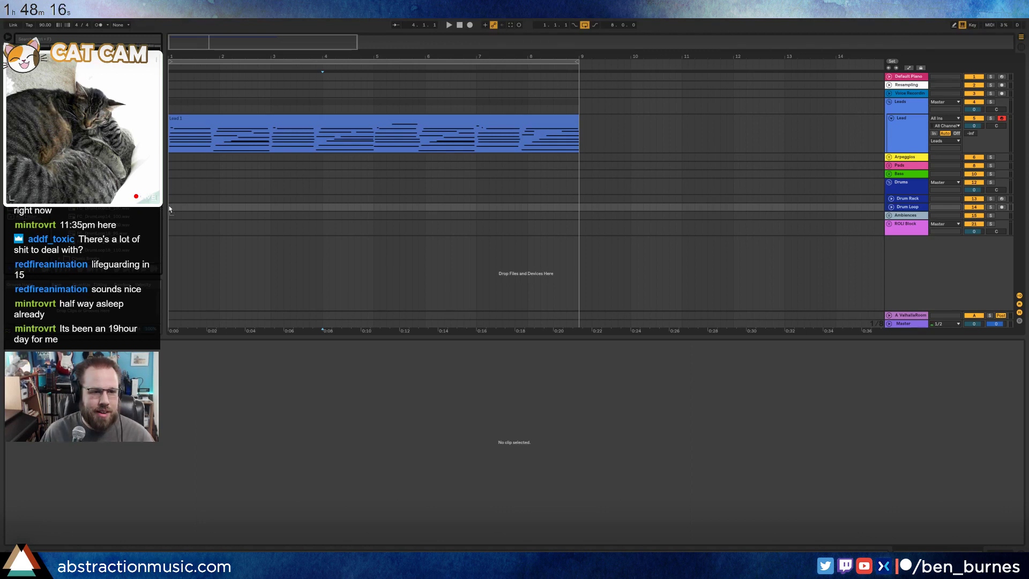
drag(169, 209, 170, 209)
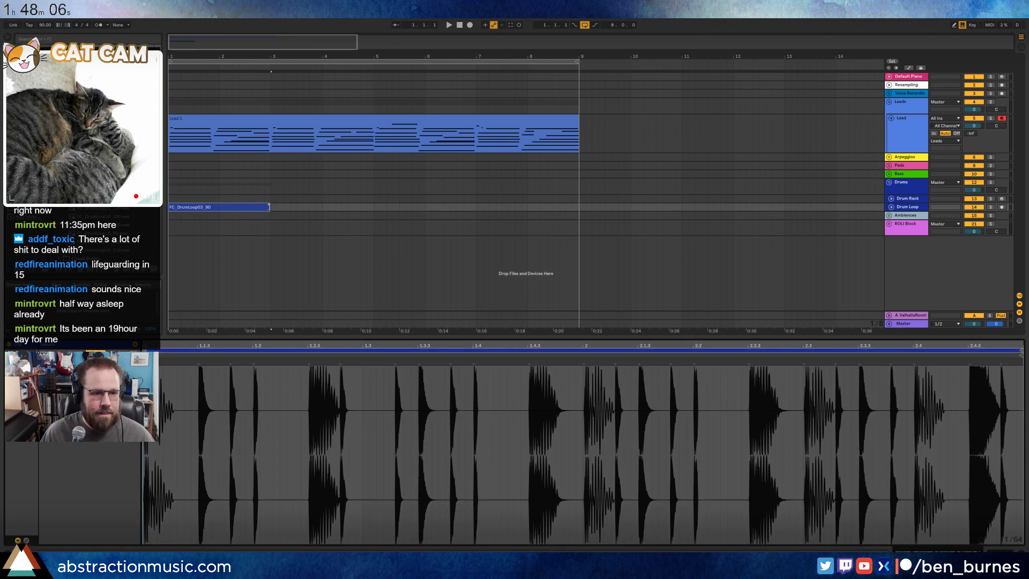
drag(270, 207, 577, 214)
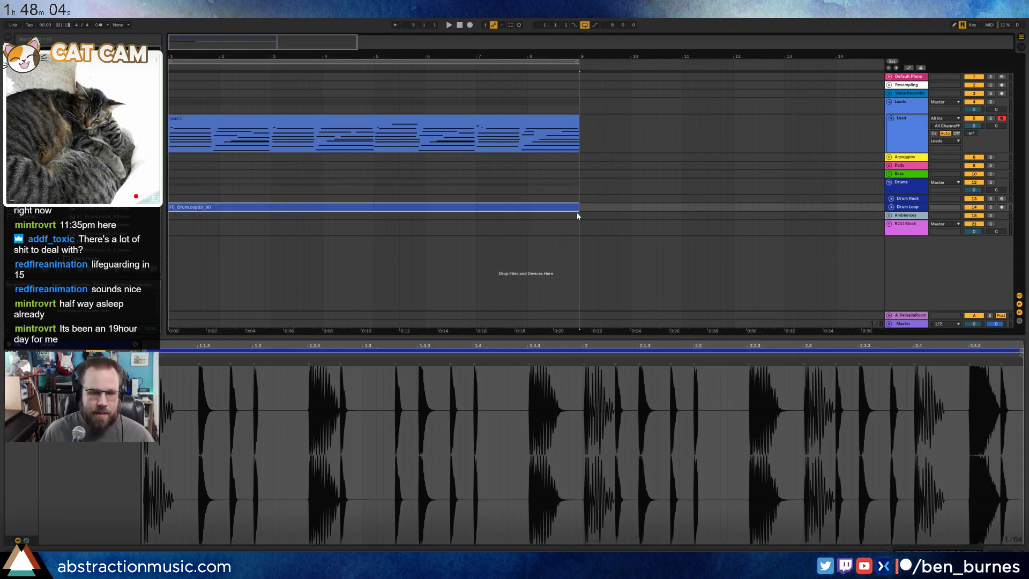
- Add an Auto Filter to the Drum Loop track and play the drums with the chords
key(shift+Tab)
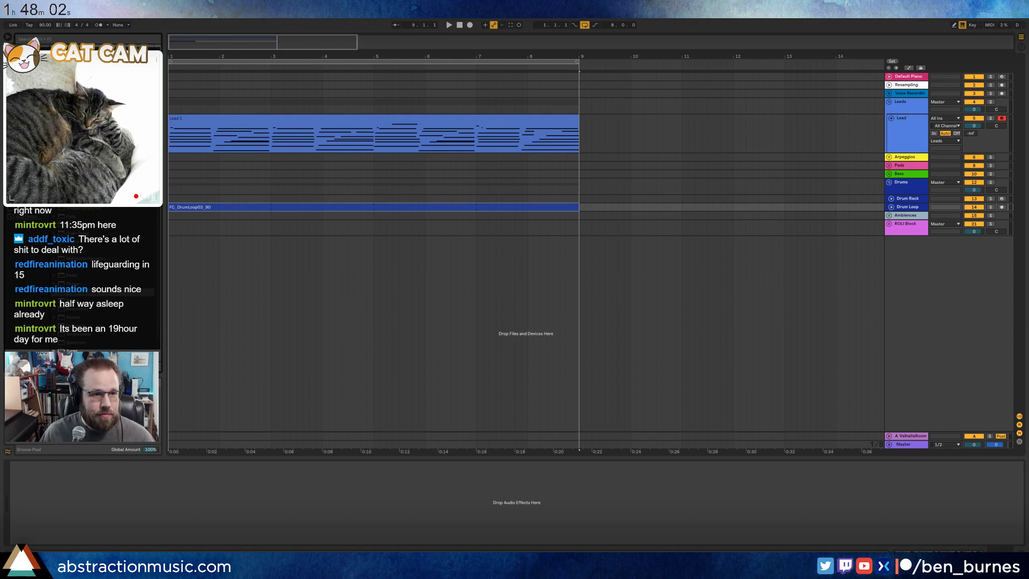
drag(138, 482, 93, 515)
key(space)
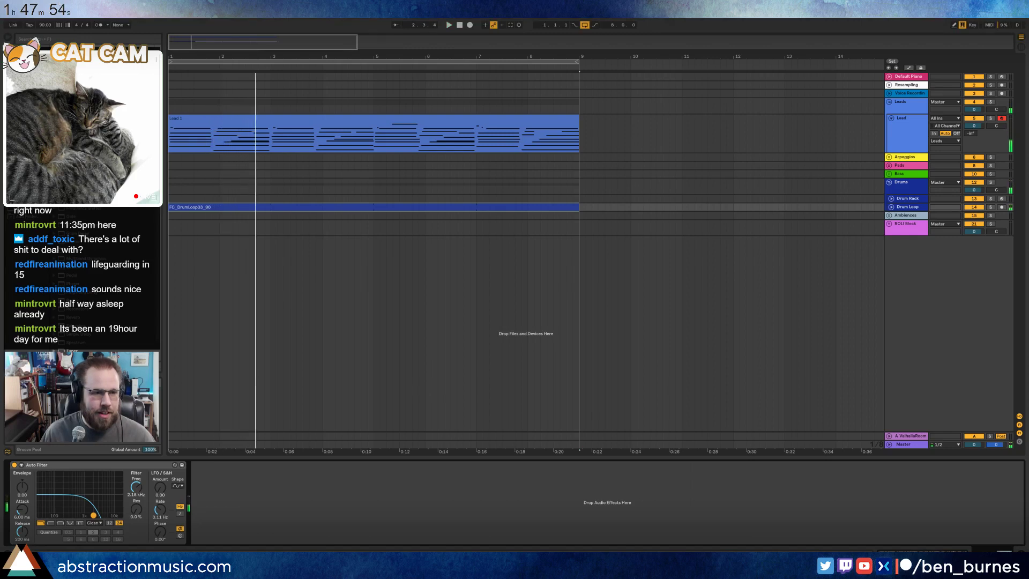
- Compare the Auto Filter's band-pass and notch types, and settle on low-pass at 732 Hz with 31% resonance
click(60, 523)
drag(93, 516, 137, 498)
key(space)
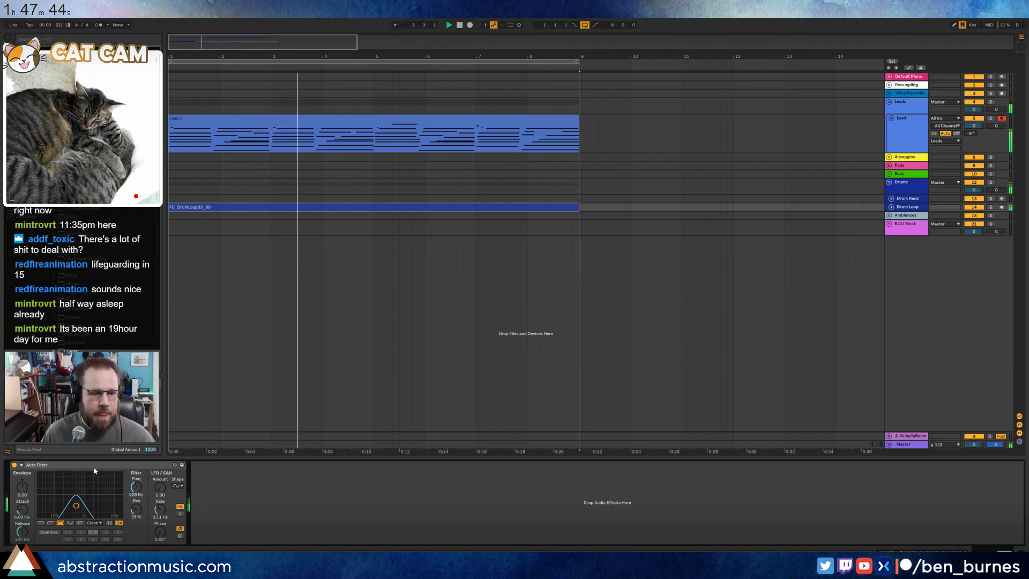
click(69, 522)
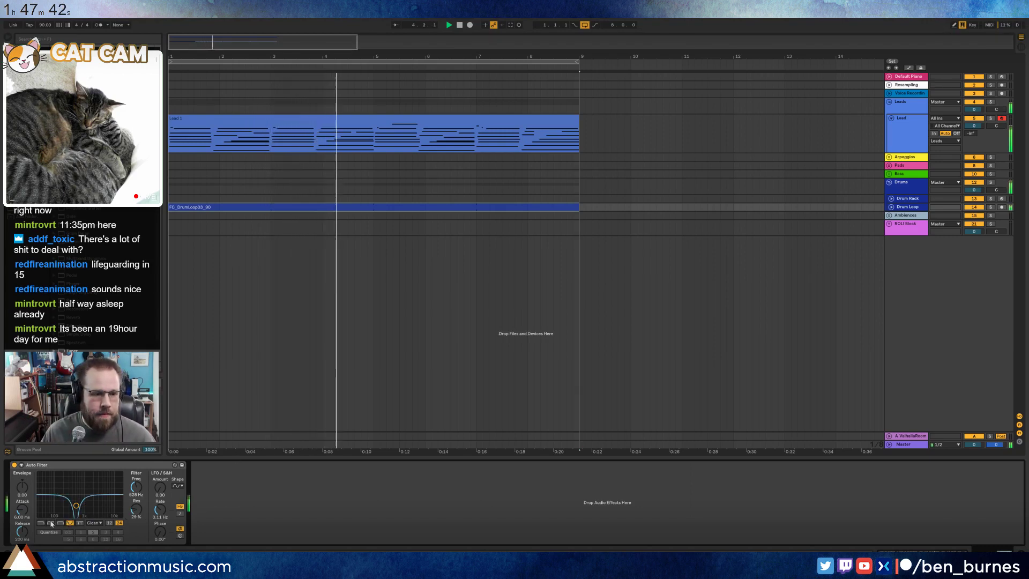
click(41, 523)
drag(76, 506, 80, 505)
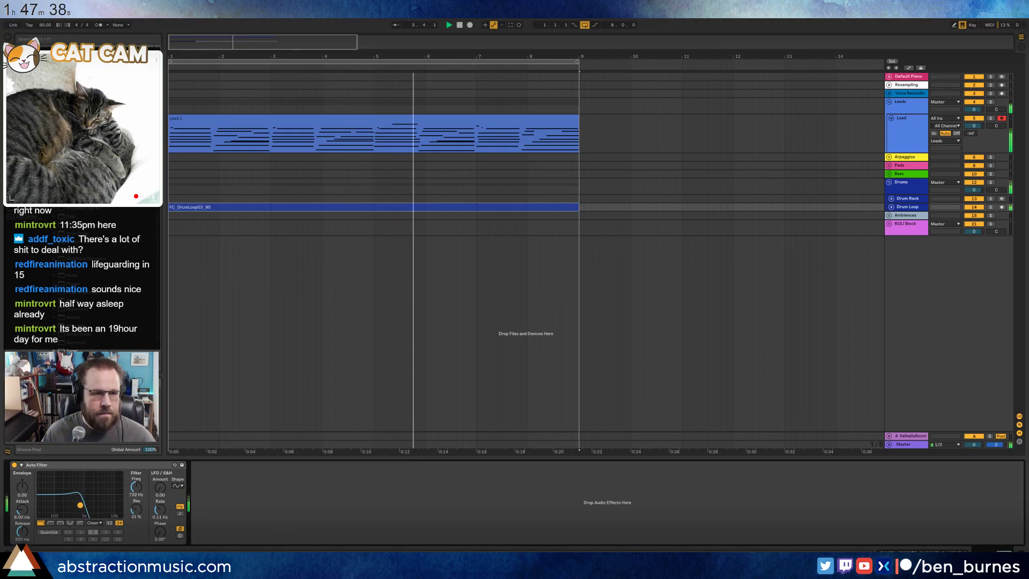
- Add an EQ Eight after the Auto Filter on the Drum Loop track
click(220, 493)
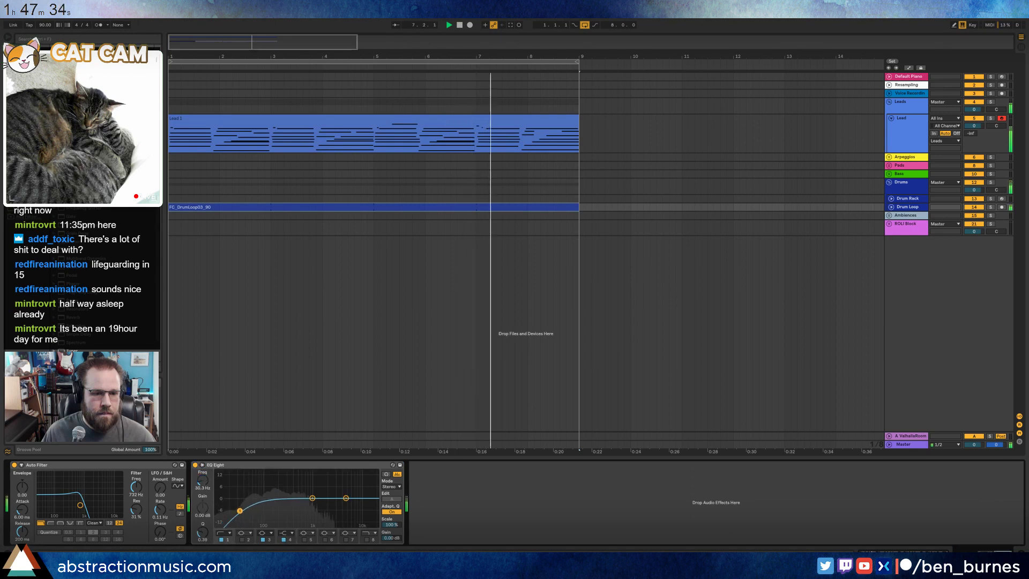
- Raise the low-cut frequency of the Drum Loop track's EQ Eight to about 39 Hz
drag(239, 510, 245, 511)
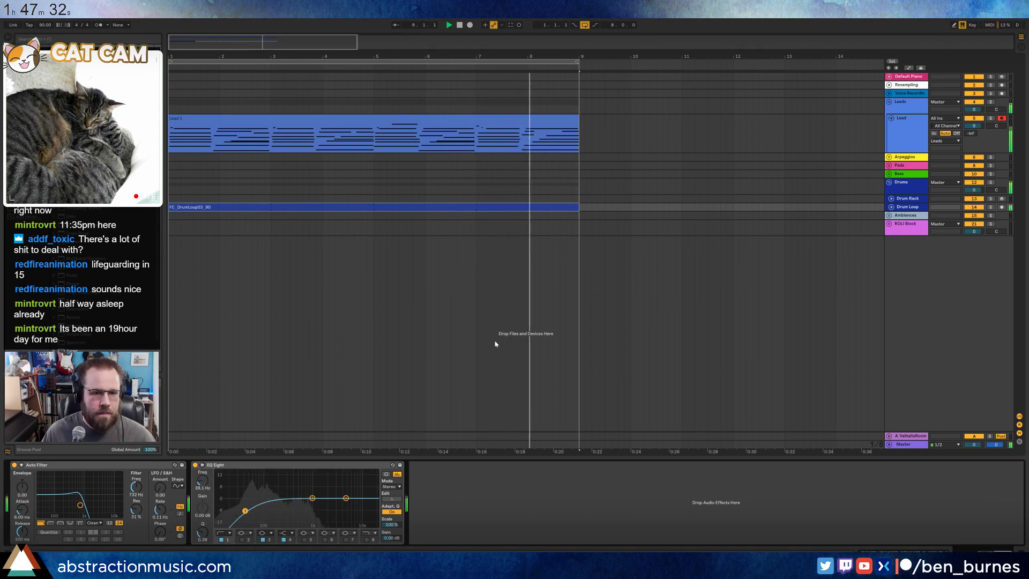
- Open the Lead clip's notes for editing with all eight bars of chords in view
double_click(429, 118)
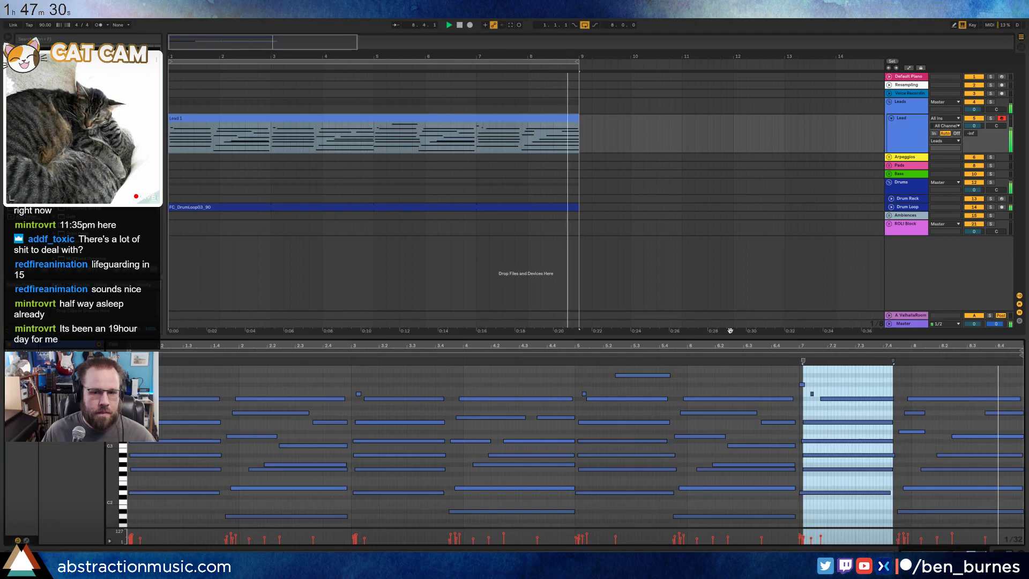
click(628, 391)
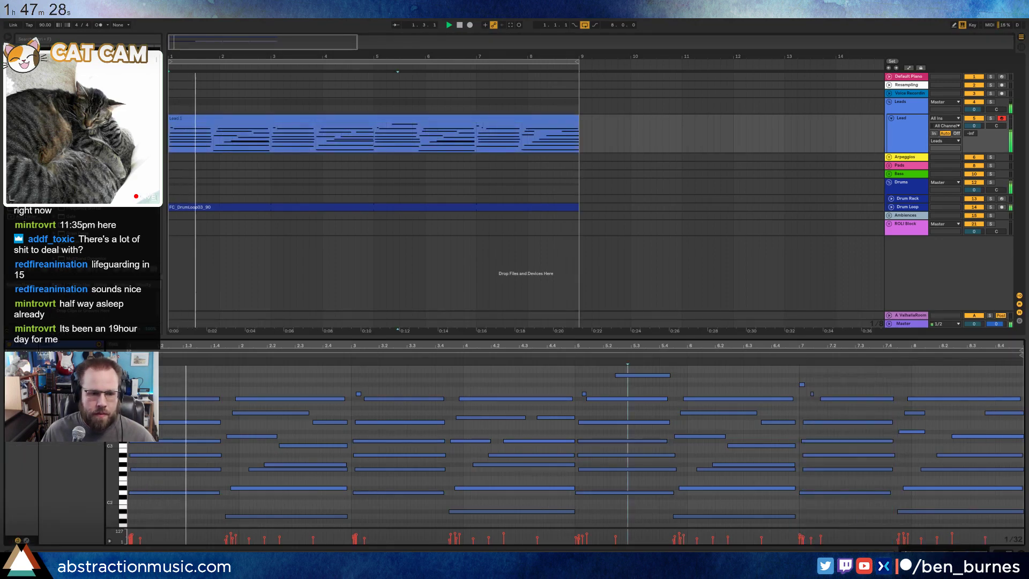
drag(110, 465, 109, 466)
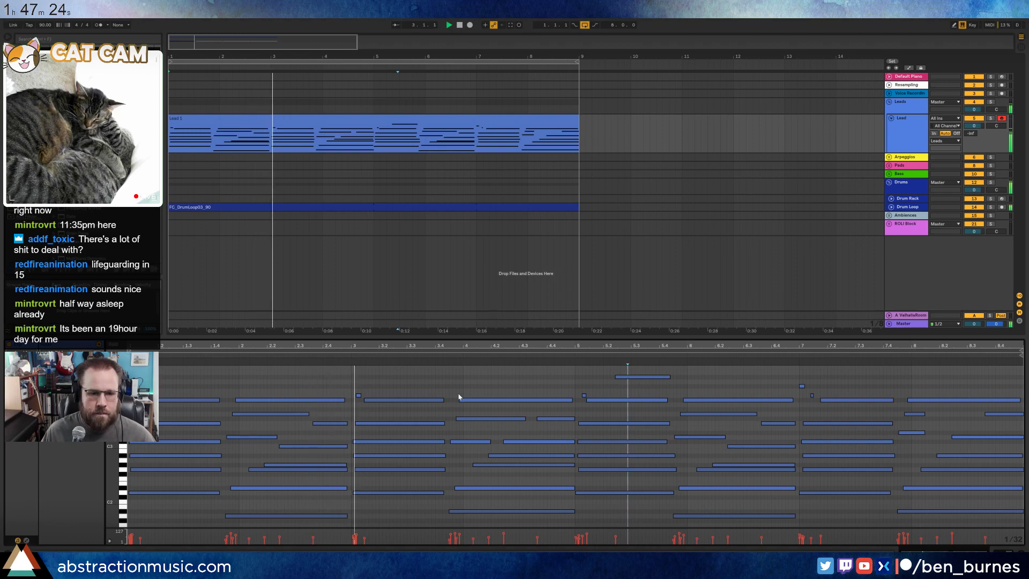
- Try the long top note of bar 4 at higher and lower pitches during playback, and return it to its original pitch
click(494, 399)
key(Up)
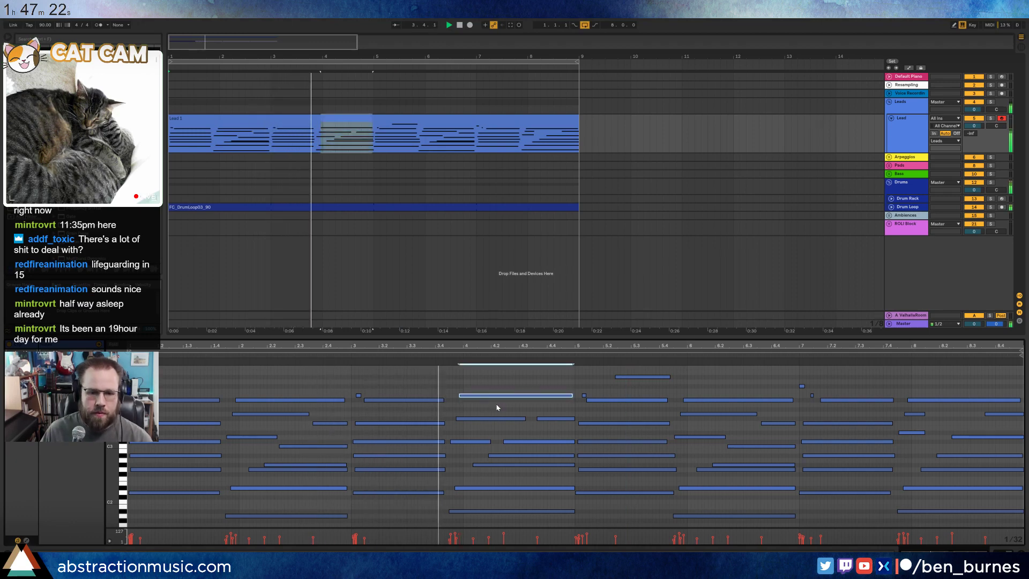
key(Down)
key(Down)
key(Down)
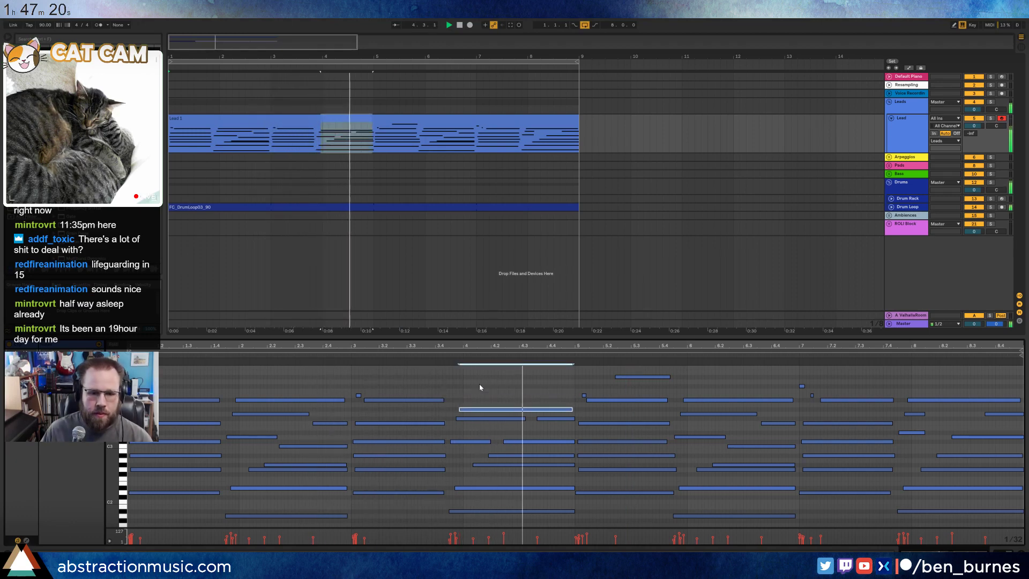
click(430, 355)
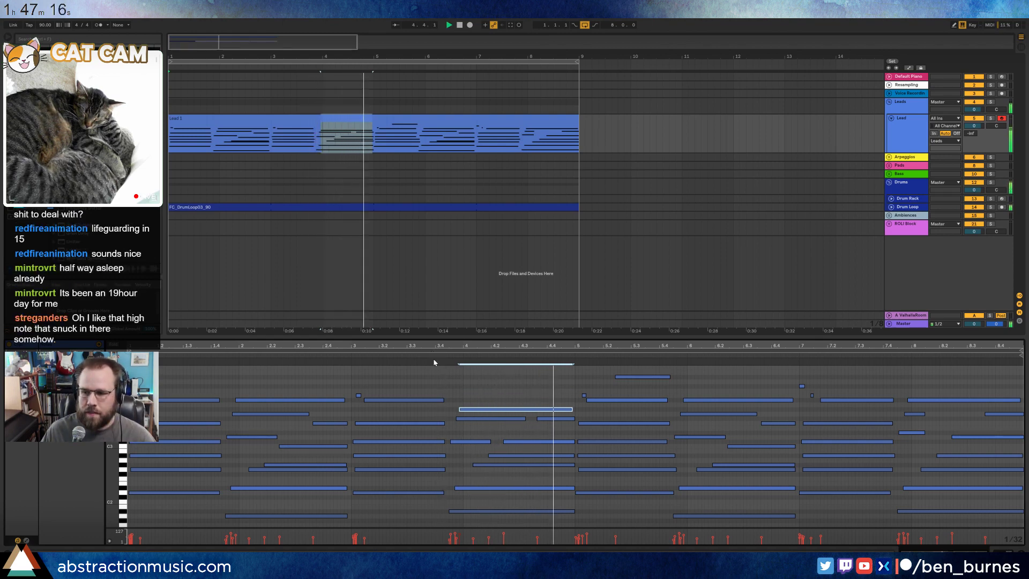
key(Up)
key(Up)
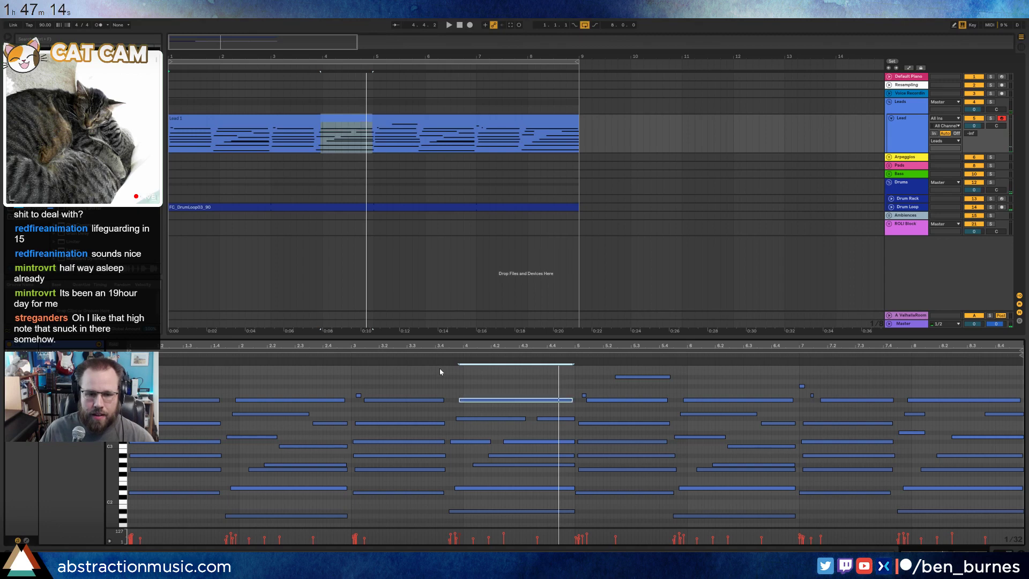
- Listen to the loop, and adjust the velocities of the repeated high note in bars 6, 5, 7, 4 and 2
click(427, 363)
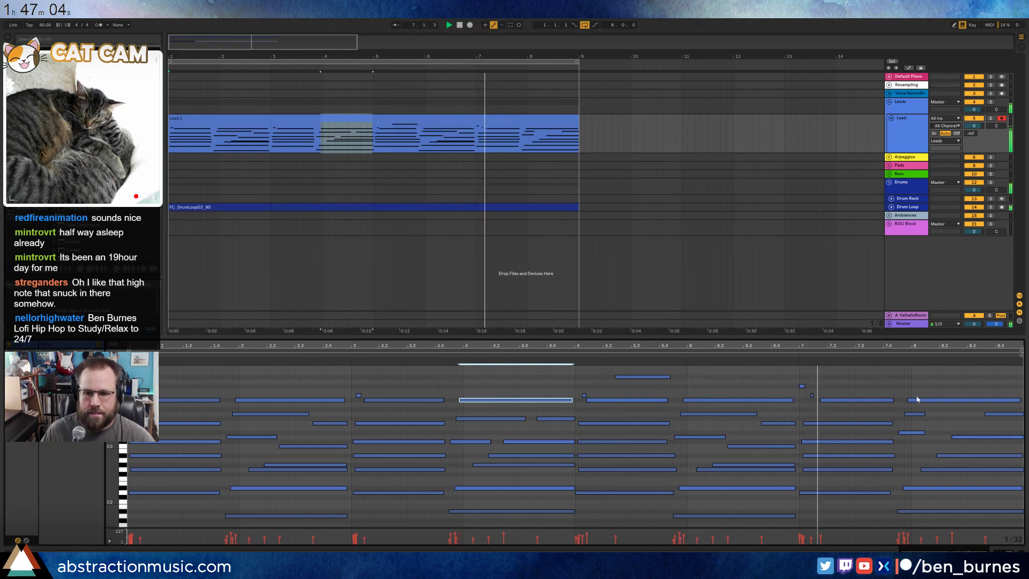
key(space)
click(767, 401)
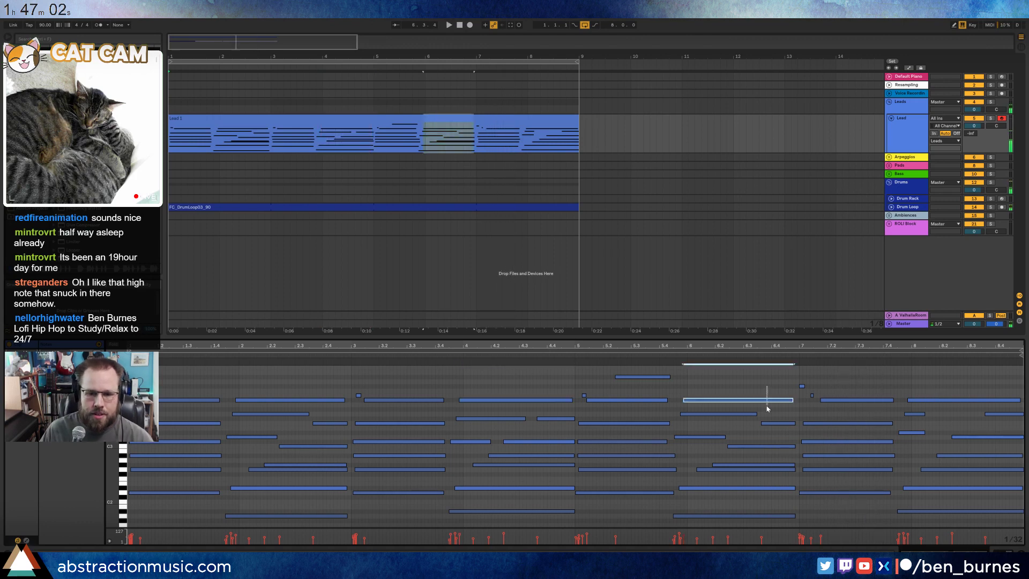
click(123, 400)
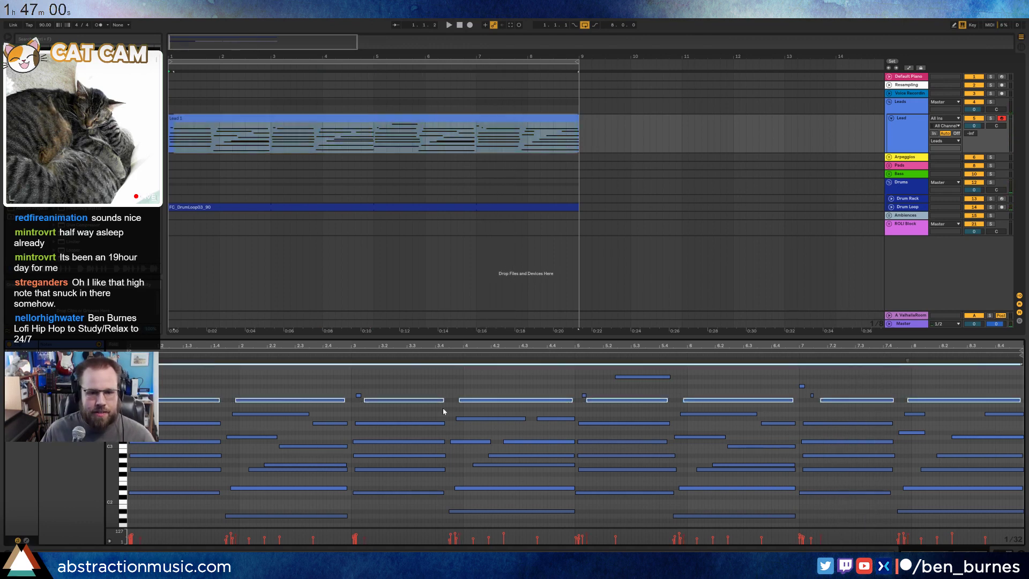
click(718, 400)
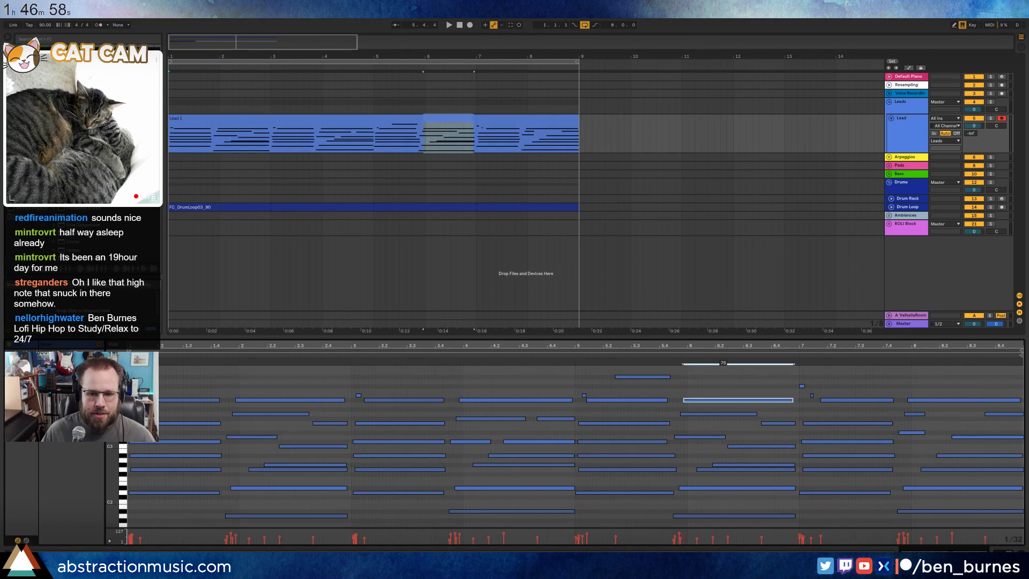
click(609, 399)
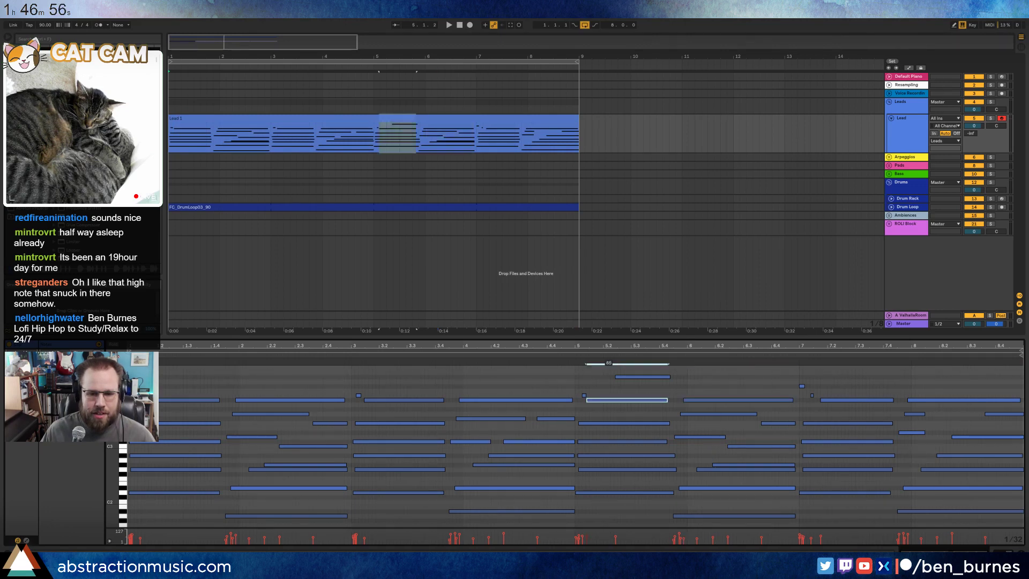
click(846, 401)
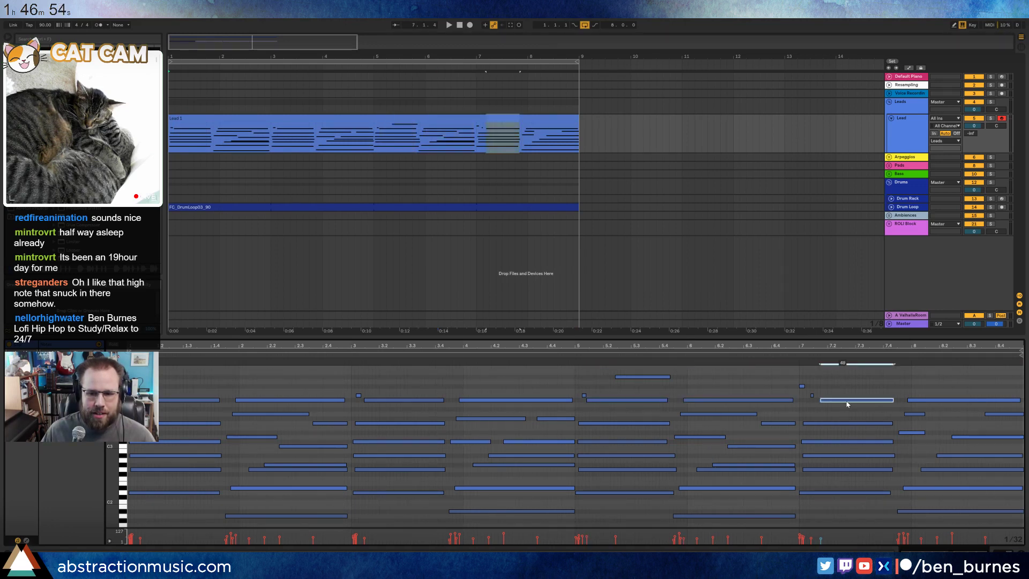
click(484, 399)
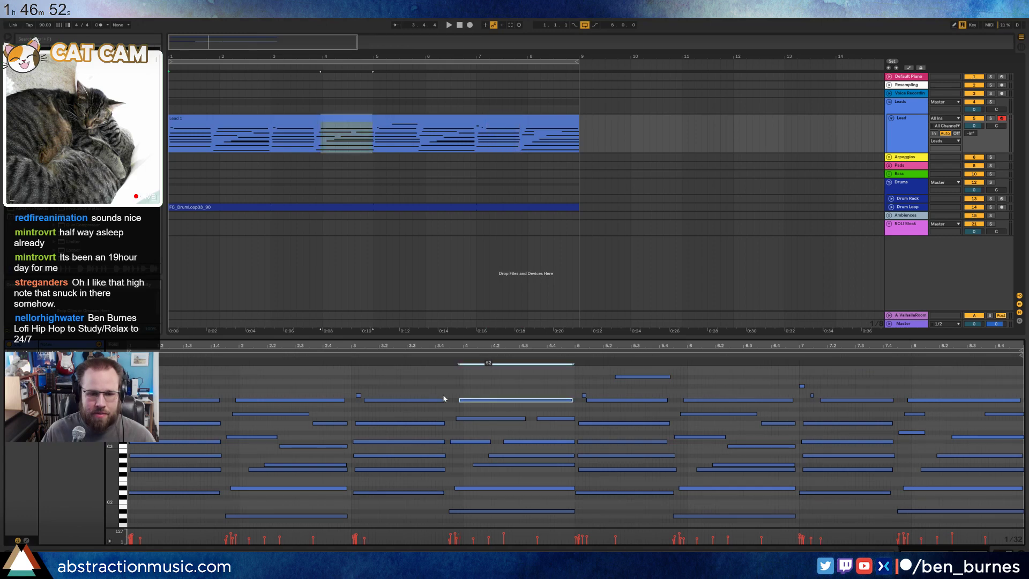
click(270, 399)
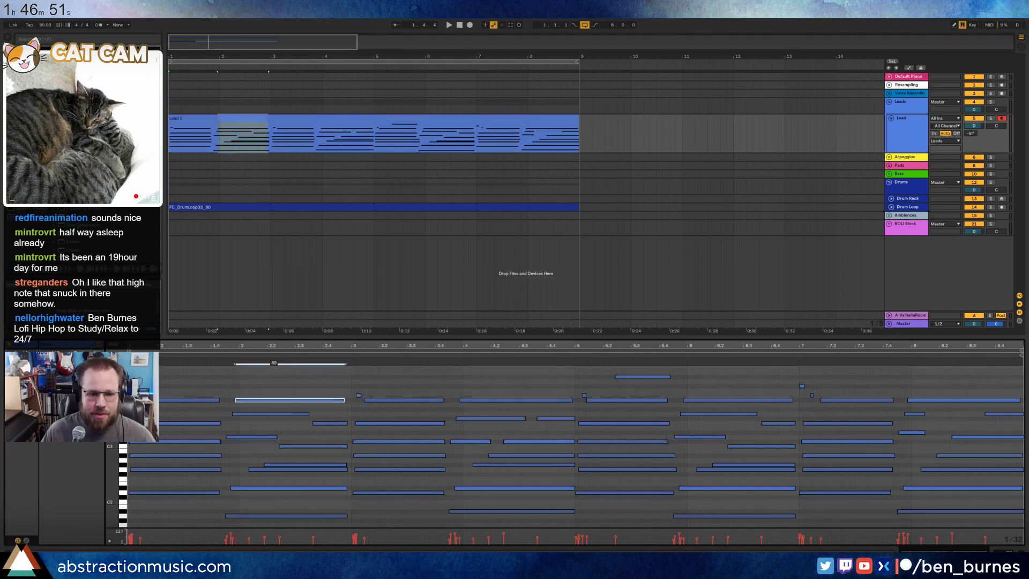
click(207, 399)
- Adjust the velocities of the same high note in bars 1, 3, 7 and 4 while the loop plays
click(127, 457)
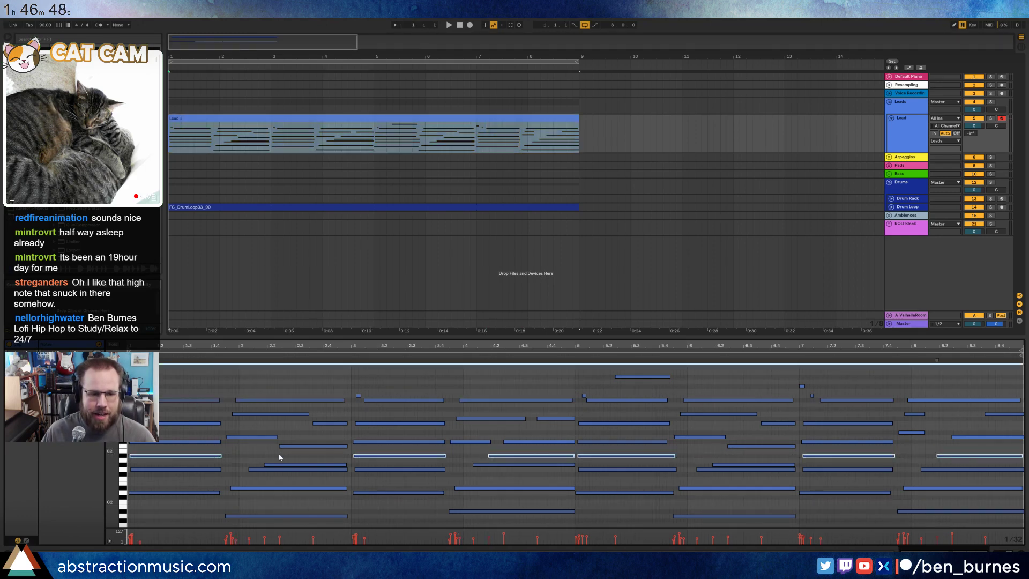
click(291, 399)
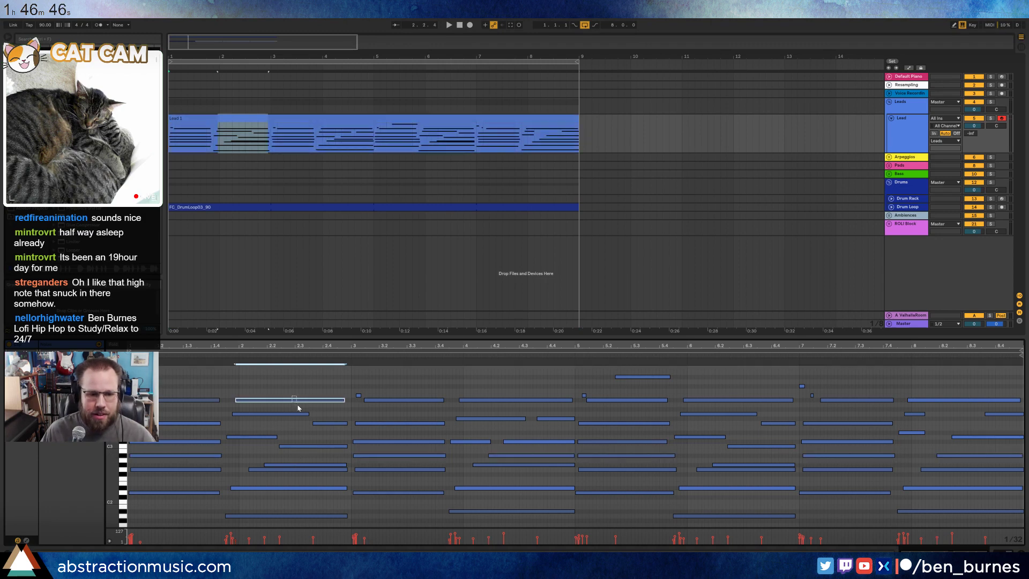
key(space)
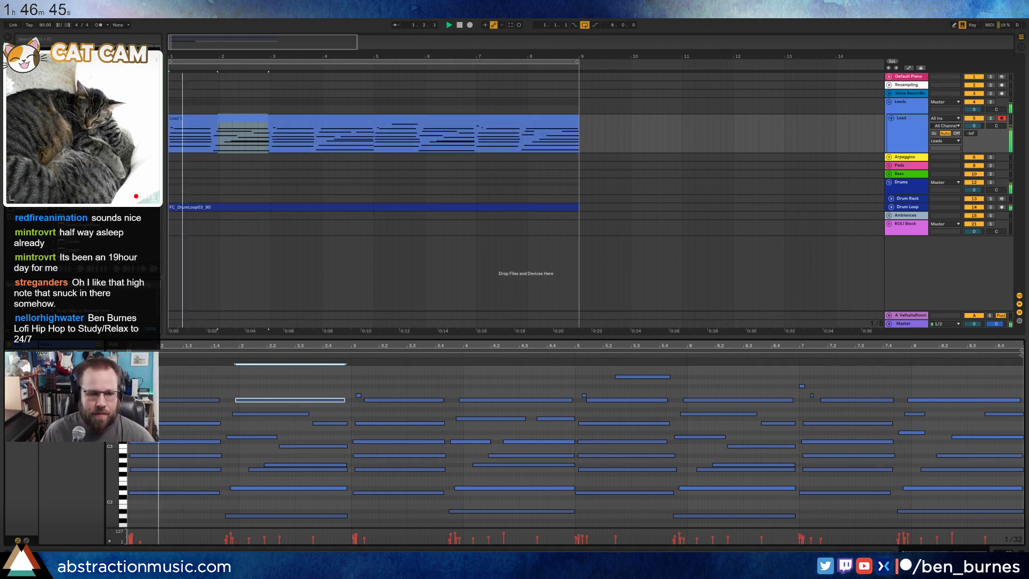
click(178, 399)
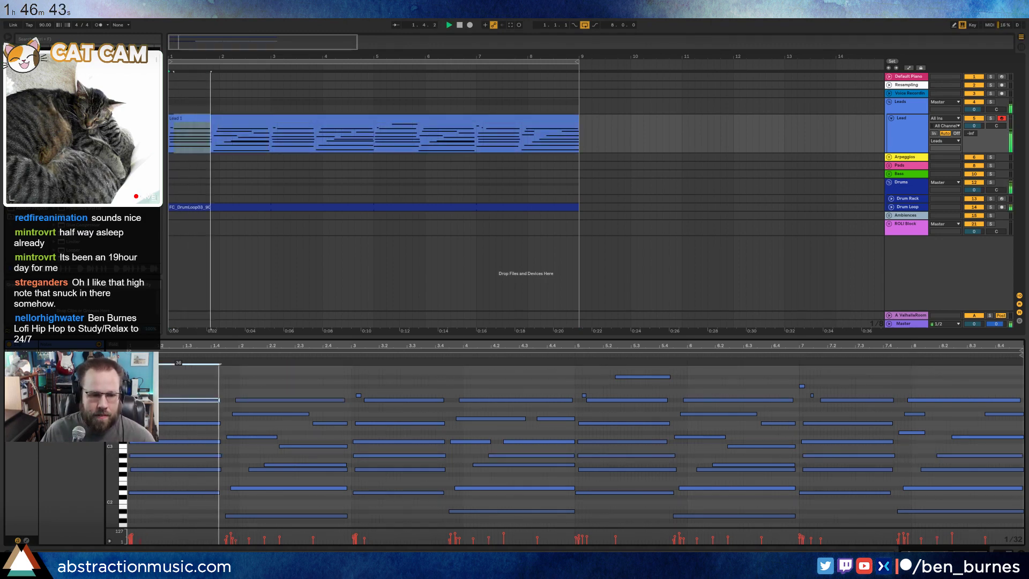
click(403, 400)
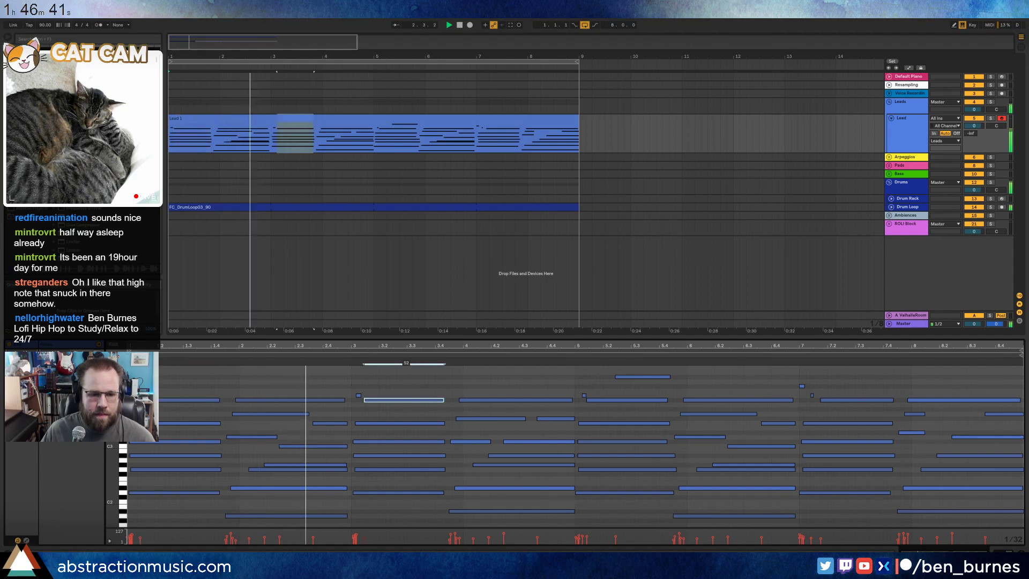
click(856, 400)
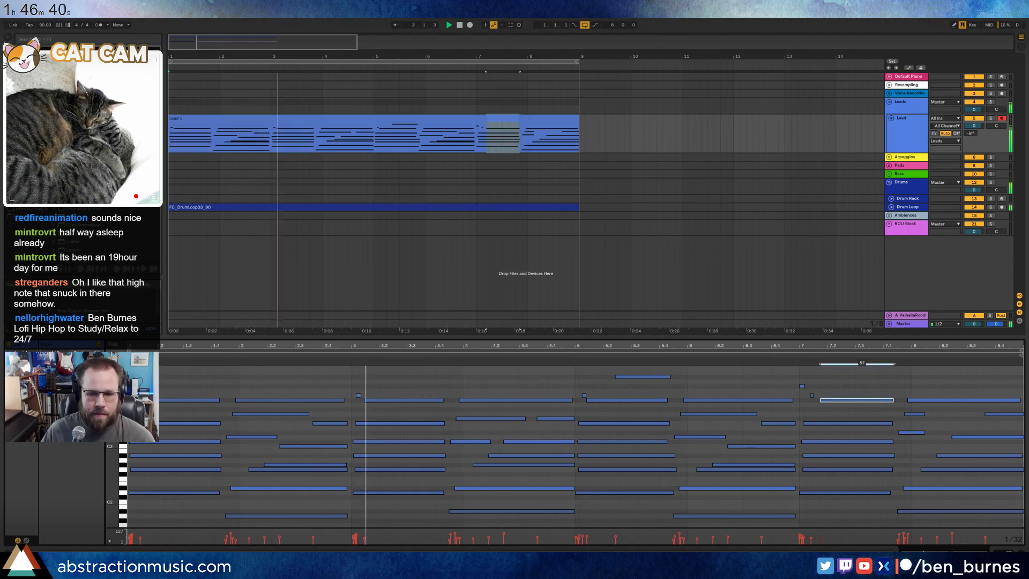
click(477, 400)
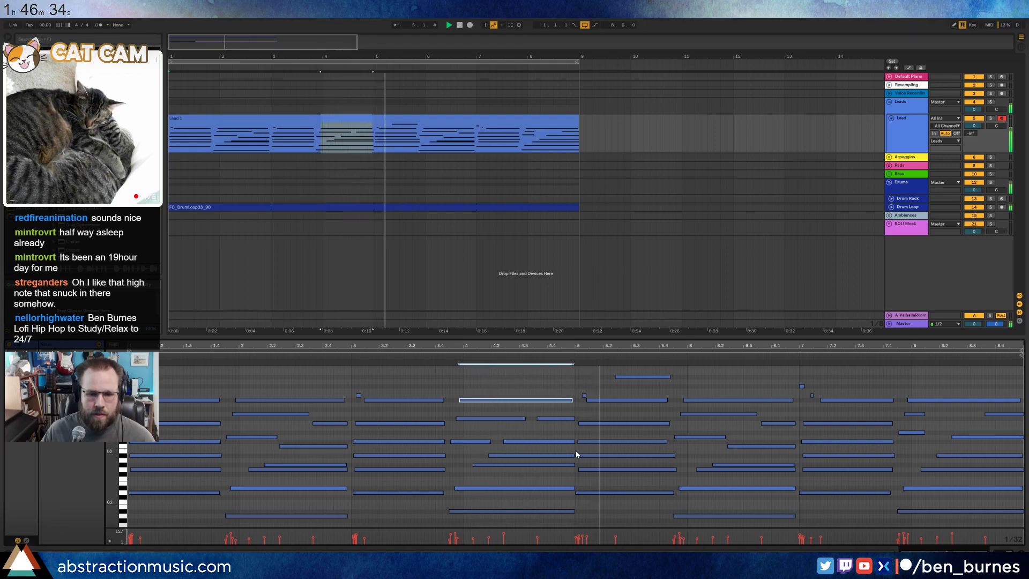
- Step through the bar 1 chord from bass to top, nudge its lowest and highest notes slightly earlier, and play it
drag(112, 471, 117, 456)
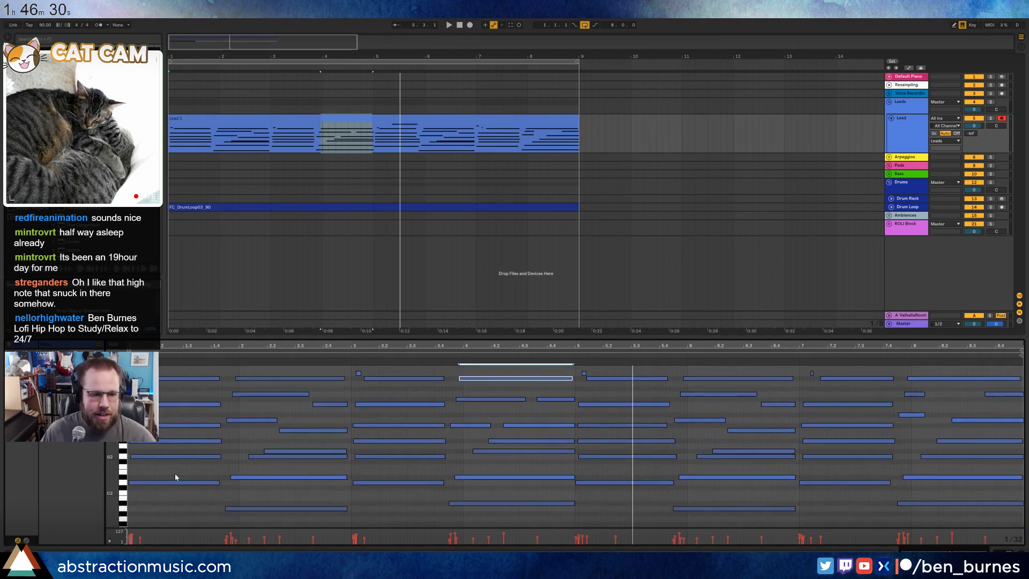
click(152, 482)
click(154, 457)
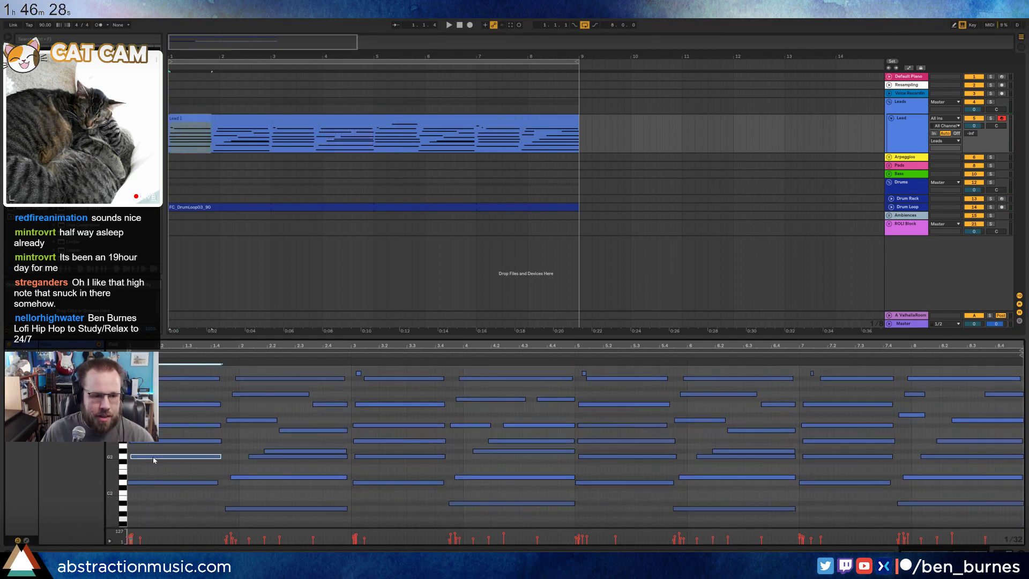
click(150, 448)
click(150, 442)
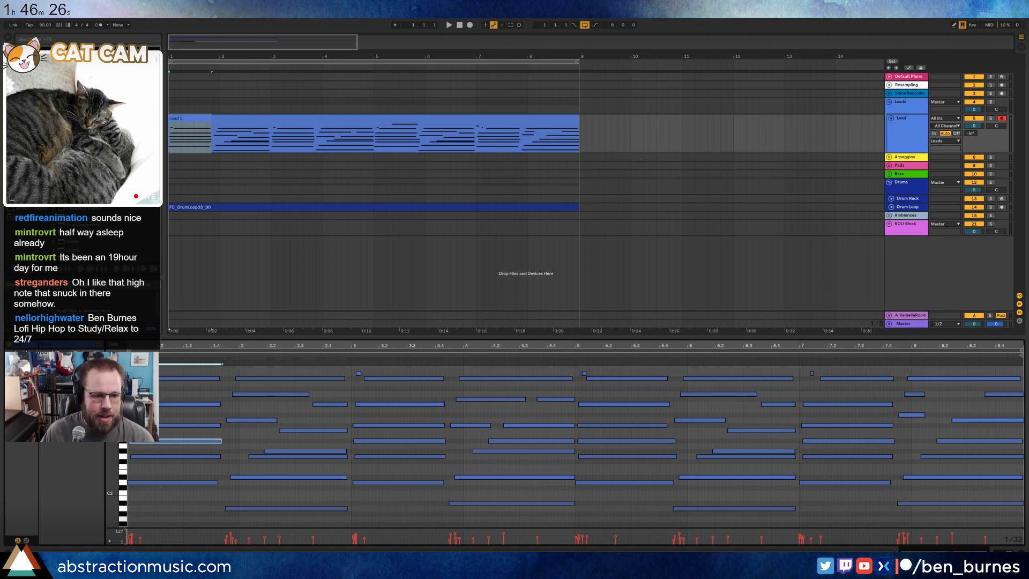
click(149, 433)
click(151, 425)
click(154, 404)
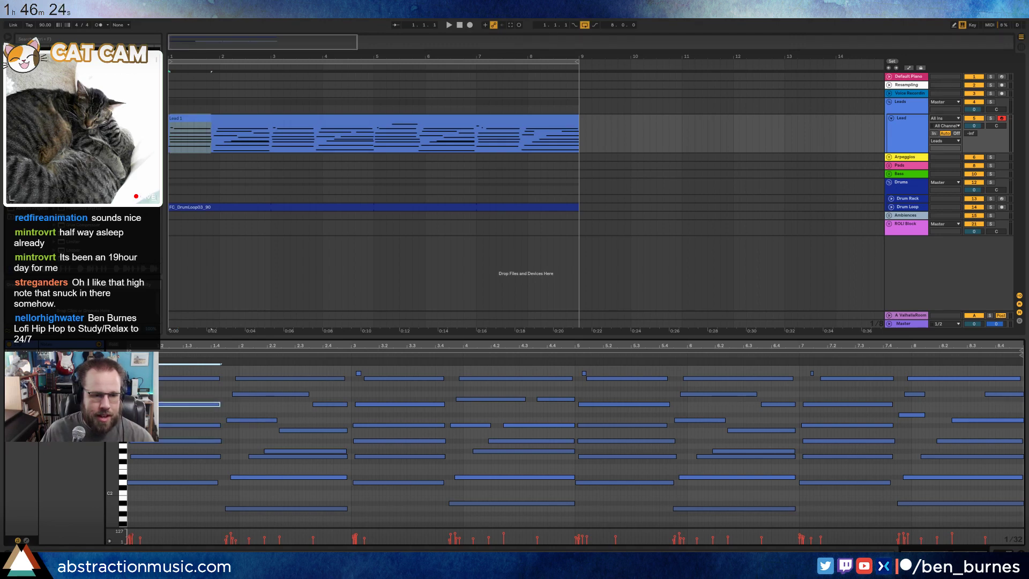
click(158, 374)
click(160, 377)
key(space)
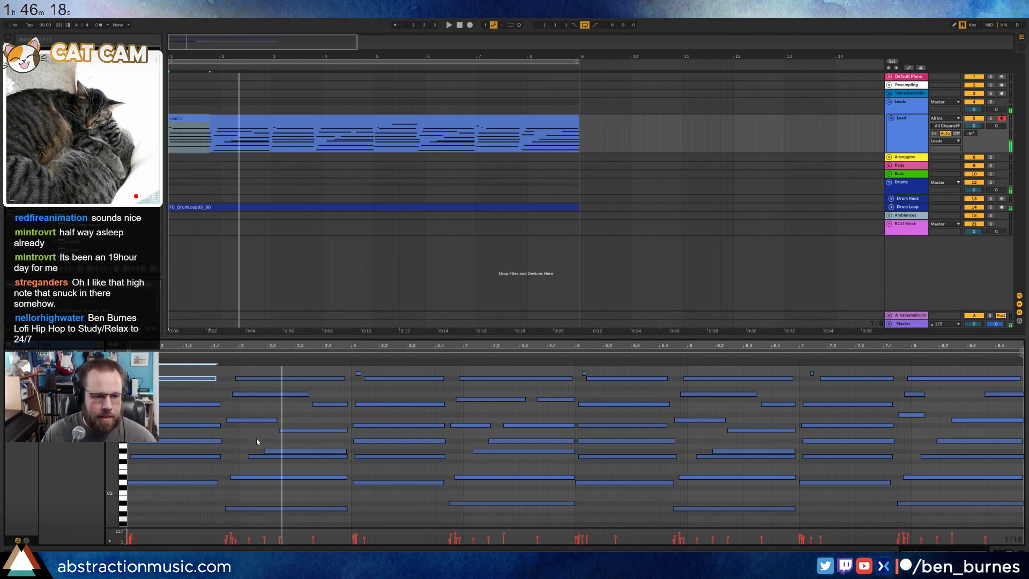
- Tighten the timing of the bar 2 chord by aligning its second-lowest note with the bass note, and play it back
drag(234, 420, 233, 420)
mouse_move(248, 508)
mouse_down()
mouse_move(251, 520)
mouse_move(240, 508)
mouse_up()
click(248, 491)
key(ctrl+z)
key(ctrl+z)
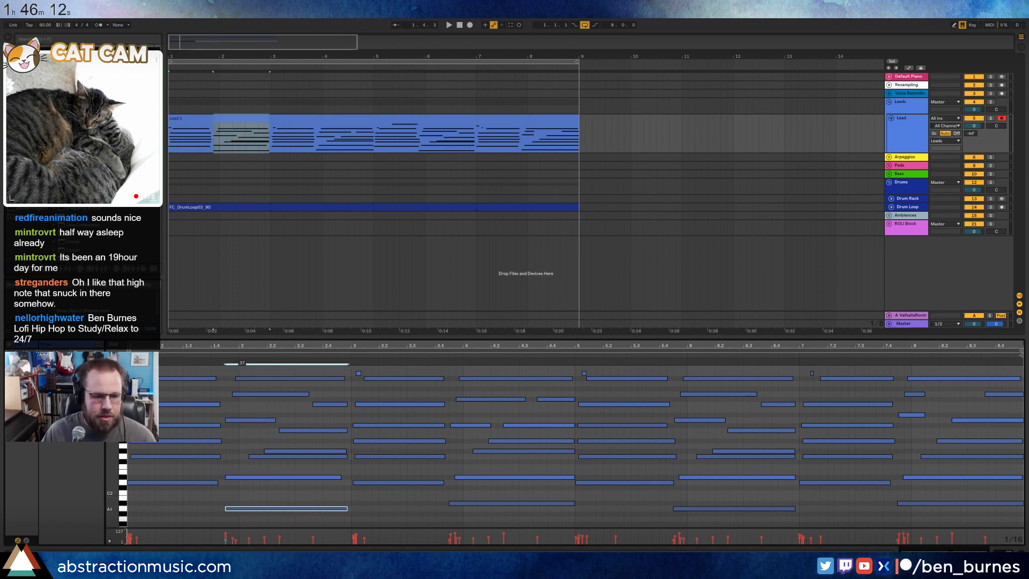
click(233, 440)
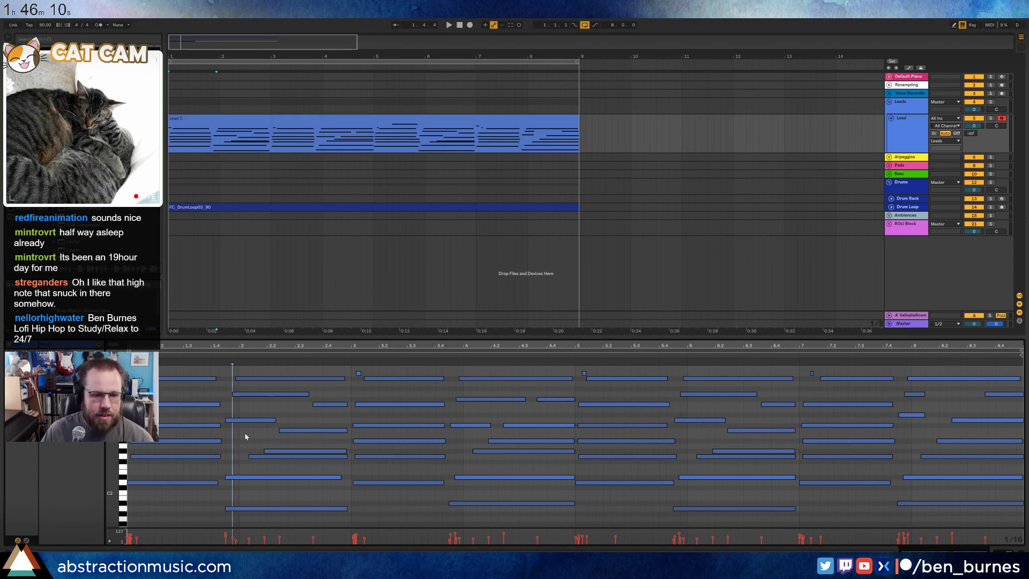
drag(237, 405, 255, 379)
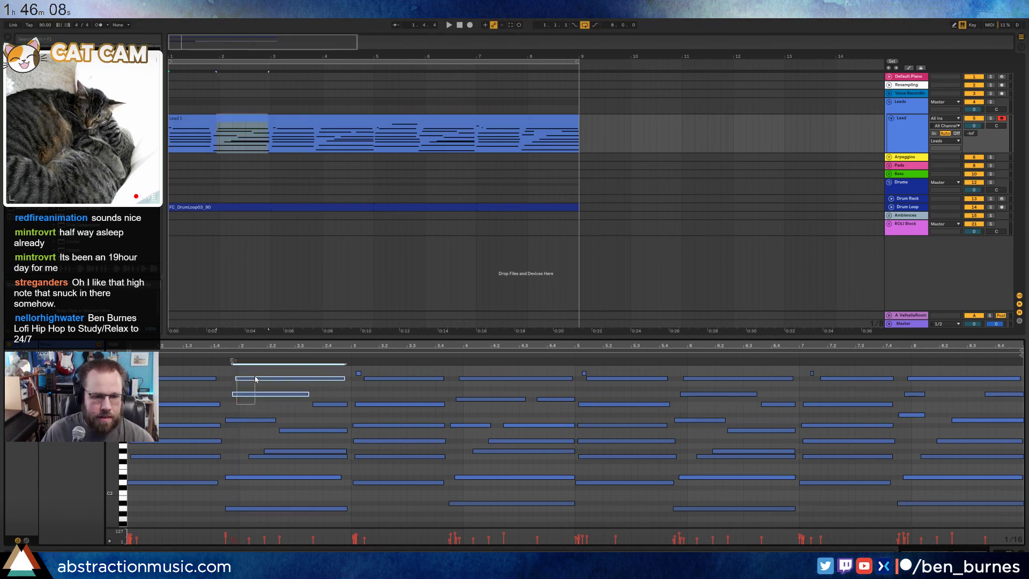
click(200, 355)
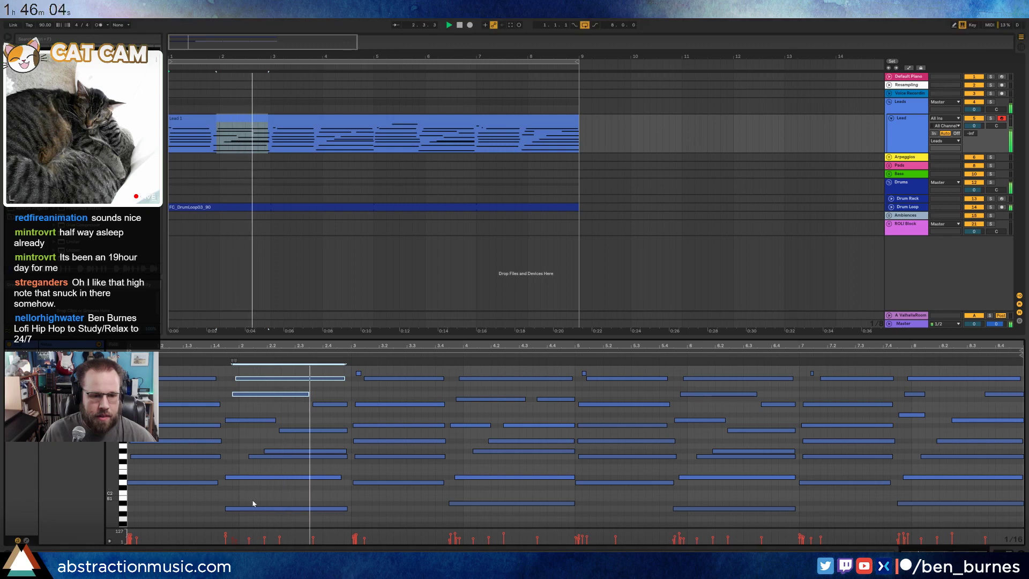
key(space)
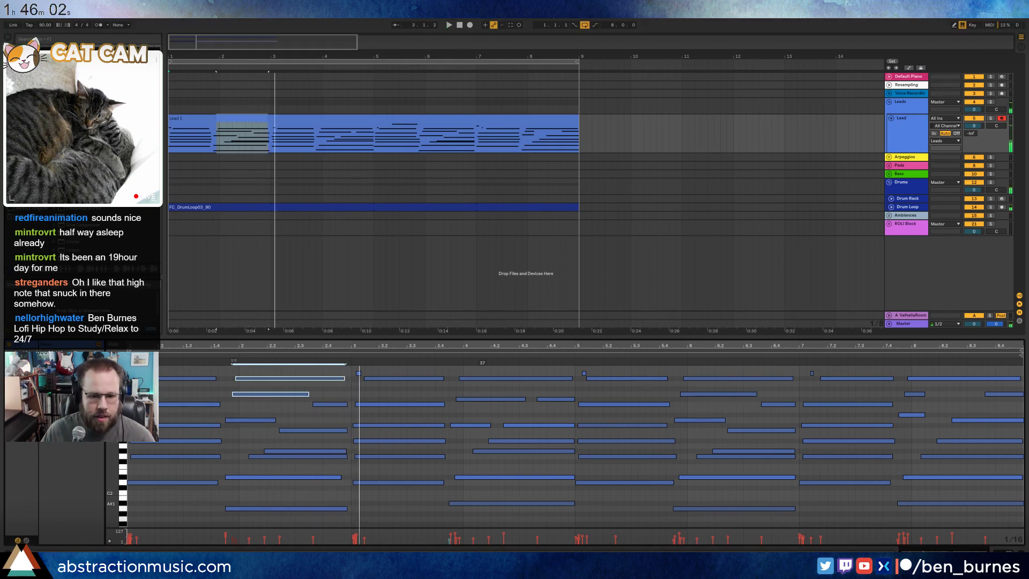
- Adjust the velocities of the lowest bass notes in bars 4, 6 and 8, and play the loop
click(479, 504)
click(719, 508)
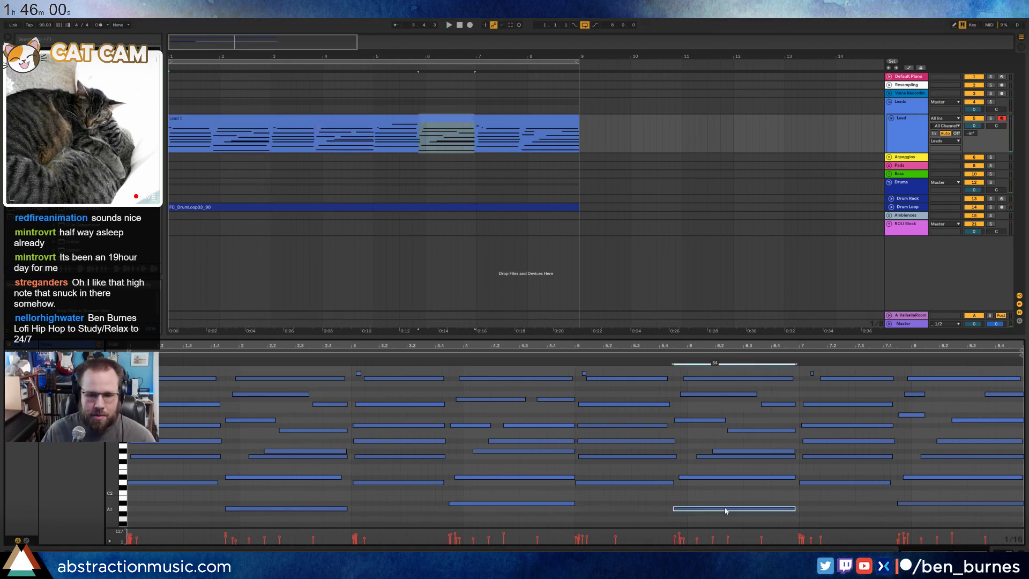
click(927, 503)
click(862, 511)
key(space)
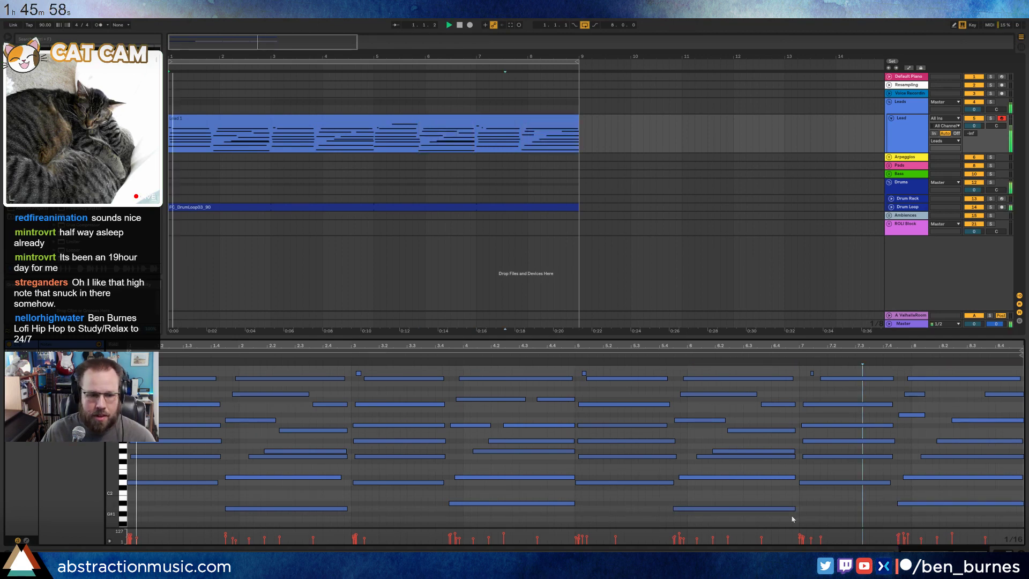
- Expand the Drum Loop track and lower its volume to about -9 dB while the loop plays
click(892, 207)
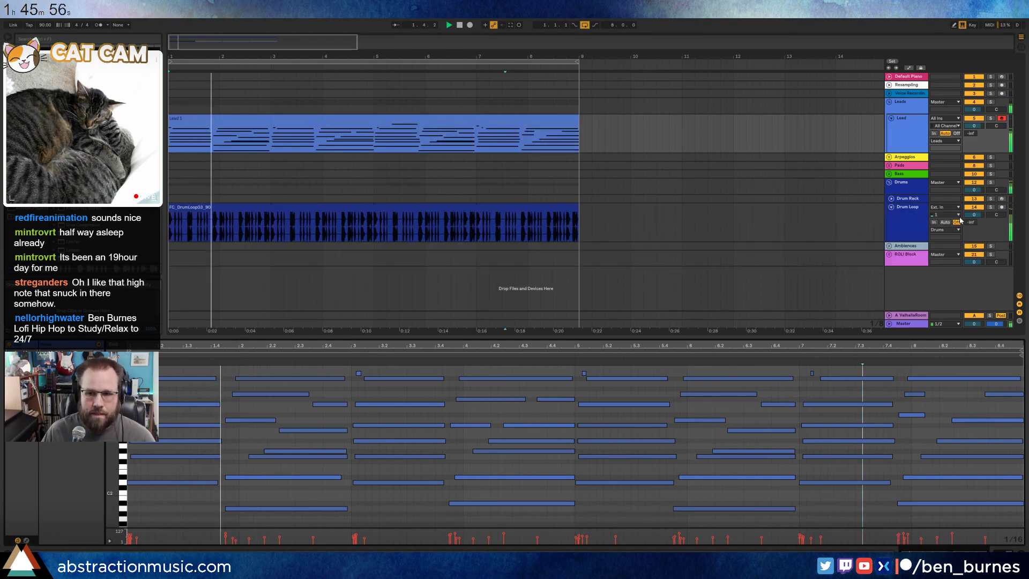
drag(973, 215, 971, 227)
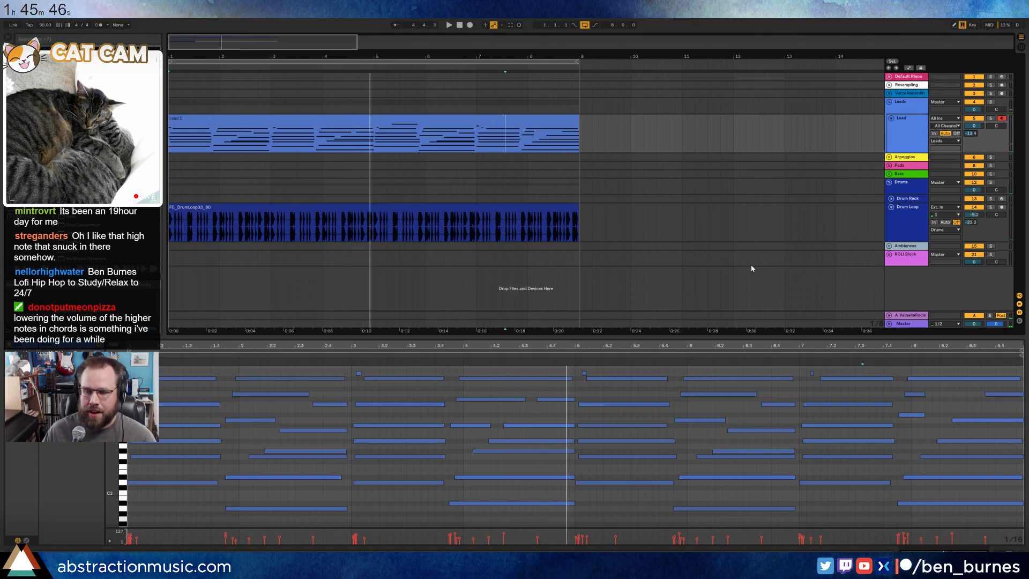
key(space)
- Adjust the same upper chord note's velocity in bars 5 and 3, and shift the bar 3 chord slightly earlier and its short high note slightly later
click(592, 404)
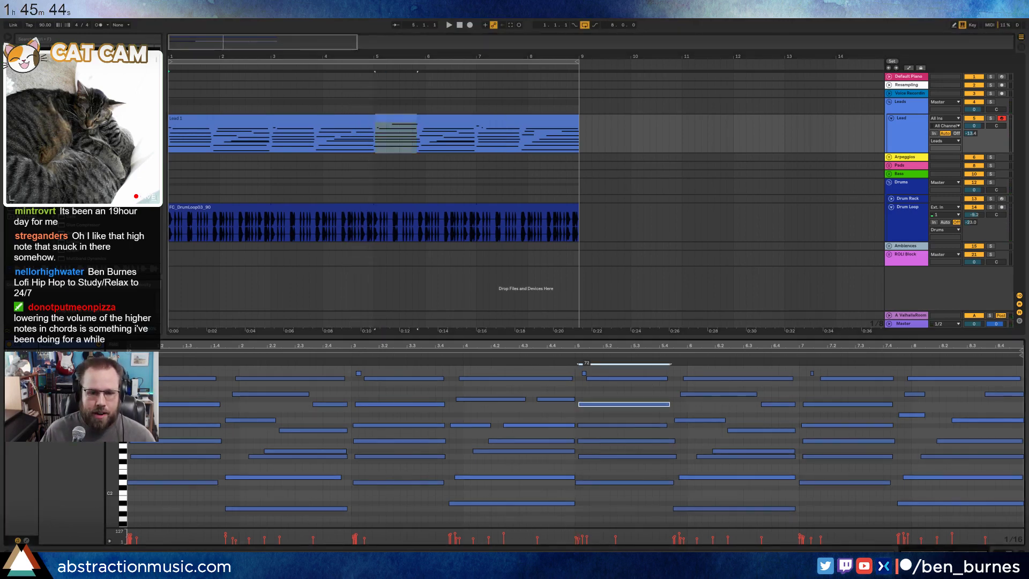
click(392, 404)
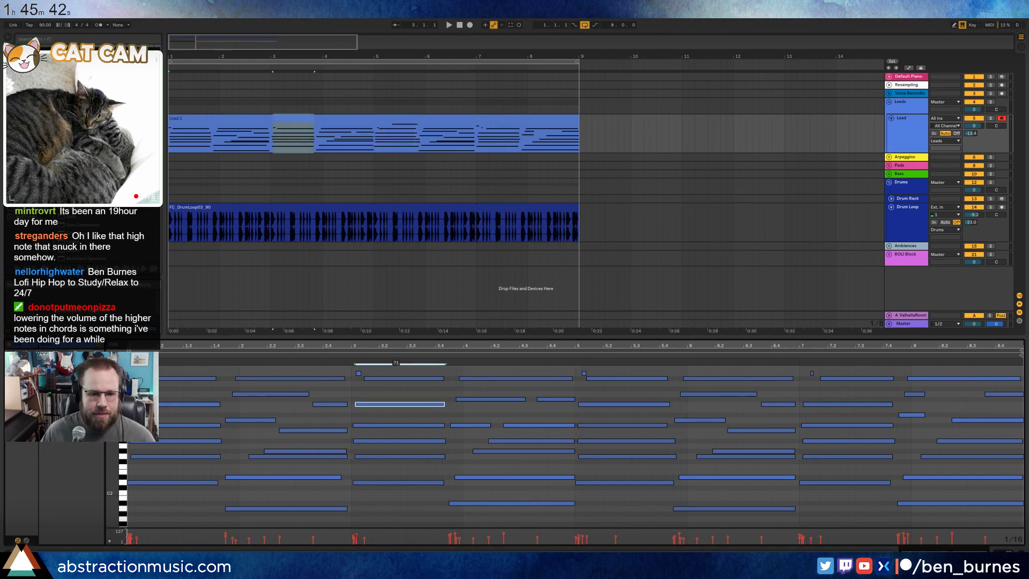
click(394, 364)
drag(353, 384, 360, 375)
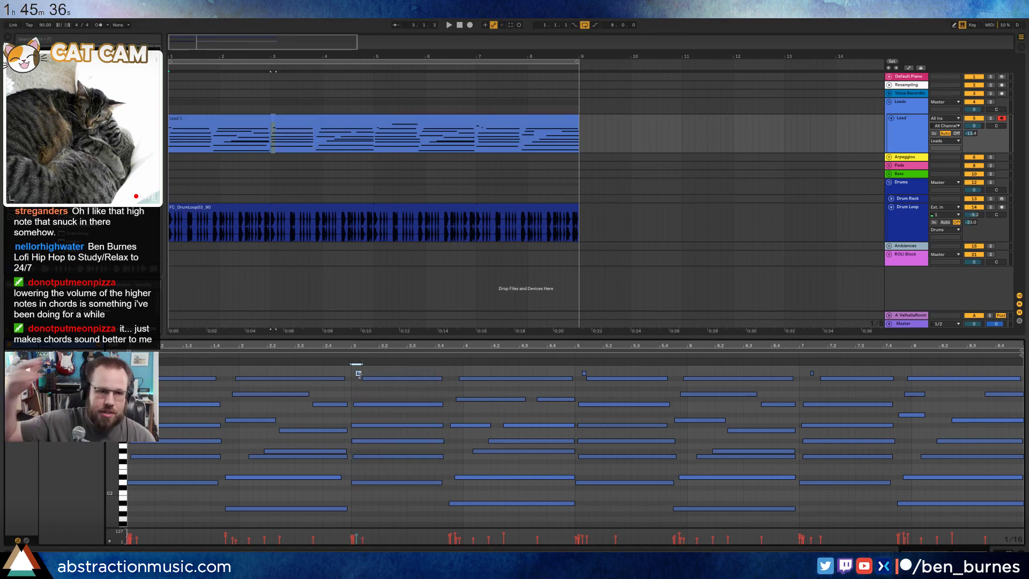
drag(360, 374, 362, 378)
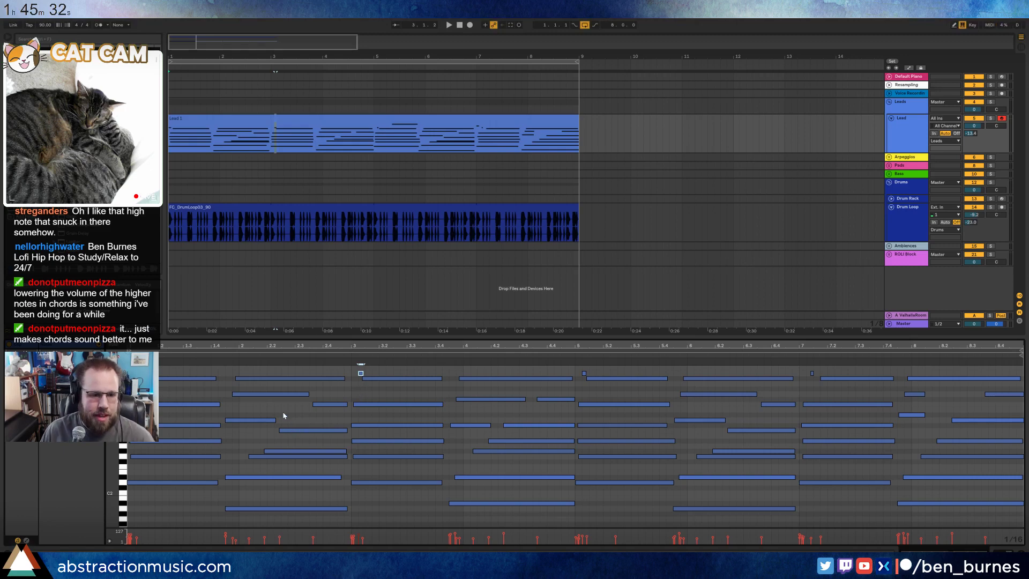
- Adjust the velocities of individual notes in the bar 2 chord, including its second-lowest note
drag(243, 374, 316, 520)
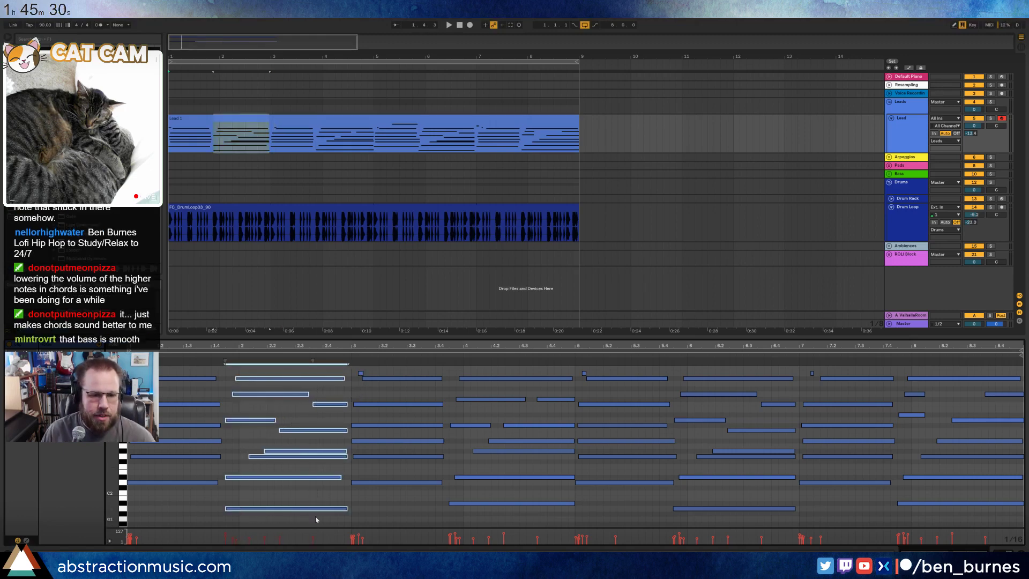
click(305, 502)
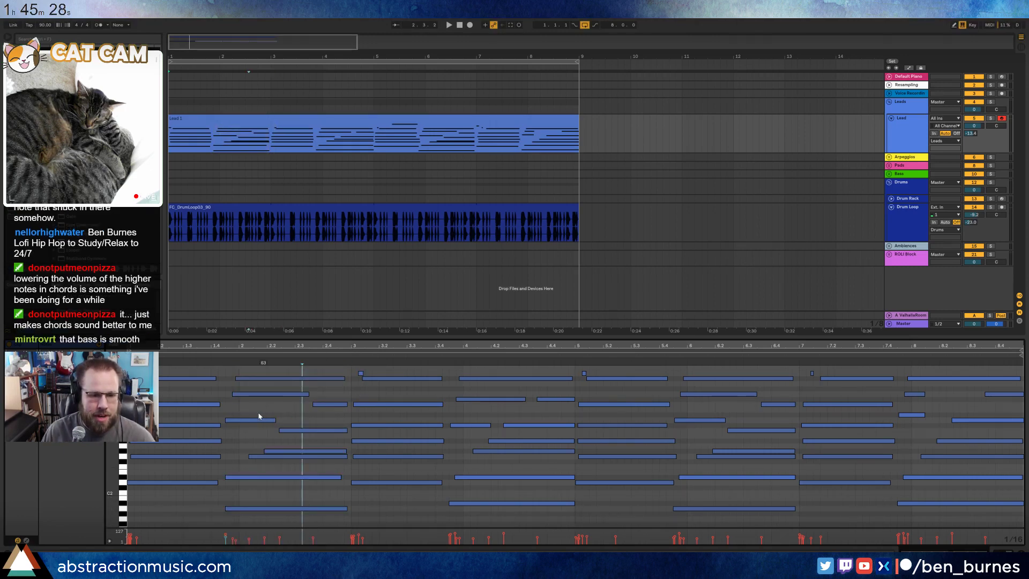
click(258, 393)
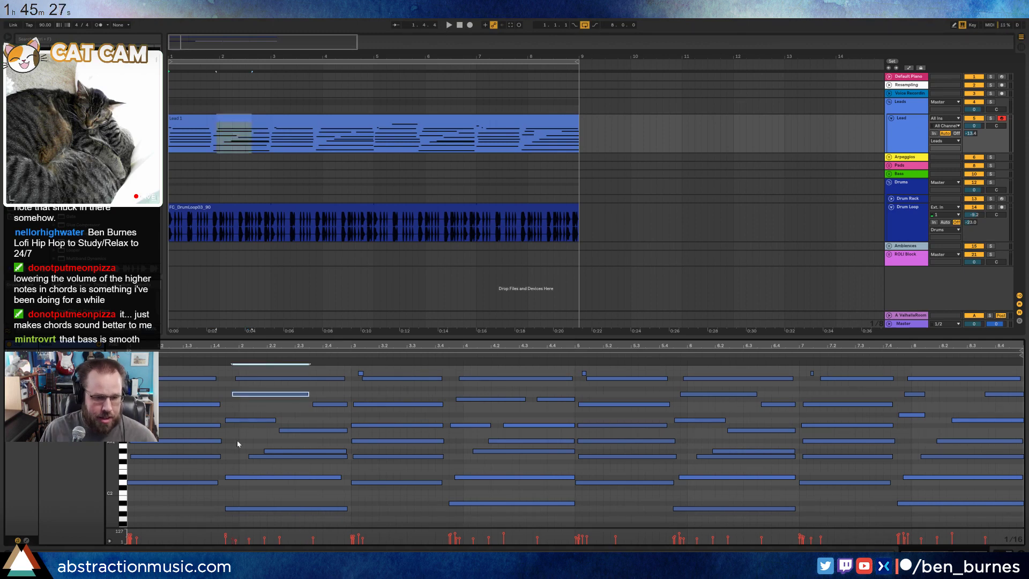
click(235, 477)
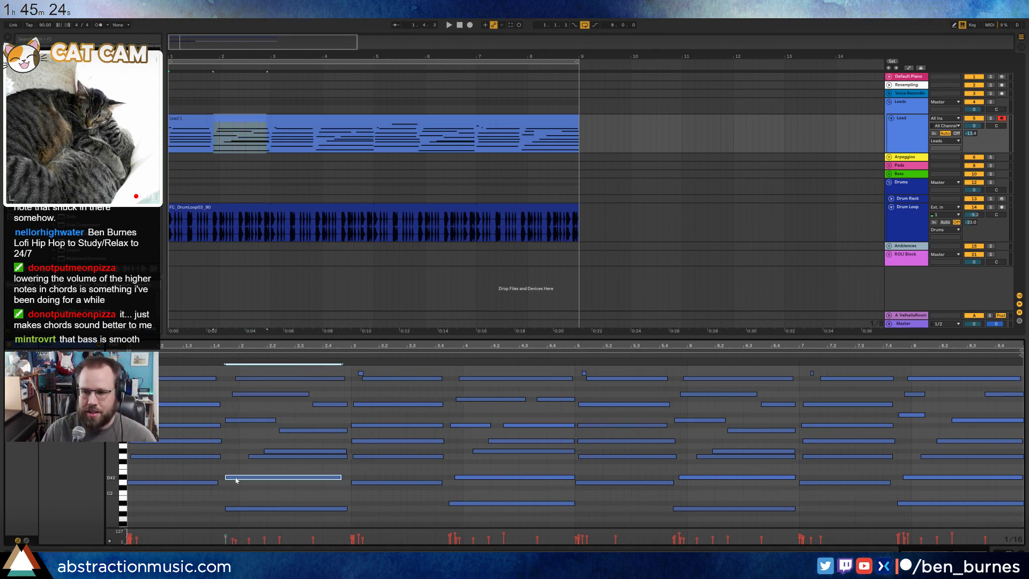
- Go through the lowest bass notes across the eight bars and adjust their velocities while the loop plays
key(space)
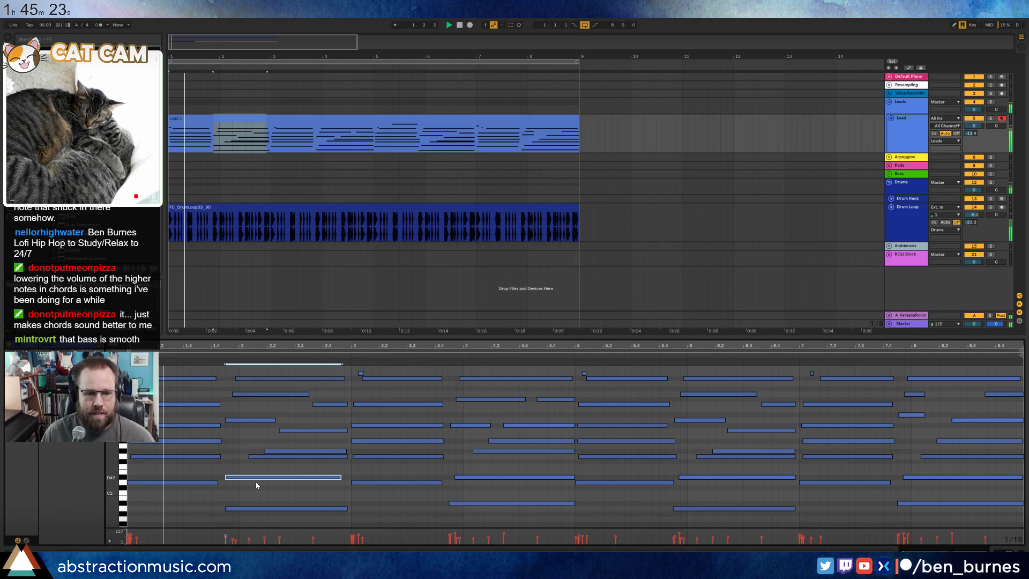
click(200, 482)
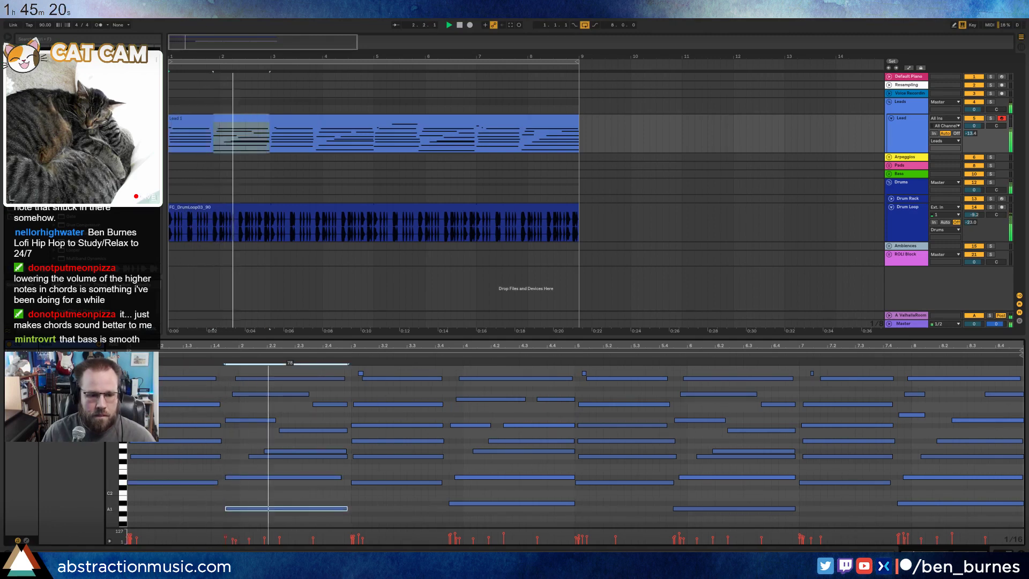
click(400, 482)
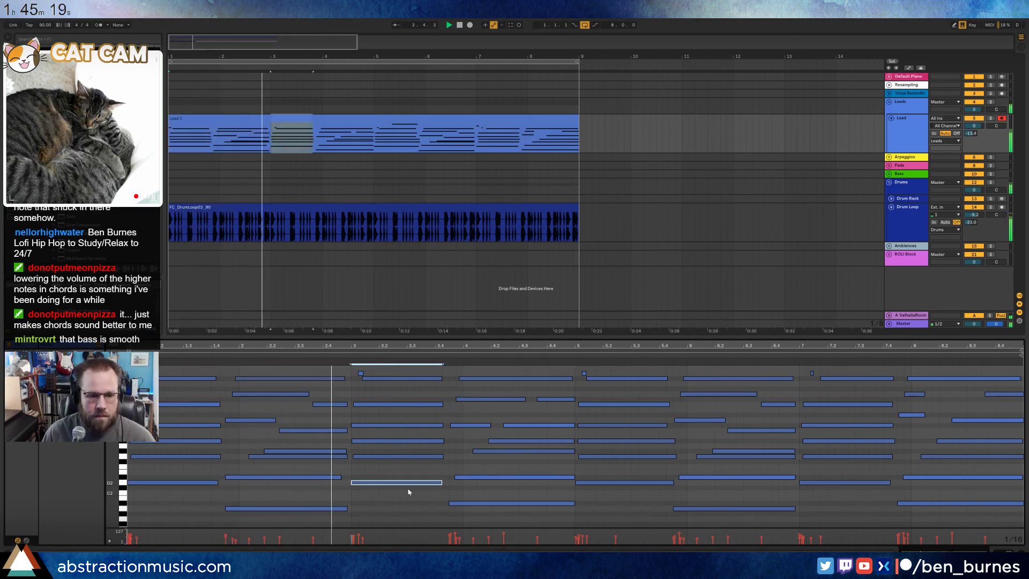
click(475, 503)
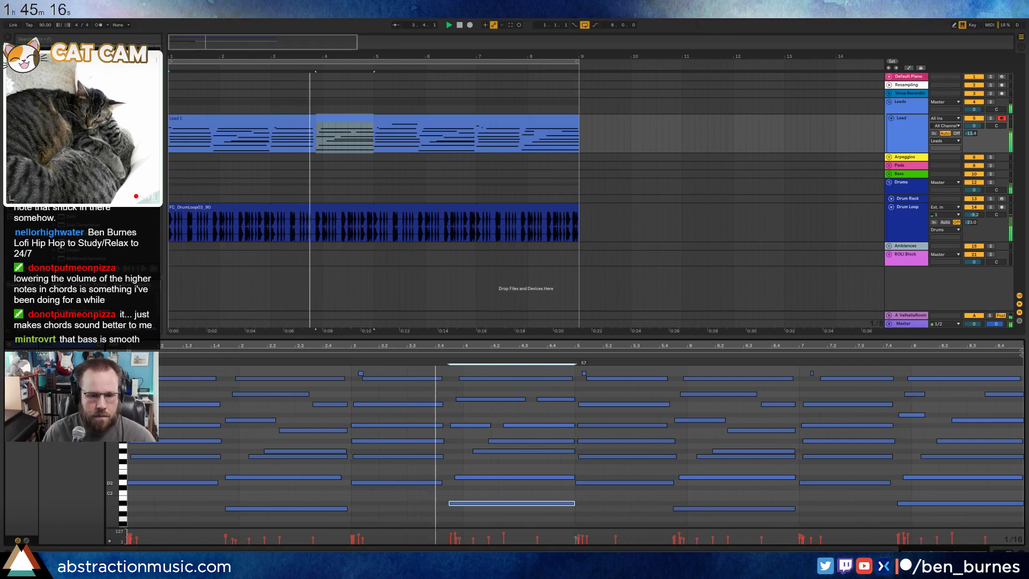
click(590, 483)
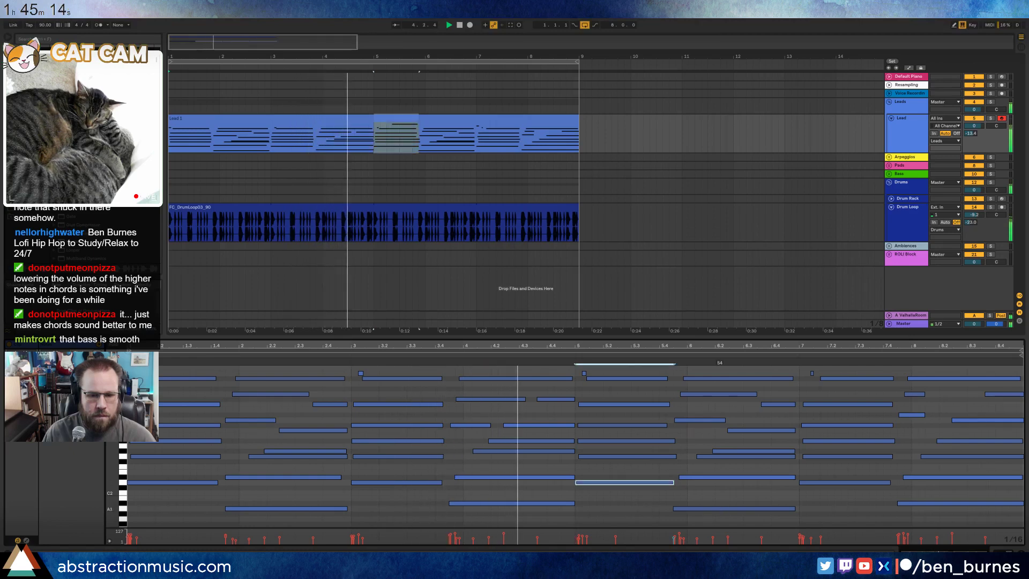
click(723, 508)
click(926, 503)
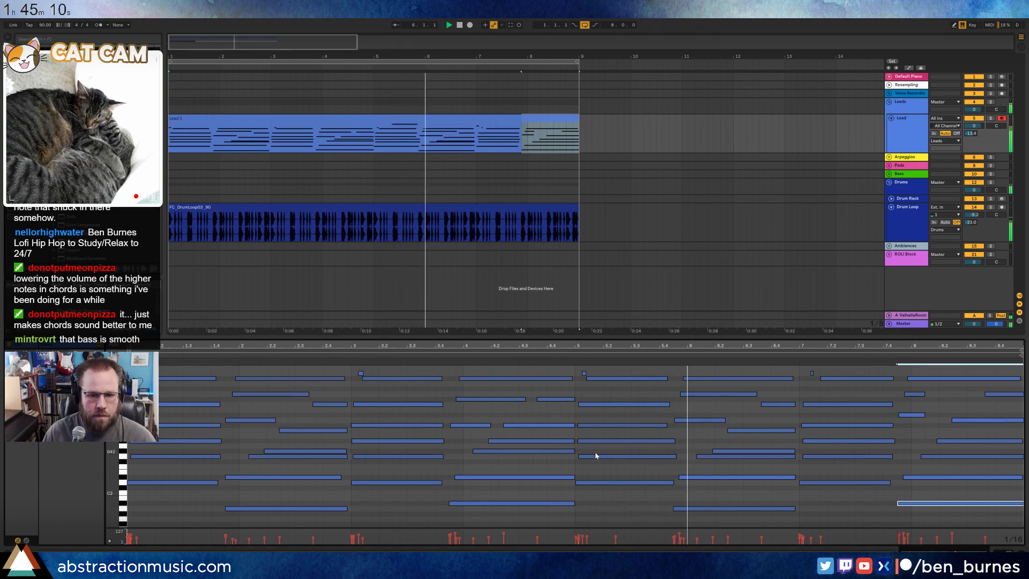
key(space)
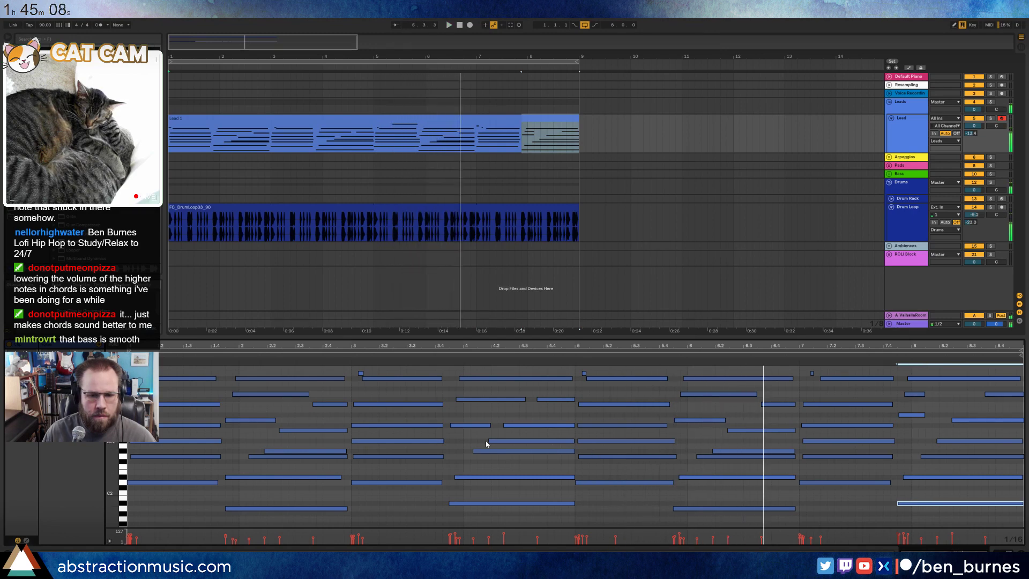
- Nudge the four delayed notes of the bar 4 chord slightly earlier, one by one
click(478, 452)
click(508, 440)
key(Left)
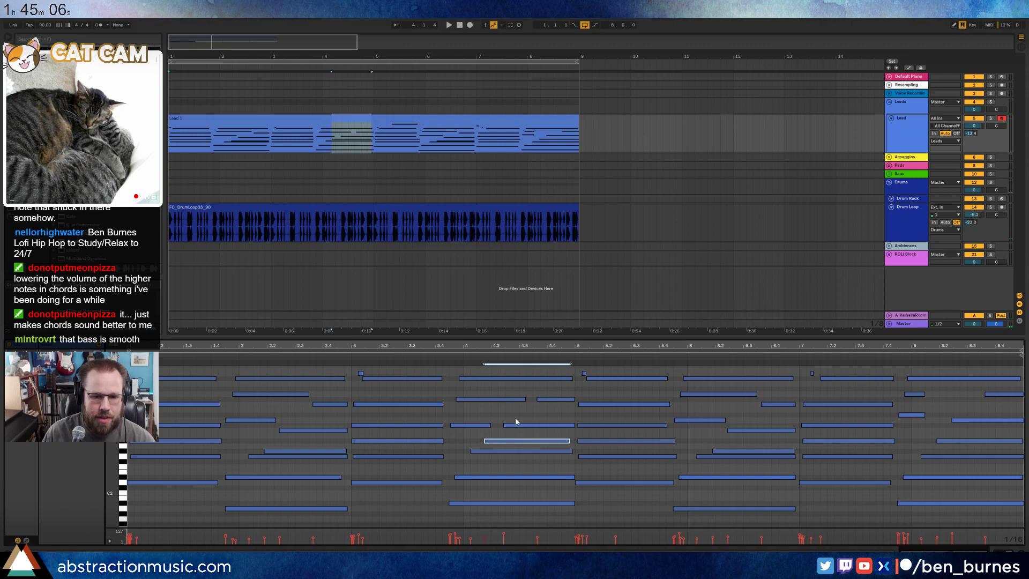
click(517, 425)
key(Left)
click(551, 399)
key(Left)
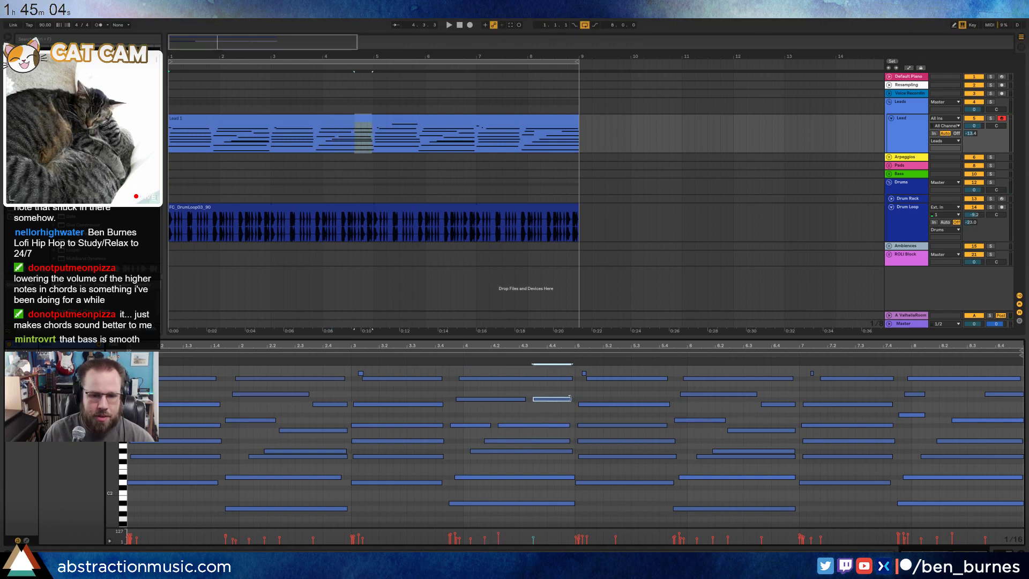
- Shift the bar 5 chord notes above the bass, including the short high note, slightly earlier toward the bass note
drag(577, 377, 620, 378)
key(Left)
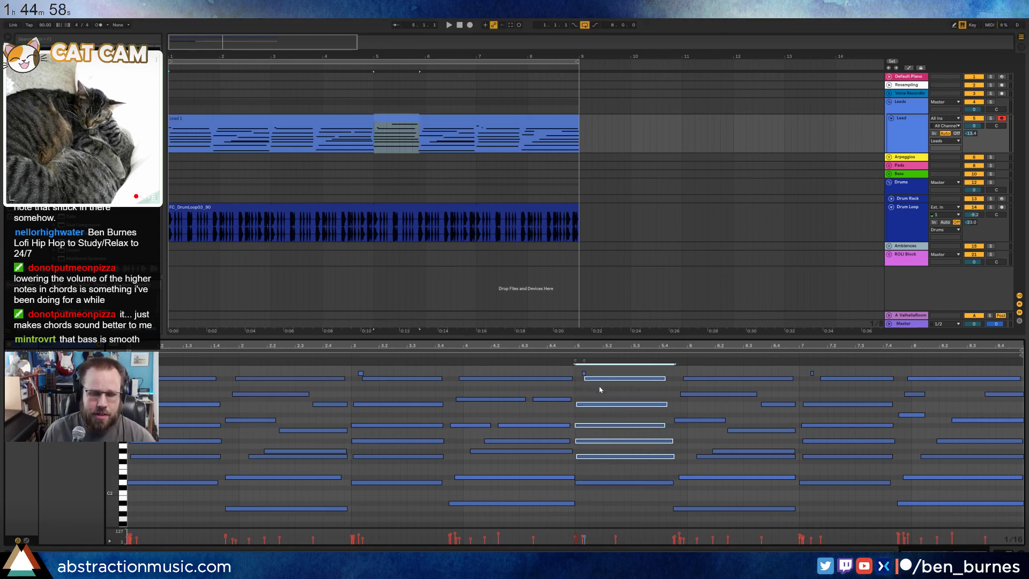
shift+click(584, 373)
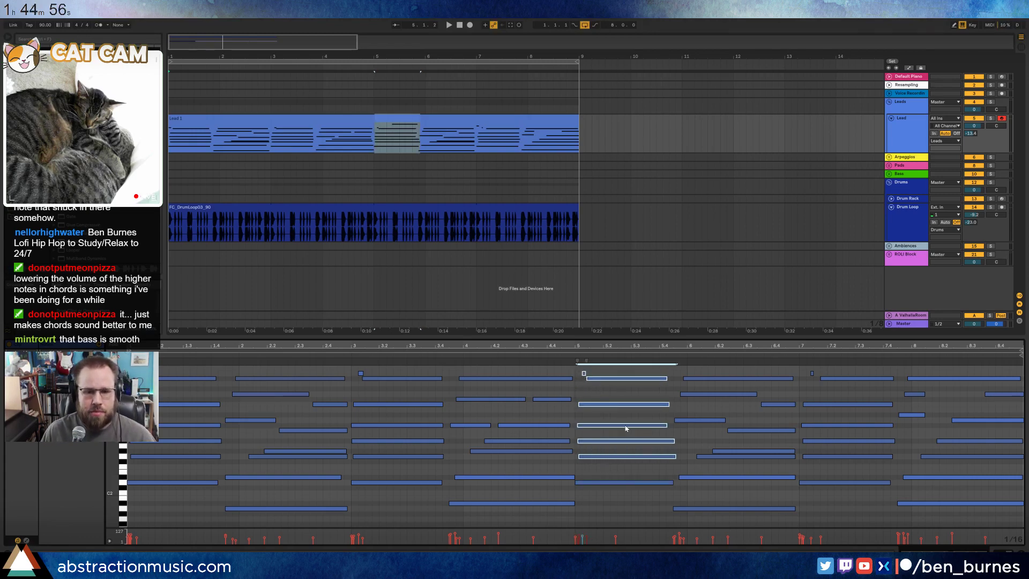
key(Left)
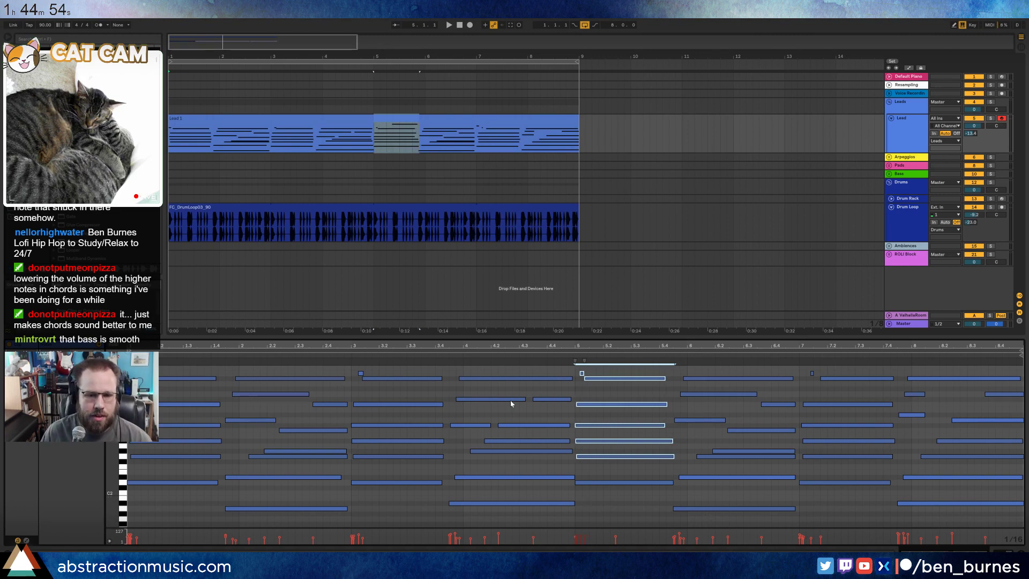
- Shift the bar 7 chord notes above the bass slightly earlier, including the short high notes at its start
drag(805, 375, 839, 465)
scroll(806, 416, up, 3)
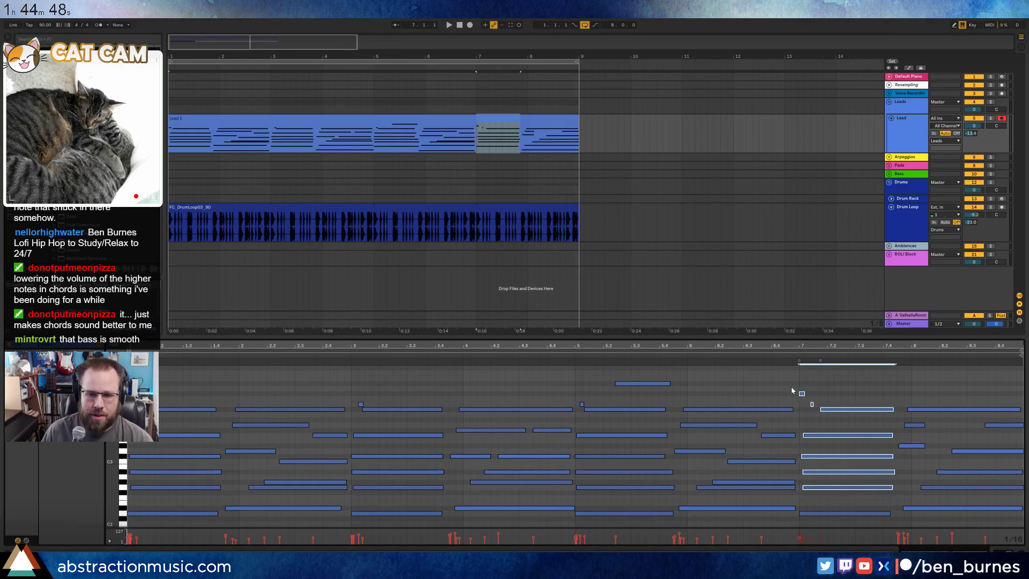
drag(792, 387, 835, 491)
key(Left)
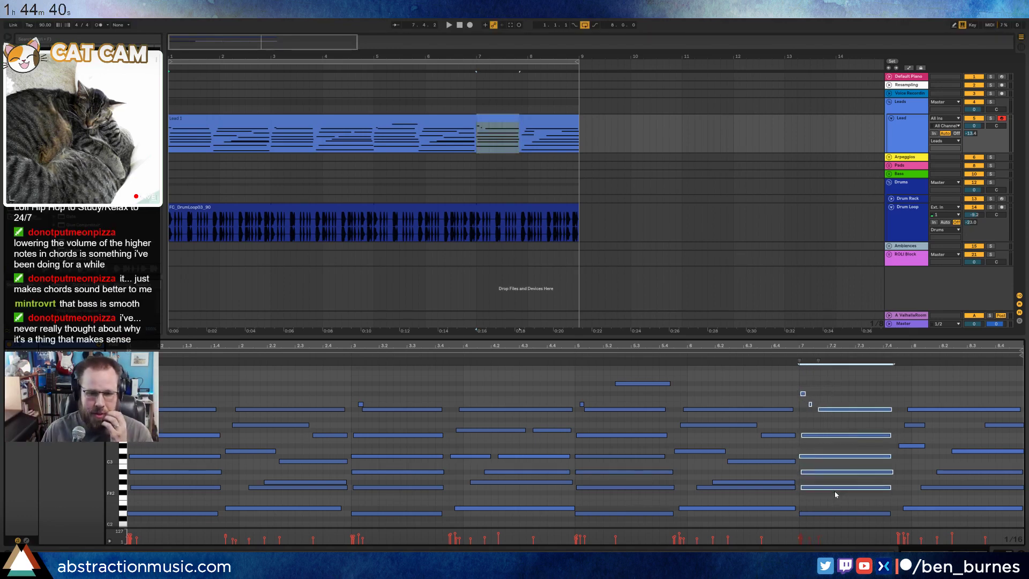
- Check the long high note in bar 5 and play the retimed loop from the start
click(708, 390)
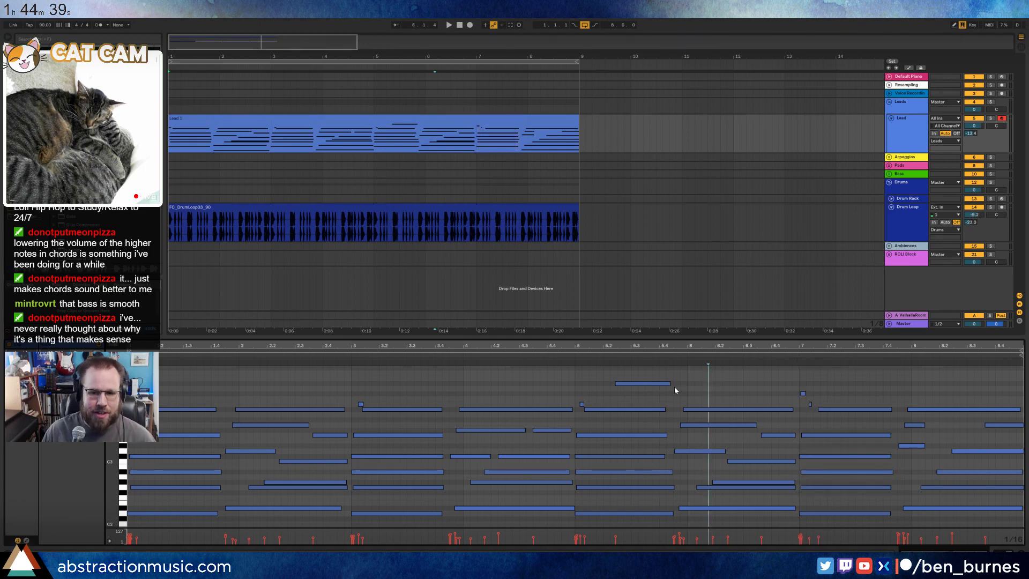
click(643, 384)
click(702, 395)
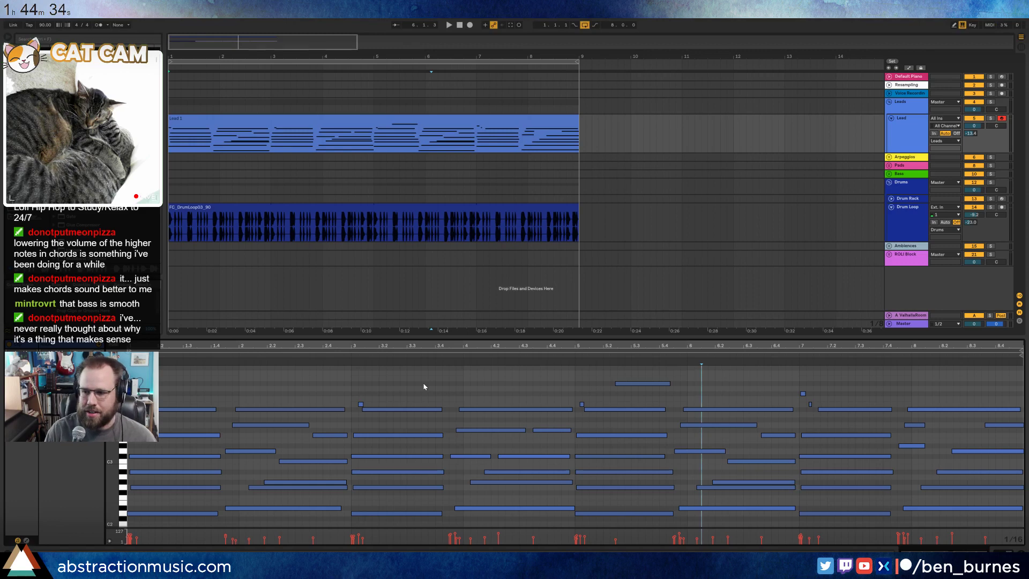
key(space)
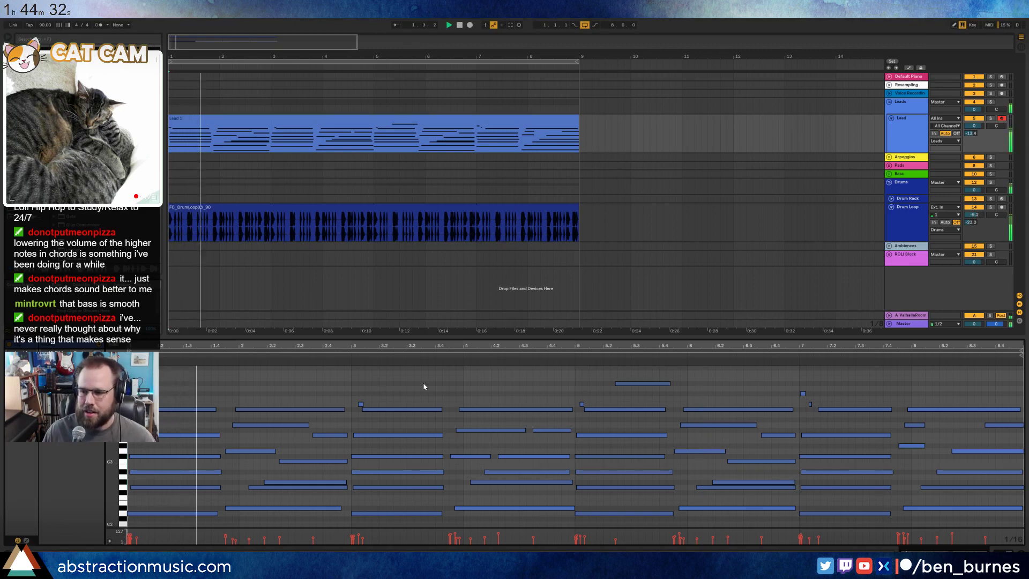
key(space)
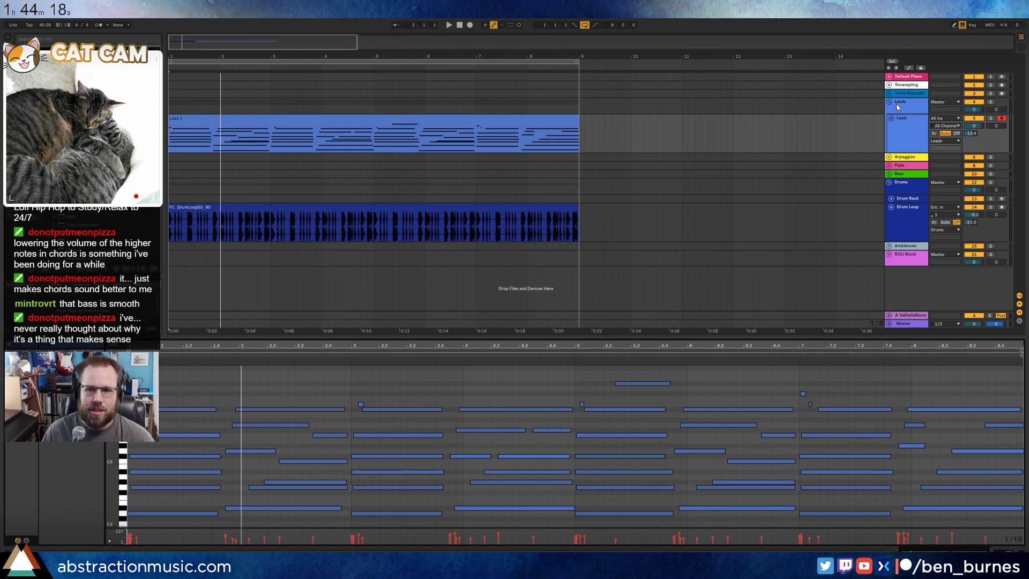
- Add a MIDI track with Analog below Lead in the Leads group, and set its amp envelope to 1.00 sustain and about 227 ms decay
click(907, 139)
key(ctrl+shift+t)
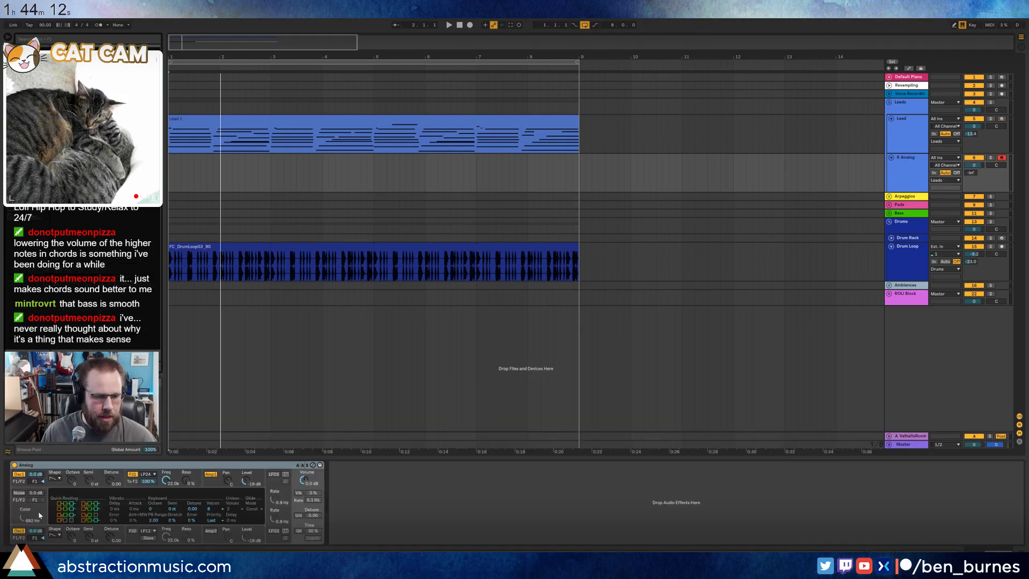
click(216, 482)
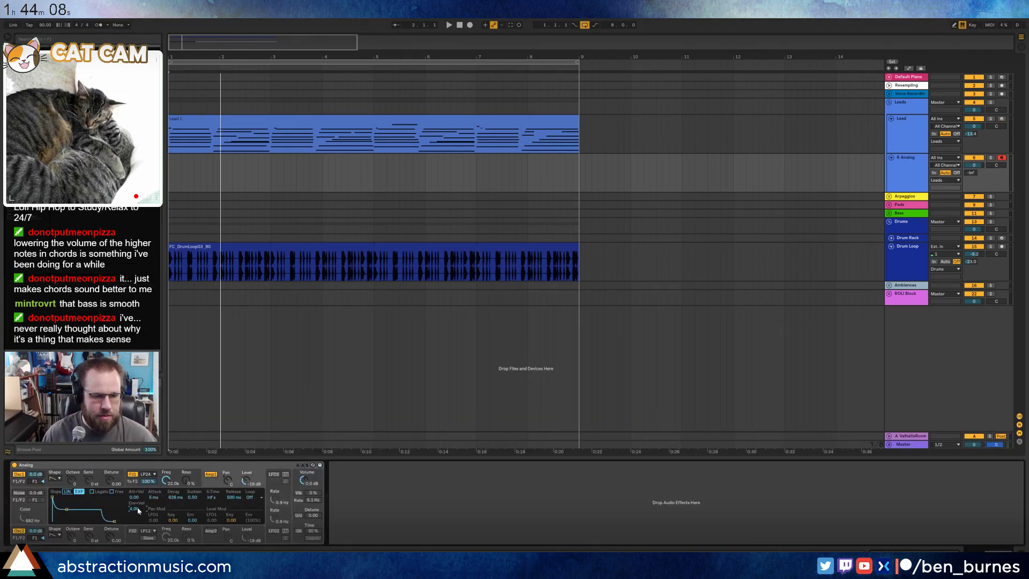
drag(69, 511, 63, 498)
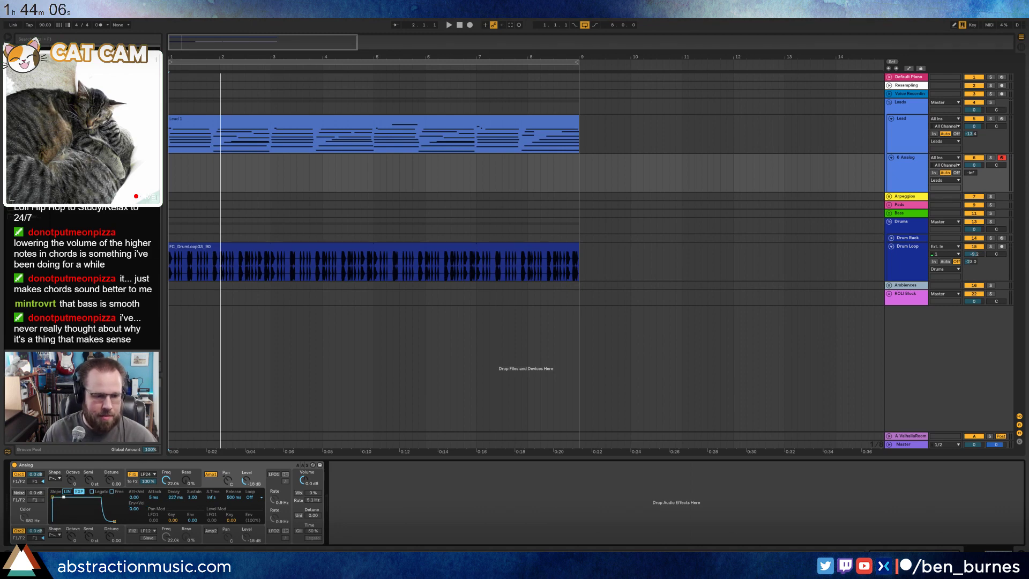
- Set Analog's first oscillator to a sine wave with the second oscillator turned off, and play the loop
click(57, 478)
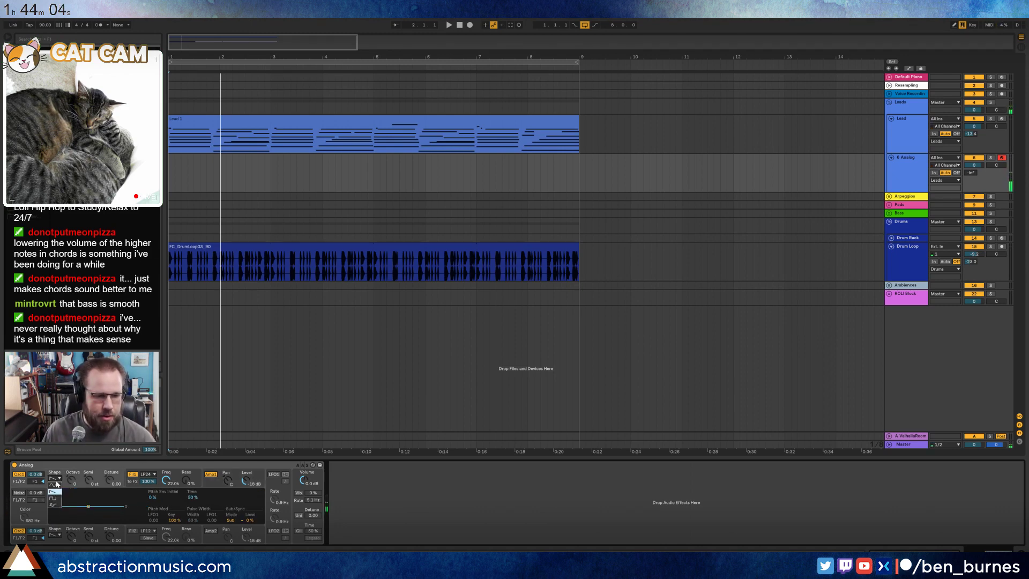
click(55, 486)
click(18, 531)
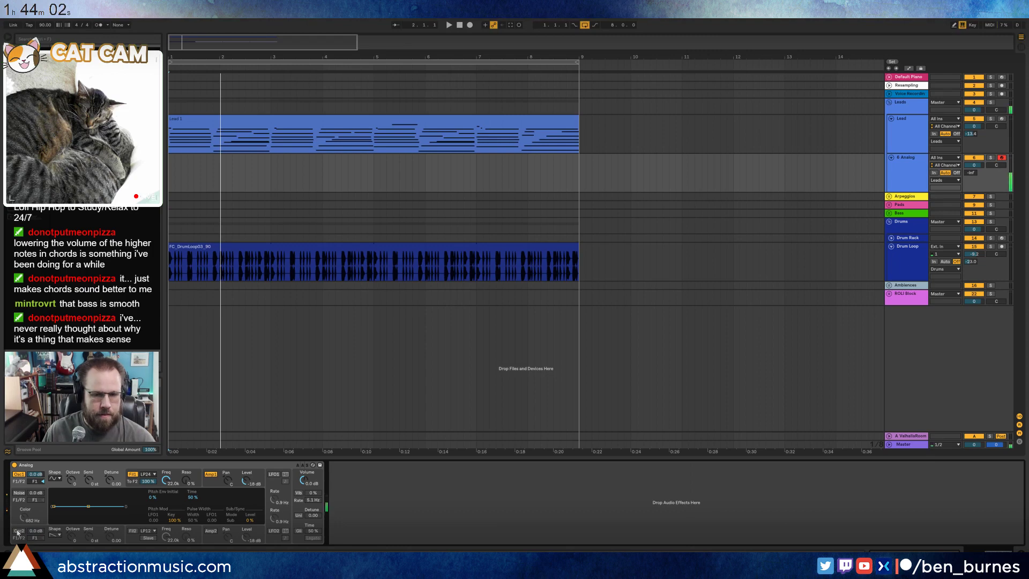
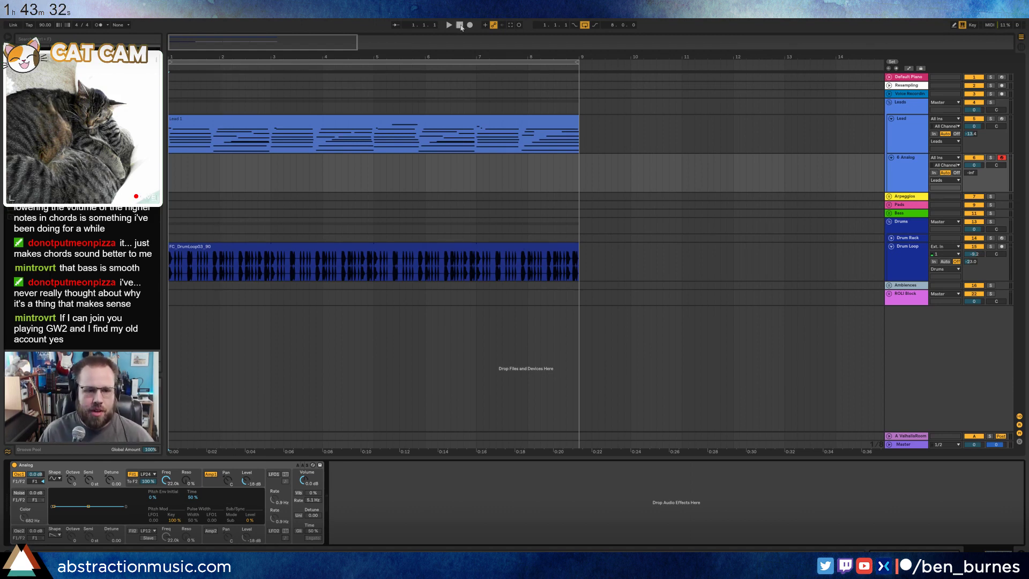
key(space)
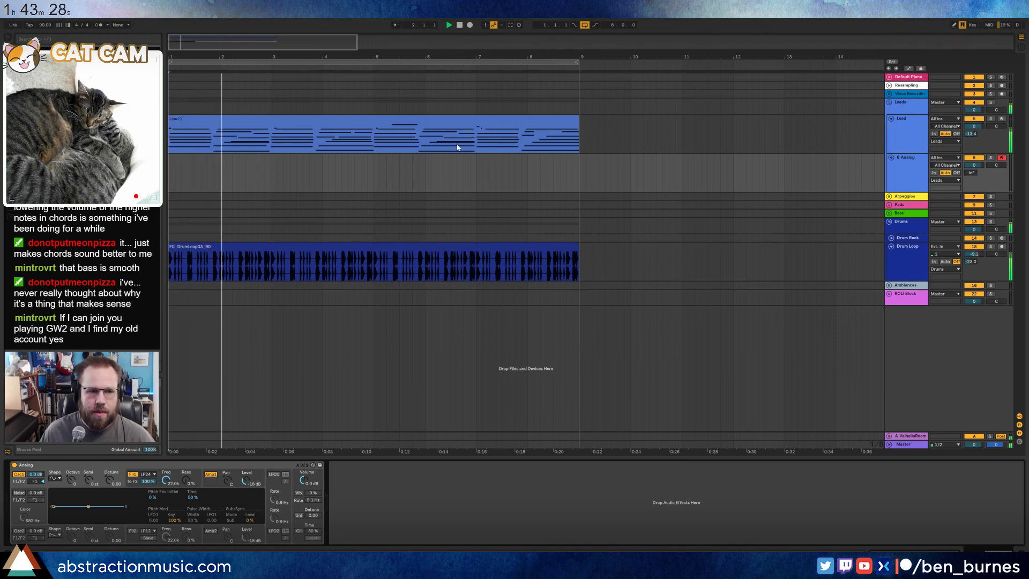
- Open the Lead clip's notes and play the loop from just before bar 2
key(space)
double_click(232, 147)
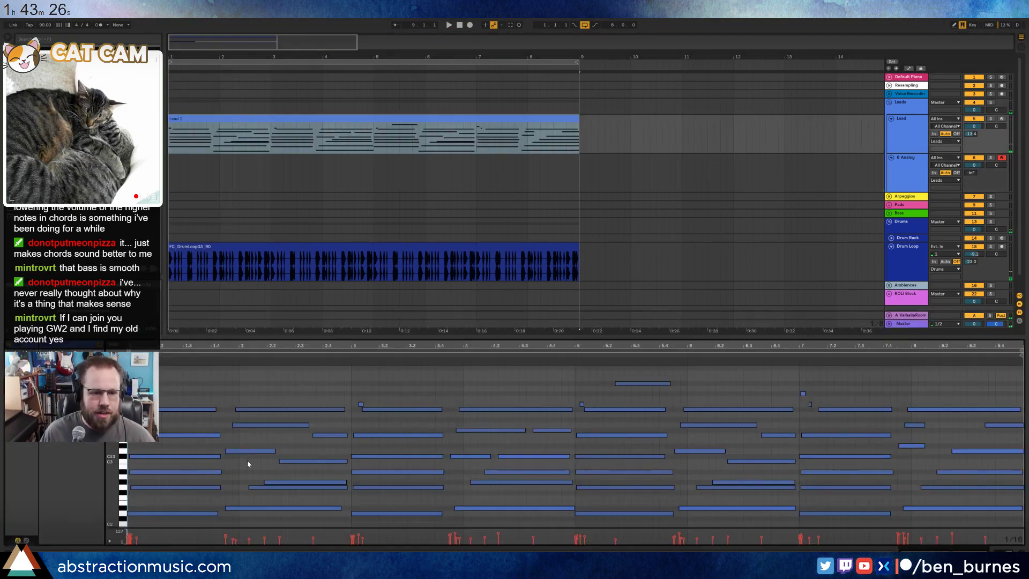
scroll(248, 464, down, 3)
scroll(218, 405, down, 2)
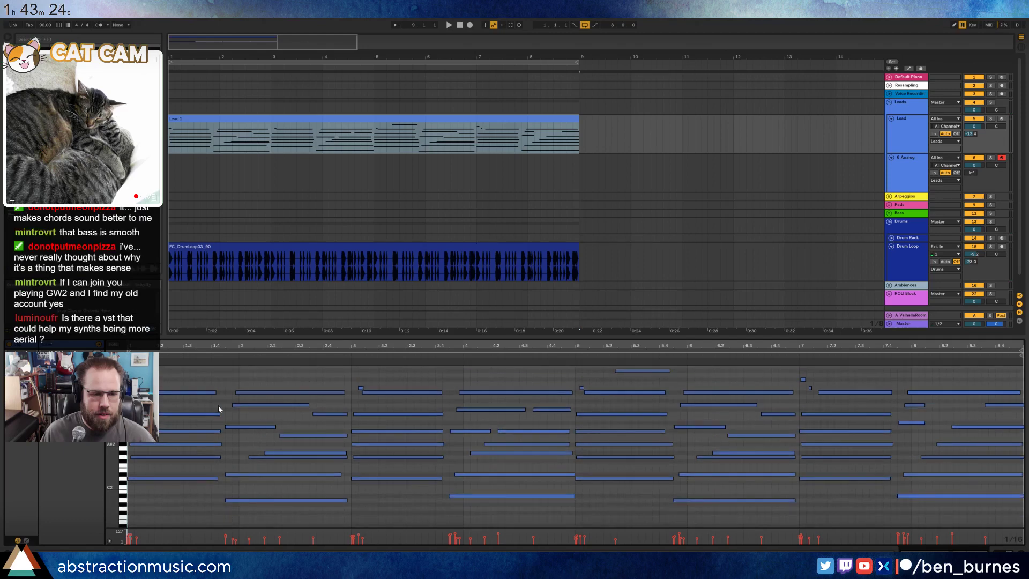
click(206, 357)
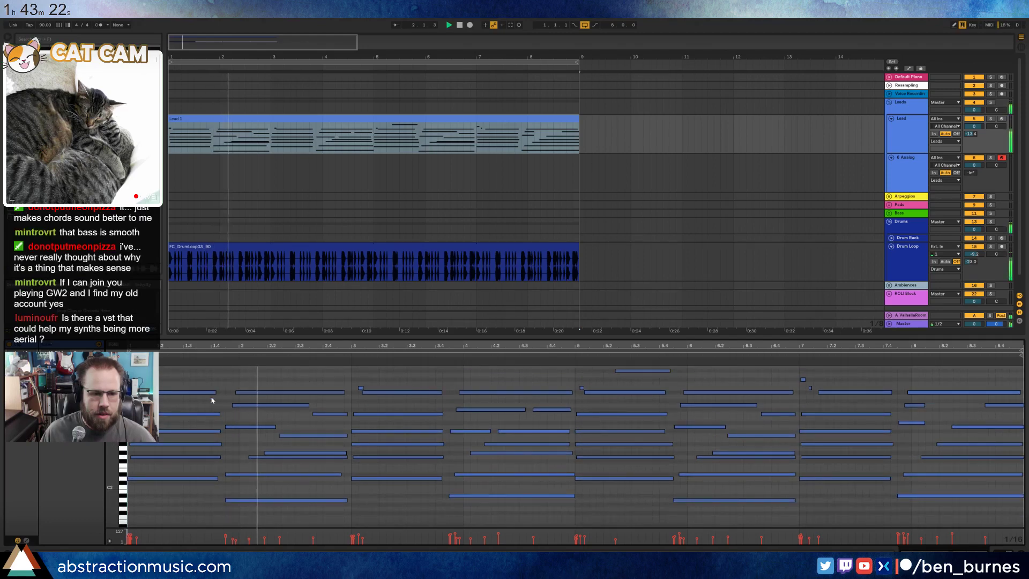
- Try lowering the bar 2 note directly above the bass by one semitone
click(237, 477)
key(space)
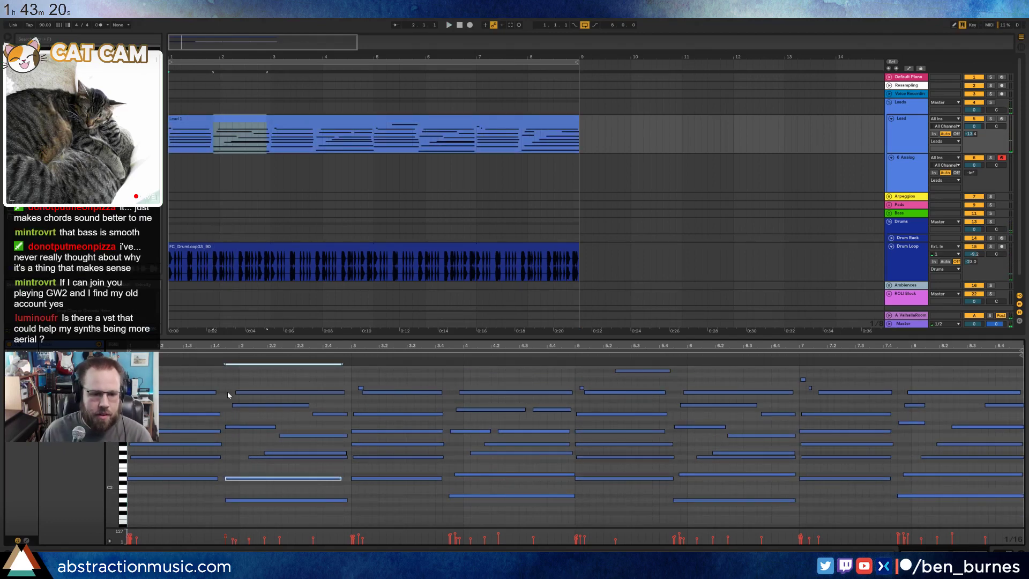
key(Up)
- Adjust the velocity of the A1 bass note in bar 2 and listen to the loop
drag(244, 486, 249, 503)
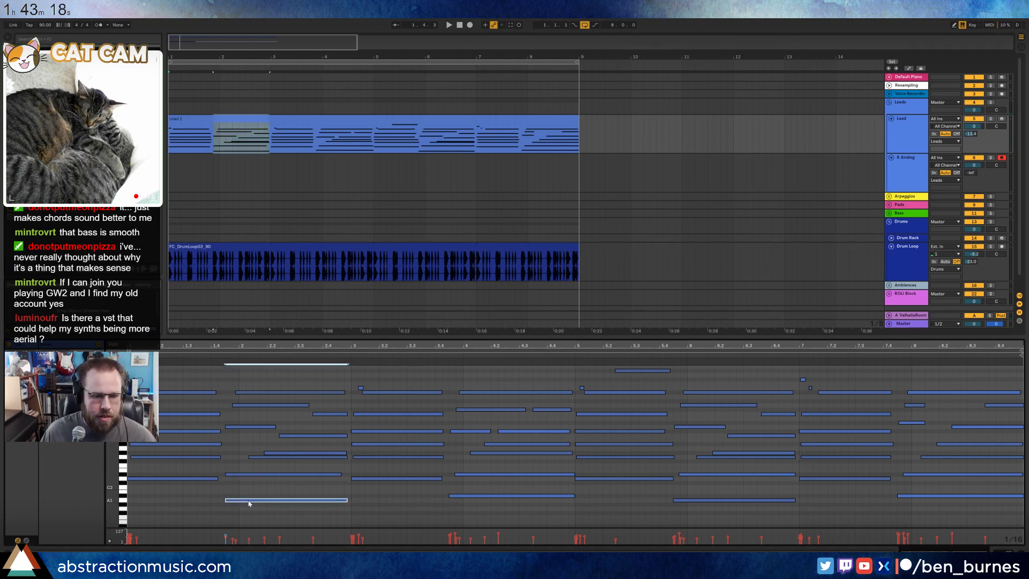
key(space)
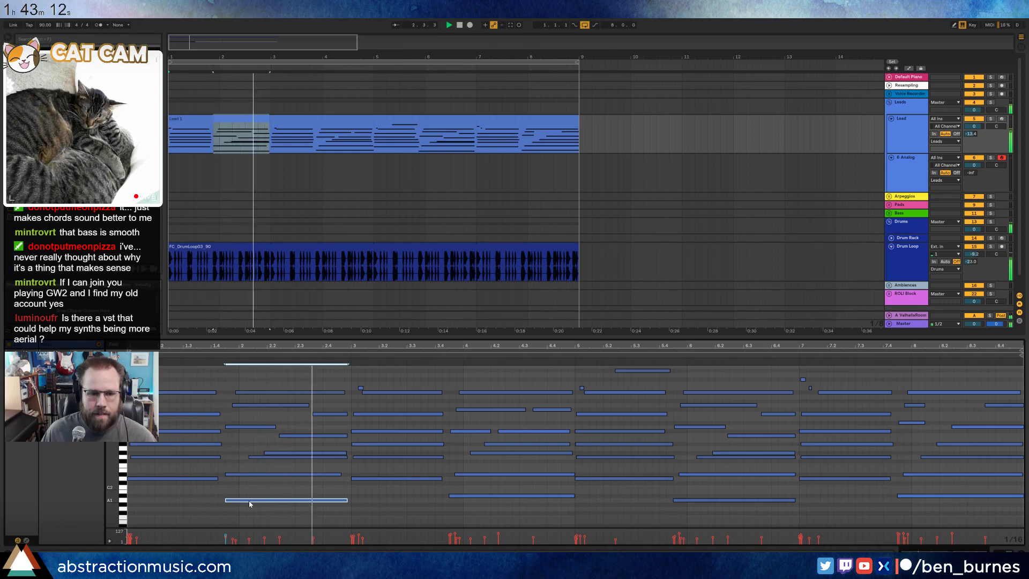
key(space)
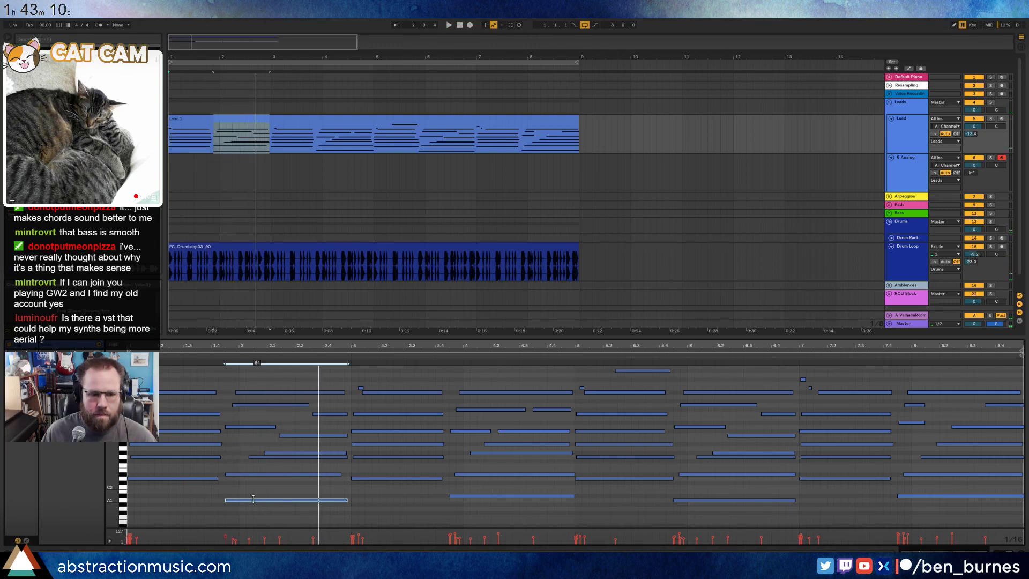
key(space)
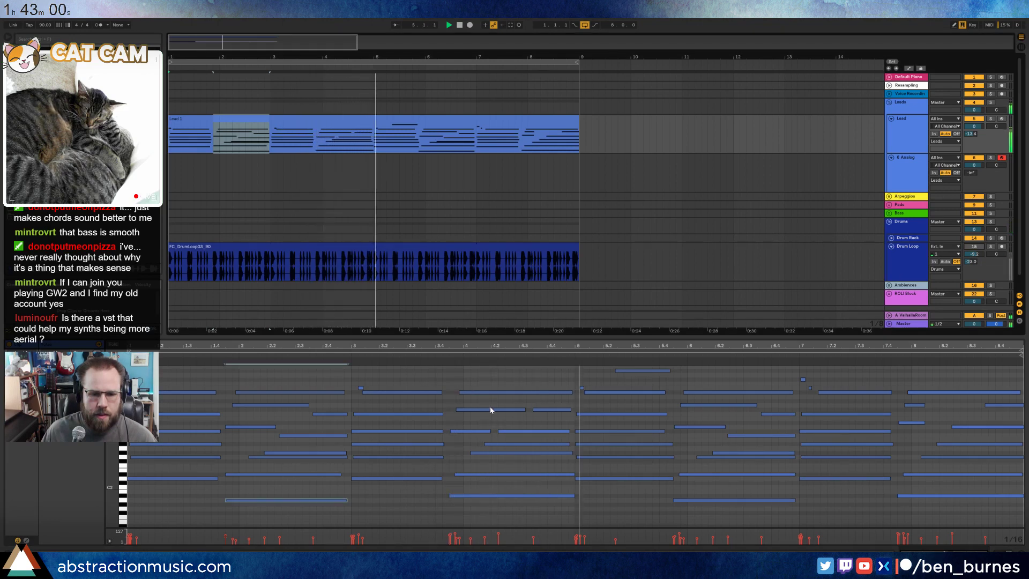
- Lower the bass notes in bars 2 and 6 by one semitone and play from just before bar 2
click(126, 502)
key(space)
key(space)
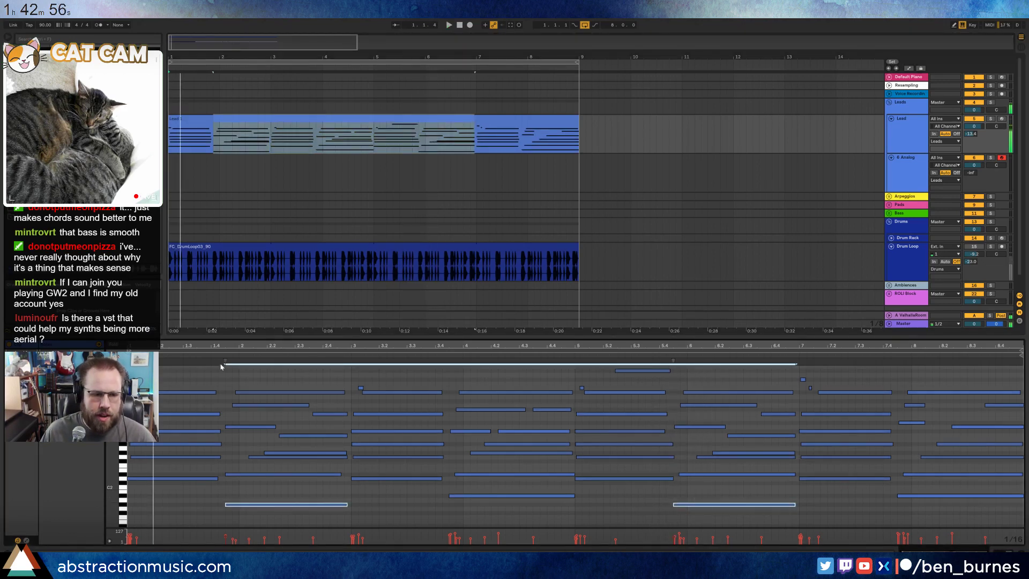
click(209, 358)
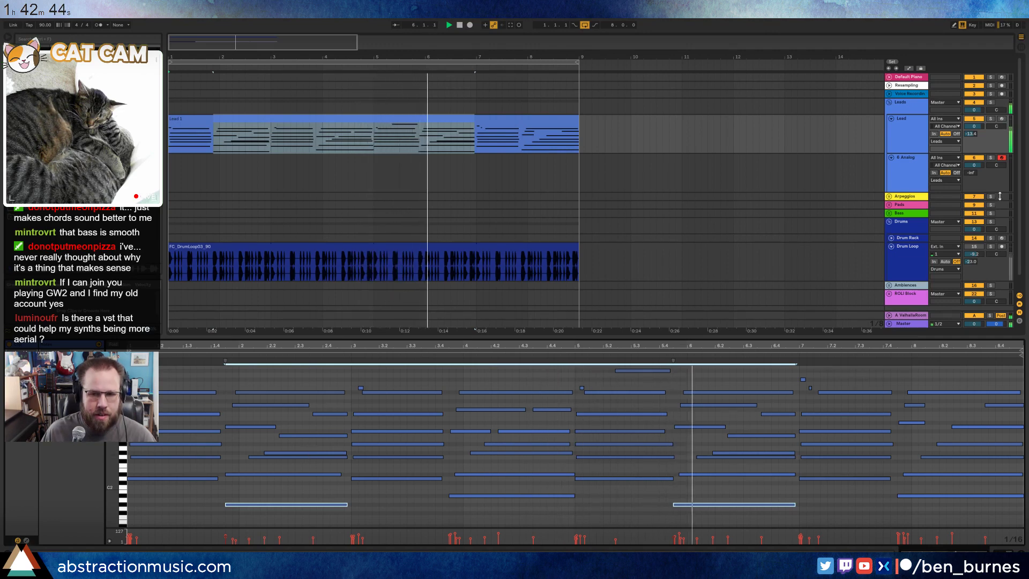
- Delete the Analog track from the Leads group and stop playback
click(909, 168)
key(Delete)
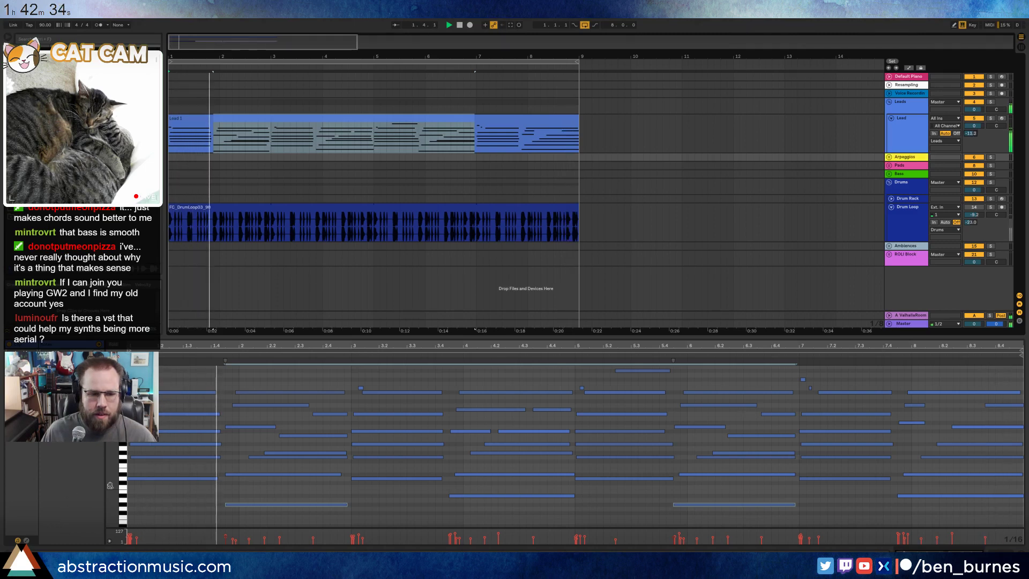
click(214, 506)
key(space)
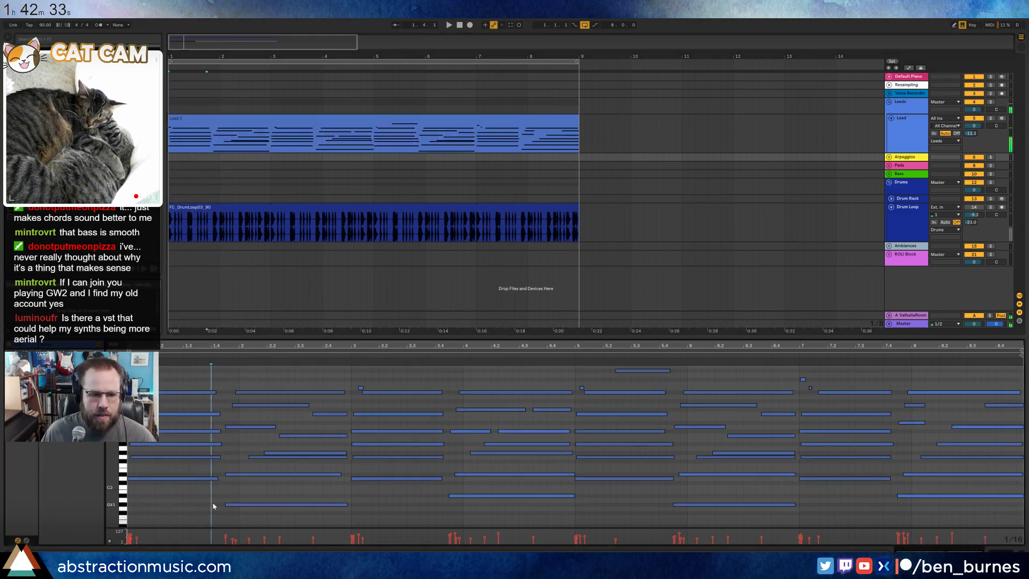
- Lower the bar 2 and bar 6 bass notes by another semitone to G1, trying bar 2's in higher octaves first
click(242, 502)
key(shift+Up)
key(shift+Up)
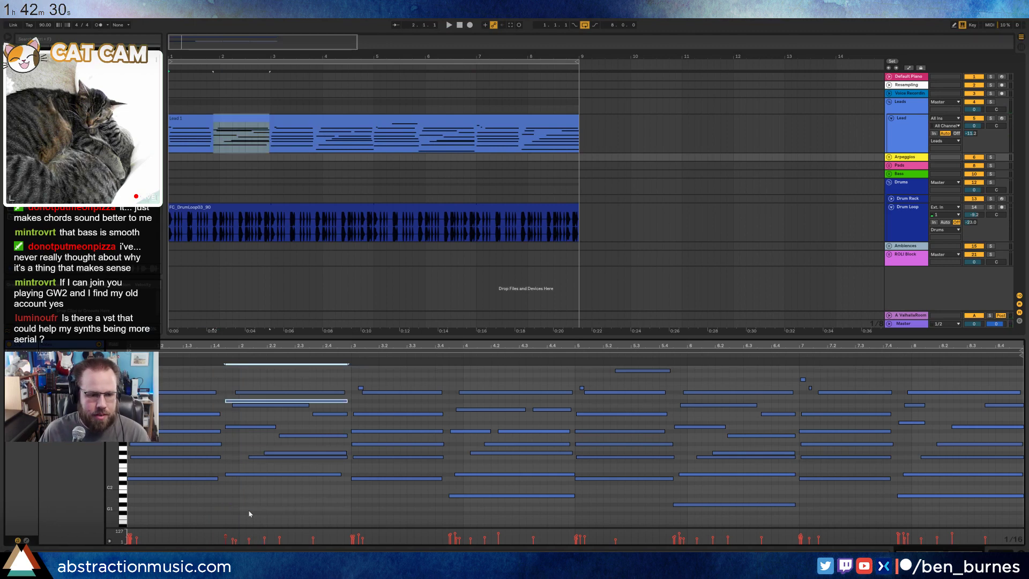
key(shift+Down)
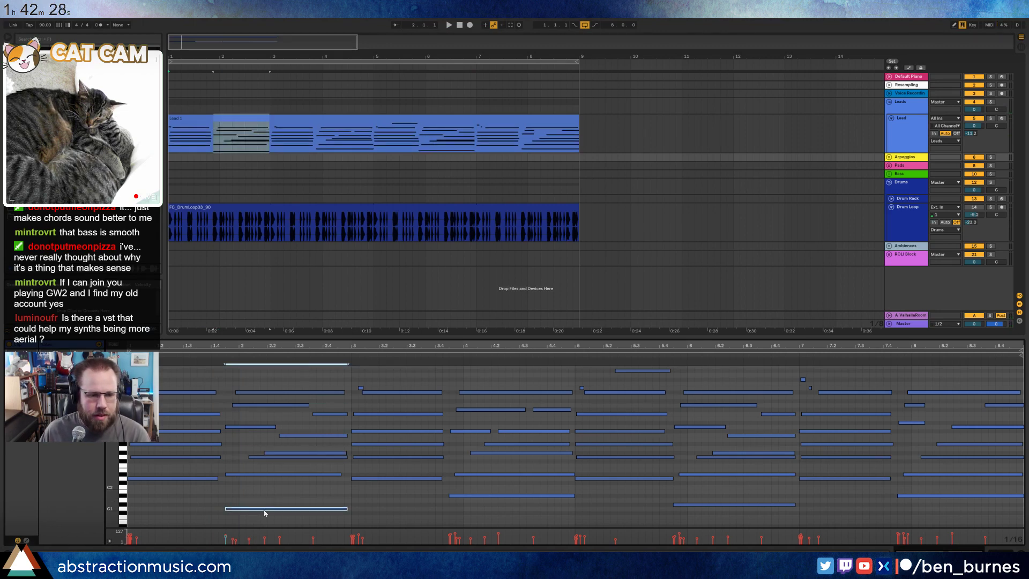
click(732, 506)
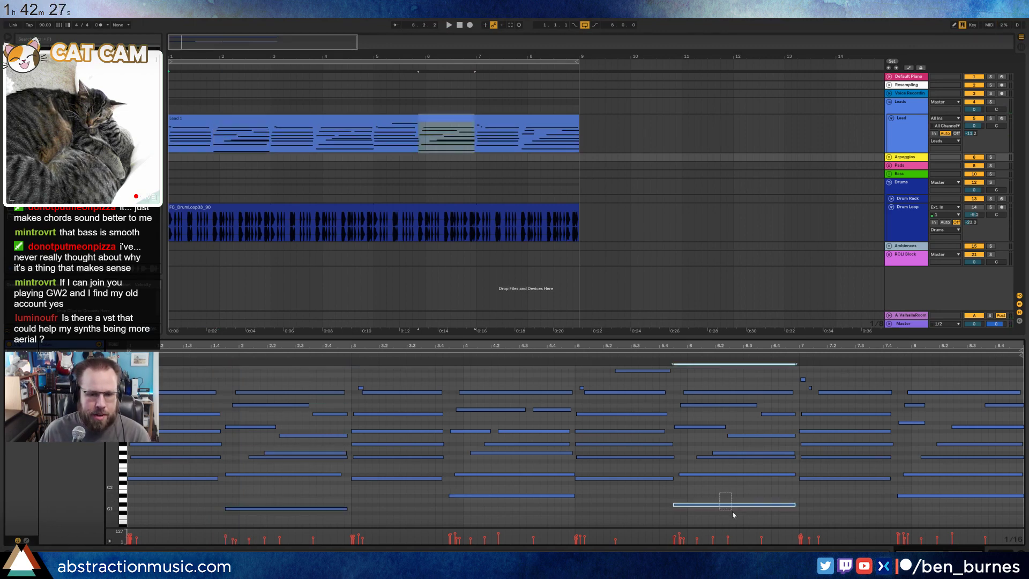
- Try the bar 4 bass note in higher octaves
click(481, 498)
key(shift+Up)
key(shift+Up)
key(shift+Down)
key(shift+Down)
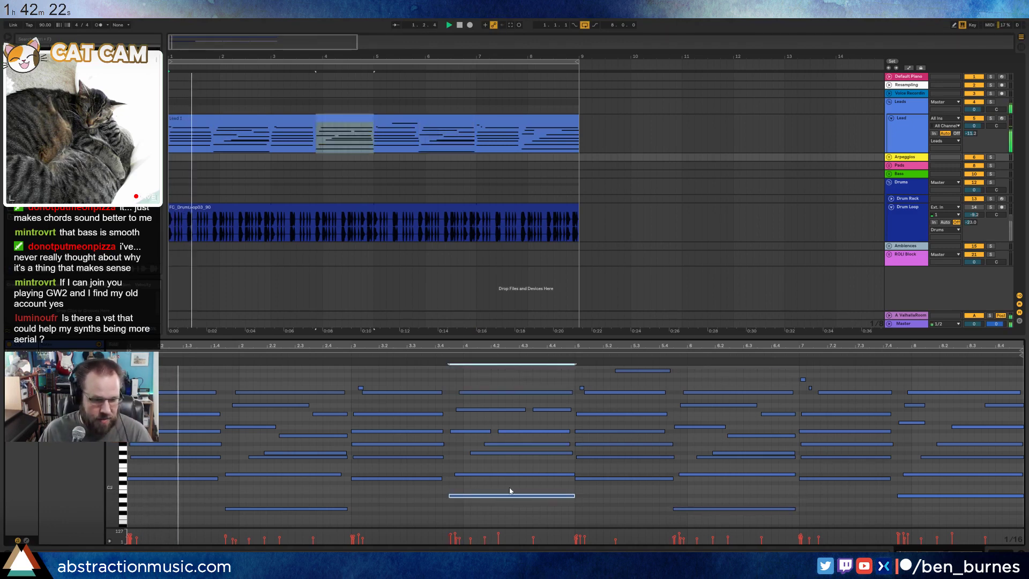
- Adjust the velocities of the bar 2 and bar 6 bass notes during playback and restart the loop from the beginning
click(278, 508)
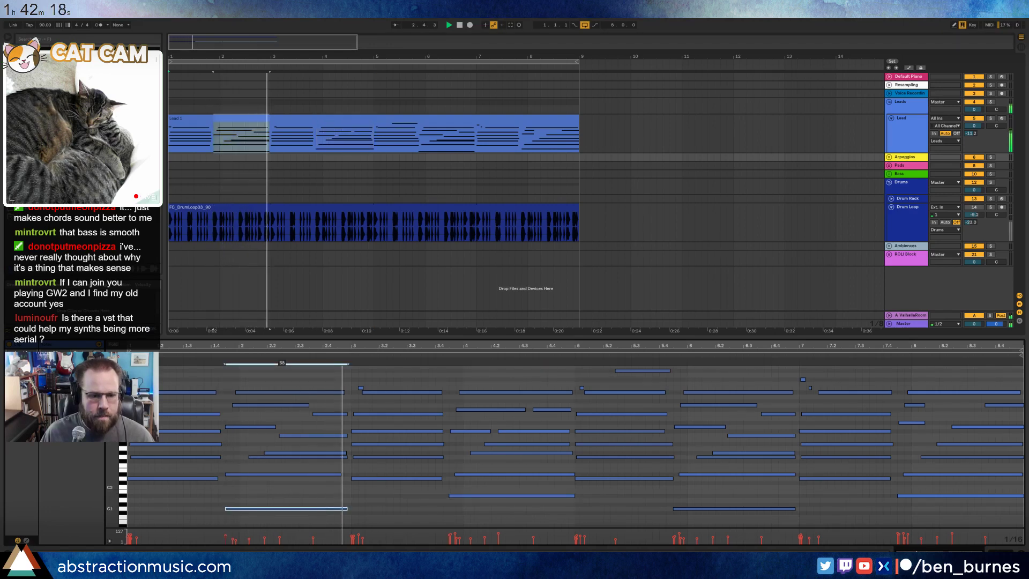
click(727, 508)
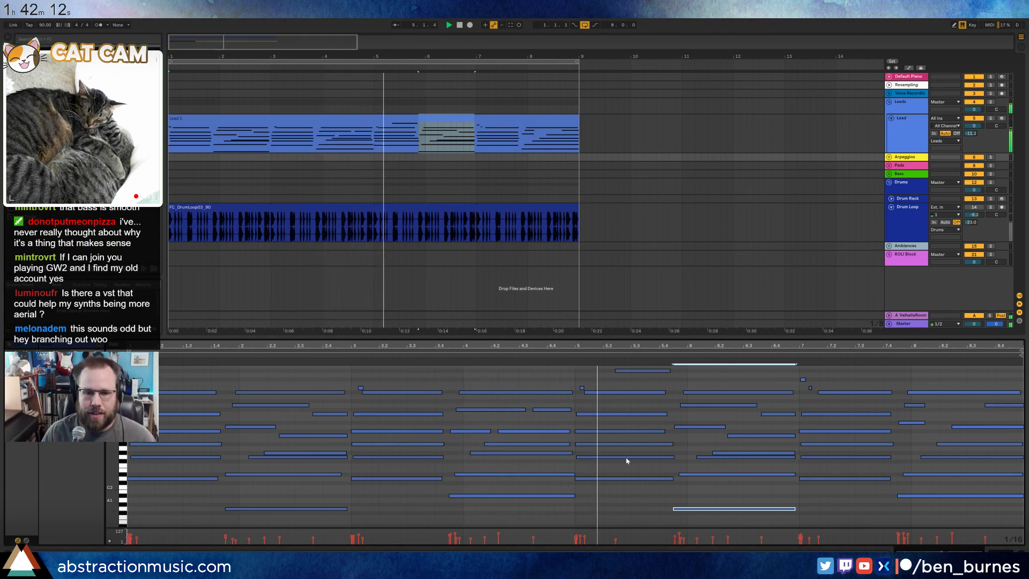
click(976, 208)
key(shift+Tab)
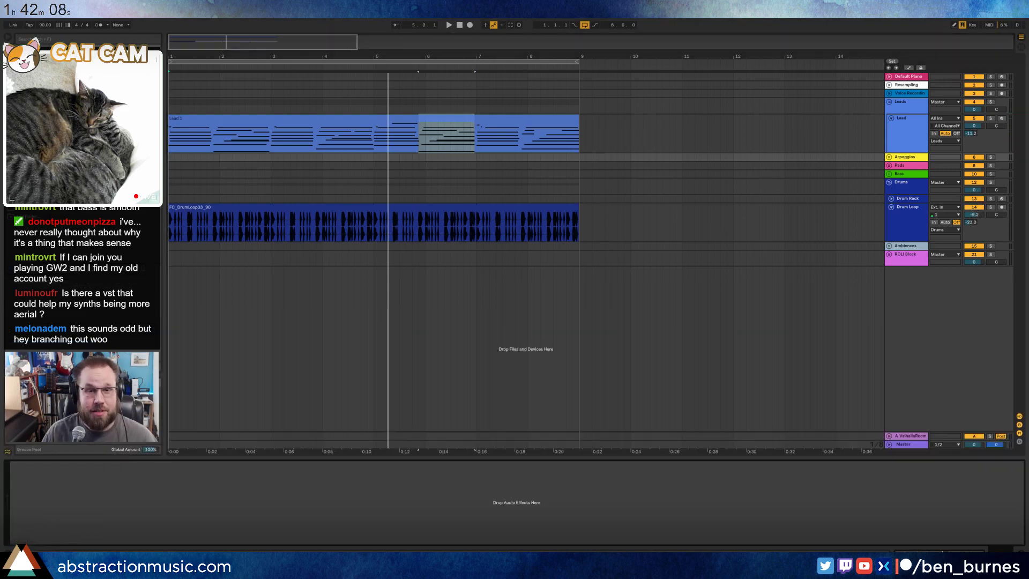
click(459, 25)
key(space)
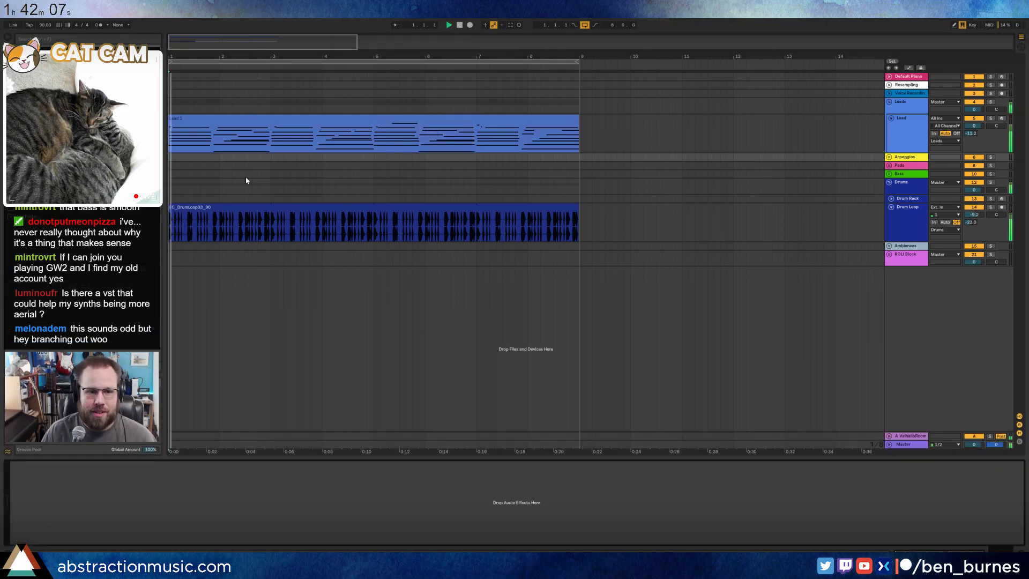
- Expand the Arpeggios group and its Arp track, and load Analog as the Arp instrument
click(307, 206)
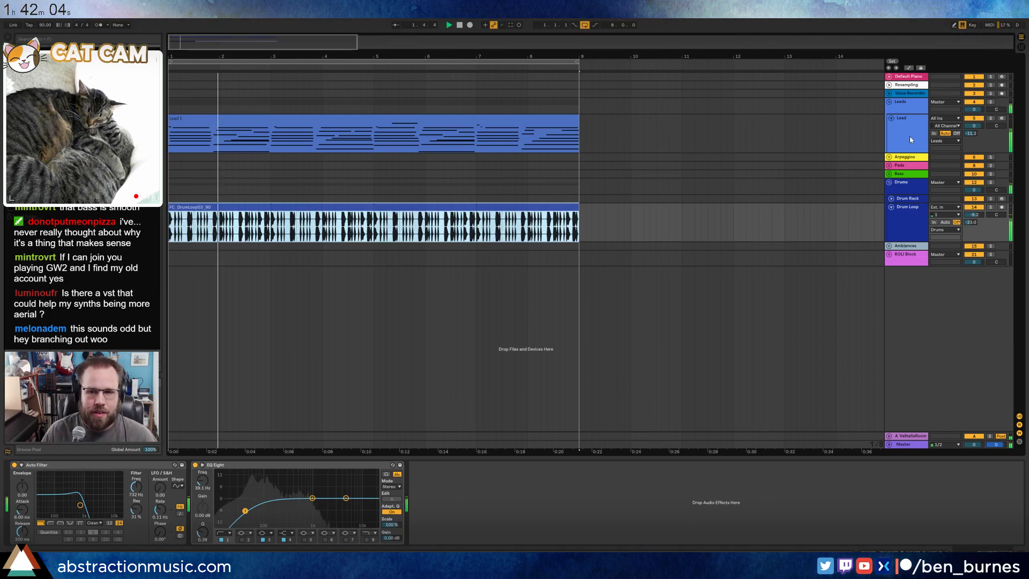
click(895, 157)
click(889, 158)
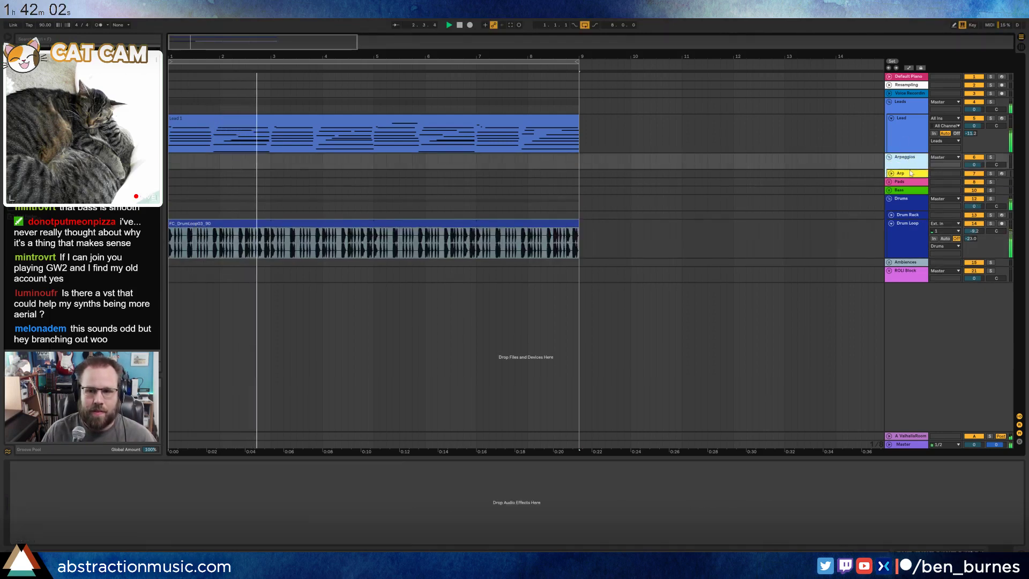
click(911, 173)
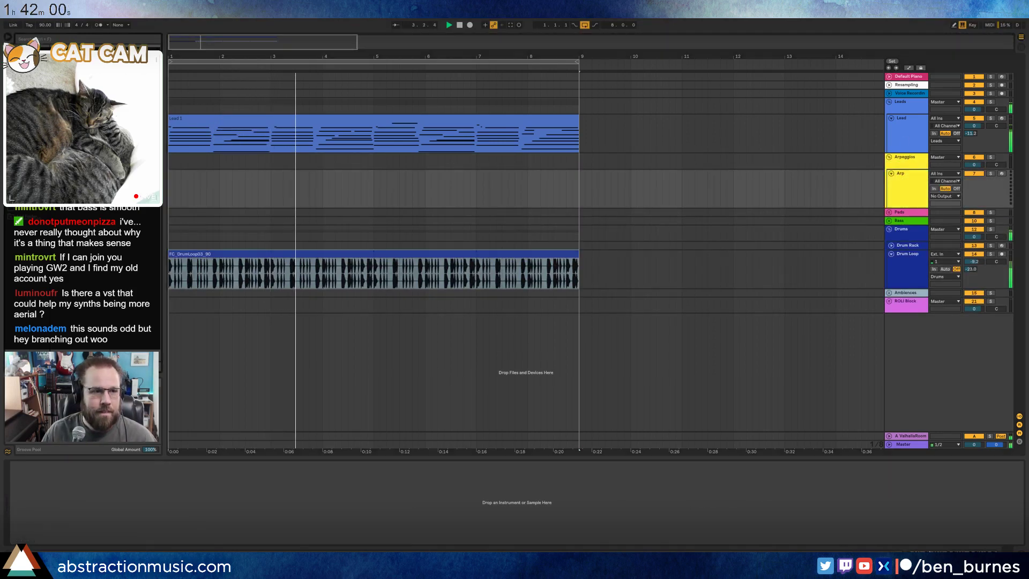
drag(70, 57, 271, 199)
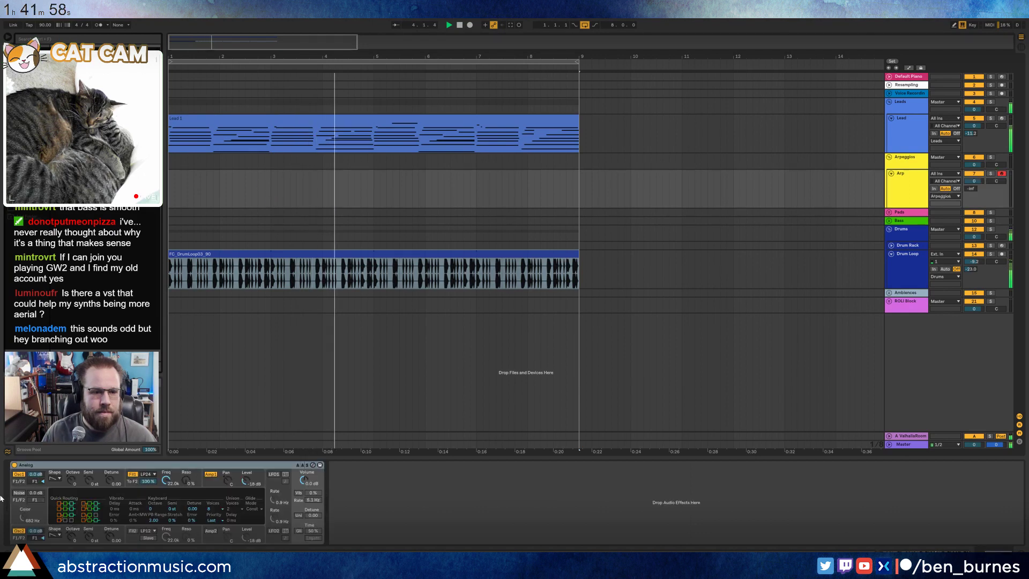
- Set the first oscillator of Arp's Analog to a rectangular wave and check its filter envelope settings
click(54, 479)
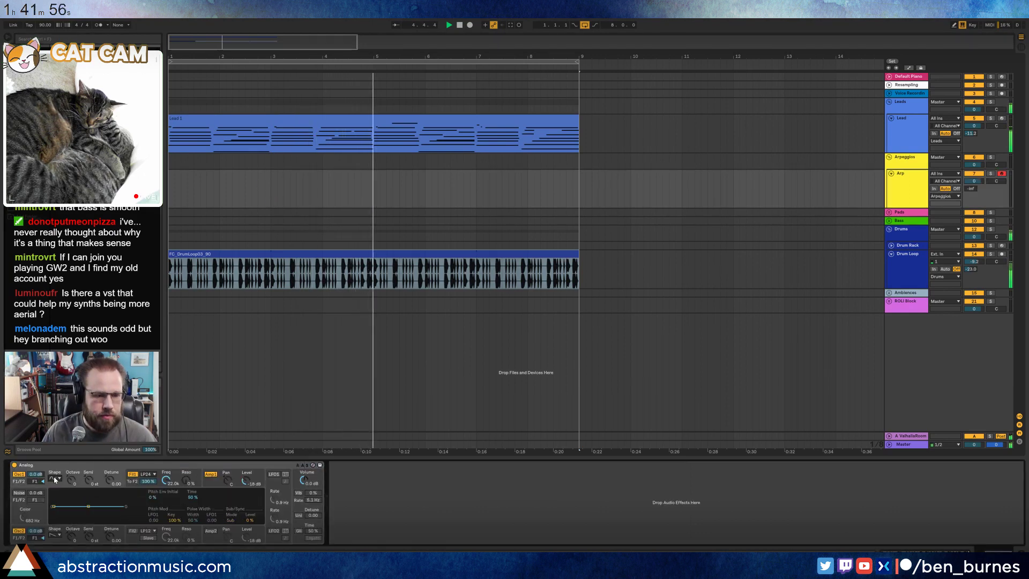
click(55, 499)
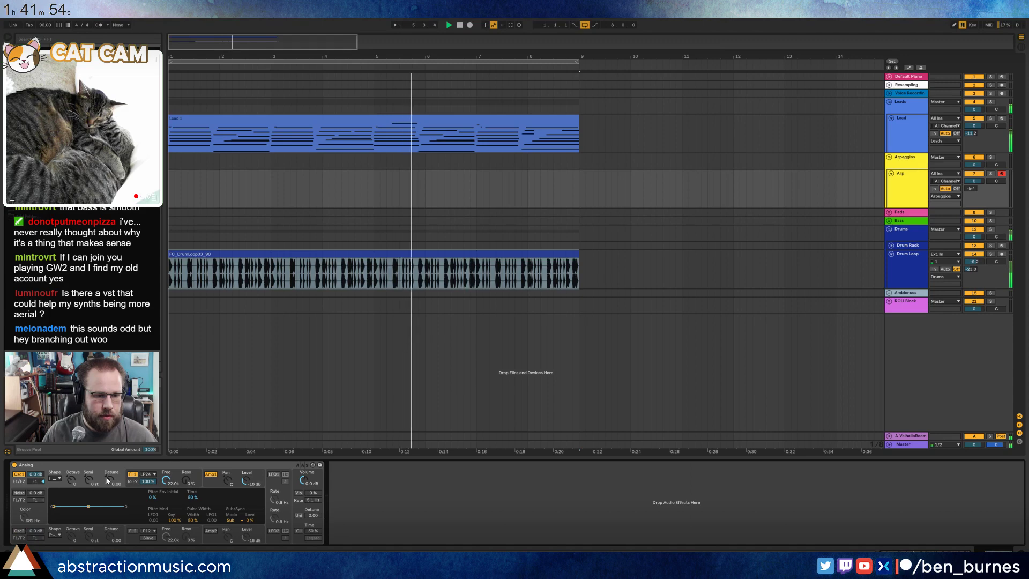
click(132, 484)
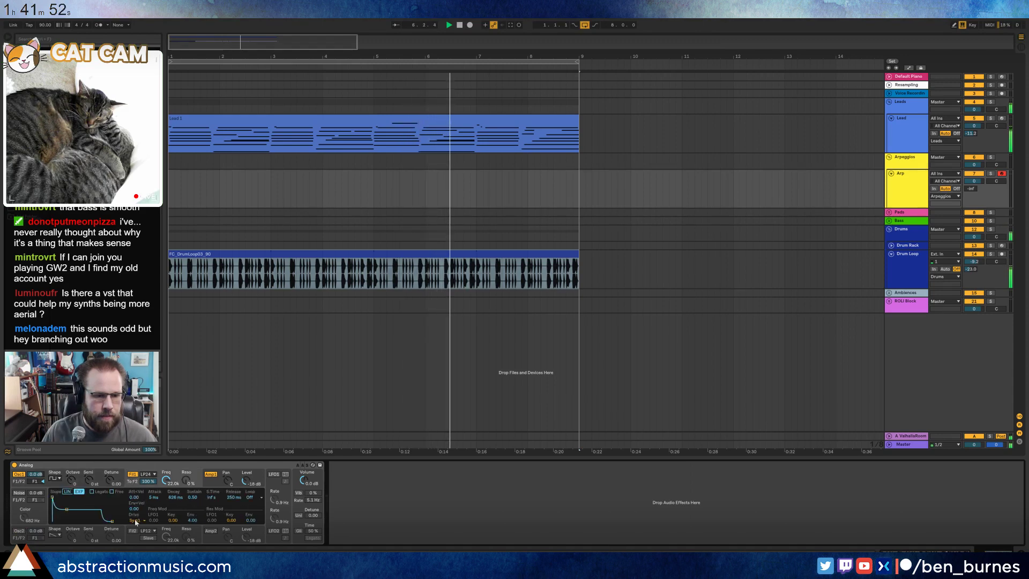
click(59, 482)
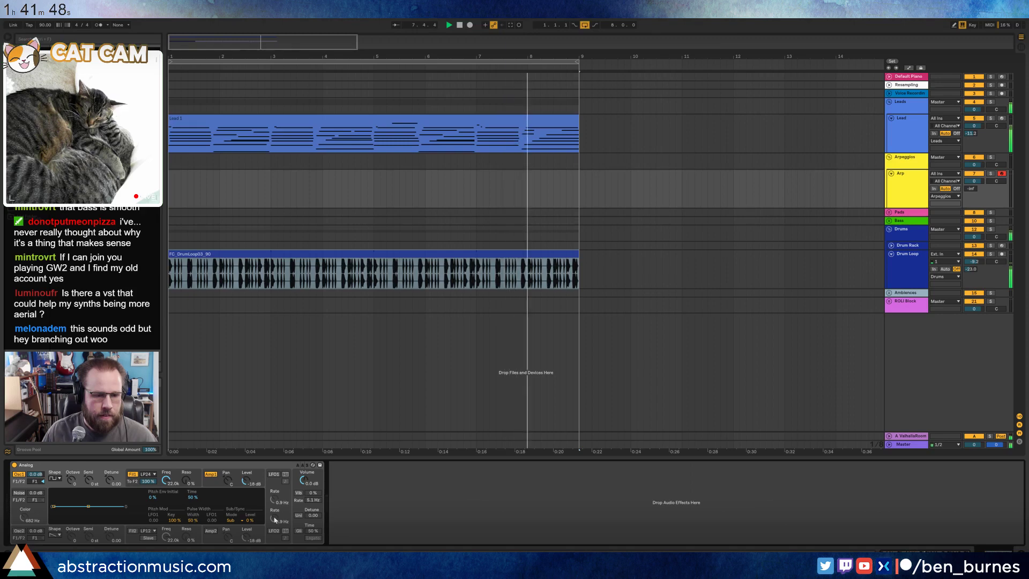
- Reopen the Lead clip and adjust the velocities of the bar 8 chord notes, including the bass, while the loop plays
double_click(548, 116)
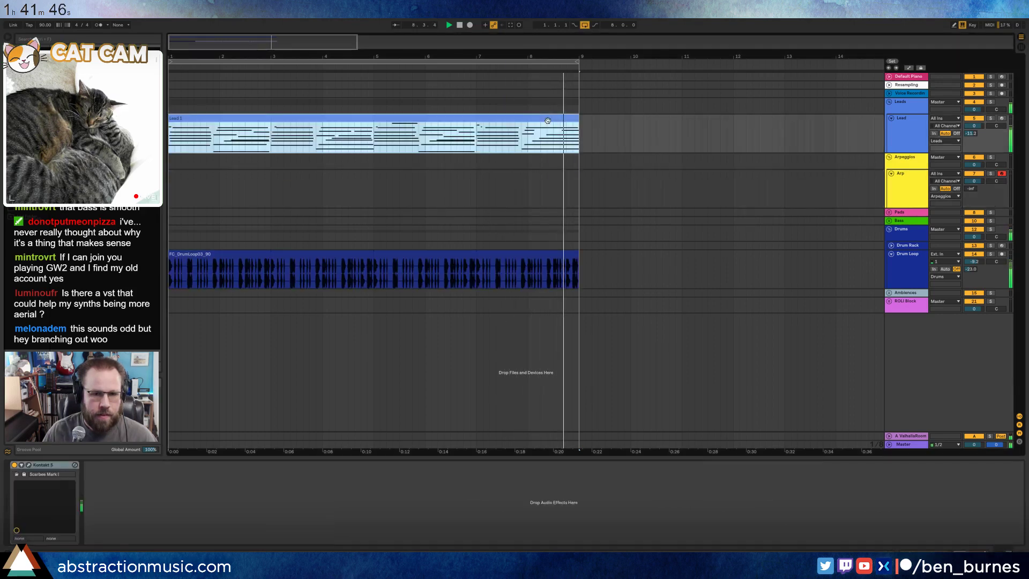
click(912, 493)
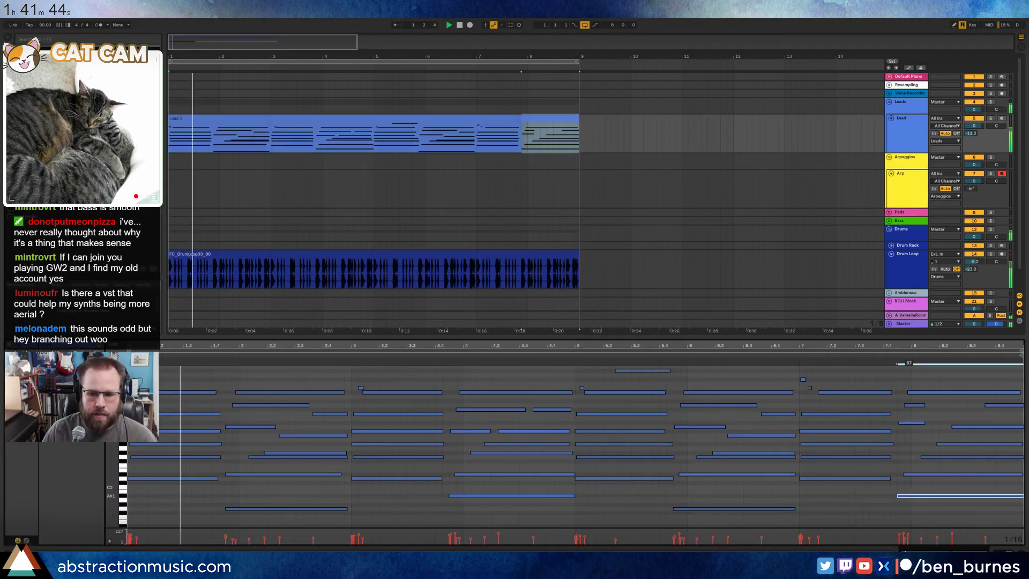
click(911, 423)
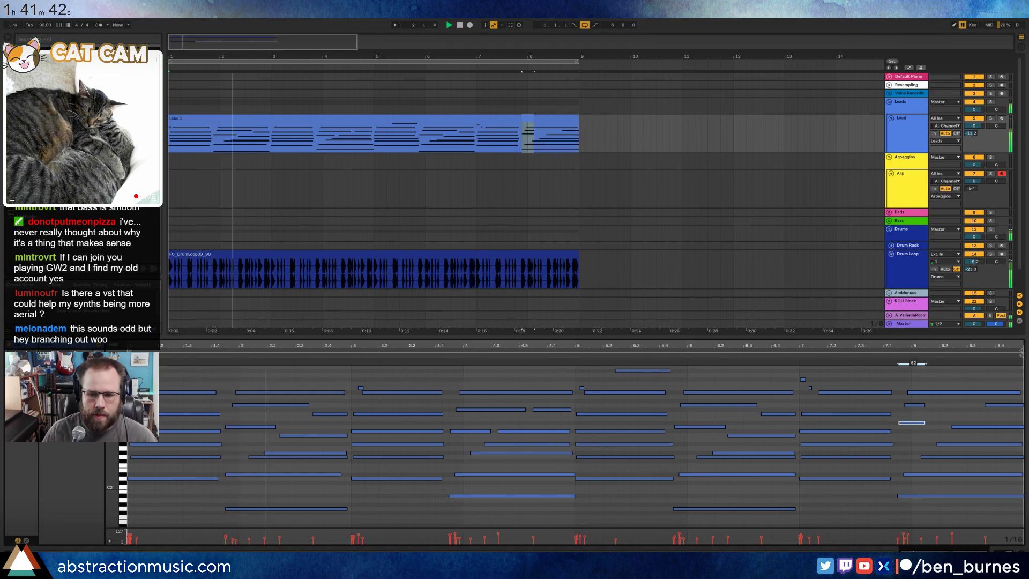
click(920, 474)
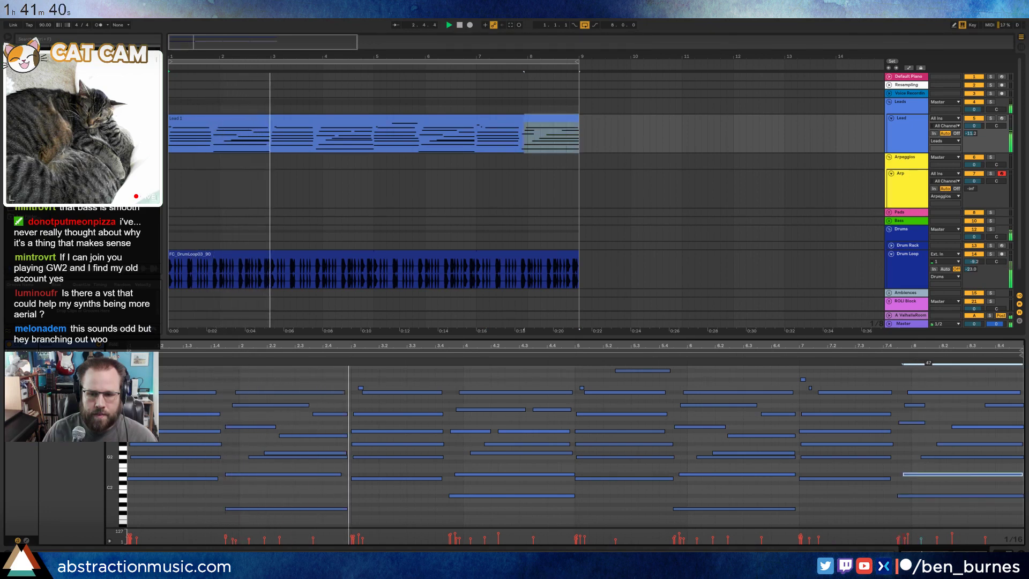
click(923, 457)
click(945, 419)
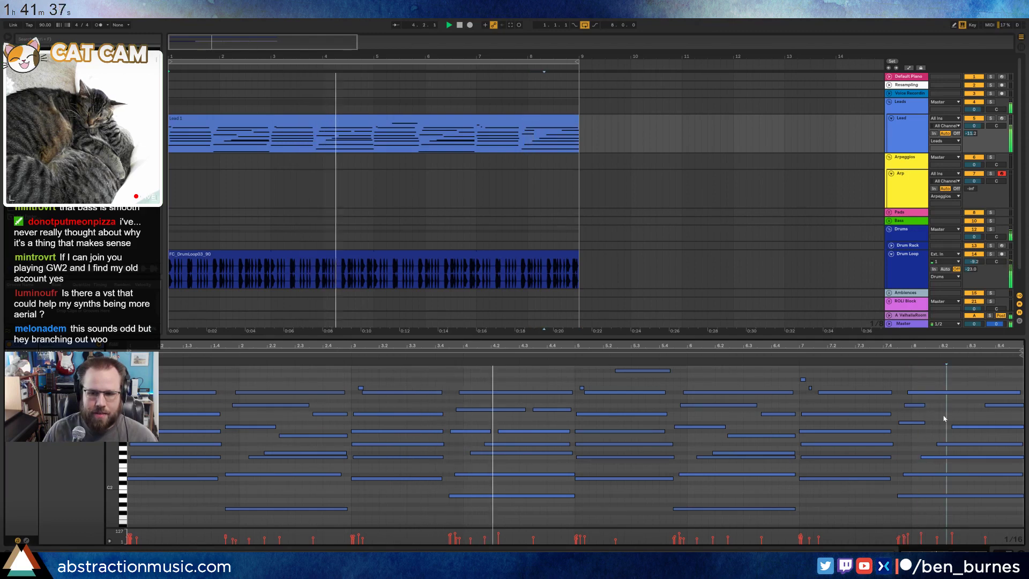
click(927, 392)
click(942, 411)
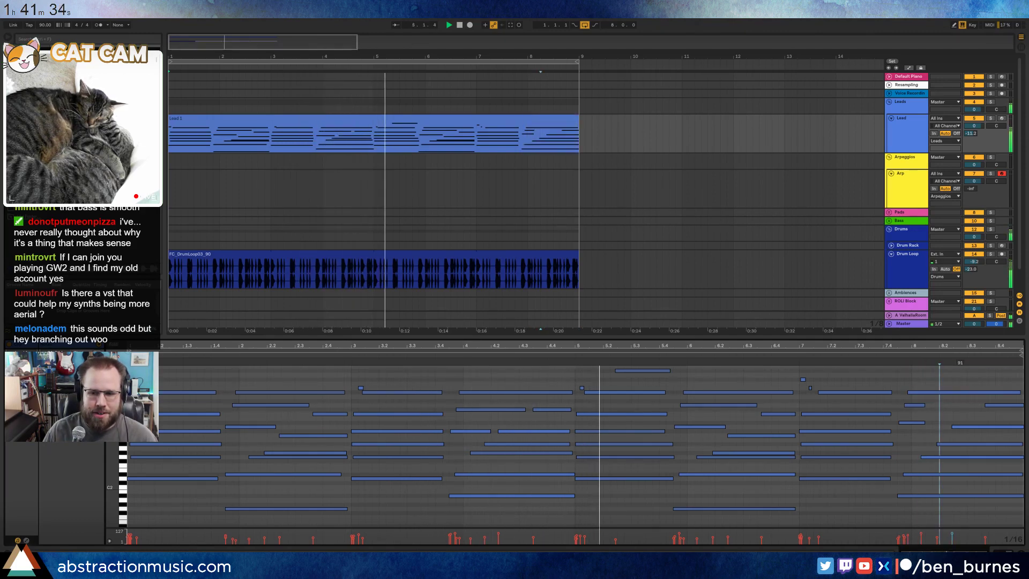
click(952, 444)
click(952, 445)
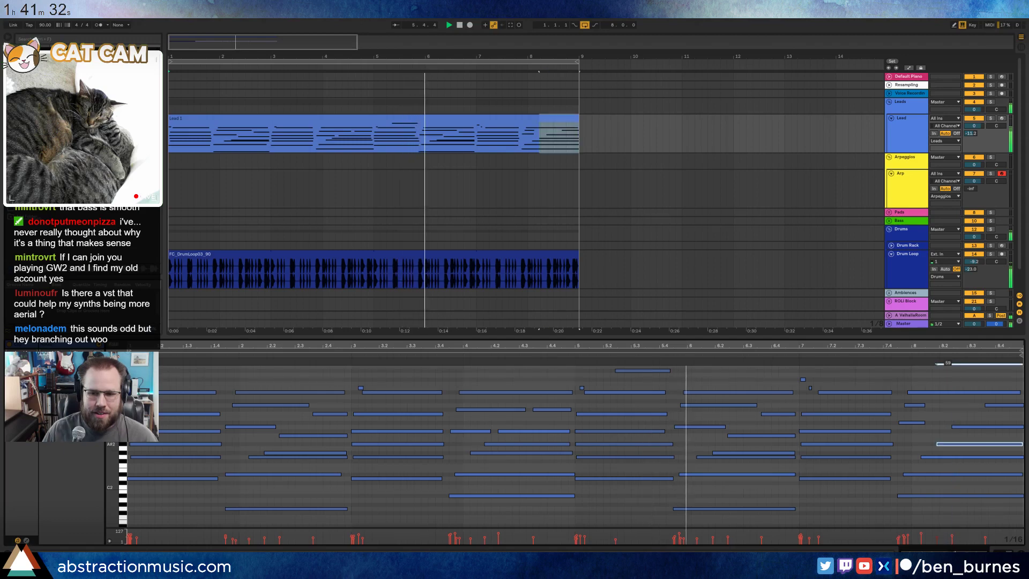
- Fine-tune the velocities of the upper bar 8 chord notes in the Lead clip while the loop plays
click(933, 431)
click(992, 406)
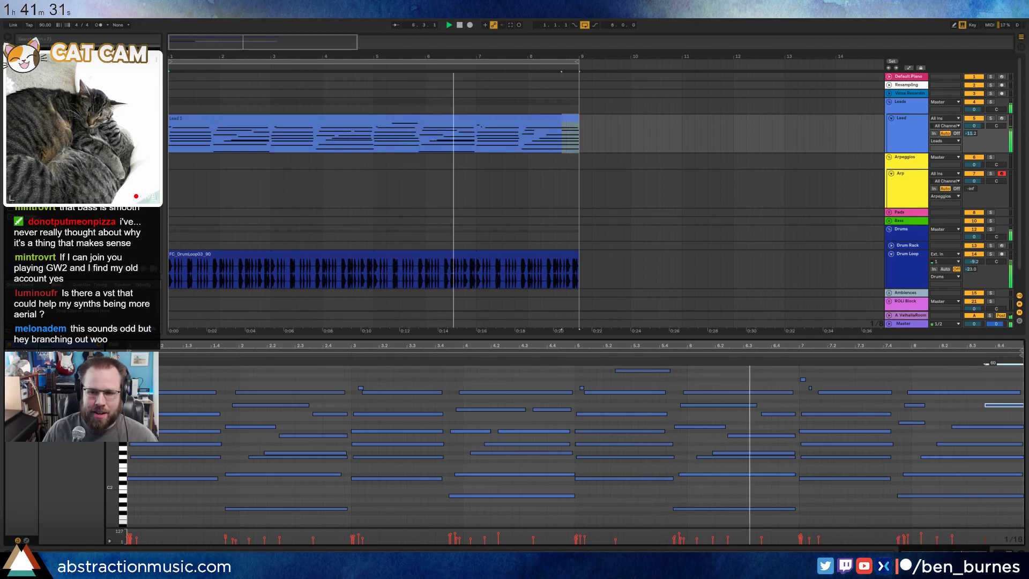
click(967, 416)
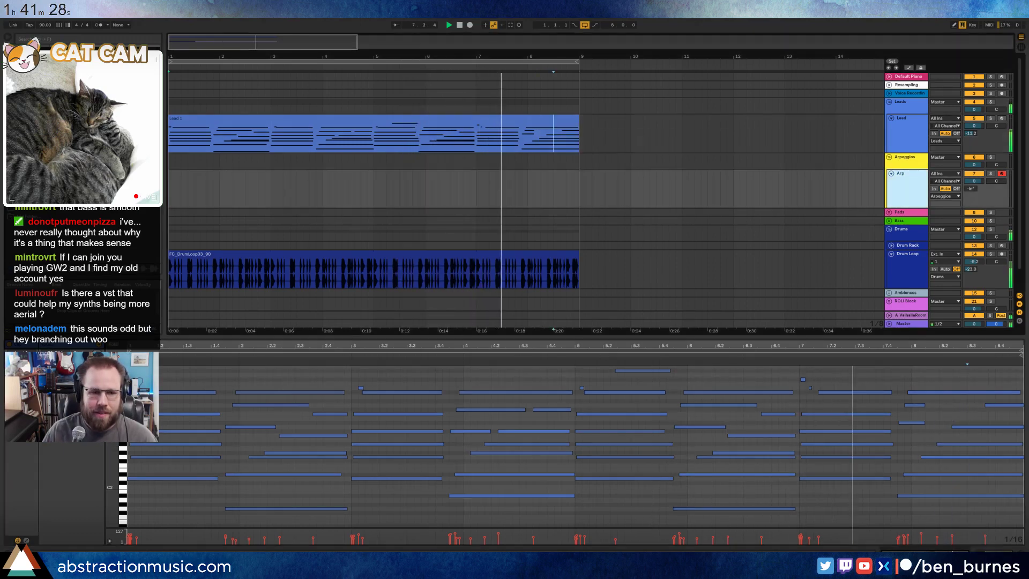
key(shift+Tab)
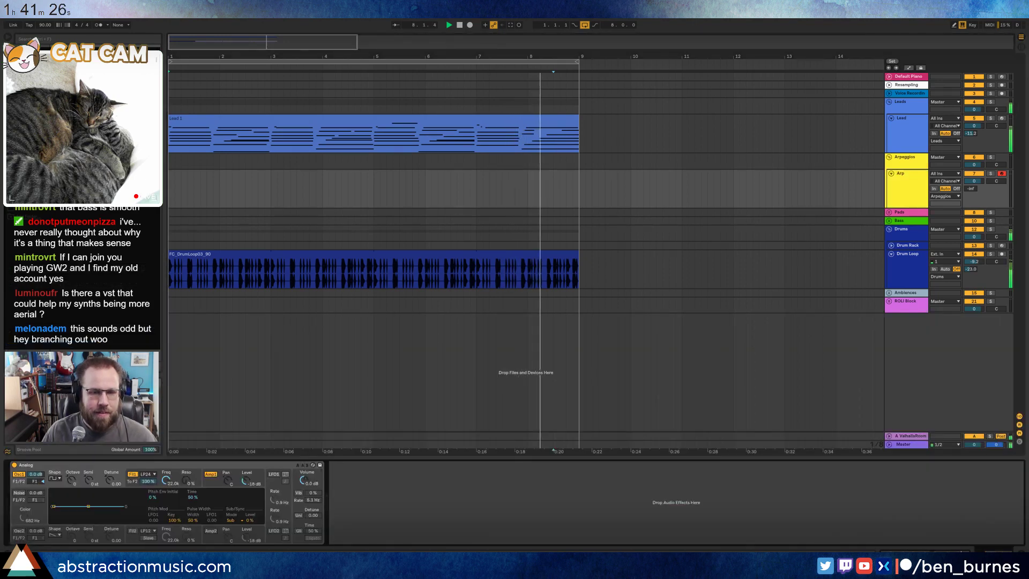
click(513, 149)
click(924, 458)
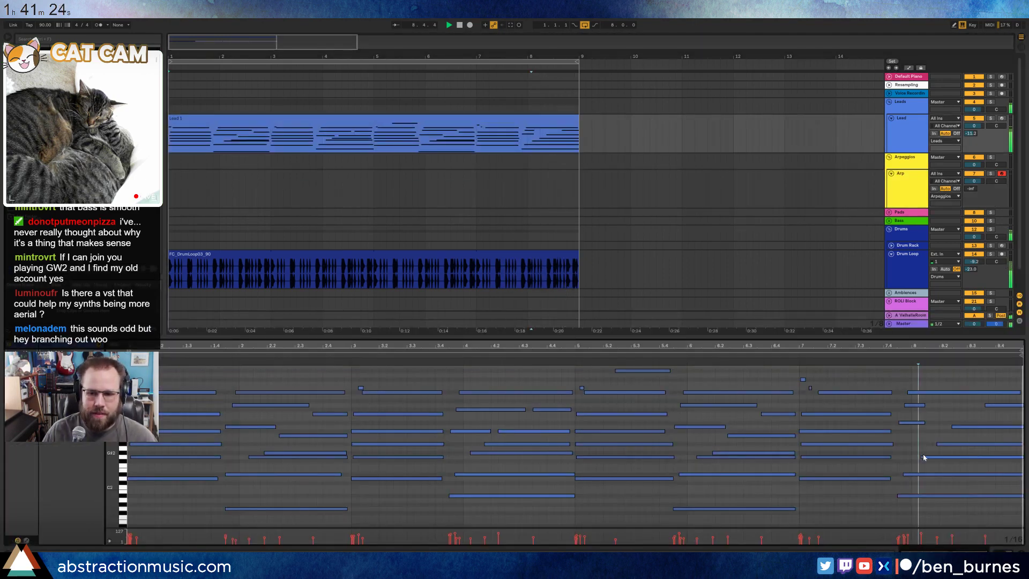
- Stop playback and nudge the timing of the middle and upper bar 8 chord notes in the Lead clip
click(893, 355)
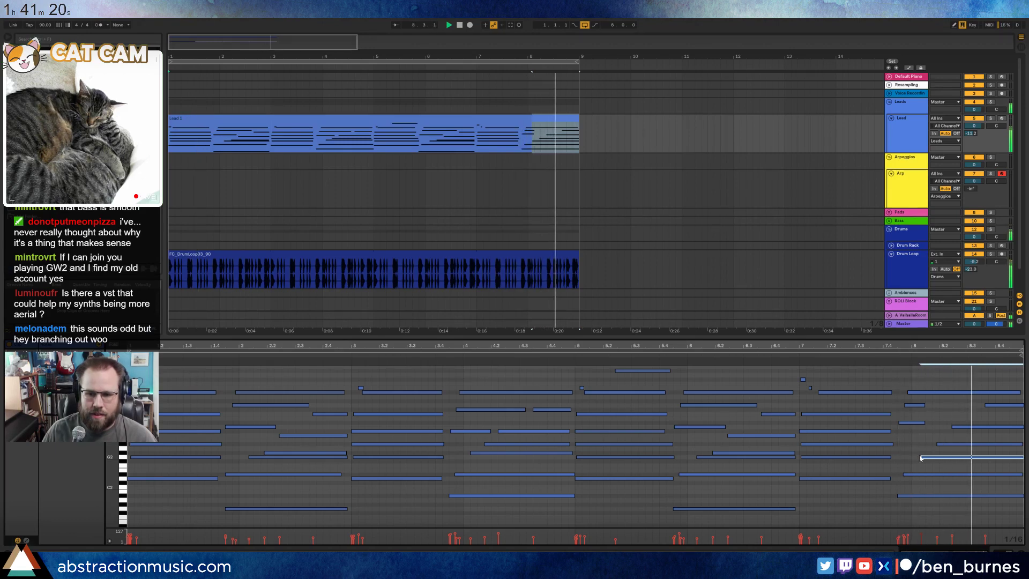
key(space)
click(946, 443)
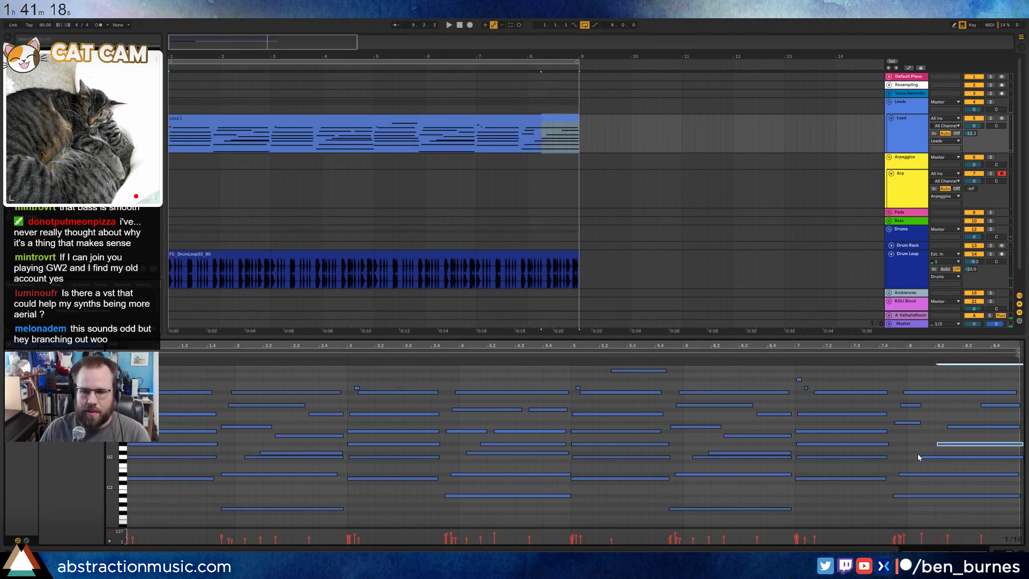
click(997, 406)
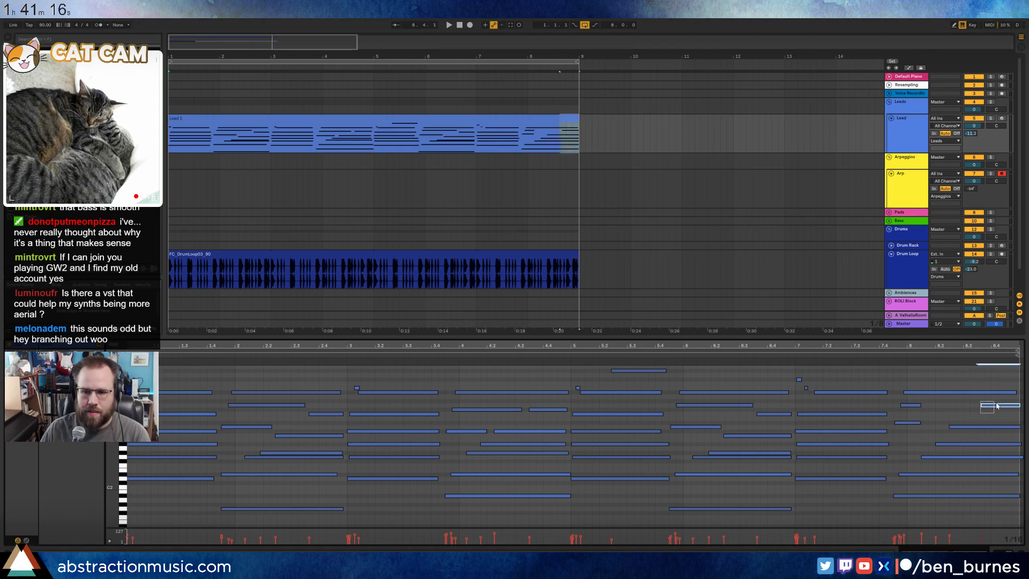
click(1002, 458)
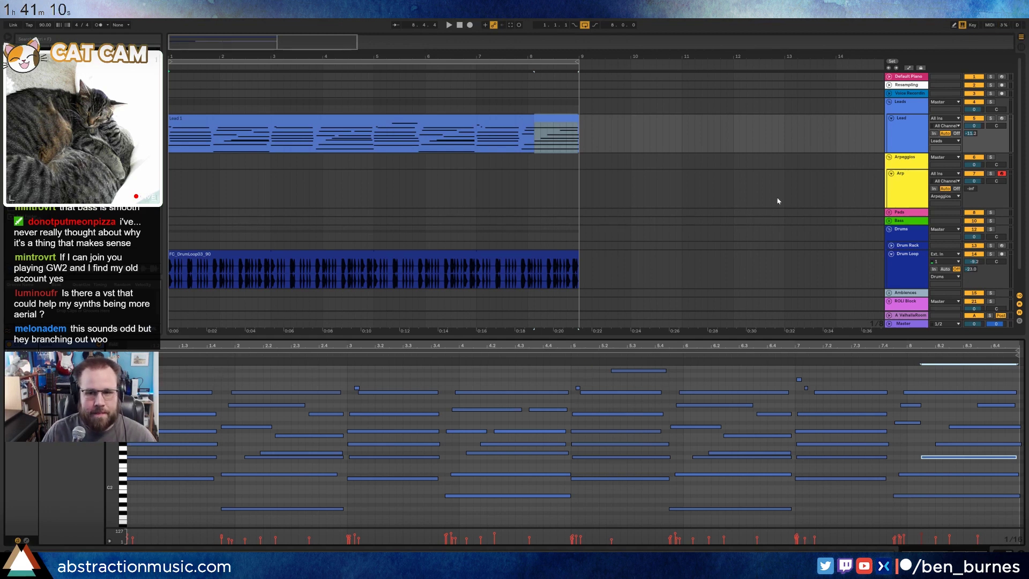
- Expand the Bass group and its Bass track, and load Kontakt 5 as the Bass instrument
click(915, 181)
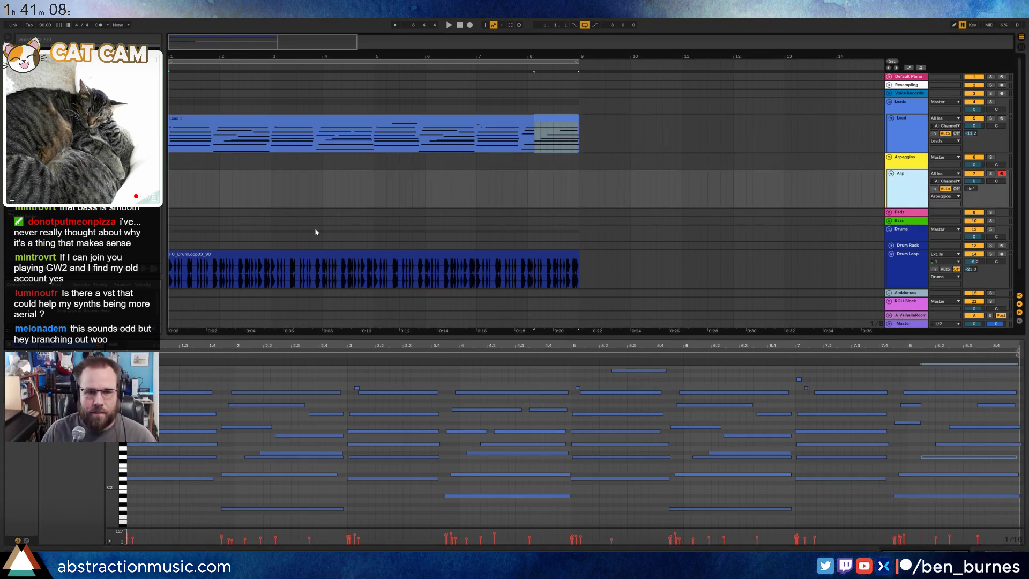
click(171, 189)
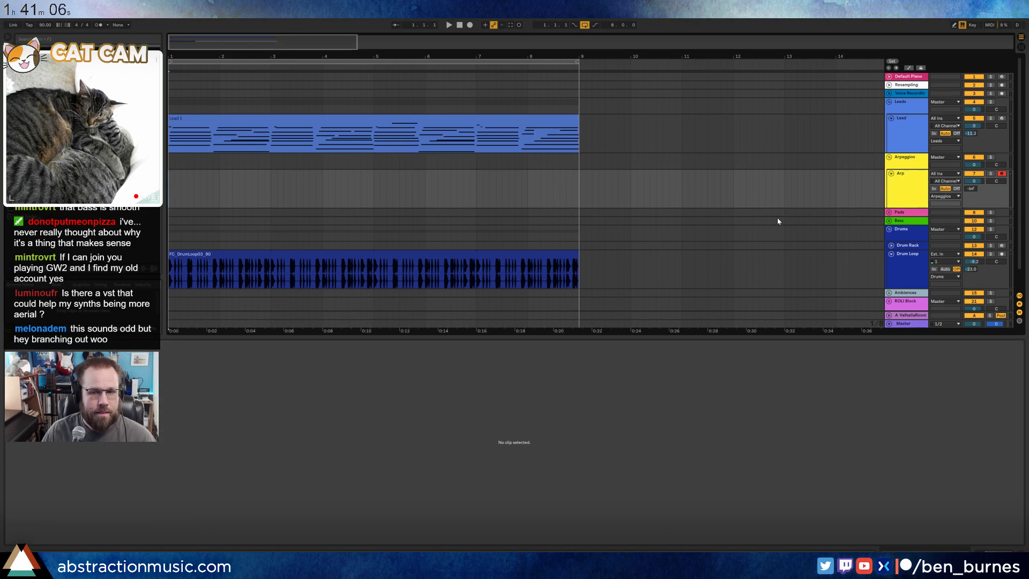
click(917, 224)
click(890, 221)
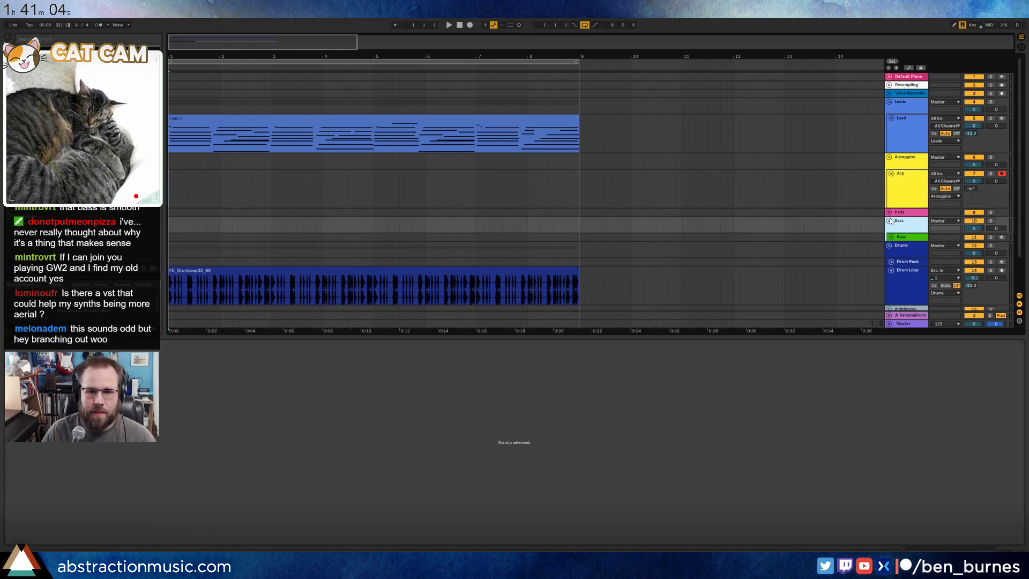
click(892, 237)
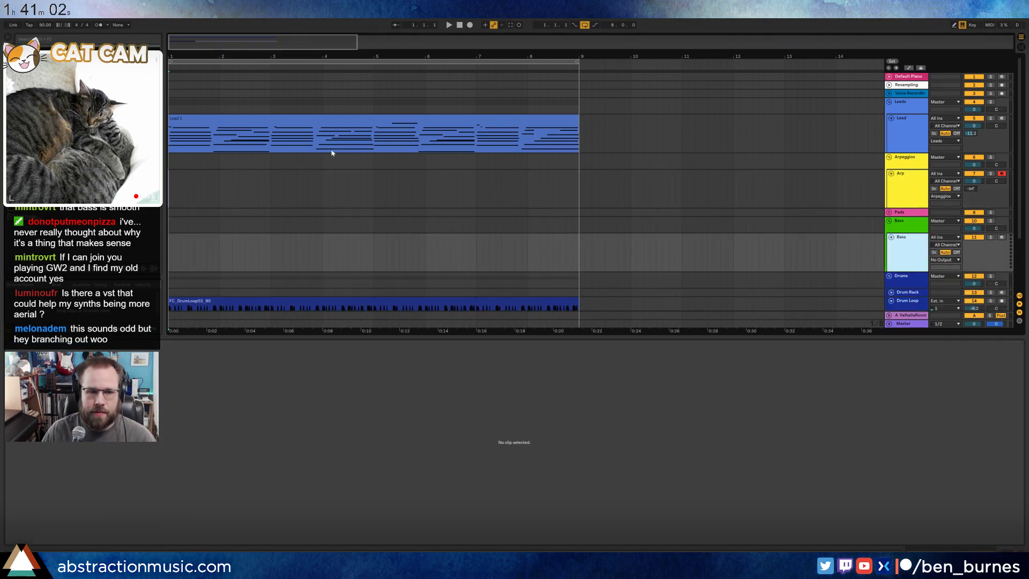
click(28, 128)
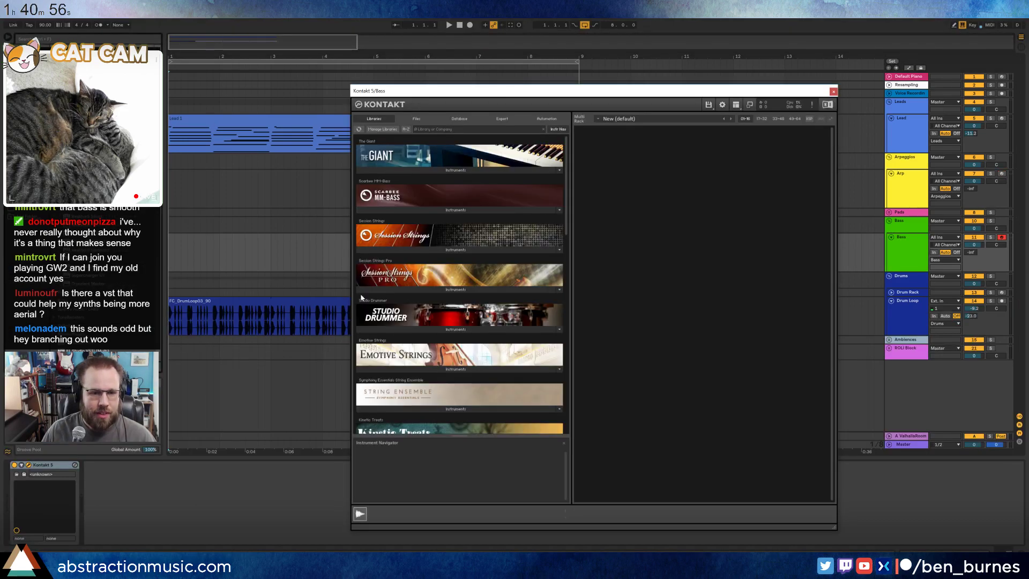
- Search Kontakt's database for "upright", load the Upright Bass instrument, and hide the plug-in window
click(459, 119)
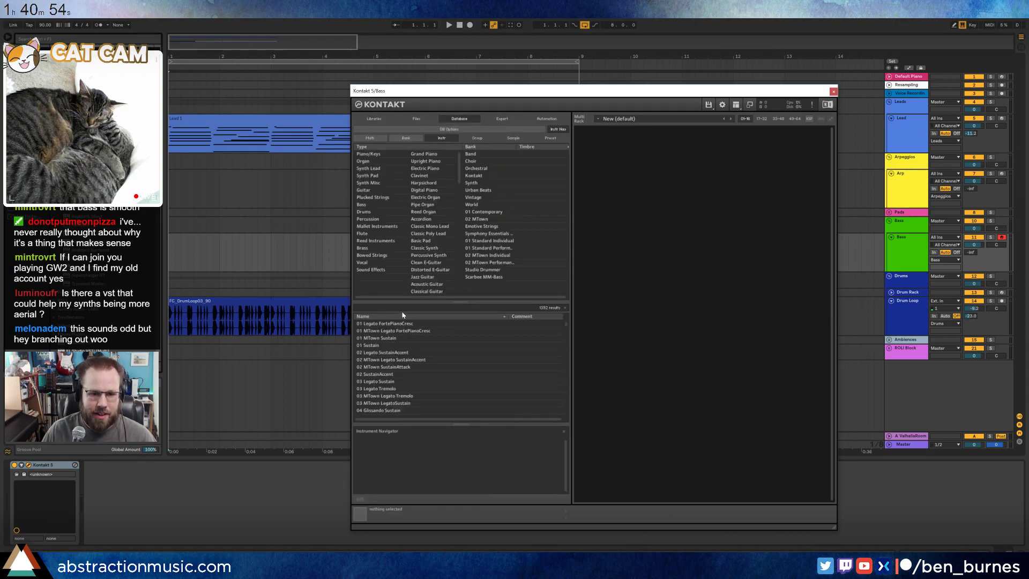
text(upright)
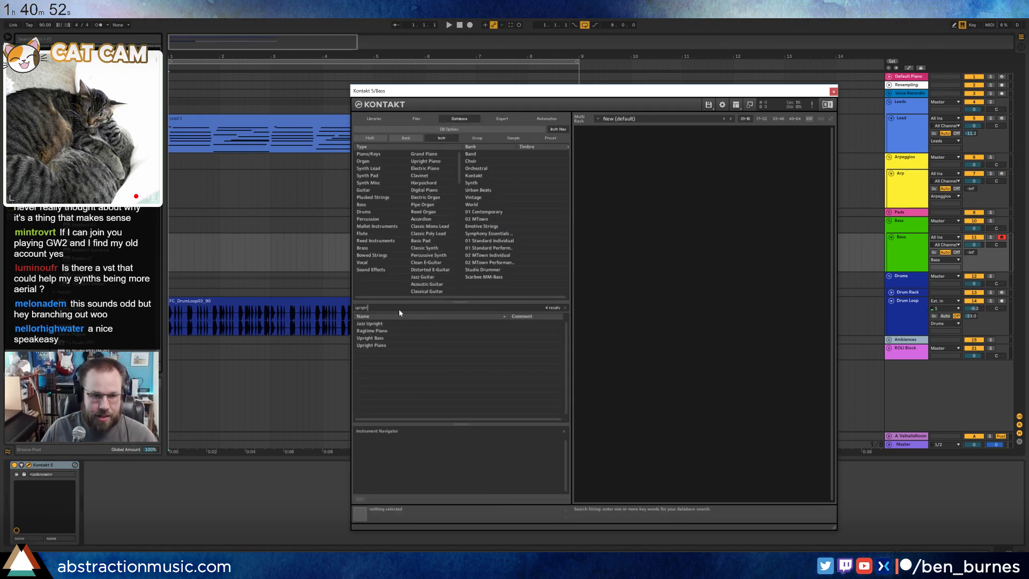
double_click(397, 338)
key(ctrl+alt+p)
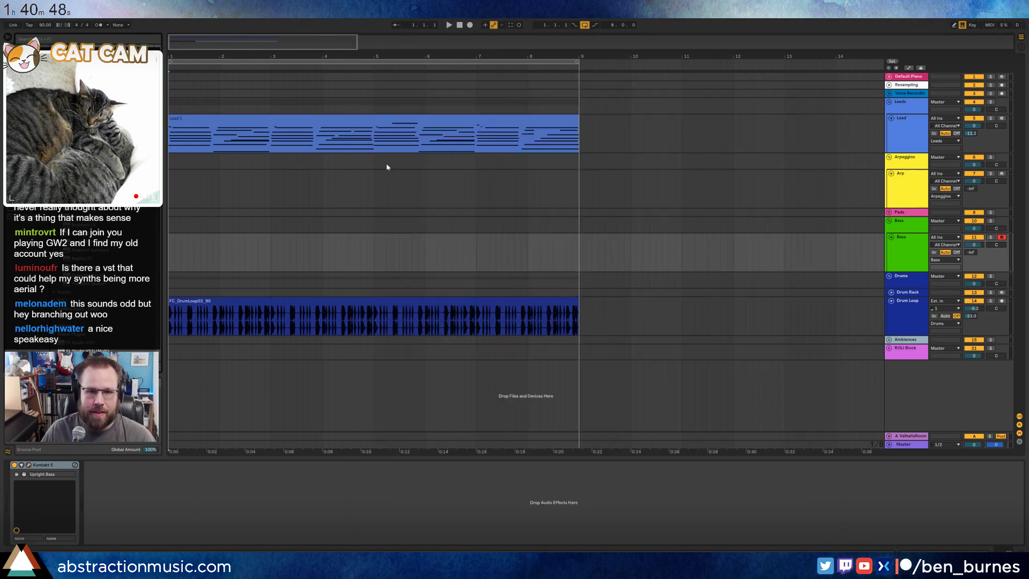
- Copy the lowest notes of the Lead clip into a new four-bar MIDI clip on the Bass track
double_click(201, 124)
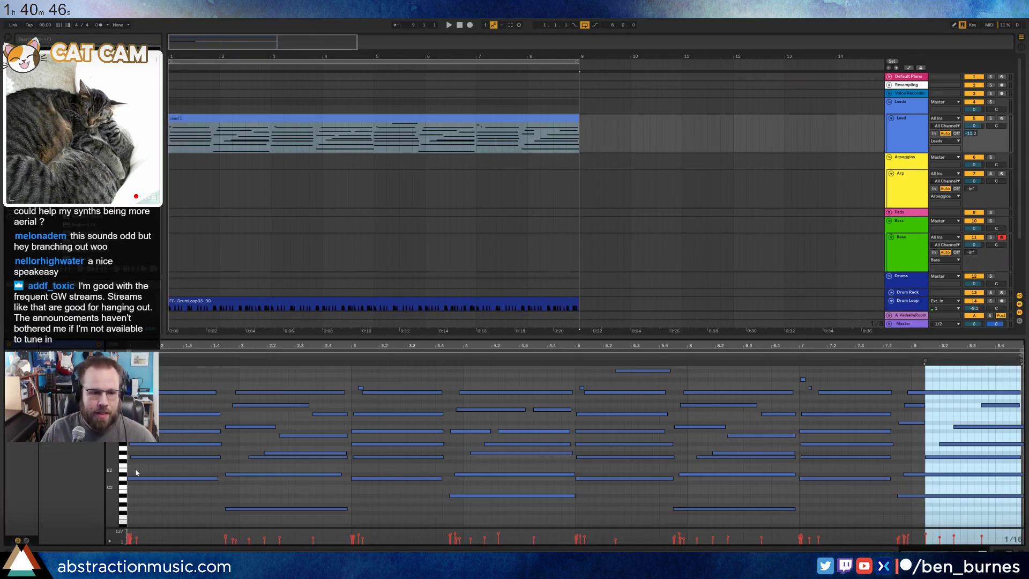
drag(121, 479, 122, 524)
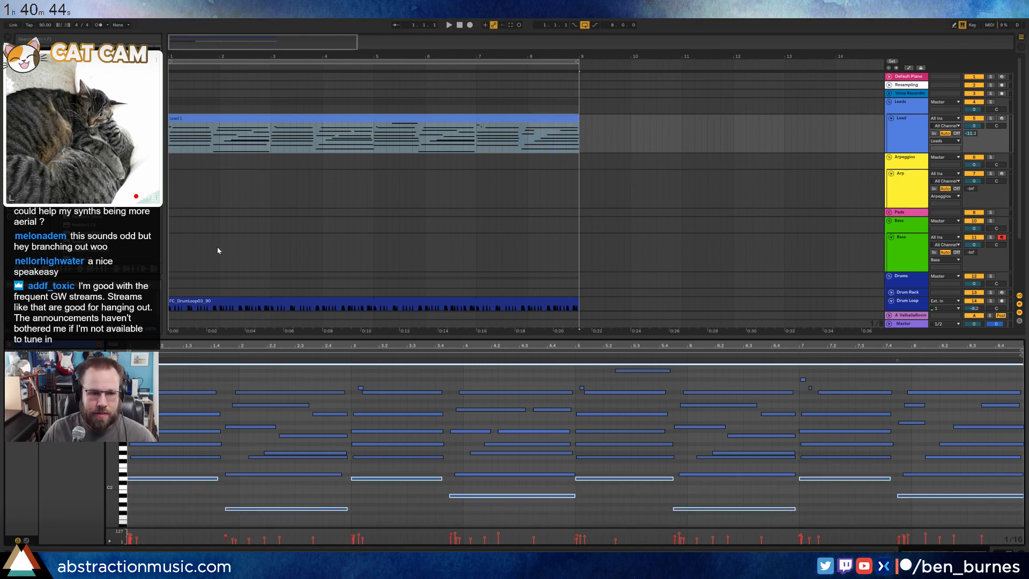
click(182, 240)
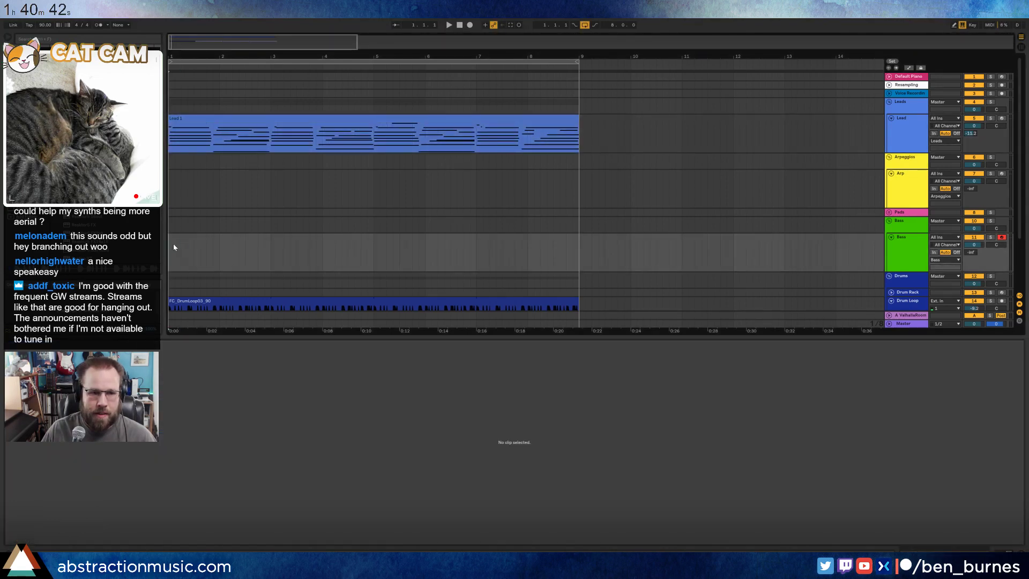
drag(172, 243, 372, 253)
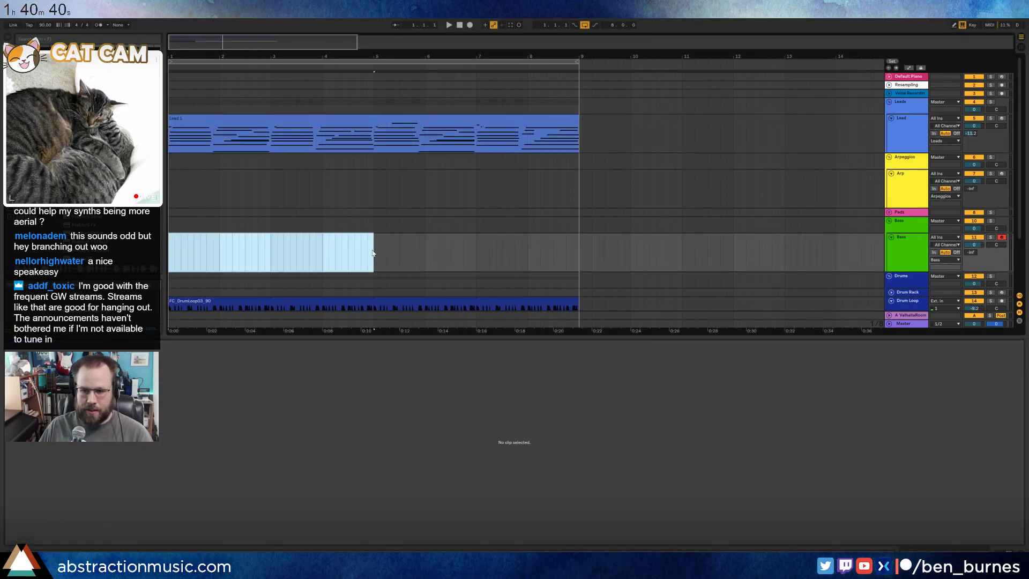
key(super+shift+m)
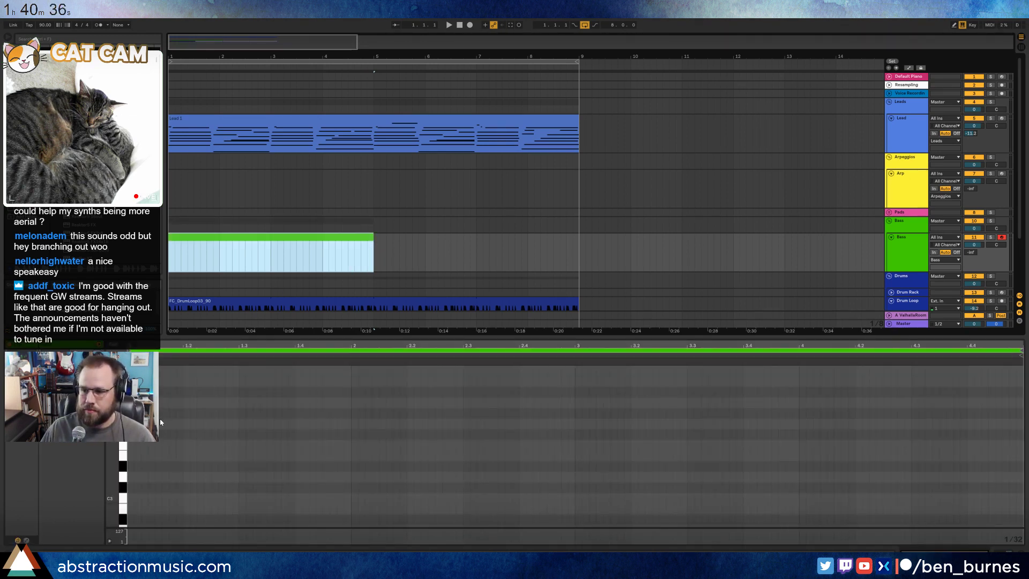
click(129, 418)
key(ctrl+v)
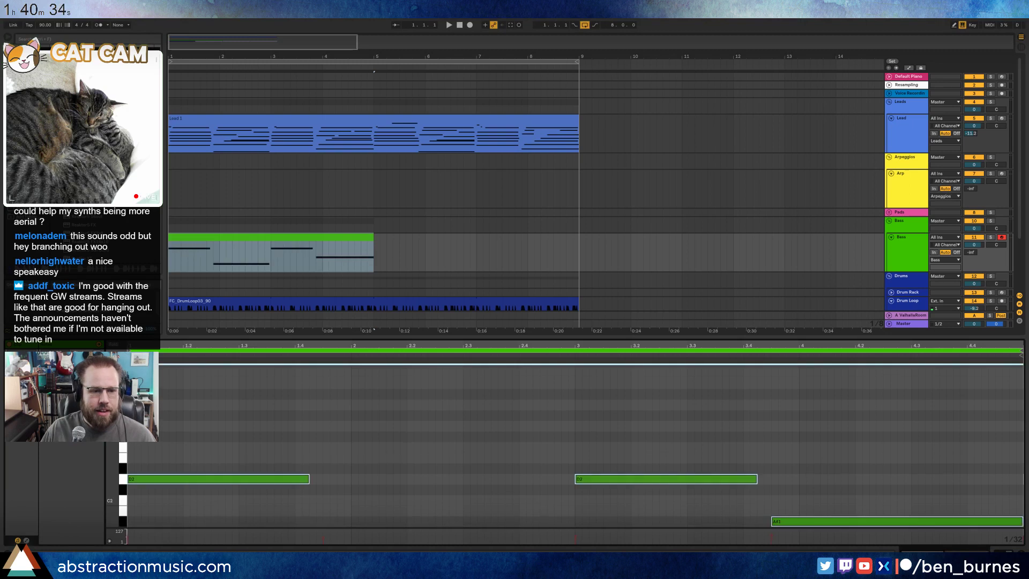
- Shorten the first bass note in bar 1 to a sixteenth and repeat it twice at dotted-eighth intervals
click(281, 430)
drag(111, 430, 96, 405)
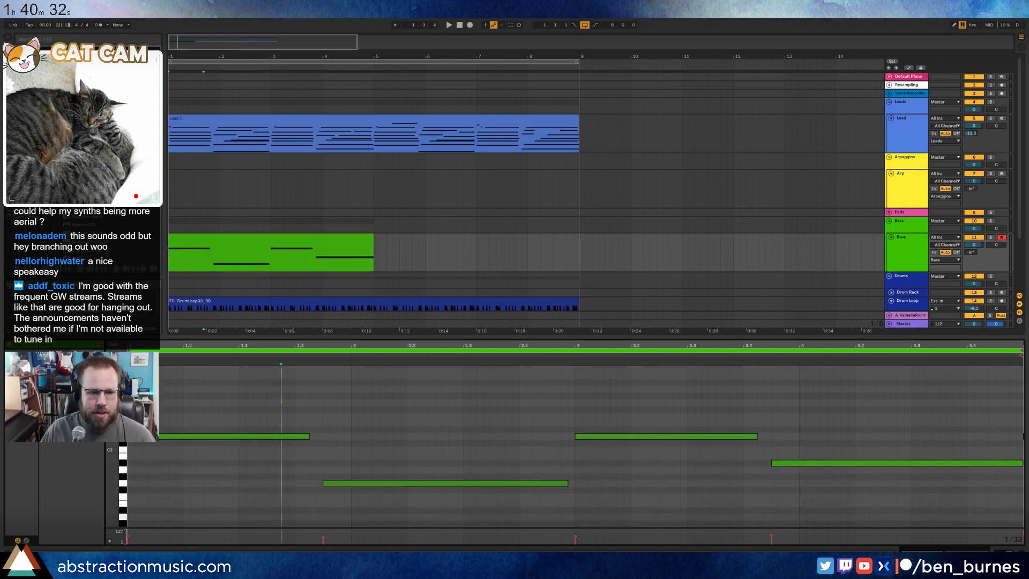
drag(311, 437, 166, 452)
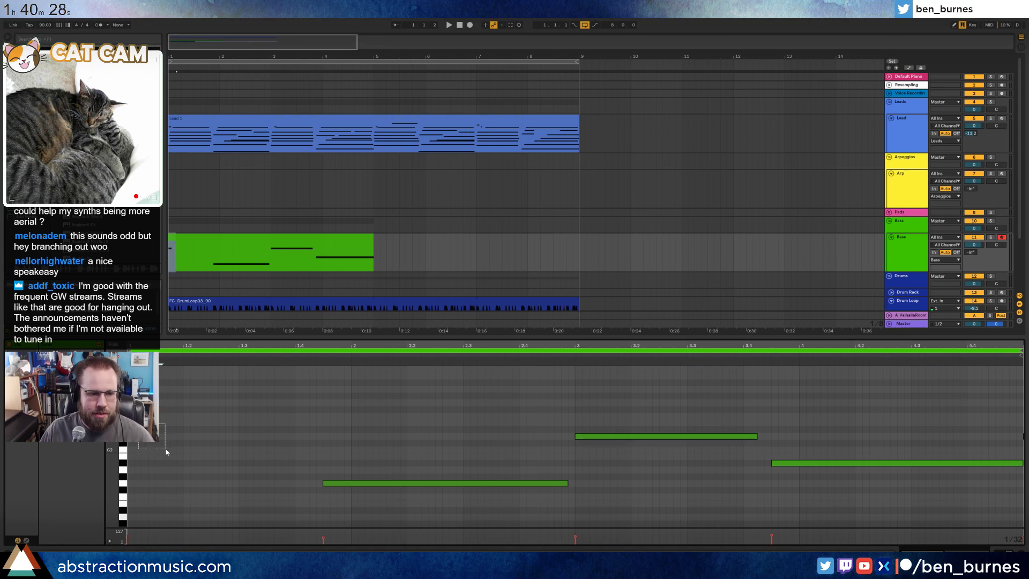
click(327, 441)
- Shorten the long bass notes that lead into bars 2 and 4 to one and a half beats each
click(469, 484)
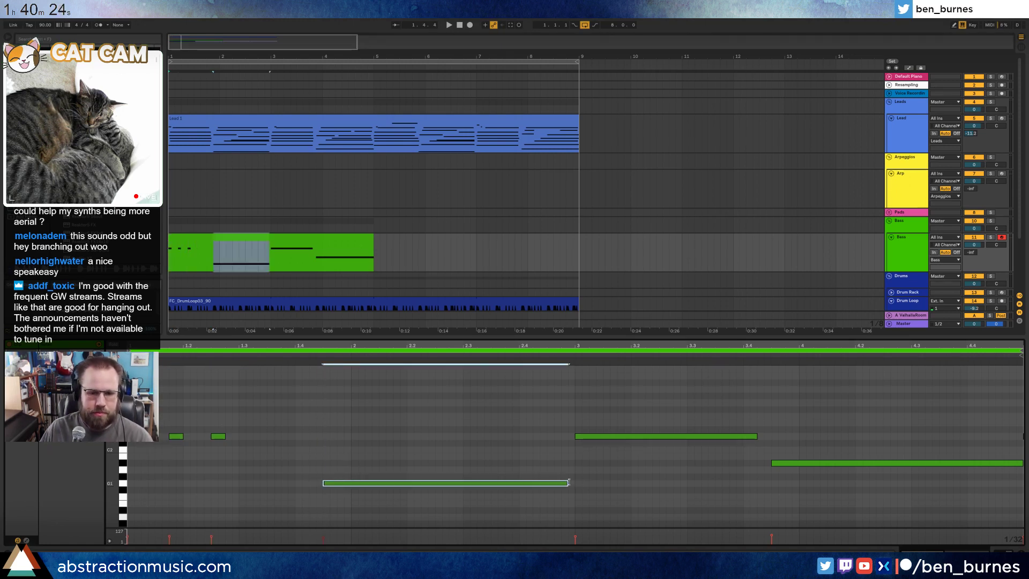
drag(569, 483, 406, 482)
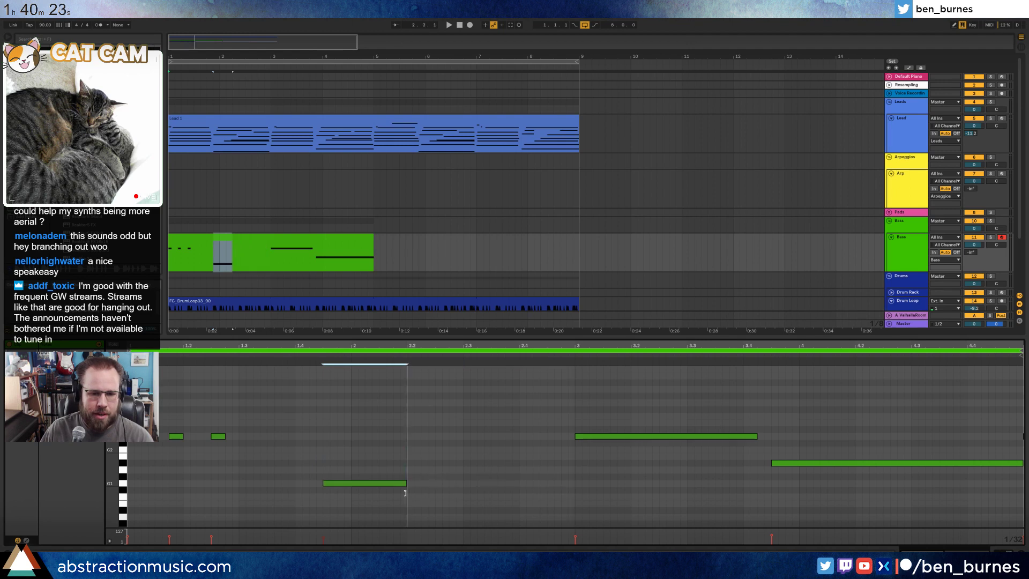
click(886, 464)
key(shift+Left)
key(shift+Left)
key(shift+Left)
key(shift+Left)
key(shift+Left)
key(shift+Left)
key(shift+Left)
key(shift+Left)
key(shift+Left)
key(shift+Left)
key(shift+Left)
key(shift+Left)
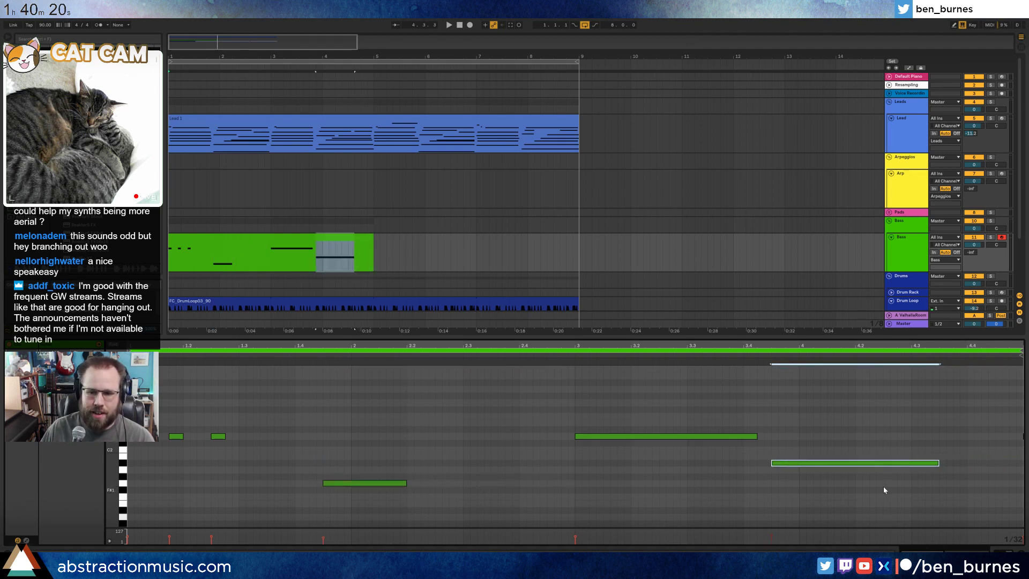
key(shift+Left)
key(shift+Left)
key(shift+Left)
key(shift+Left)
key(shift+Left)
key(shift+Left)
key(shift+Left)
key(shift+Left)
key(shift+Left)
key(shift+Left)
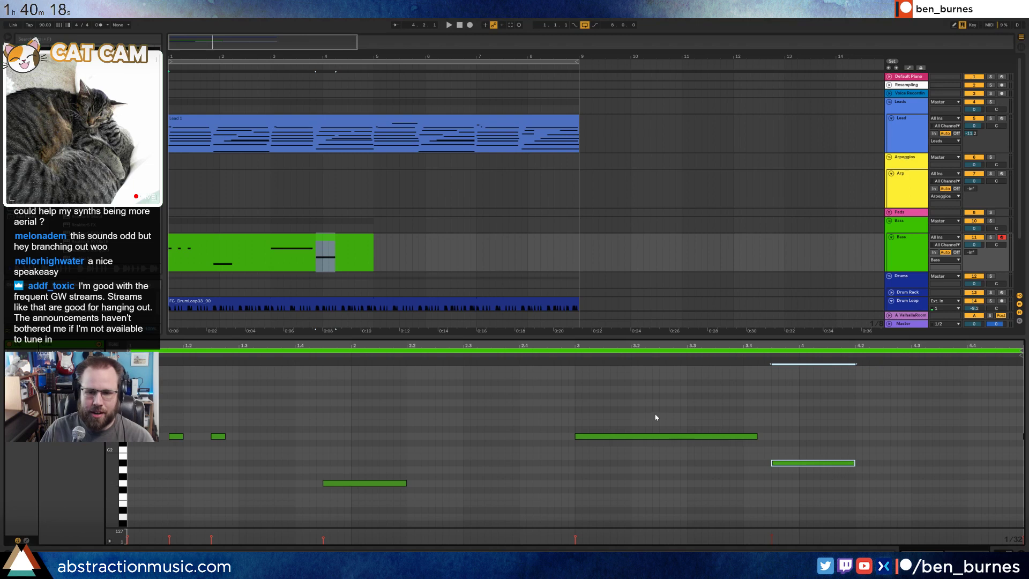
- Replace the long bass note in bar 3 with a copy of bar 1's three short notes
click(651, 437)
key(Delete)
mouse_move(295, 407)
mouse_down()
mouse_move(224, 437)
mouse_move(95, 459)
mouse_up()
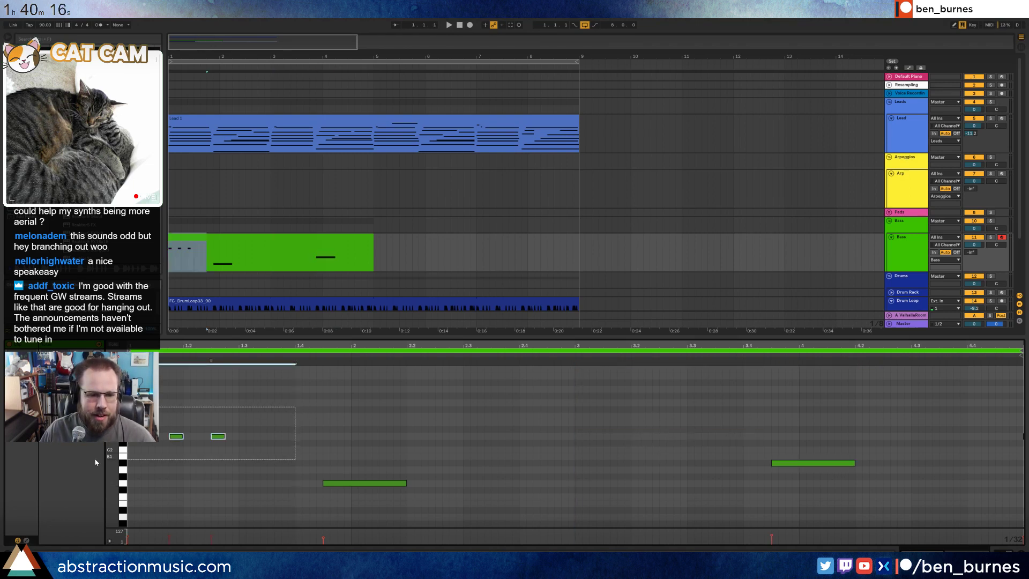
click(574, 411)
key(ctrl+v)
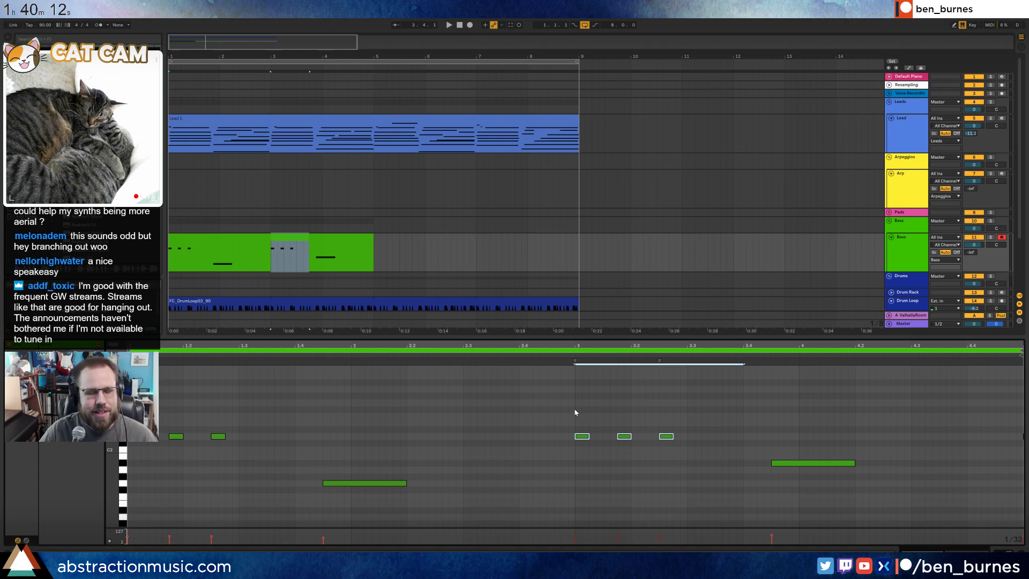
- Play the loop and raise the long bass notes leading into bars 2 and 4 by an octave
key(space)
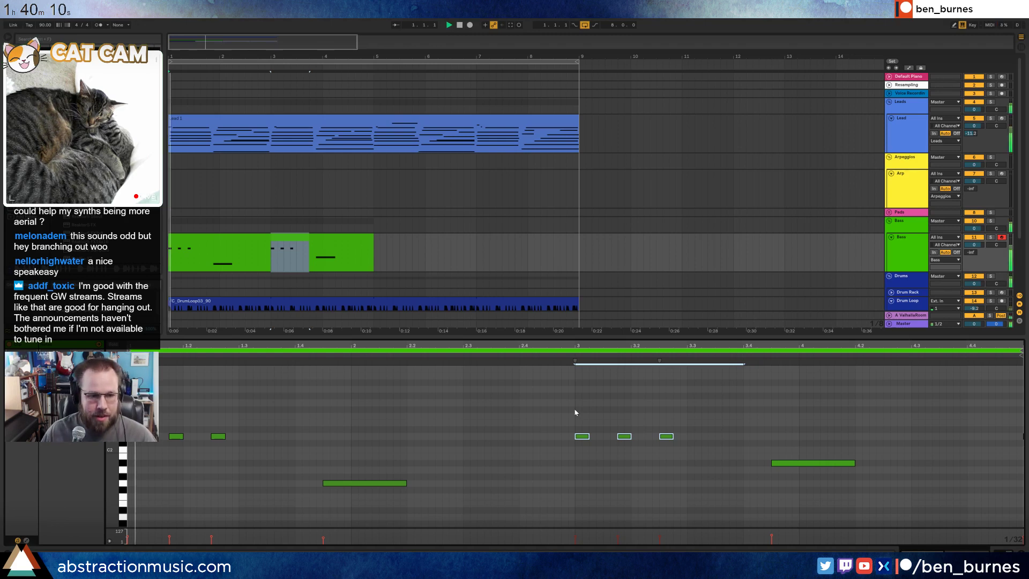
click(344, 490)
click(375, 483)
key(shift+Up)
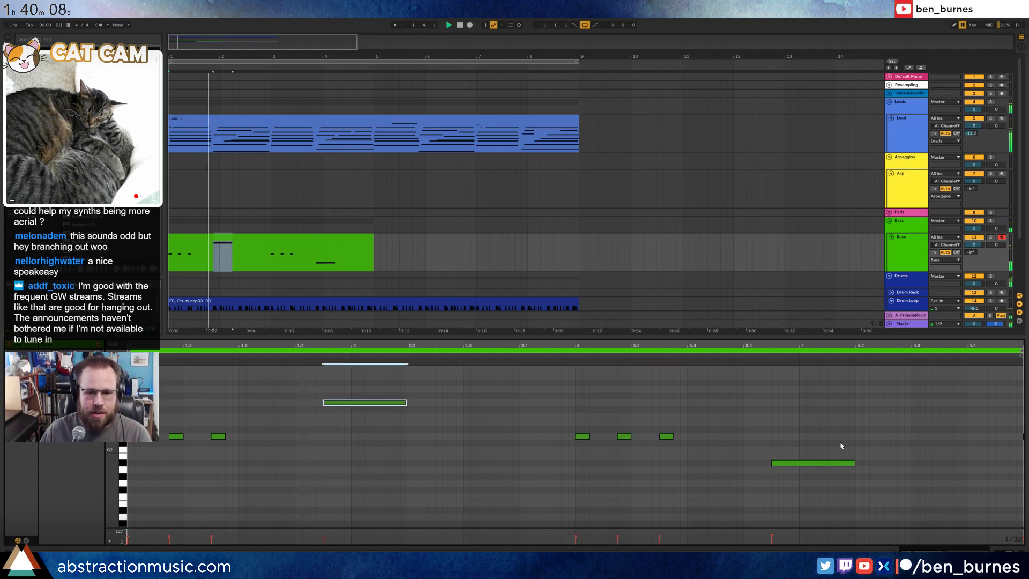
click(843, 463)
key(shift+Up)
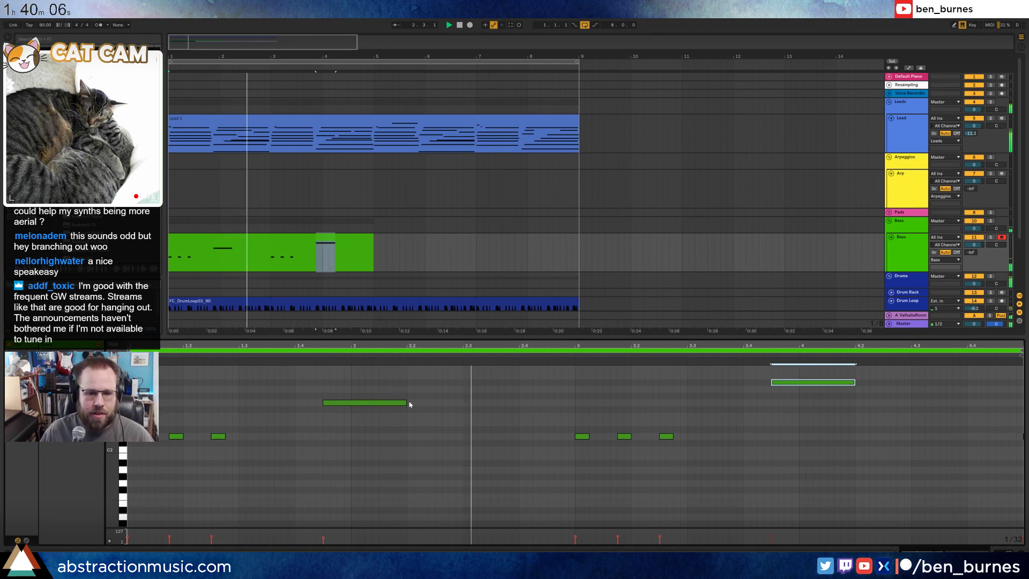
- Extend the bass note leading into bar 2 to about beat 2.3, transpose all bass notes up an octave, and restart playback
key(space)
mouse_move(405, 403)
mouse_down()
mouse_move(490, 403)
mouse_move(470, 403)
mouse_up()
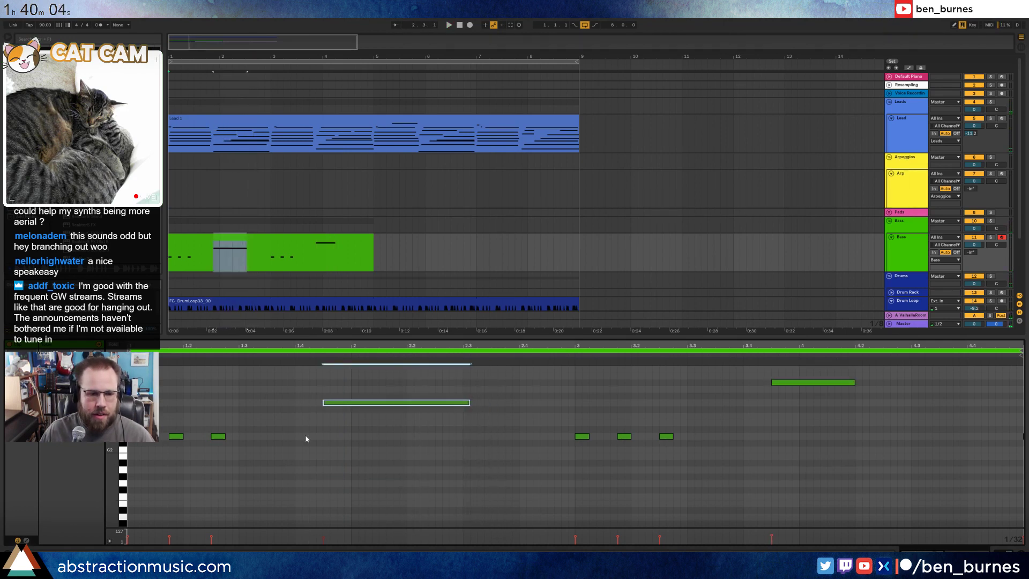
click(306, 437)
key(ctrl+a)
key(shift+Up)
key(space)
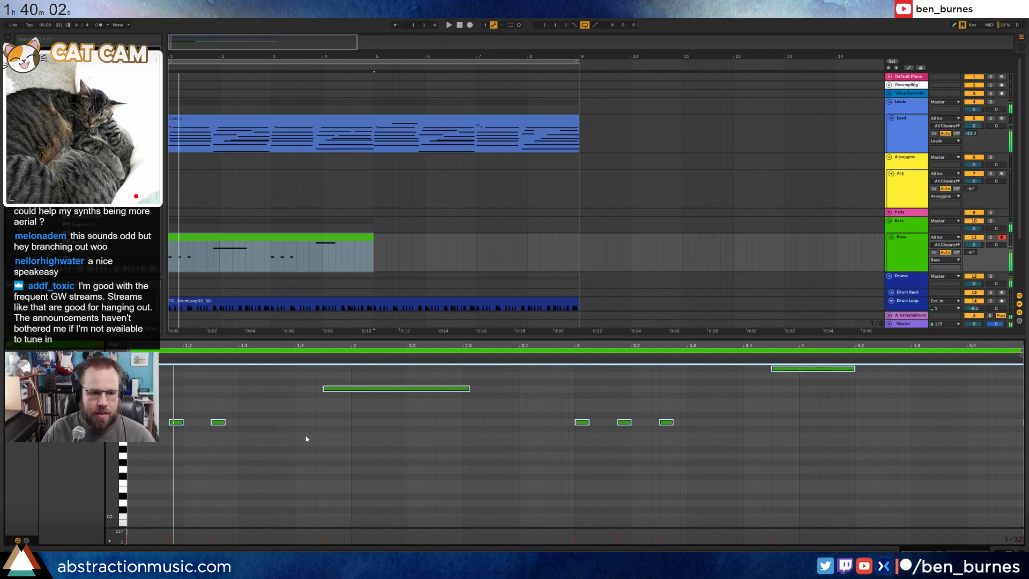
- Transpose all bass notes down an octave, and lower the long note leading into bar 2 by four more semitones
key(shift+Down)
key(space)
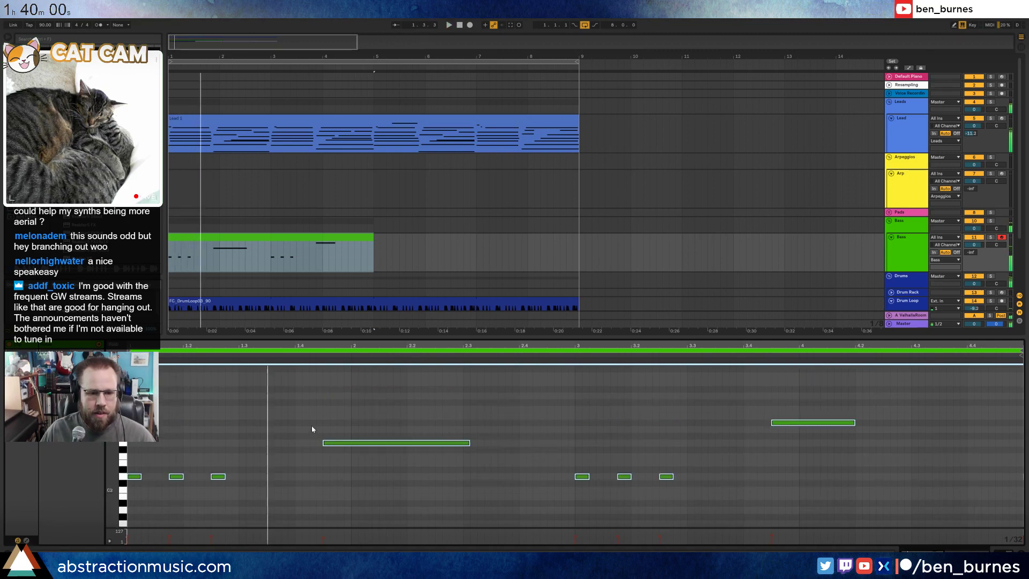
click(343, 443)
key(Down)
key(Down)
key(Down)
key(Down)
- Lower the long bass note leading into bar 4 by seven semitones to match the pitch of the one before bar 2
click(812, 423)
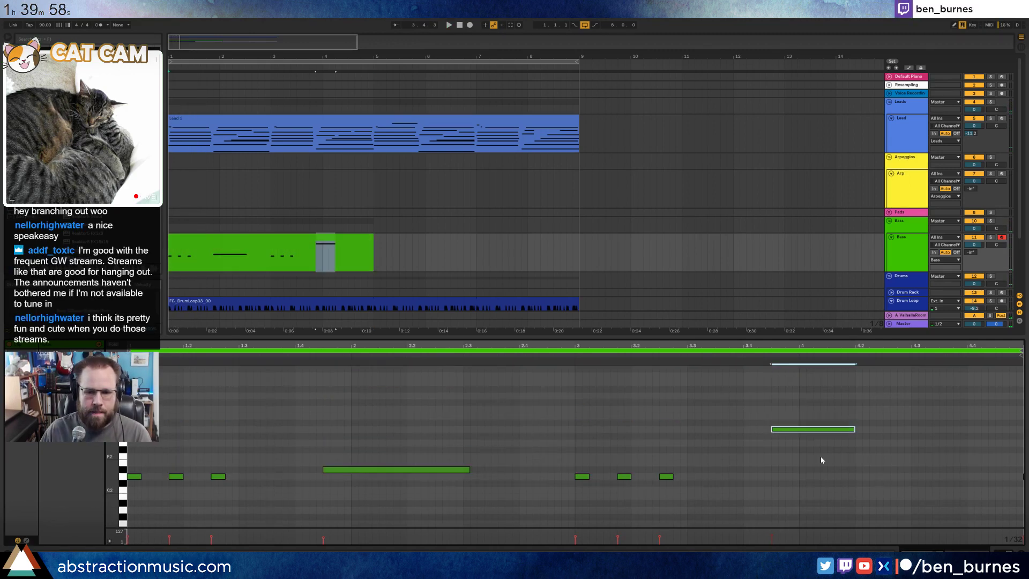
key(Down)
key(Down)
key(Down)
key(Down)
key(Down)
key(Down)
key(Down)
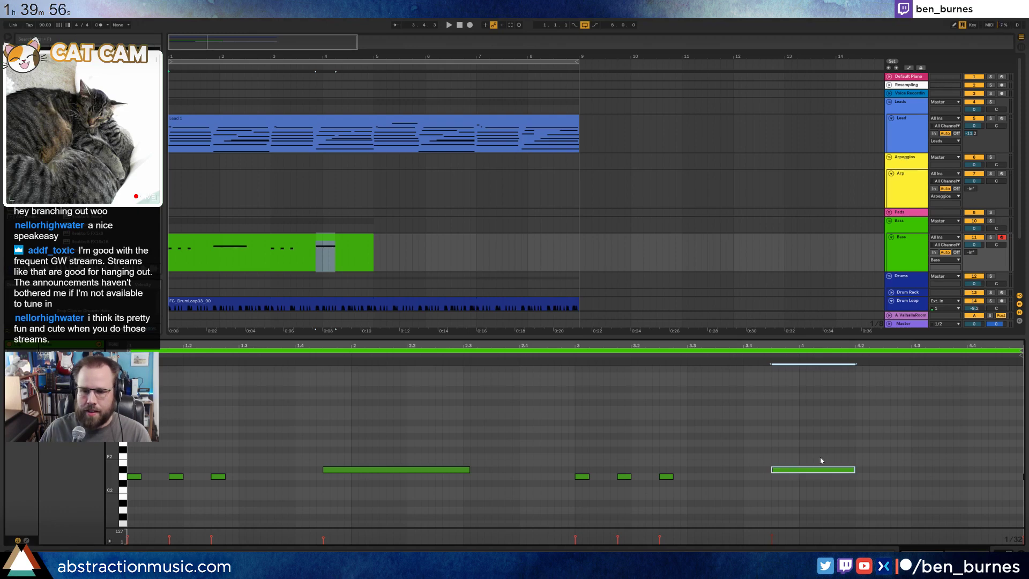
- Play the loop and solo the Bass track to hear the revised line on its own
scroll(819, 461, up, 5)
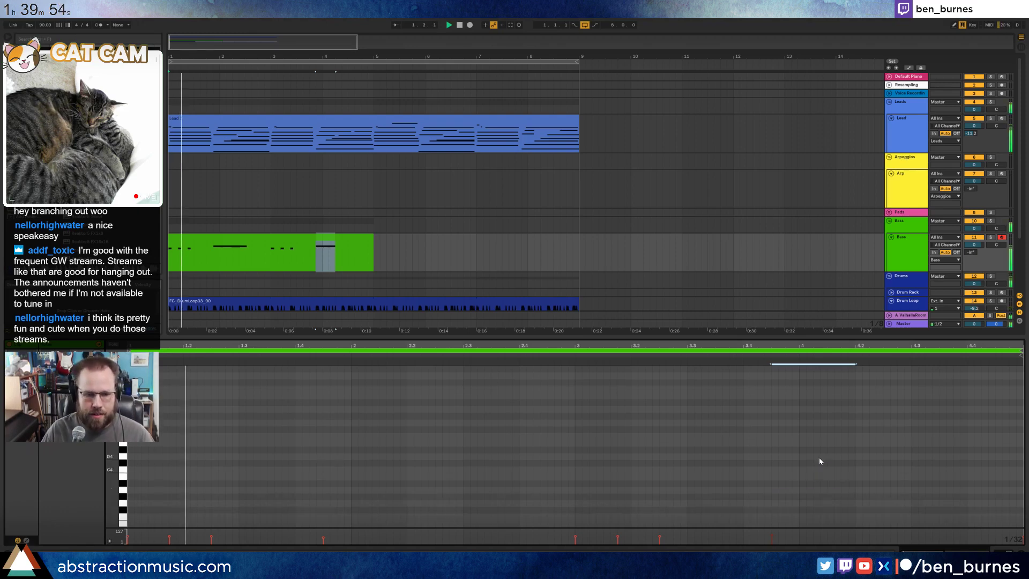
scroll(411, 474, down, 5)
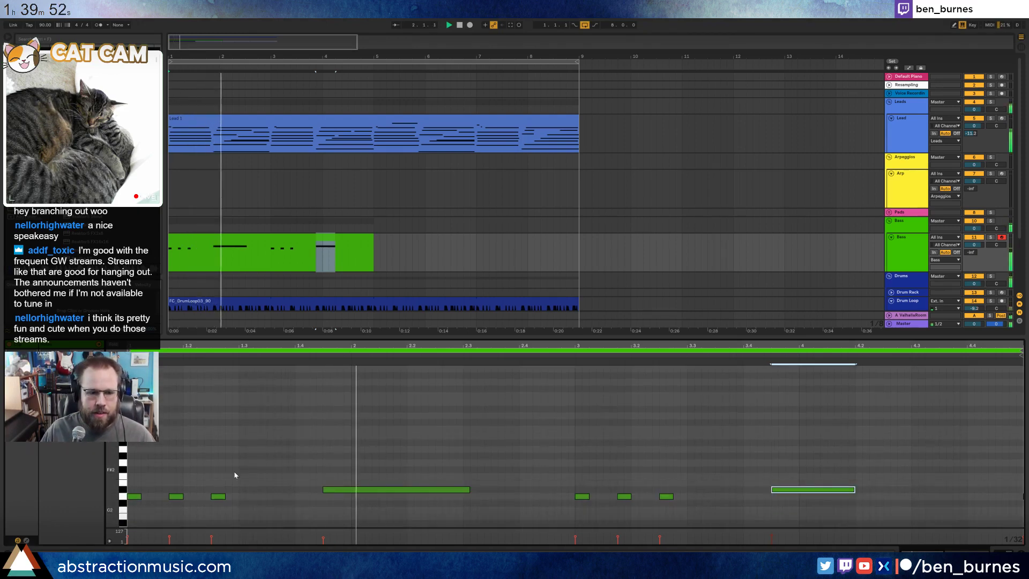
scroll(234, 475, down, 3)
scroll(422, 448, down, 1)
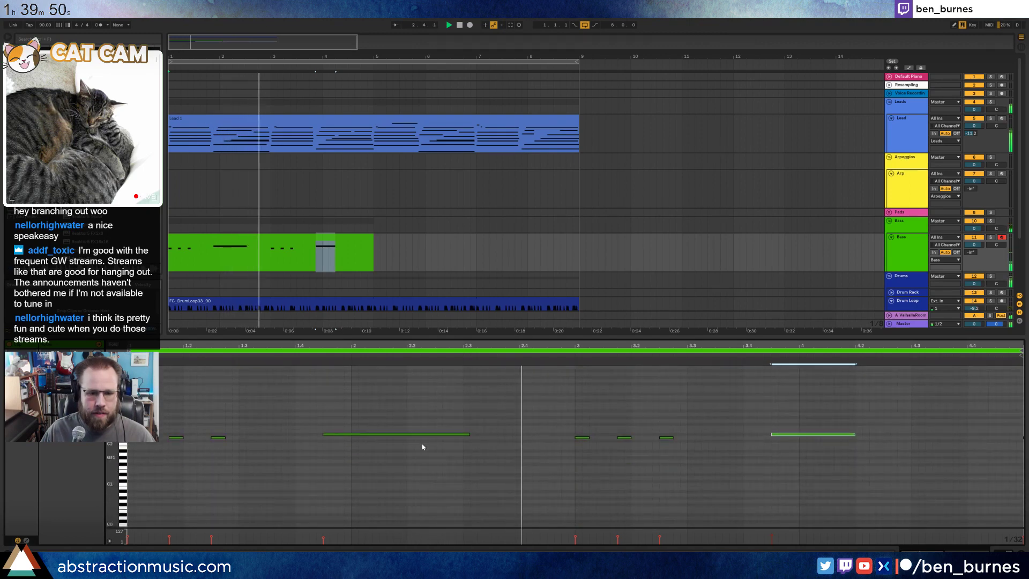
click(991, 238)
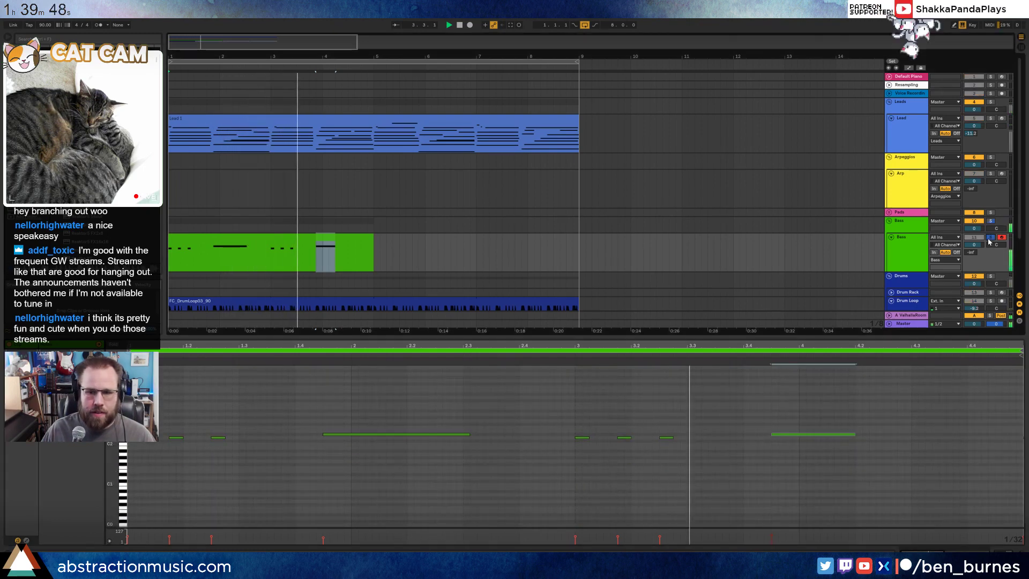
- Extend the long bass note leading into bar 4 to beat 4.3 and trim the one leading into bar 2 to end at beat 2.3
key(shift+Right)
key(shift+Right)
key(shift+Right)
key(shift+Right)
key(shift+Right)
key(shift+Right)
key(shift+Right)
key(shift+Right)
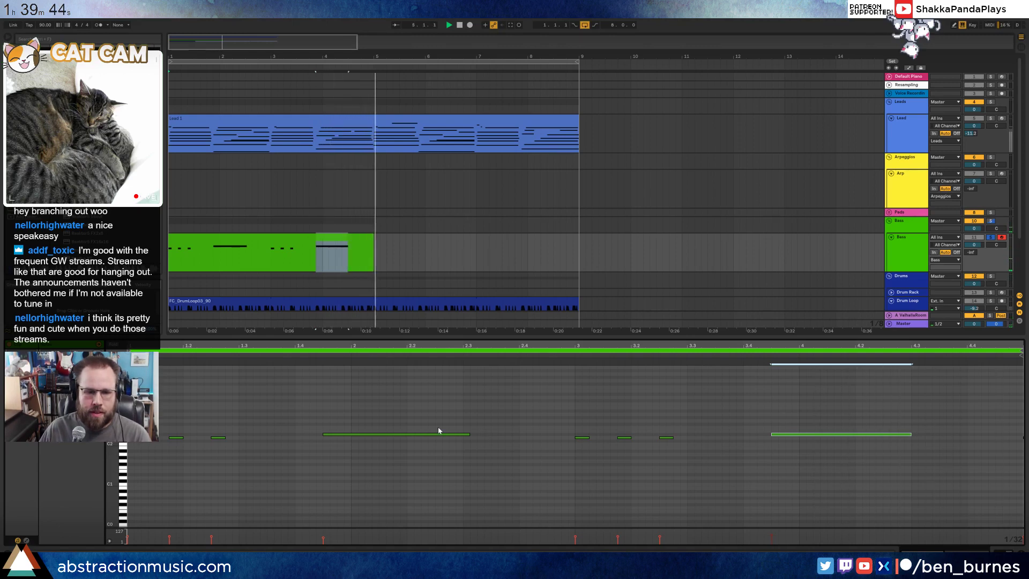
drag(439, 426, 453, 458)
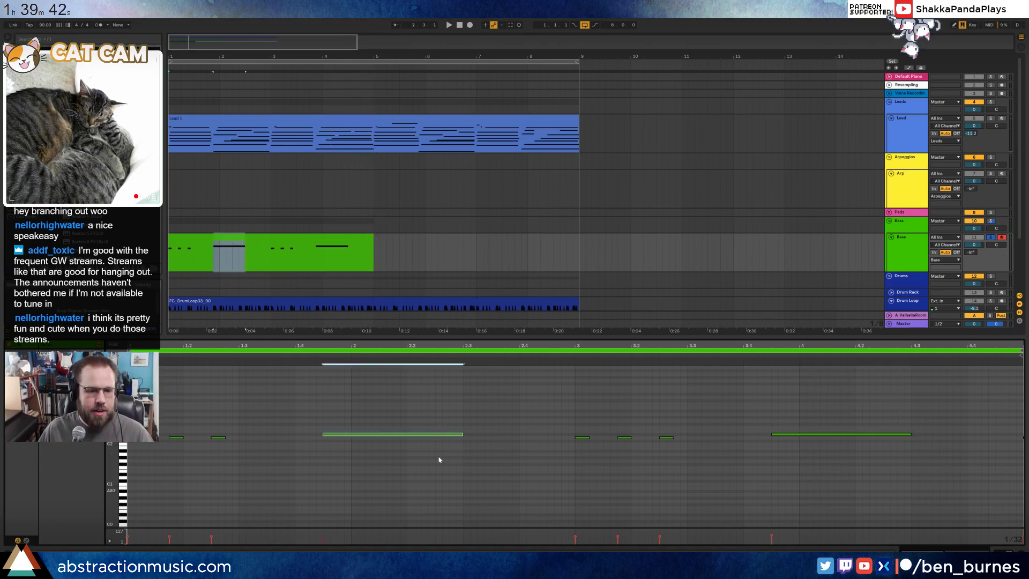
- Raise the velocity of the long bass note leading into bar 2
key(ctrl+a)
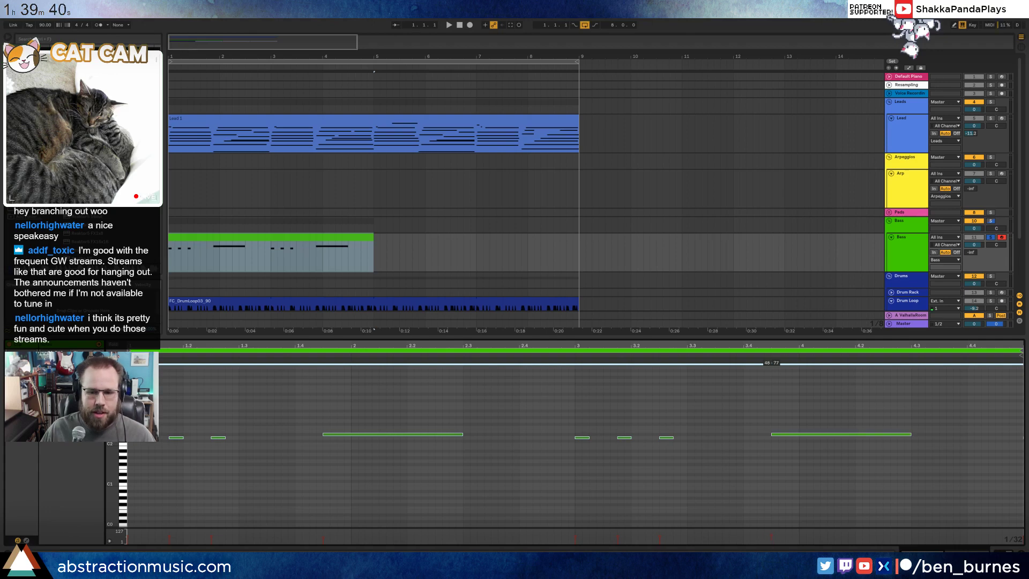
click(543, 496)
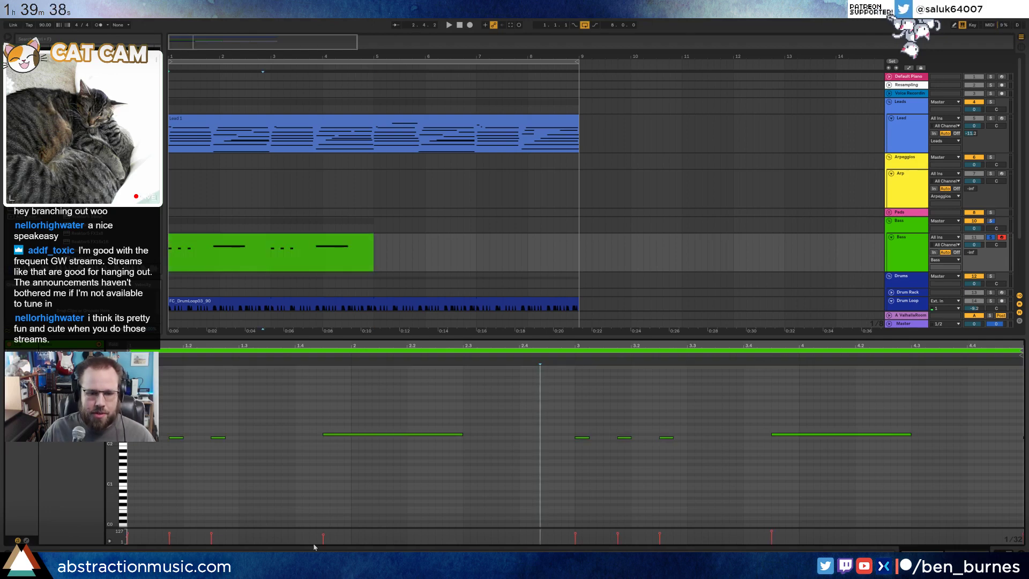
drag(324, 537, 324, 528)
click(386, 493)
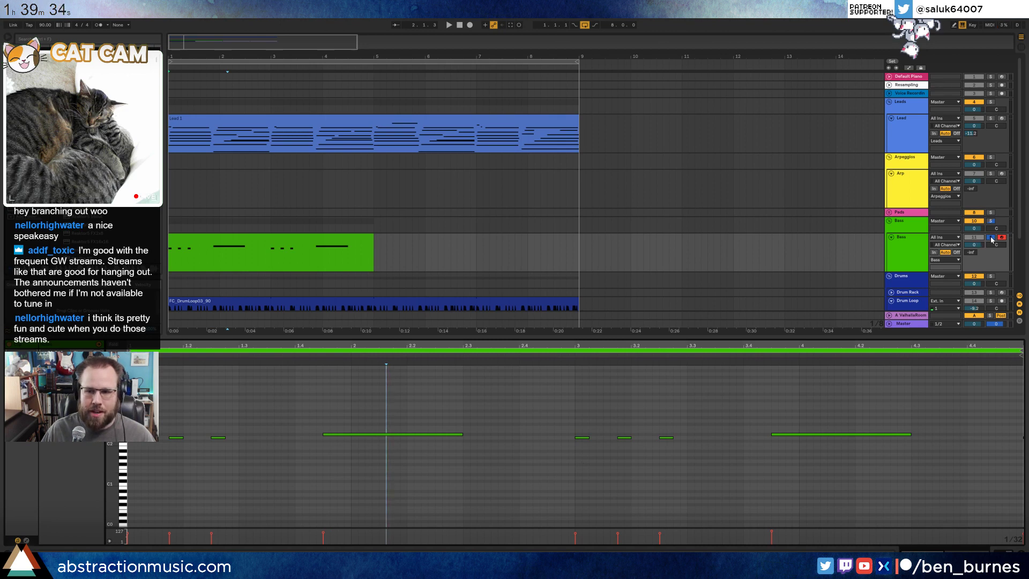
- Unsolo the Bass track, loop its clip out to bar 9, and play the arrangement
click(274, 242)
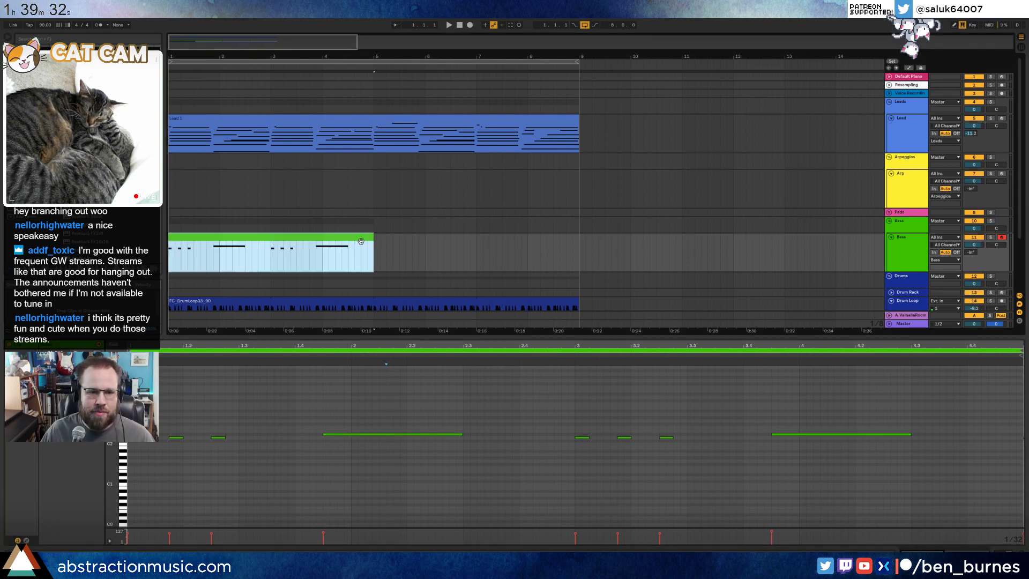
drag(373, 238, 578, 245)
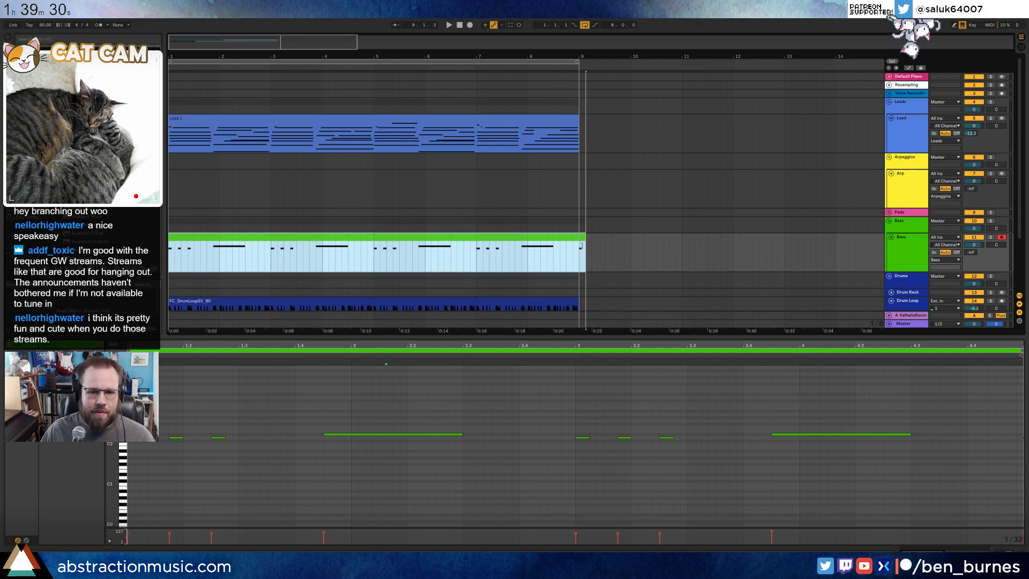
key(space)
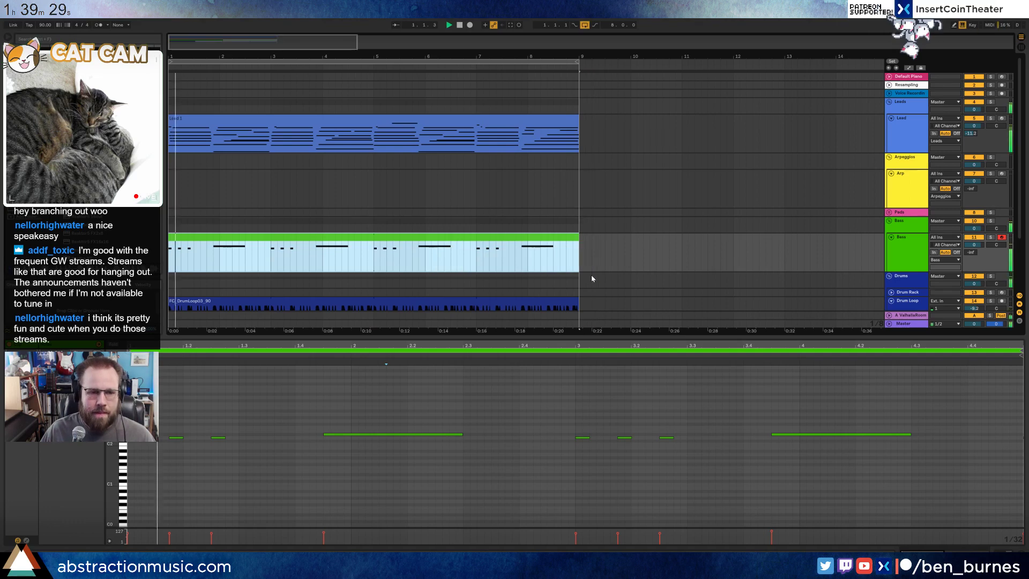
- Compare the lead and bass notes together in the piano roll during playback, show the Bass track's devices, and stop playback
shift+click(324, 129)
mouse_move(111, 474)
mouse_down()
mouse_move(97, 467)
mouse_move(96, 447)
mouse_move(96, 461)
mouse_up()
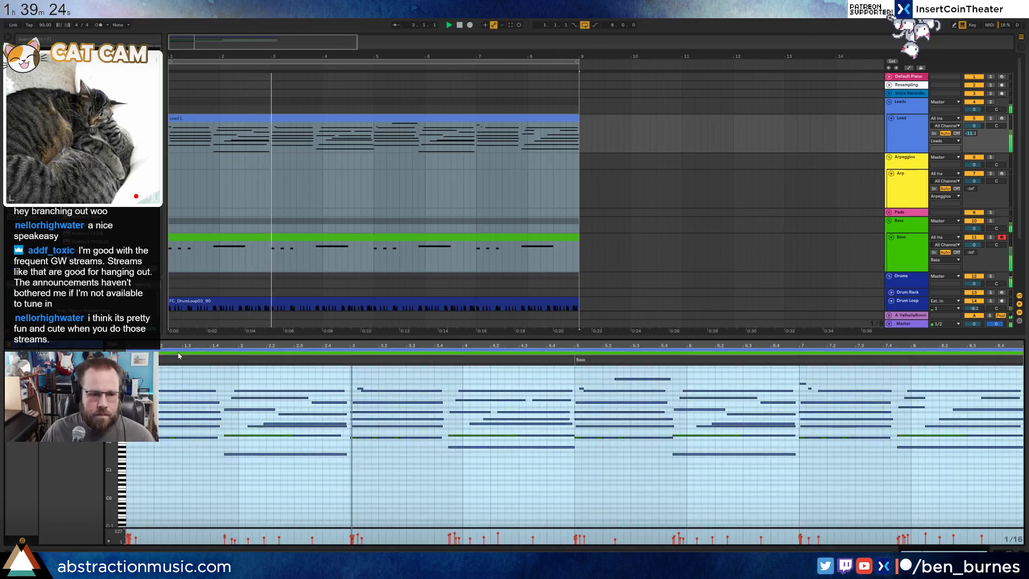
click(177, 353)
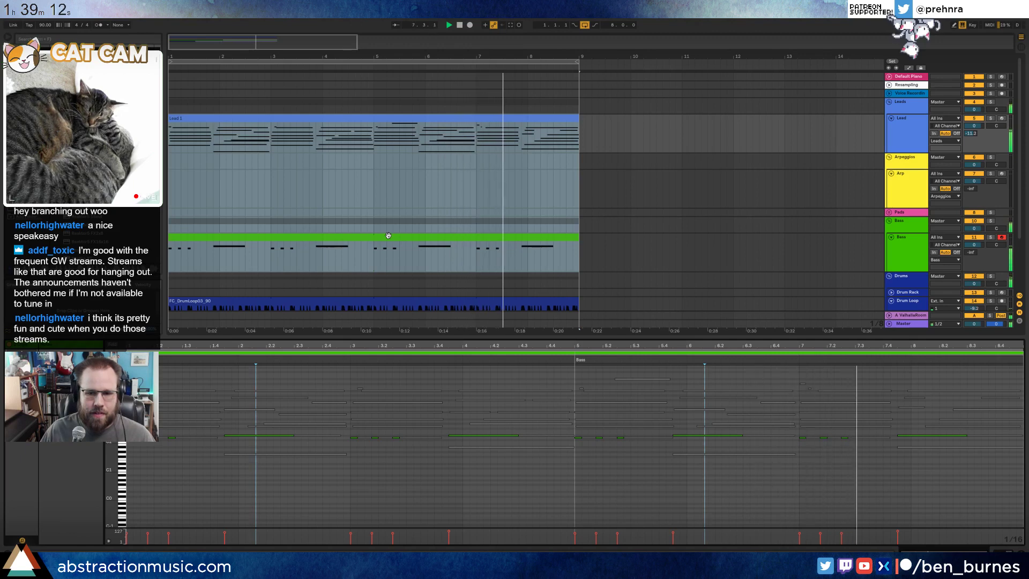
key(shift+Tab)
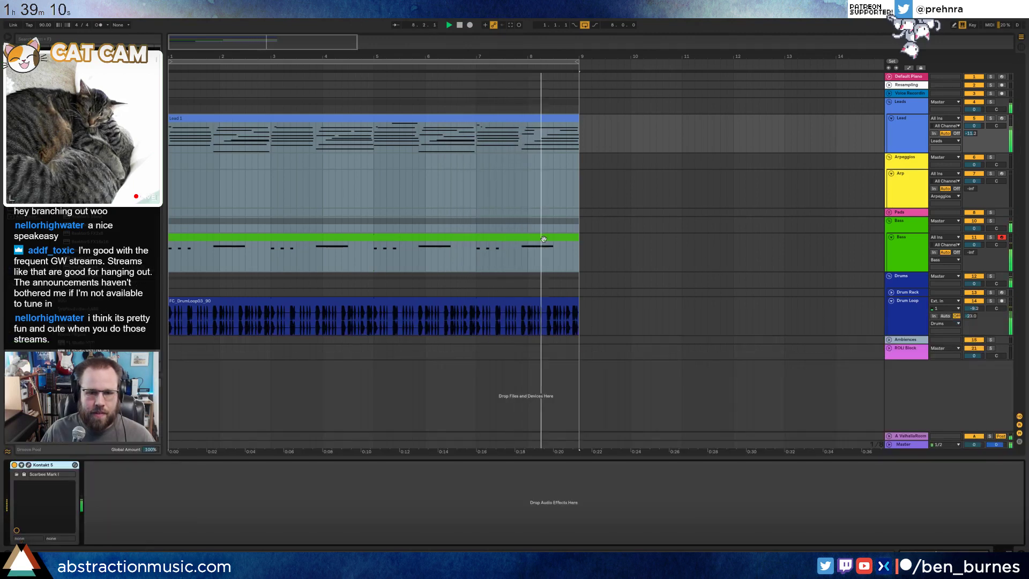
click(542, 257)
click(540, 259)
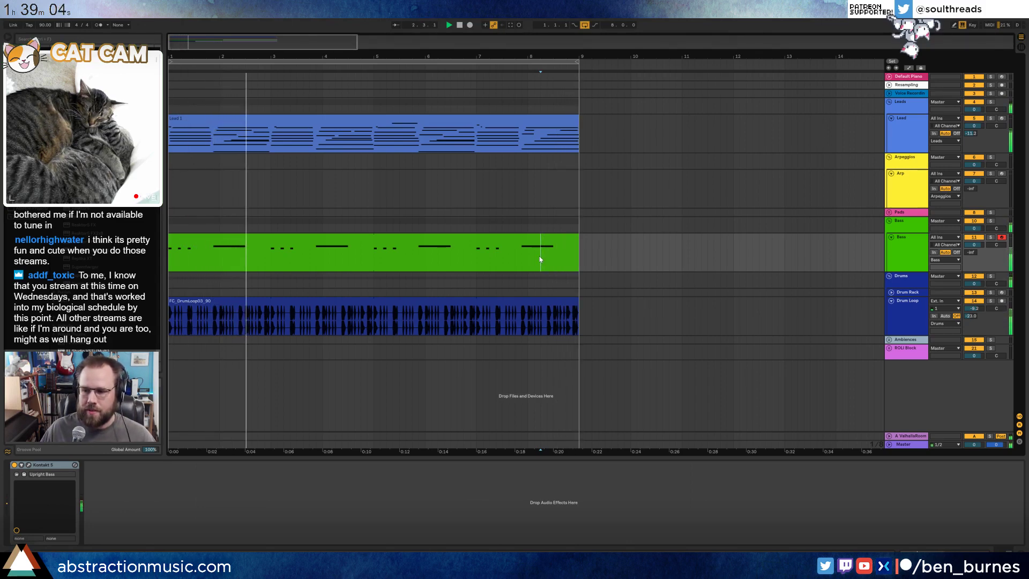
key(space)
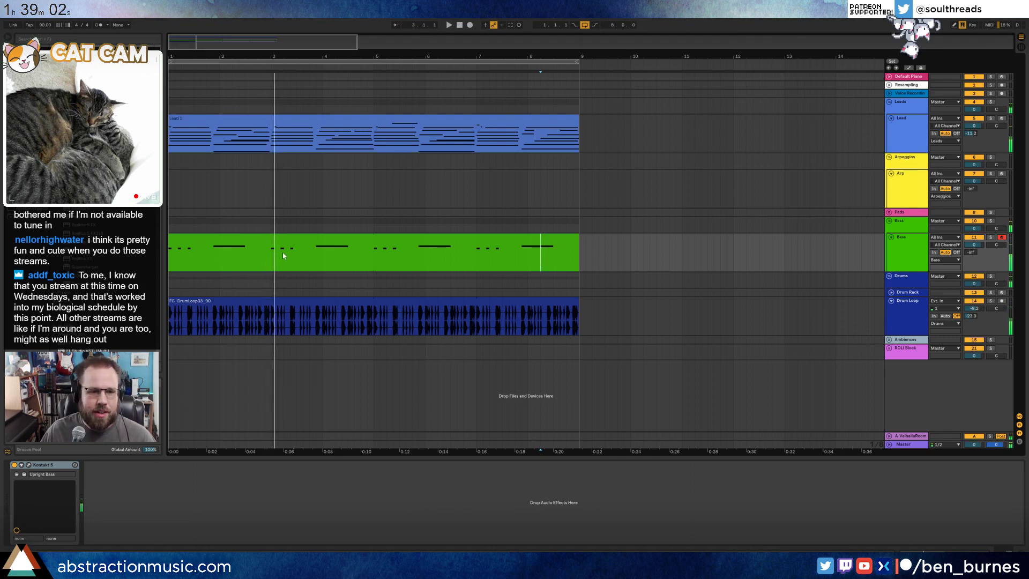
- On the Arp track's Analog synth, set the filter 1 frequency to 345, add a decaying filter envelope, and shape a zero-sustain amp envelope
click(302, 238)
click(906, 183)
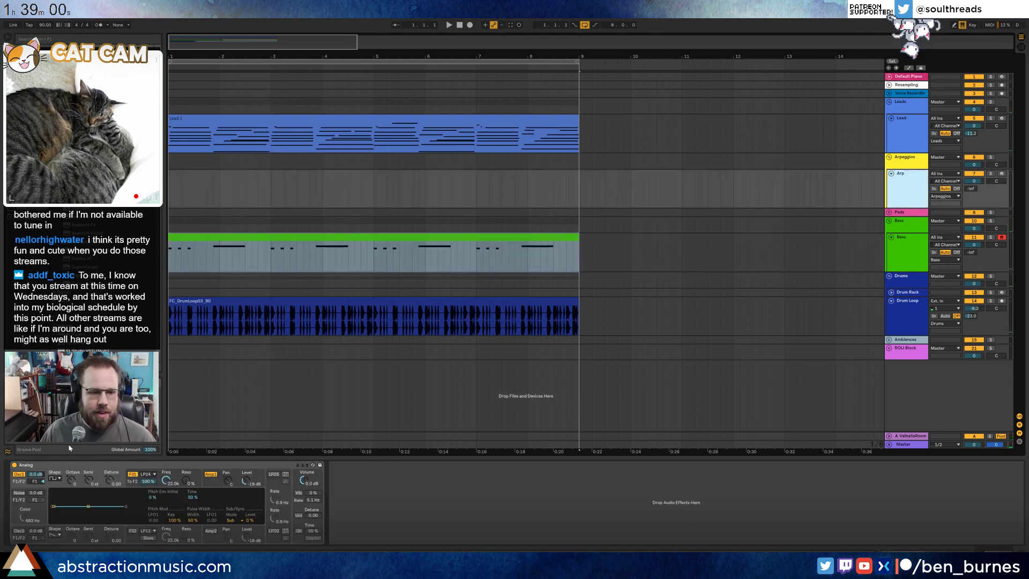
click(136, 486)
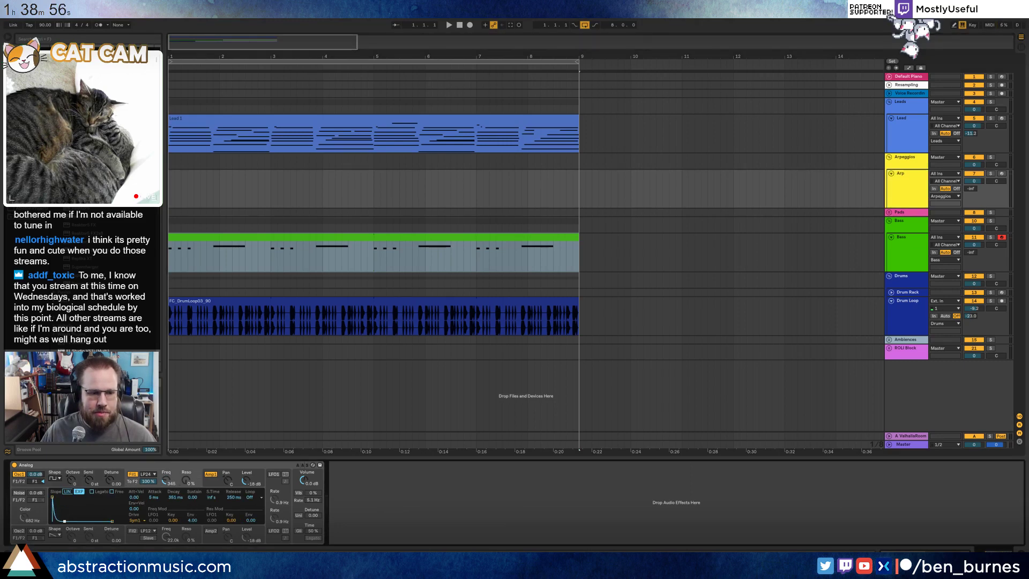
click(214, 486)
drag(65, 506, 63, 523)
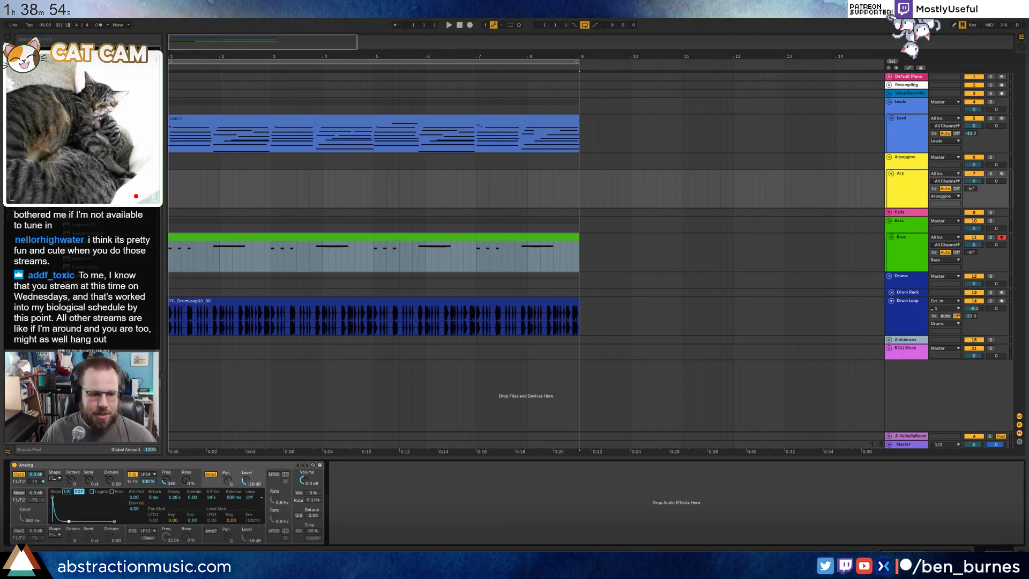
- Enable unison on the Arp's Analog with a detune of 1.56, and set the amp envelope decay to 351 ms
click(298, 515)
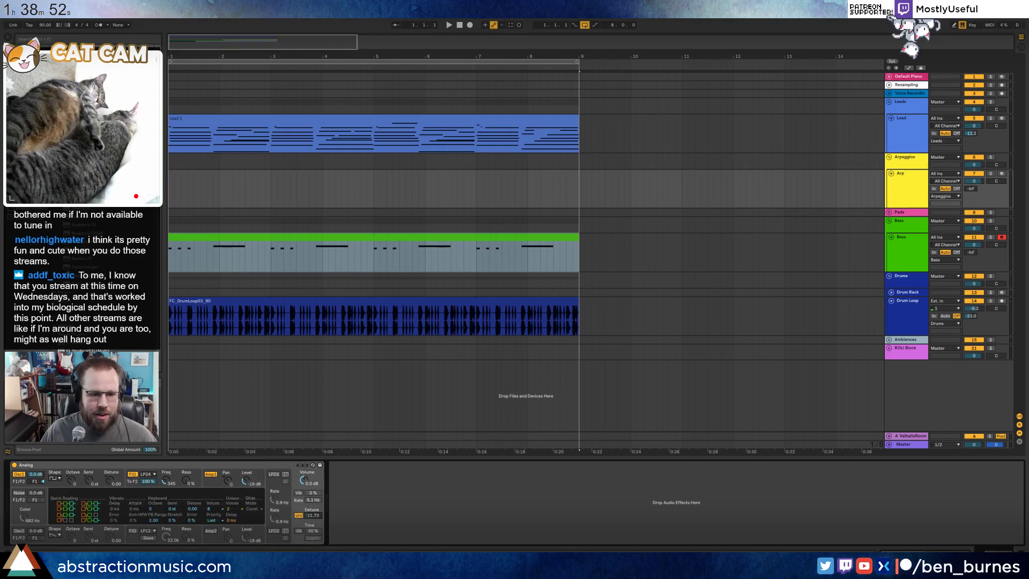
drag(313, 515, 313, 523)
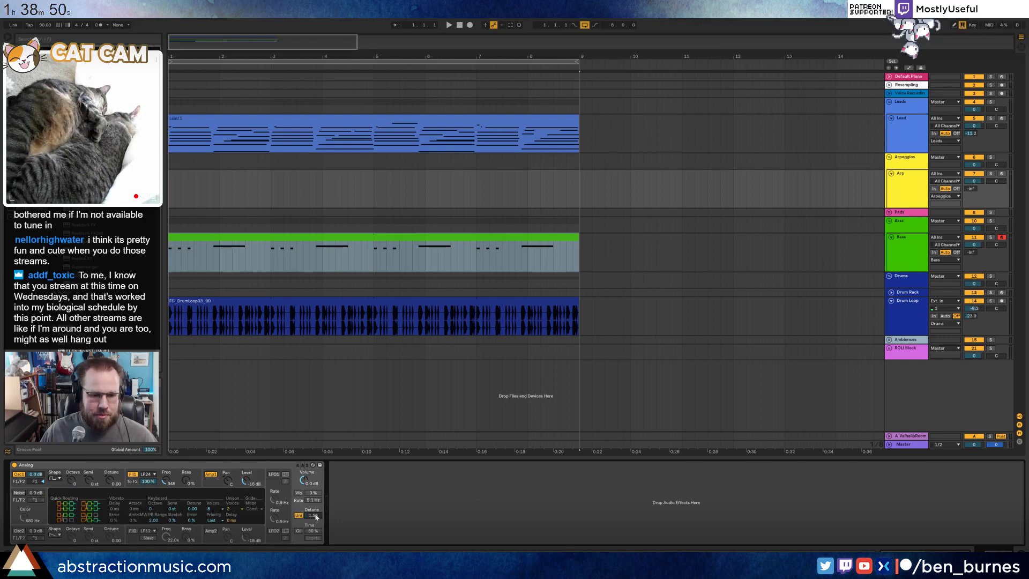
click(212, 484)
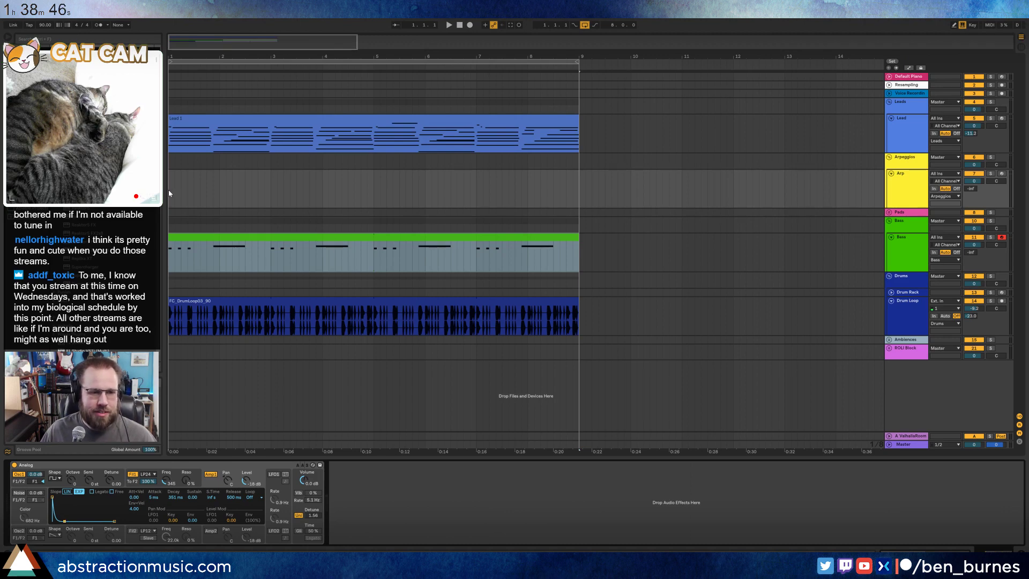
- Insert an empty two-bar MIDI clip at the start of the Arp track and repeat it out to bar 9
click(209, 263)
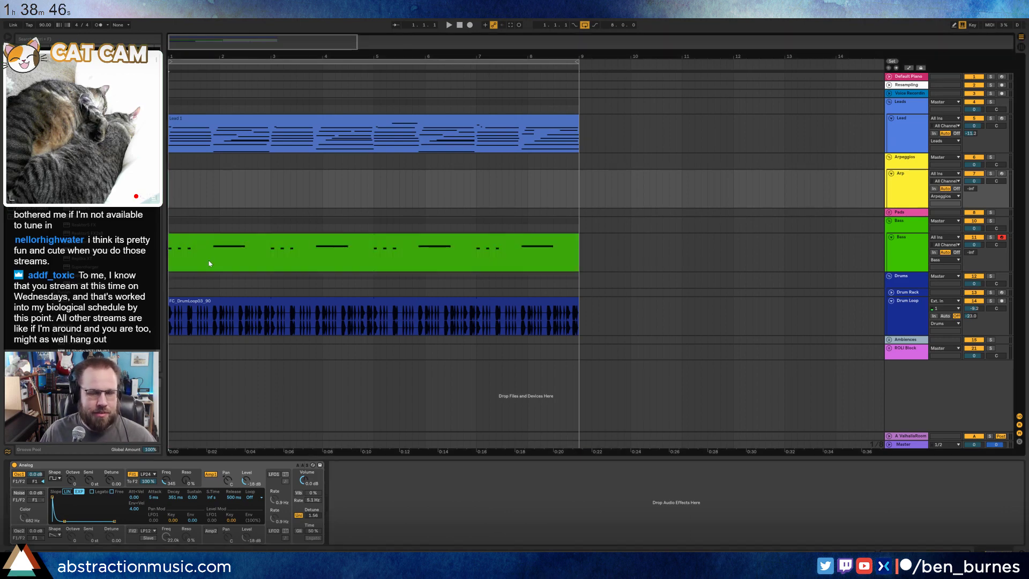
click(271, 191)
drag(250, 194, 168, 194)
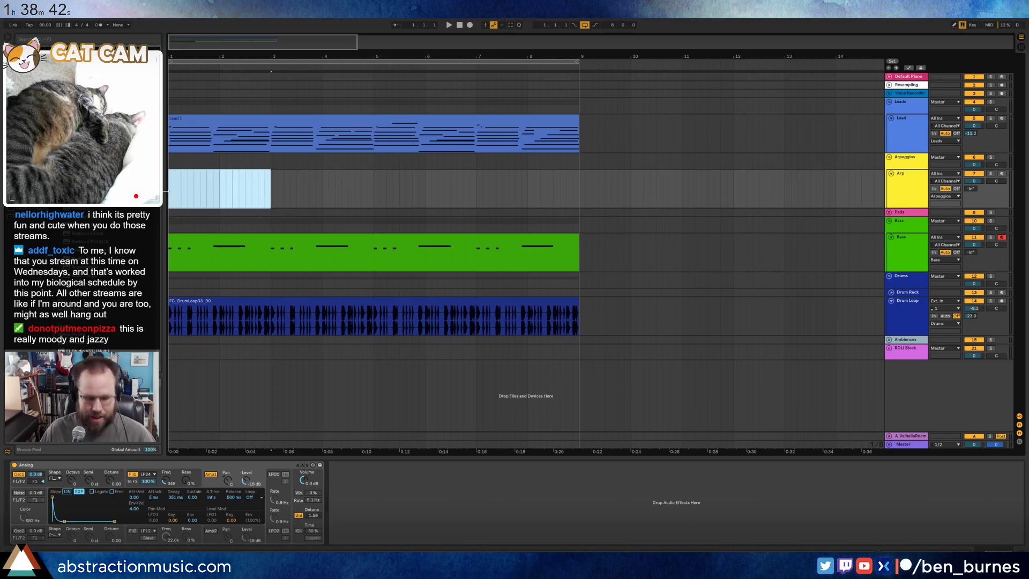
key(ctrl+shift+m)
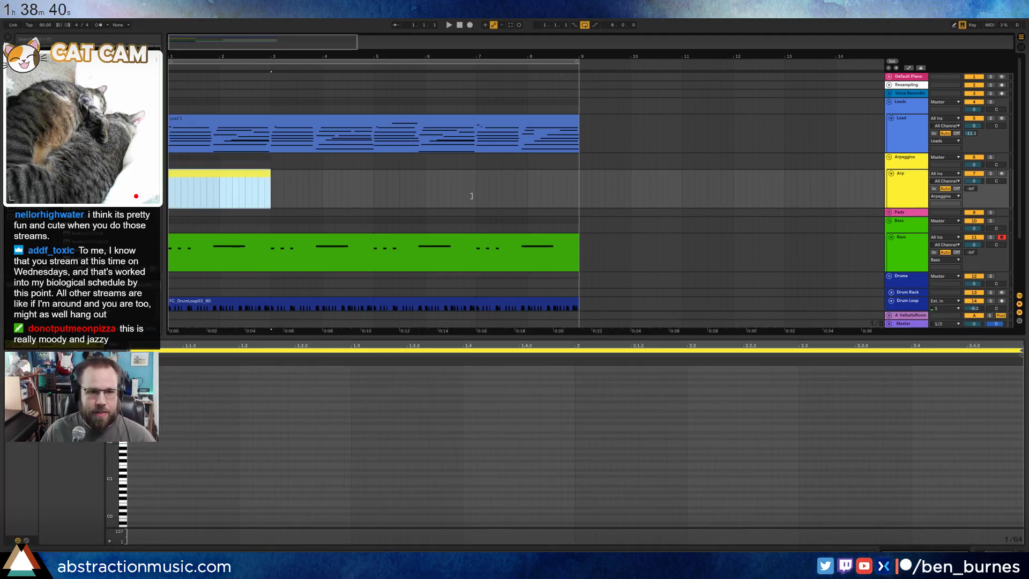
drag(472, 196, 586, 194)
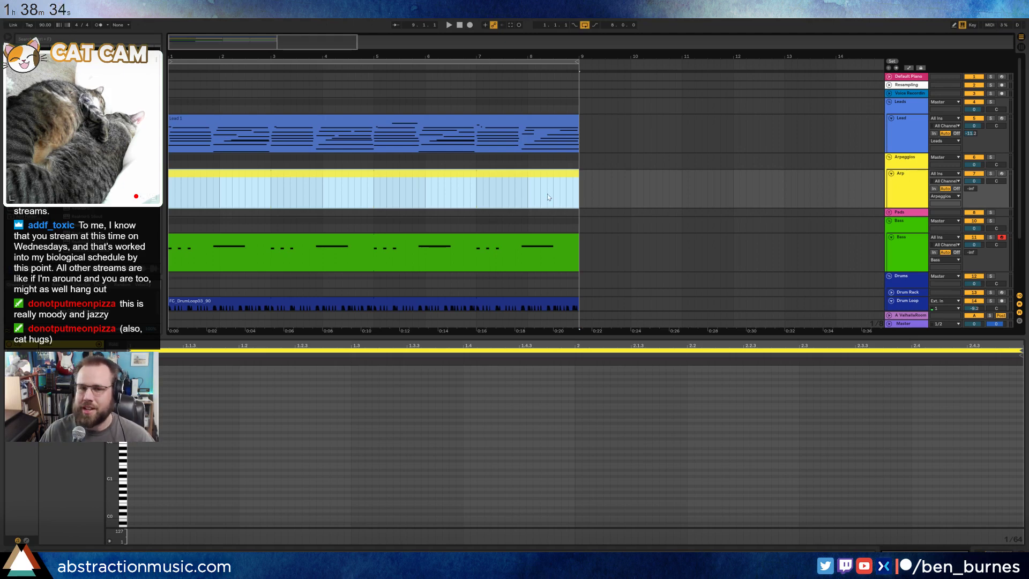
- Examine the lead clip's chord notes in the piano roll and reopen the empty Arp clip
click(216, 195)
click(249, 177)
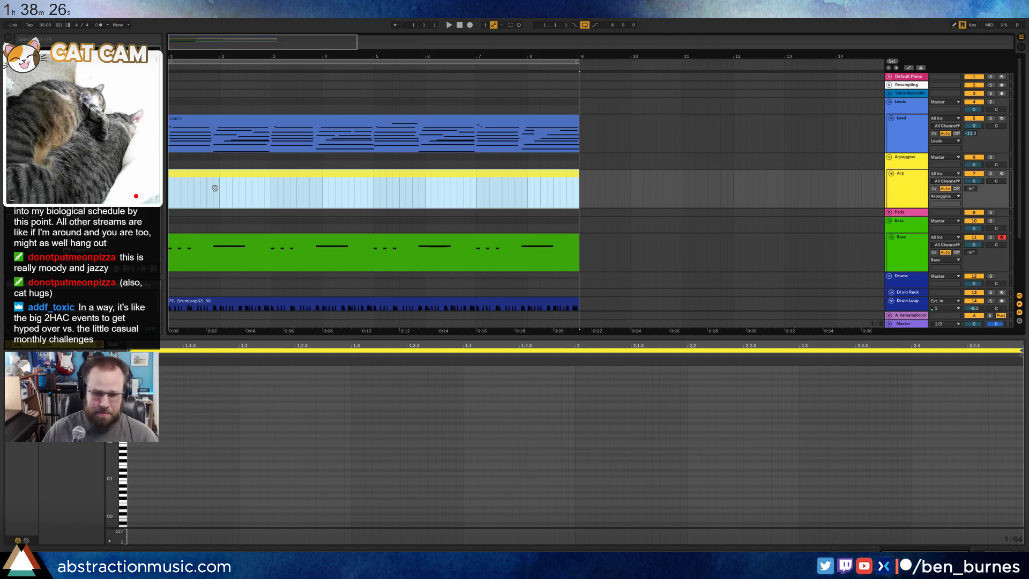
click(169, 193)
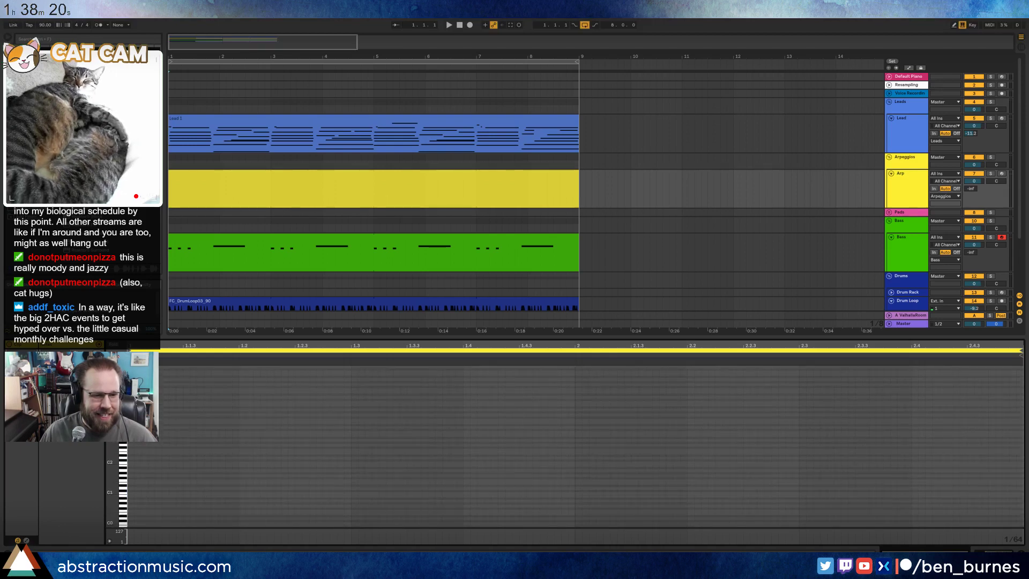
click(220, 125)
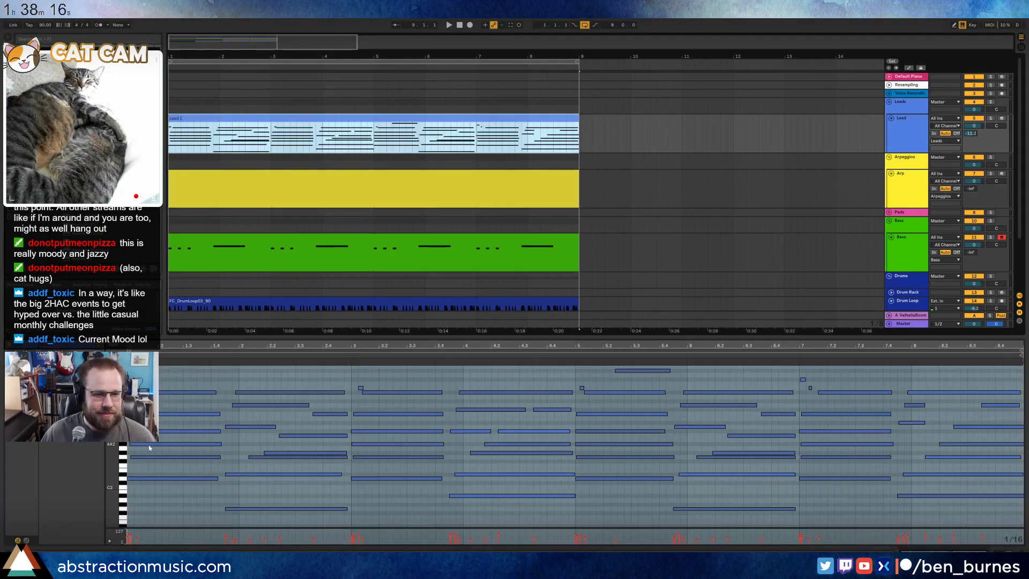
drag(156, 486, 207, 335)
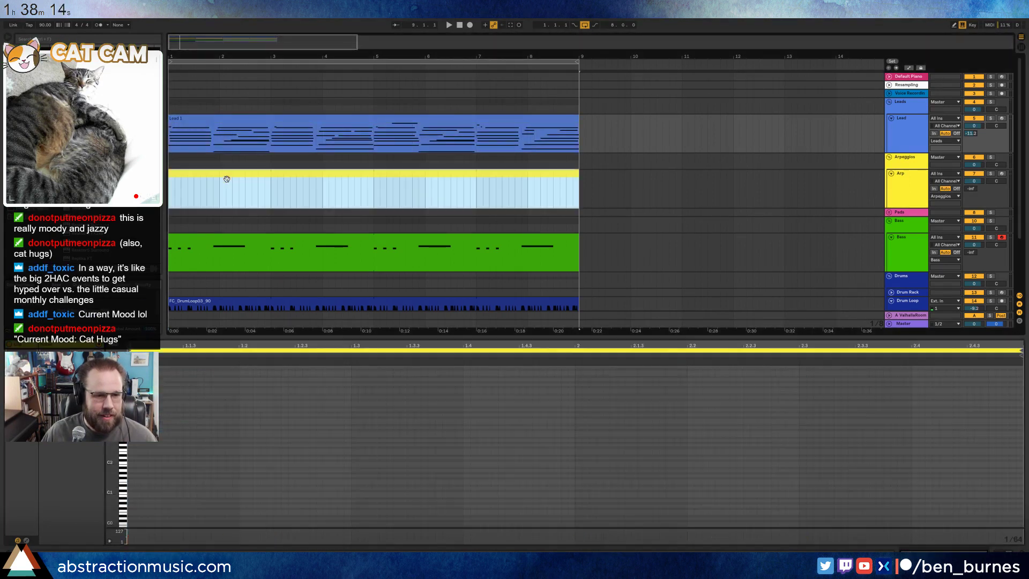
click(223, 199)
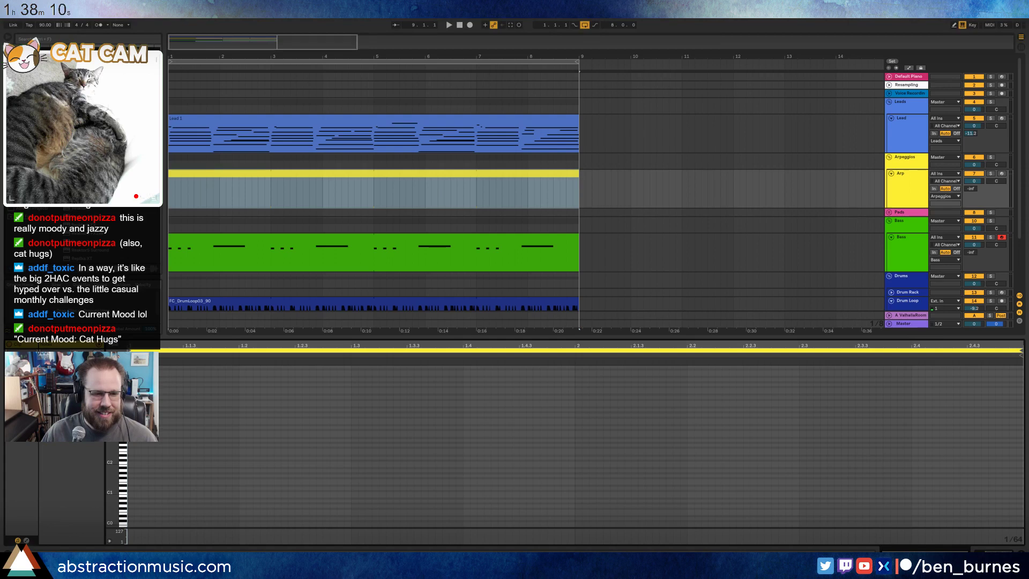
- Paste the lead chord into the empty Arp clip and shift its staggered notes back to the clip's start
key(ctrl+v)
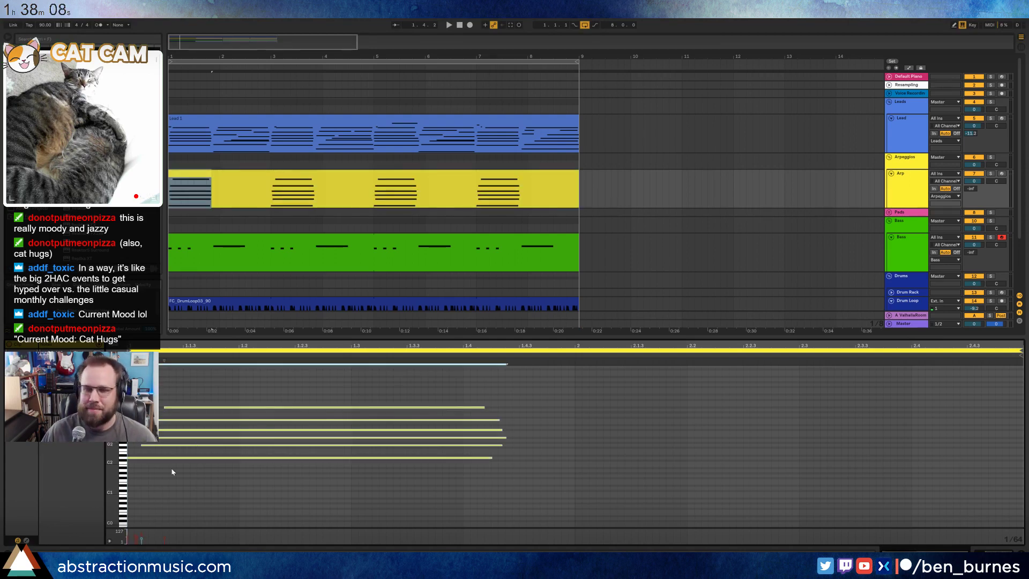
drag(166, 456, 200, 410)
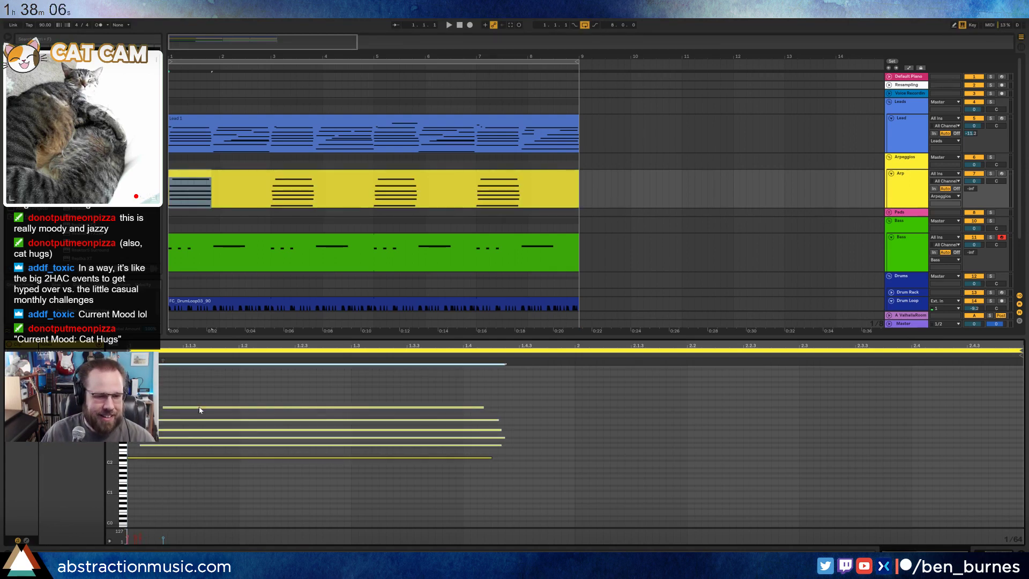
click(207, 407)
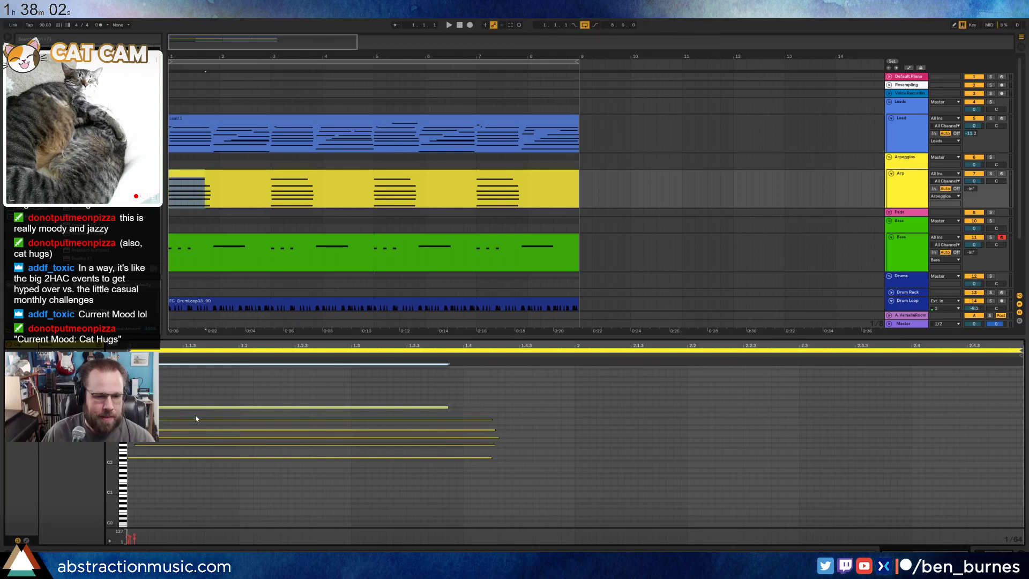
click(196, 420)
click(159, 438)
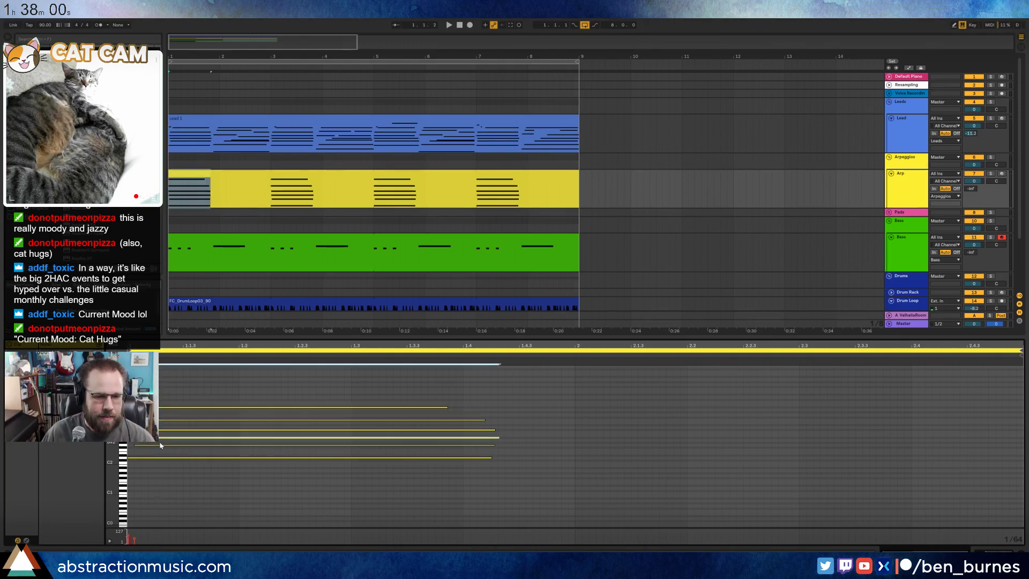
click(161, 448)
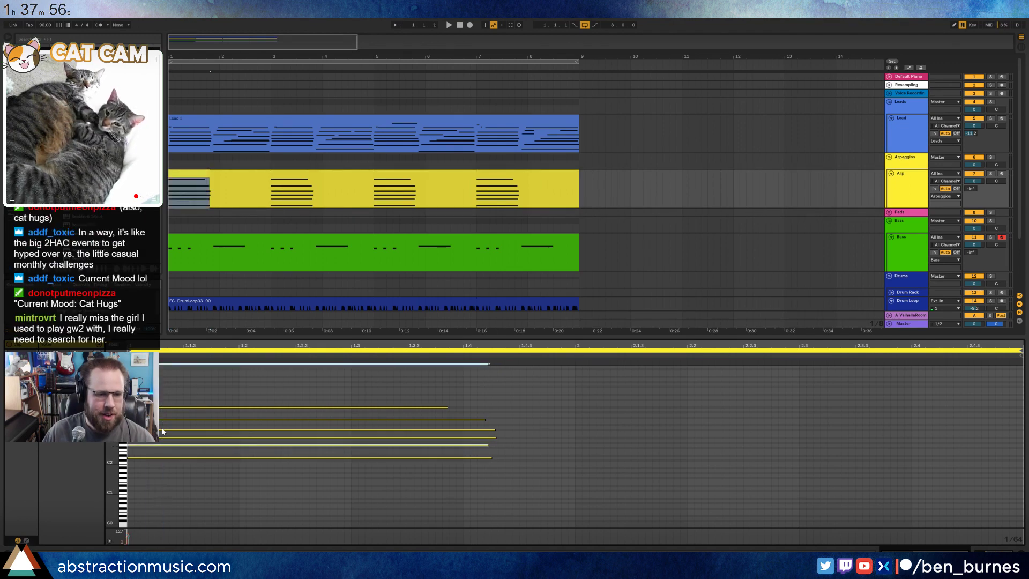
click(169, 430)
- Shorten all the Arp clip's chord notes together so they end just before beat 1.3
drag(407, 398, 414, 494)
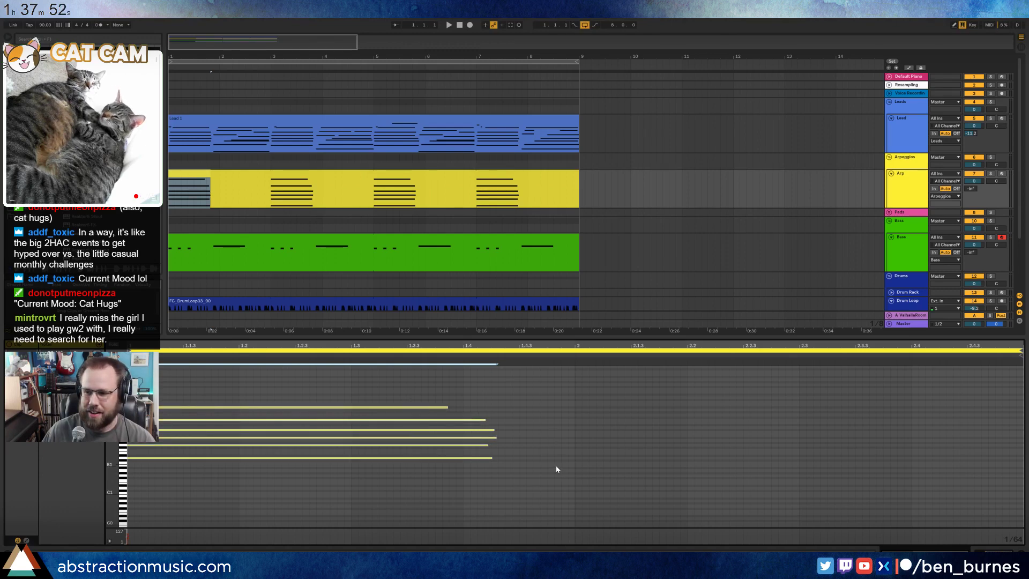
key(shift+Left)
key(shift+Left)
key(shift+Left)
key(shift+Left)
key(shift+Left)
key(shift+Left)
key(shift+Left)
key(shift+Left)
key(shift+Left)
key(shift+Left)
key(shift+Left)
key(shift+Left)
key(shift+Left)
key(shift+Left)
key(shift+Left)
key(shift+Left)
key(shift+Left)
key(shift+Left)
key(shift+Left)
key(shift+Left)
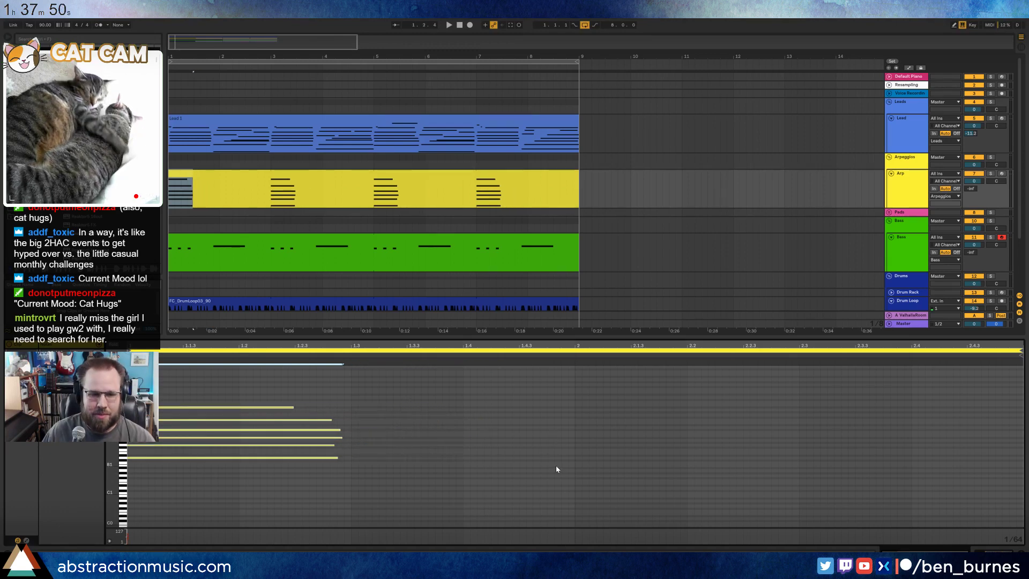
- Shorten all the notes of the Arp clip's opening chord to about a thirty-second note each
key(shift+Left)
key(shift+Left)
key(shift+Left)
key(shift+Left)
key(shift+Left)
key(shift+Left)
key(shift+Left)
key(shift+Left)
key(shift+Left)
key(shift+Left)
key(shift+Left)
key(shift+Left)
key(shift+Left)
key(shift+Left)
key(shift+Left)
key(shift+Left)
key(shift+Left)
key(shift+Left)
key(shift+Left)
key(shift+Left)
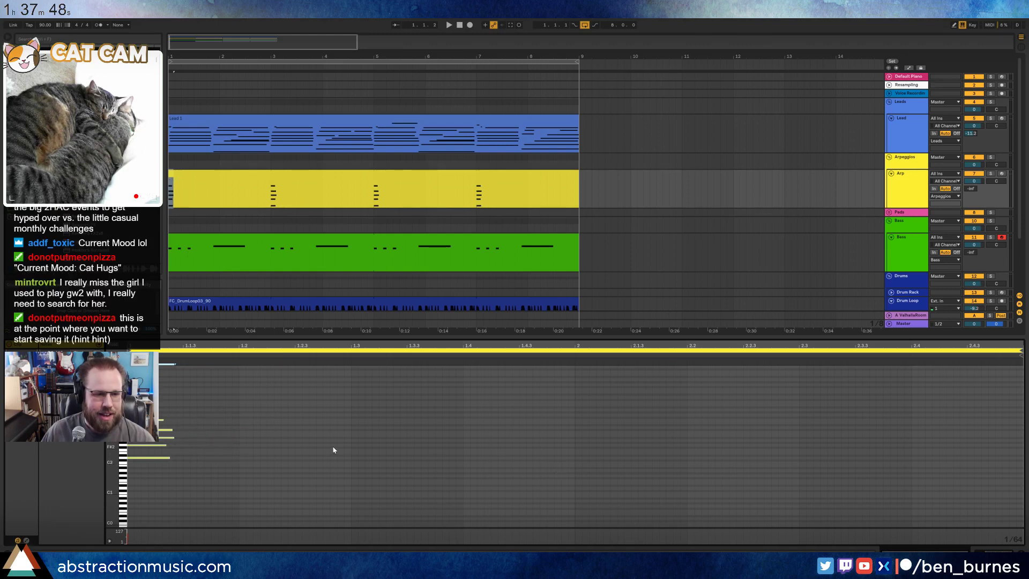
mouse_move(111, 405)
mouse_down()
mouse_move(131, 413)
mouse_move(134, 396)
mouse_up()
click(232, 418)
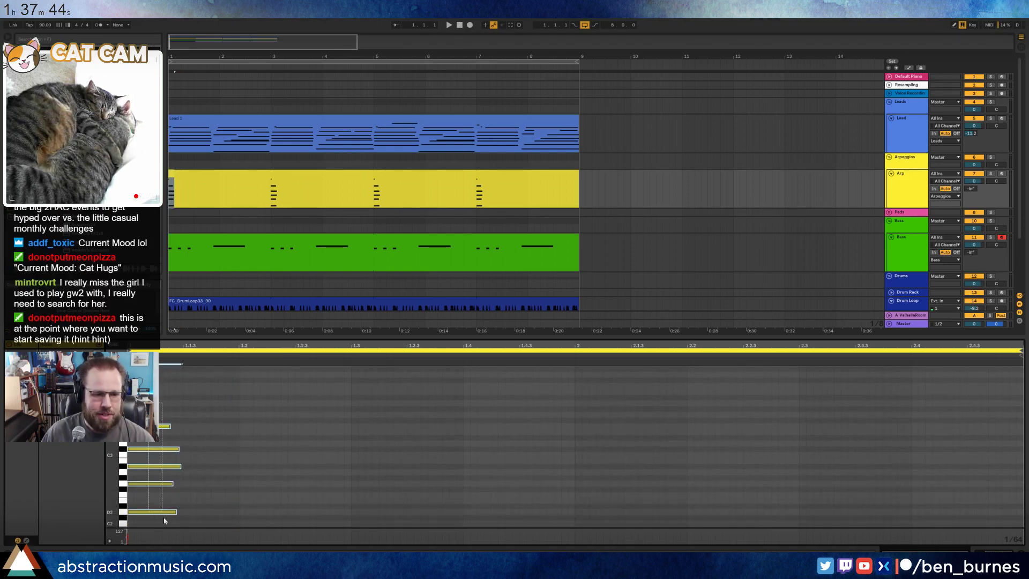
key(shift+Left)
key(shift+Left)
key(shift+Left)
key(shift+Left)
key(shift+Left)
key(shift+Left)
key(shift+Left)
key(shift+Left)
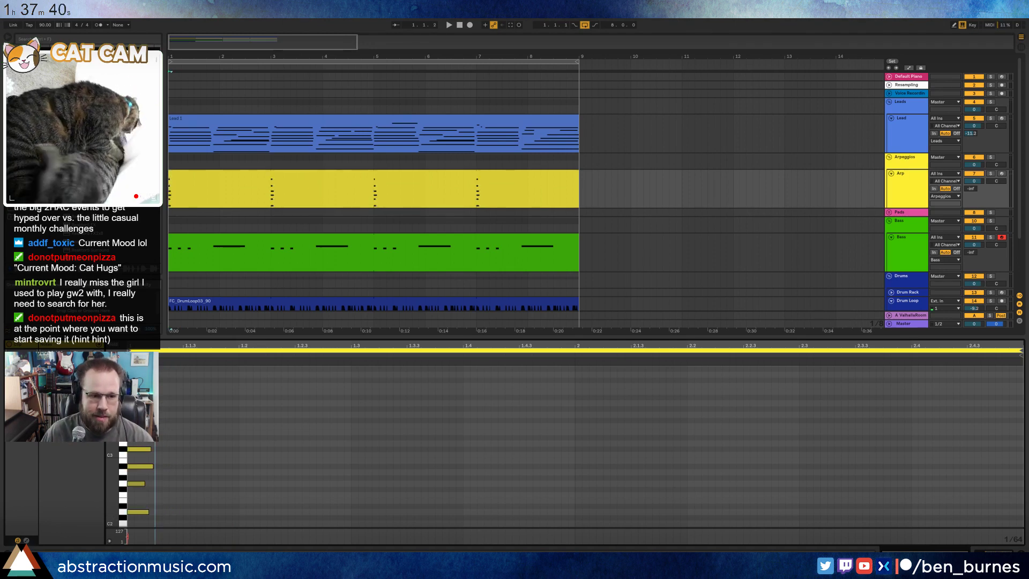
key(Home)
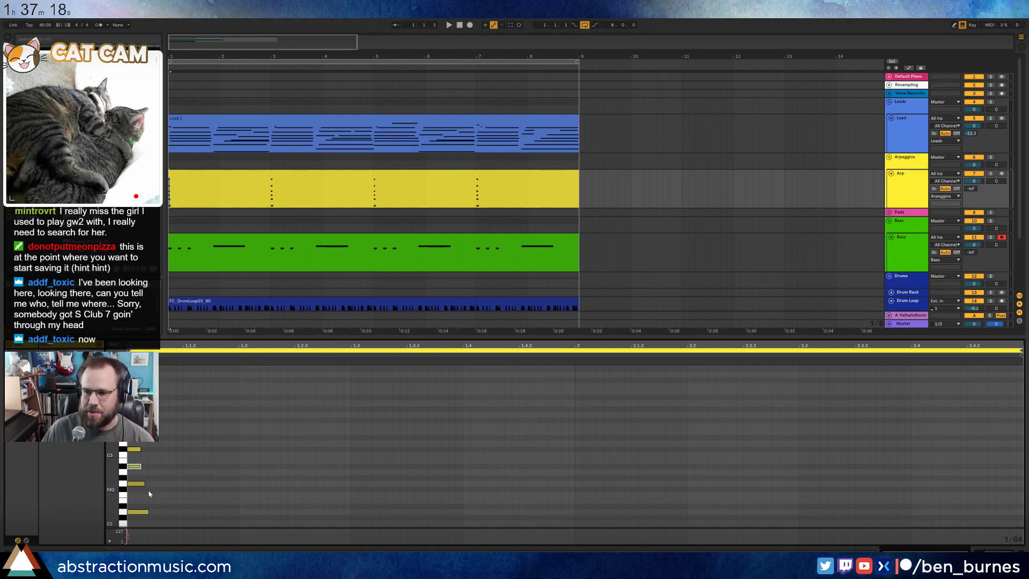
- Stagger the short chord notes into an ascending run, each higher note starting as the one below it ends
drag(144, 484, 131, 383)
key(Right)
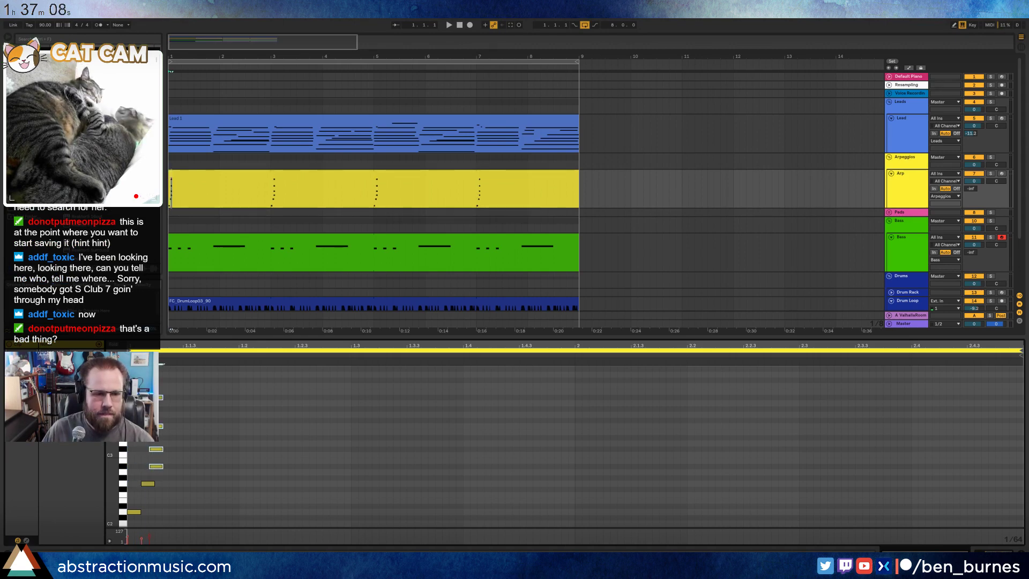
key(Right)
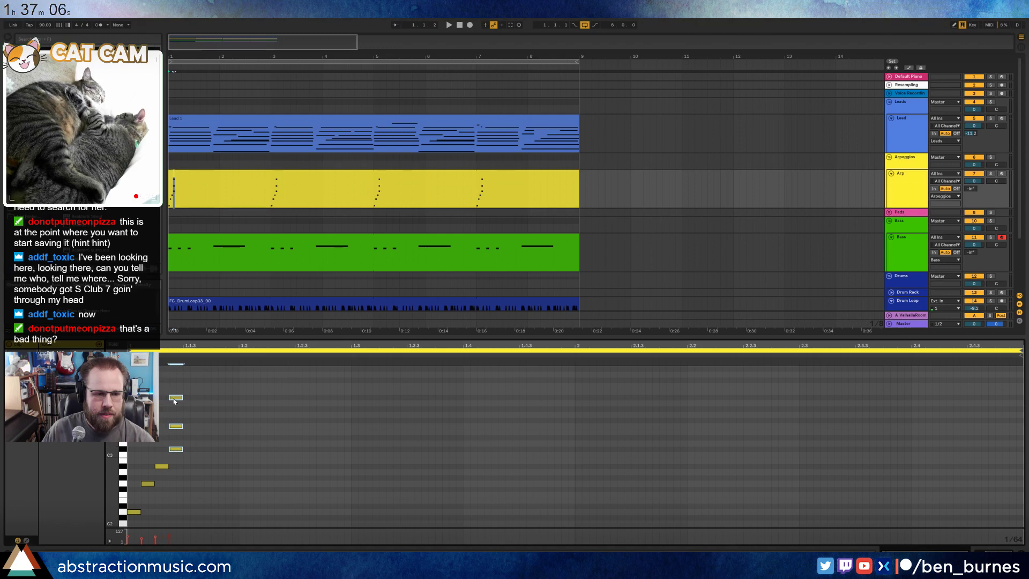
drag(162, 379, 187, 432)
key(Right)
key(Right)
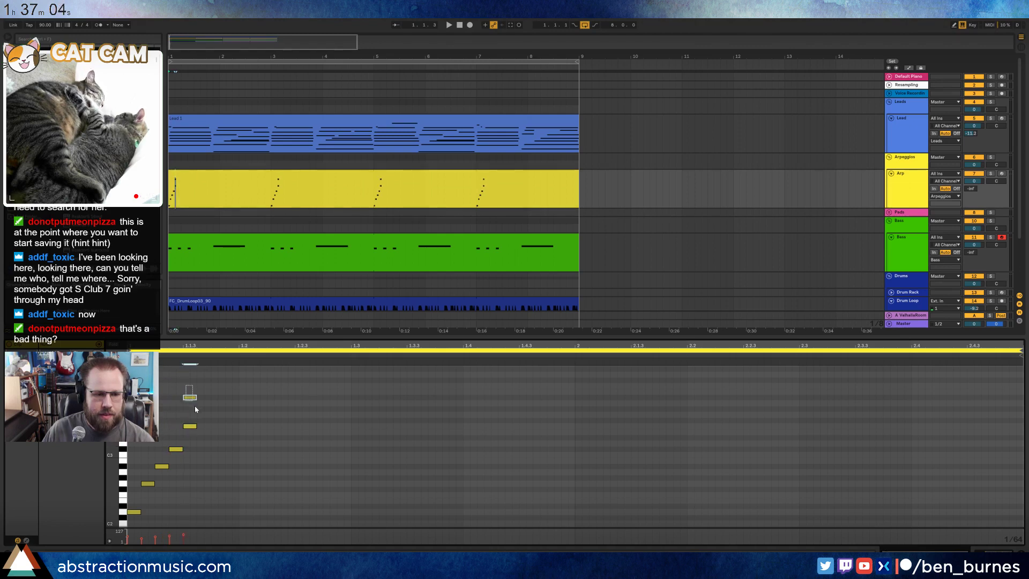
key(Right)
key(Right)
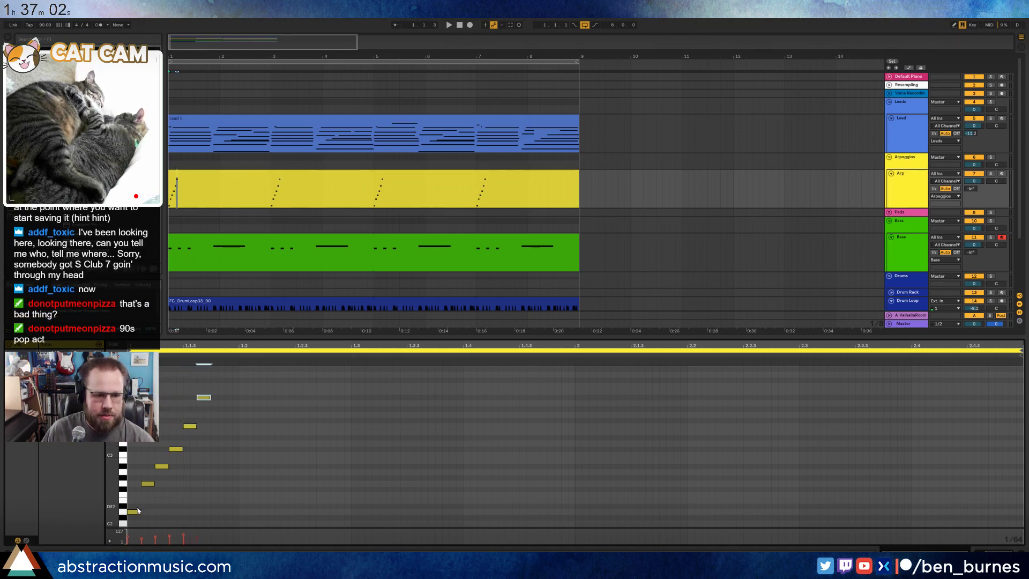
- Stretch the ascending run to fill the first beat as sixteenth-note triplets up to 1.2, and play it
drag(216, 385, 127, 527)
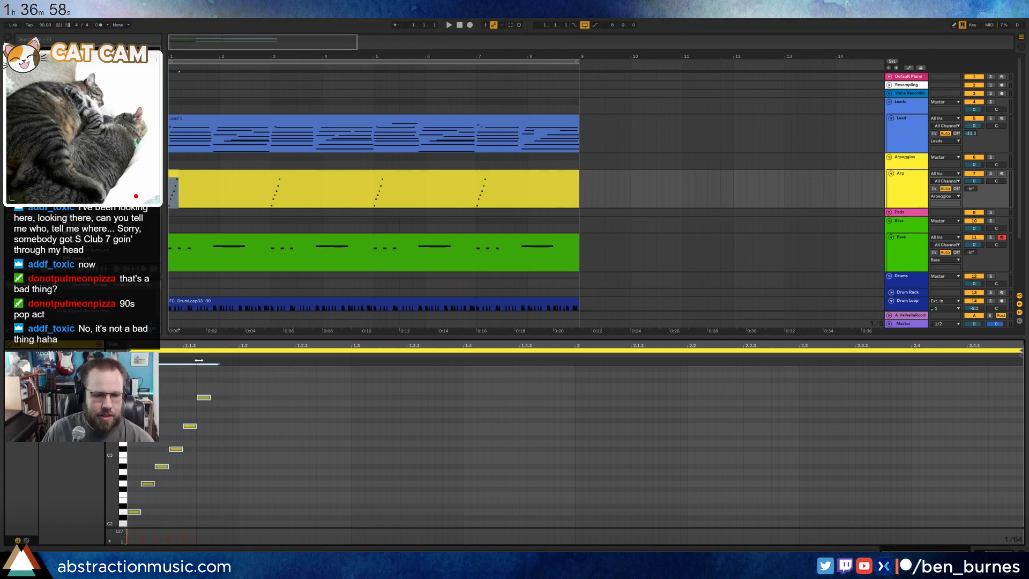
drag(199, 360, 215, 360)
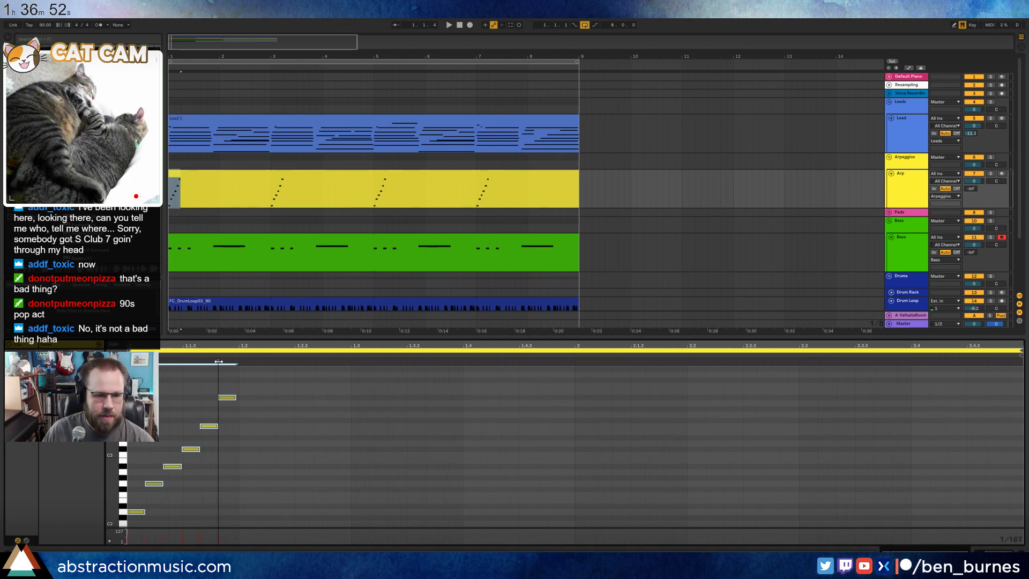
drag(219, 361, 220, 361)
key(space)
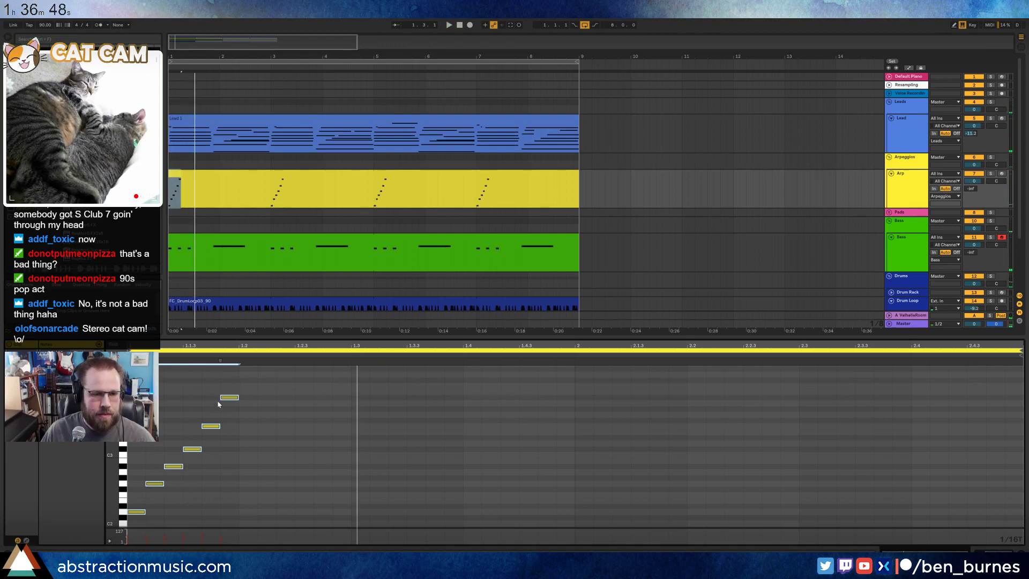
- Transpose the arpeggio run up an octave and raise its note velocities, with the top note at about 108
drag(234, 381, 127, 518)
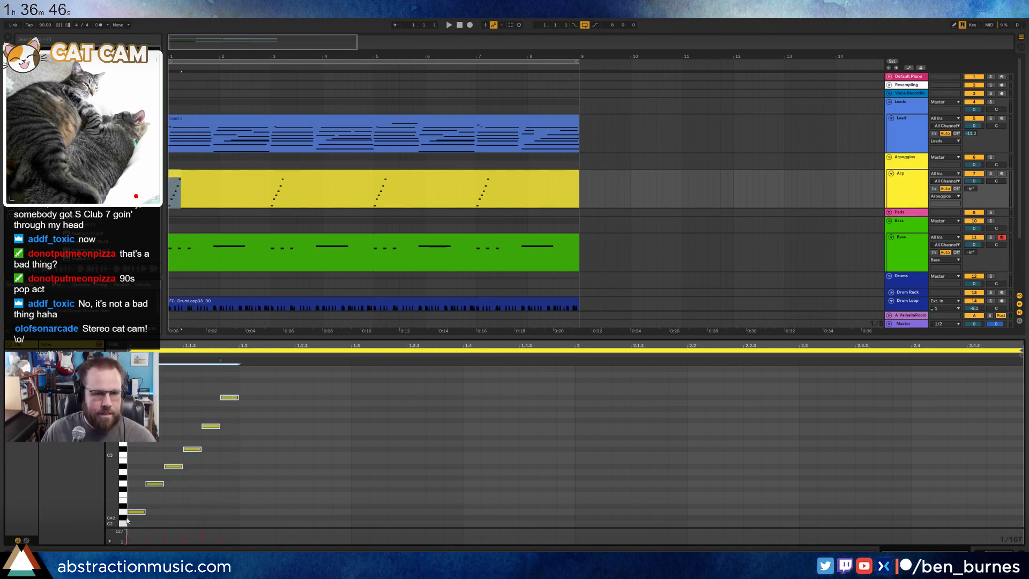
key(shift+Up)
key(shift+Tab)
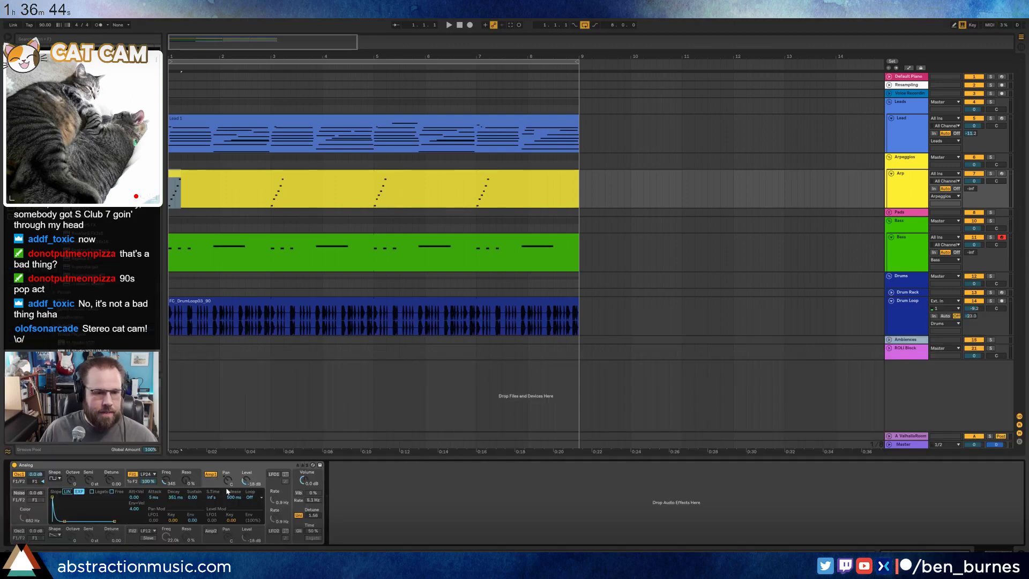
double_click(200, 178)
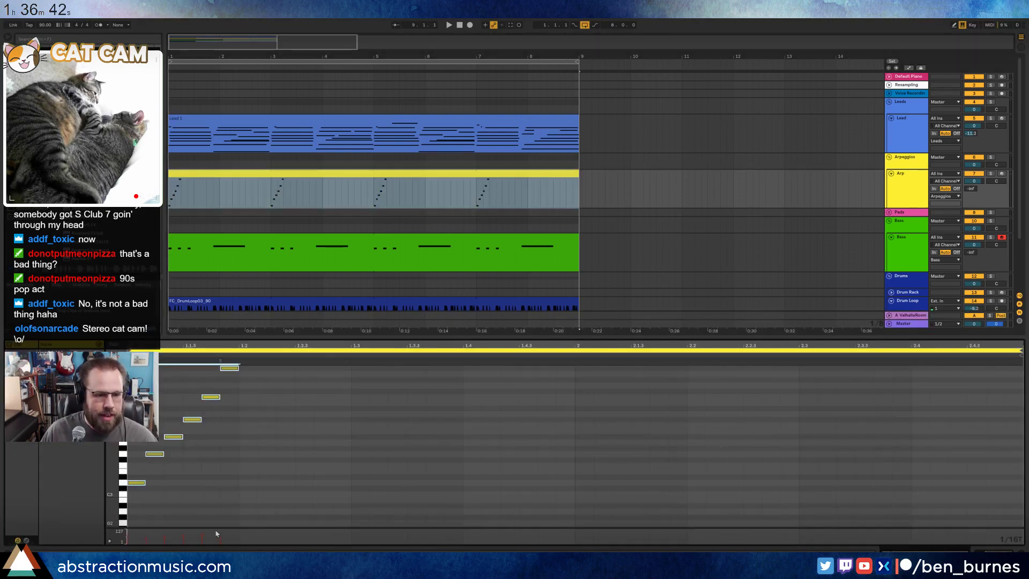
drag(238, 364, 240, 364)
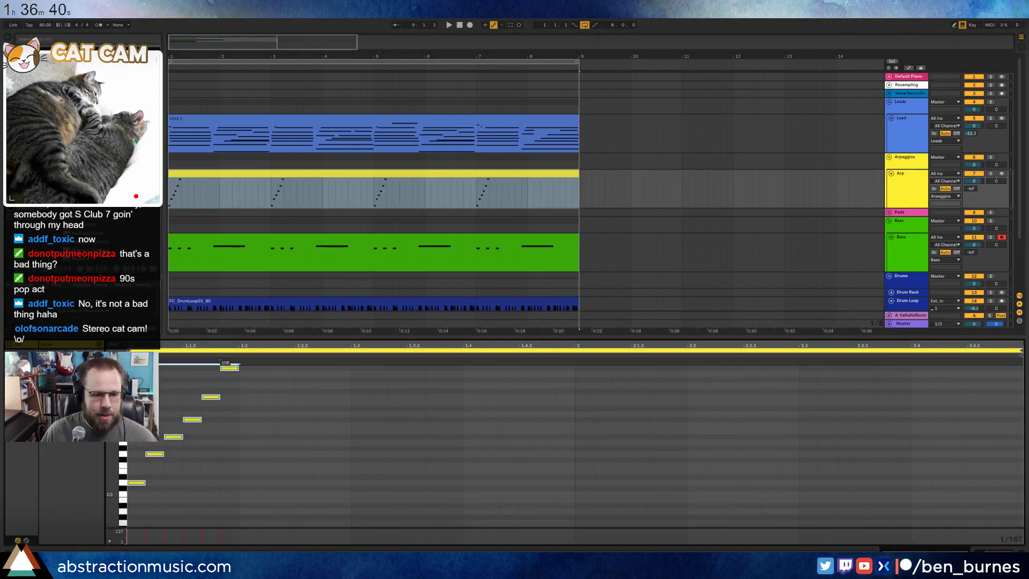
- Set the Arp track's reverb send to about -12 dB and play back the loop
click(909, 195)
drag(967, 190, 967, 177)
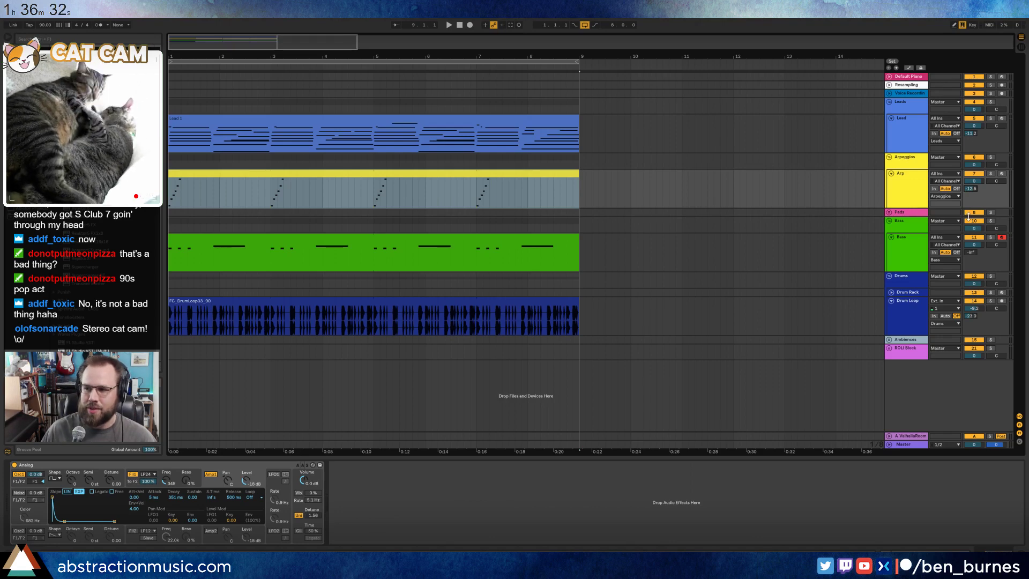
key(space)
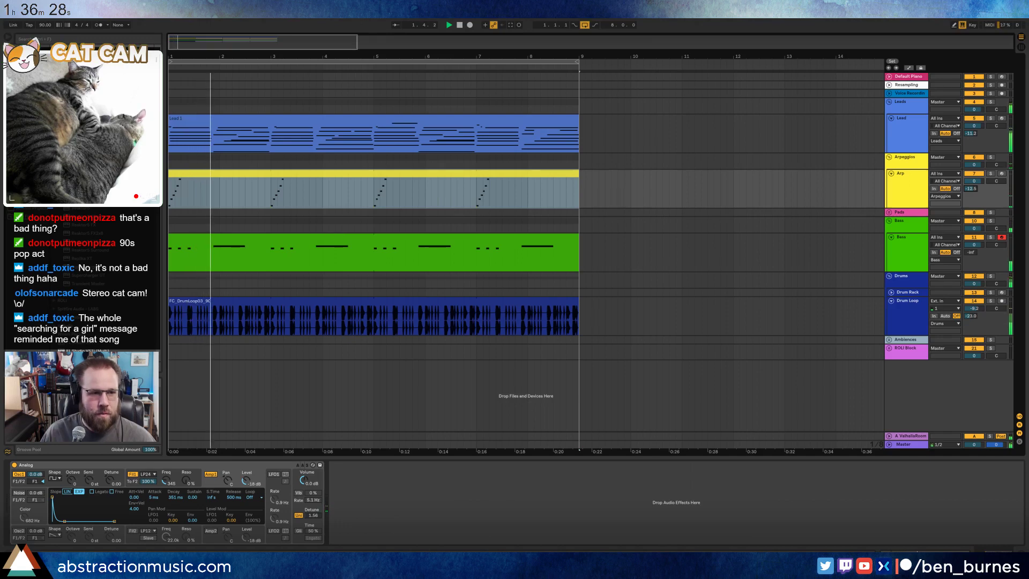
key(space)
- Add a Ping Pong Delay to the Arp track with a one-sixteenth delay time, 50% feedback and 19% dry/wet
drag(81, 293, 368, 503)
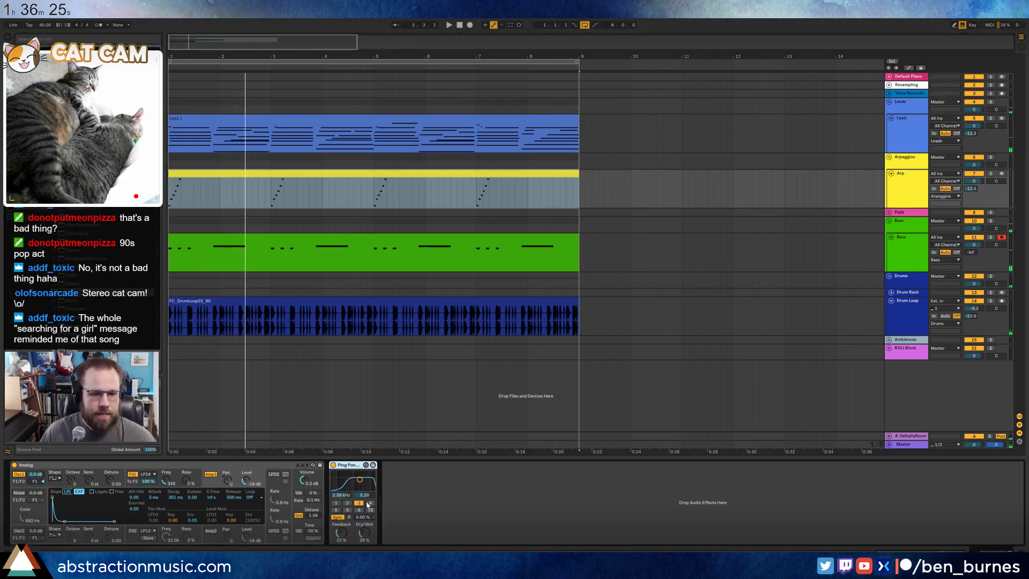
click(337, 503)
drag(365, 532, 365, 535)
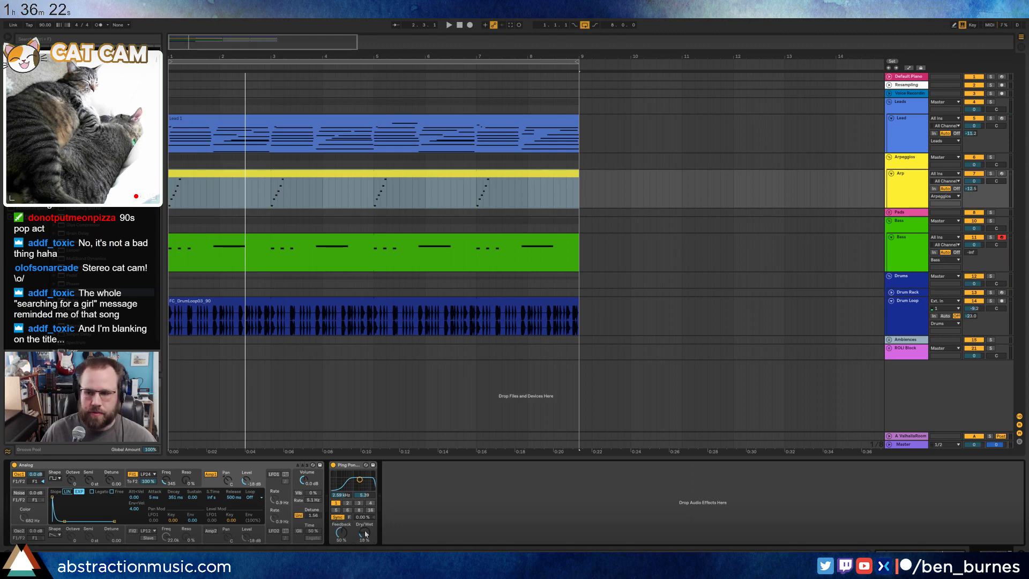
- During playback, set the delay's feedback to 27%, dry/wet to about 28% and its filter to about 5 kHz
key(space)
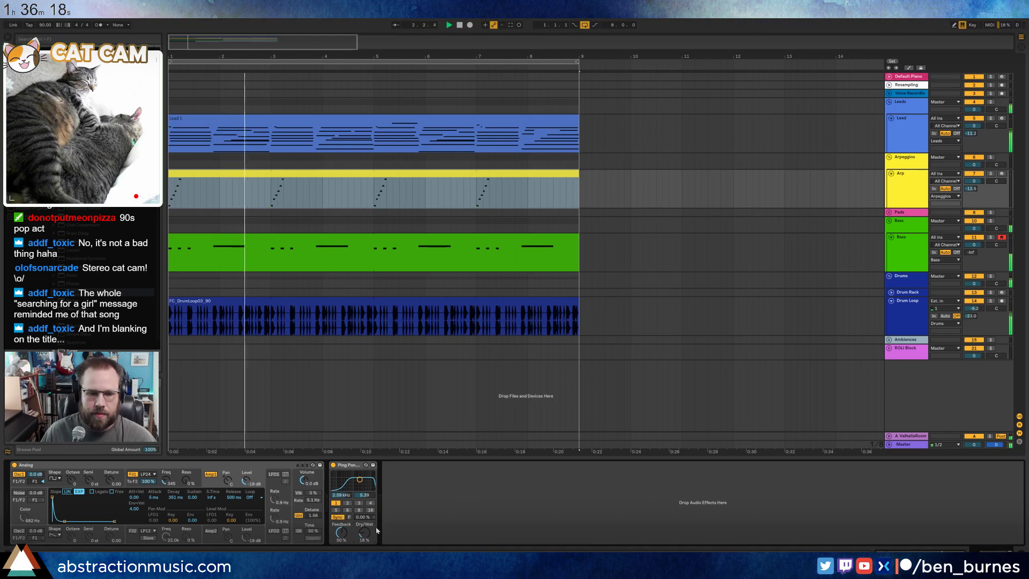
mouse_move(357, 537)
mouse_down()
mouse_move(364, 531)
mouse_move(341, 544)
mouse_up()
drag(362, 484, 365, 485)
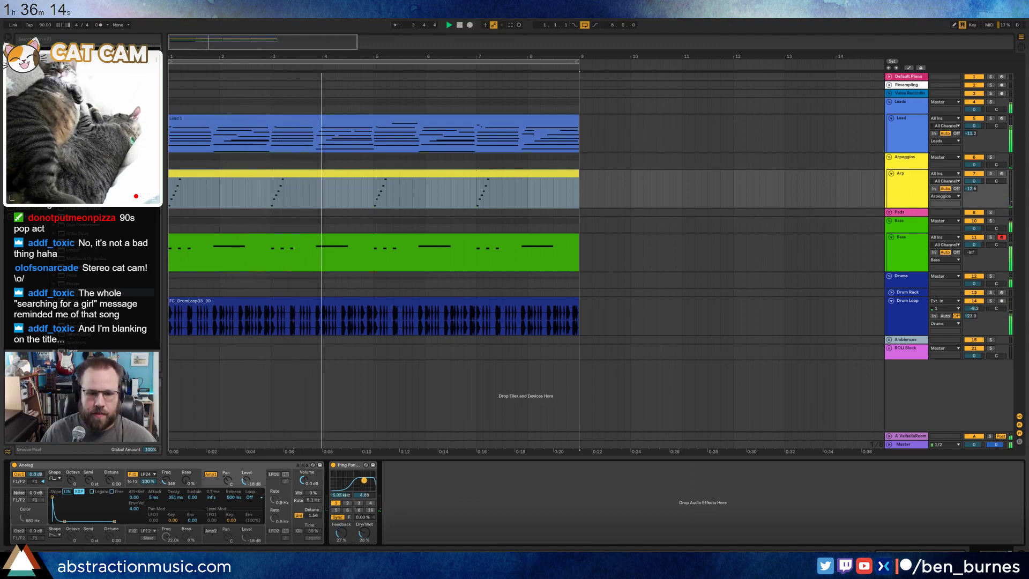
- Lower the Analog synth's first filter frequency to 248 and raise its resonance to 34%
drag(69, 506, 63, 506)
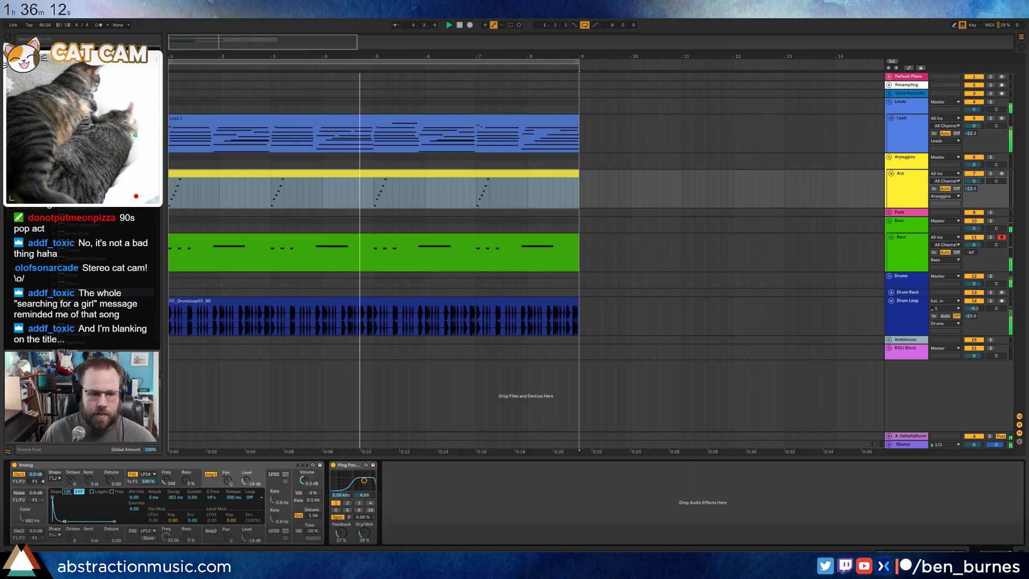
click(171, 486)
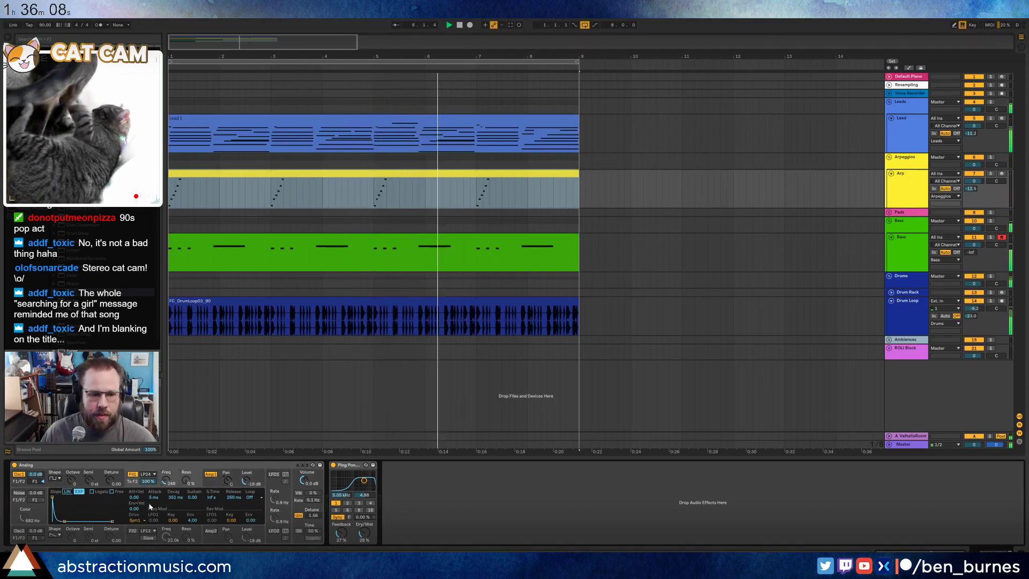
drag(186, 480, 187, 475)
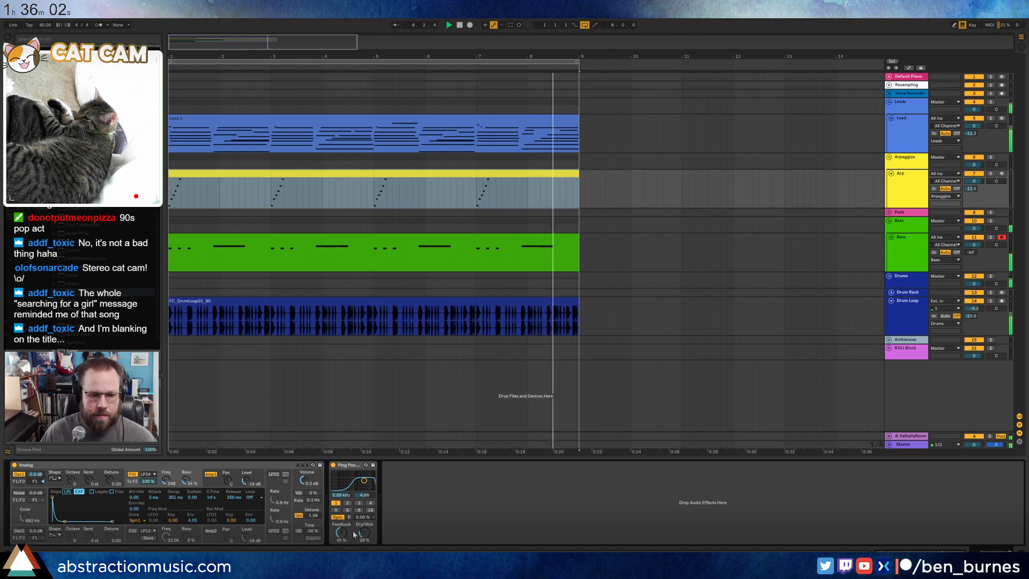
- Set the delay's feedback to about 38% and dry/wet to 24%, and reduce the Analog filter's resonance to 24%
drag(342, 532, 365, 538)
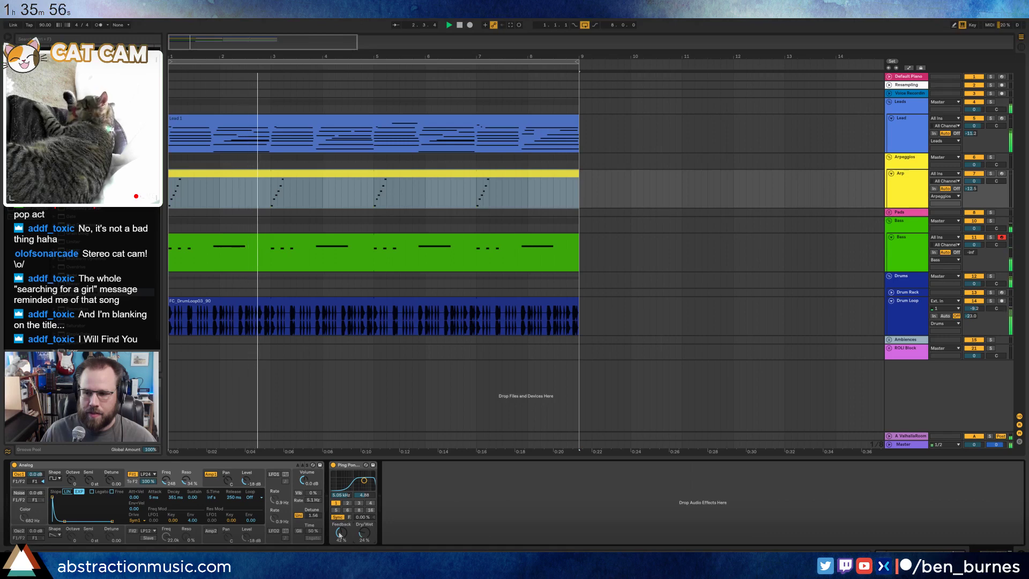
drag(341, 532, 341, 535)
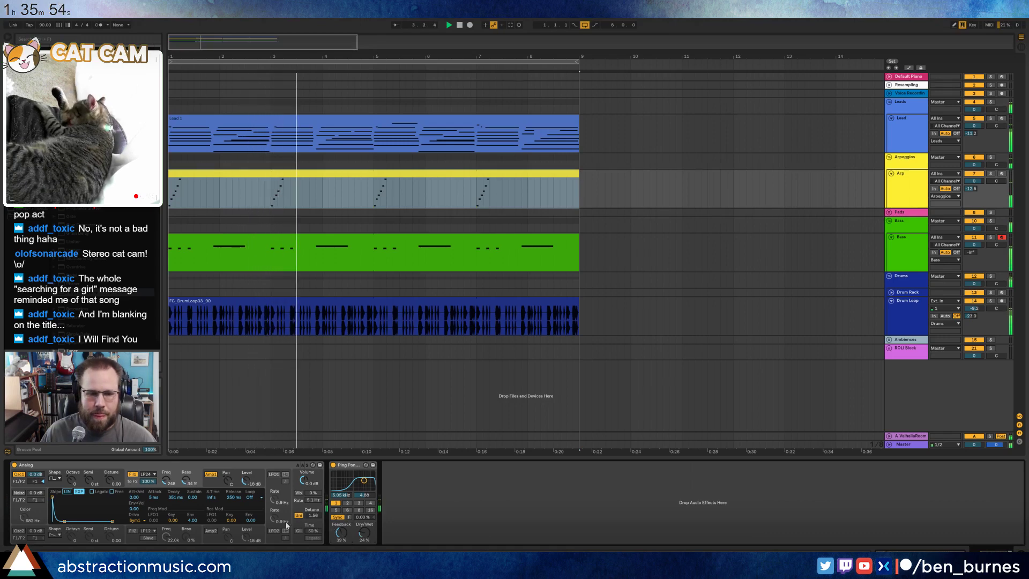
drag(186, 481, 185, 486)
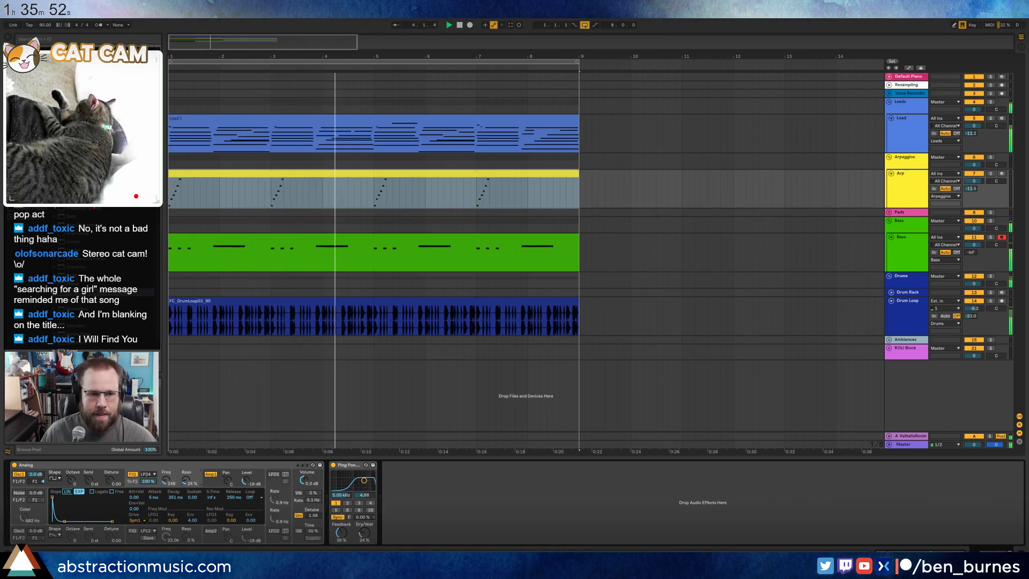
- Open the Lead clip and examine its chord notes around bar 4 while the loop plays
click(351, 119)
double_click(351, 119)
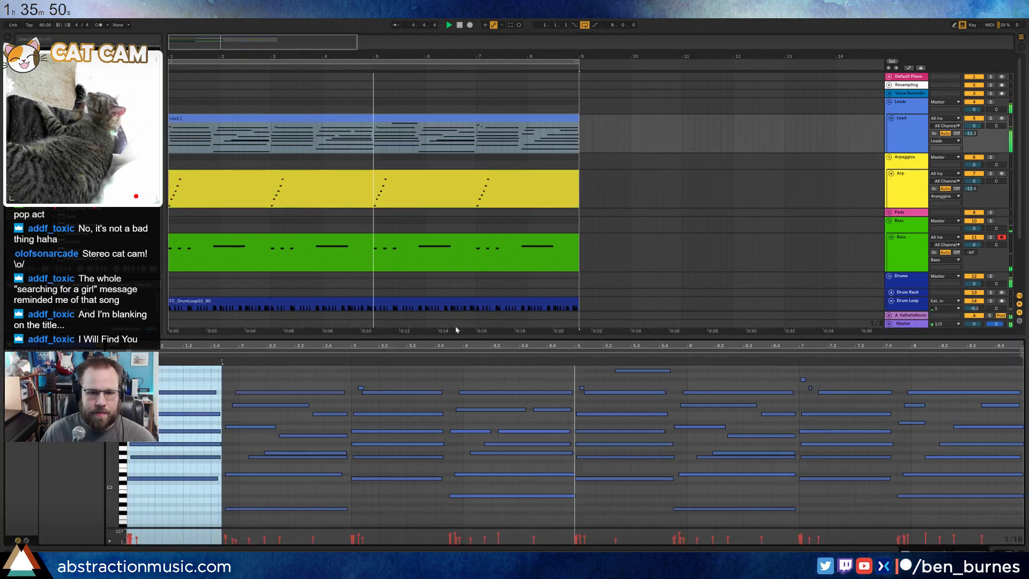
click(426, 508)
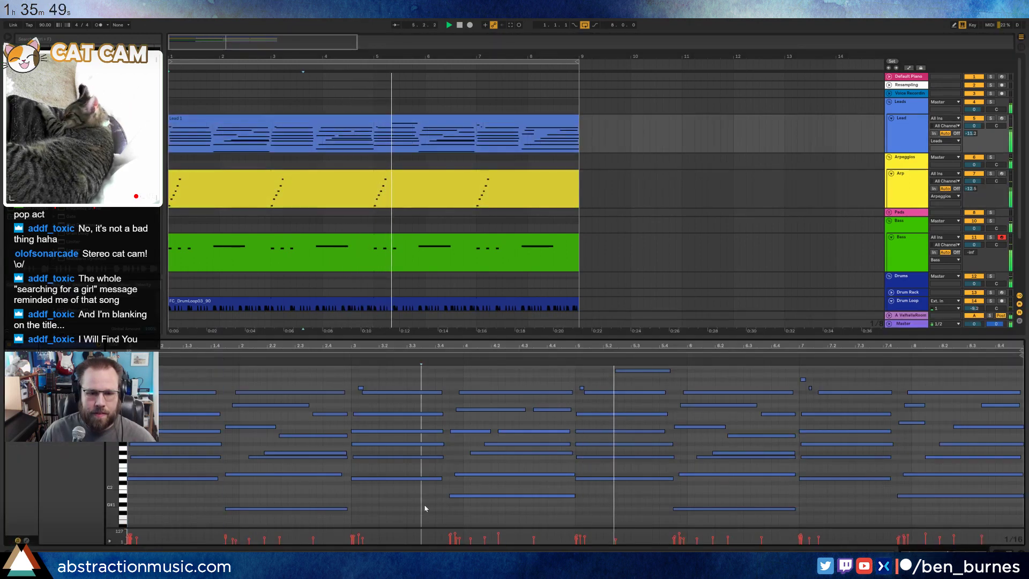
click(472, 475)
click(474, 495)
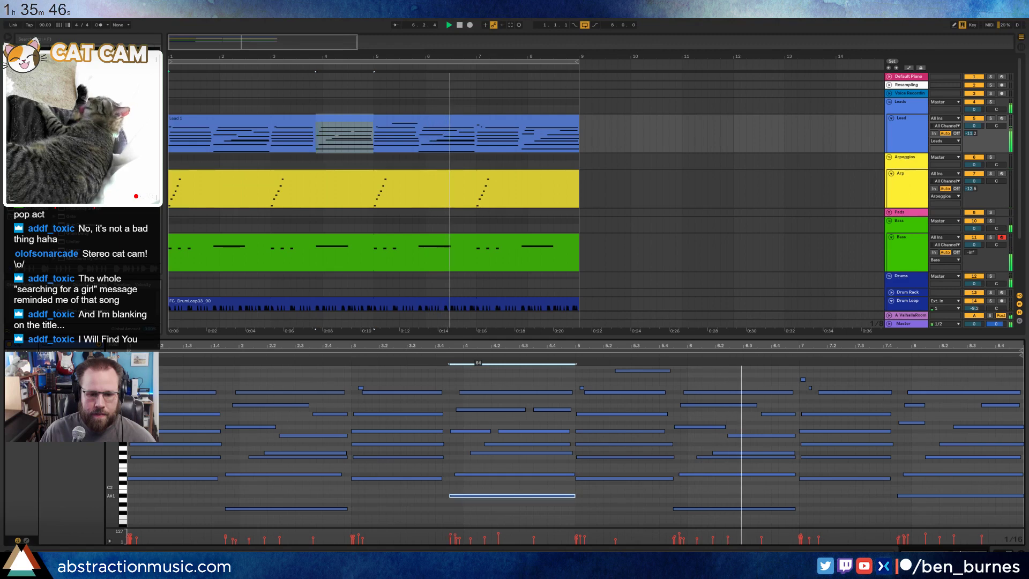
click(470, 432)
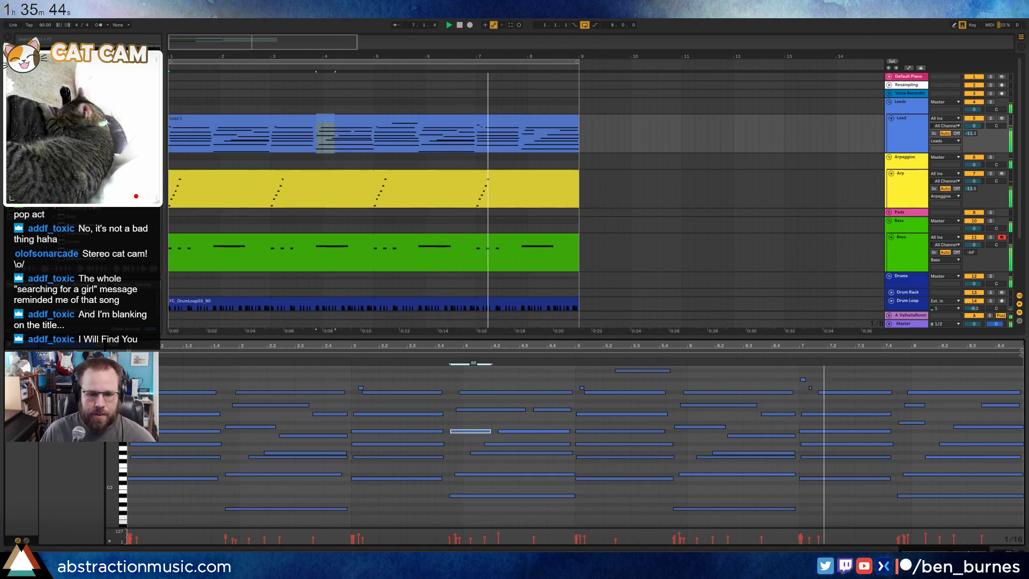
click(533, 430)
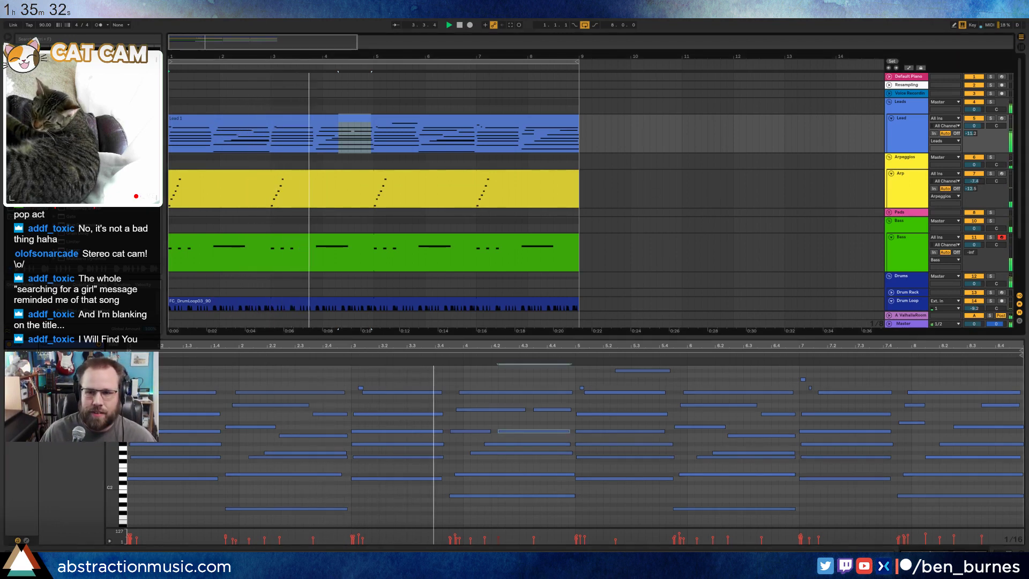
- Bring up the Arp track's devices, stop playback and select the whole Arp clip
key(shift+Tab)
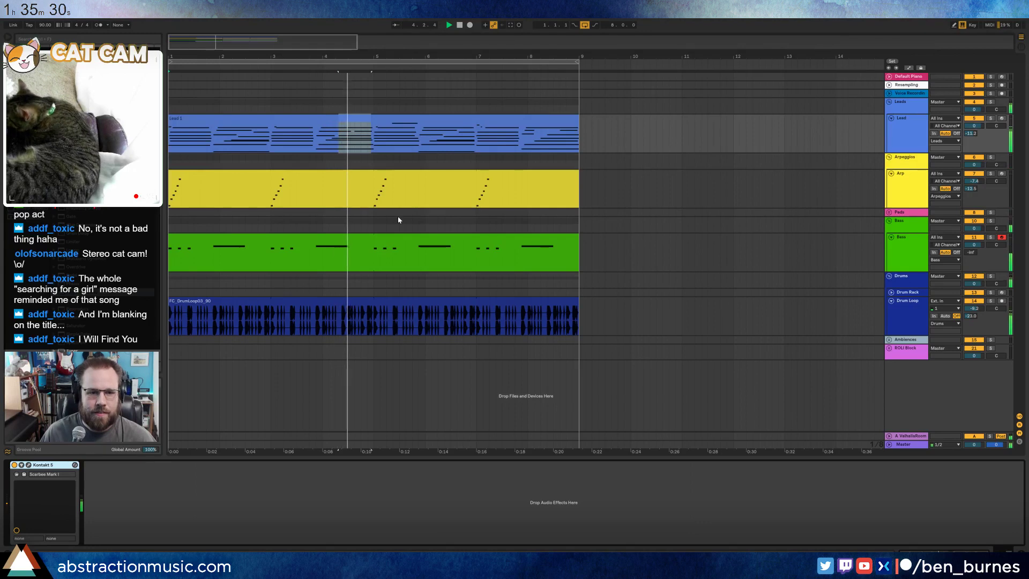
click(916, 179)
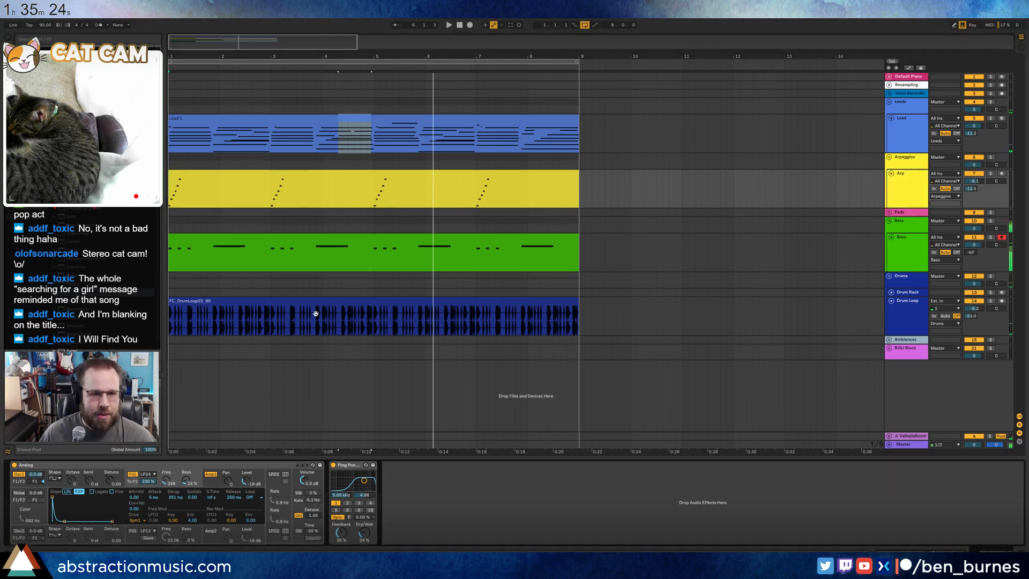
key(space)
click(347, 172)
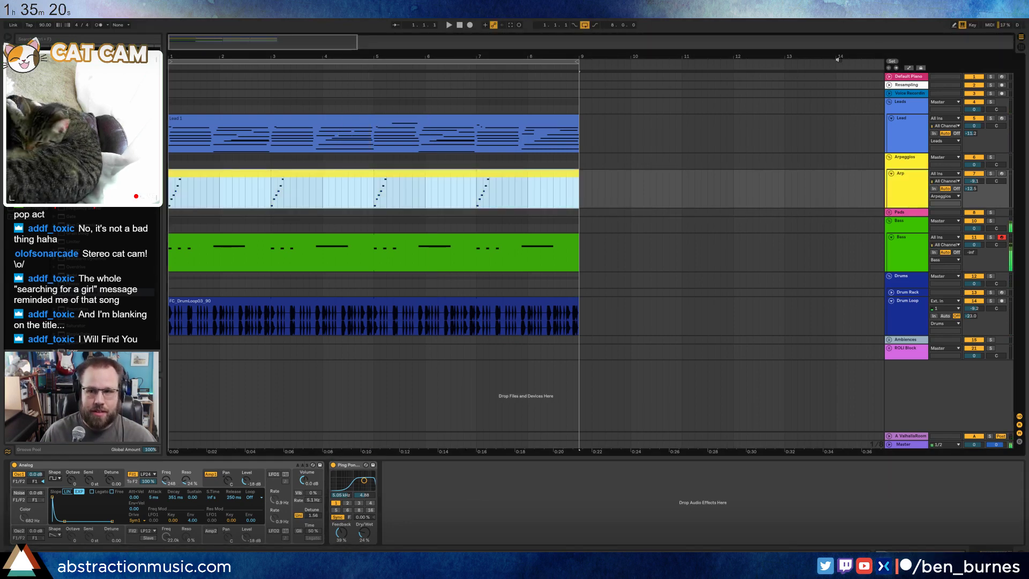
- Automate the Arp track's F1 Freq to rise gradually to a peak at bar 5 and fall back by bar 9, and play it back
key(a)
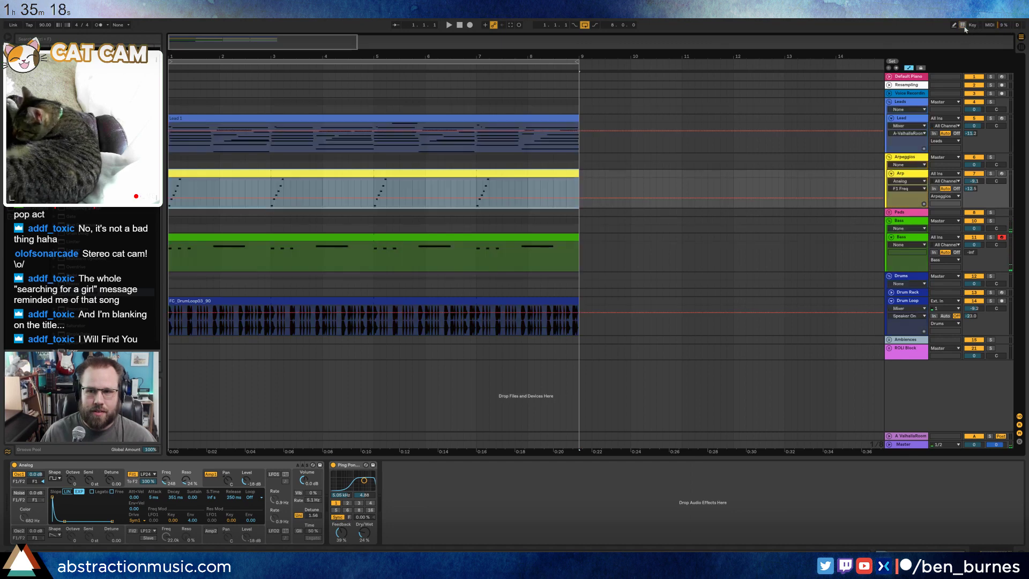
drag(374, 198, 580, 199)
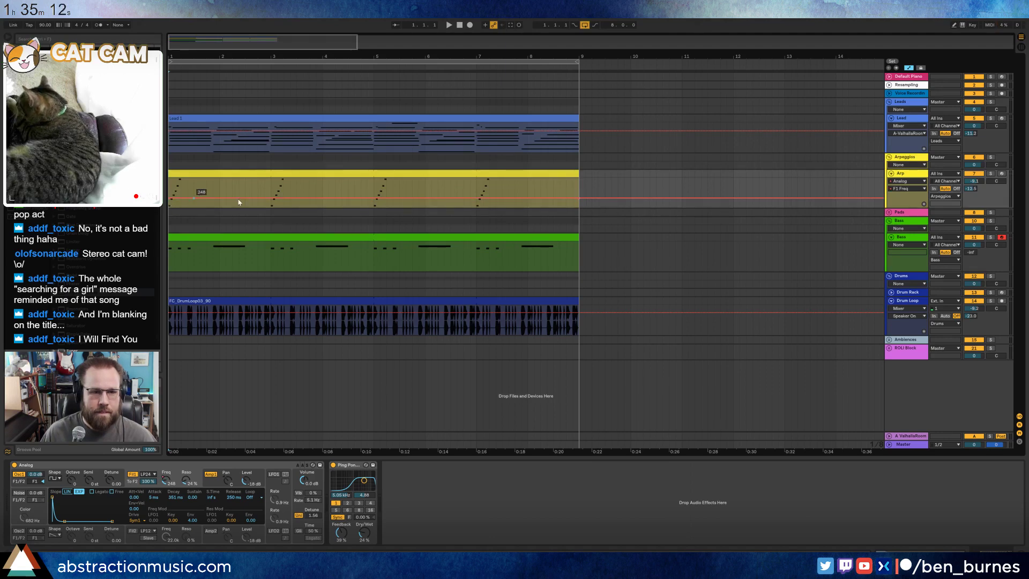
drag(374, 198, 374, 193)
key(space)
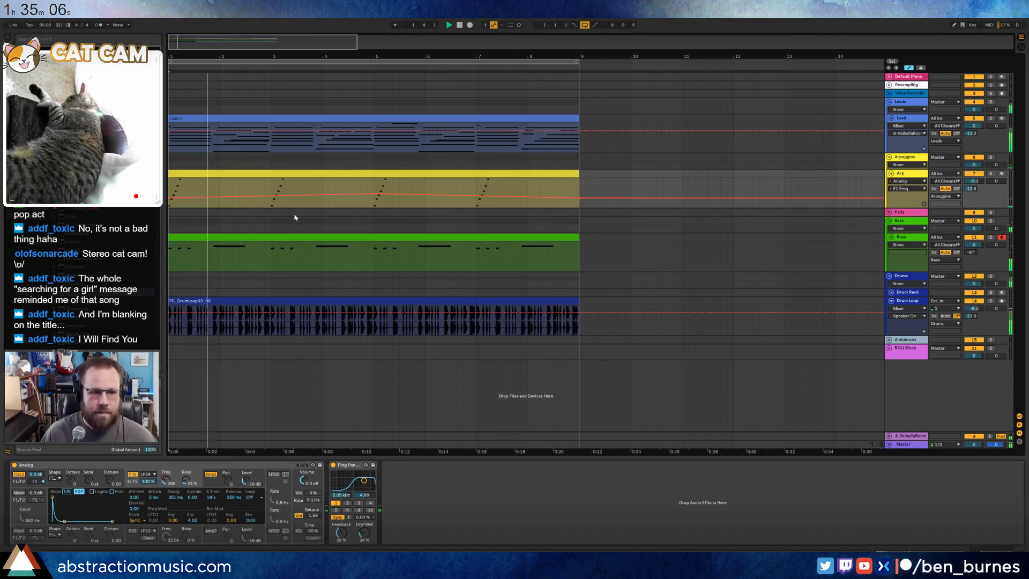
key(a)
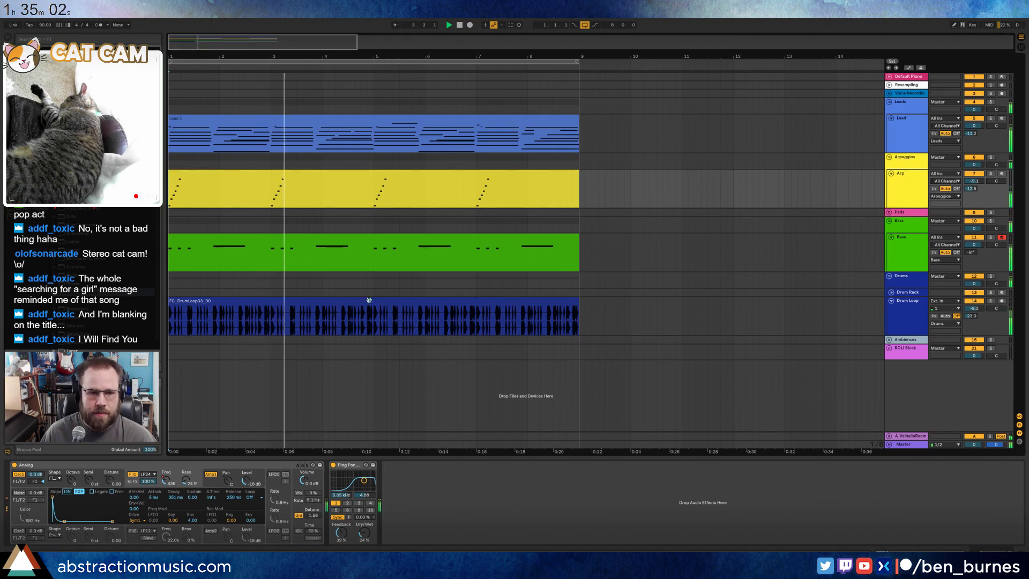
- Unfold the Drum Rack track, stop playback and make its empty lane the current selection
click(892, 293)
click(891, 293)
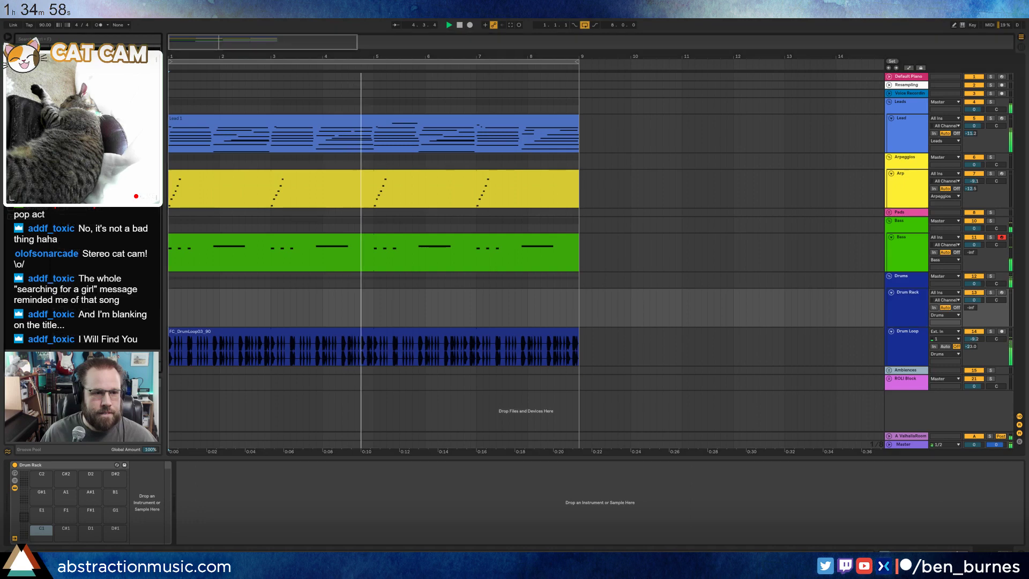
key(space)
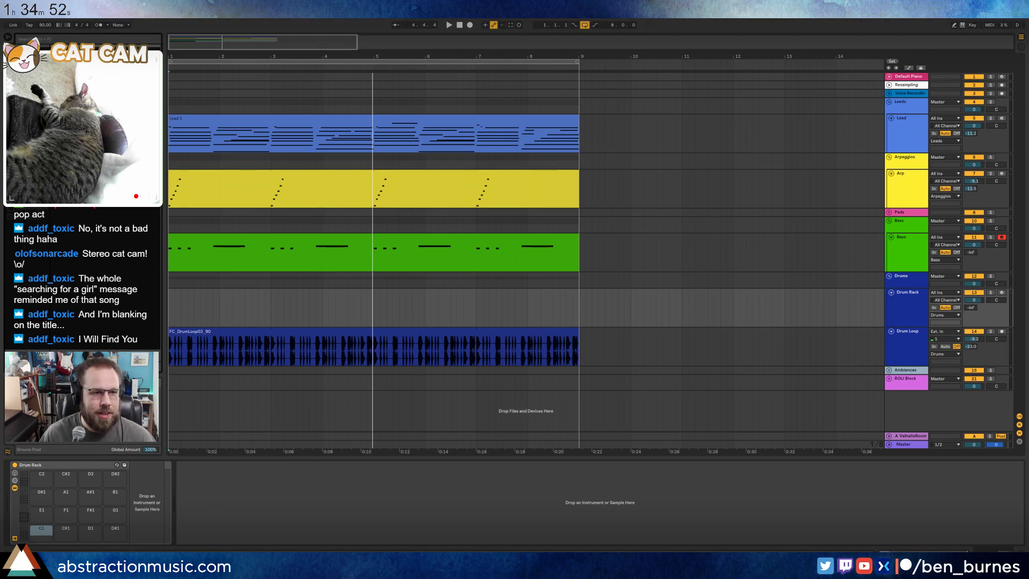
click(355, 329)
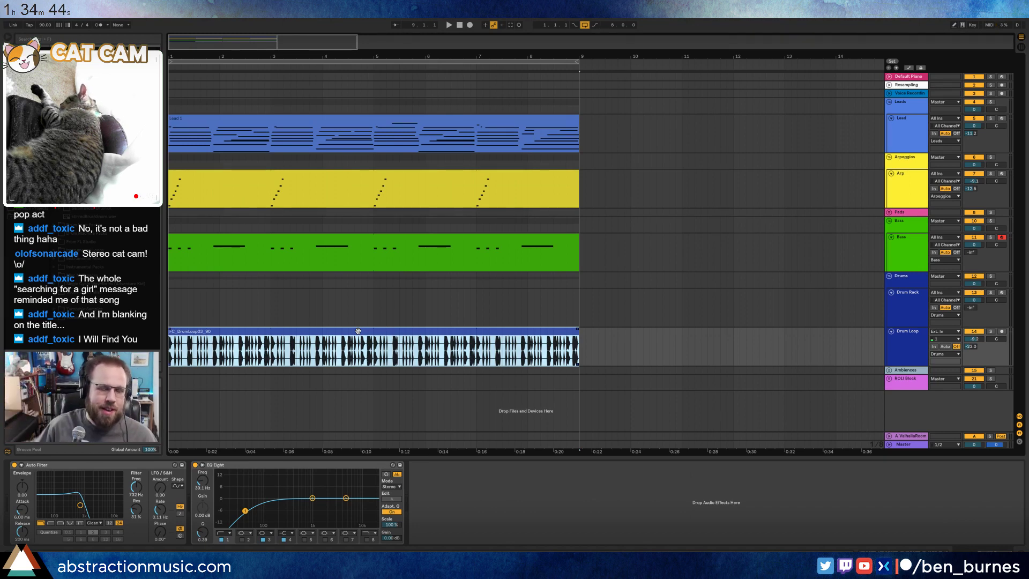
click(279, 306)
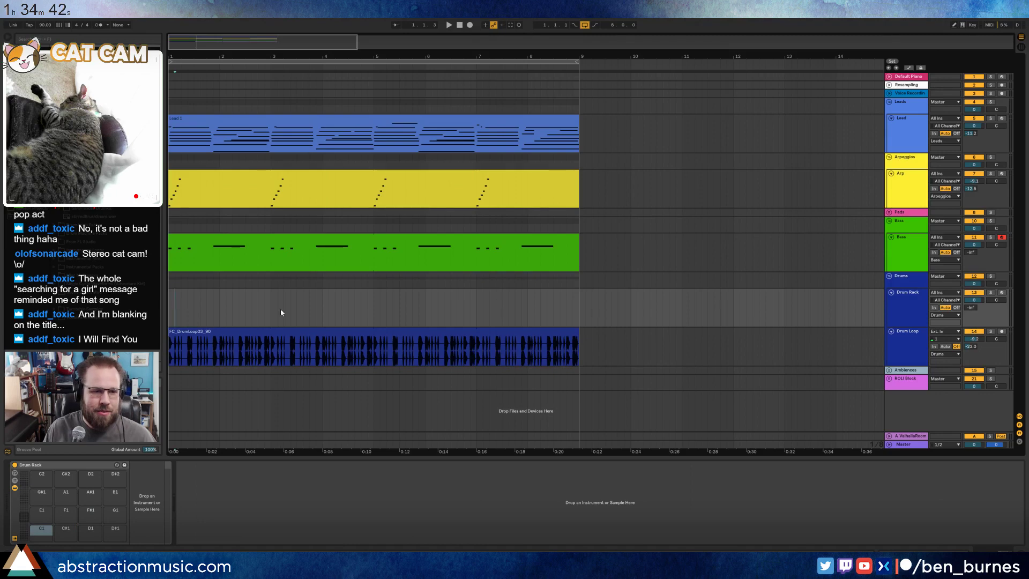
mouse_move(281, 309)
mouse_down()
mouse_move(608, 298)
mouse_move(585, 306)
mouse_up()
click(585, 307)
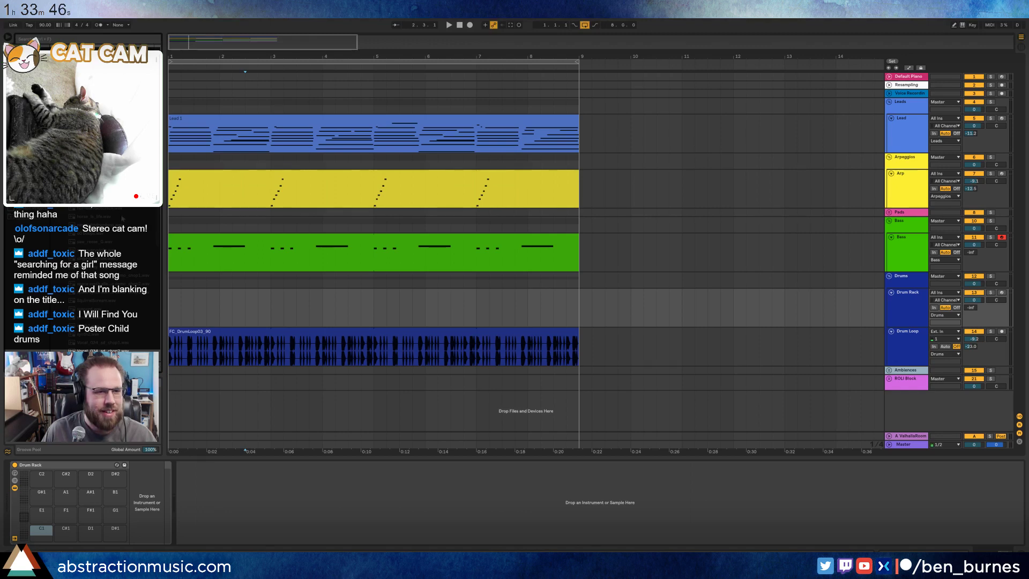
- Browse the available drum kits and load the 707 Core Kit onto the Drum Rack track
scroll(122, 218, down, 5)
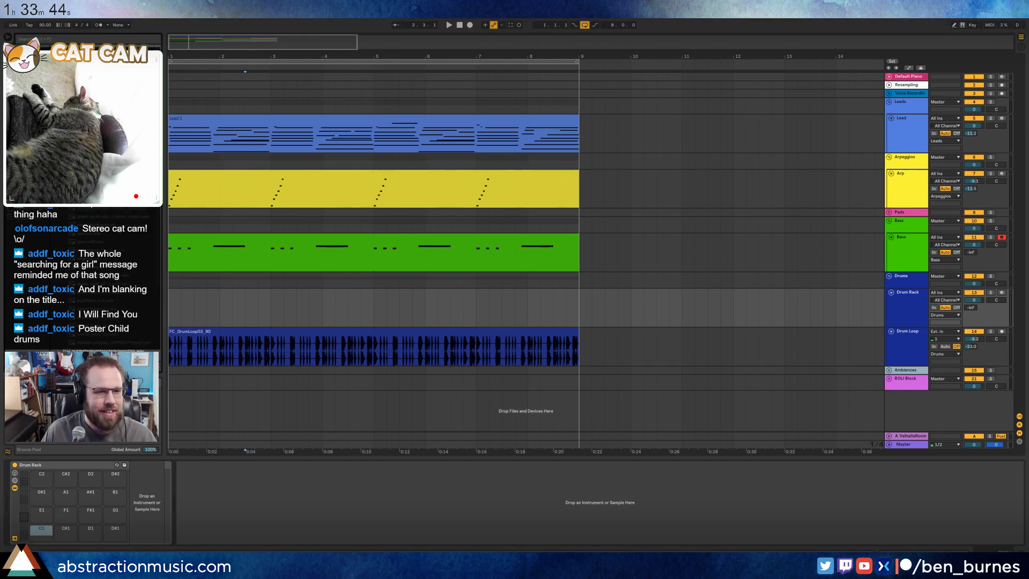
click(119, 225)
click(119, 235)
click(119, 250)
click(119, 293)
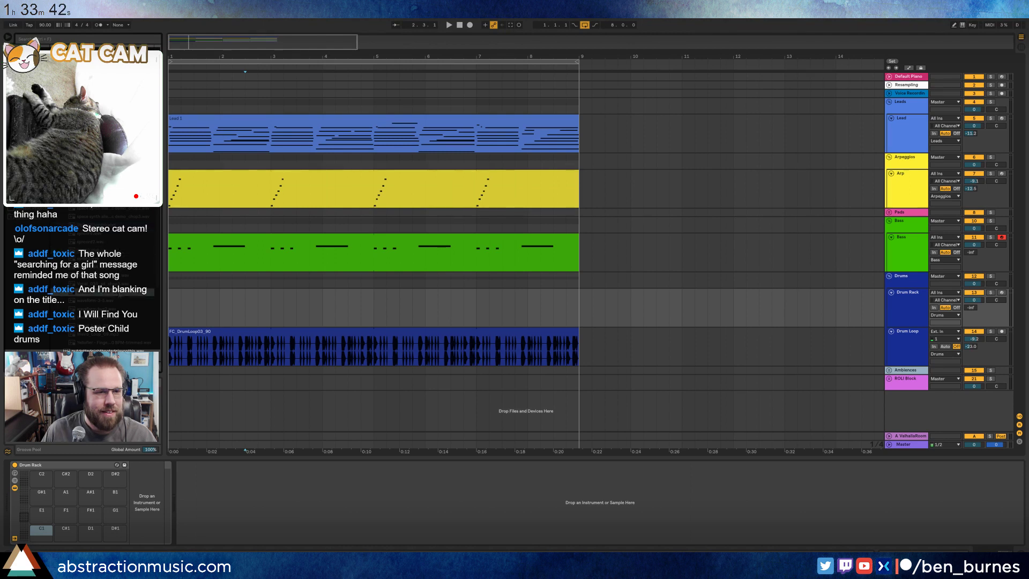
scroll(119, 293, down, 5)
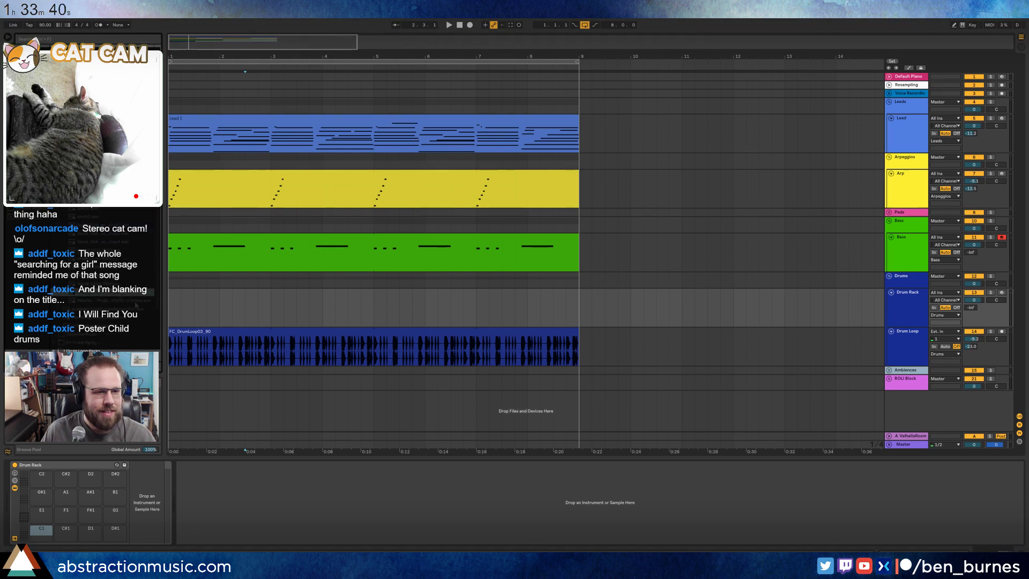
scroll(136, 305, up, 5)
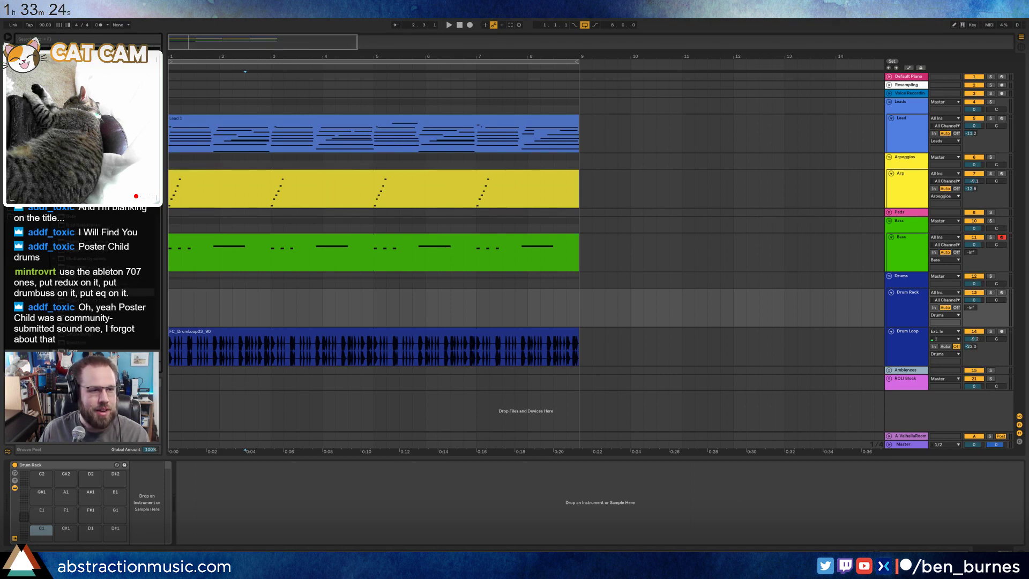
click(25, 89)
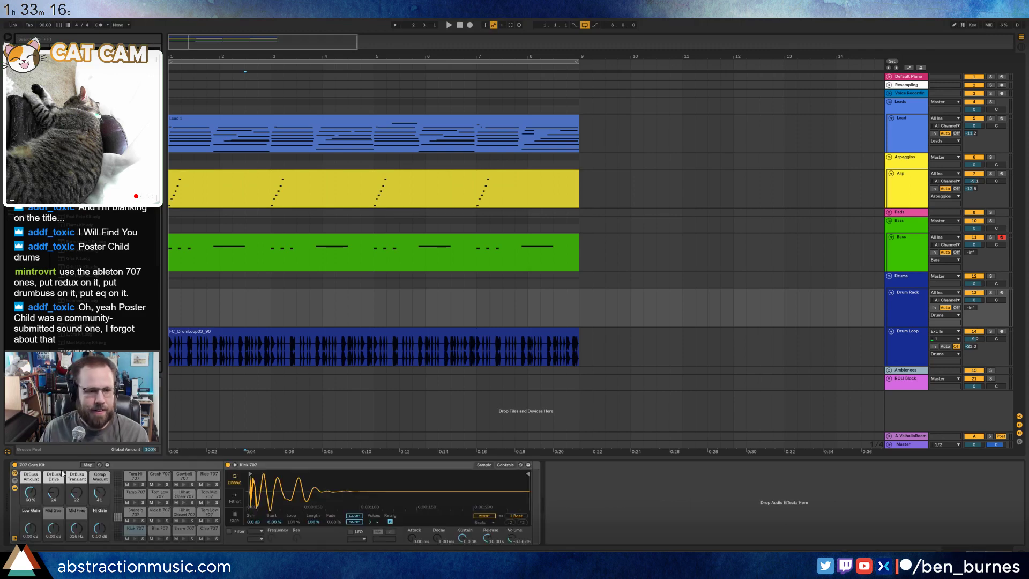
- Create an empty two-bar MIDI clip over bars 1 and 2 of the Drum Rack track
click(171, 306)
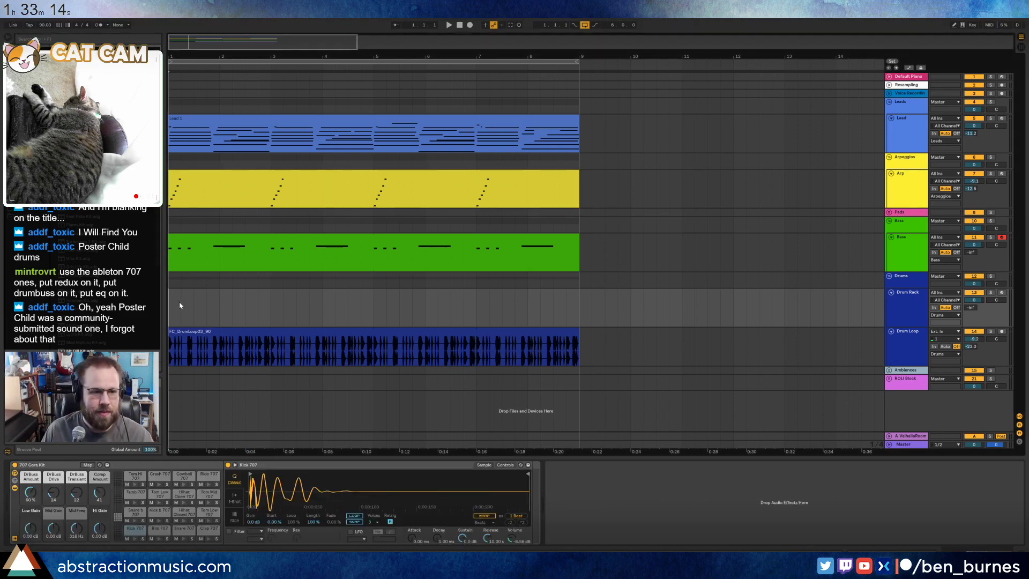
drag(216, 306, 270, 309)
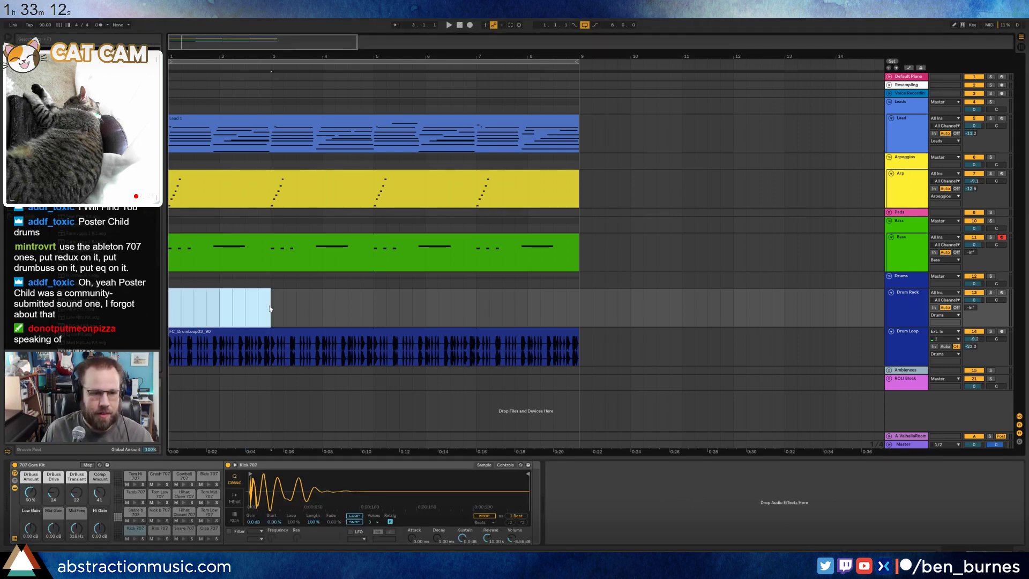
key(ctrl+shift+m)
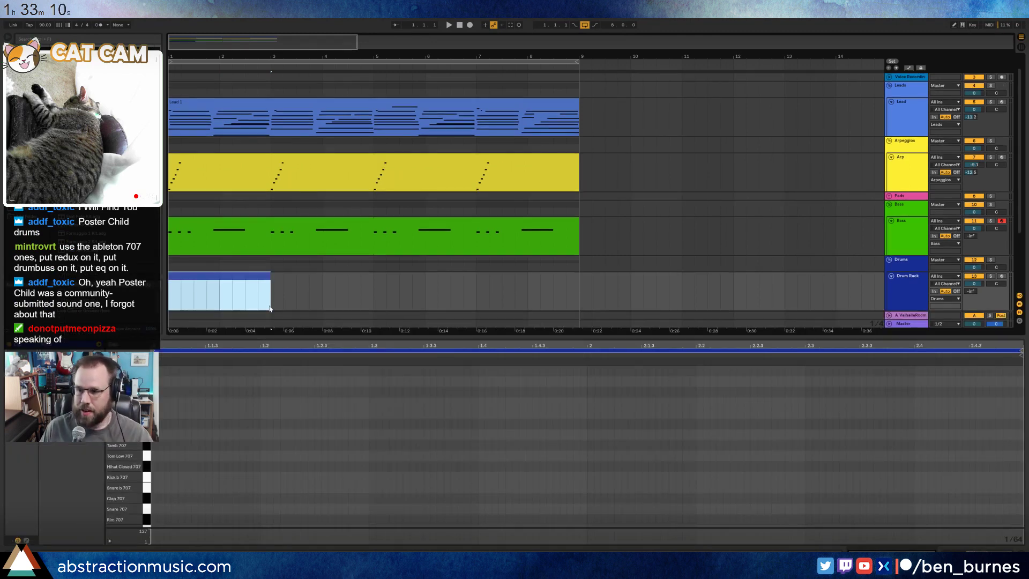
scroll(363, 203, down, 2)
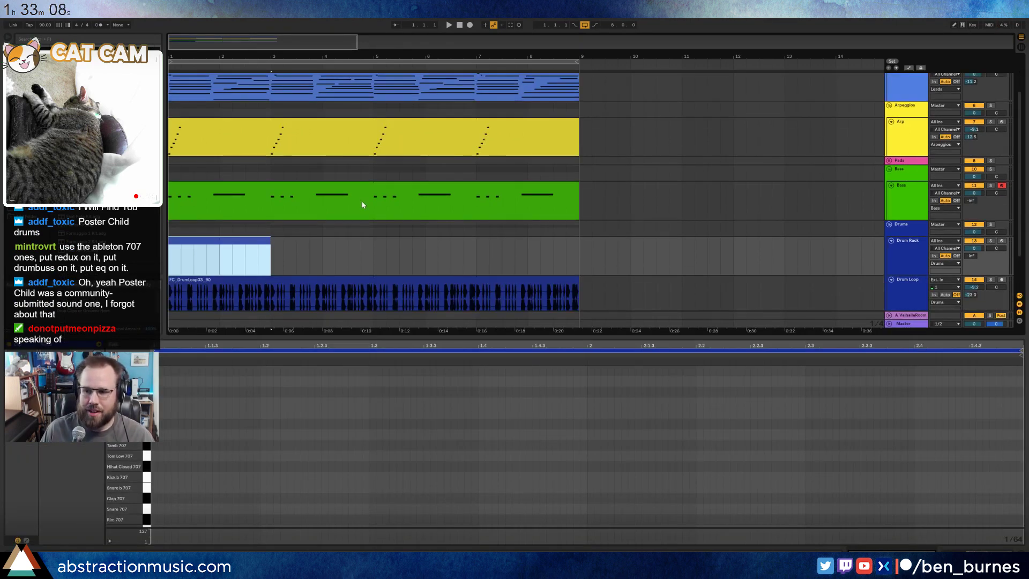
- Add Redux, Drum Buss and EQ Eight after the 707 Core Kit on the Drum Rack track
key(shift+Tab)
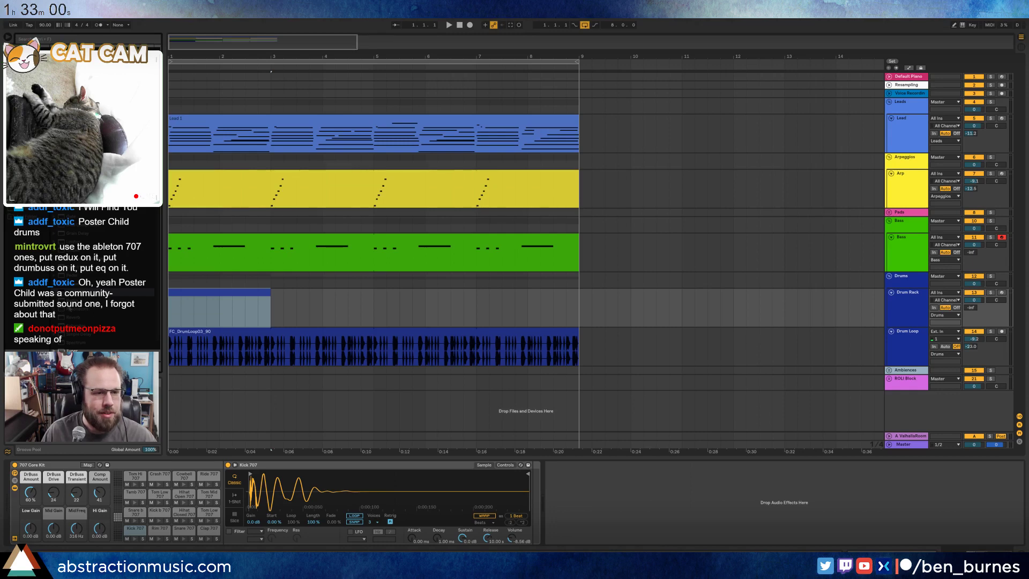
drag(71, 301, 646, 517)
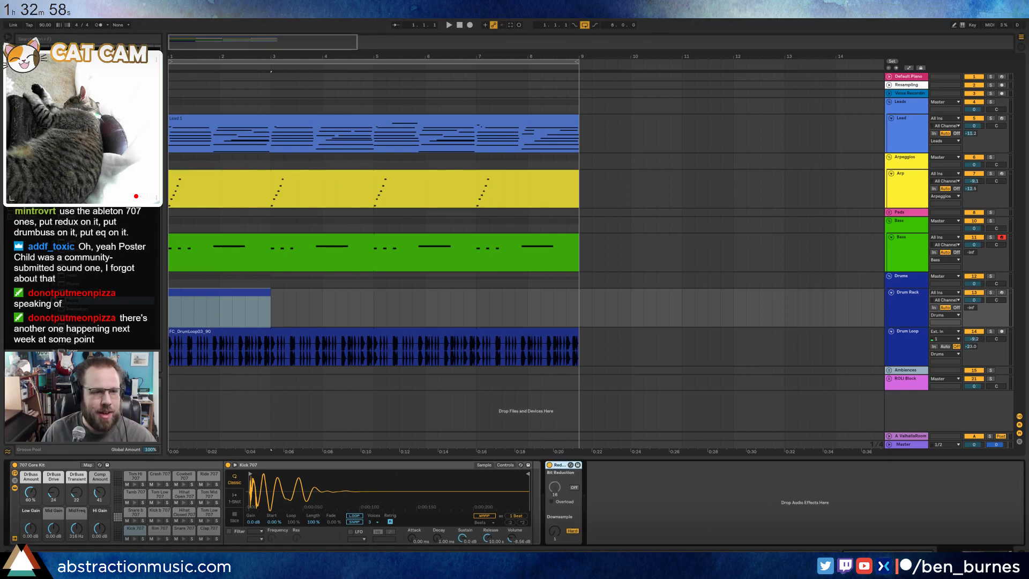
drag(71, 143, 659, 528)
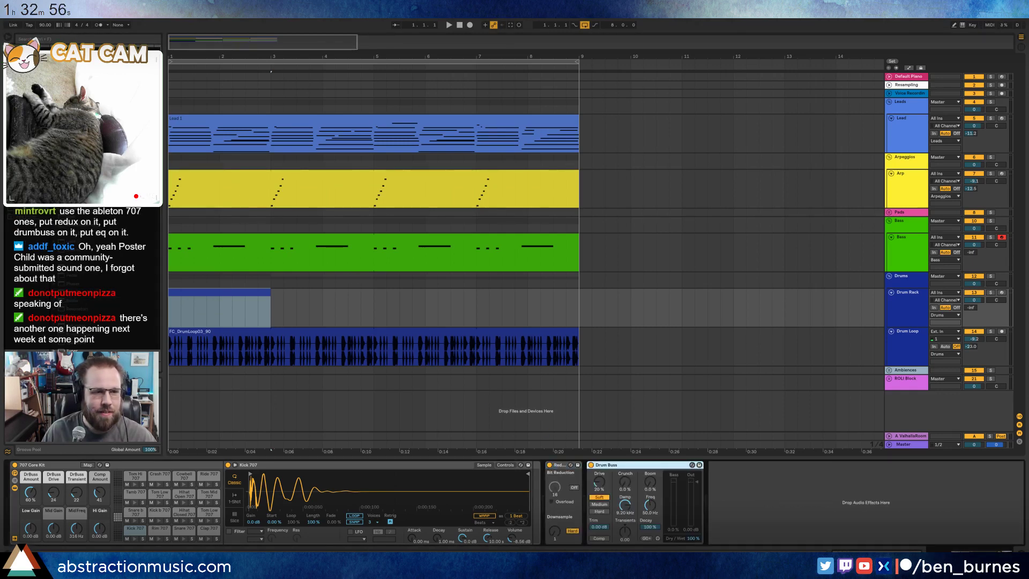
drag(72, 166, 752, 516)
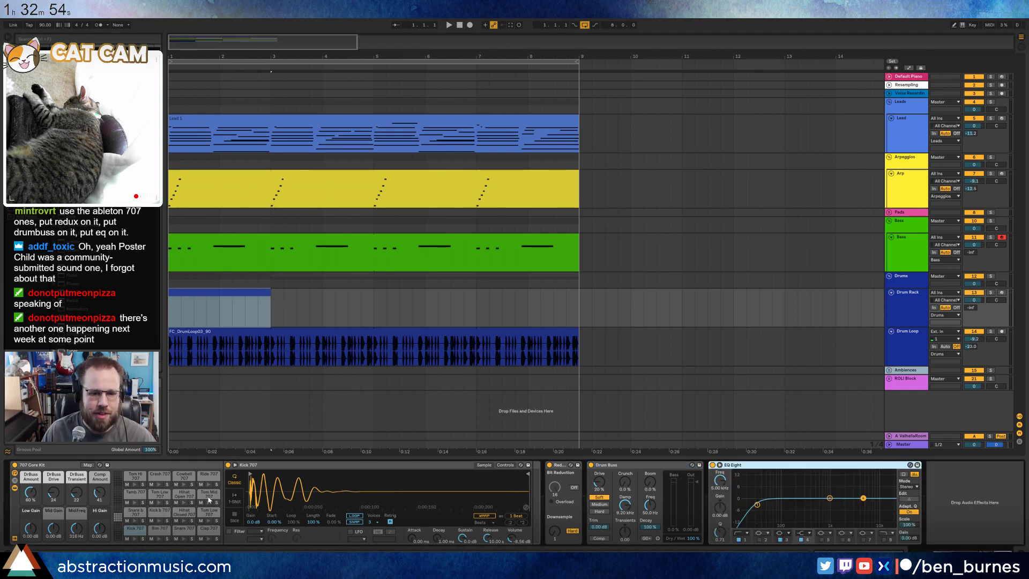
- Program three evenly spaced Kick 707 notes from the start of the drum clip and duplicate the bar's pattern into bar 2
double_click(216, 290)
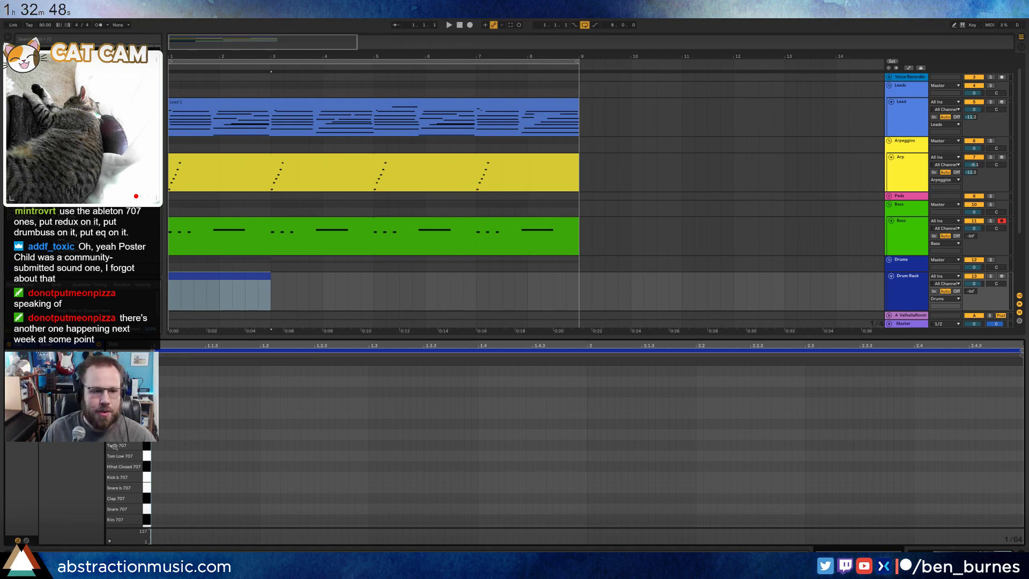
drag(129, 437, 124, 432)
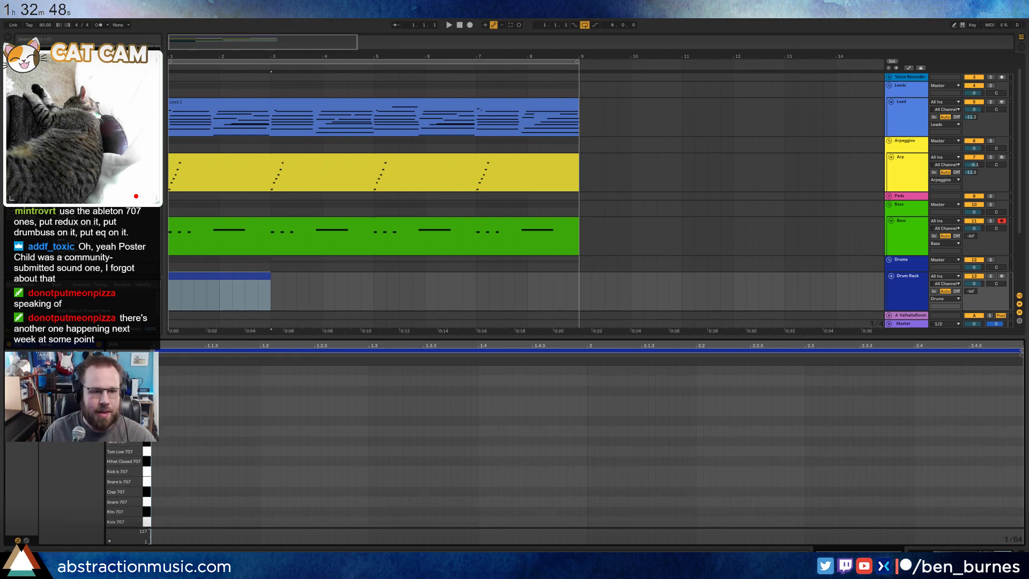
click(154, 524)
drag(154, 524, 233, 538)
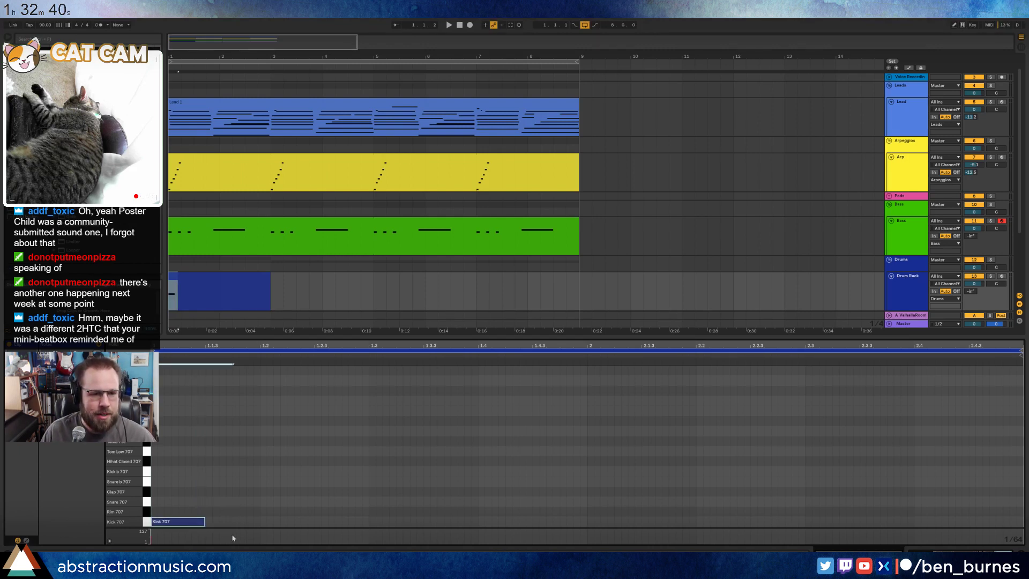
key(ctrl+d)
key(ctrl+d)
key(space)
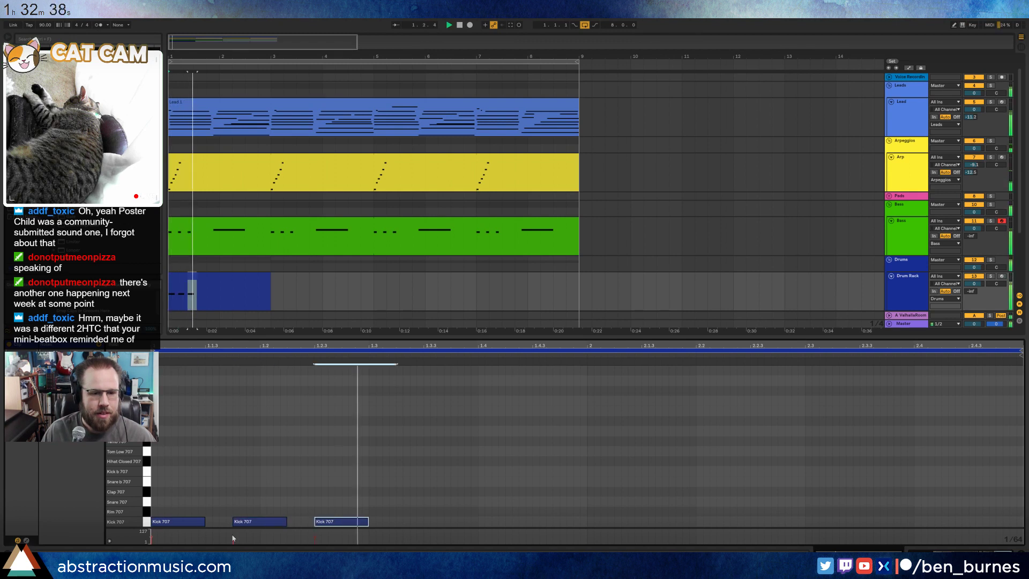
key(space)
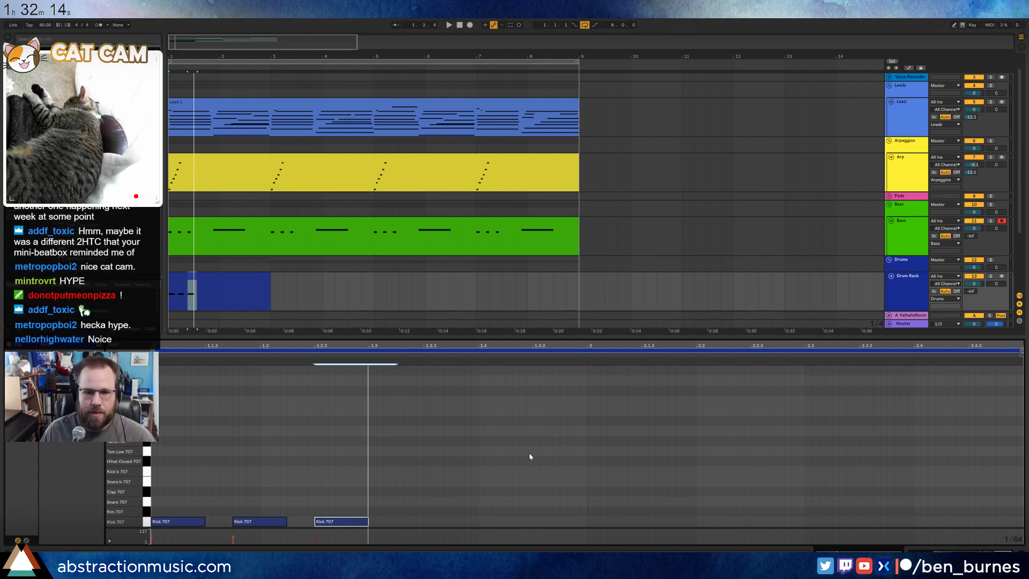
drag(589, 430, 153, 544)
key(ctrl+d)
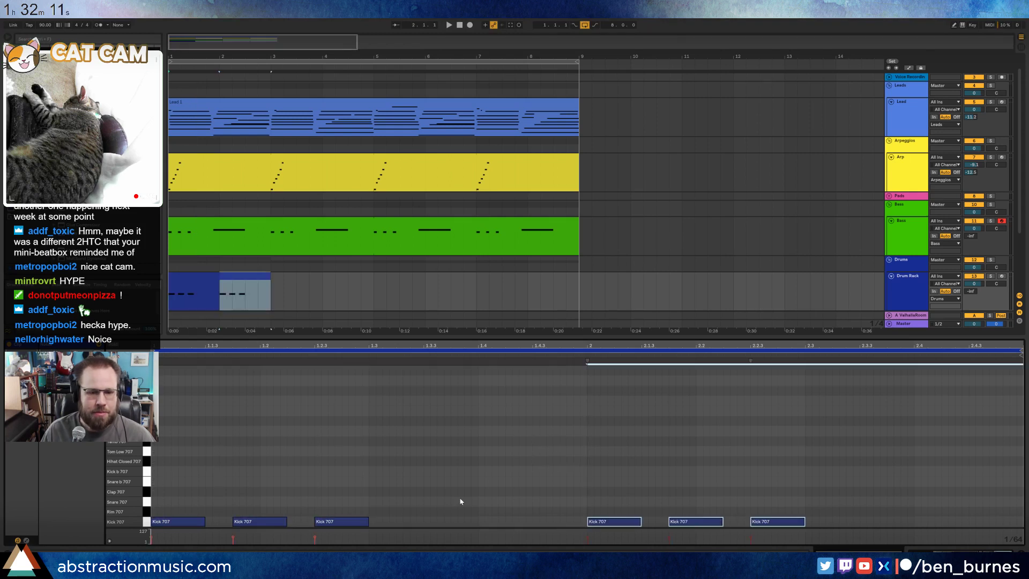
- Add Clap 707 notes at 1.2, 1.4.3, 2.2 and 2.4 in the drum clip, playing the loop to check the rhythm
click(150, 497)
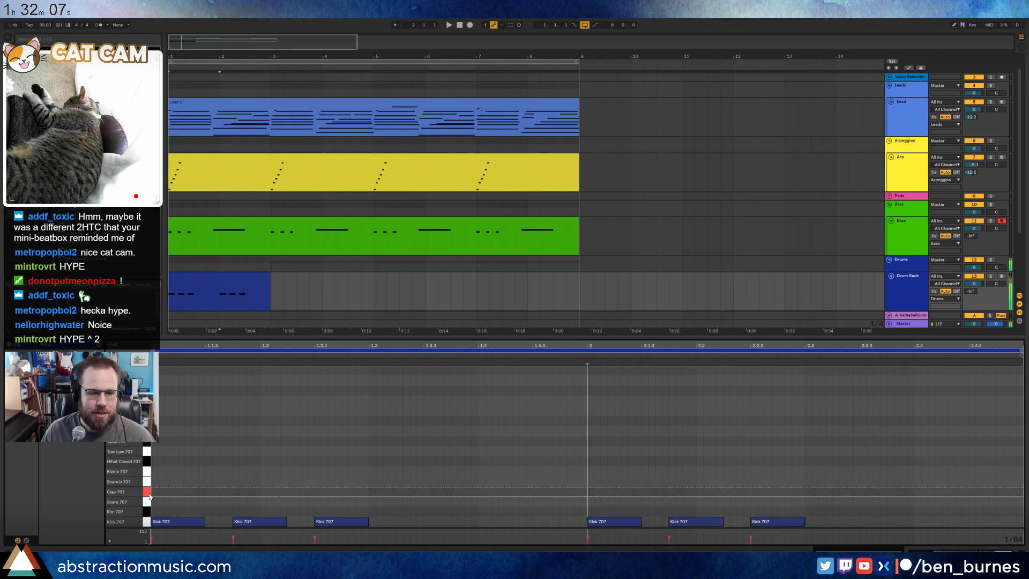
double_click(534, 495)
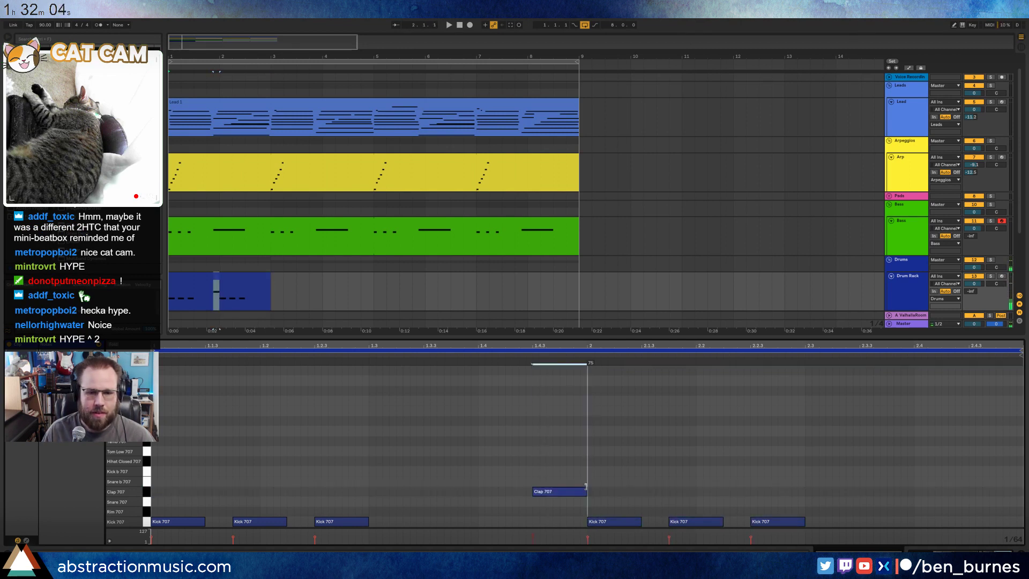
double_click(267, 496)
key(space)
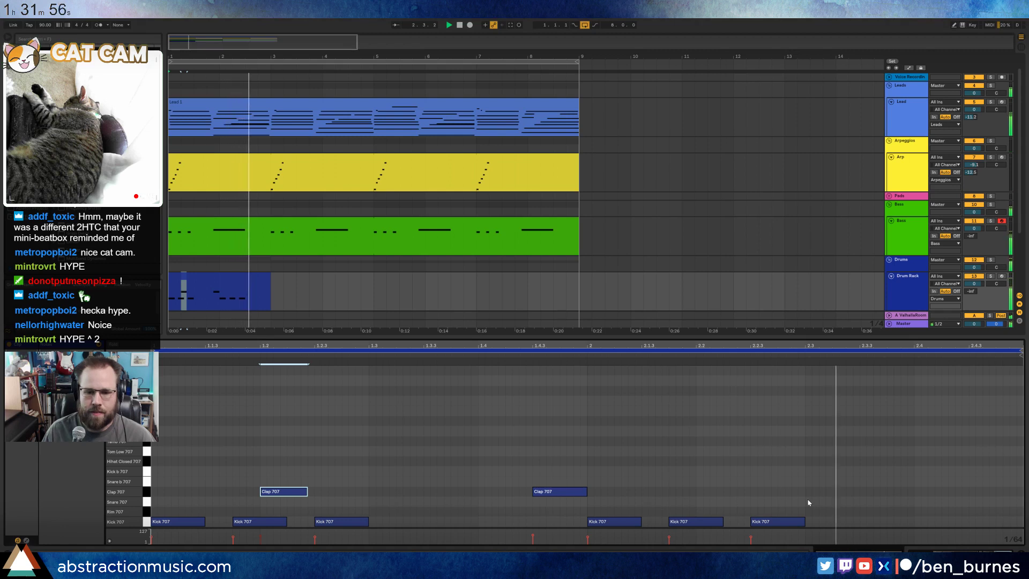
double_click(696, 492)
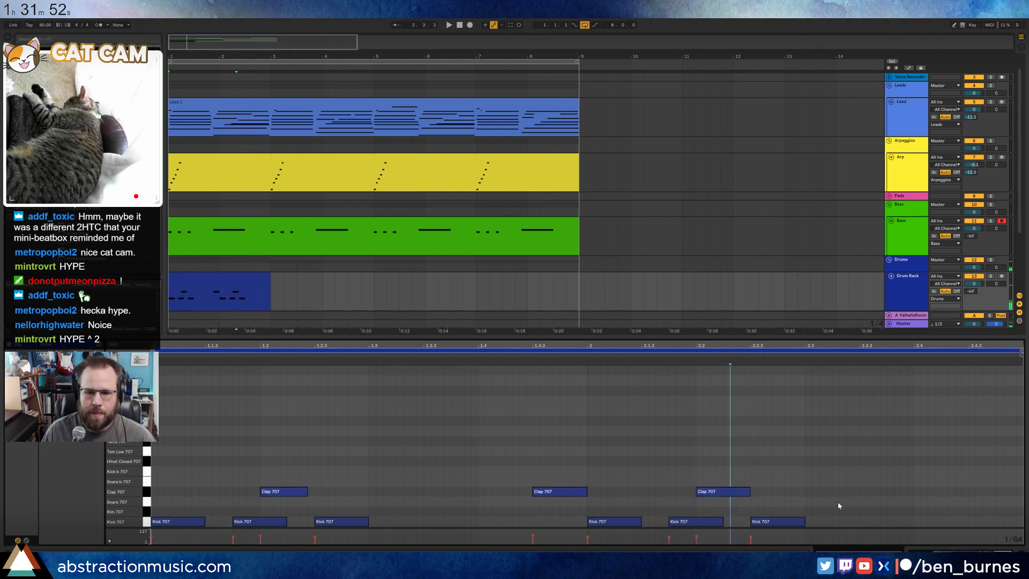
drag(696, 476, 918, 500)
key(ctrl+d)
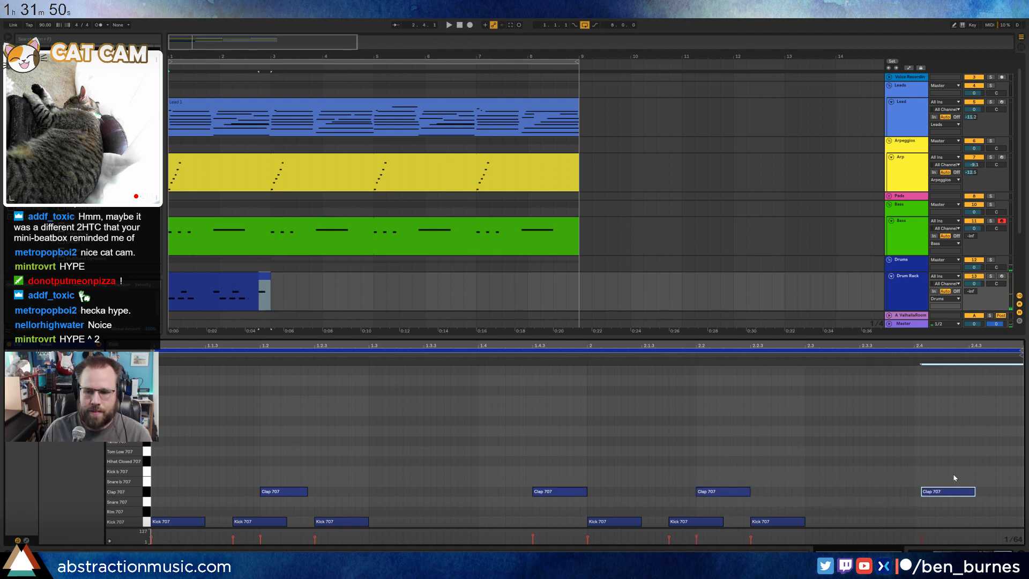
- Move all four clap notes in the drum clip down to the Snare 707 row
drag(1007, 472, 186, 494)
key(Down)
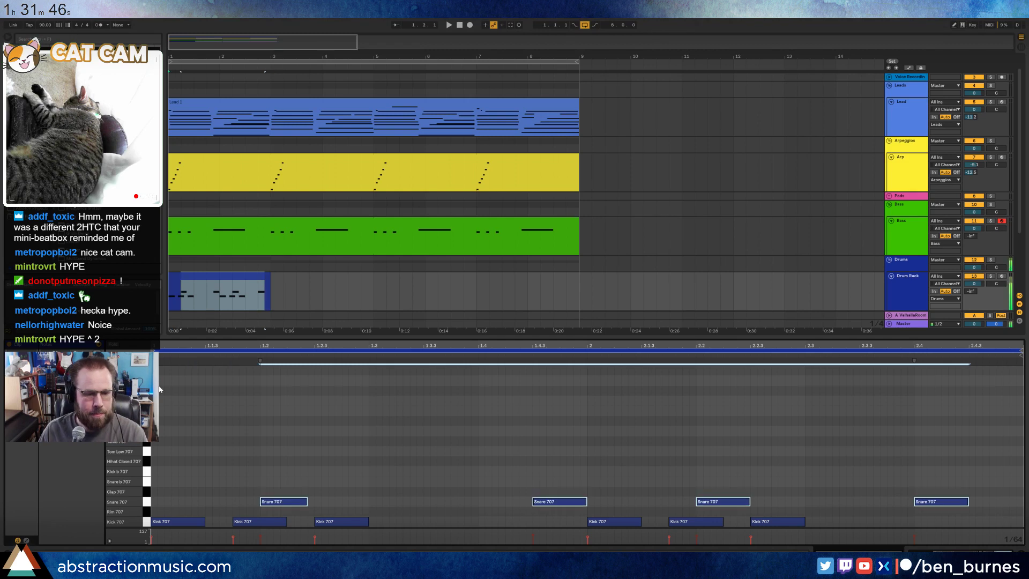
drag(281, 501, 280, 504)
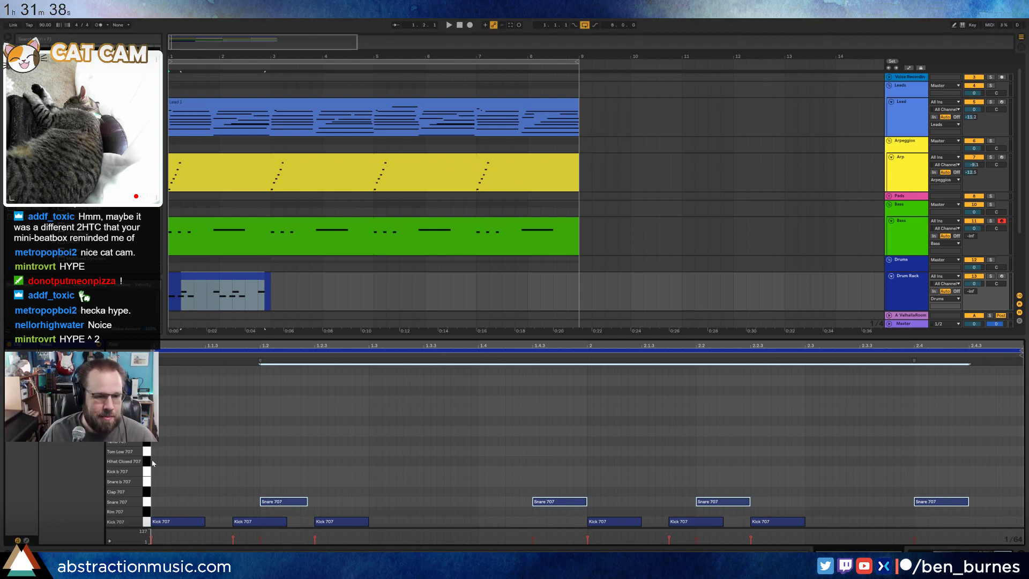
- Place a short Hihat Closed 707 note at the start of the drum clip and repeat it at 1.1.3 and 1.2
click(179, 461)
double_click(179, 461)
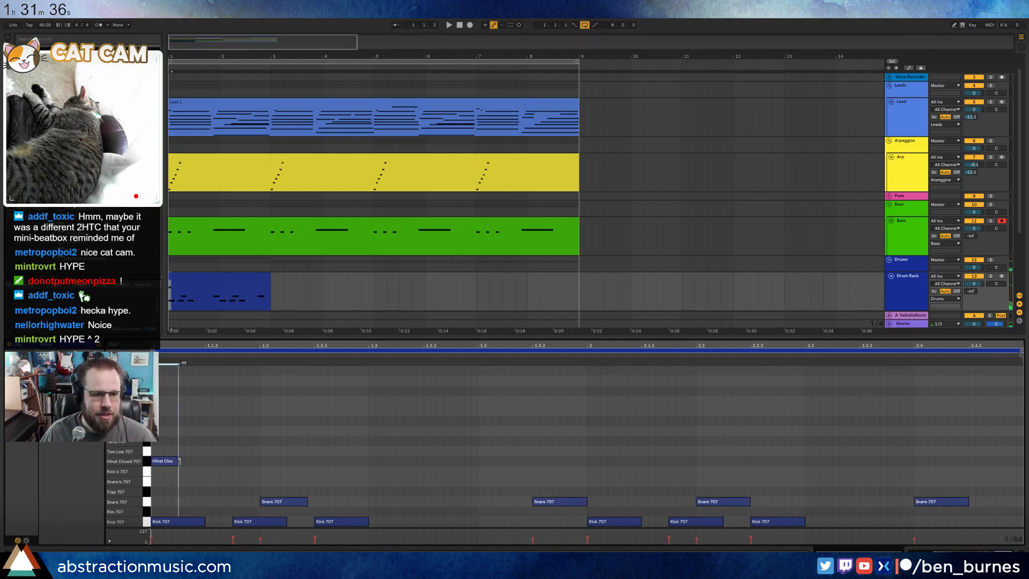
click(179, 461)
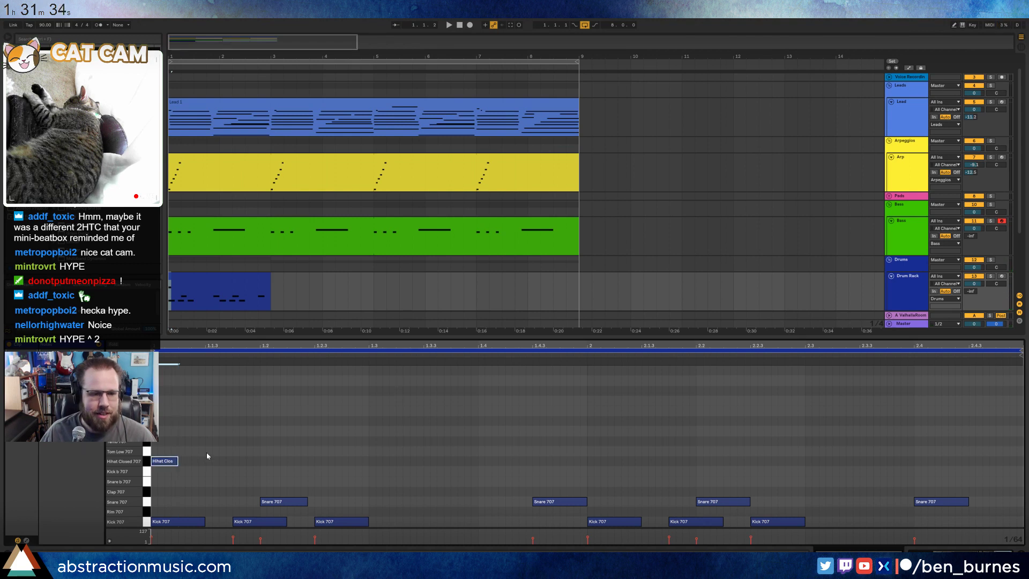
drag(205, 452, 172, 468)
key(ctrl+d)
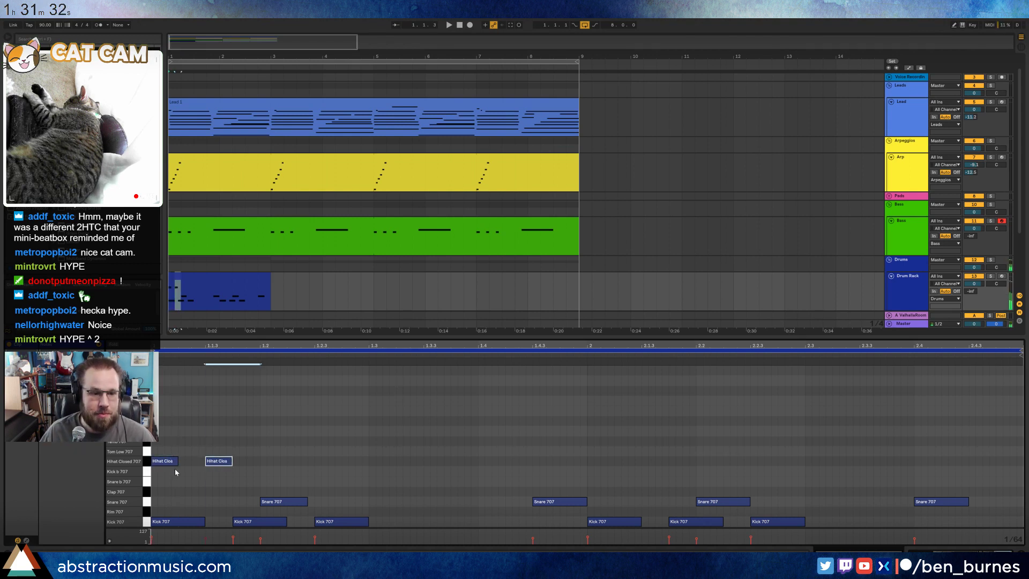
key(ctrl+d)
click(218, 462)
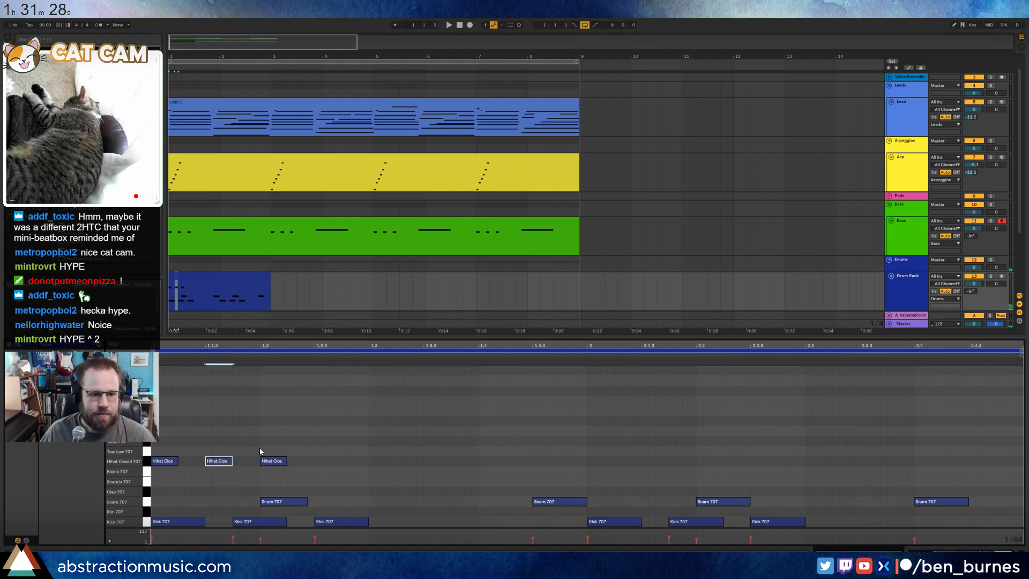
- Duplicate the closed hi-hat notes at eighth-note spacing until they fill both bars of the drum clip
drag(260, 448, 175, 474)
key(ctrl+d)
key(ctrl+d)
key(ctrl+d)
key(ctrl+d)
key(ctrl+d)
key(ctrl+d)
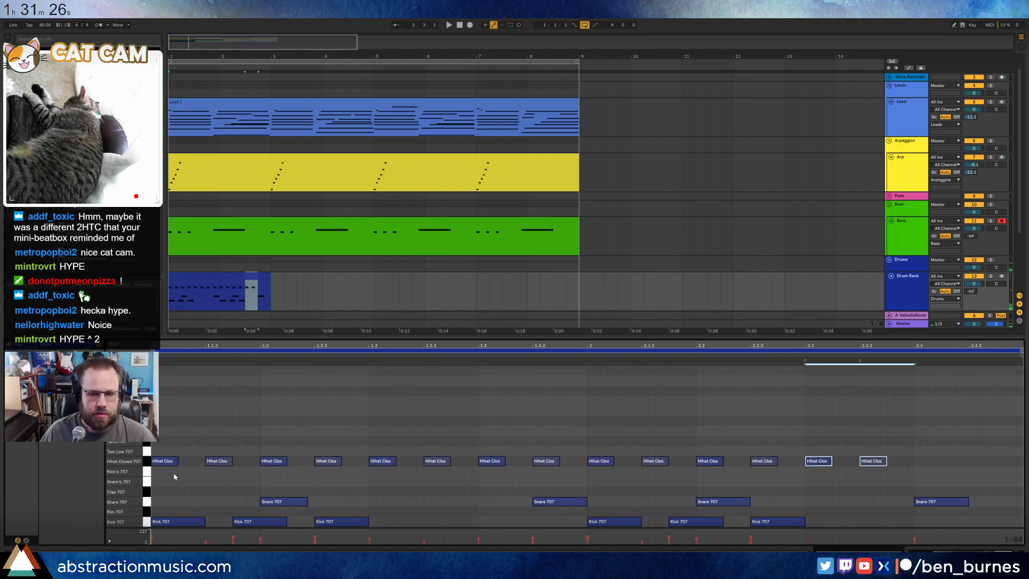
key(ctrl+d)
key(ctrl+d)
- Delete the hi-hats that run past the clip's end and extend the looped drum clip to bar 9
key(space)
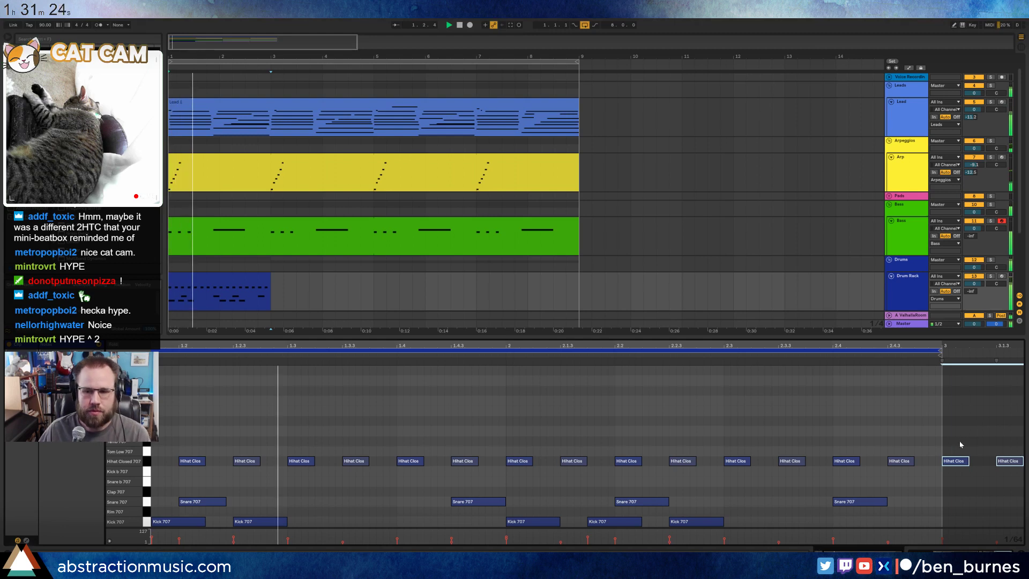
key(Delete)
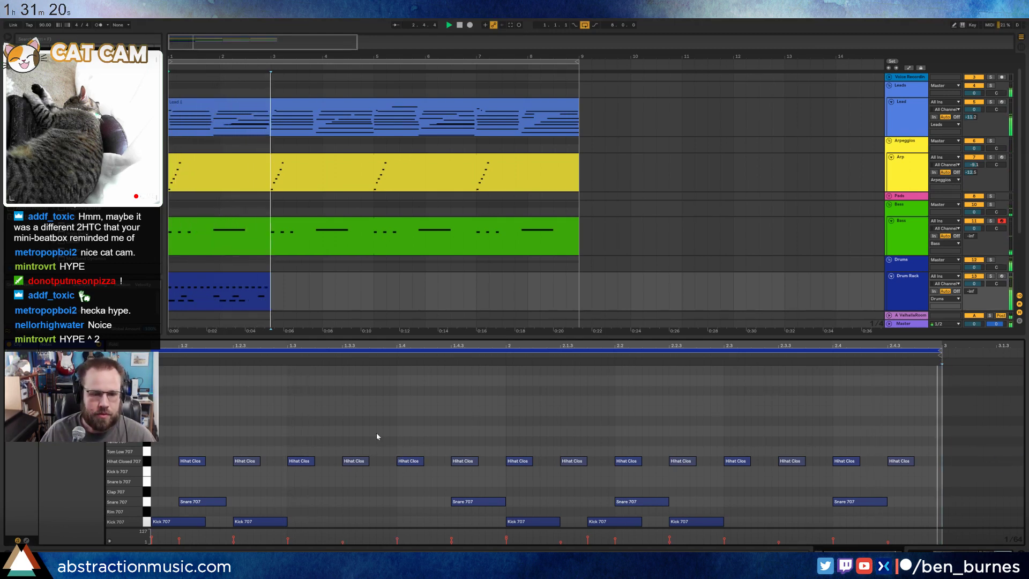
drag(266, 277, 577, 288)
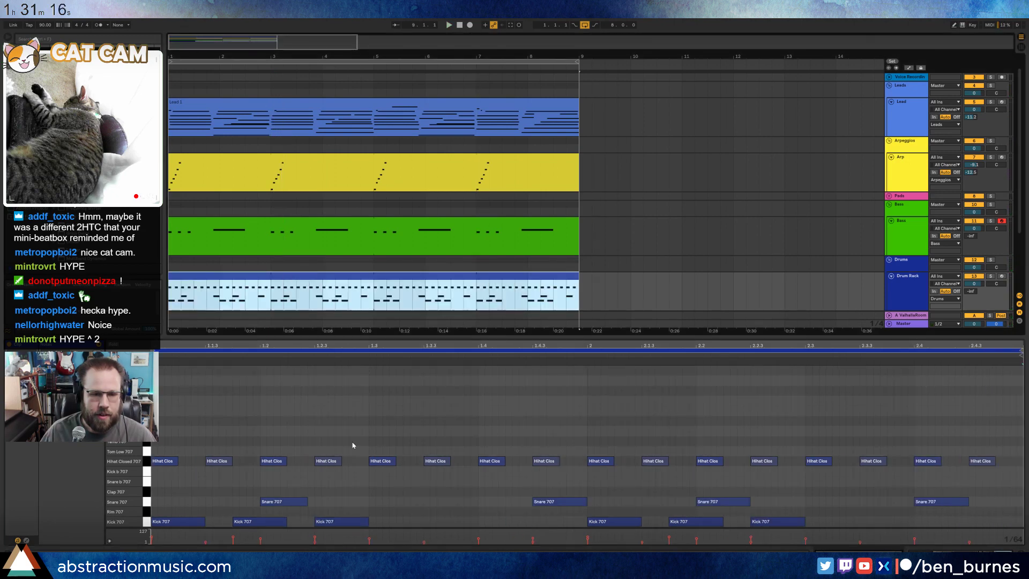
- Halve the closed hi-hat at 1.3.3, duplicate it directly after itself, and play the pattern back
drag(343, 459, 342, 461)
drag(449, 461, 436, 461)
key(ctrl+d)
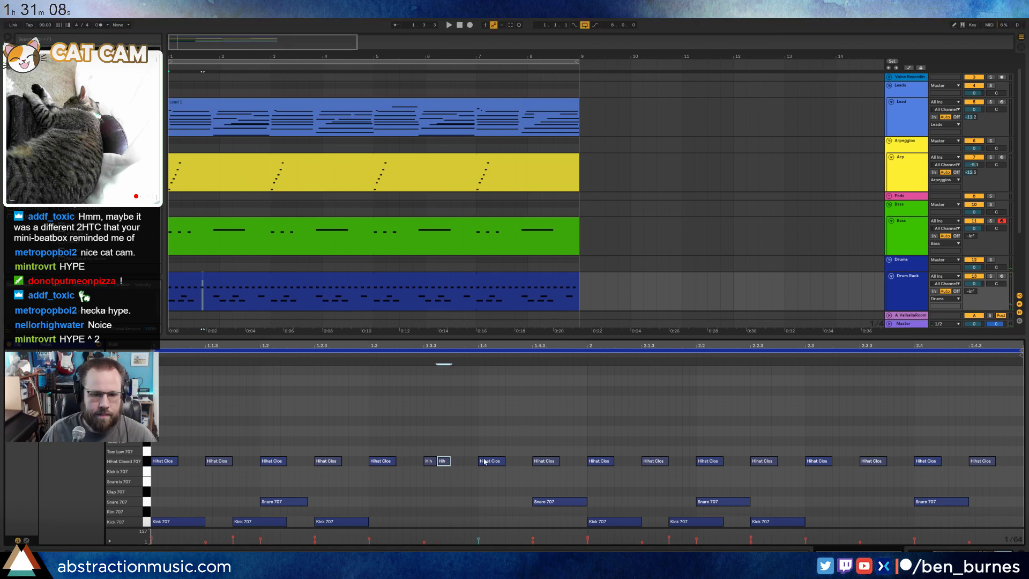
key(space)
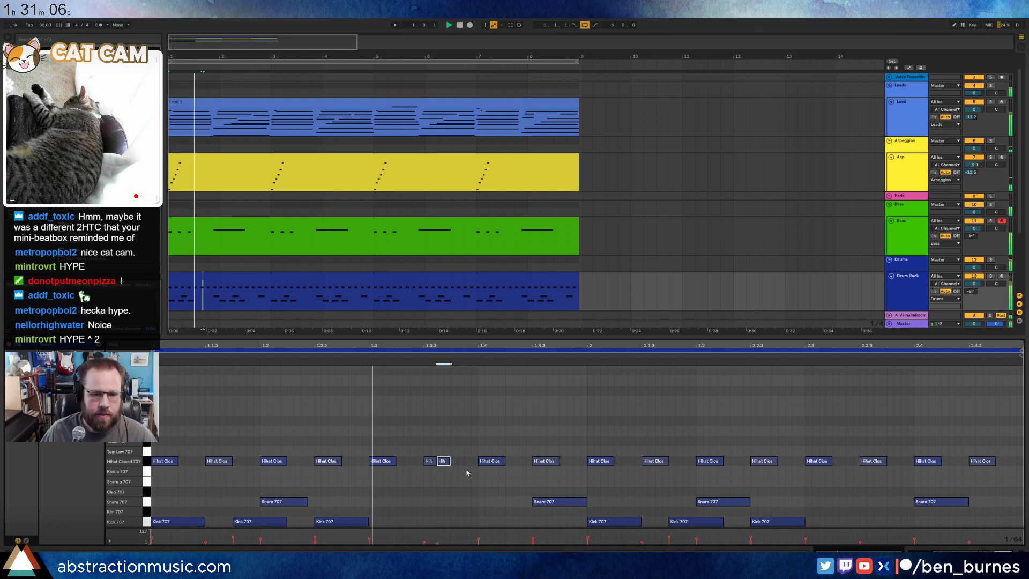
key(space)
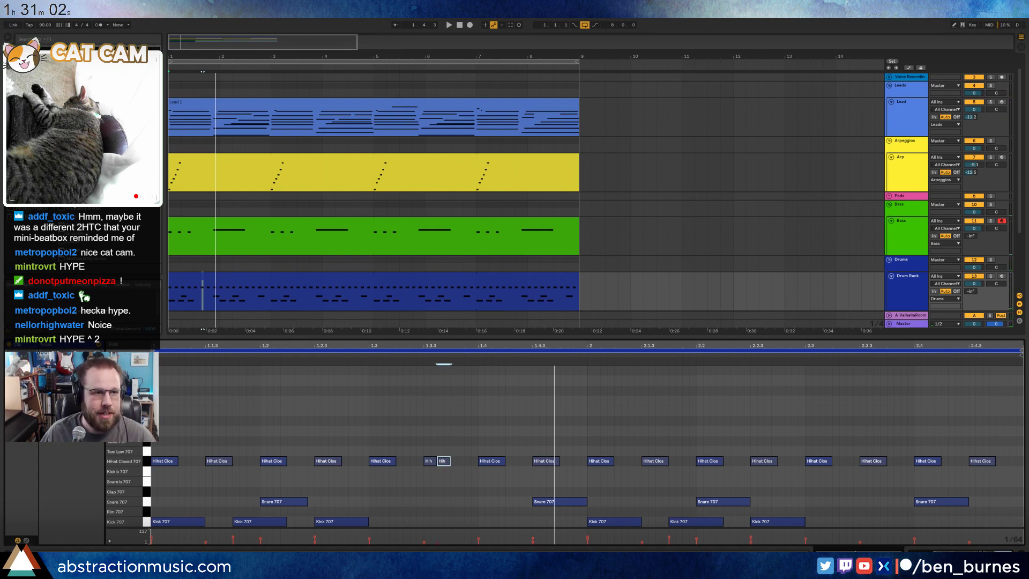
- Search the browser for "swing", apply a swing groove to the drum clip, and audition it
click(50, 40)
text(swing)
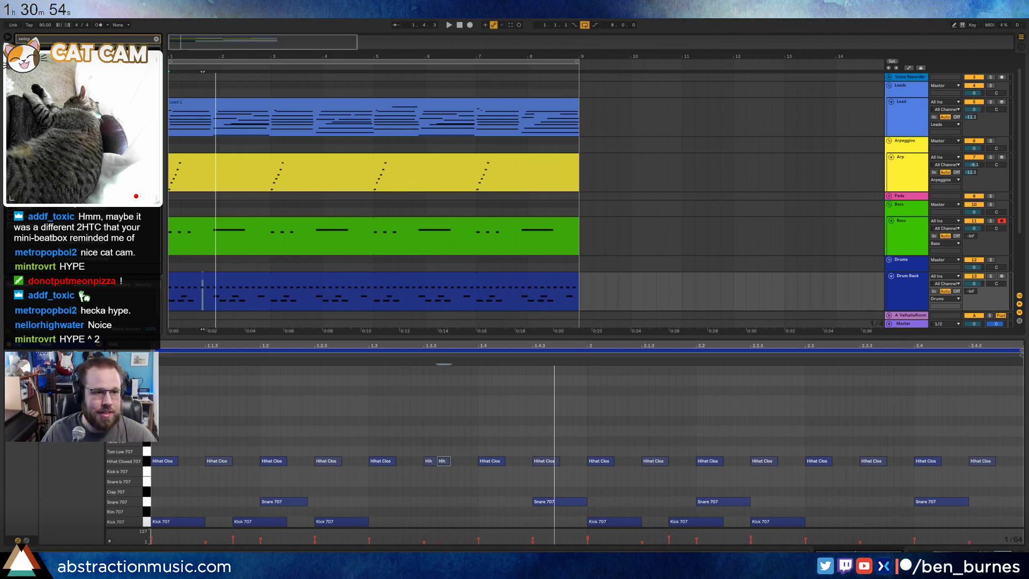
click(277, 279)
key(space)
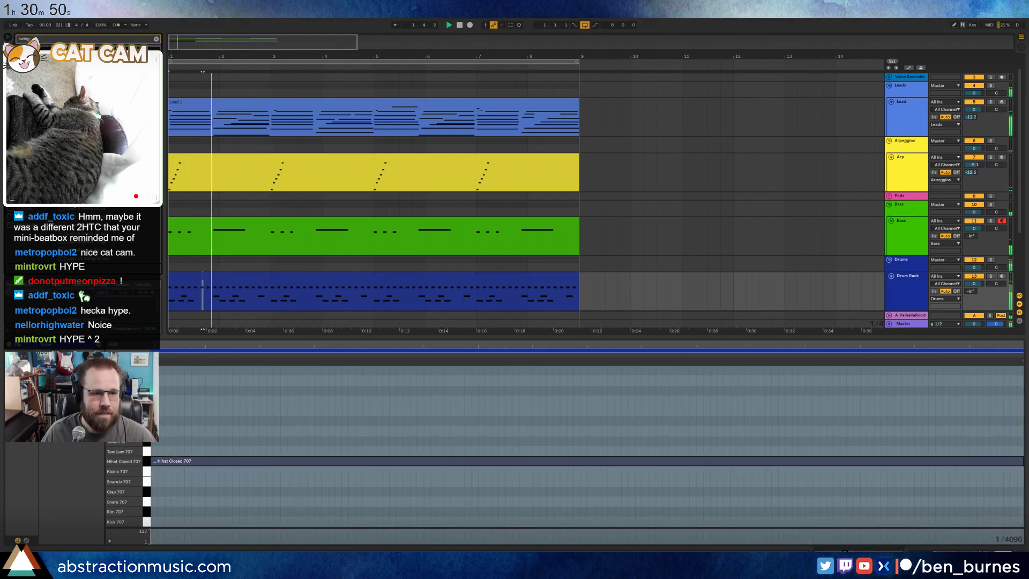
key(space)
- Check the drum clip during playback and move the second short closed hi-hat to 1.3.4
key(shift+Tab)
click(202, 288)
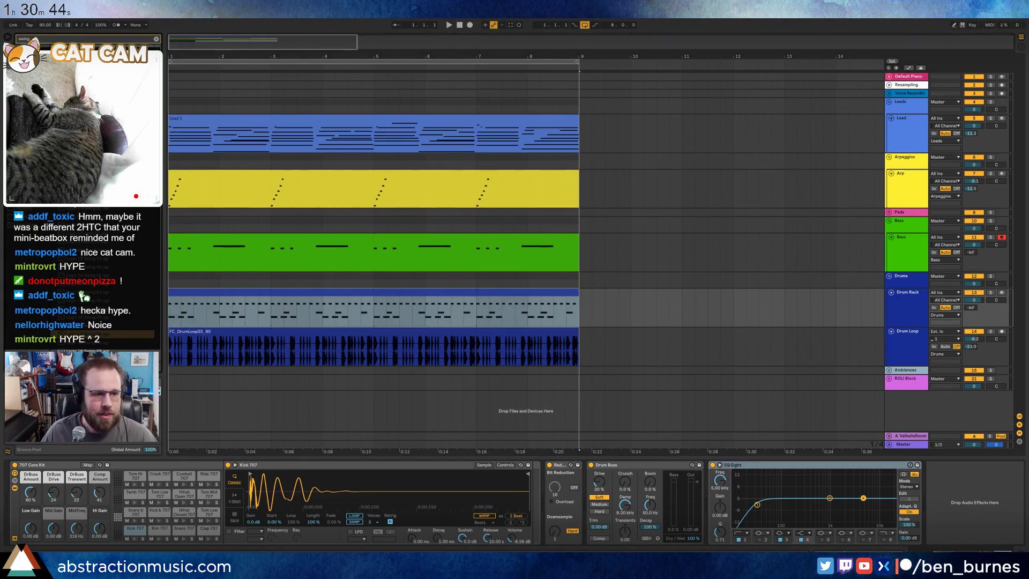
key(space)
key(shift+Tab)
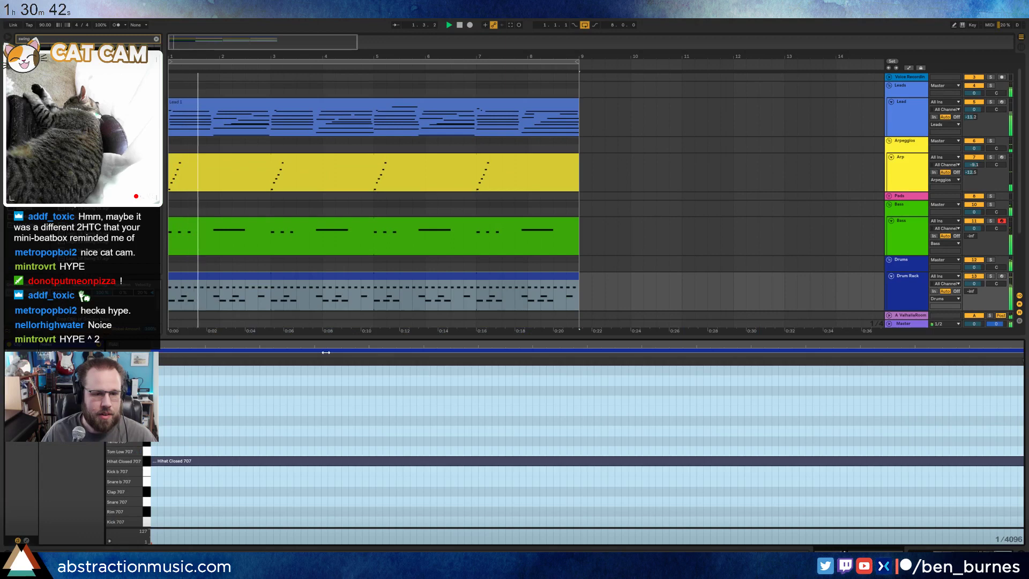
key(shift+Tab)
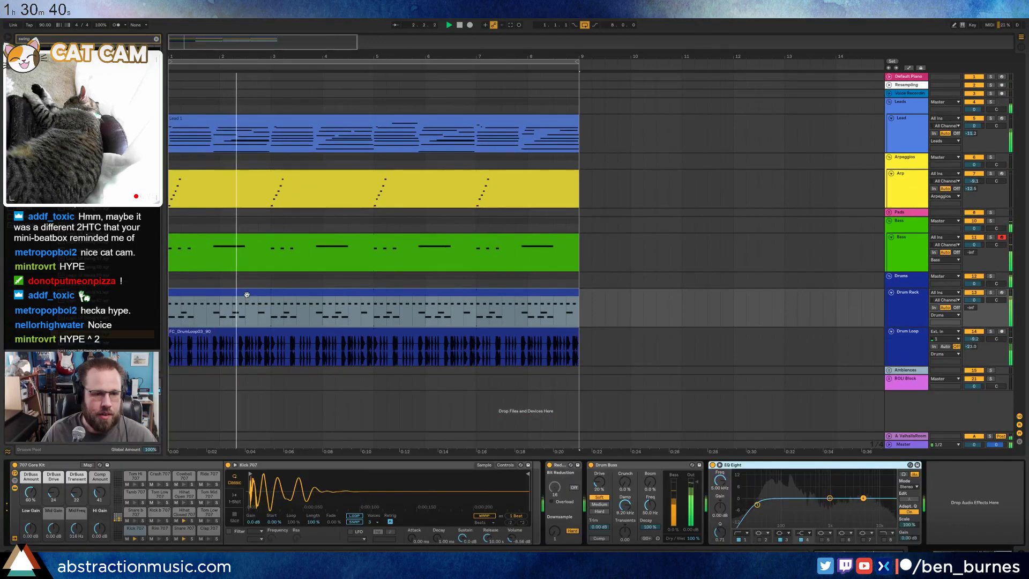
key(shift+Tab)
click(288, 431)
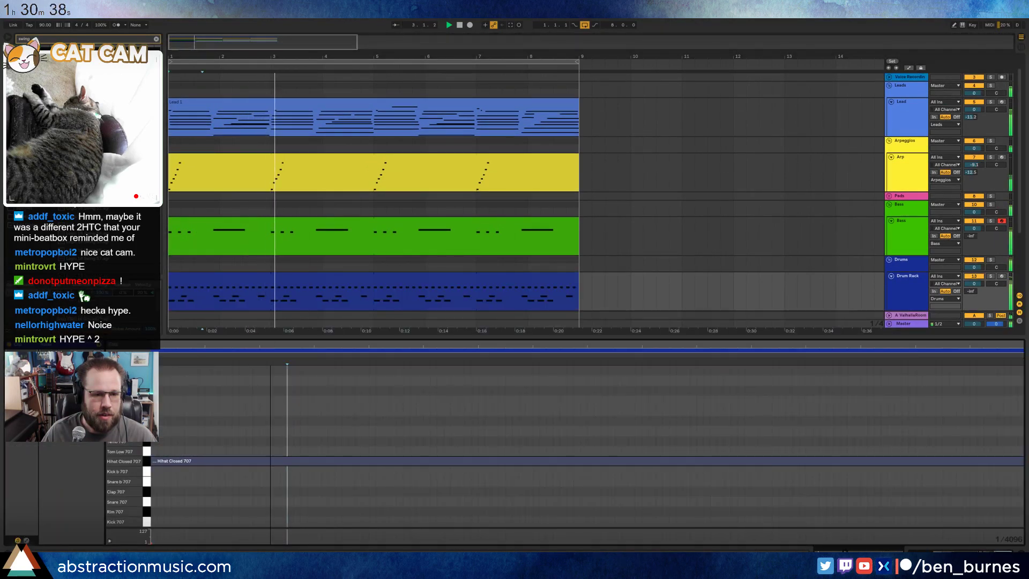
drag(280, 346, 274, 322)
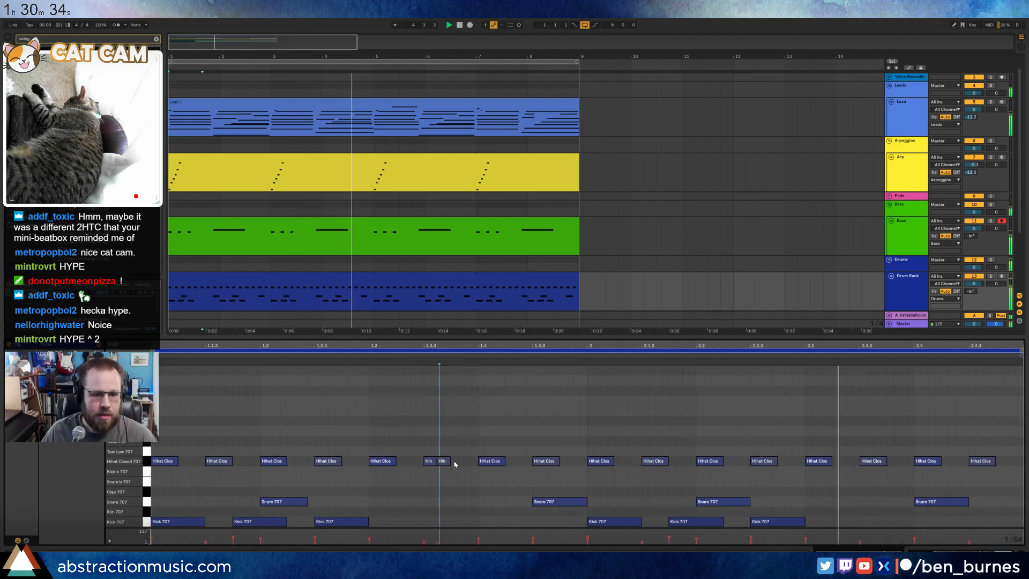
drag(446, 461, 461, 465)
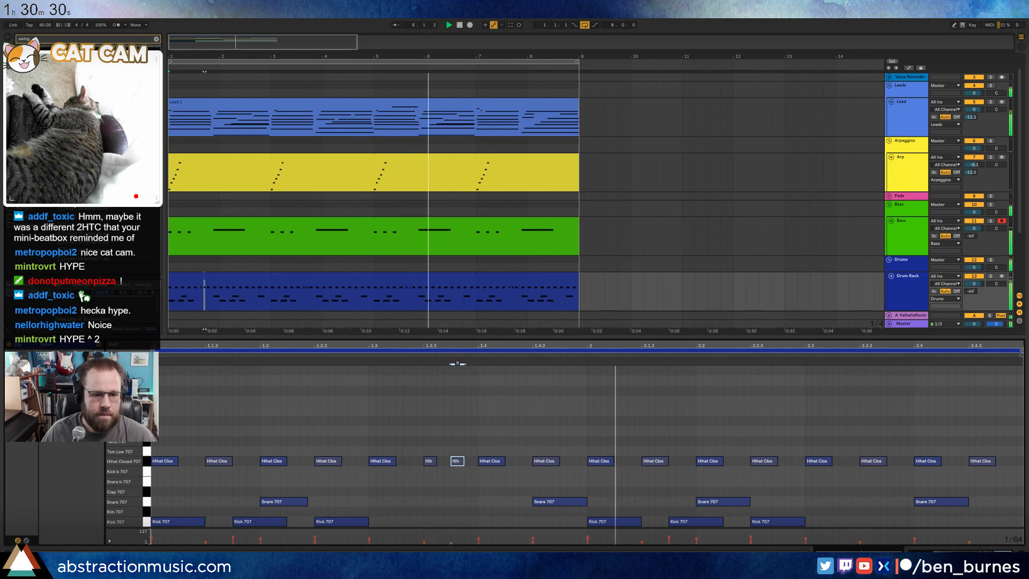
- Set the Hihat Closed 707 pad's Vel > Vol to 57 % and Redux's downsampling to Soft at 5.52
key(shift+Tab)
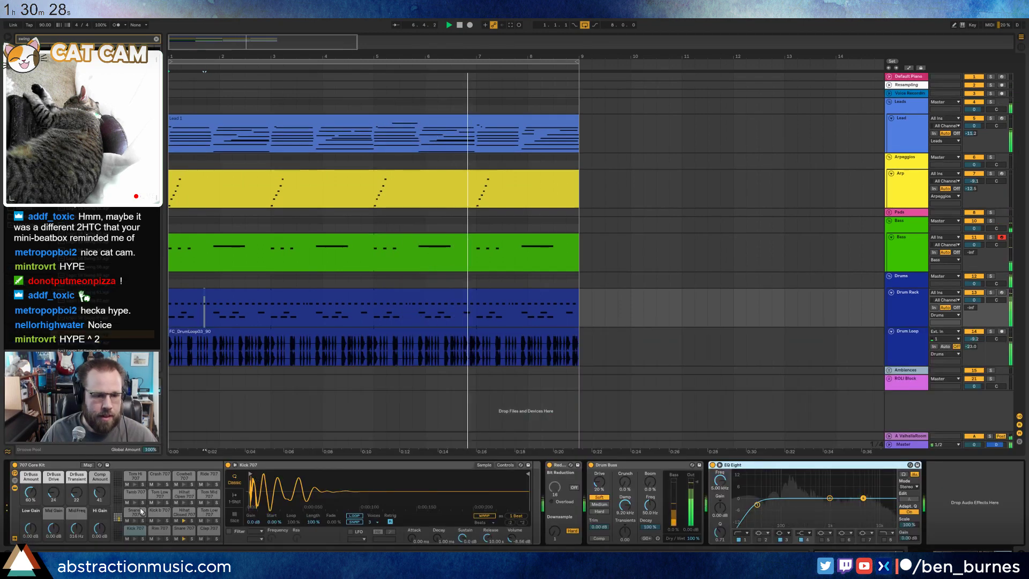
click(181, 512)
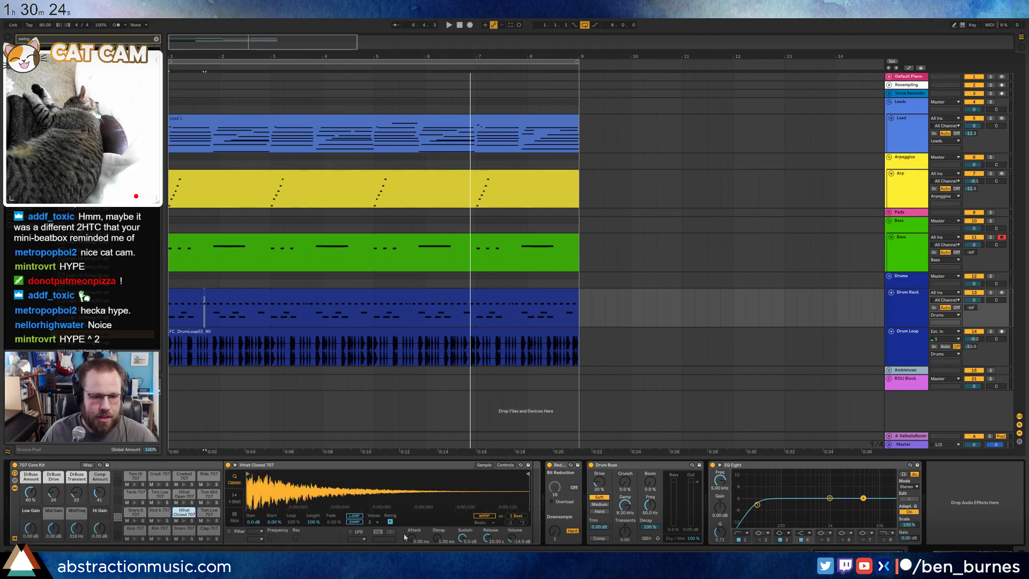
click(504, 465)
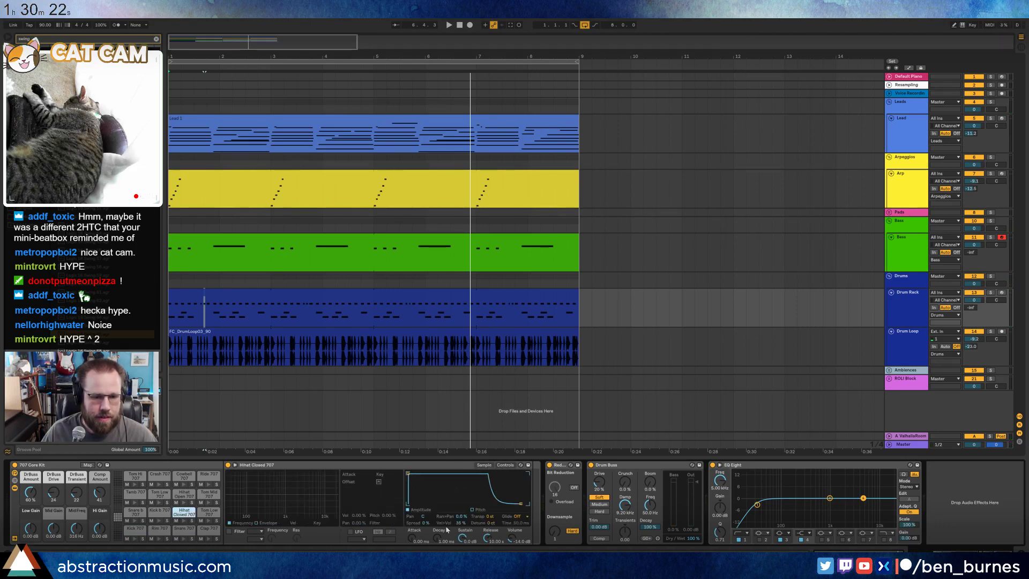
key(space)
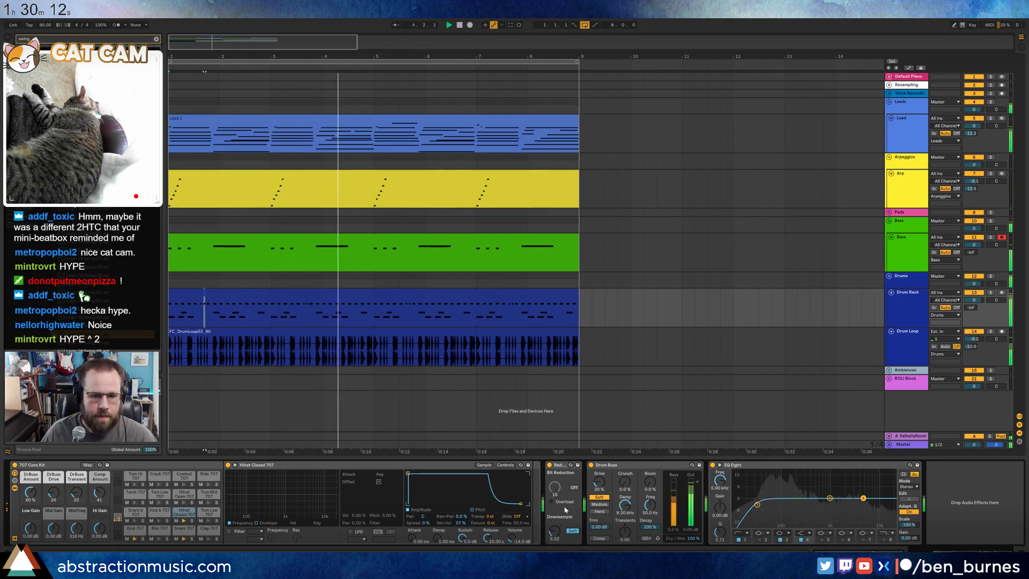
- Shape the drums with EQ Eight, cutting 6.32 dB near 3 kHz and raising the low cut, and set Drum Buss Crunch to 10 % and output to -1.07 dB
drag(863, 499, 854, 509)
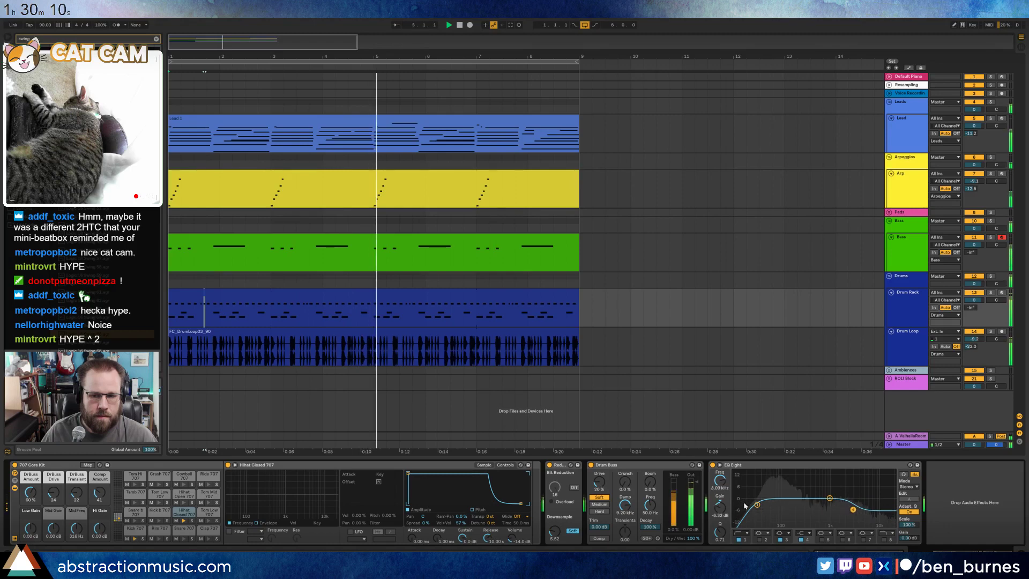
drag(756, 505, 761, 508)
drag(625, 481, 625, 472)
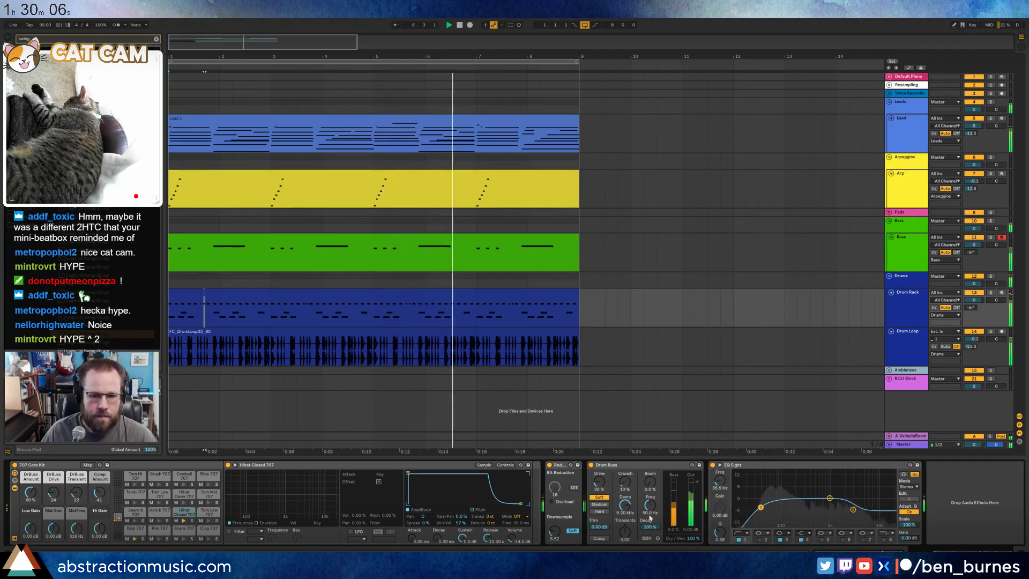
drag(696, 483, 695, 484)
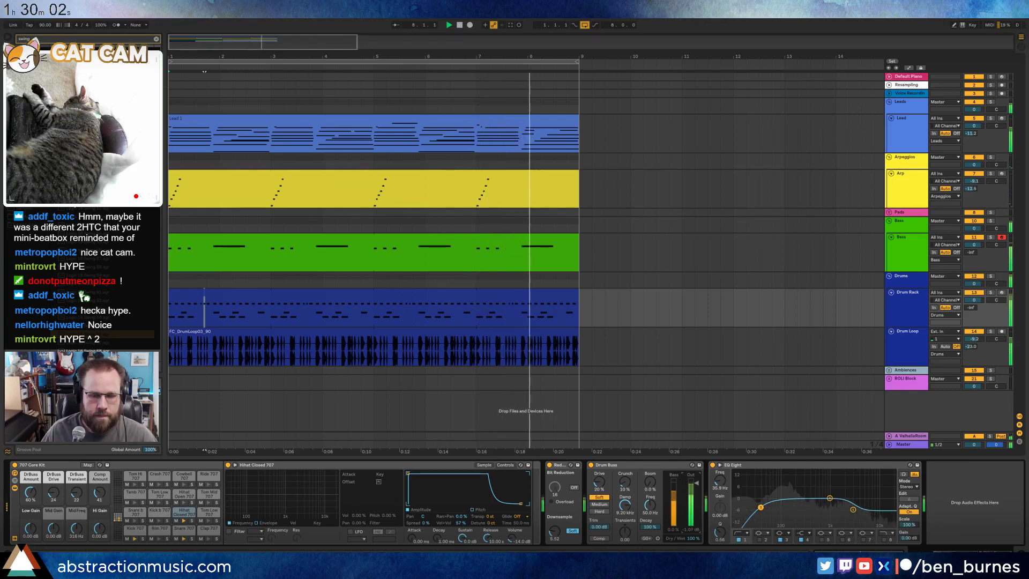
- Lower Redux's downsampling to 4.77, enable its bit reduction, and set that to 13
drag(554, 531, 554, 537)
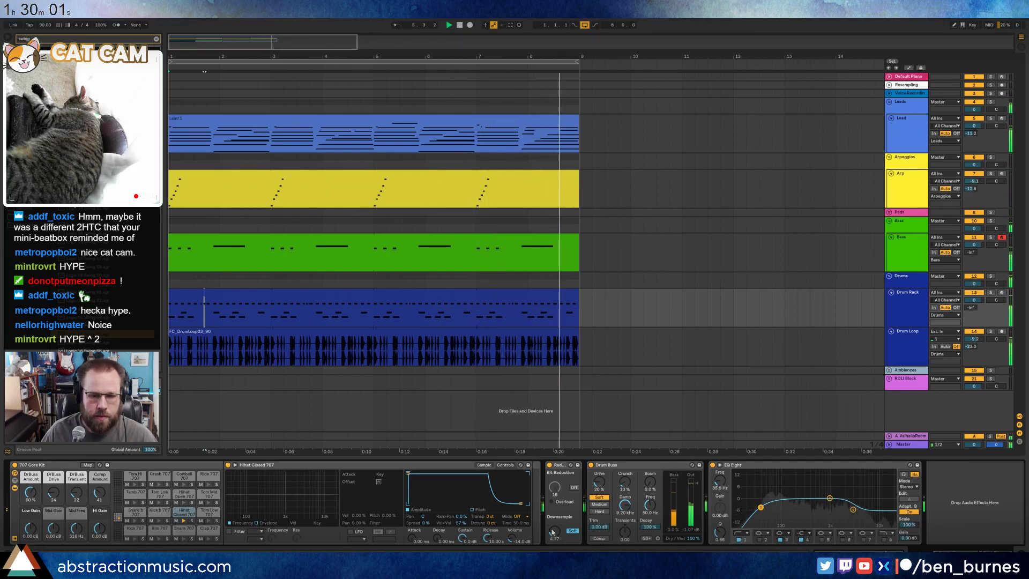
click(574, 487)
drag(555, 487, 554, 498)
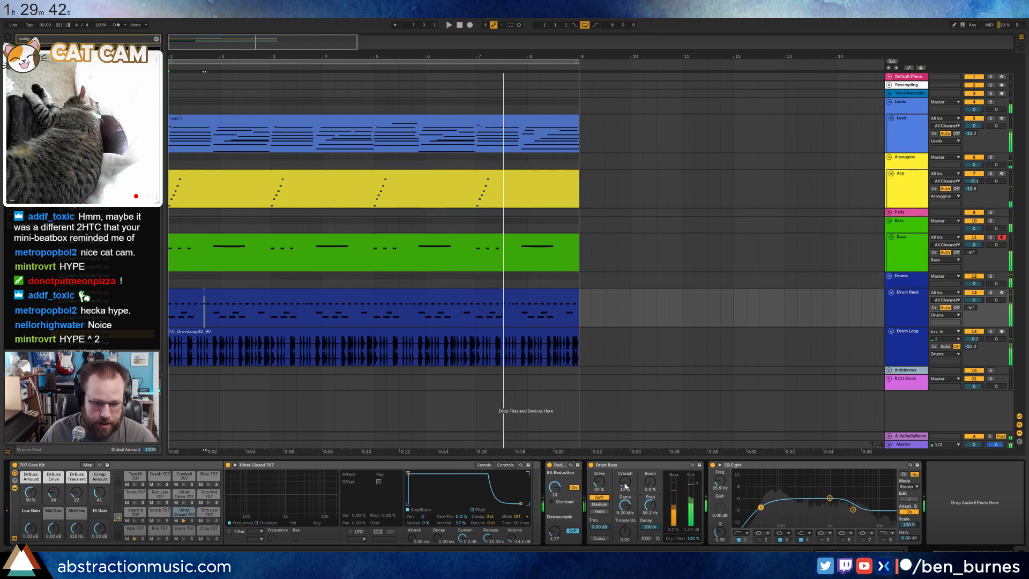
- Restart the loop and set Drum Buss Crunch to 39 % and Damp to 1.52 kHz
key(space)
key(space)
mouse_move(625, 483)
mouse_down()
mouse_move(625, 458)
mouse_move(625, 470)
mouse_up()
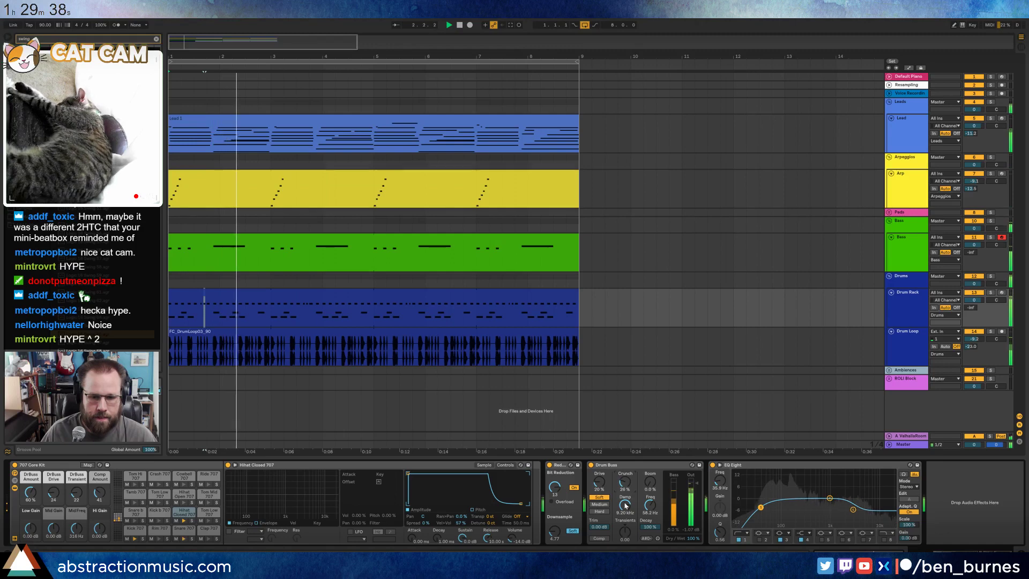
drag(625, 505, 625, 473)
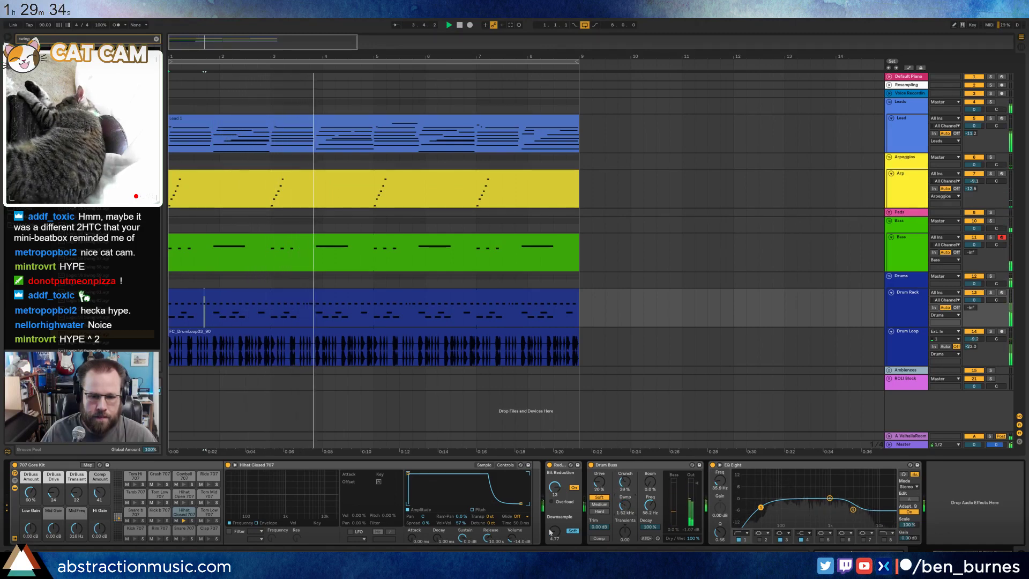
- Set Redux's downsampling to 2.81 and bit reduction to 14, and boost EQ Eight's mid band by 7.31 dB at 310 Hz
drag(554, 531, 555, 542)
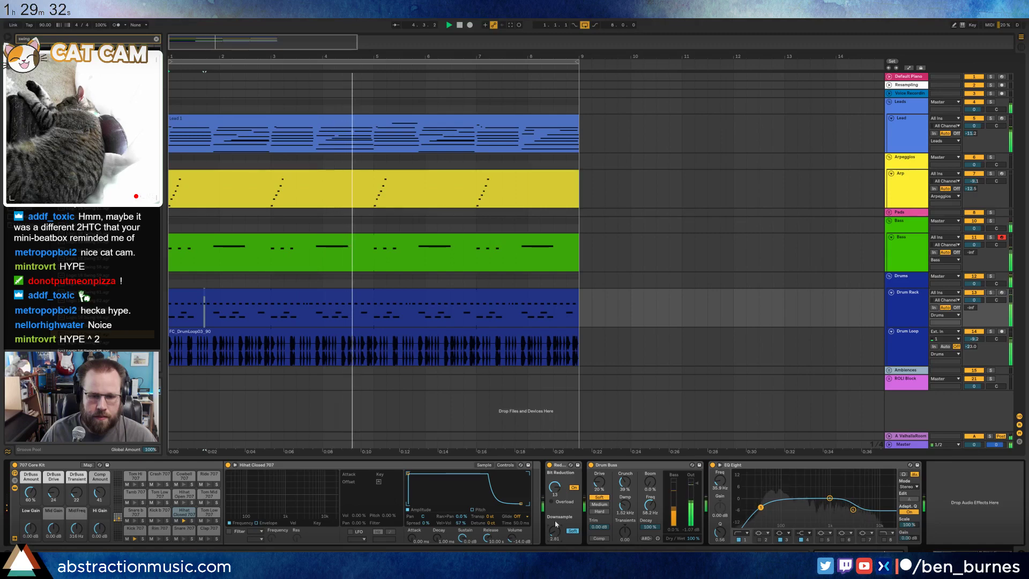
drag(555, 487, 555, 485)
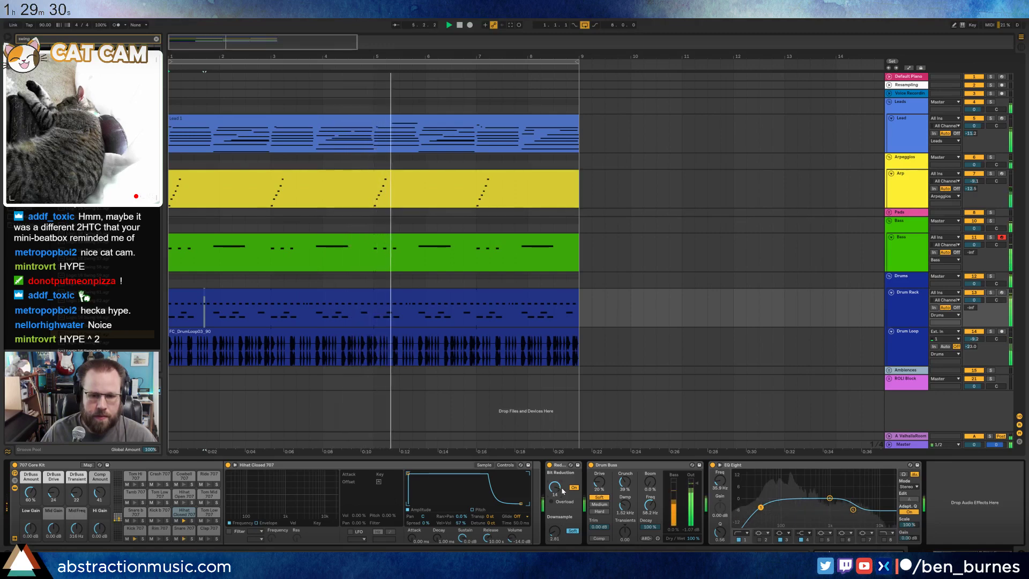
click(852, 509)
drag(851, 501, 805, 486)
- Duplicate all Snare 707 notes in the Drum Rack clip onto the Clap 707 row
double_click(376, 311)
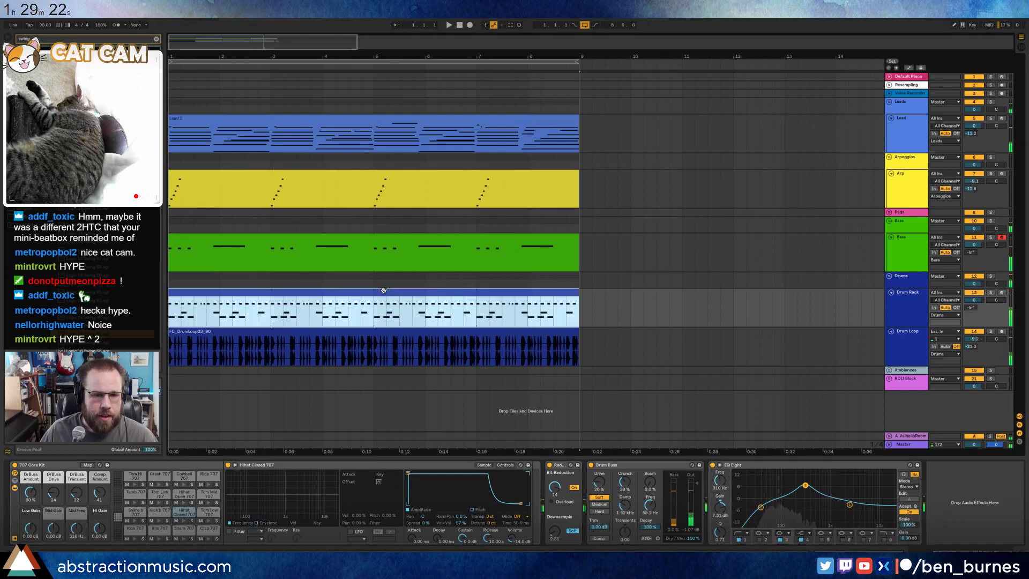
click(152, 506)
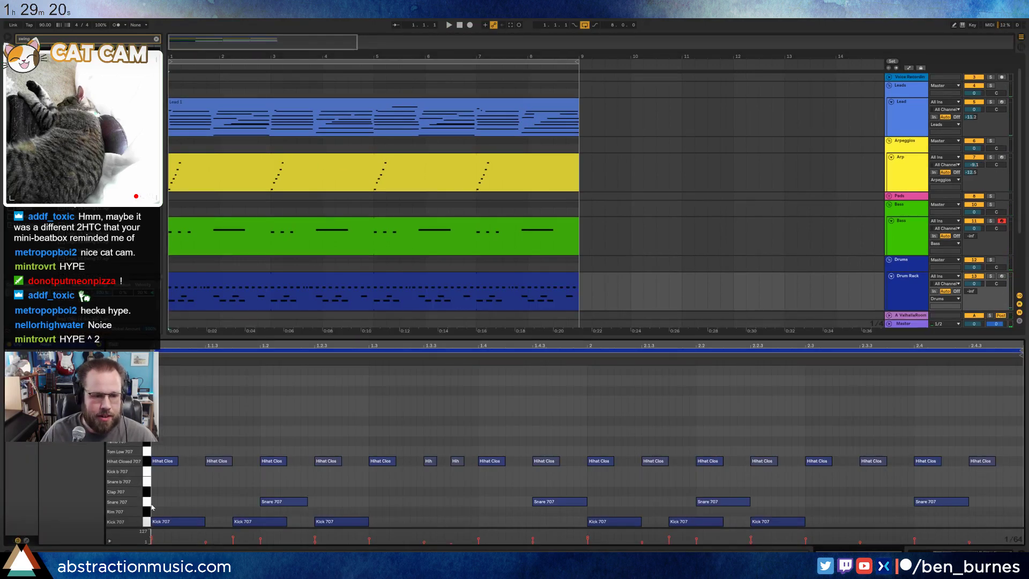
click(146, 502)
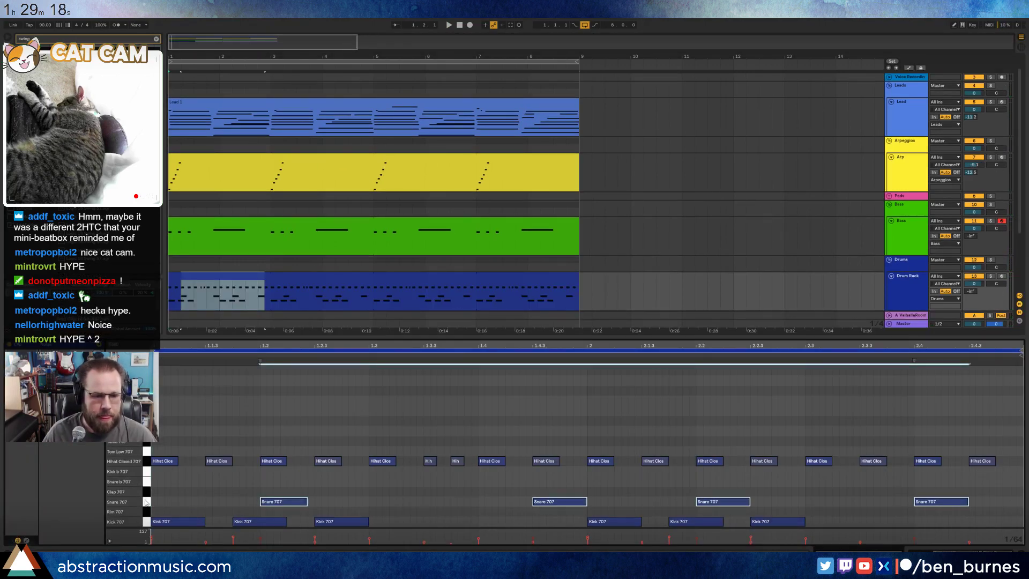
key(ctrl+c)
key(ctrl+v)
key(Up)
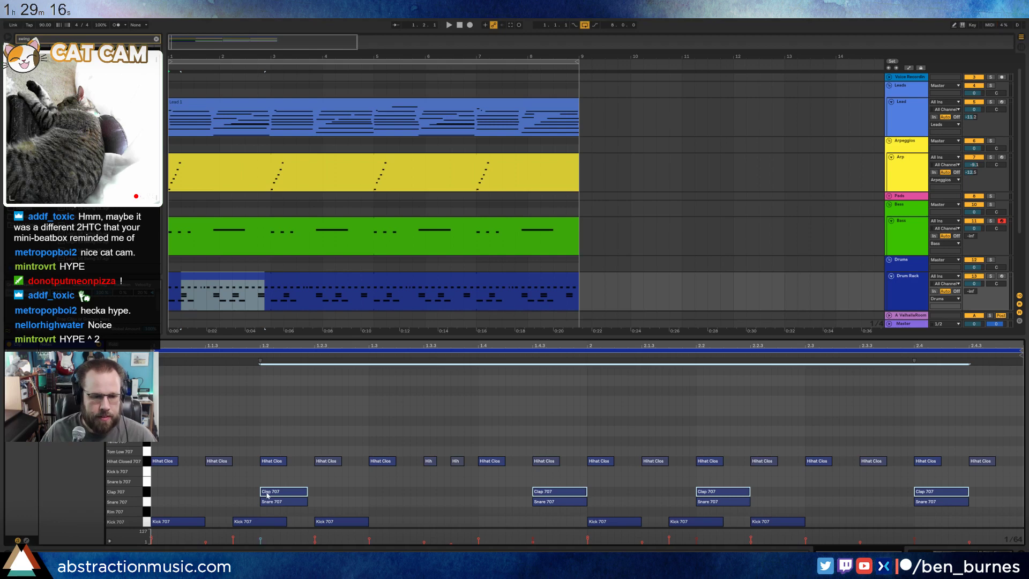
- Try delaying all the claps by a 1/32 note behind the snares and play the loop
drag(268, 496, 281, 498)
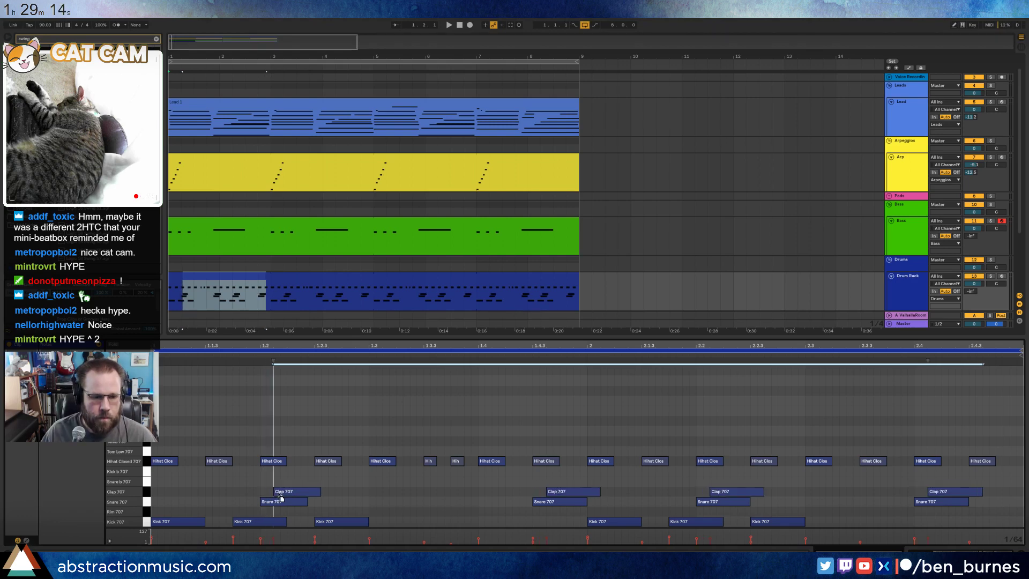
click(537, 502)
key(space)
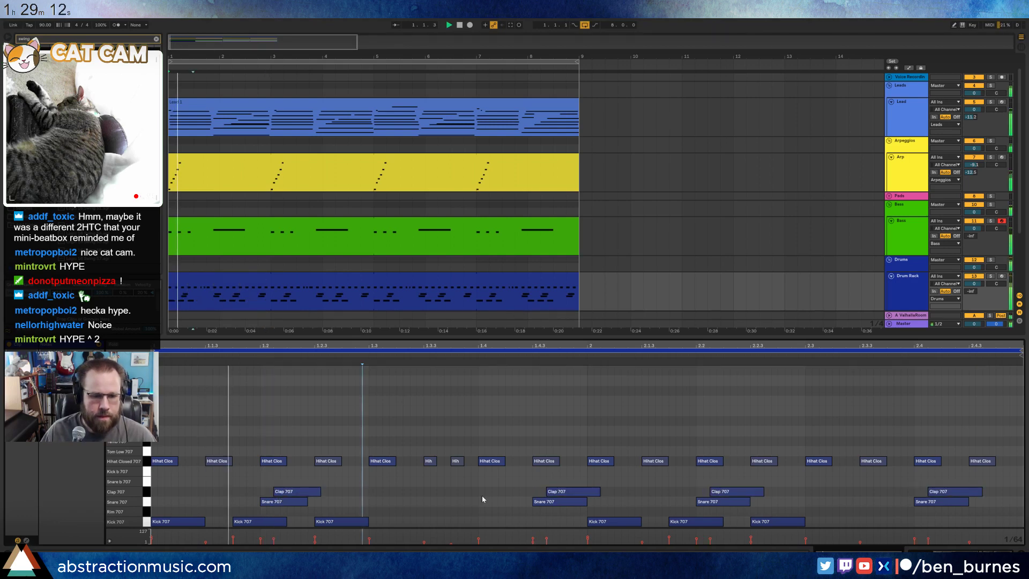
- Shift all the claps back so they fall slightly ahead of the snares, and audition the loop
click(146, 492)
key(space)
key(Left)
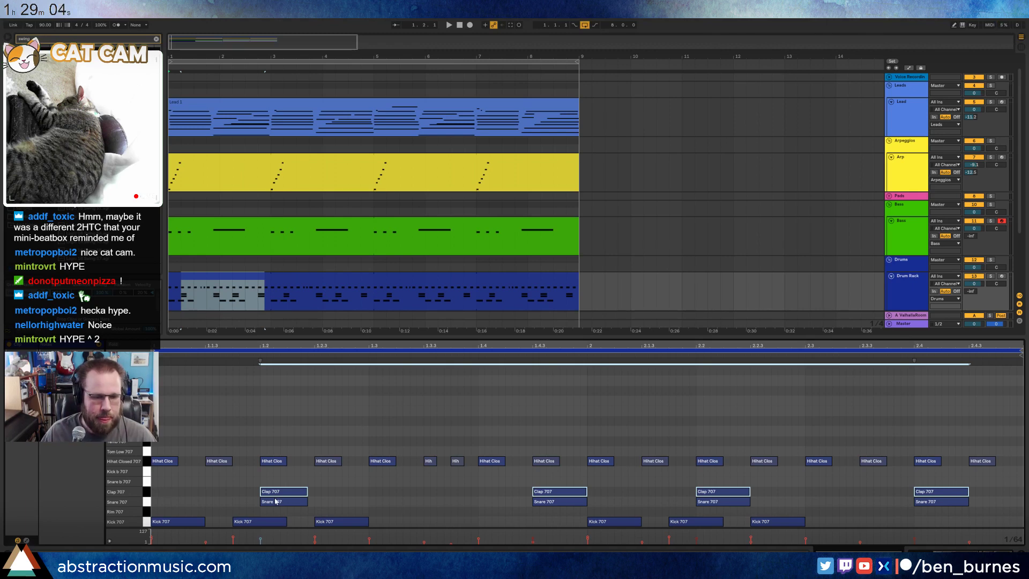
key(Left)
drag(264, 494, 266, 497)
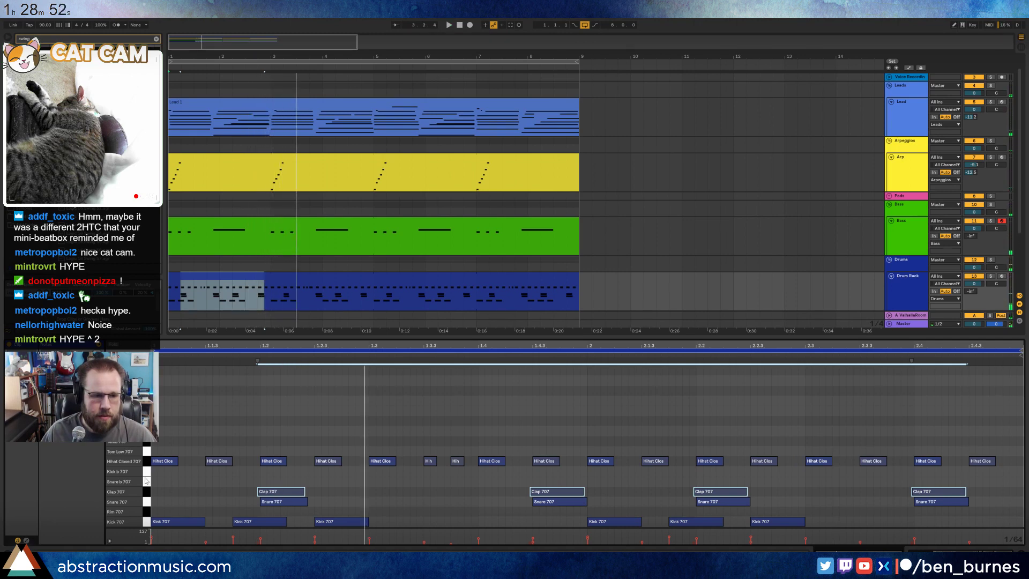
key(space)
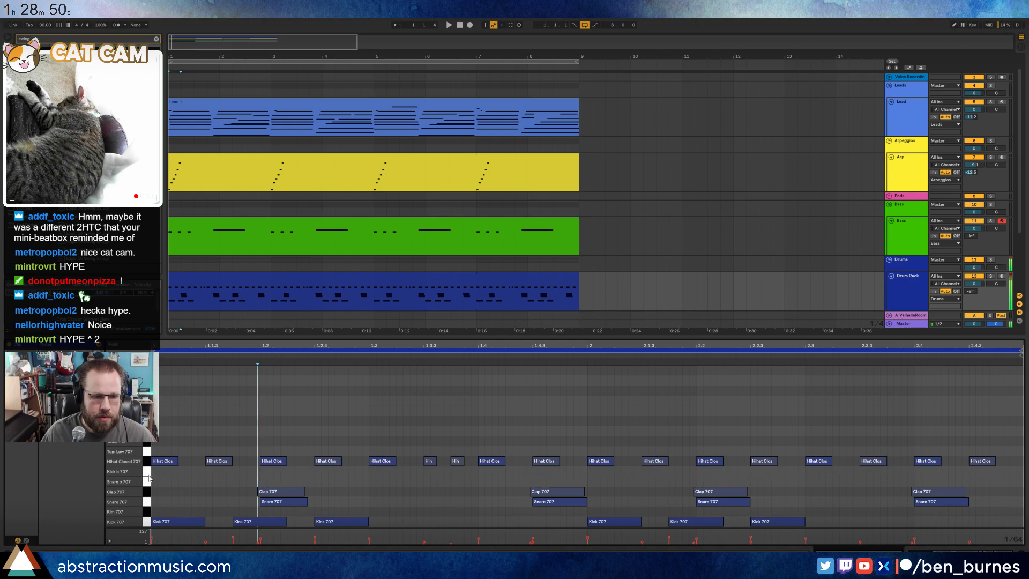
- Turn the last closed hi-hat at 2.4.3 into a Hihat Open 707 note lasting to the end of the pattern
click(148, 461)
click(148, 446)
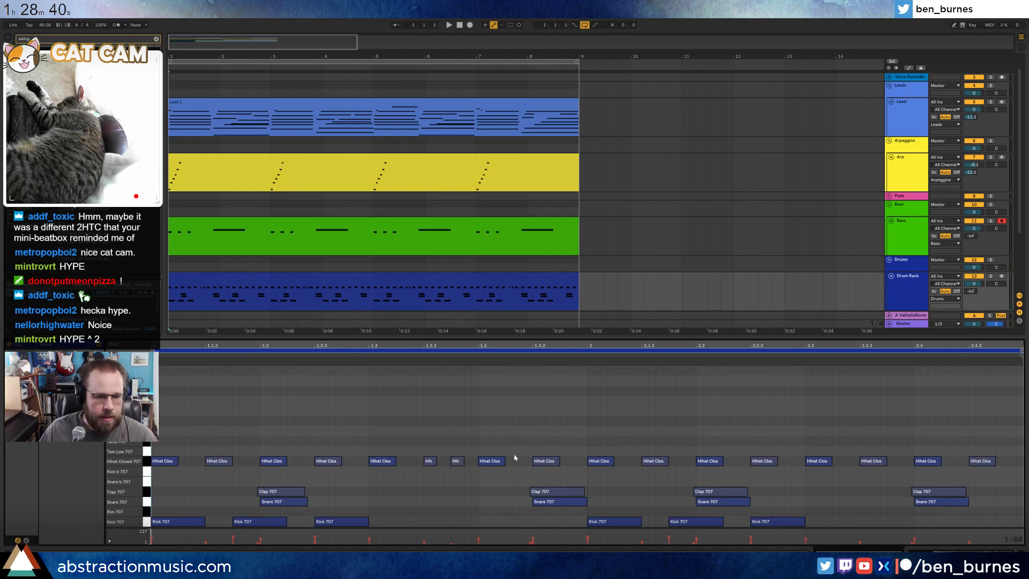
key(Up)
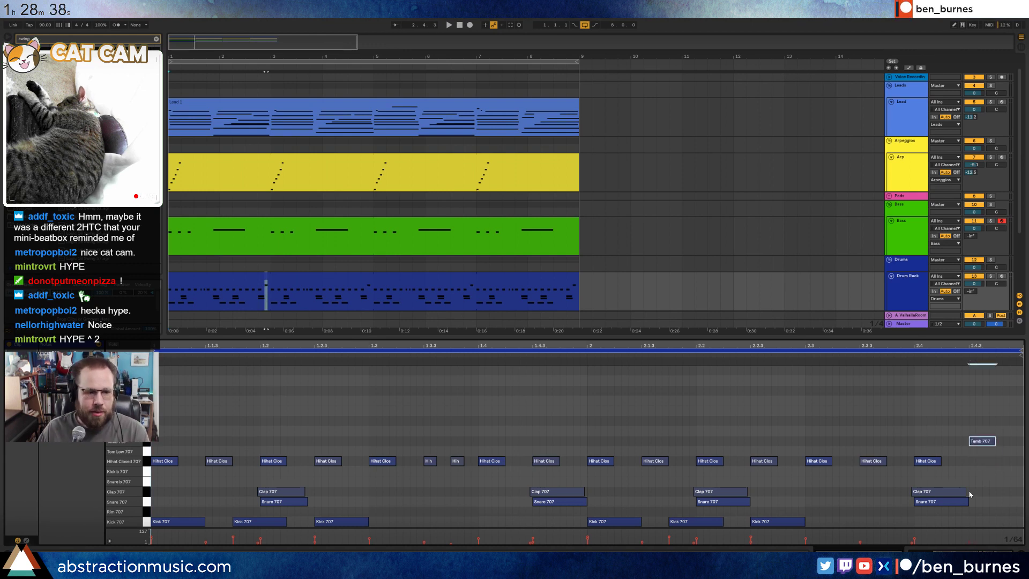
key(Up)
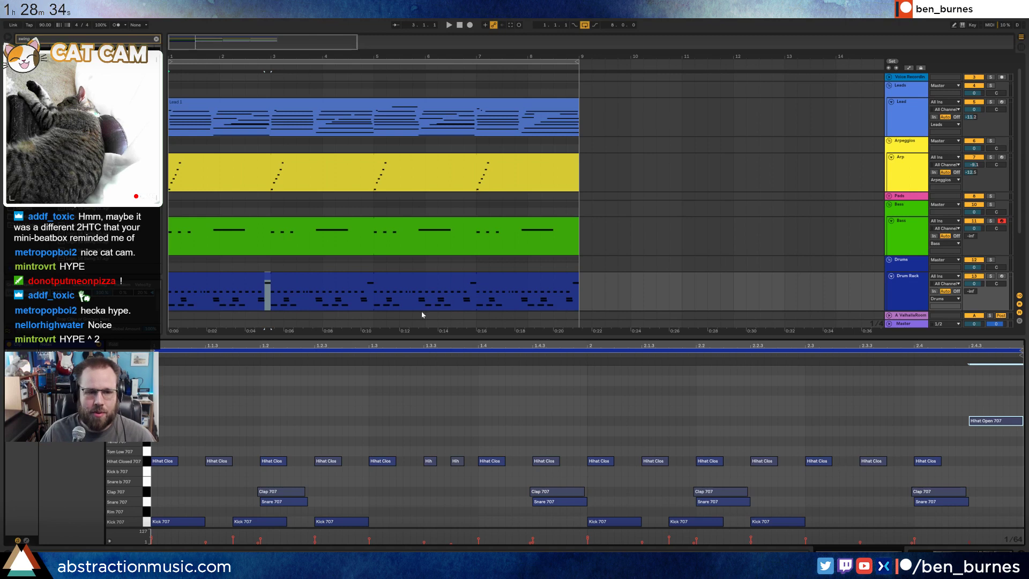
- Replace the closed hi-hat at 2.3.3 with two short hits at 2.3.3 and 2.3.4, and play the loop
click(341, 278)
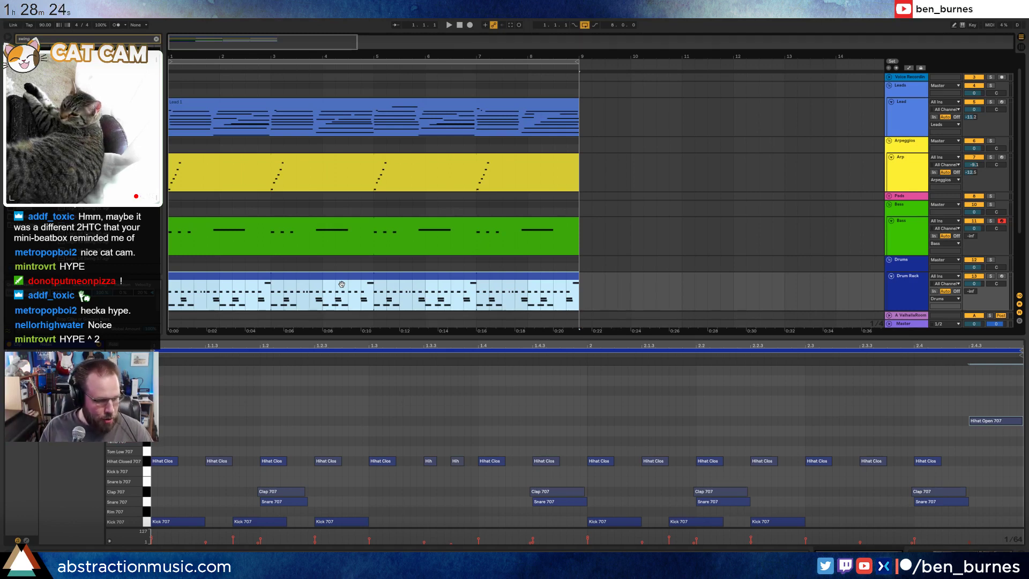
click(398, 435)
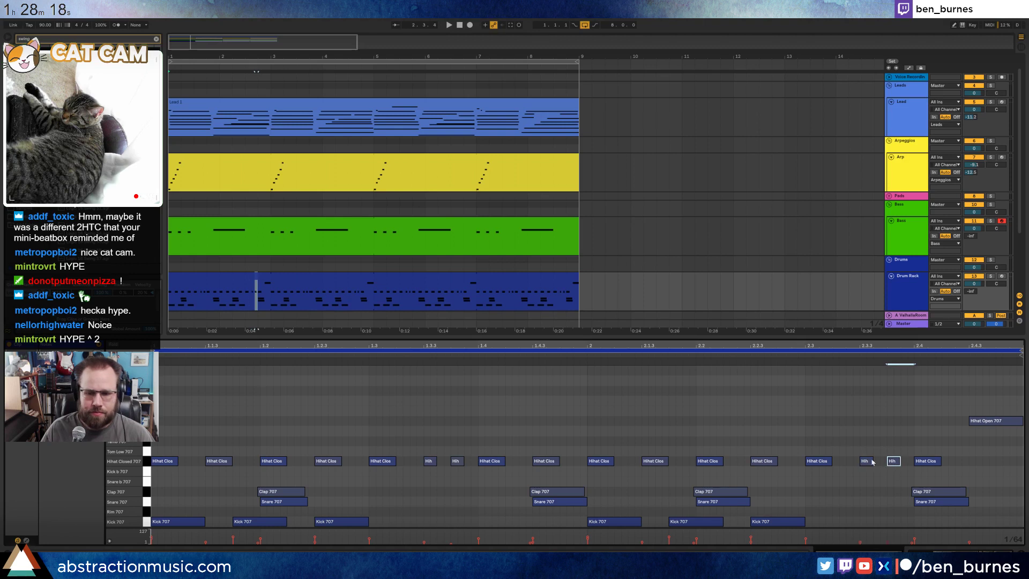
key(space)
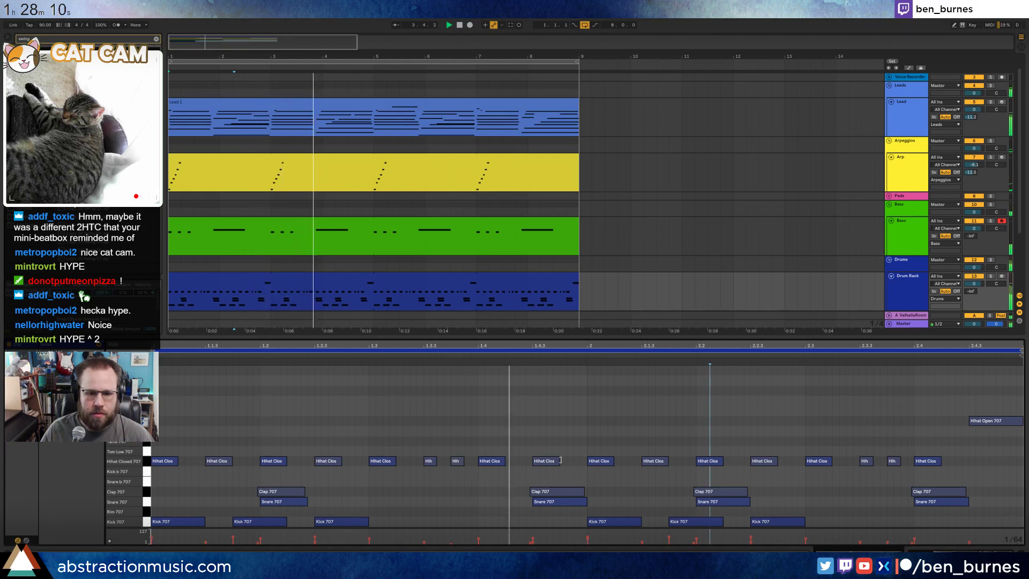
key(space)
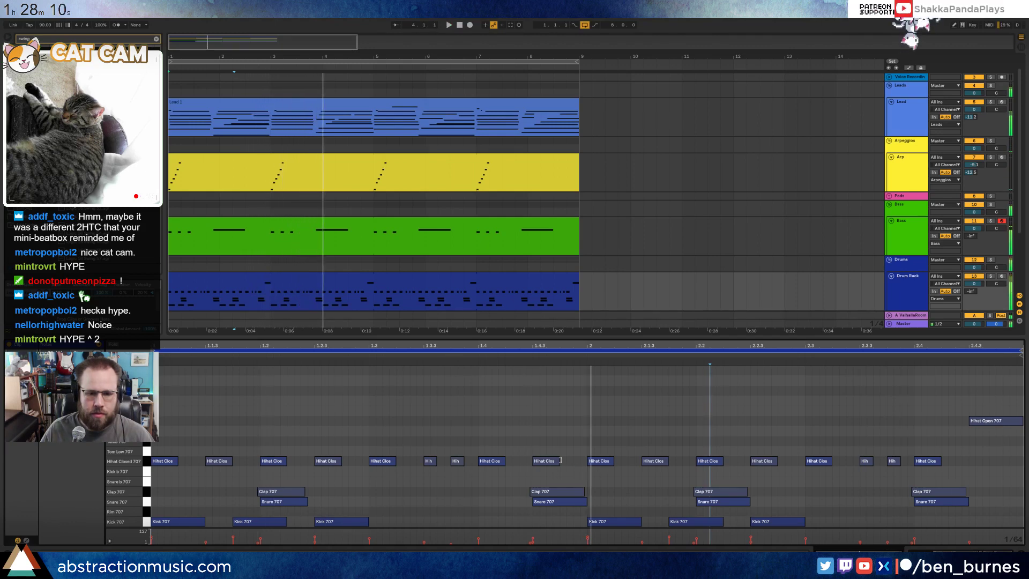
- Add a short open hi-hat at 1.4.4 and an extra closed hit between the two short hats after 1.3.3 while looping
click(563, 425)
key(space)
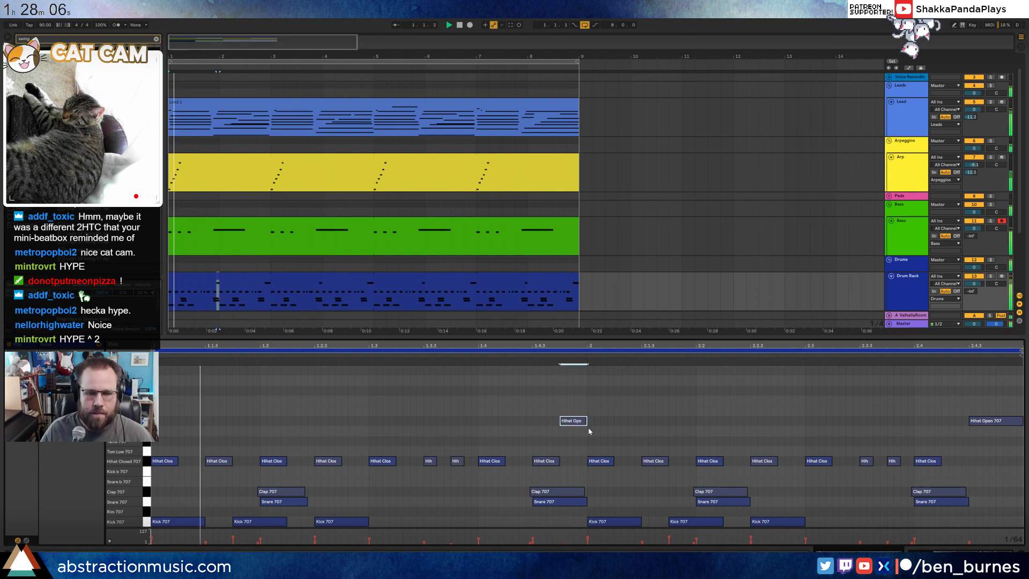
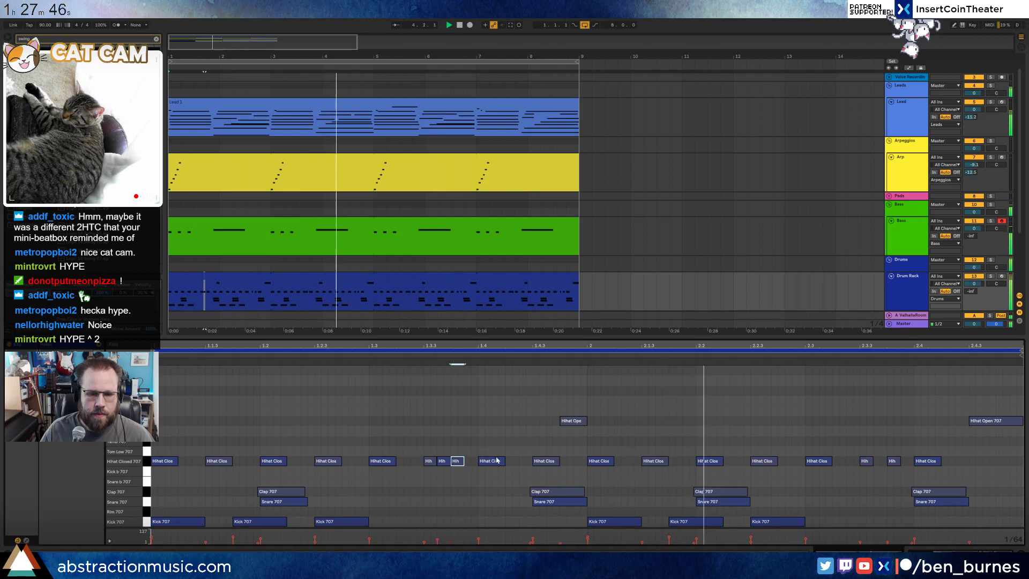
key(space)
- Move the clap at 1.4.3 to just ahead of 1.4, add a short kick at 1.4.2, and play the loop
drag(547, 492, 507, 493)
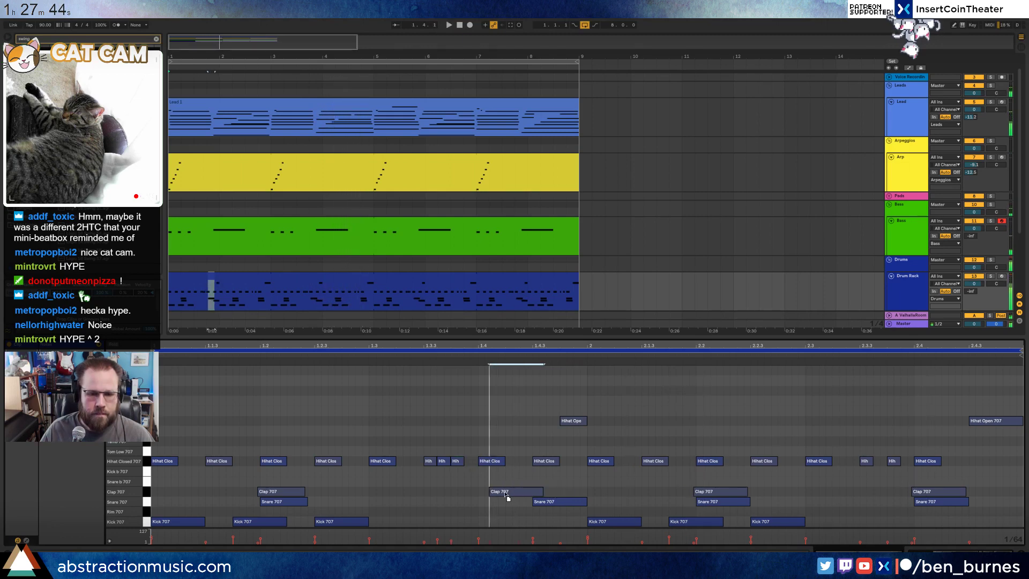
double_click(512, 521)
key(space)
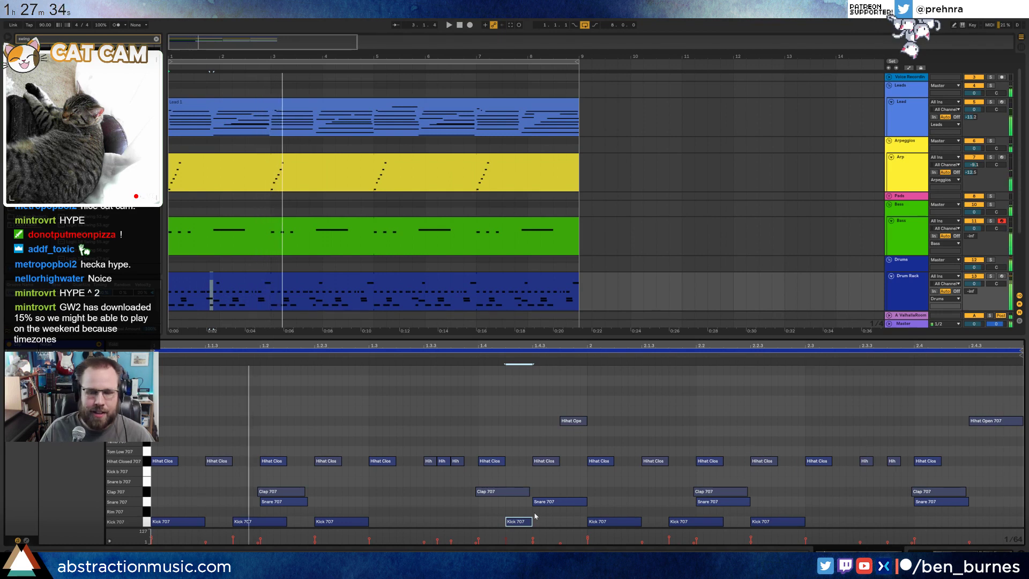
click(506, 492)
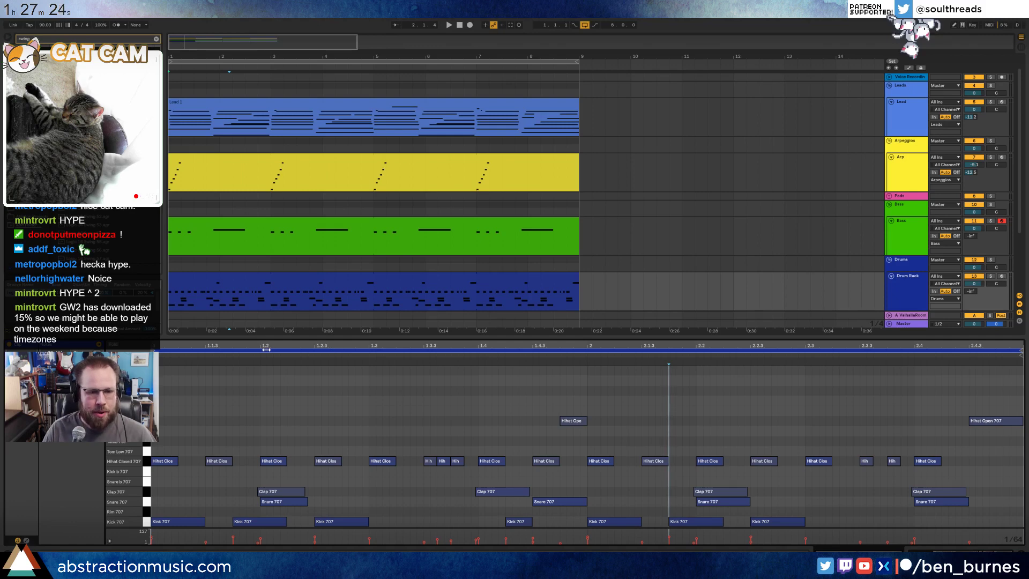
key(space)
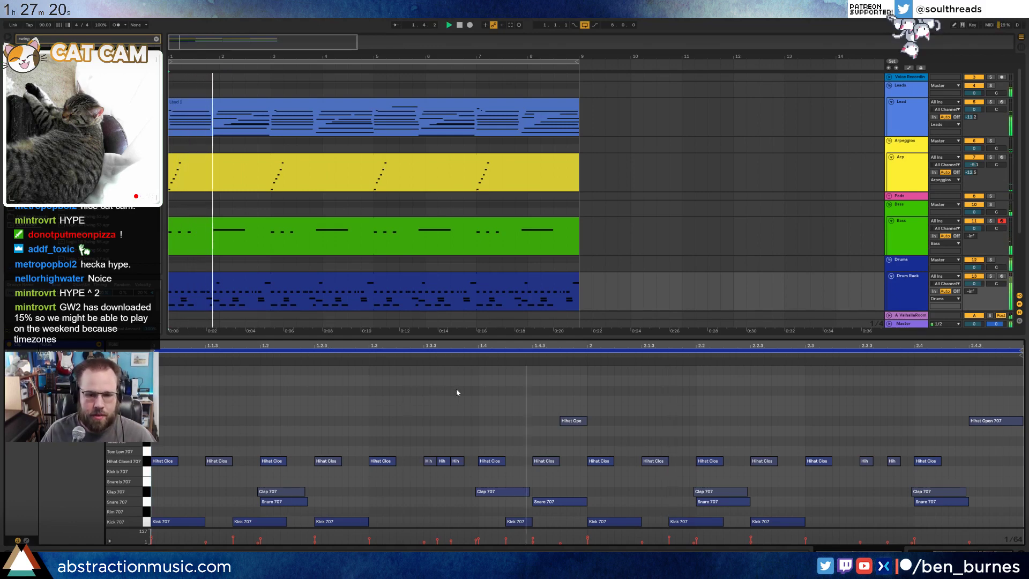
click(499, 491)
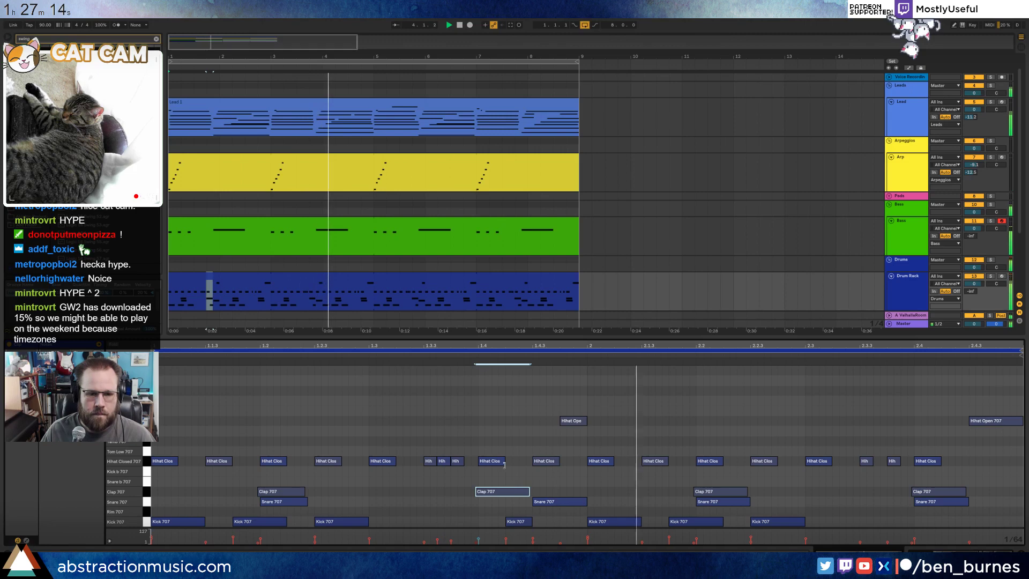
- Consolidate the first four bars of the Drum Rack track into a single clip
click(374, 304)
key(space)
drag(374, 304, 174, 293)
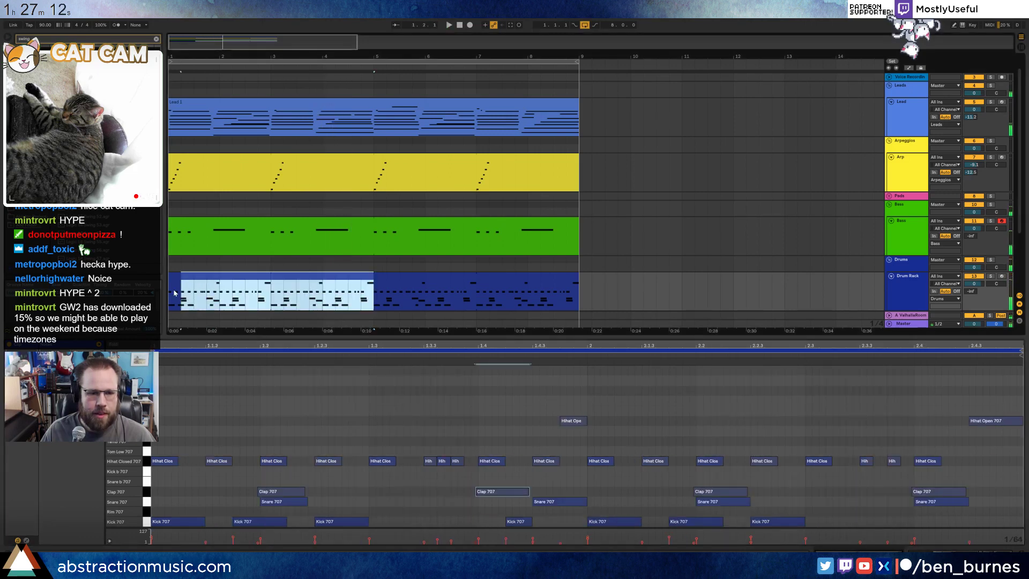
key(ctrl+j)
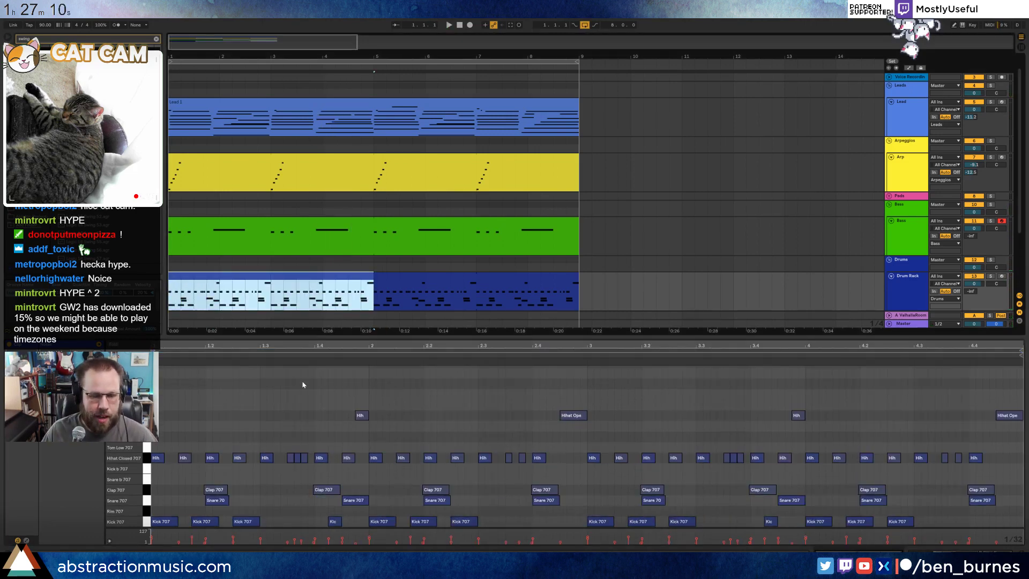
- Delete the middle hit of the first closed hi-hat roll and move the clap near 1.4 onto the snare at 1.4.3
click(294, 460)
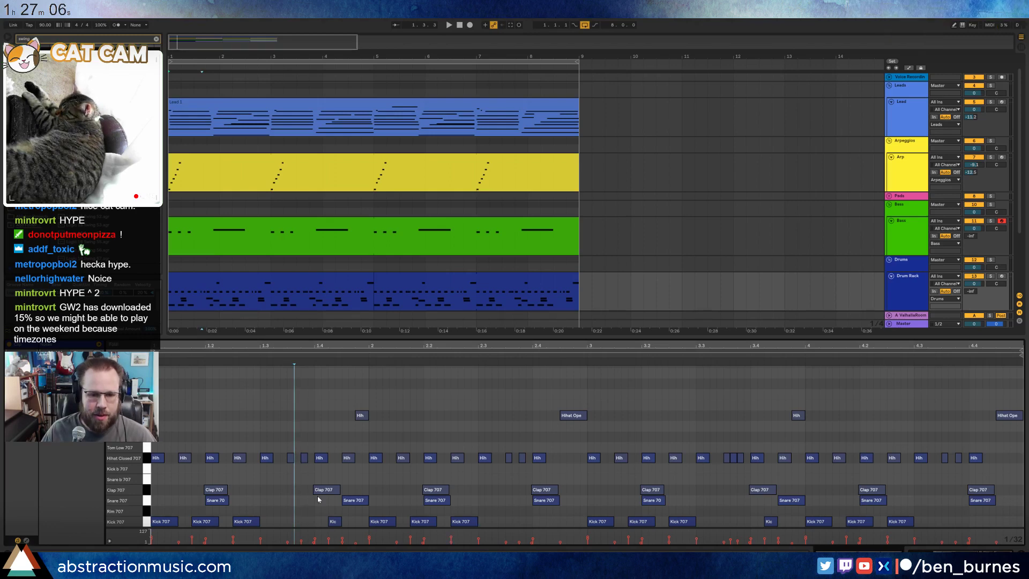
drag(328, 489, 356, 492)
key(space)
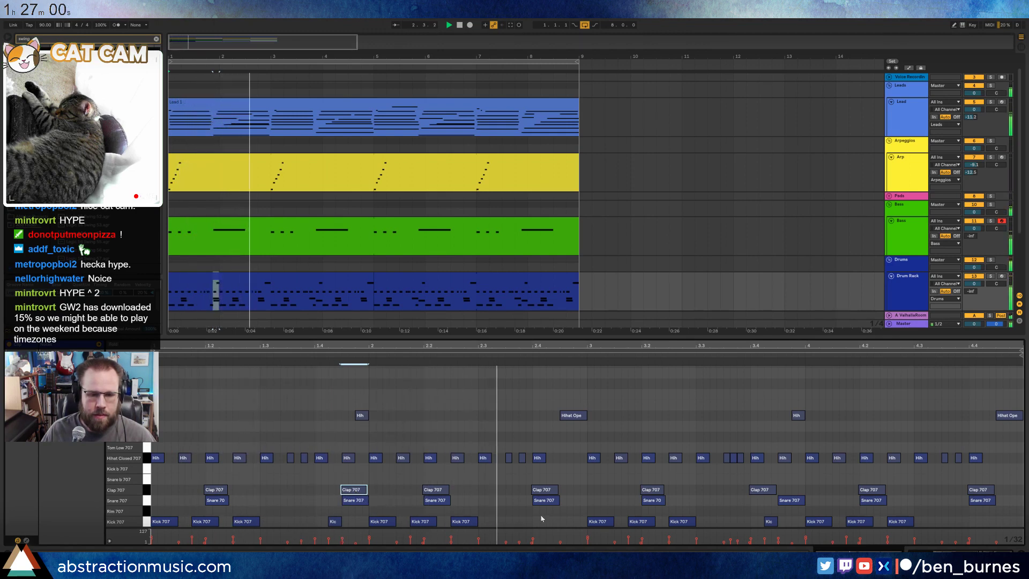
- Move the kick at 2.2.3 later onto 2.3, checking its timing with playback
key(space)
double_click(482, 521)
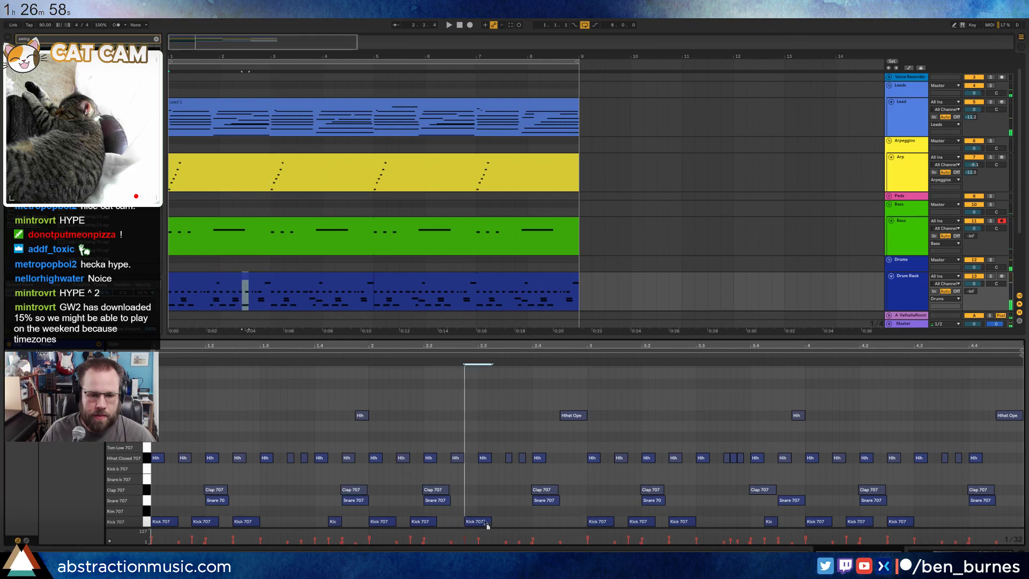
click(479, 522)
key(space)
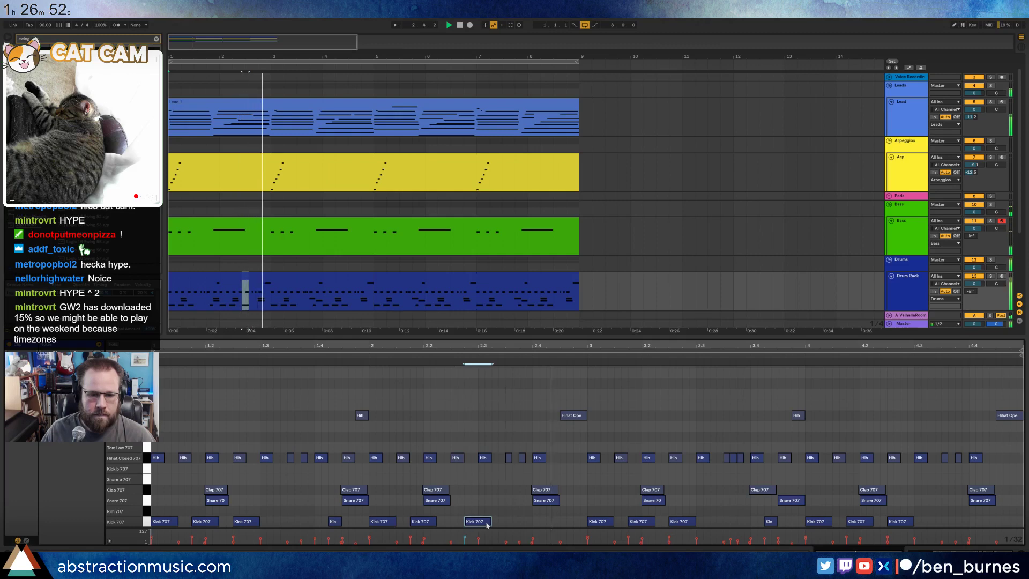
key(space)
key(Right)
key(Right)
key(space)
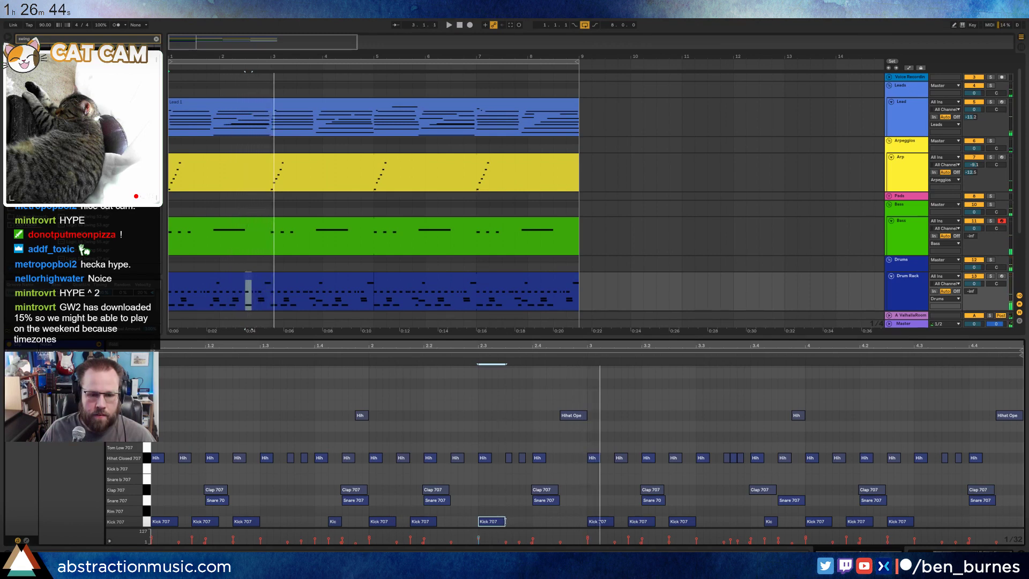
- Turn the kick at 2.3 into two consecutive short sixteenth-note kicks and play the loop
drag(505, 522, 492, 521)
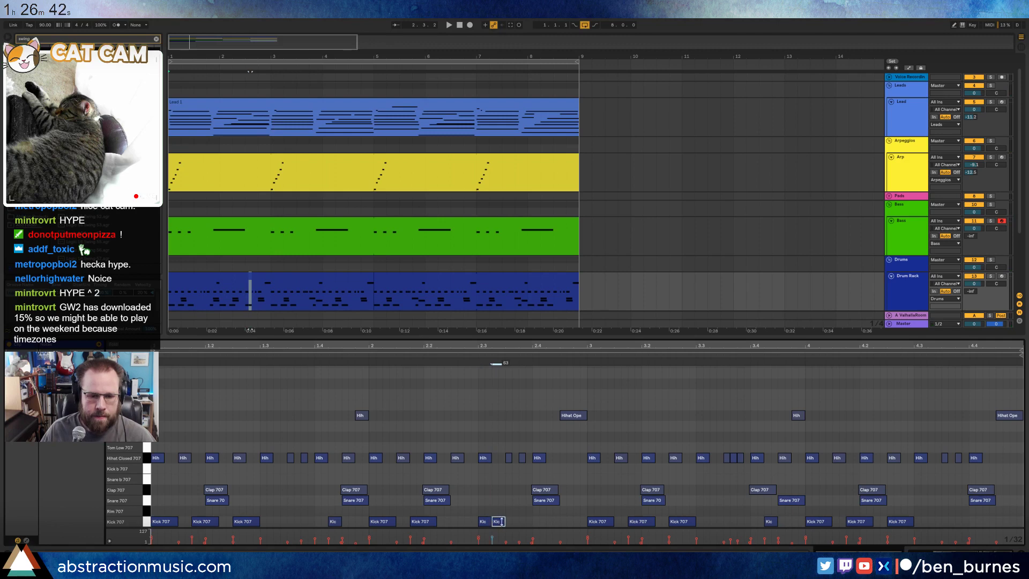
click(534, 524)
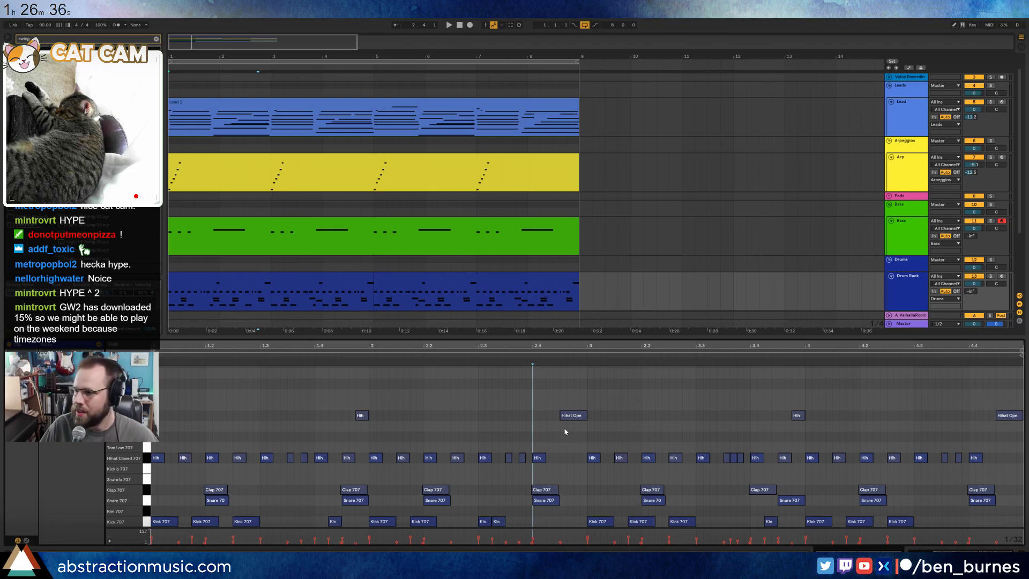
key(space)
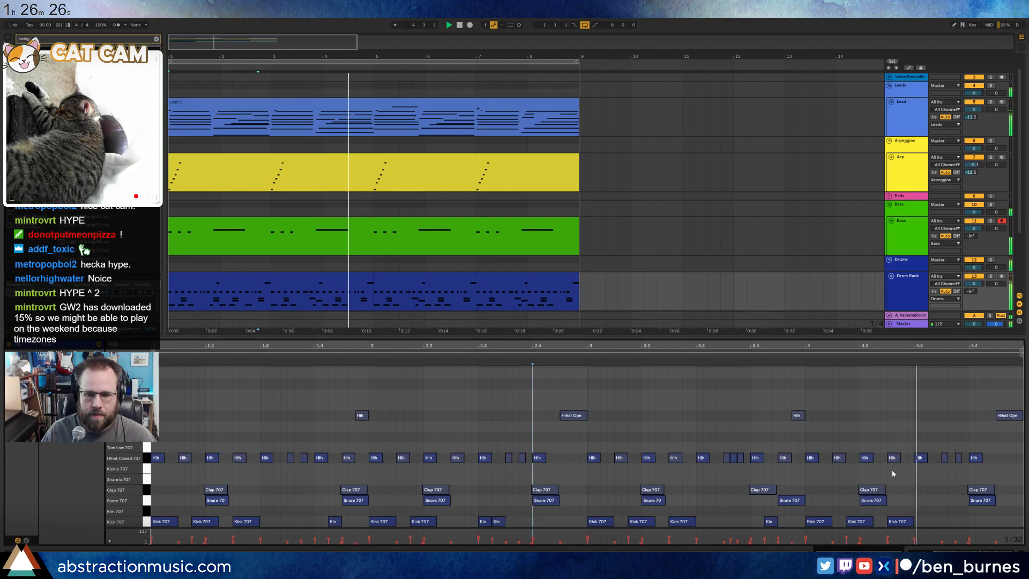
- Start a fill in bar 4 with two short rim hits from 4.3 and a short tom hit at 4.4
double_click(919, 512)
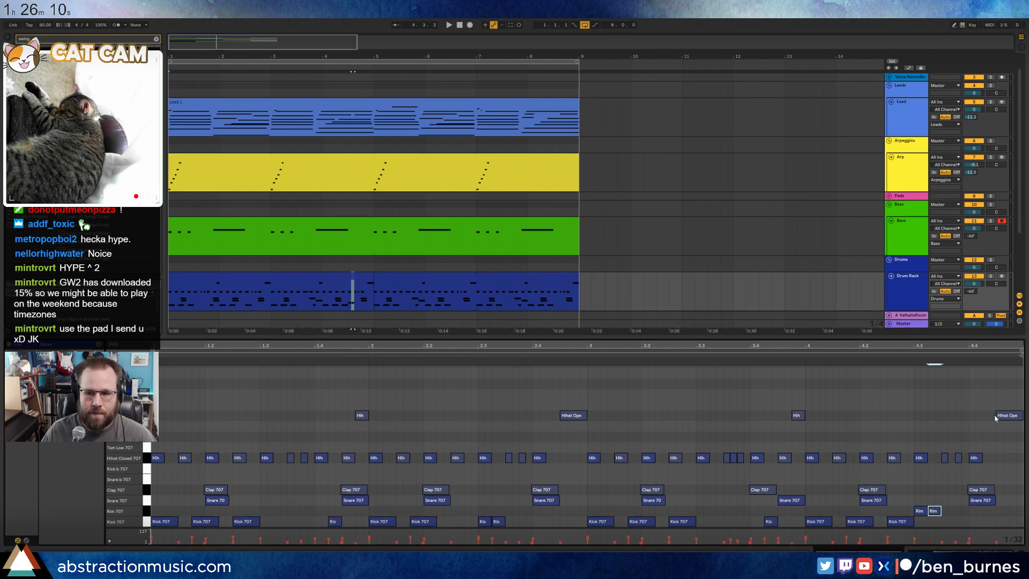
double_click(975, 405)
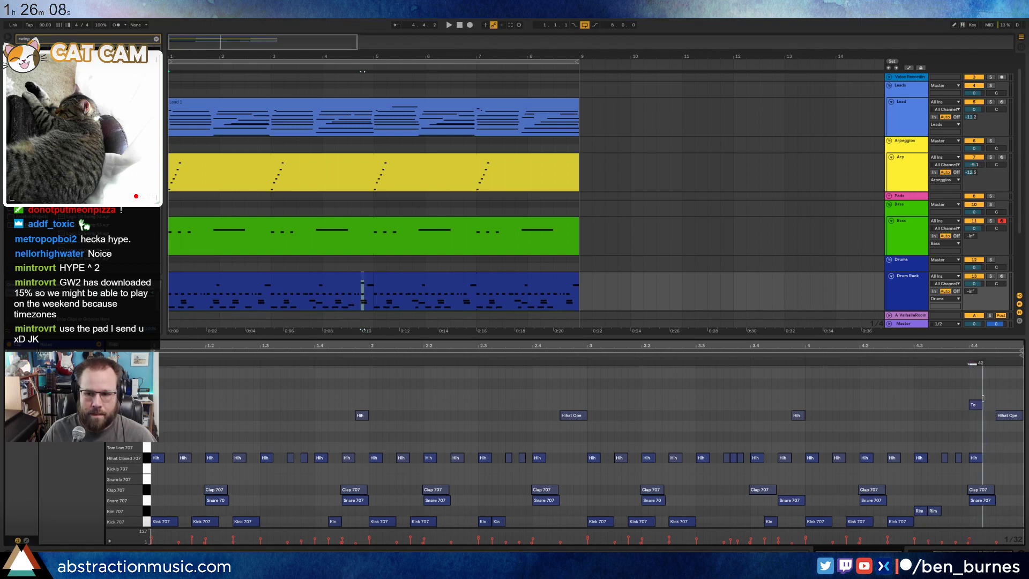
- Place two short tom hits from 4.3.3 and a low tom hit at 4.4, playing the fill to check it
drag(978, 410, 948, 411)
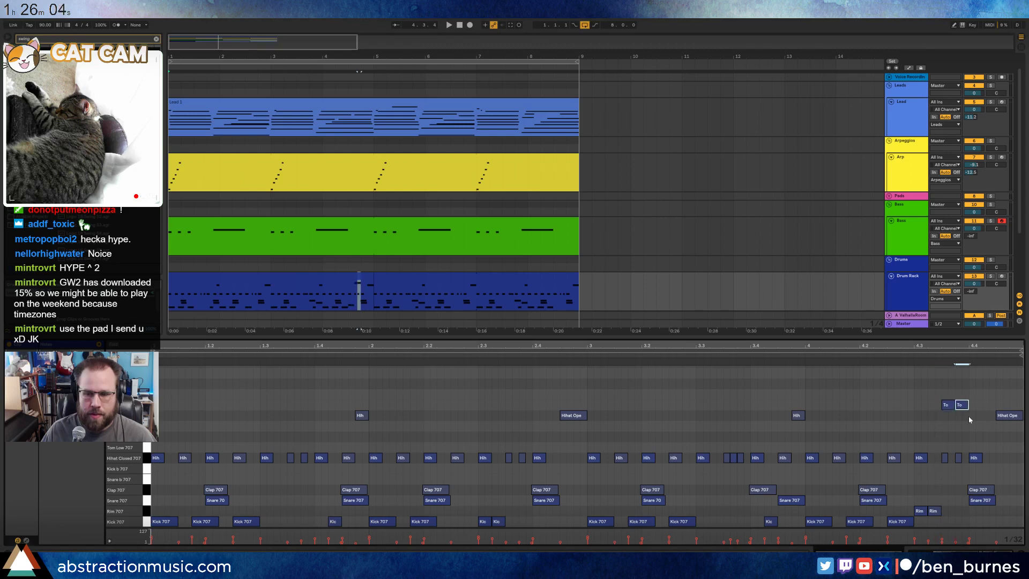
double_click(978, 426)
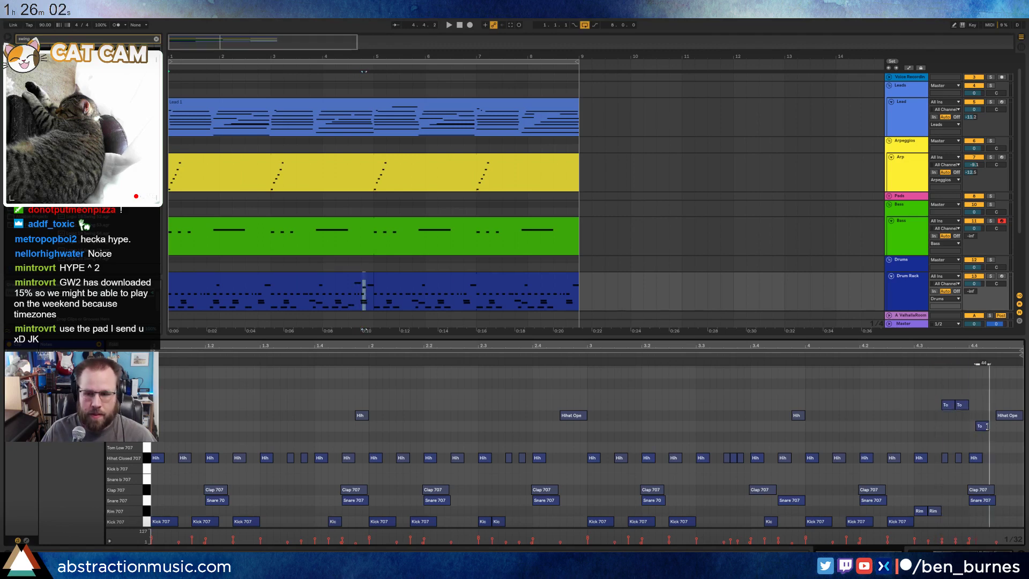
drag(993, 426, 970, 426)
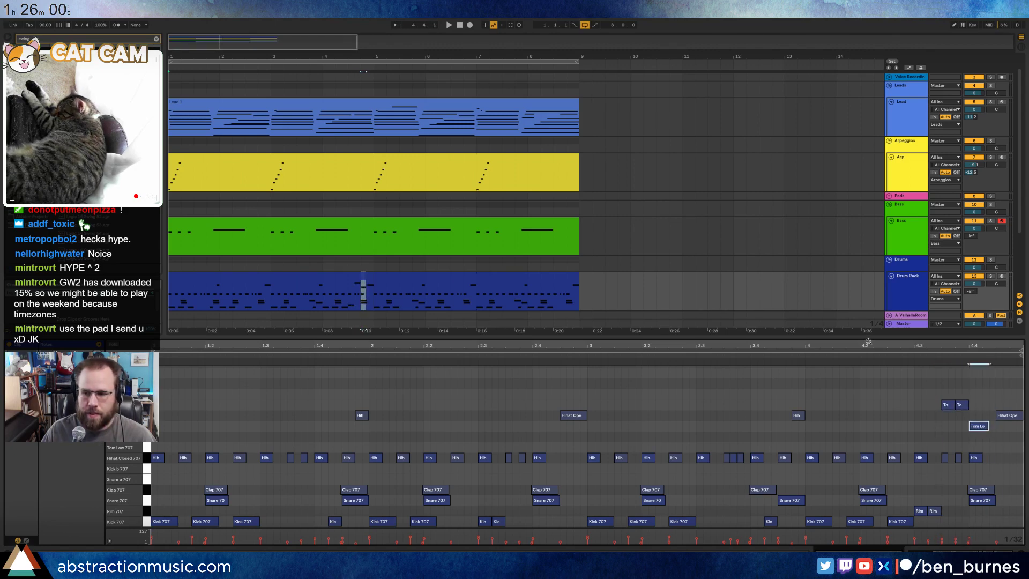
click(788, 355)
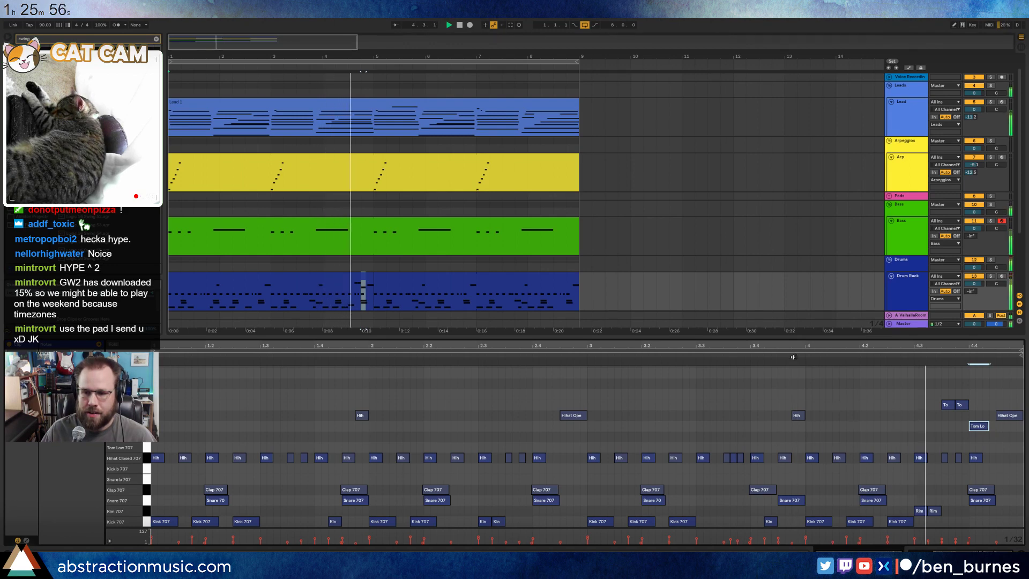
key(space)
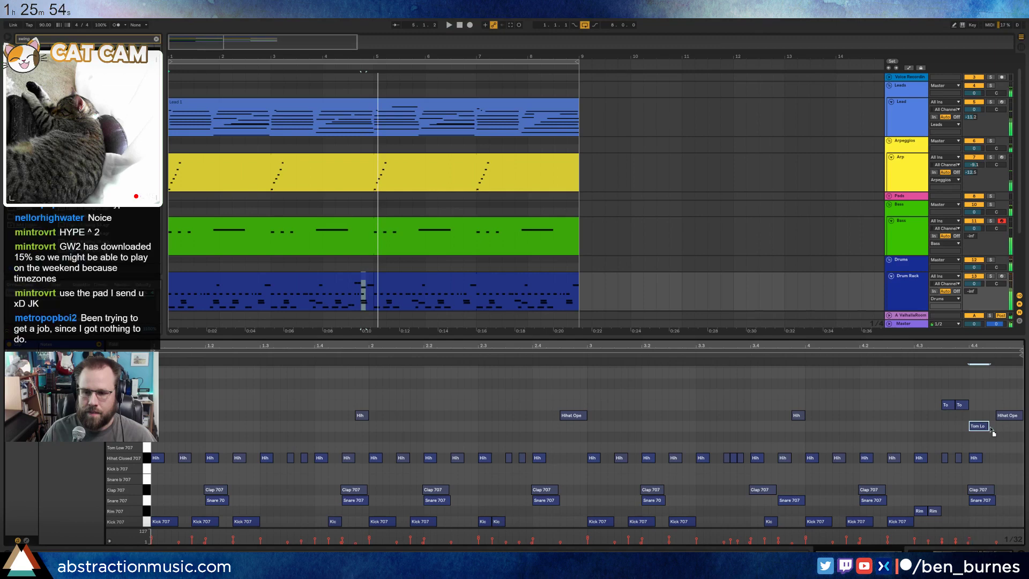
- Make the low tom a short hit at 4.4.2 and play the fill again from bar 3
drag(990, 427, 999, 428)
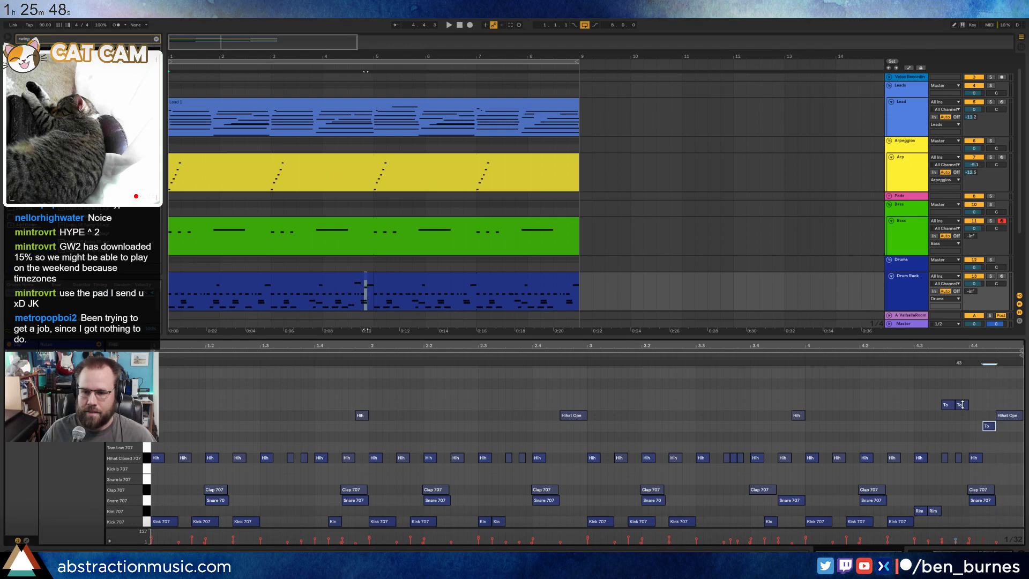
click(945, 406)
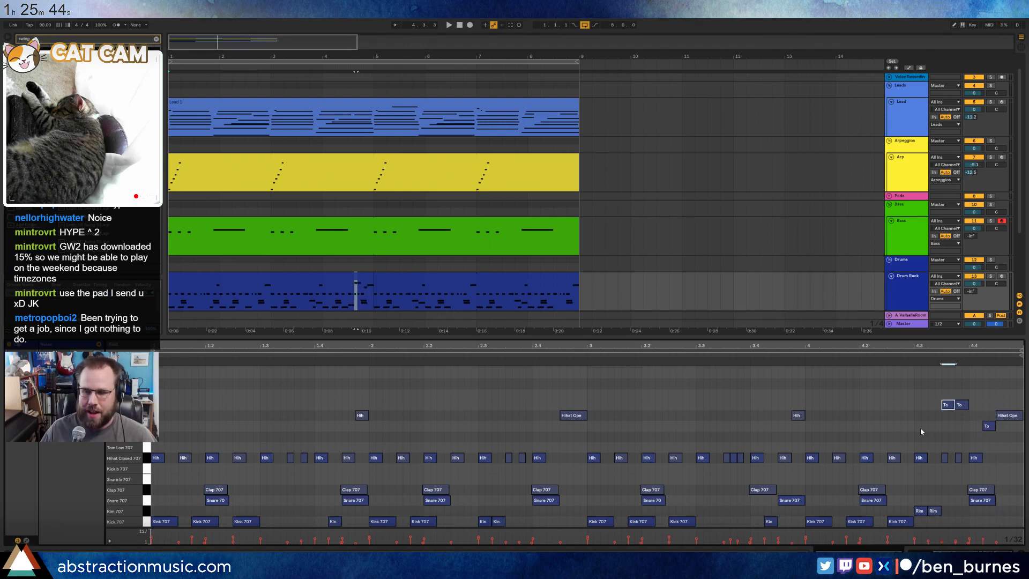
click(698, 354)
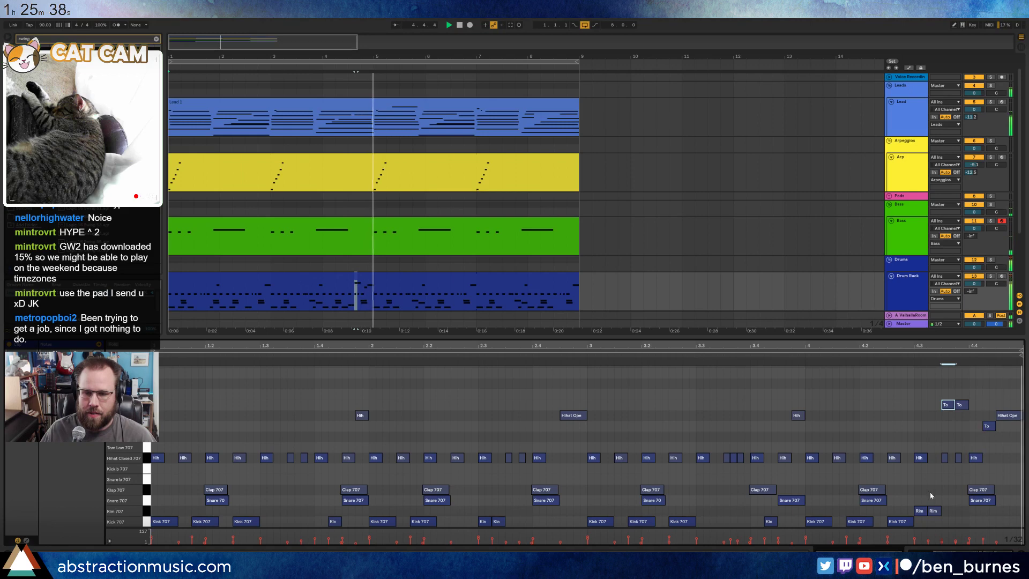
- Extend the four-bar drum clip containing the fill over bars 5 to 8 of the Drum Rack track
drag(938, 397, 987, 440)
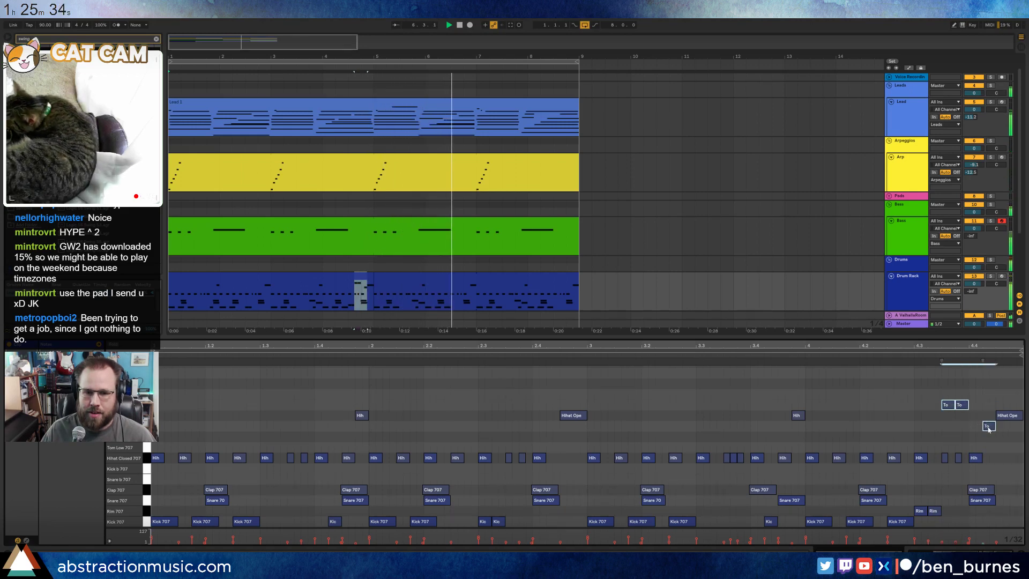
drag(331, 274, 170, 289)
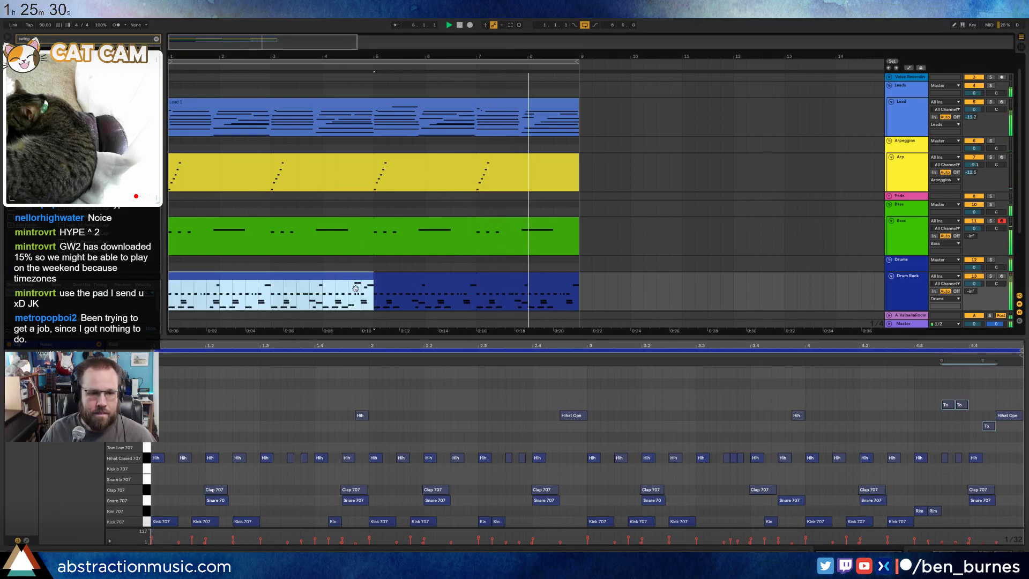
drag(373, 279, 583, 286)
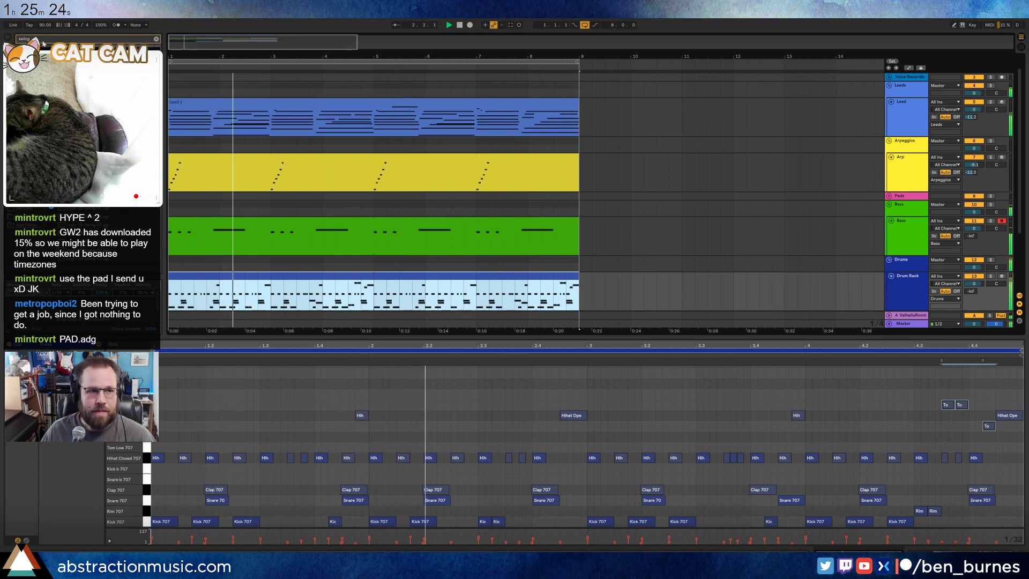
- Search the browser library for "pad"
key(ctrl+f)
key(BackSpace)
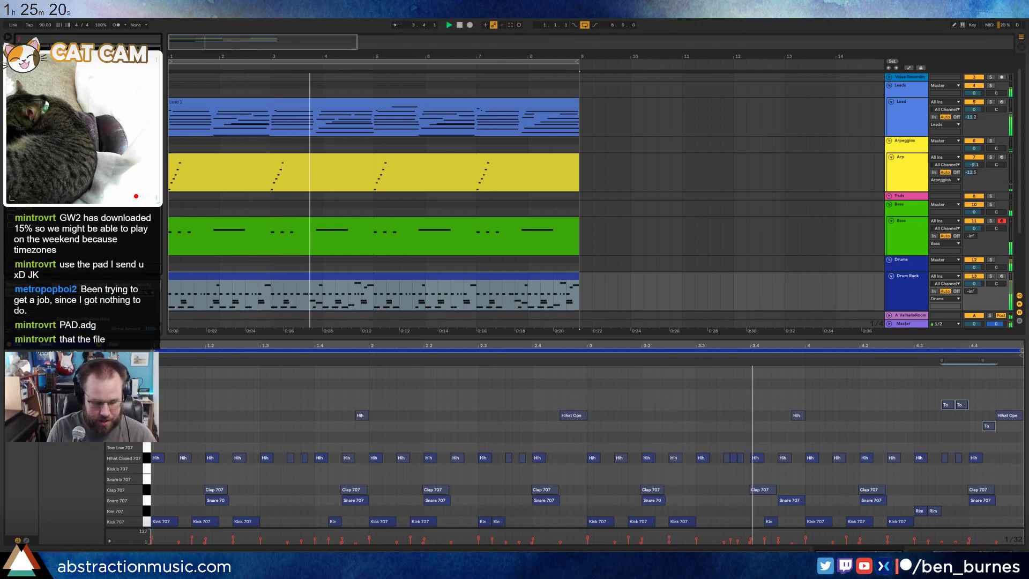
text(pad)
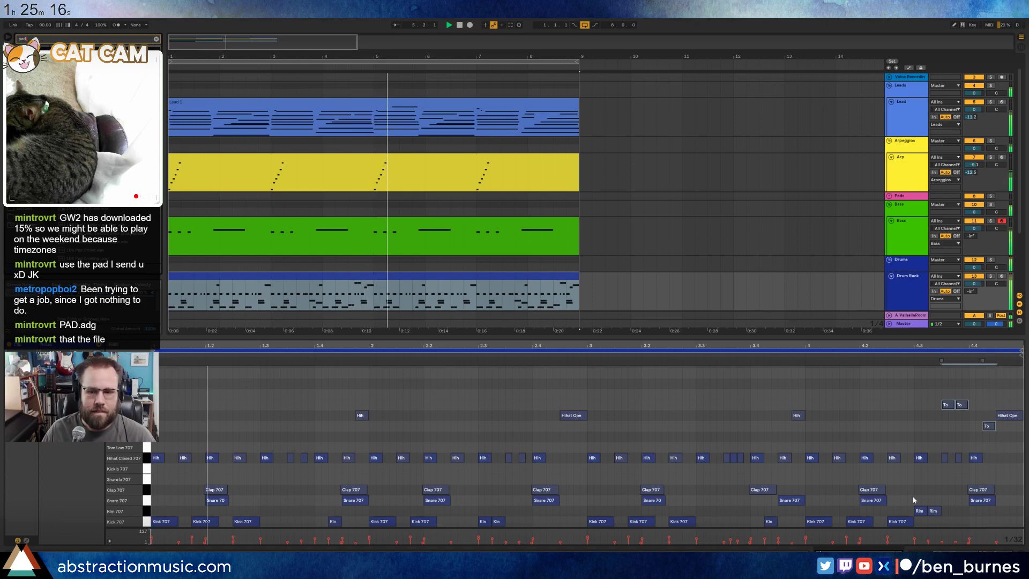
- Transpose the two short rim hits at 4.3 up to Tom Hi 707 and listen to the fill
click(933, 510)
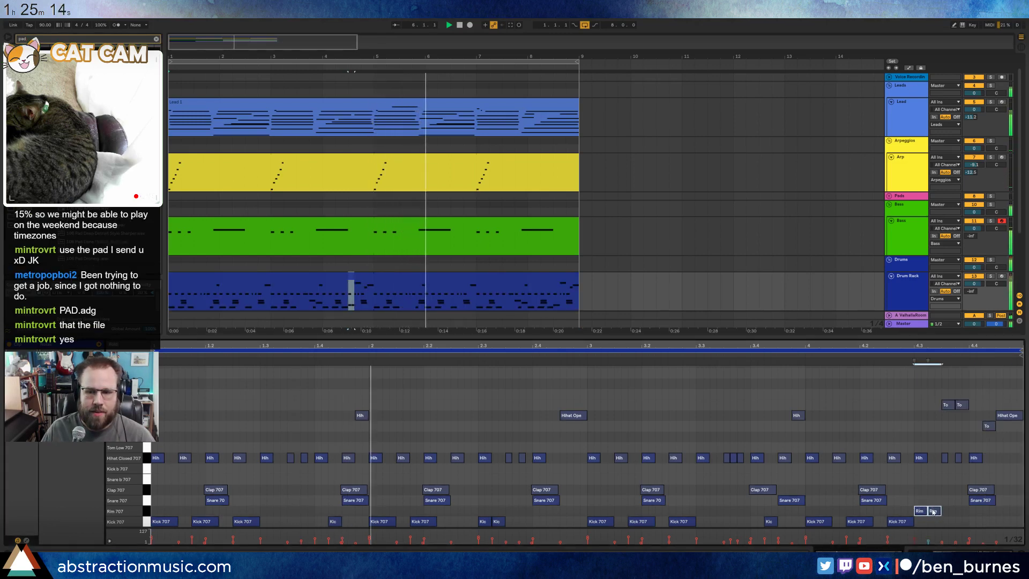
key(Up)
key(Up)
key(Up)
key(Up)
key(Up)
key(Up)
key(Up)
key(Up)
key(Up)
key(Up)
key(Up)
key(Up)
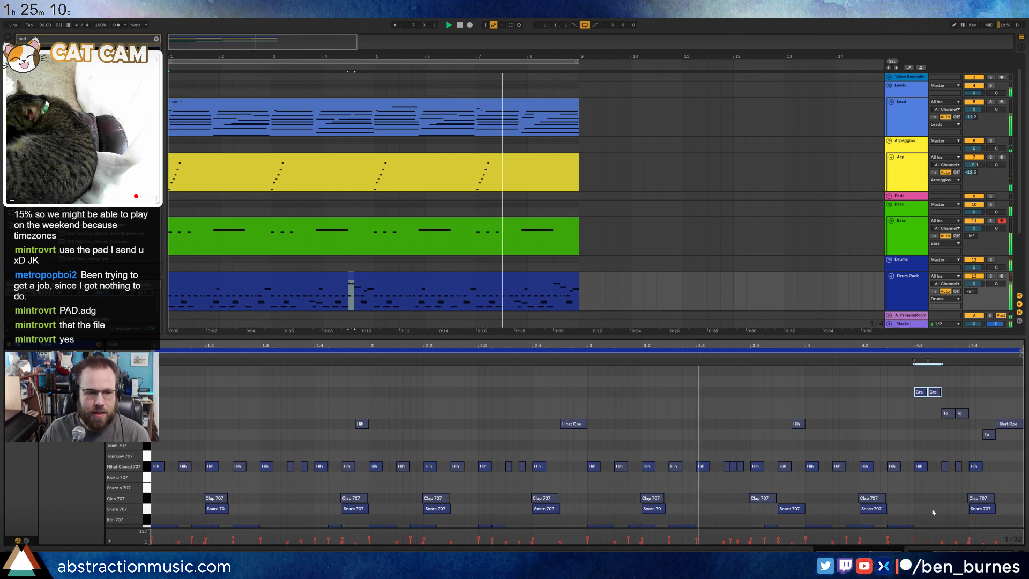
key(Down)
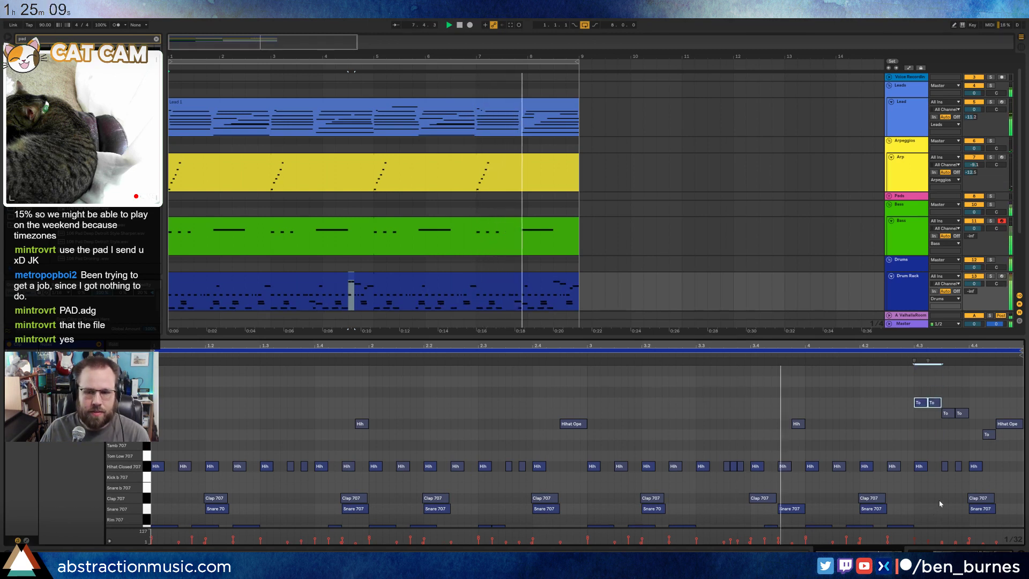
click(918, 414)
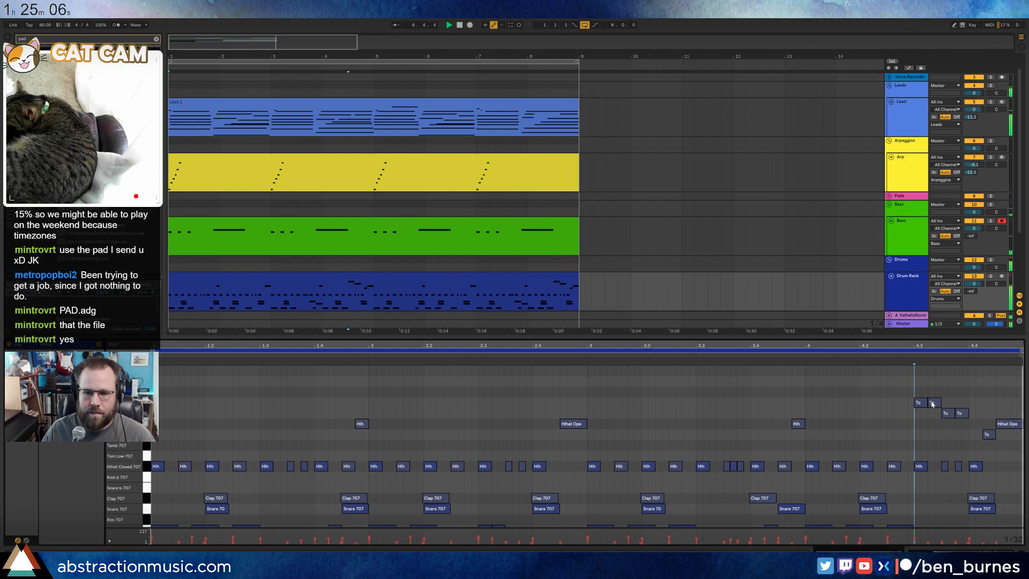
click(919, 403)
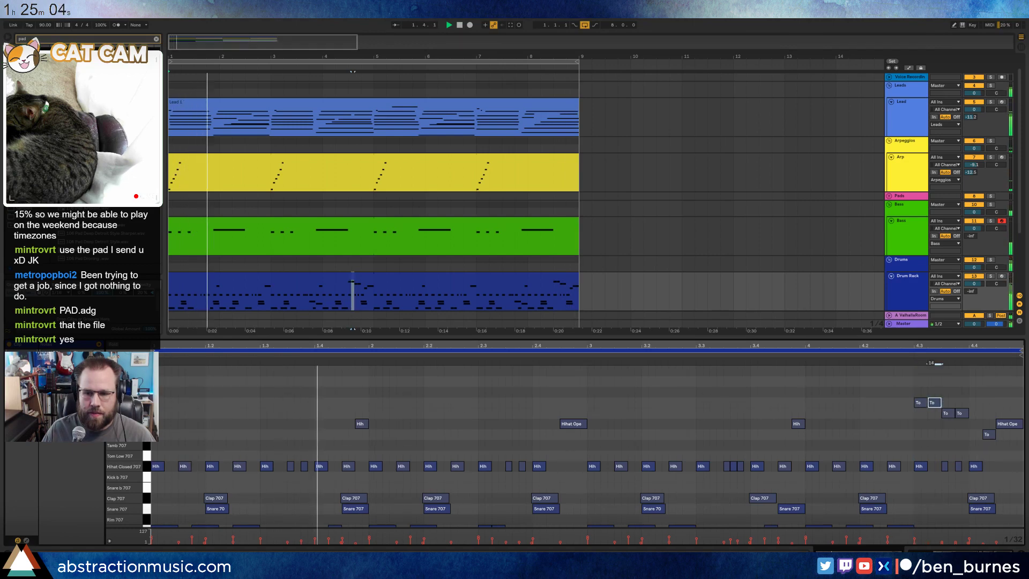
click(934, 403)
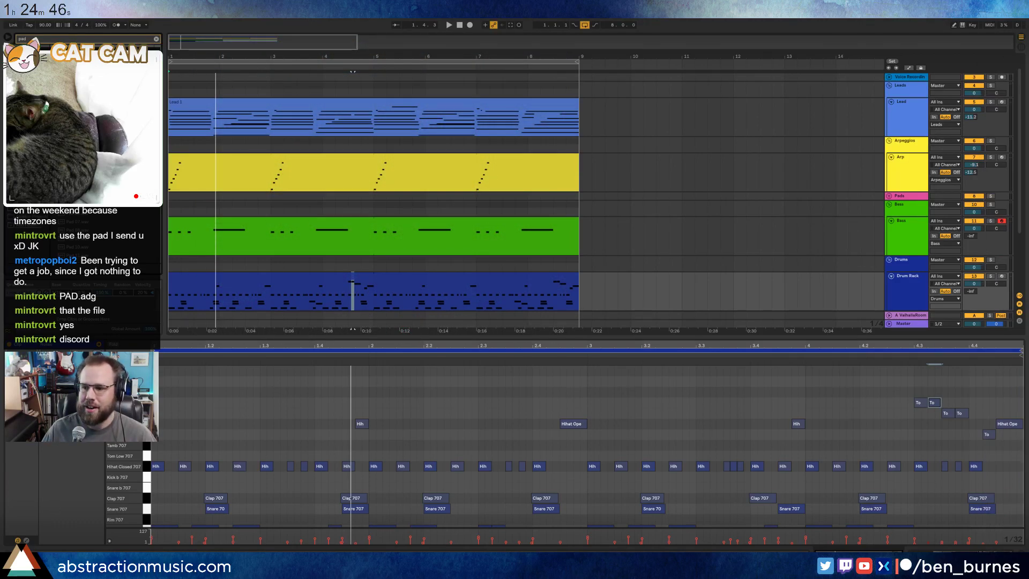
- Switch to the web browser to check the PAD.adg download and return to Ableton Live
key(alt+Tab)
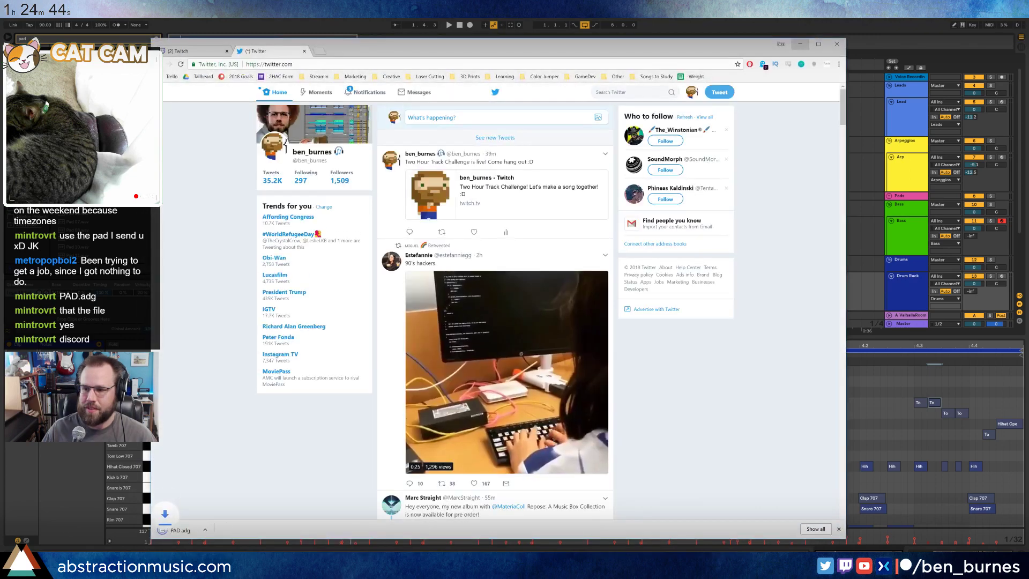
key(alt+Tab)
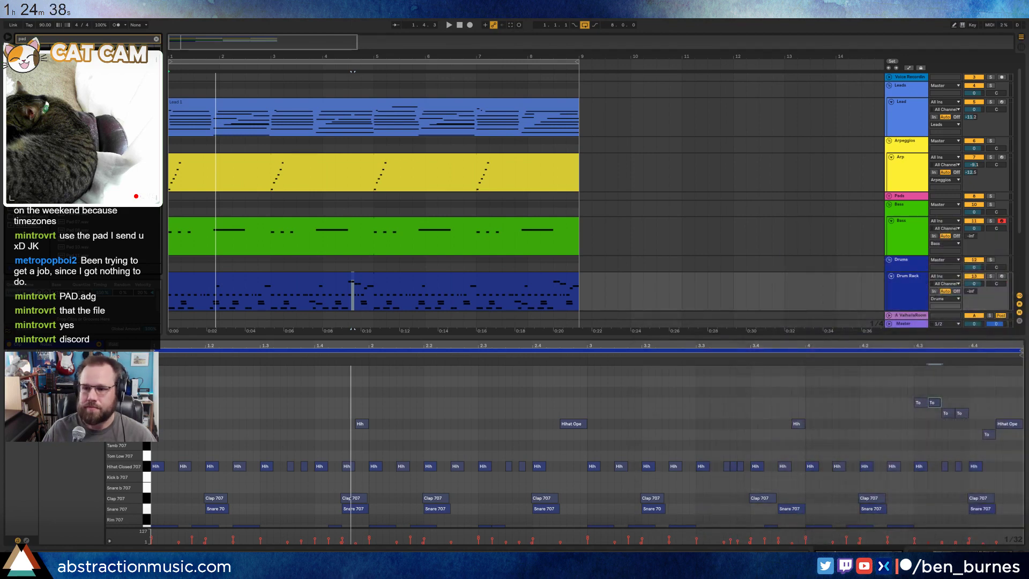
- Save the Live Set as "2018-06-20 Current Mood" in the 2 Hour Tracks 2018 folder
key(ctrl+shift+s)
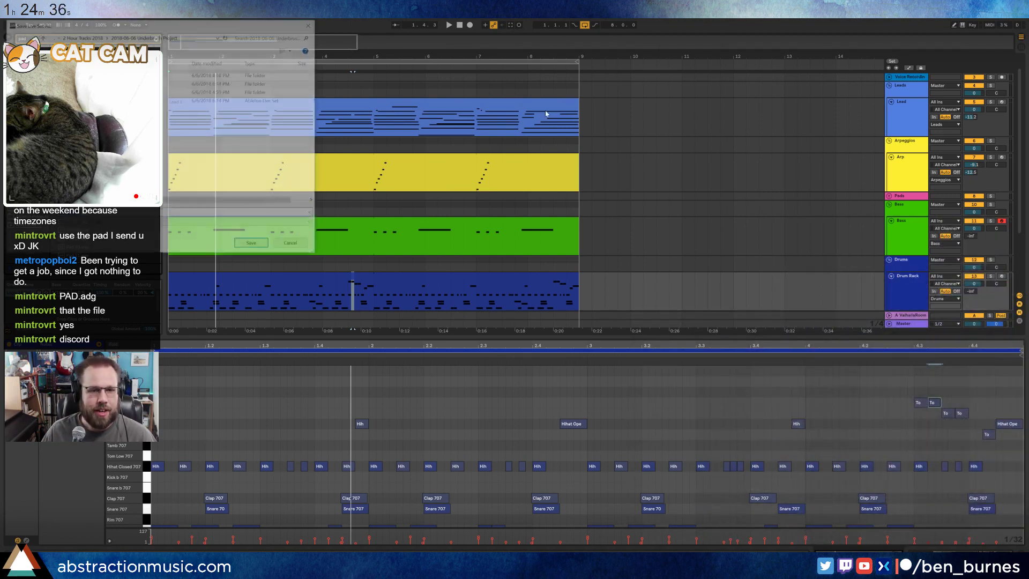
click(86, 35)
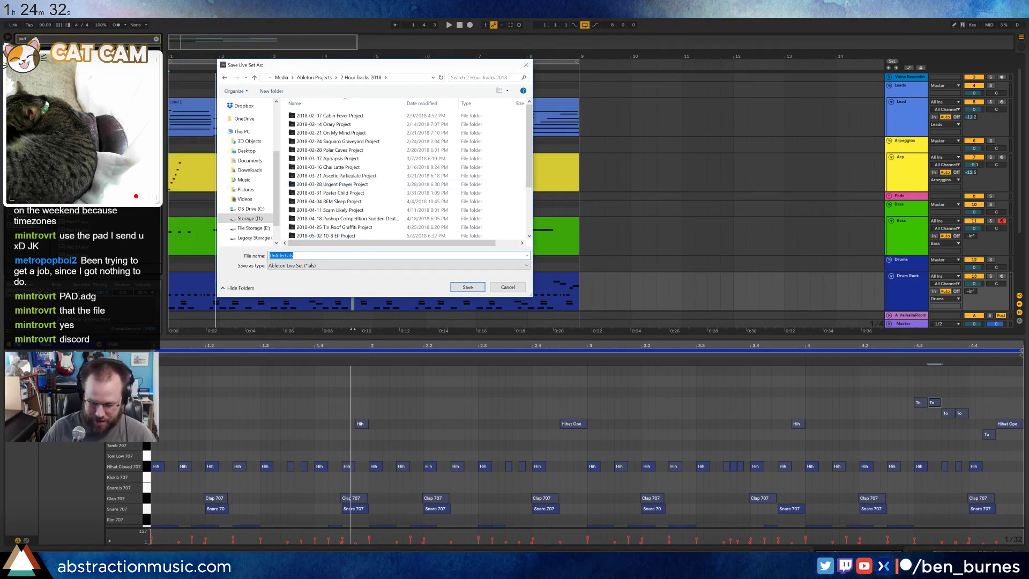
text(2018-06-2)
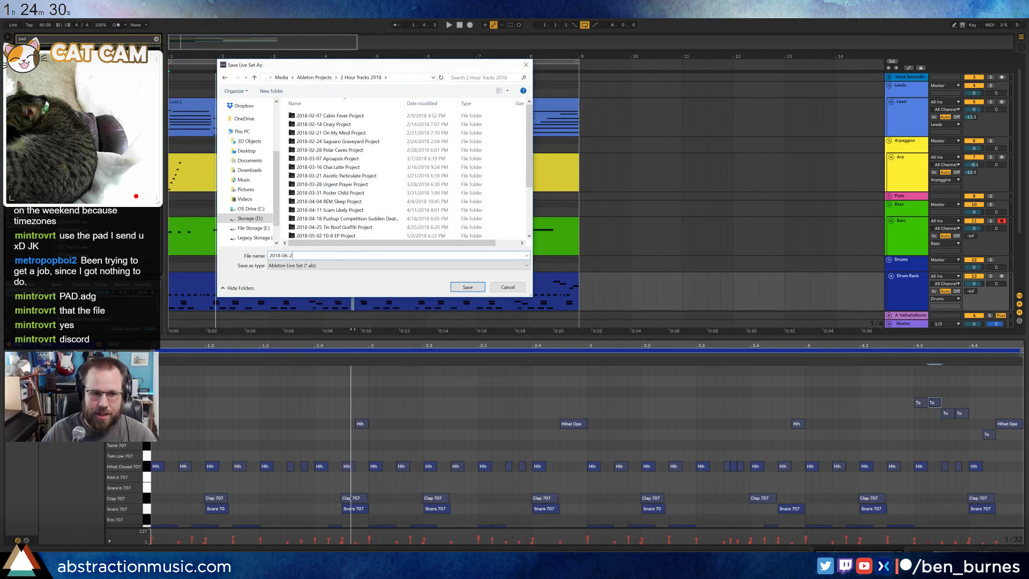
text(0 Curre)
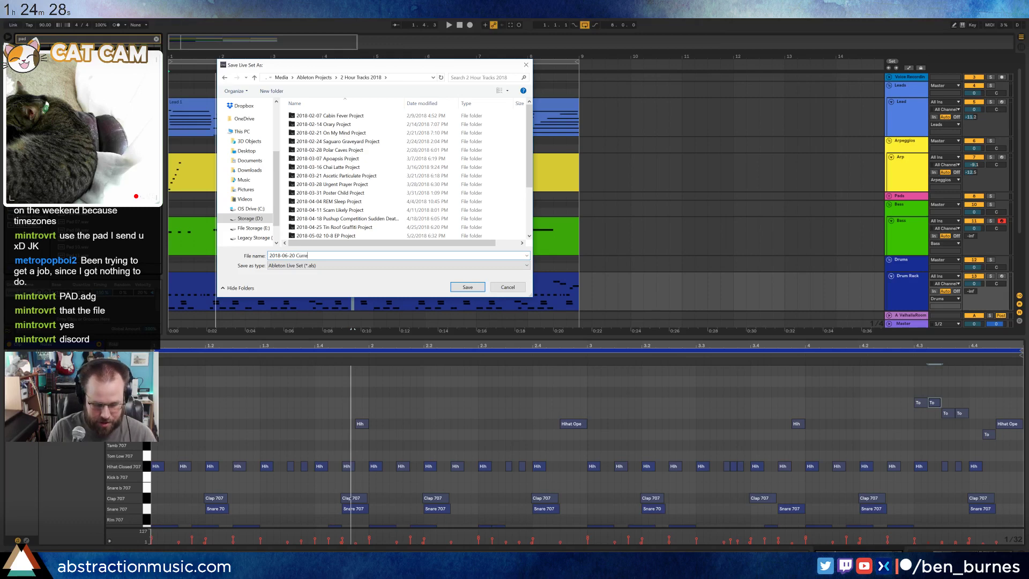
text(nt Mood)
key(Return)
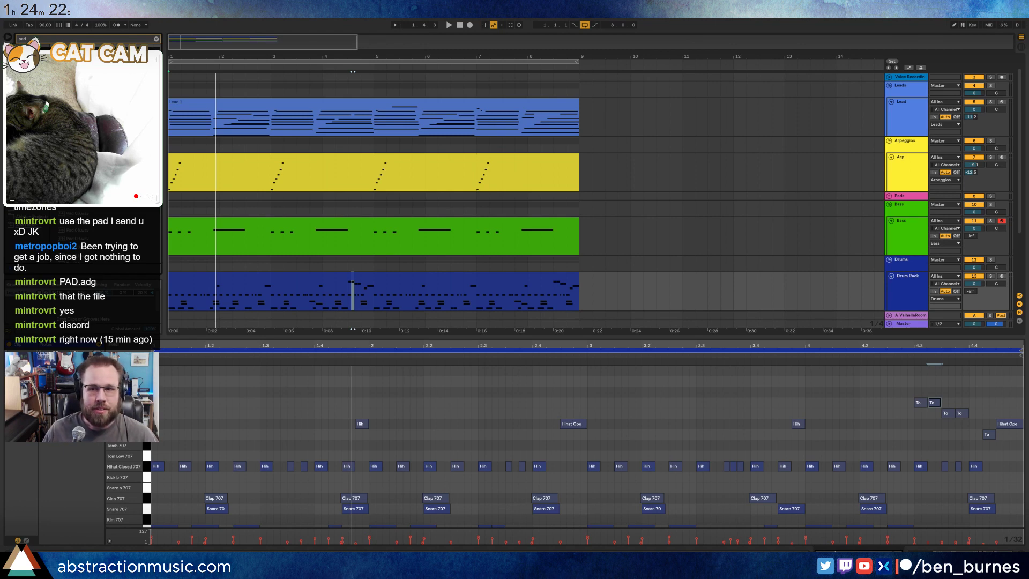
- Leave full screen to load the downloaded PAD.adg rack onto the unfolded Pad track in the Pads group, and restore full screen
key(F11)
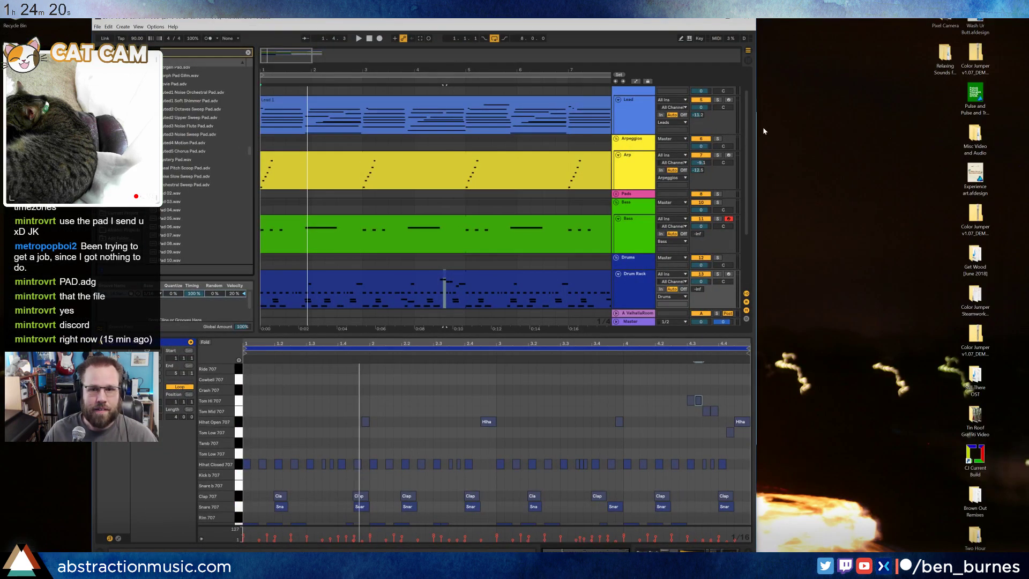
drag(757, 126, 917, 127)
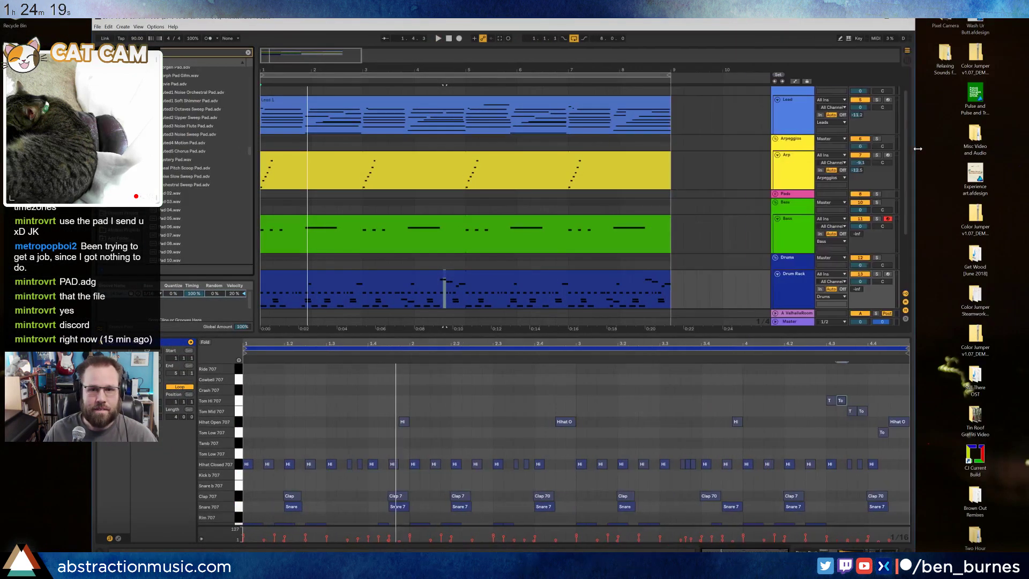
click(777, 194)
click(794, 211)
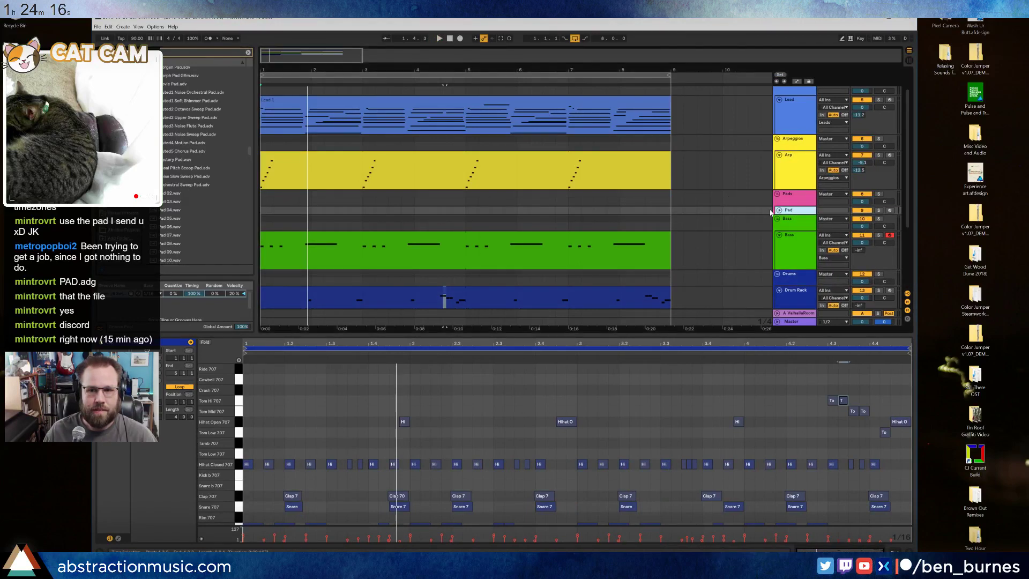
click(779, 210)
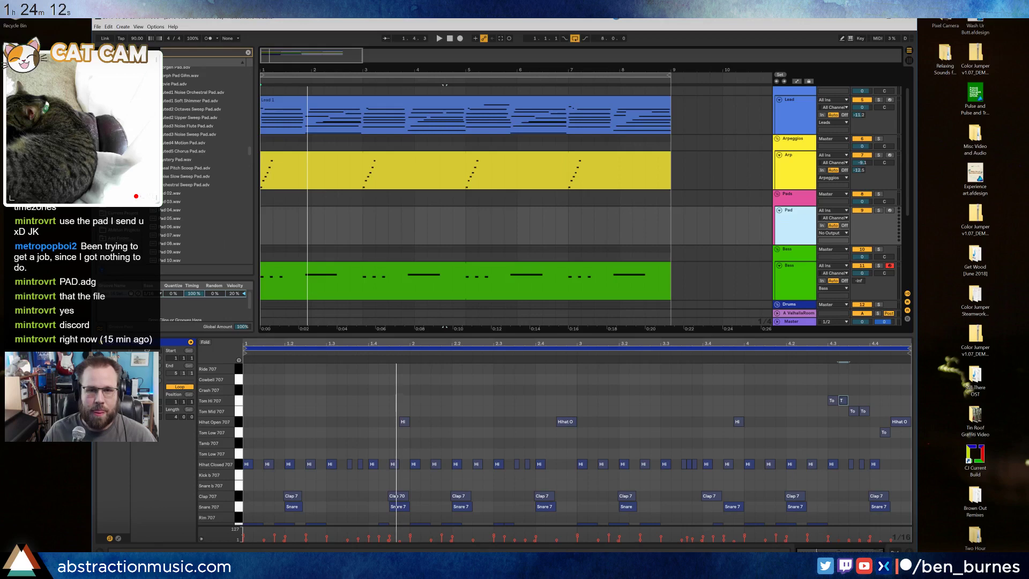
click(888, 17)
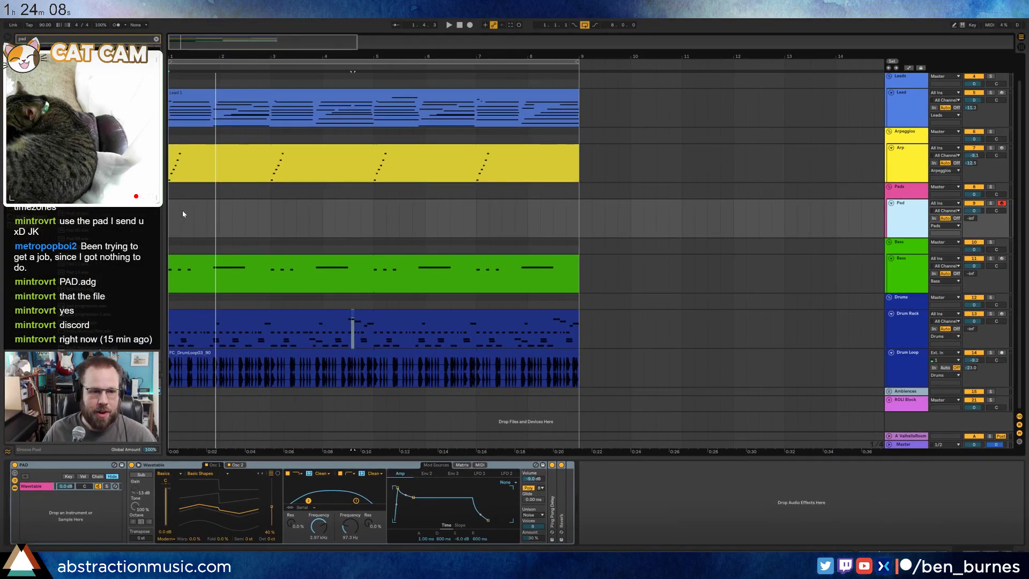
- Review the pad's Wavetable modulation matrix and set its amp envelope to 0.0 dB sustain with a decay of about 1.9 s
click(169, 216)
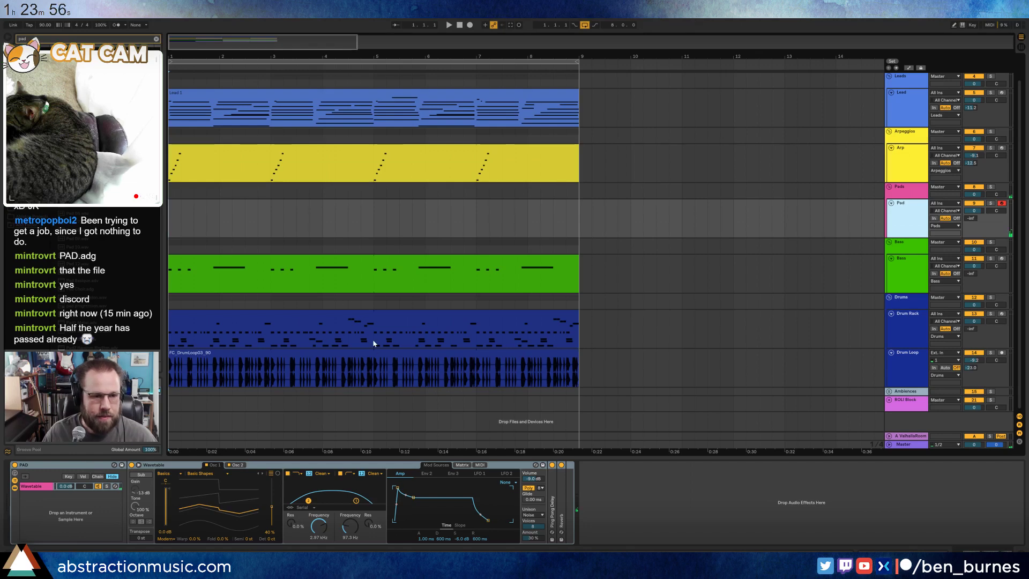
click(464, 465)
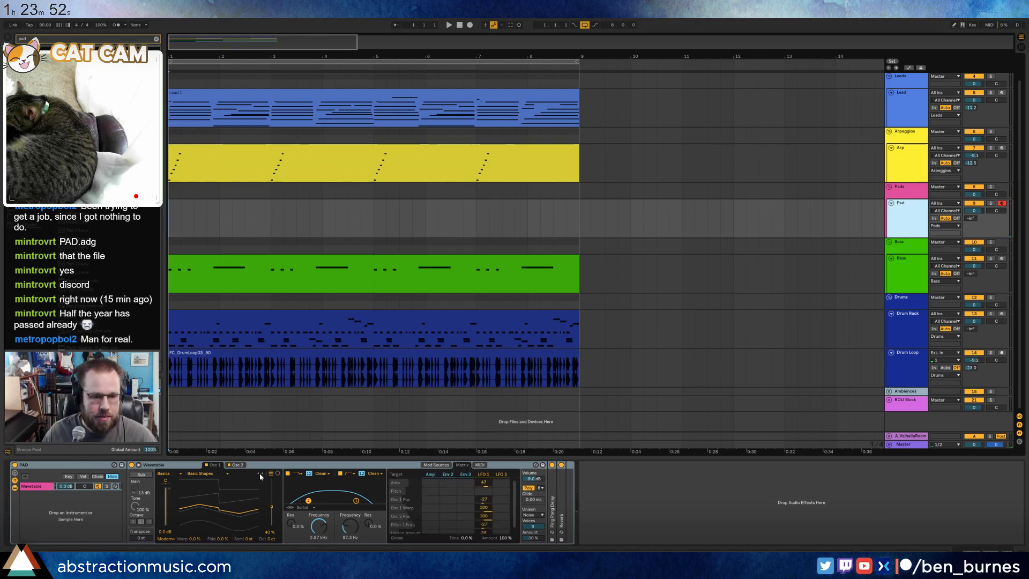
click(445, 466)
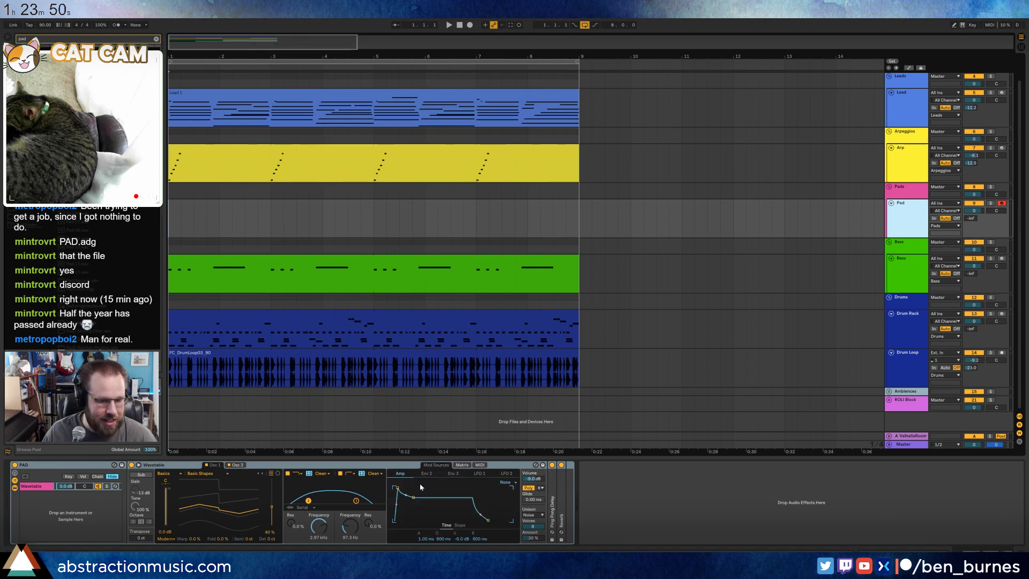
drag(413, 503, 425, 511)
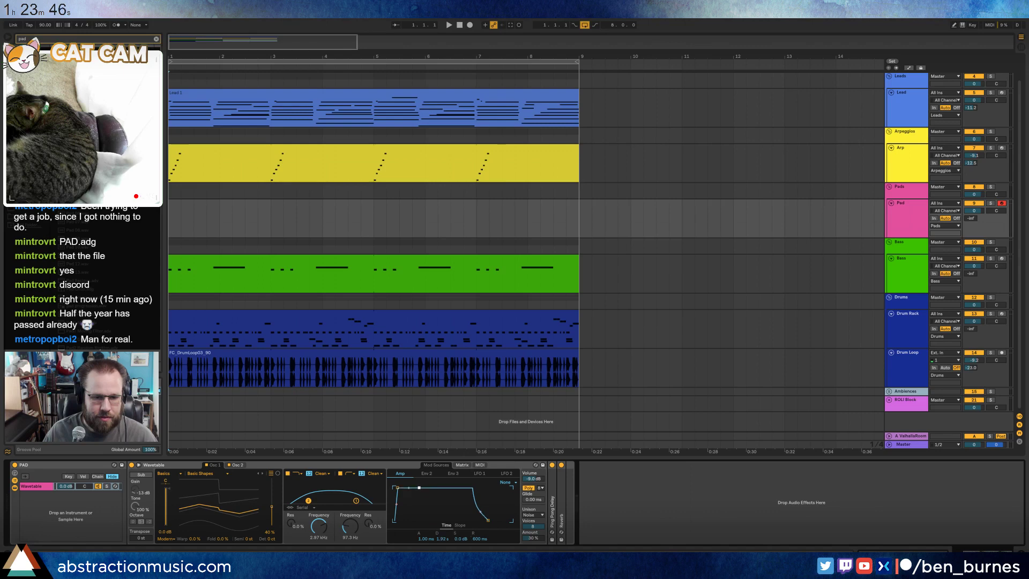
- Set the pad's Wavetable amp envelope to 560 ms attack and 1.37 s decay, and expand the envelope and LFO view
drag(419, 488, 419, 495)
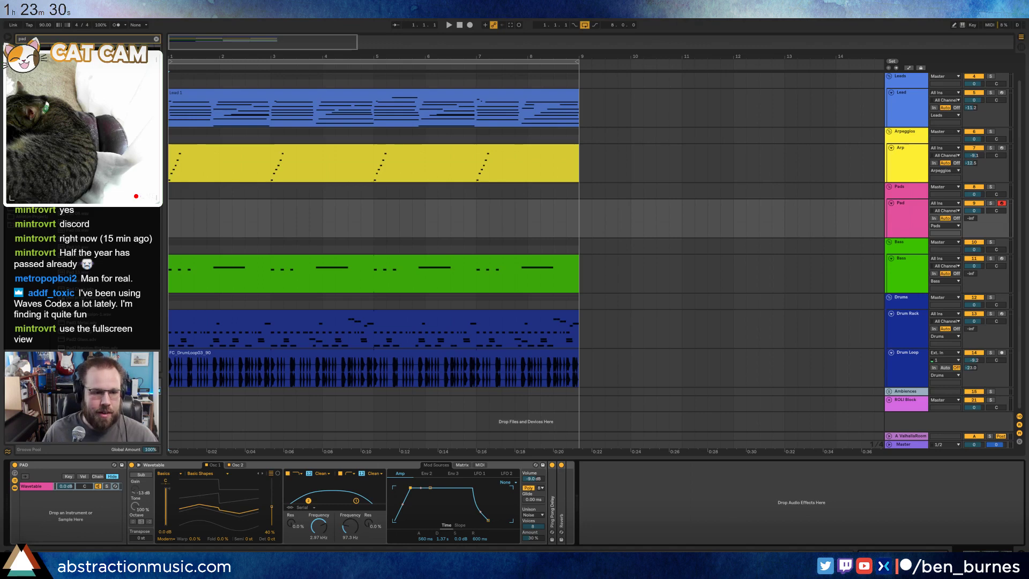
click(139, 465)
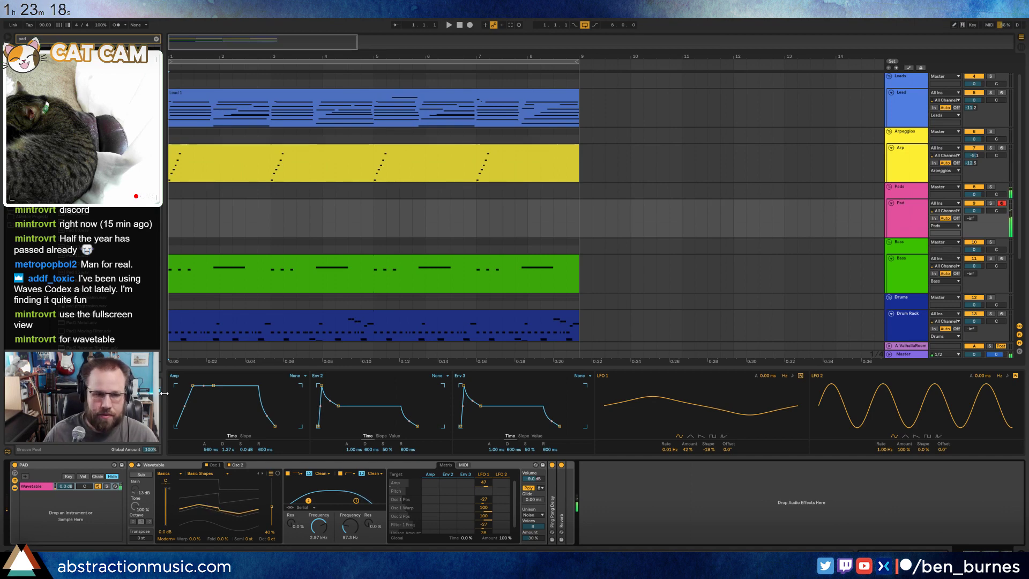
- Copy the first chord of the Lead clip into a new one-bar MIDI clip at bar 1 of the Pad track
double_click(198, 93)
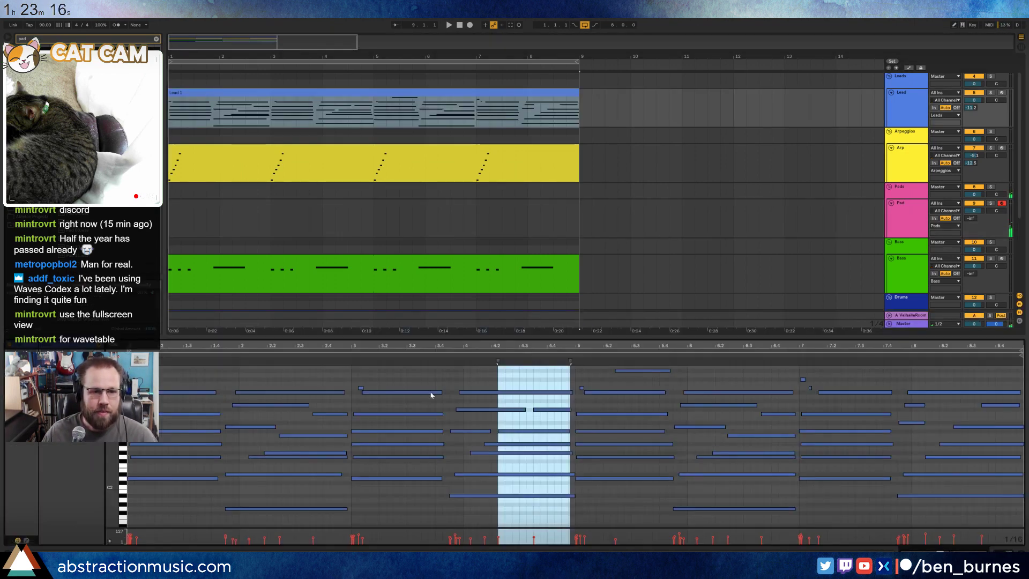
drag(177, 381, 179, 508)
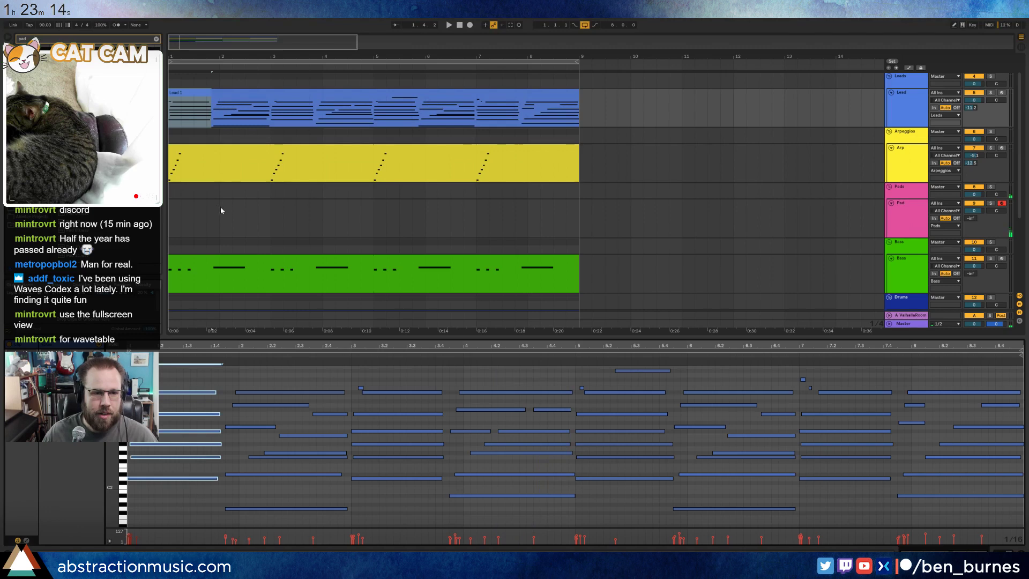
drag(220, 207, 169, 212)
key(ctrl+shift+m)
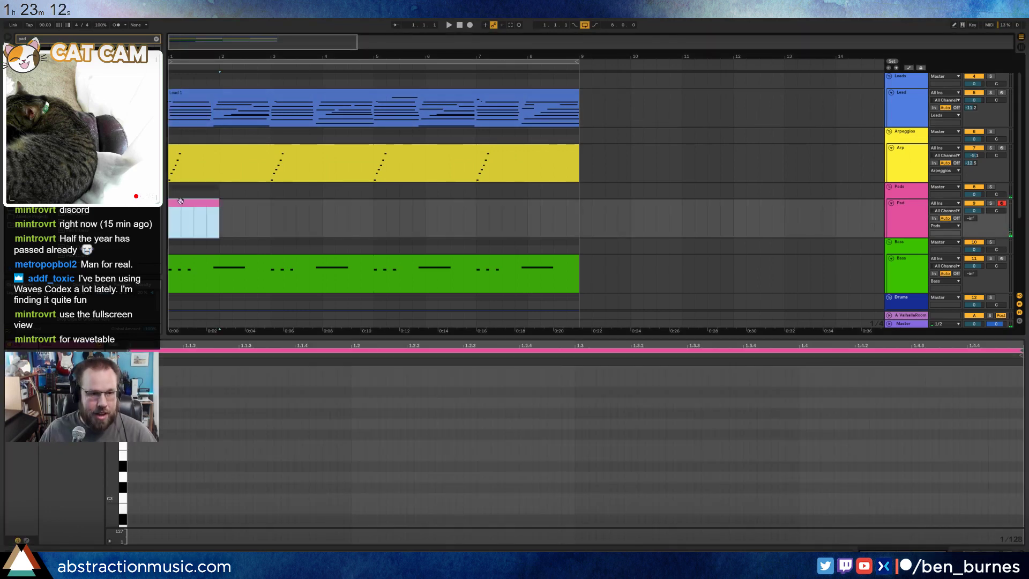
key(ctrl+v)
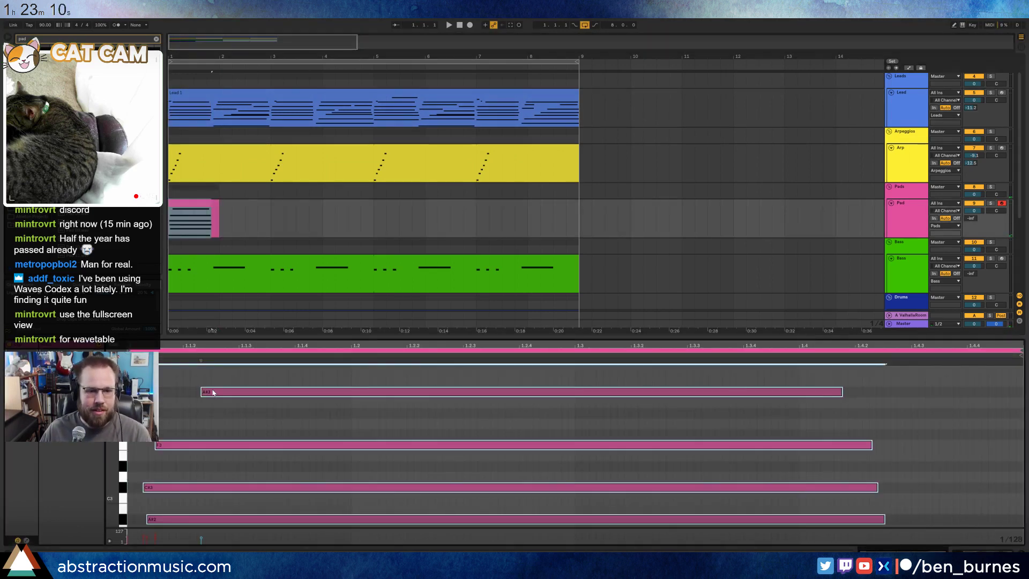
- Shift all the pasted chord notes in the Pad clip later so they start at about 1.2.3
key(Right)
key(Right)
key(Right)
key(Right)
key(Right)
key(Right)
key(Right)
key(Right)
key(Right)
key(Right)
key(Right)
key(Right)
key(Right)
key(Right)
key(Right)
key(Right)
key(Right)
key(Right)
key(Right)
key(Right)
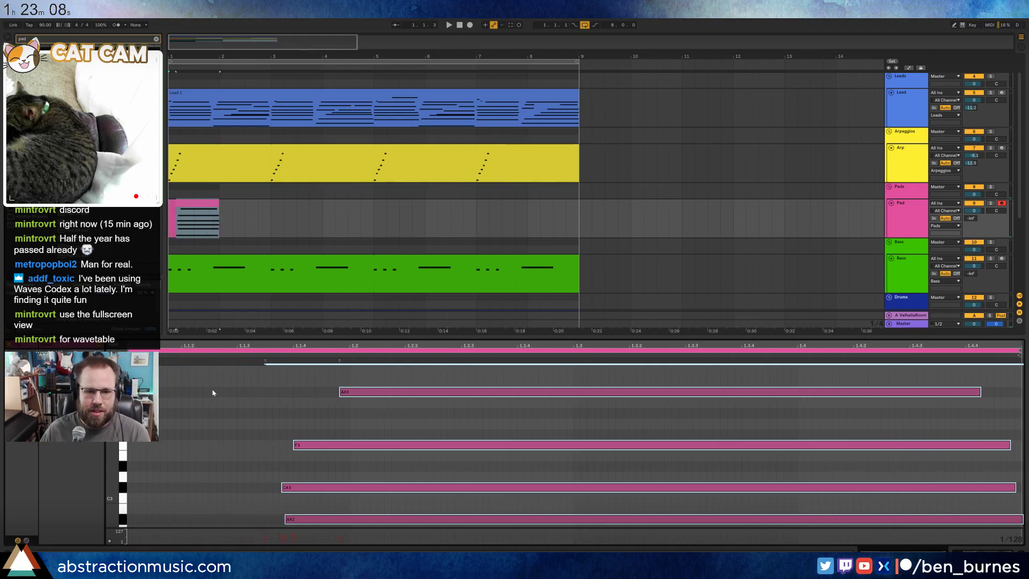
key(Right)
key(Right)
key(Right)
key(Right)
key(Right)
key(Right)
key(Right)
key(Right)
key(Right)
key(Right)
key(Right)
key(Right)
key(Right)
key(Right)
key(Right)
key(Right)
key(Right)
- Shorten all the Pad chord notes so they end around beat 1.4, and play the result back
key(shift+Left)
key(shift+Left)
key(shift+Left)
key(shift+Left)
key(shift+Left)
key(shift+Left)
key(shift+Left)
key(shift+Left)
key(shift+Left)
key(shift+Left)
key(shift+Left)
key(shift+Left)
key(shift+Left)
key(shift+Left)
key(shift+Left)
key(shift+Left)
key(shift+Left)
key(shift+Left)
key(shift+Left)
key(shift+Left)
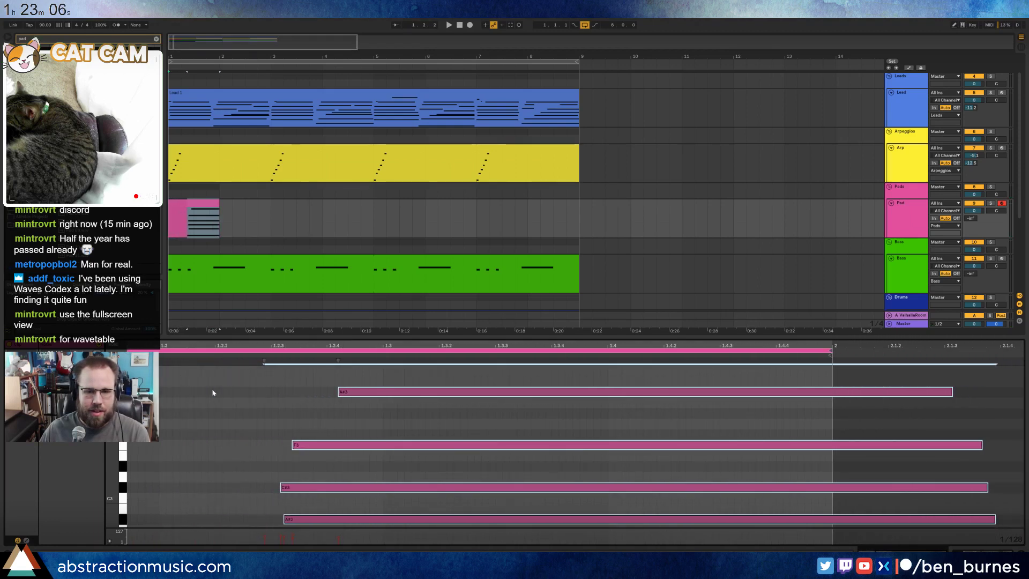
key(shift+Left)
key(shift+Left)
key(shift+Left)
key(shift+Left)
key(shift+Left)
key(shift+Left)
key(shift+Left)
key(shift+Left)
key(shift+Left)
key(shift+Left)
key(shift+Left)
key(shift+Left)
key(shift+Left)
key(shift+Left)
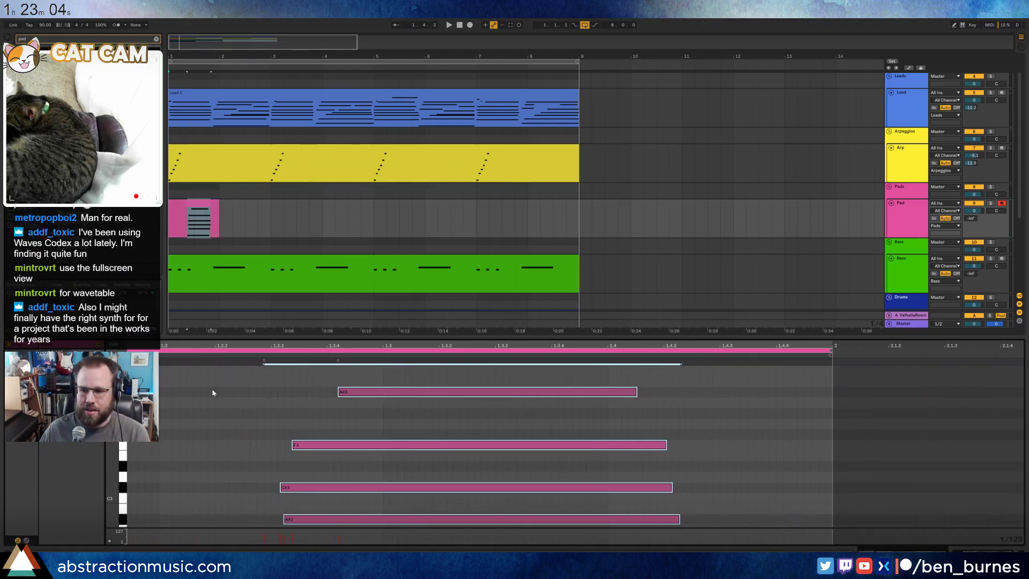
key(shift+Left)
key(shift+Left)
key(shift+Left)
key(shift+Left)
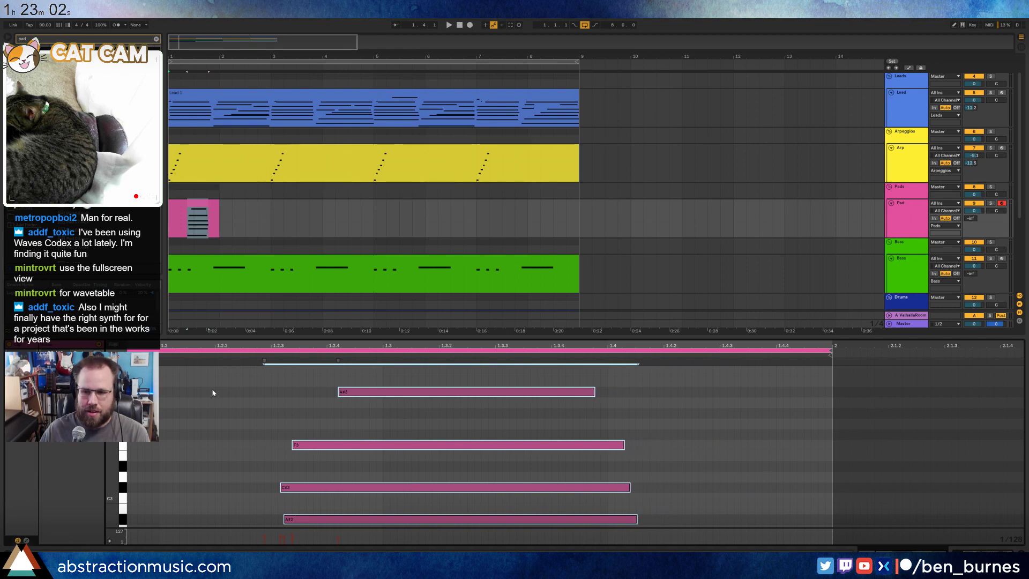
key(space)
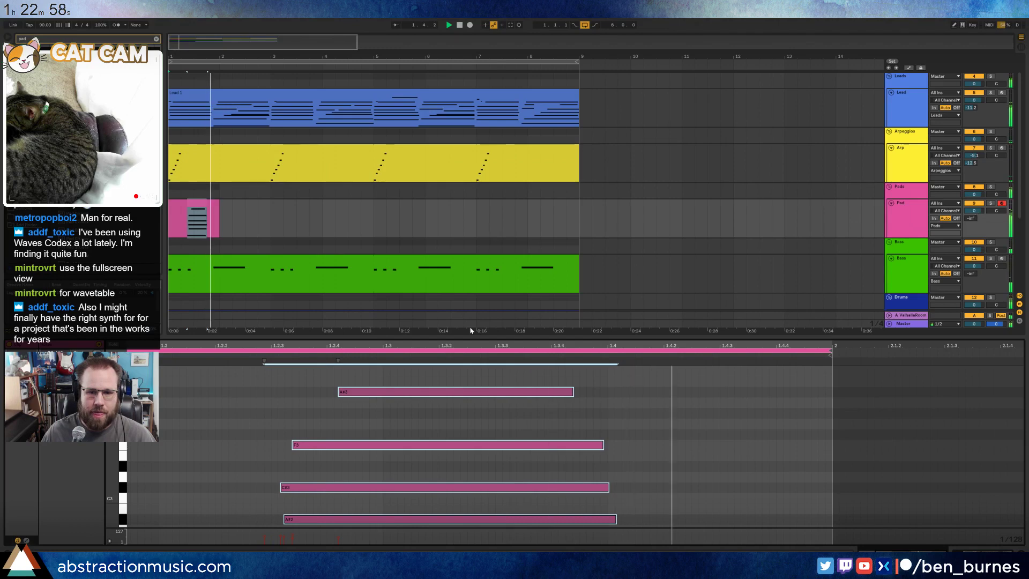
- Transpose the whole Pad chord up one octave
drag(113, 395, 95, 395)
drag(241, 381, 432, 527)
key(shift+Up)
key(shift+Up)
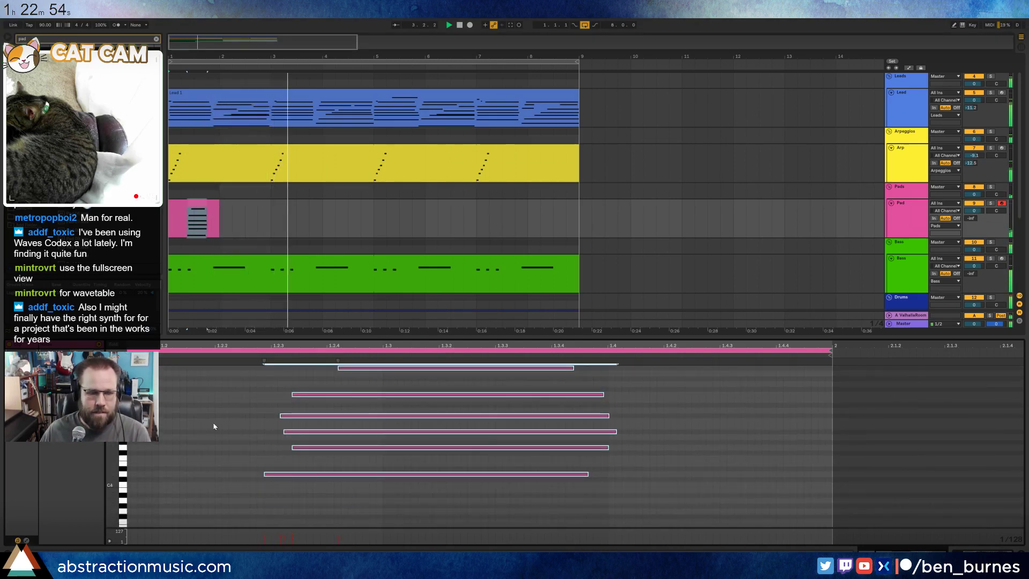
key(shift+Down)
- Move the chord's top note earlier to line up with the others, and shorten the remaining notes to about 1.3.4
click(386, 419)
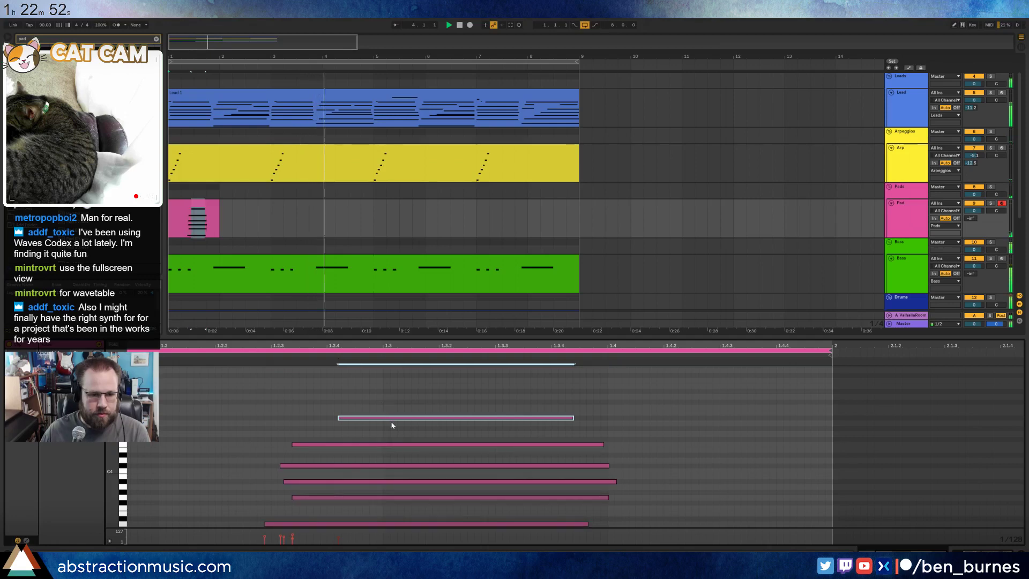
drag(391, 421, 349, 423)
key(Left)
key(Left)
drag(565, 432, 574, 526)
key(shift+Left)
key(shift+Left)
key(shift+Left)
key(shift+Left)
key(shift+Left)
key(shift+Left)
key(shift+Left)
key(shift+Left)
key(shift+Left)
key(shift+Left)
key(shift+Left)
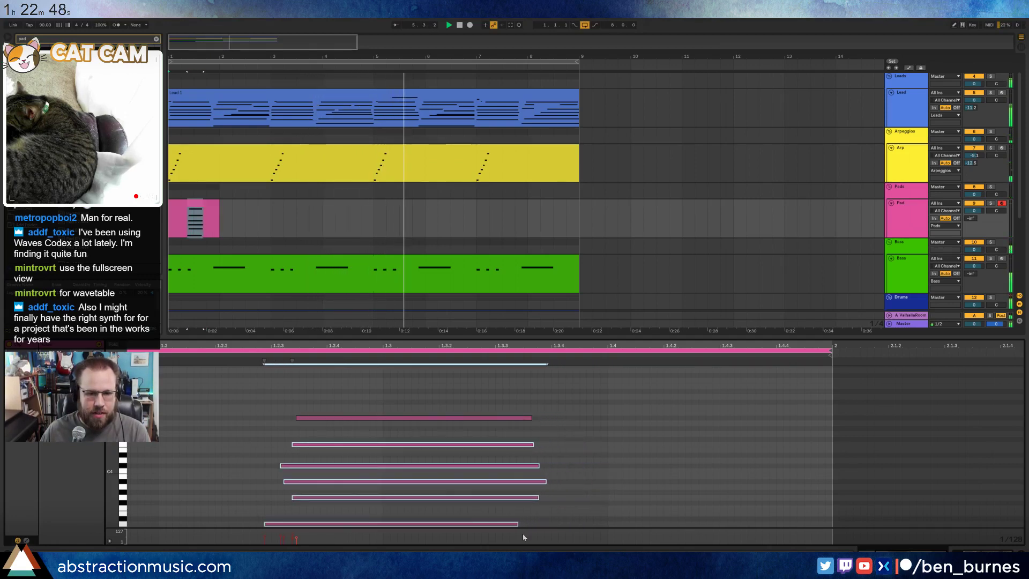
- Stop playback and duplicate the first four bars of the Pad track so the chord repeats at bar 5
key(space)
click(234, 212)
click(205, 204)
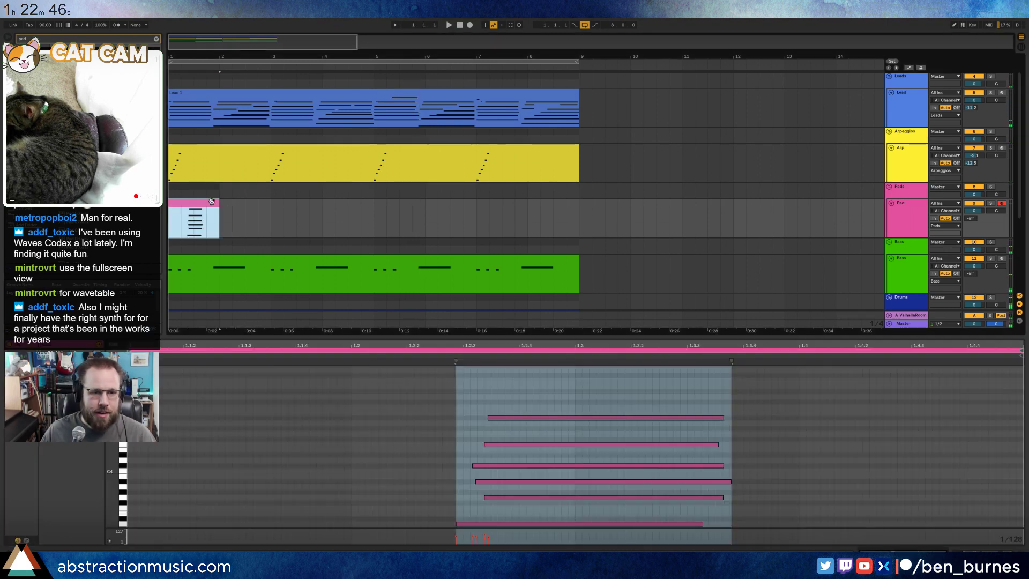
click(372, 217)
shift+click(169, 222)
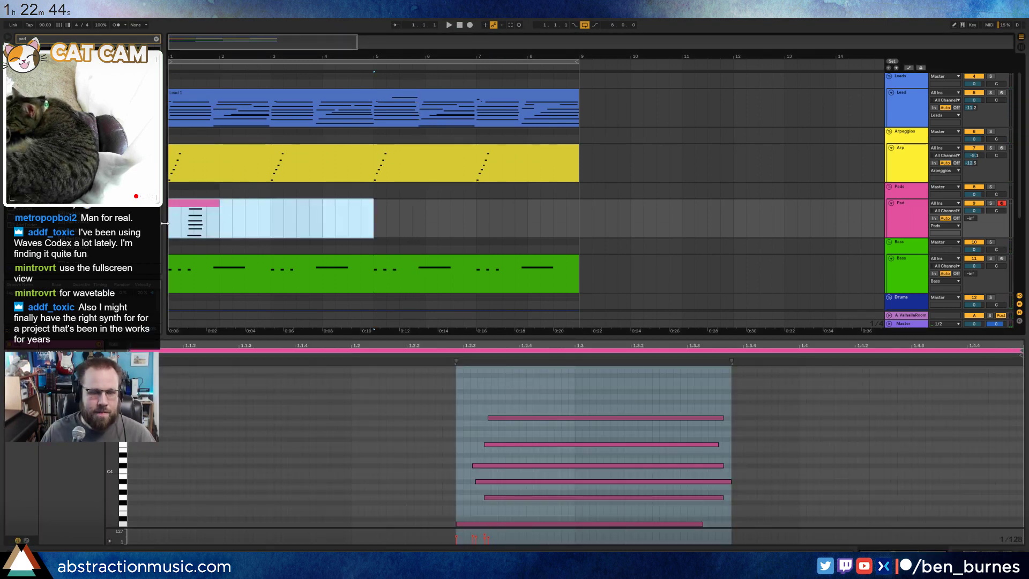
key(ctrl+d)
- Set the second Wavetable filter's frequency to 417 Hz and the Pad track's volume to -7.0 dB while playing from bar 1
drag(973, 216, 972, 222)
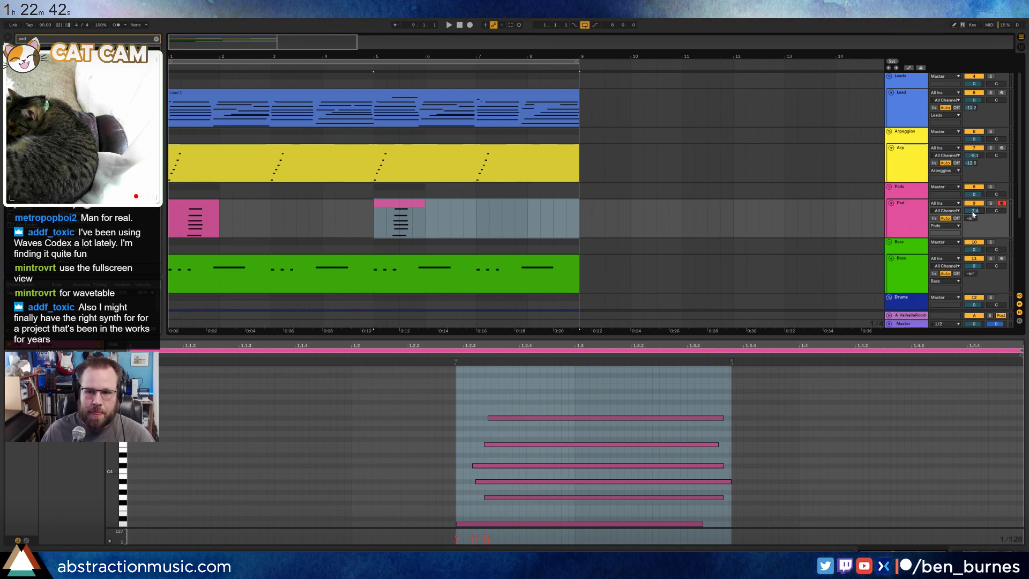
key(shift+Tab)
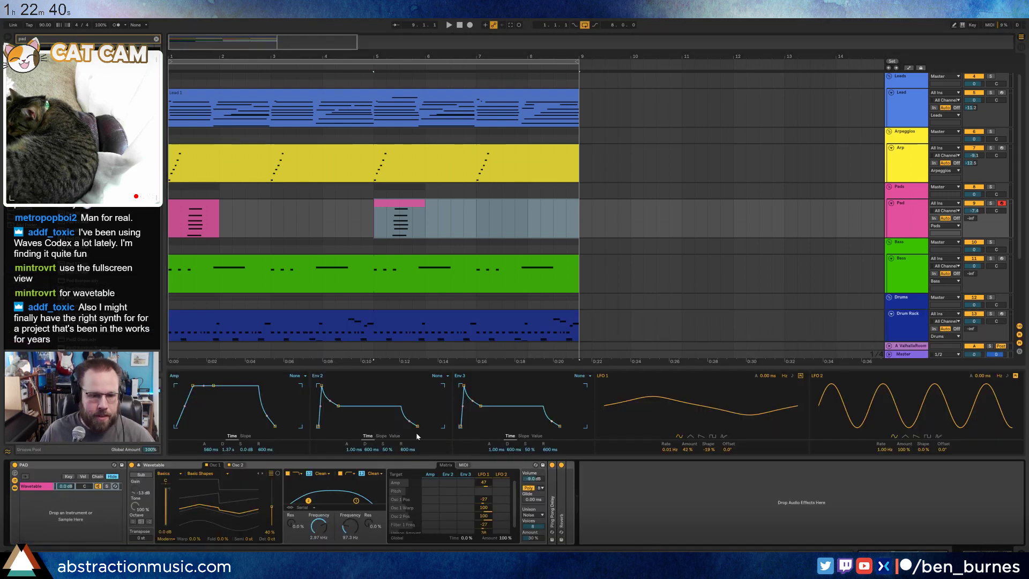
drag(308, 502, 320, 500)
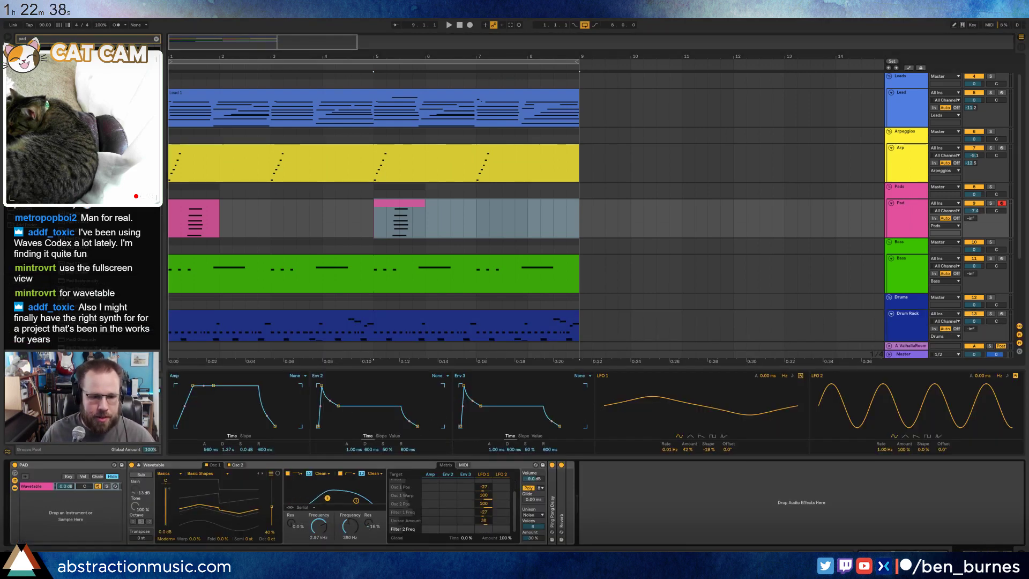
click(199, 204)
key(space)
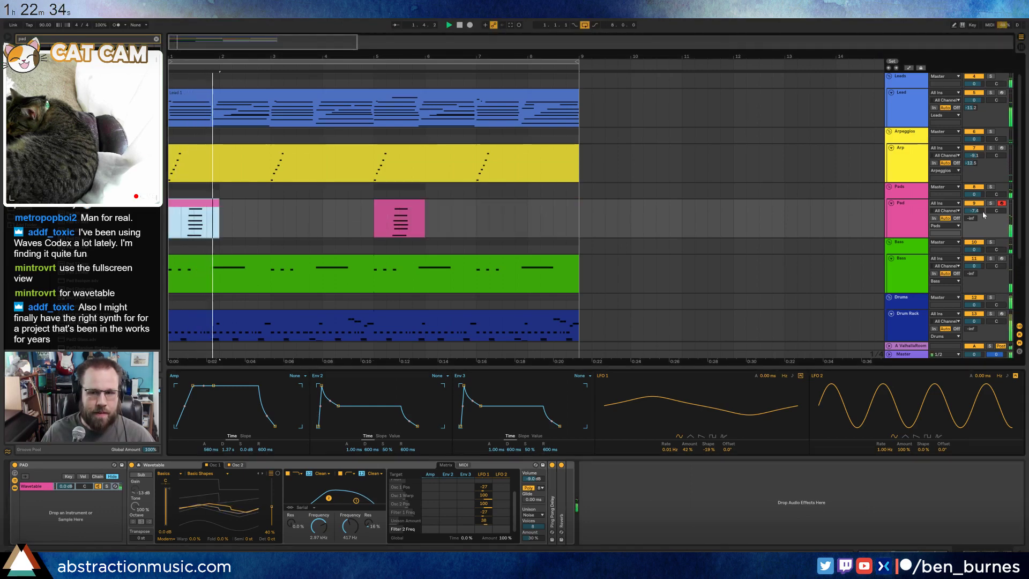
drag(974, 211, 974, 208)
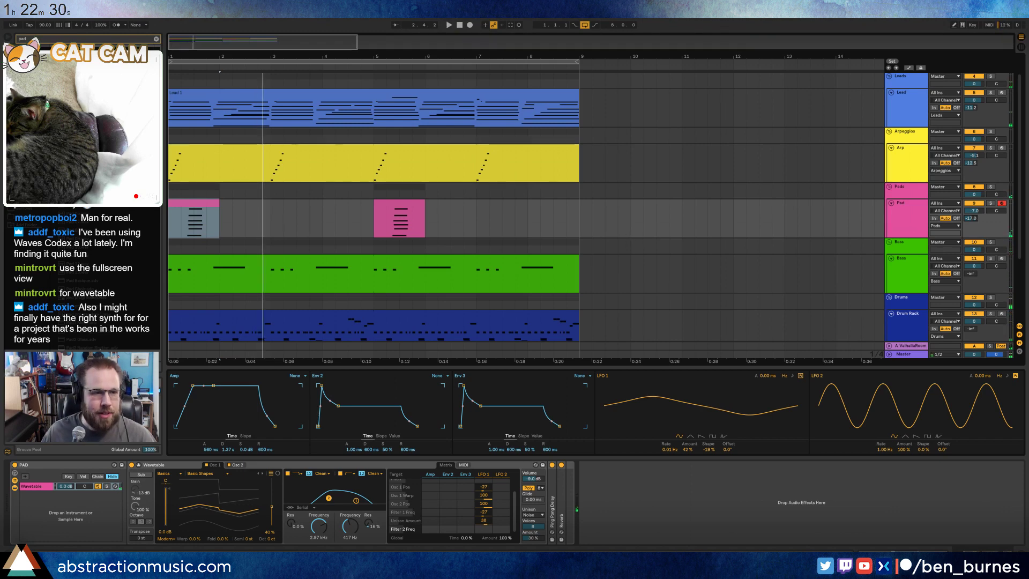
- Add ValhallaShimmer after the pad's instrument rack with its mix at 0.42, and play the pad clip from bar 1
key(Escape)
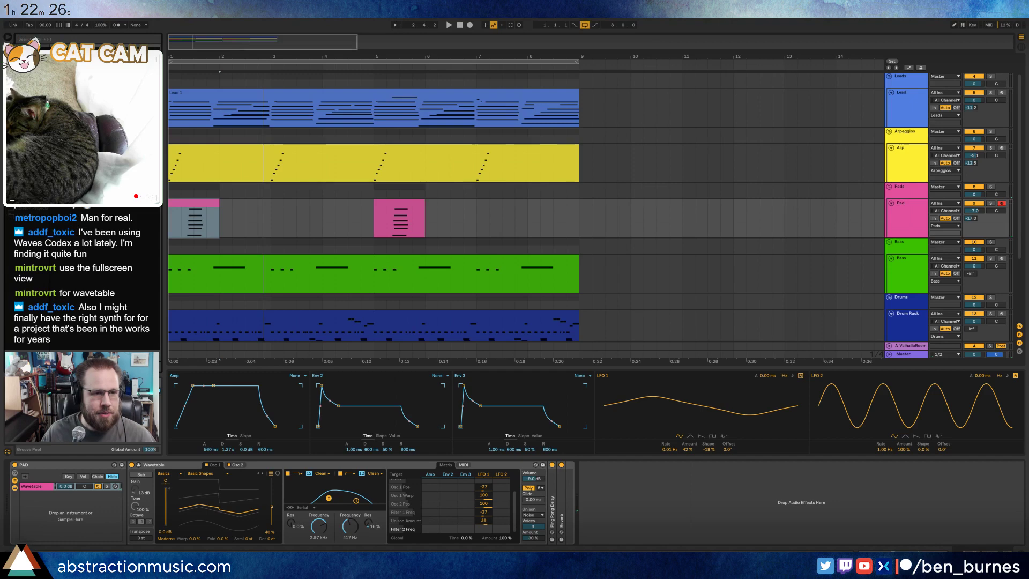
drag(279, 180, 660, 524)
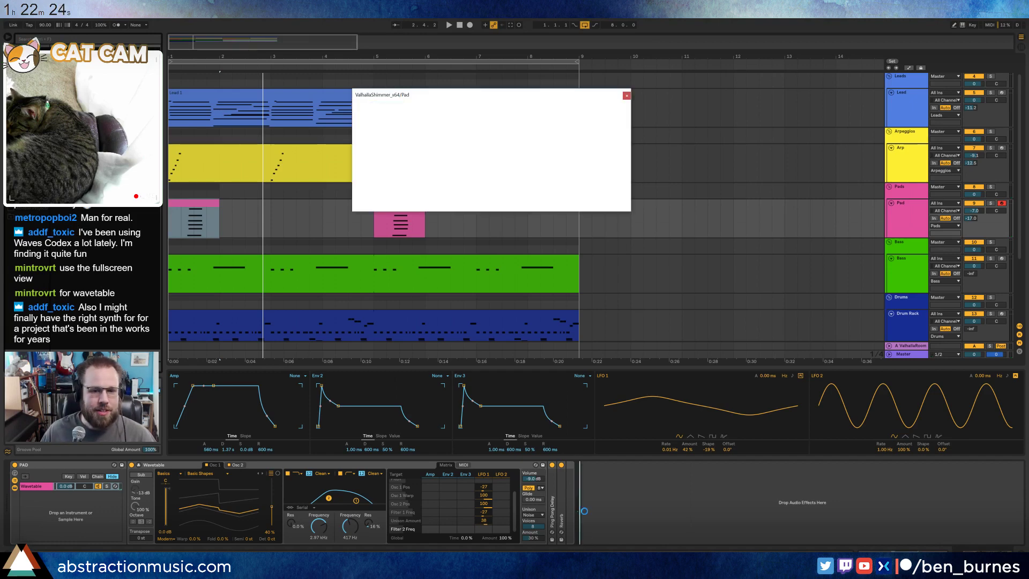
drag(444, 92, 395, 183)
drag(328, 236, 333, 244)
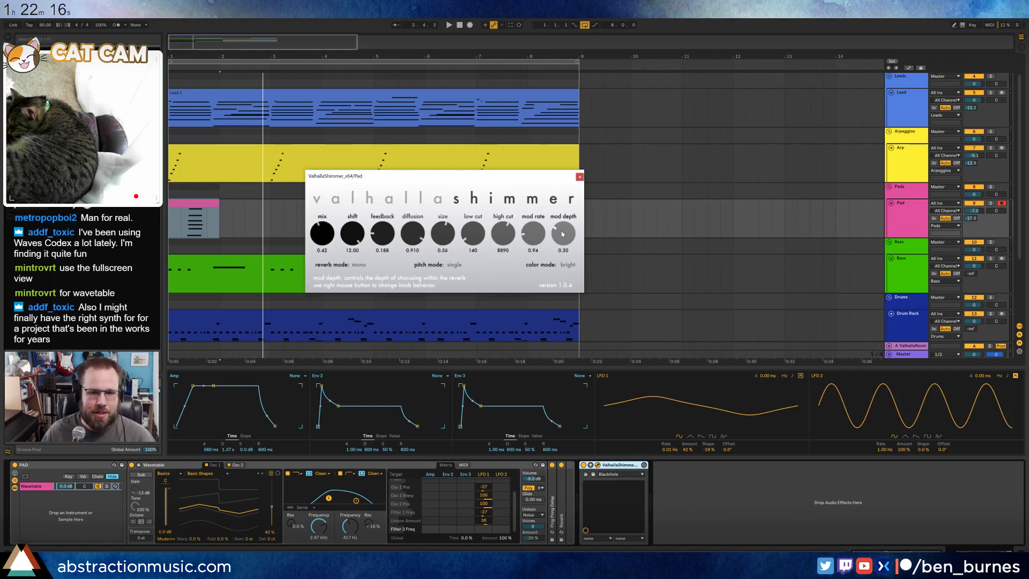
click(579, 177)
click(172, 220)
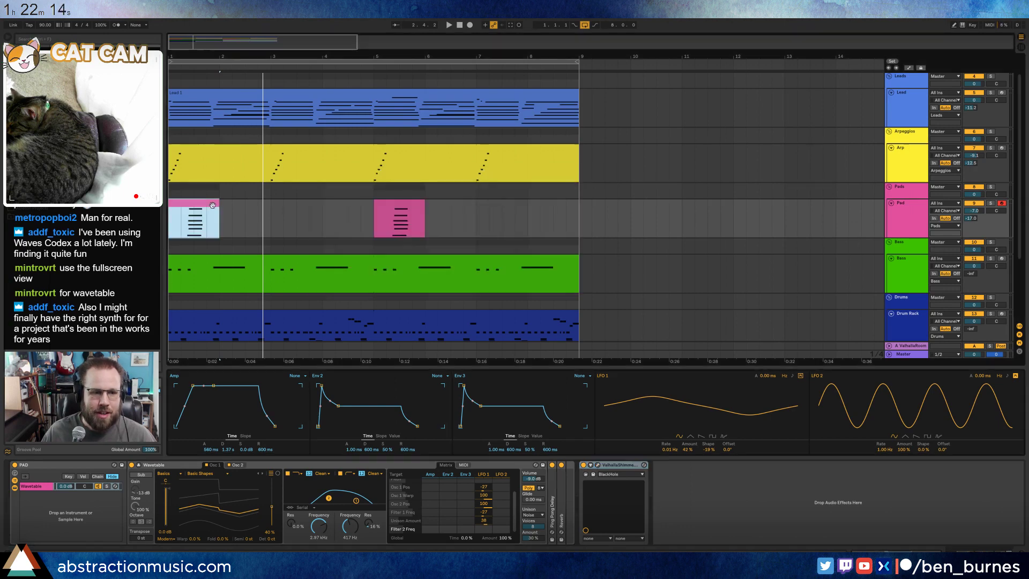
key(space)
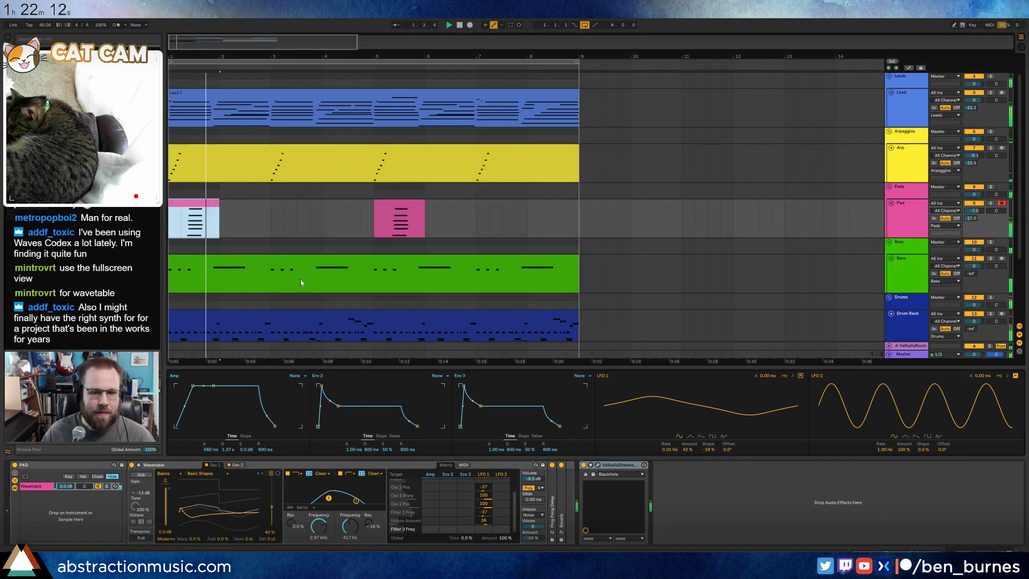
- Set ValhallaShimmer's feedback to 0.272, diffusion to 0.958, size to 0.61, low cut to 200 and color mode to dark
click(598, 465)
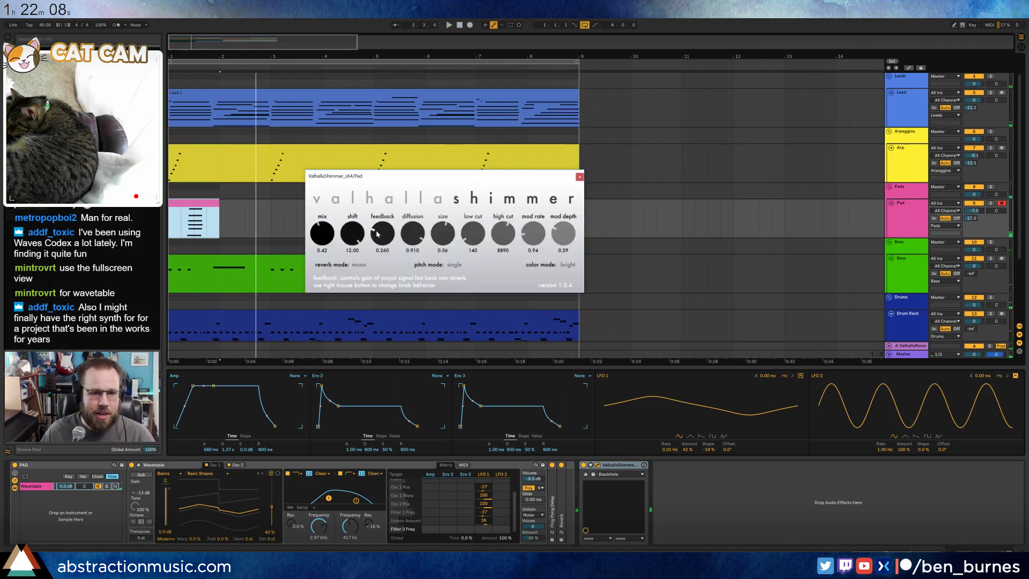
drag(377, 234, 378, 233)
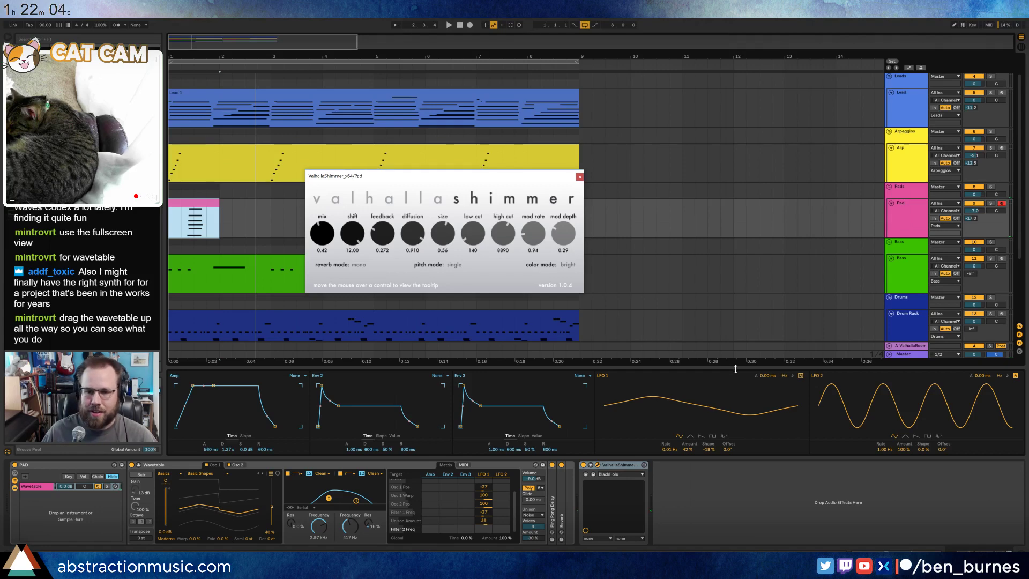
drag(735, 369, 713, 374)
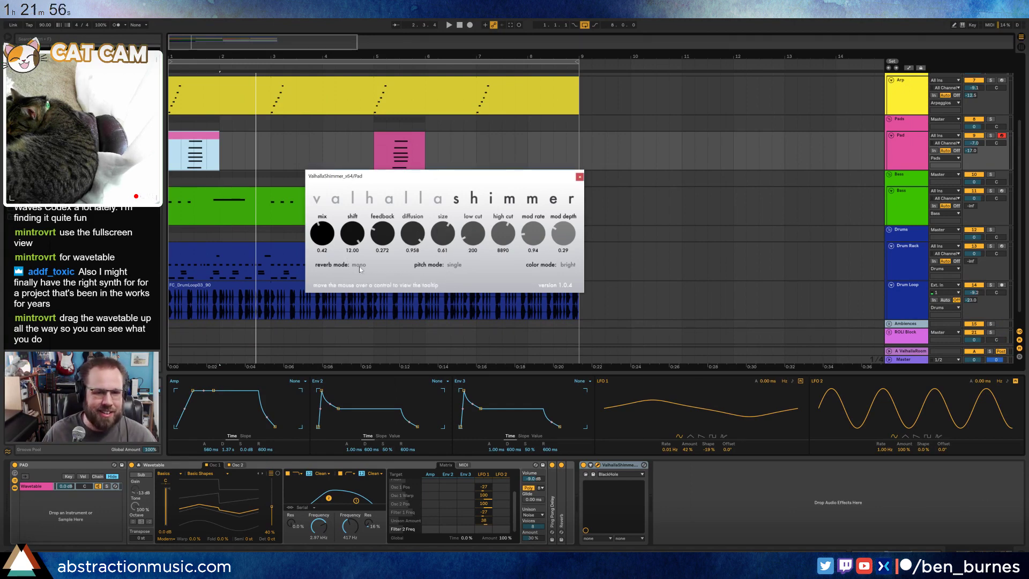
click(568, 265)
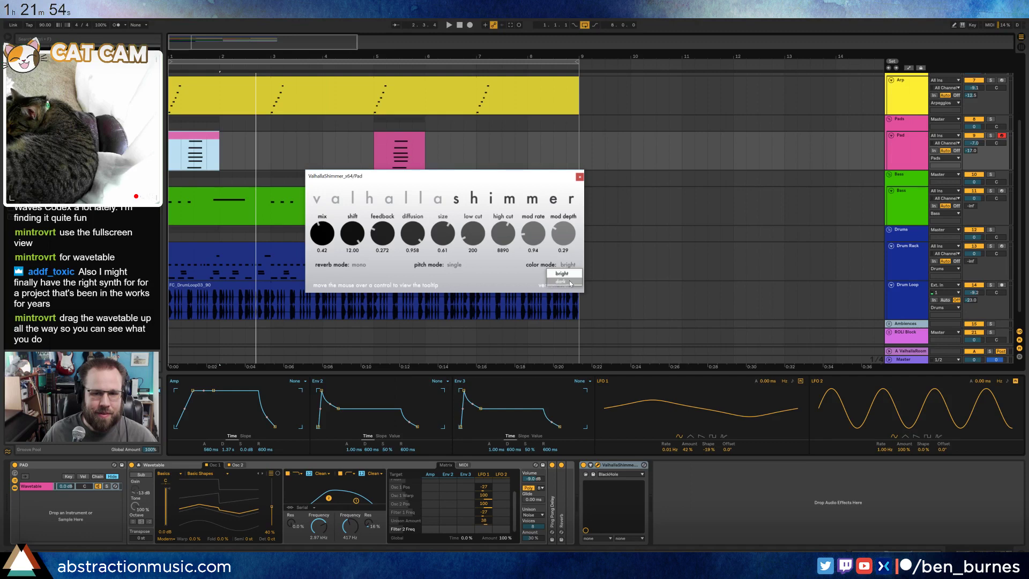
click(570, 282)
key(space)
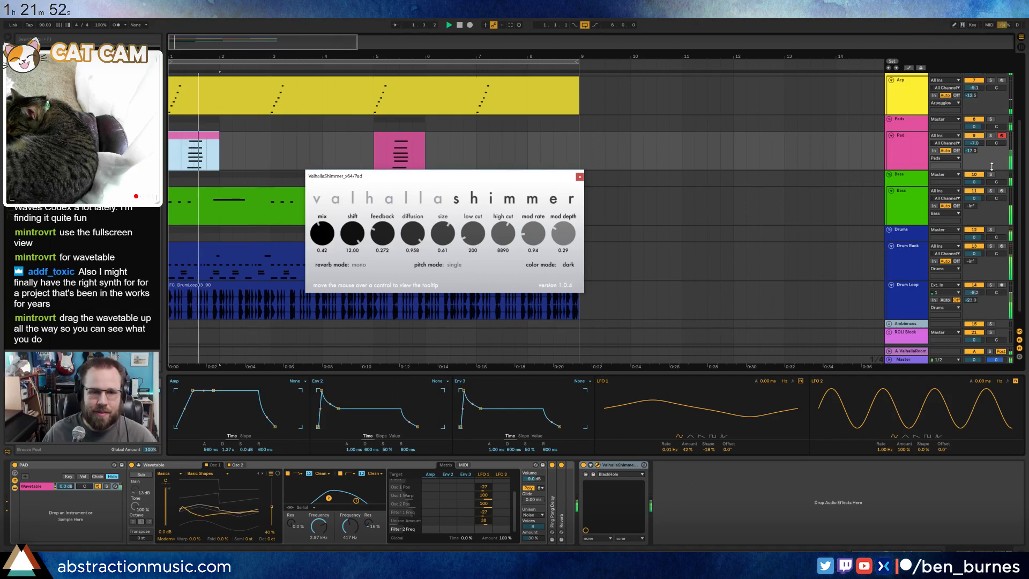
- Close the ValhallaShimmer window and listen to the arrangement through bar 4, looking over its tracks
click(576, 175)
click(541, 158)
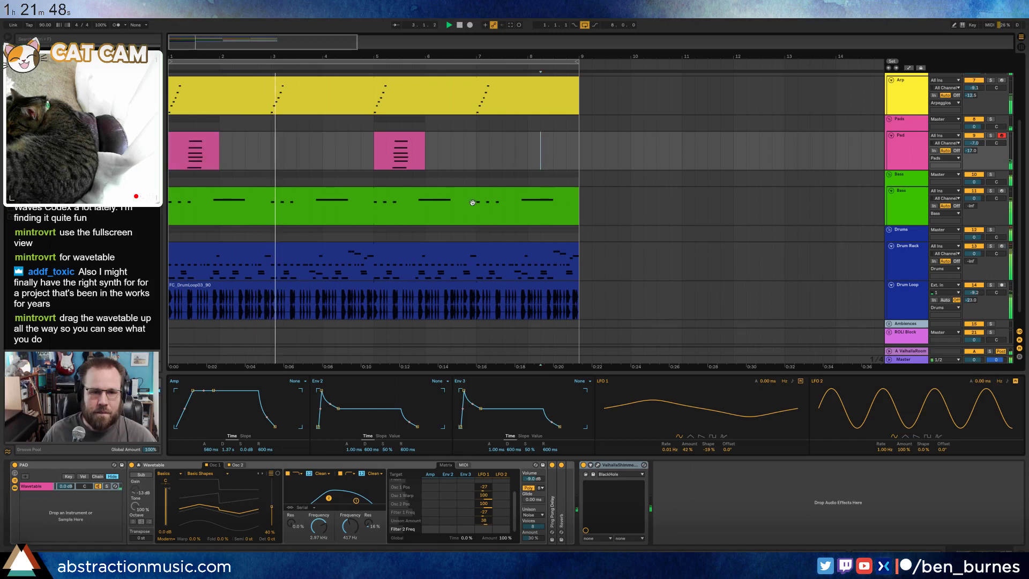
scroll(472, 204, up, 3)
key(shift+Tab)
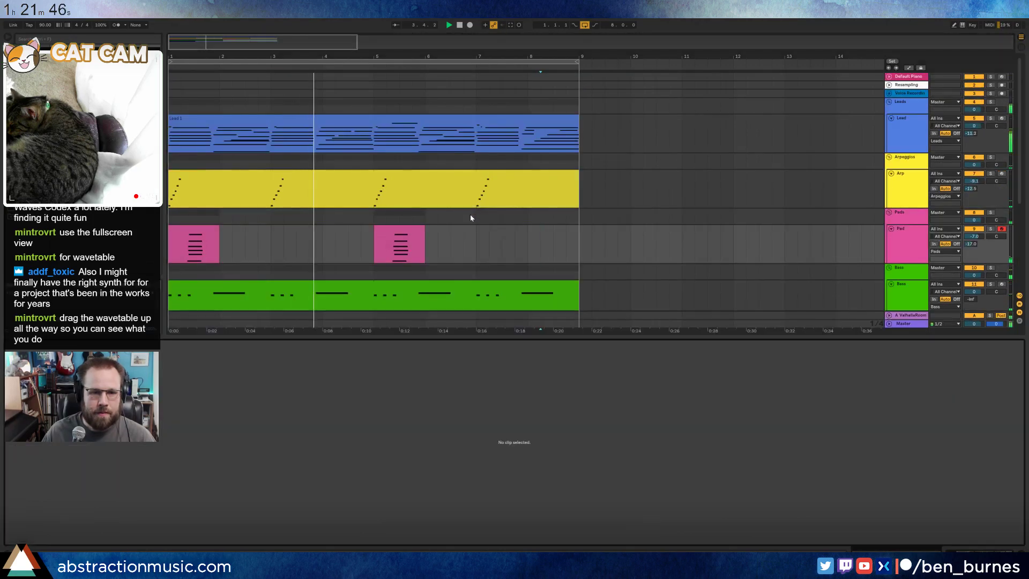
key(shift+Tab)
scroll(468, 247, down, 2)
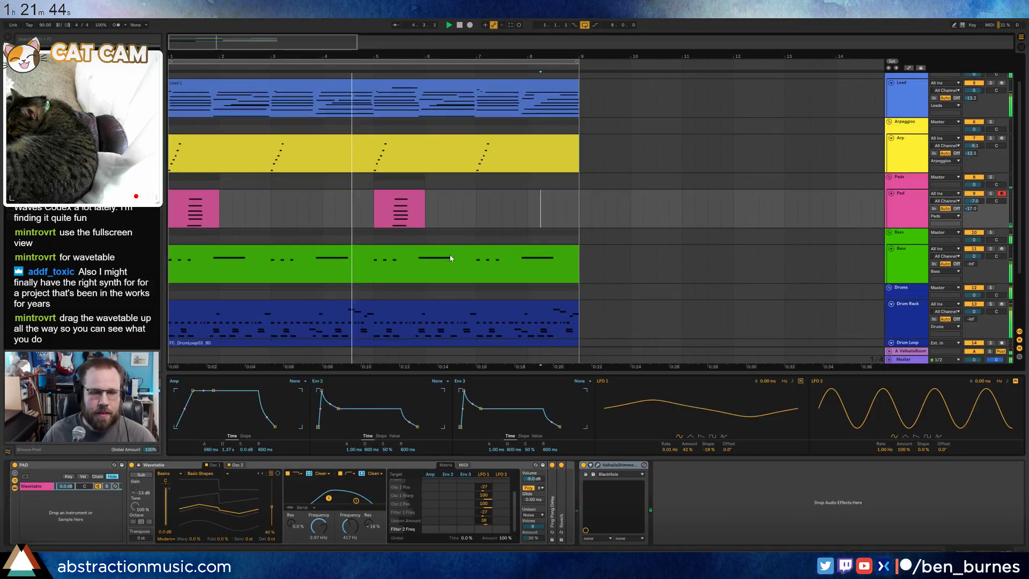
click(361, 292)
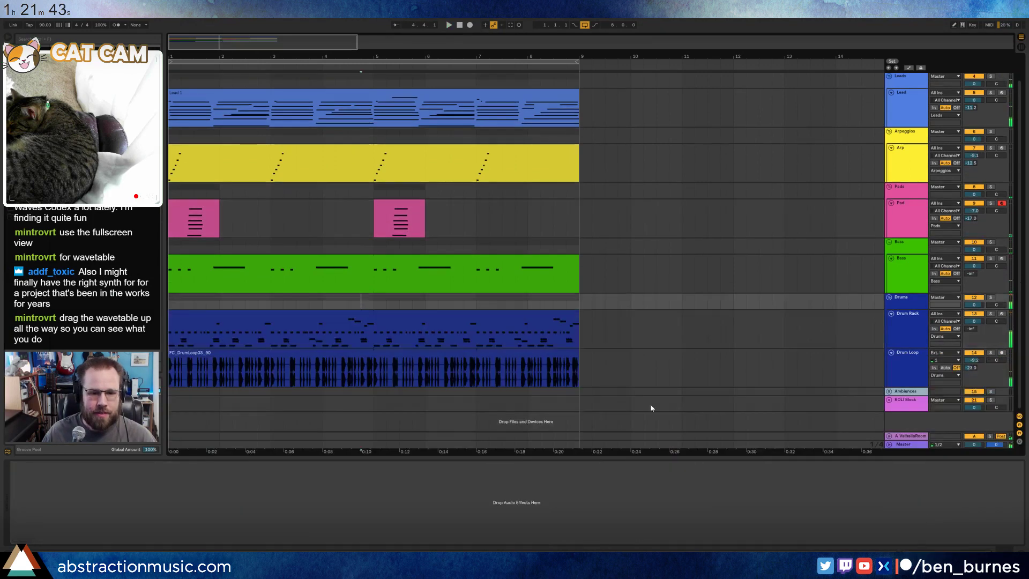
- Move the two high and two low tom notes near beat 4.3 of the Drum Rack clip slightly earlier, and play the result
click(427, 311)
key(shift+Tab)
click(873, 418)
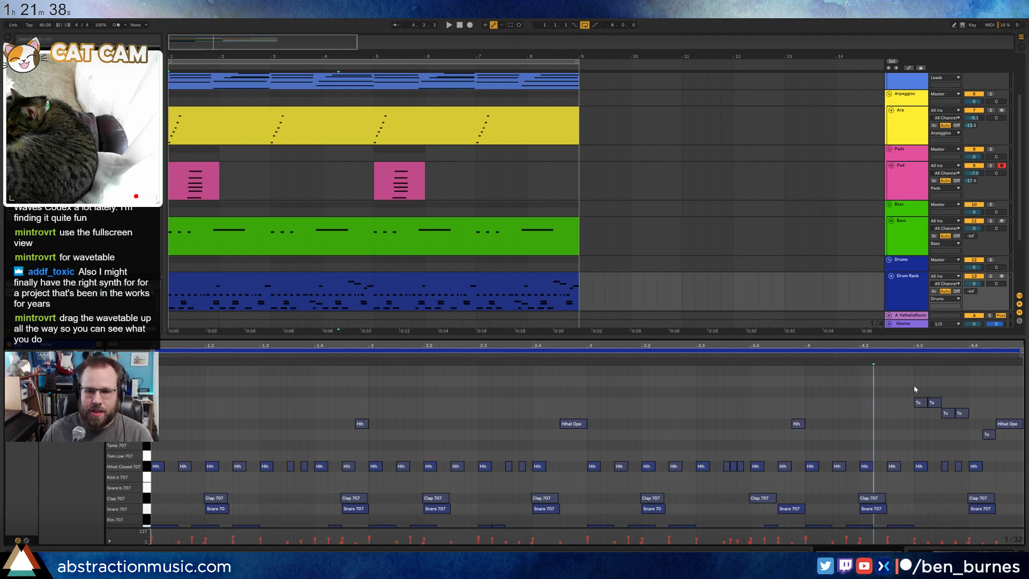
drag(915, 385, 965, 420)
key(Left)
key(Left)
key(Left)
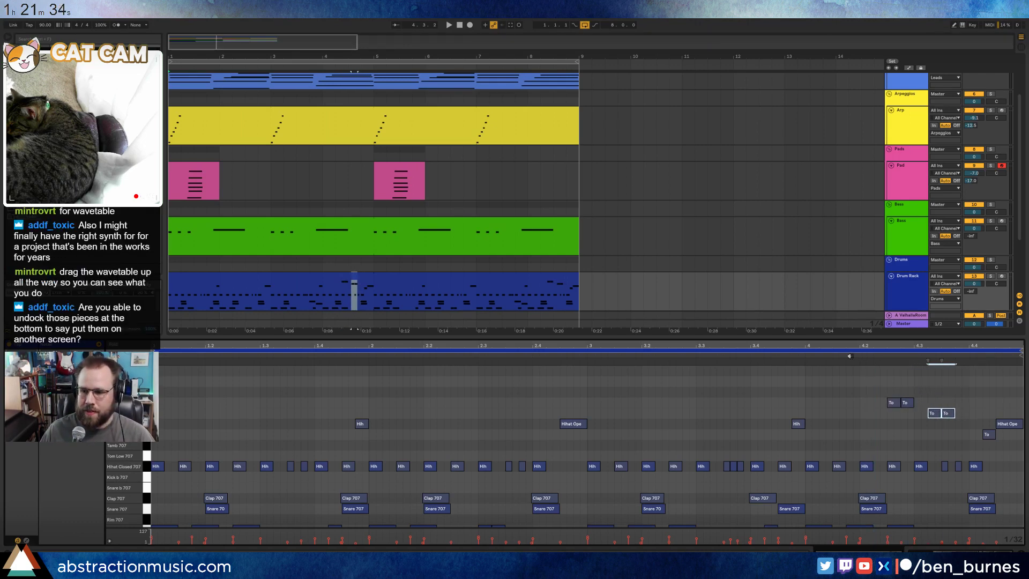
key(space)
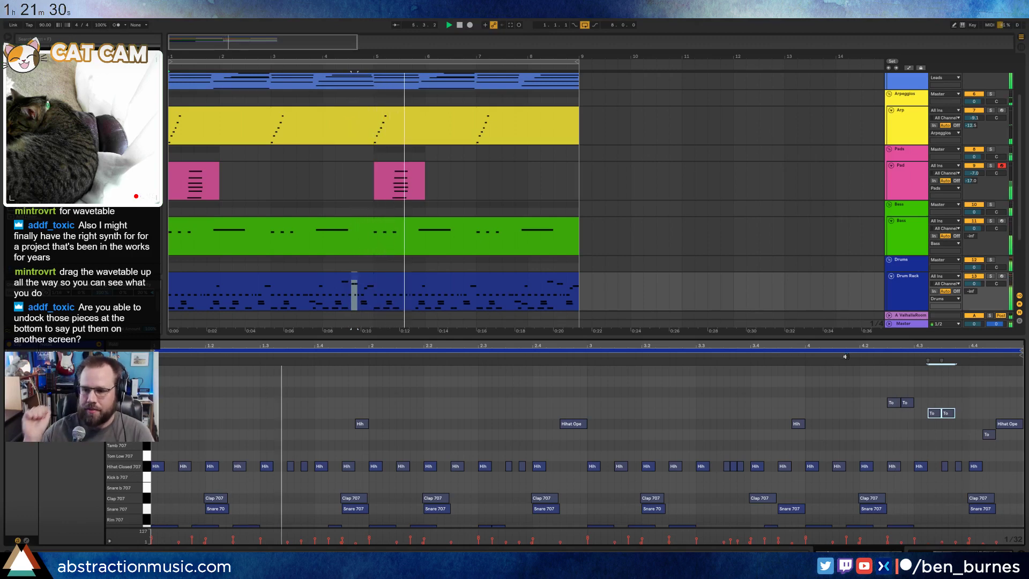
key(space)
- Play the arrangement from bar 1 with the pad's devices shown, and enlarge Wavetable's expanded view to show both oscillators
click(189, 168)
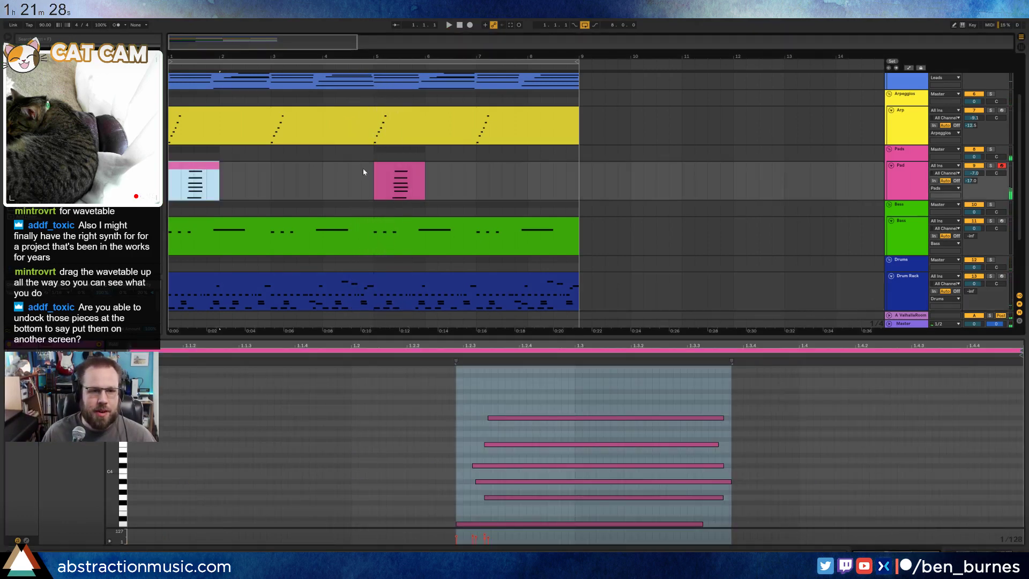
click(379, 165)
click(275, 199)
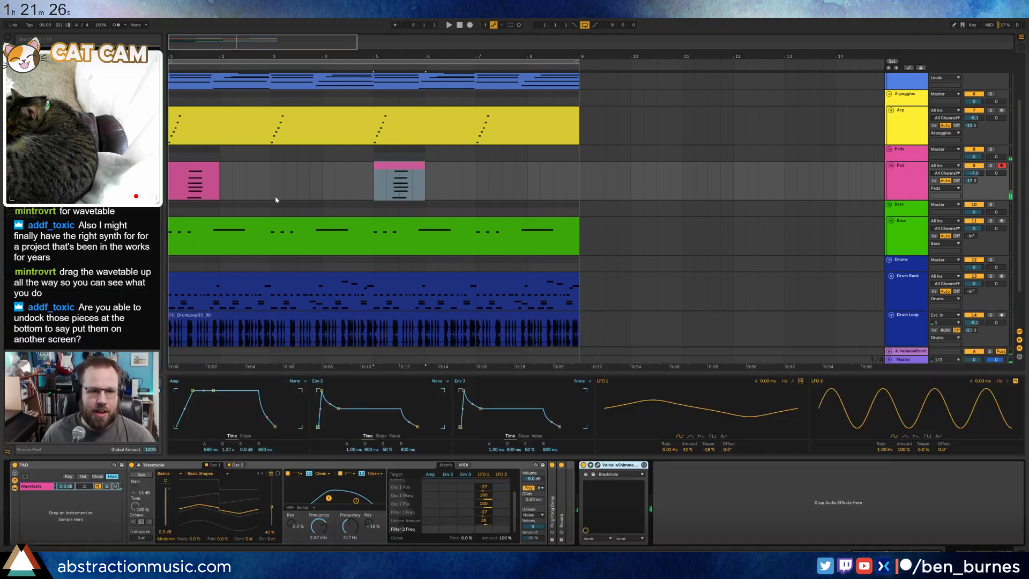
click(171, 183)
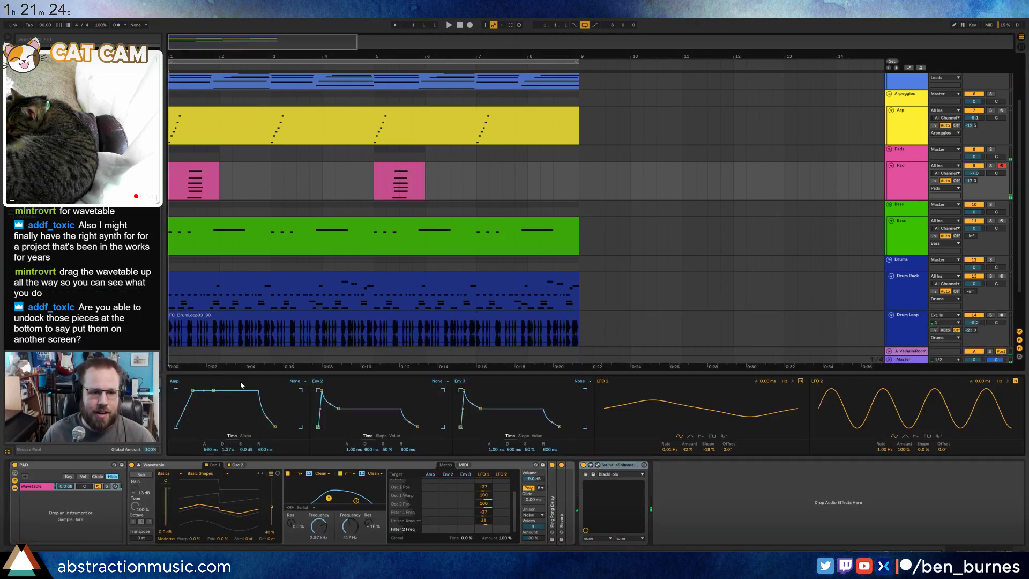
key(space)
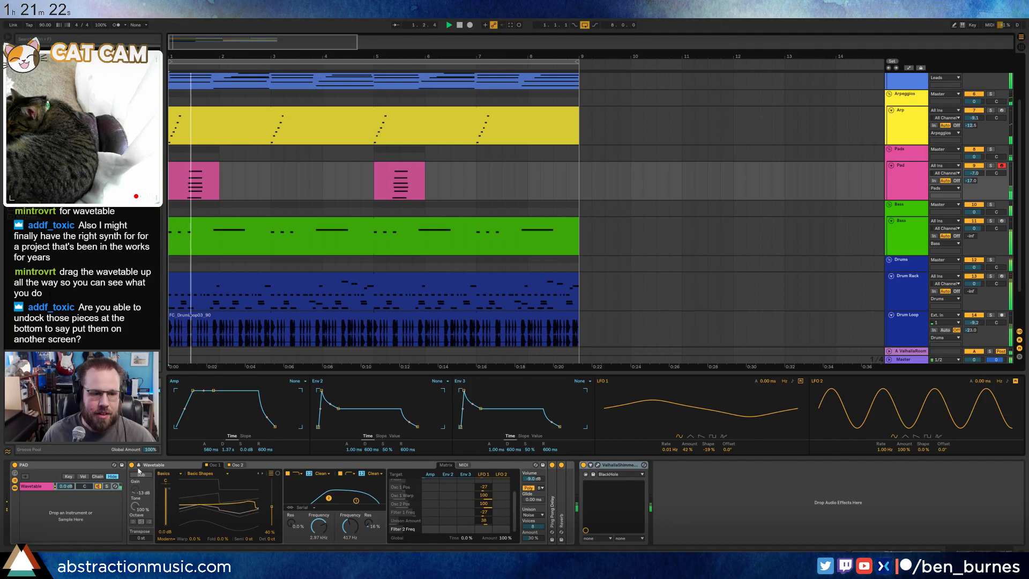
drag(326, 372, 323, 253)
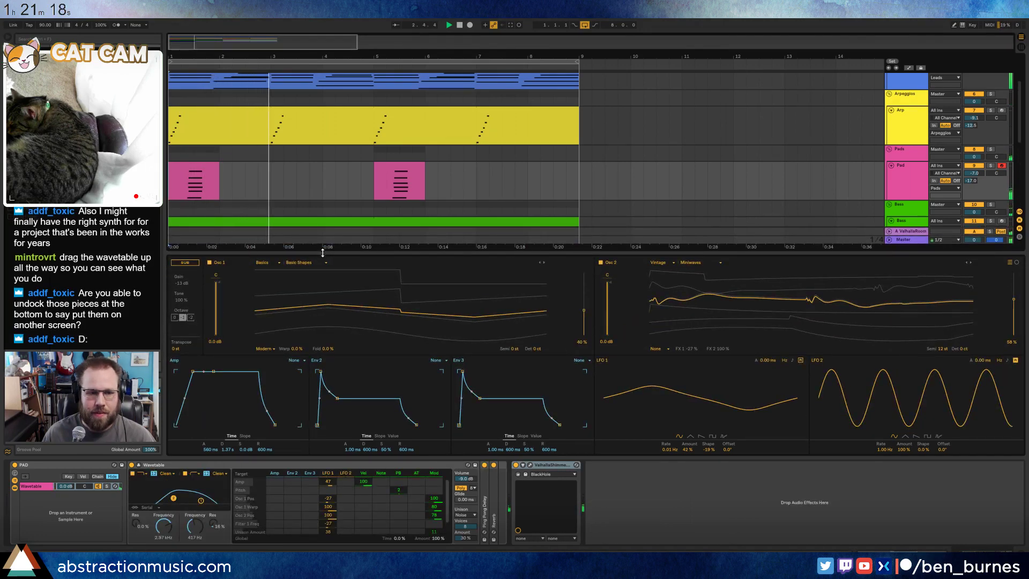
drag(323, 252, 324, 262)
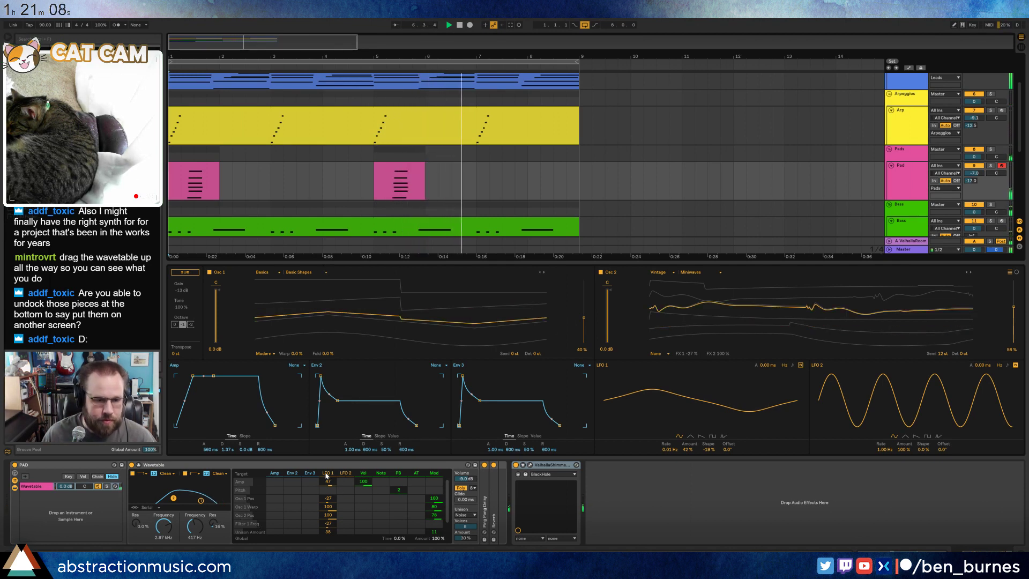
drag(326, 480, 326, 475)
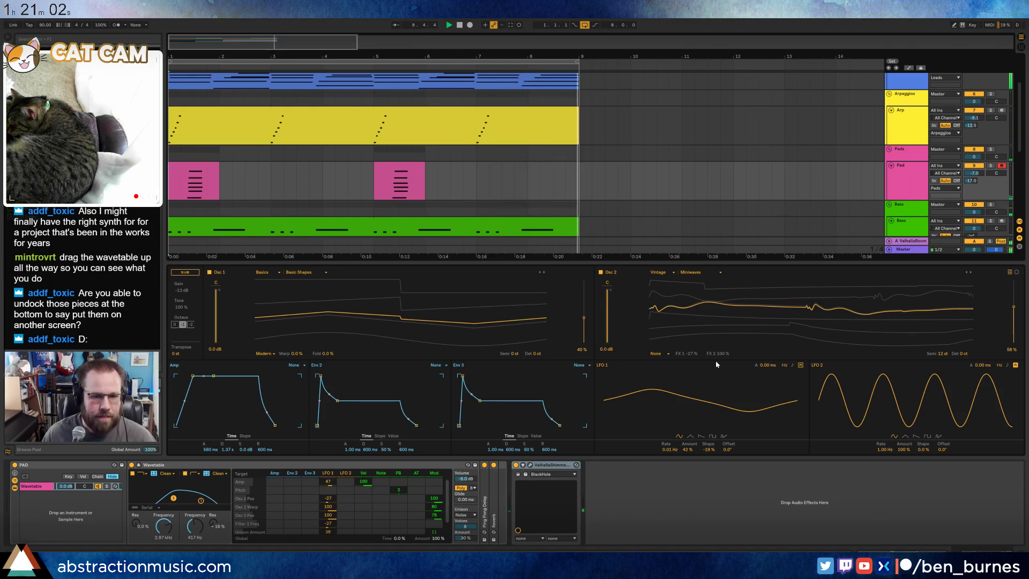
- Split the Drum Rack clip at bar 5 and open the notes of its second half
scroll(456, 168, down, 5)
click(456, 168)
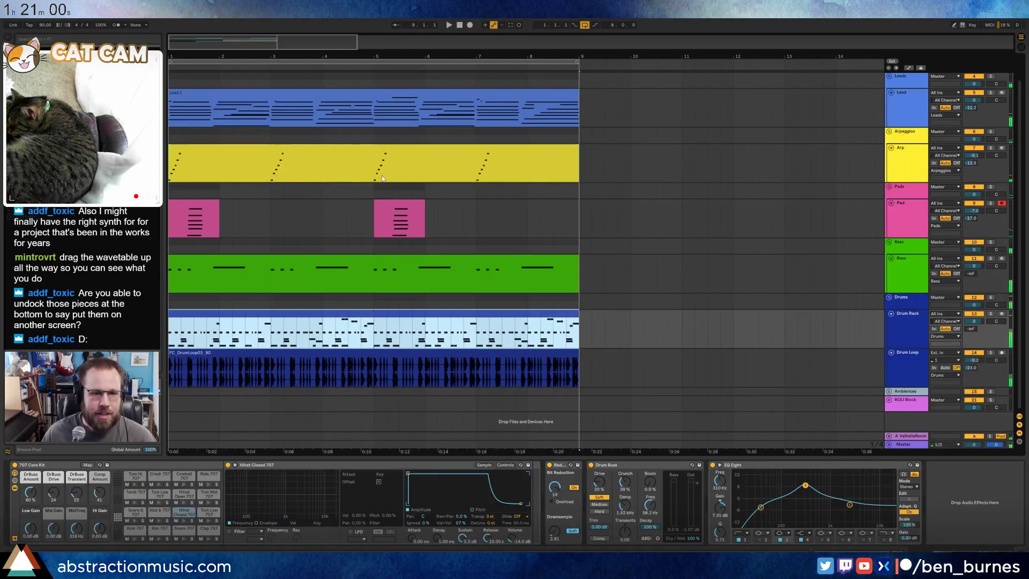
drag(373, 332, 575, 325)
double_click(556, 318)
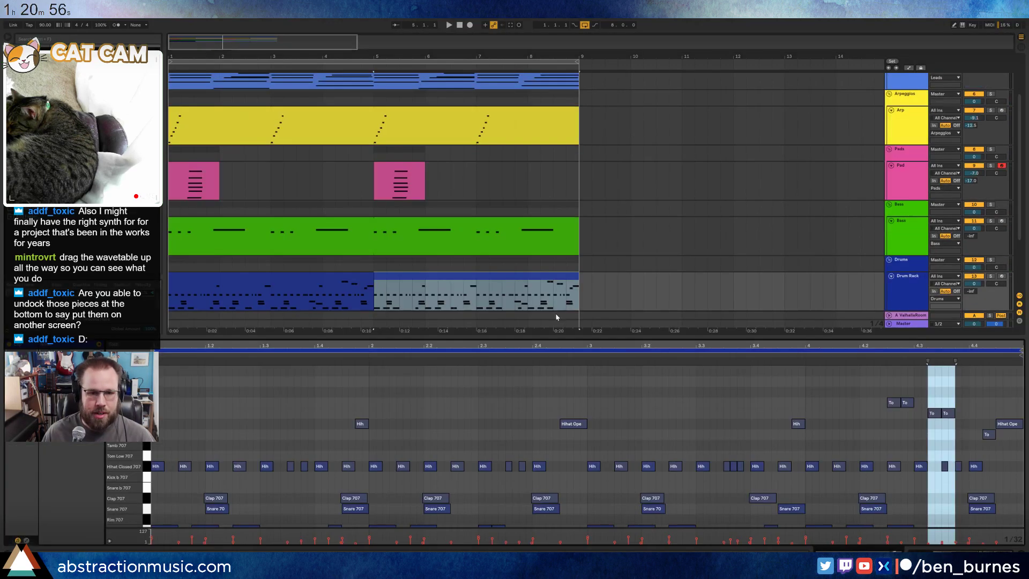
- Move the two high tom notes in the second Drum Rack clip to beat 4.2 and split the first one in half
drag(815, 390, 909, 419)
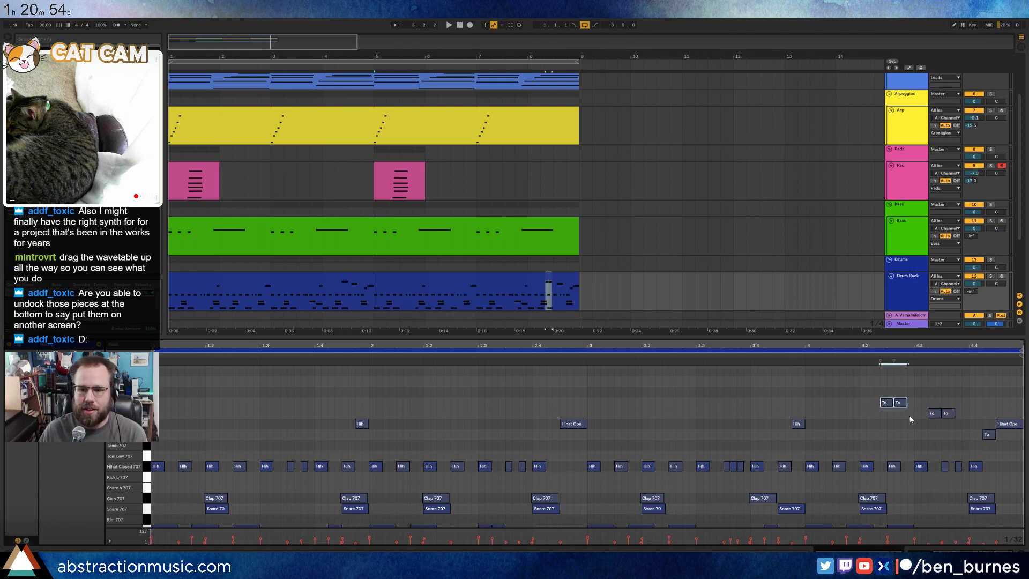
key(Left)
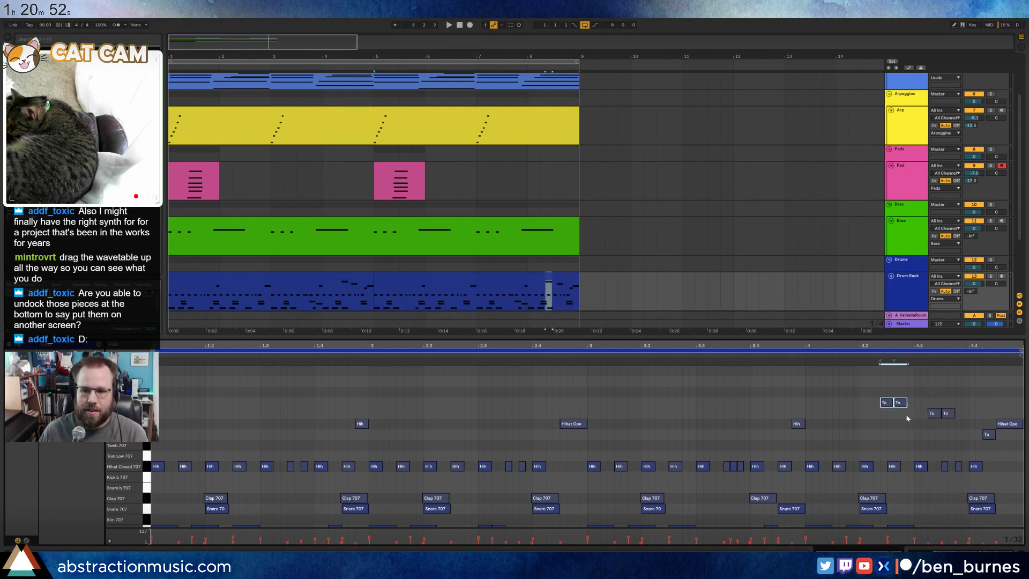
key(Left)
key(Left)
key(Right)
key(Right)
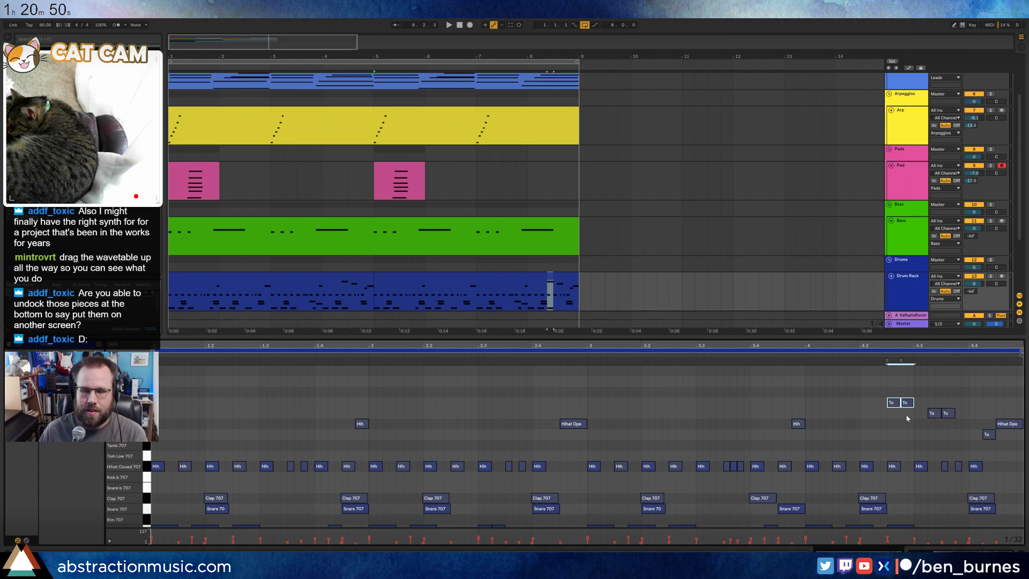
key(Left)
key(Left)
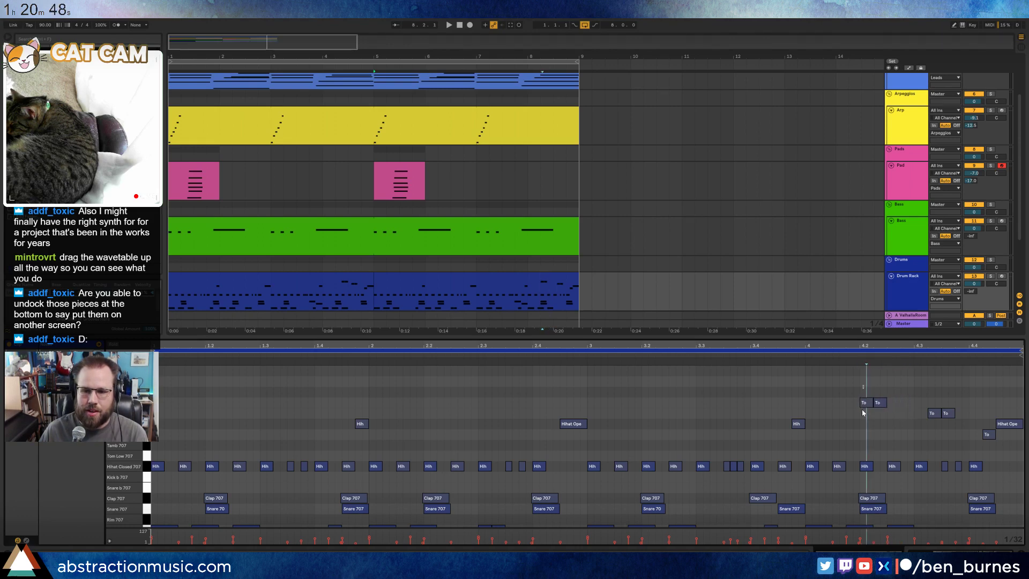
- Move the remaining toms of the fill earlier with the middle pair spaced apart, duplicate the last tom, and play from bar 5
click(932, 413)
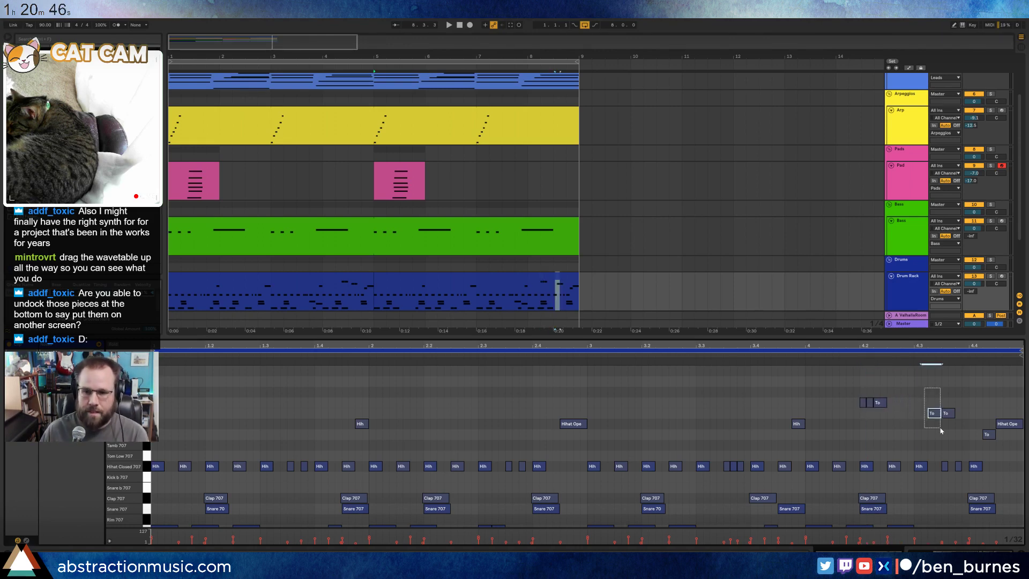
key(Left)
drag(938, 389, 959, 424)
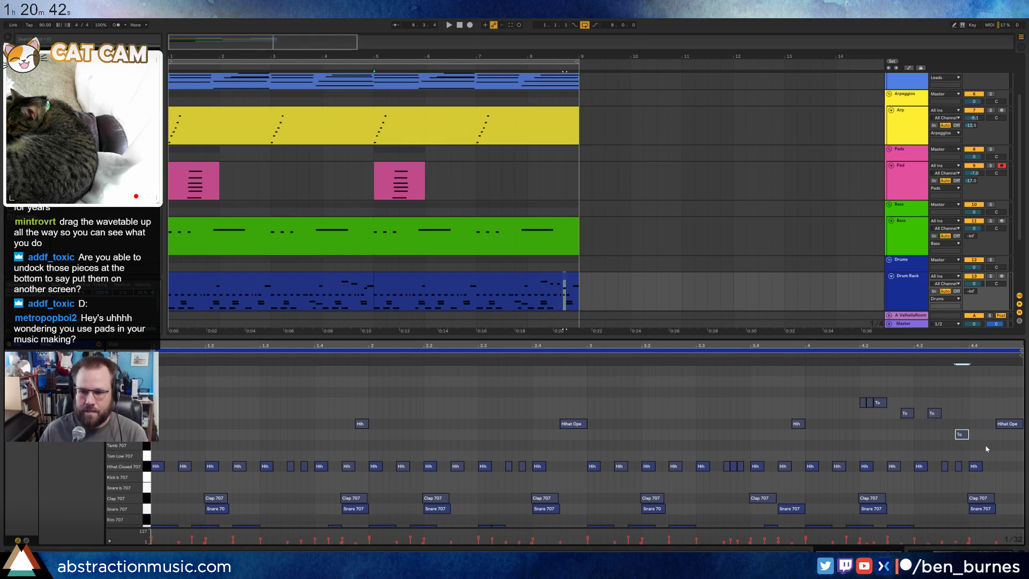
key(ctrl+d)
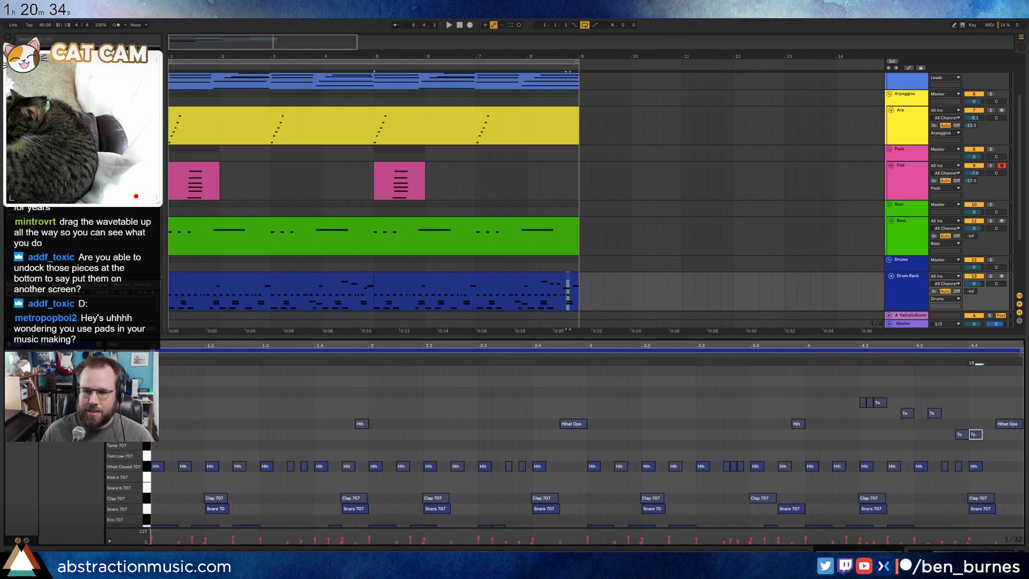
key(space)
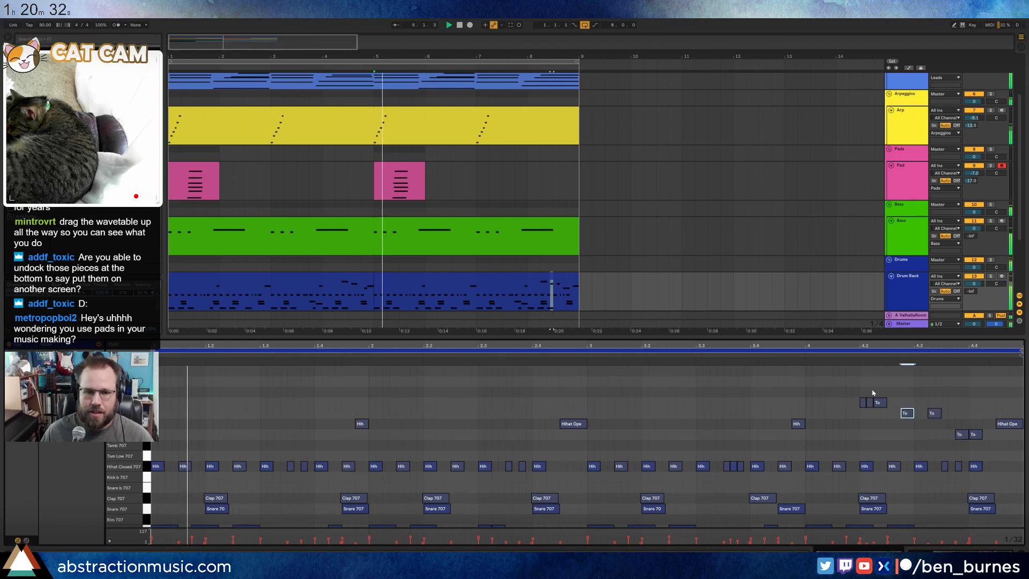
- Raise the three lowest notes of the pad chord in bar 5 by one octave while the track plays
key(shift+Tab)
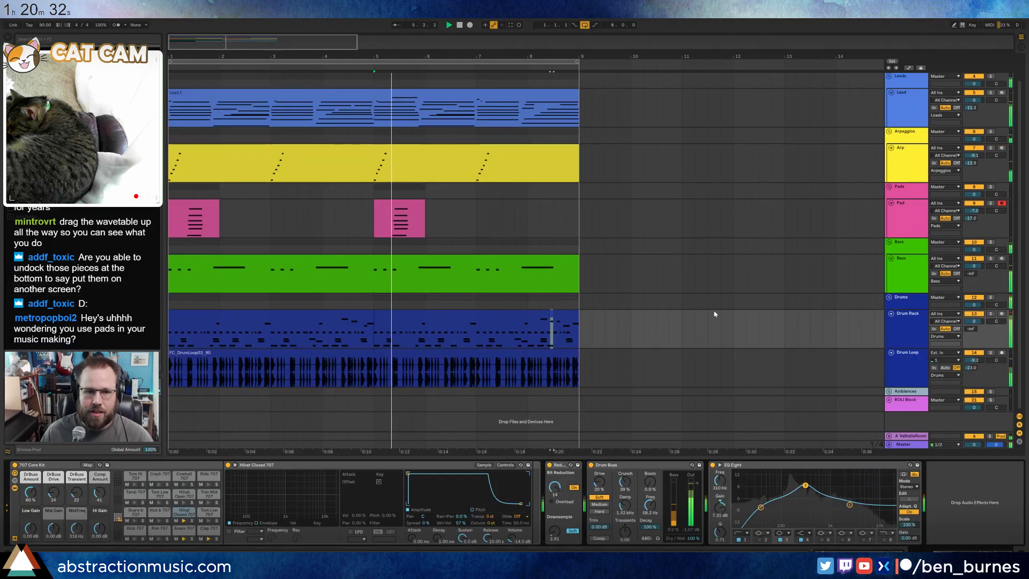
click(407, 206)
drag(437, 476, 490, 528)
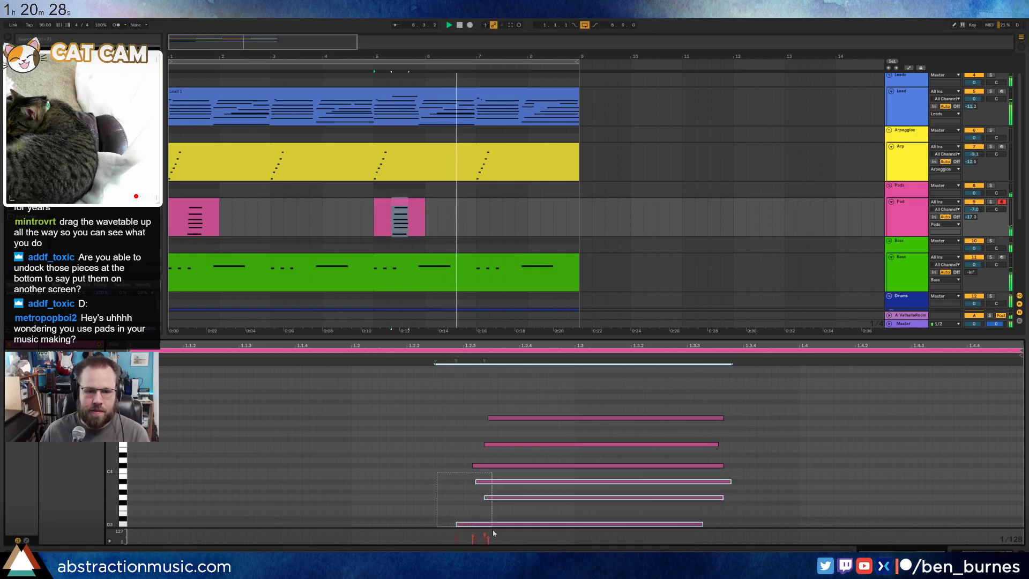
key(shift+Up)
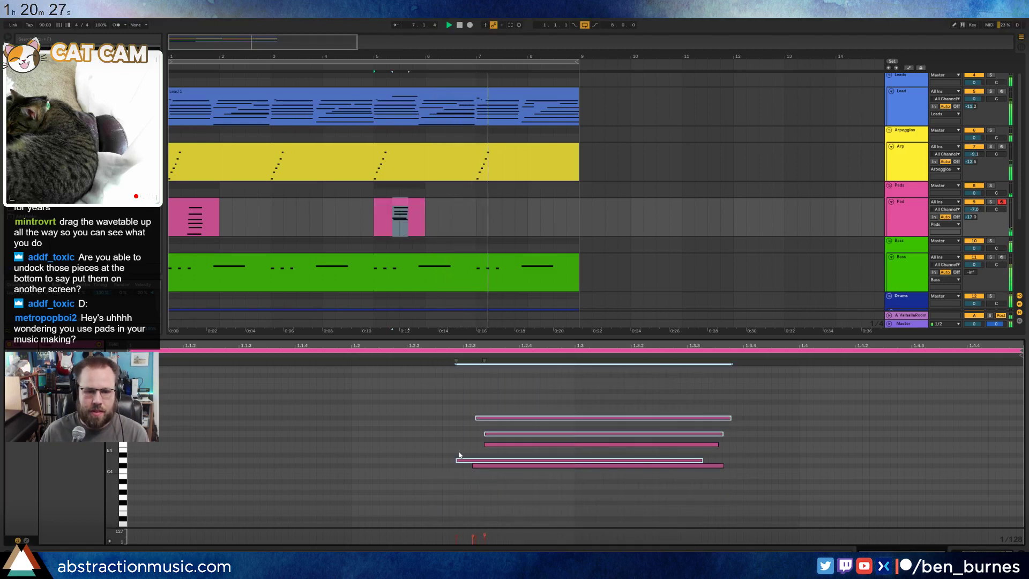
click(384, 273)
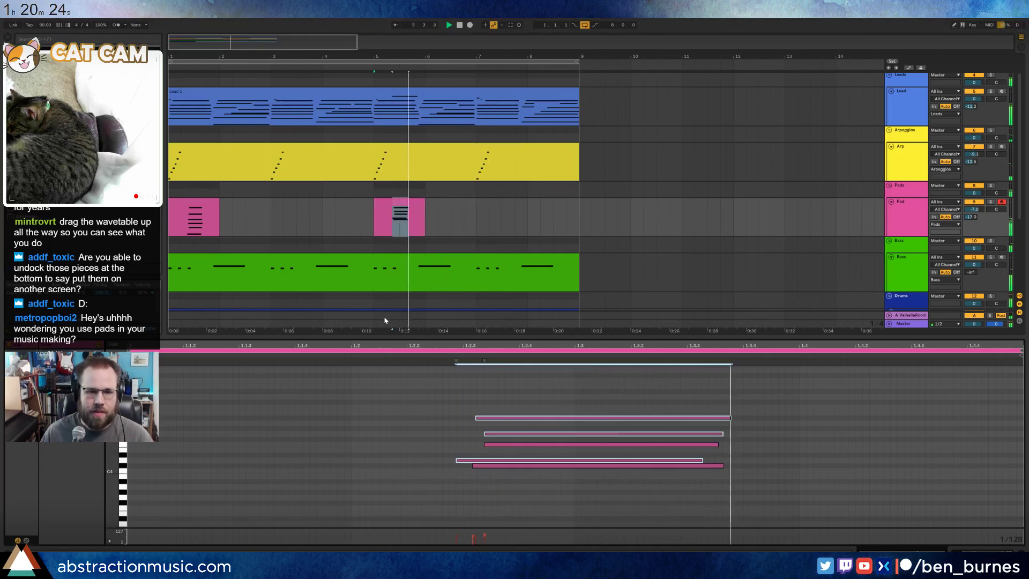
click(330, 414)
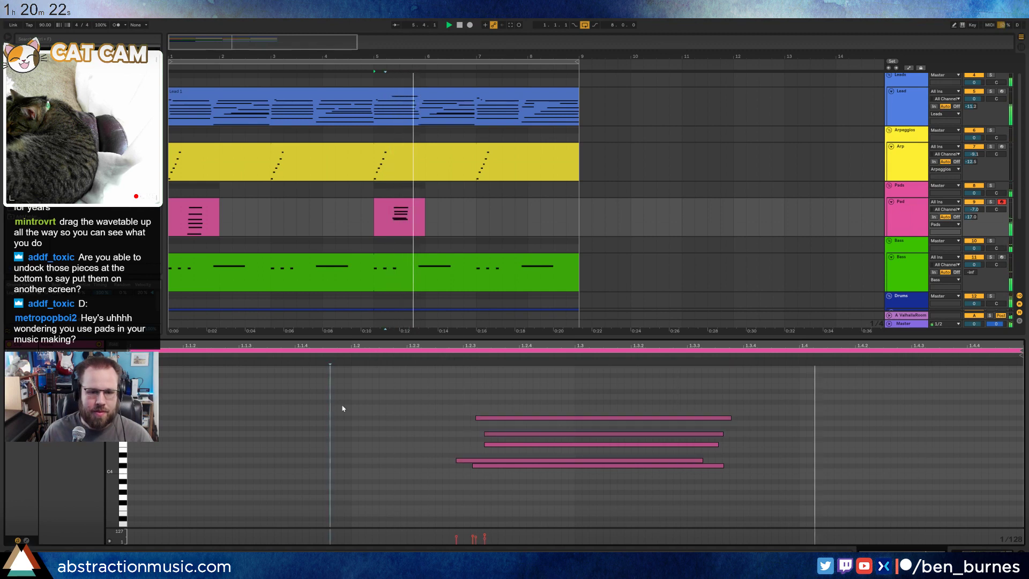
- Transpose all notes of the pad chord in bar 1 up one octave
click(209, 204)
drag(394, 404, 512, 526)
key(shift+Up)
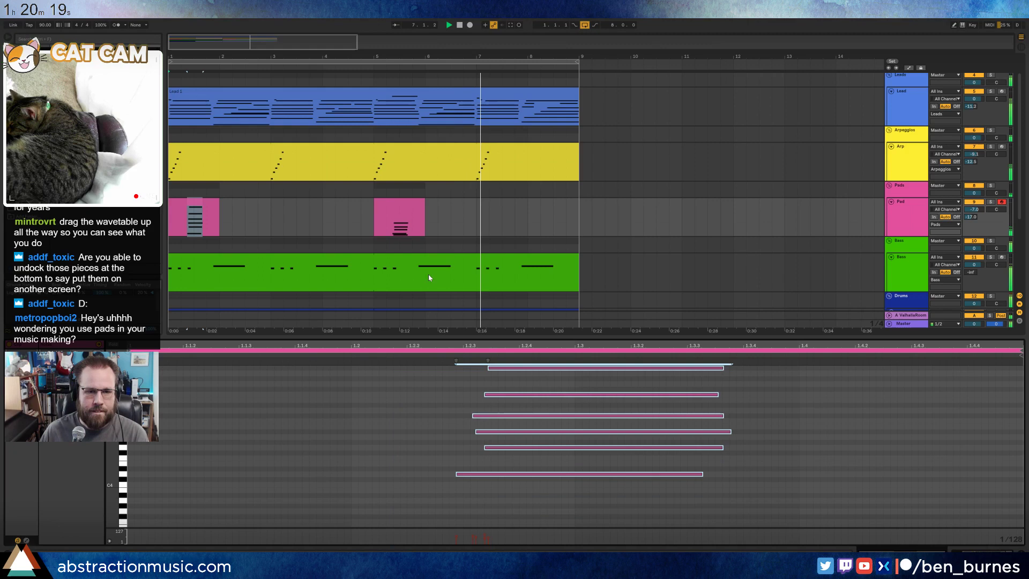
- Transpose the whole pad chord in bar 5 up one octave and restart playback from there
click(399, 202)
drag(420, 398, 571, 515)
key(shift+Up)
key(space)
key(space)
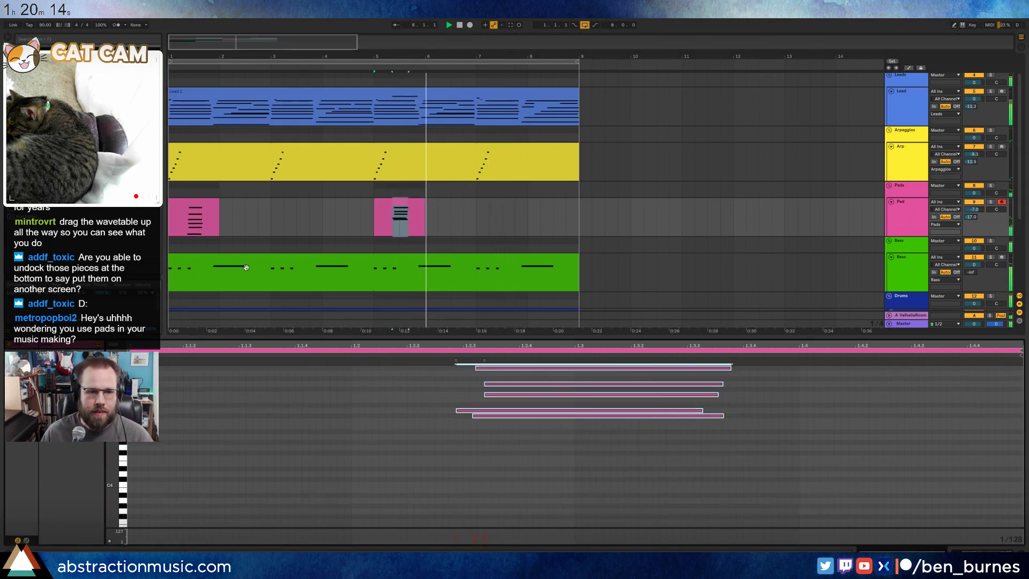
- Transpose all notes of the pad chord in bar 1 down one octave
click(199, 203)
click(435, 501)
key(ctrl+a)
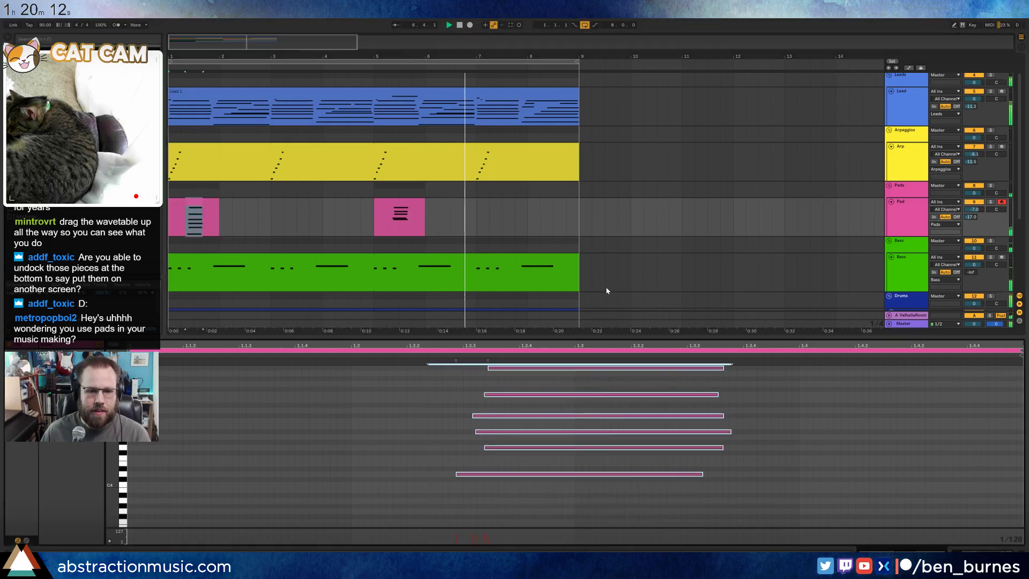
key(shift+Down)
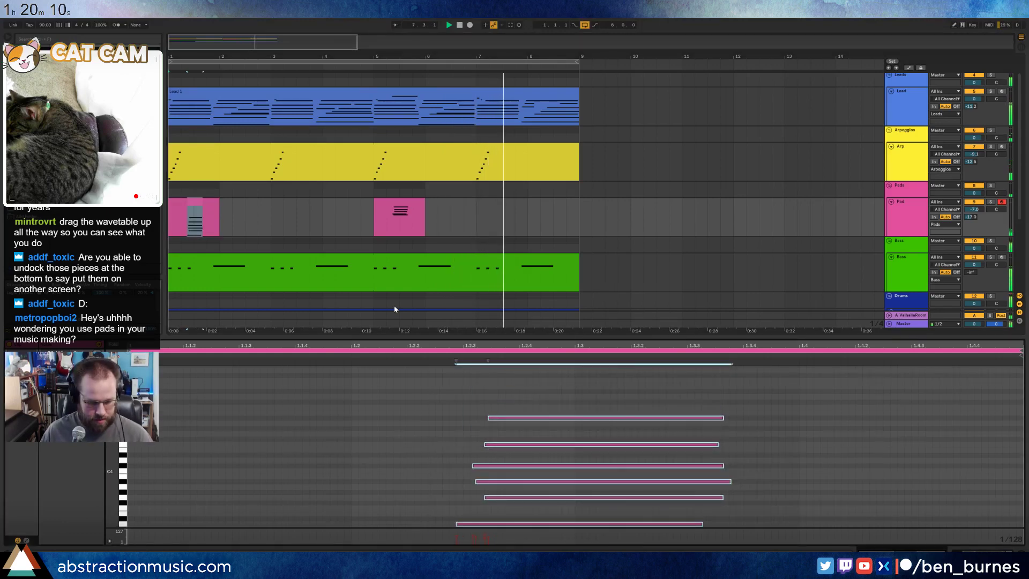
- Open the second Drum Rack clip and examine the individual tom fill notes near its end while the track plays
key(shift+Tab)
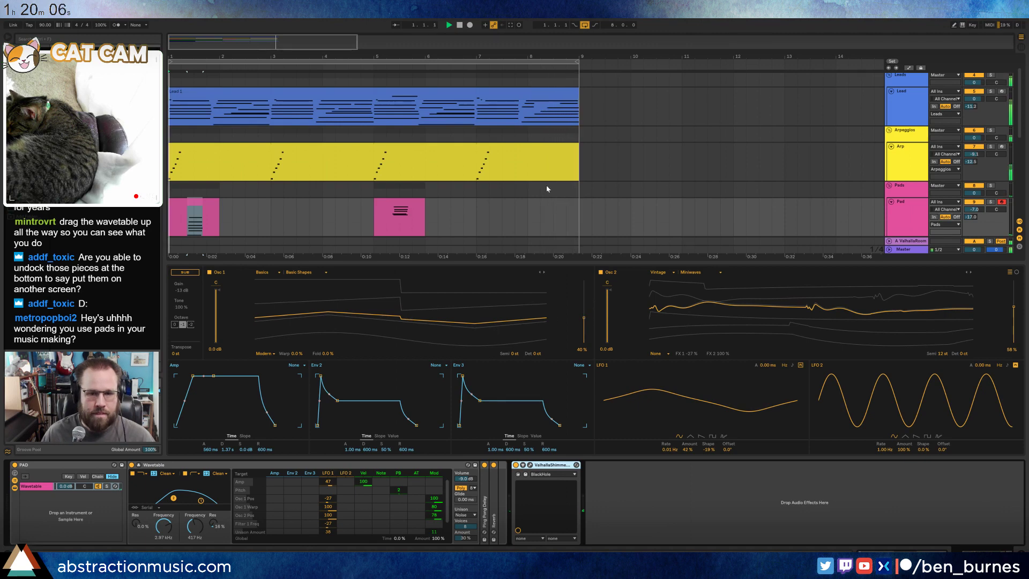
scroll(545, 186, down, 3)
click(560, 216)
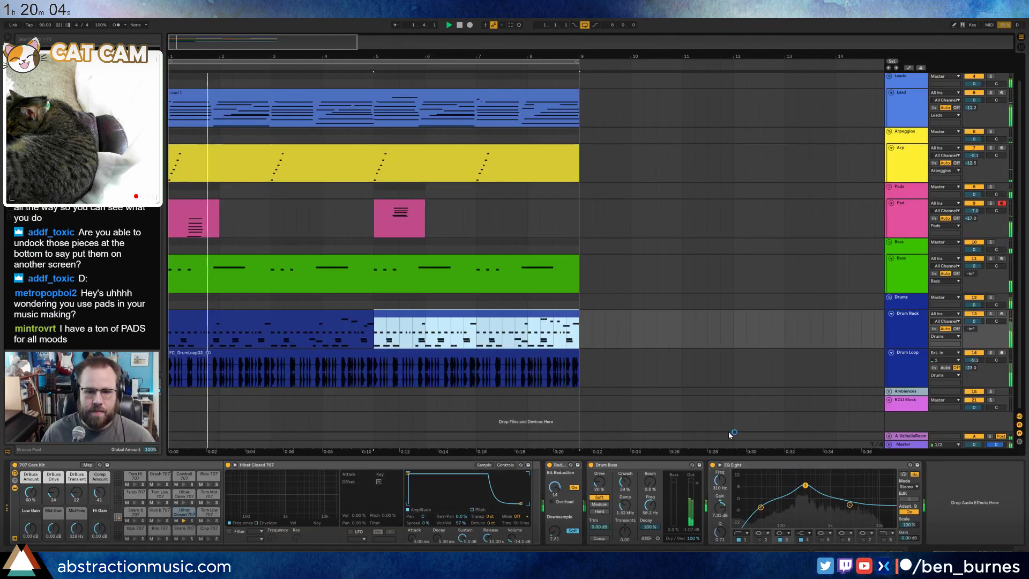
key(shift+Tab)
click(811, 389)
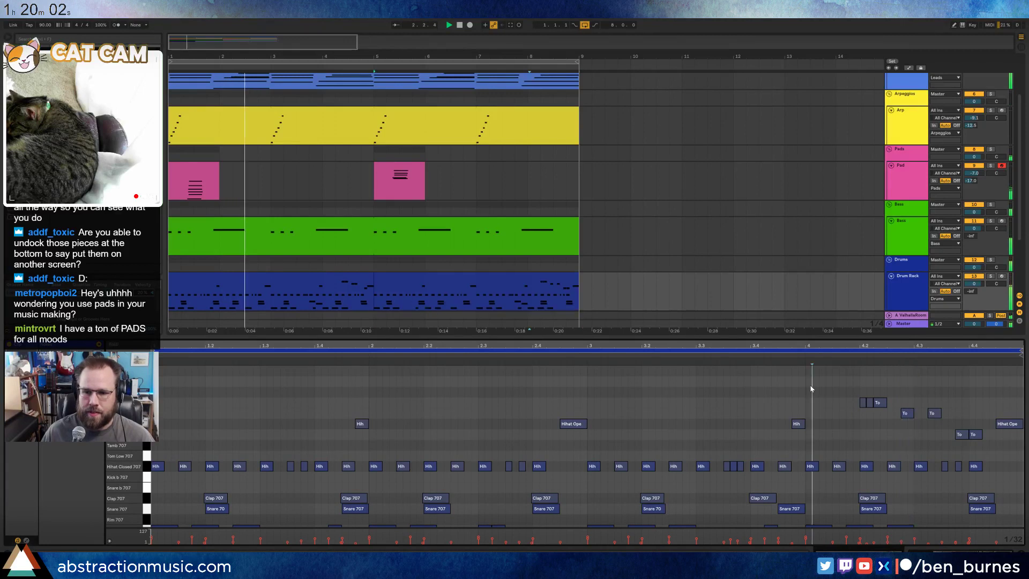
click(870, 402)
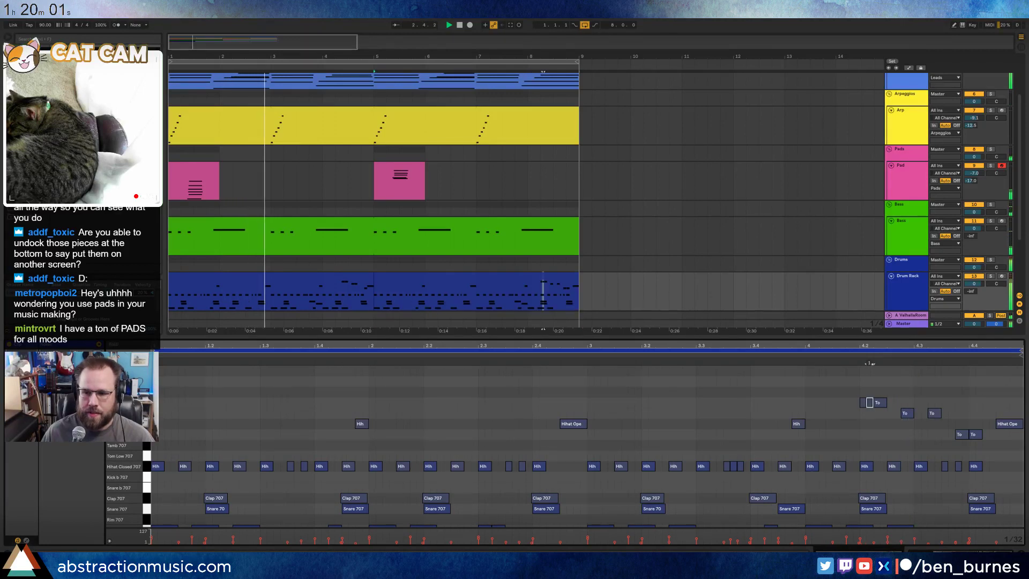
click(881, 403)
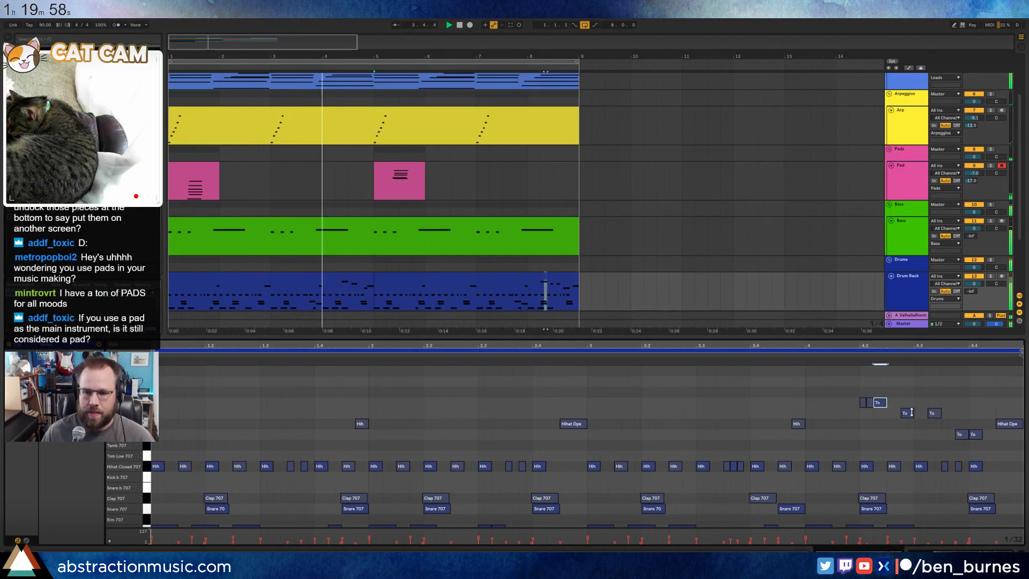
mouse_move(906, 413)
mouse_down()
mouse_move(934, 408)
mouse_move(907, 418)
mouse_up()
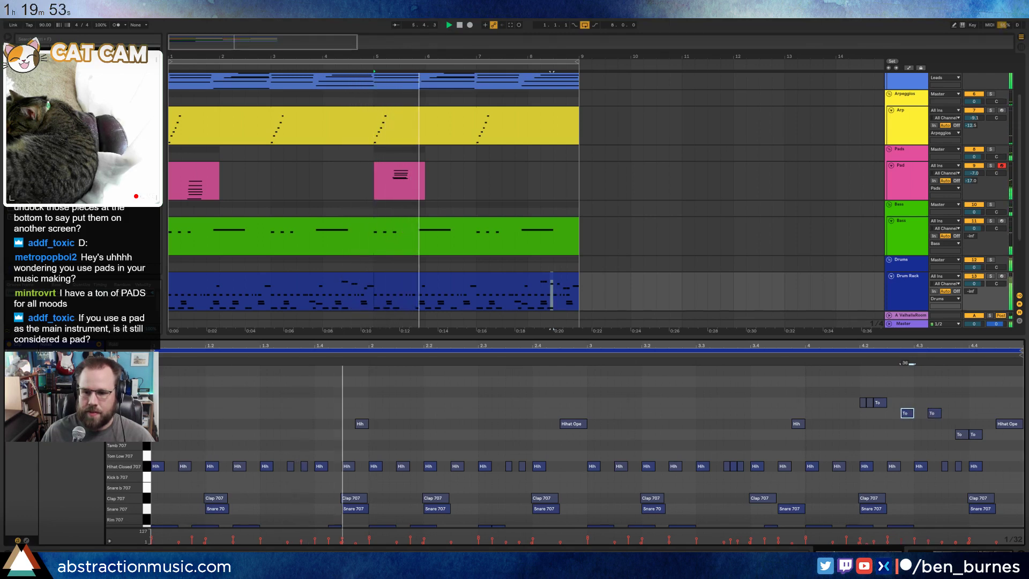
click(864, 404)
click(959, 434)
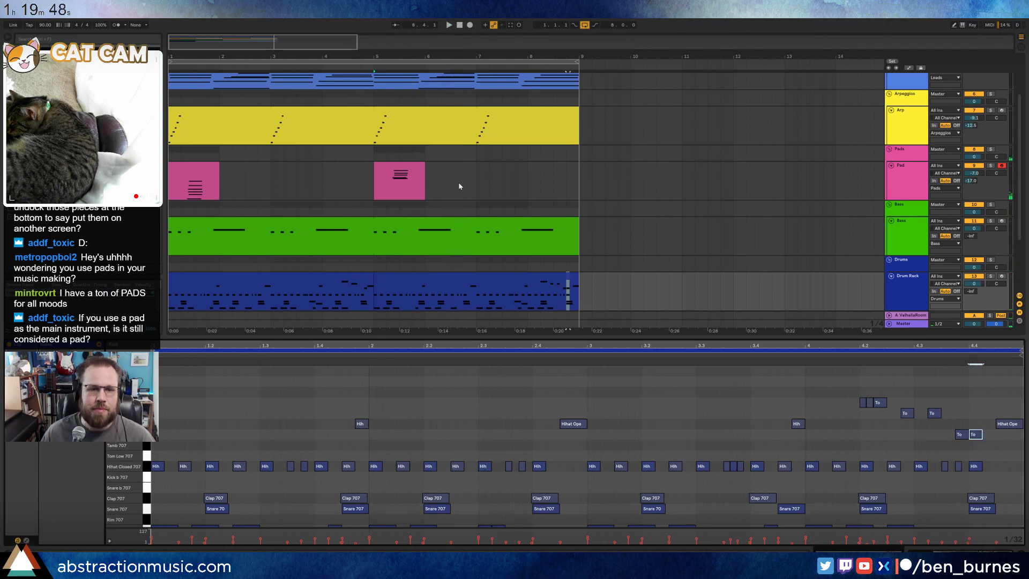
- Leave the note view and play the arrangement again from the start
click(401, 163)
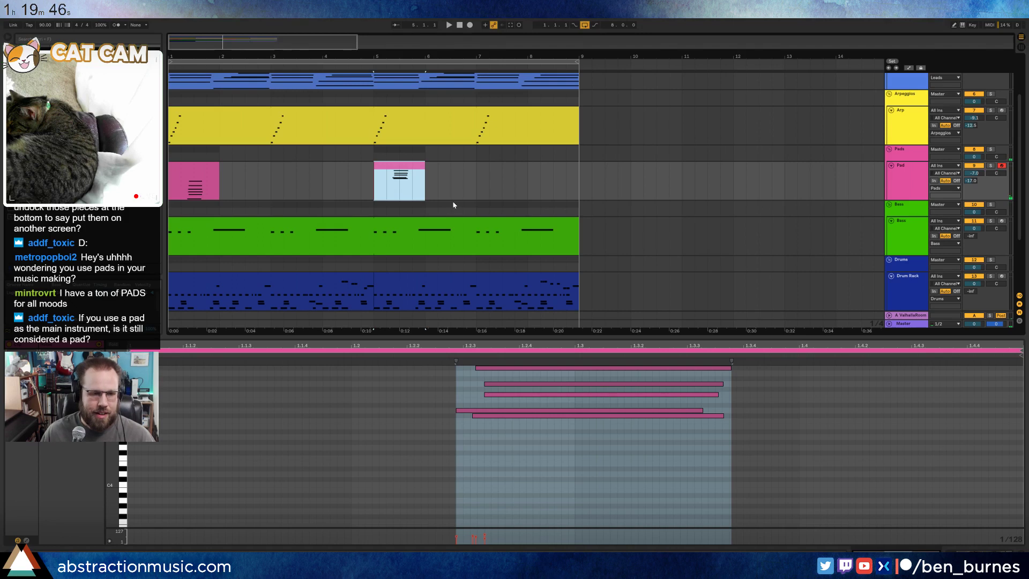
key(shift+Tab)
click(471, 189)
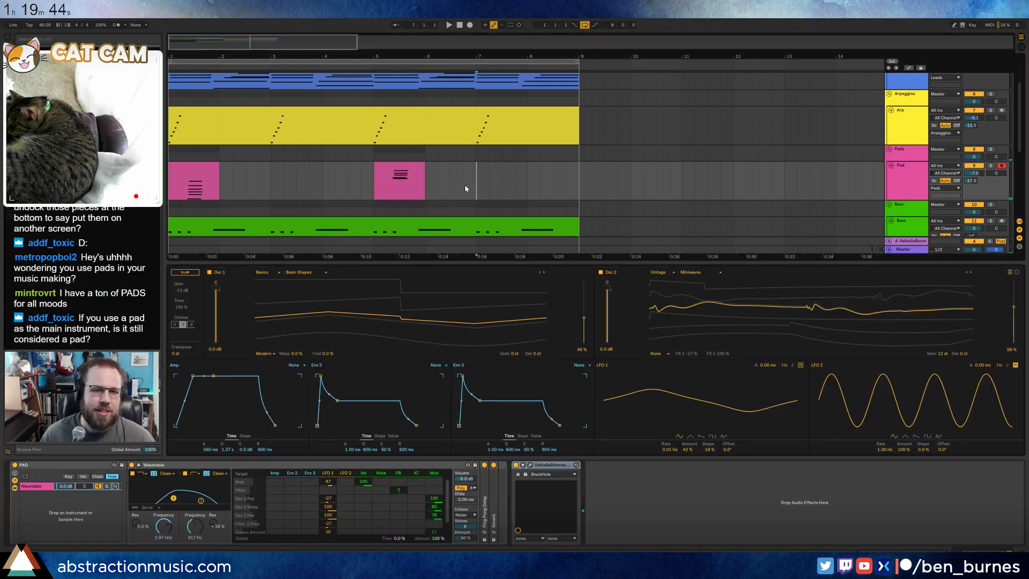
scroll(465, 188, up, 2)
click(486, 176)
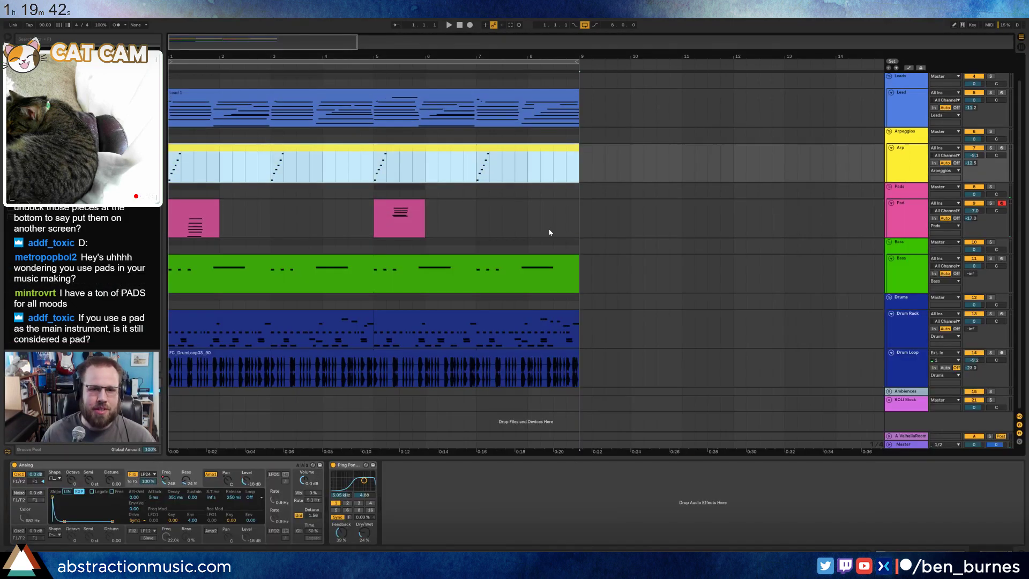
click(458, 26)
key(space)
- Set the wavetable position of Osc 1 in the pad's Wavetable synth to 43%
double_click(385, 203)
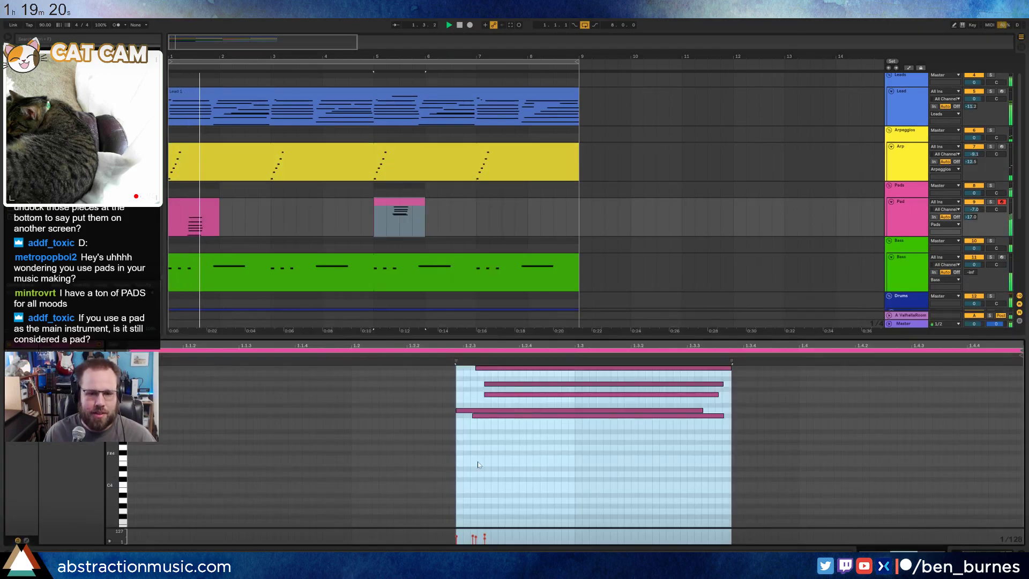
drag(439, 473, 545, 390)
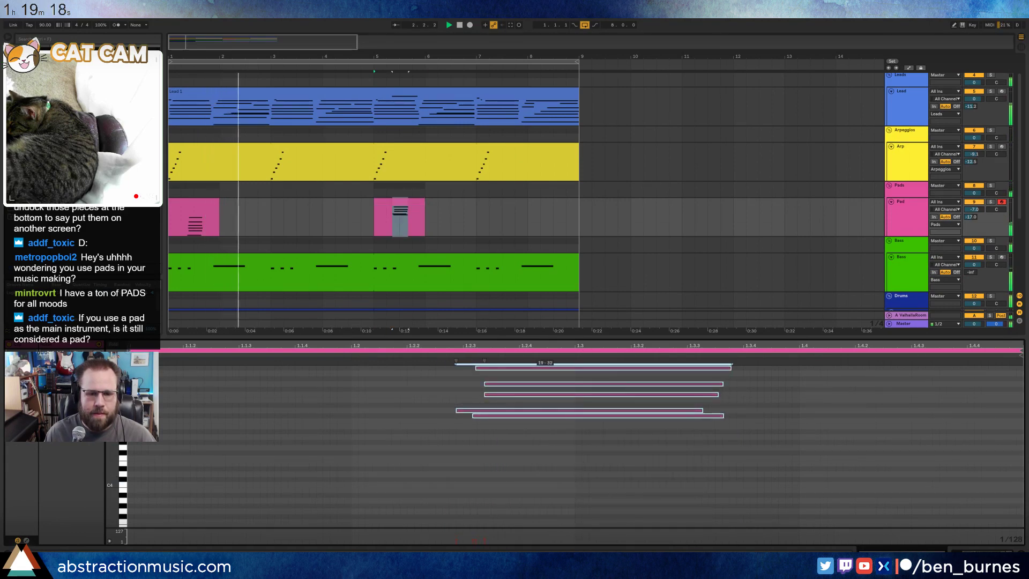
key(shift+Tab)
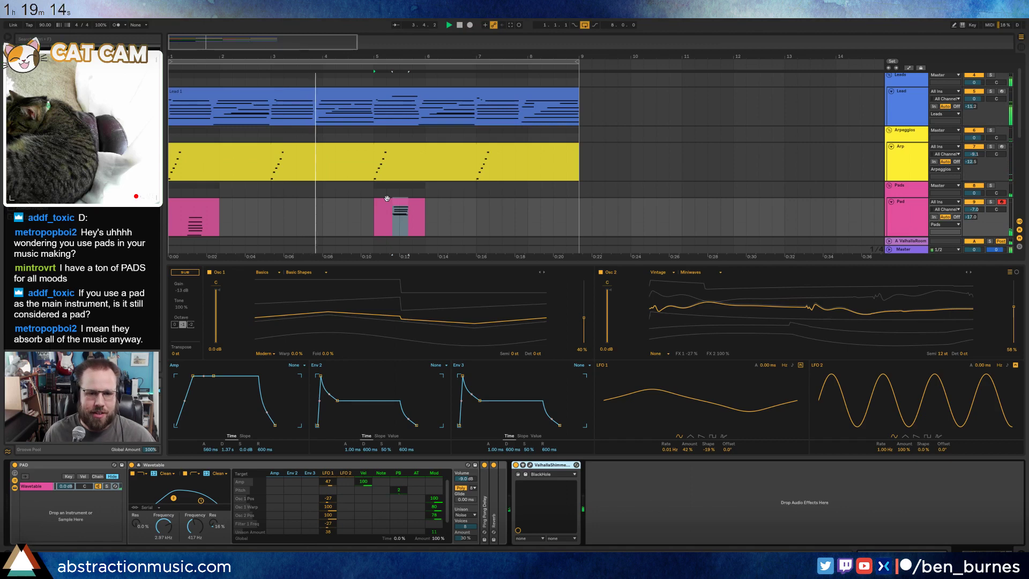
drag(585, 323, 585, 319)
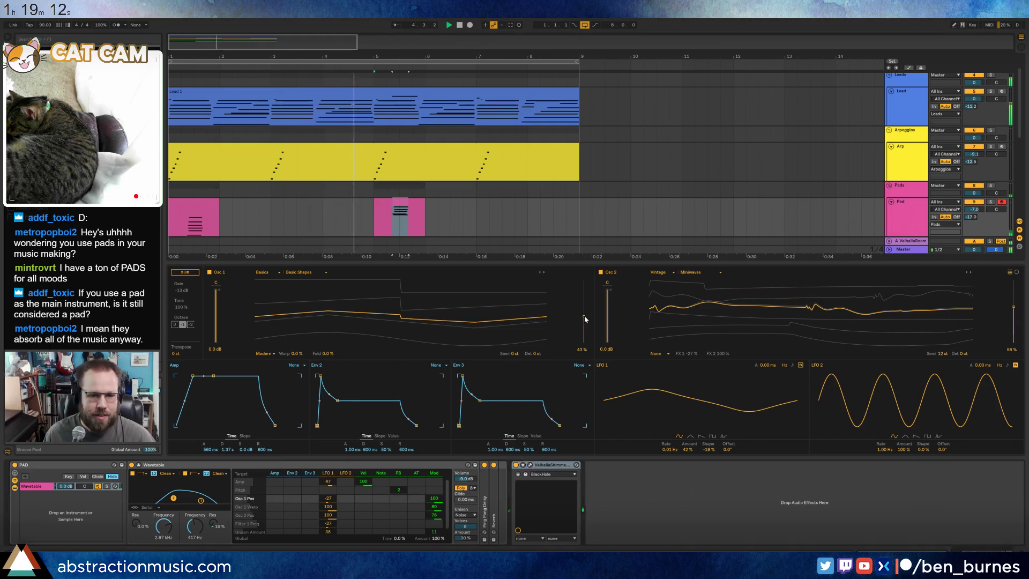
- Set the pad's Osc 1 position modulation to 38 from LFO 1 and -78 from LFO 2, and Osc 2 position to -38 from LFO 2
drag(328, 499, 327, 438)
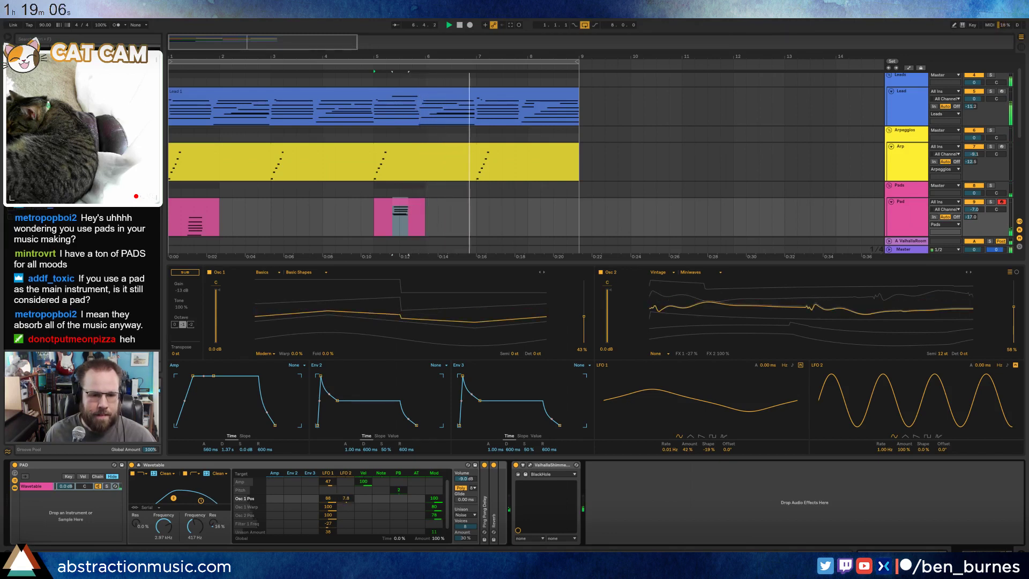
drag(346, 498, 346, 539)
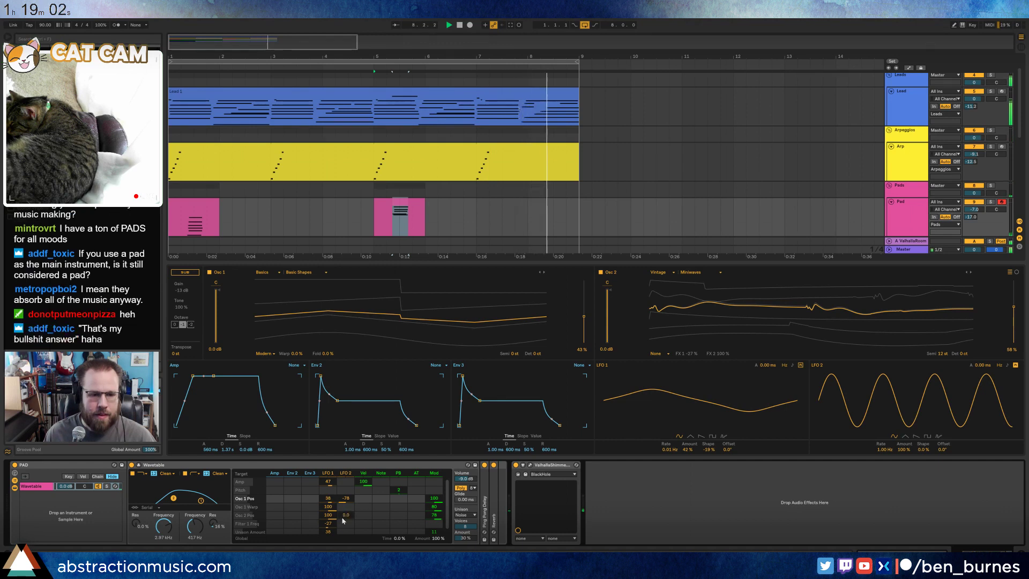
drag(341, 519, 341, 538)
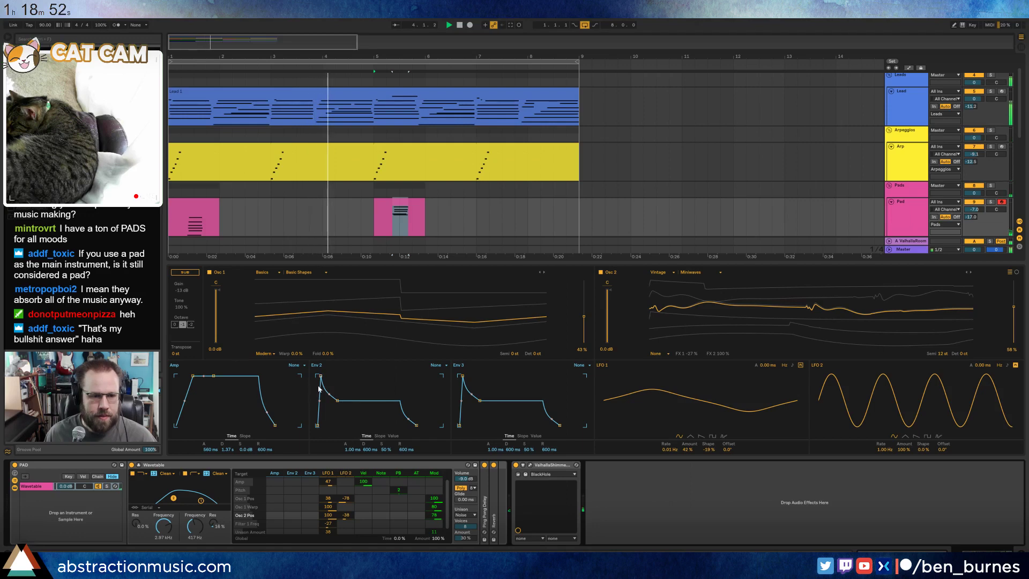
- Set the pad's Amp attack to 1.10 s, Env 2 to 688 ms decay and 71% sustain, and Env 3 to 432 ms decay and 67% sustain
drag(194, 378, 196, 375)
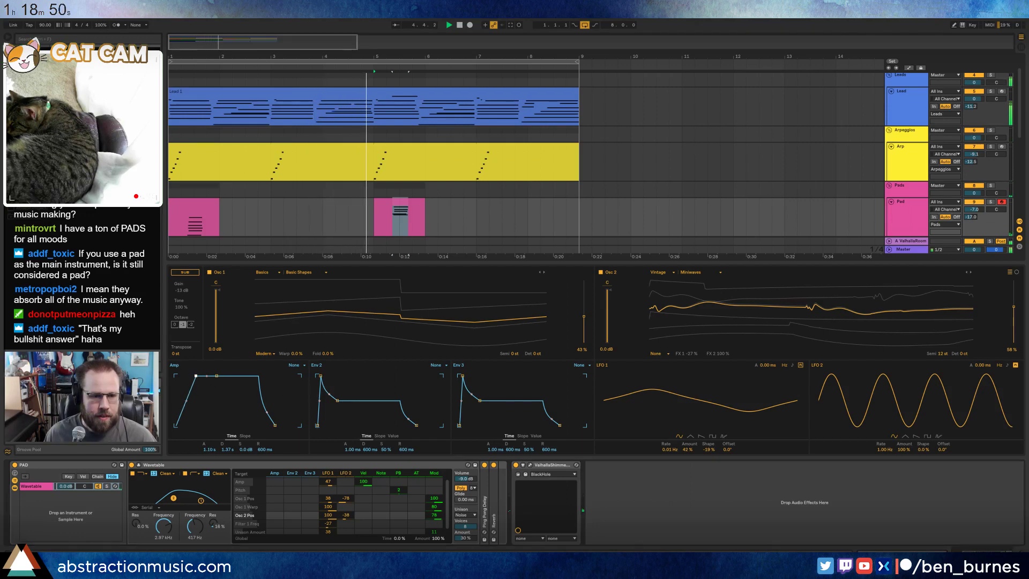
drag(338, 400, 339, 390)
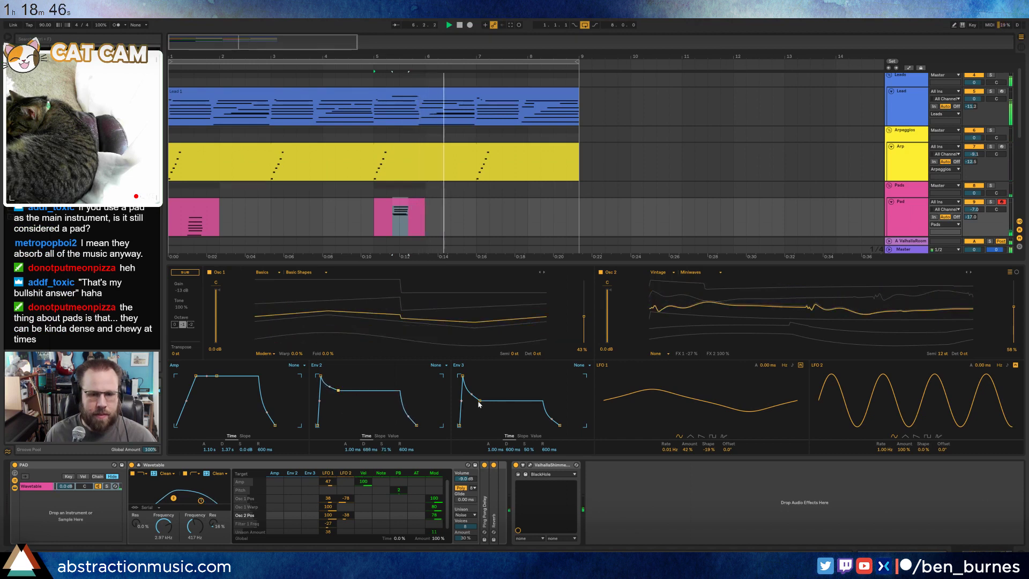
drag(480, 400, 479, 394)
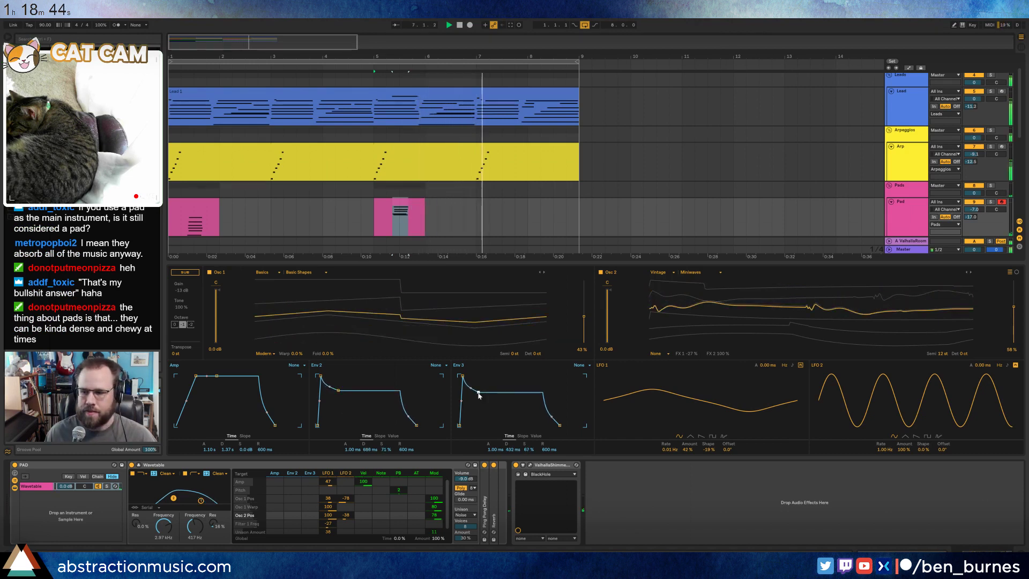
key(space)
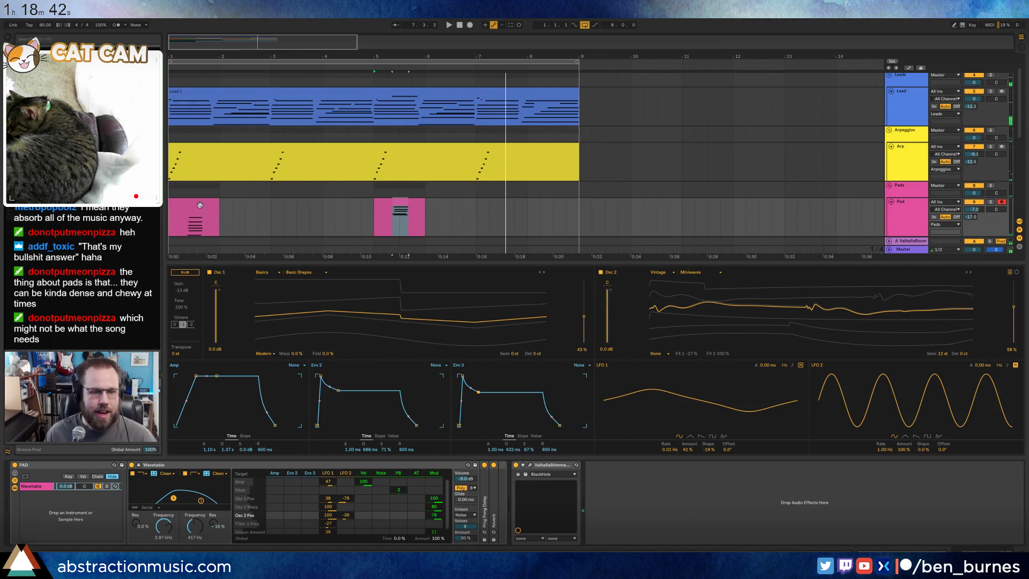
- Open the Lead 1 clip's notes and arm the Lead track for recording
click(199, 205)
key(space)
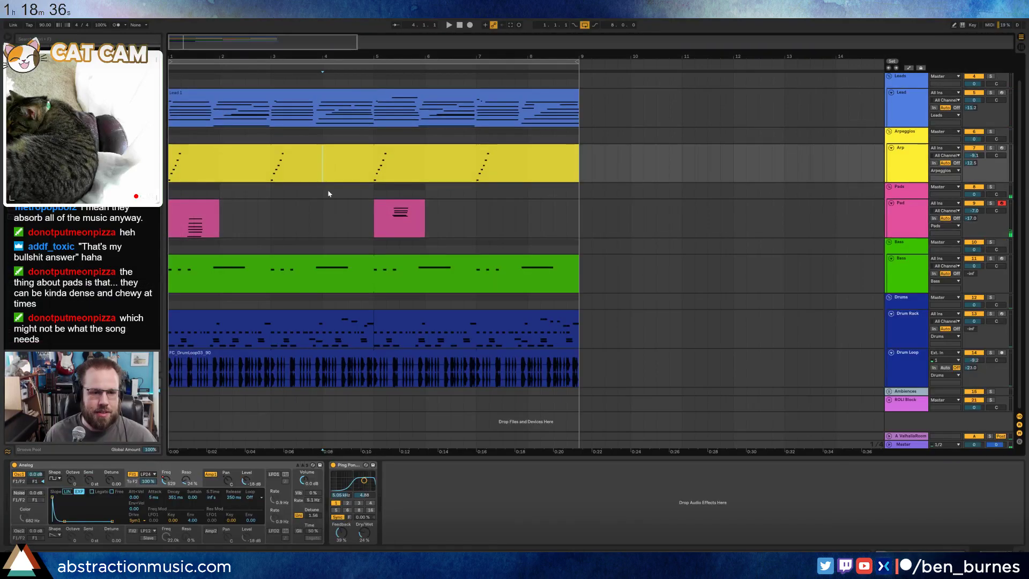
scroll(461, 298, up, 2)
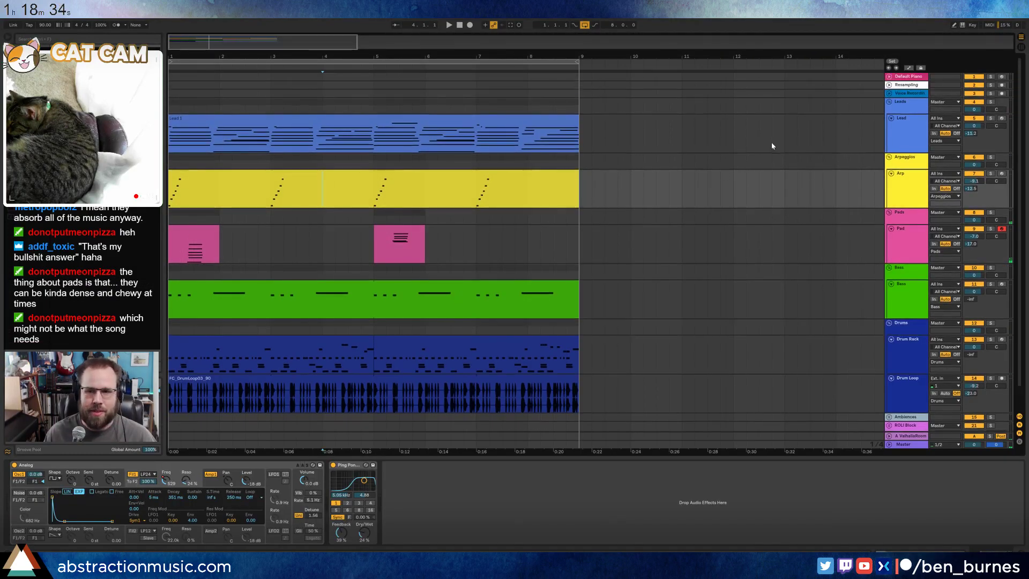
click(906, 132)
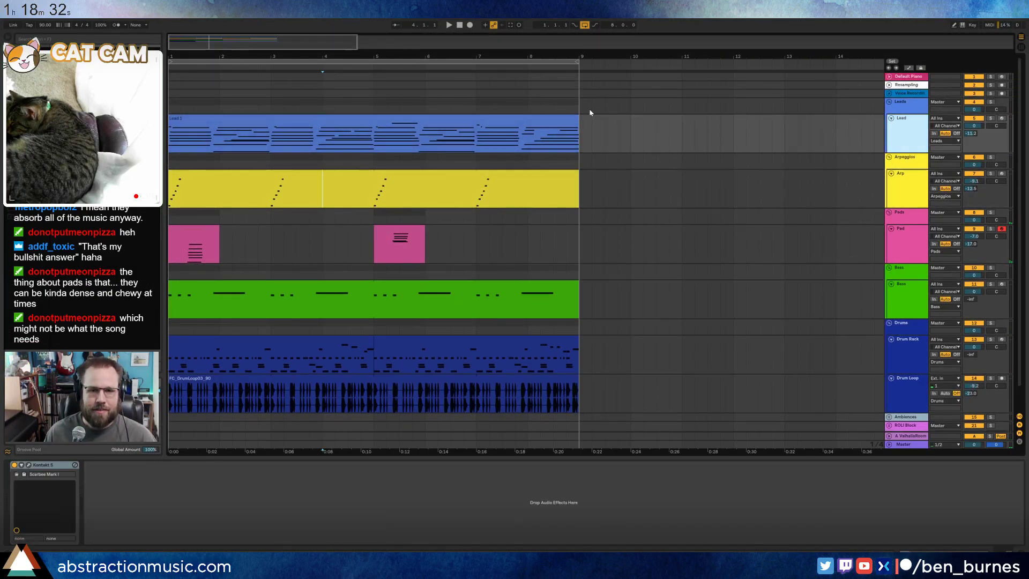
click(493, 117)
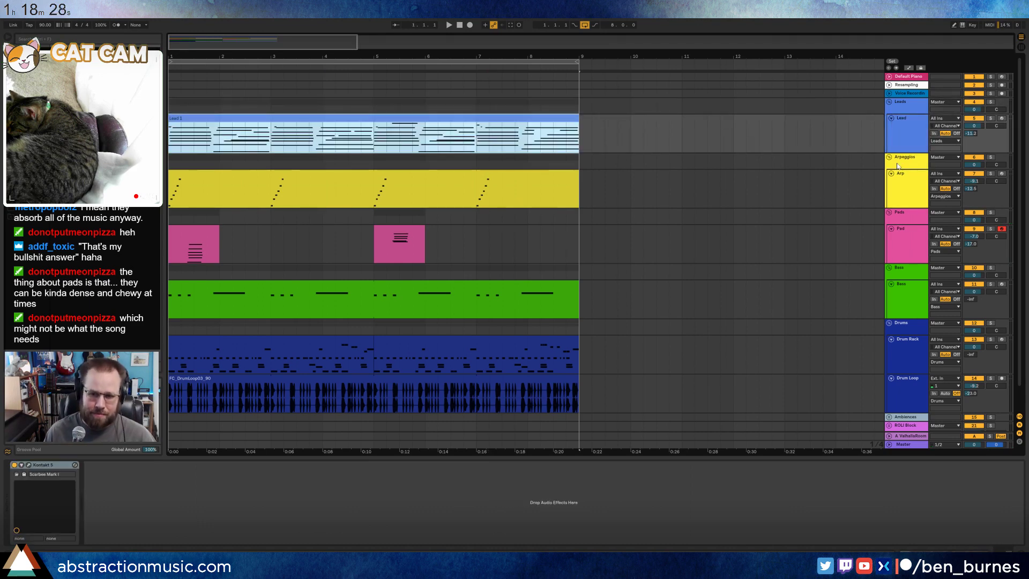
click(902, 135)
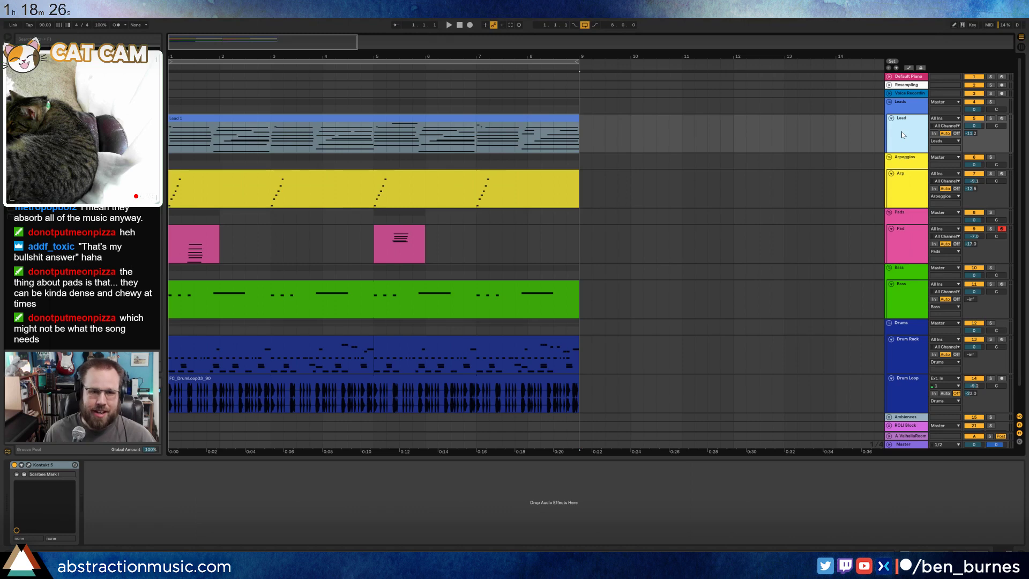
double_click(298, 116)
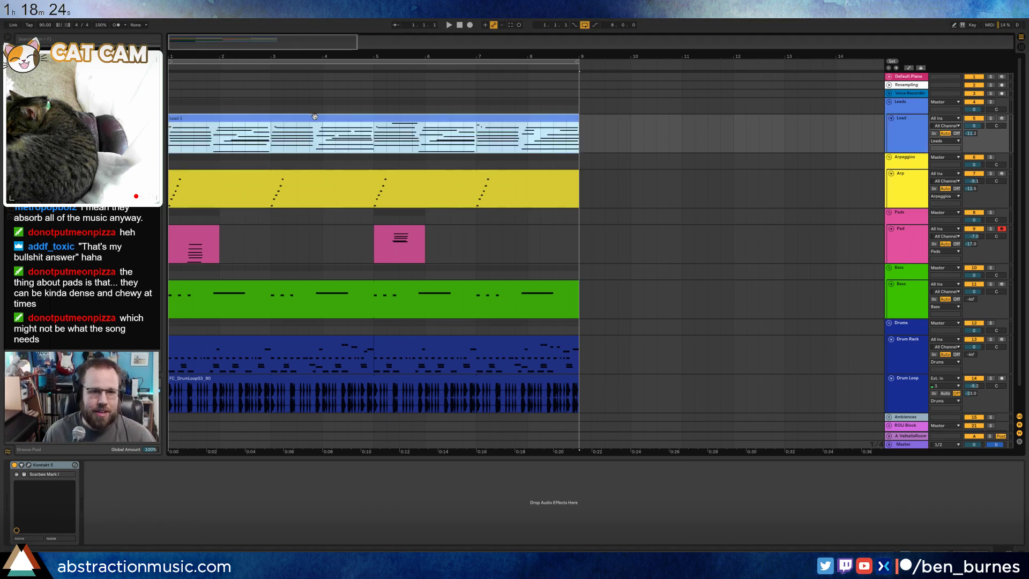
click(1003, 120)
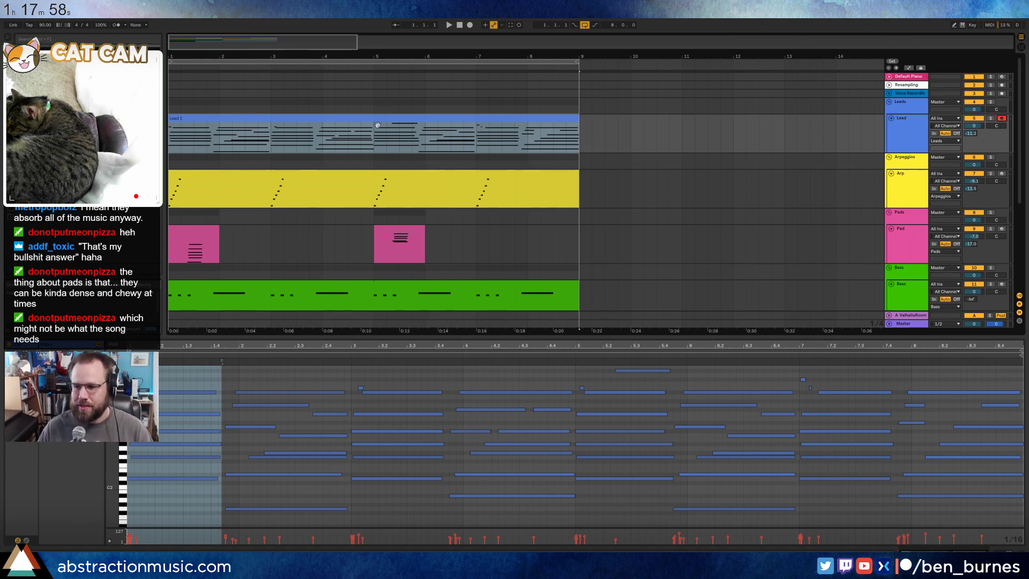
- Return to bar 1 and play the whole arrangement with the Lead track armed
click(538, 120)
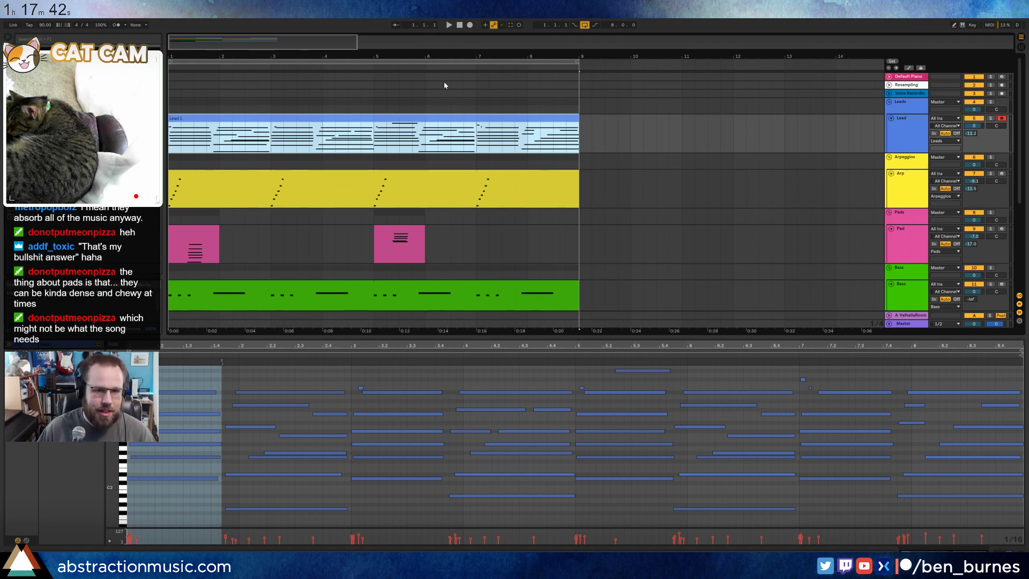
click(460, 26)
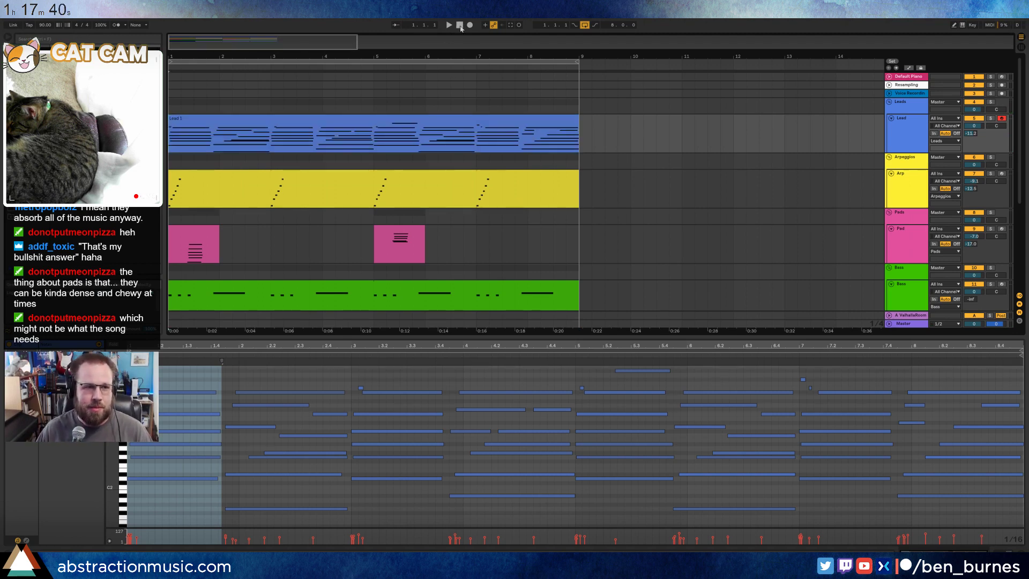
key(space)
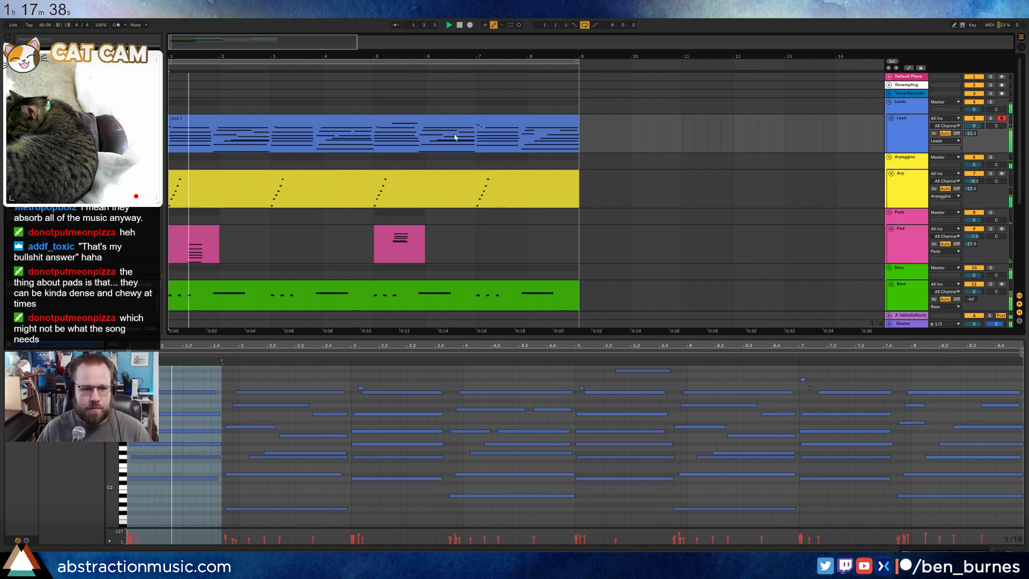
- Open the Pad track's ValhallaShimmer window and collapse the expanded Wavetable view
key(shift+Tab)
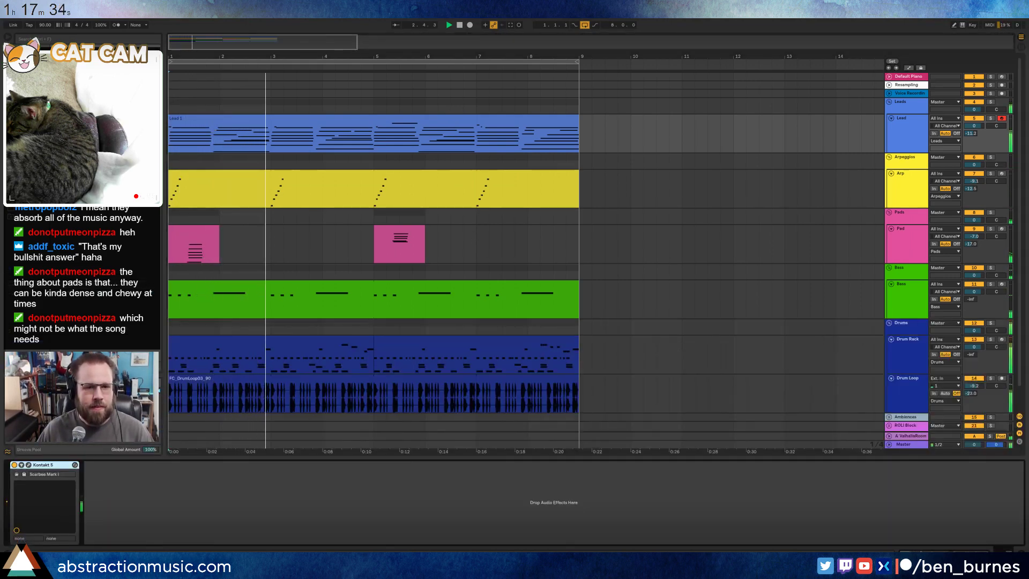
click(889, 236)
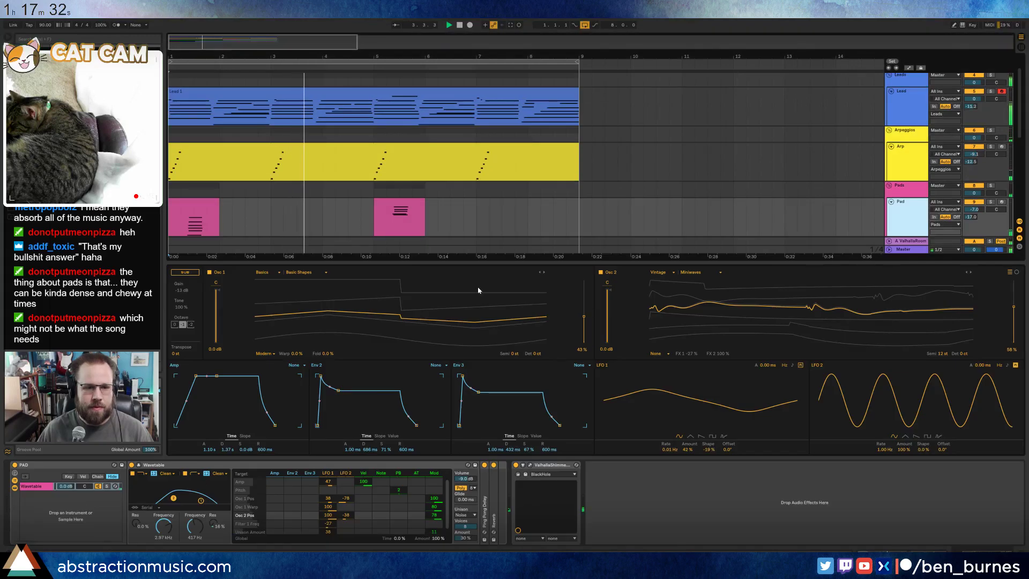
click(530, 466)
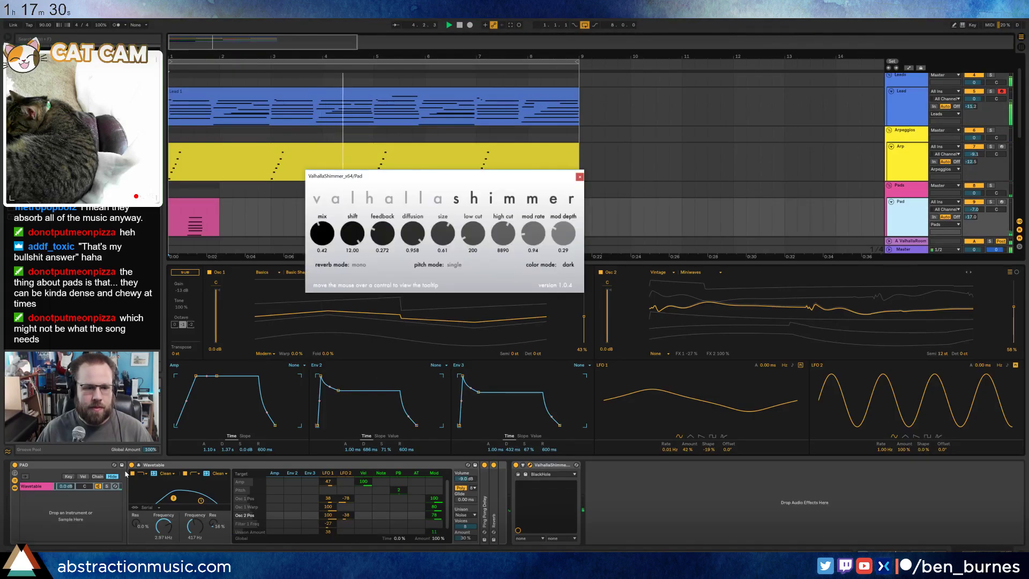
click(138, 465)
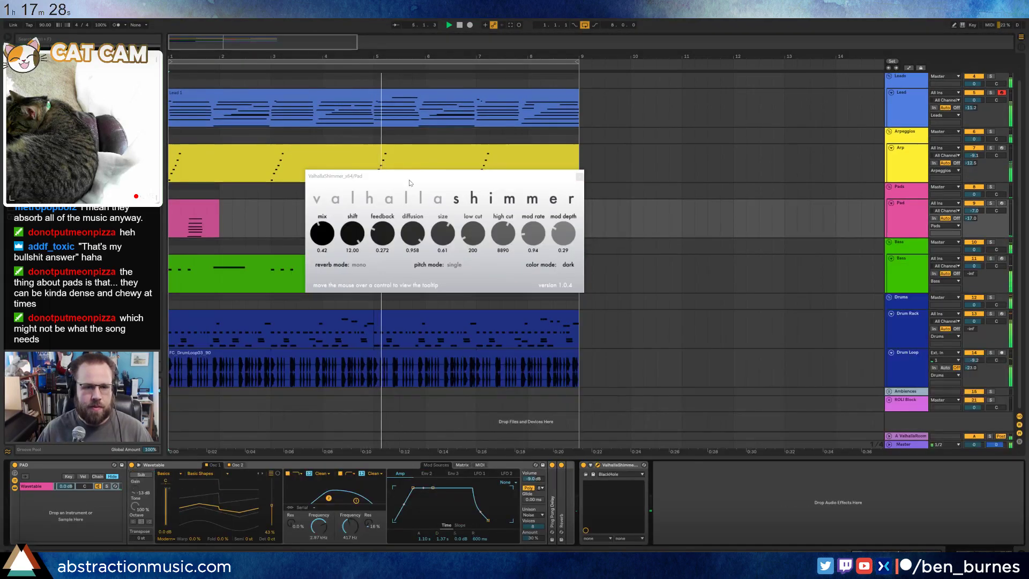
- Set the pad's ValhallaShimmer feedback to 0.296 and mix to 0.34, and close its window
drag(421, 179, 433, 290)
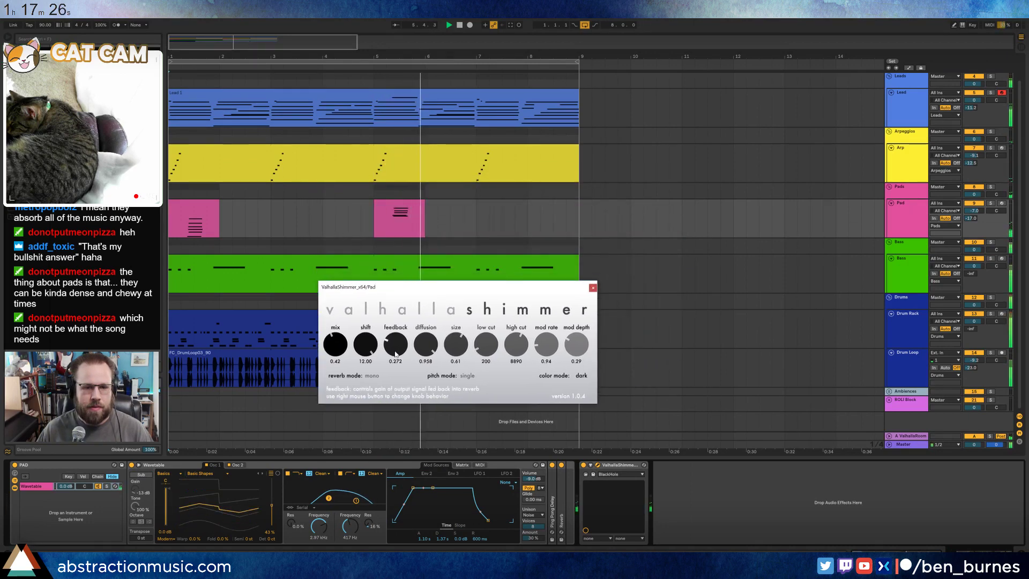
drag(405, 348, 407, 359)
drag(335, 347, 388, 340)
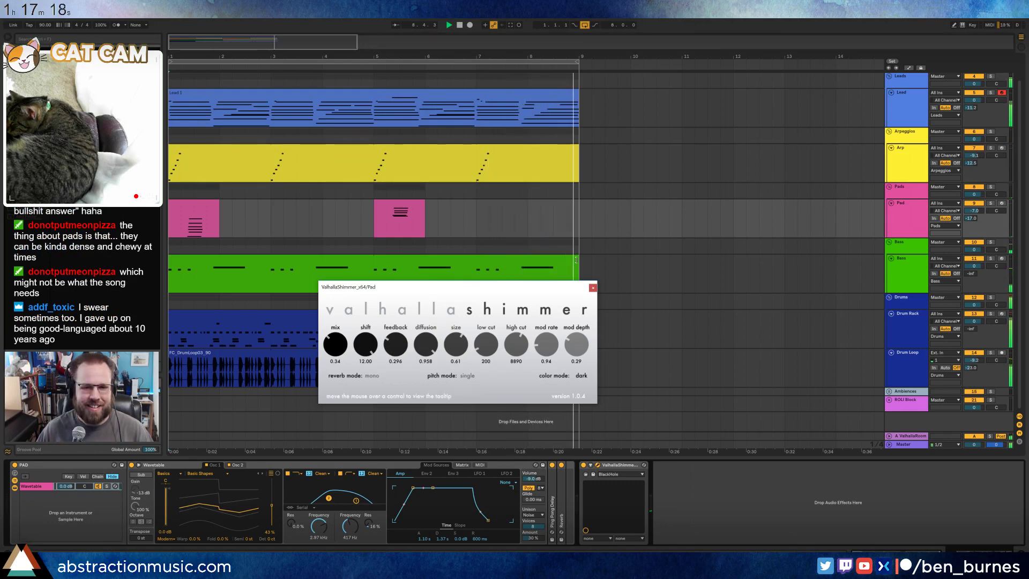
click(593, 287)
- Set the Drum Rack's DrBuss Transient to 47 and Comp Amount to 29, and compare the mix with the track muted
click(563, 318)
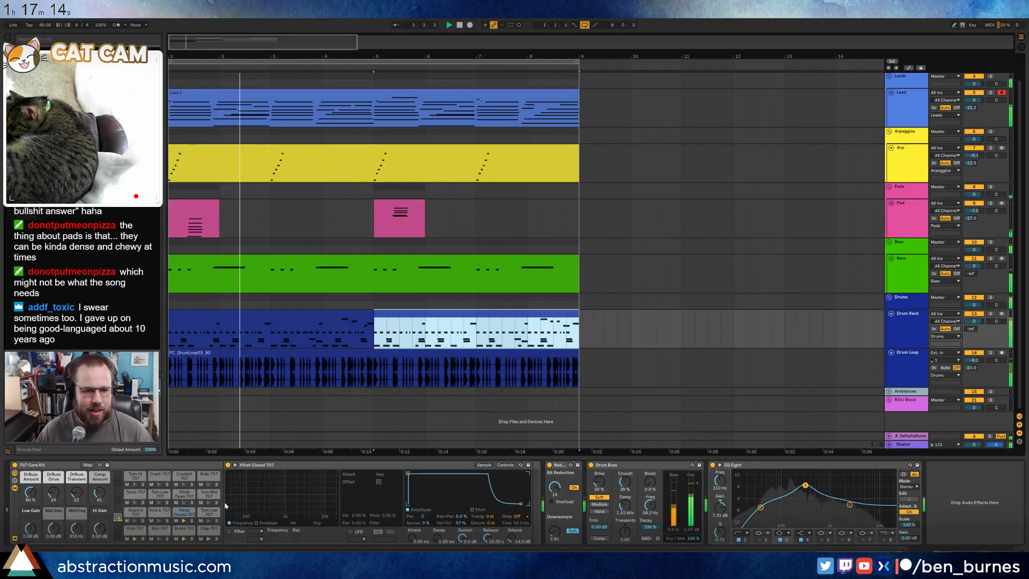
click(127, 502)
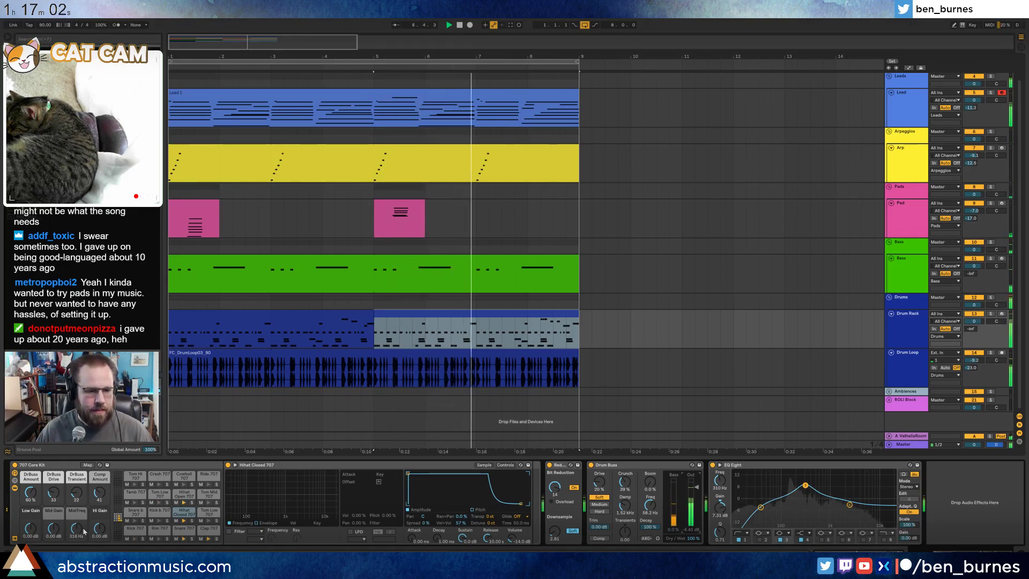
drag(77, 529, 76, 492)
click(973, 316)
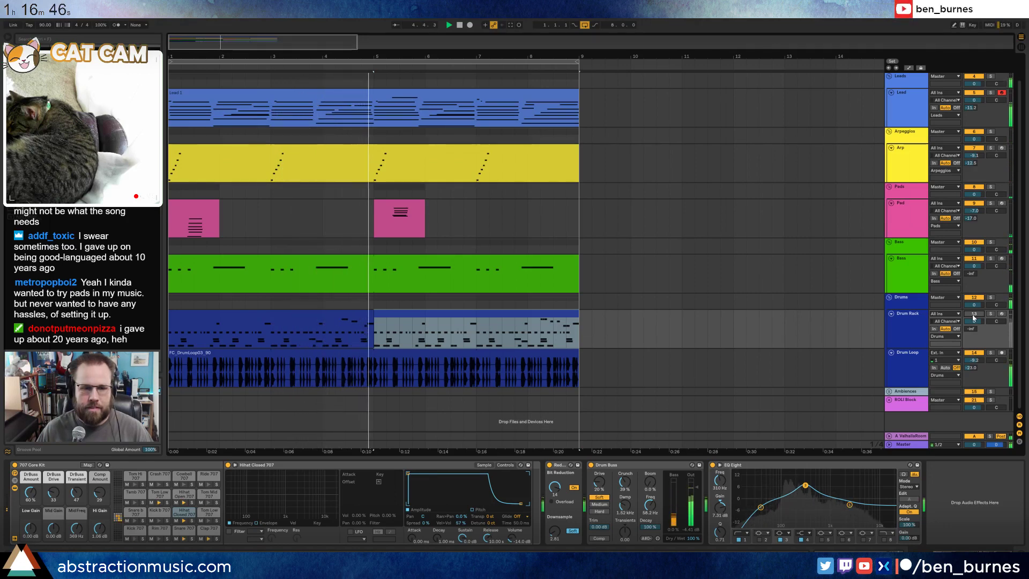
click(974, 315)
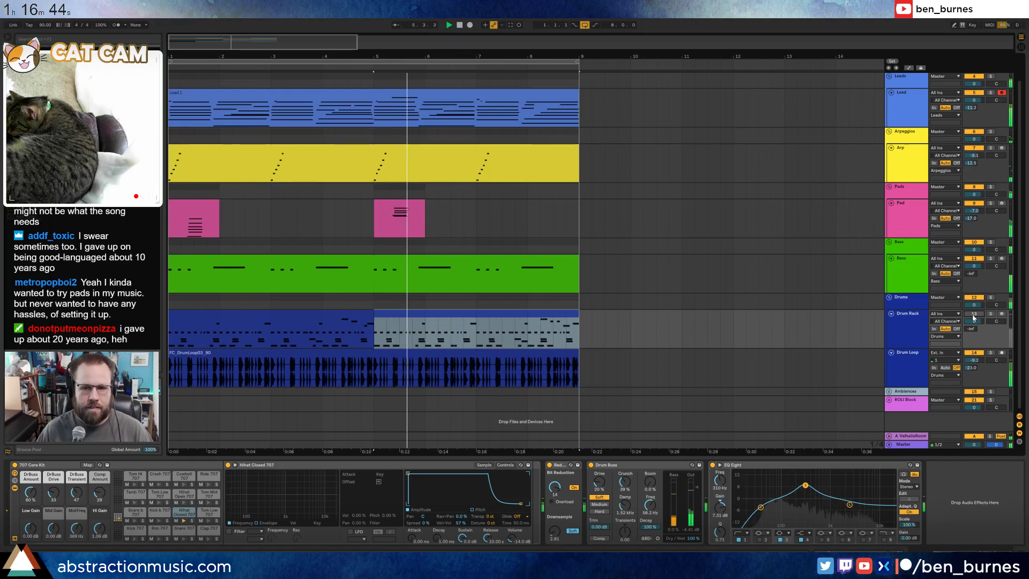
- Stop playback, widen the timeline view to about 24 bars and unfold the Ambiences group
click(507, 148)
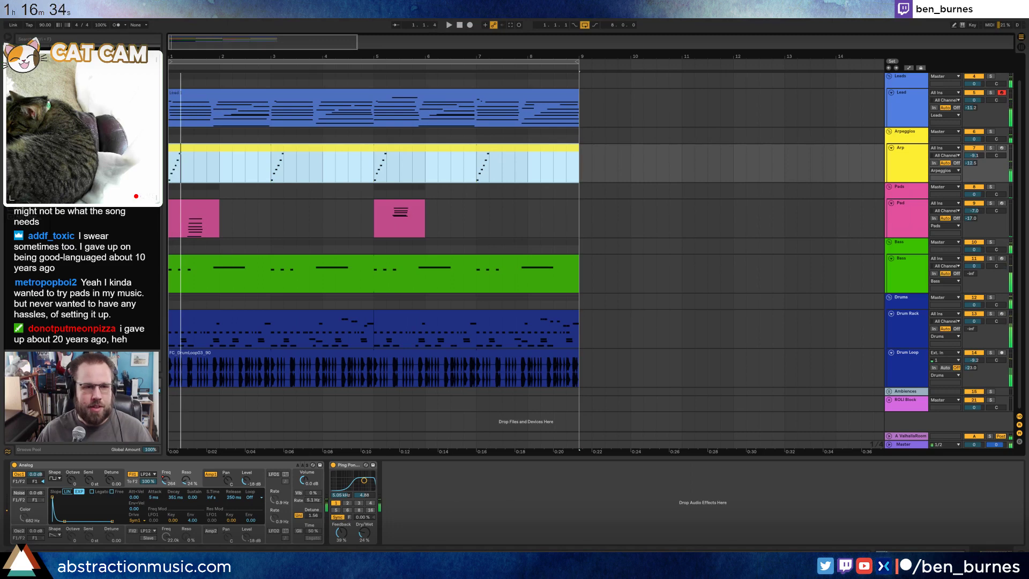
drag(247, 45, 297, 42)
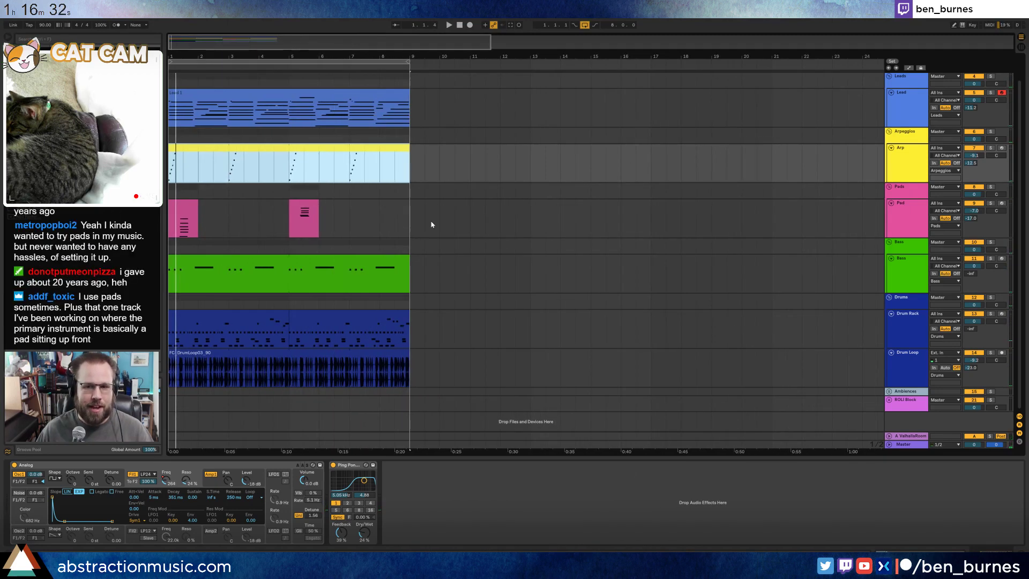
scroll(458, 251, up, 1)
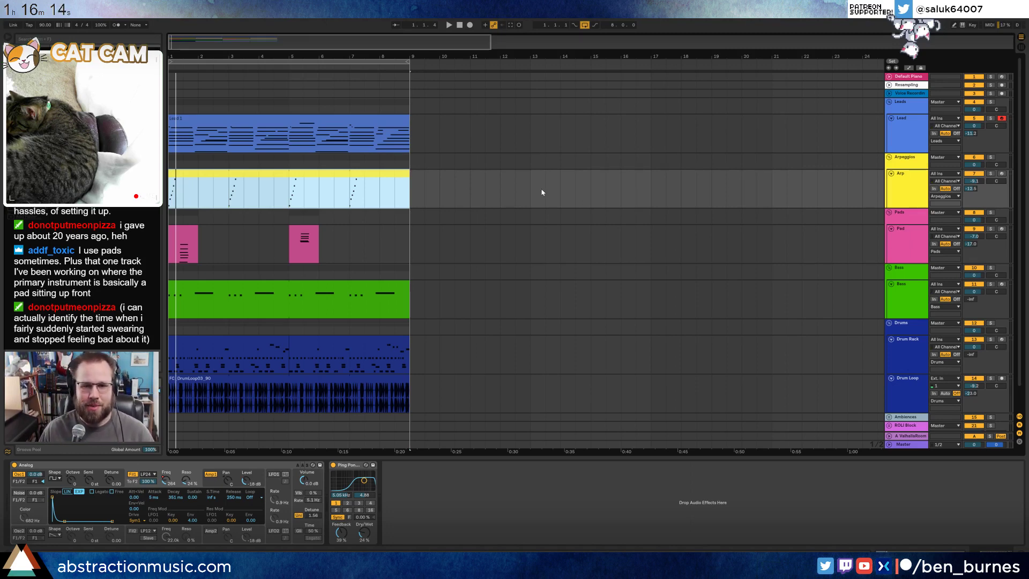
scroll(542, 191, down, 2)
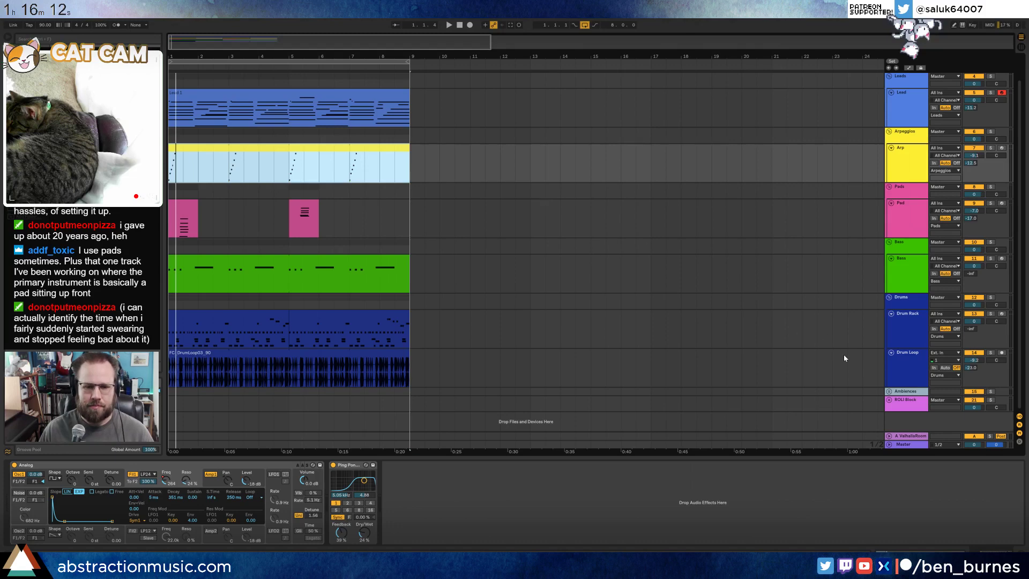
click(889, 391)
scroll(602, 323, down, 4)
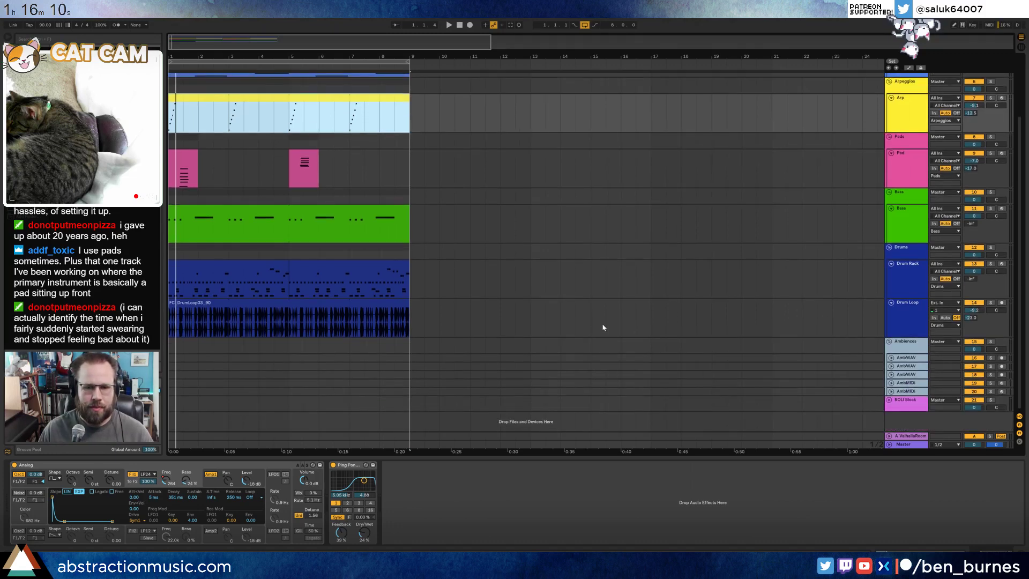
- Place the Rain in the Car 2 sample on the first AmbWAV track, unfold the track and move the clip to bar 1
click(28, 104)
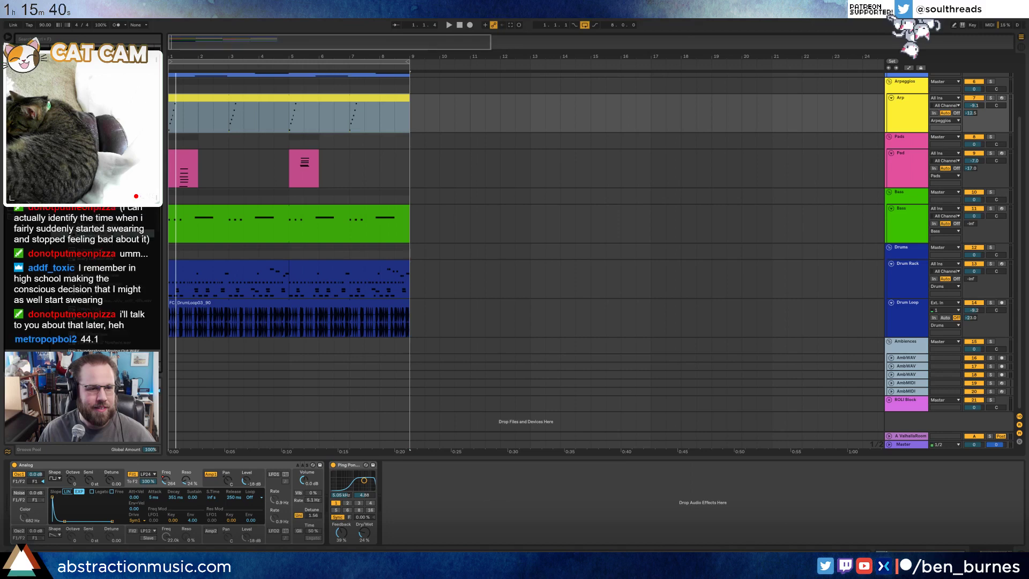
drag(107, 225, 601, 384)
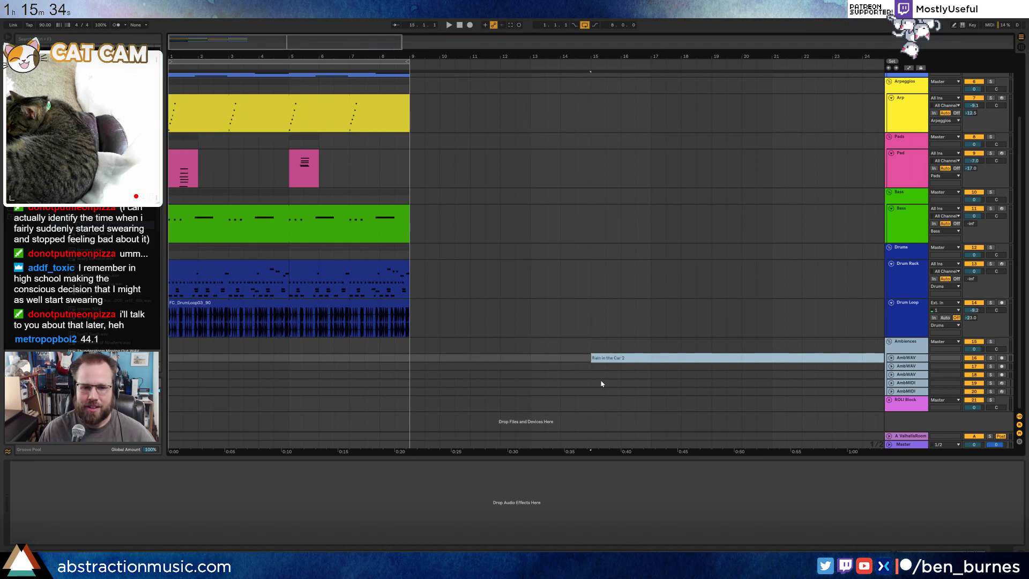
click(892, 359)
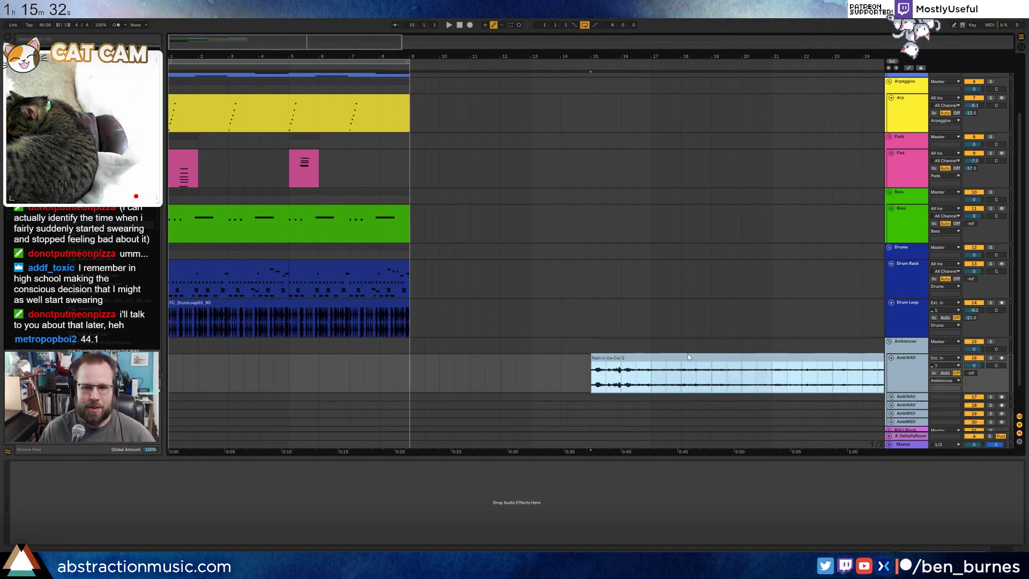
click(592, 359)
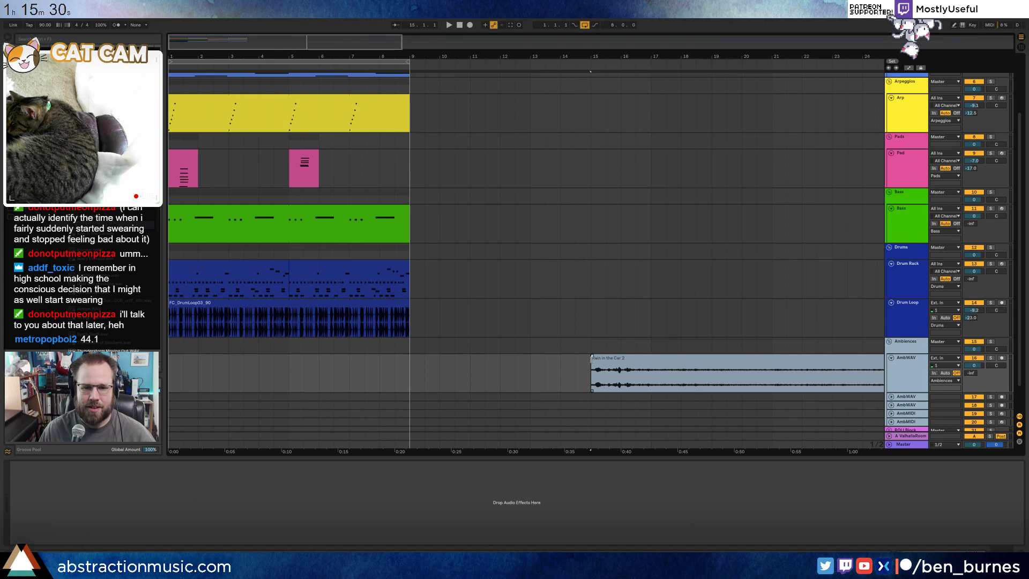
drag(592, 359, 173, 364)
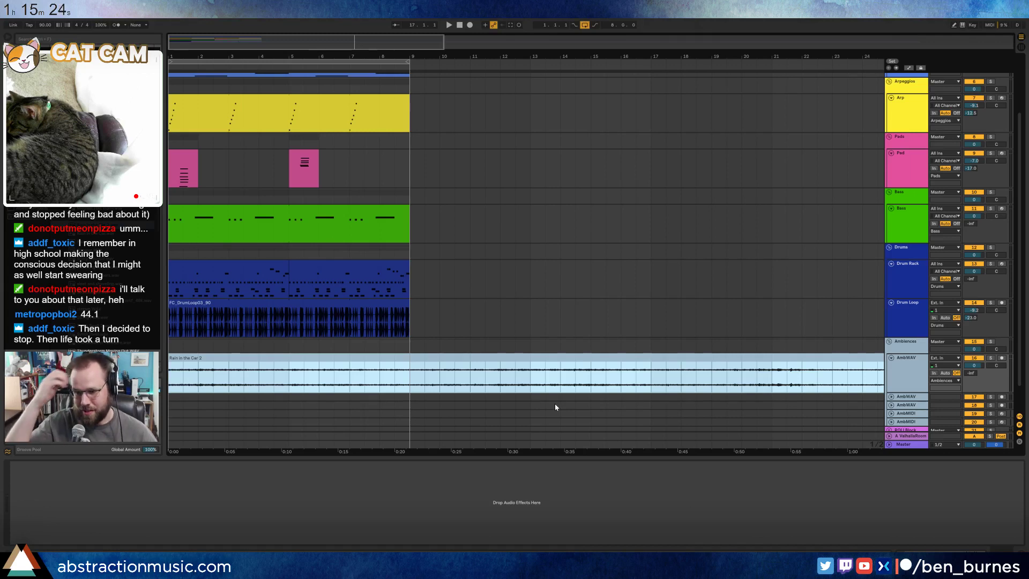
- Play the arrangement and add a high-pass Auto Filter at 944 Hz to the rain track
key(space)
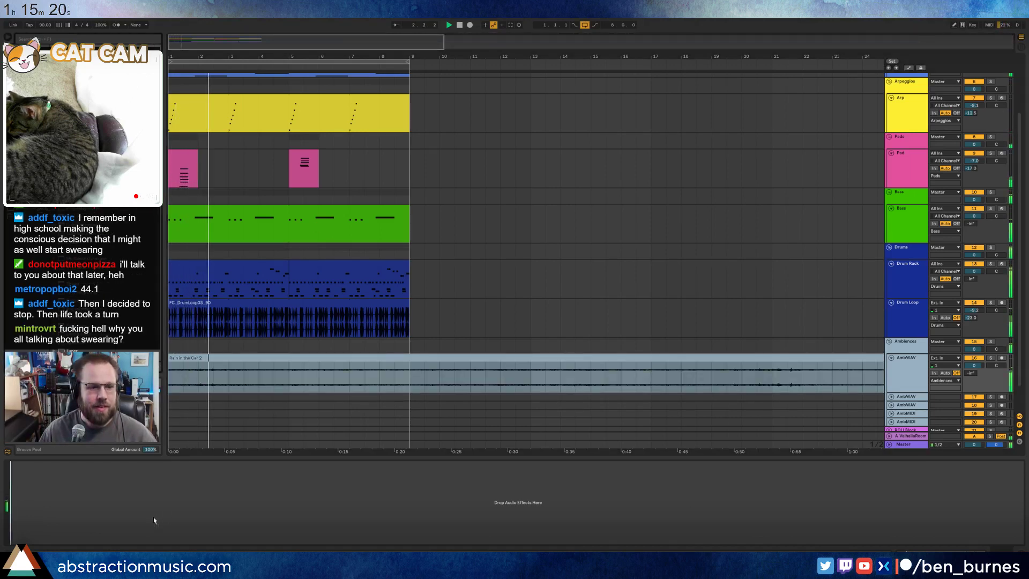
drag(153, 518, 83, 515)
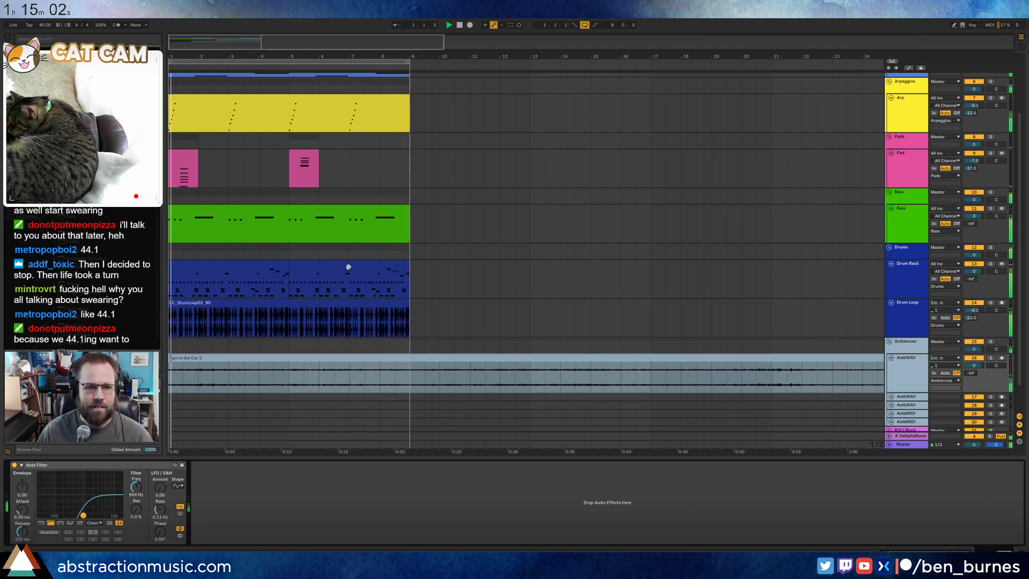
- Set the velocity-to-volume amount of the Drum Rack's Tom Low, Tom Mid and Tom Hi 707 pads to about 50%
click(275, 264)
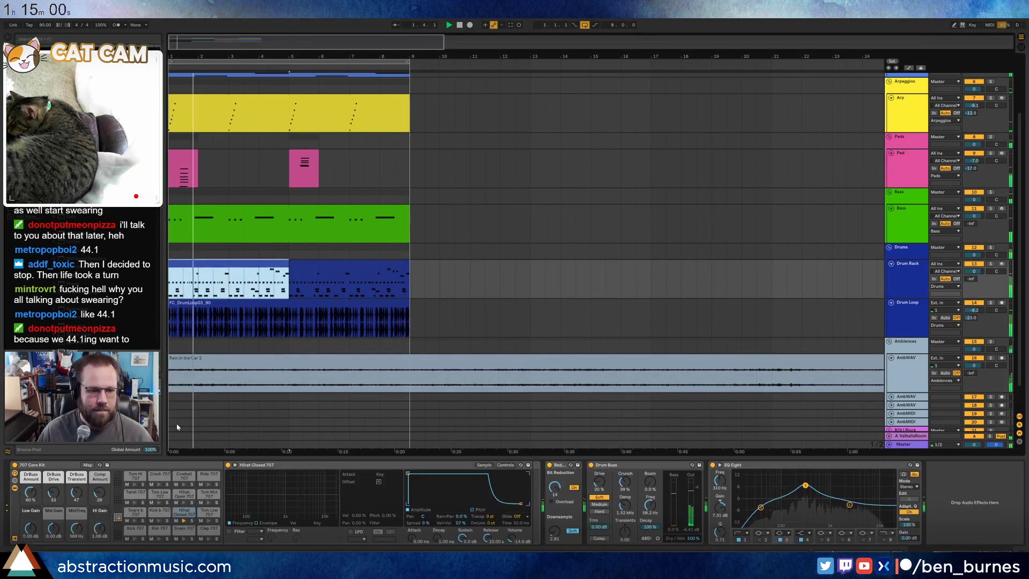
click(160, 493)
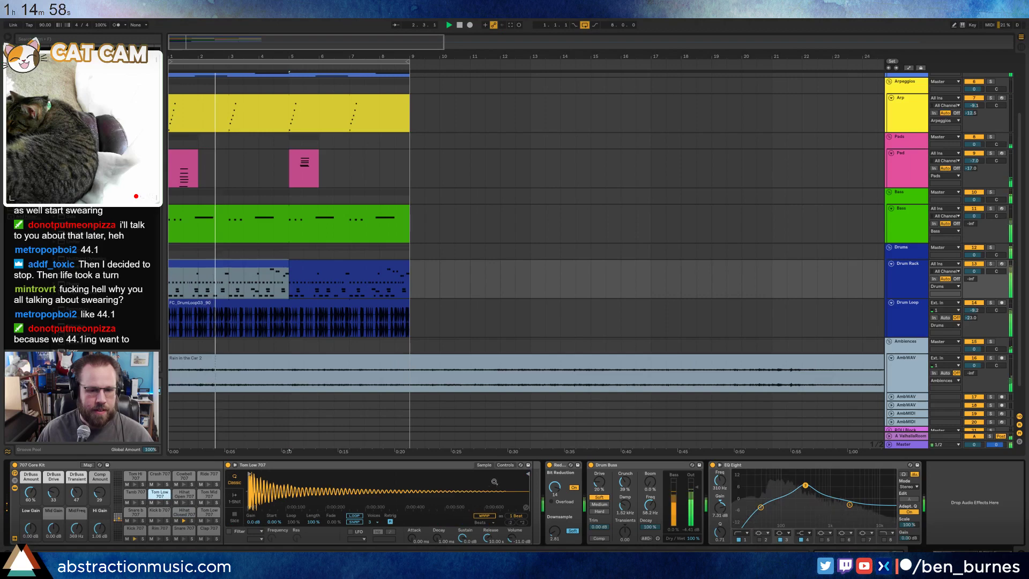
click(505, 464)
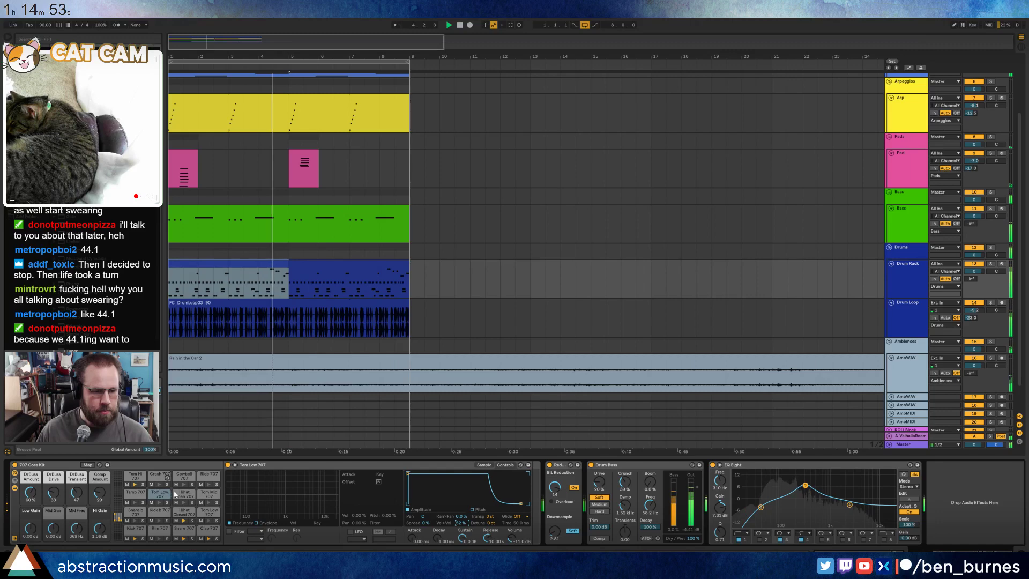
click(209, 494)
click(505, 465)
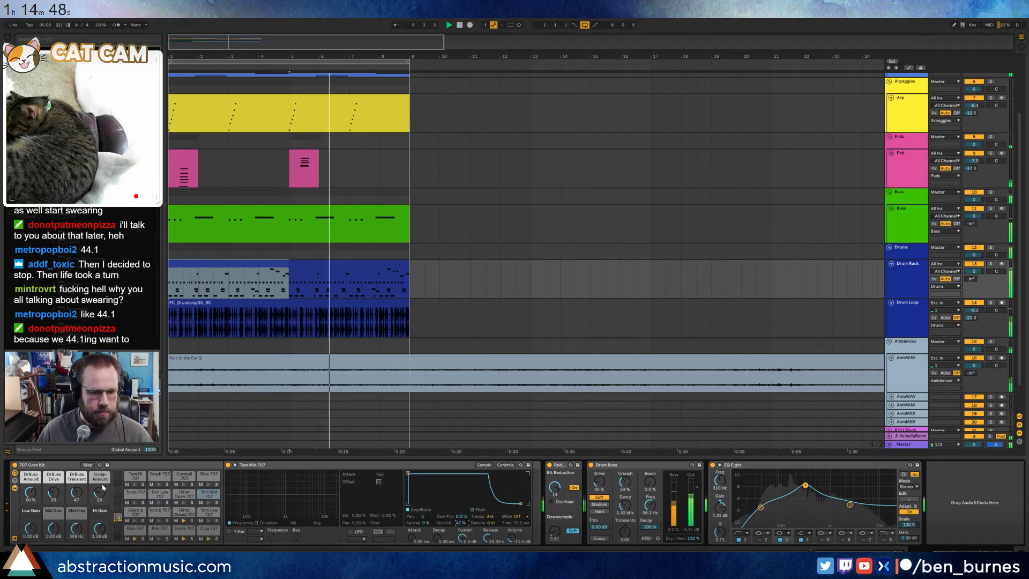
click(135, 476)
click(505, 465)
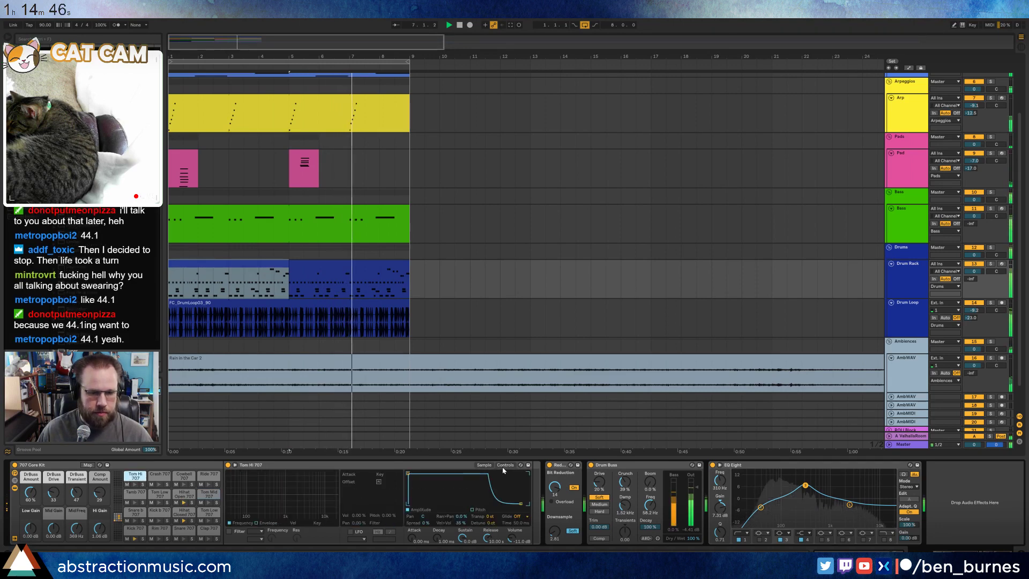
drag(465, 524, 464, 516)
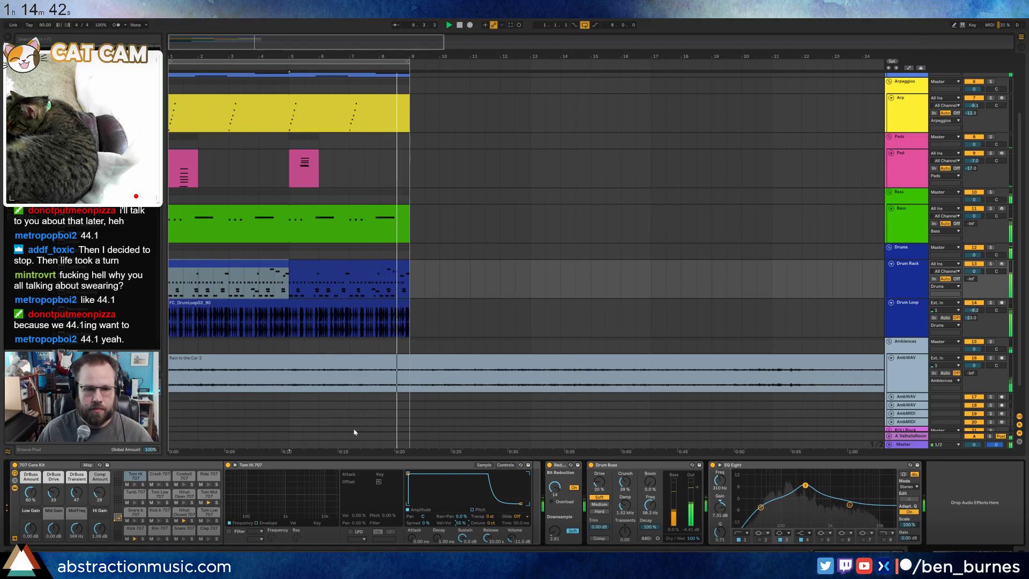
- Insert an empty MIDI track in the Leads group and move the Lead track into the Pads group below Pad
click(297, 358)
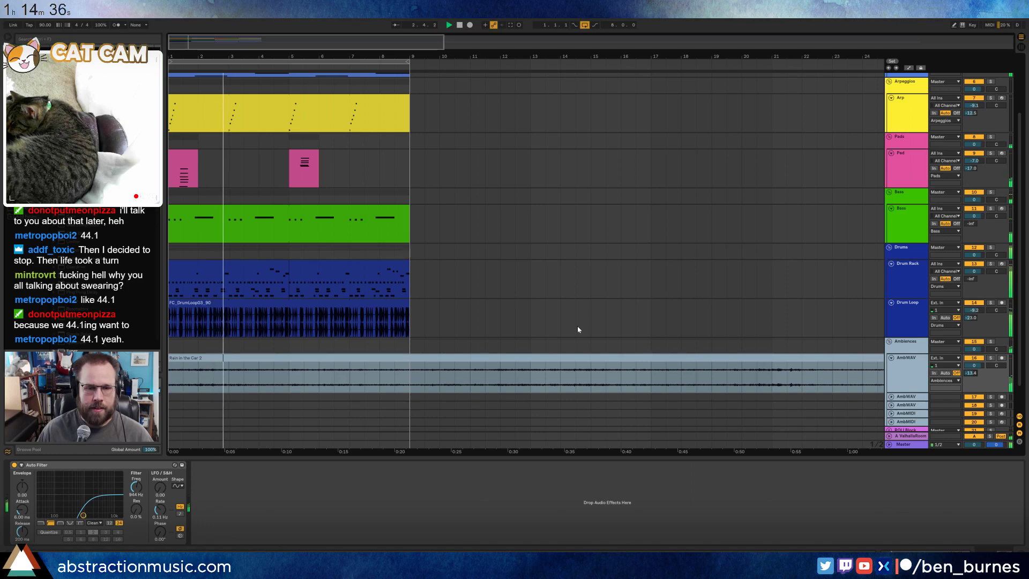
scroll(415, 392, up, 3)
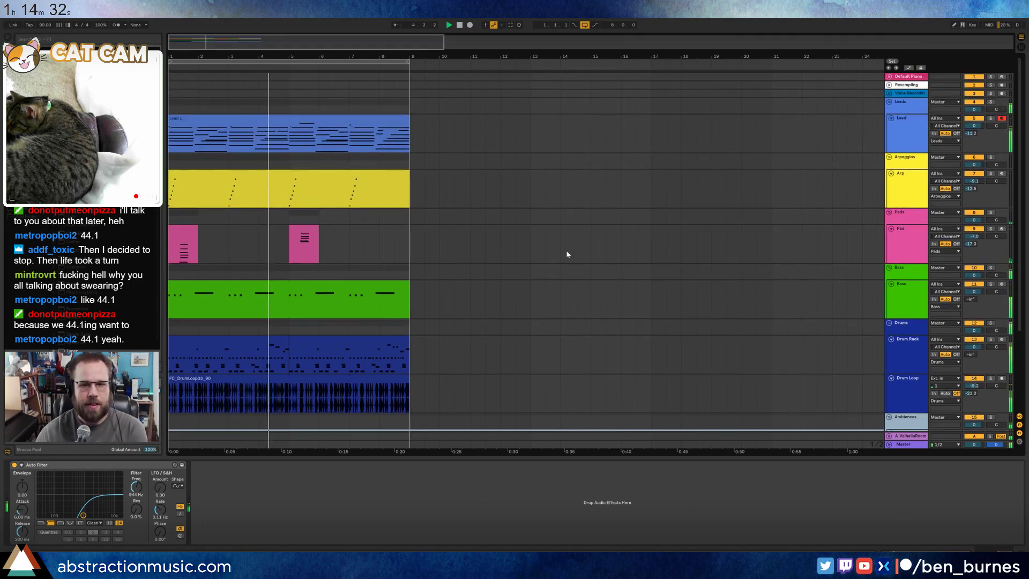
click(907, 242)
click(909, 131)
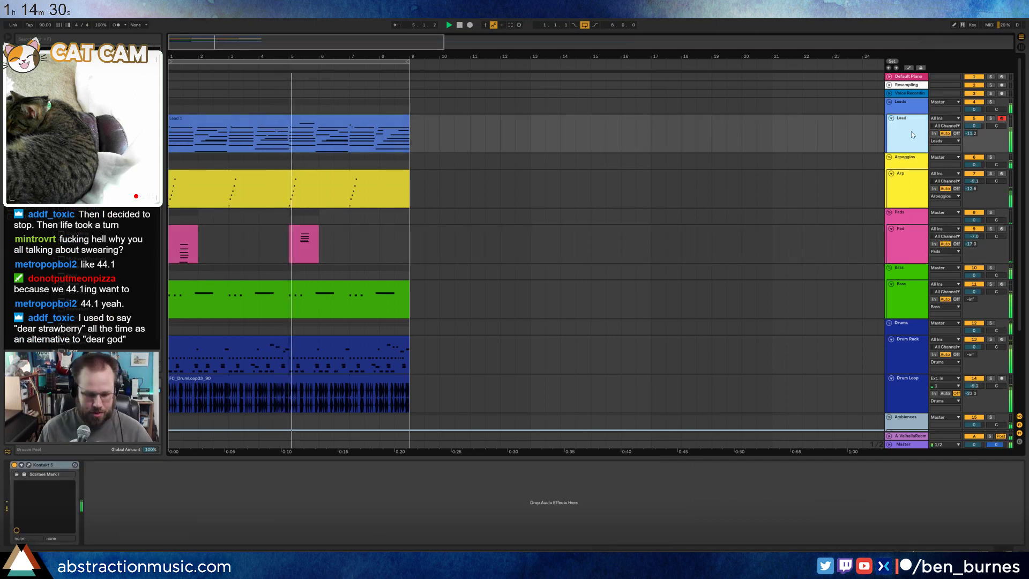
key(ctrl+shift+t)
drag(902, 133, 904, 285)
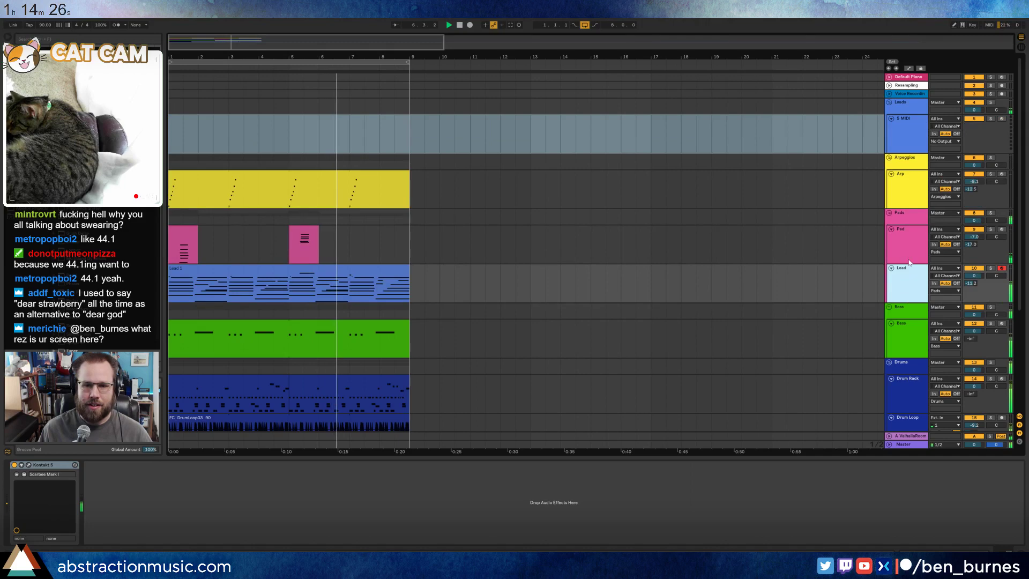
- Recolor the moved Lead track and its Lead 1 clip in the Pads group's pink
shift+click(909, 257)
right_click(909, 255)
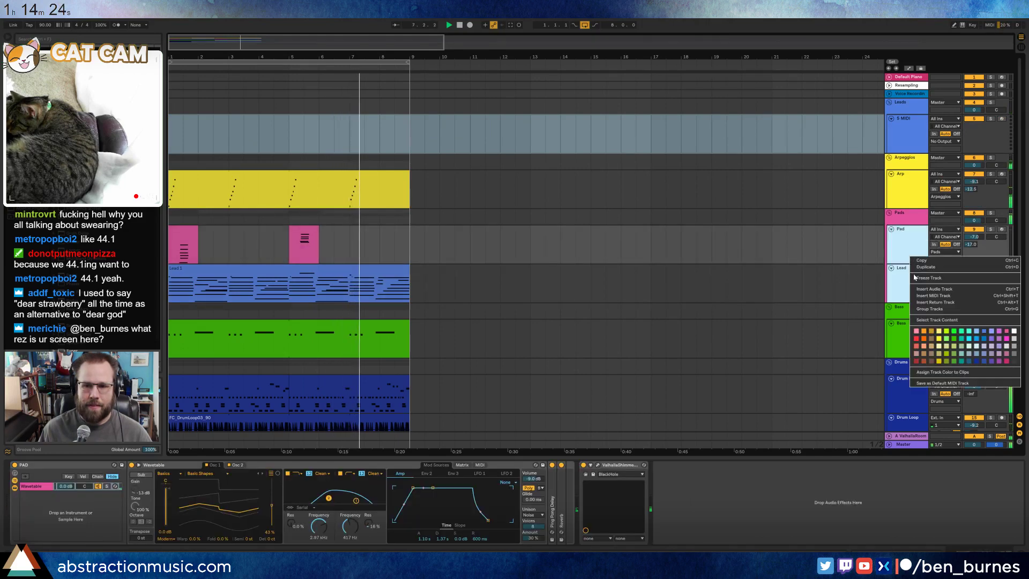
click(911, 328)
click(387, 268)
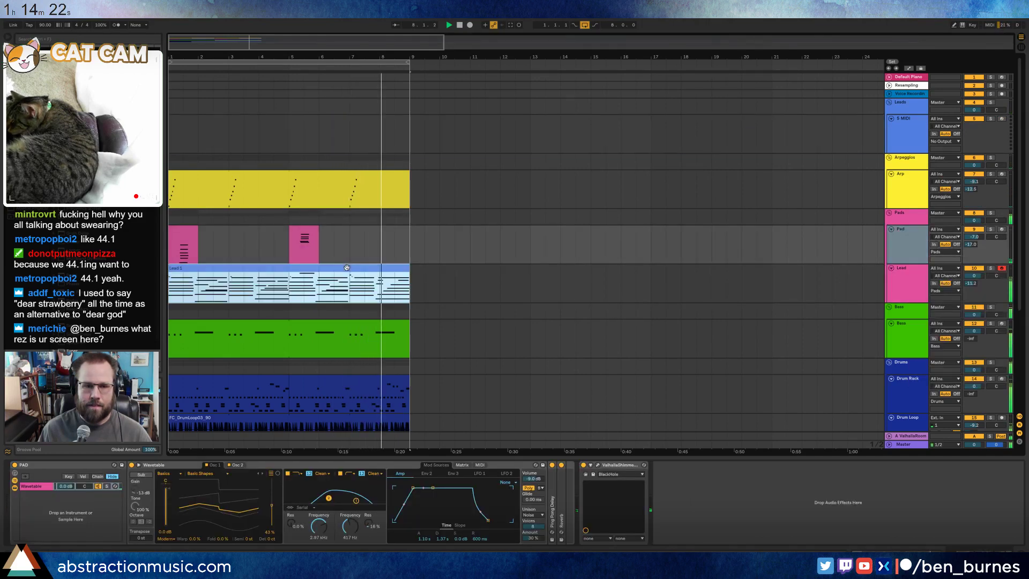
shift+click(304, 229)
right_click(305, 232)
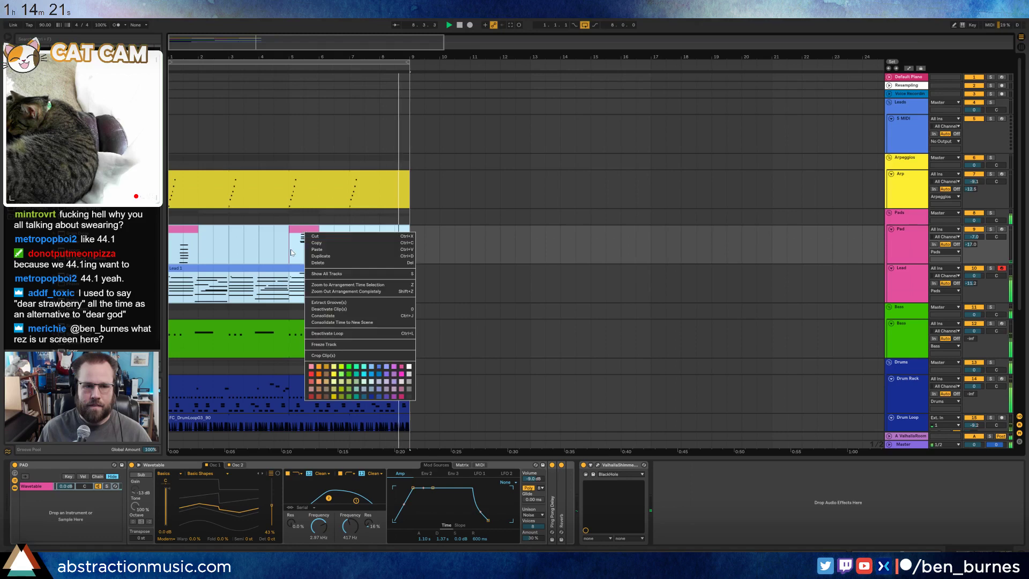
click(401, 366)
- Load Analog on the empty Leads MIDI track, set its first filter's frequency to 323 Hz and adjust oscillator 1's shape
click(561, 161)
click(899, 123)
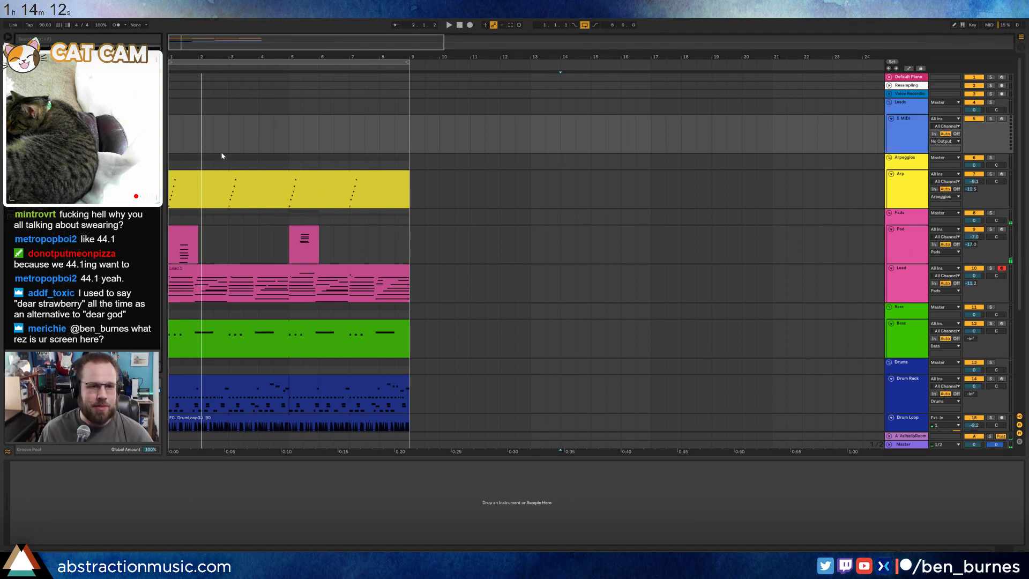
mouse_move(160, 482)
mouse_down()
mouse_move(159, 506)
mouse_move(164, 479)
mouse_up()
click(54, 479)
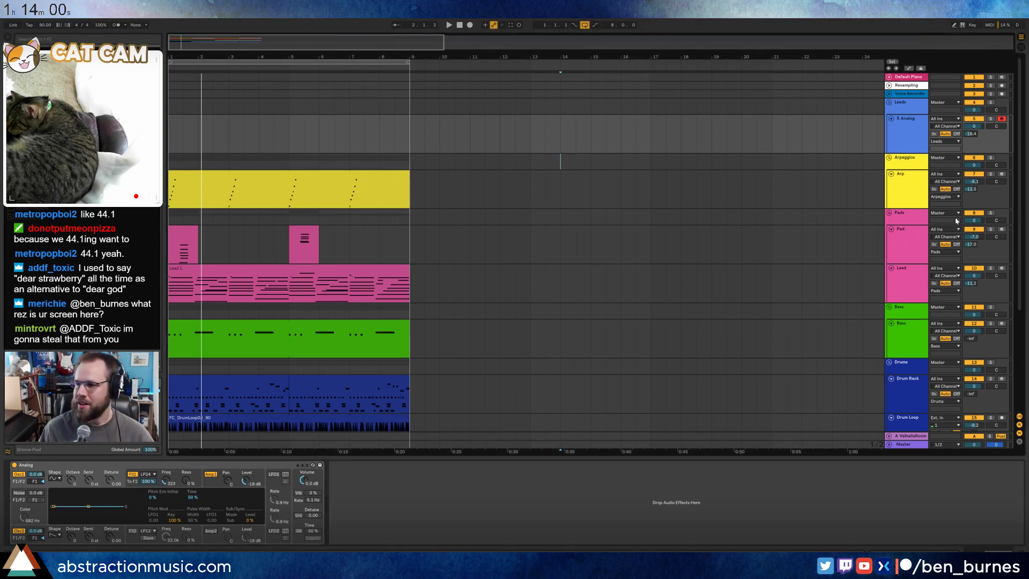
click(168, 129)
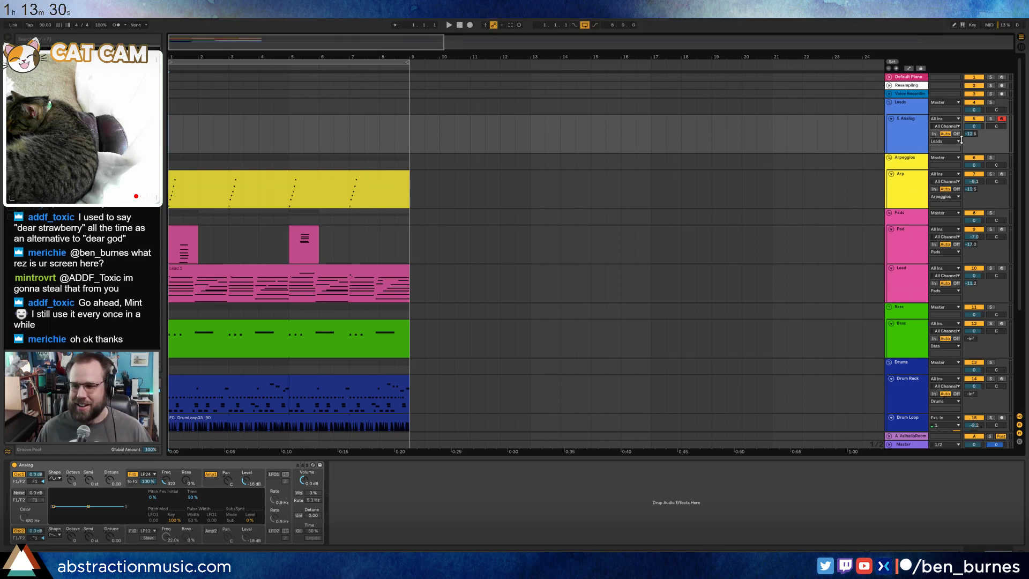
click(353, 136)
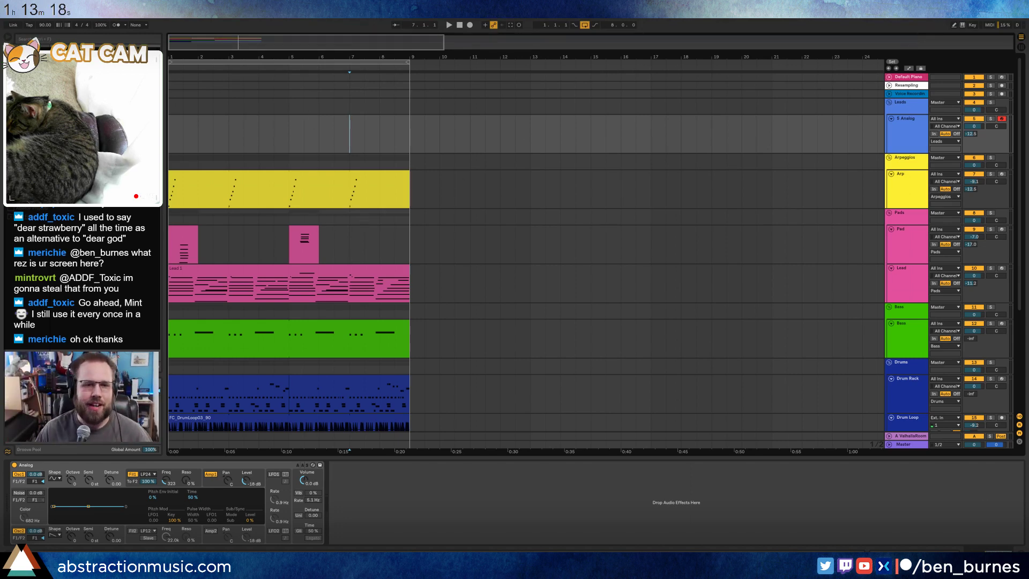
- Add a Ping Pong Delay after Analog with 44% feedback, 34% dry/wet and a narrowed filter, and turn on Analog's vibrato
click(174, 133)
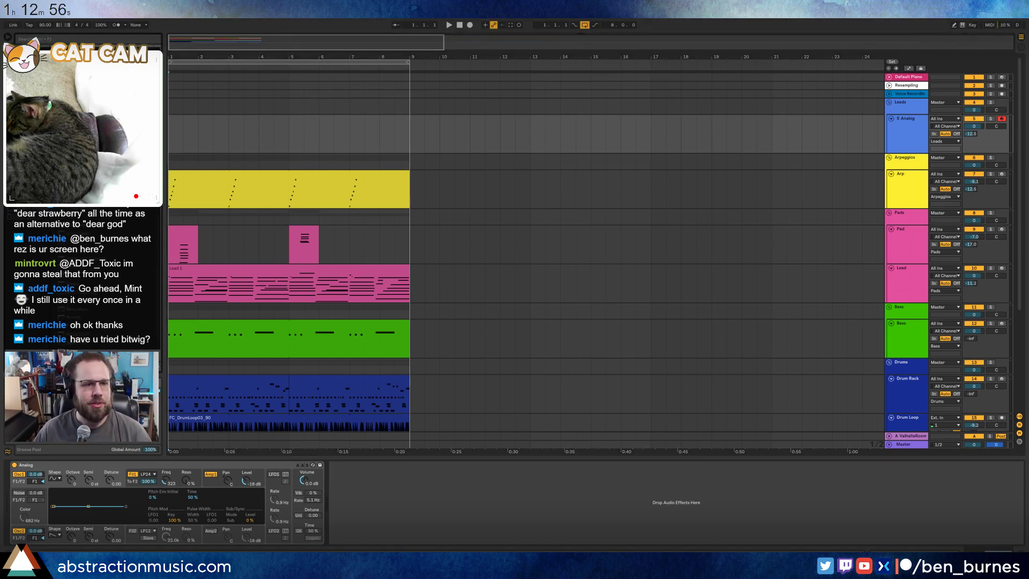
drag(64, 293, 360, 498)
drag(341, 534, 340, 534)
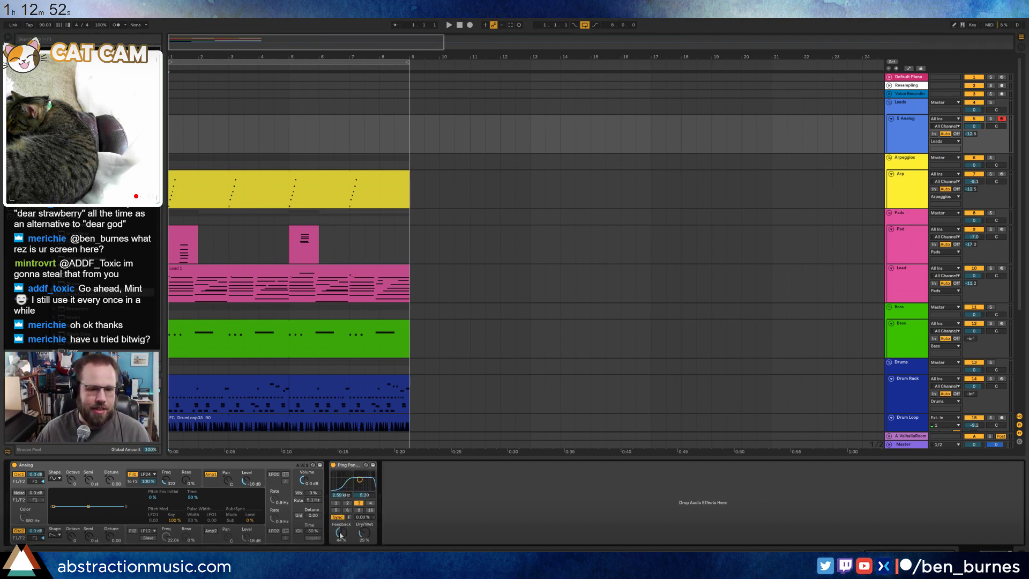
drag(360, 481, 358, 483)
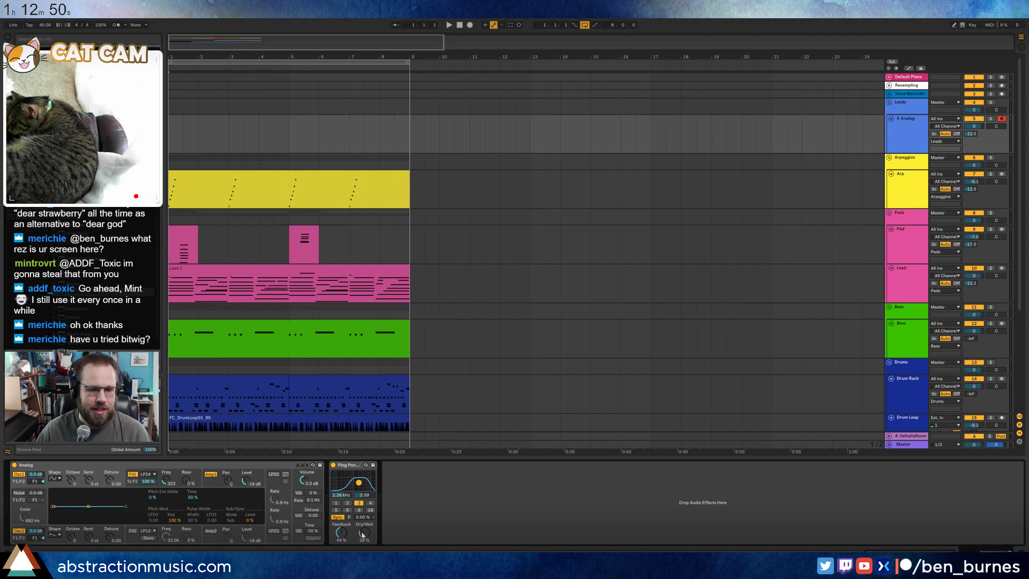
click(298, 493)
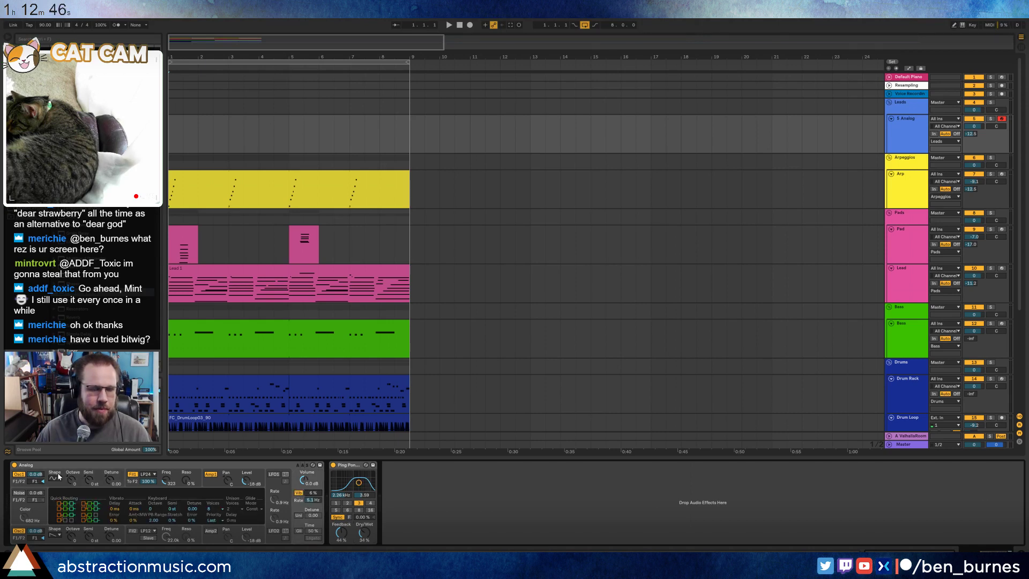
click(149, 481)
- Replace Analog with Operator on the Leads MIDI track, keeping the Ping Pong Delay after it
click(24, 88)
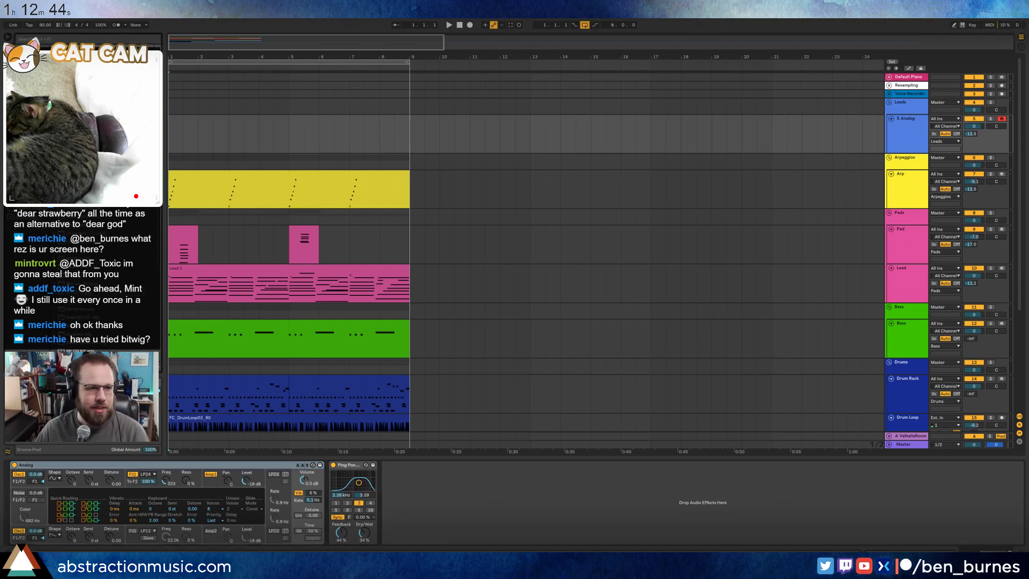
click(24, 95)
drag(80, 134, 85, 489)
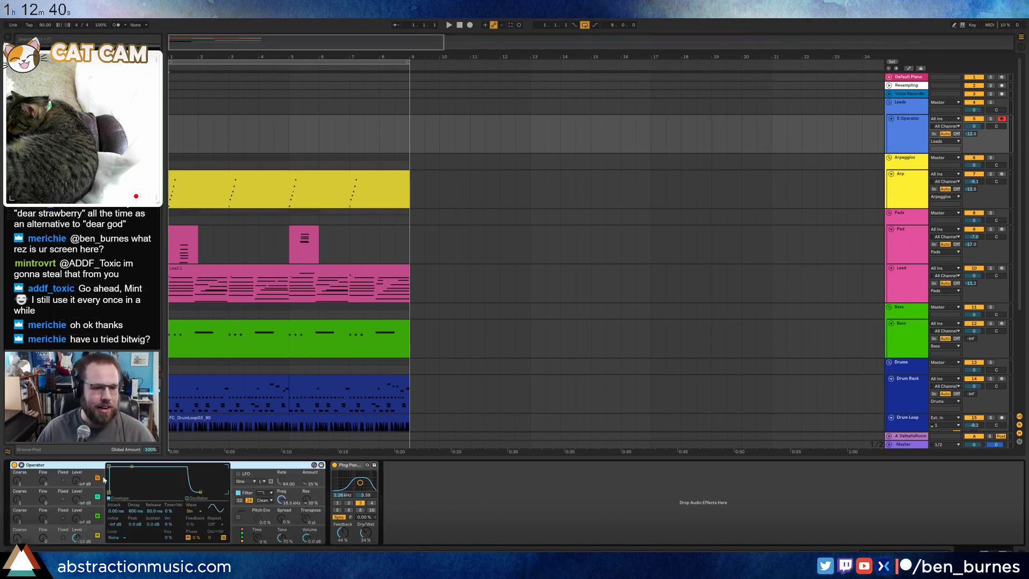
- Draw decreasing levels for the first few harmonics of Operator's oscillator A to make a custom waveform
click(192, 499)
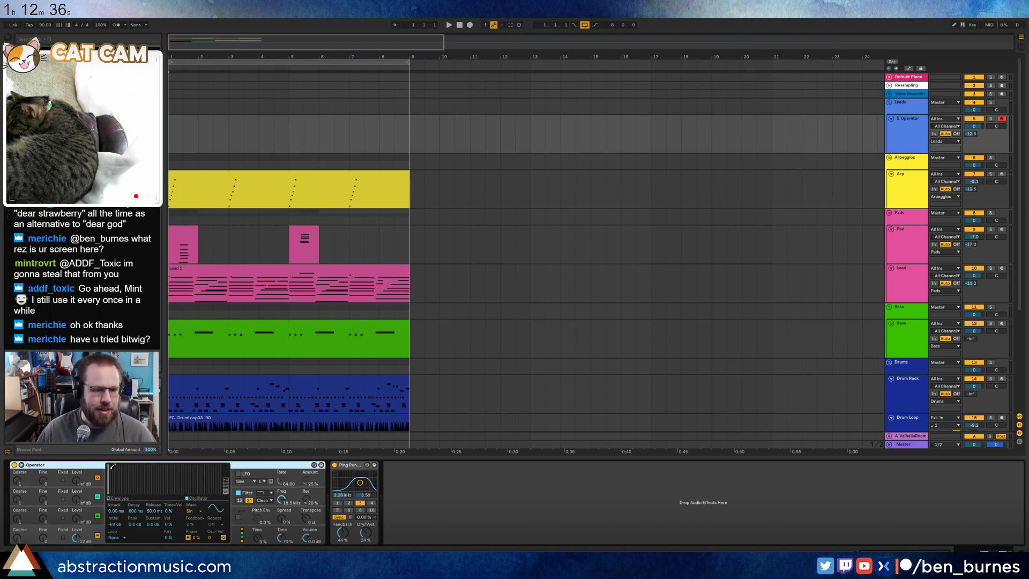
click(113, 475)
click(115, 486)
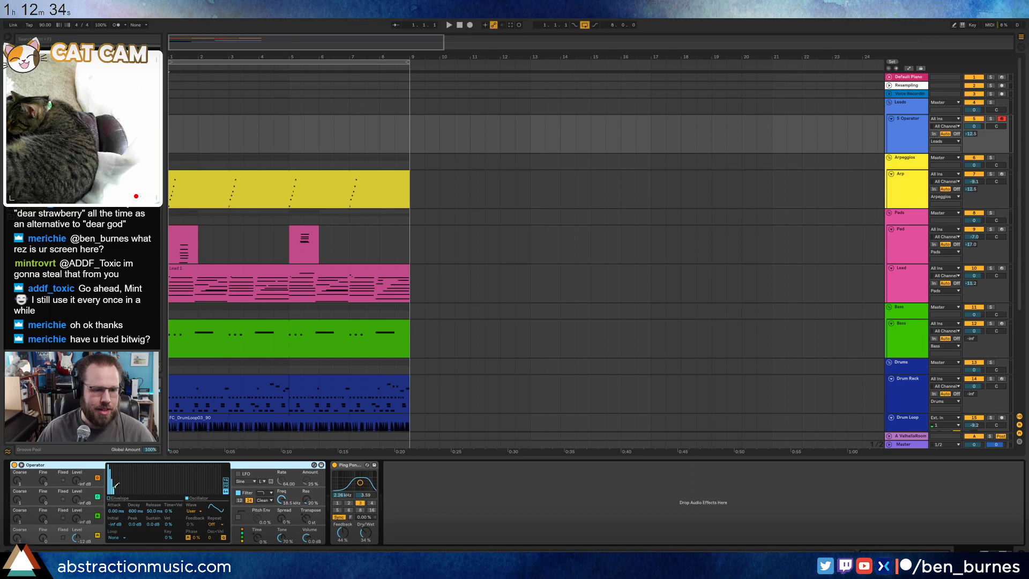
click(117, 490)
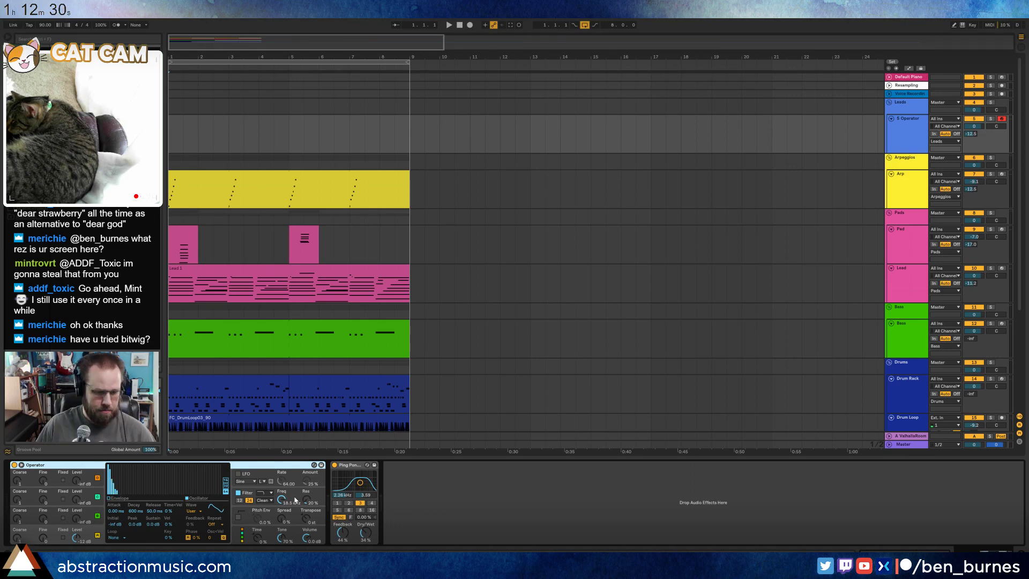
- Enable Operator's LFO and turn off oscillators B, C and D as its destinations
click(238, 475)
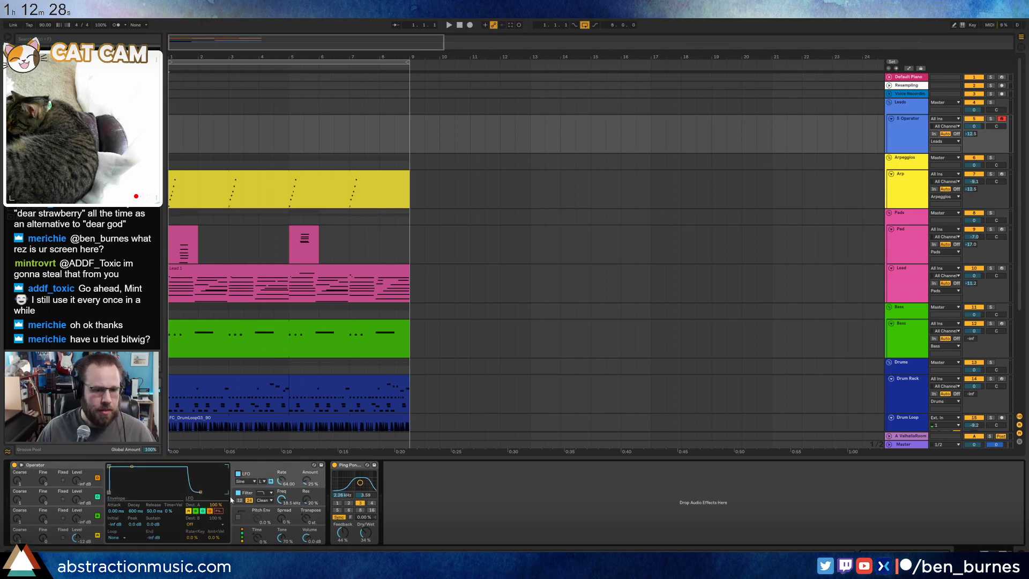
click(197, 512)
click(202, 511)
click(210, 512)
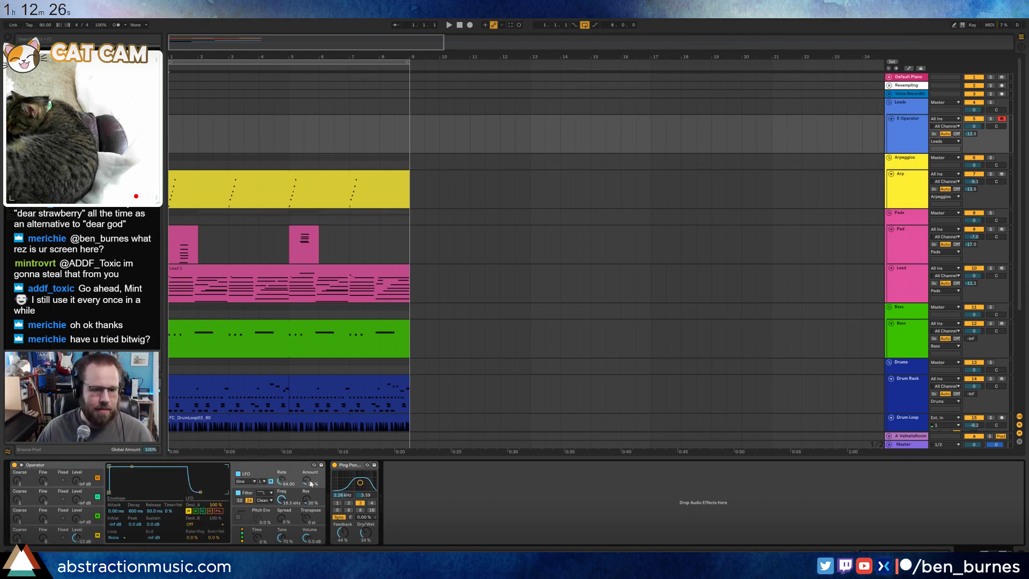
- Set Operator's LFO rate to about 103.8 and amount to 8.4%, and lengthen its envelope attack to about 59 ms
drag(303, 474, 284, 483)
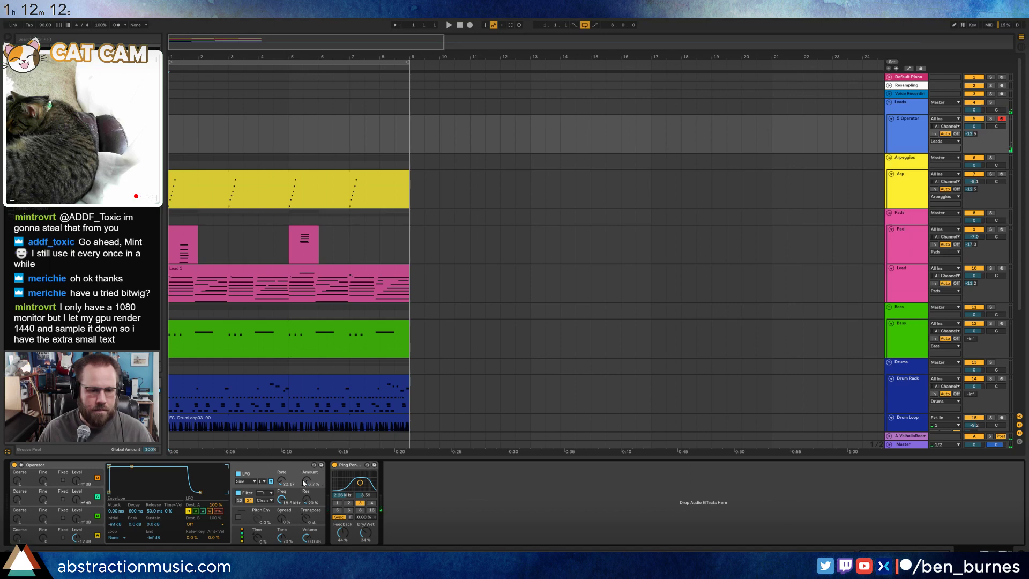
drag(286, 481, 285, 453)
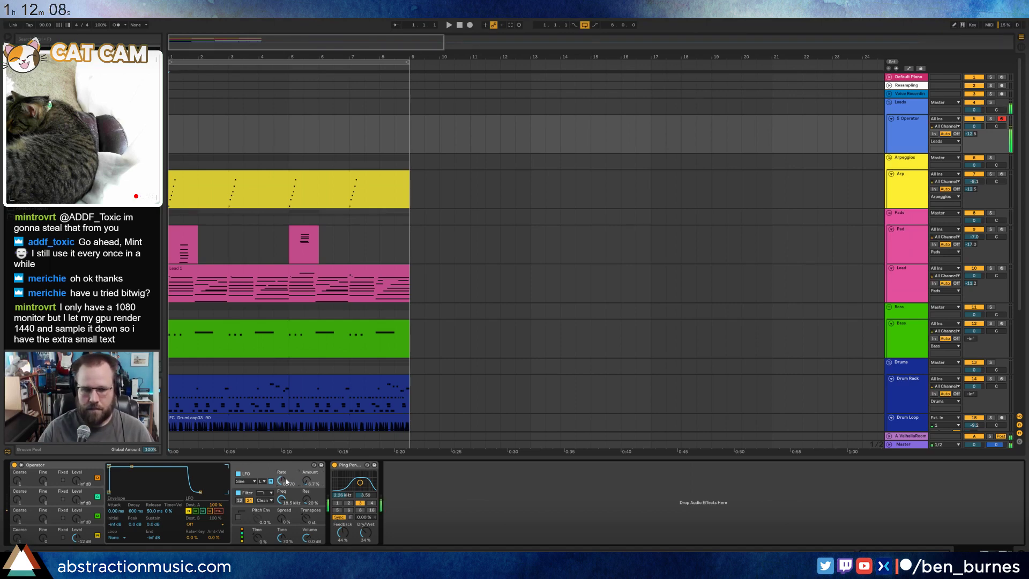
drag(286, 481, 307, 473)
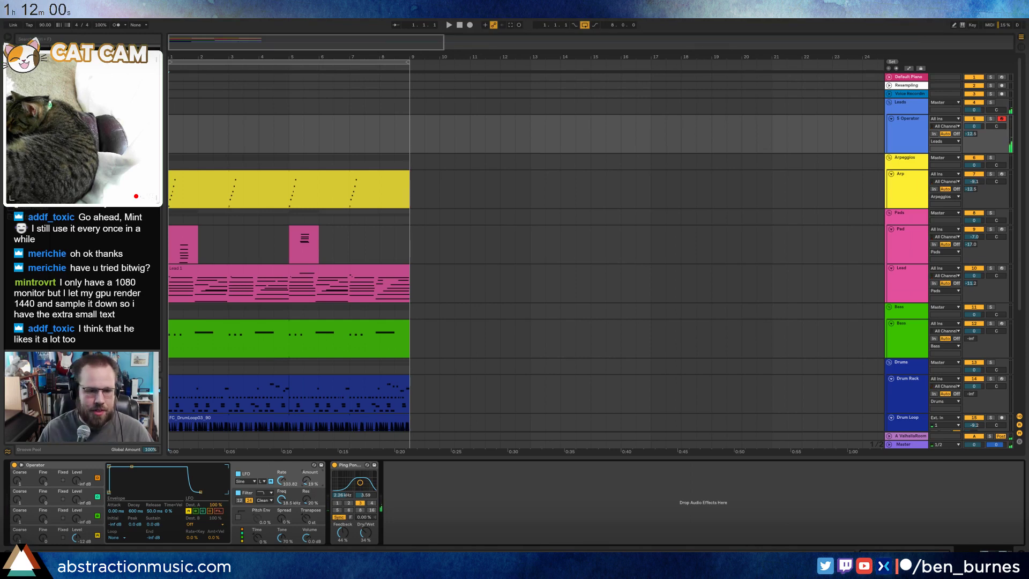
drag(307, 480, 298, 487)
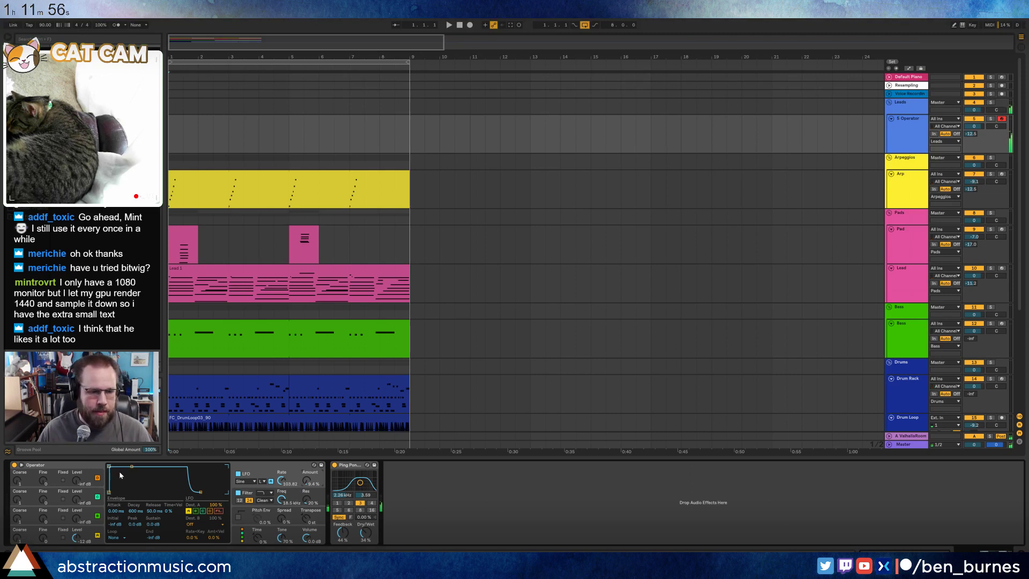
drag(109, 466, 130, 466)
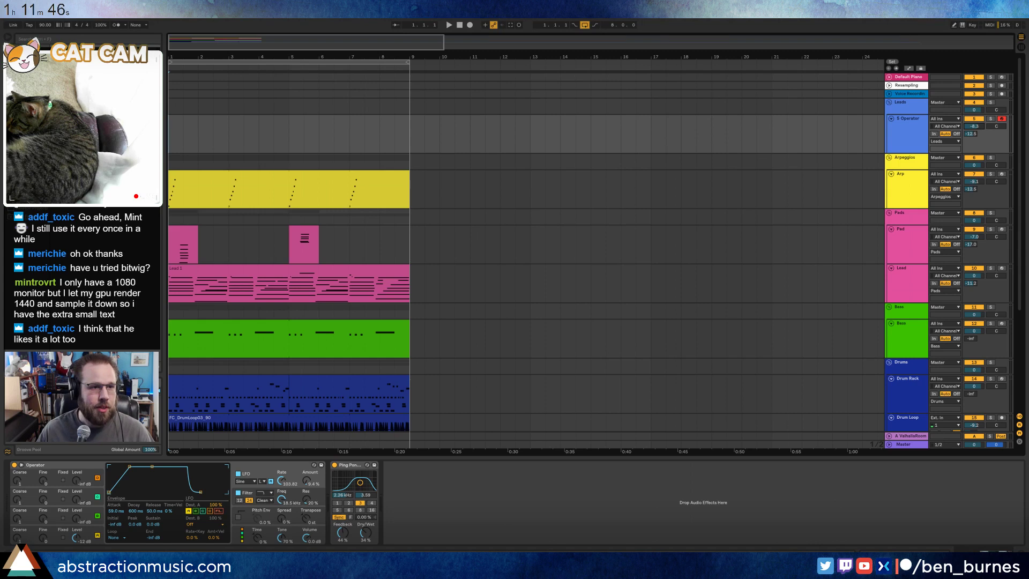
- Insert an Auto Pan between Operator and the Ping Pong Delay, raise its amount and set its rate to 0.17 Hz
drag(78, 84, 464, 513)
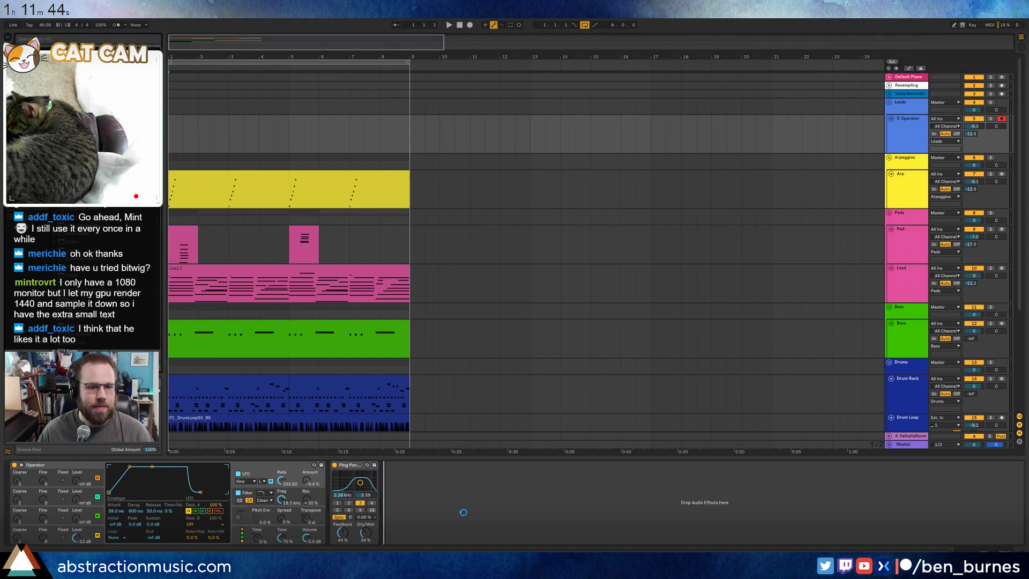
drag(355, 465, 547, 482)
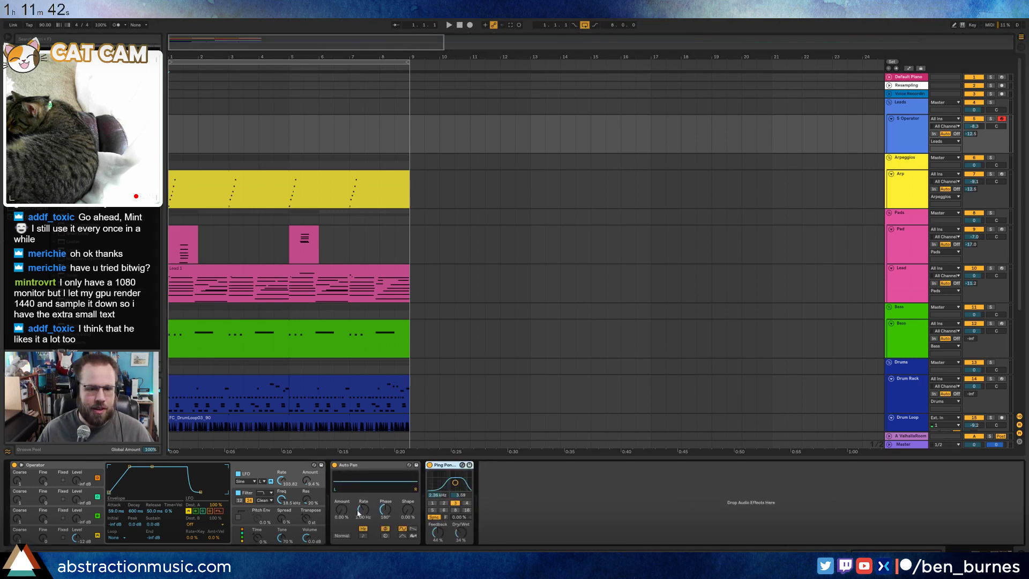
mouse_move(341, 509)
mouse_down()
mouse_move(342, 456)
mouse_move(363, 541)
mouse_move(363, 528)
mouse_move(336, 521)
mouse_up()
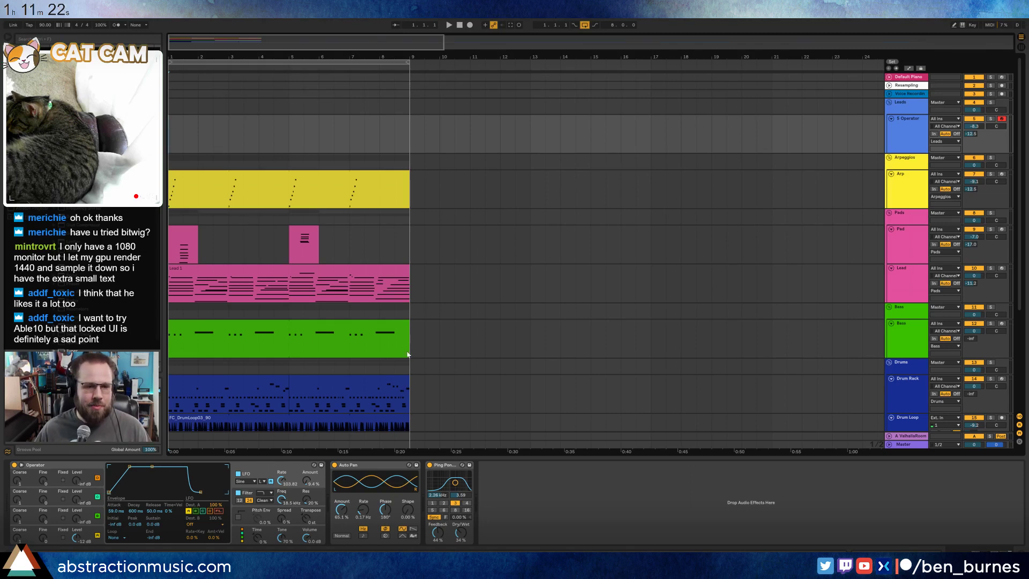
- Examine the Pad track's Wavetable settings in the expanded device view, and collapse the view again
scroll(427, 370, down, 2)
click(426, 324)
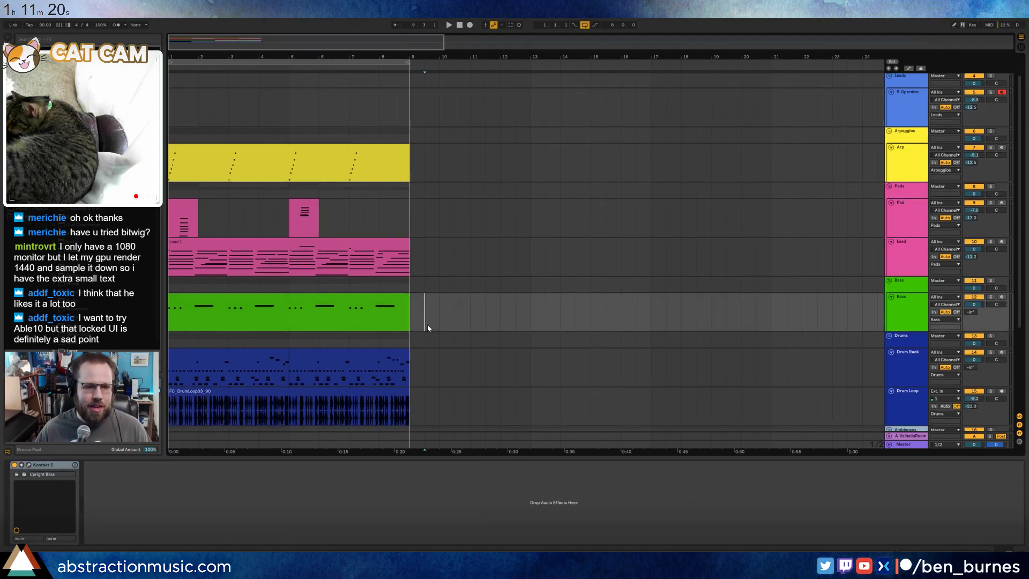
click(427, 358)
click(440, 265)
click(440, 219)
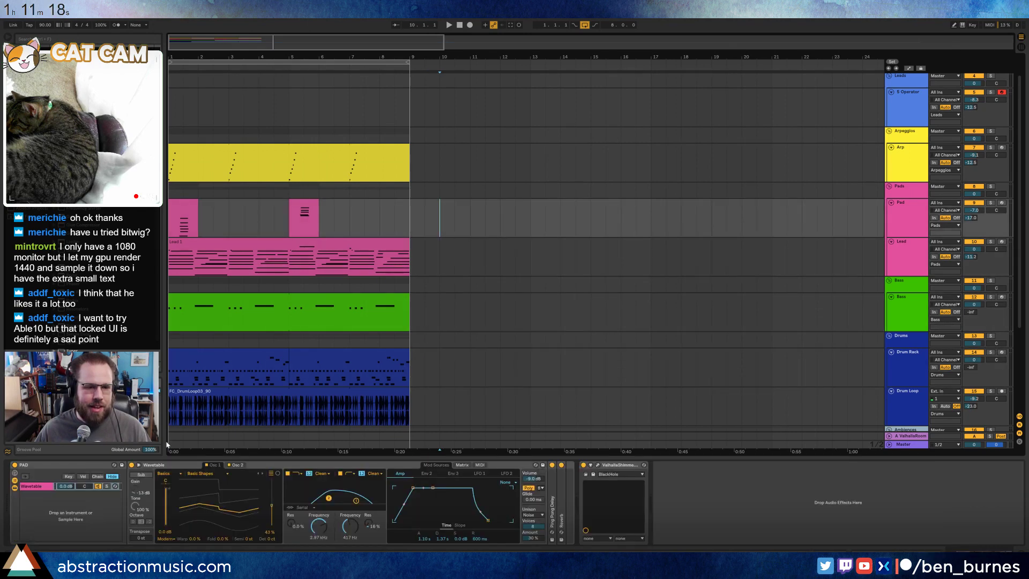
click(139, 464)
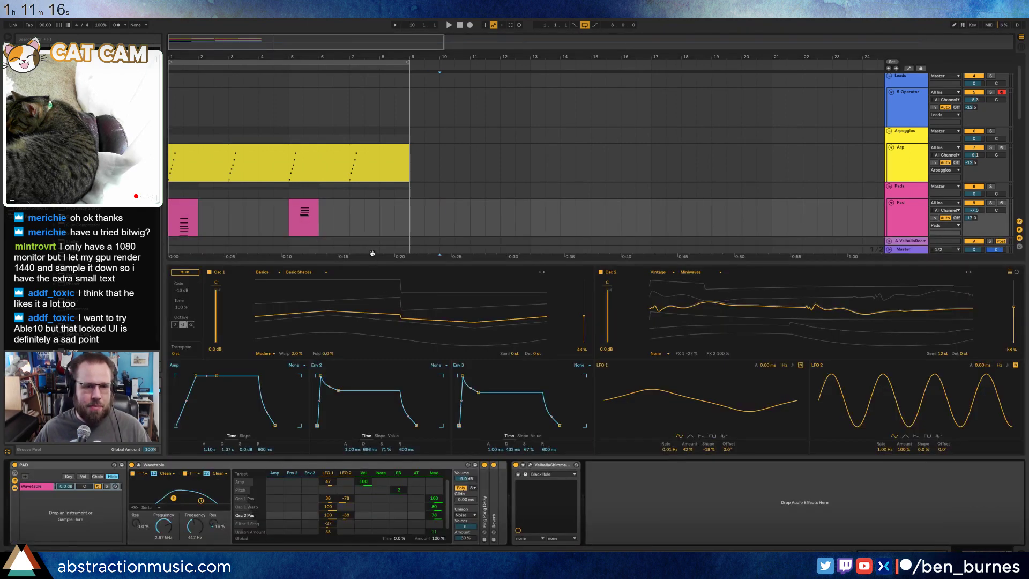
mouse_move(377, 263)
mouse_down()
mouse_move(399, 143)
mouse_move(393, 128)
mouse_move(388, 251)
mouse_up()
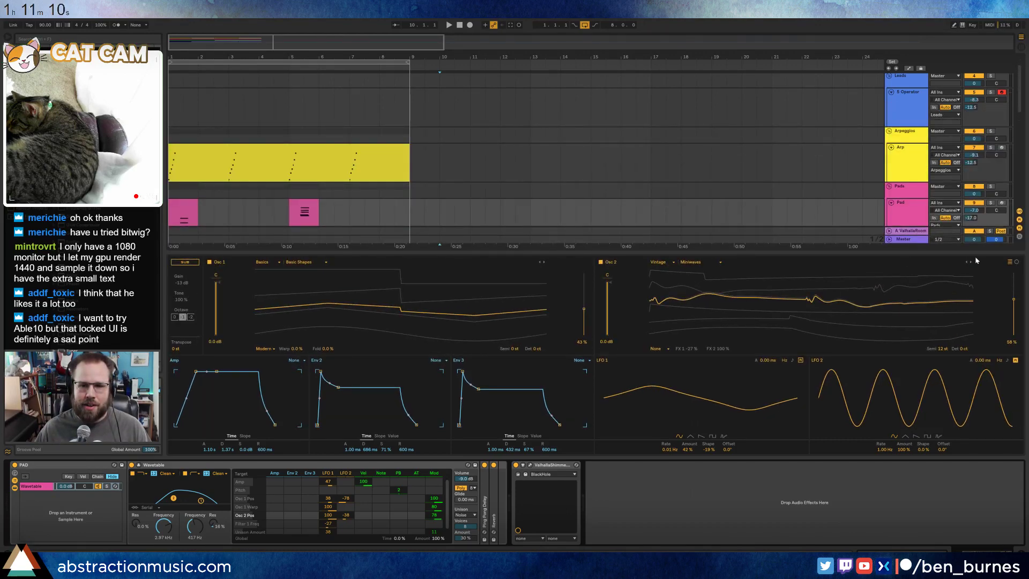
click(139, 465)
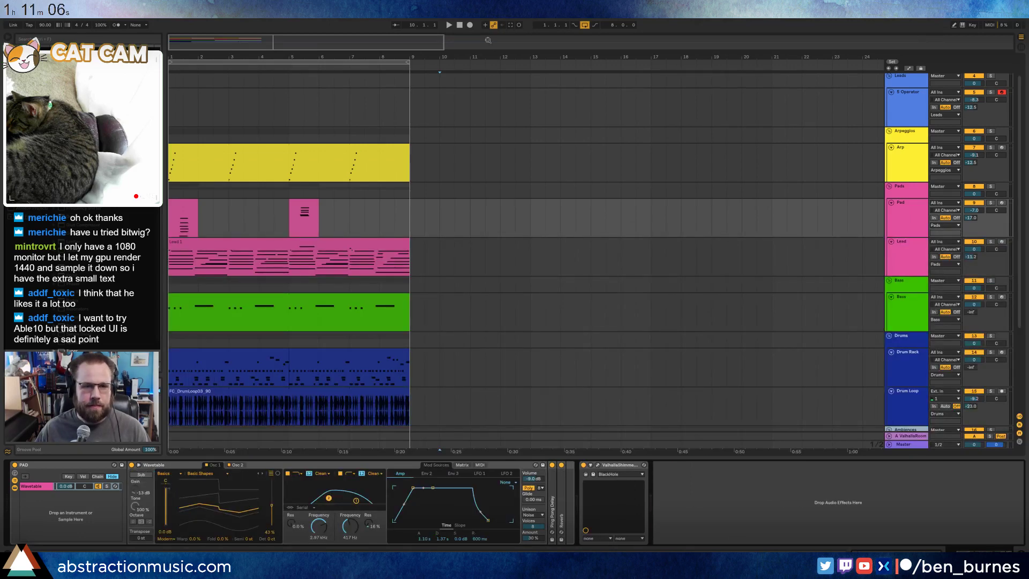
- Play the opening bars of the arrangement from bar 1 to hear the current mix, and stop playback
click(459, 26)
key(space)
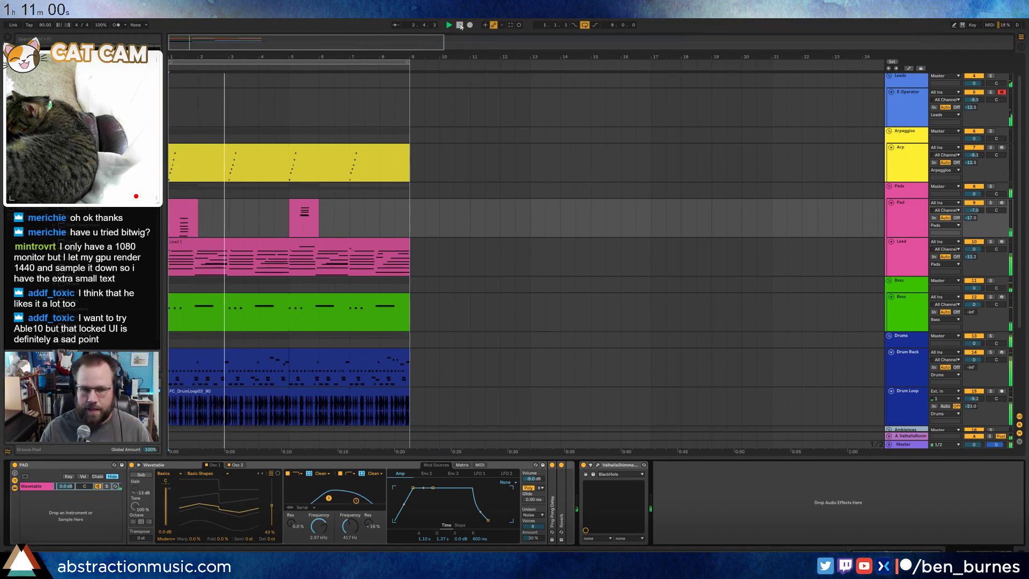
click(460, 25)
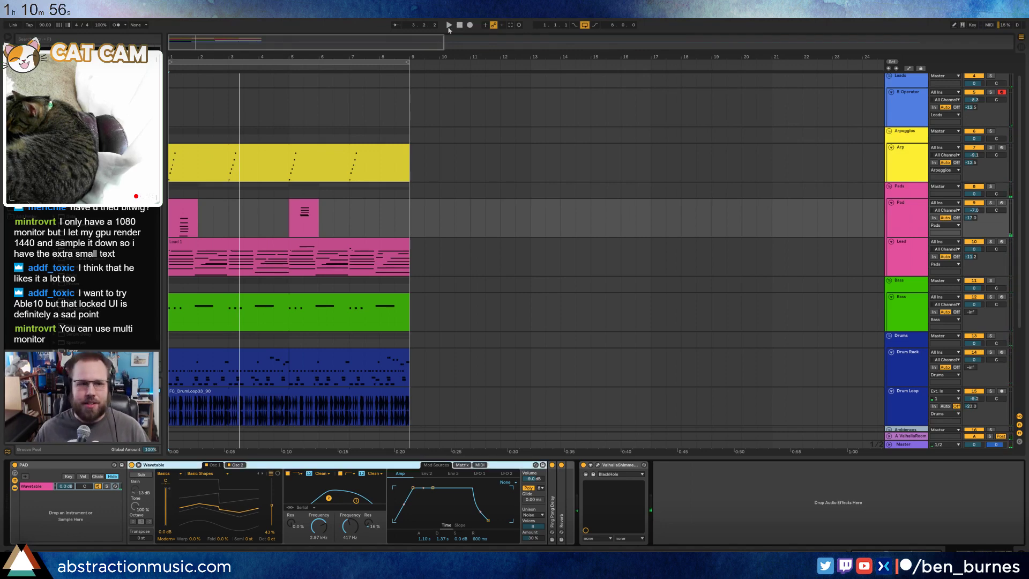
- Record an eight-bar MIDI lead clip on the Operator track from the start of bar 1
click(170, 114)
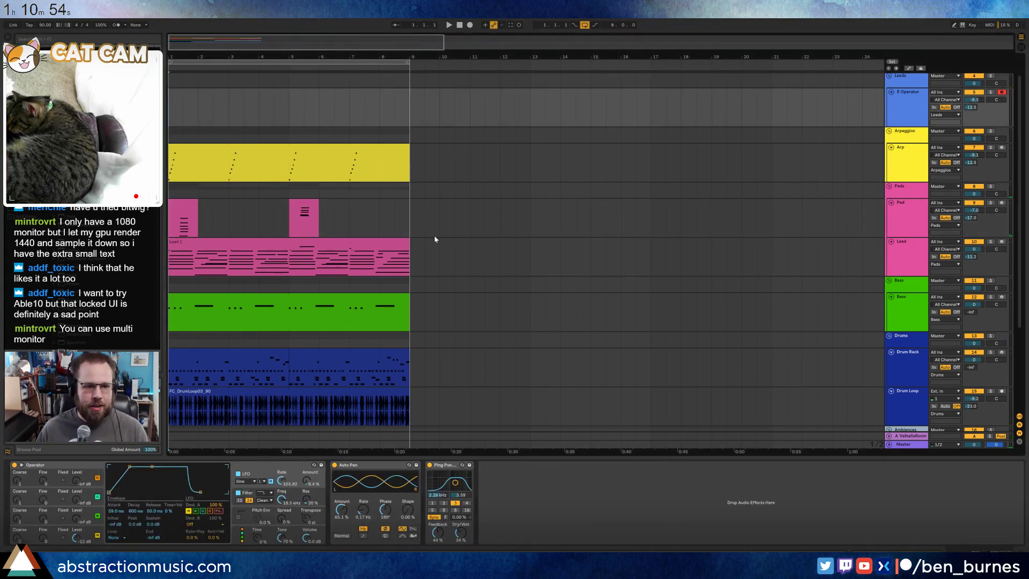
key(Tab)
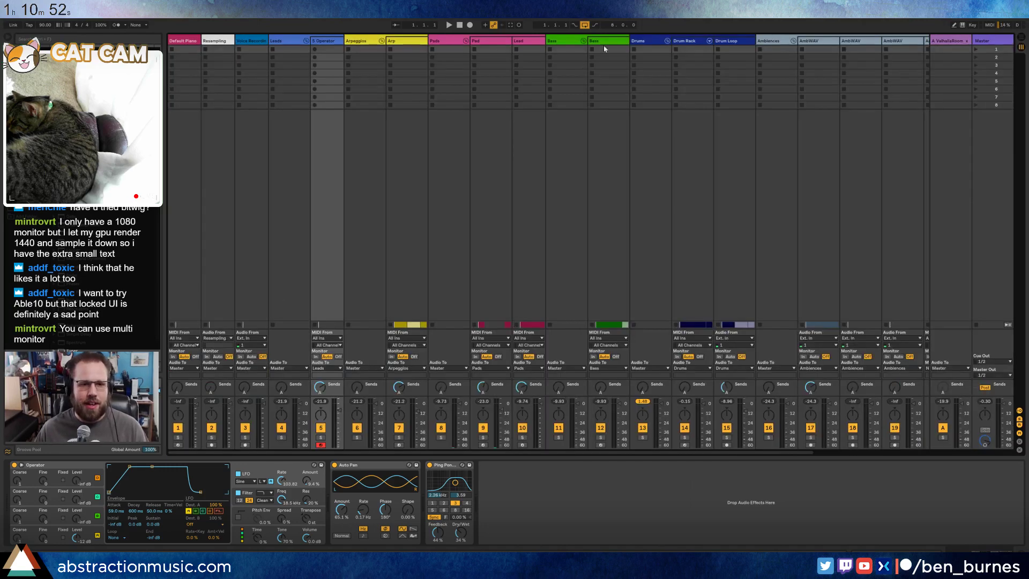
key(Tab)
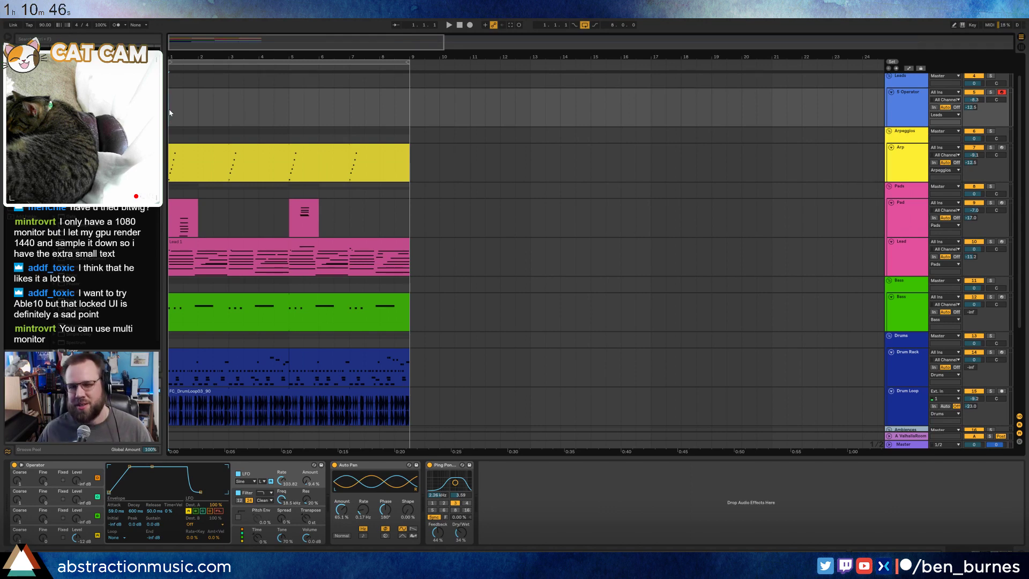
key(F9)
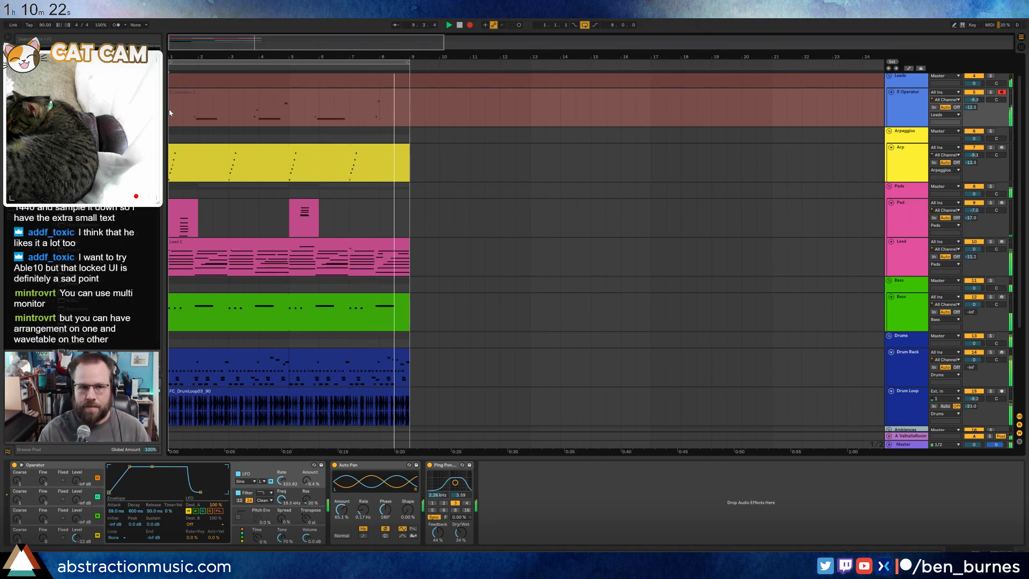
key(space)
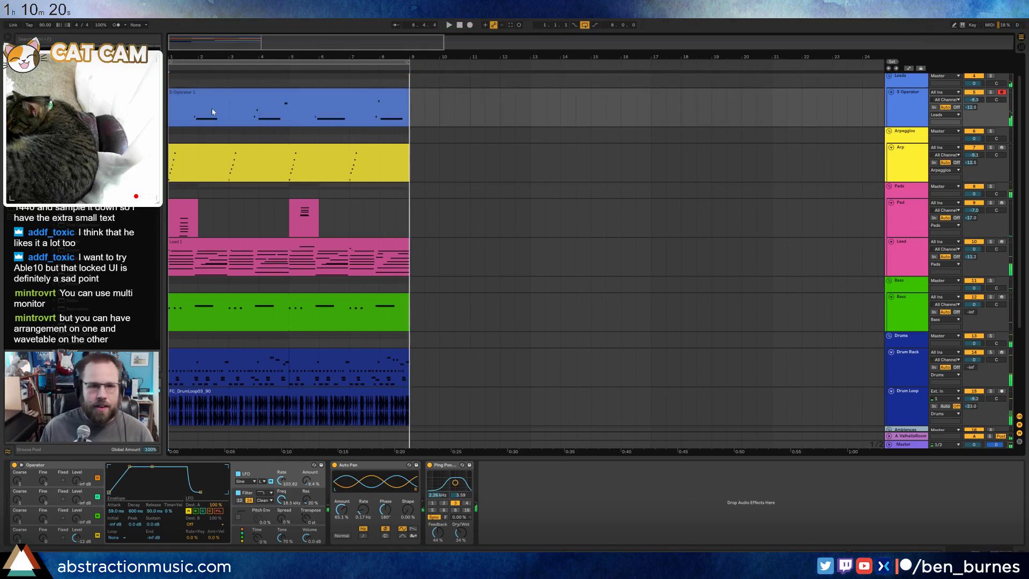
- Open the recorded Operator clip and lower the high note at the end of bar 4 by two semitones
double_click(281, 97)
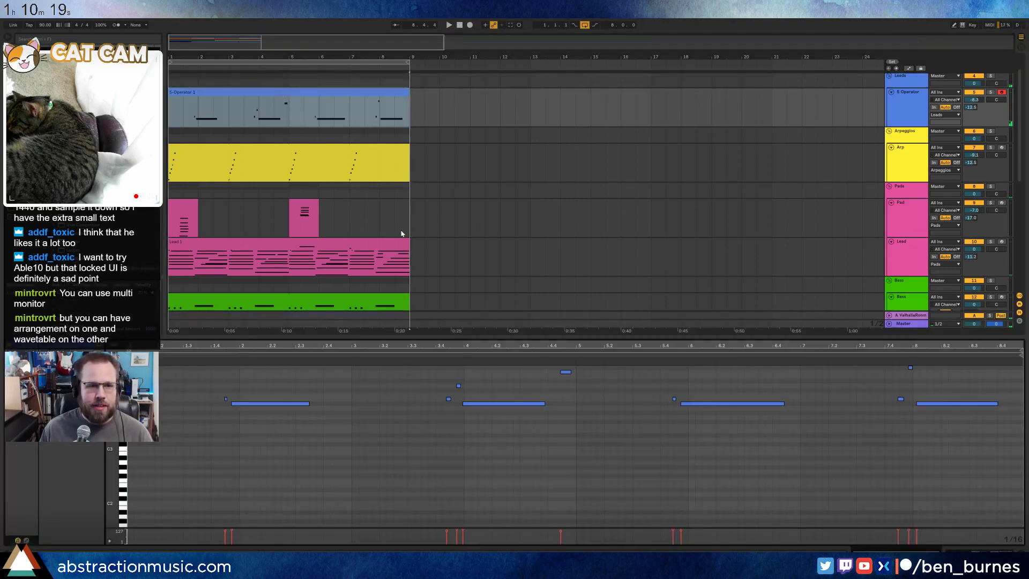
click(451, 423)
scroll(459, 398, down, 1)
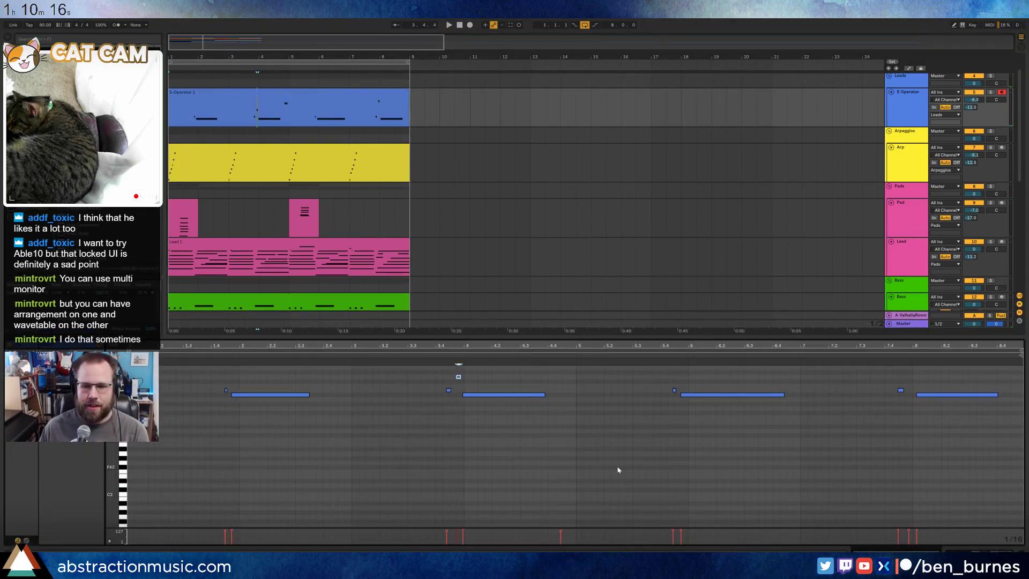
scroll(582, 486, up, 4)
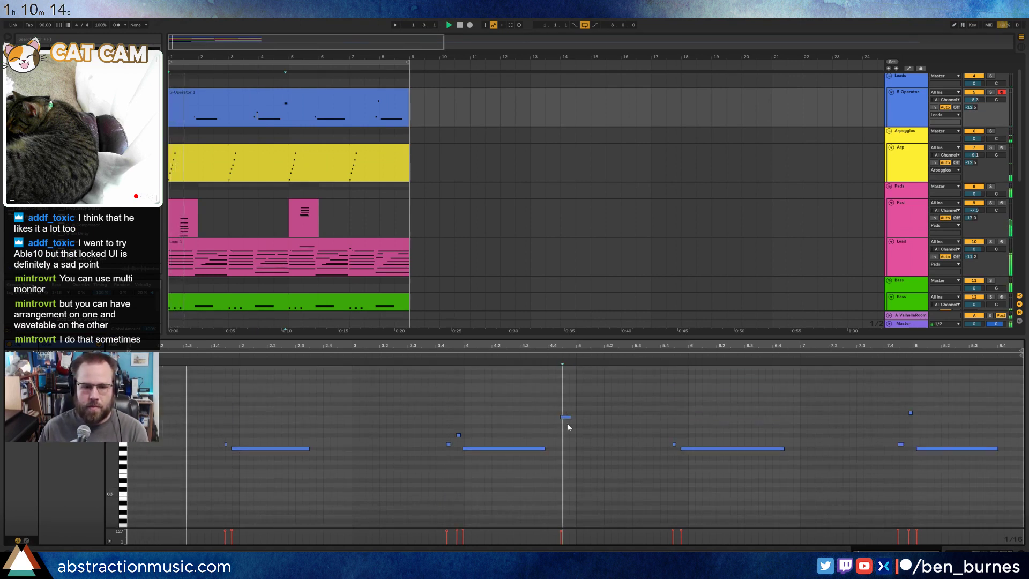
double_click(567, 426)
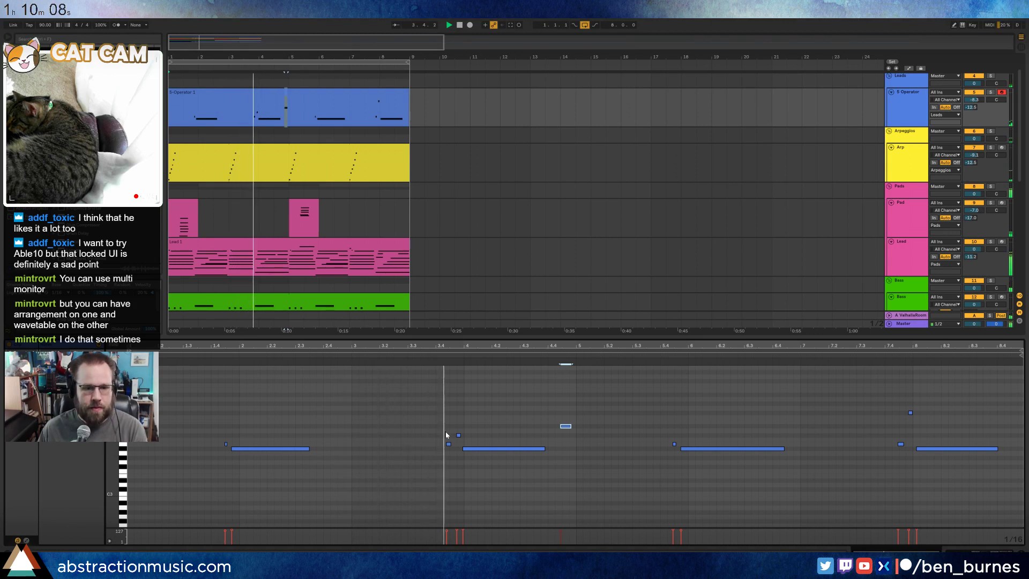
- Nudge the three-note figure leading into bar 4 and the high note at the end of bar 4 slightly earlier
drag(444, 427, 471, 457)
key(Left)
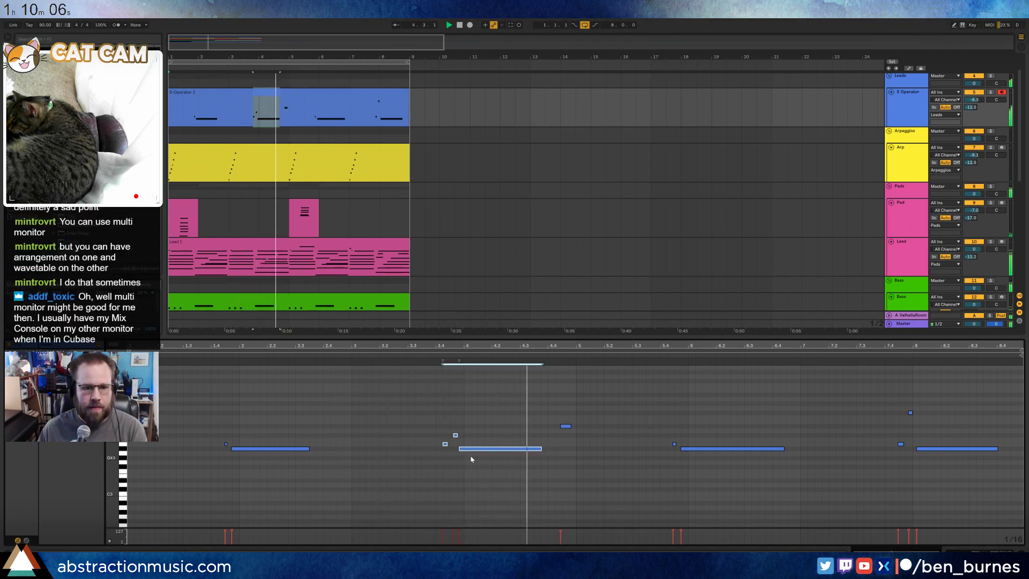
click(565, 426)
key(Left)
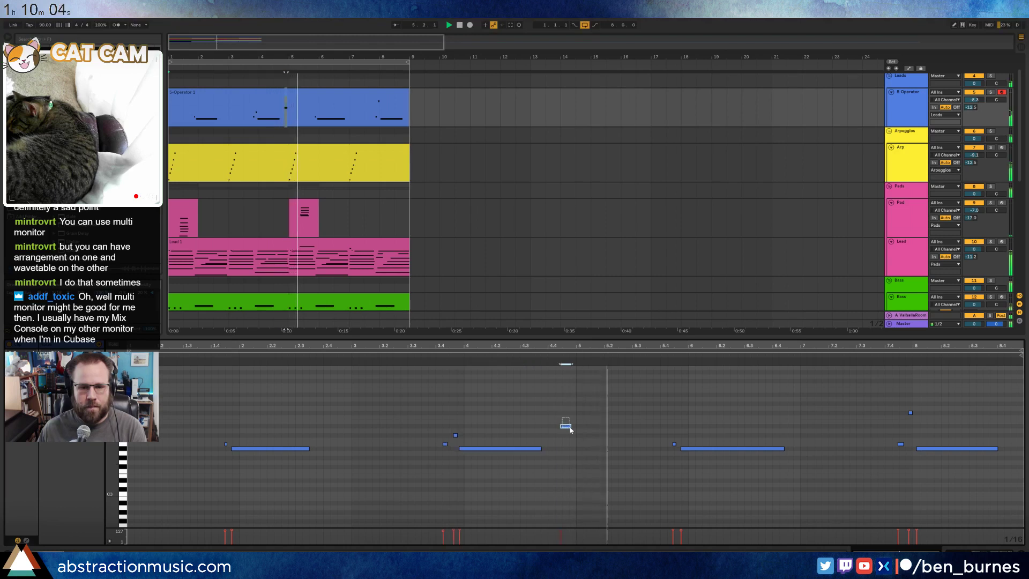
key(Left)
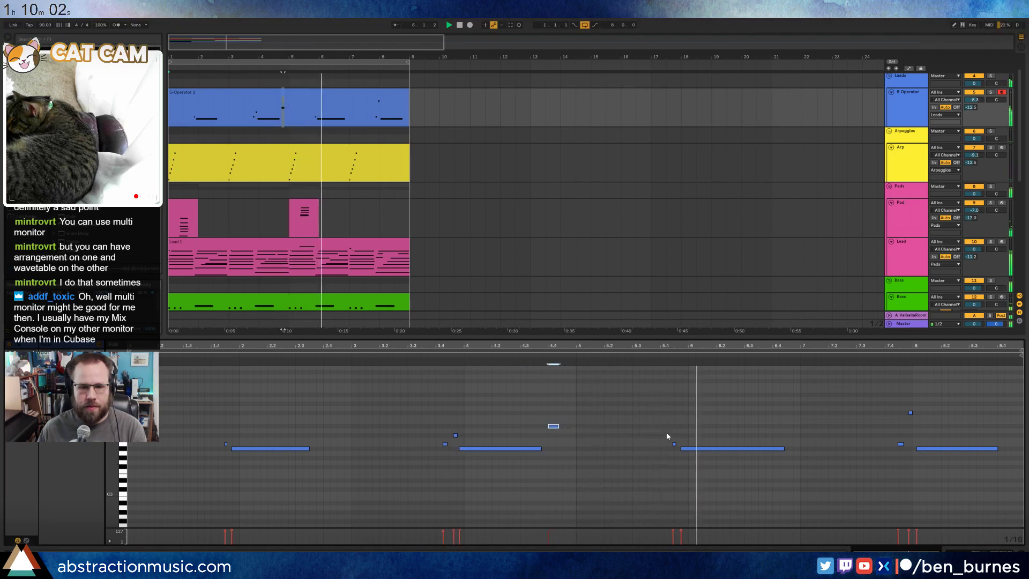
- Lower the short high note just before bar 8 by one semitone, and stop playback
click(697, 449)
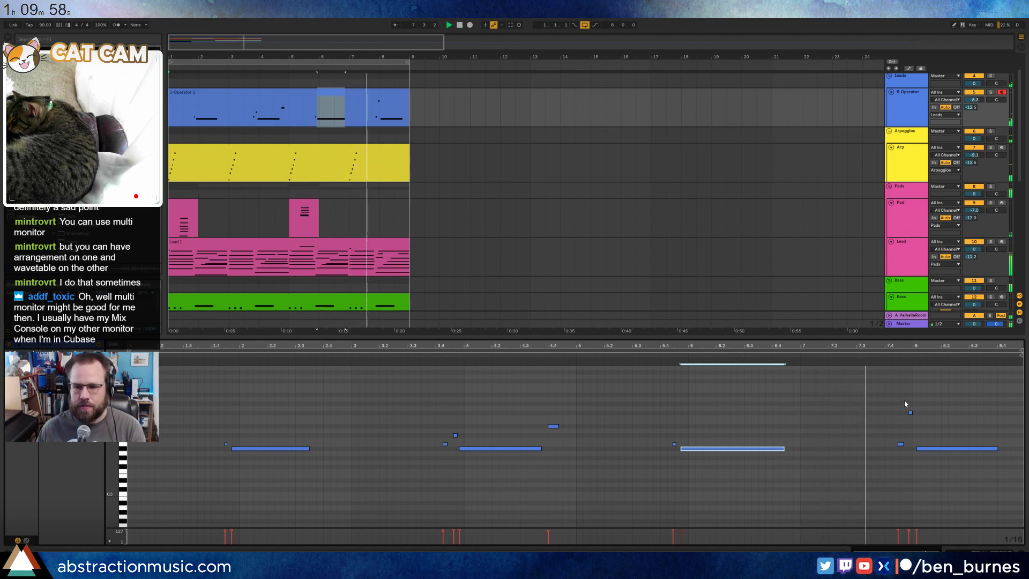
drag(910, 412, 911, 417)
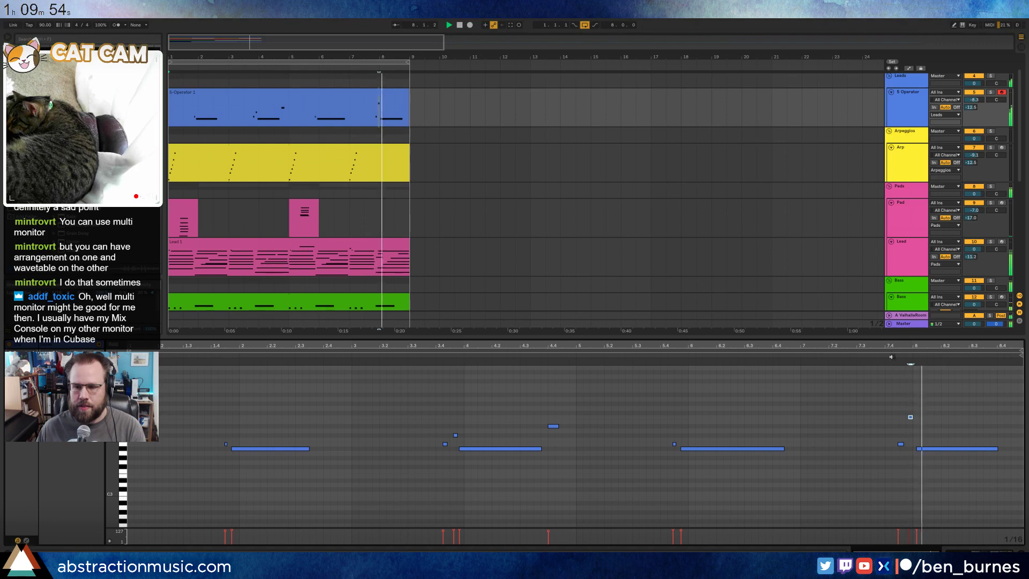
key(space)
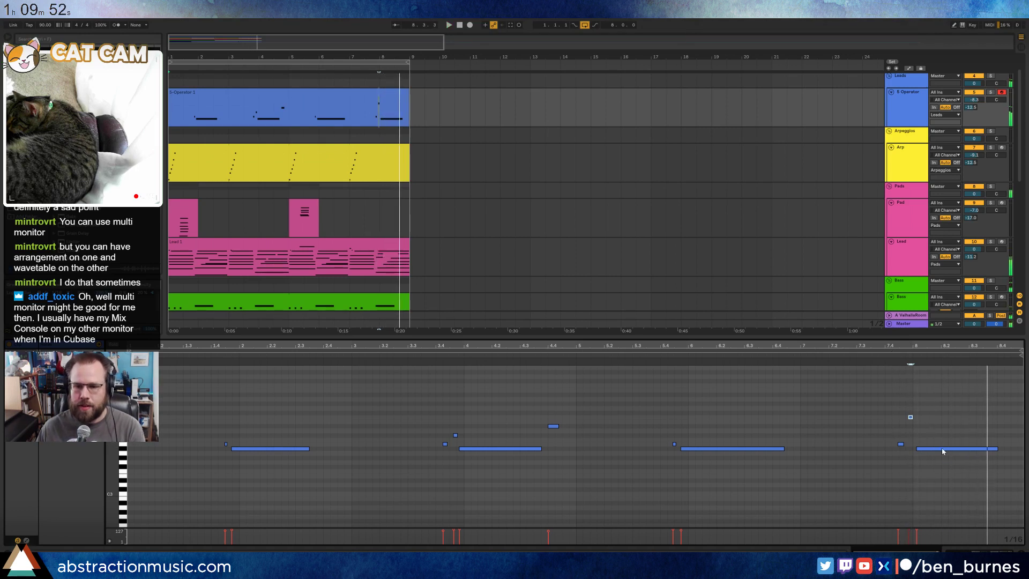
- Raise the long bar 8 note to the short high note's pitch and nudge it earlier, and lower the short note two semitones
click(943, 449)
key(Up)
key(Up)
key(Up)
key(Up)
key(Up)
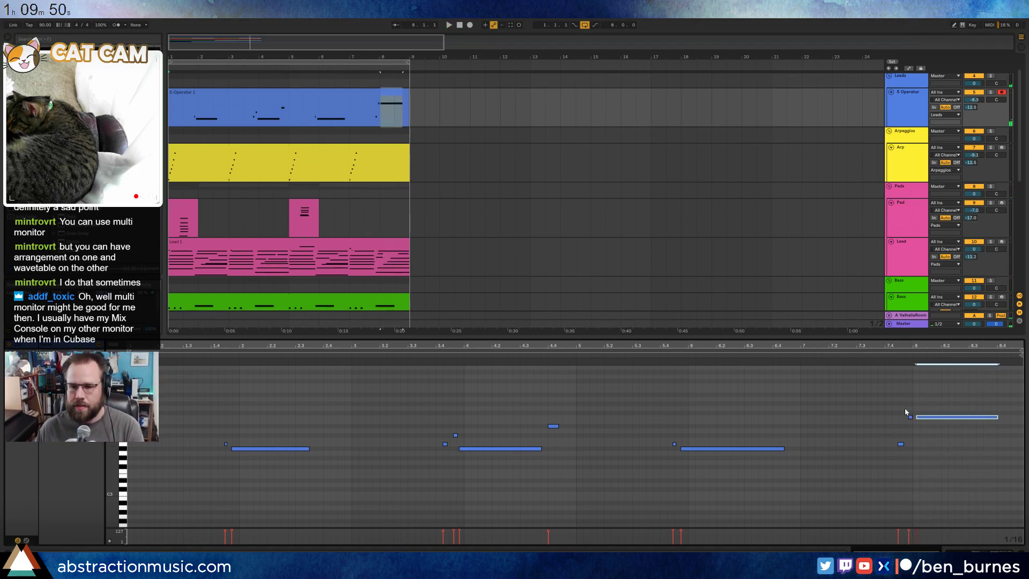
click(909, 417)
click(937, 418)
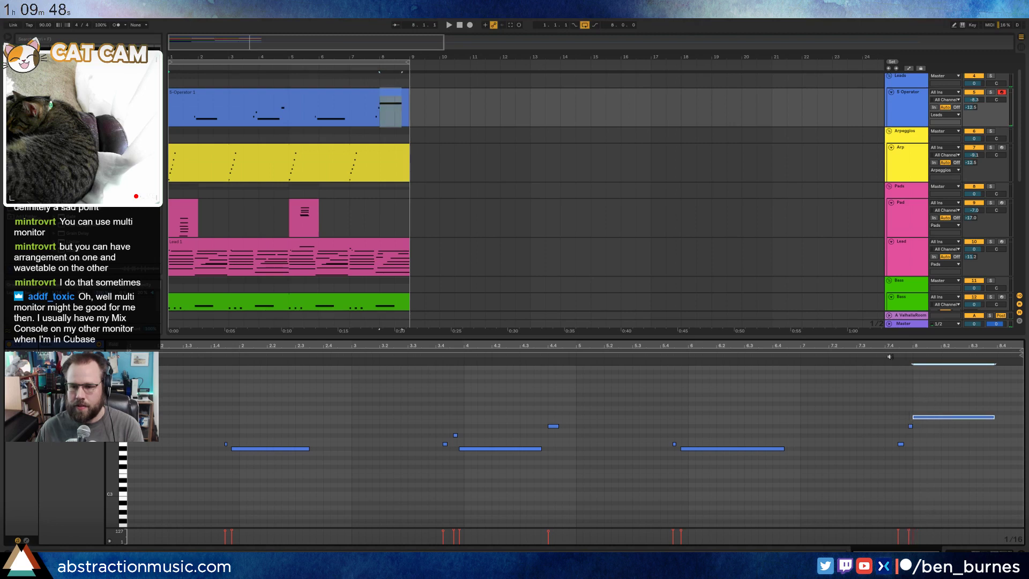
- Audition the phrase ending around bar 8, lowering its long note by two semitones and the short note before it by one
key(space)
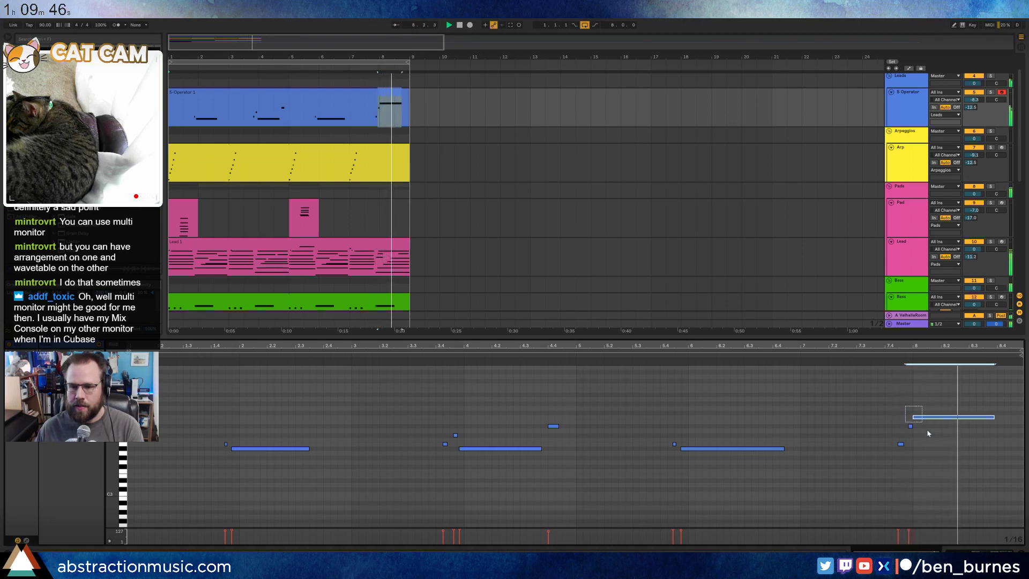
key(Down)
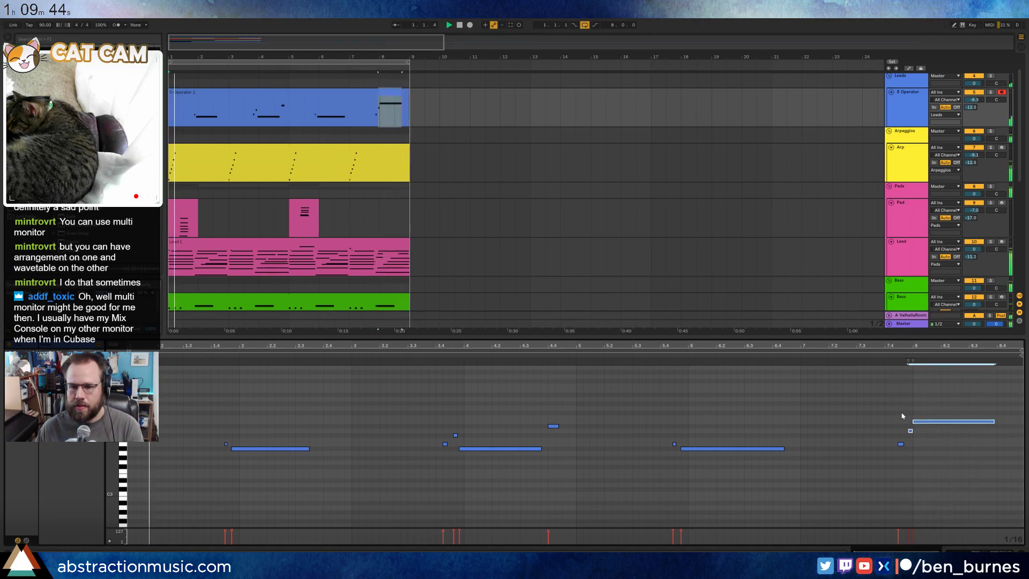
drag(902, 416, 922, 433)
key(Up)
click(894, 355)
key(space)
key(Down)
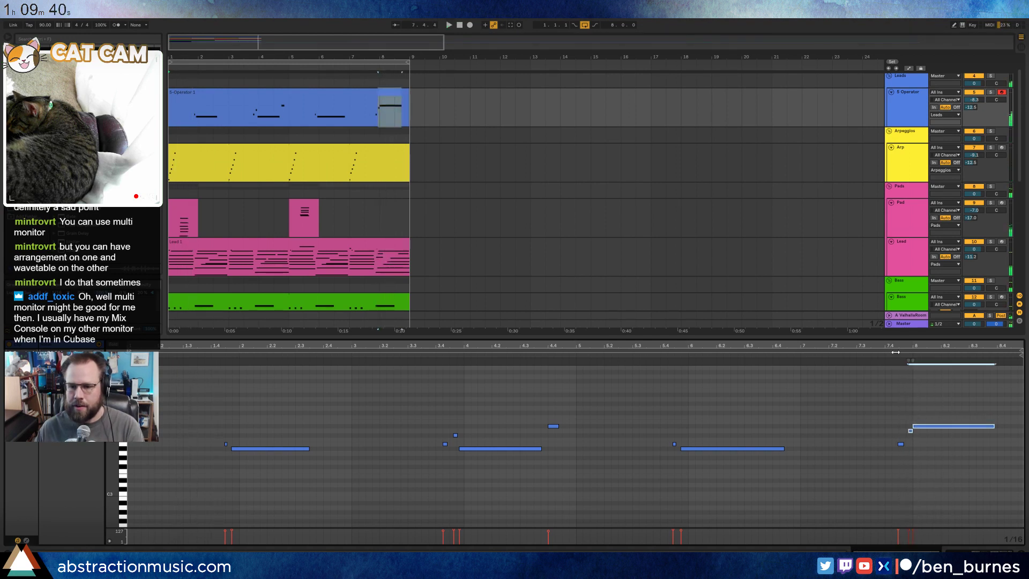
- Play back the end of the lead clip and select all of its notes, then clear the selection
click(894, 352)
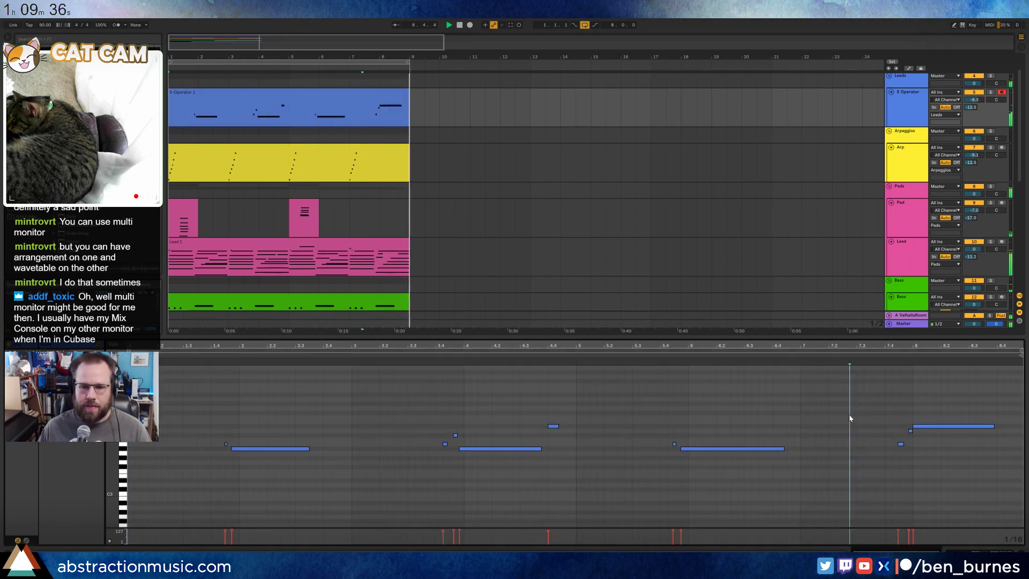
key(ctrl+a)
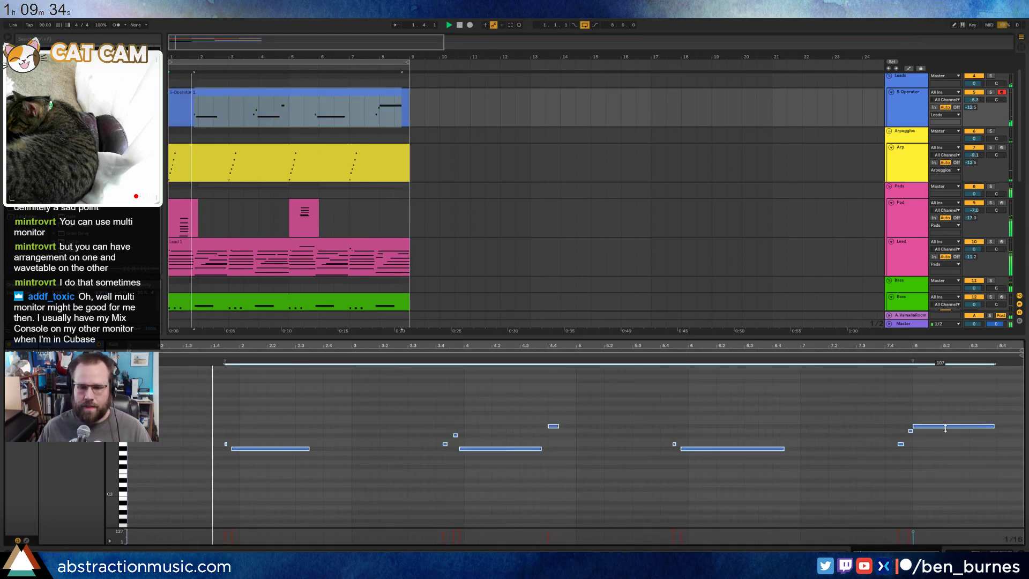
click(412, 506)
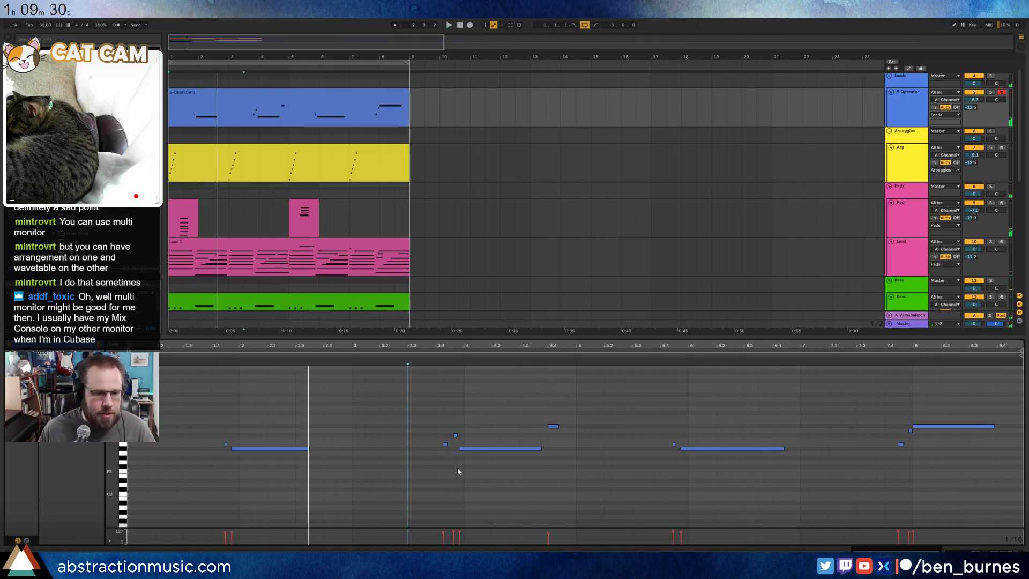
- Shift the two short pickup notes and the long note around bar 4 of the lead melody slightly earlier
drag(442, 420, 471, 457)
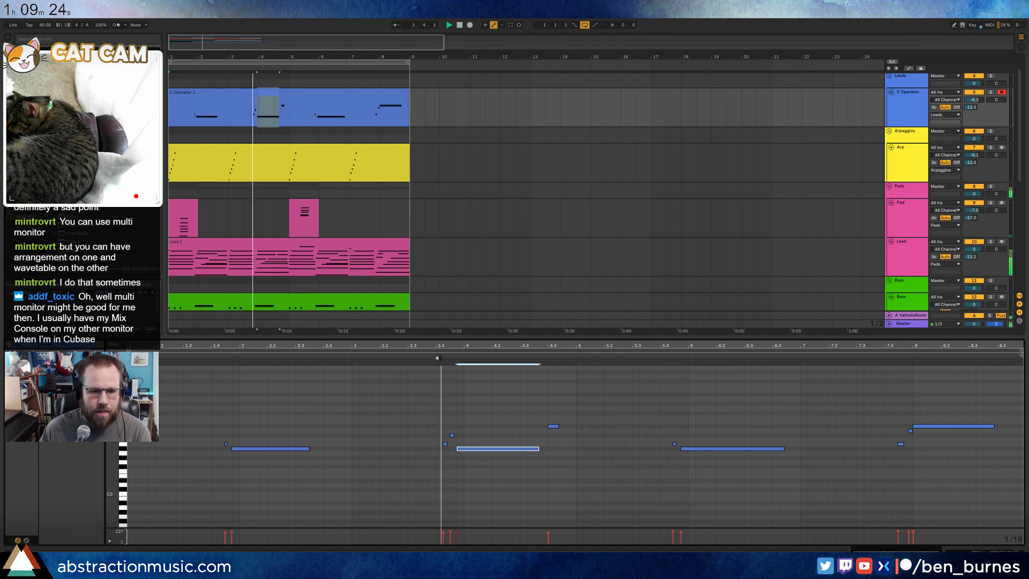
click(445, 443)
key(space)
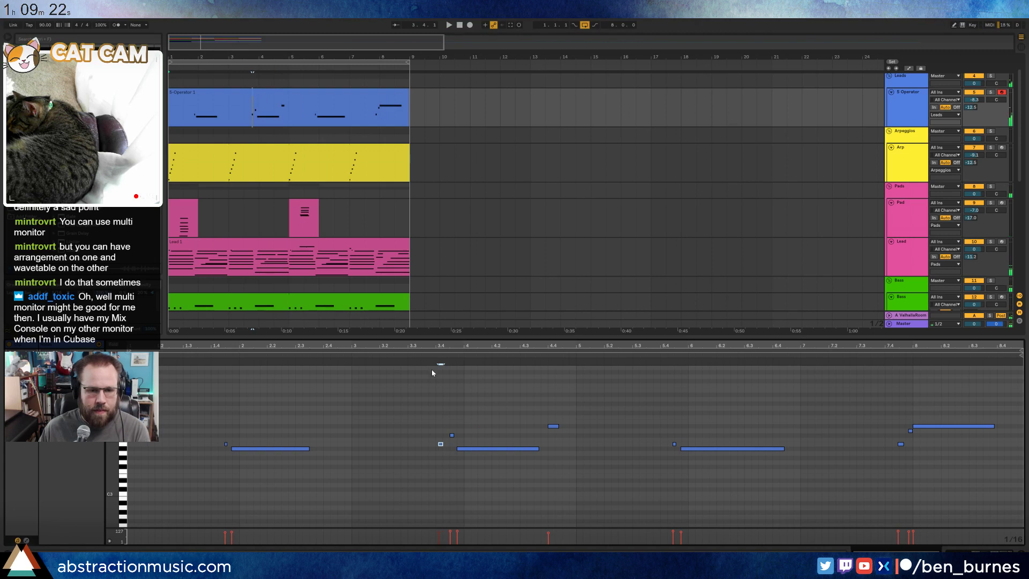
click(431, 355)
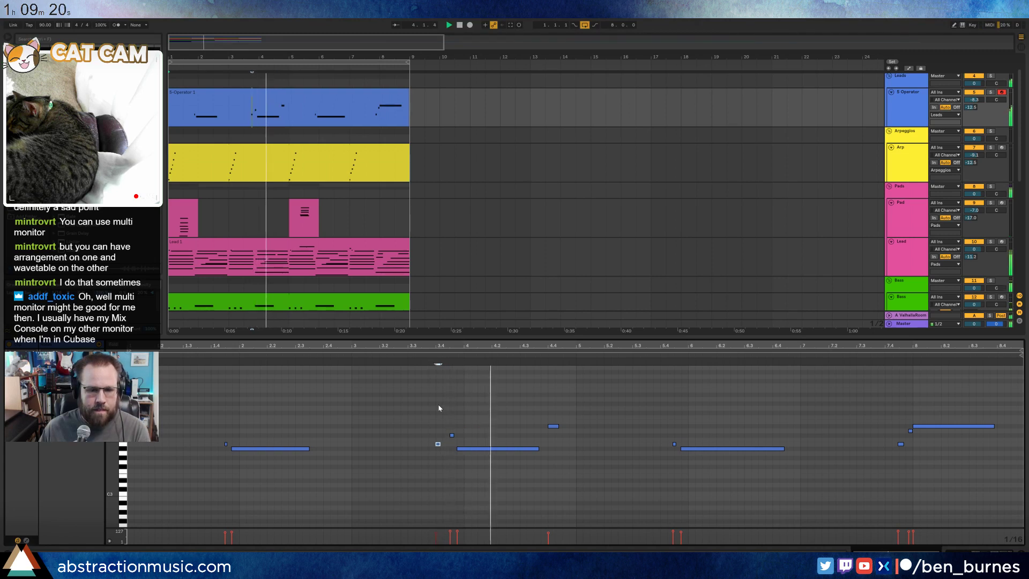
drag(448, 415, 471, 460)
key(Left)
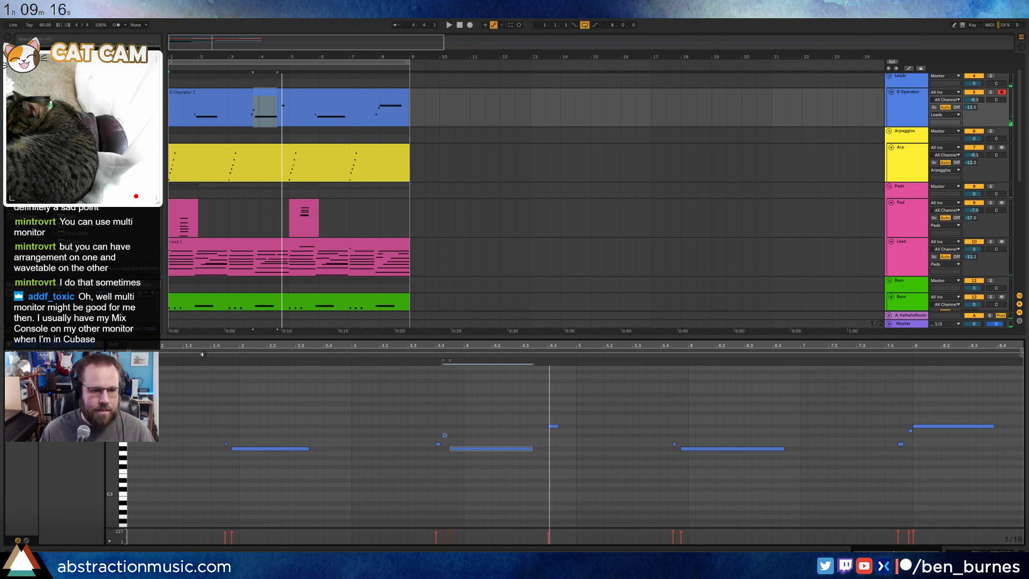
- Play the lead clip from just before bar 2 to check the timing of its opening phrase
click(203, 354)
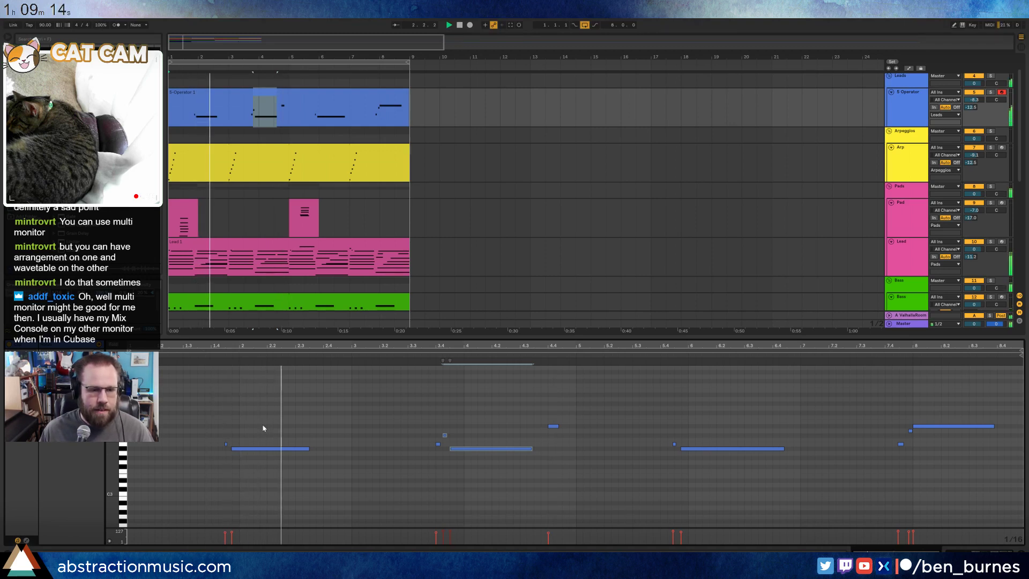
click(235, 449)
click(225, 444)
click(325, 450)
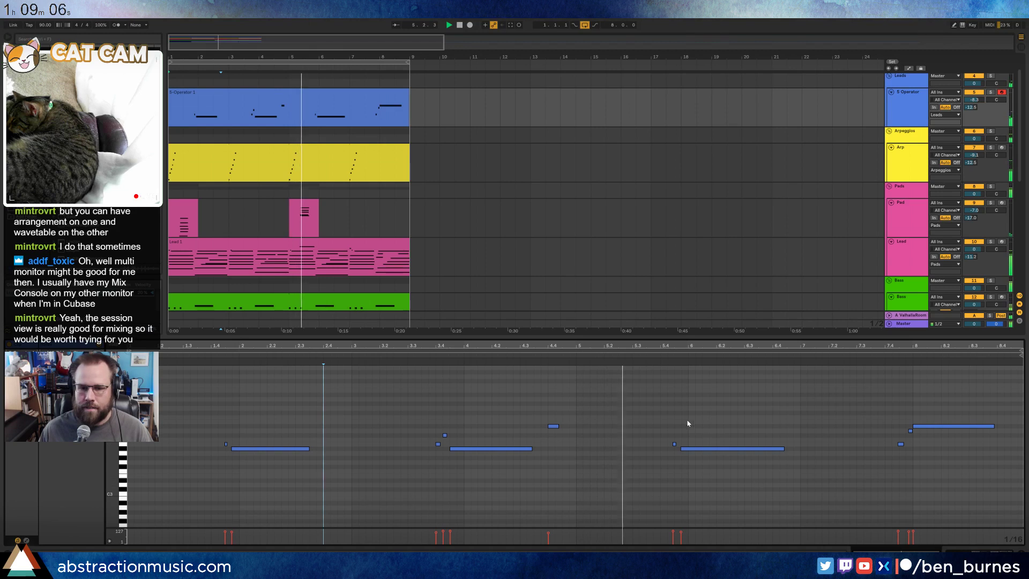
- Nudge the two-note phrase around bar 6 slightly later and shorten the end of its long note
click(696, 449)
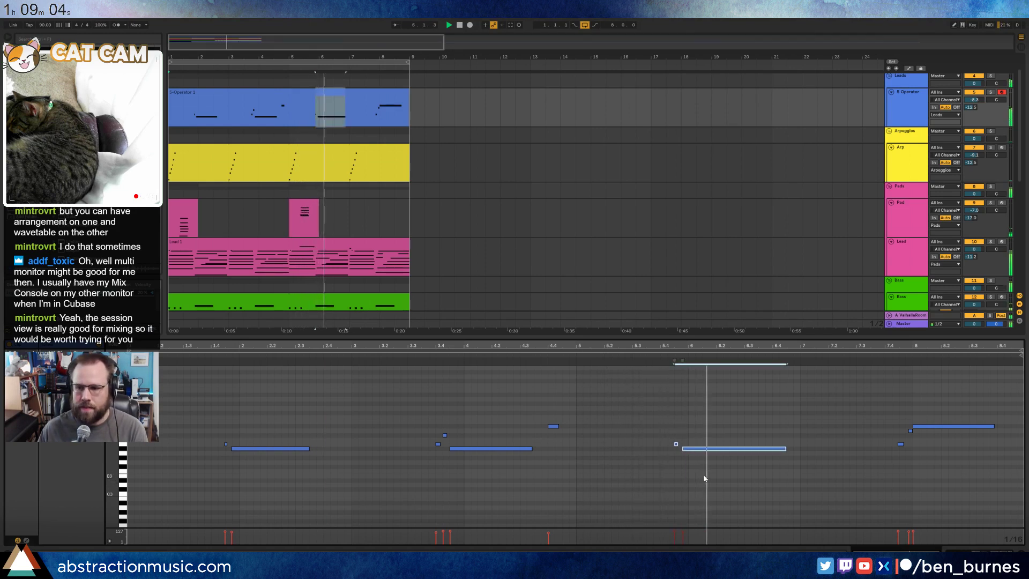
drag(786, 449, 779, 449)
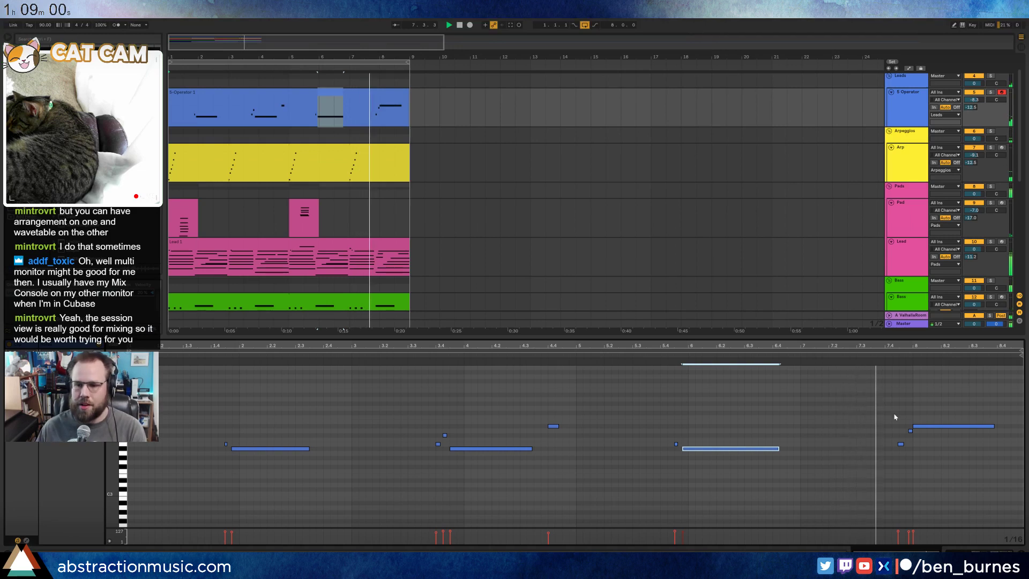
- Shift the final three-note lead phrase around bar 8 earlier, leaving a slightly larger gap before its long note
drag(904, 419, 919, 433)
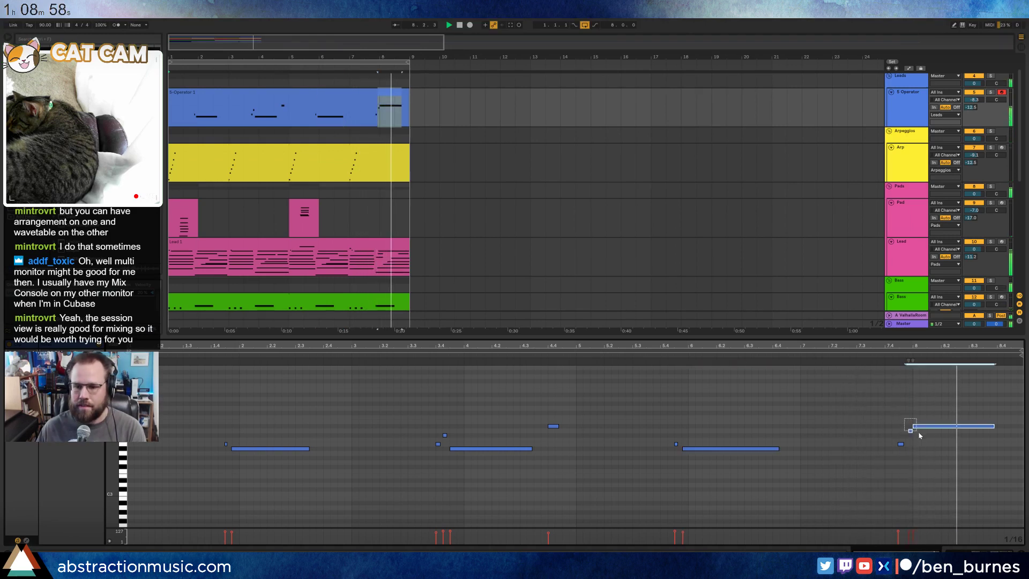
key(Left)
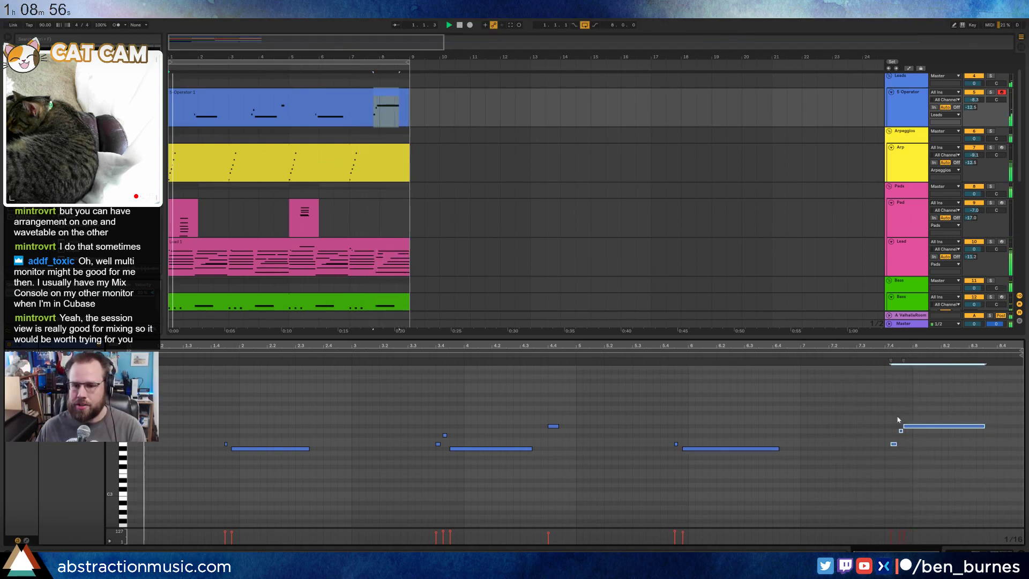
key(Left)
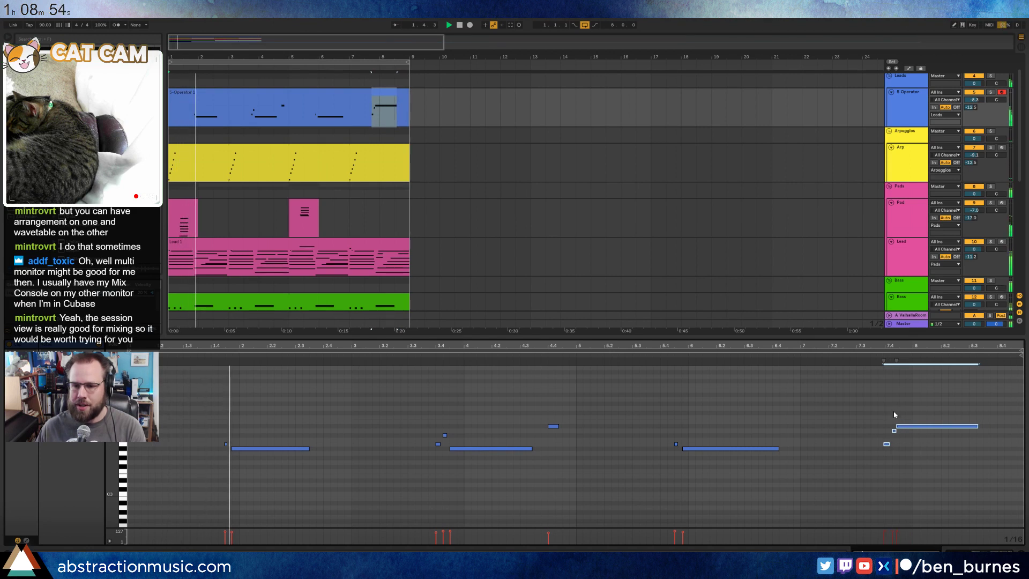
mouse_move(901, 415)
mouse_down()
mouse_move(917, 431)
mouse_move(906, 426)
mouse_up()
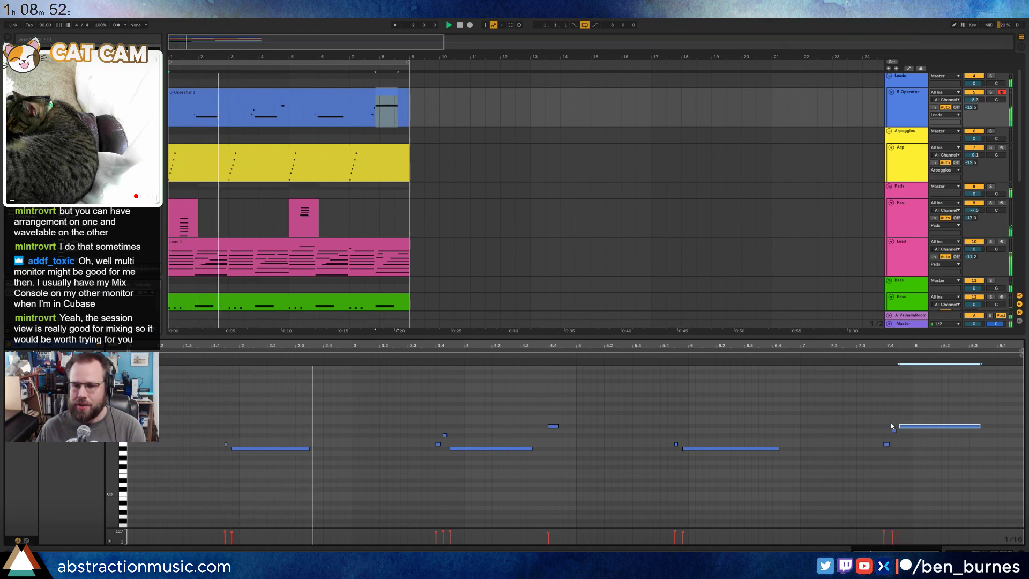
click(894, 430)
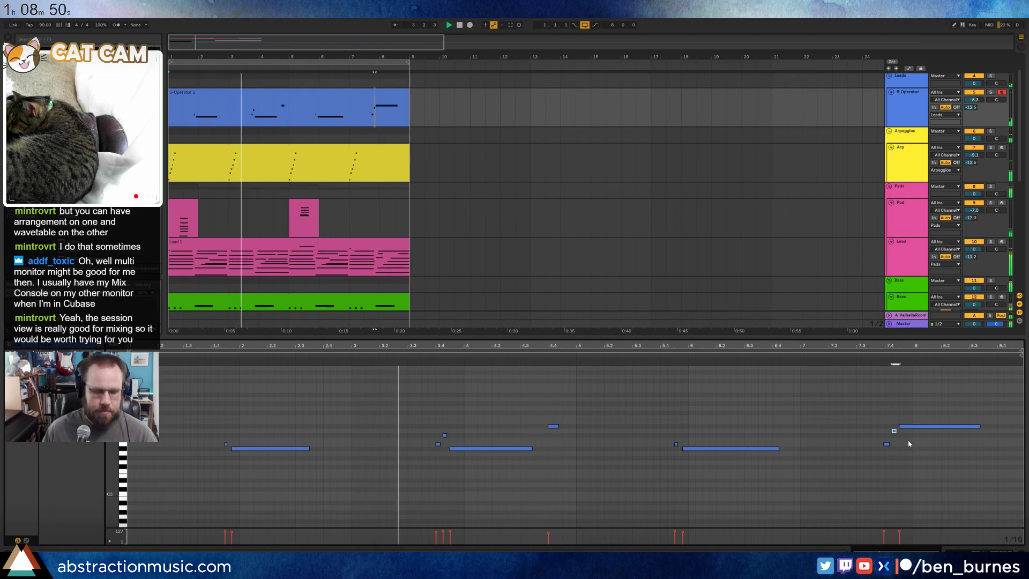
- Look over the track levels in the Session view mixer and return to the arrangement
key(Tab)
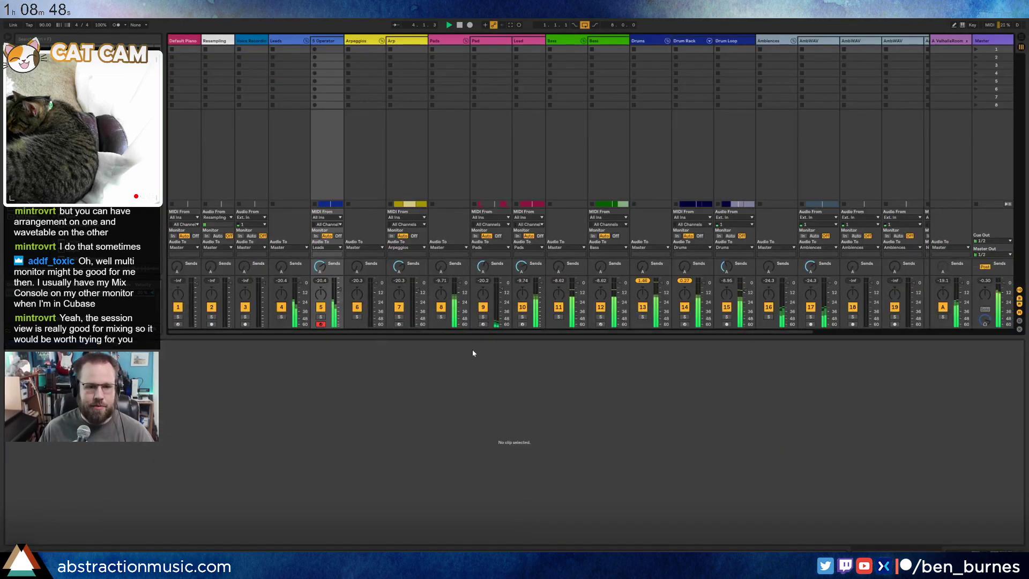
key(Tab)
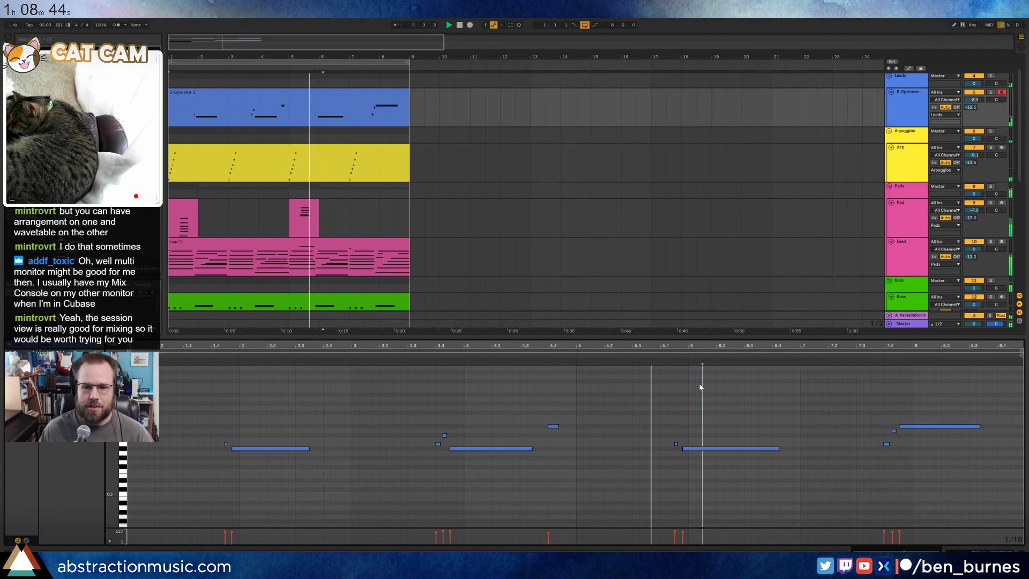
- In the lead track's Operator, set oscillator C's level to -21 dB and its envelope attack to about 3.3 s
key(shift+Tab)
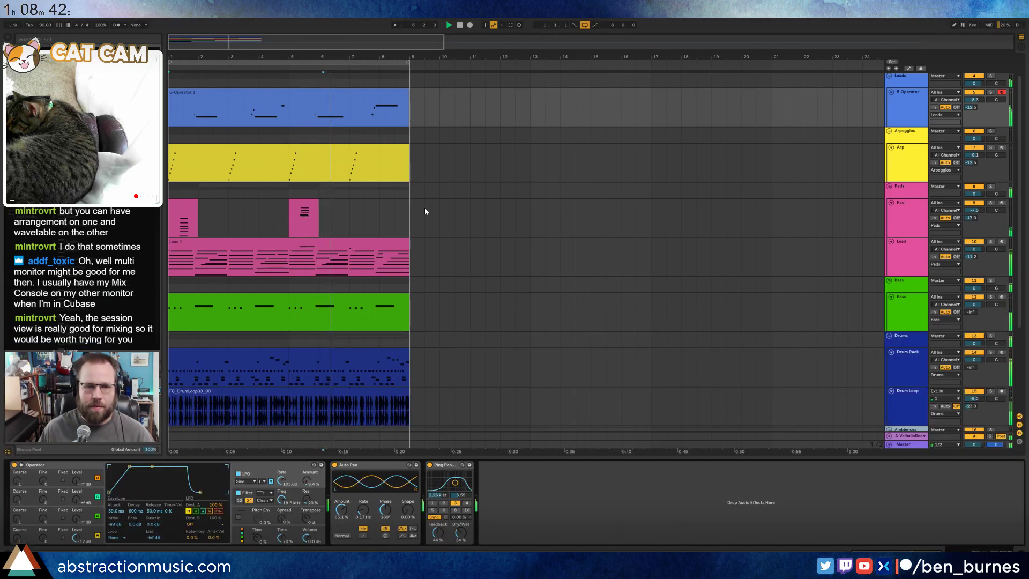
click(343, 94)
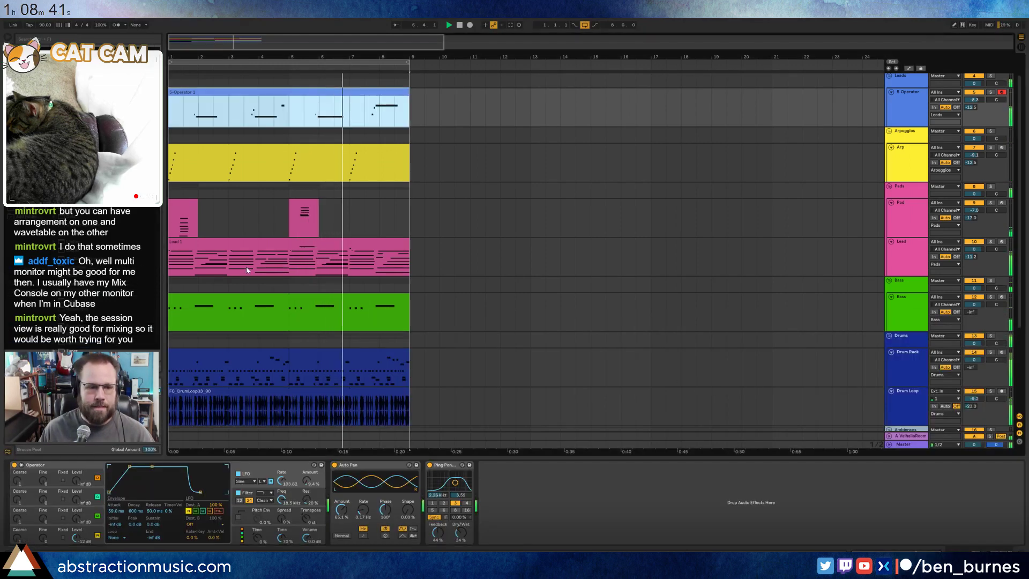
click(34, 514)
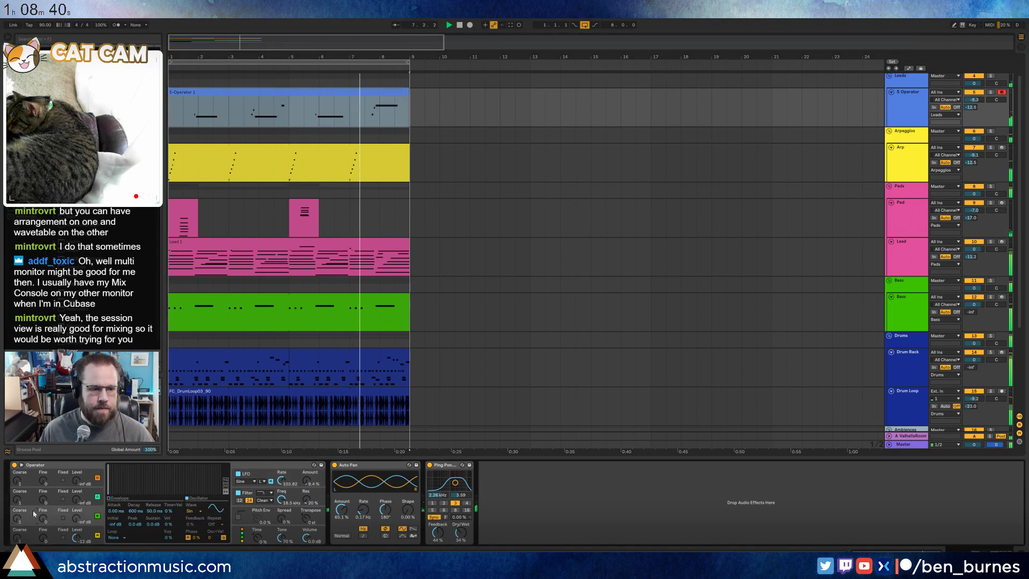
click(109, 498)
drag(110, 467, 134, 468)
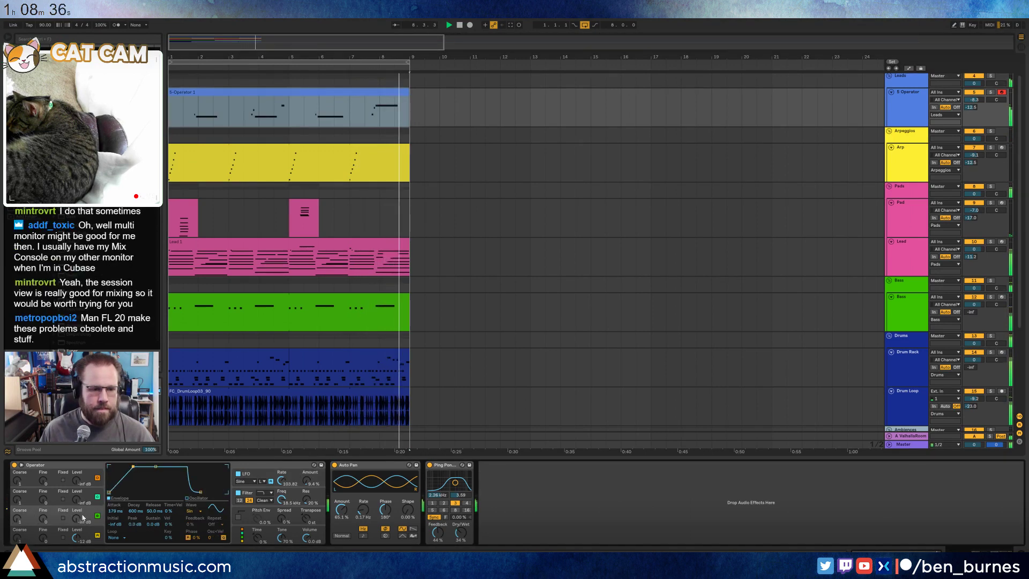
drag(76, 519, 76, 501)
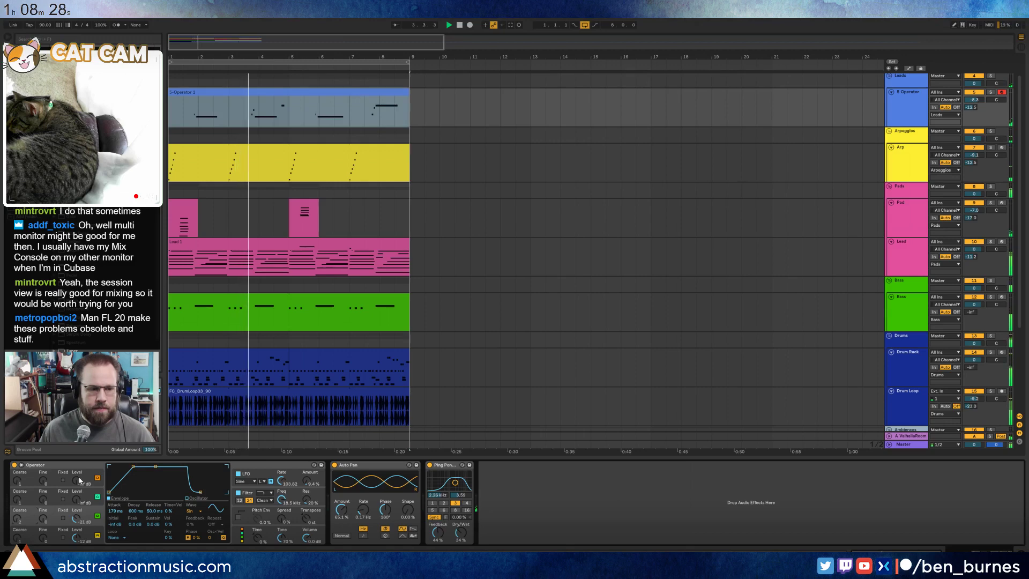
drag(134, 467, 145, 468)
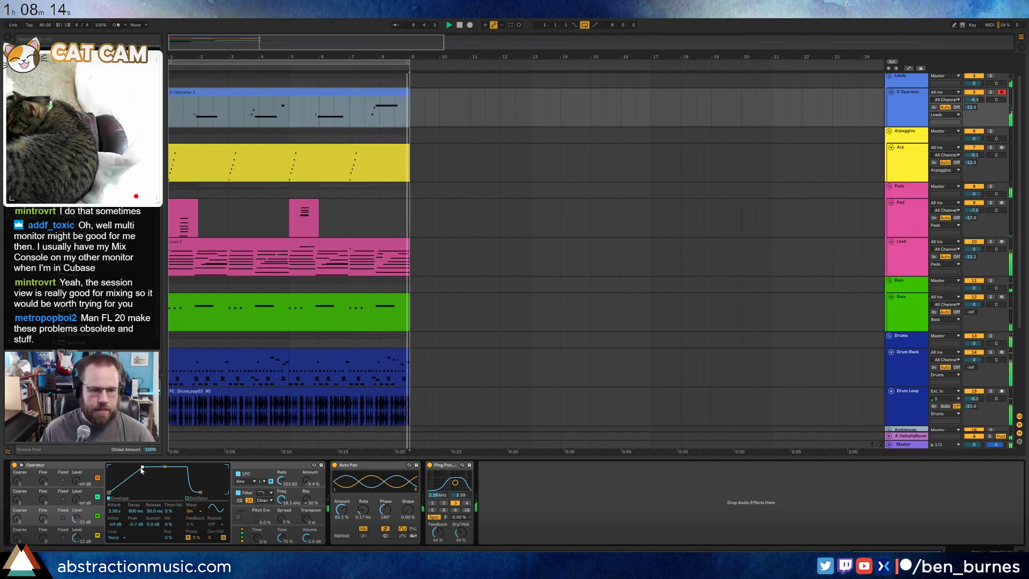
- Set Operator's spread to 19% and adjust its LFO amount
drag(282, 519, 282, 510)
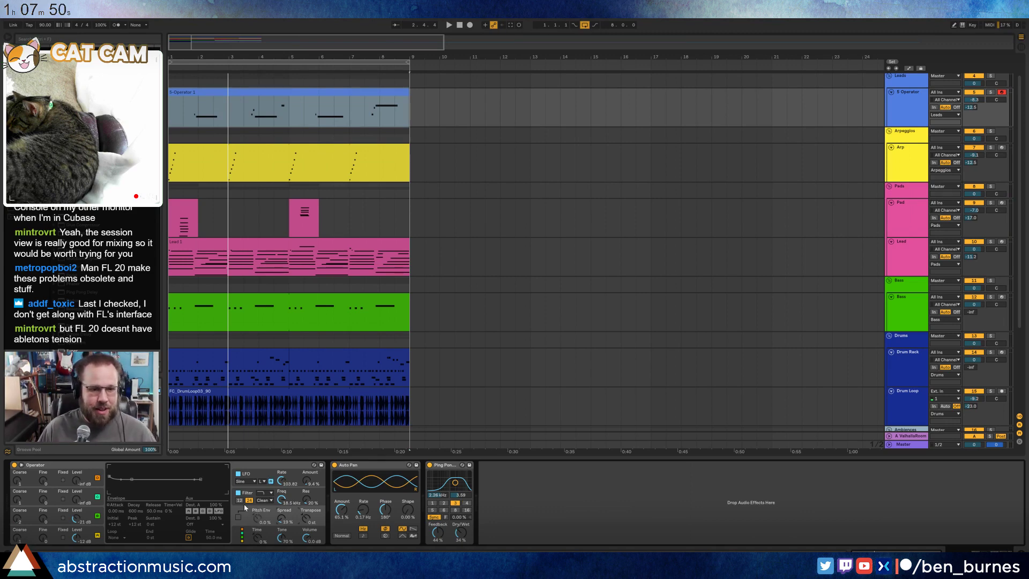
click(304, 483)
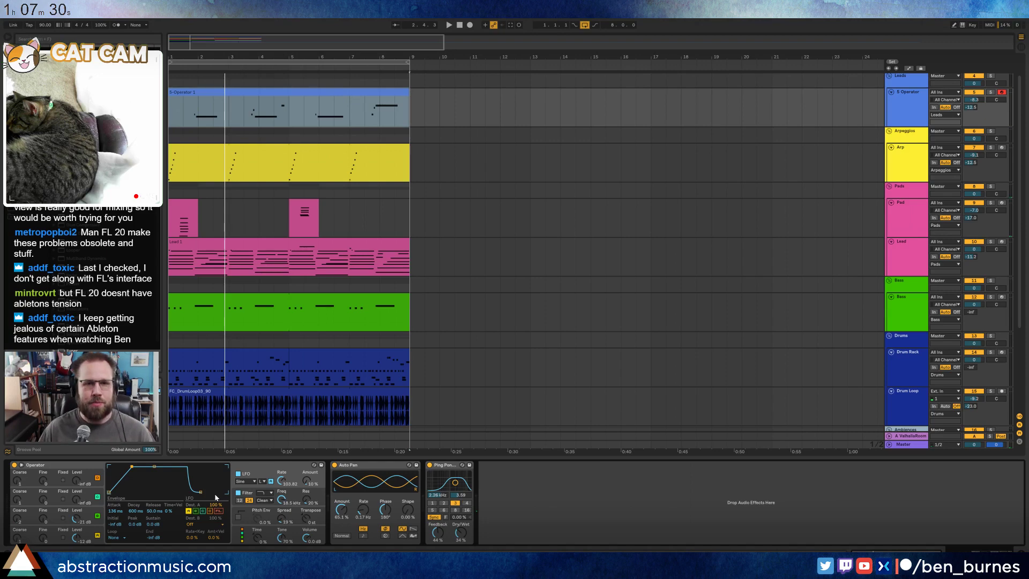
- Audition the loud closing section of the Rain in the Car 2 ambience clip and trim the clip to end at bar 45
click(408, 167)
key(space)
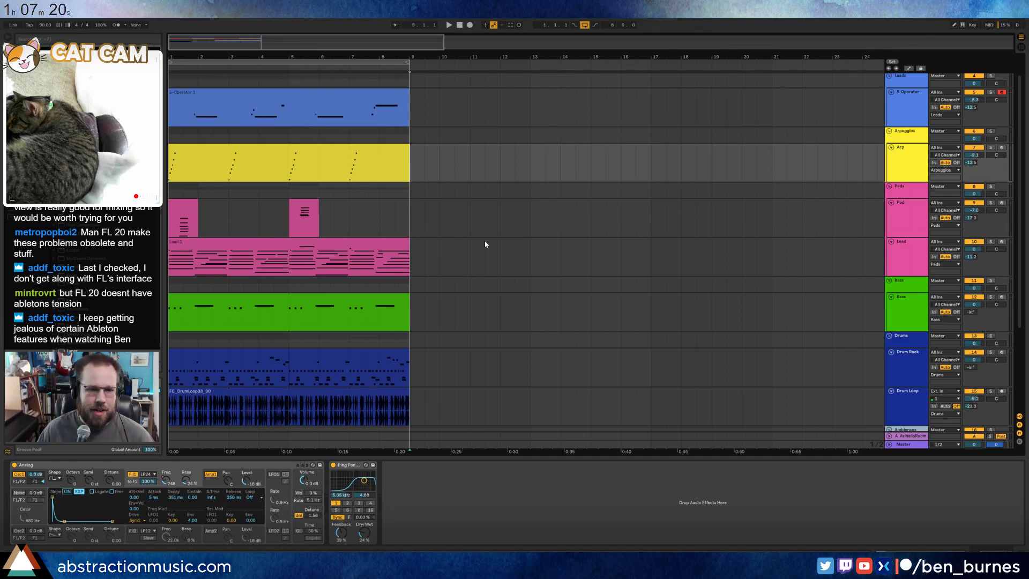
scroll(529, 294, down, 3)
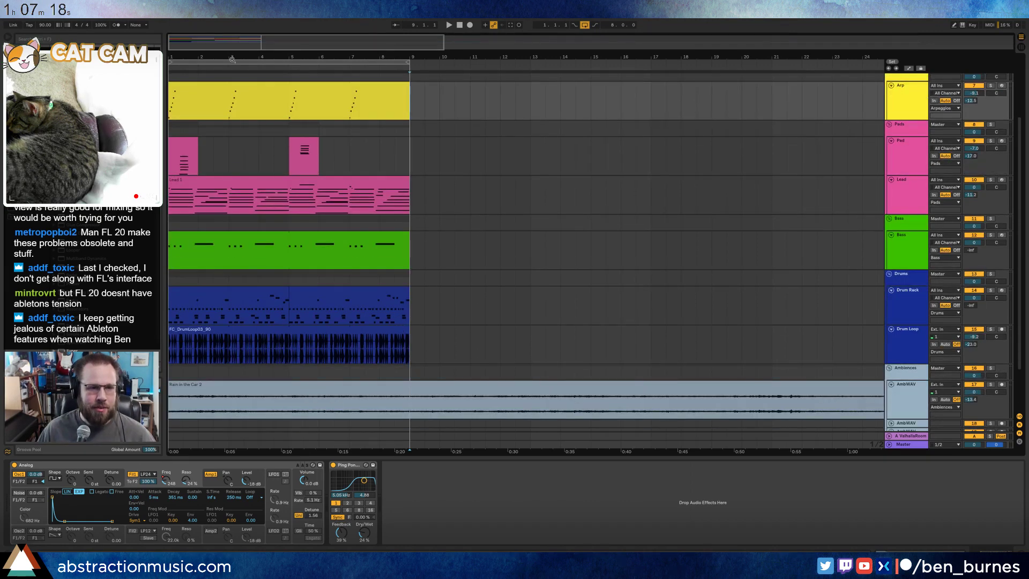
scroll(529, 294, down, 4)
click(603, 278)
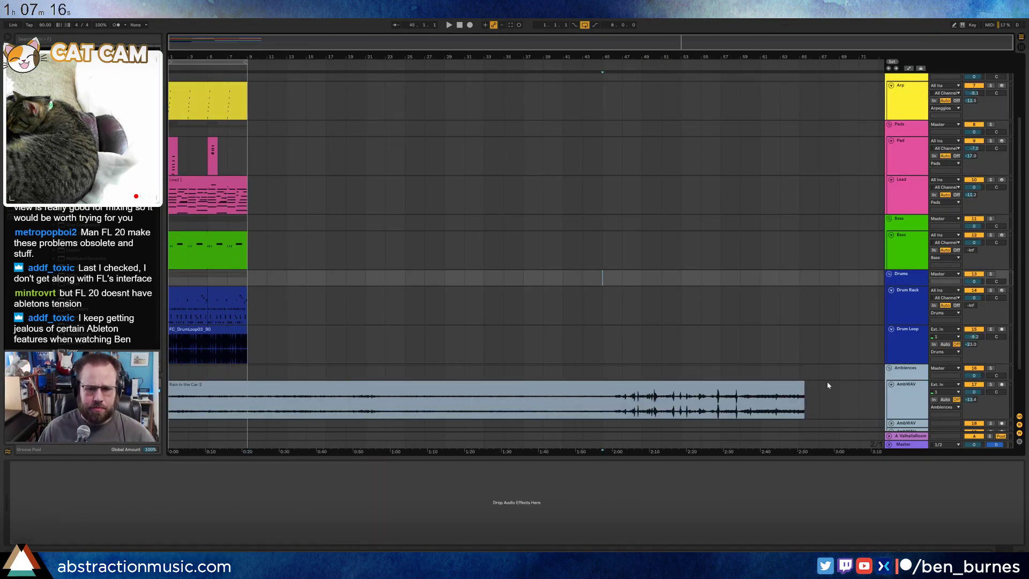
click(635, 406)
key(space)
click(675, 410)
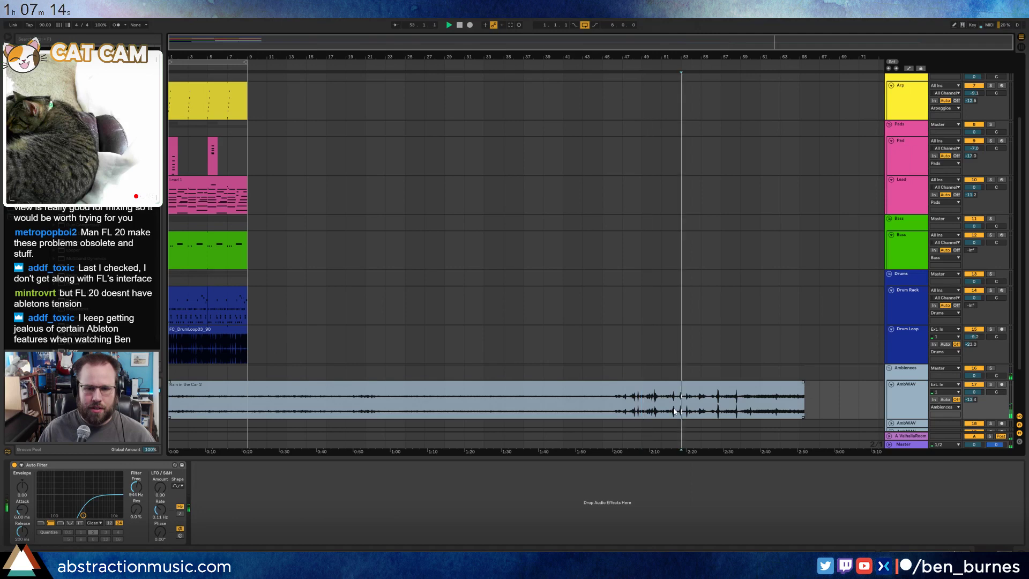
drag(803, 391, 603, 400)
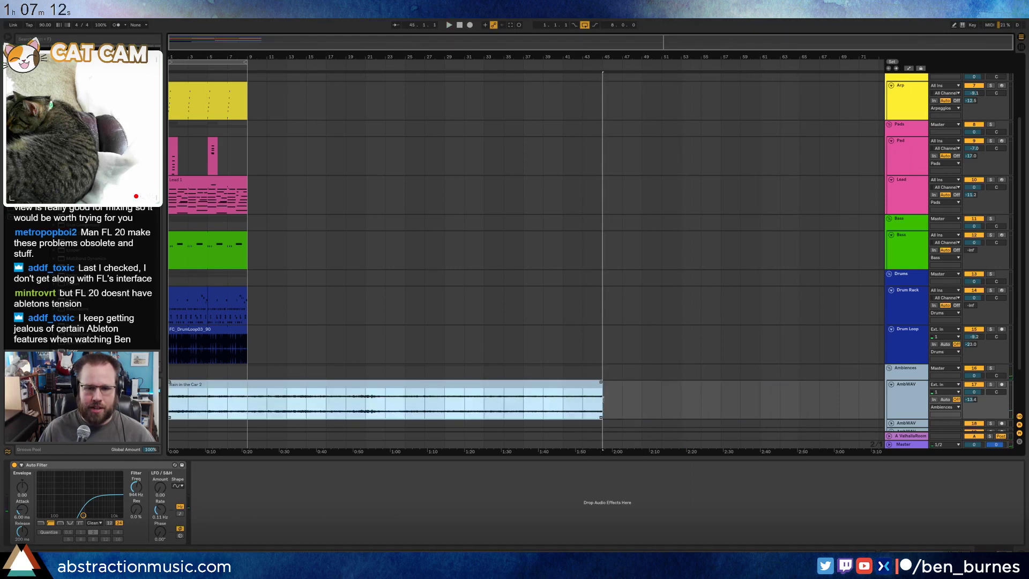
click(622, 399)
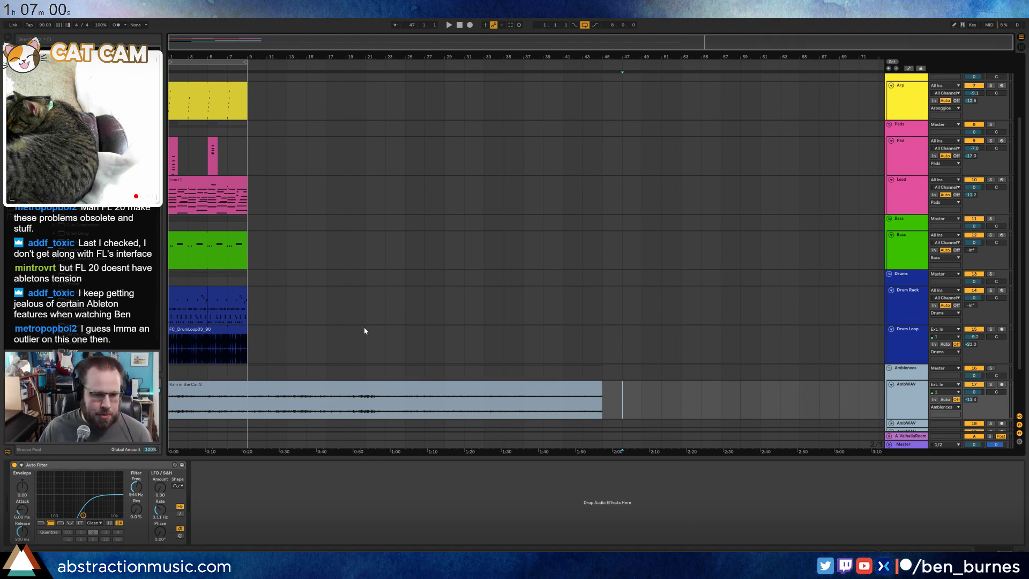
- Extend the FC_DrumLoop03_90 clip to bar 17 and move the Drum Rack clip to start at bar 9
drag(244, 331, 323, 333)
click(314, 302)
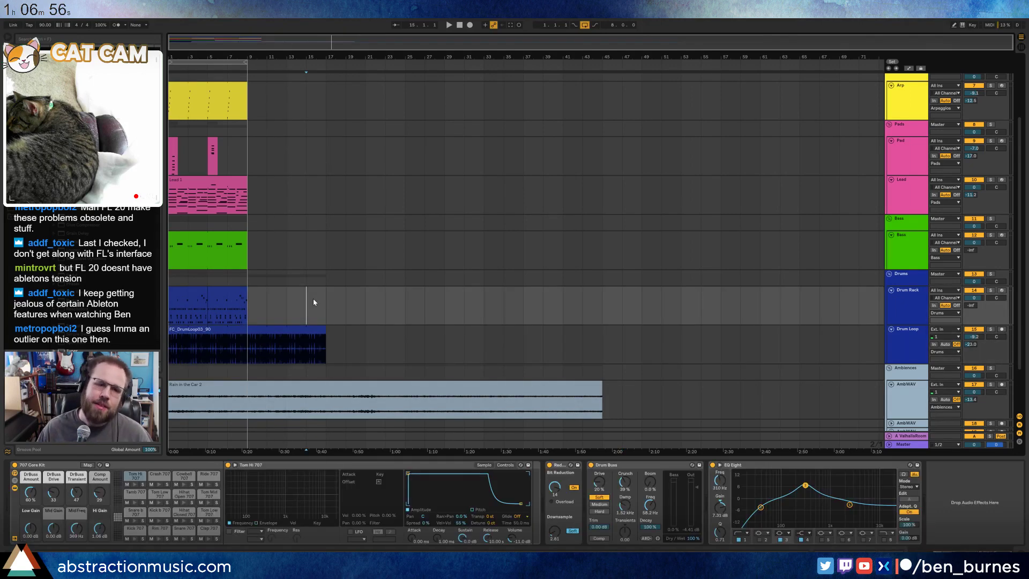
mouse_move(250, 301)
mouse_down()
mouse_move(182, 307)
mouse_move(255, 296)
mouse_up()
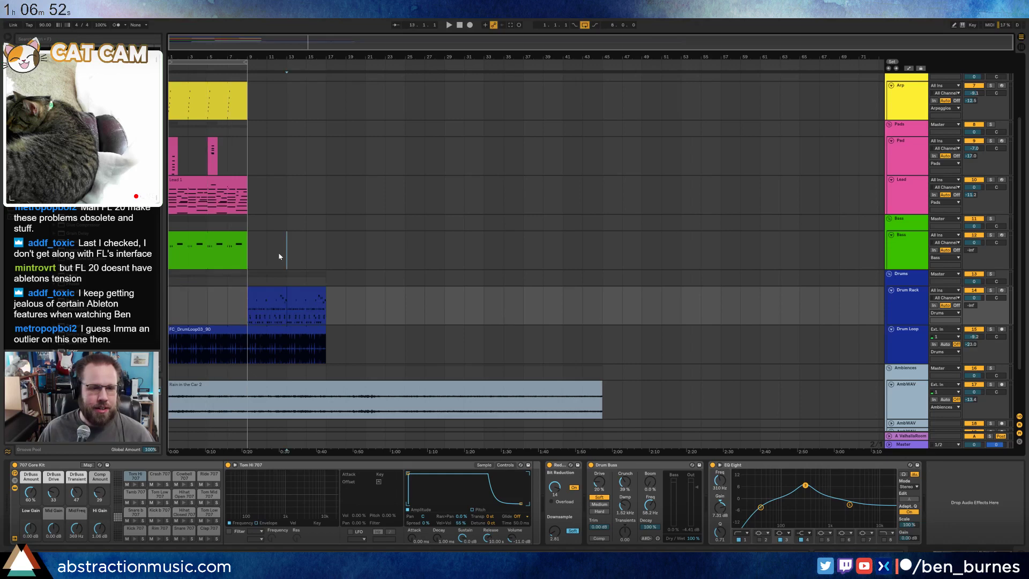
- Duplicate the Lead clip into bars 9 to 17 and move the Bass clip to start at bar 9
click(286, 251)
scroll(224, 228, up, 2)
click(201, 203)
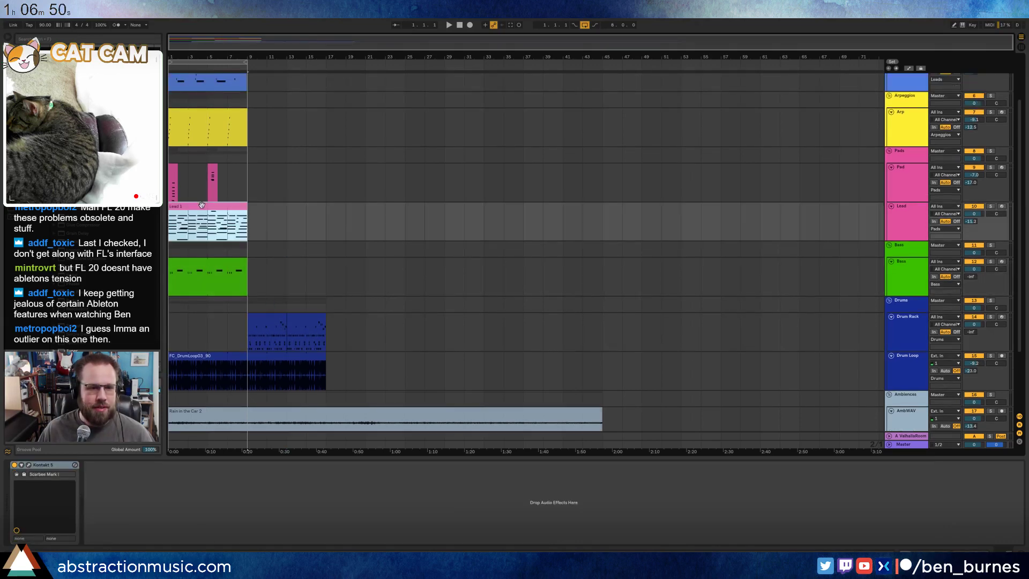
key(ctrl+d)
click(283, 268)
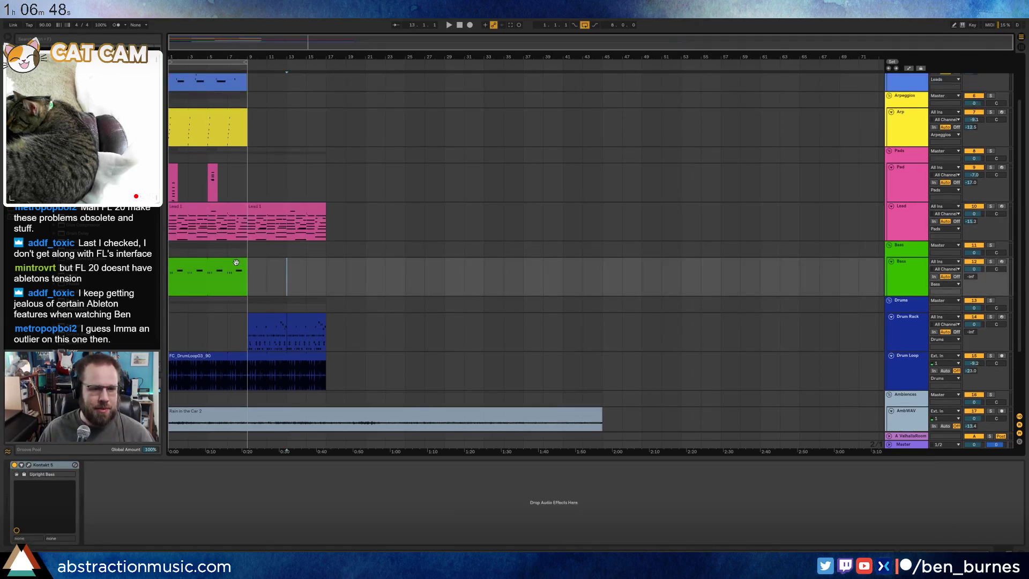
drag(236, 262, 315, 264)
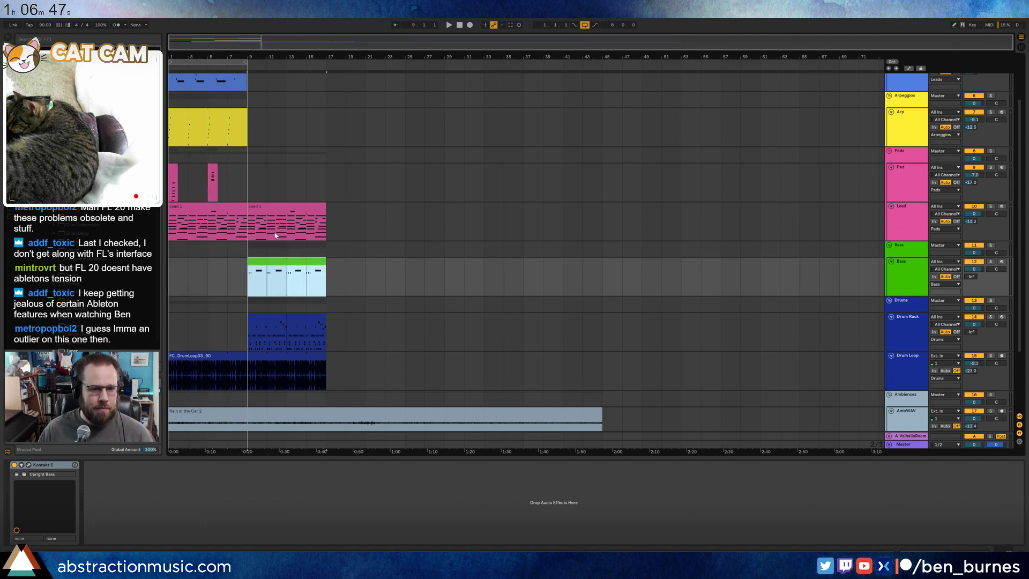
- Duplicate the Arp clip to reach bar 17 and delete its sections from bars 1 to 5 and 7 to 9
click(243, 158)
click(217, 117)
key(ctrl+d)
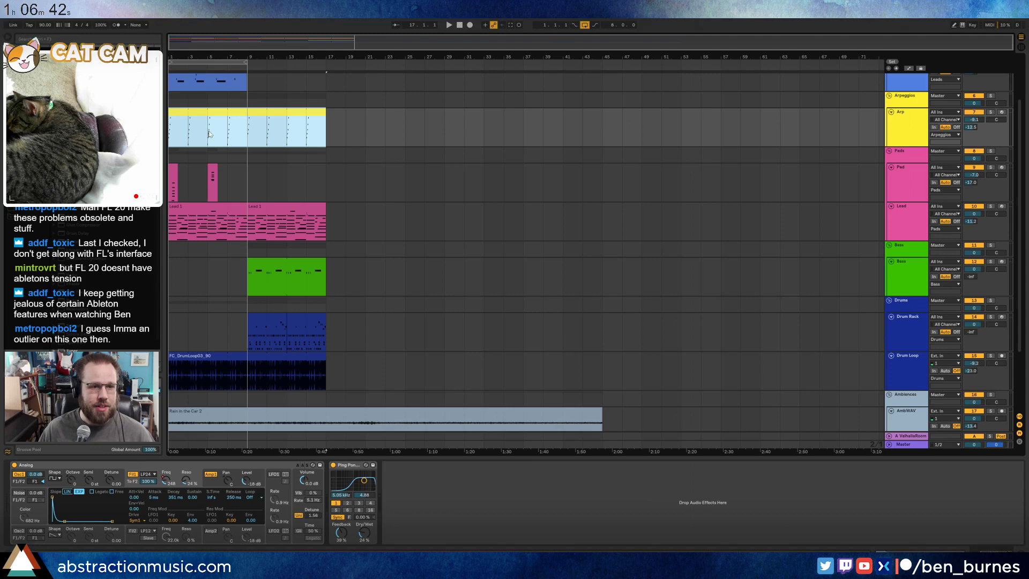
click(208, 134)
key(Delete)
click(235, 135)
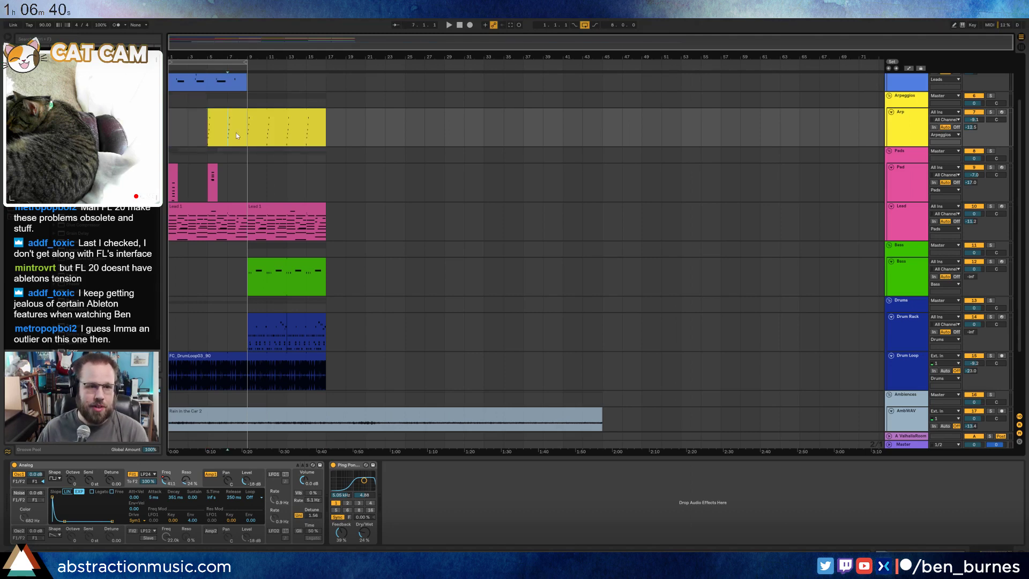
key(Delete)
- Move the S-Operator lead clip so that it starts at bar 17
click(243, 179)
scroll(251, 177, up, 4)
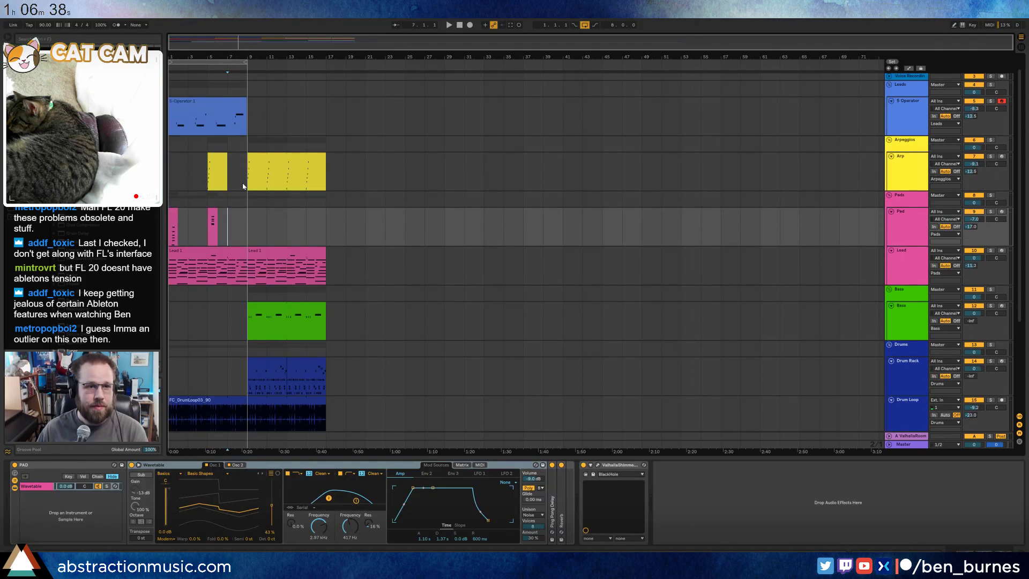
drag(203, 128, 350, 129)
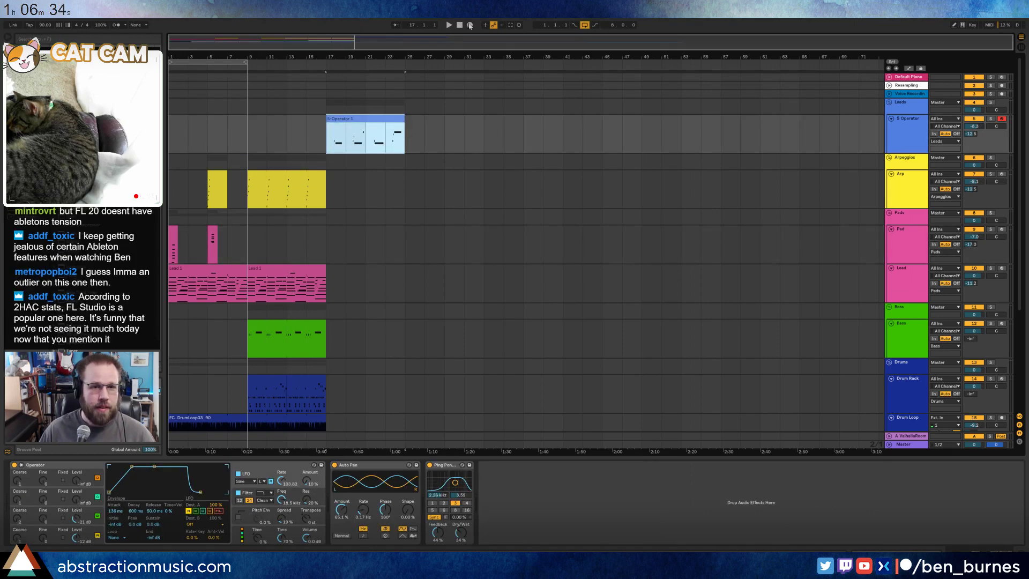
- Play the arrangement from the start and shift the loop to bars 17 to 25
click(461, 26)
key(space)
drag(209, 63, 386, 80)
click(430, 277)
scroll(429, 278, down, 3)
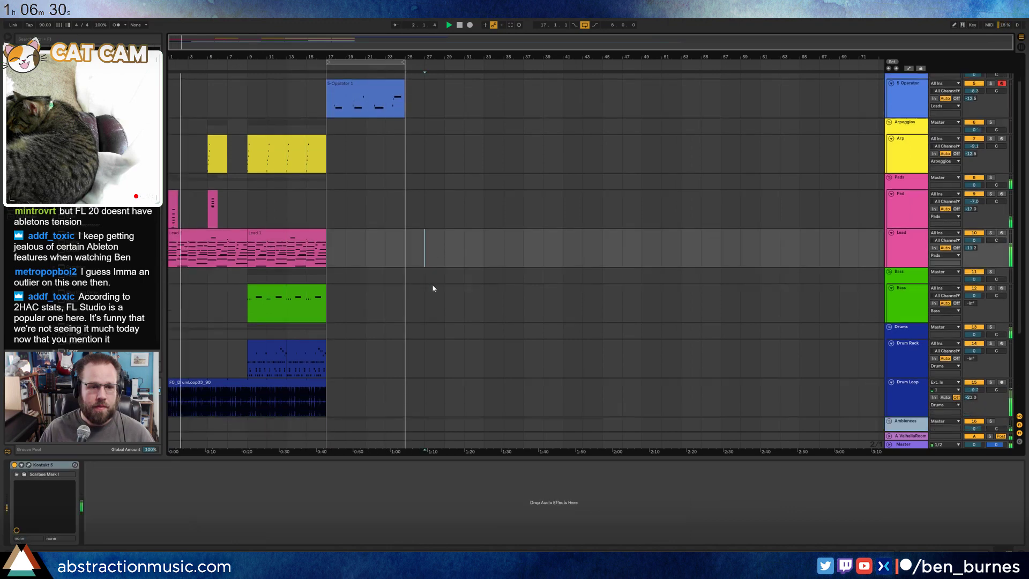
- Copy the last bar of the Drum Rack clip before bar 17 and paste it at bar 8
drag(238, 57, 571, 329)
drag(732, 349, 702, 352)
key(ctrl+c)
click(414, 349)
key(ctrl+v)
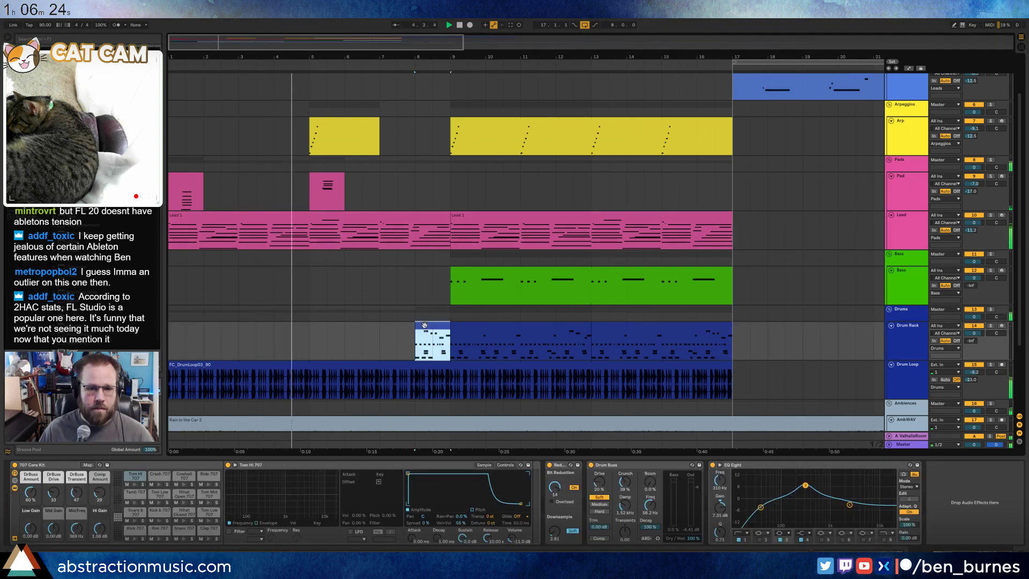
- In the bar 8 drum clip, deactivate the kicks, first clap and snare, first five closed hi-hats and the open hi-hat
double_click(430, 325)
double_click(134, 455)
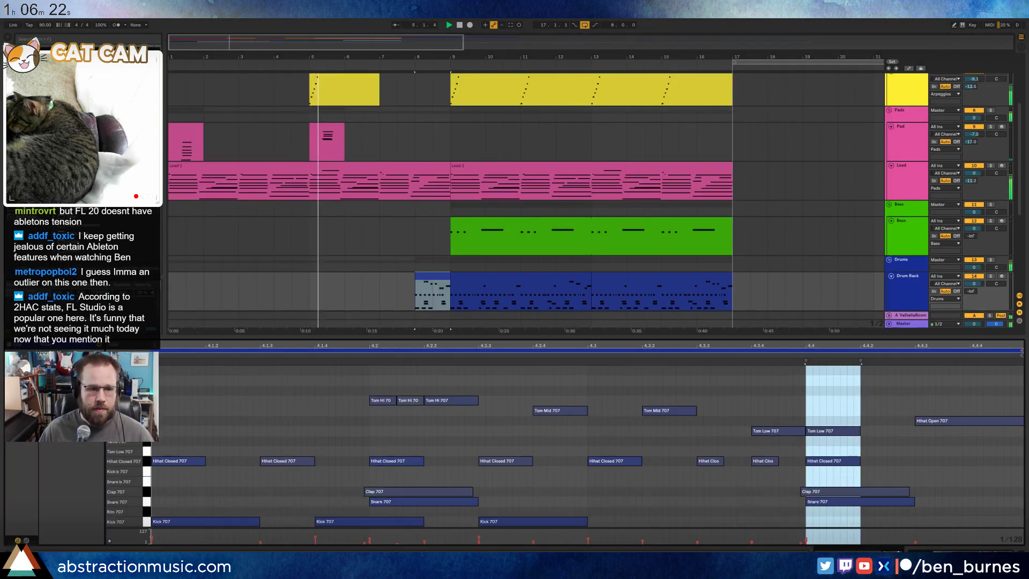
drag(161, 446, 839, 526)
key(0)
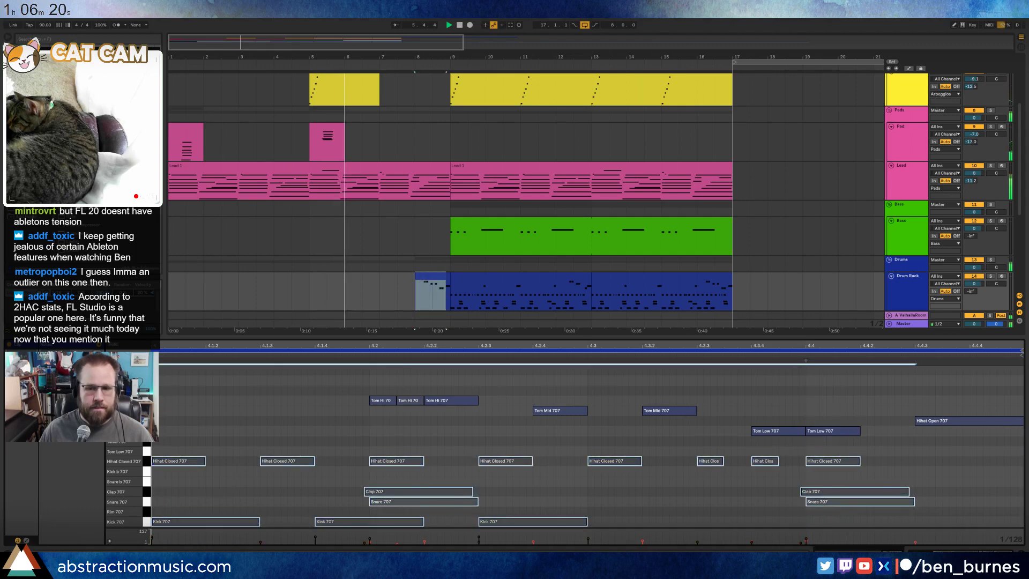
drag(771, 470, 847, 522)
key(0)
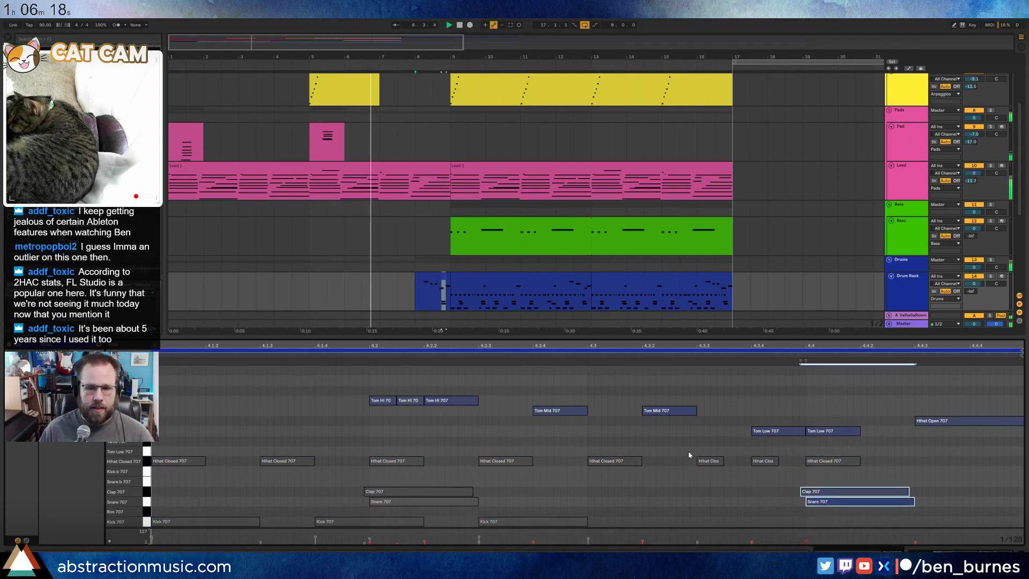
drag(689, 455, 826, 472)
key(0)
click(938, 420)
key(0)
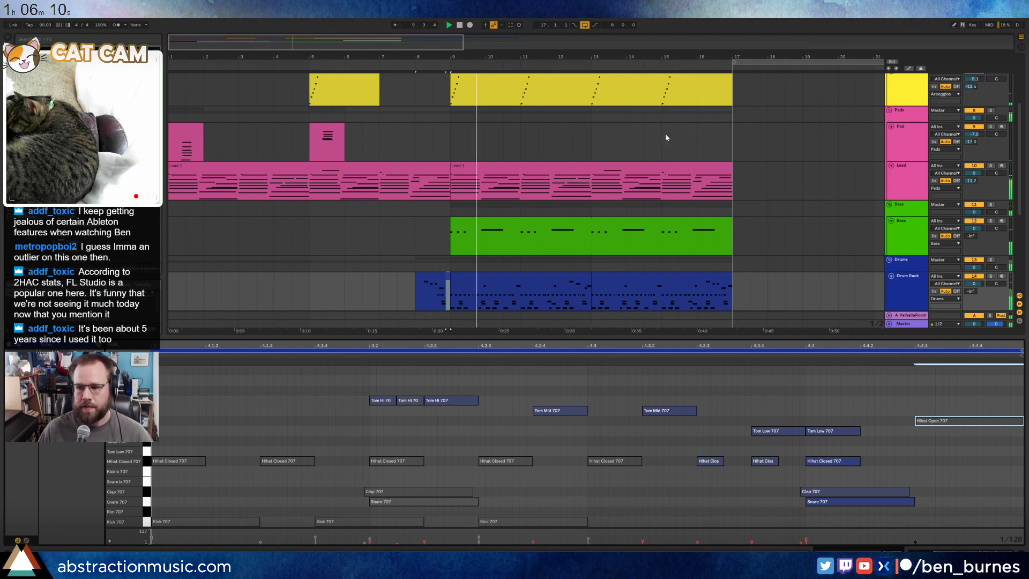
- Move the loop to bars 9 to 17 and select the first Lead clip to show its devices
key(shift+Tab)
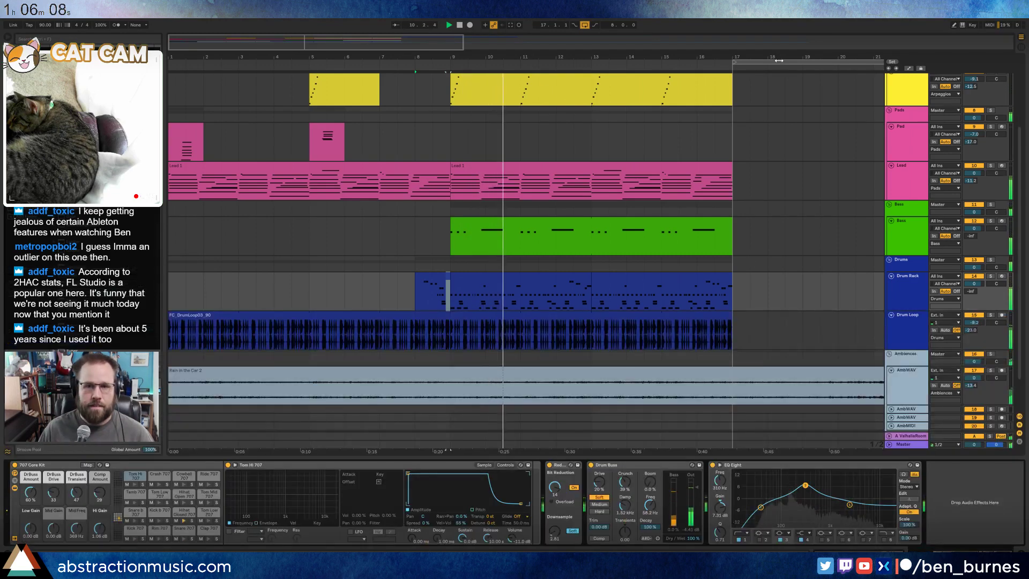
drag(793, 62, 356, 61)
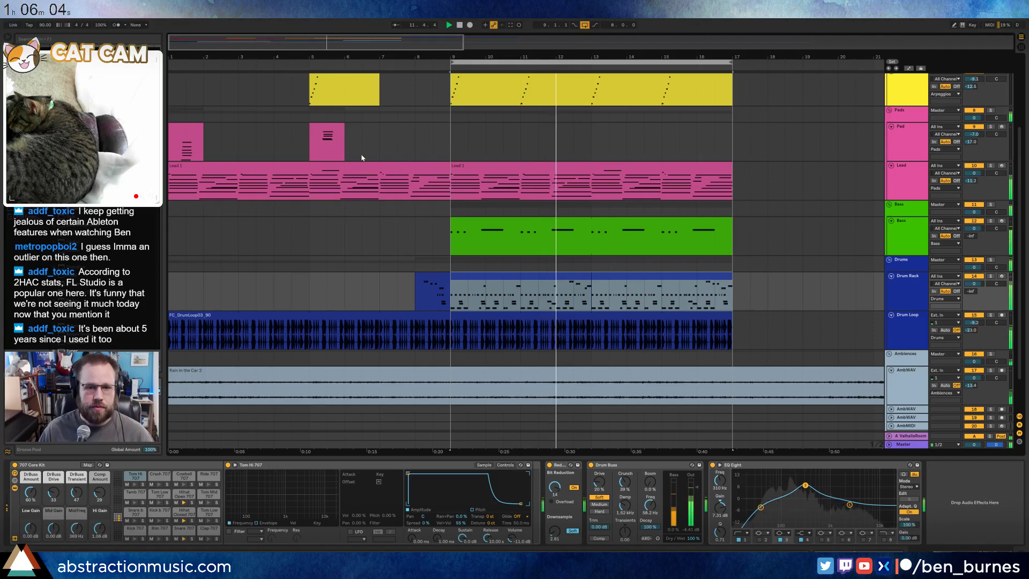
click(418, 165)
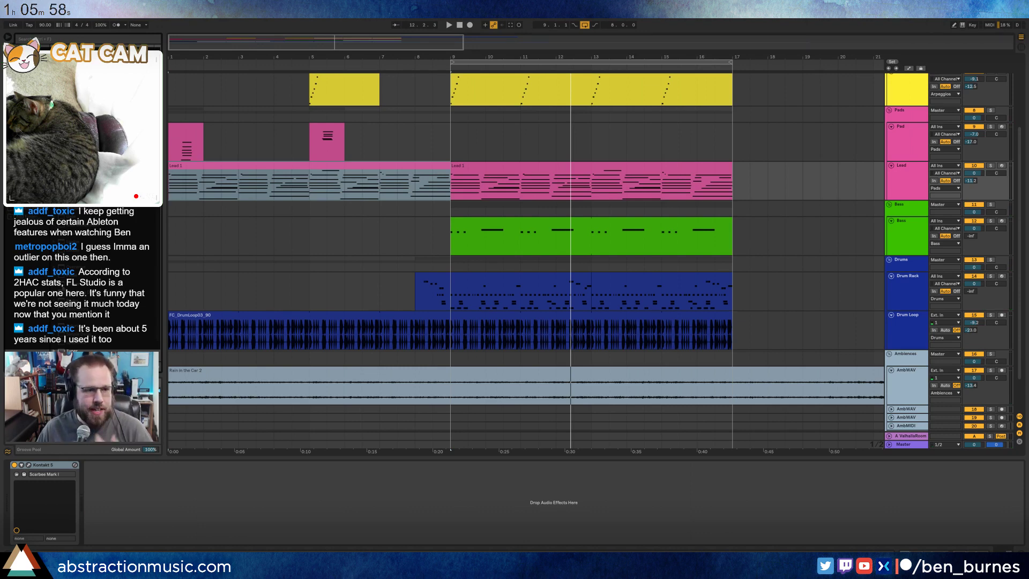
- Try a Phaser device after Kontakt on the Lead track, adjusting its frequency and feedback, and audition it from the start
drag(80, 284, 95, 558)
key(space)
drag(149, 526, 160, 521)
key(space)
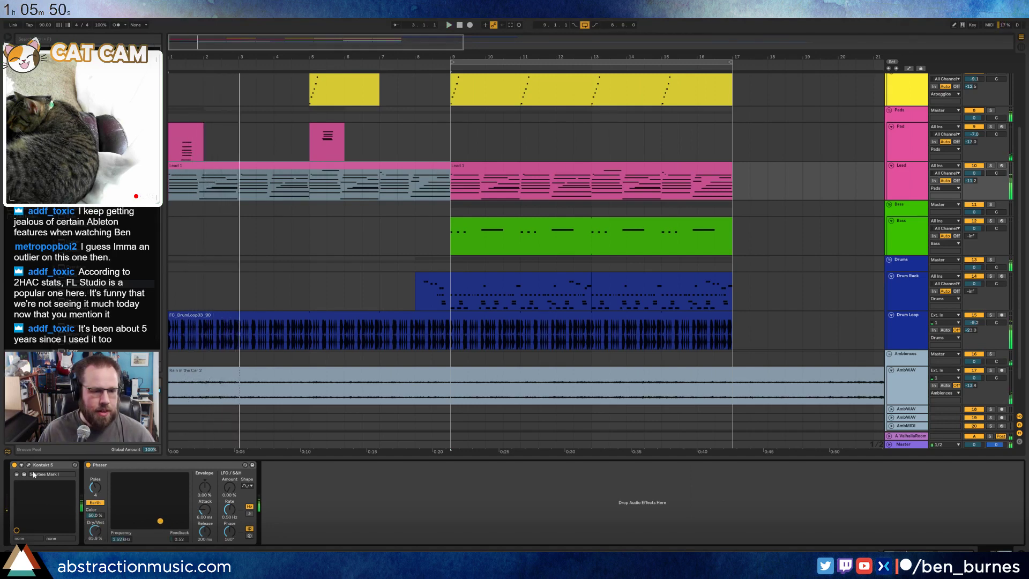
- Open the Scarbee Mark I instrument's phaser settings in Kontakt and remove the separate Phaser device from the Lead track
click(28, 465)
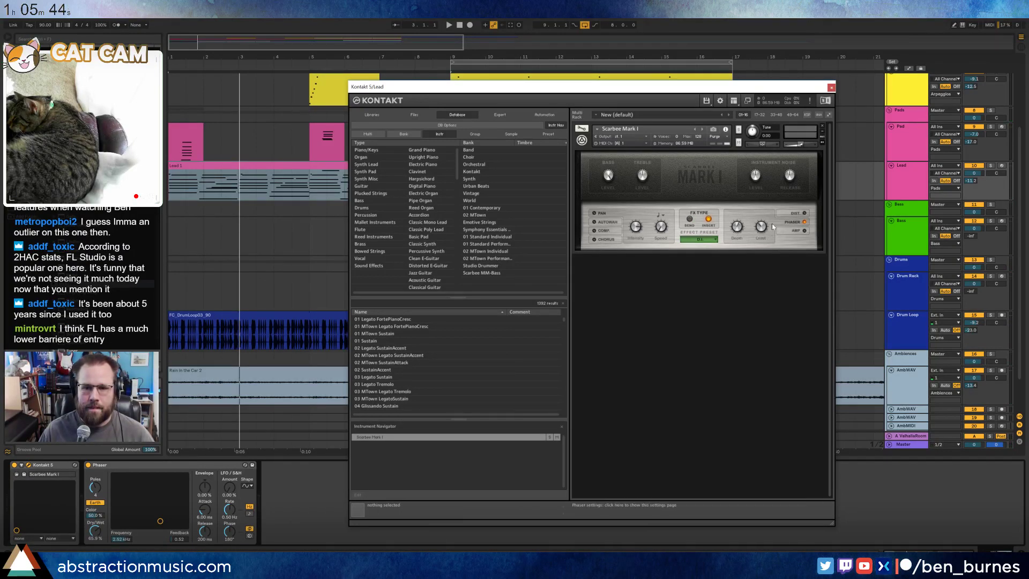
key(space)
click(224, 466)
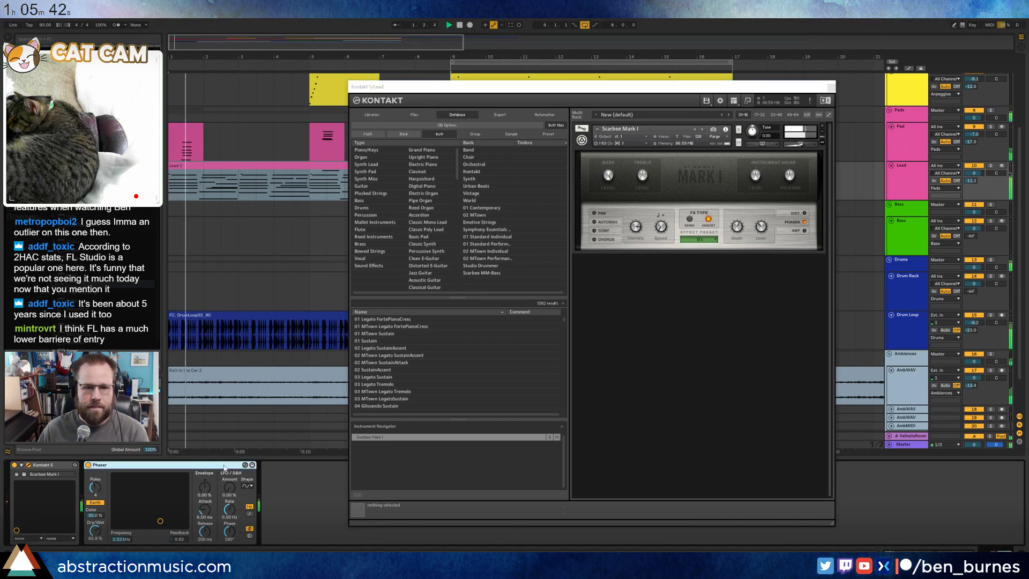
key(Delete)
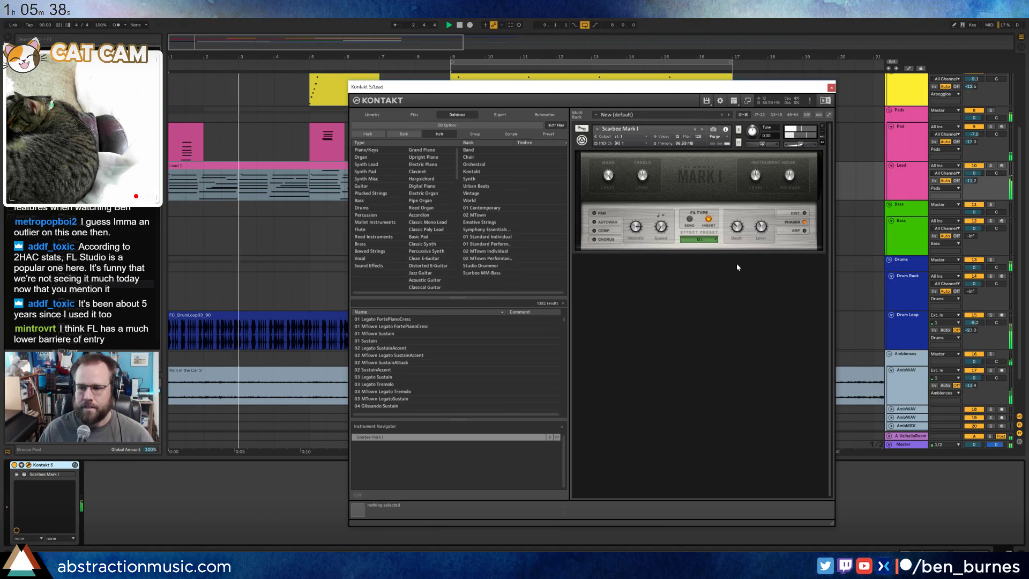
- Audition the lead with the instrument's built-in phaser and try its distortion effect
key(space)
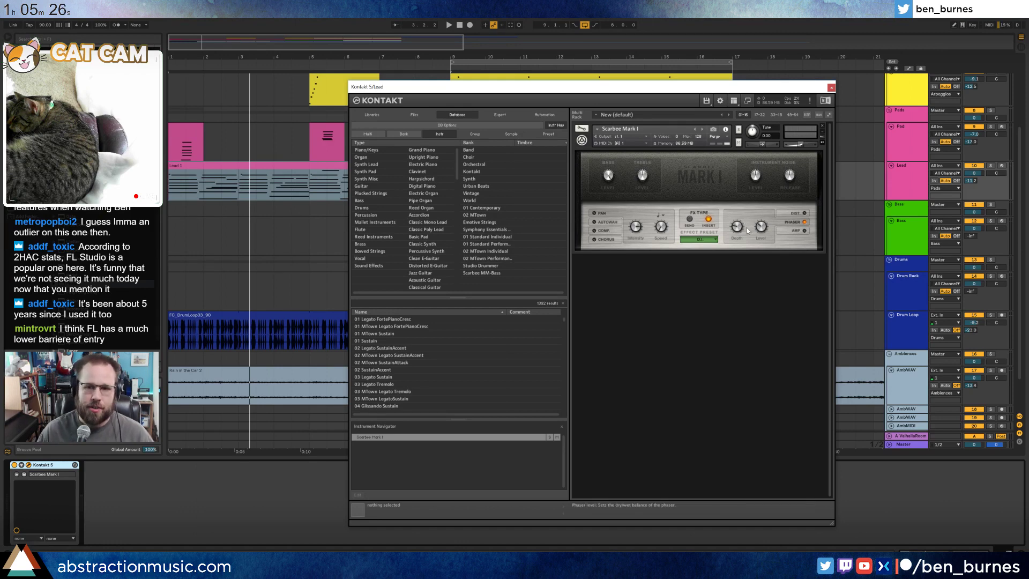
key(space)
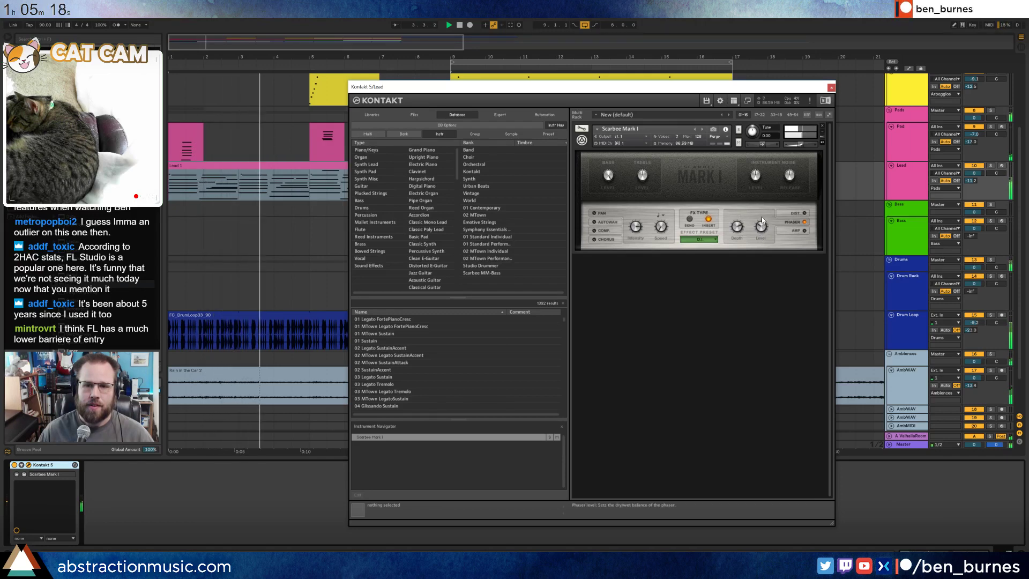
click(790, 214)
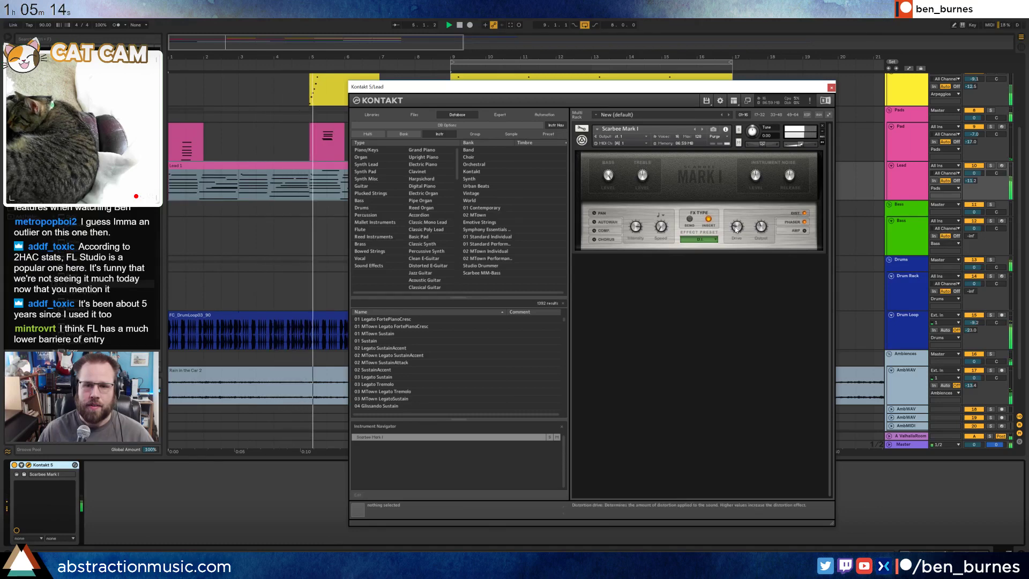
- Enable the Scarbee Mark I's autowah and sync its speed to sixteenth notes
click(595, 222)
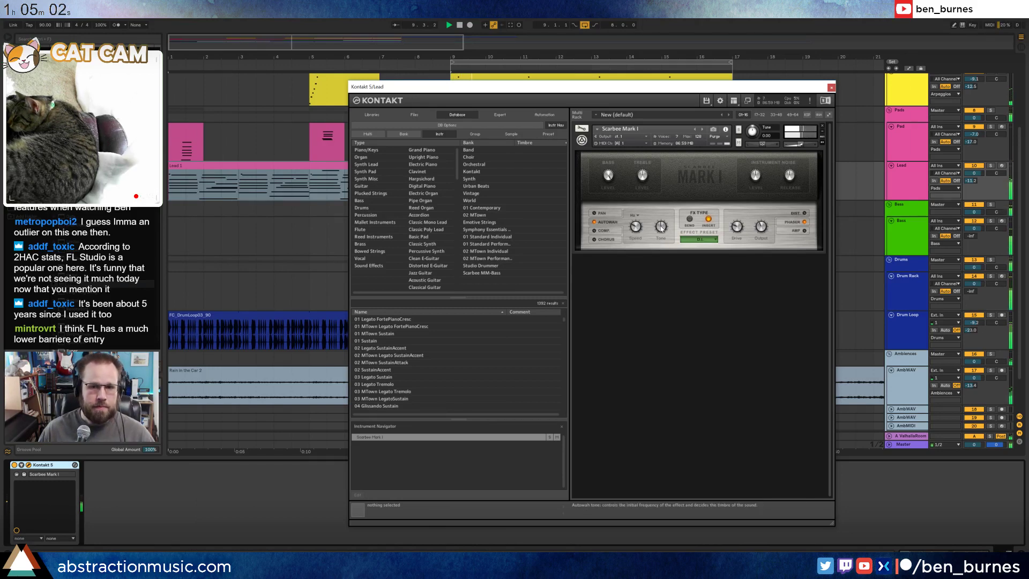
click(636, 215)
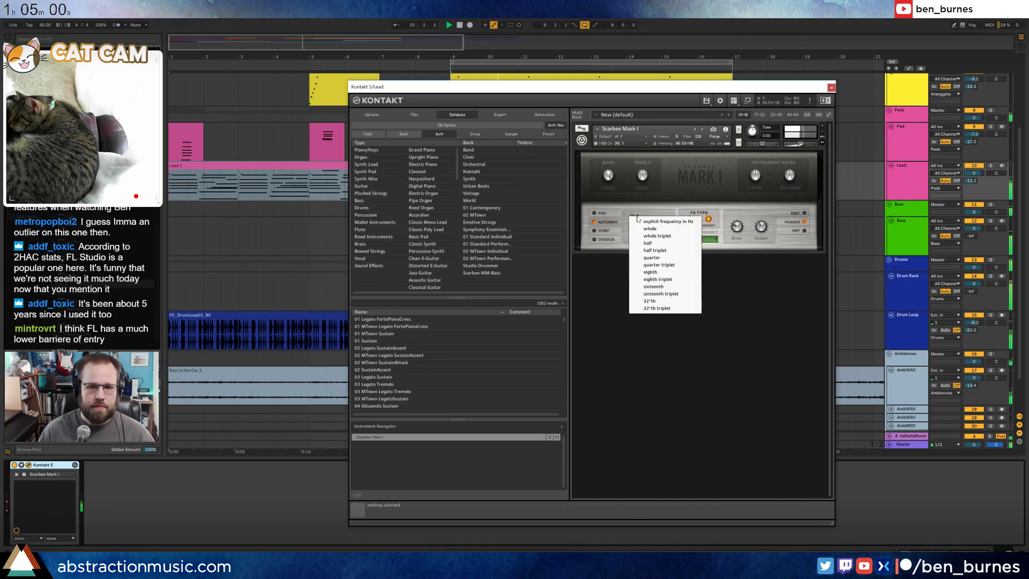
click(665, 272)
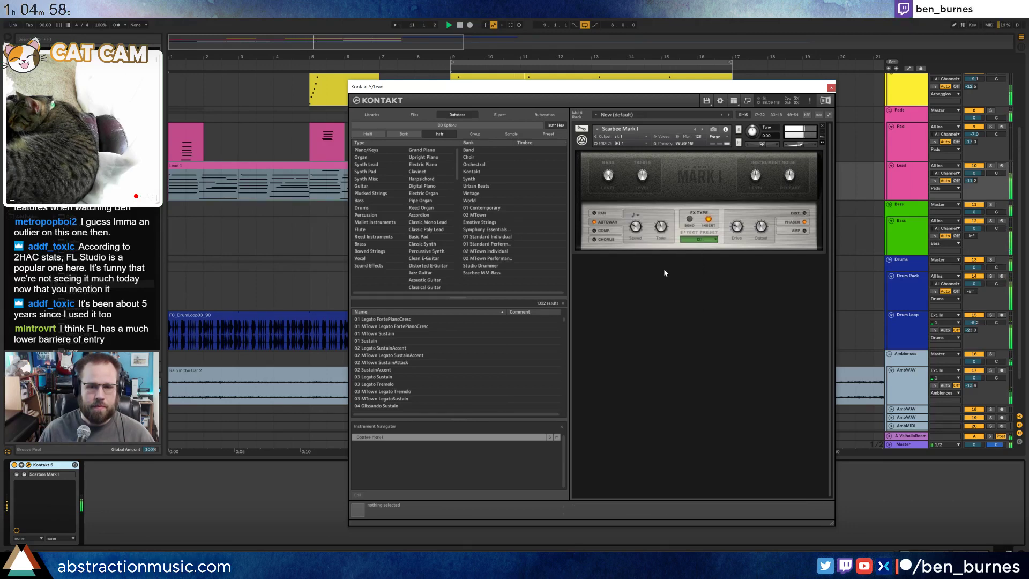
click(637, 215)
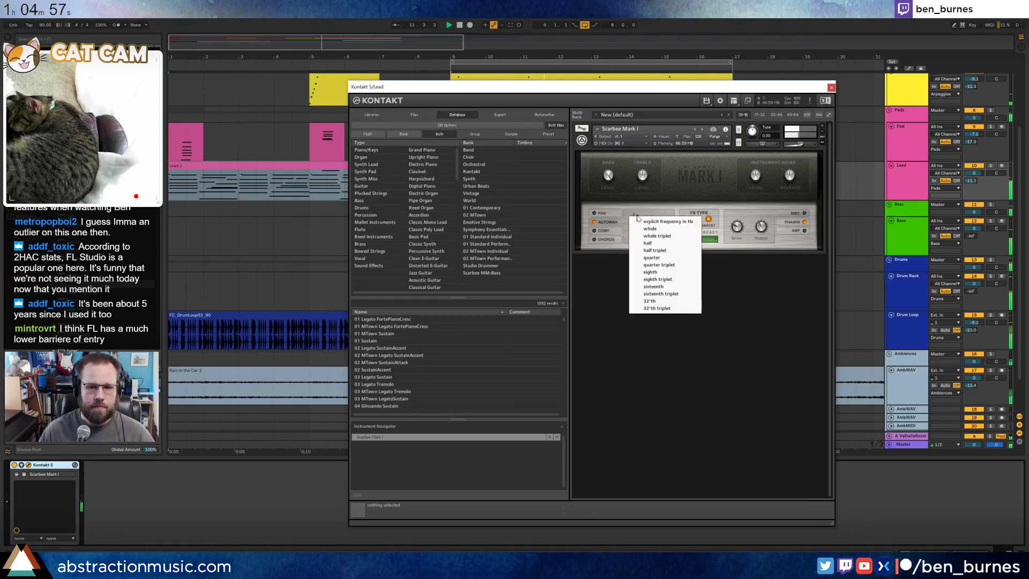
click(655, 287)
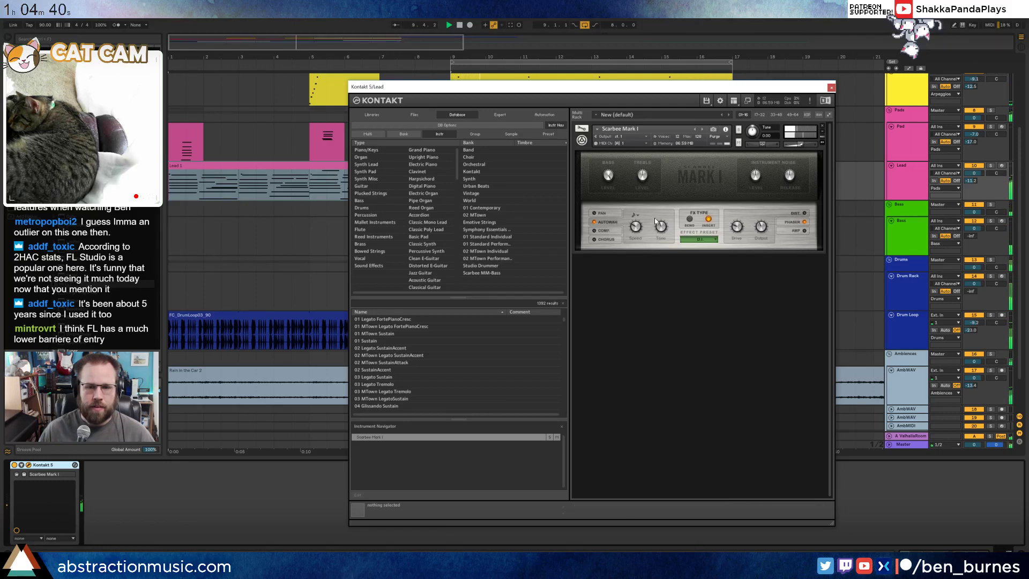
- Audition the phaser together with the autowah, reselect sixteenth as the autowah speed and close the Kontakt window
click(793, 222)
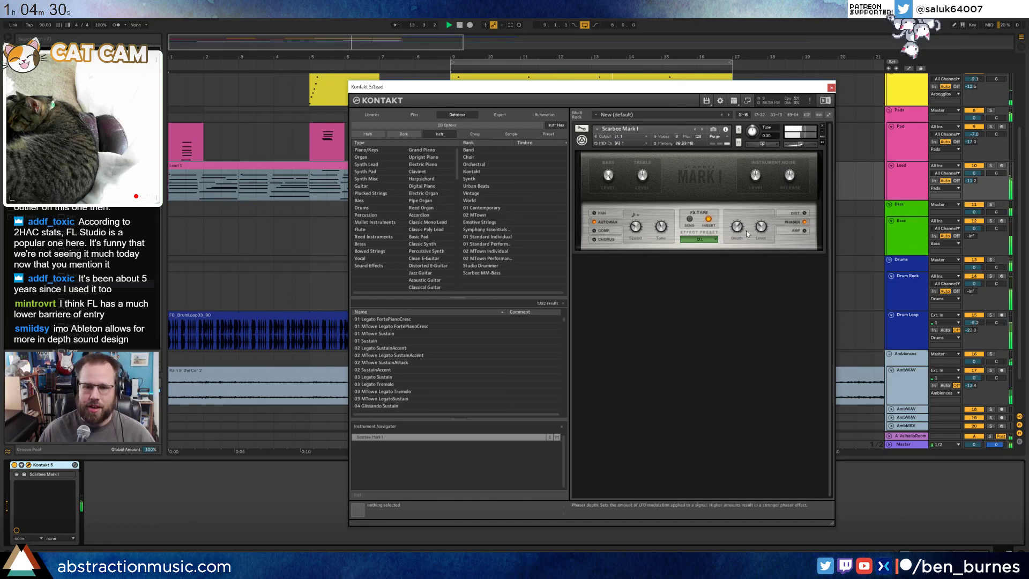
key(space)
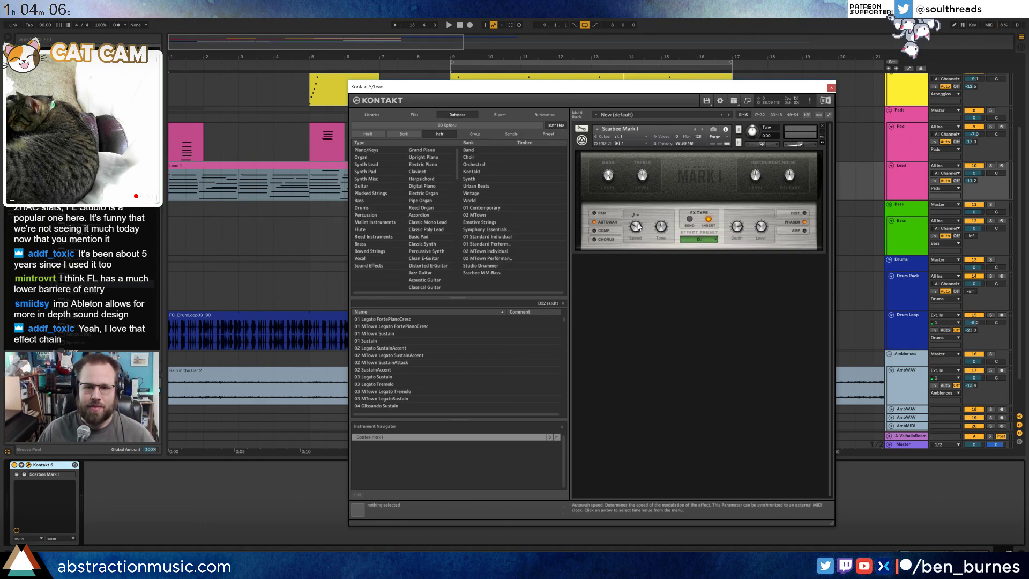
key(space)
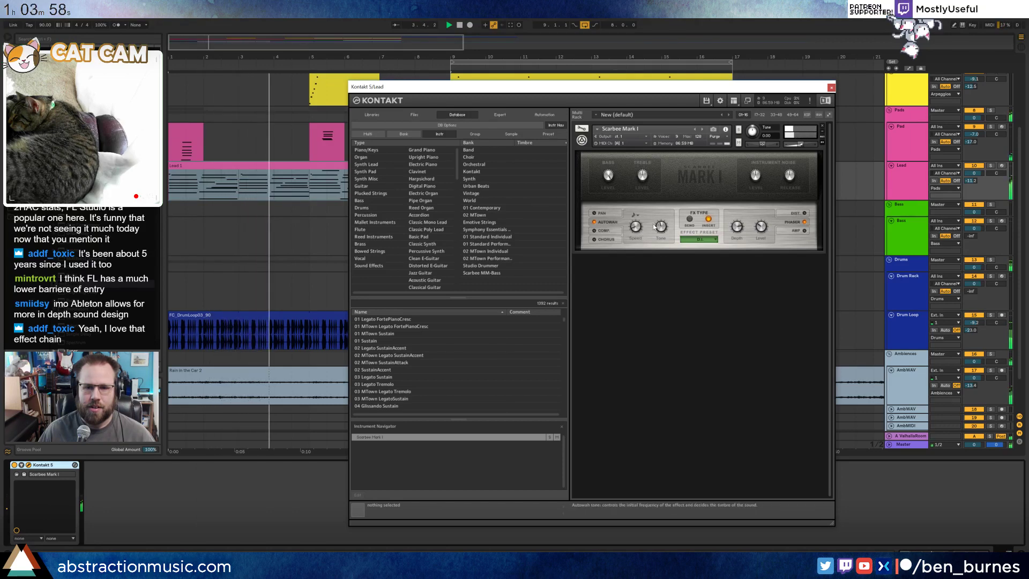
click(636, 215)
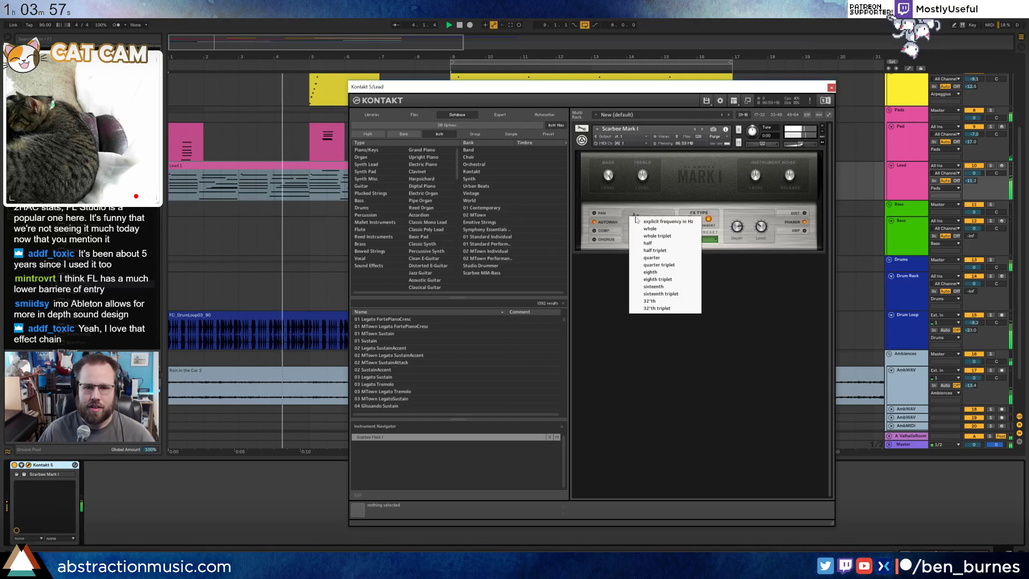
click(667, 287)
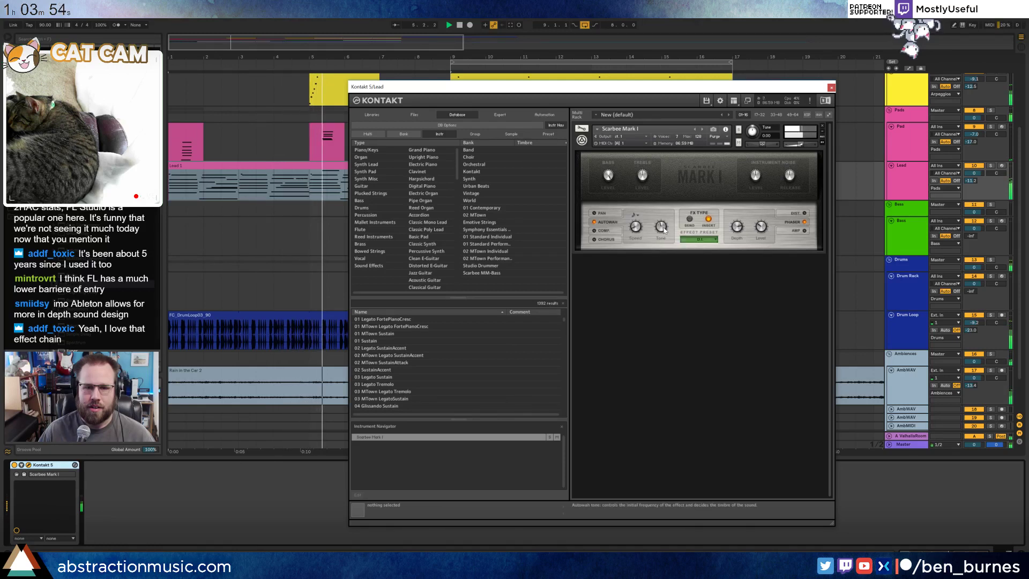
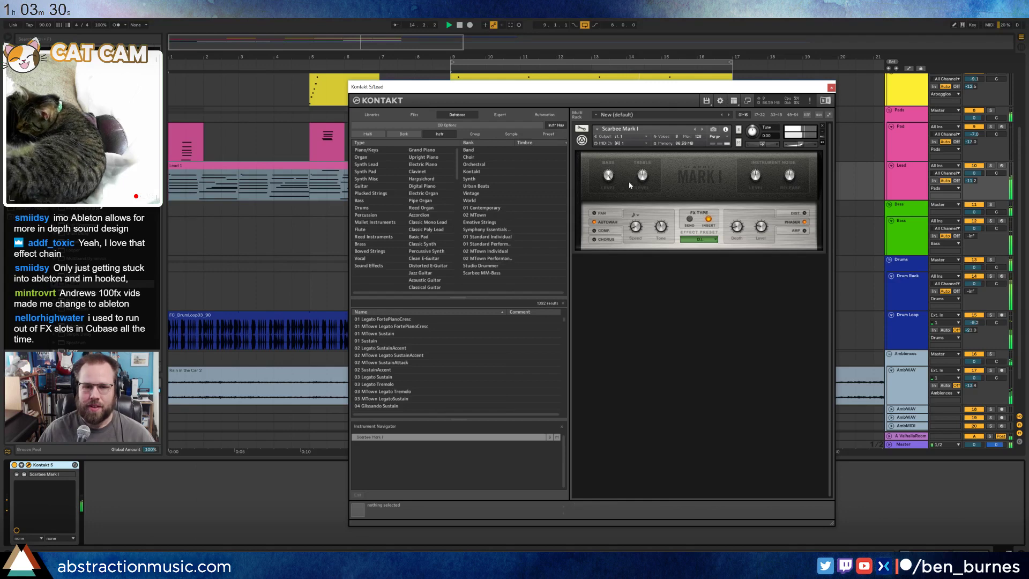
click(831, 87)
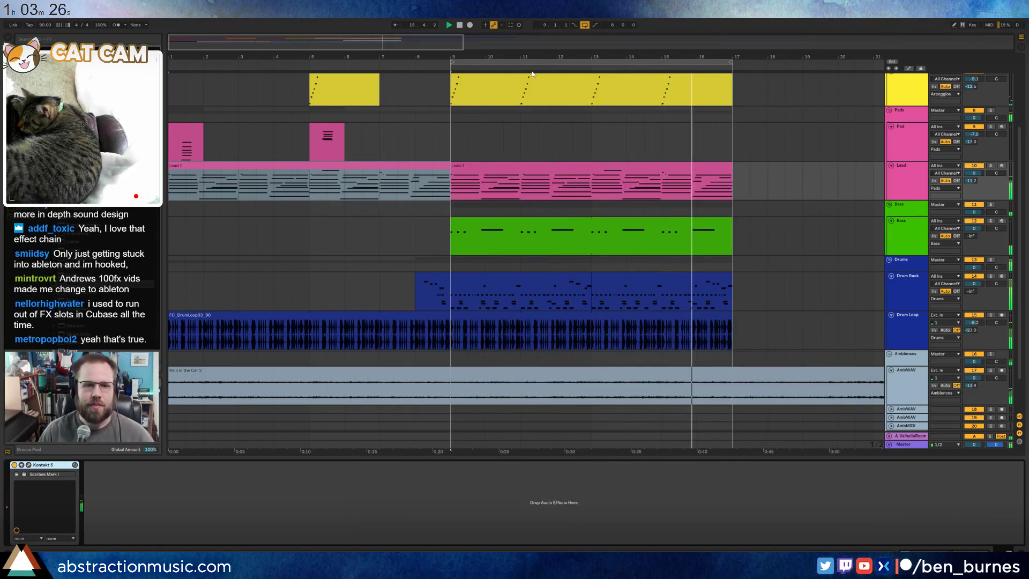
- Extend the Drum Loop audio clip so it runs to bar 25
drag(528, 57, 527, 48)
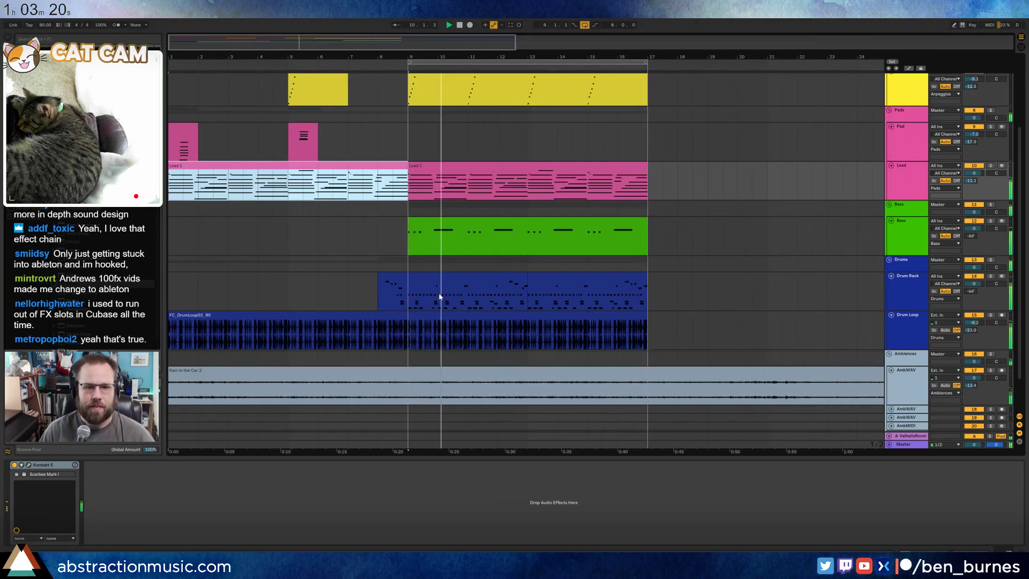
click(598, 312)
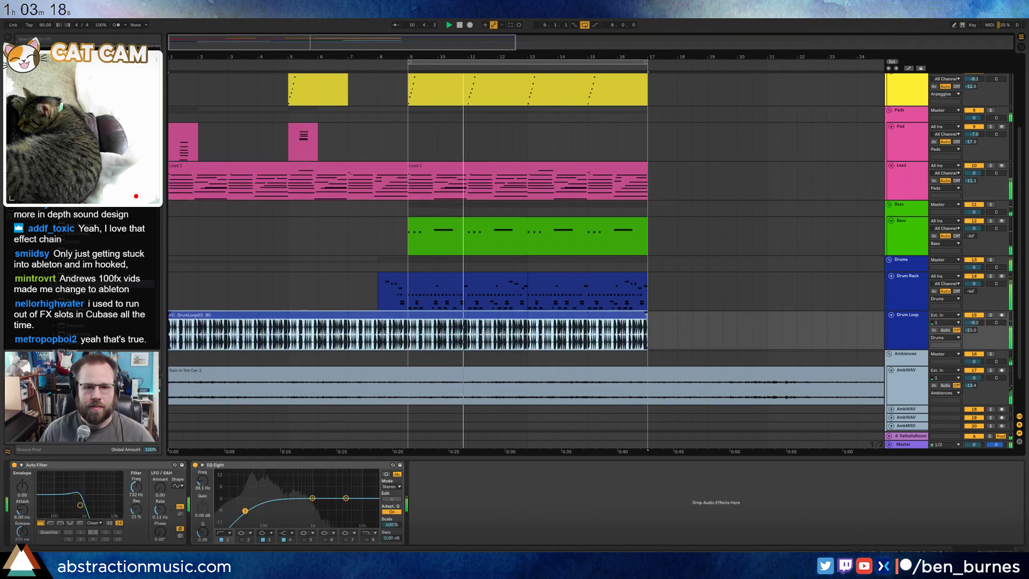
drag(647, 330, 847, 324)
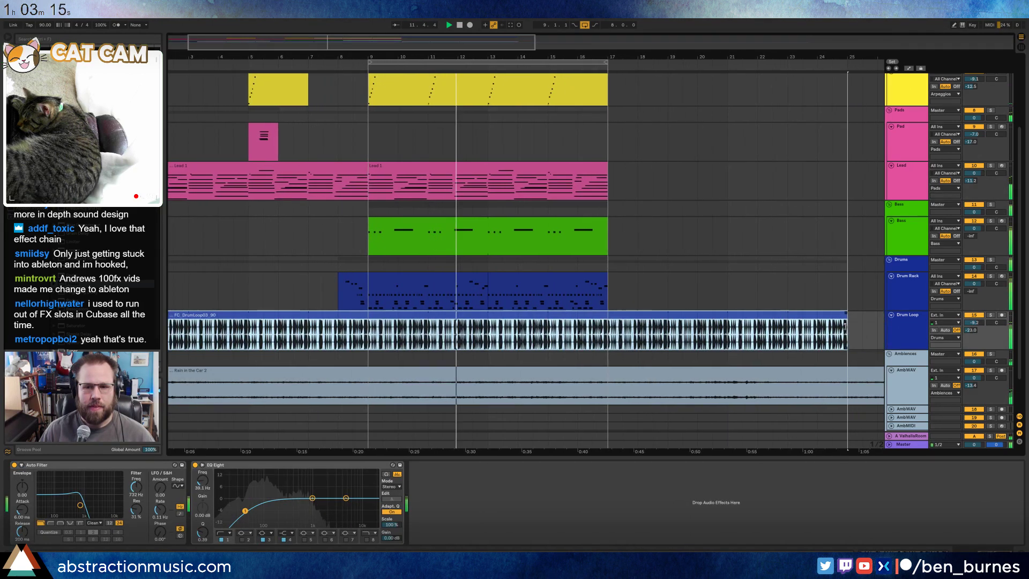
- Duplicate the Drum Rack clips from bars 9 to 17 so the pattern continues to bar 25
click(572, 278)
shift+click(422, 278)
key(ctrl+d)
- Deactivate the kick and closed hi-hat notes on the first beat of the Drum Rack clip starting at bar 17
double_click(652, 277)
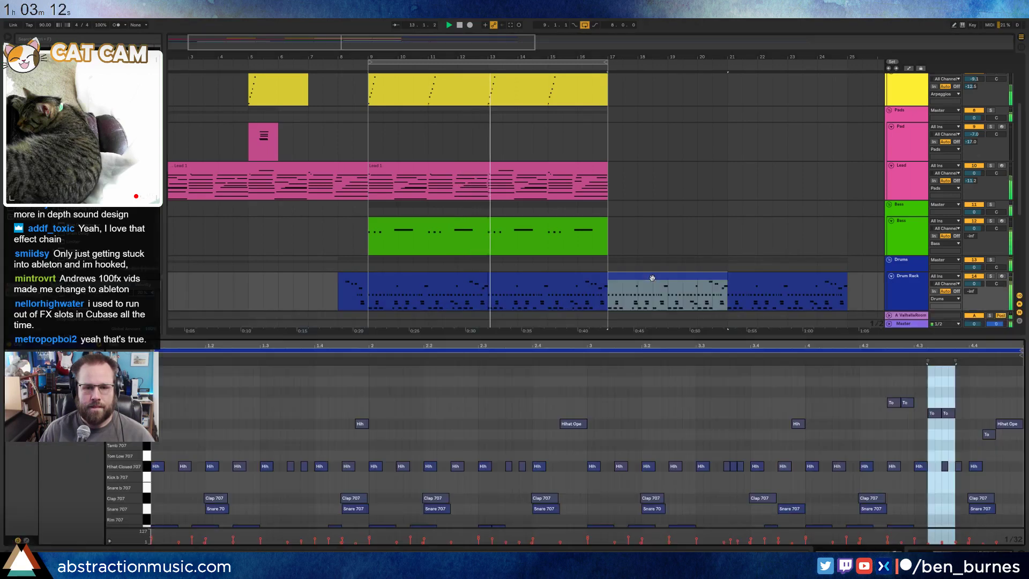
scroll(234, 481, down, 1)
drag(177, 492, 160, 522)
drag(168, 435, 160, 474)
key(0)
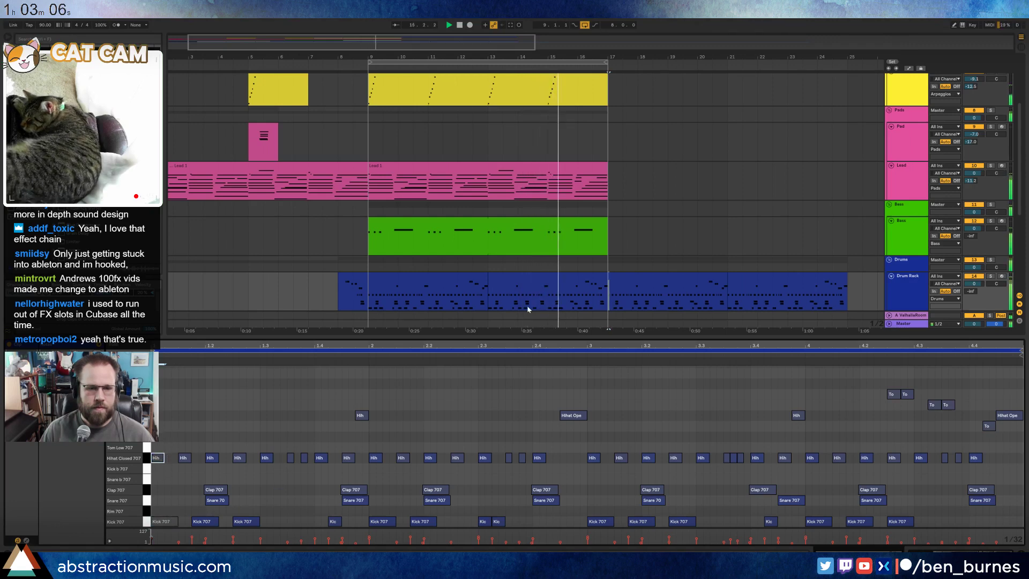
- Extend the Bass clip to bar 25 and duplicate the second Lead clip into bars 17 to 25
click(535, 221)
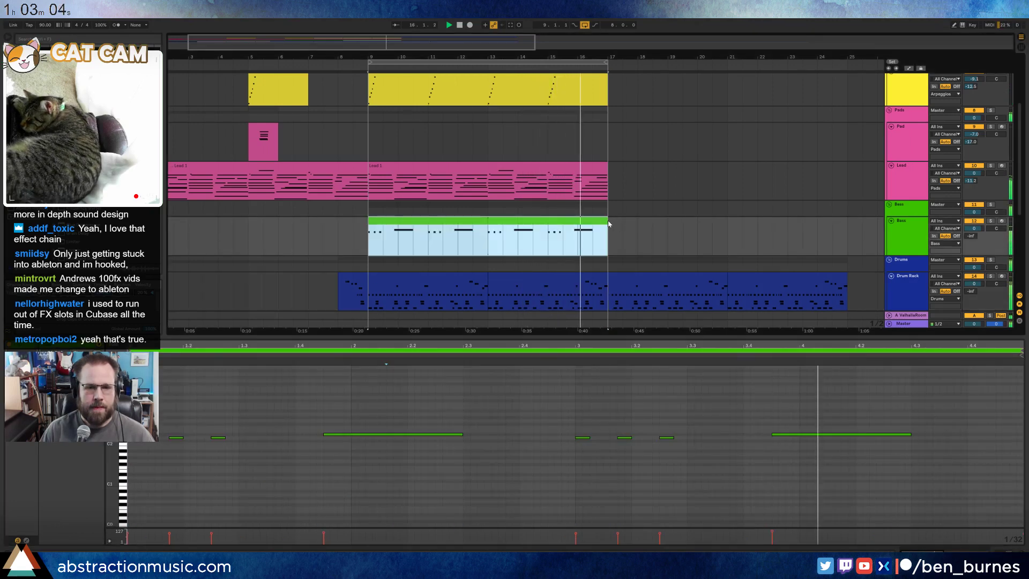
drag(608, 234, 842, 234)
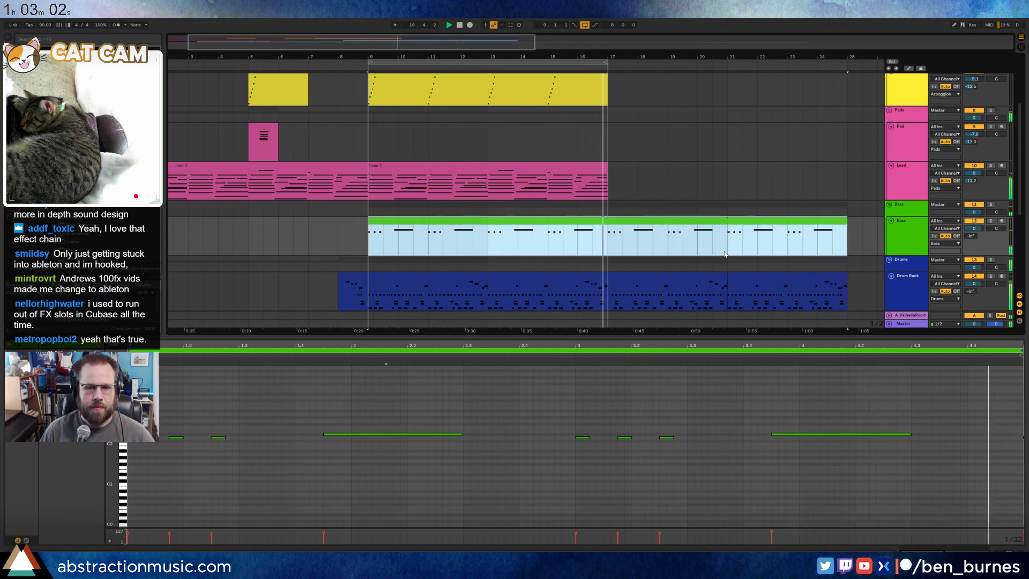
click(535, 170)
key(ctrl+d)
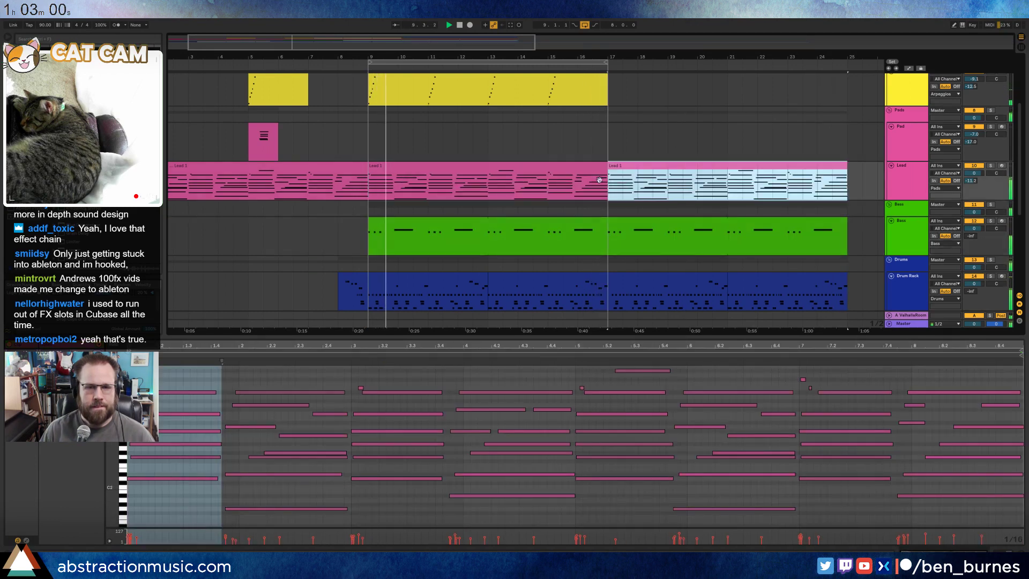
- Duplicate the Arp part from bars 9 to 17 into bars 17 to 25
scroll(533, 166, up, 4)
click(534, 161)
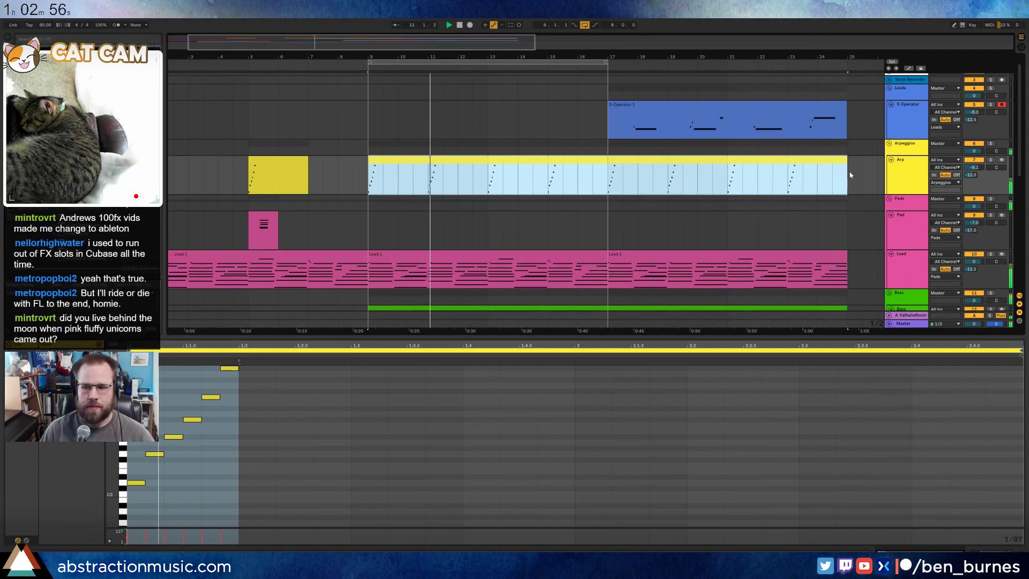
key(ctrl+d)
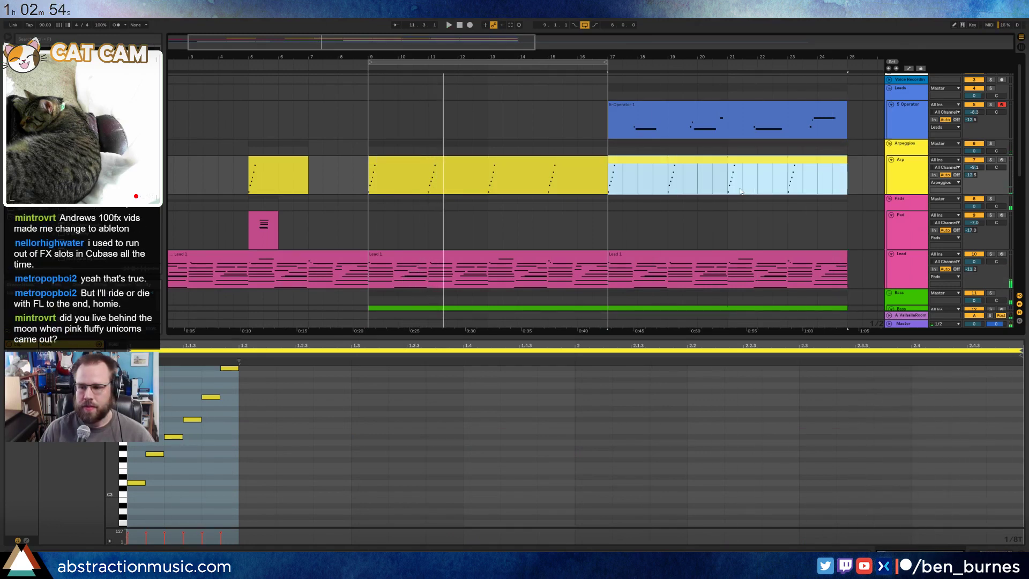
scroll(740, 191, up, 1)
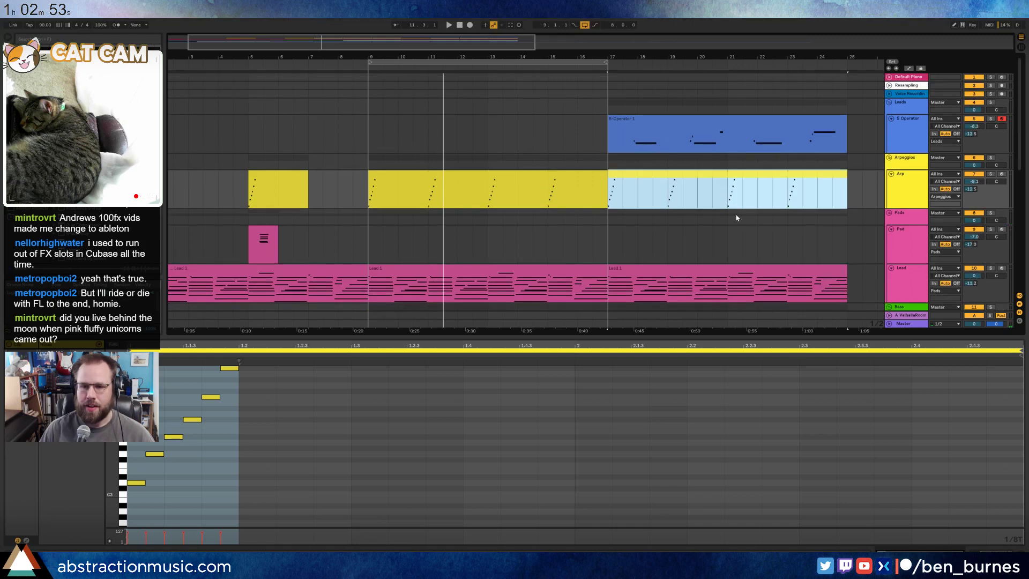
- Consolidate bars 17 to 21 of the Arp track into one clip and extend it to bar 25
double_click(643, 176)
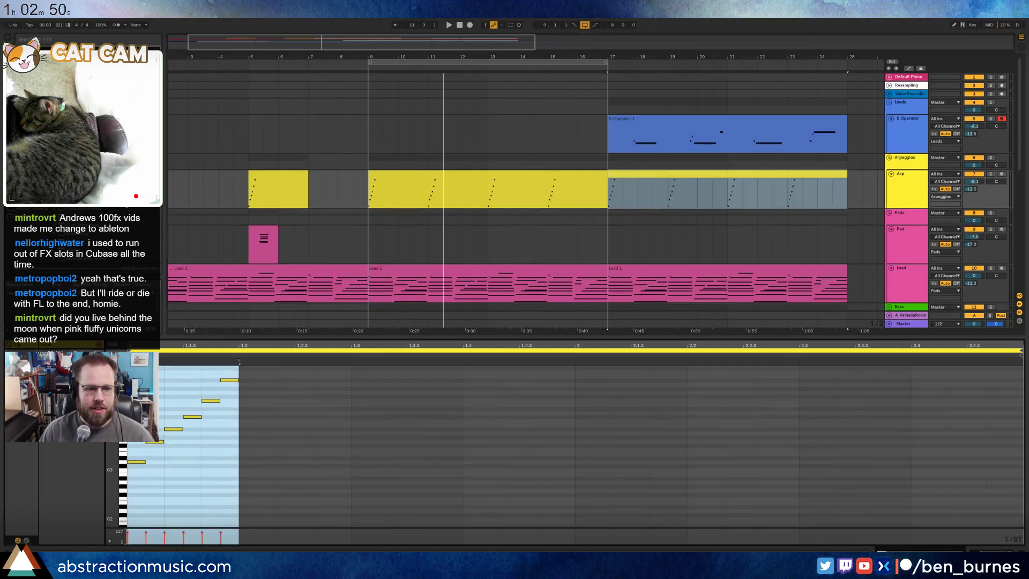
click(692, 174)
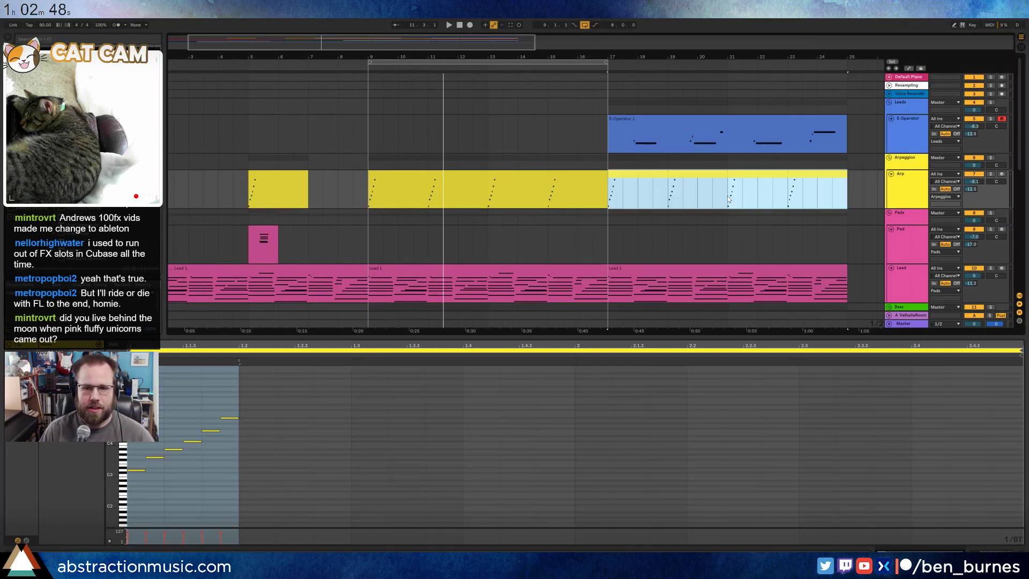
drag(726, 197, 604, 201)
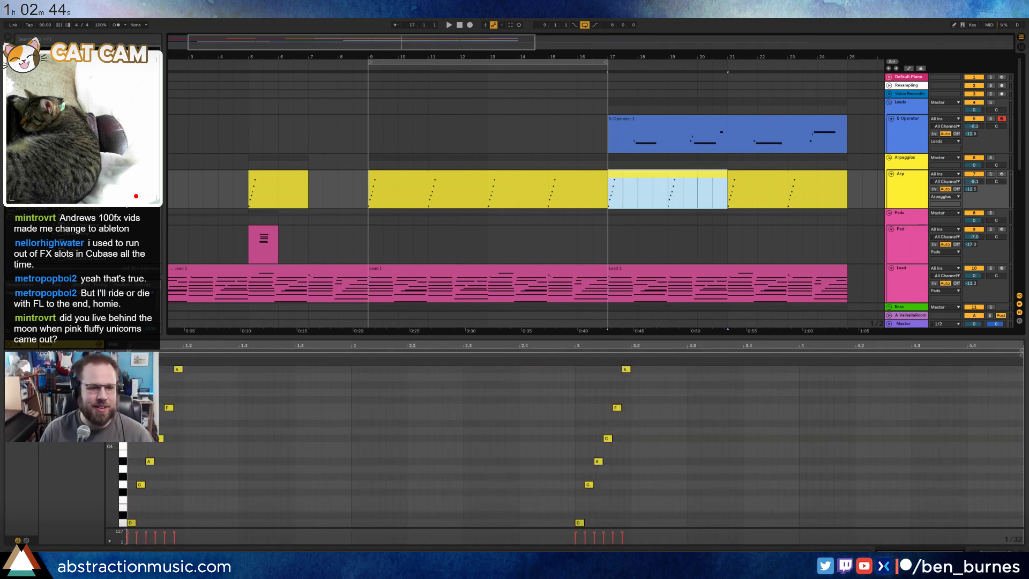
key(ctrl+j)
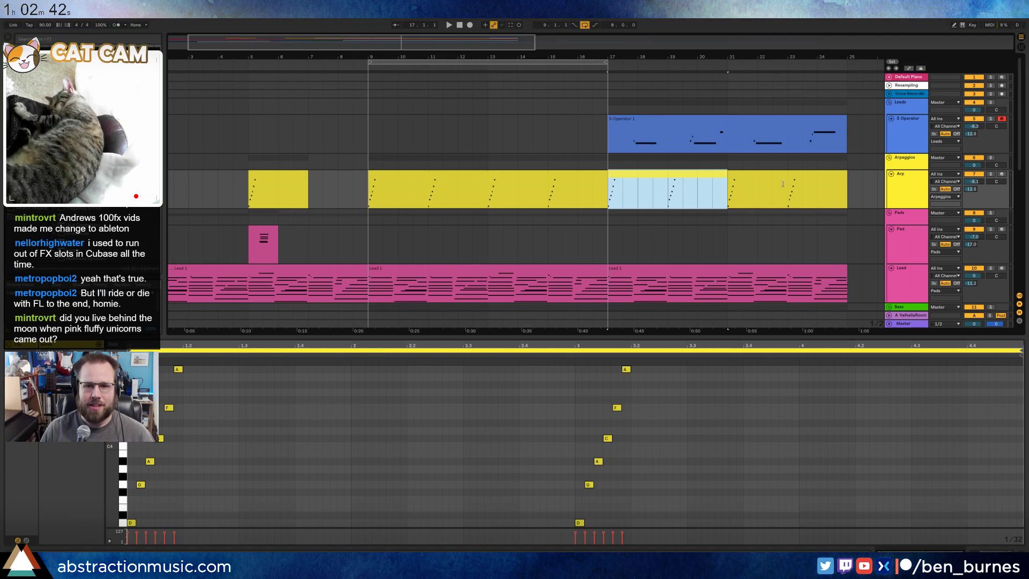
drag(726, 174, 843, 184)
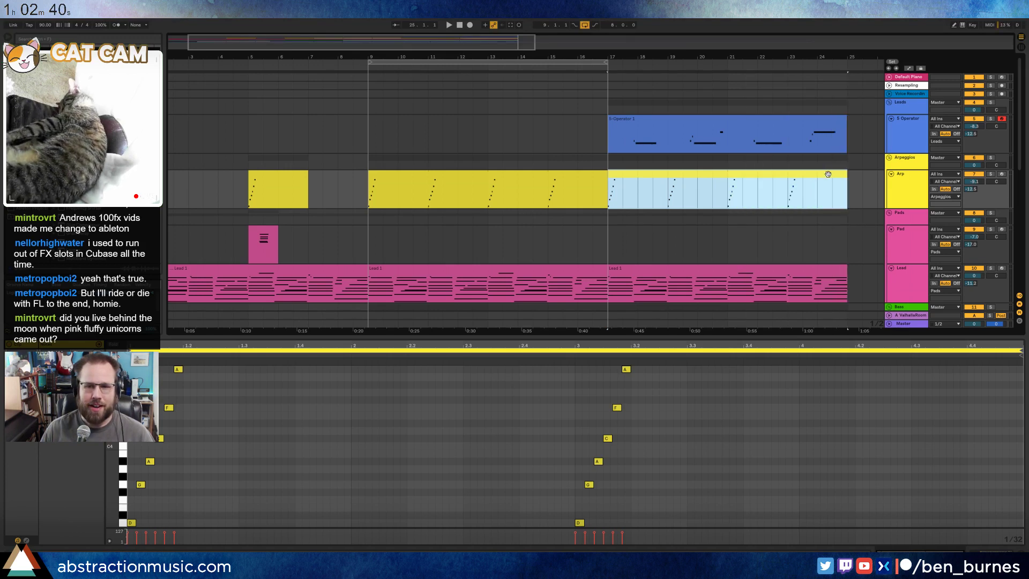
- Raise the third note of the first arpeggio in the new Arp clip by an octave and audition it
click(302, 491)
mouse_move(123, 439)
mouse_down()
mouse_move(140, 432)
mouse_move(141, 442)
mouse_up()
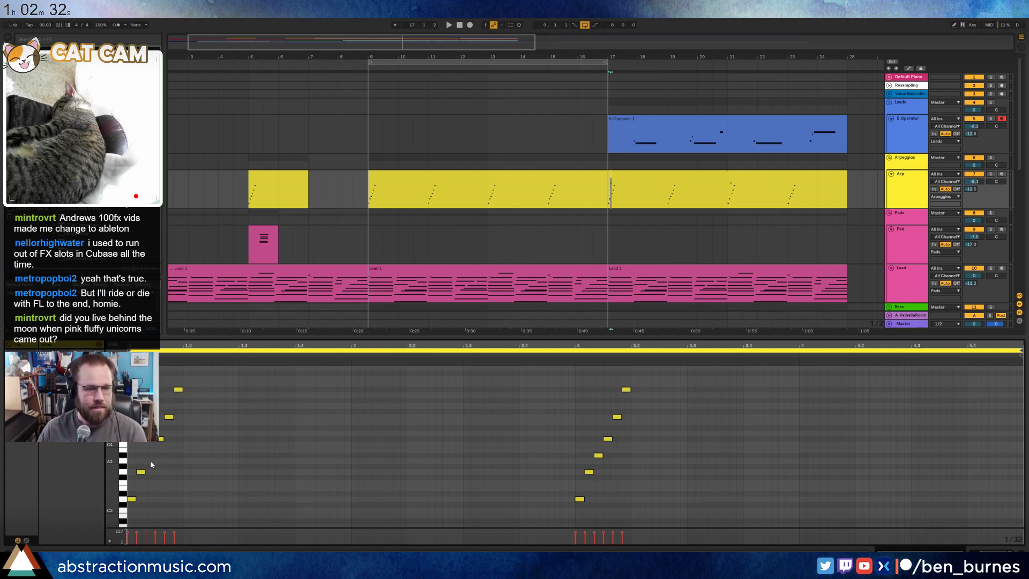
key(space)
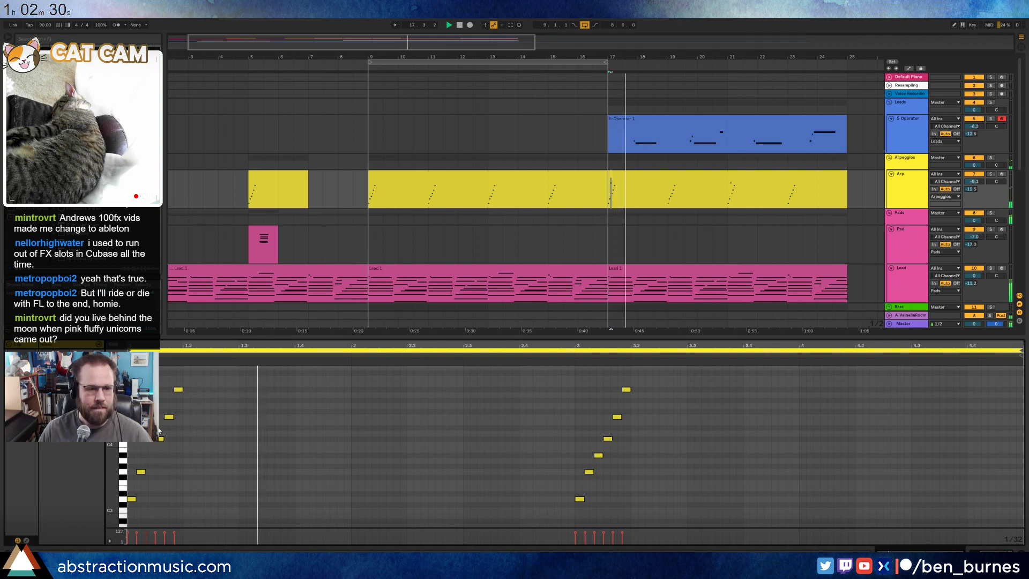
key(space)
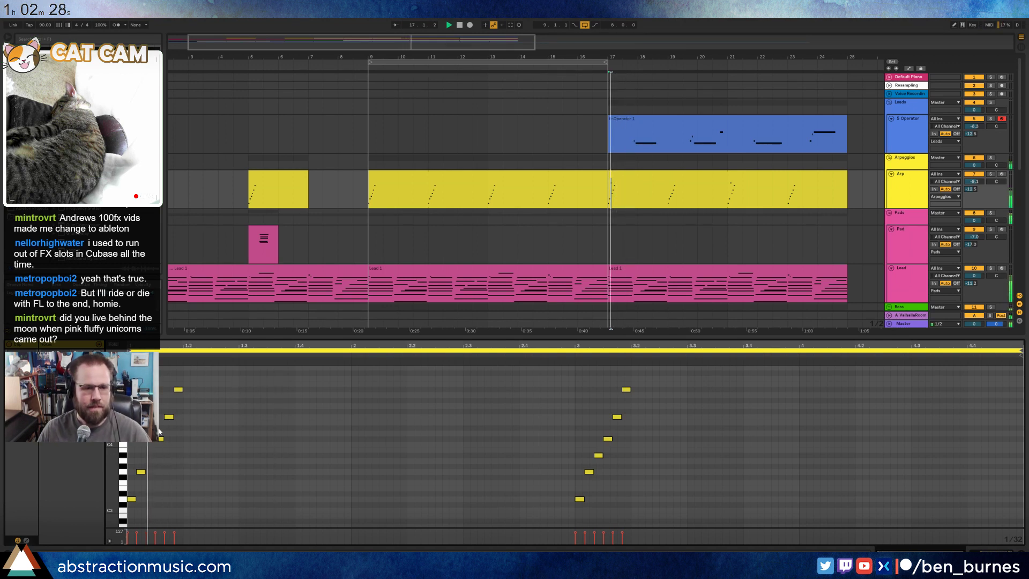
- Raise the third note of the second arpeggio by an octave, trying nearby pitches while it plays
click(598, 456)
key(shift+Up)
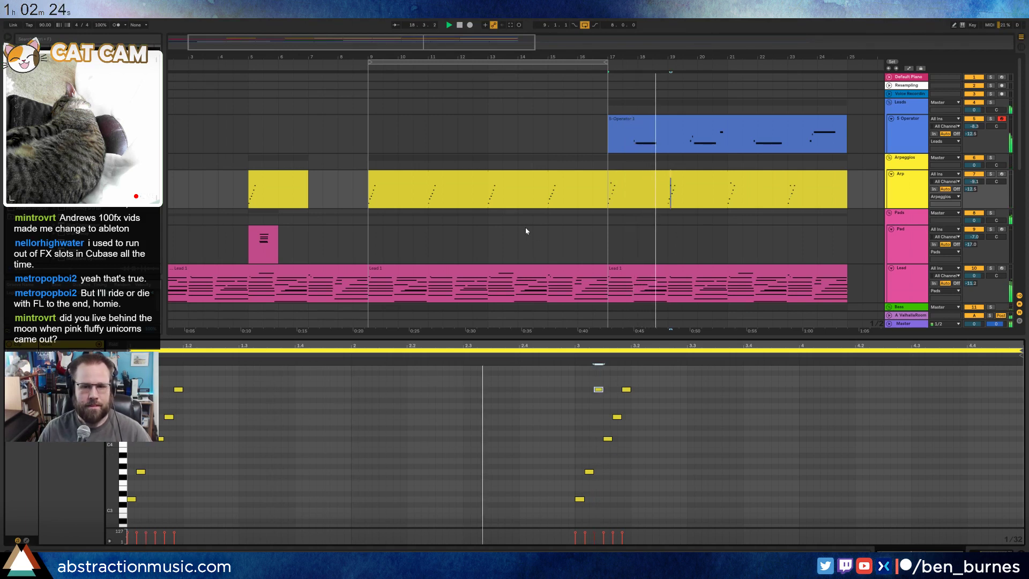
key(Up)
key(Up)
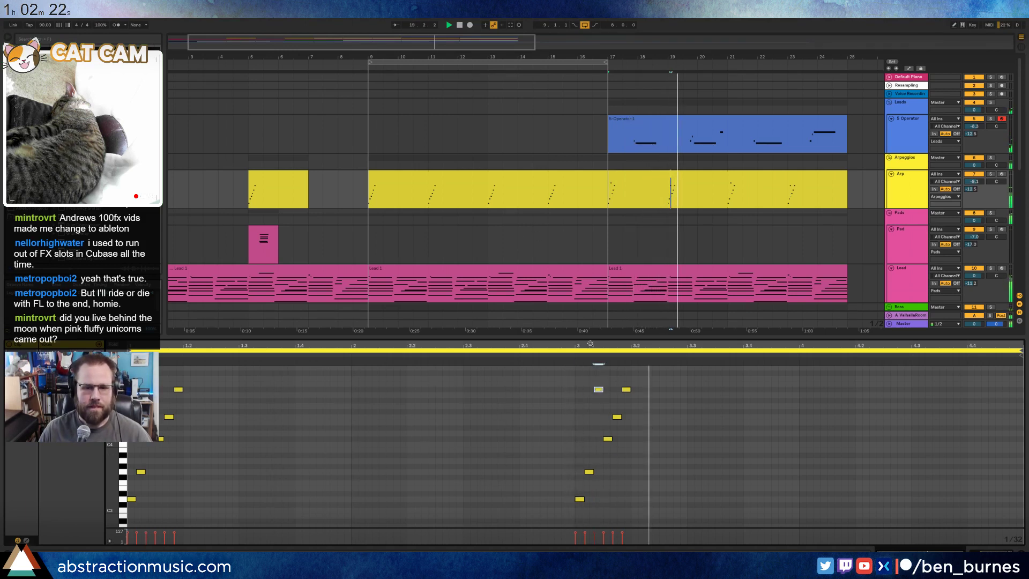
key(Up)
key(Down)
key(Down)
key(Down)
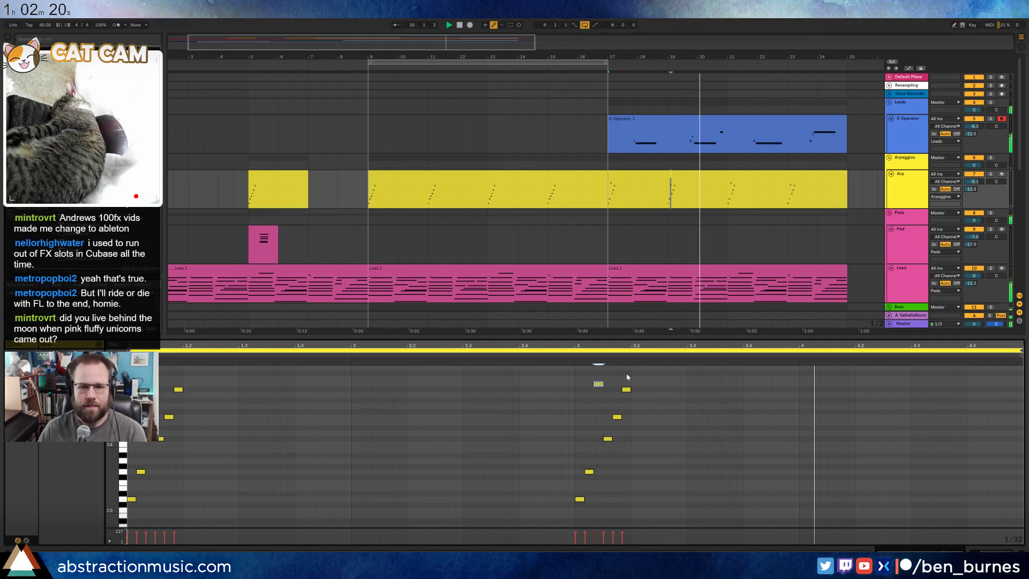
- Raise the last note of the second arpeggio by three semitones
click(627, 390)
key(Up)
key(Up)
key(Up)
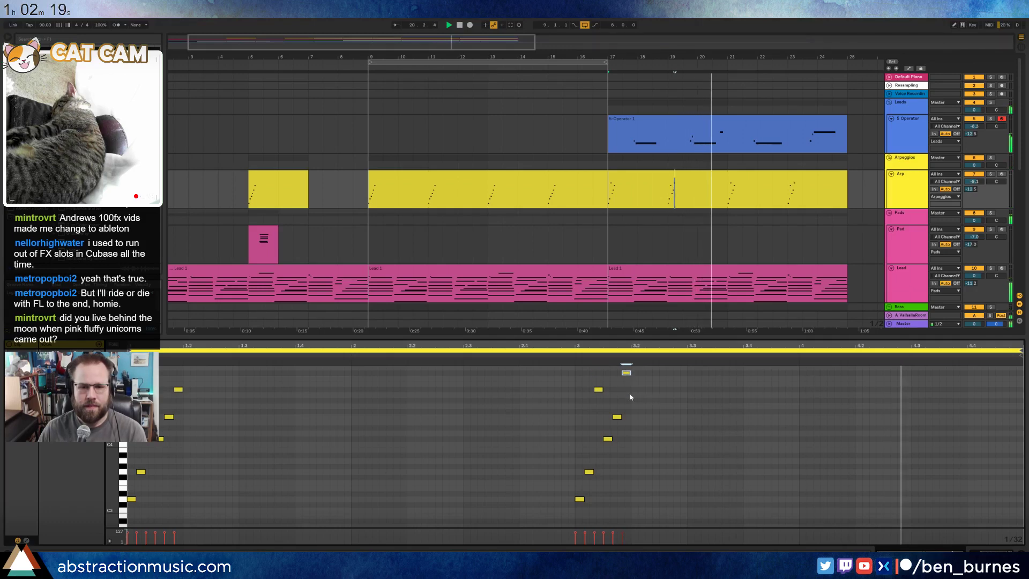
- Close the Arp note editor and move the eight-bar playback loop to bars 17 to 25
click(697, 250)
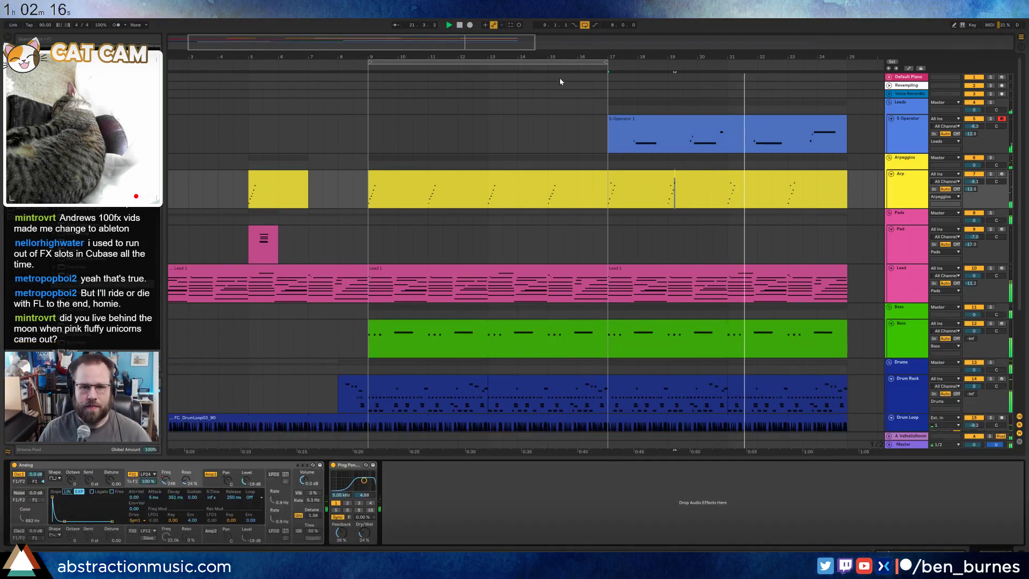
click(569, 64)
drag(569, 63, 804, 70)
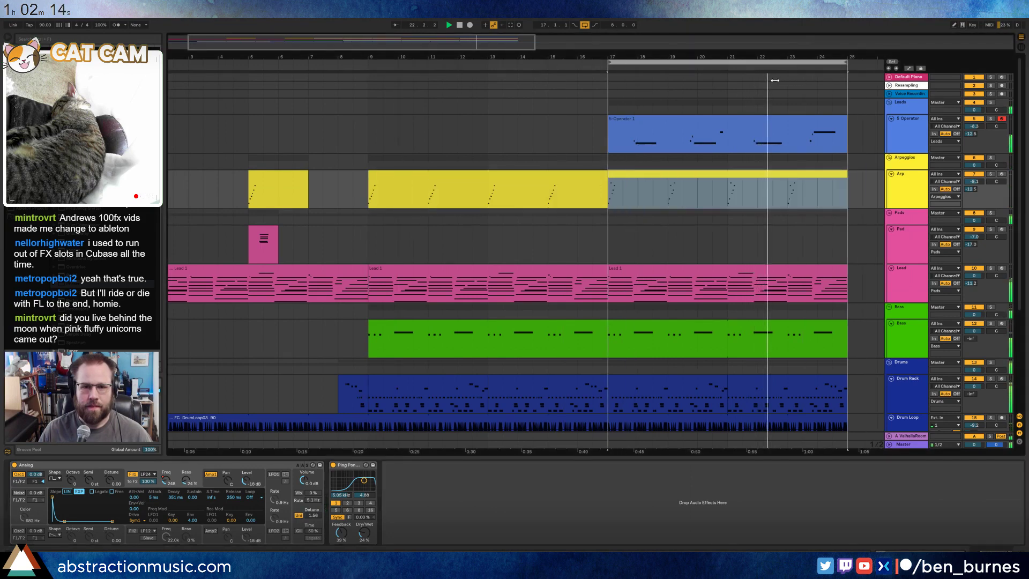
- Open the last Drum Rack clip, starting at bar 21, add short thirty-second kicks at the start of its third bar and play it
scroll(795, 223, down, 5)
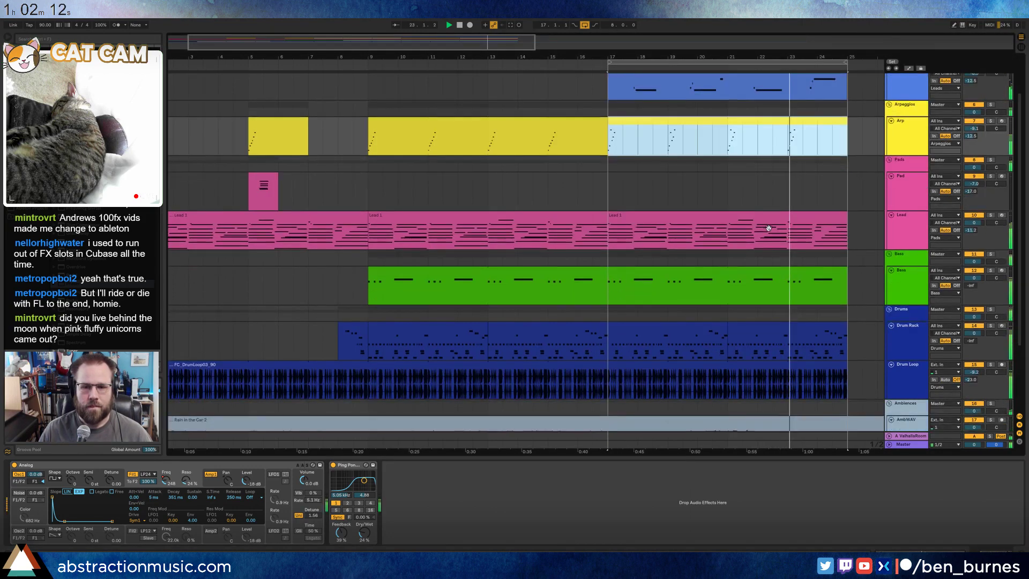
double_click(749, 274)
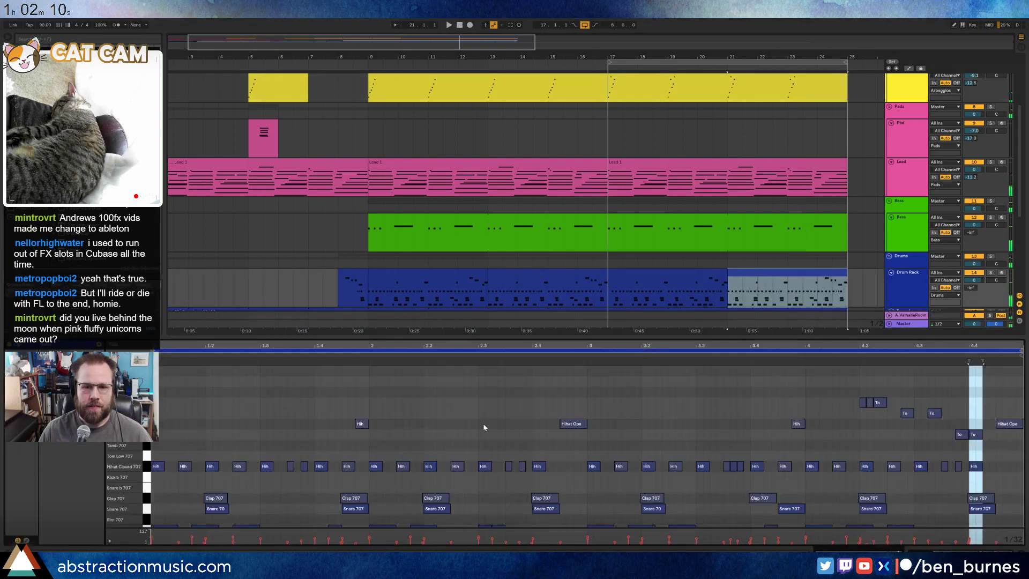
scroll(574, 427, down, 1)
click(608, 479)
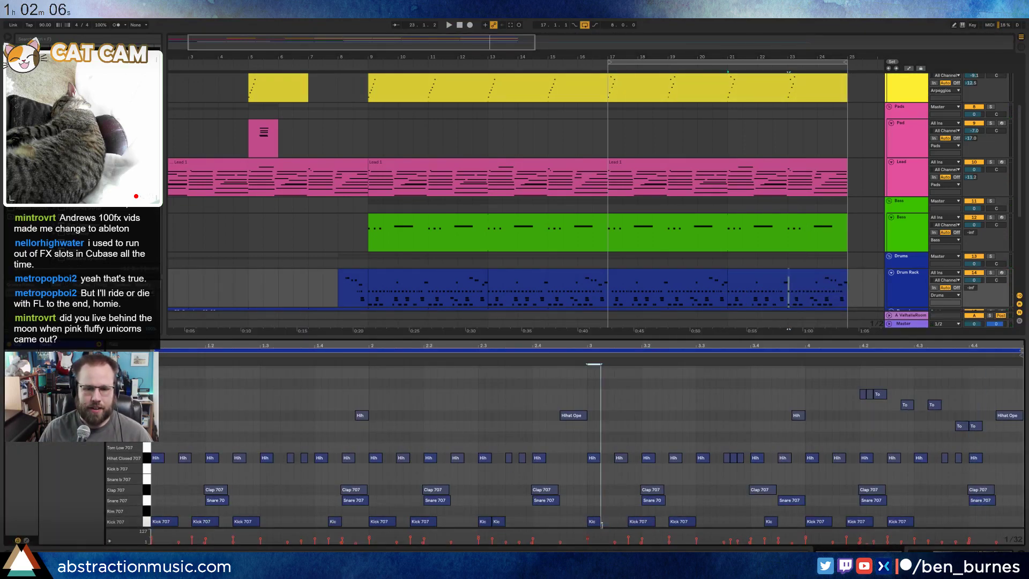
key(space)
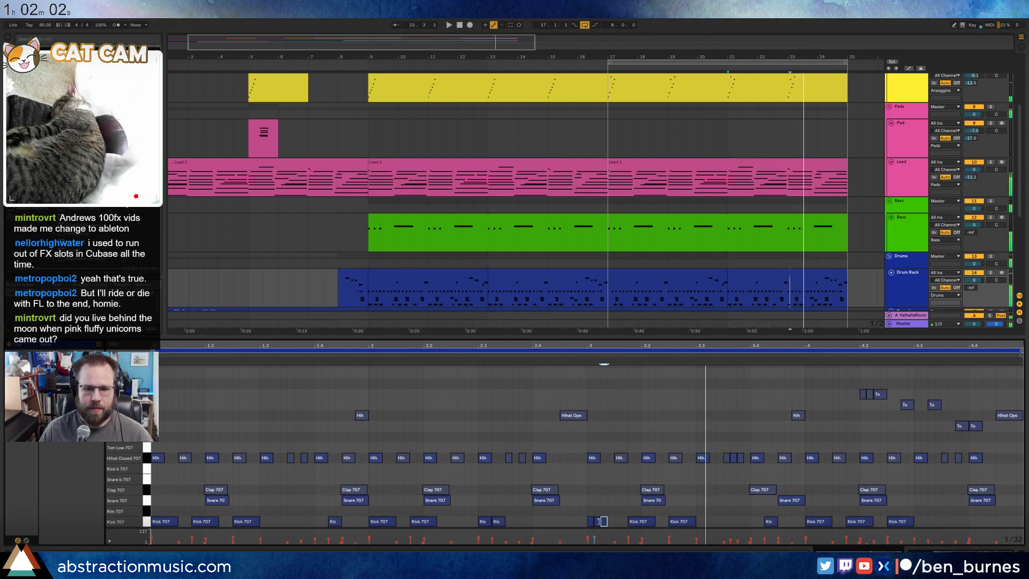
- Add another short kick just before beat 3.2 of the drum clip and audition the kick roll
click(584, 353)
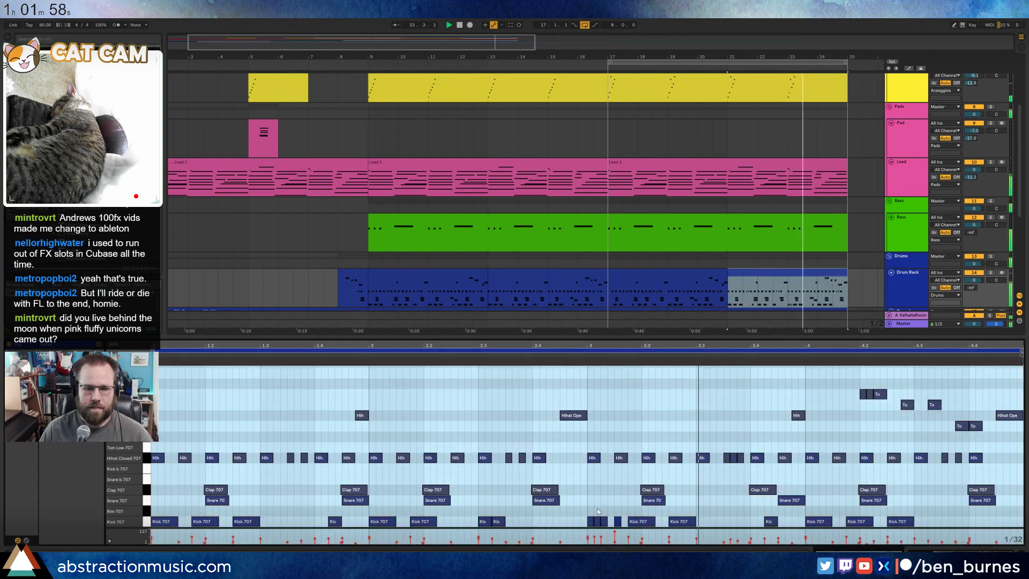
click(618, 521)
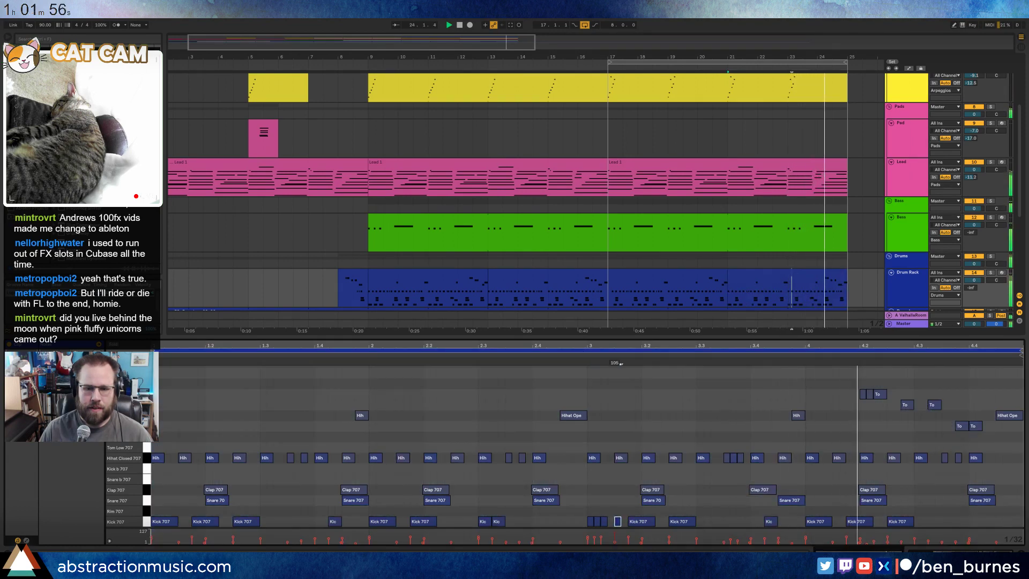
click(618, 491)
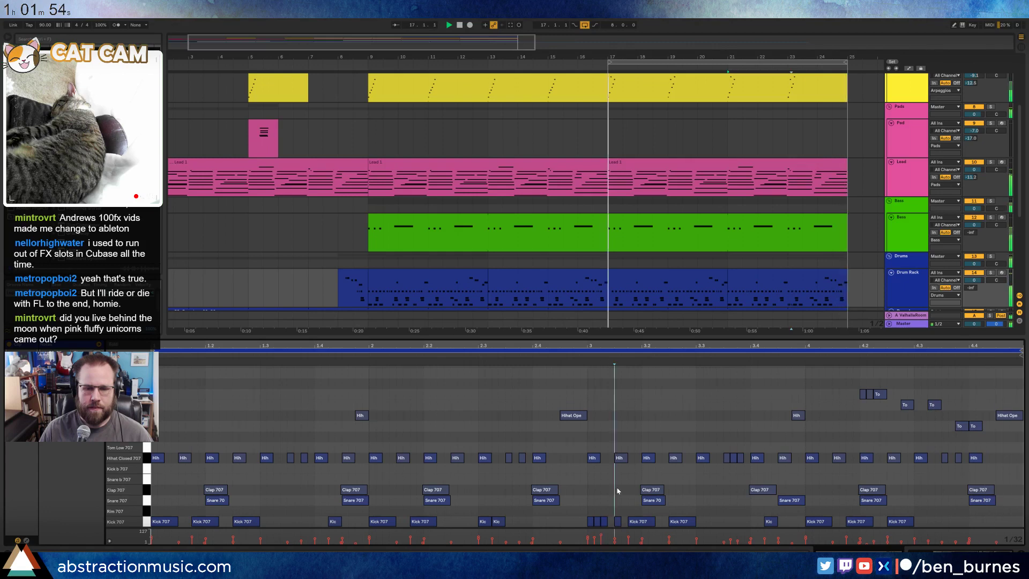
click(636, 523)
click(621, 490)
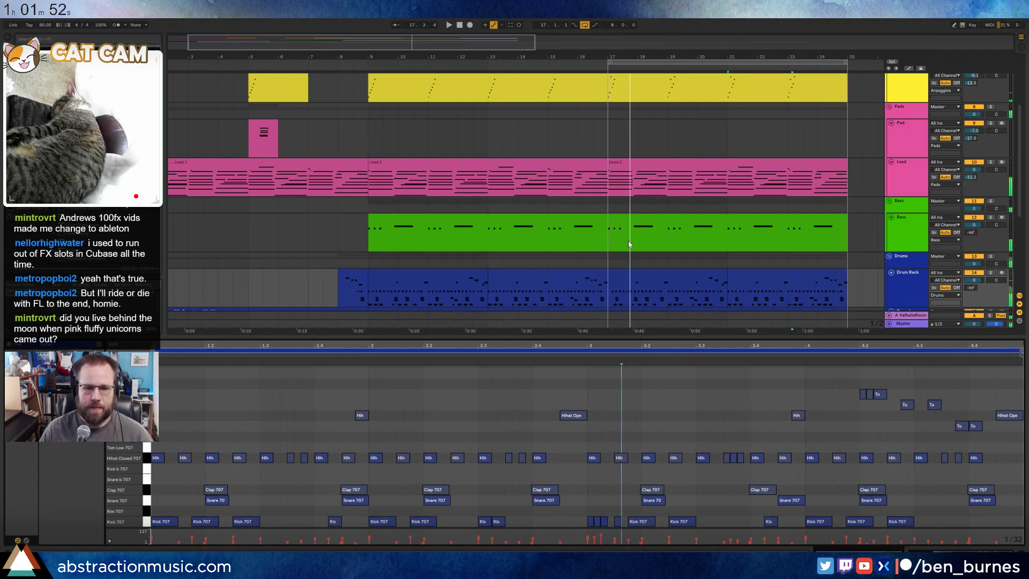
- Shorten the first chord of the Lead clip at bar 17, shift it slightly later so its end stays in place, and audition it
click(625, 224)
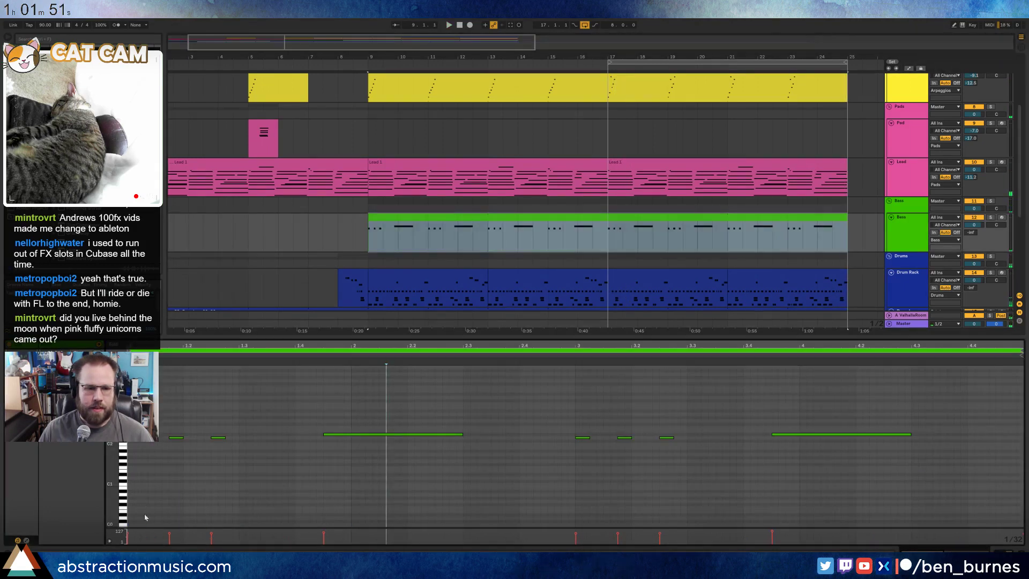
click(615, 164)
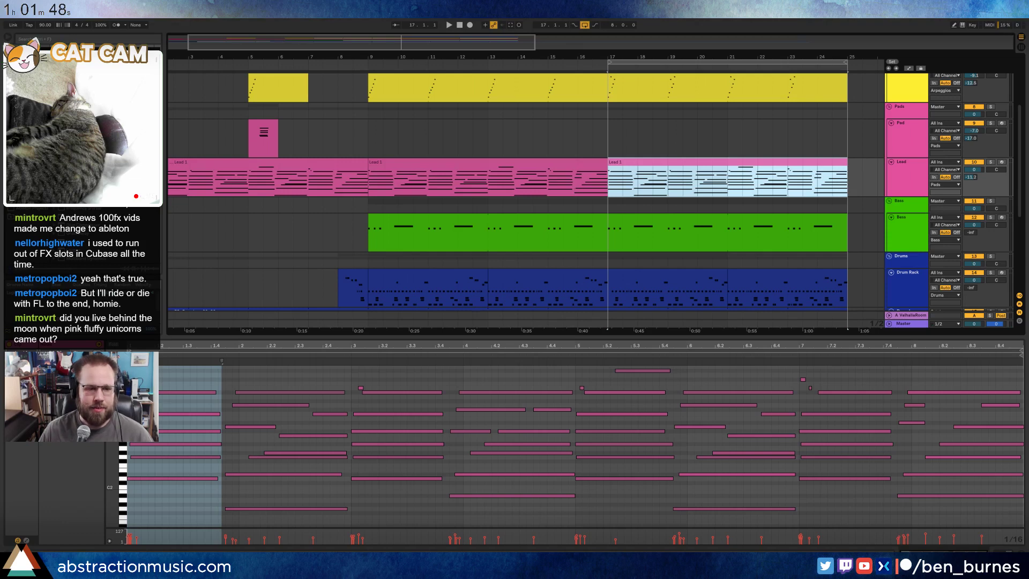
drag(132, 380, 172, 492)
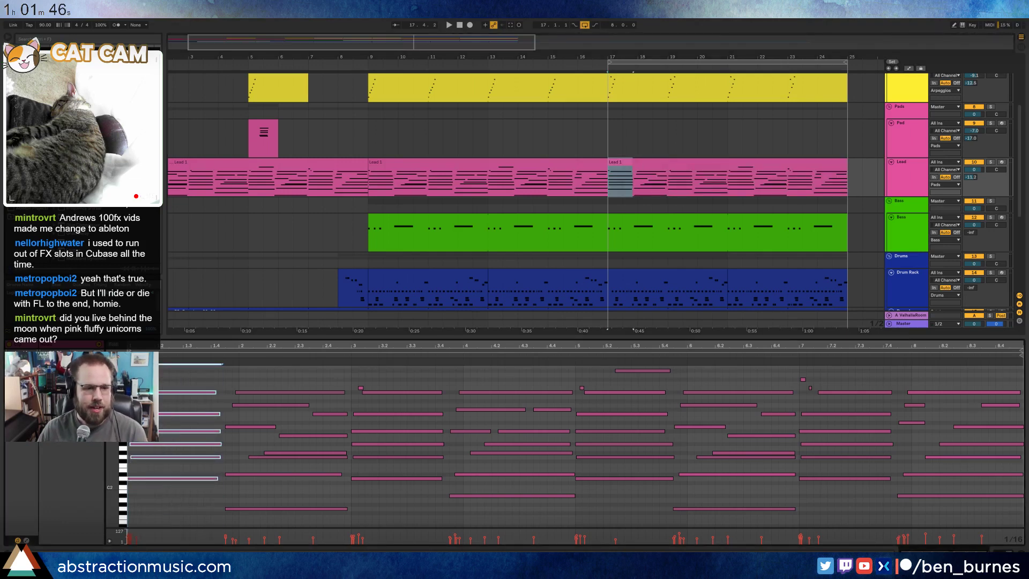
key(shift+Left)
key(shift+Left)
key(shift+Left)
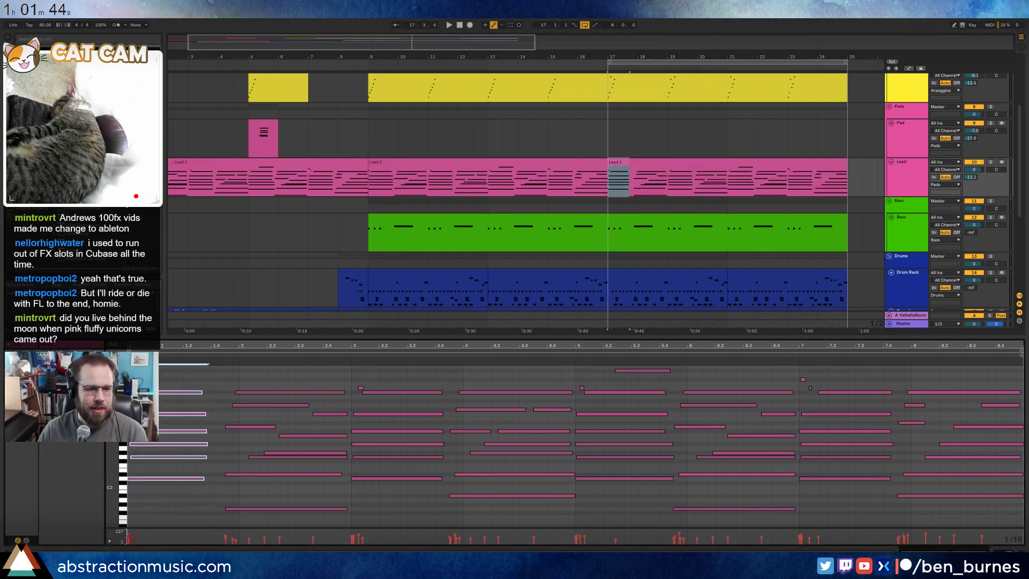
drag(130, 379, 161, 506)
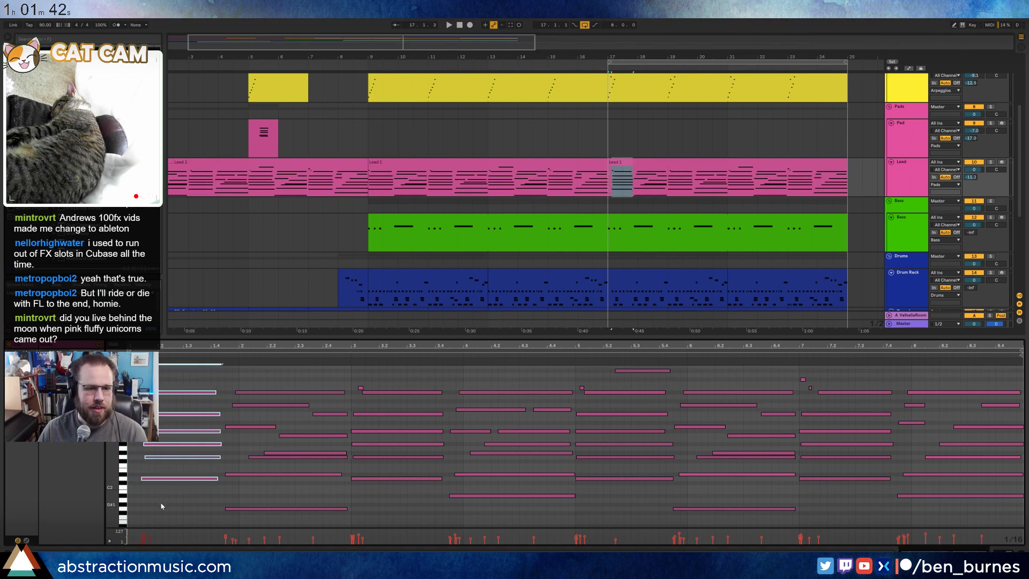
key(space)
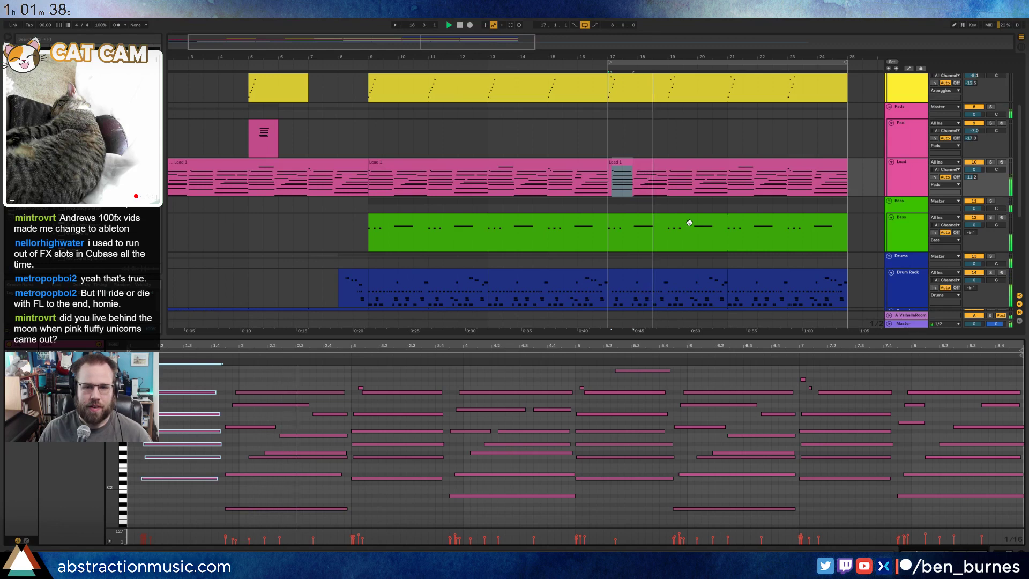
click(634, 162)
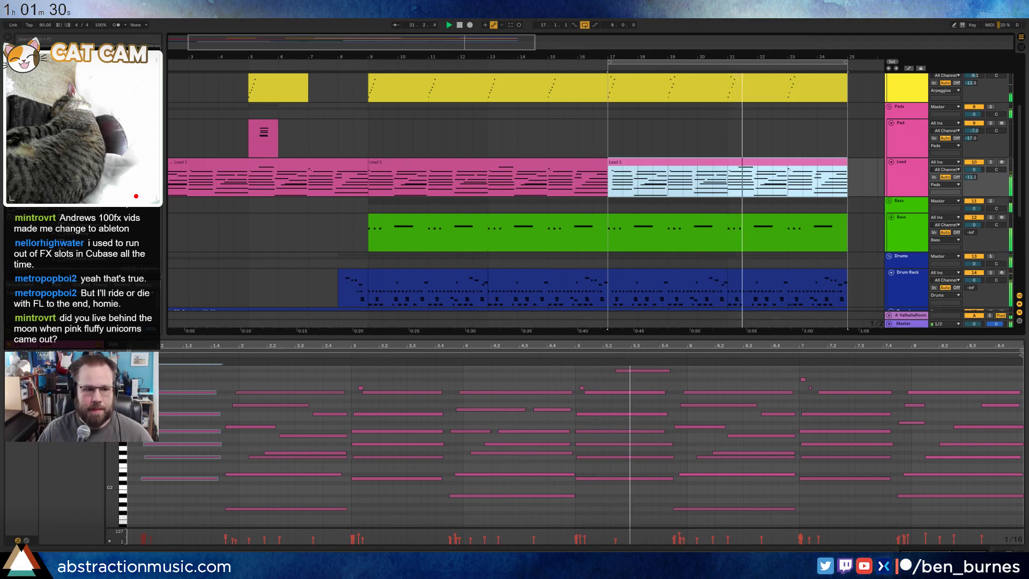
key(space)
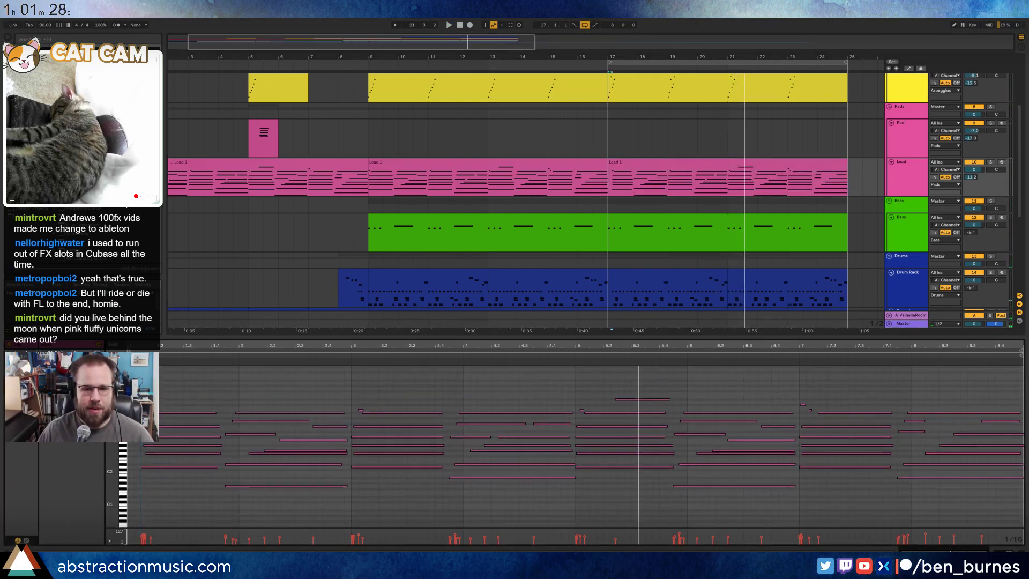
- In the Arp clip at bar 17, lower the second arpeggio's third note two semitones and its last note three semitones, and play it
key(shift+Tab)
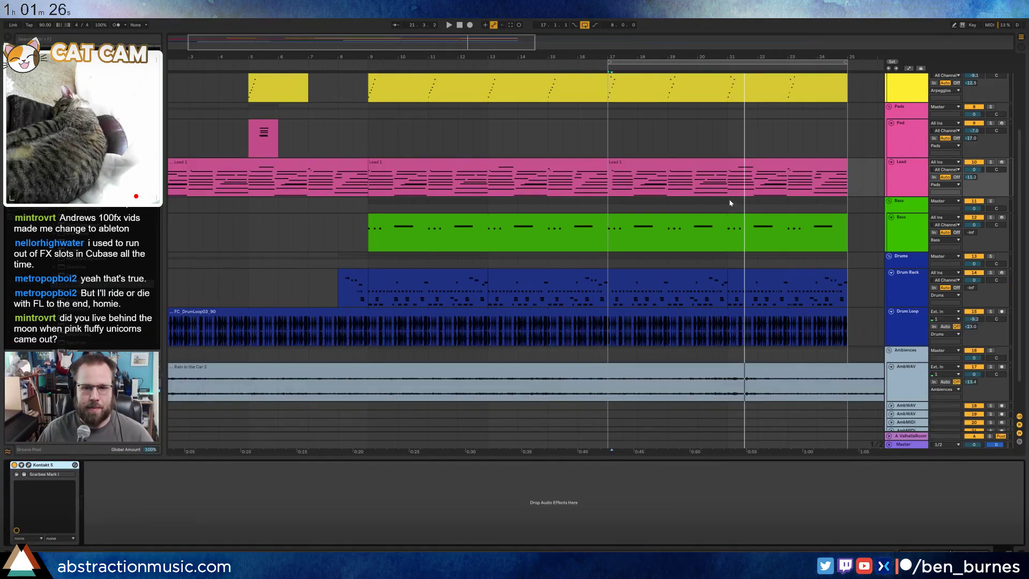
scroll(730, 203, up, 5)
double_click(659, 178)
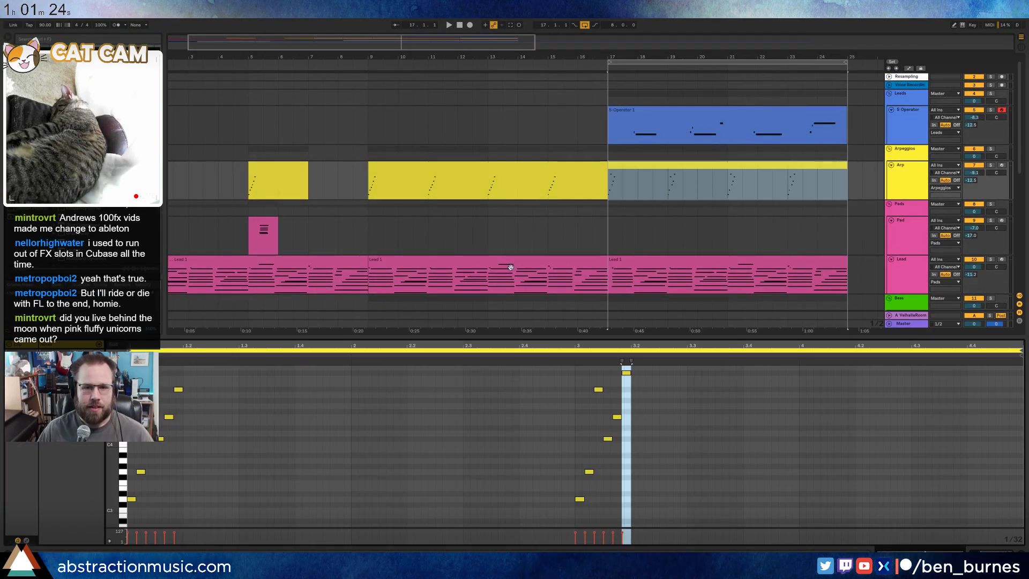
scroll(195, 415, up, 3)
click(178, 453)
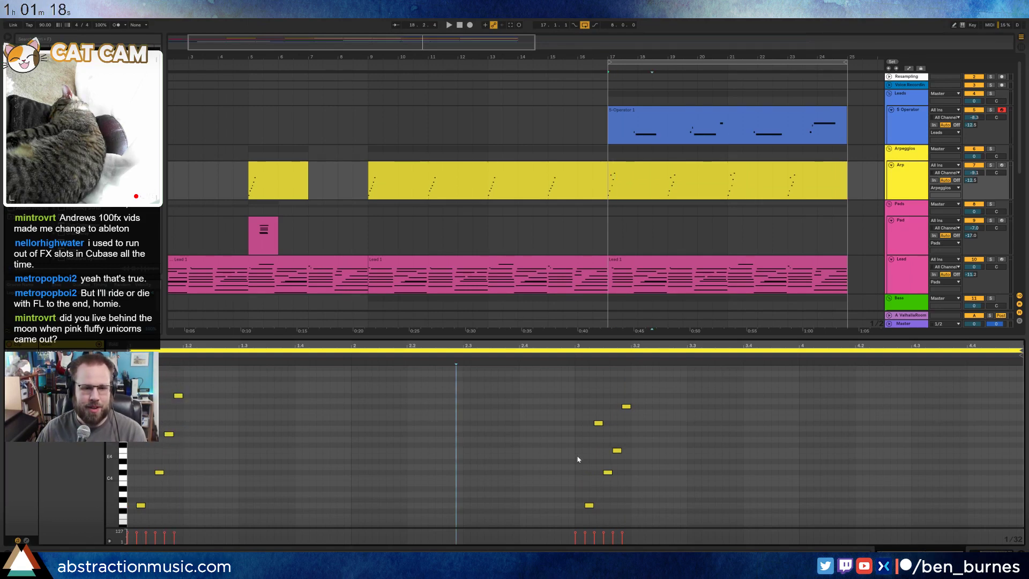
drag(625, 457, 625, 457)
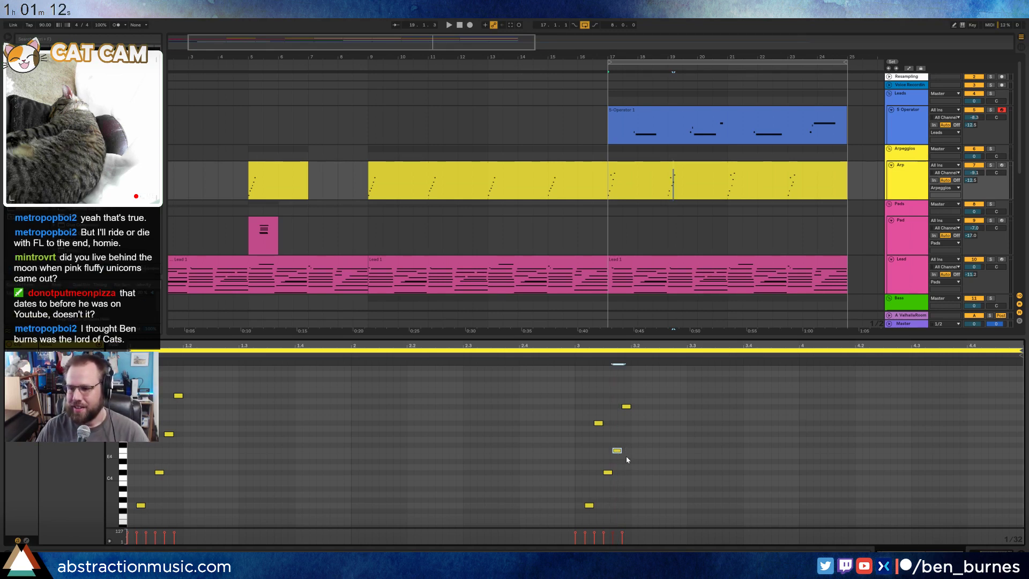
drag(589, 387, 640, 428)
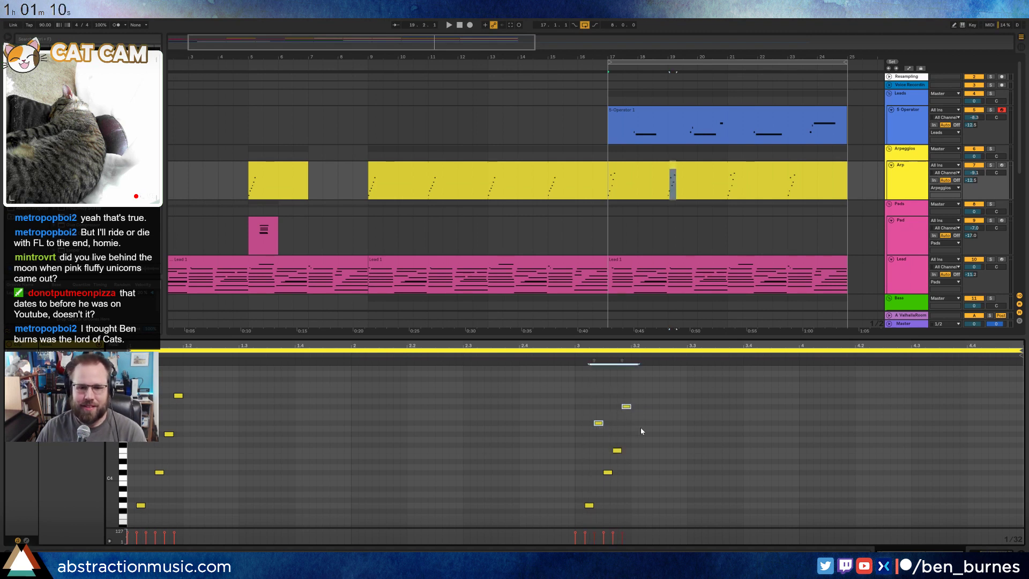
key(Down)
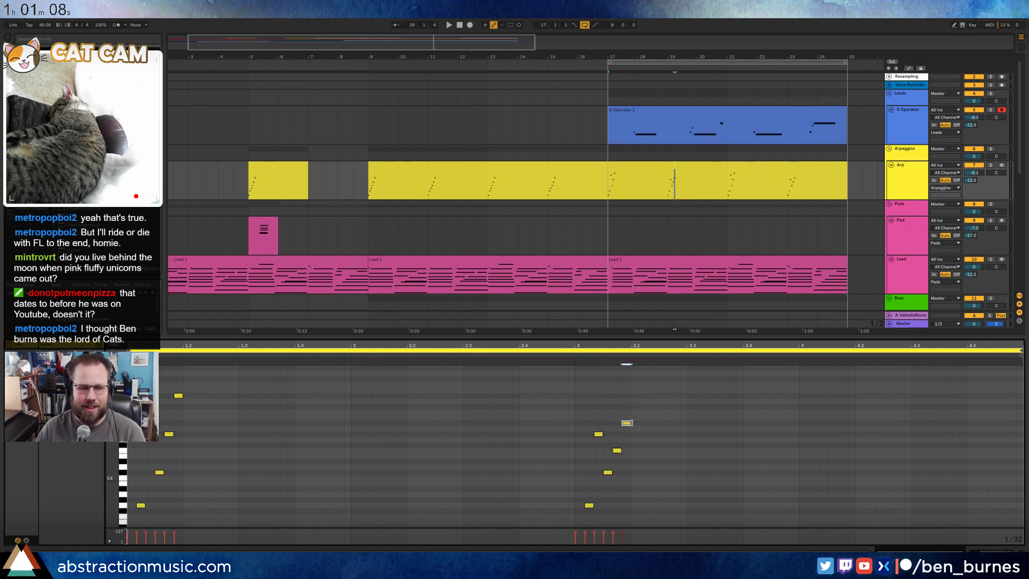
key(space)
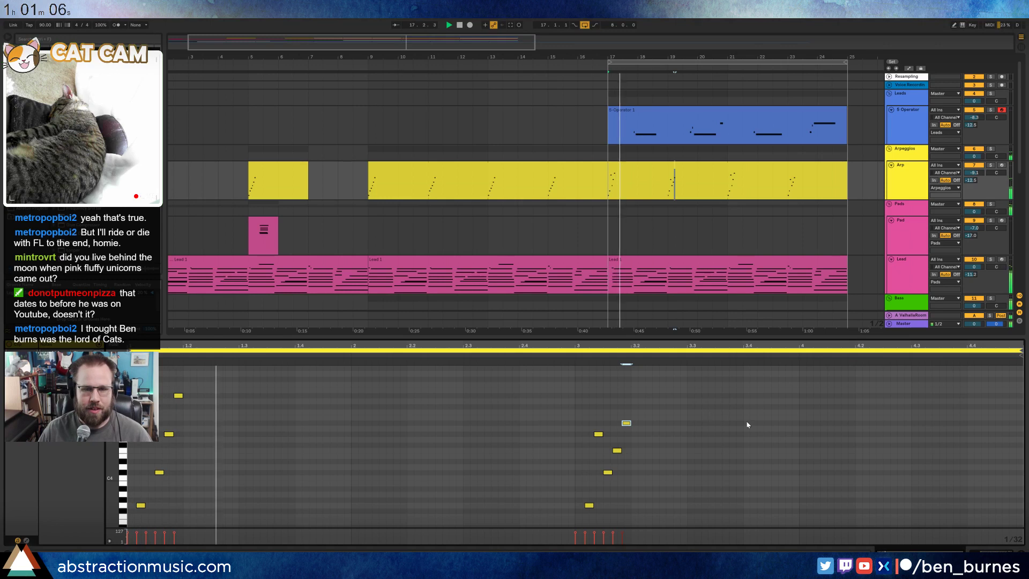
- Raise the first arpeggio's last note by two semitones and lower the second arpeggio's third note by one semitone
drag(178, 395, 181, 385)
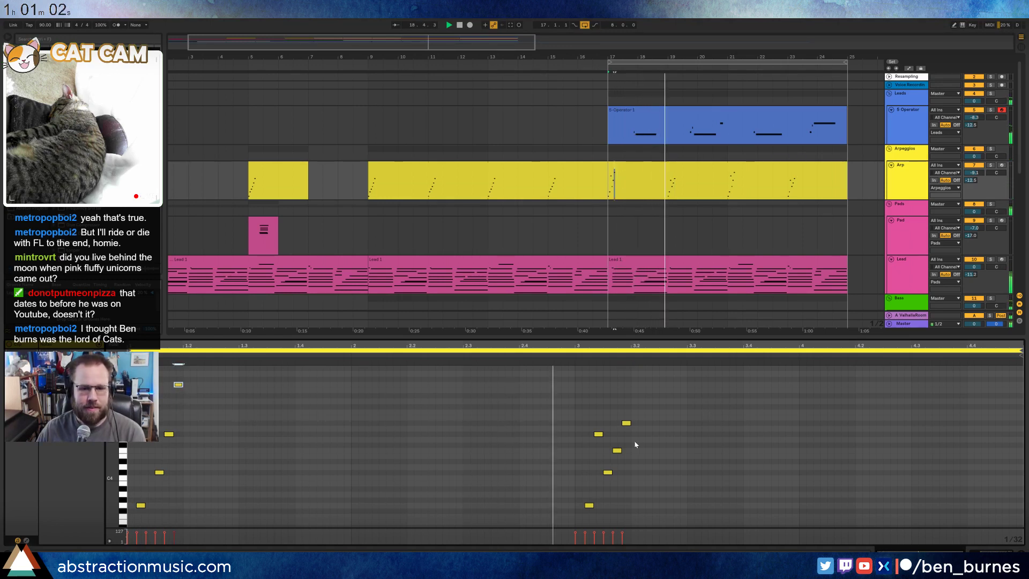
click(598, 434)
key(Down)
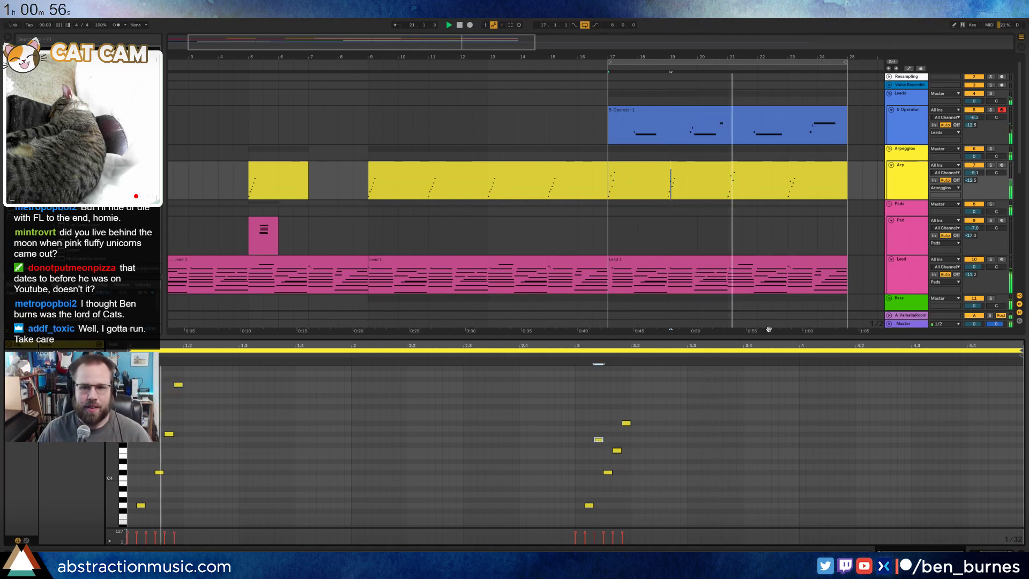
key(shift+Tab)
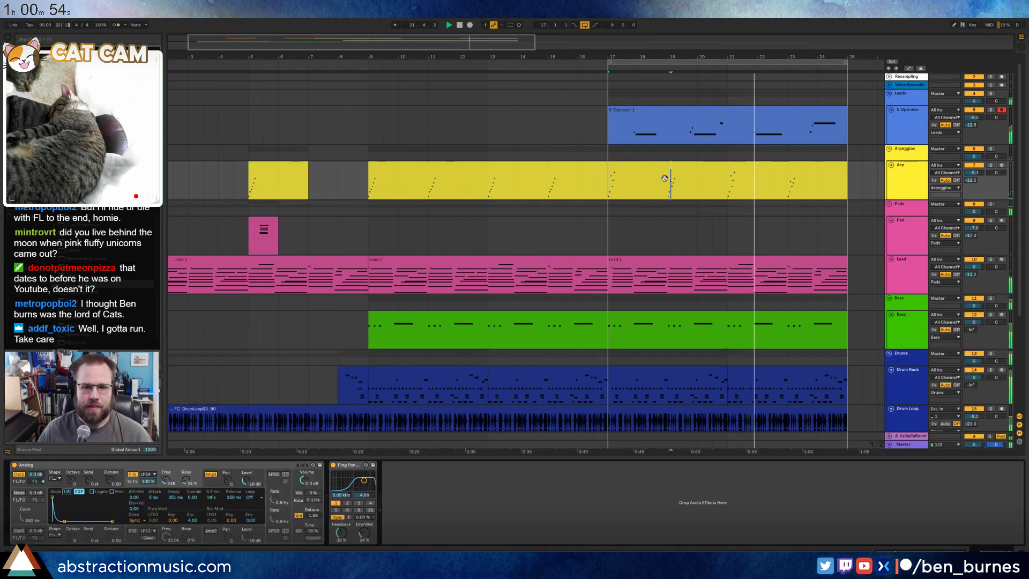
- Add a short note two semitones below and directly after the first arpeggio's last note, and set a 1/16 triplet grid
double_click(686, 173)
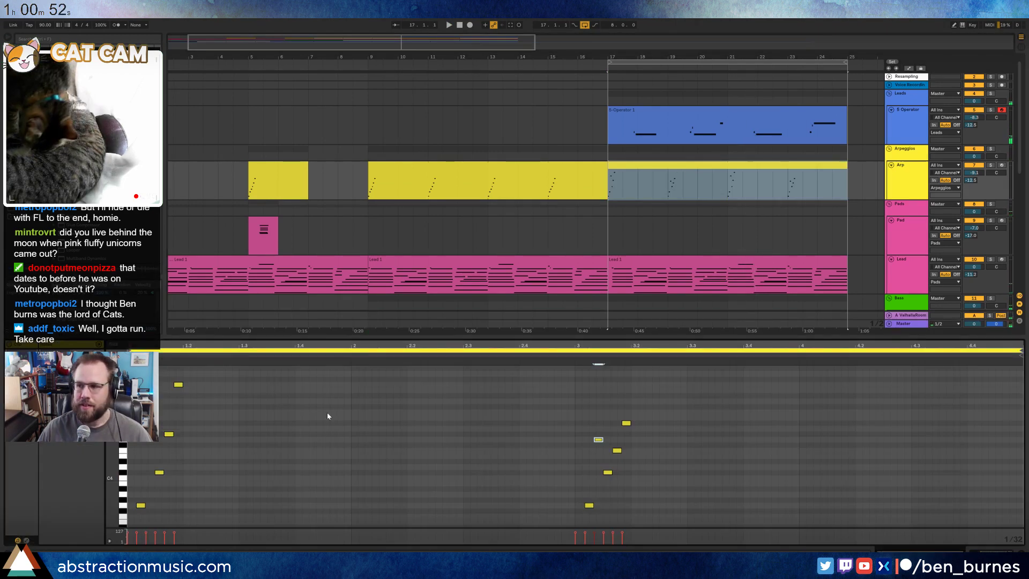
click(196, 393)
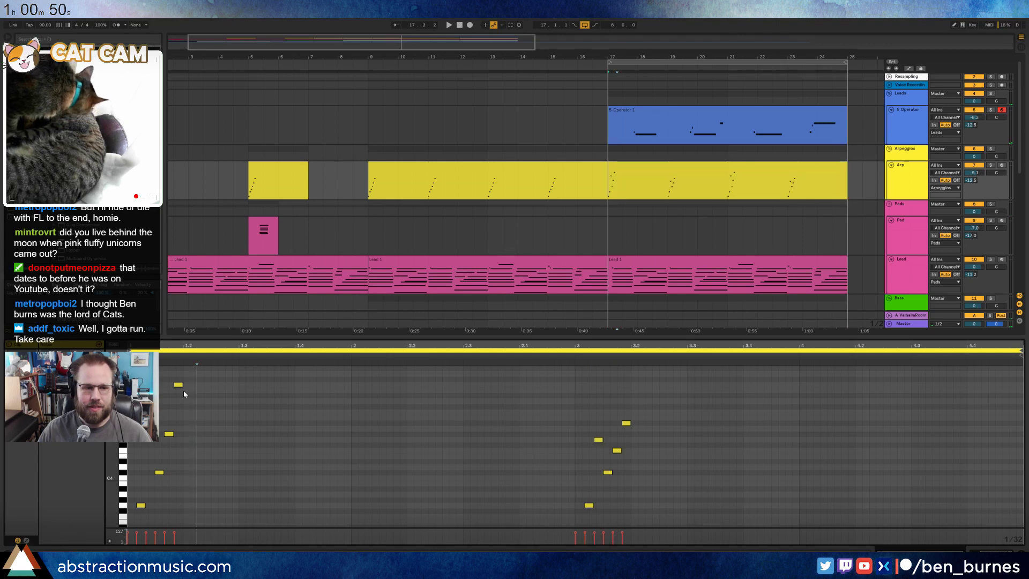
double_click(186, 396)
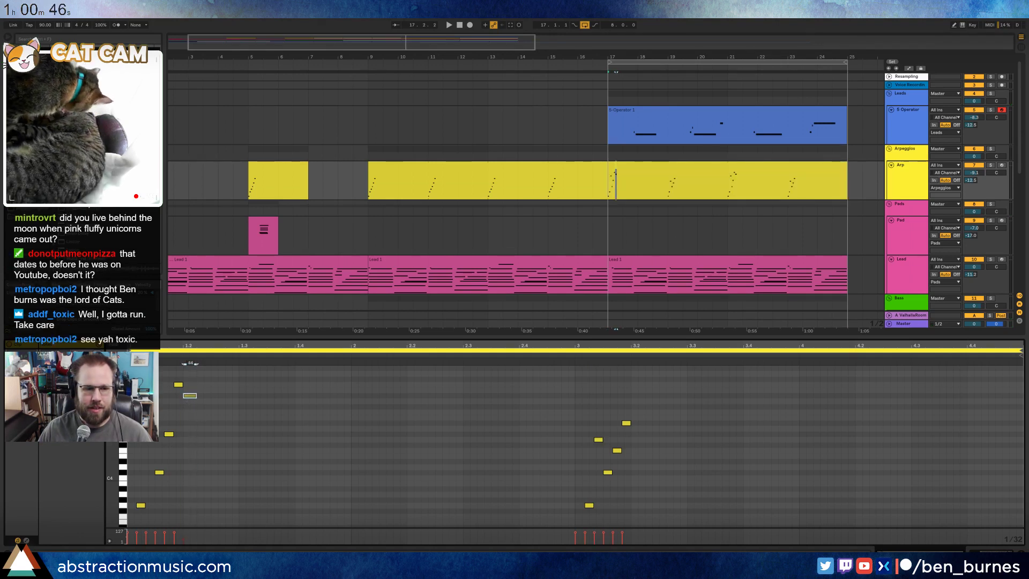
drag(190, 395, 190, 391)
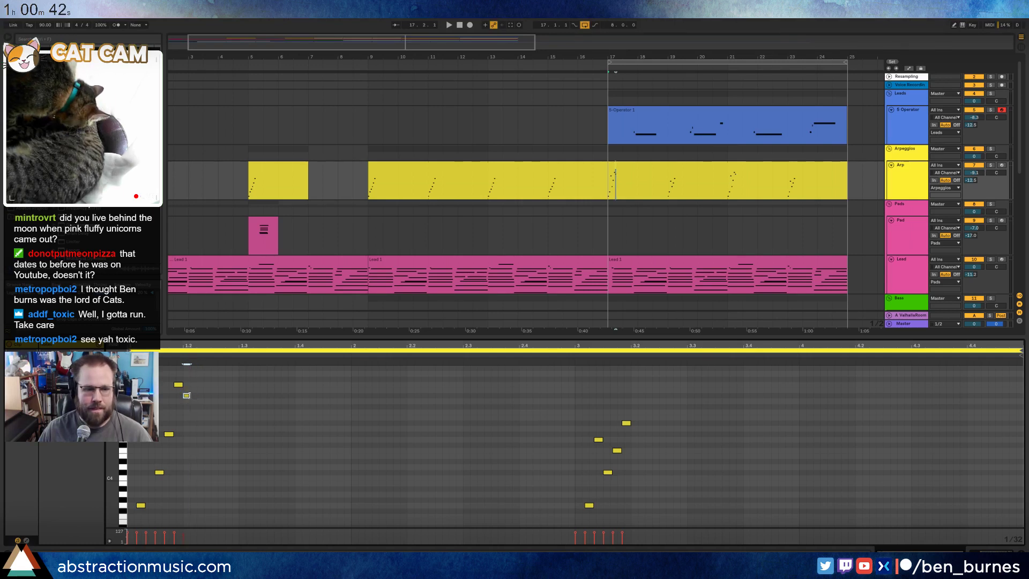
key(ctrl+3)
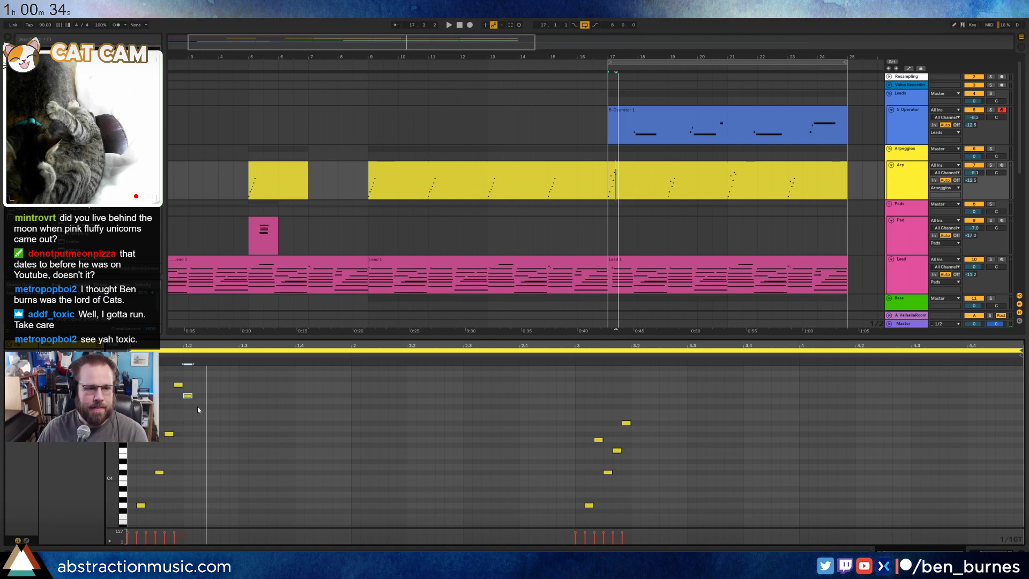
scroll(197, 414, down, 2)
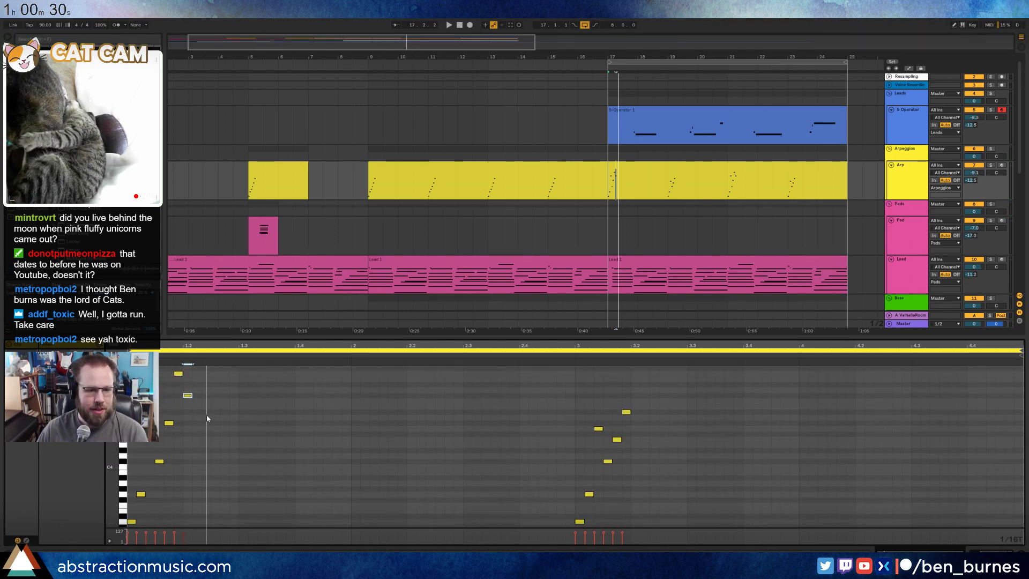
- Duplicate the added note three times in succession, lowering each copy three semitones below the previous one to form a descending run
key(ctrl+d)
key(Down)
key(Down)
key(Down)
key(Down)
key(Up)
key(ctrl+d)
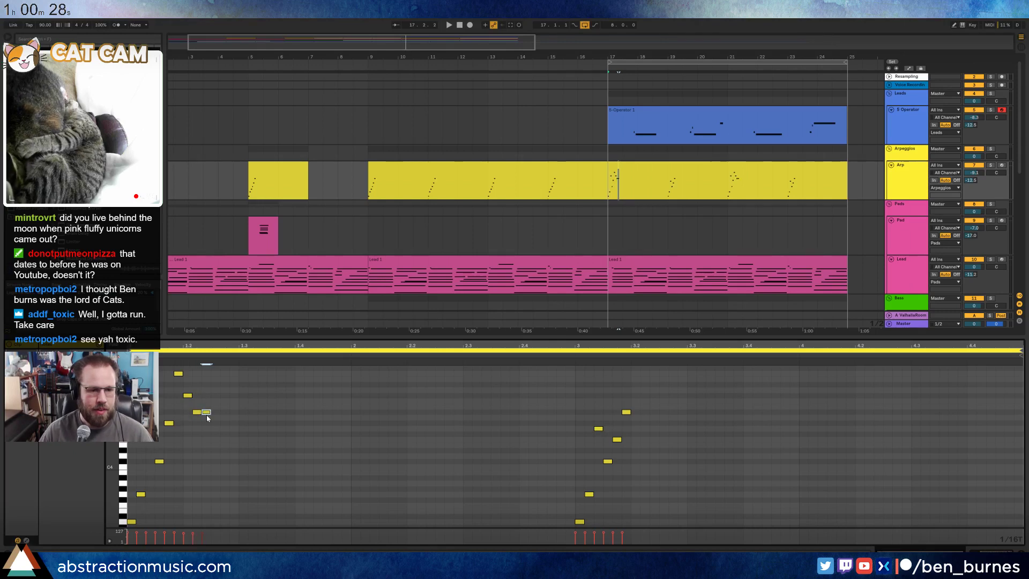
key(Down)
key(Down)
key(Down)
key(Down)
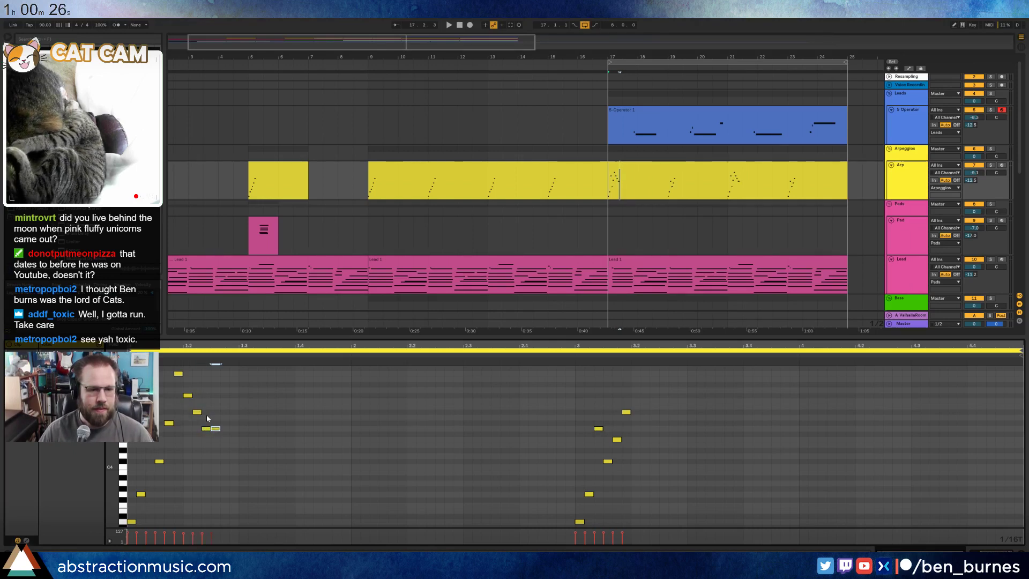
key(Down)
key(Down)
key(Down)
- Audition the descending run and lower its last note by two more semitones
key(space)
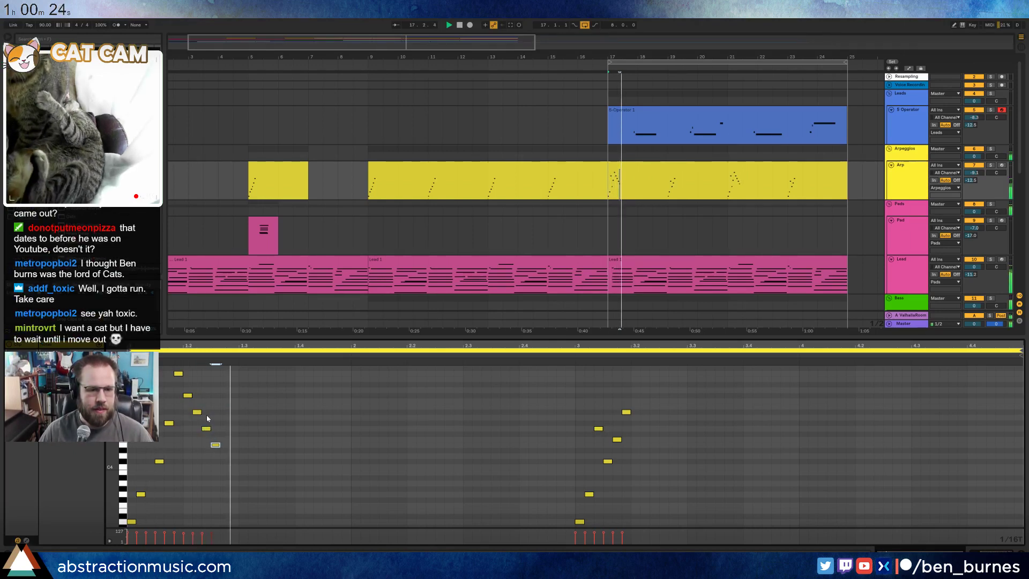
key(space)
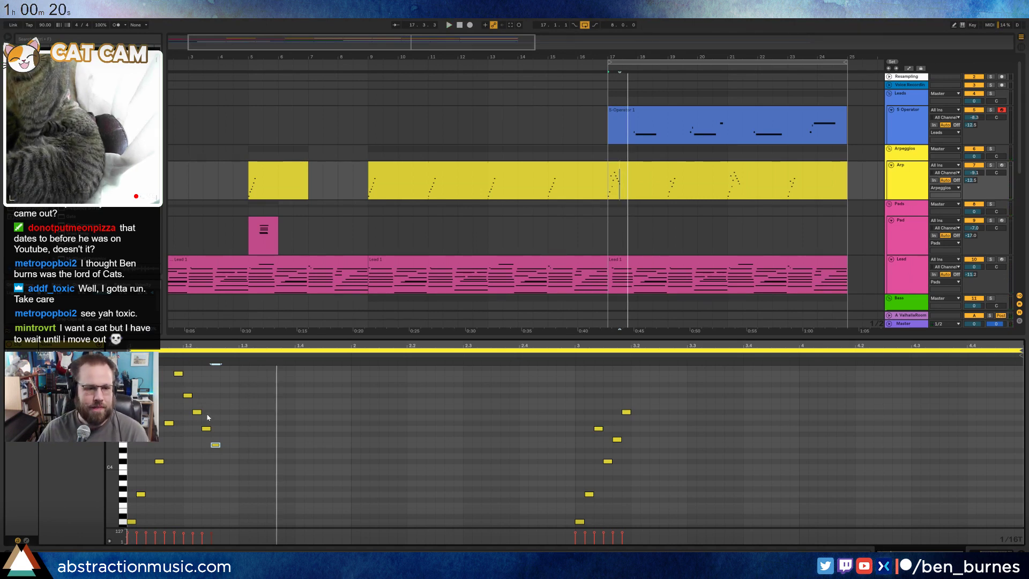
key(space)
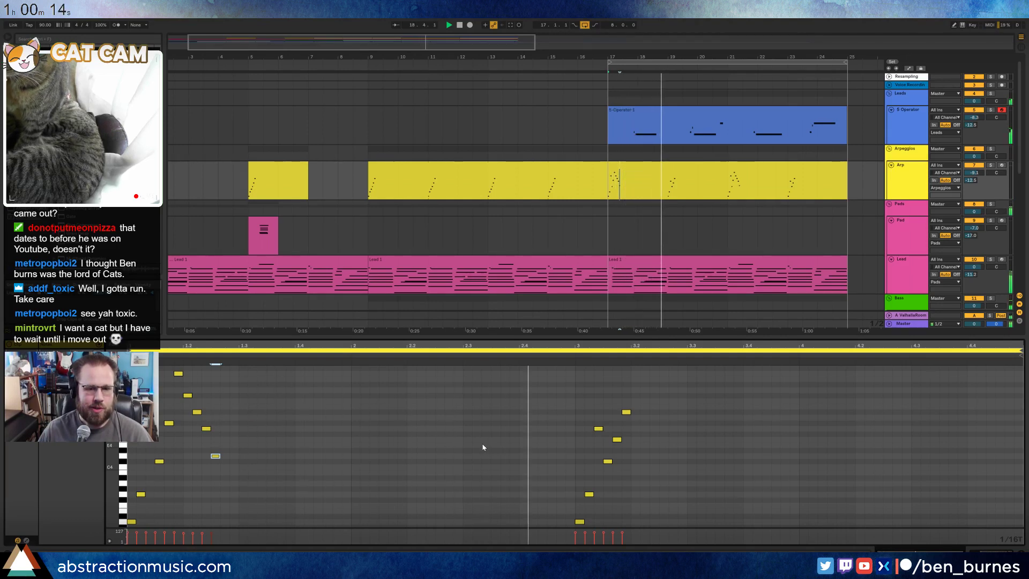
- Add four short rising notes from beat 2.3 of the Arp clip and duplicate the group to beat 2.4
scroll(470, 482, down, 1)
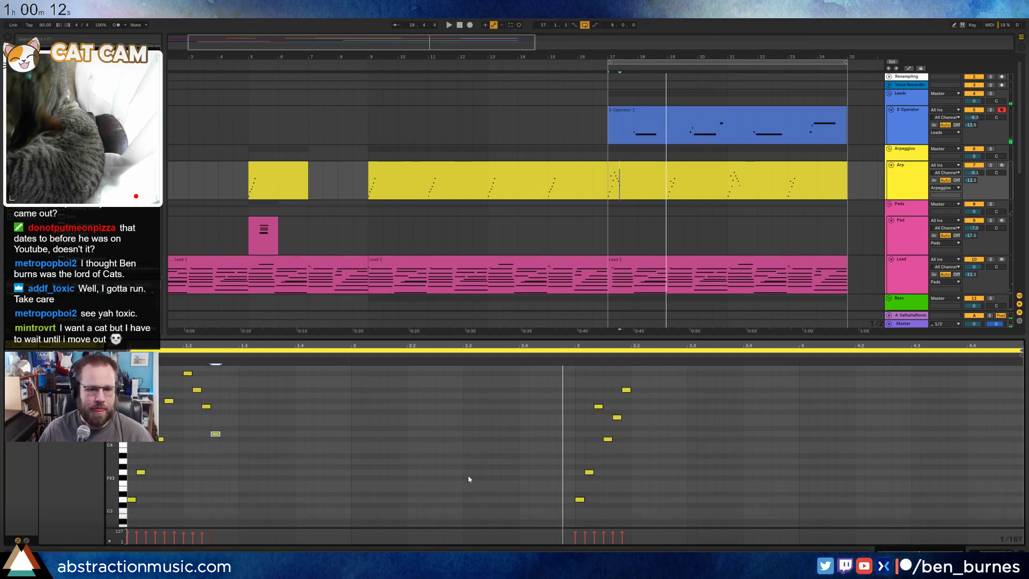
double_click(468, 472)
double_click(476, 455)
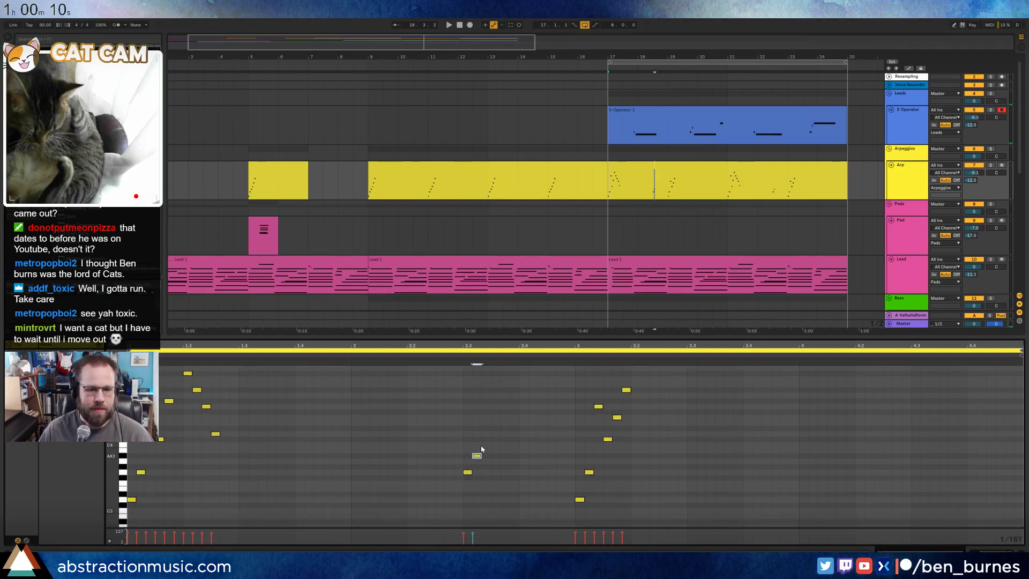
double_click(494, 427)
mouse_move(464, 415)
mouse_down()
mouse_move(477, 476)
mouse_move(516, 485)
mouse_up()
key(ctrl+d)
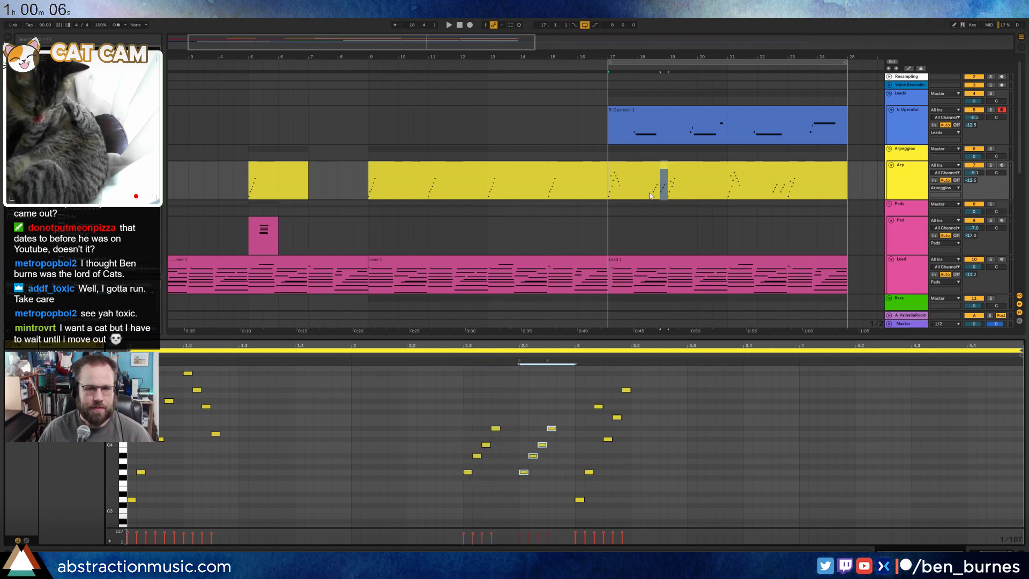
- Copy the second chord of the Lead clip's bar 17 section into the Arp clip at beat 2.3 and transpose it down an octave
click(655, 264)
drag(313, 398, 331, 493)
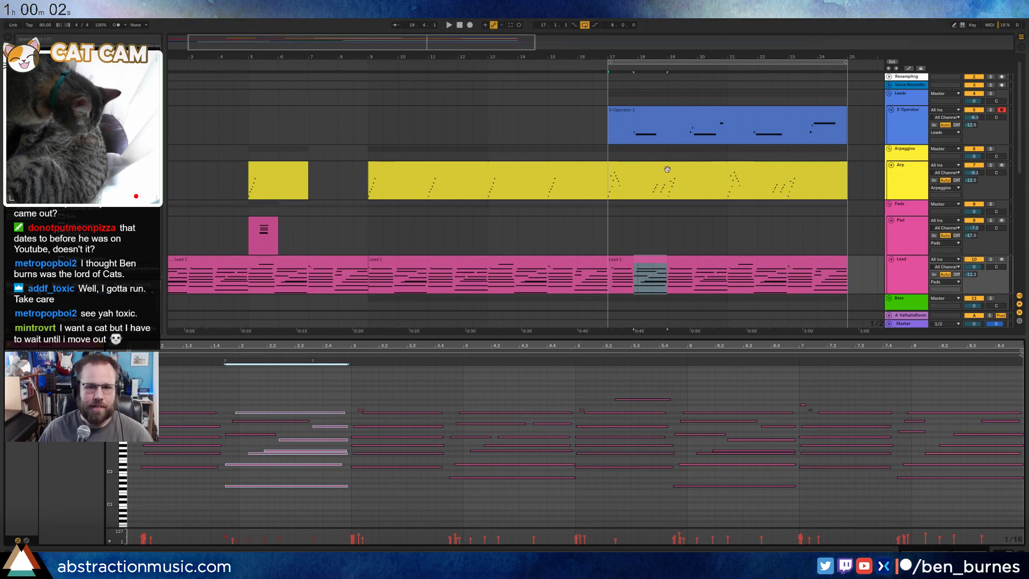
click(668, 170)
click(462, 388)
key(ctrl+v)
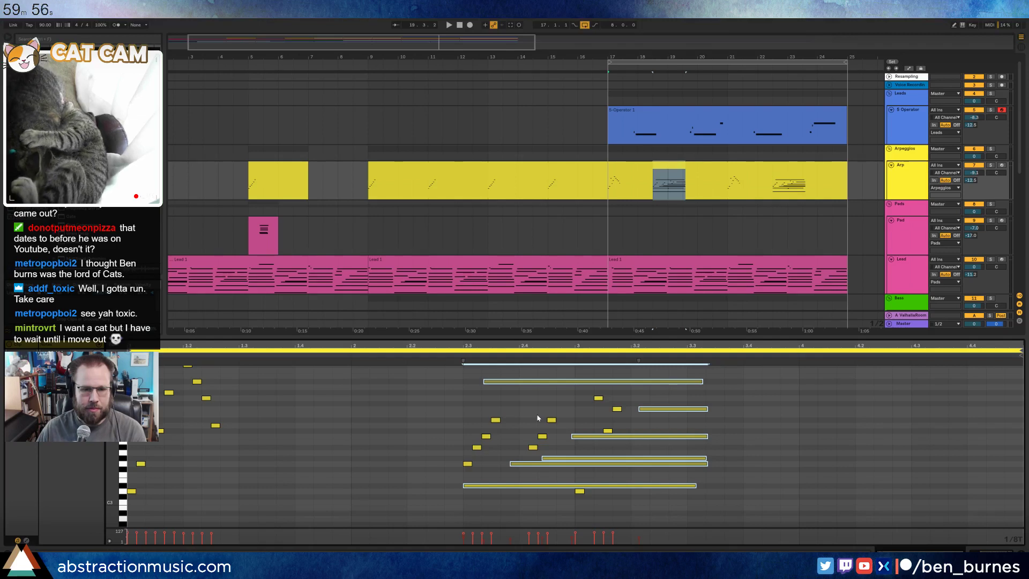
key(shift+Down)
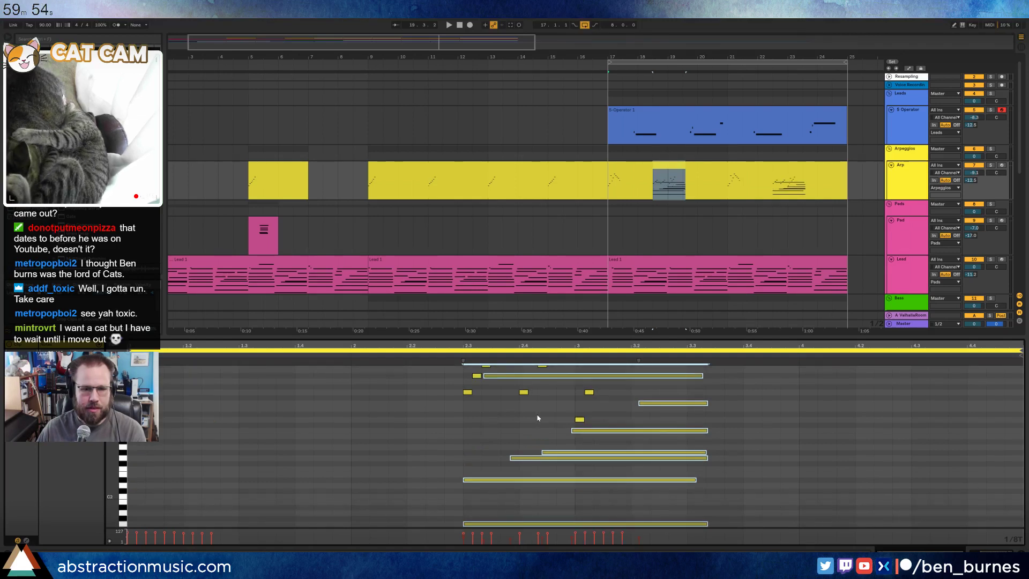
- Raise the pasted reference chord by an octave, shorten its notes, and shift them earlier, ahead of the rising groups in the Arp clip
key(shift+Up)
key(shift+Up)
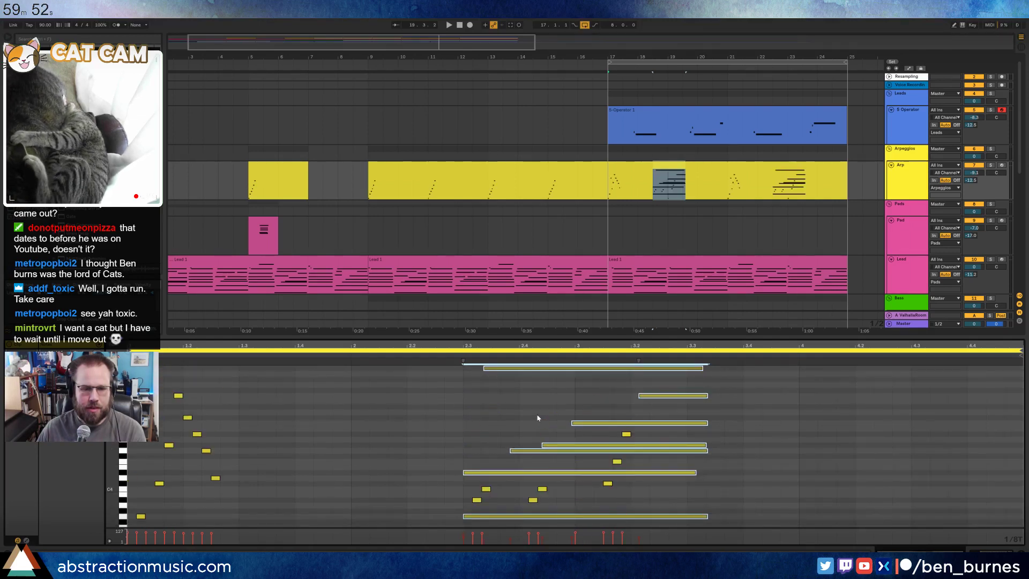
key(shift+Down)
key(shift+Left)
key(shift+Left)
key(shift+Left)
key(shift+Left)
key(shift+Left)
key(shift+Left)
key(shift+Left)
key(shift+Left)
key(shift+Left)
key(shift+Left)
key(shift+Left)
key(shift+Left)
key(shift+Left)
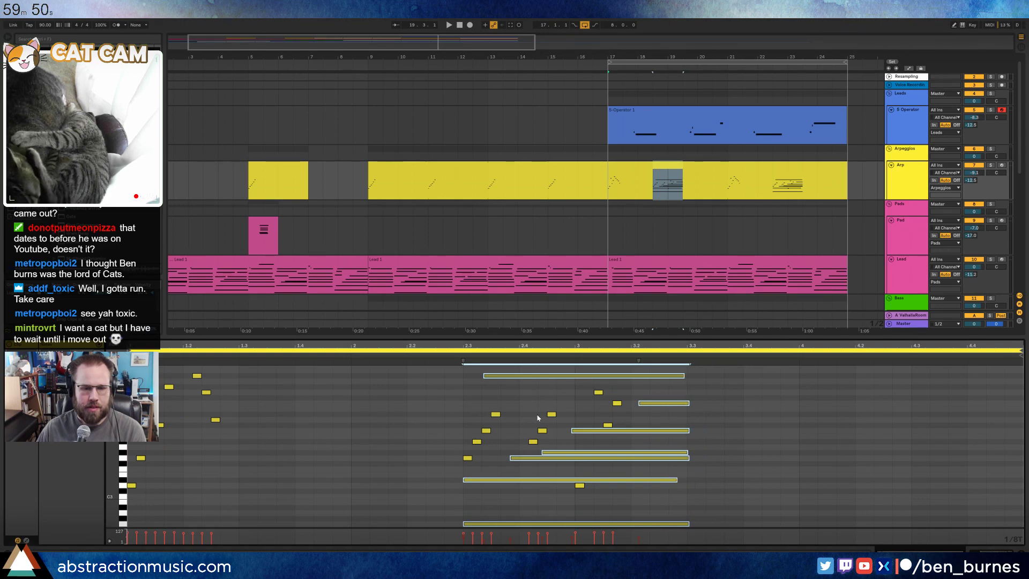
key(shift+Right)
key(shift+Right)
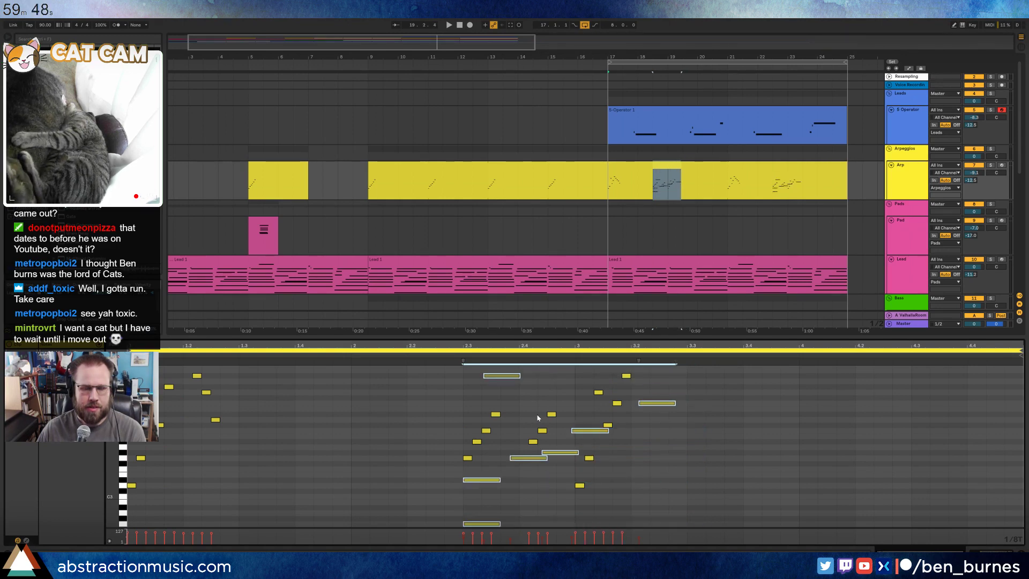
key(shift+Left)
key(Left)
key(Left)
key(Left)
key(Left)
key(Left)
key(Left)
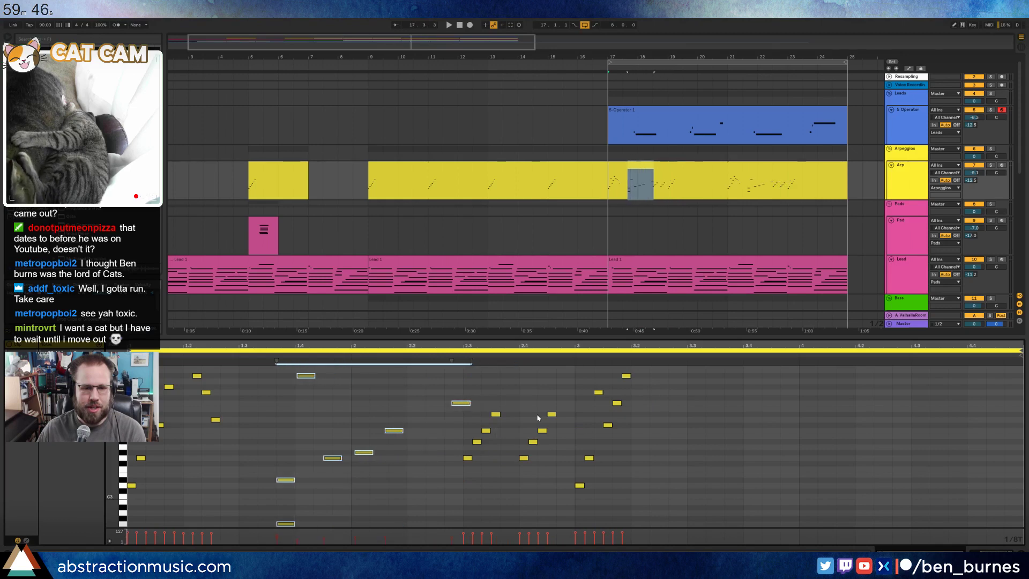
- Lower the second notes and raise the fourth notes of both rising groups by two semitones, and delete the reference chord
drag(468, 439, 531, 449)
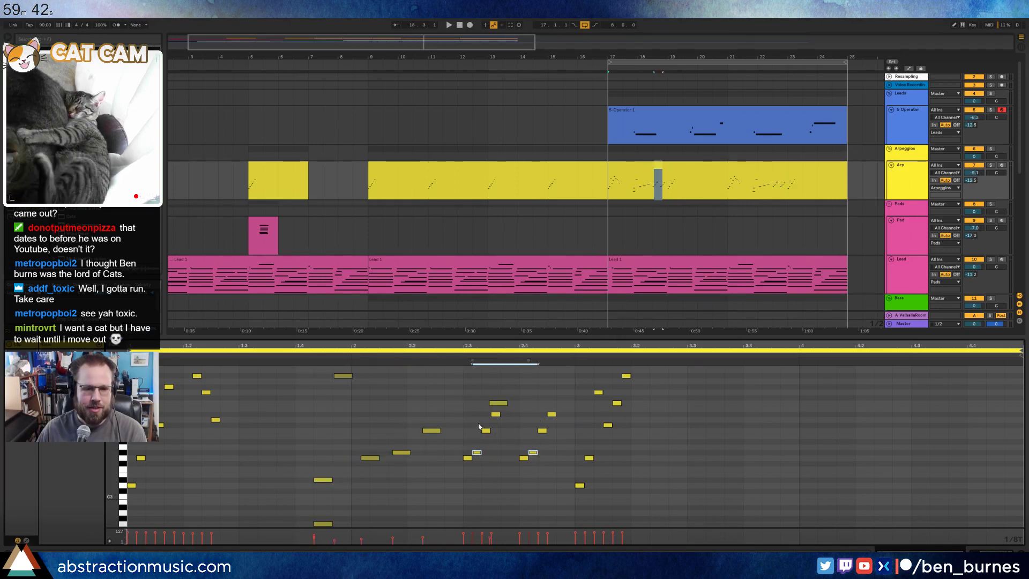
drag(479, 412, 569, 424)
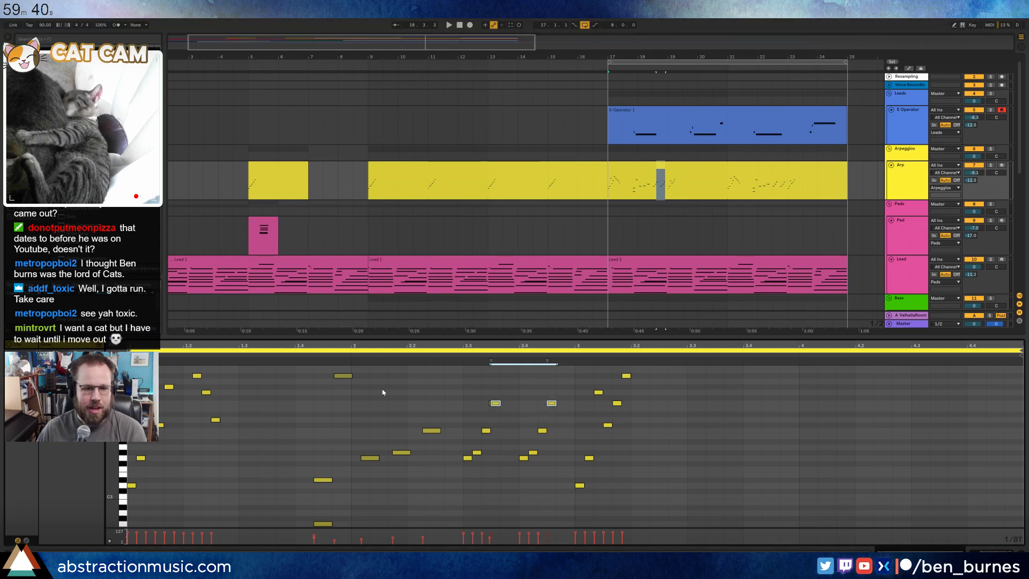
drag(297, 382, 449, 528)
key(Delete)
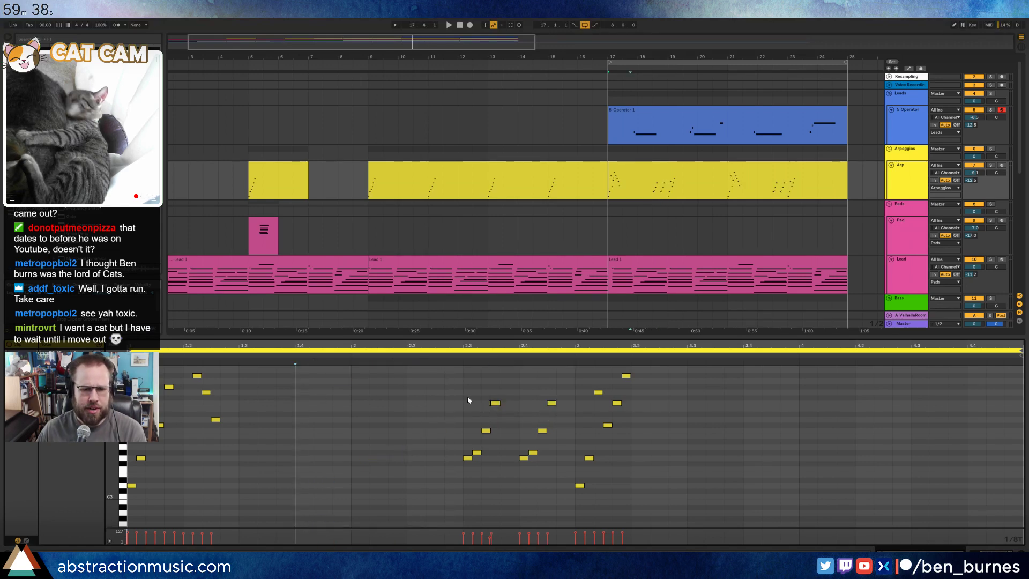
- Audition the Arp clip and lower the last two notes of the opening descending run by two semitones
click(482, 406)
key(space)
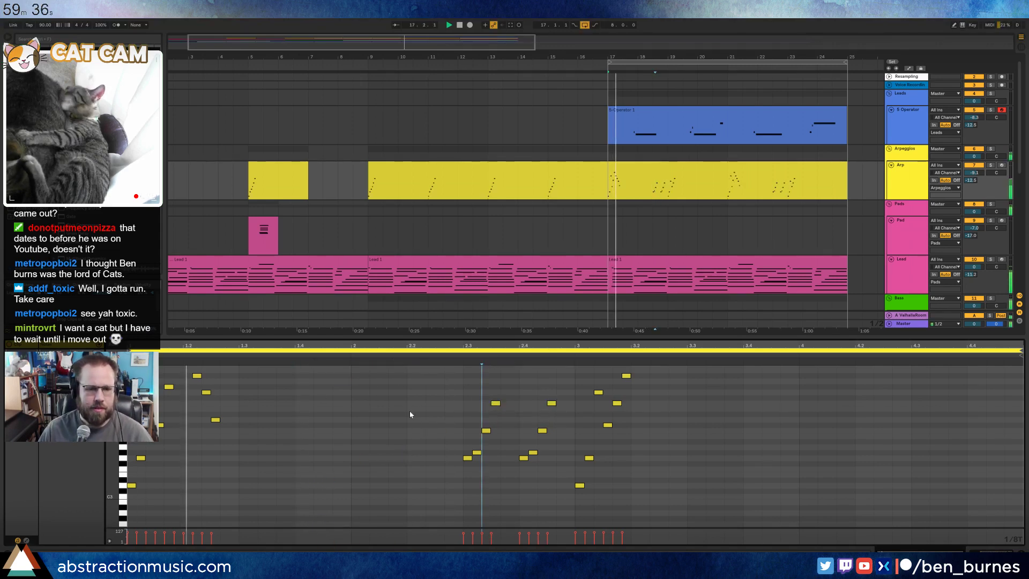
click(205, 393)
drag(209, 394, 215, 433)
click(215, 419)
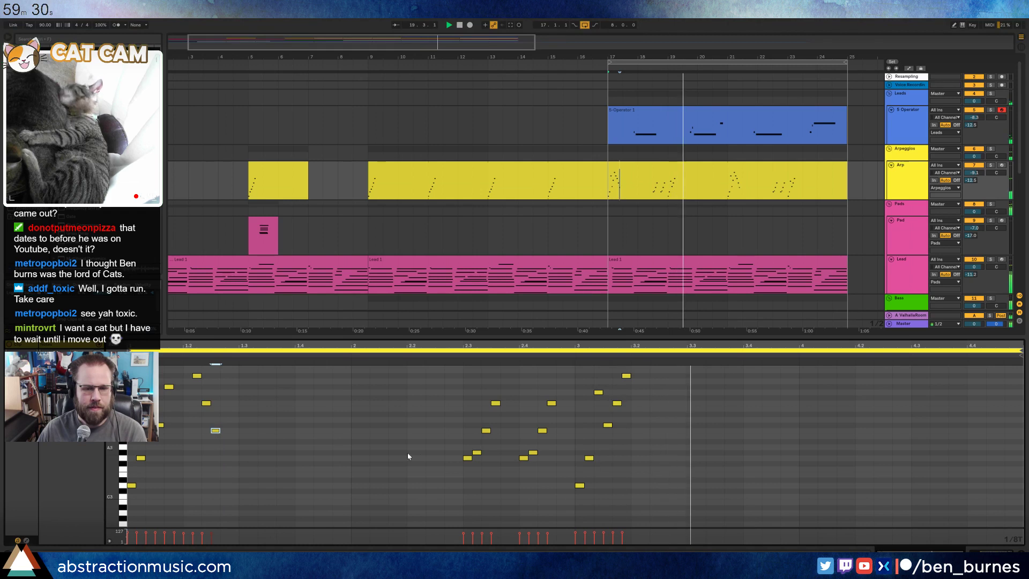
- Raise the first note of both four-note groups at beats 2.3 and 2.4 by an octave
scroll(452, 430, up, 1)
drag(452, 413, 551, 493)
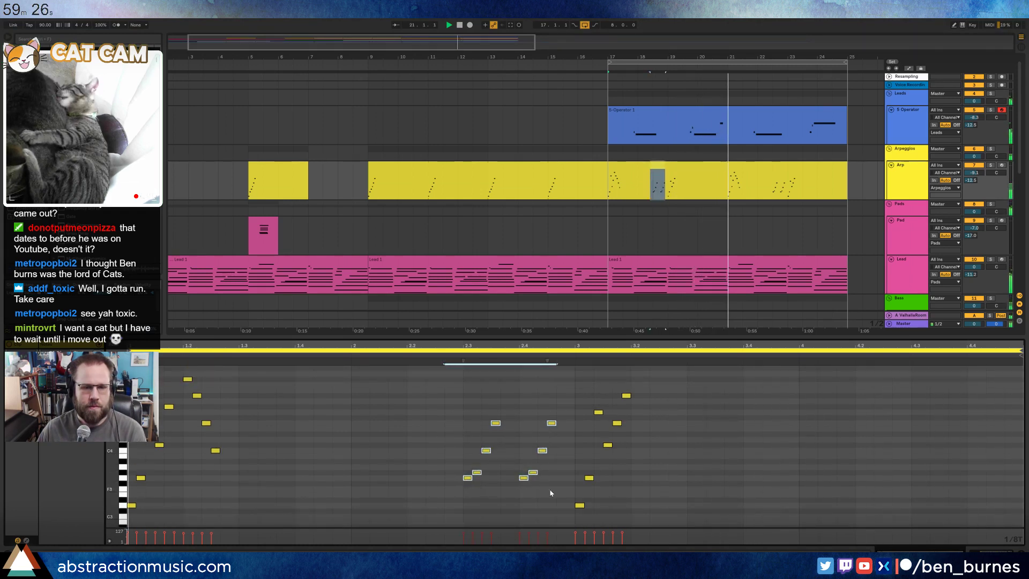
click(466, 477)
drag(436, 477, 527, 488)
key(shift+Up)
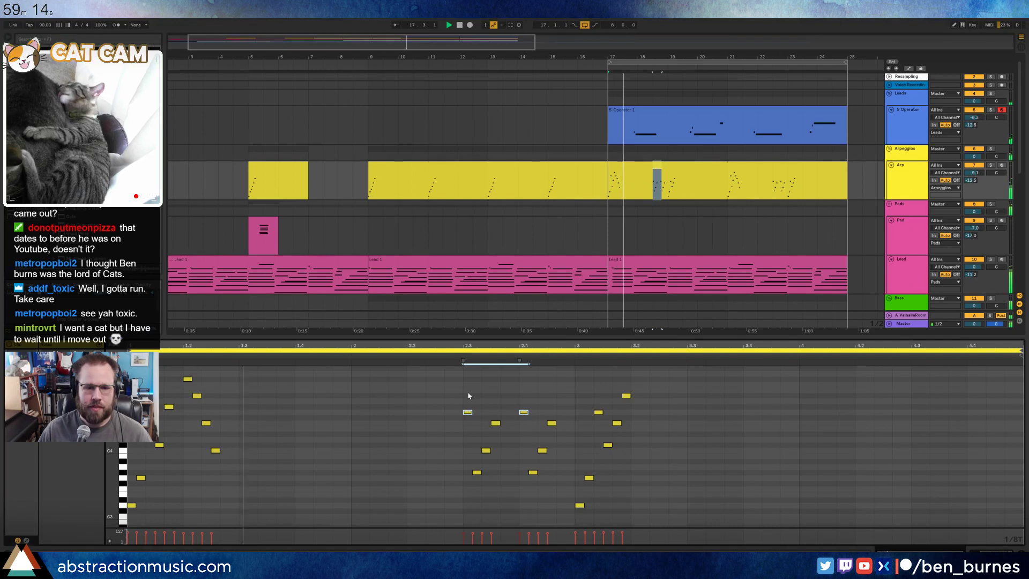
- Copy the two four-note groups to beat 4.3 and raise the copies by three semitones
drag(466, 391, 560, 492)
key(ctrl+c)
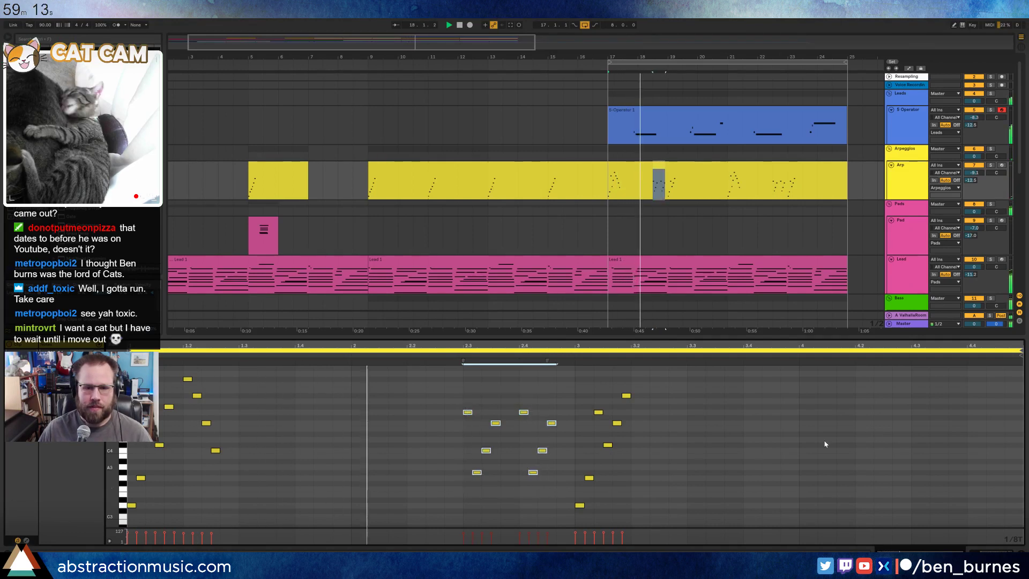
click(919, 408)
key(ctrl+v)
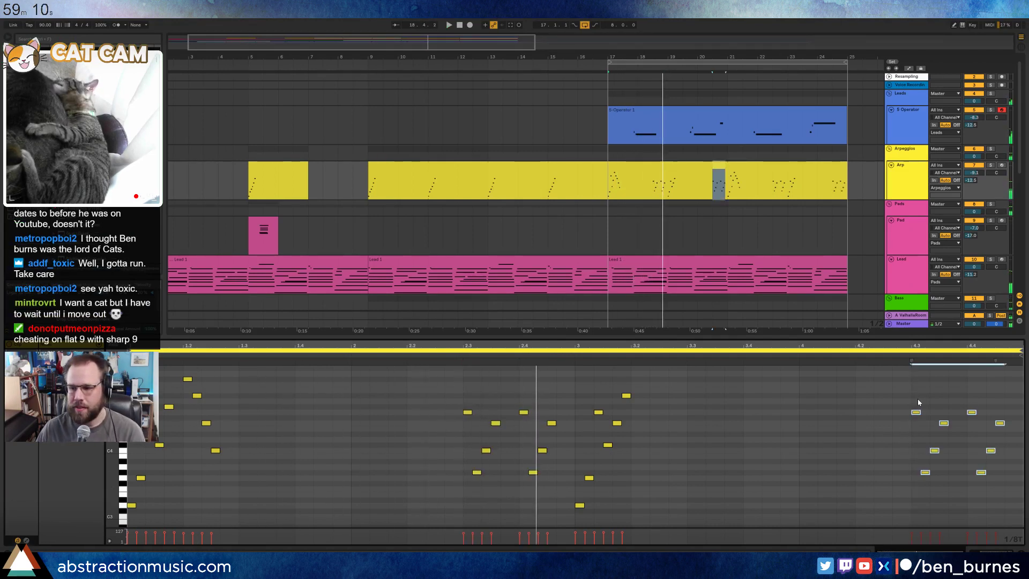
key(Up)
key(Up)
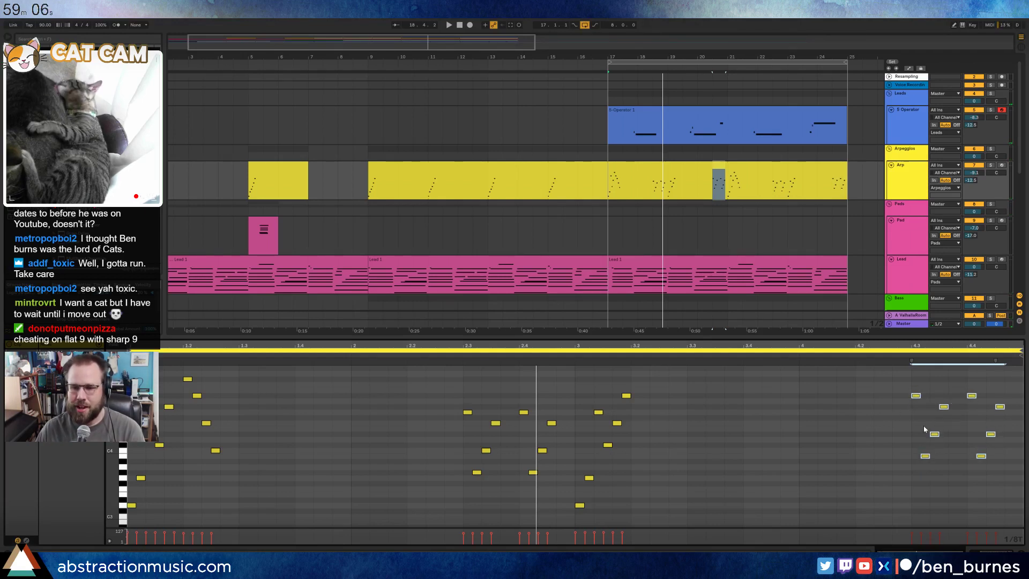
- Make the copied group at beat 4.3 descend by raising its second note nine semitones and third note four, and lowering its fourth note four
drag(924, 427, 922, 468)
key(shift+Up)
key(Down)
key(Down)
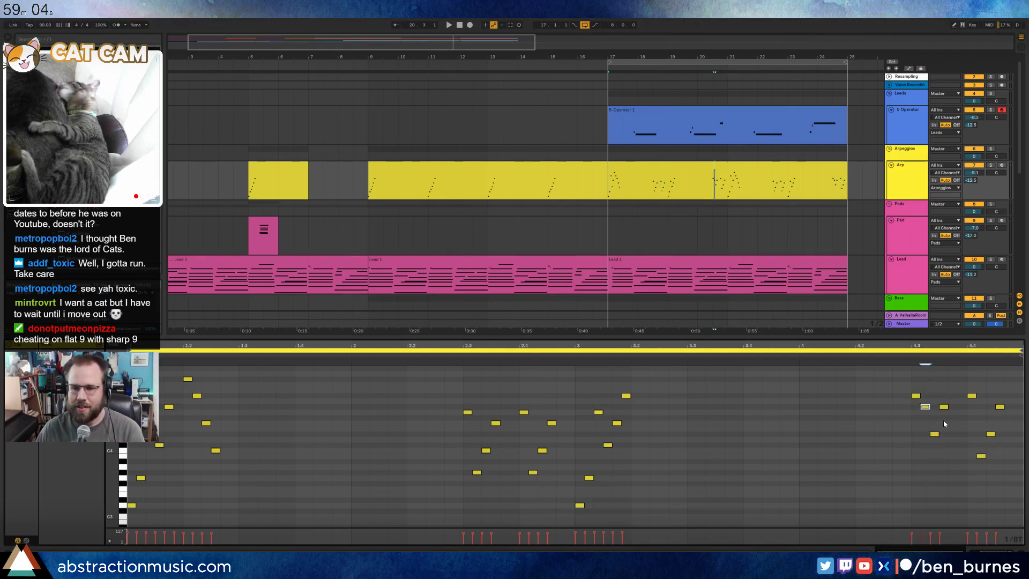
key(Up)
key(Up)
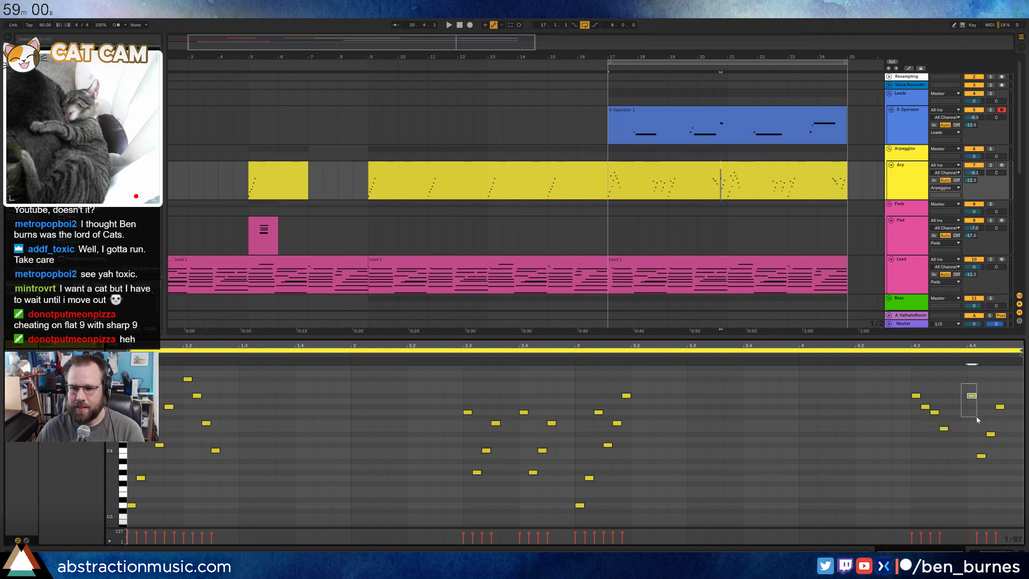
- Move the four notes of the group at beat 4.4 earlier and retune them to continue the descending run from beat 4.3
drag(978, 420, 977, 420)
key(Down)
key(Down)
key(Down)
key(Down)
key(Down)
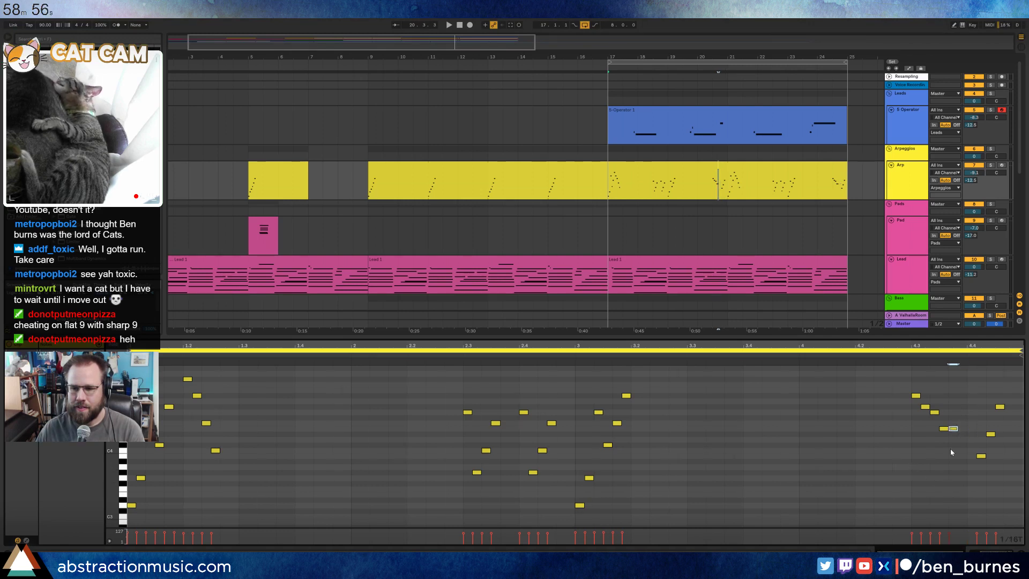
key(Left)
key(Left)
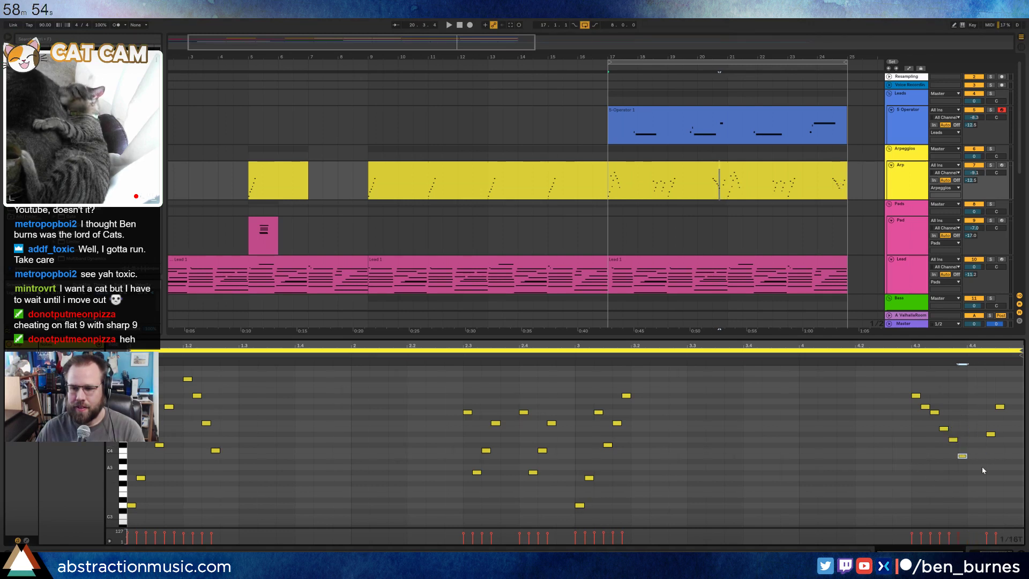
key(Up)
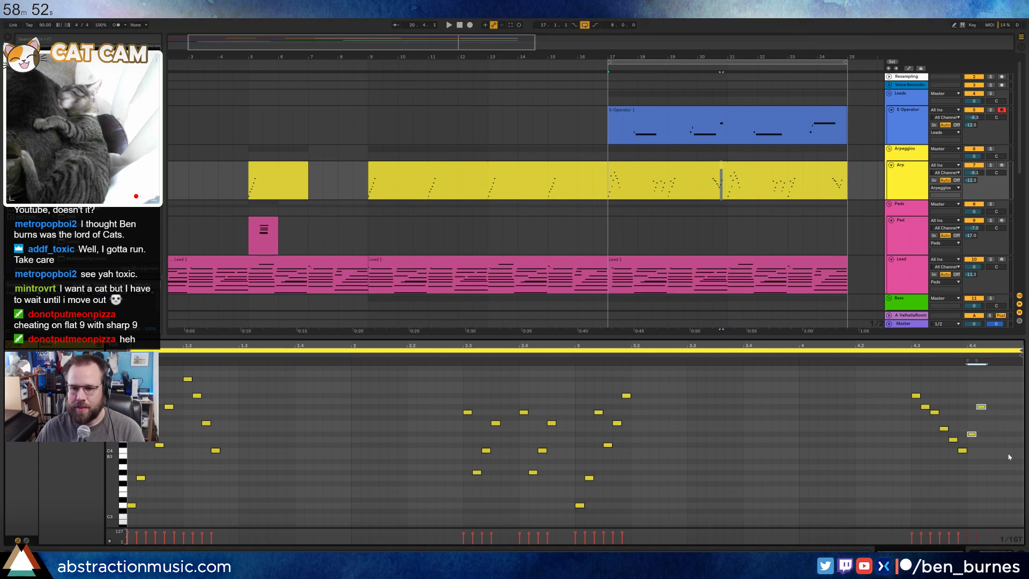
key(Down)
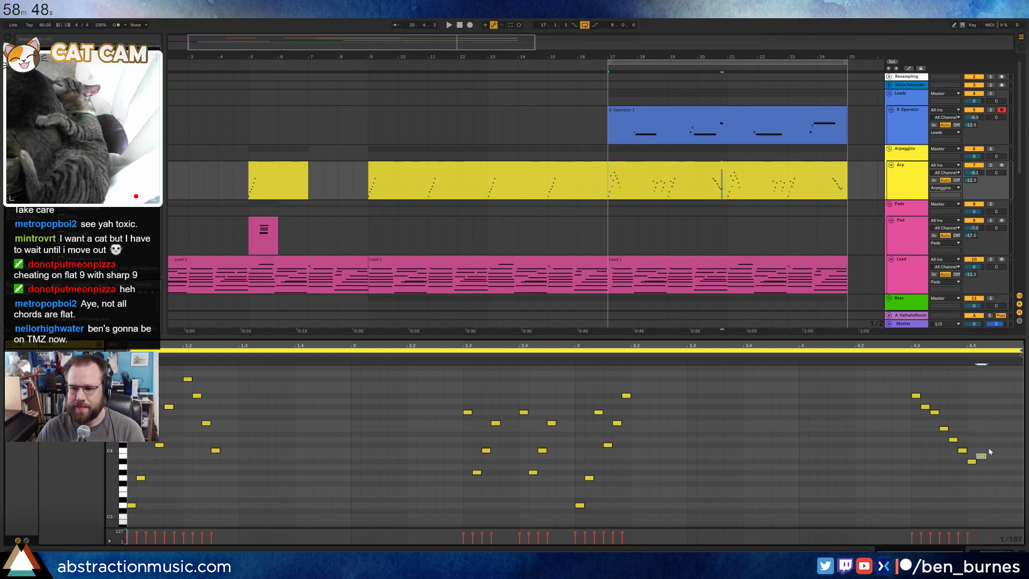
key(space)
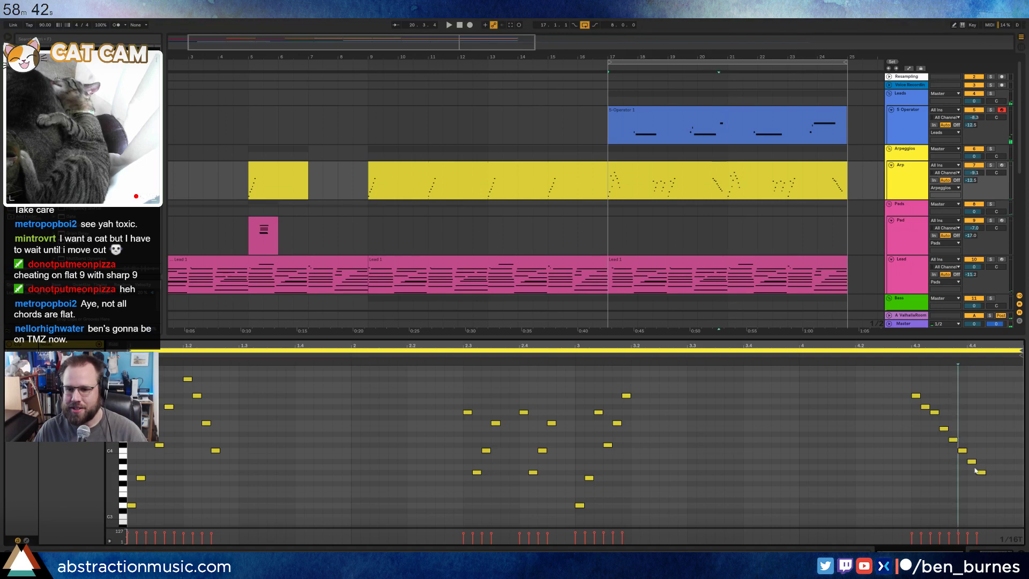
- Duplicate the run's last four notes, delete the copies together with the run's final note, and audition the passage
drag(957, 436, 983, 482)
key(ctrl+d)
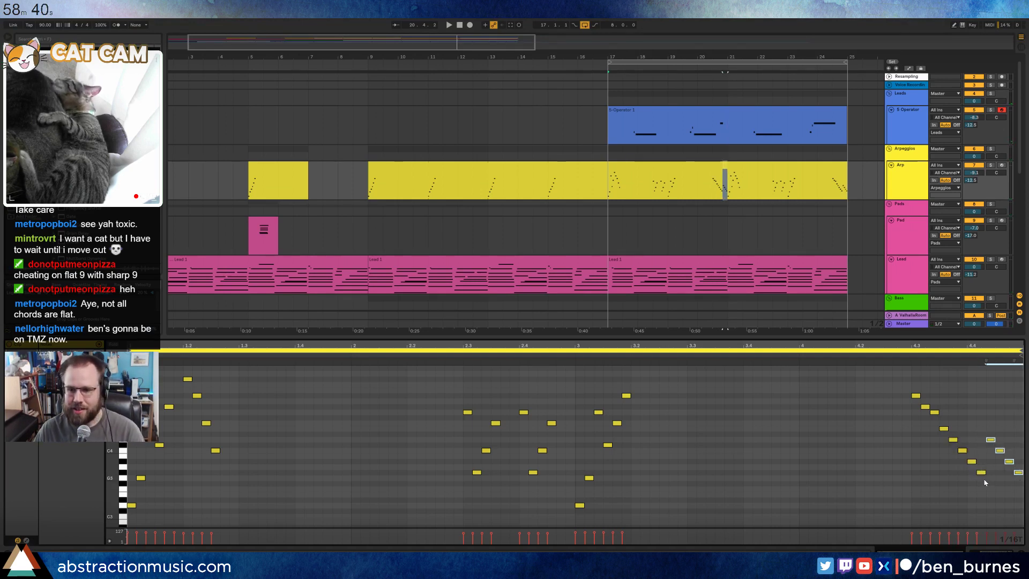
mouse_move(984, 431)
mouse_down()
mouse_move(1011, 466)
mouse_move(1022, 523)
mouse_up()
key(Delete)
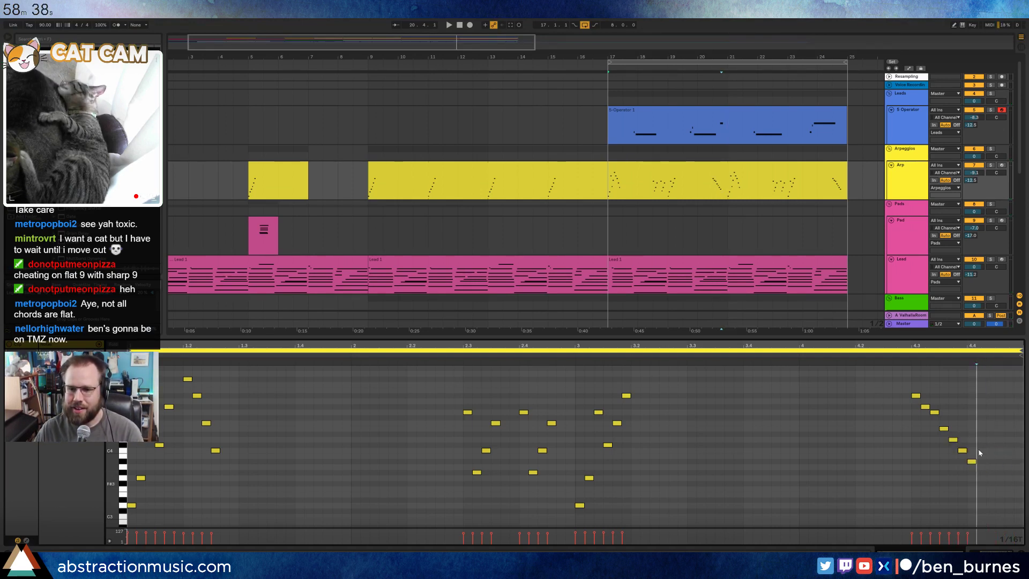
key(space)
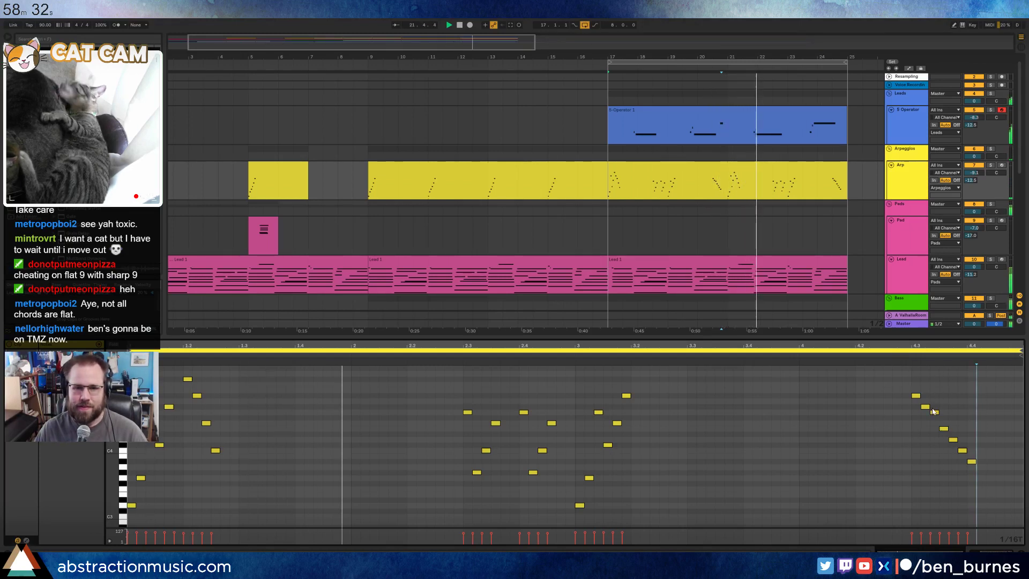
key(space)
- Copy the last chord of the Lead clip into the Arp clip as a pitch reference, shift it earlier and higher, and undo the paste
click(834, 261)
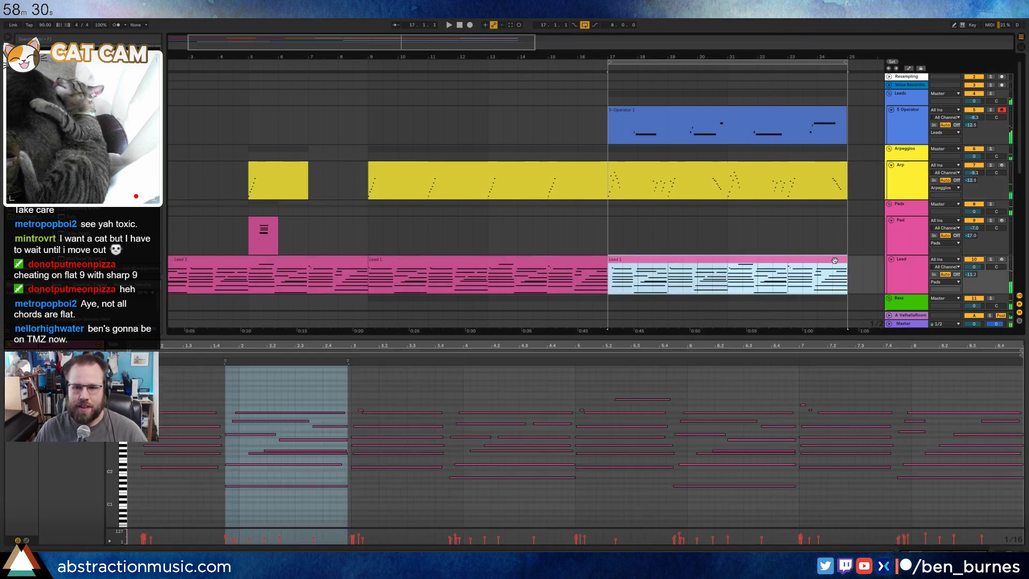
drag(1006, 395, 1017, 512)
click(840, 162)
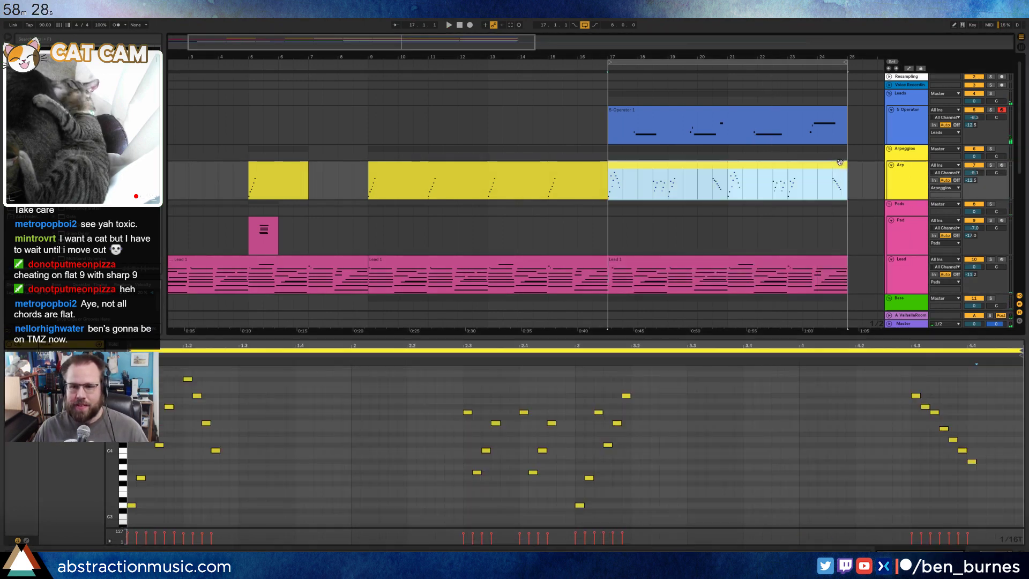
click(908, 414)
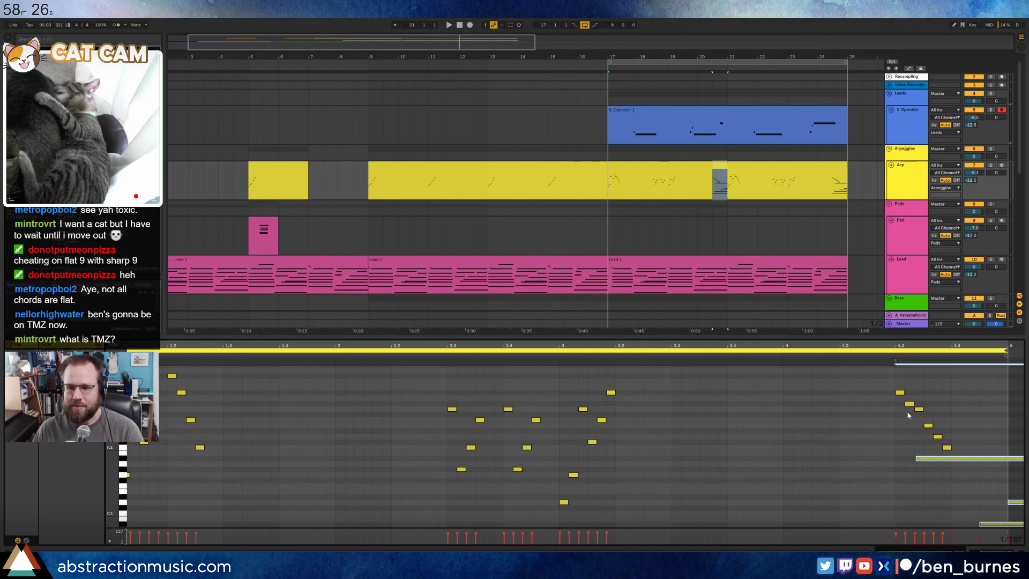
key(Left)
key(Left)
key(Left)
key(Left)
key(Left)
key(Left)
key(Left)
key(Left)
key(Left)
key(Left)
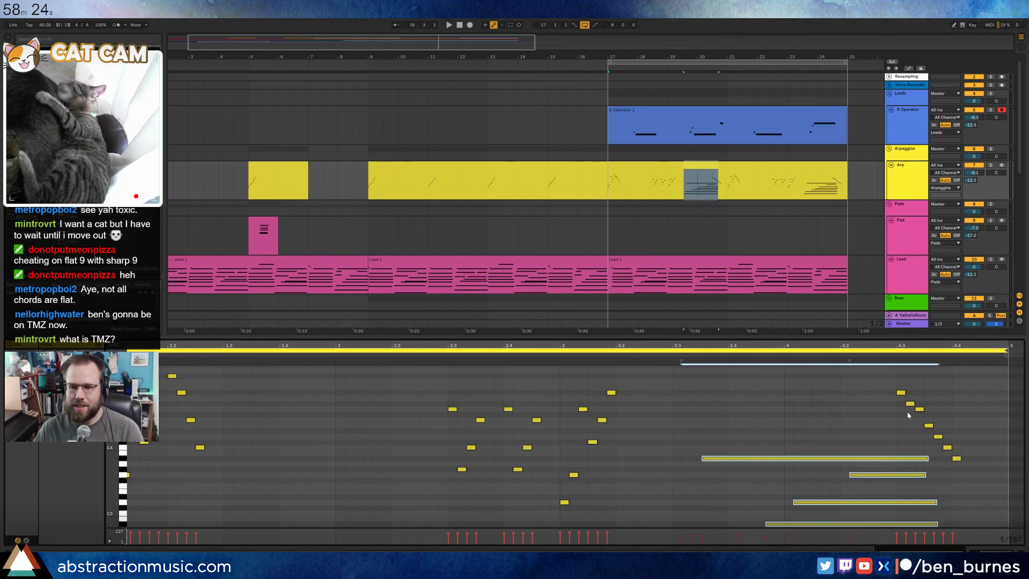
key(shift+Up)
key(shift+Up)
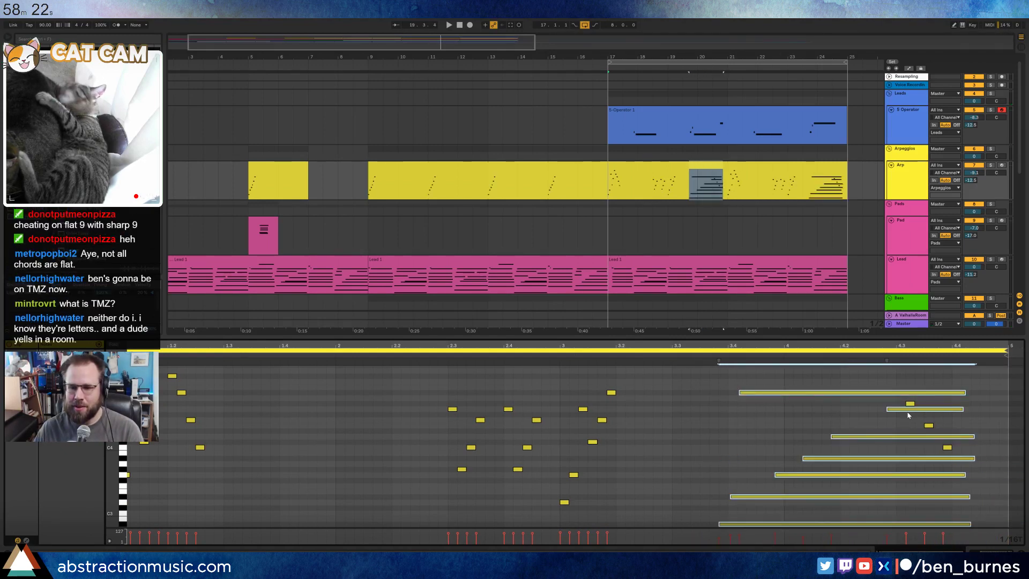
key(shift+Down)
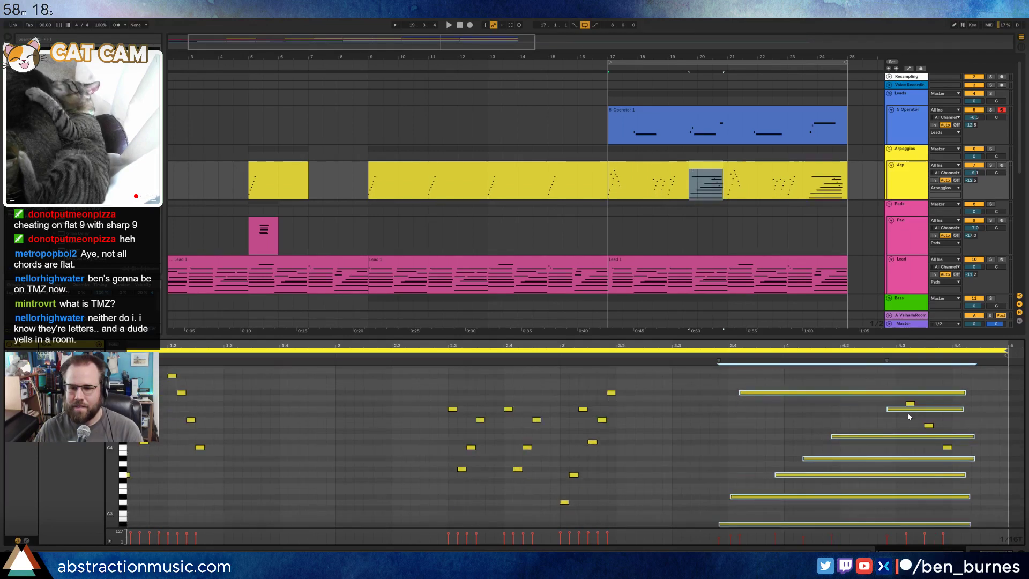
key(ctrl+z)
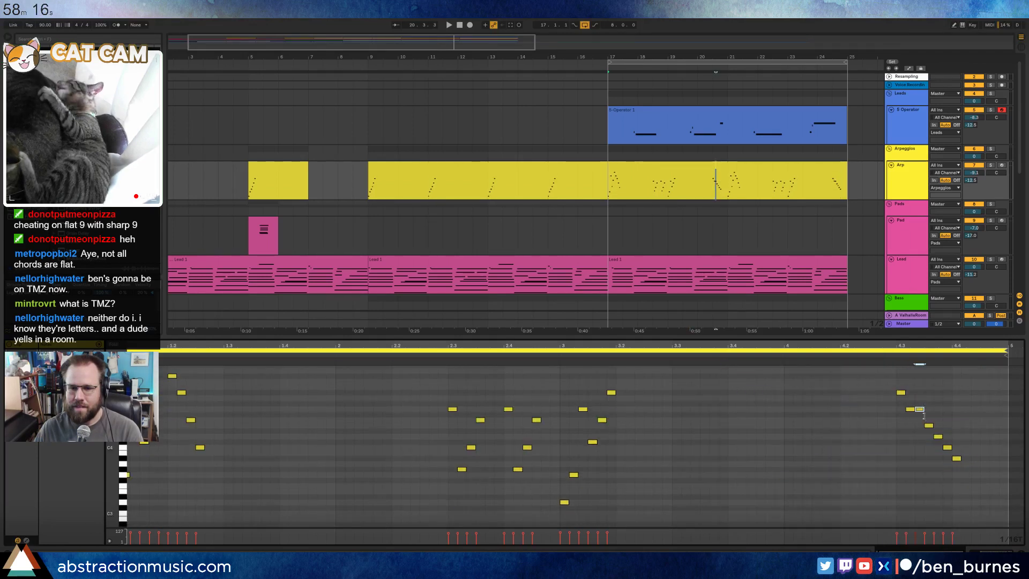
- Lower the second through seventh notes of the descending run at beat 4.3 by one to three semitones each and audition the result
key(Down)
click(929, 425)
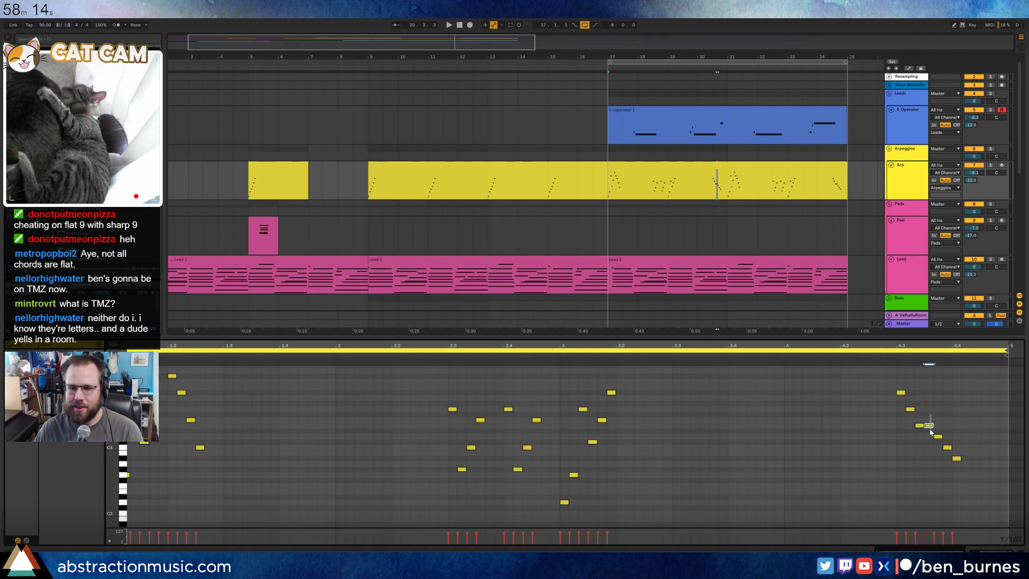
key(Down)
key(Down)
click(947, 447)
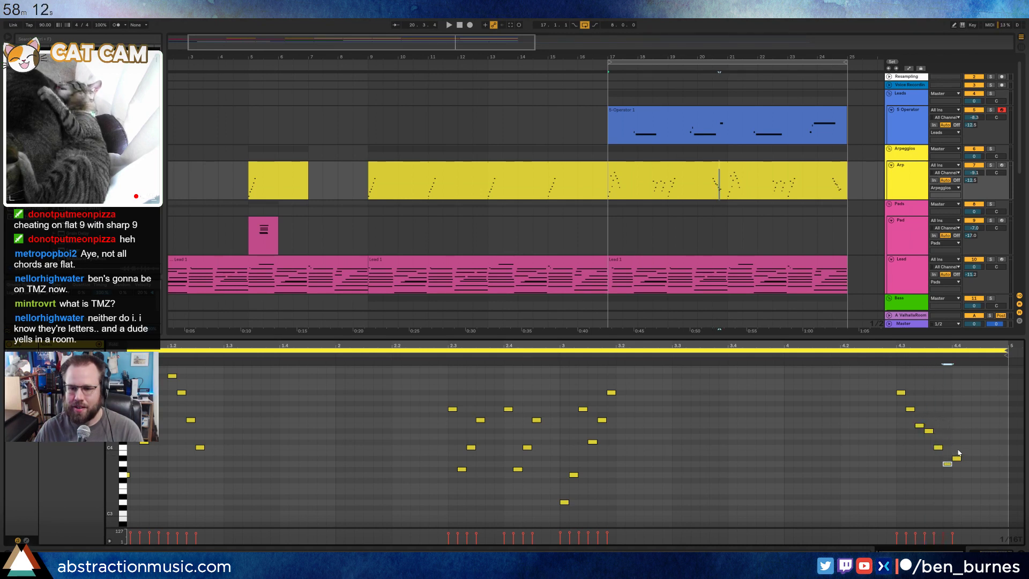
click(870, 355)
click(869, 356)
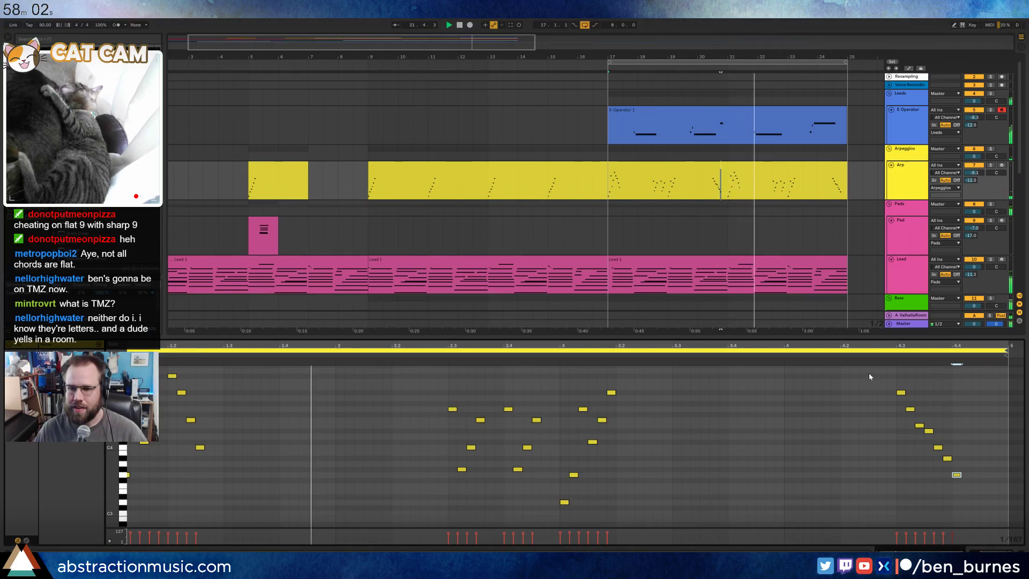
click(868, 355)
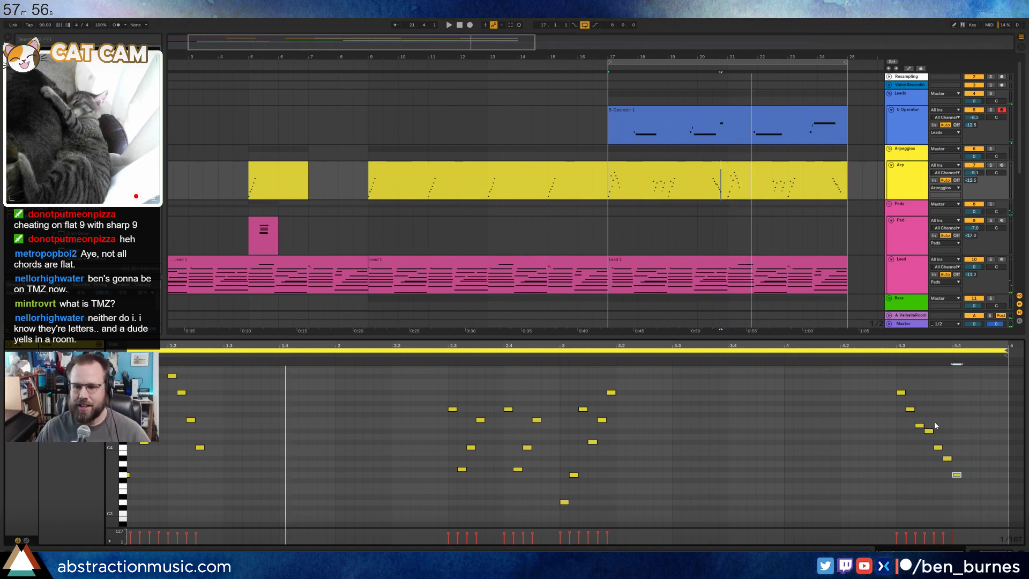
- Audition the arpeggio and delete the first notes of the two groups at beats 2.3 and 2.4
click(929, 430)
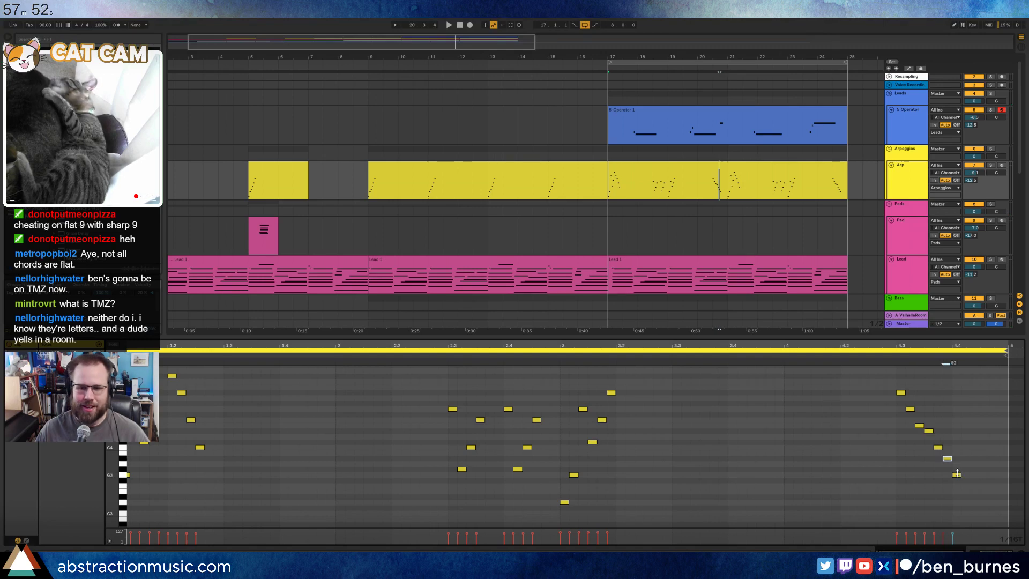
key(space)
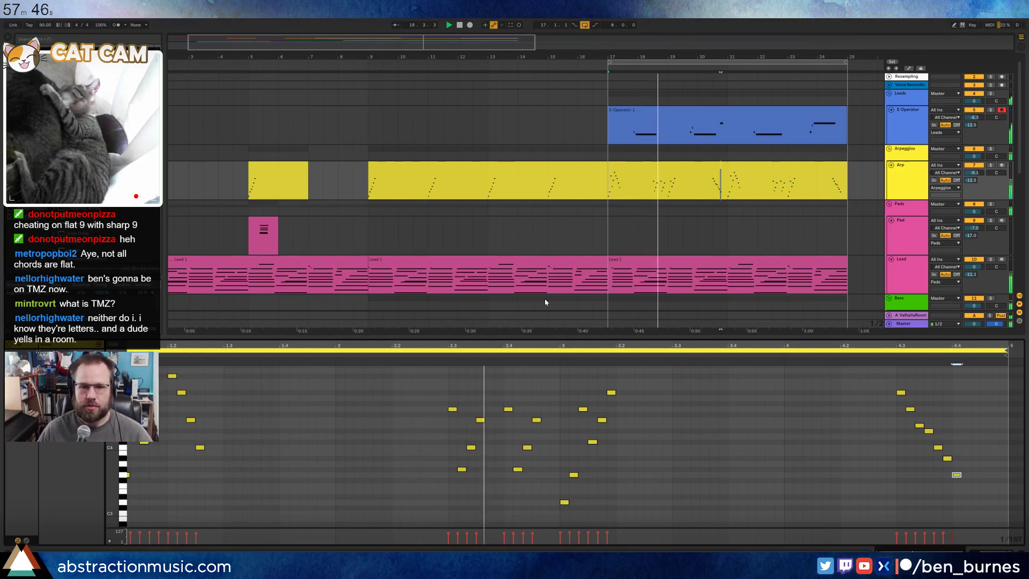
click(510, 416)
double_click(508, 410)
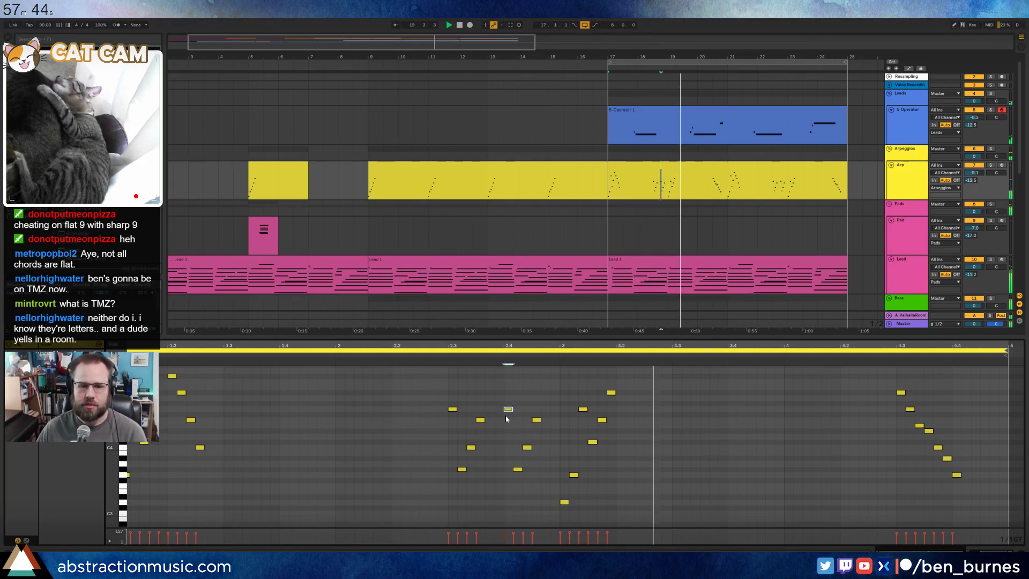
double_click(452, 409)
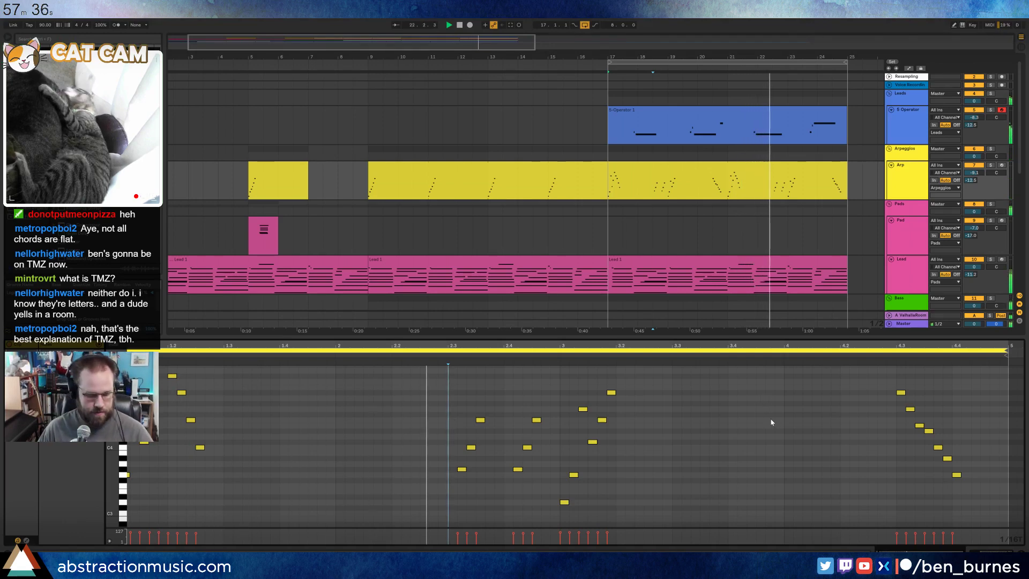
- Delete the Arp clip's section from beat 22.3 to bar 23 and trim the clip's end back to beat 24.3
key(shift+Tab)
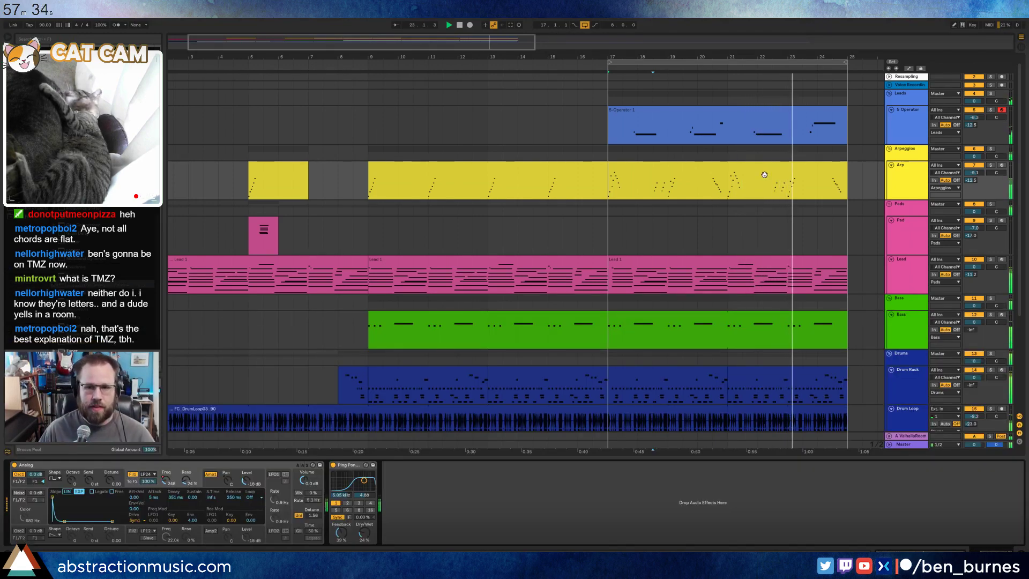
click(804, 192)
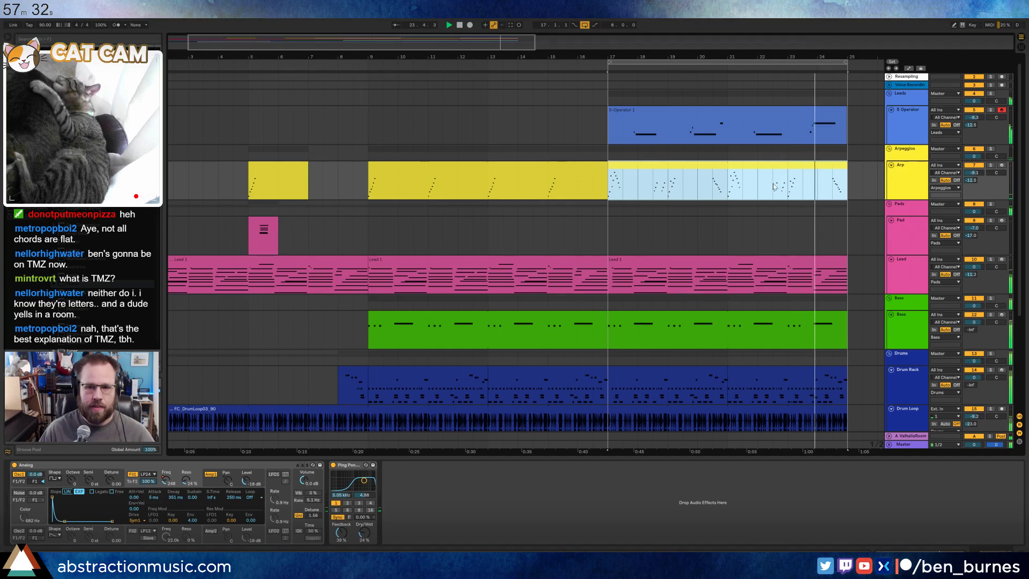
drag(773, 184, 787, 183)
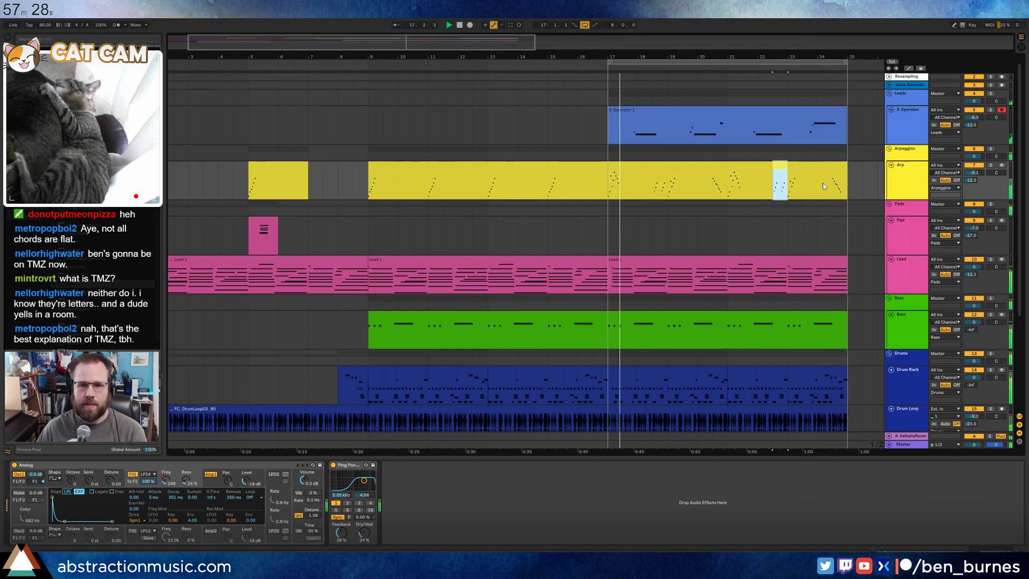
key(Delete)
click(836, 169)
drag(836, 168, 832, 168)
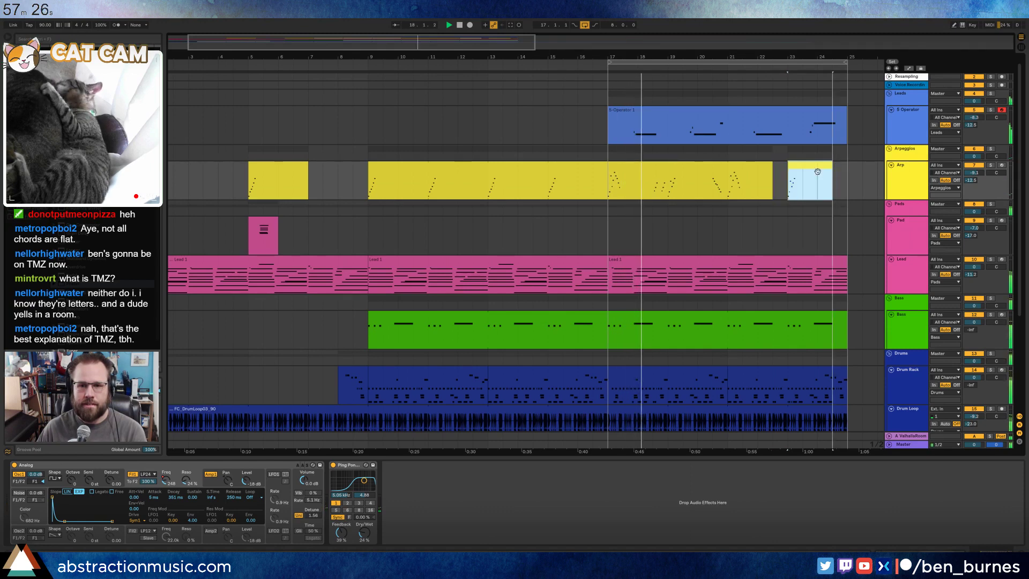
- Split the last Arp section at beat 23.3 and delete the part after it, keeping the short run at bar 23
click(552, 188)
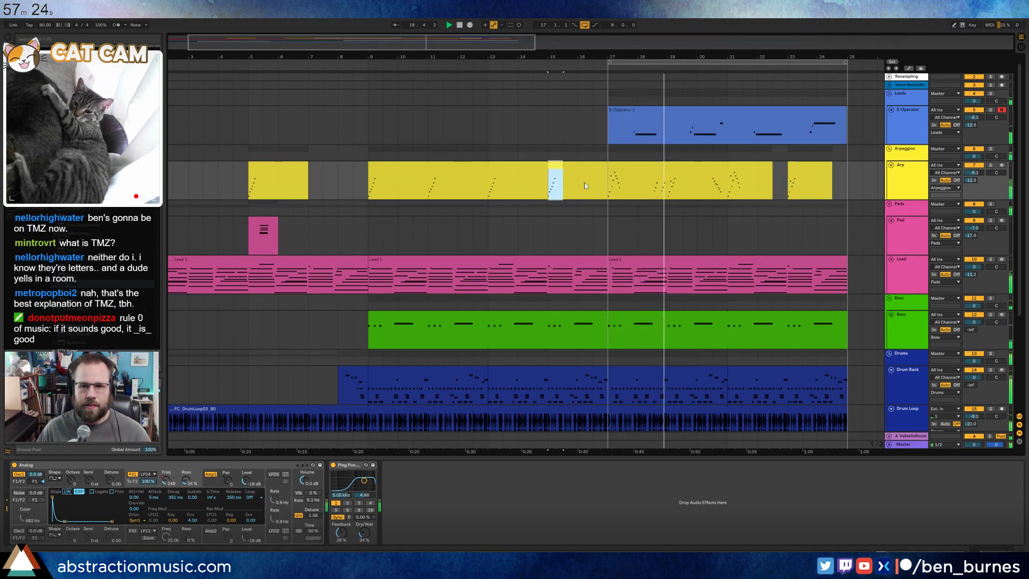
click(789, 179)
drag(789, 178, 804, 179)
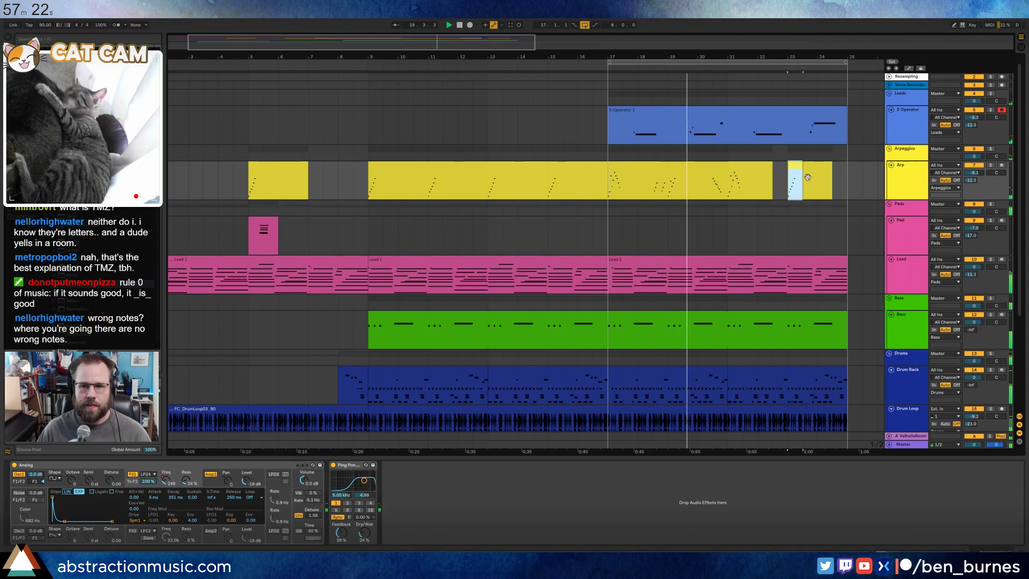
key(ctrl+e)
click(806, 168)
key(Delete)
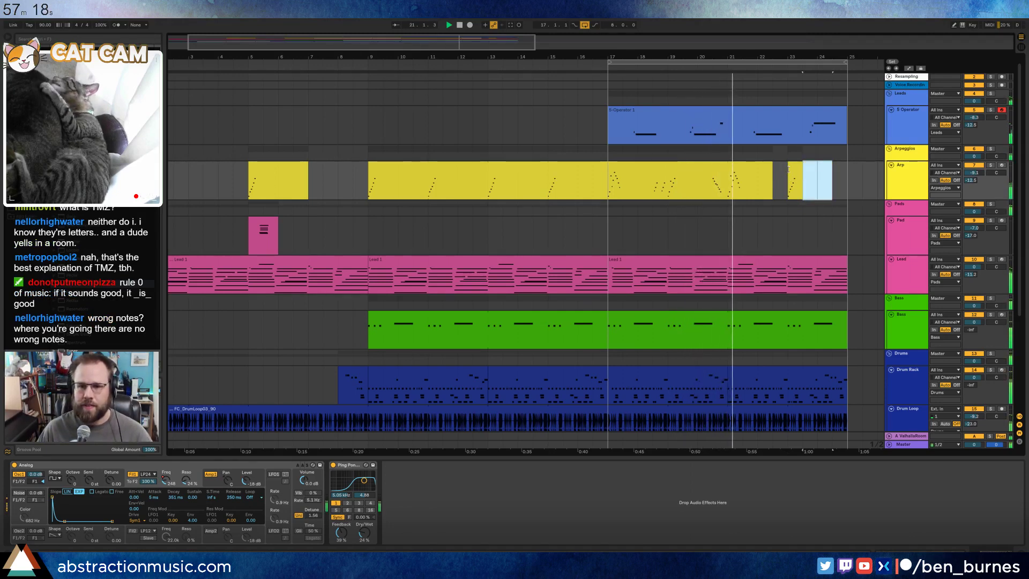
click(794, 172)
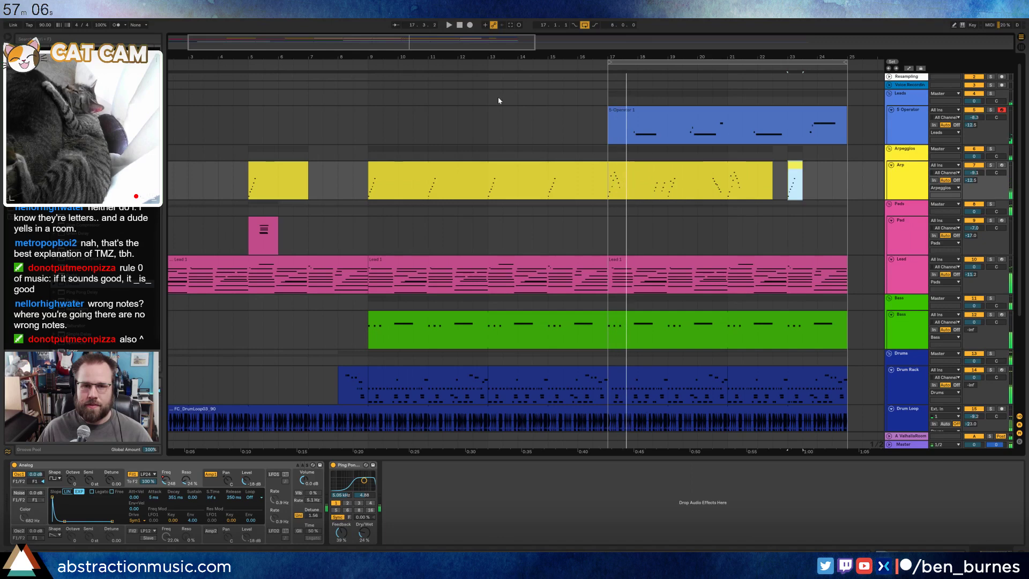
- Extend the Bass clip to end at bar 33
drag(498, 44, 619, 43)
click(433, 312)
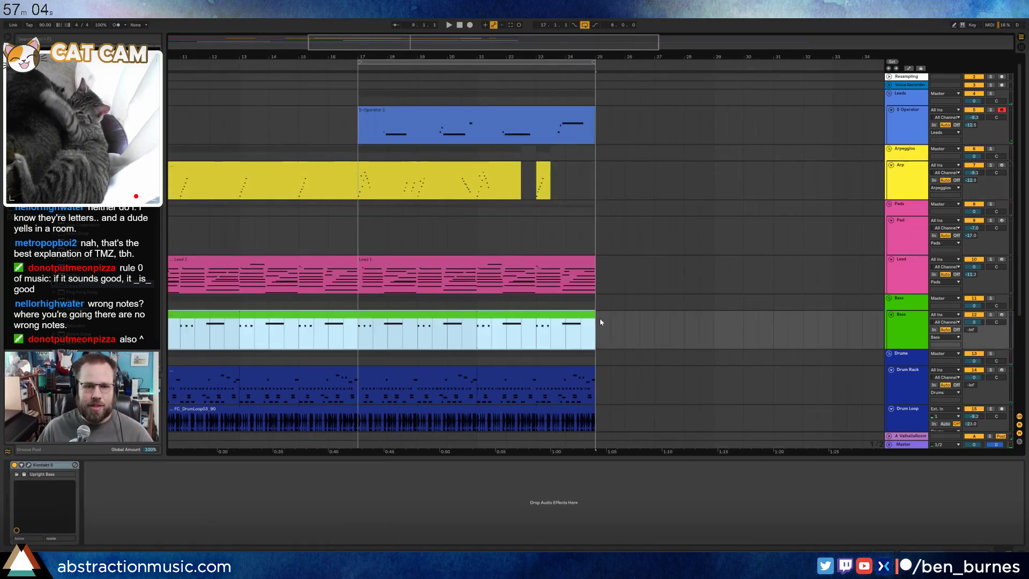
drag(665, 325, 838, 324)
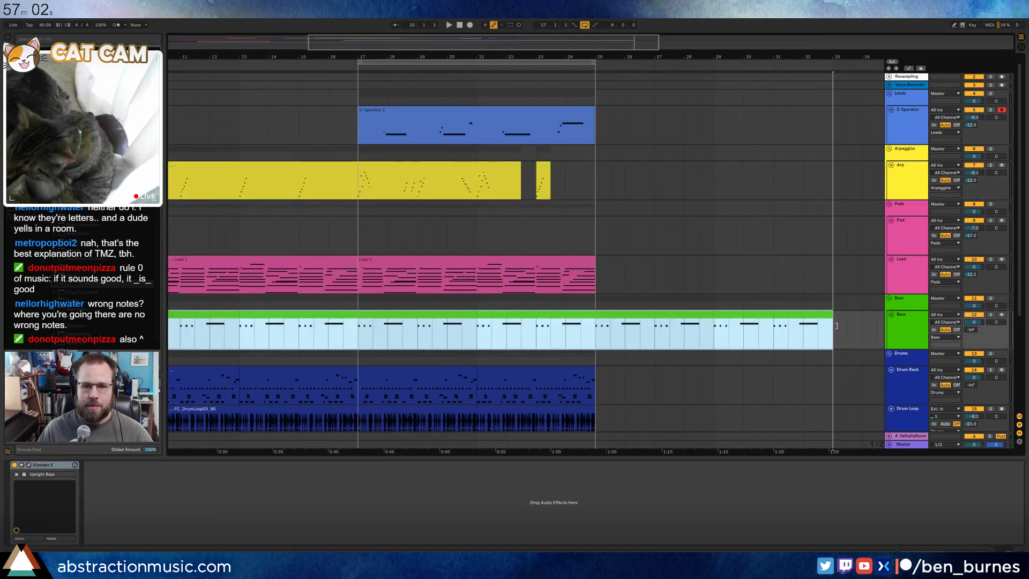
- Duplicate the Drum Rack clips of bars 17 to 25 to follow at bar 25, and extend the Drum Loop clip to bar 33
click(434, 370)
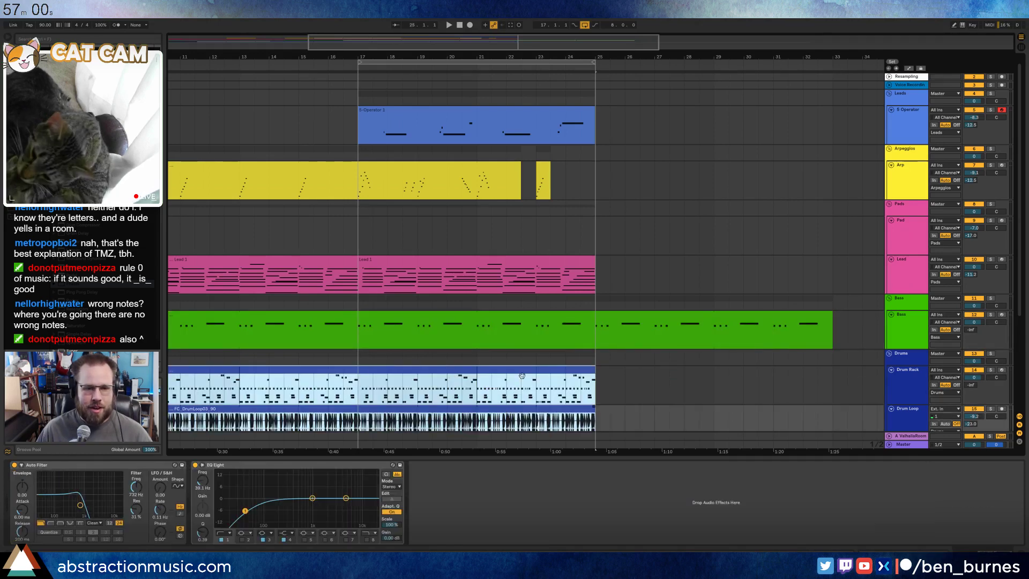
shift+click(496, 369)
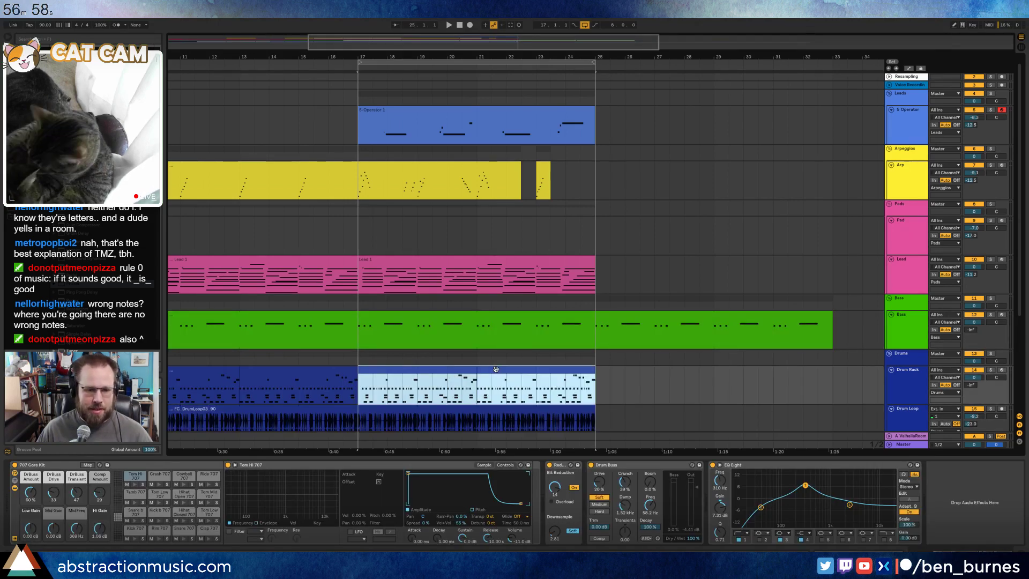
key(ctrl+d)
scroll(609, 358, down, 1)
drag(592, 369, 839, 371)
click(847, 374)
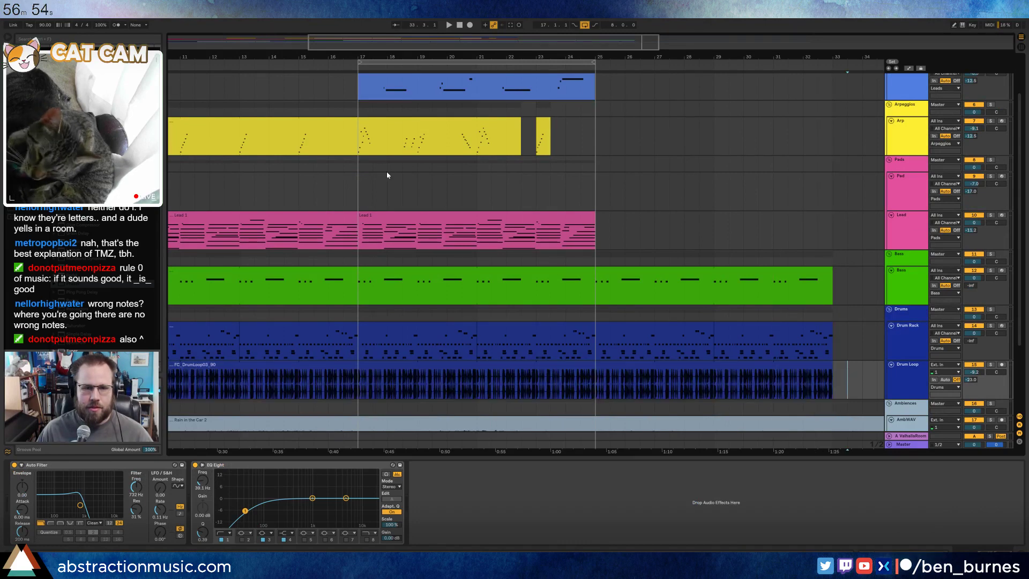
- Duplicate the first eight bars of the Pad track twice to repeat its chords up to bar 25
scroll(536, 211, up, 2)
click(581, 120)
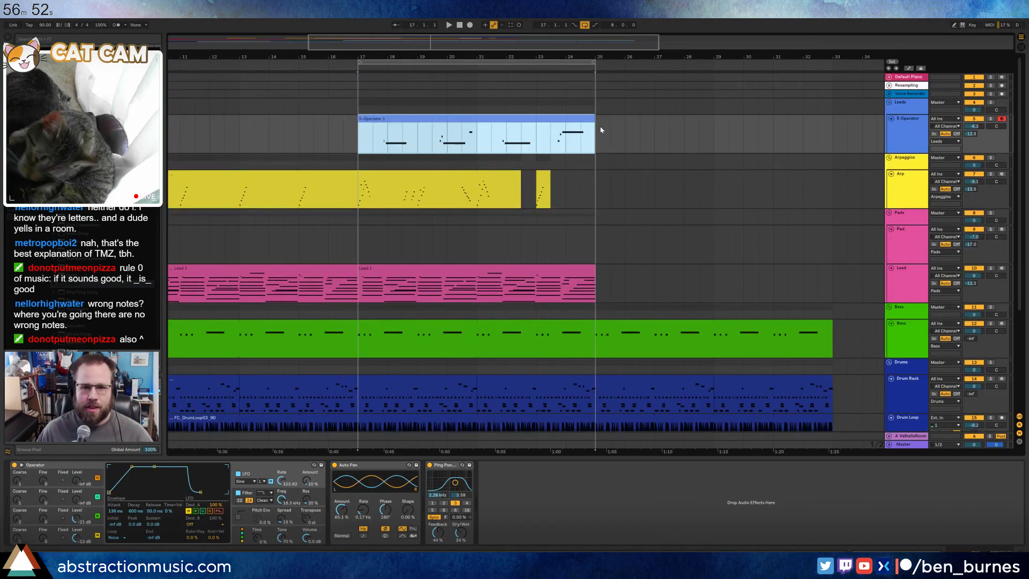
click(597, 129)
drag(530, 47, 530, 16)
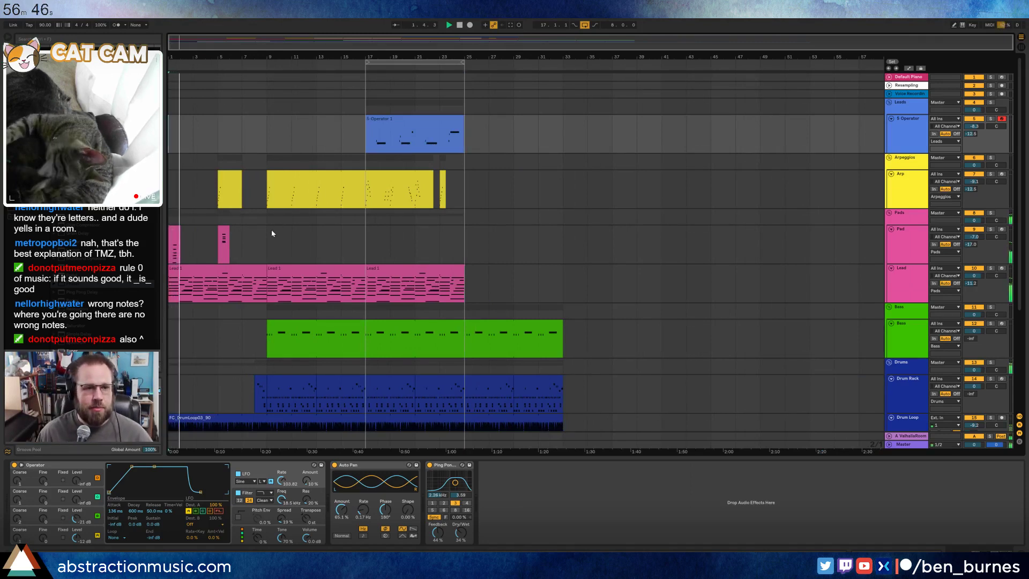
drag(271, 234, 168, 233)
key(ctrl+d)
key(ctrl+d)
click(511, 235)
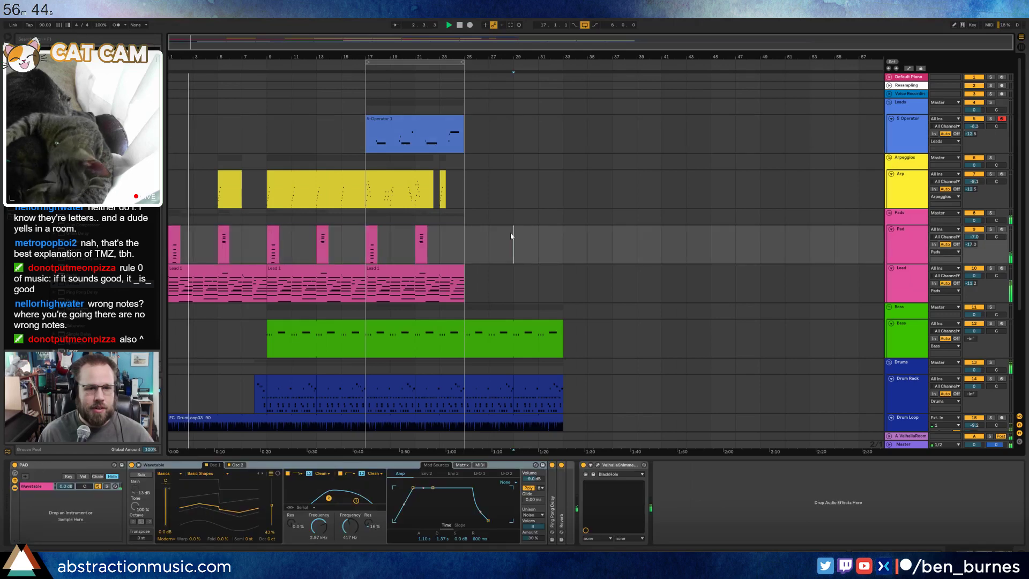
- Shorten the Drum Loop clip to end at bar 25 and lower the rain ambience track's volume to -5.4 dB
scroll(430, 227, down, 3)
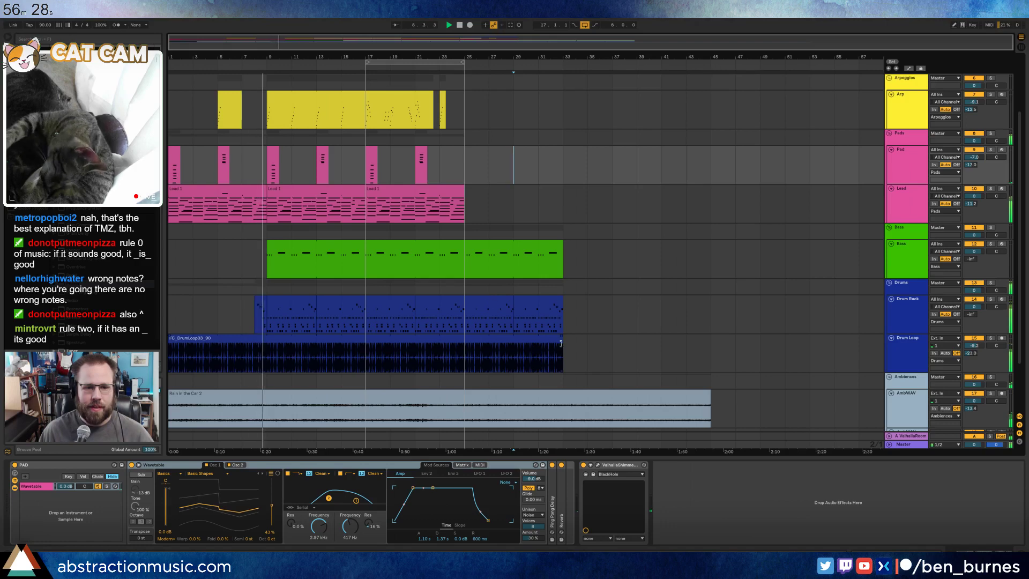
drag(562, 343, 465, 344)
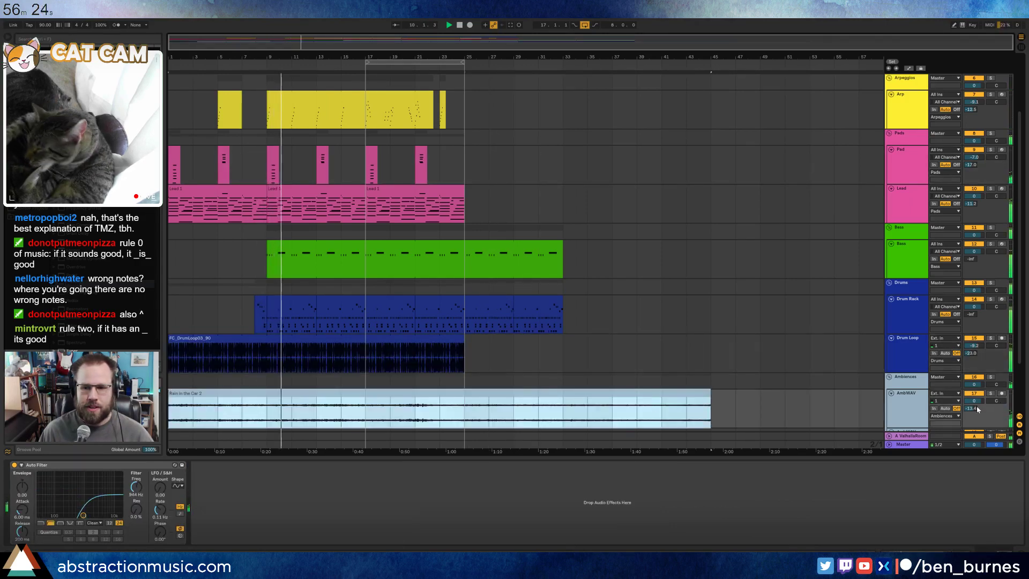
click(551, 398)
drag(968, 402, 968, 403)
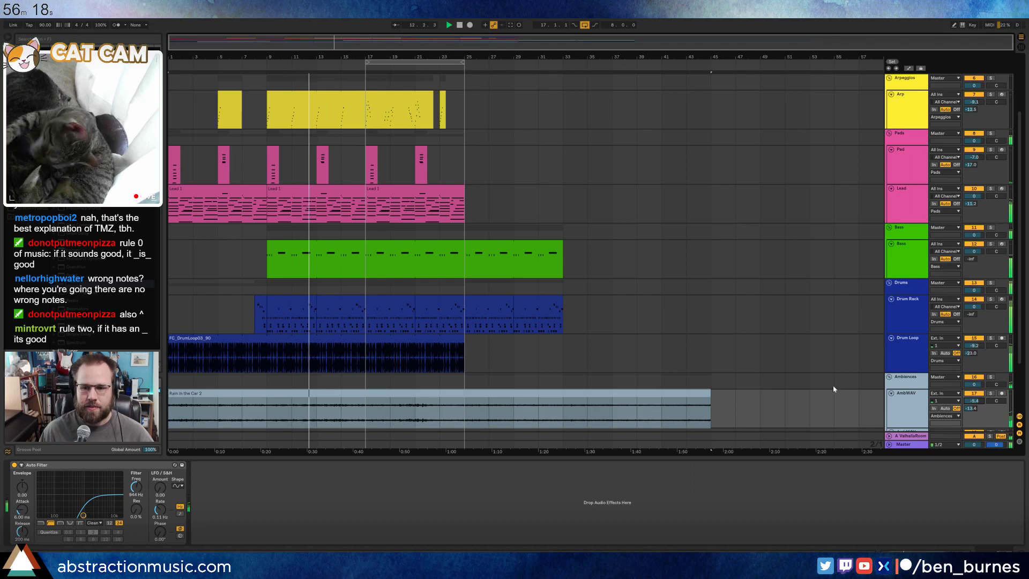
scroll(833, 385, down, 3)
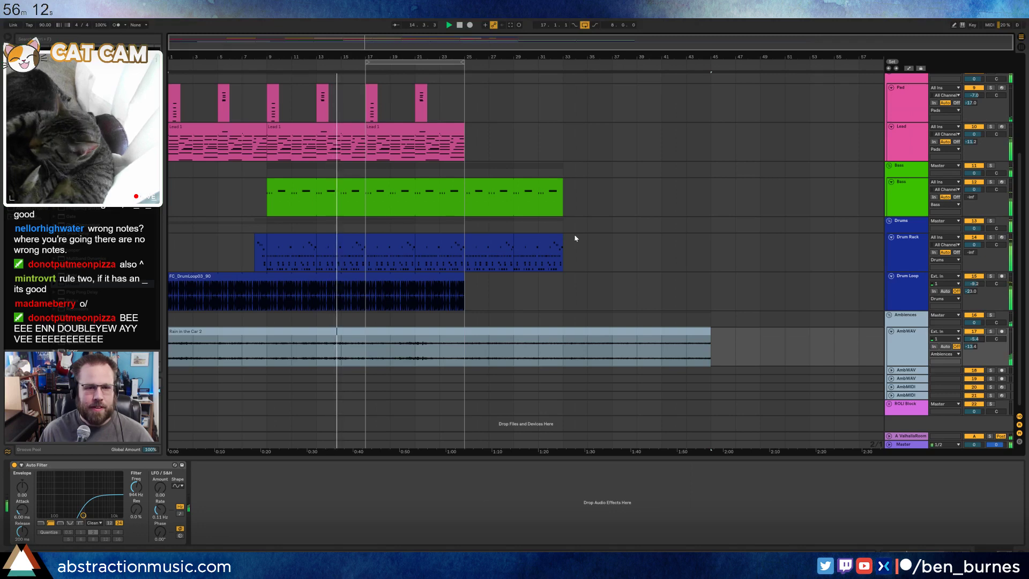
scroll(576, 238, up, 3)
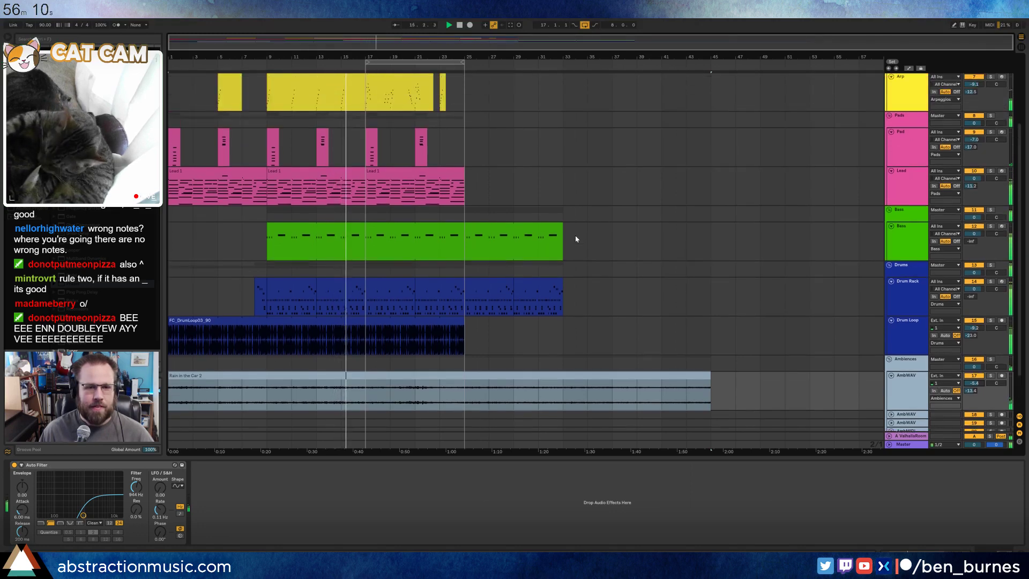
- Split the Bass clip at bar 25 and add a short note at beat 1.2, over an octave above the existing bass notes
click(503, 230)
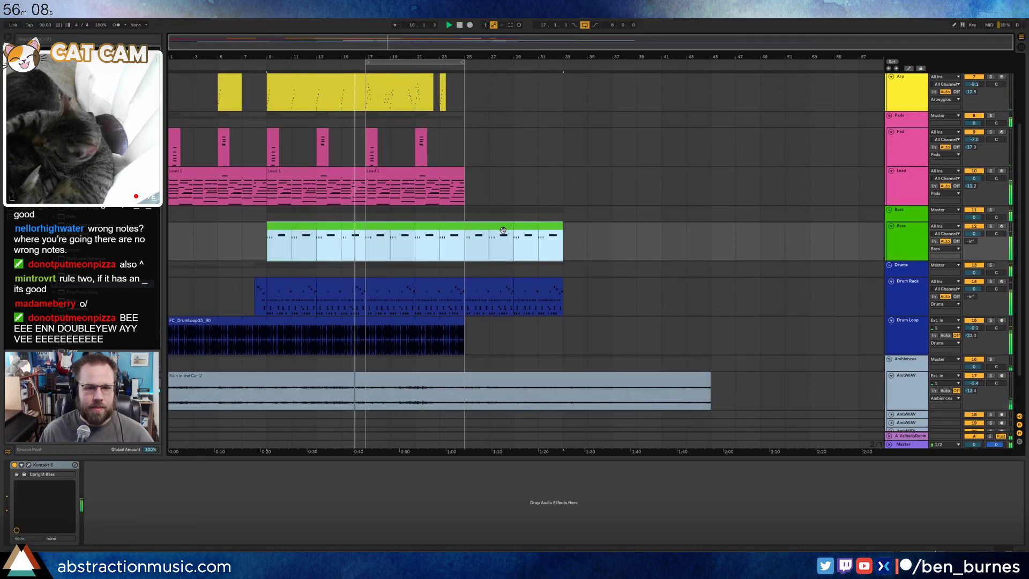
double_click(502, 230)
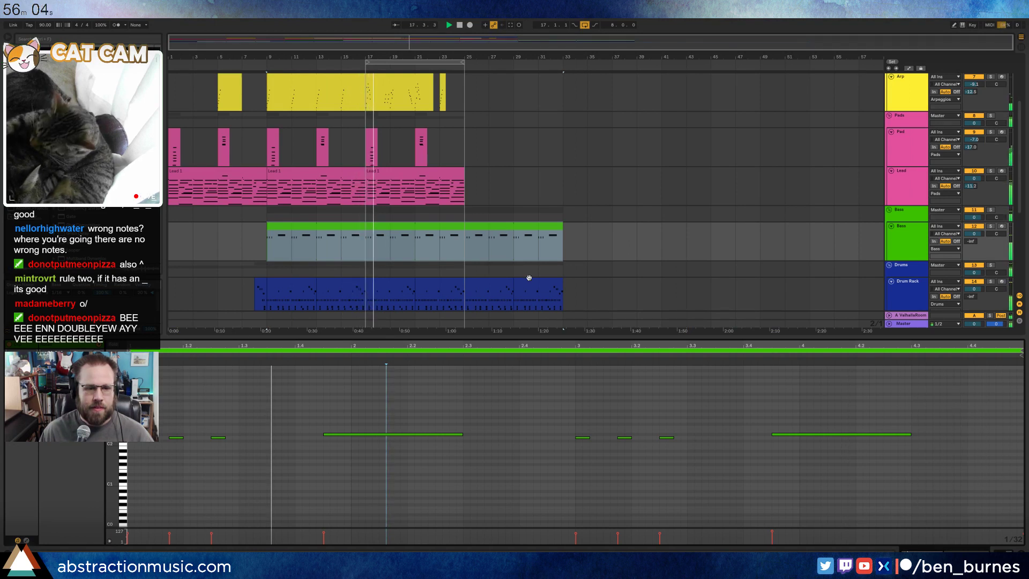
click(478, 249)
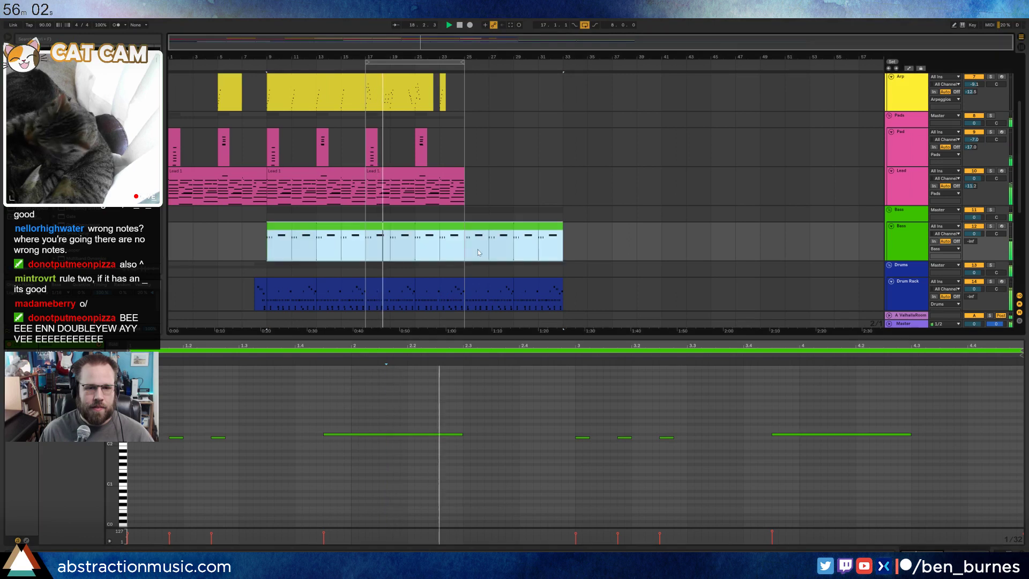
drag(466, 248, 563, 246)
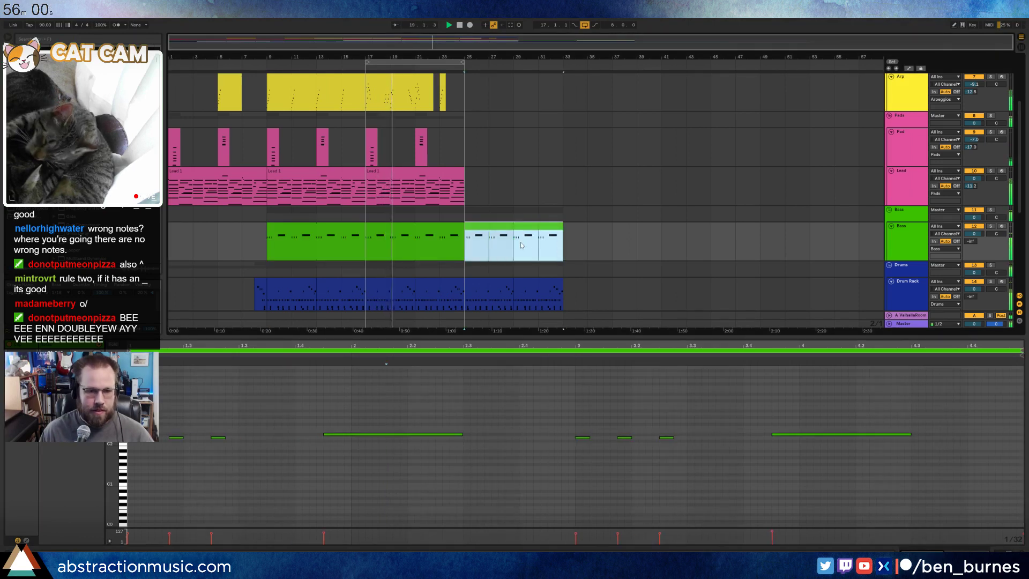
click(190, 461)
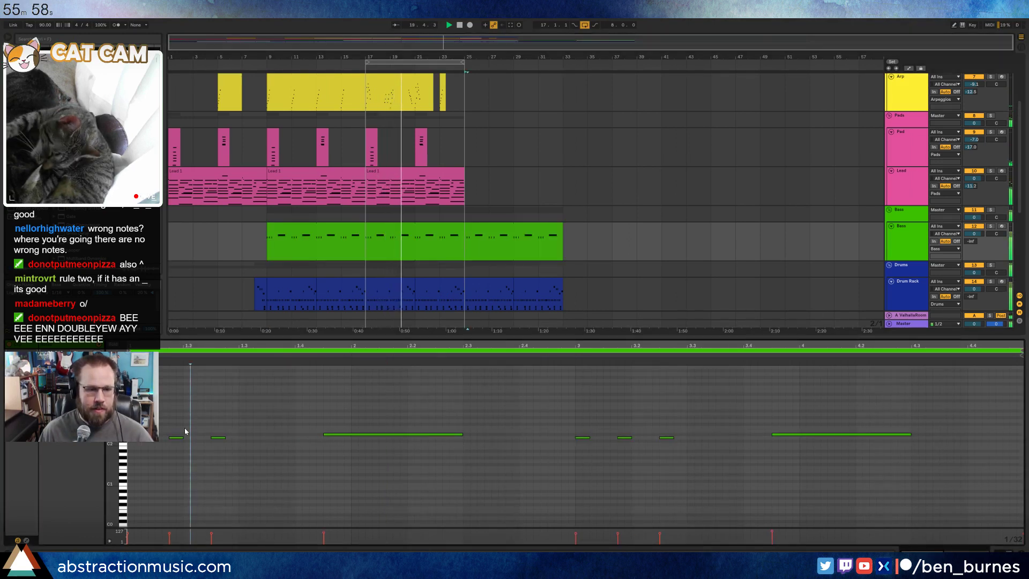
scroll(185, 431, up, 3)
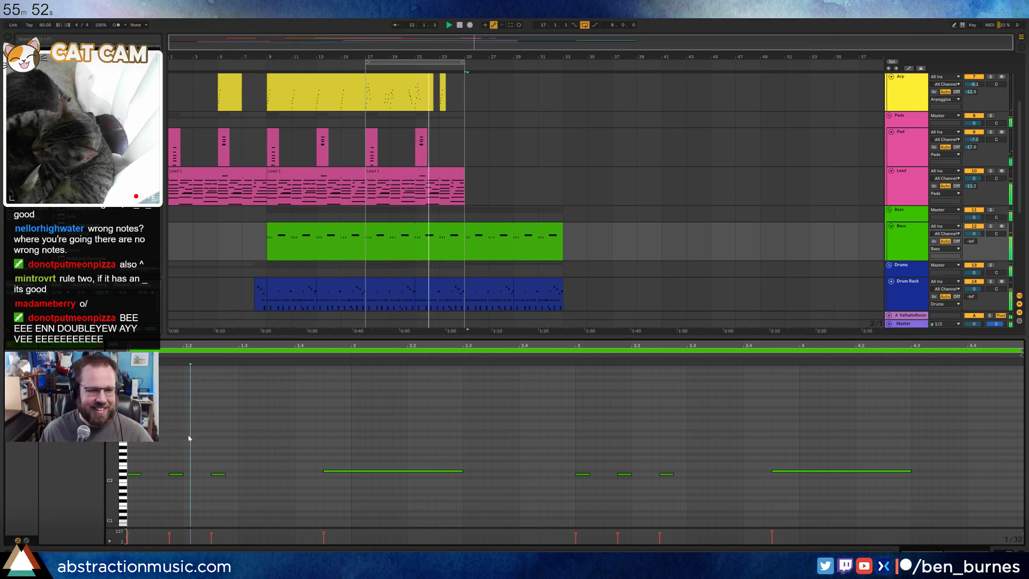
mouse_move(185, 435)
mouse_down()
mouse_move(227, 426)
mouse_move(204, 435)
mouse_up()
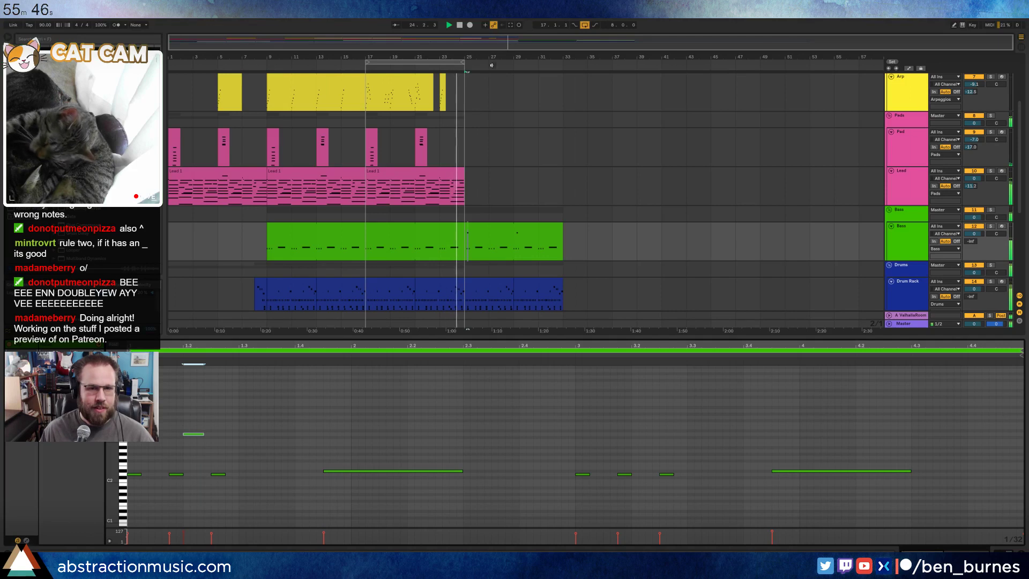
- Turn looping off and add a short bass note between the first two notes of bar 3 in the clip from bar 25
click(585, 26)
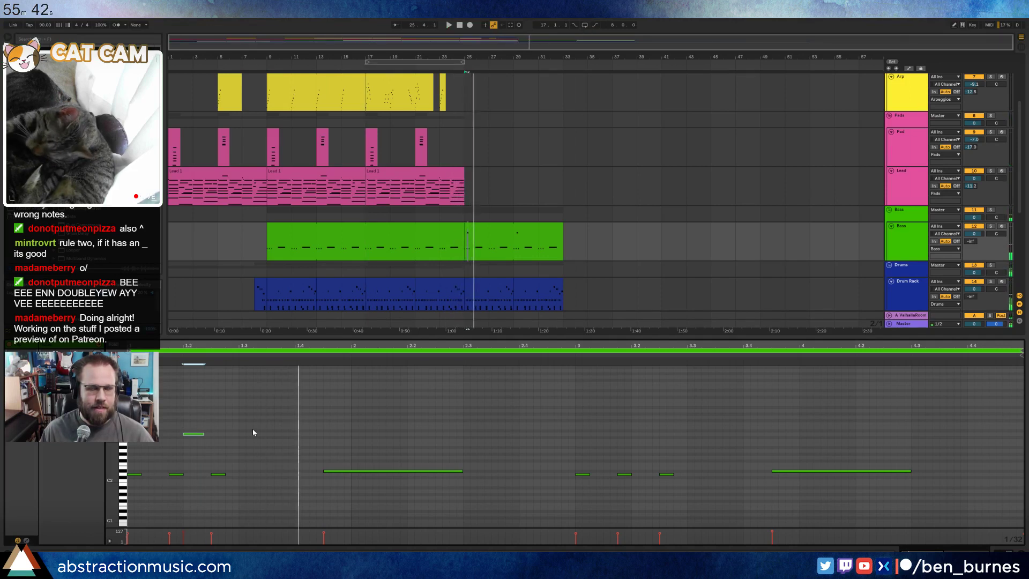
click(500, 230)
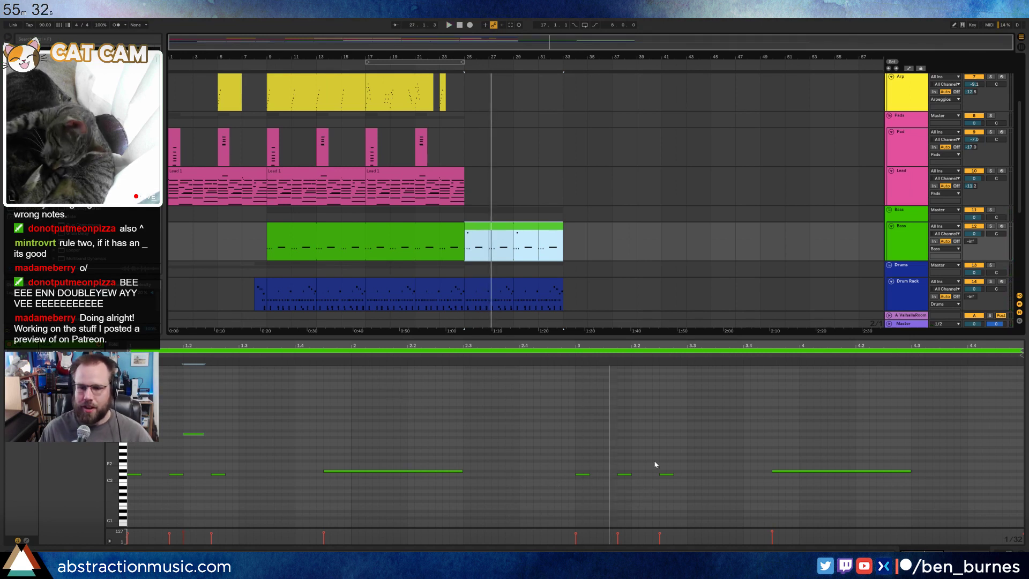
key(space)
click(625, 474)
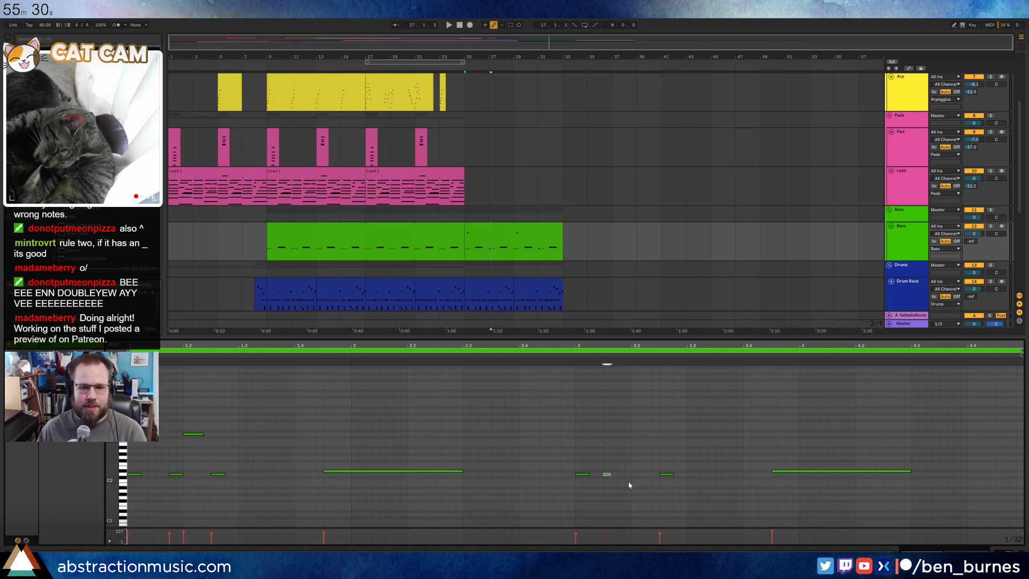
click(568, 358)
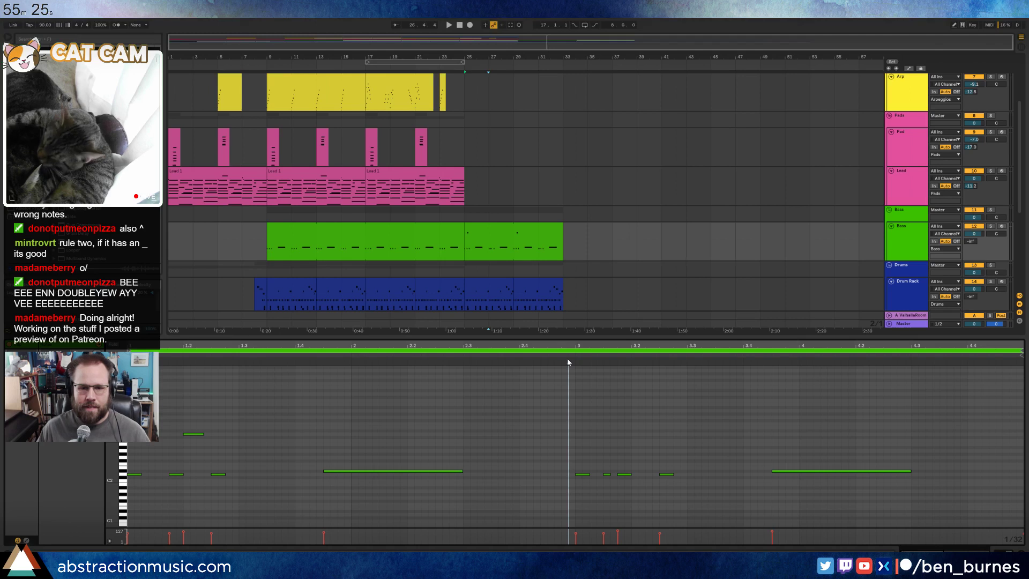
click(622, 474)
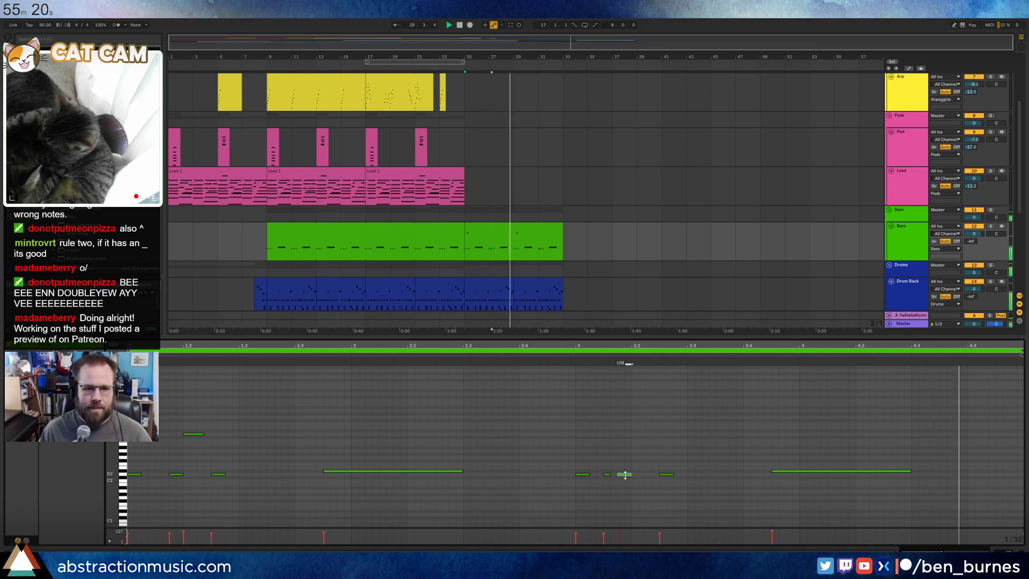
- Loop bars 25 to 33 around the varied Bass clip and restart playback
click(528, 239)
key(ctrl+l)
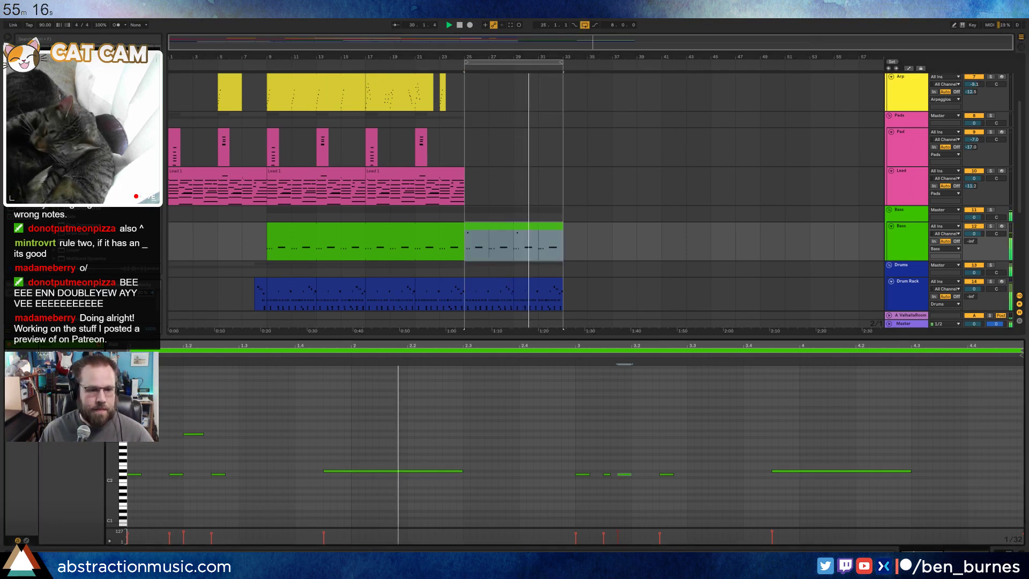
key(space)
key(space)
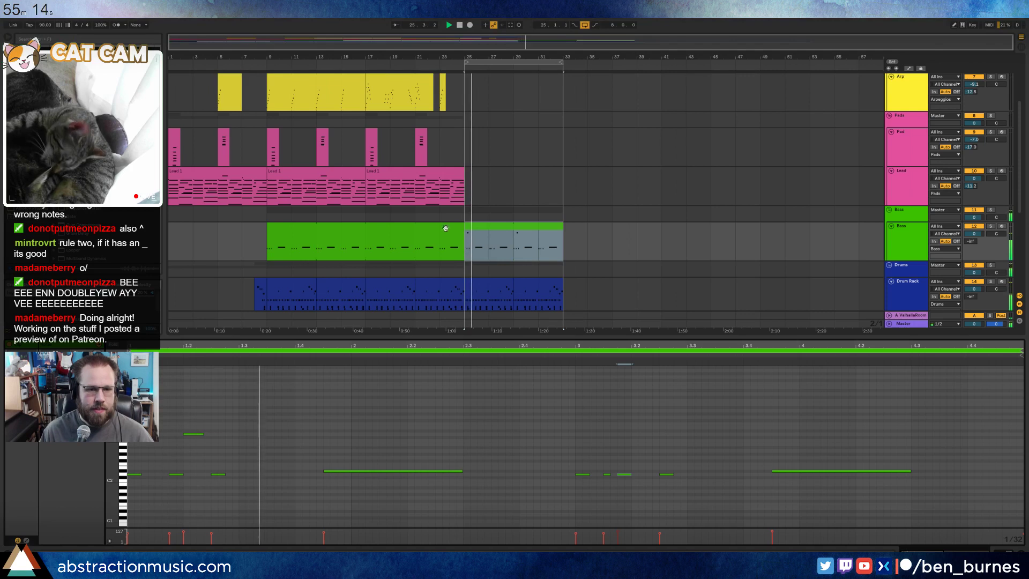
- Compare the notes of the earlier Bass clip with those of the Bass clip from bar 25
click(428, 229)
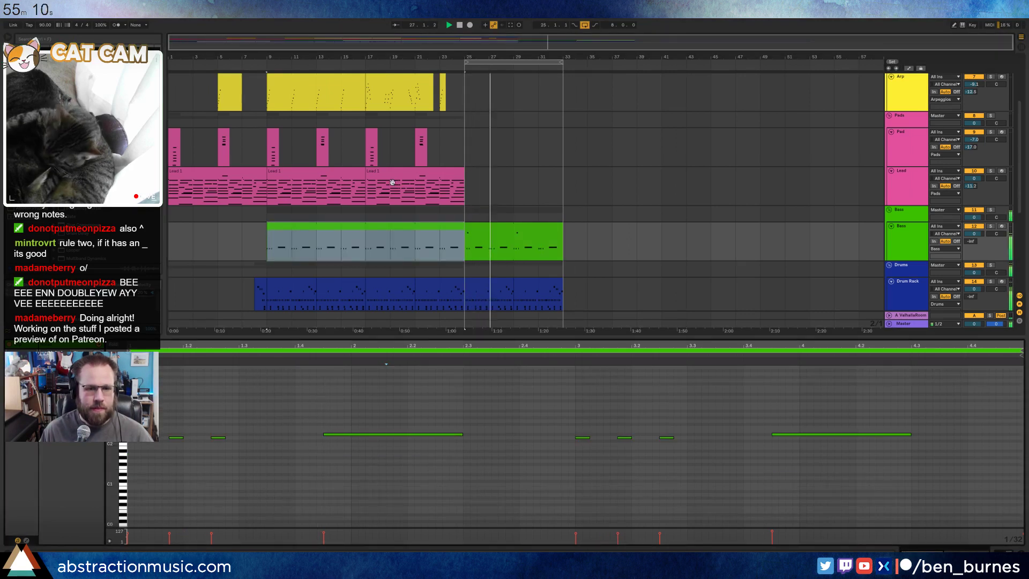
key(shift+Tab)
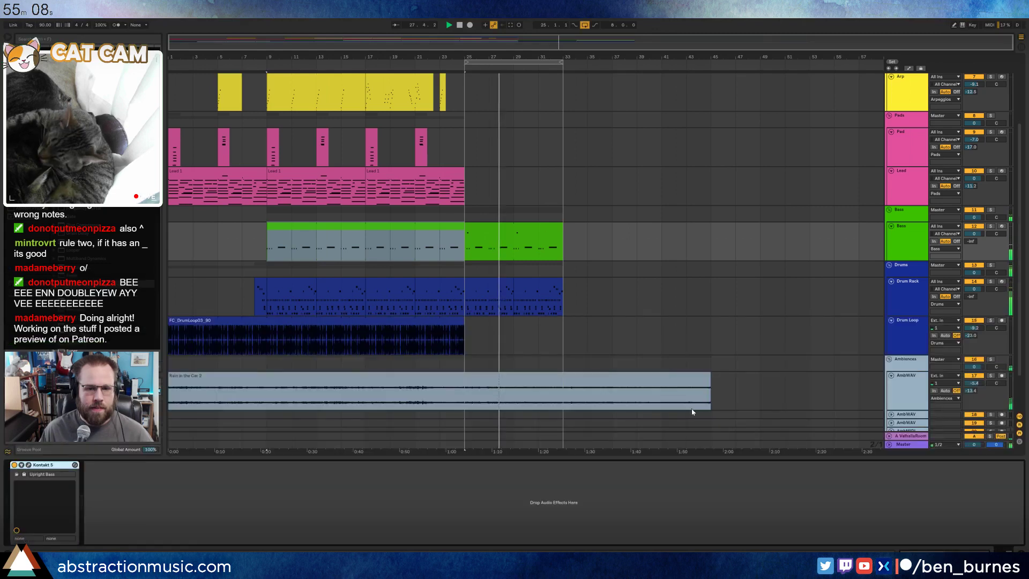
click(553, 249)
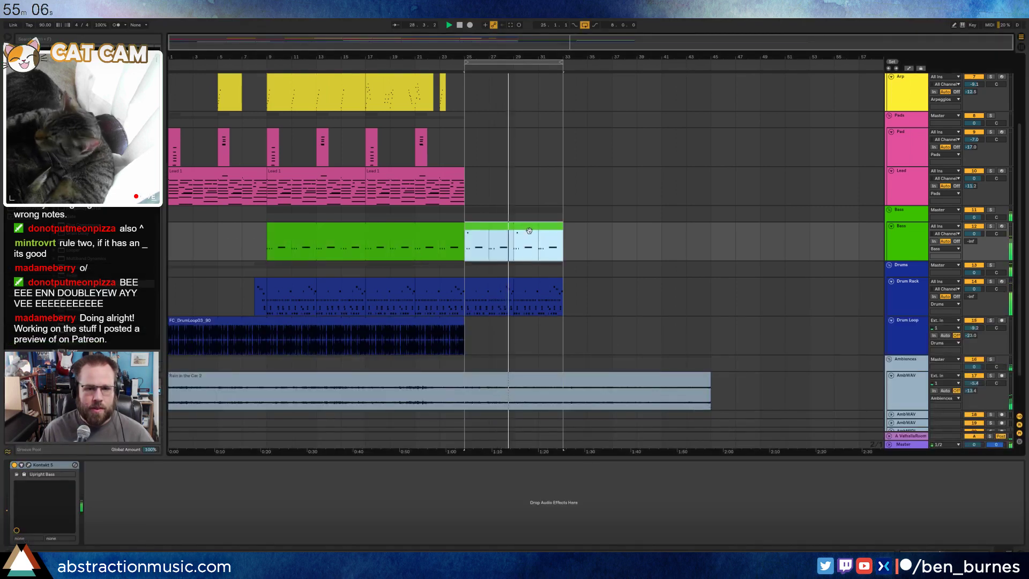
double_click(530, 228)
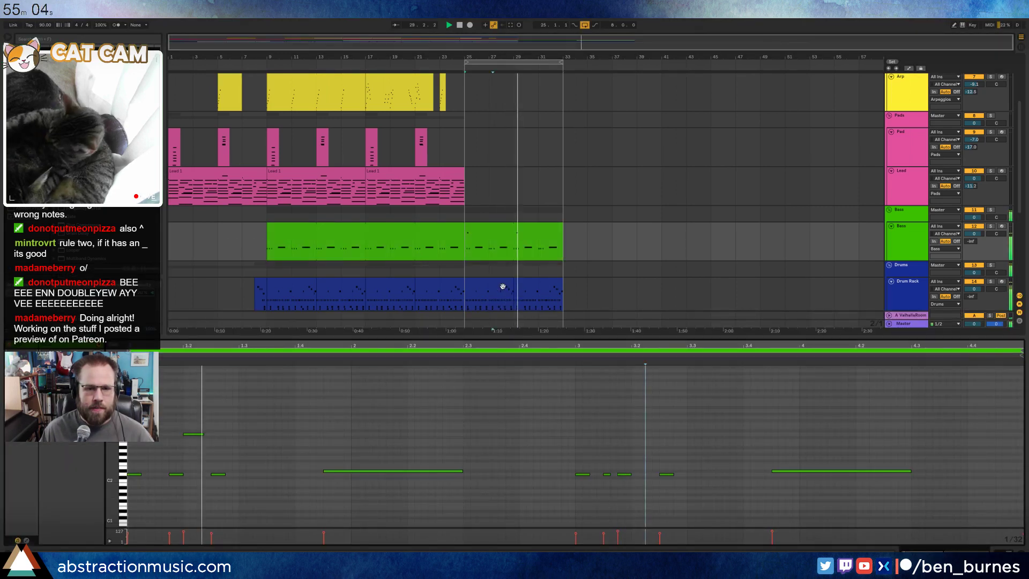
- Join the two Drum Rack clips between bars 25 and 33 into one eight-bar clip
click(501, 288)
click(580, 412)
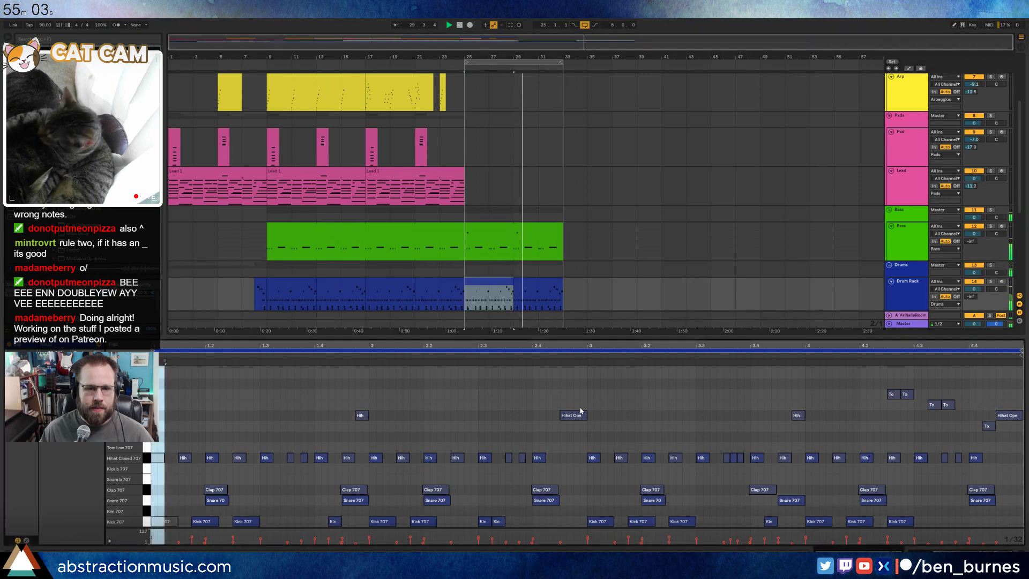
click(494, 284)
key(space)
click(524, 281)
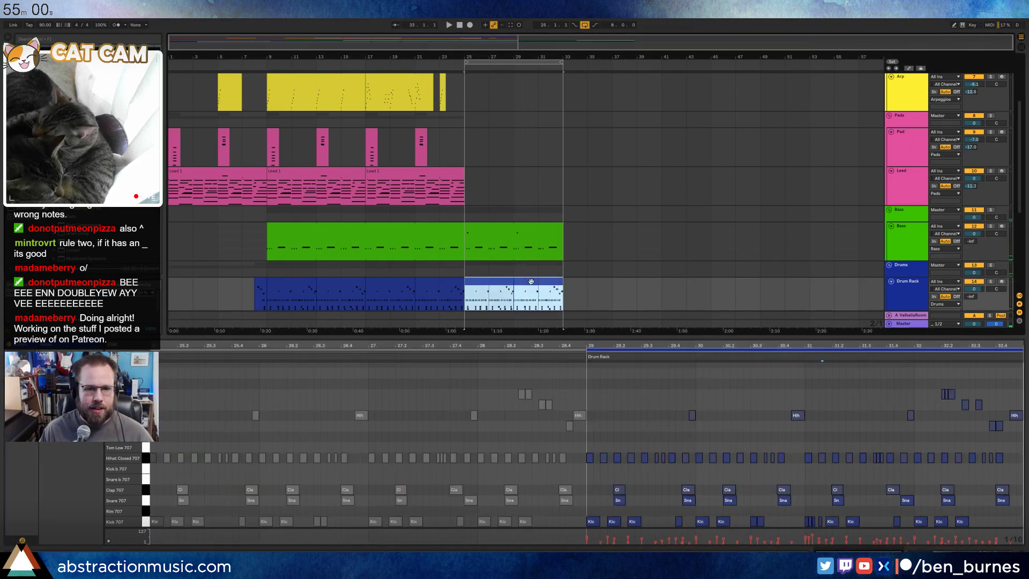
click(399, 438)
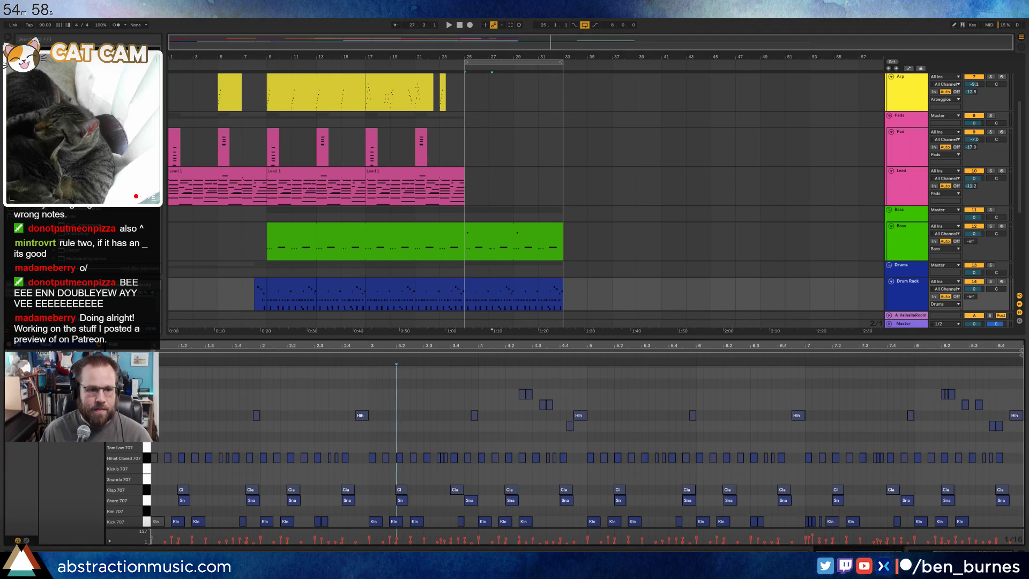
- Add a quarter-note Ride 707 hit at the start of the joined drum clip and duplicate it to fill the first four bars
scroll(166, 398, up, 1)
click(180, 368)
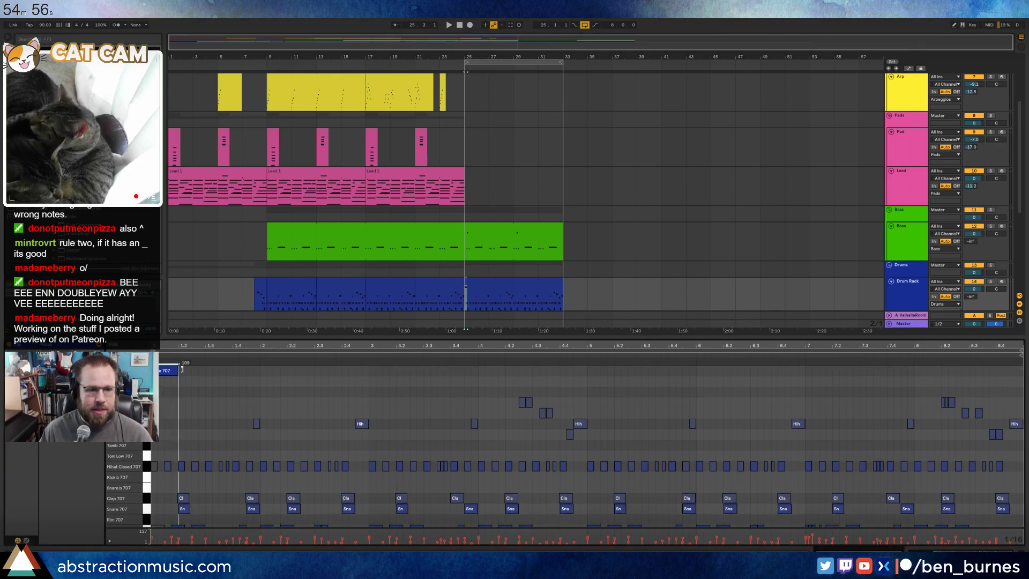
click(179, 384)
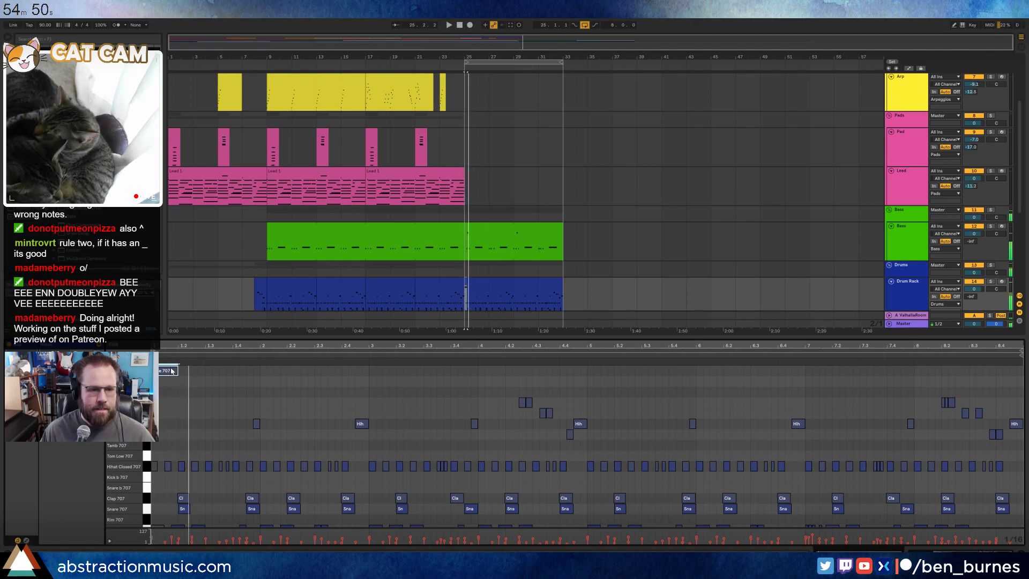
key(ctrl+d)
key(ctrl+d)
key(ctrl+d)
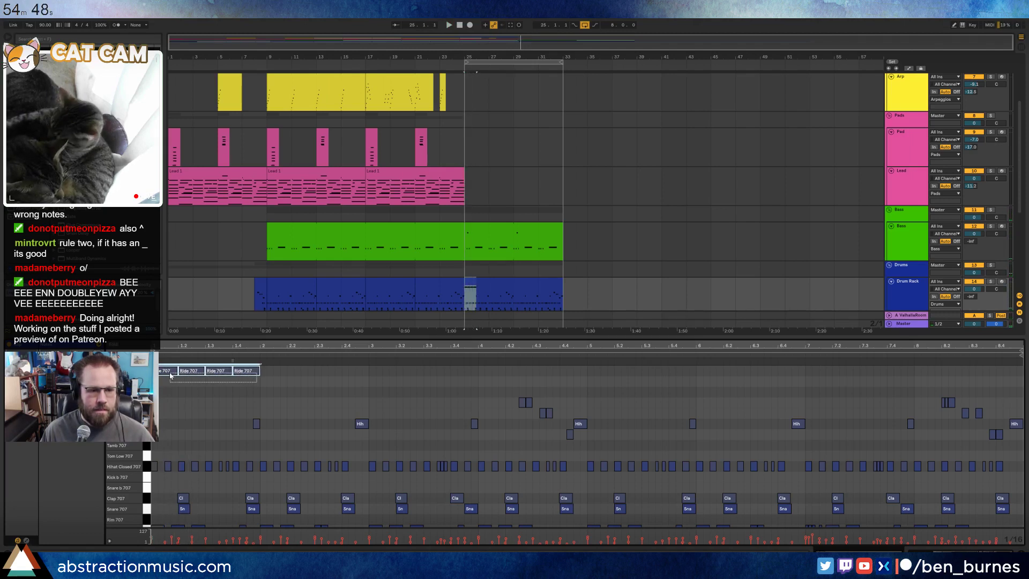
key(ctrl+d)
key(ctrl+d)
key(ctrl+d)
key(space)
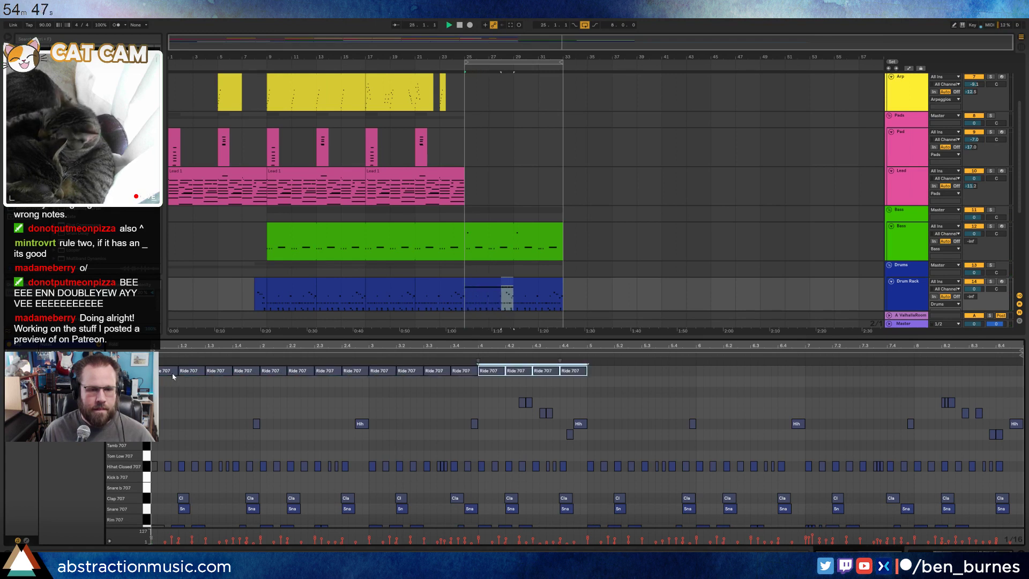
- Shorten the ride note at beat 1.4, shift the following ride notes earlier and cut the ride pattern off at bar 3
click(224, 391)
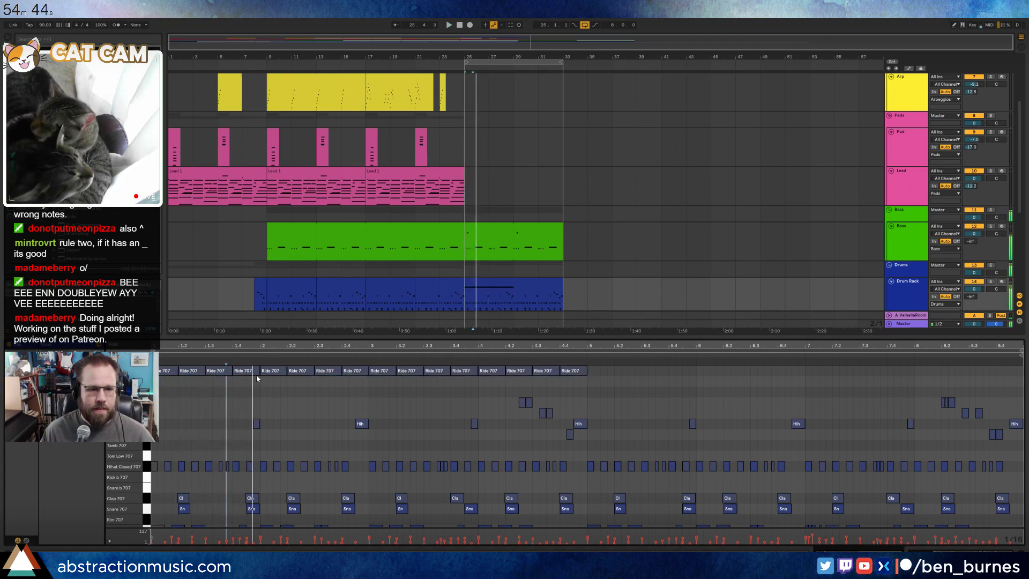
drag(271, 372, 584, 369)
key(Left)
key(Left)
key(Left)
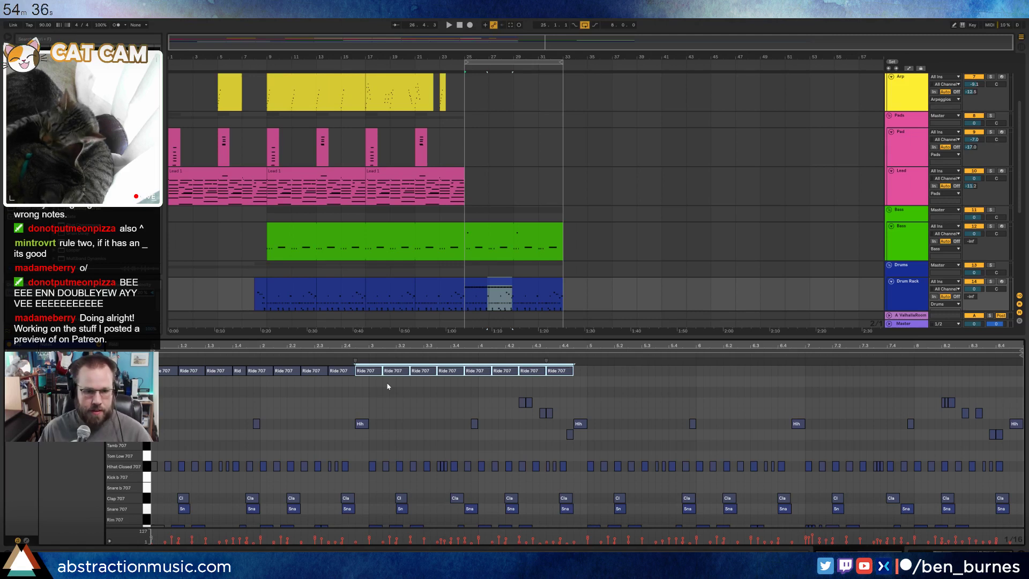
key(Delete)
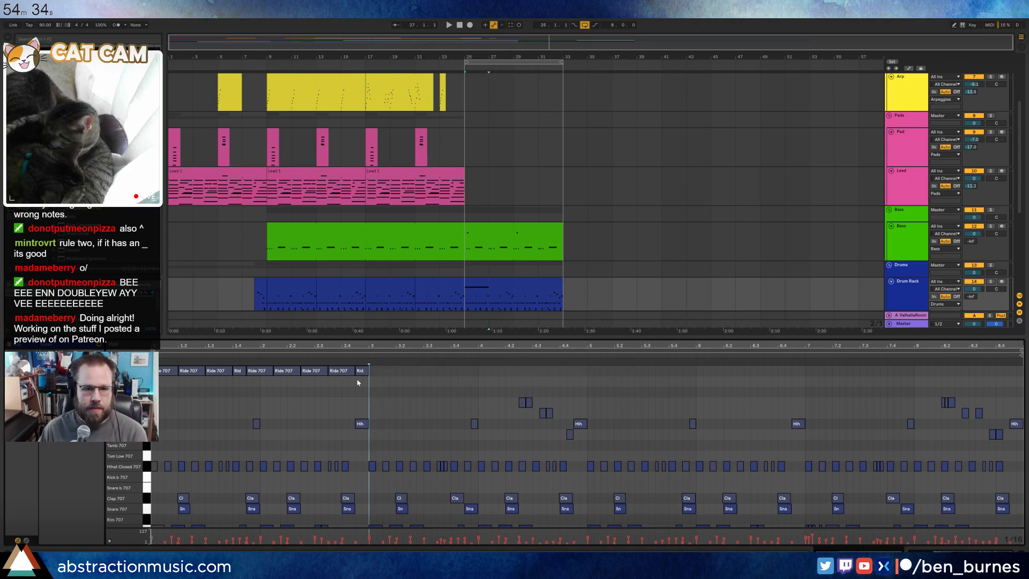
- Duplicate the two-bar ride pattern three times to fill all eight bars, and play the loop
drag(358, 382, 272, 366)
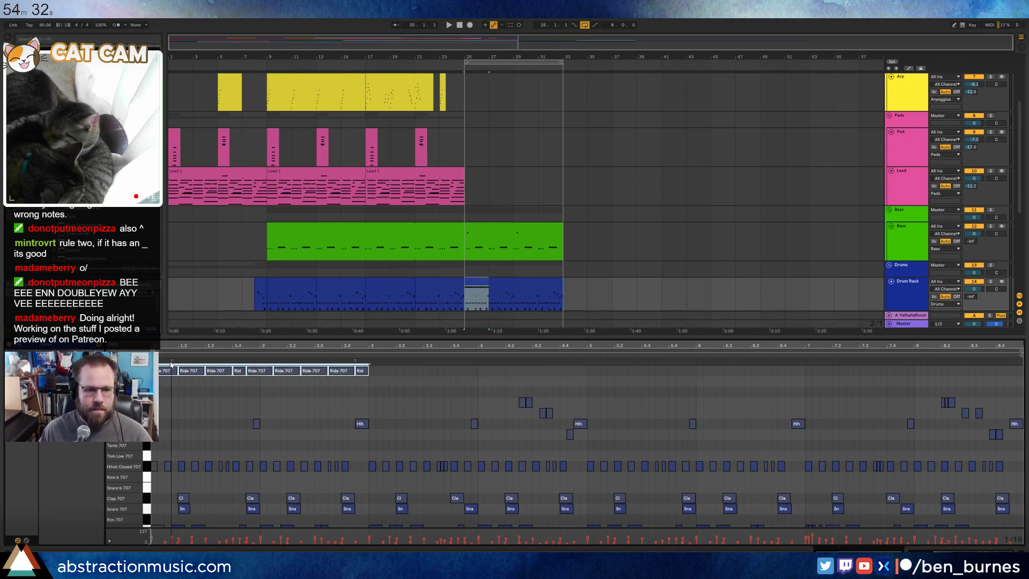
key(ctrl+d)
key(ctrl+d)
key(ctrl+d)
key(space)
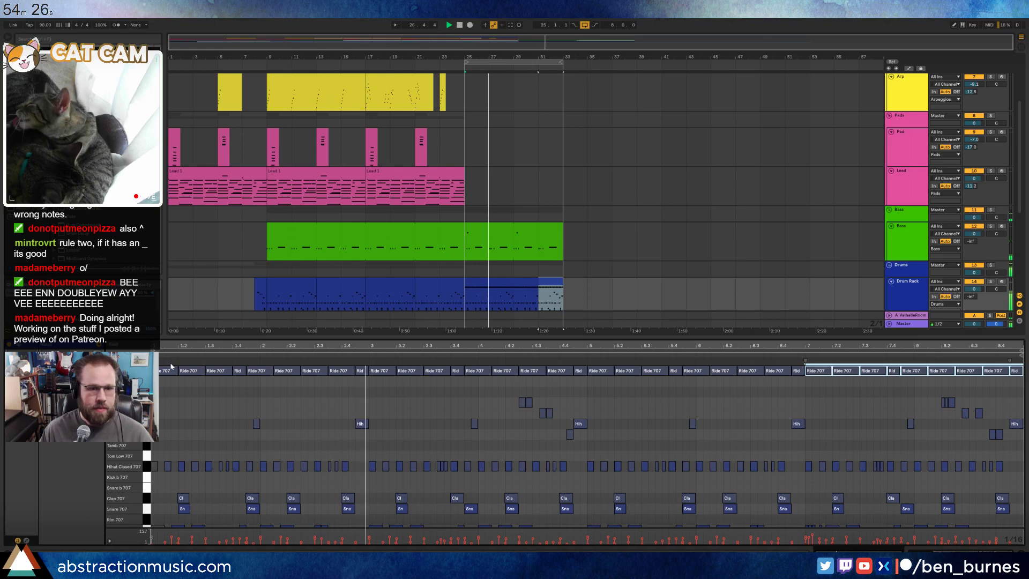
- Replace the Ride 707 sound in the drum rack with the ride1_OH_MP_6 sample, found by searching for "ride"
click(401, 385)
key(shift+Tab)
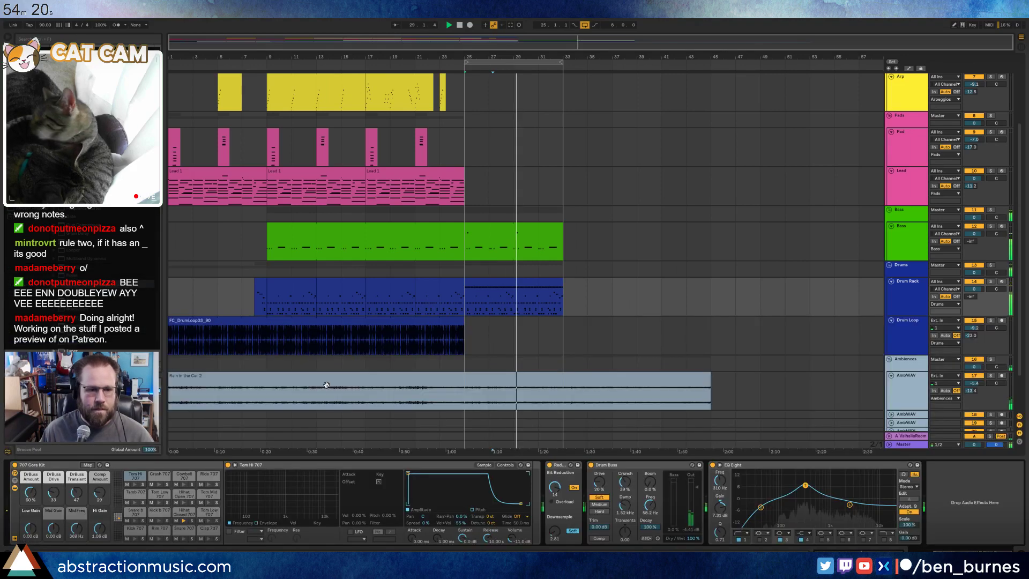
click(208, 473)
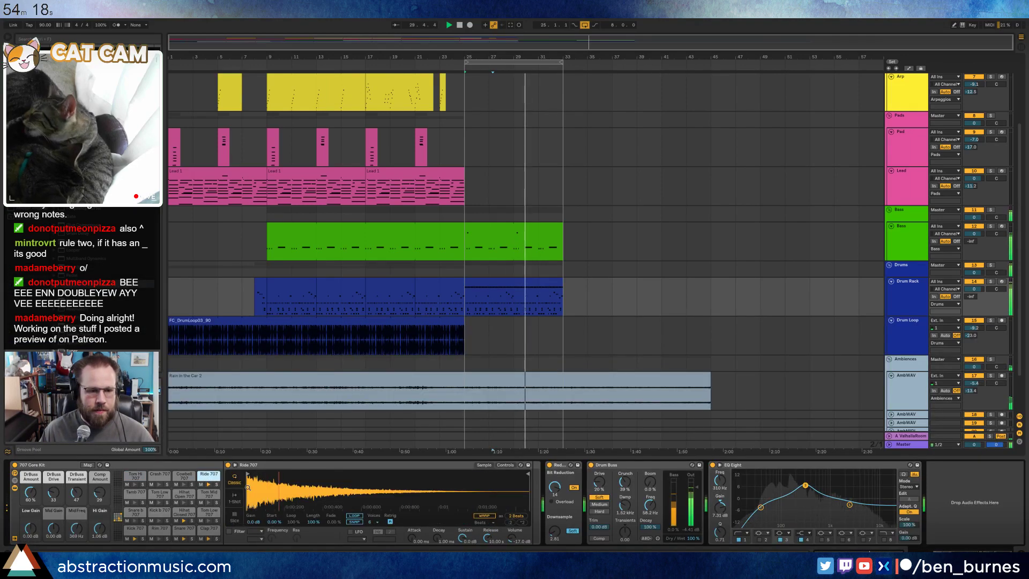
key(space)
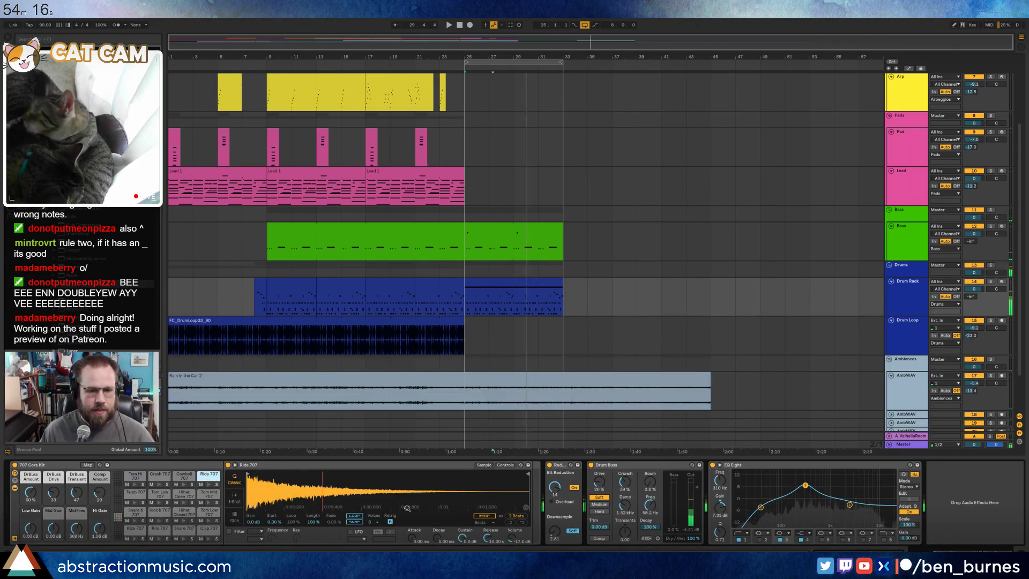
click(230, 533)
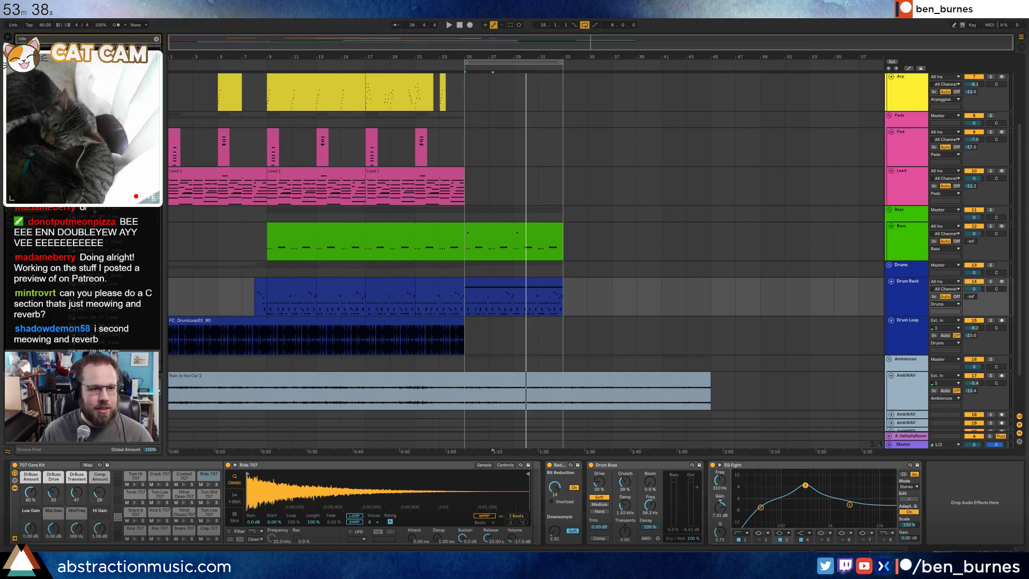
scroll(177, 445, down, 1)
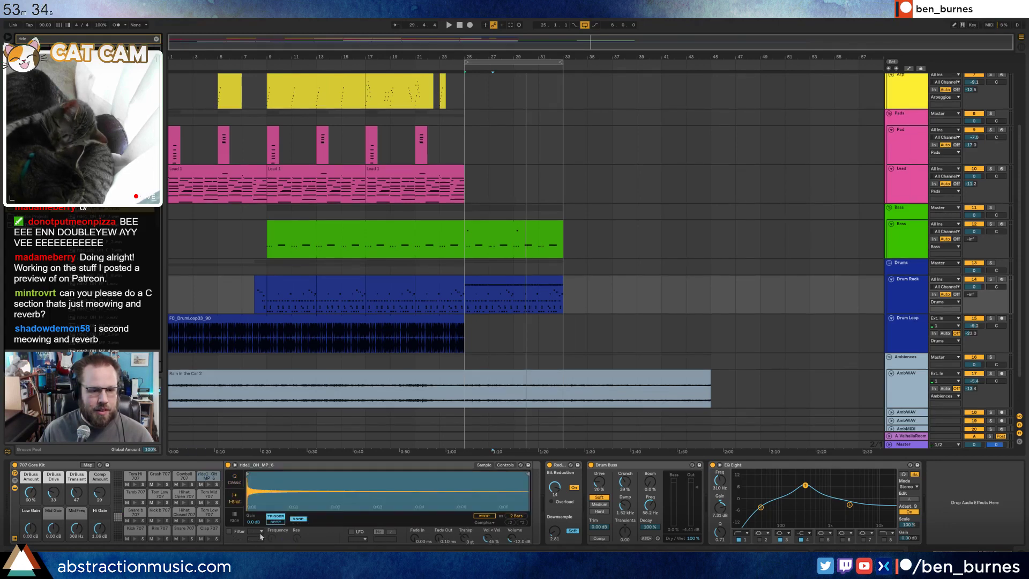
- Enable the filter on the new ride sample and raise its cutoff frequency during loop playback
click(230, 531)
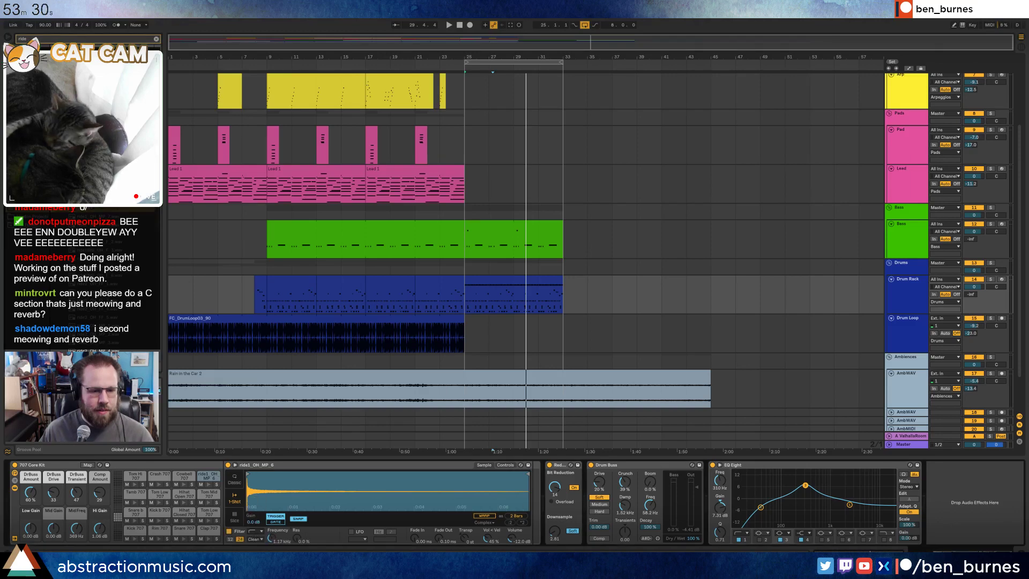
key(space)
drag(272, 537, 272, 498)
click(208, 480)
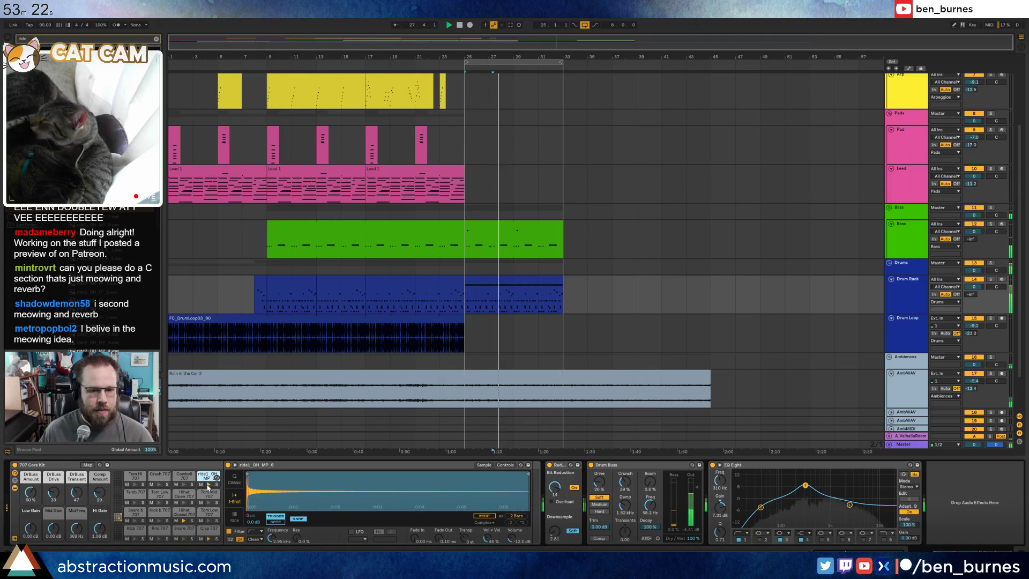
key(space)
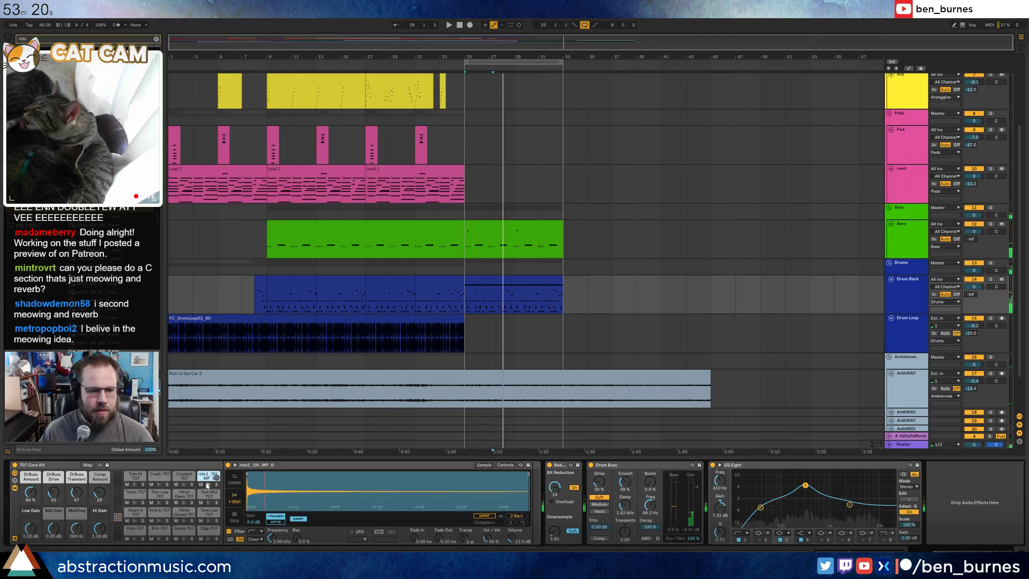
- Audition the ride pad alone and within the bar 25 to 33 loop, and inspect its notes in the Drum Rack clip
click(208, 485)
click(208, 484)
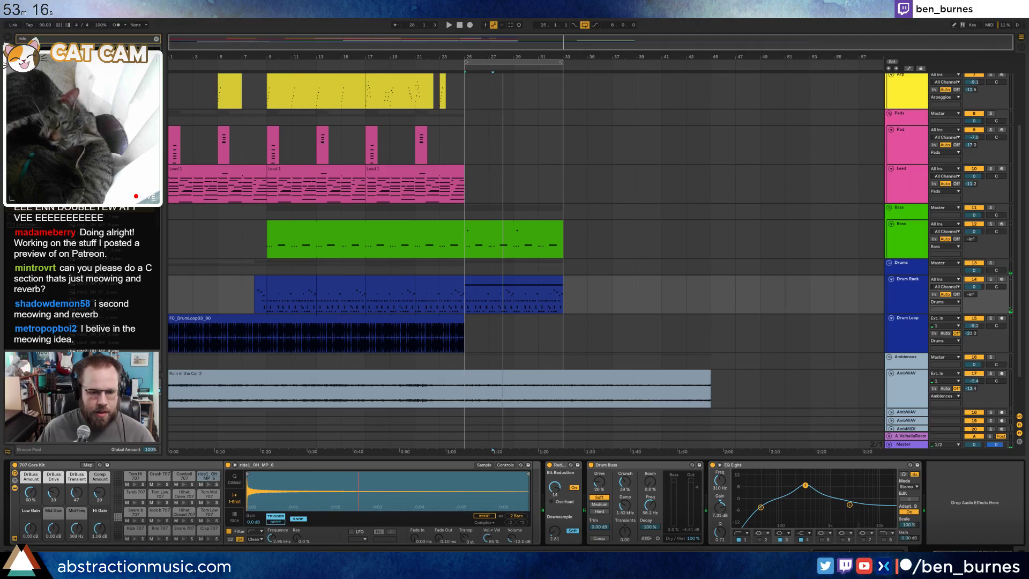
key(space)
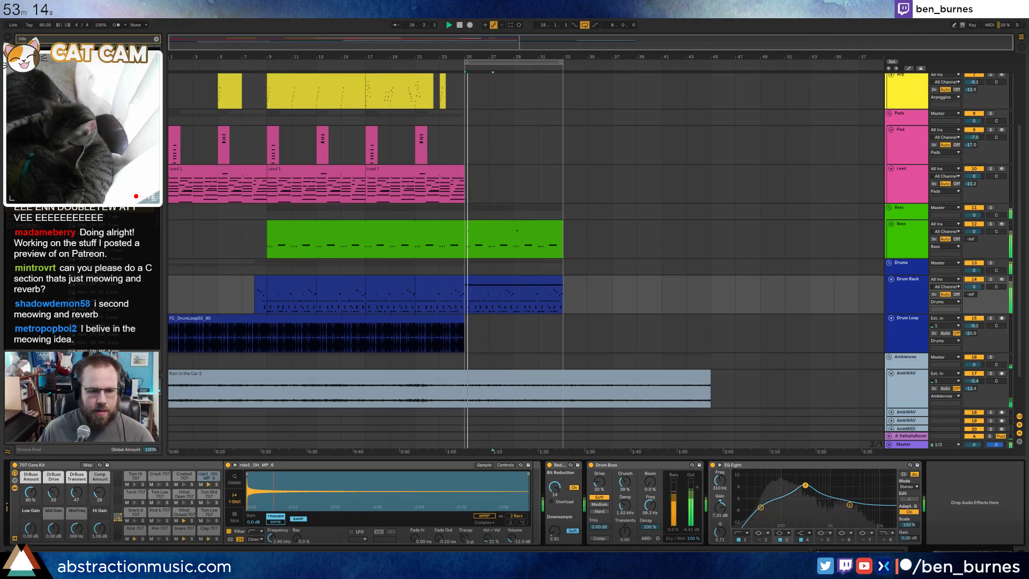
double_click(498, 287)
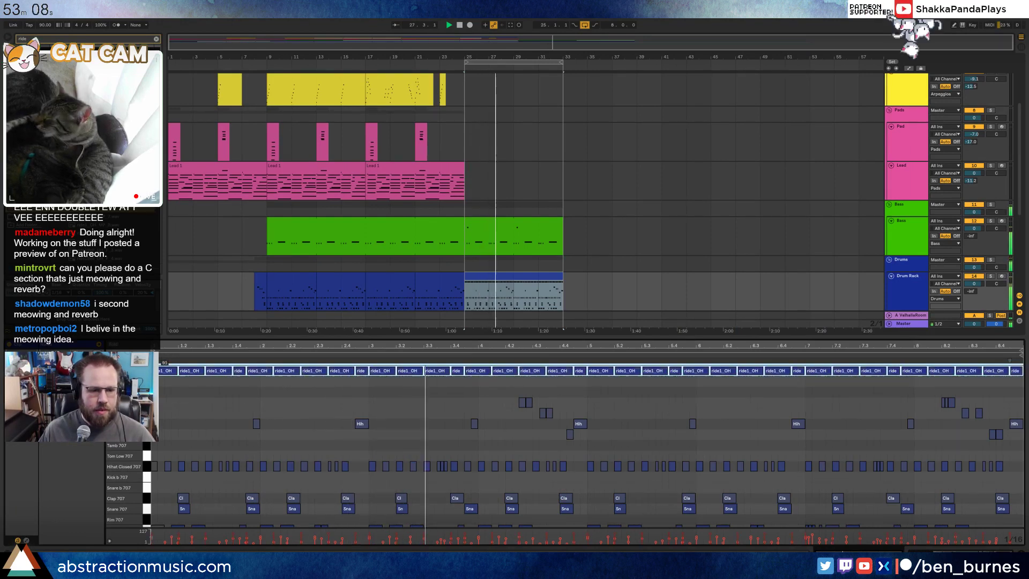
key(shift+Tab)
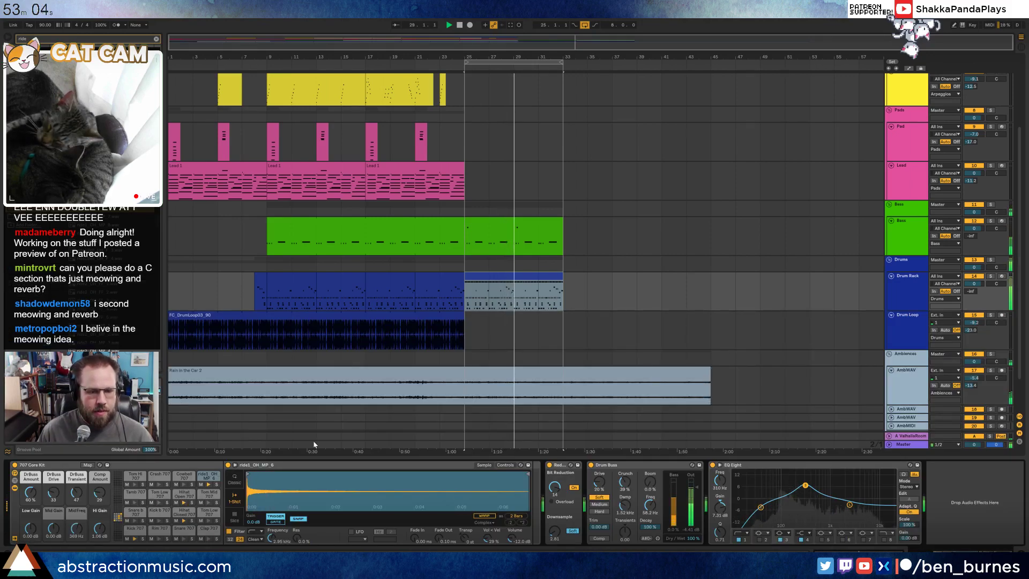
- Lower the Drum Rack track's Redux Sample Soft automation across bars 25 to 33, and play the loop
key(space)
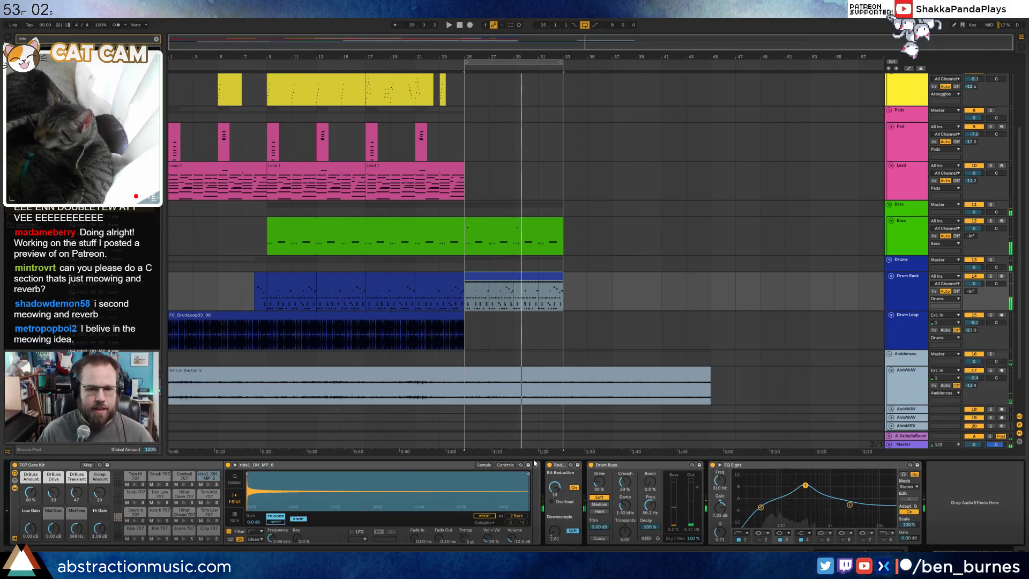
key(a)
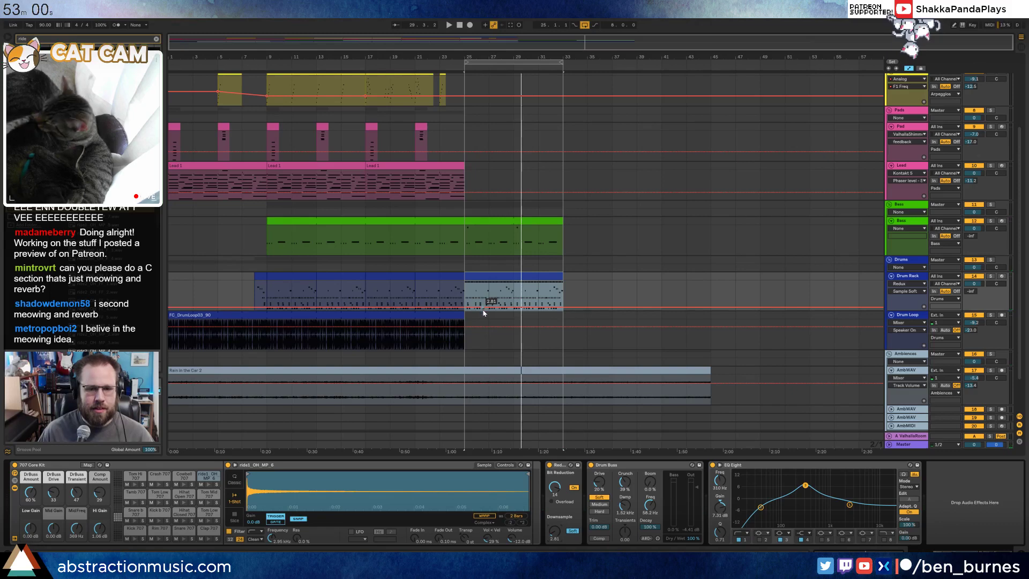
click(491, 307)
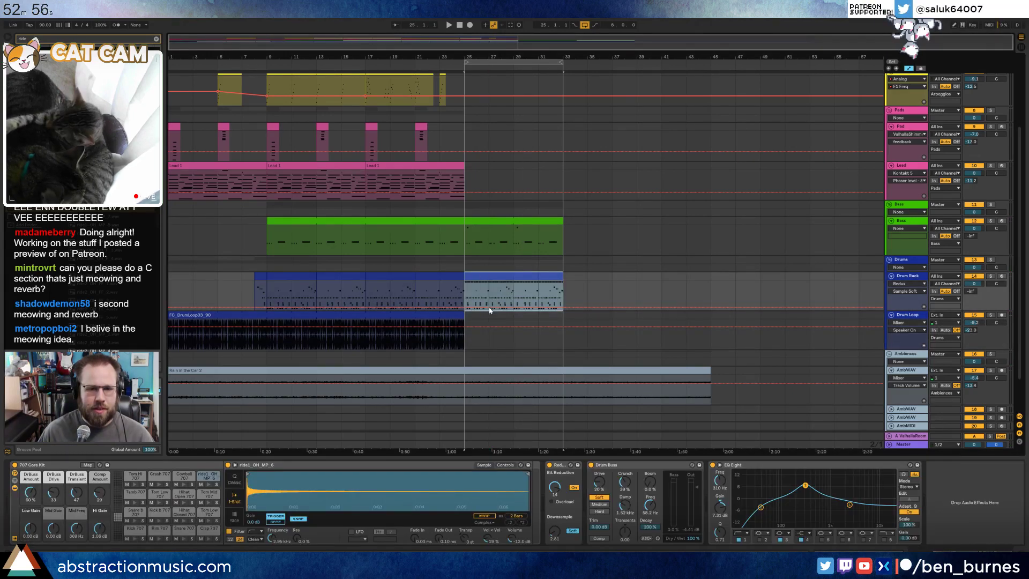
drag(488, 304, 489, 317)
key(space)
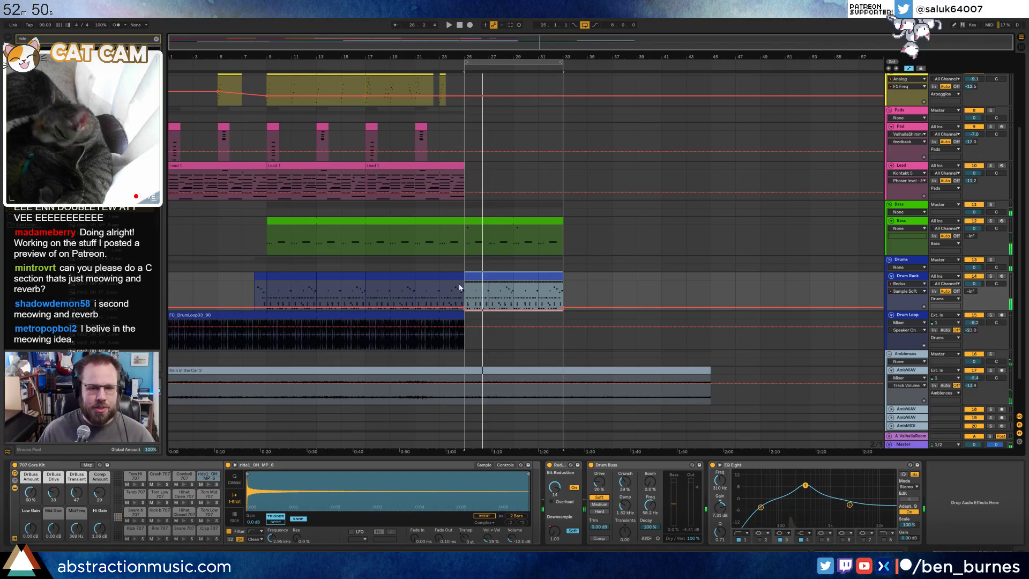
- Open the Drum Rack clip at bar 25, nudge its second kick note slightly earlier, and play it from the start
click(441, 288)
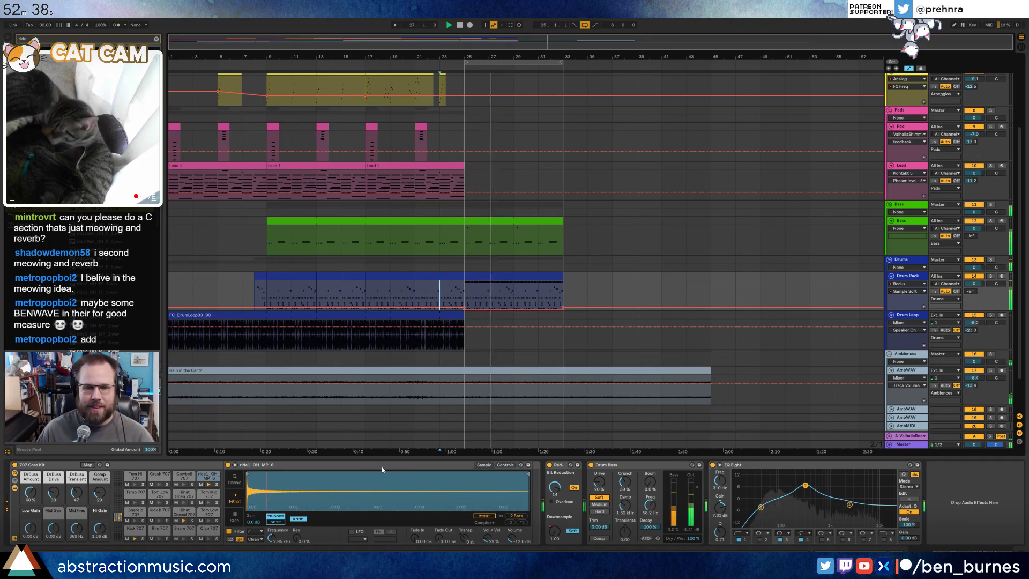
click(519, 276)
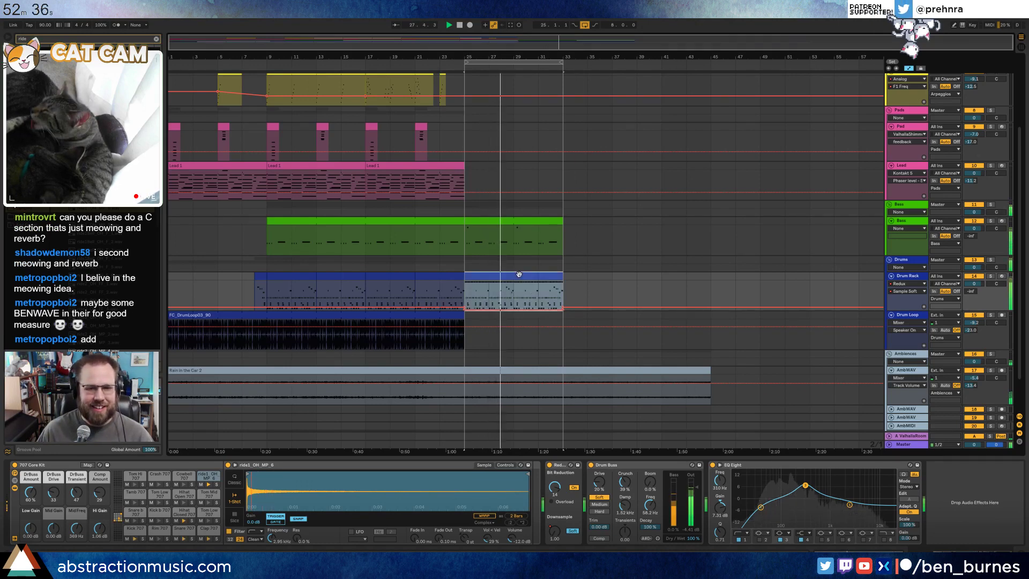
key(space)
double_click(464, 293)
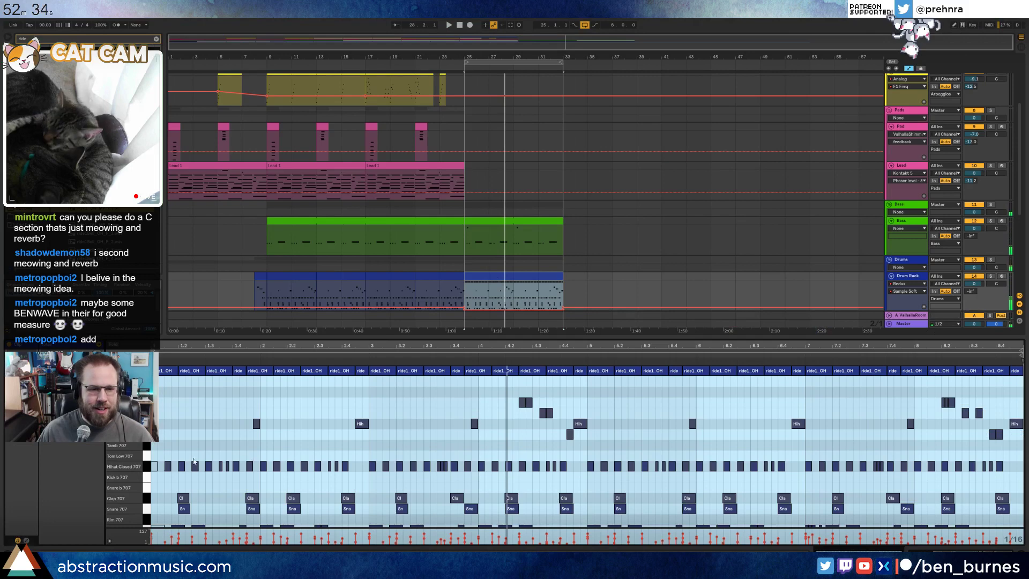
click(149, 467)
scroll(147, 448, down, 1)
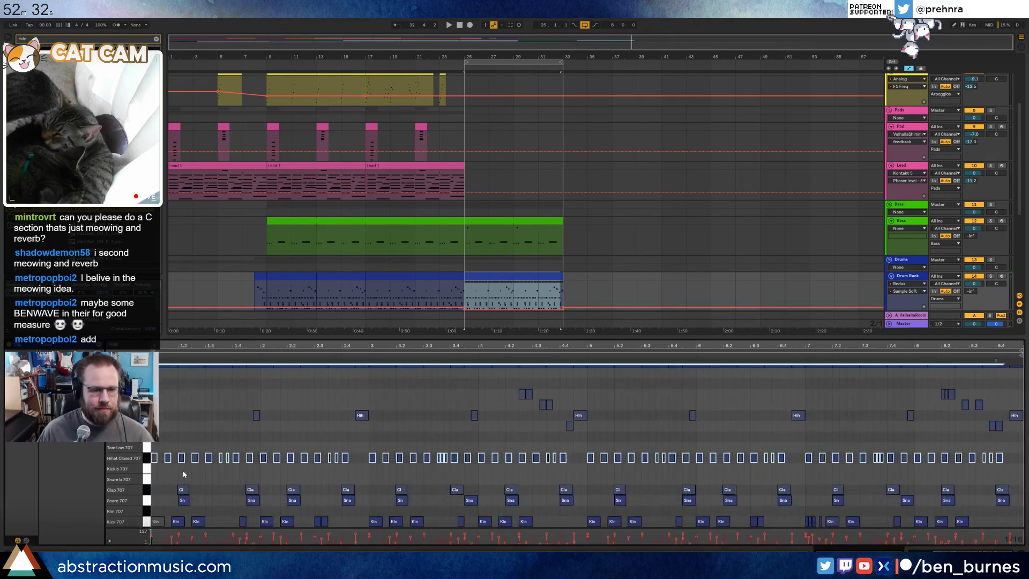
click(163, 530)
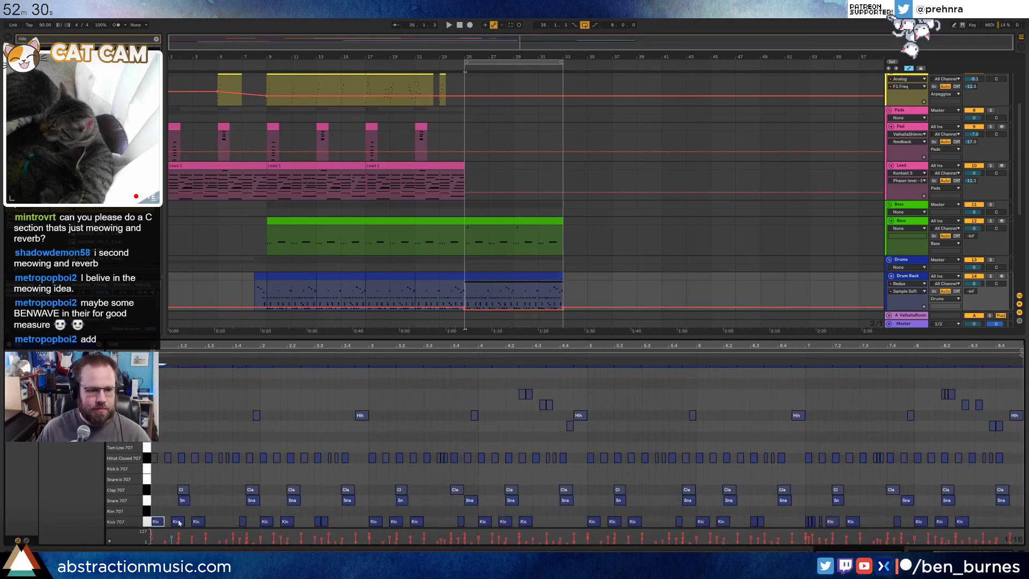
click(177, 522)
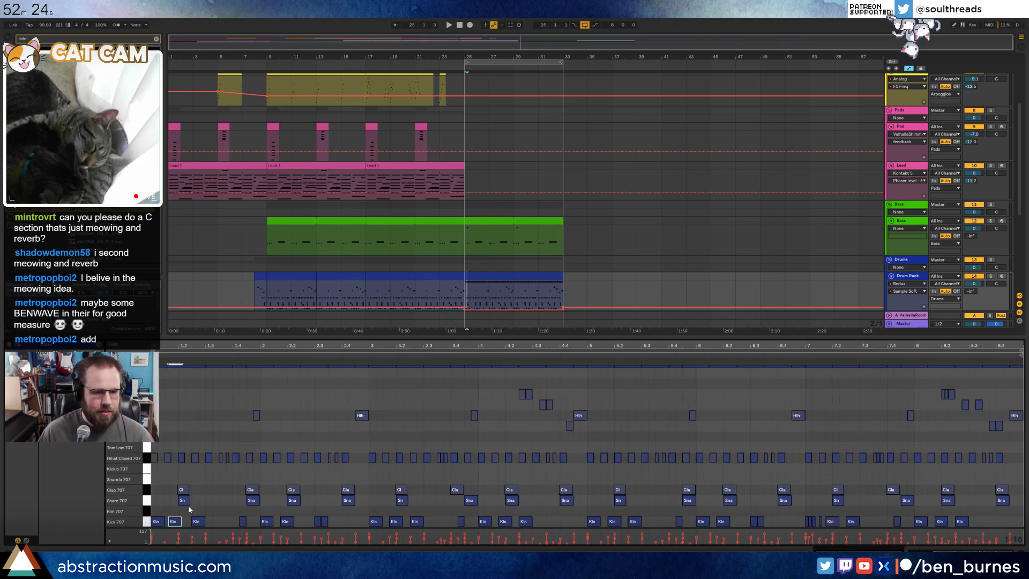
drag(156, 346, 157, 375)
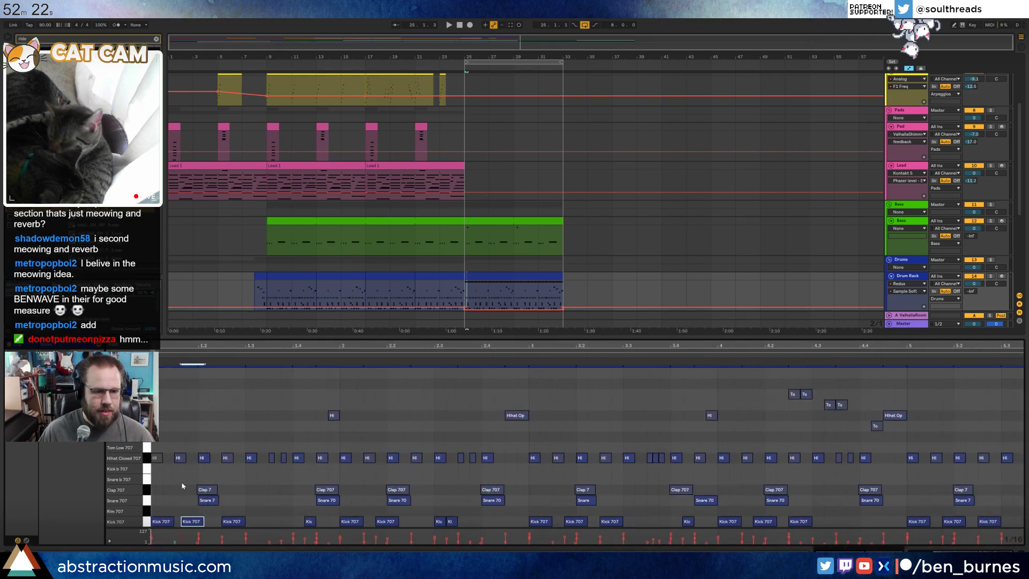
click(160, 461)
key(space)
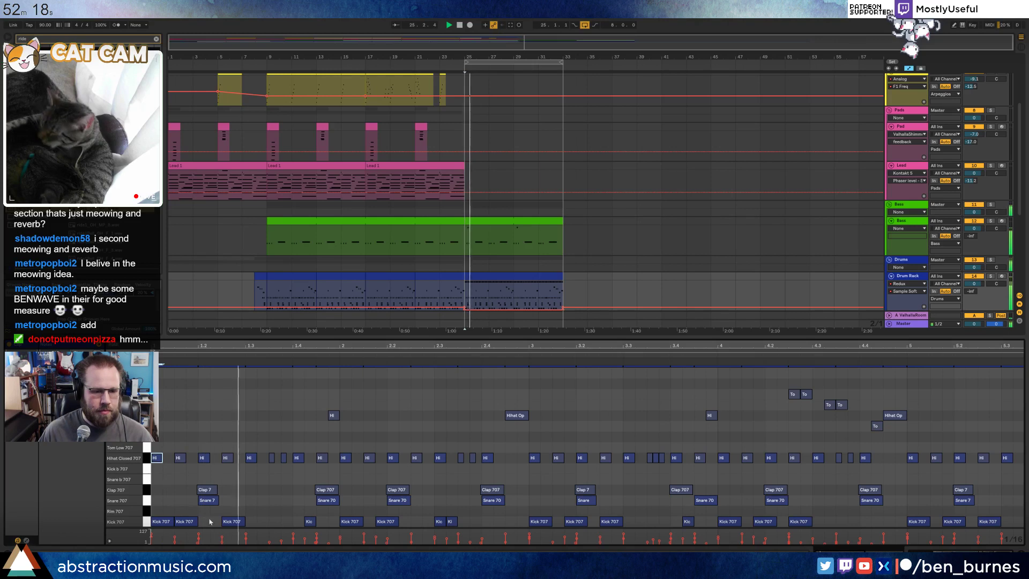
- In clip bars 1 and 3, move the second kick to the second sixteenth and the third kick one sixteenth before beat 3, auditioning the groove
drag(229, 522, 220, 525)
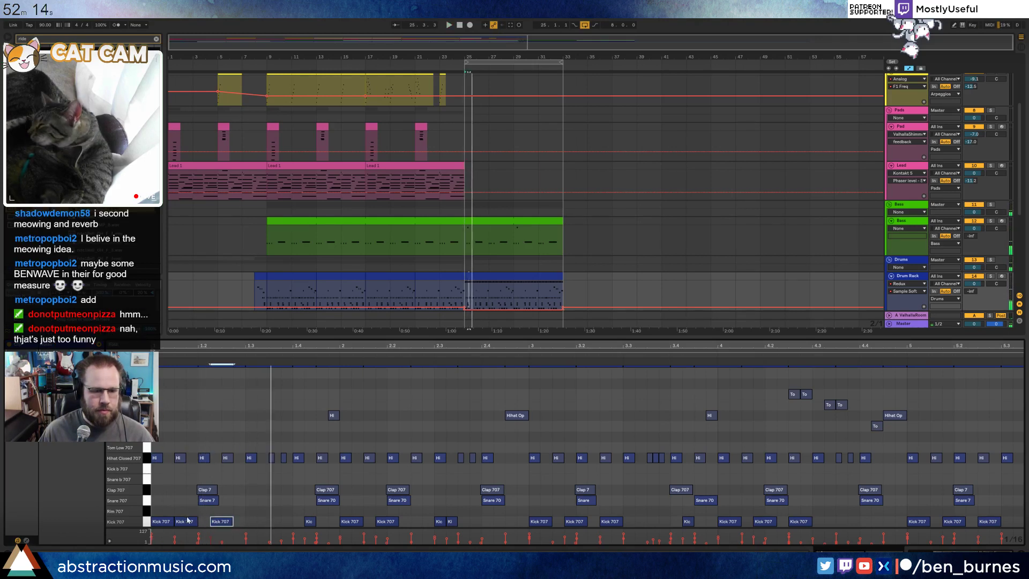
drag(188, 521, 177, 529)
key(space)
key(space)
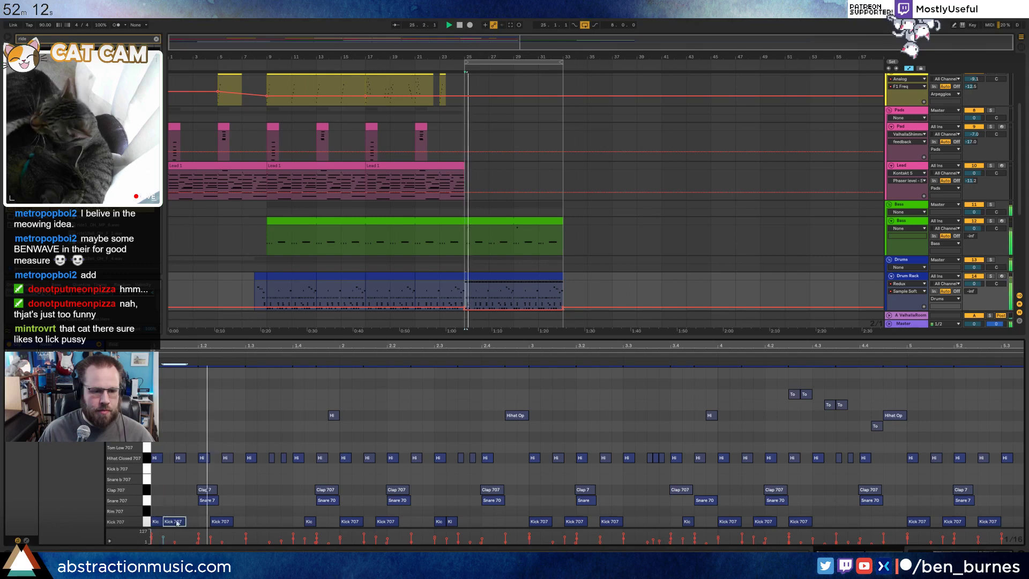
drag(222, 522, 246, 523)
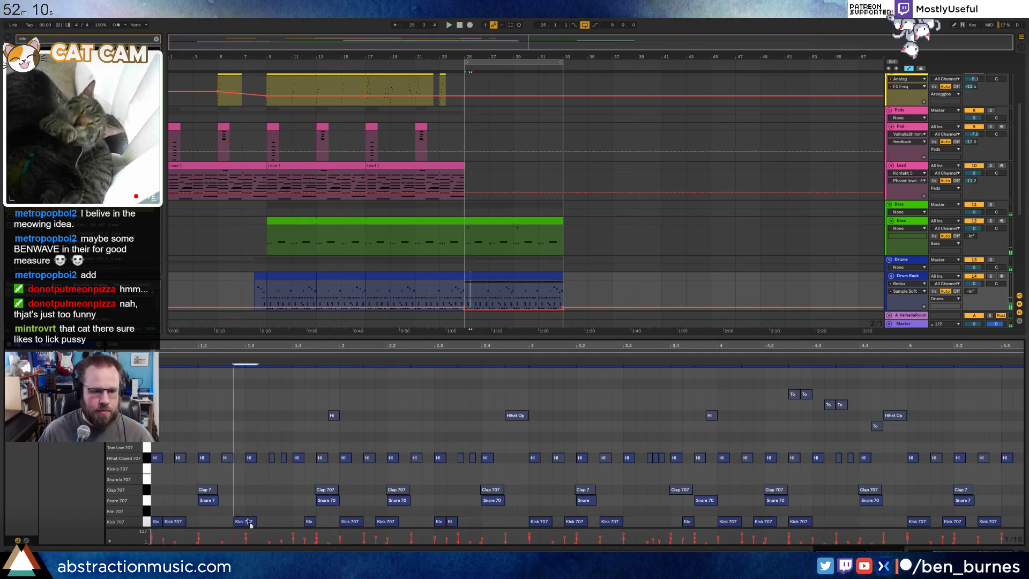
key(space)
key(space)
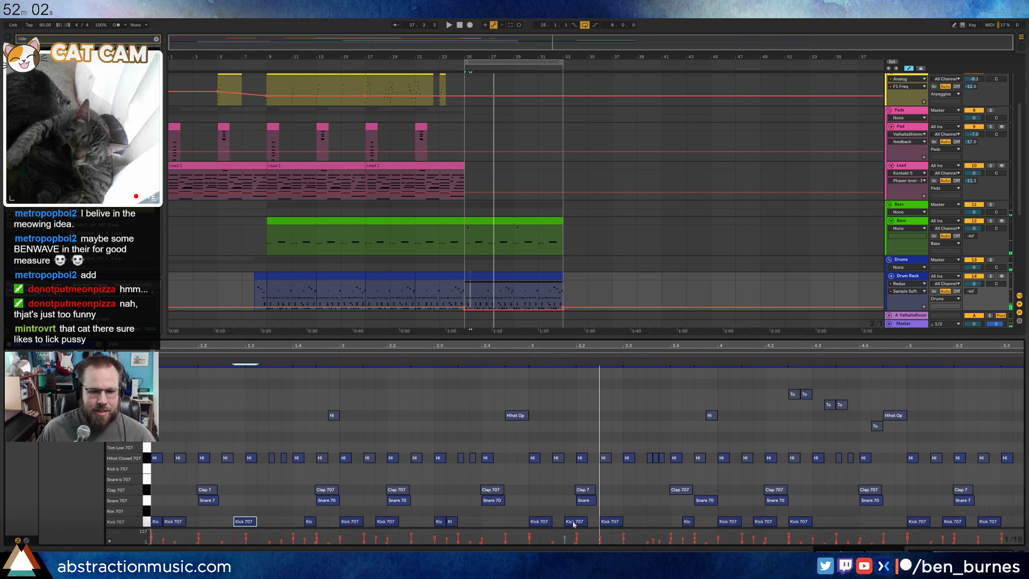
drag(573, 524, 557, 527)
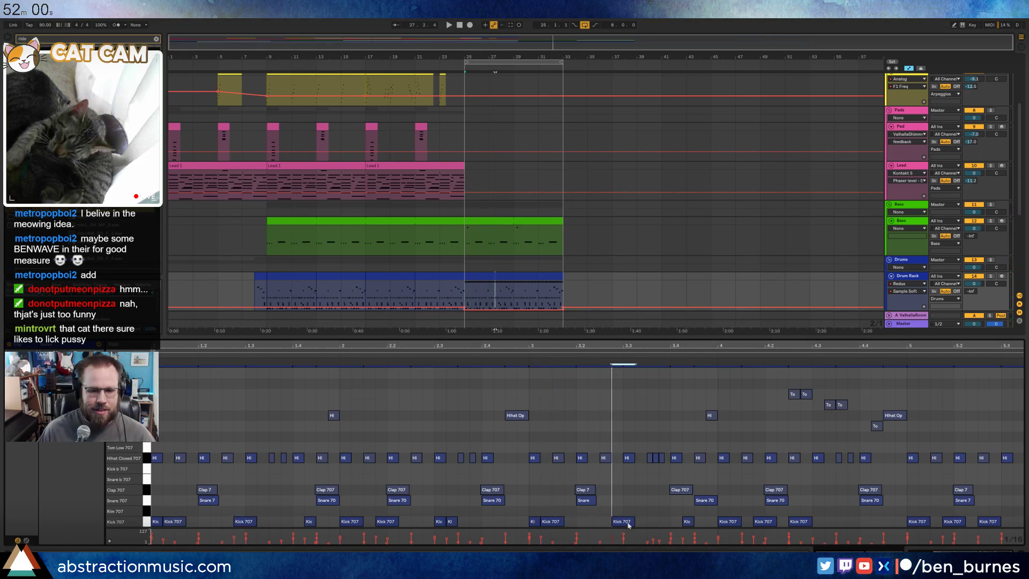
click(246, 488)
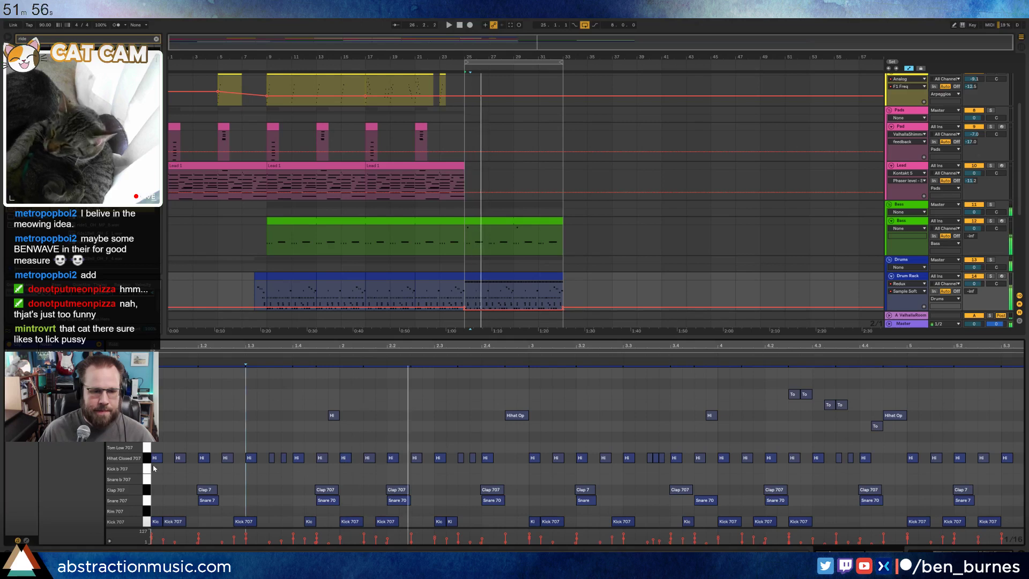
- Add Tamb 707 notes on every eighth of the clip's first bar, and remove the extra one at bar 2
double_click(168, 458)
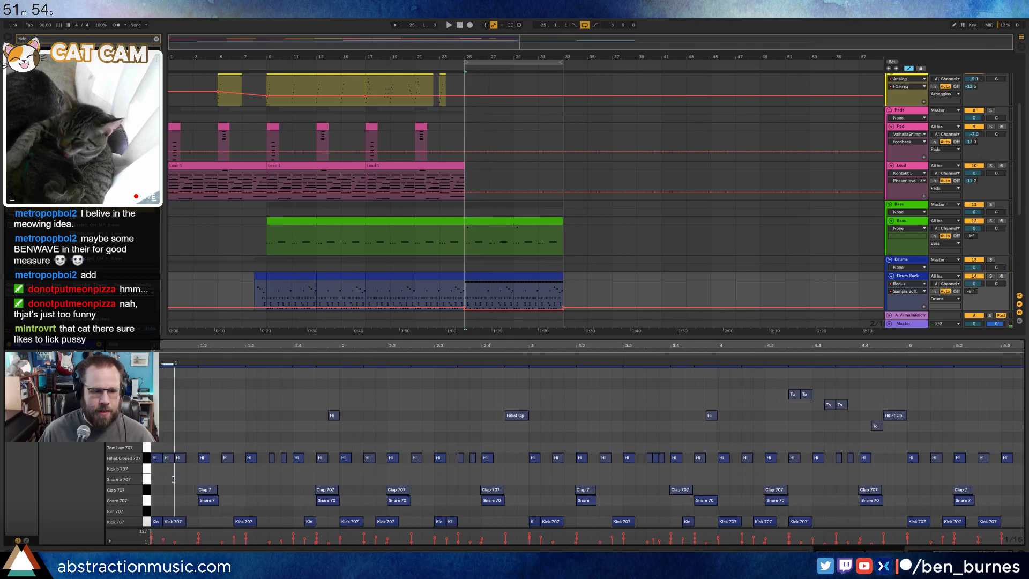
drag(173, 479, 167, 478)
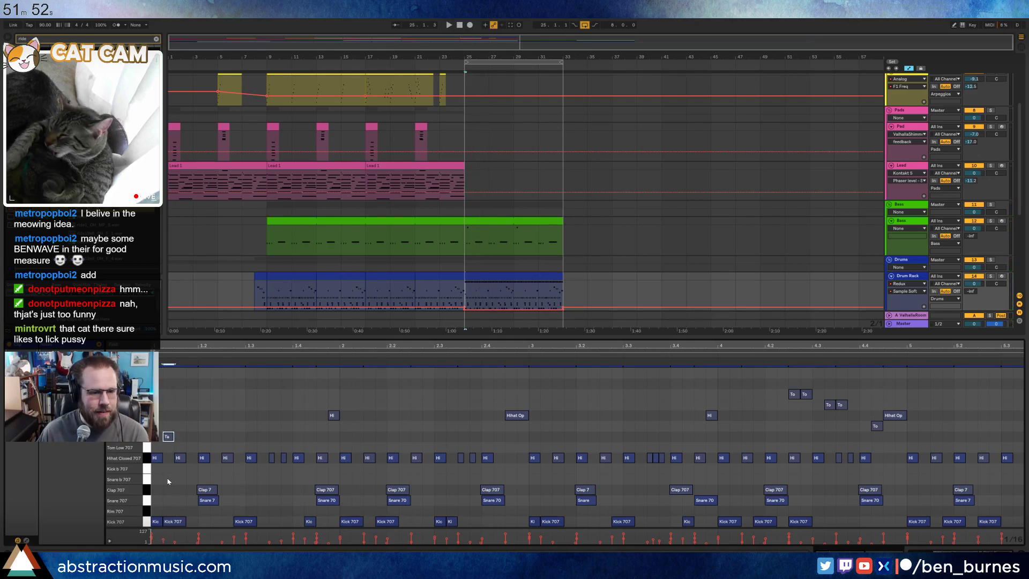
key(space)
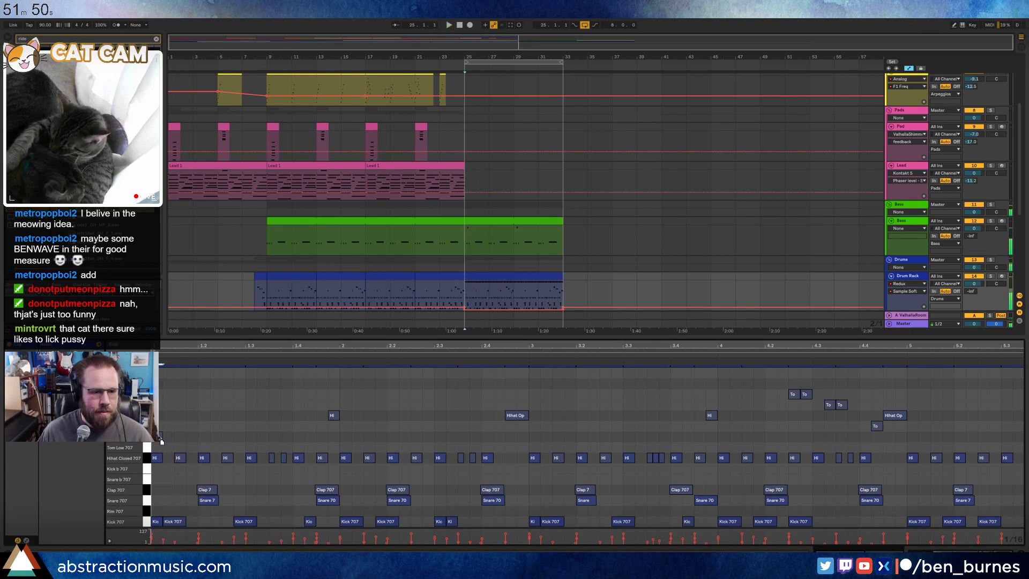
key(space)
key(space)
drag(156, 427, 172, 443)
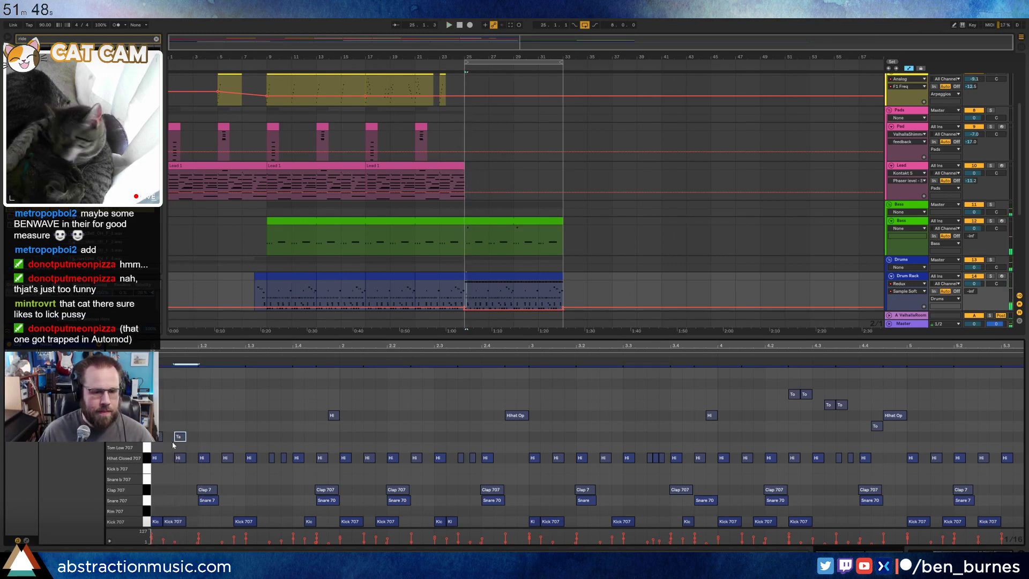
key(space)
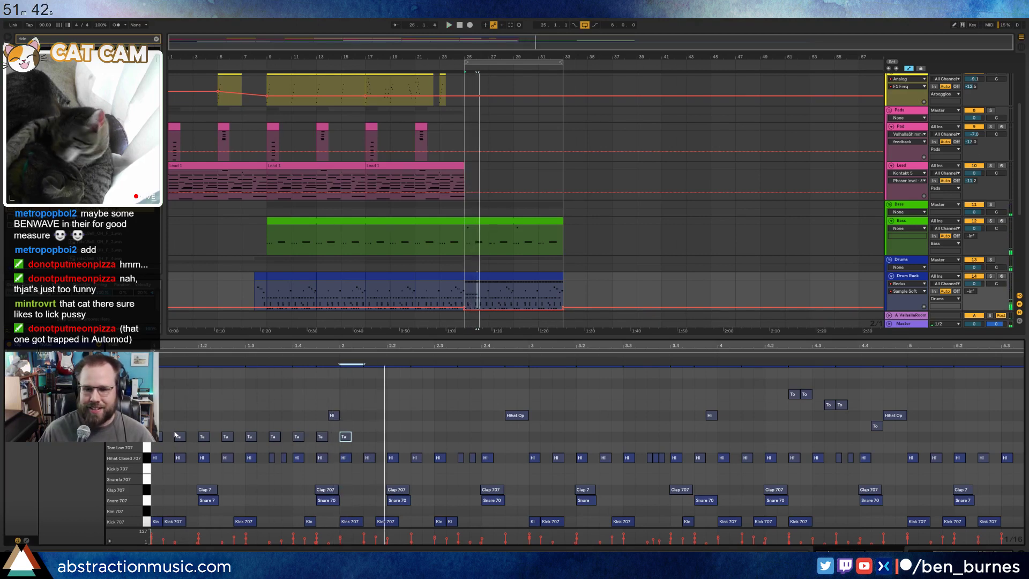
double_click(345, 435)
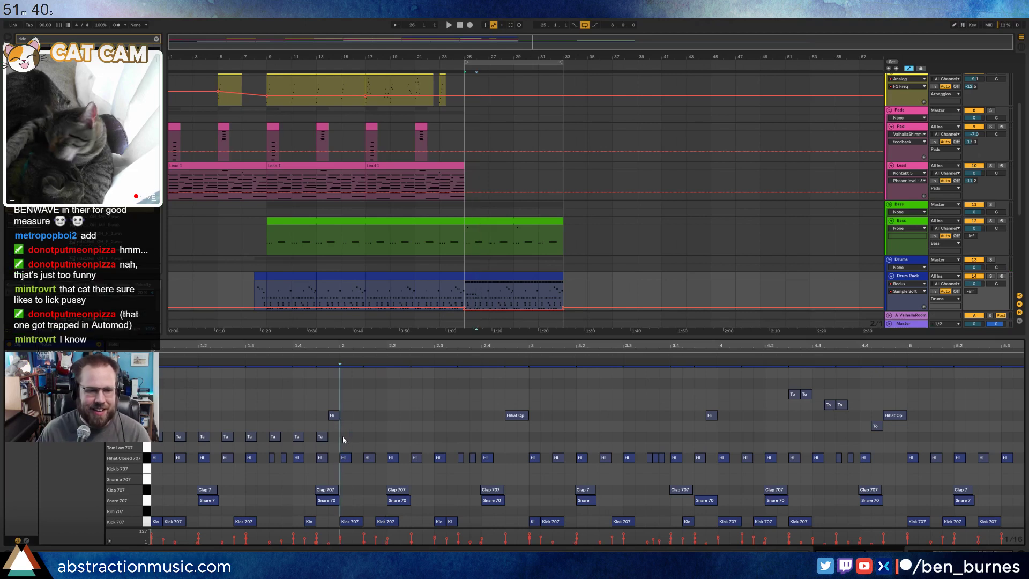
- Duplicate the one-bar Tamb 707 pattern until it fills all eight bars of the clip, and play the loop
drag(337, 435, 131, 440)
key(ctrl+d)
key(ctrl+d)
key(ctrl+d)
key(ctrl+d)
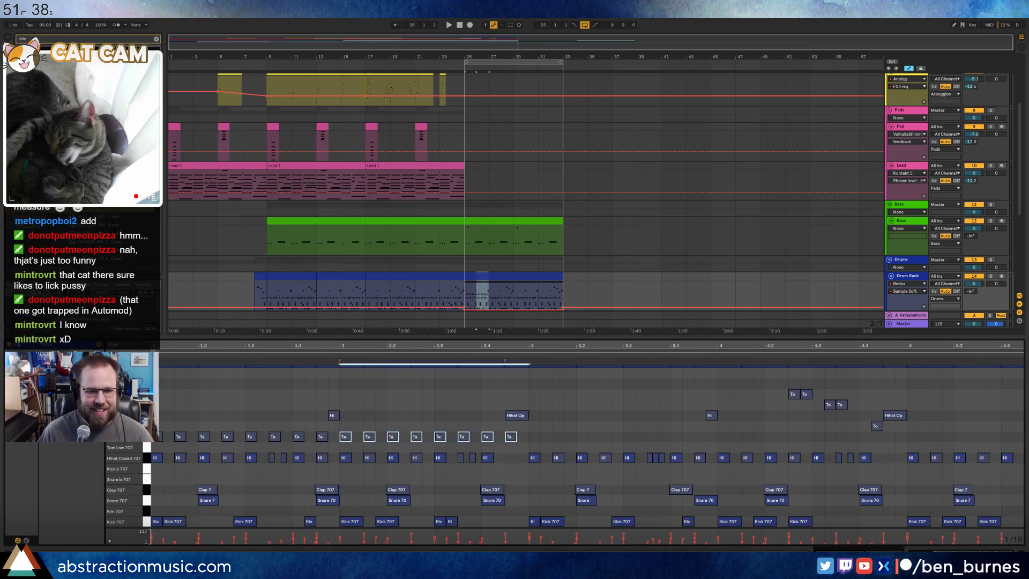
key(space)
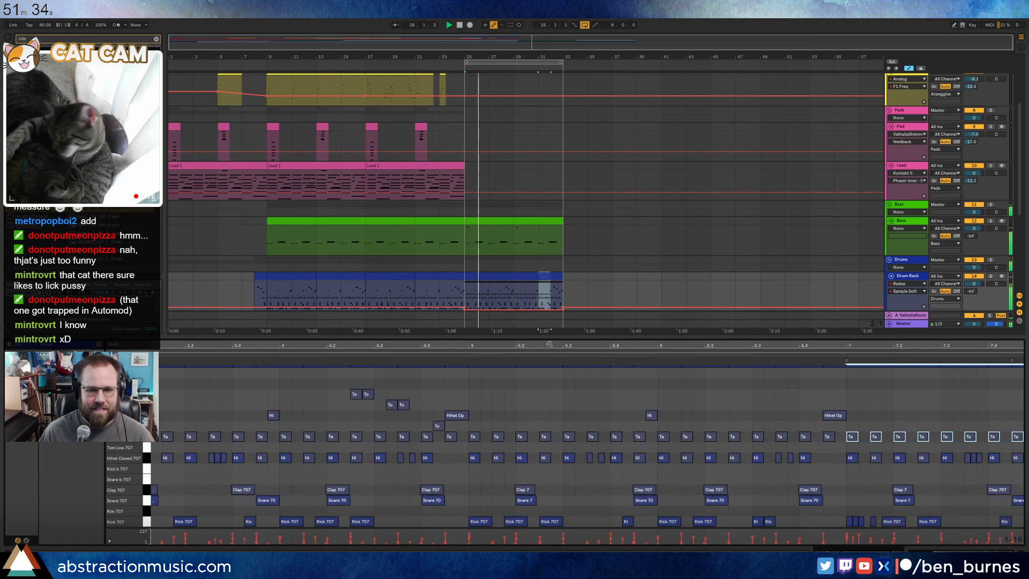
drag(550, 344, 635, 344)
key(ctrl+d)
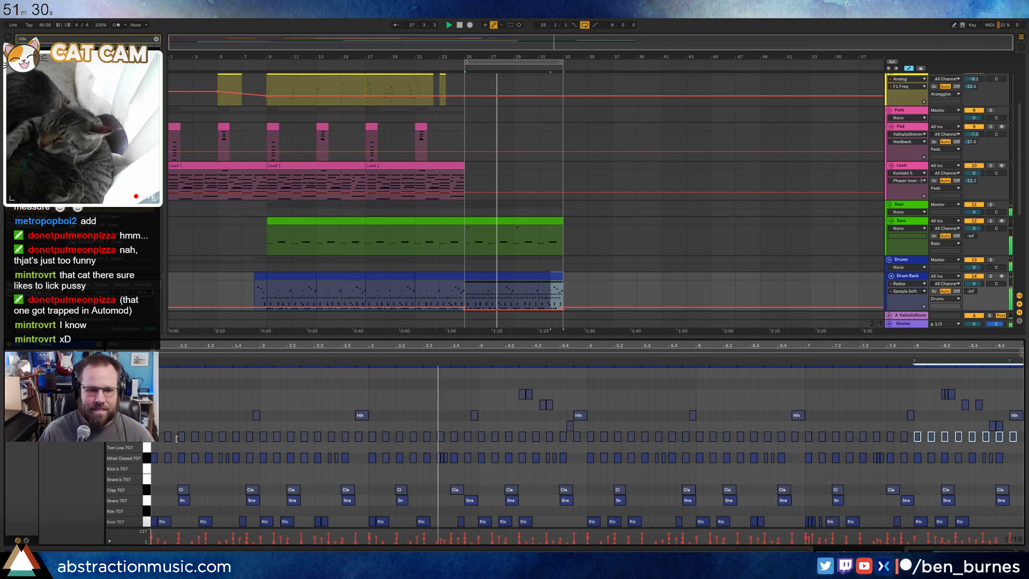
- Audition the whole tambourine pattern on other drum pads, up to the ride and down to Kick b 707, and return it to Tamb 707
click(147, 437)
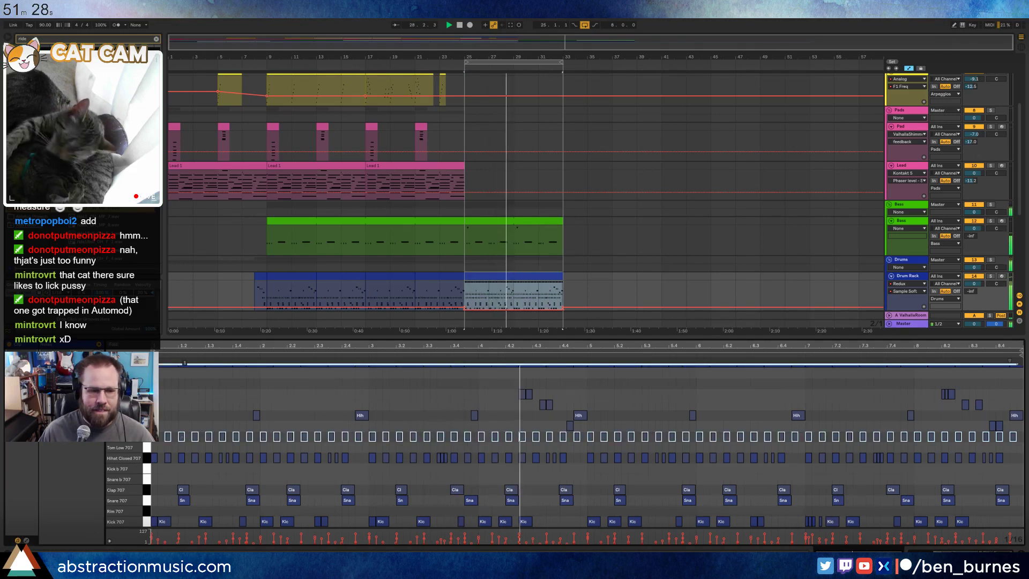
key(Up)
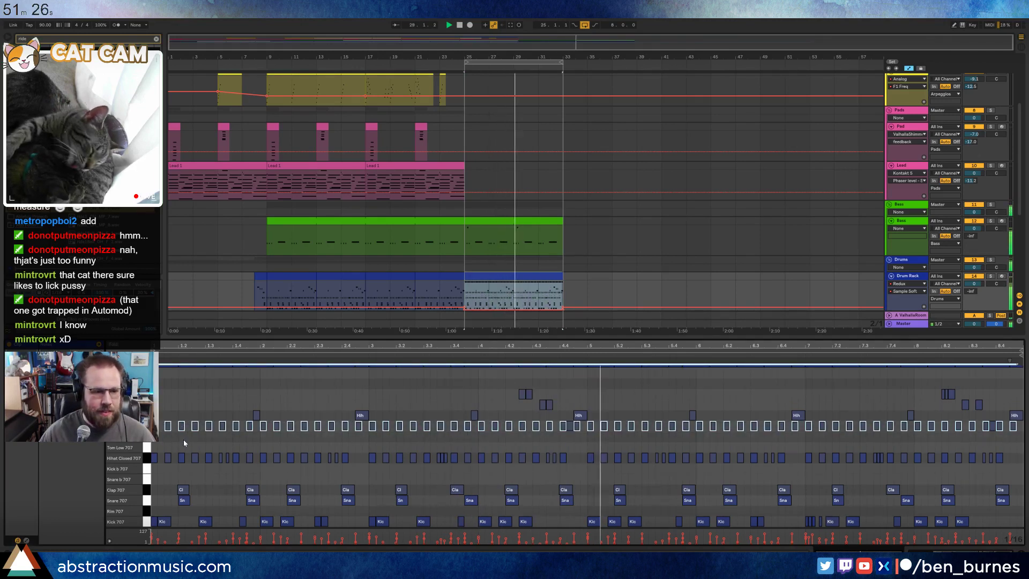
key(Up)
key(Up)
key(Up)
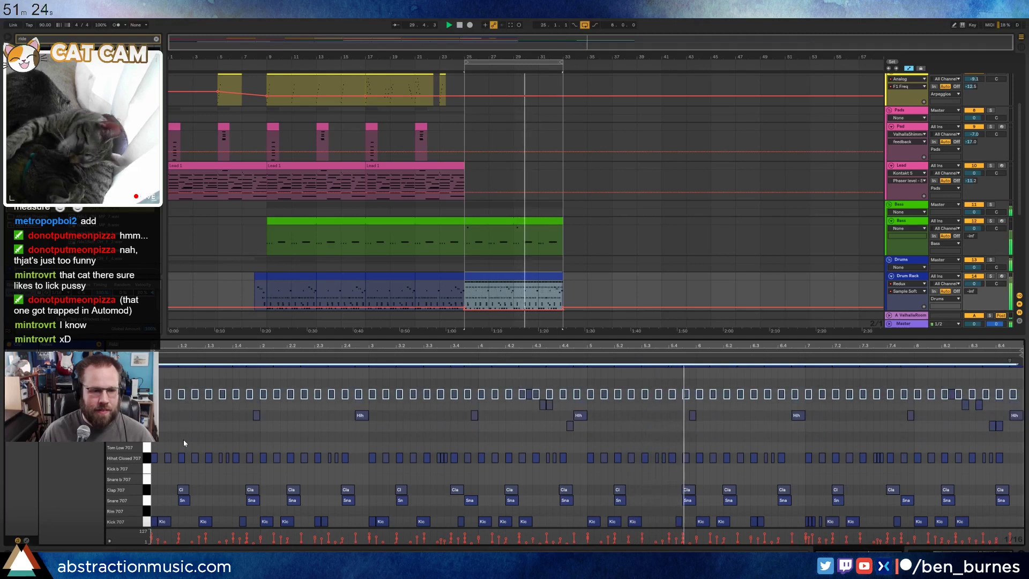
key(Up)
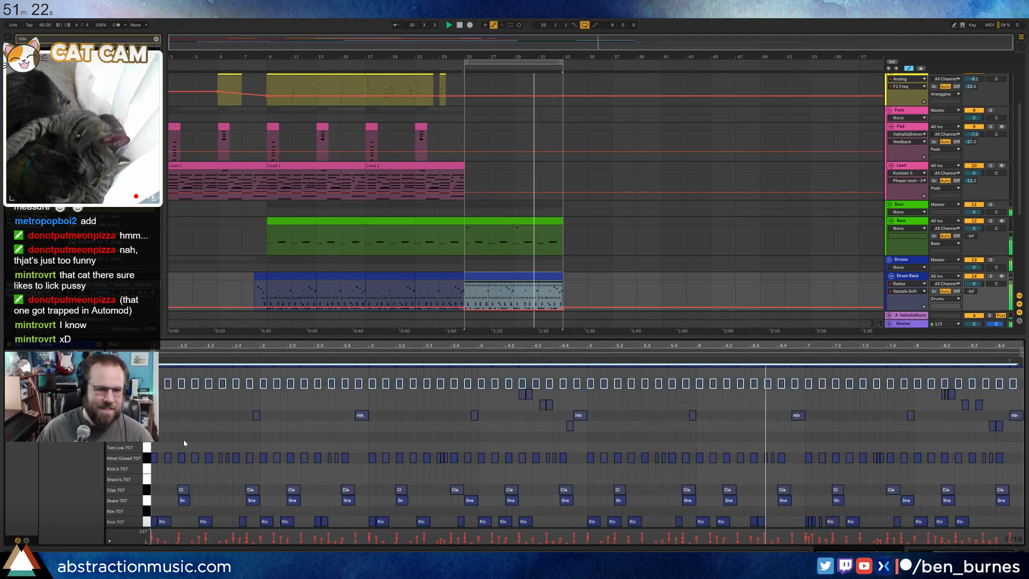
key(Up)
key(Up)
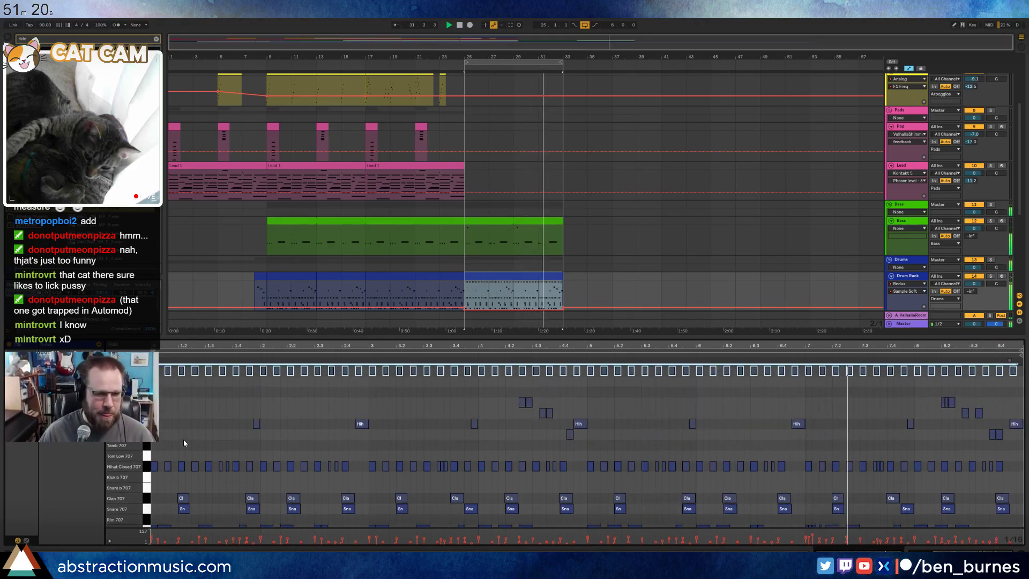
key(Down)
key(Down)
key(Down)
key(Down)
key(Down)
key(Down)
key(Down)
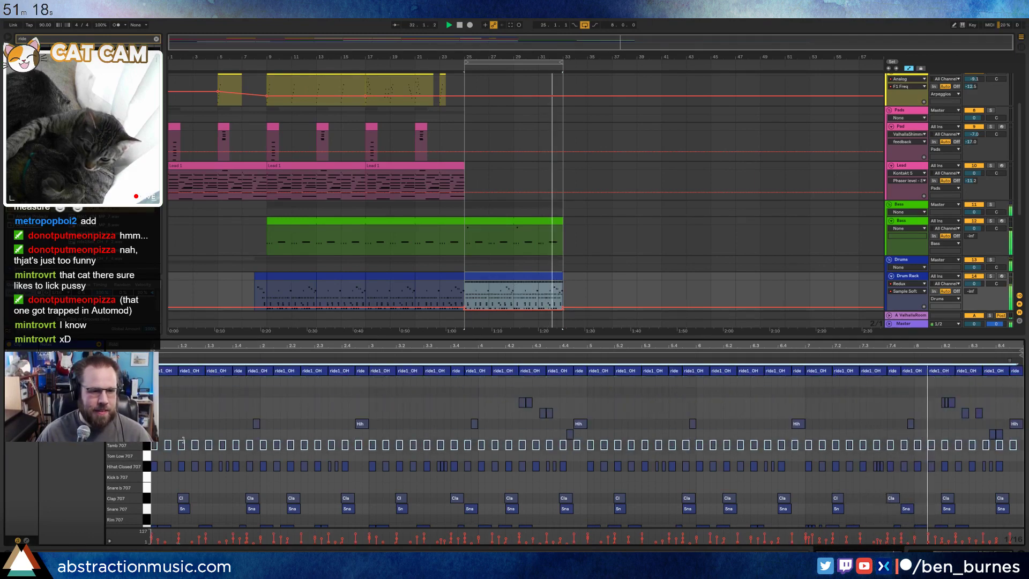
key(Down)
key(Down)
key(Down)
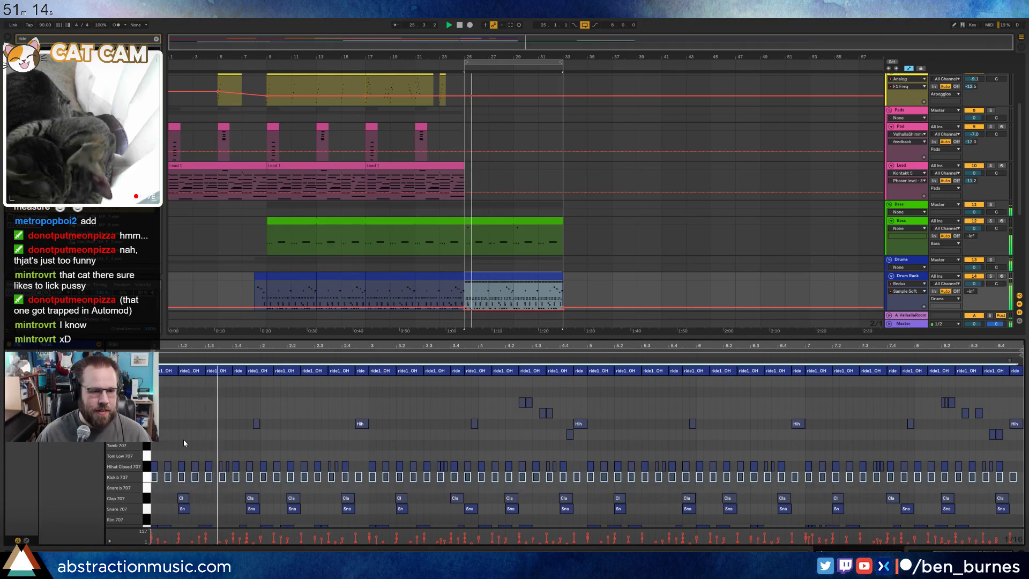
key(Up)
key(Up)
key(Up)
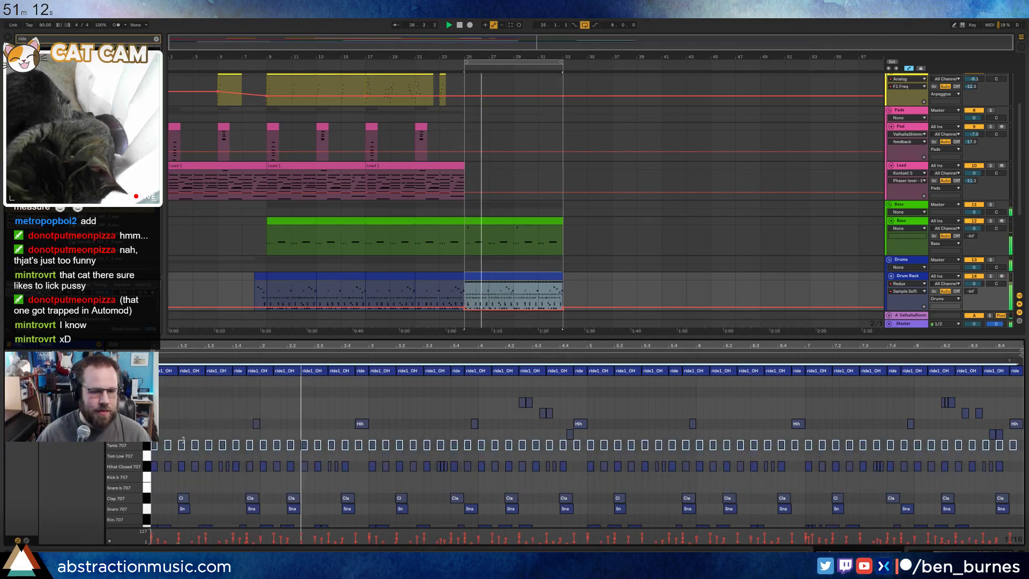
- Reduce the Tamb 707 pad's velocity-to-volume amount to 47% in its Simpler controls
key(shift+Tab)
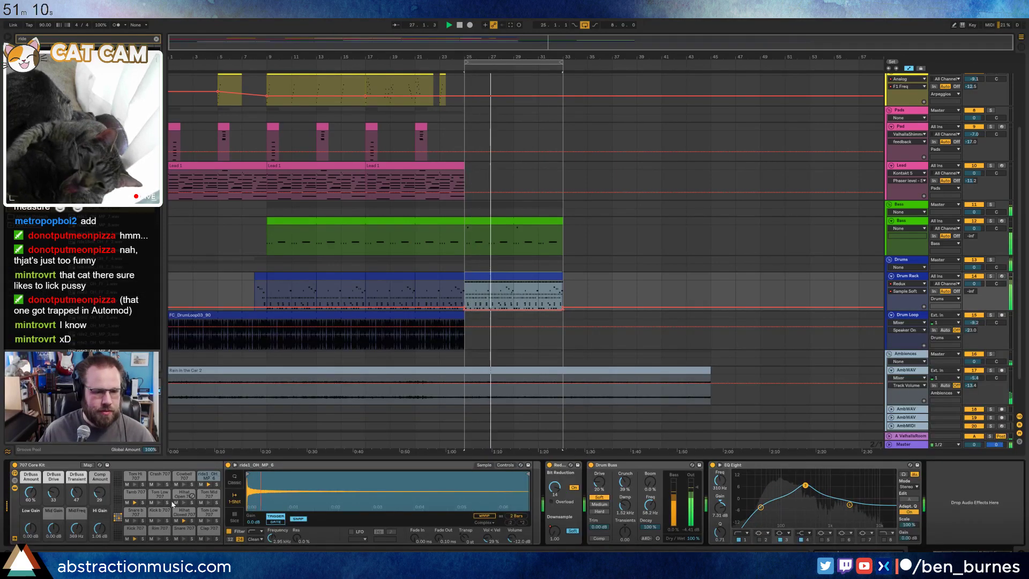
click(134, 495)
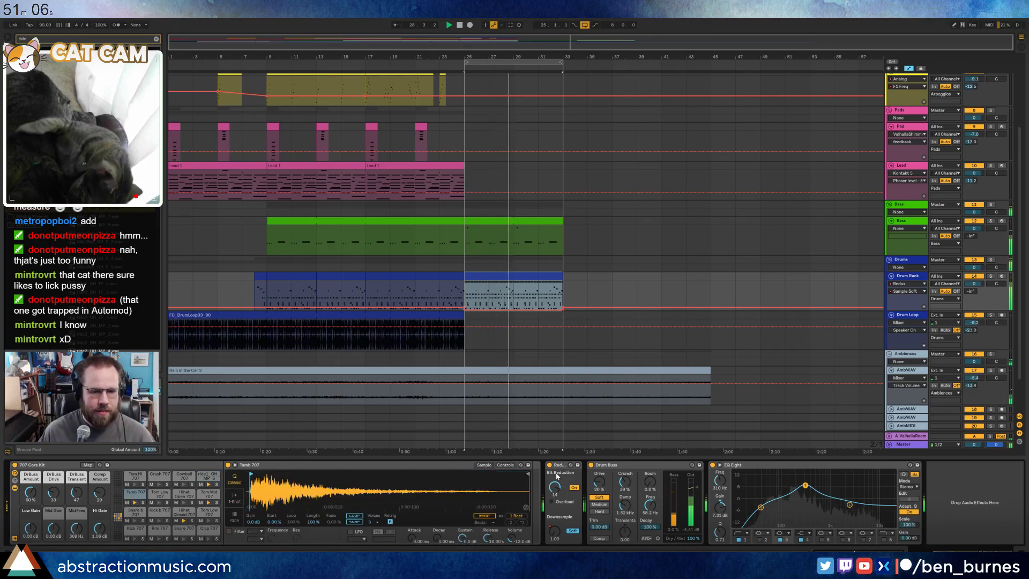
click(505, 464)
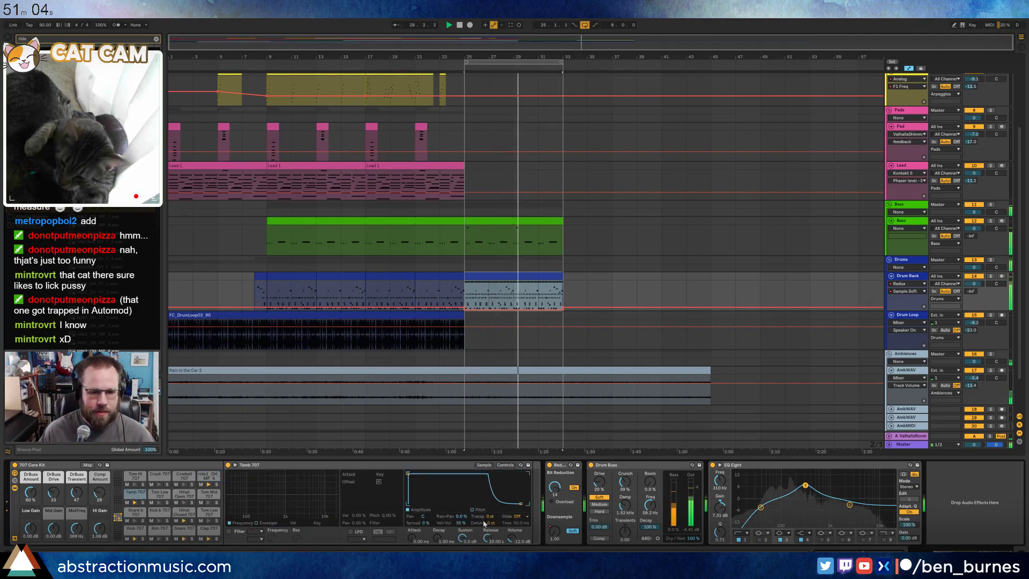
drag(460, 522, 460, 516)
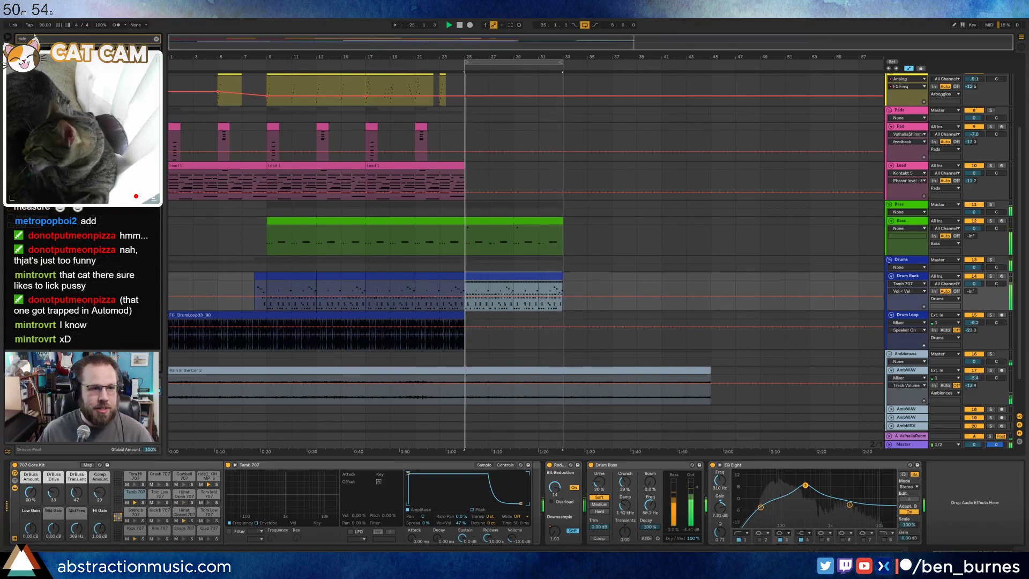
- Add a Reverb after the Tamb 707 sampler, shorten its decay time to about 1.67 s and lower its dry/wet
key(ctrl+f)
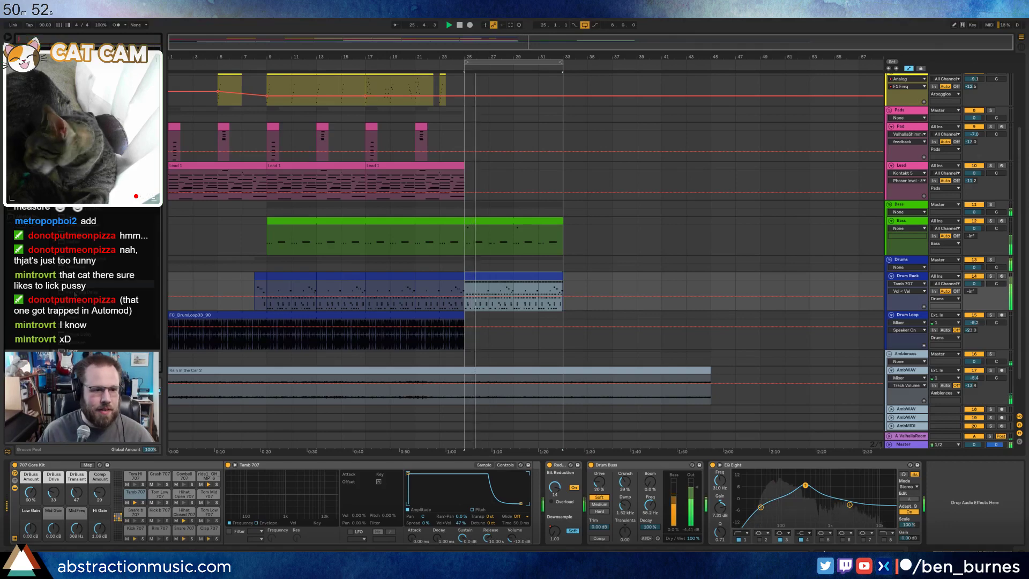
drag(73, 317, 515, 497)
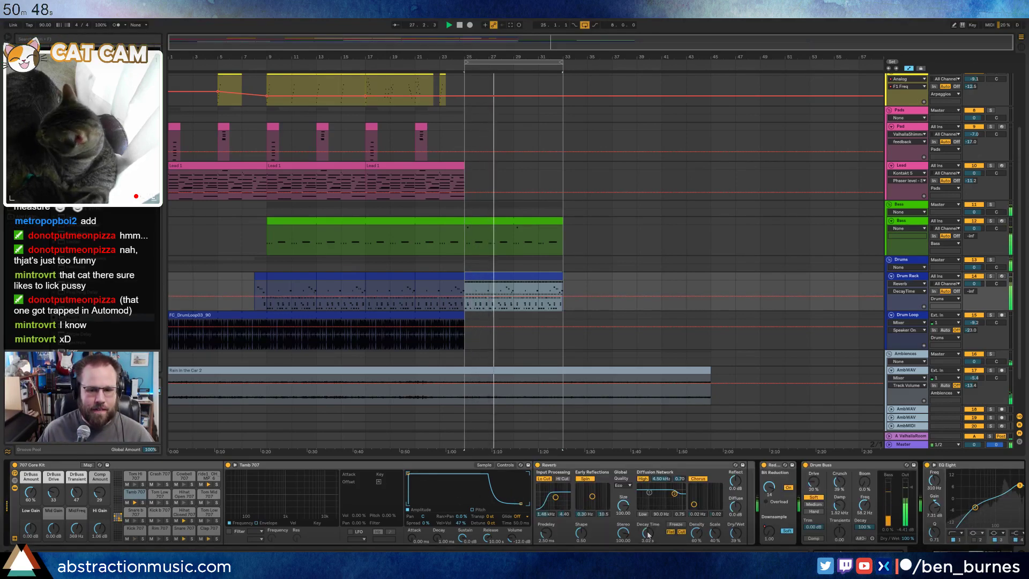
drag(648, 533, 647, 546)
drag(740, 538, 739, 543)
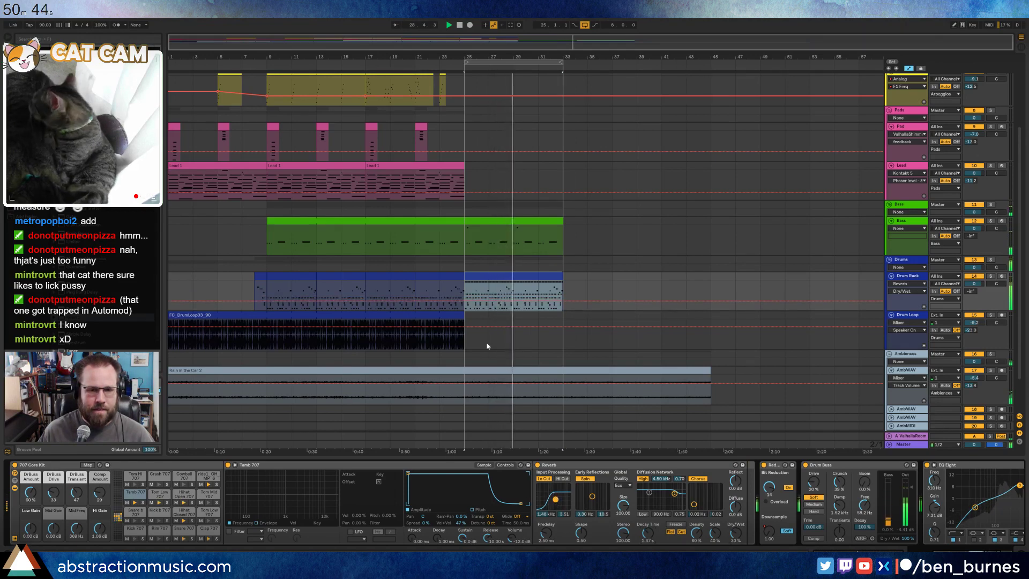
- Arm the Lead track, record new chords from bar 25, and trim the recorded clip to end at bar 27
click(512, 221)
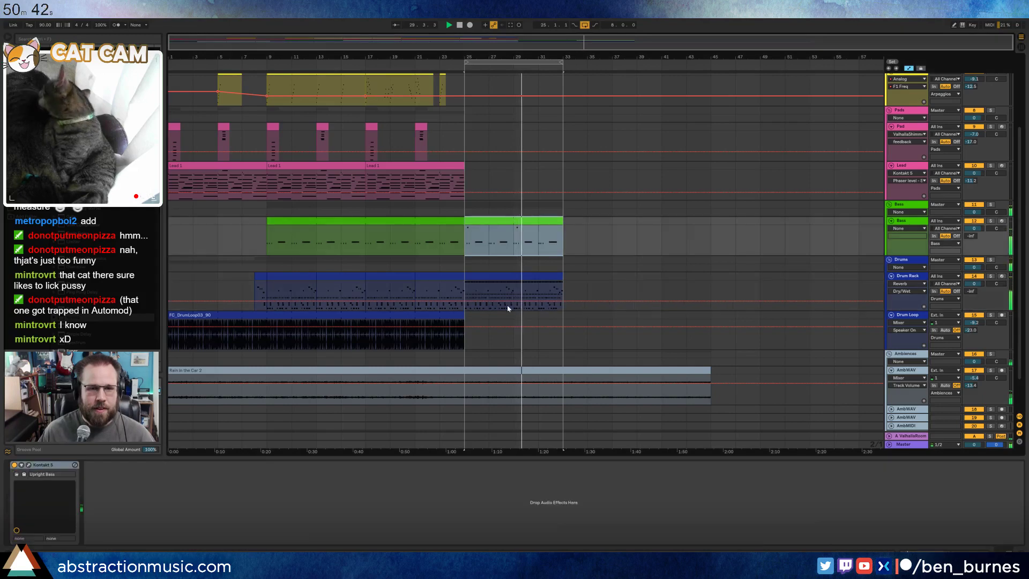
scroll(510, 301, up, 2)
click(473, 222)
click(474, 223)
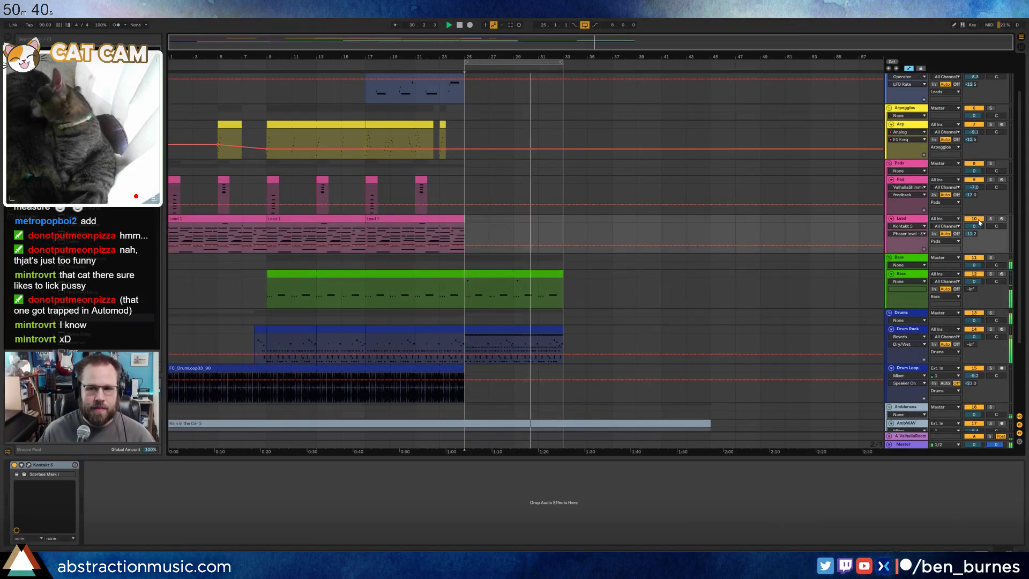
click(556, 275)
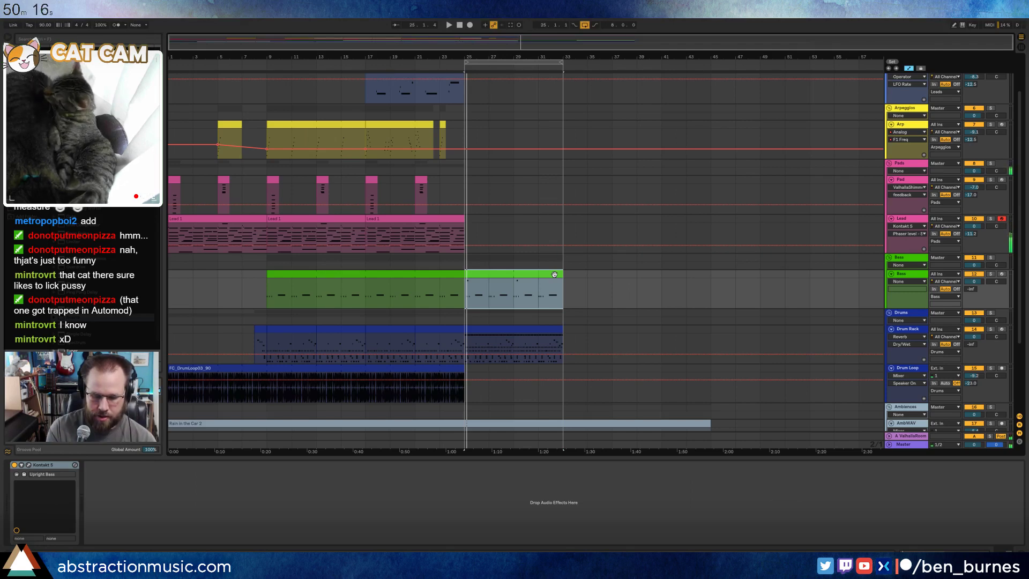
click(467, 221)
key(a)
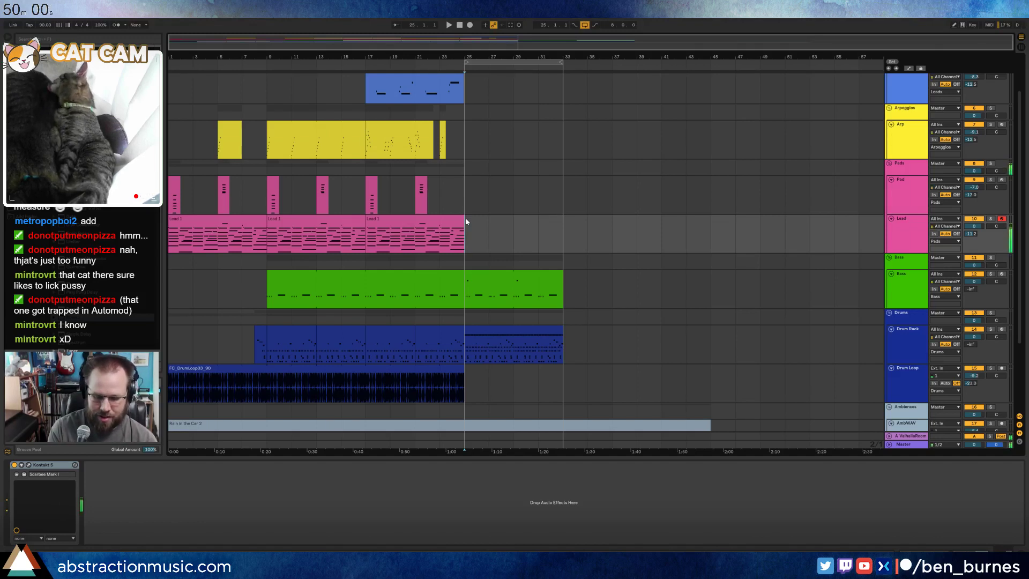
key(F9)
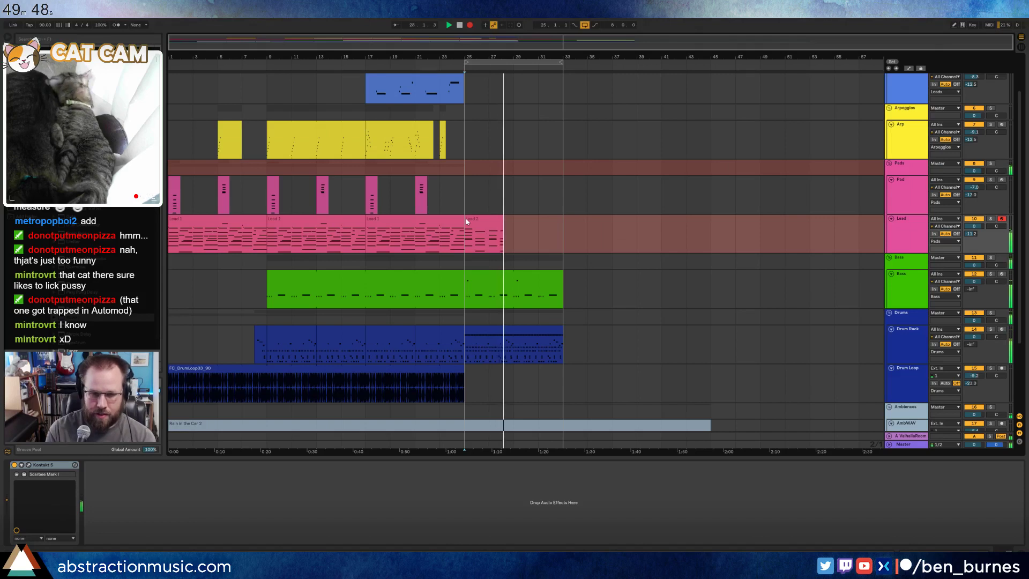
key(space)
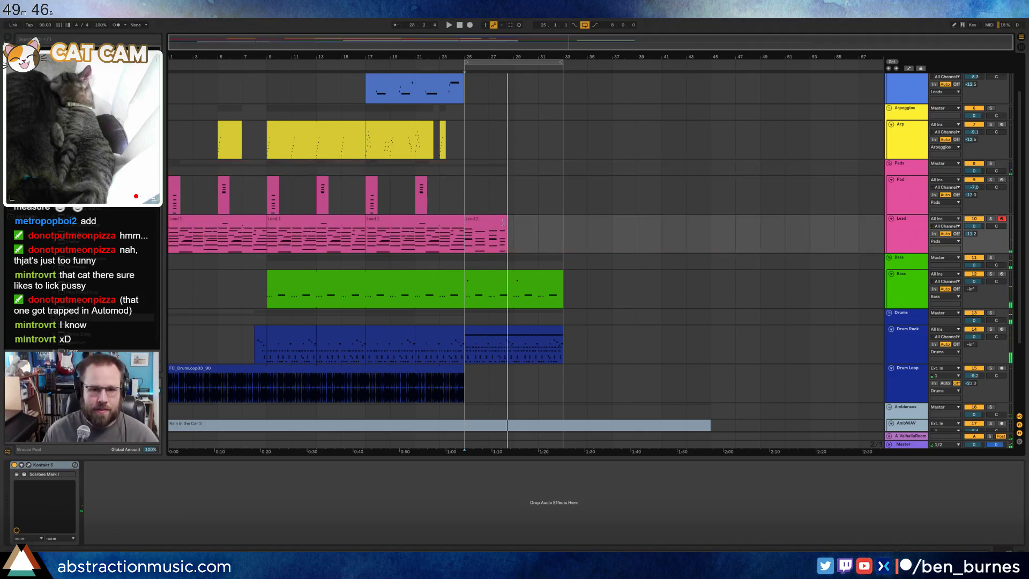
drag(506, 225, 488, 226)
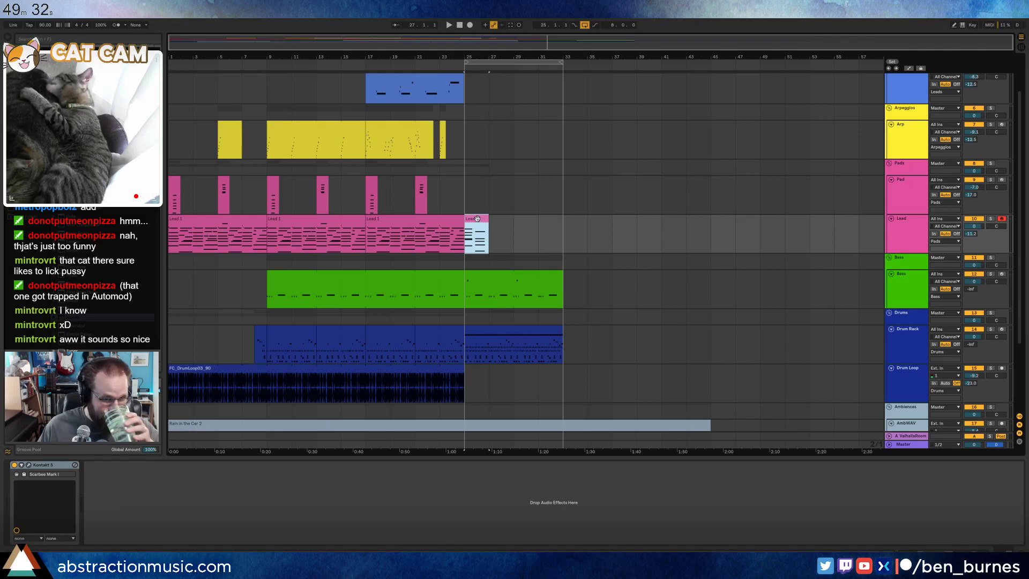
- In the new Lead clip, line up the starts of all second-chord notes just before 1.4.3
double_click(479, 221)
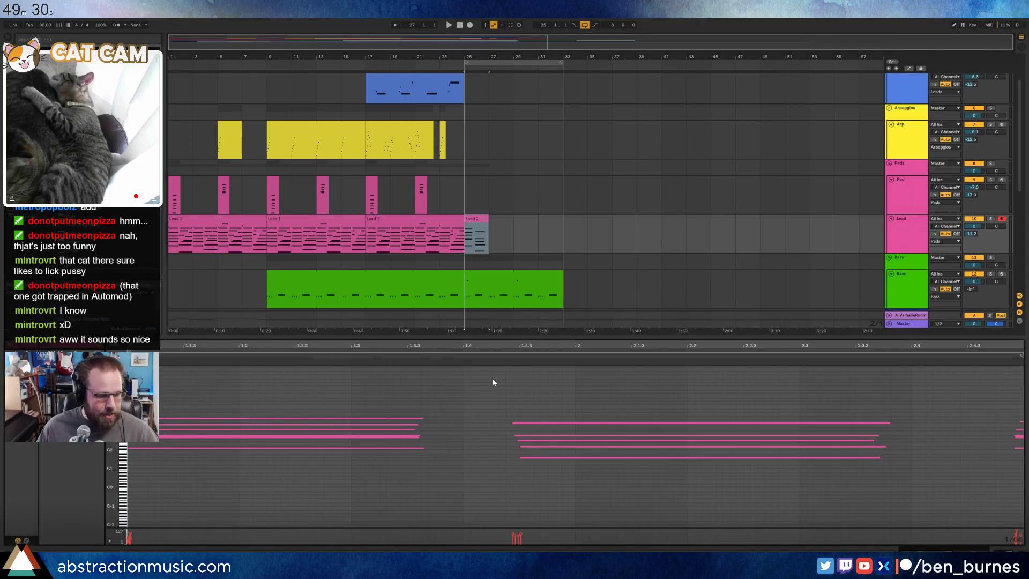
drag(575, 409, 572, 475)
key(Right)
click(523, 436)
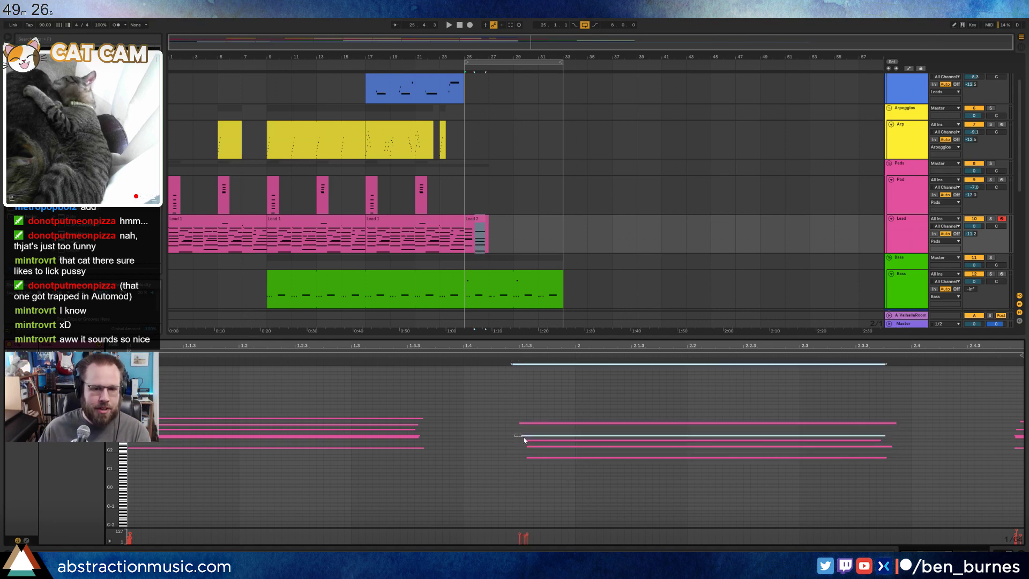
drag(520, 440, 543, 461)
key(Left)
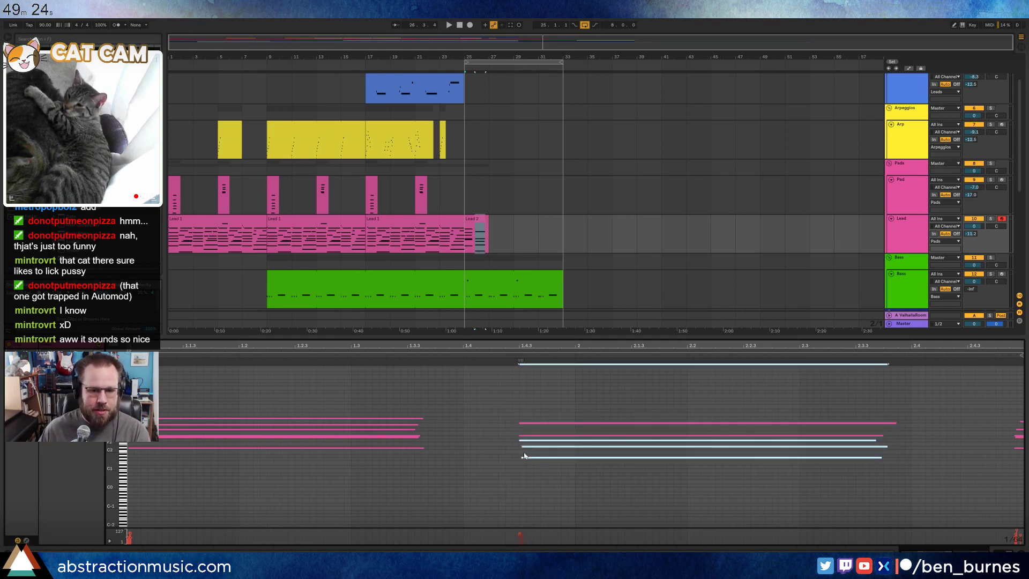
click(486, 465)
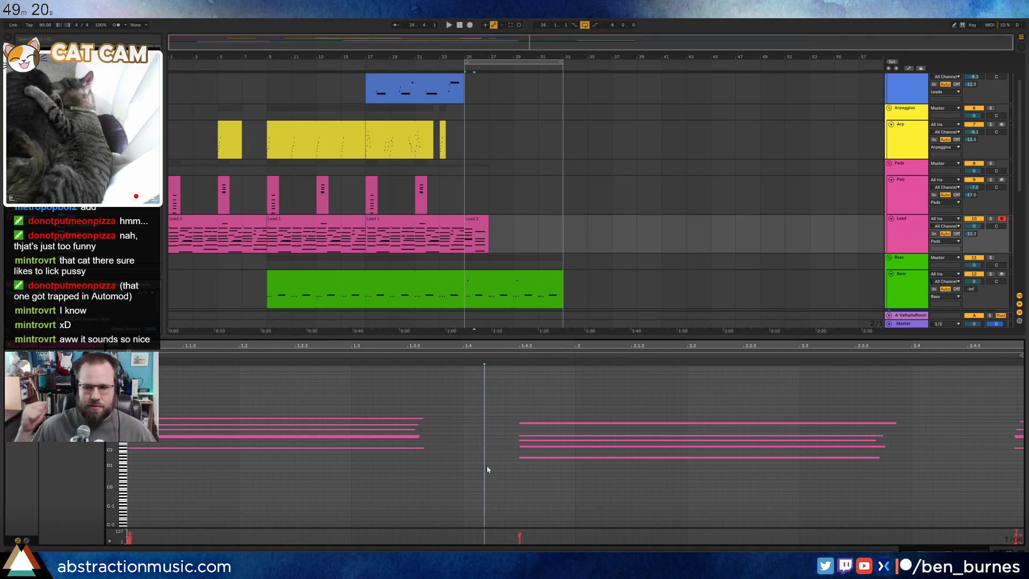
click(288, 402)
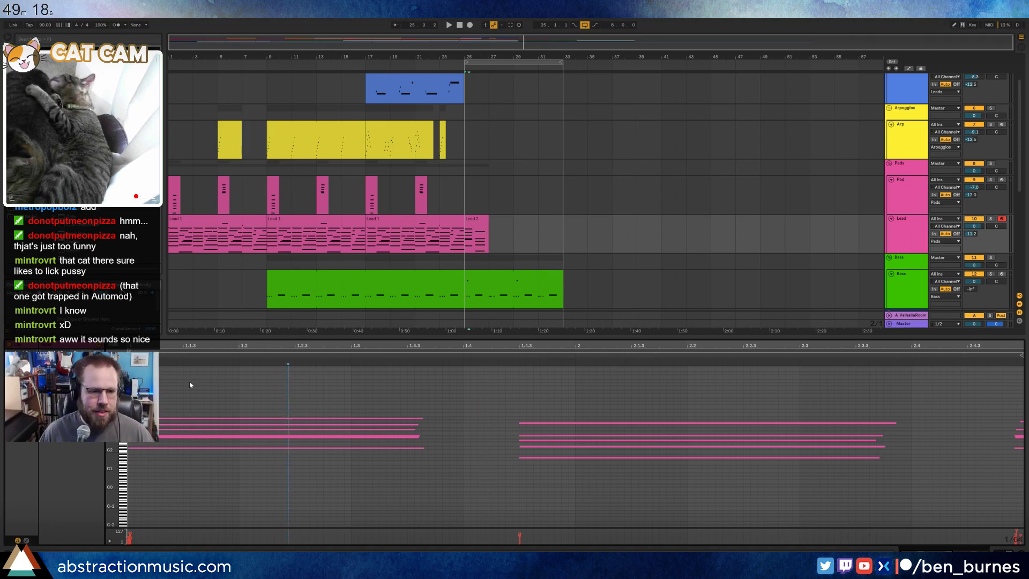
drag(114, 407, 138, 394)
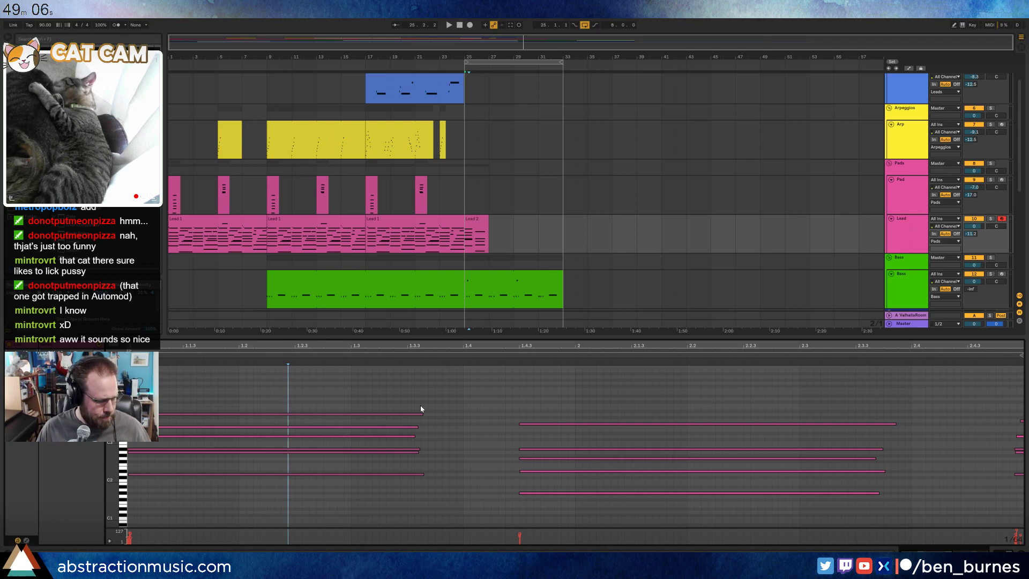
- Duplicate the two-bar Lead clip three times to fill up to bar 33, and play the result from bar 25
click(485, 228)
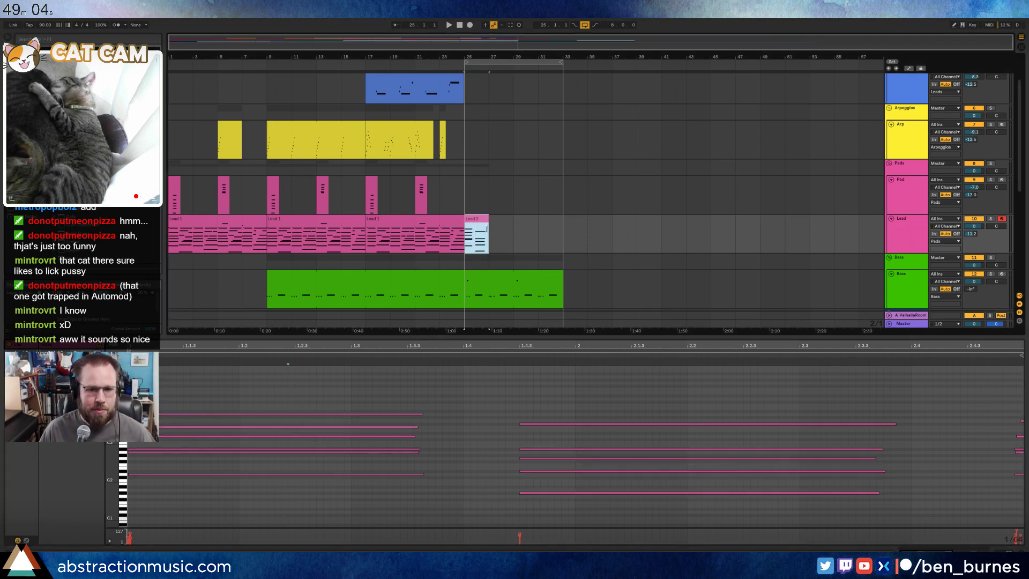
key(ctrl+d)
key(ctrl+d)
key(ctrl+d)
click(476, 236)
key(space)
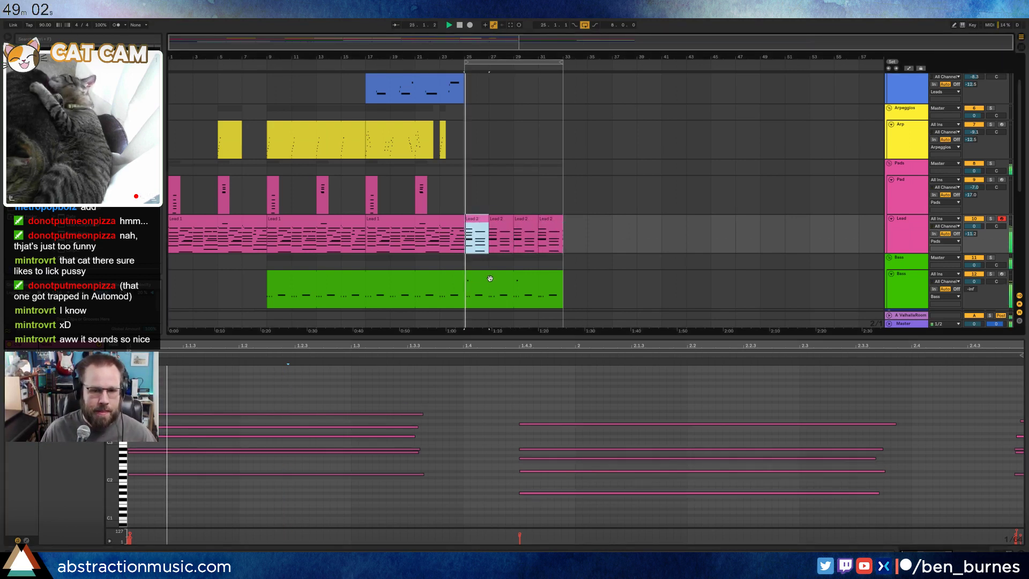
- Draw the first new Lead clip's recorded envelope down to its minimum across both bars, and stop playback
drag(365, 391, 377, 502)
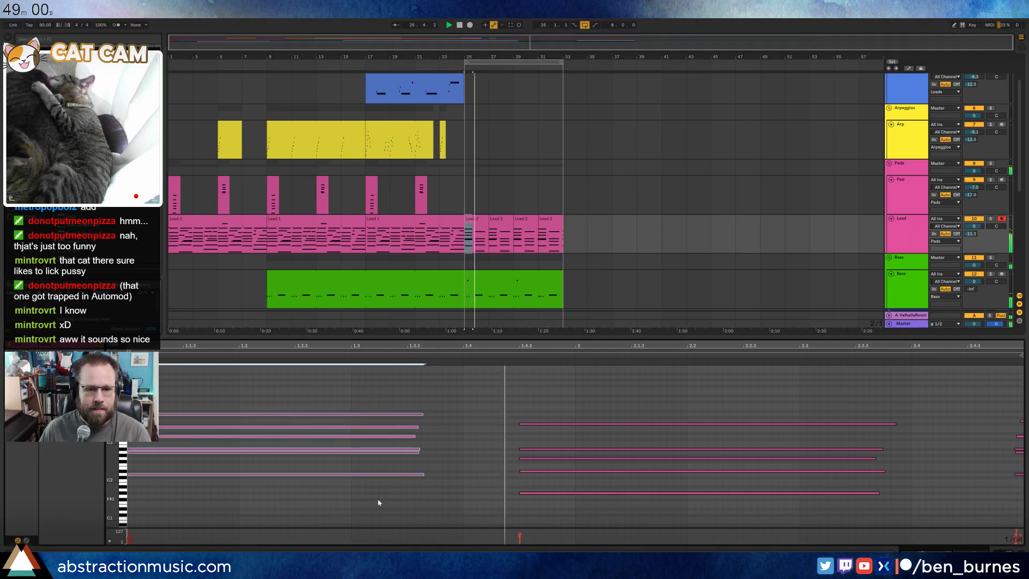
click(26, 540)
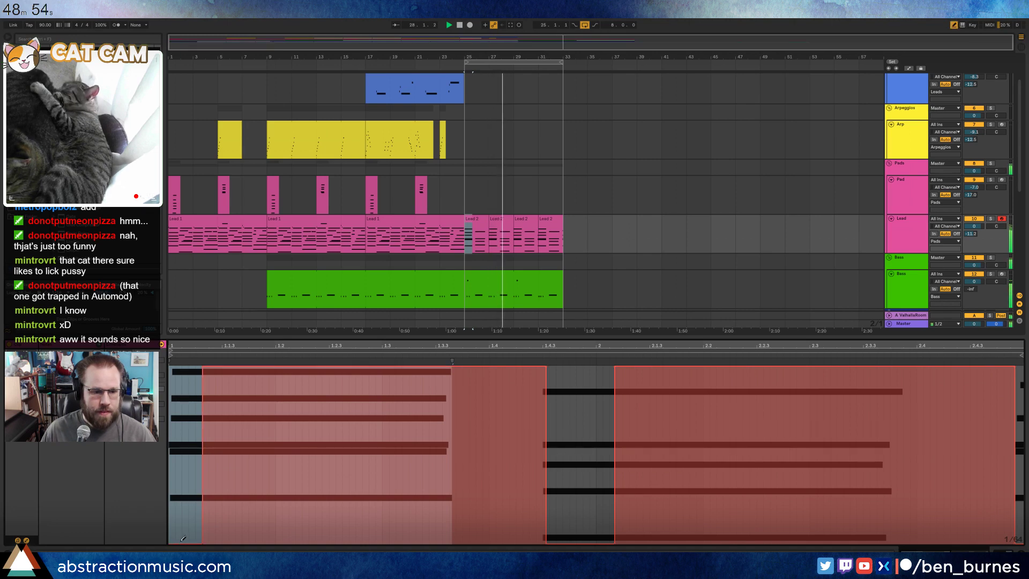
key(b)
drag(186, 538, 1019, 538)
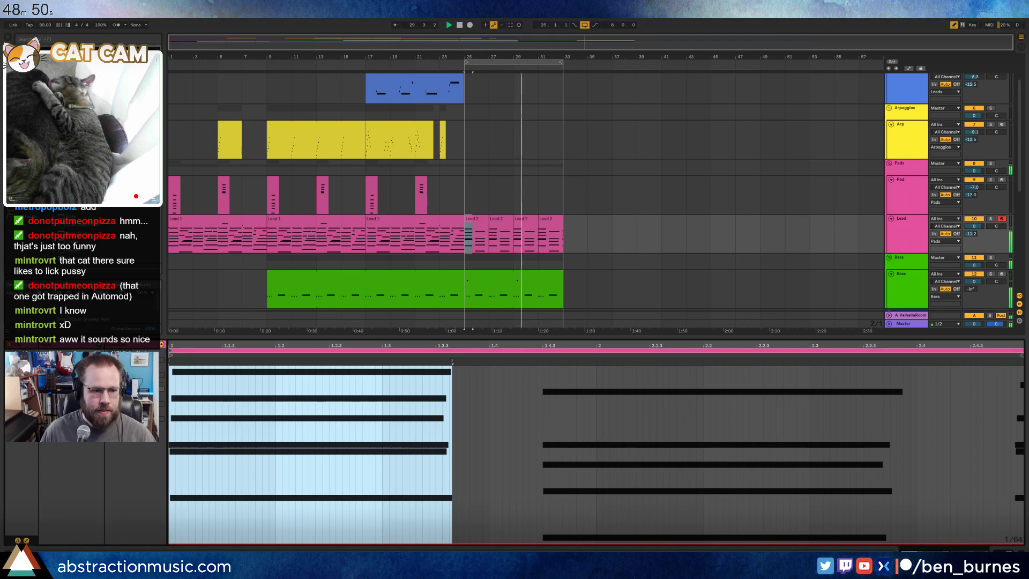
key(space)
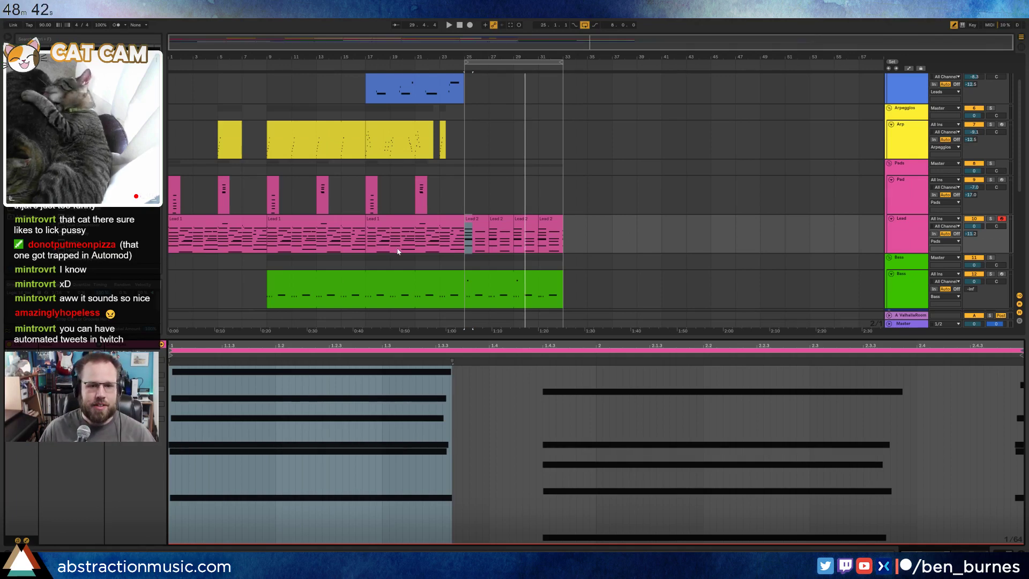
- Extend the cleaned two-bar Lead clip as a loop to bar 33, over its copies, and return to its notes
click(481, 220)
drag(485, 220, 565, 225)
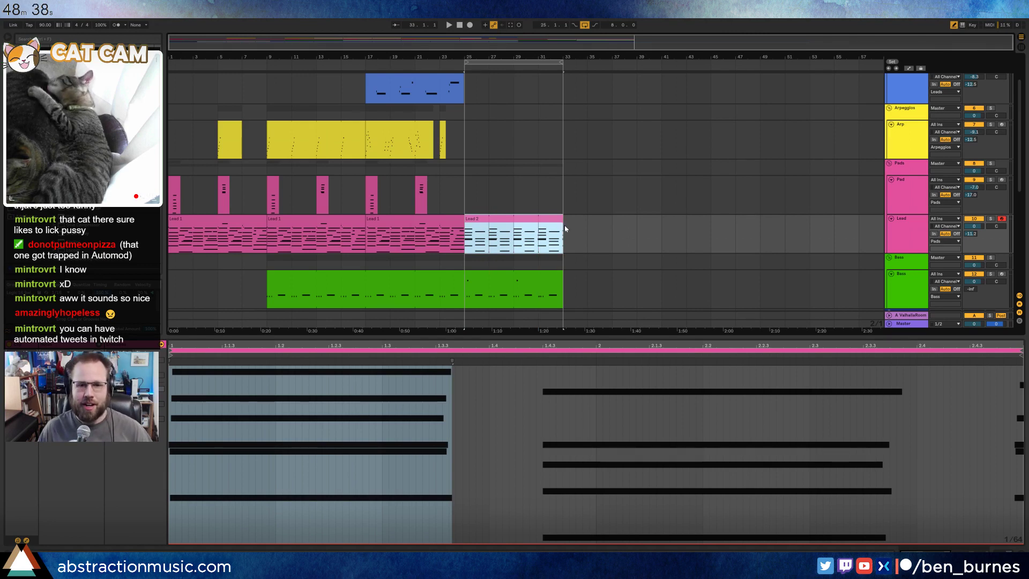
click(27, 540)
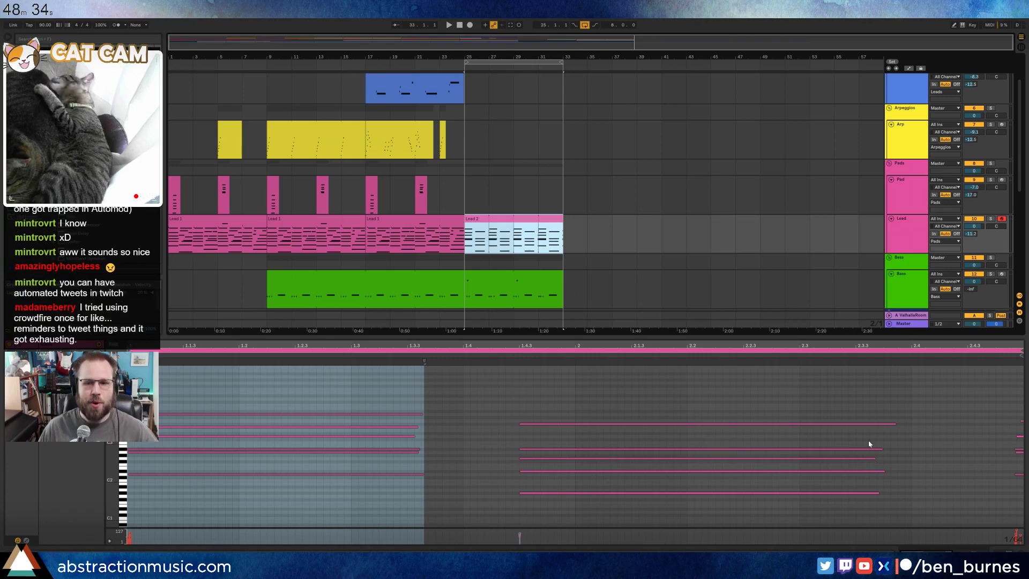
click(987, 399)
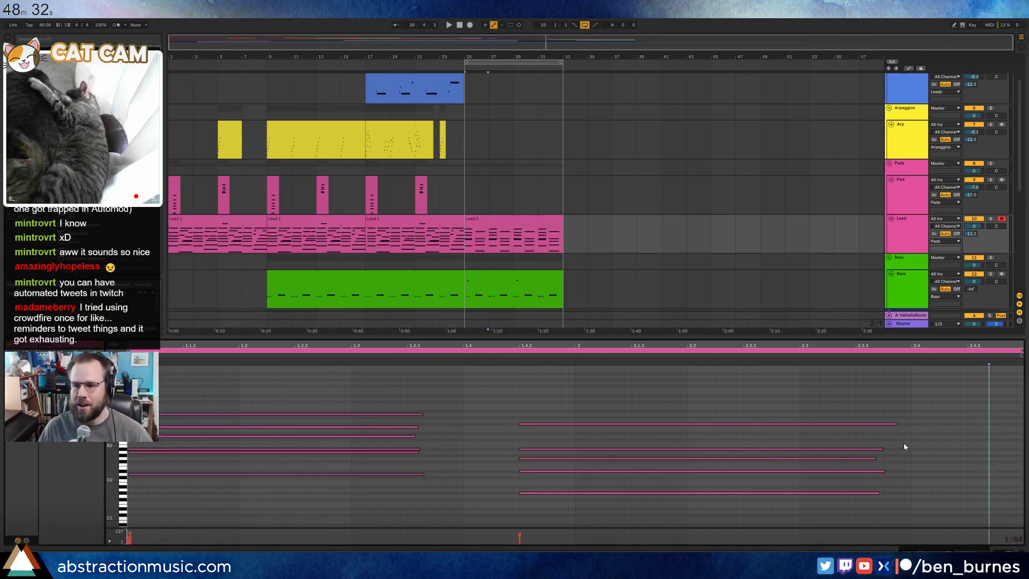
click(914, 416)
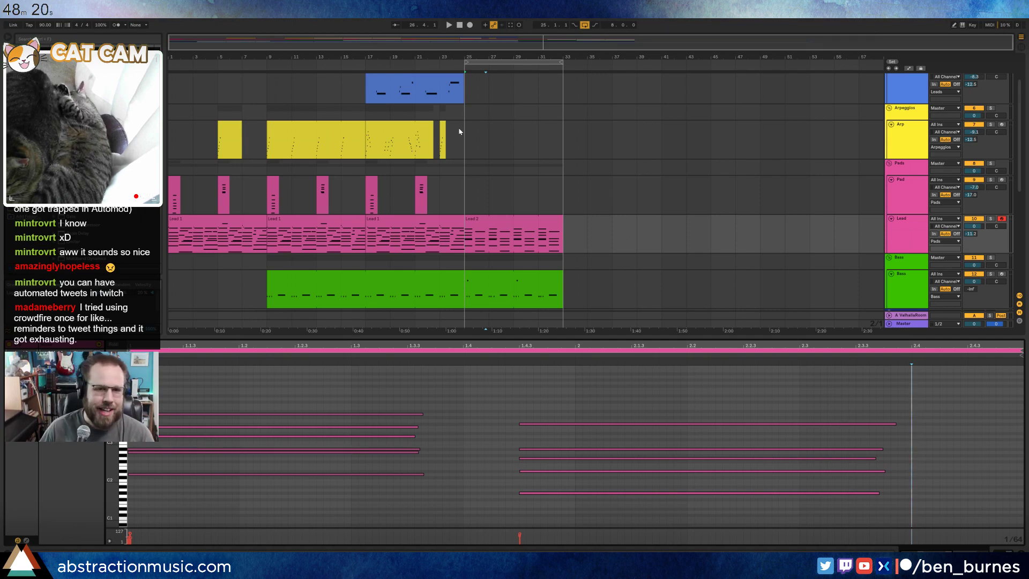
- Play the arrangement from about bar 22 to hear the transition into the new section at bar 25
click(285, 129)
click(464, 144)
scroll(493, 182, up, 2)
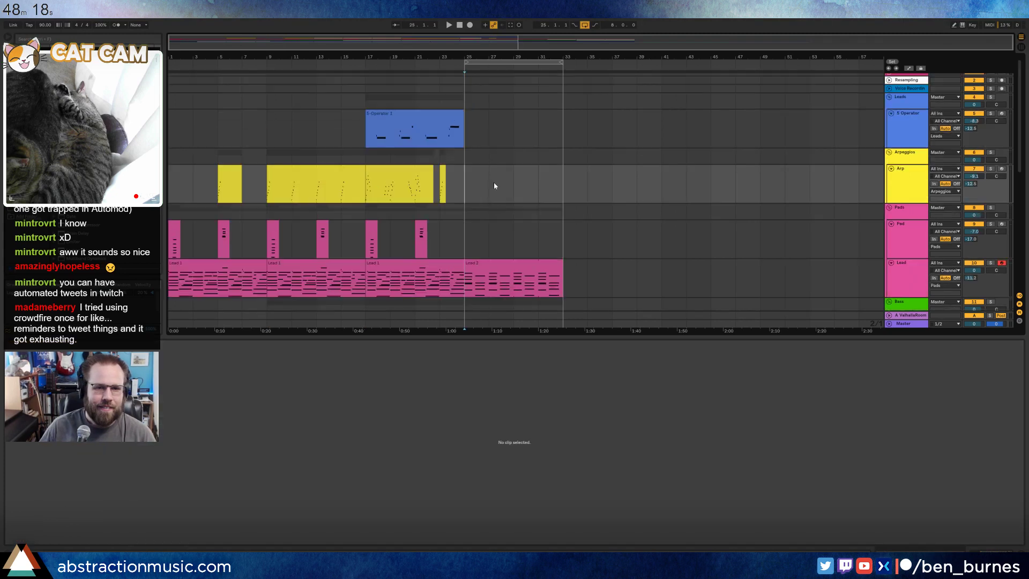
click(425, 75)
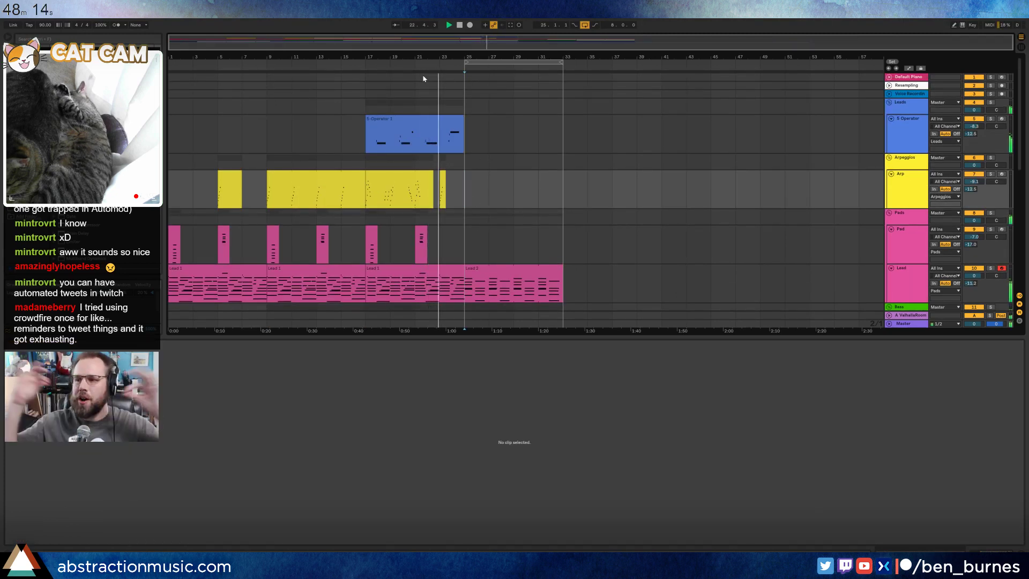
scroll(553, 162, down, 5)
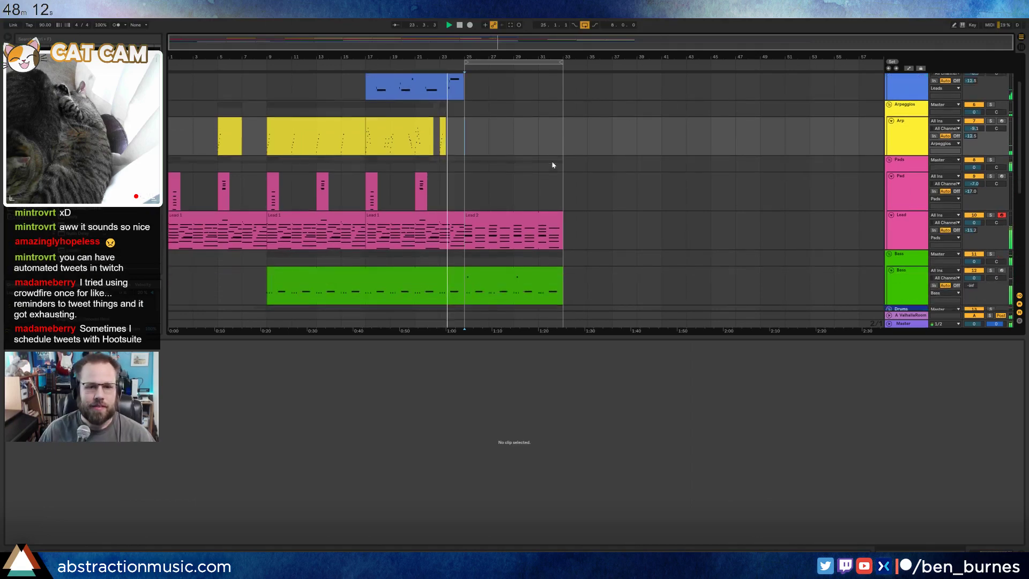
key(shift+Tab)
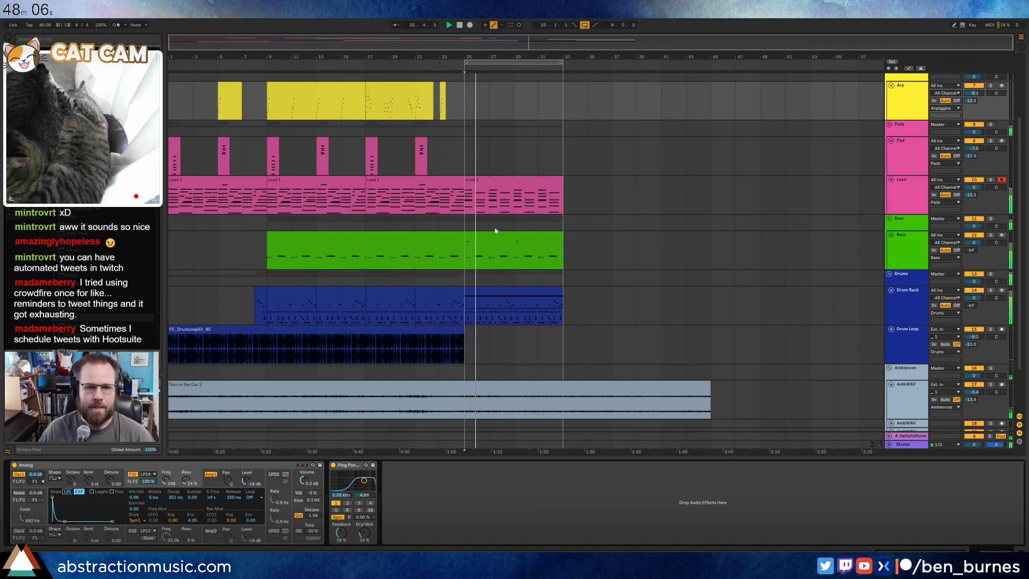
- In the new Lead clip, lengthen all notes of the first chord to end at about 1.4.2
double_click(482, 182)
drag(374, 382, 372, 510)
key(shift+Right)
key(shift+Right)
key(shift+Right)
key(shift+Right)
key(shift+Right)
key(shift+Right)
key(shift+Right)
key(shift+Right)
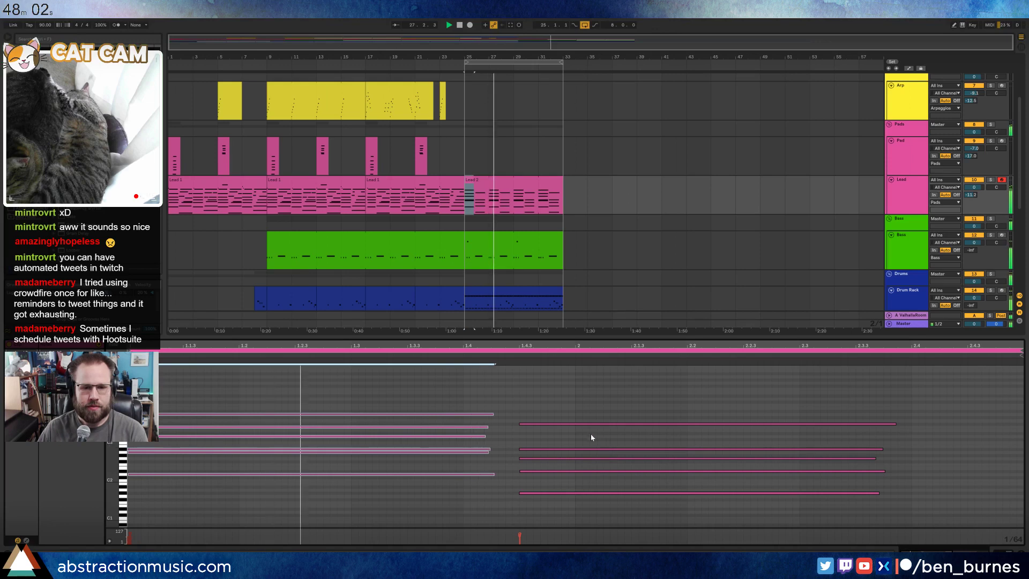
- Lengthen all notes of the second chord in the new Lead clip to end at about 2.4.4
drag(690, 391, 732, 529)
key(shift+Right)
key(shift+Right)
key(shift+Right)
key(shift+Right)
key(shift+Right)
key(shift+Right)
key(shift+Right)
key(shift+Right)
key(shift+Right)
key(shift+Right)
key(shift+Right)
key(shift+Right)
key(shift+Right)
key(shift+Right)
key(shift+Right)
key(shift+Right)
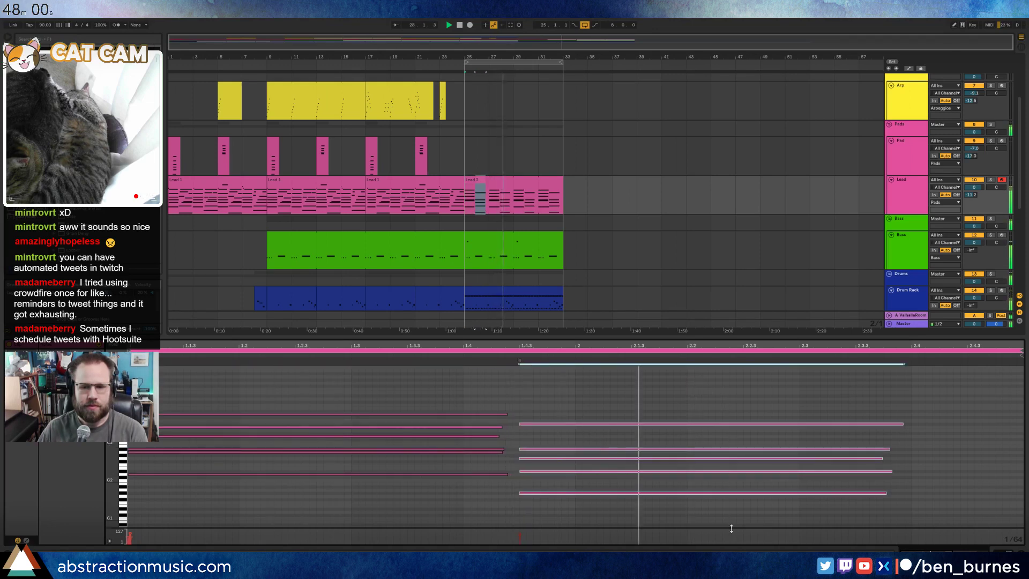
key(shift+Right)
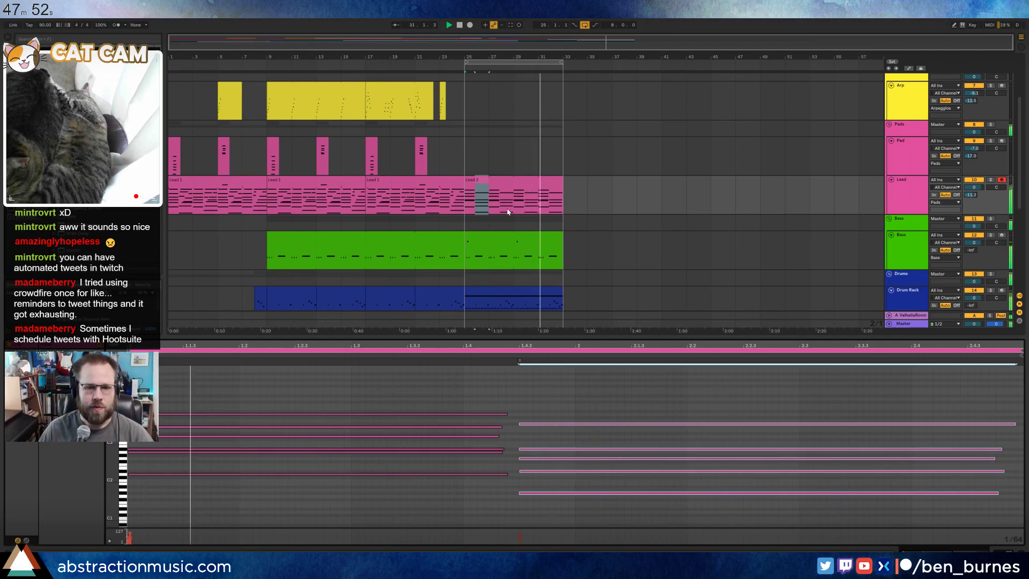
- Stop playback and consolidate the looped Lead clip from bar 25 to 33 into one eight-bar clip
key(space)
click(506, 180)
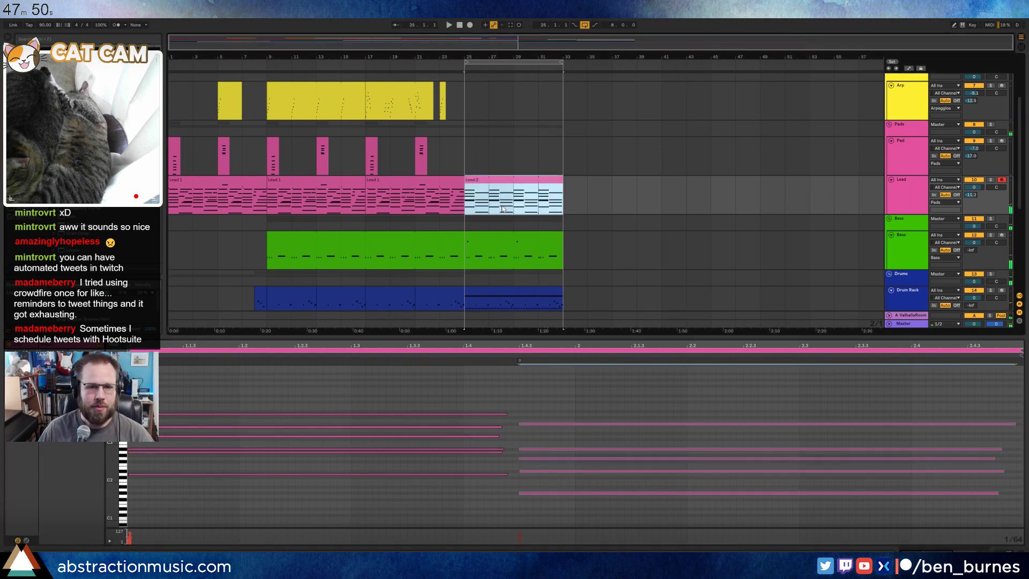
key(ctrl+j)
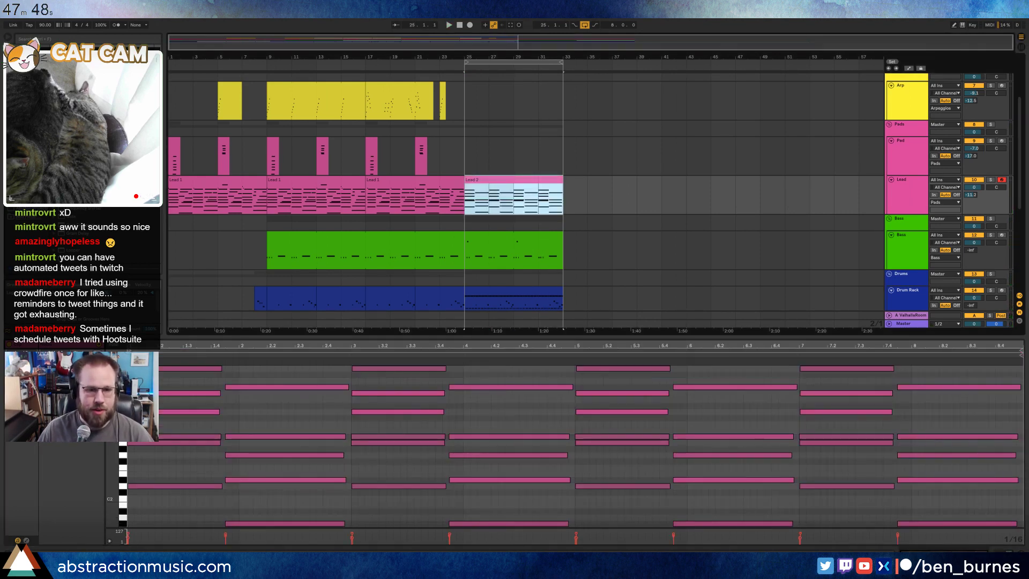
mouse_move(112, 423)
mouse_down()
mouse_move(97, 417)
mouse_move(98, 428)
mouse_up()
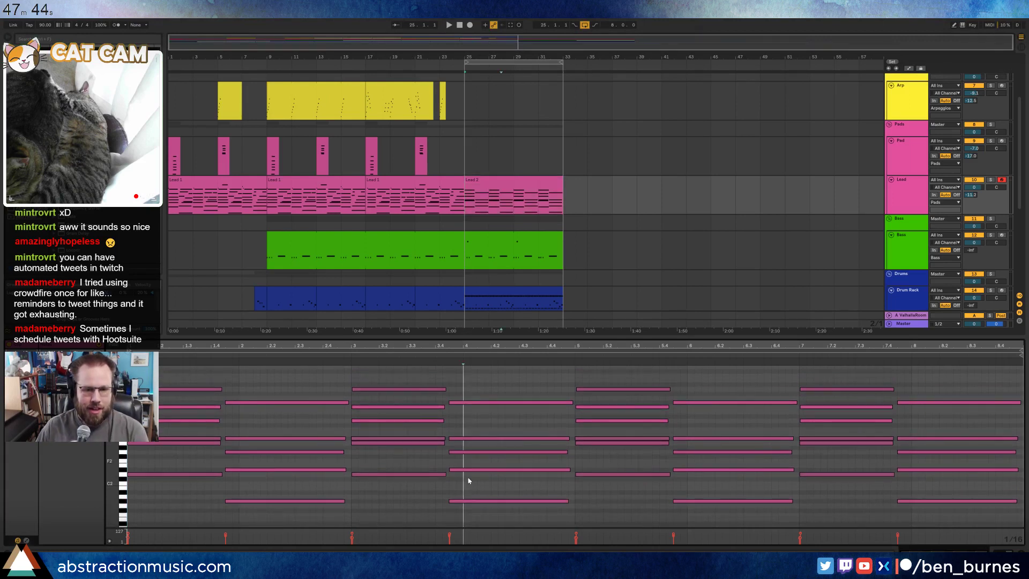
- Stagger the chord at 3.4.3 by delaying its second-lowest, middle and fourth notes to about 3.4.4, 4.1.2 and 4.1.3
drag(464, 470, 471, 470)
click(467, 452)
key(Right)
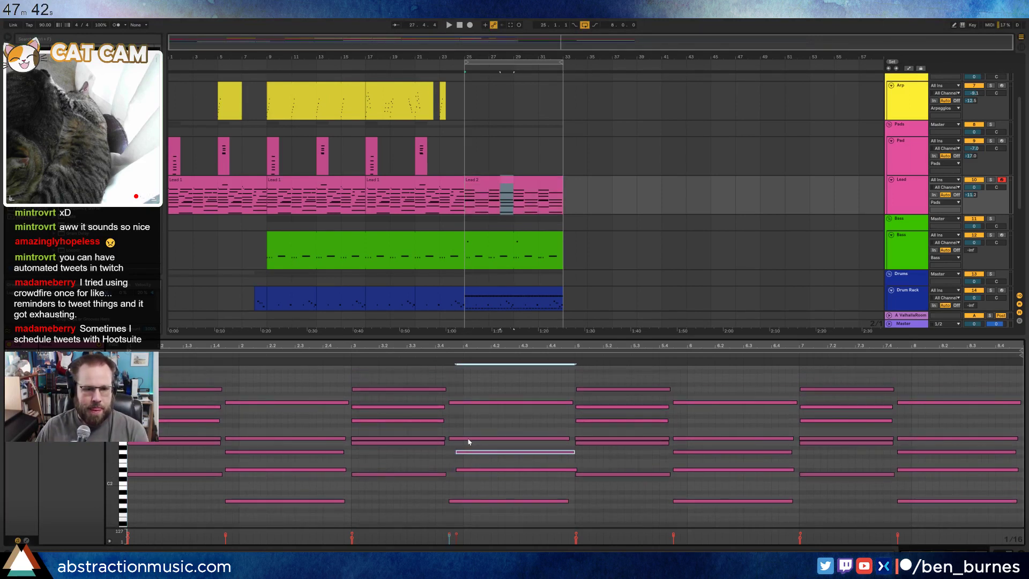
key(Right)
key(Right)
click(473, 438)
key(shift+Left)
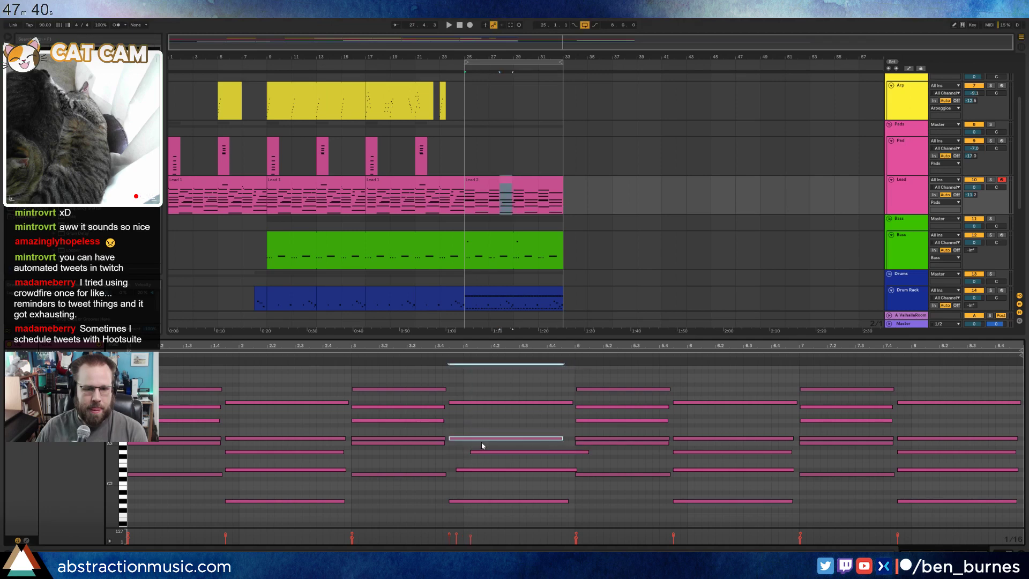
key(shift+Left)
key(Right)
key(Right)
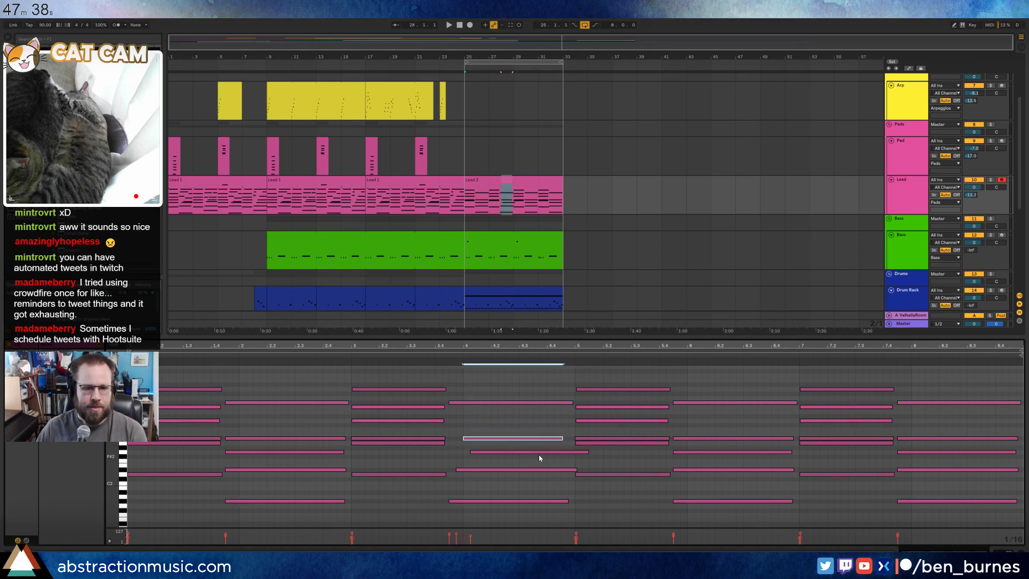
key(shift+Left)
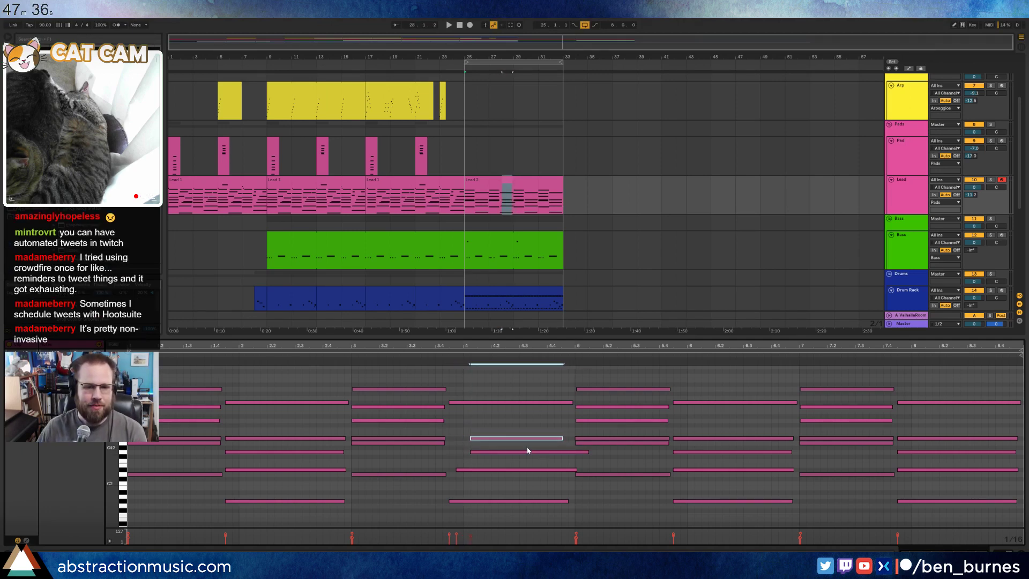
- Shorten the staggered chord's middle and second-lowest notes to end before bar 5, and start the middle one at bar 4
click(528, 452)
key(shift+Left)
key(shift+Left)
key(shift+Left)
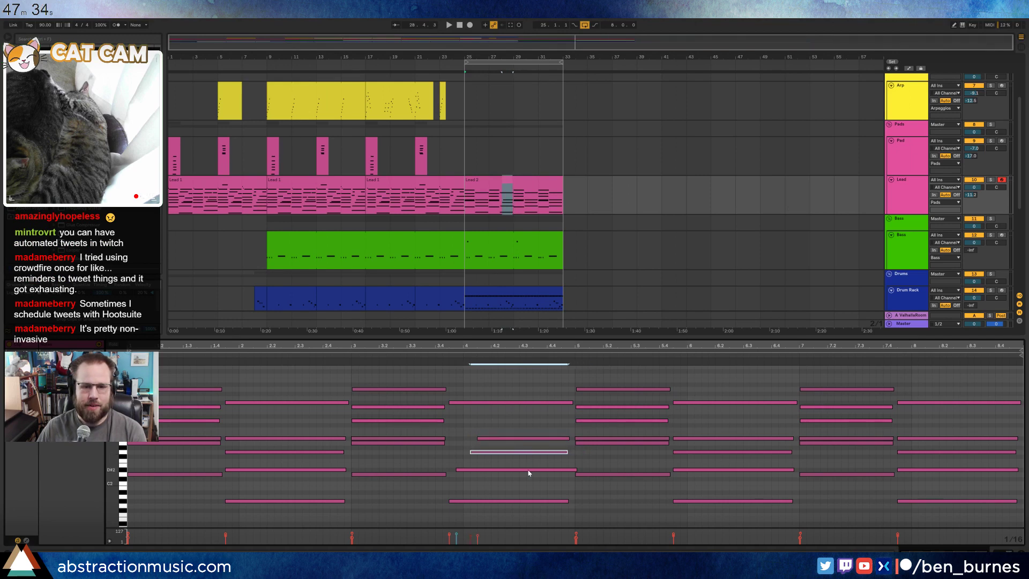
click(528, 470)
key(shift+Left)
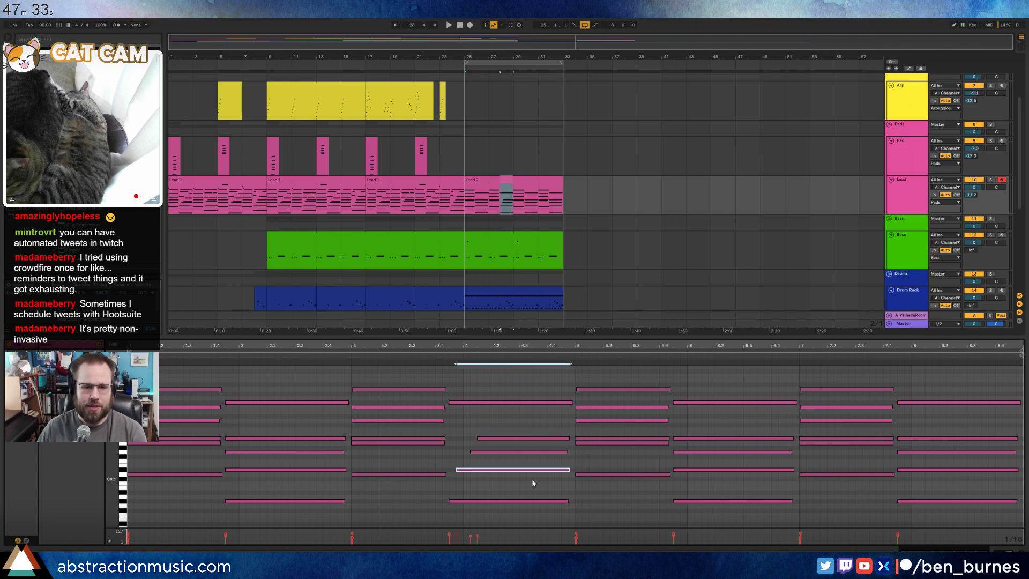
click(494, 452)
key(Left)
- Shorten the top note of the staggered chord and delay its start to 4.2
click(478, 402)
key(shift+Left)
key(shift+Left)
key(shift+Left)
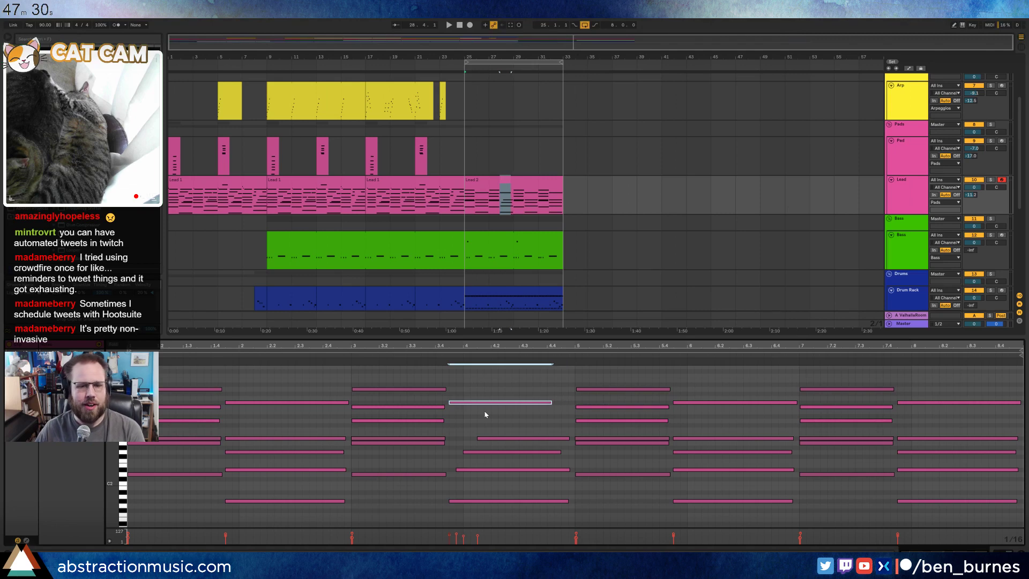
key(shift+Left)
key(Right)
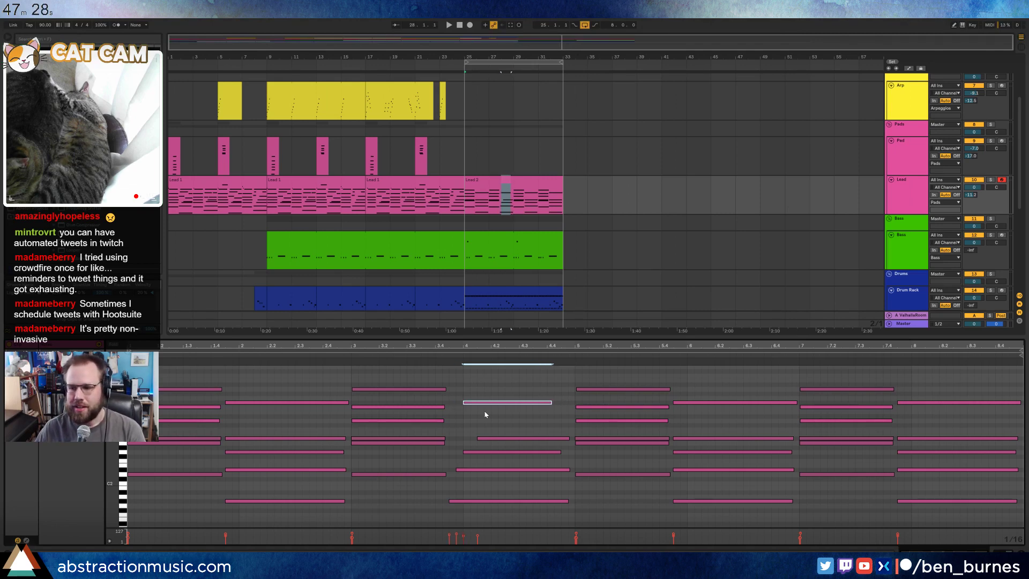
key(Right)
key(Right)
key(Right)
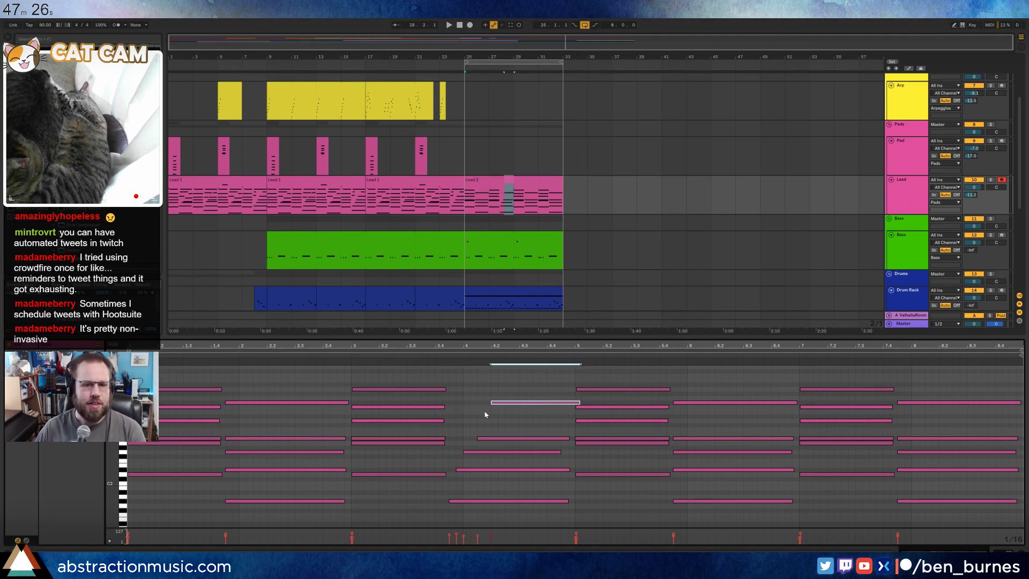
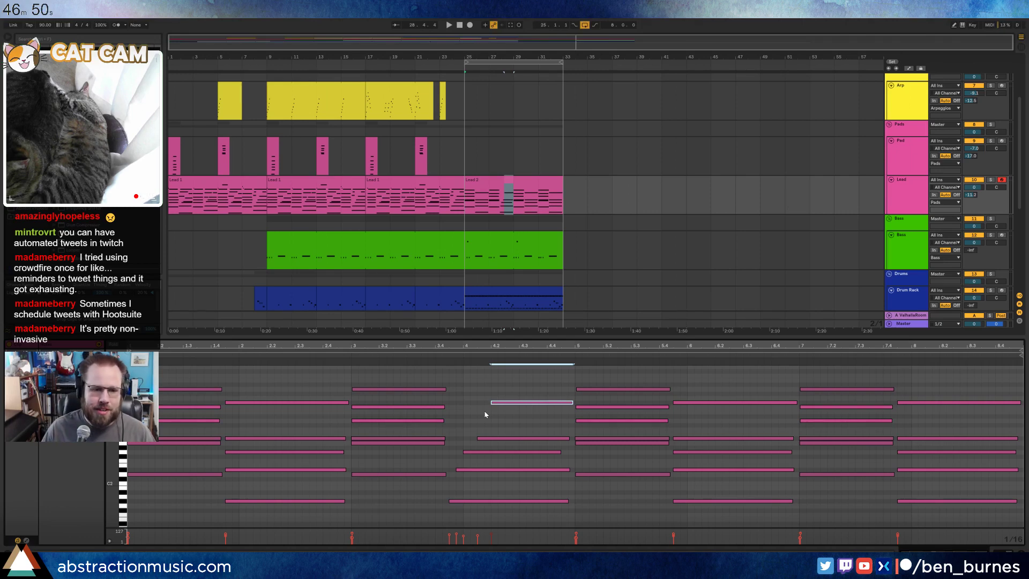
- Play the section, lower the middle note of the chord at 1.4.3 by one semitone, and play it again
click(368, 383)
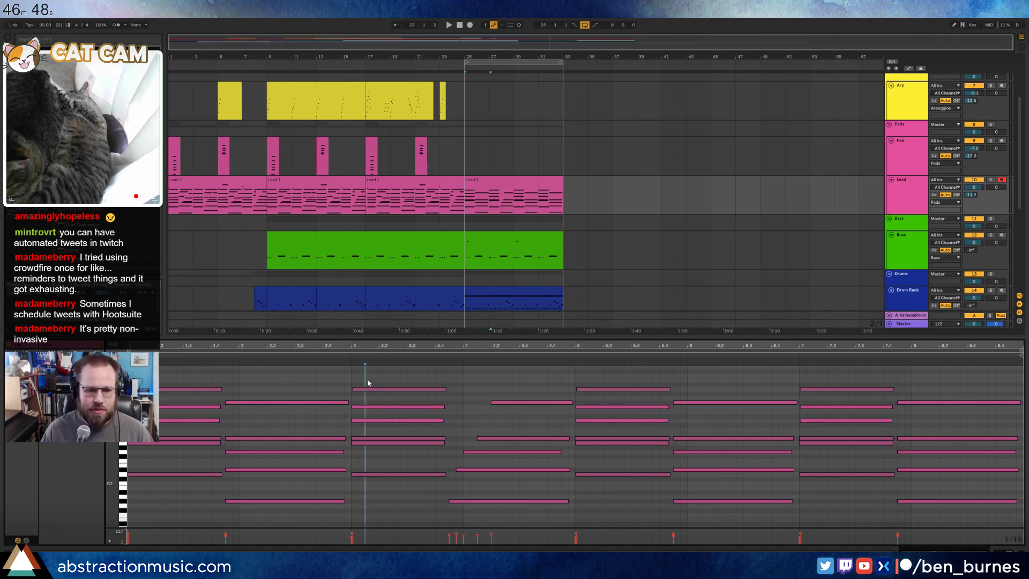
key(space)
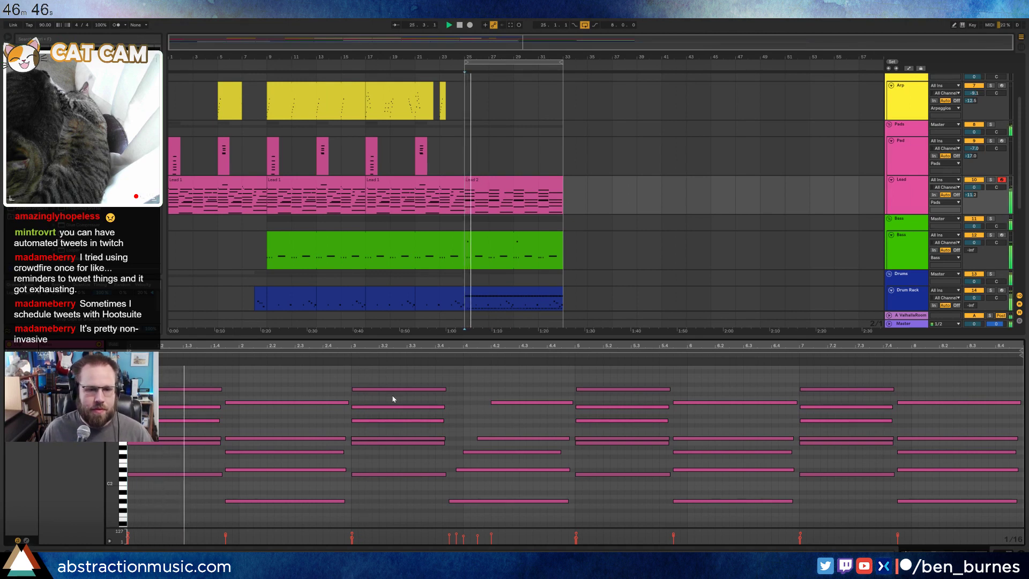
click(259, 402)
shift+click(258, 438)
shift+click(256, 452)
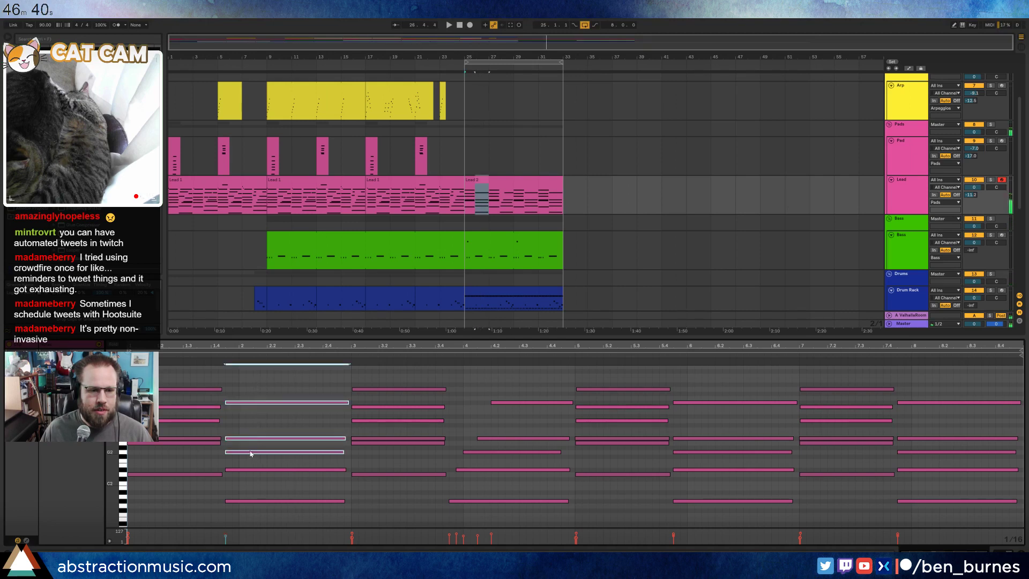
click(250, 453)
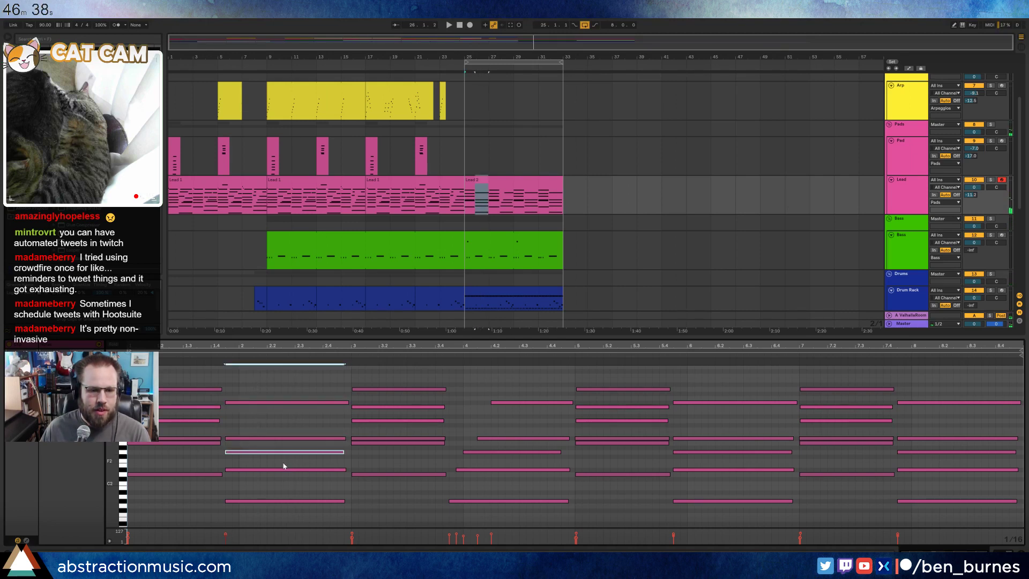
key(Down)
key(space)
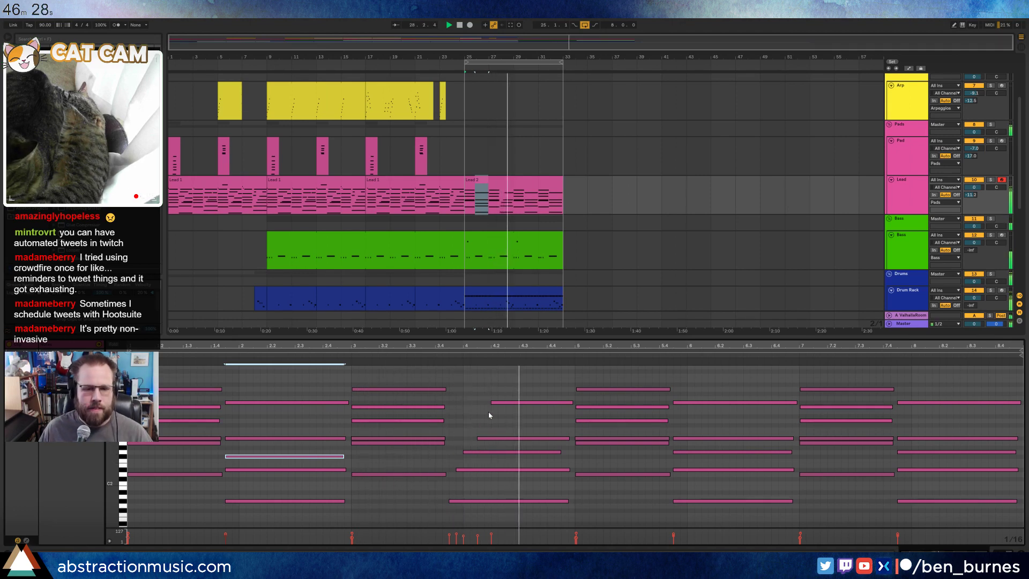
- Stop playback, return the staggered chord's top note to start at 3.4.3, and shorten it to about two sixteenths
click(514, 403)
key(space)
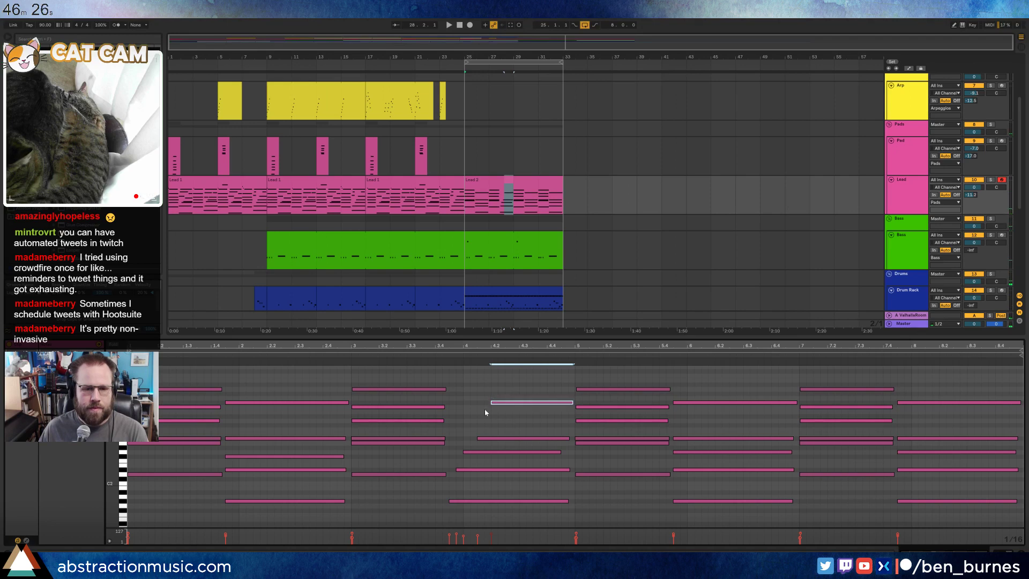
key(Left)
key(Left)
key(Left)
key(Left)
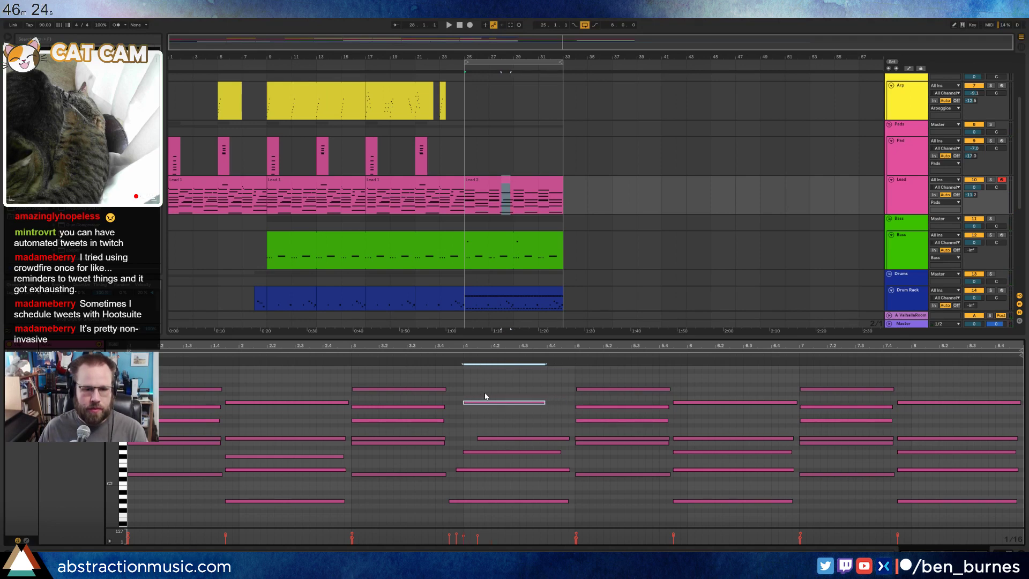
key(Left)
key(shift+Left)
key(shift+Left)
key(shift+Left)
key(shift+Left)
key(shift+Left)
key(shift+Left)
key(shift+Left)
key(shift+Left)
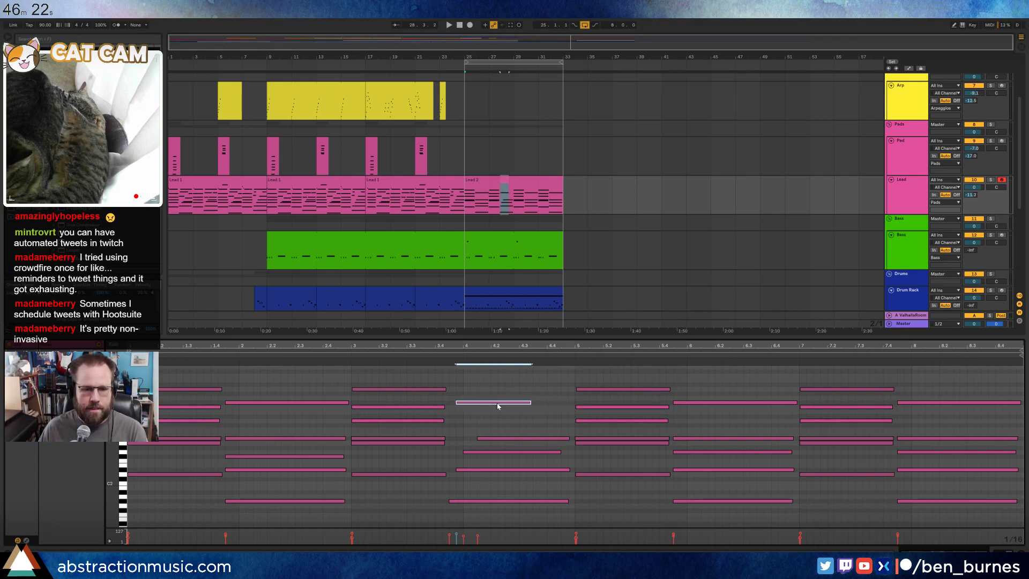
key(shift+Left)
key(shift+Left)
key(Left)
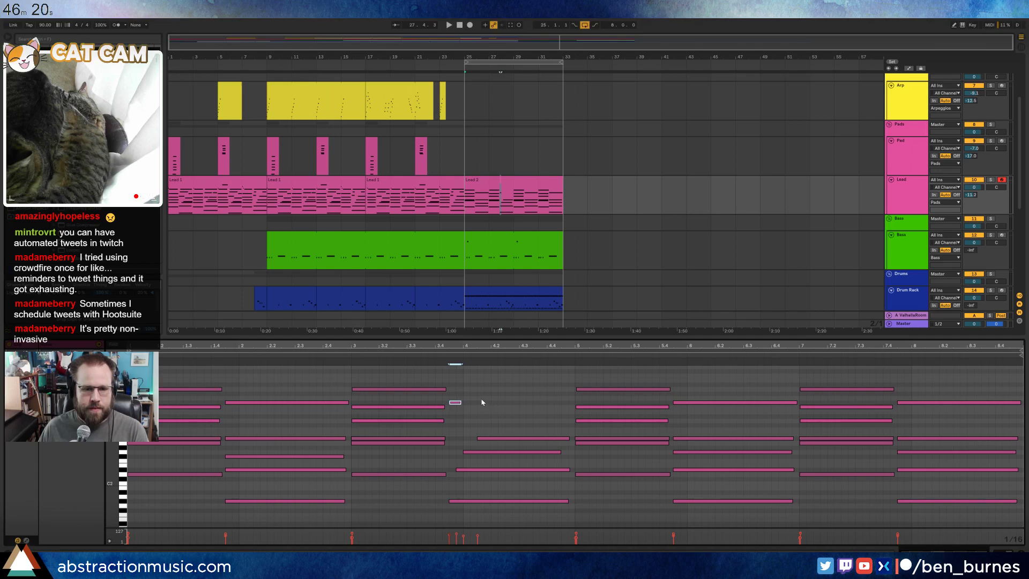
- Add a note two semitones above the short one, from about 4.1.3 to just before bar 5, and start the note below at 4.1.2
mouse_move(484, 394)
mouse_down()
mouse_move(570, 391)
mouse_move(568, 379)
mouse_up()
click(499, 439)
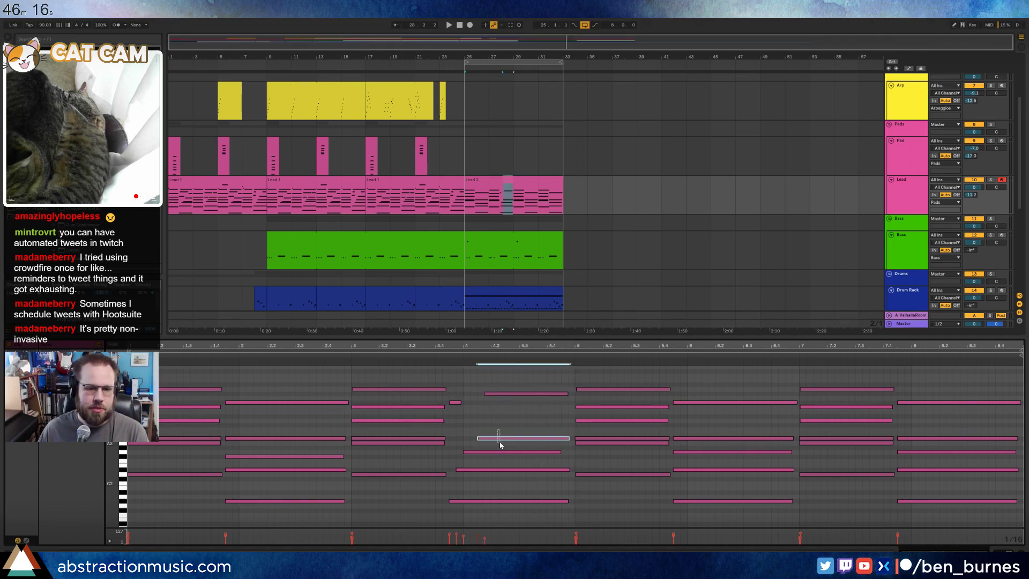
click(511, 392)
key(Left)
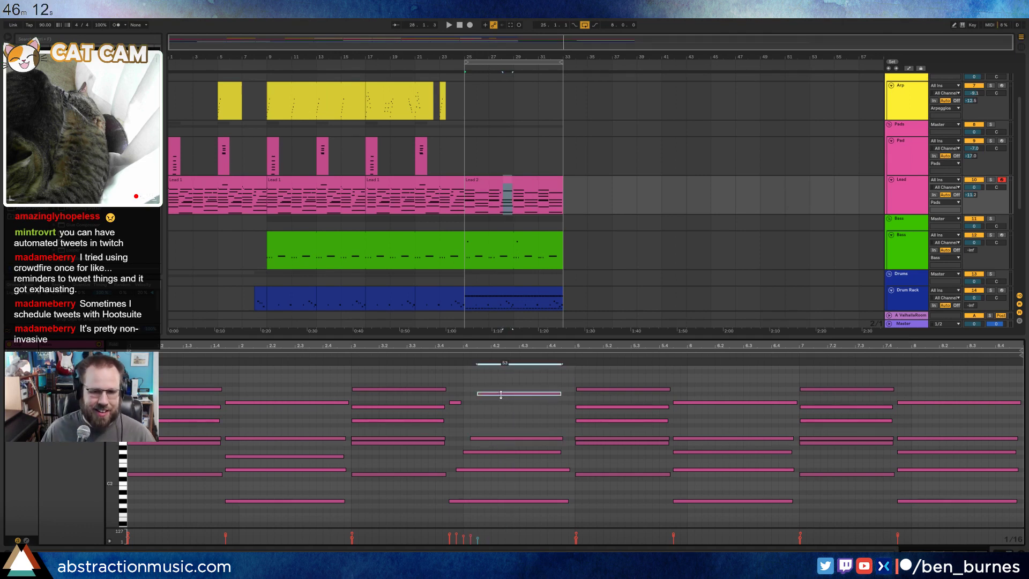
click(491, 439)
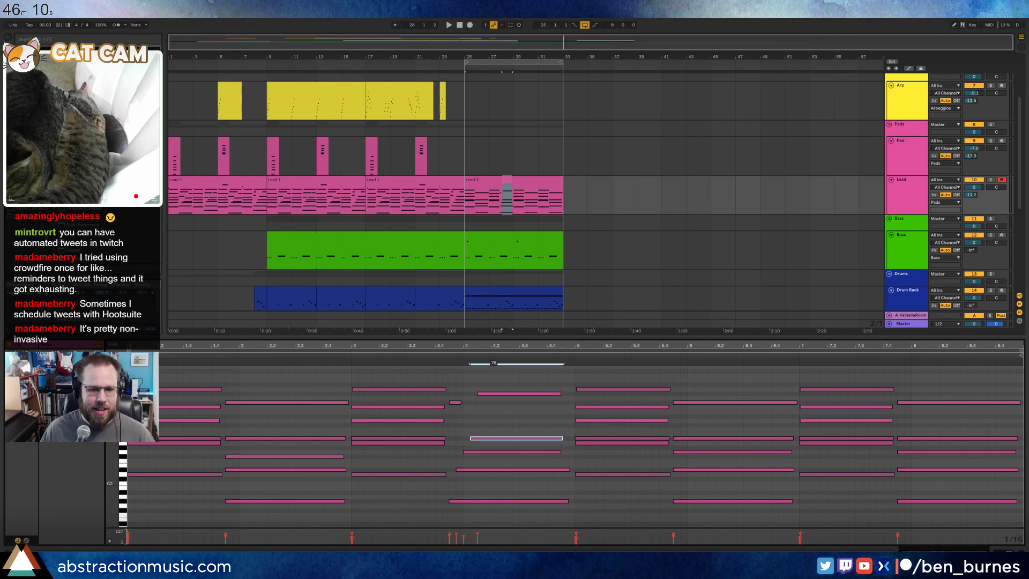
click(488, 451)
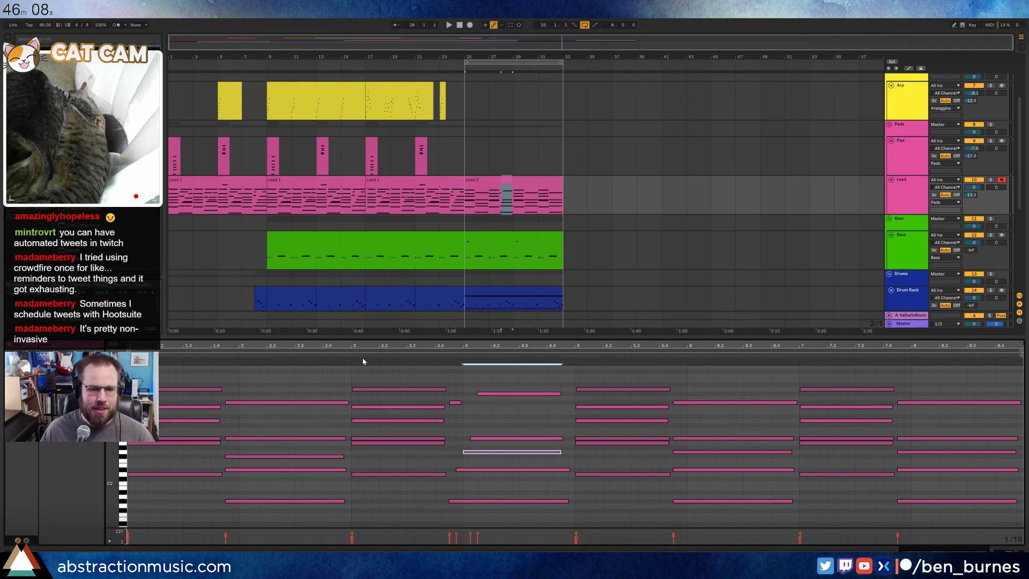
- Lengthen the short top note by a sixteenth, lower the added note by one semitone, and replay the passage
click(345, 355)
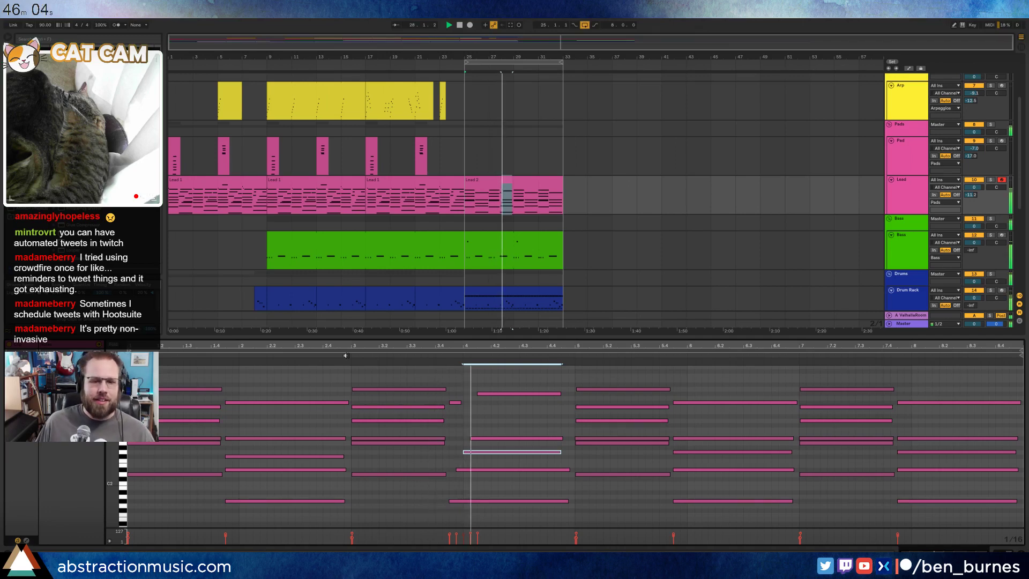
click(457, 402)
key(space)
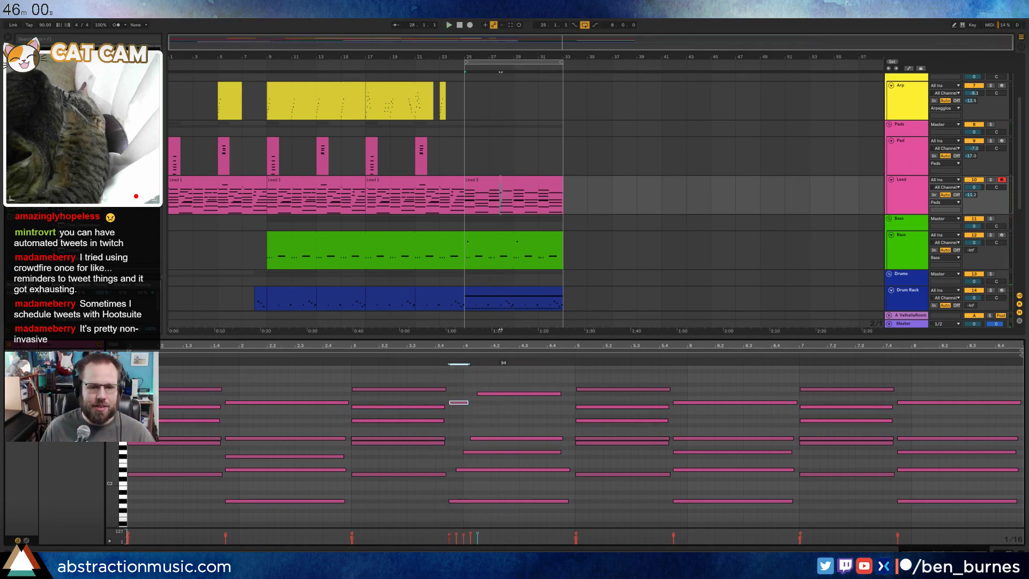
click(502, 394)
key(Down)
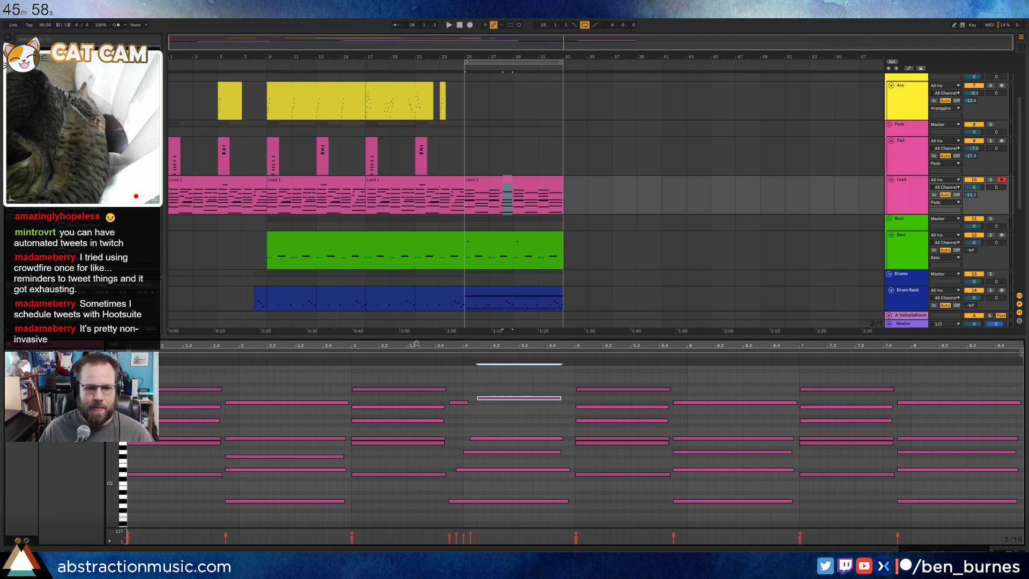
click(427, 357)
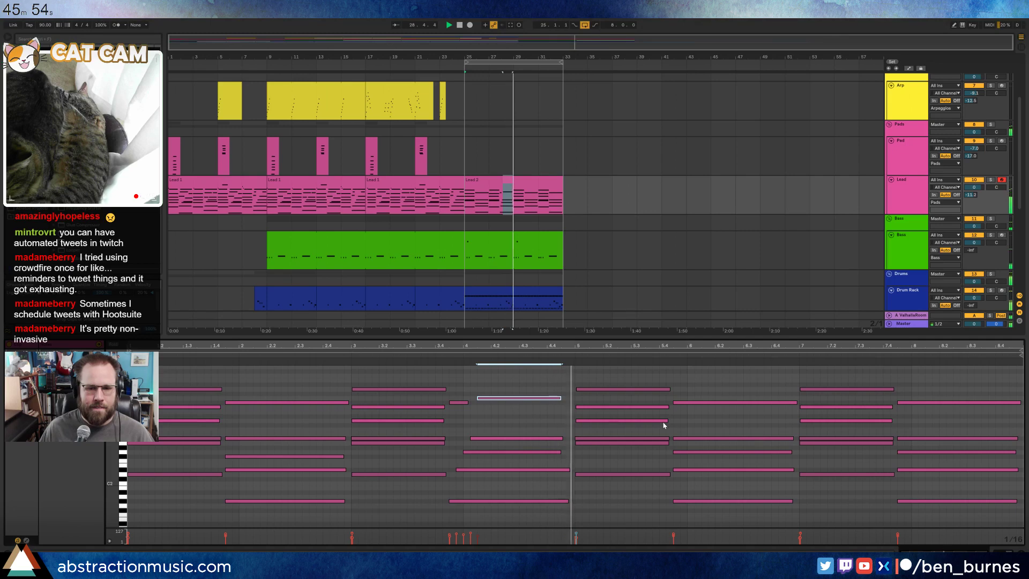
- Stop playback and lower the middle note of the chord at 5.4.3 by one semitone, matching the chord at 1.4.3
drag(269, 474, 346, 399)
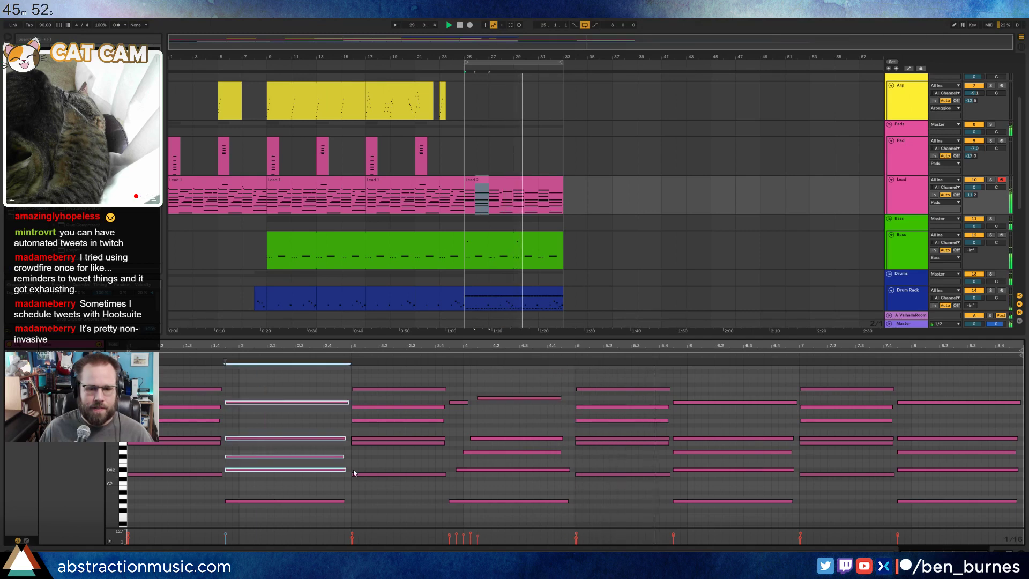
click(721, 471)
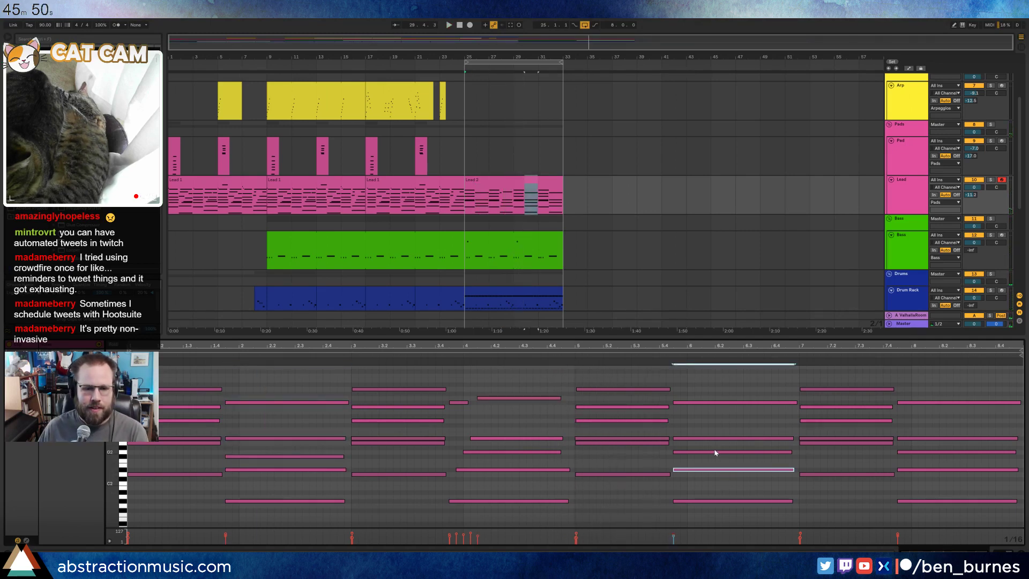
click(720, 452)
key(Down)
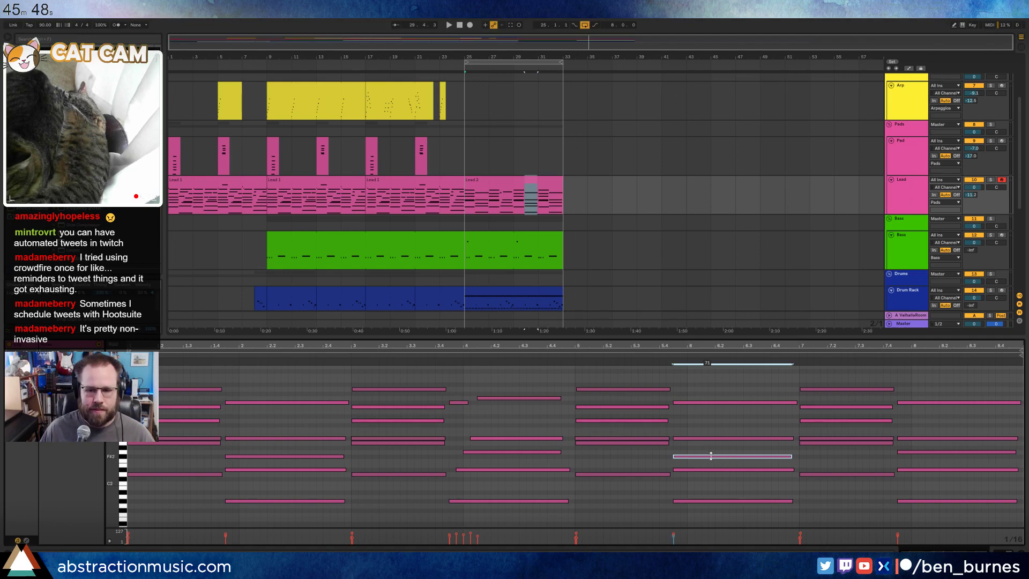
- Stagger the chord at 5.4.3 by nudging its inner notes slightly later, moving the top note to 5.4.4, and shortening the upper two notes
click(939, 390)
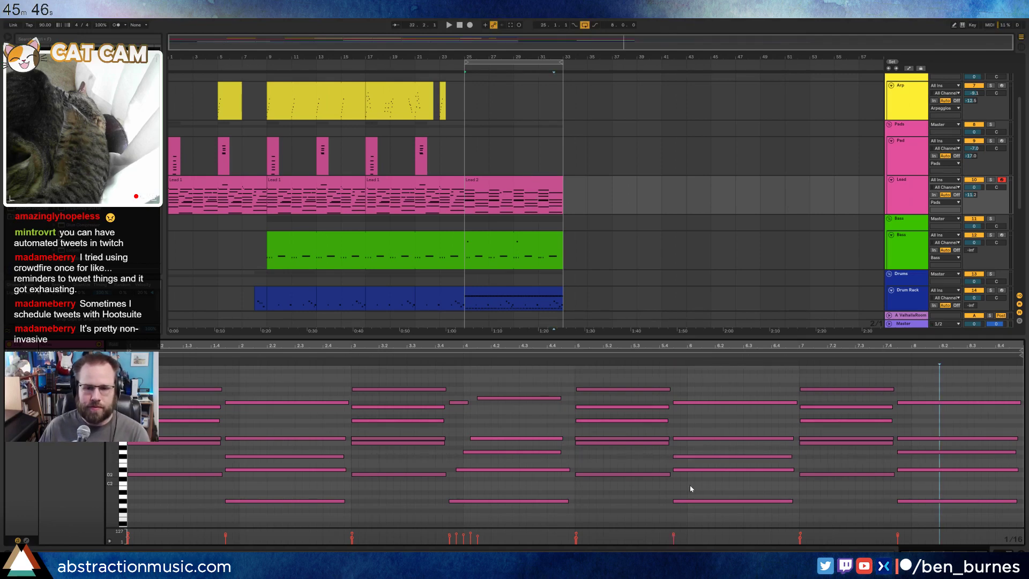
click(682, 472)
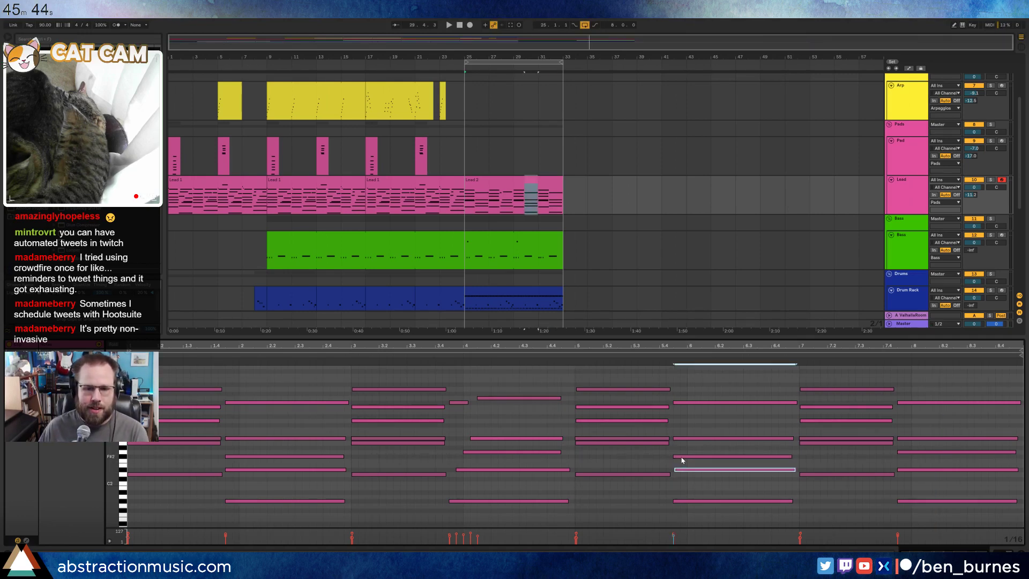
click(682, 457)
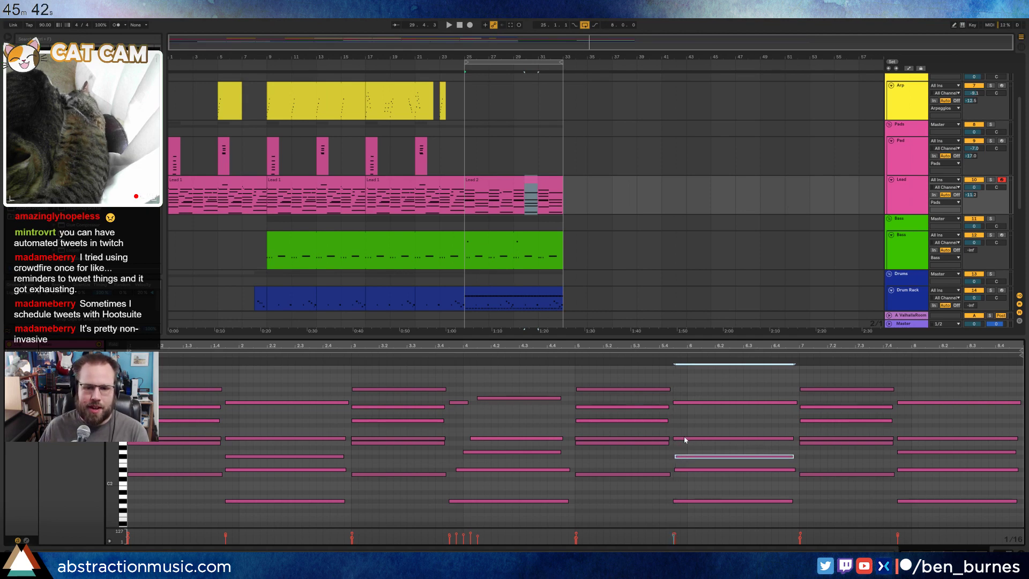
click(685, 438)
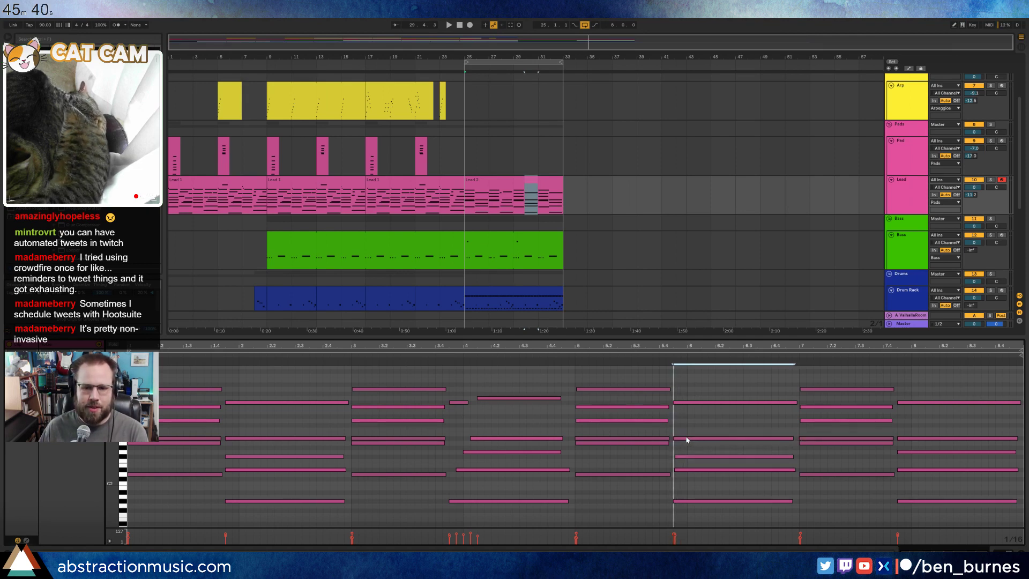
drag(681, 439, 683, 440)
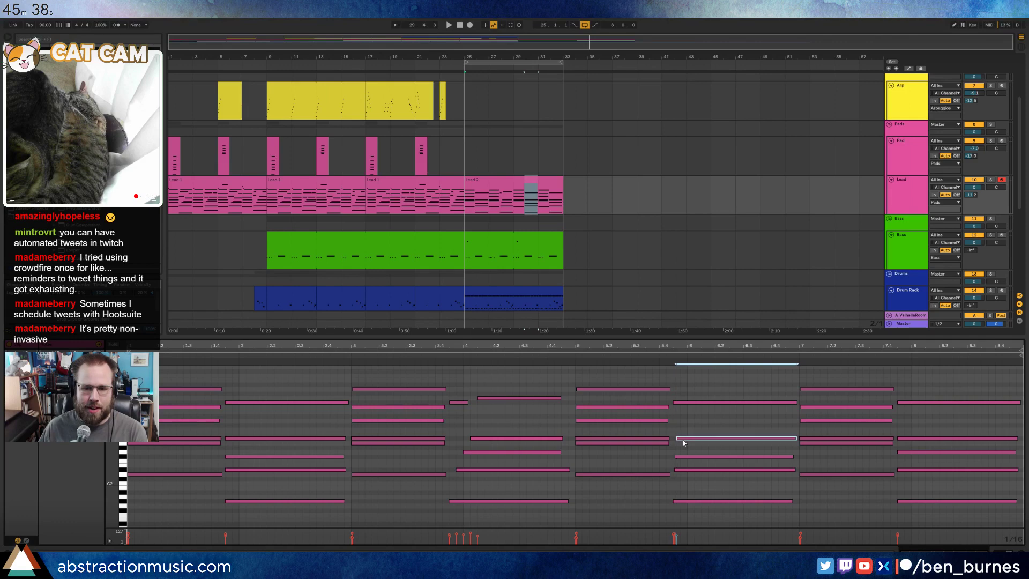
drag(674, 403, 681, 403)
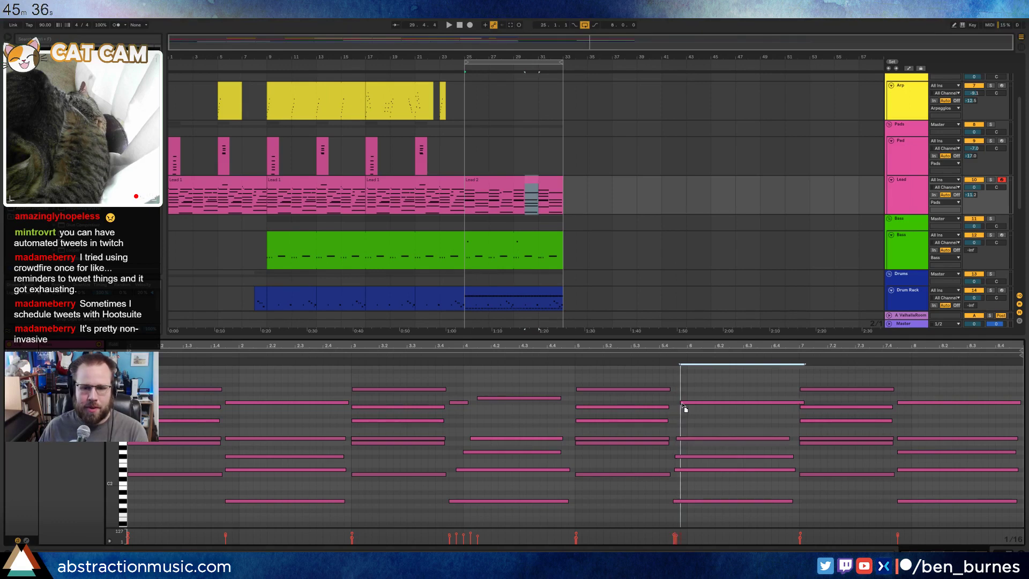
key(shift+Left)
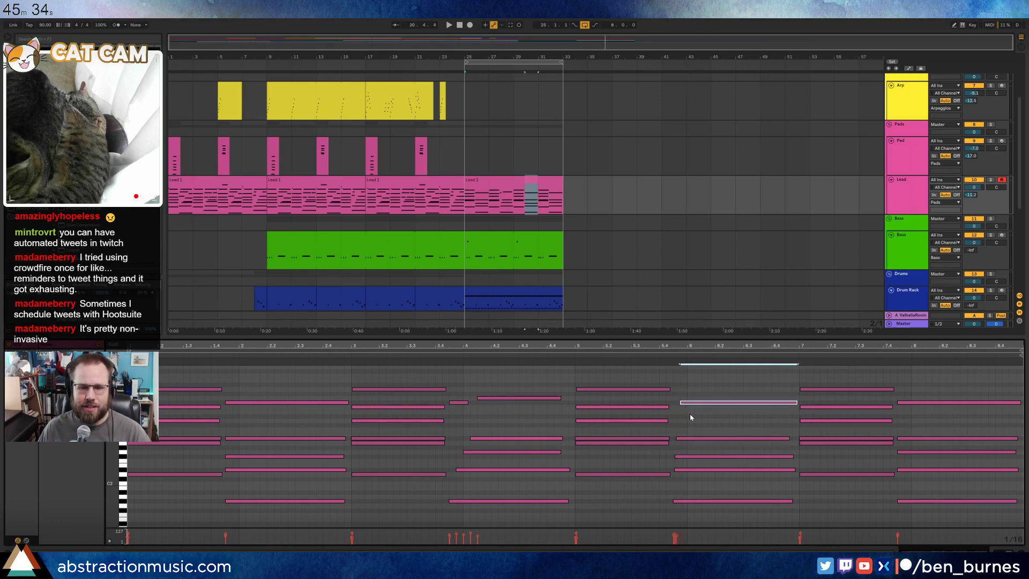
- Play the Lead 2 clip and add a long higher note above the top of the chord around bar 6
key(space)
click(691, 387)
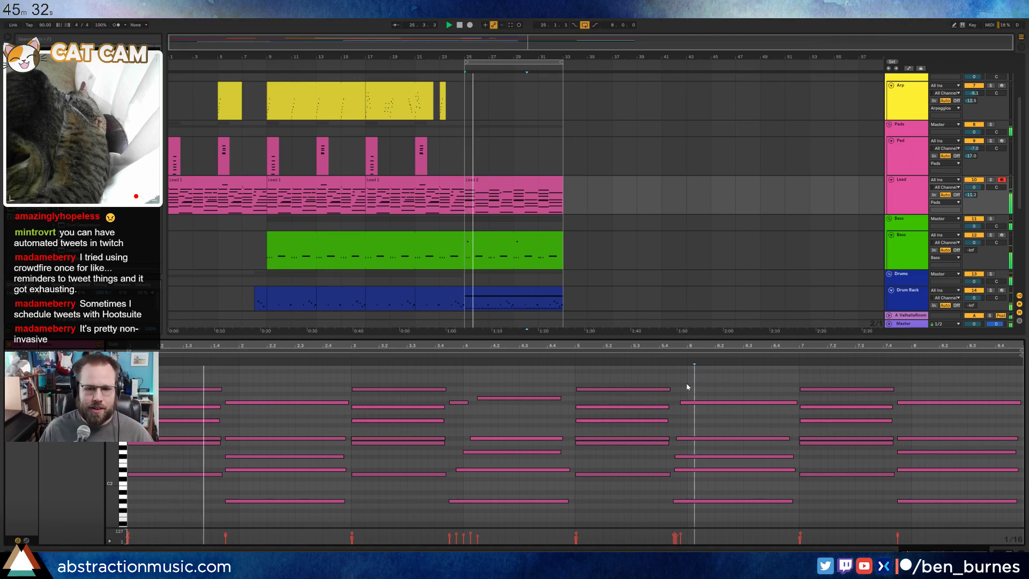
drag(688, 387, 786, 386)
key(Down)
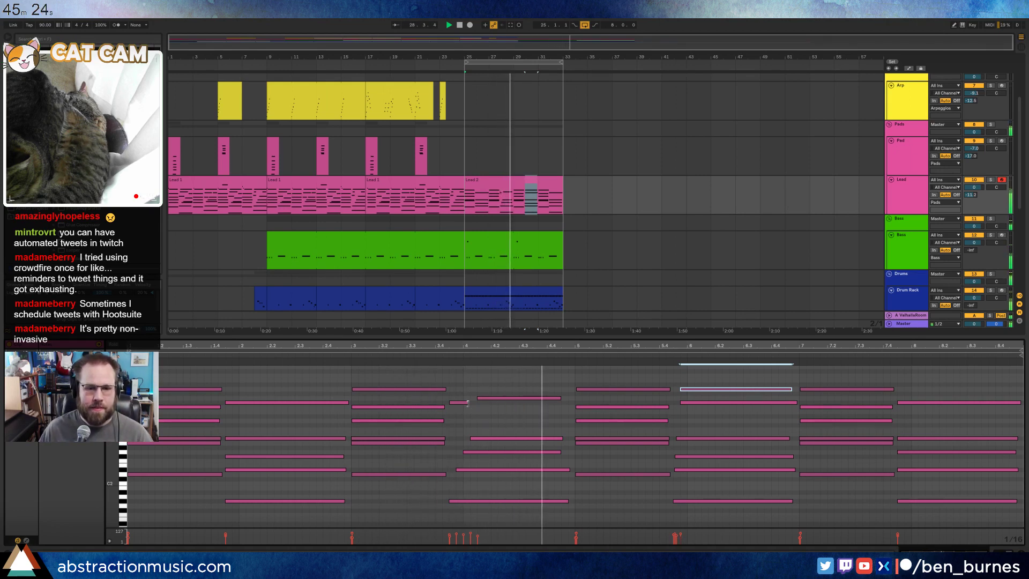
- Lengthen the short top note before bar 4 by one sixteenth to meet the following note, and replay the clip
drag(467, 403, 474, 403)
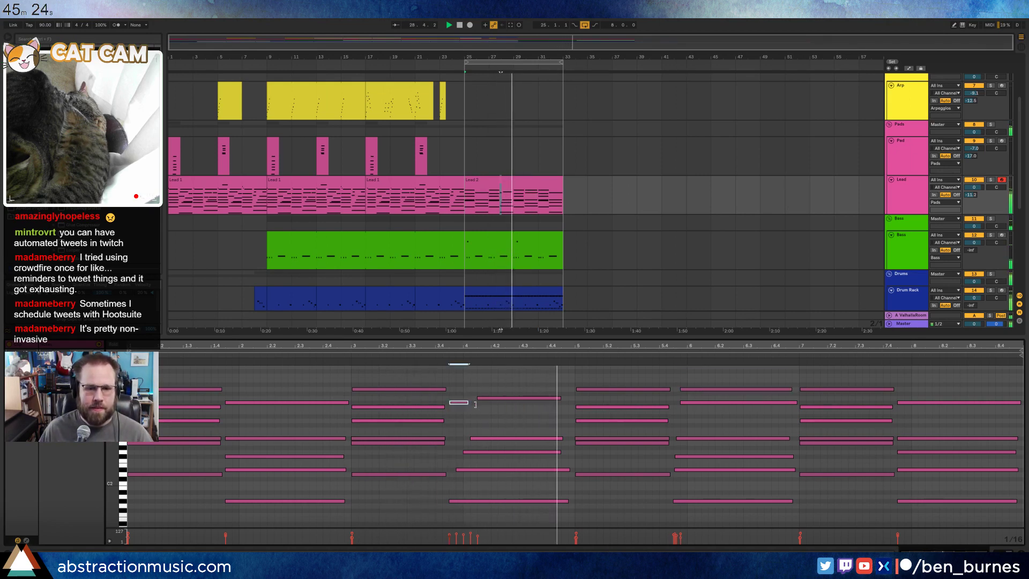
click(501, 452)
key(space)
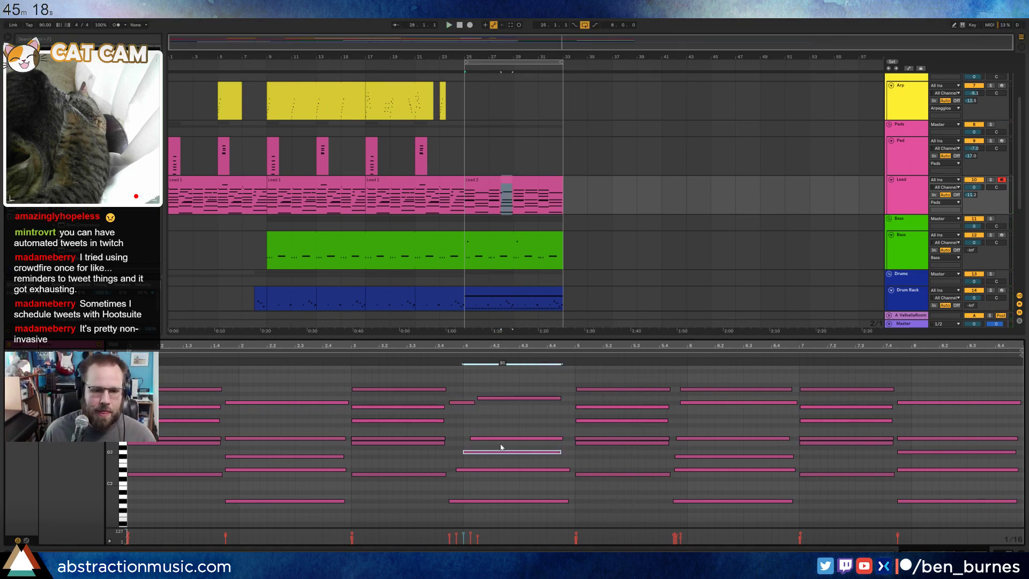
click(506, 398)
key(space)
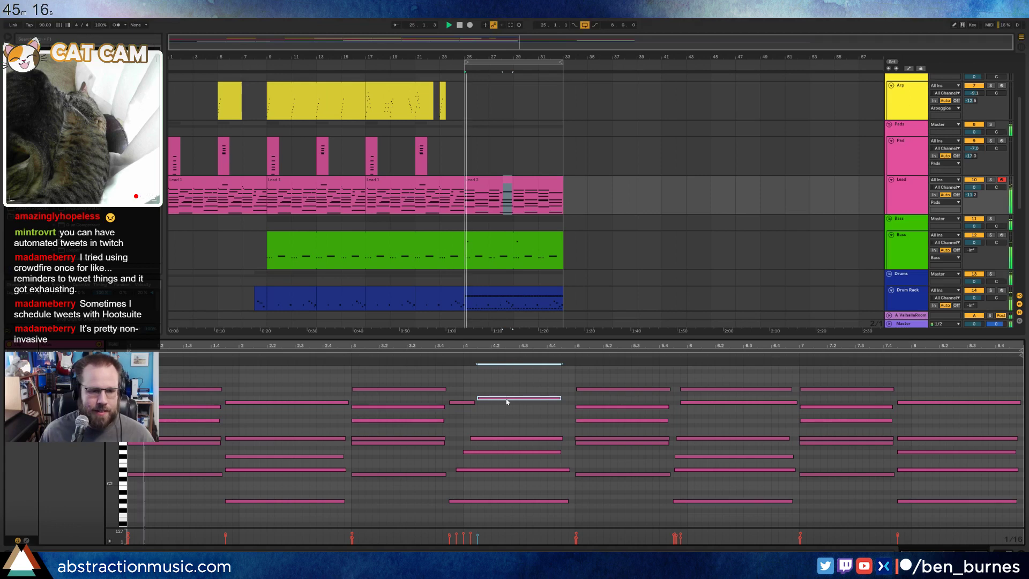
- Lengthen the three upper notes of the bar 4 chord so they end together with its lower notes
click(550, 358)
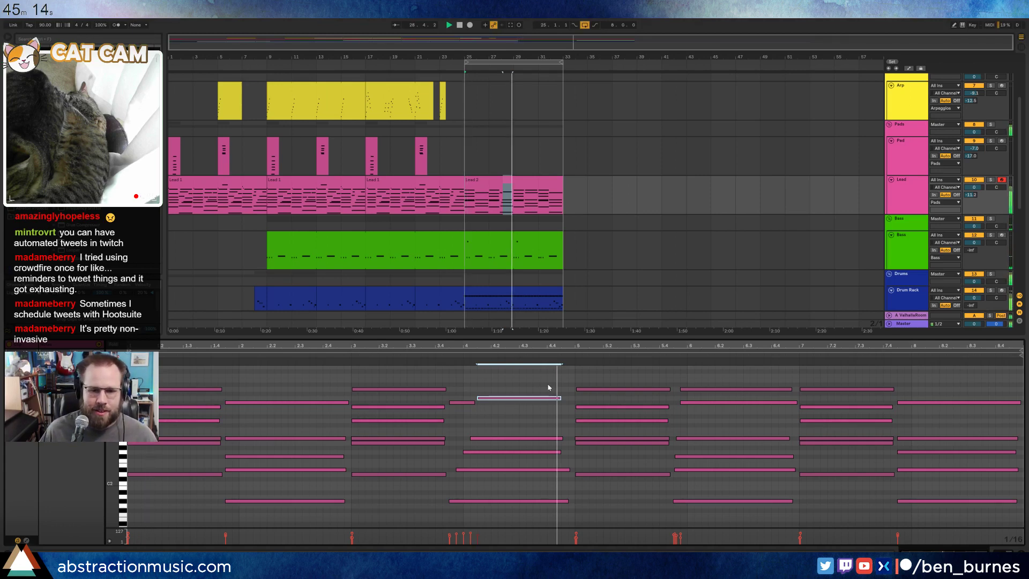
click(553, 410)
drag(554, 386, 552, 444)
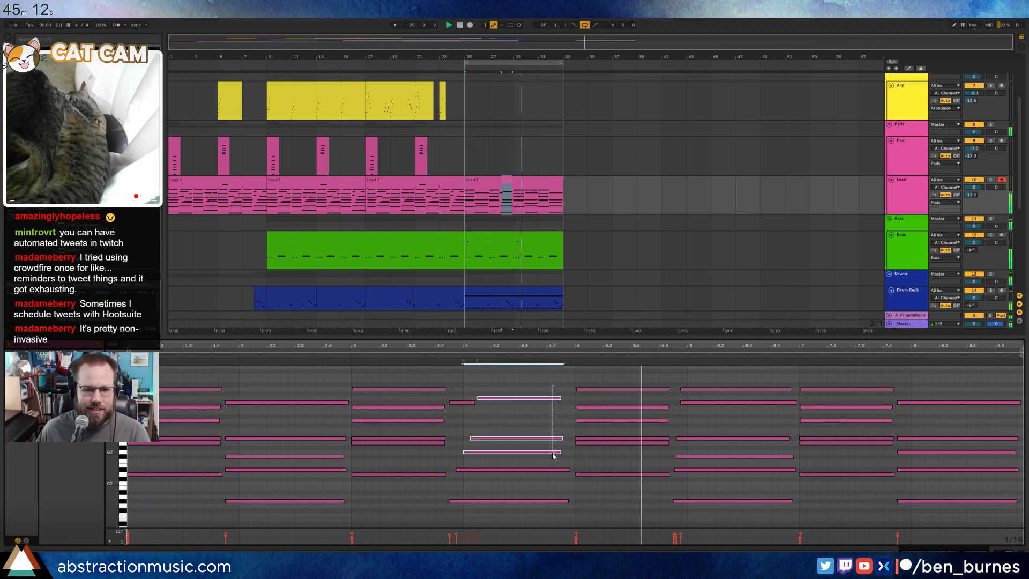
click(553, 448)
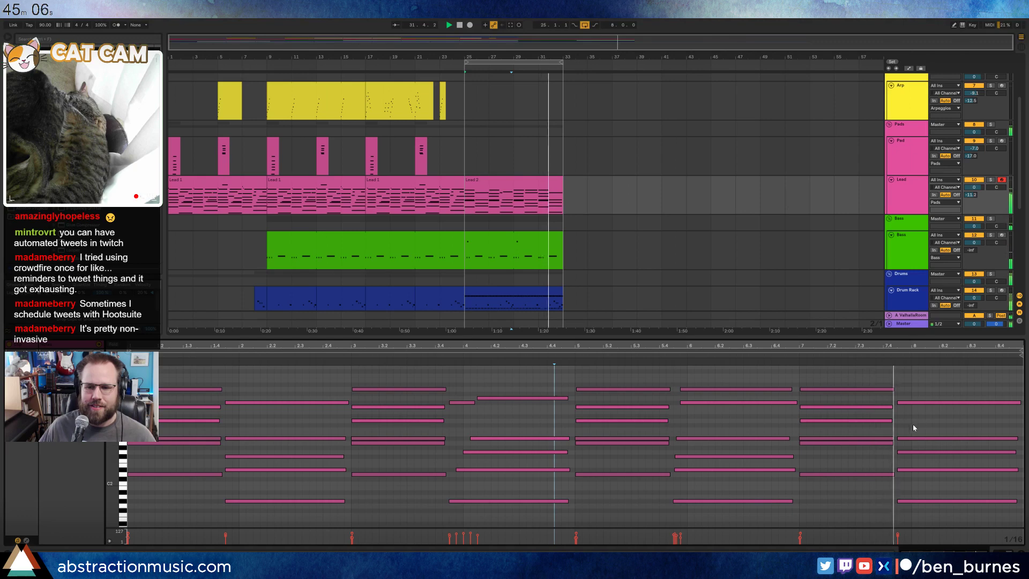
- Copy the staggered bar 4 chord onto the last chord at bar 8 and delete the leftover fragments of the old notes
click(471, 399)
drag(472, 399, 569, 504)
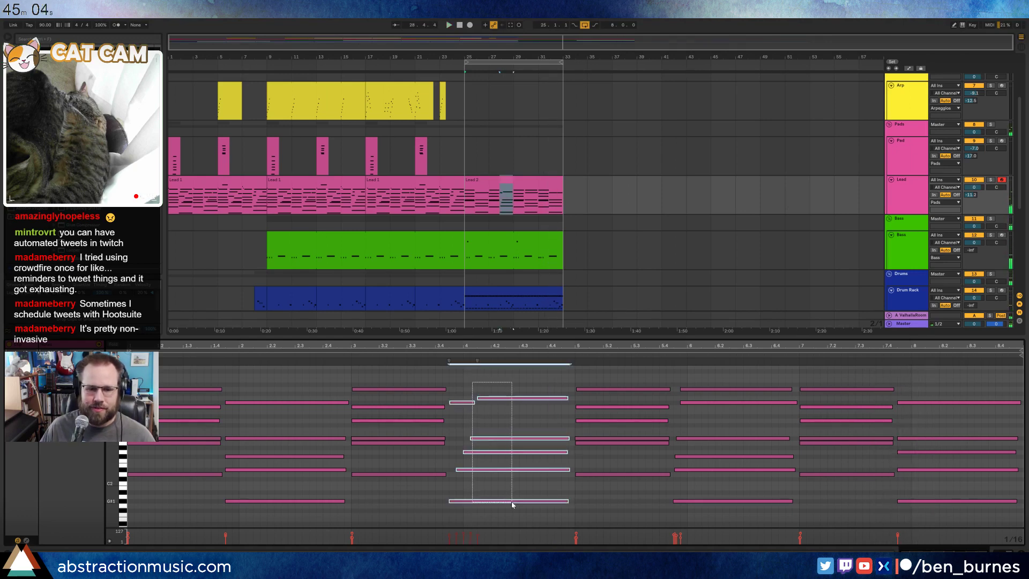
click(897, 383)
key(ctrl+v)
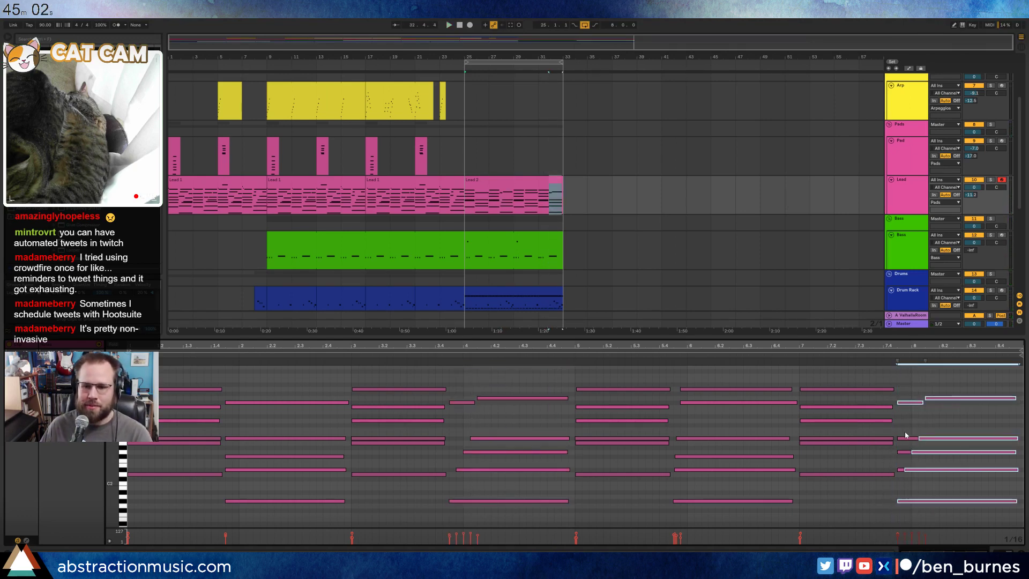
drag(897, 430, 898, 487)
key(Delete)
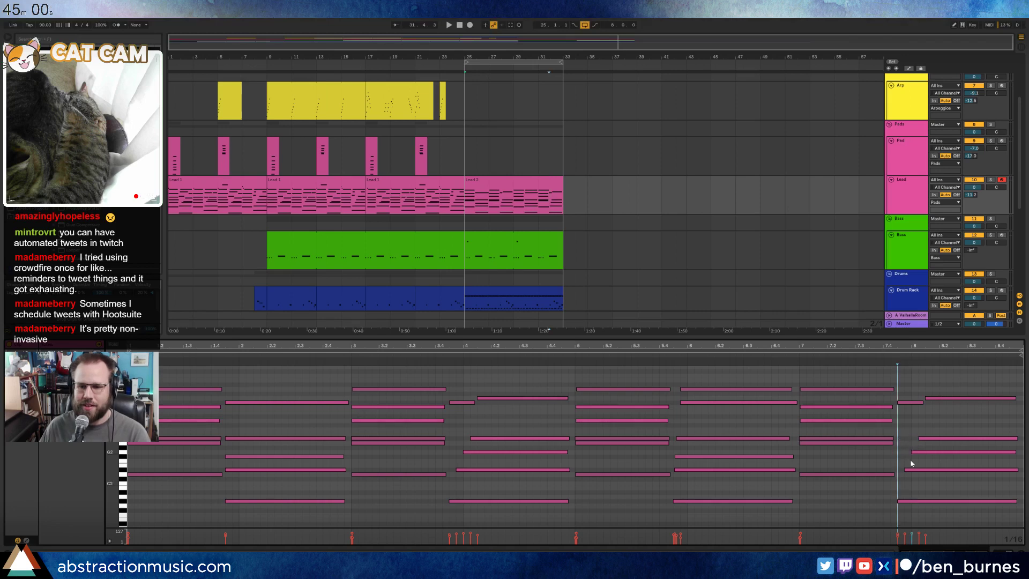
- In the bar 8 chord, nudge the third-lowest note slightly earlier, and raise the note above it two semitones and shift it one sixteenth earlier
click(918, 453)
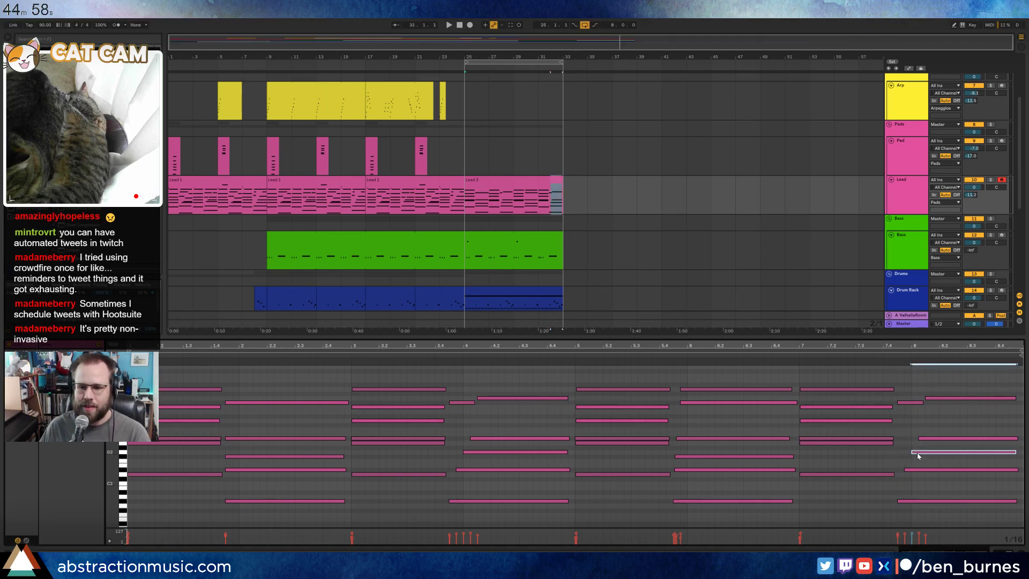
drag(918, 453, 925, 429)
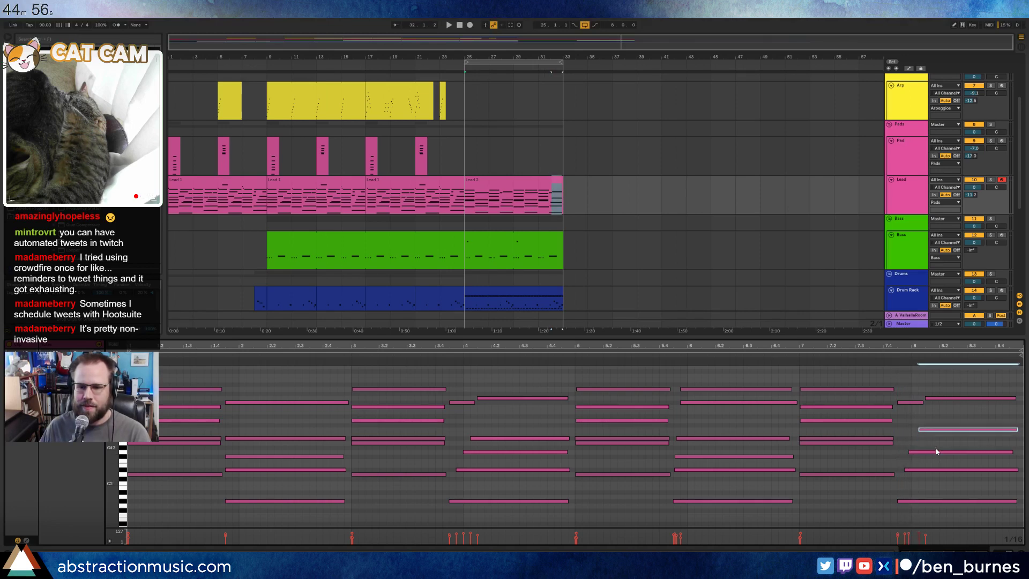
key(Left)
- Shift the bar 8 chord's top note two sixteenths earlier, trim the short note before it to fit, and play back the ending
click(925, 398)
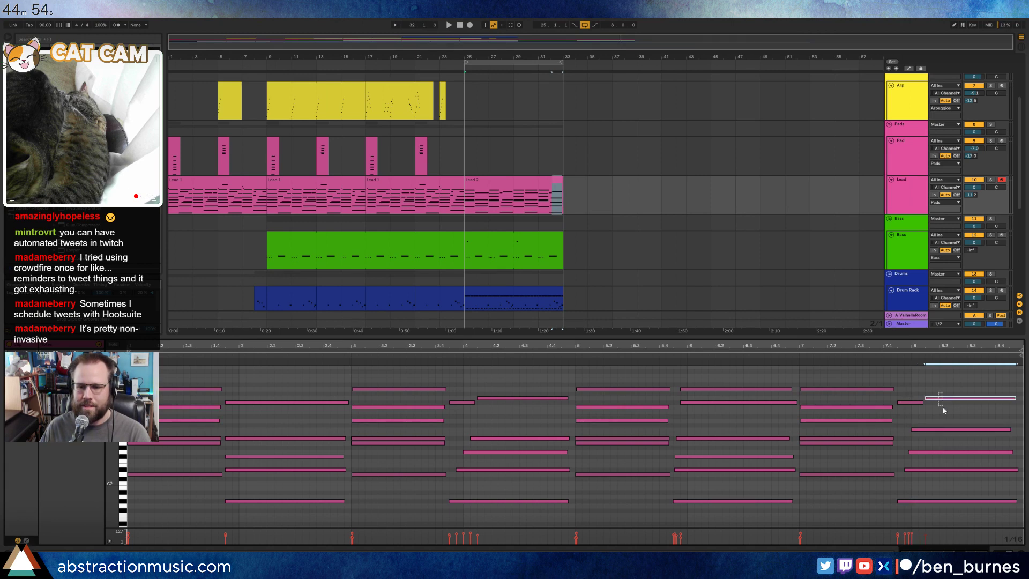
click(905, 402)
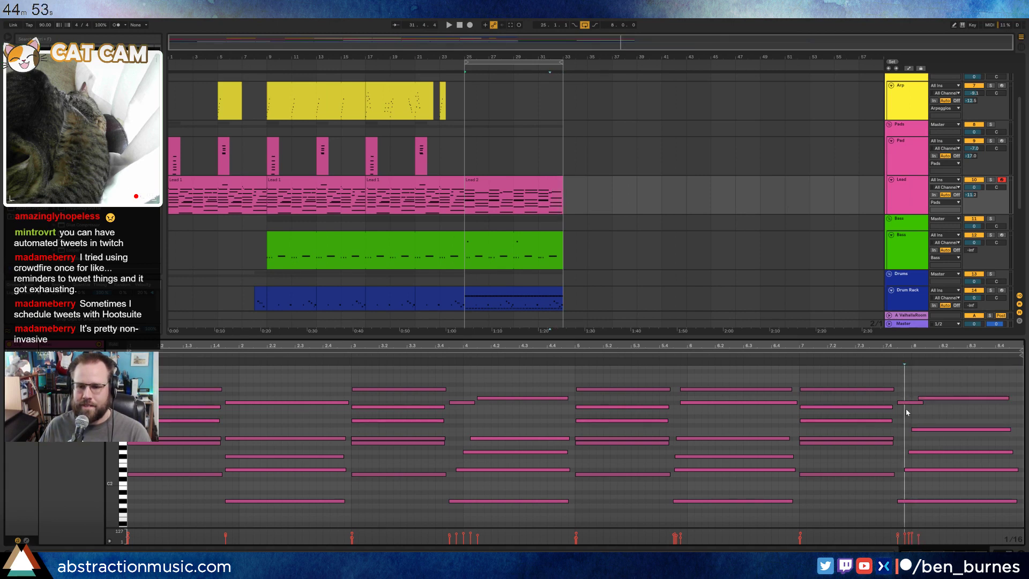
click(939, 397)
key(Left)
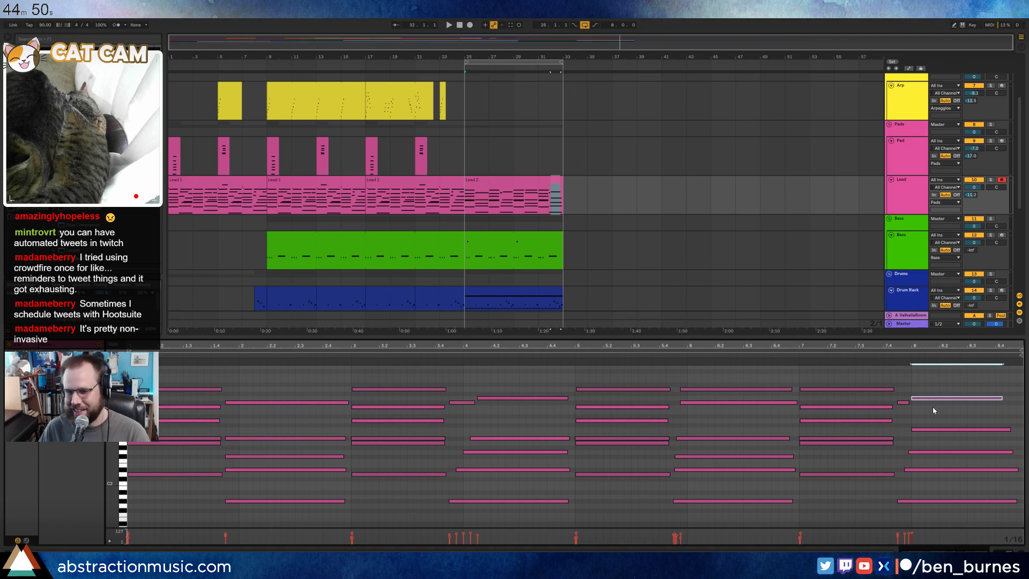
click(798, 357)
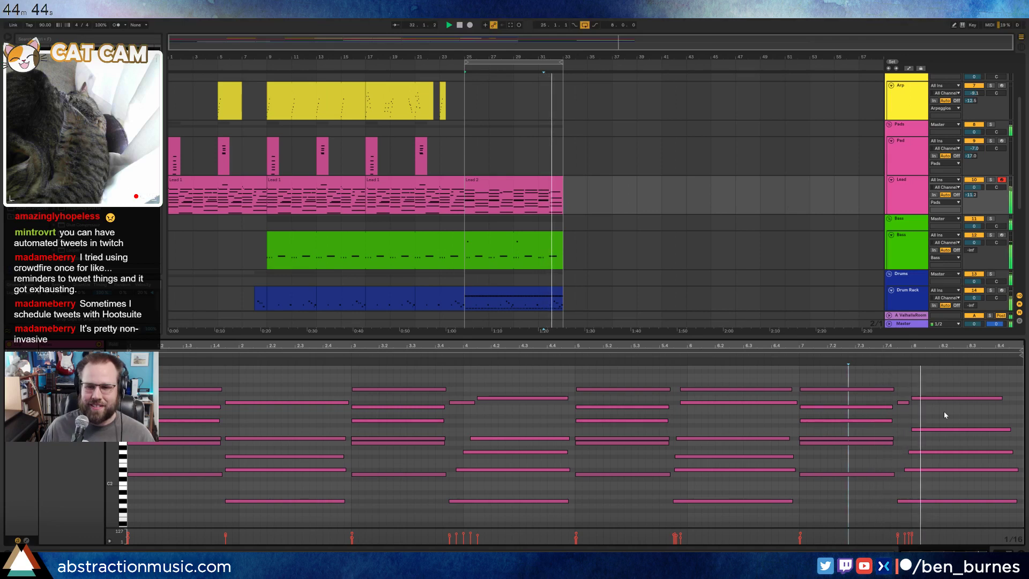
key(space)
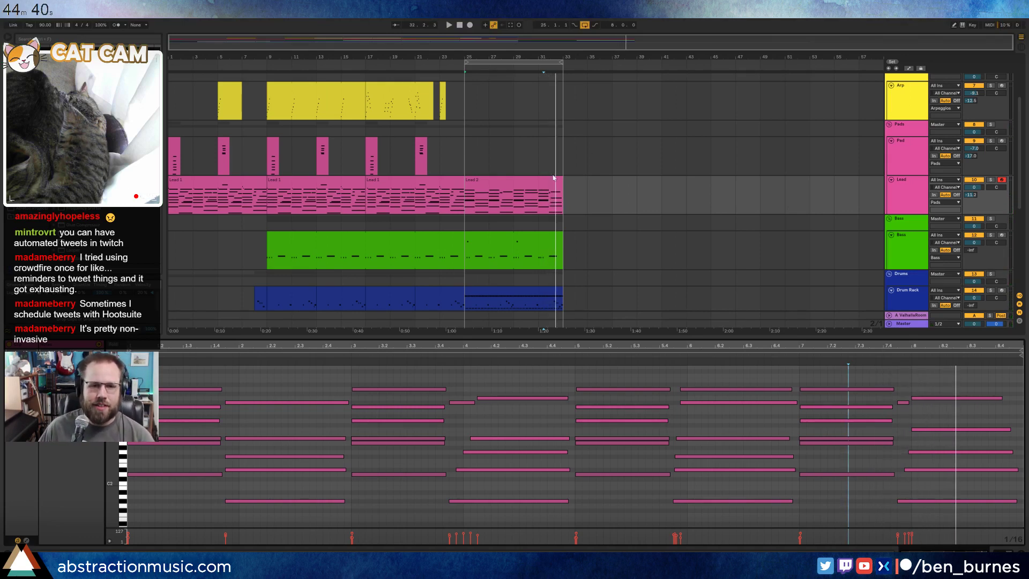
- Select the Lead 2 clip, open the Lead track's Kontakt 5 instrument, and move its window clear of the clip's start
double_click(519, 181)
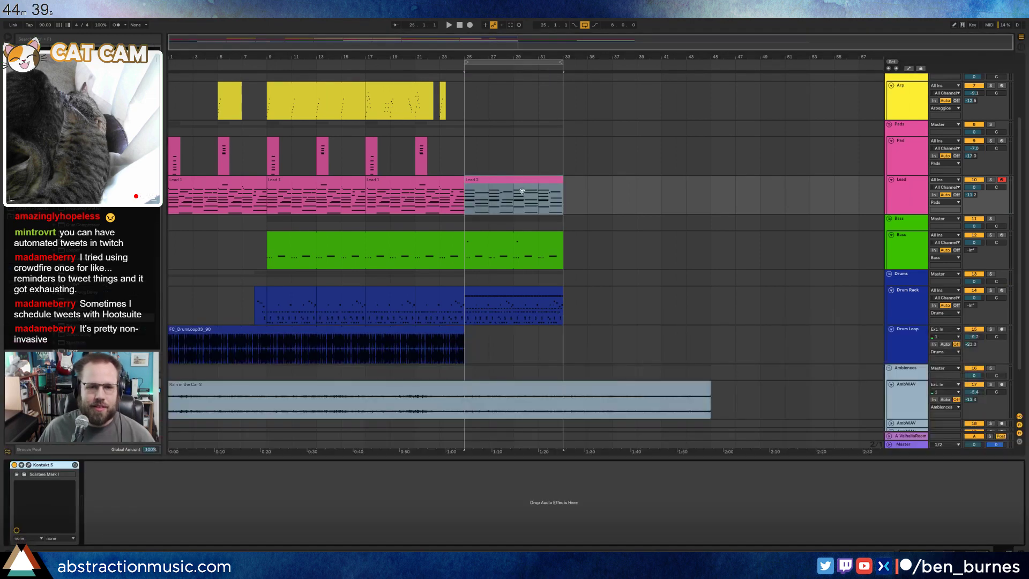
click(29, 466)
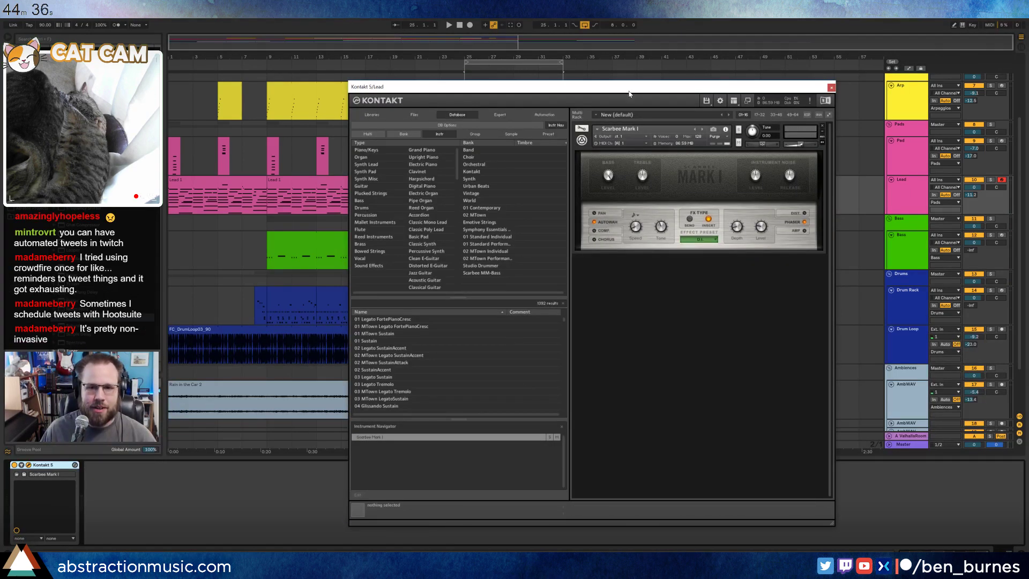
drag(630, 94, 820, 103)
- Automate the Lead's Autowah On/Off parameter to off across the Lead 2 clip, play it back, and close Kontakt
key(a)
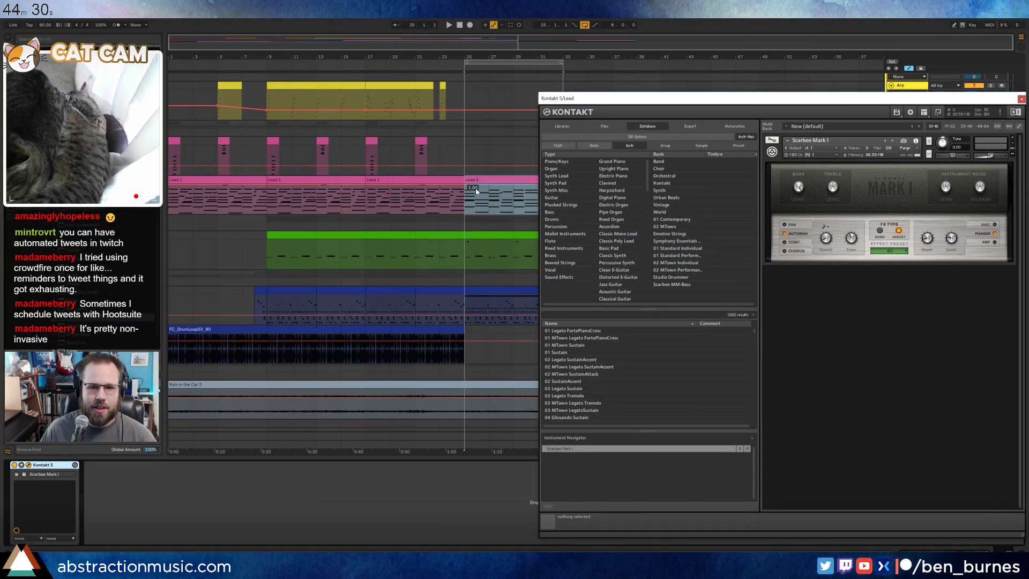
click(786, 234)
click(786, 234)
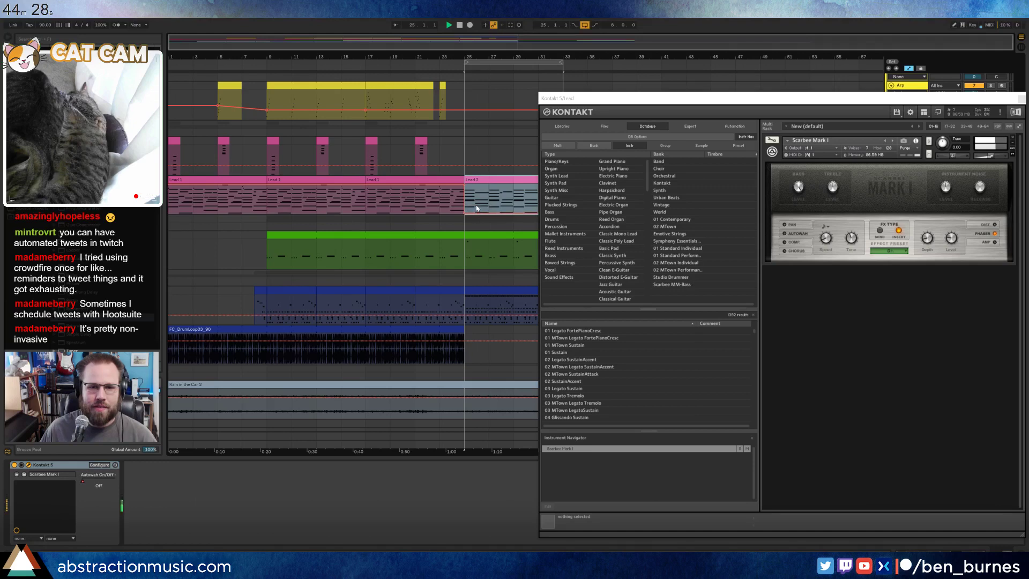
key(space)
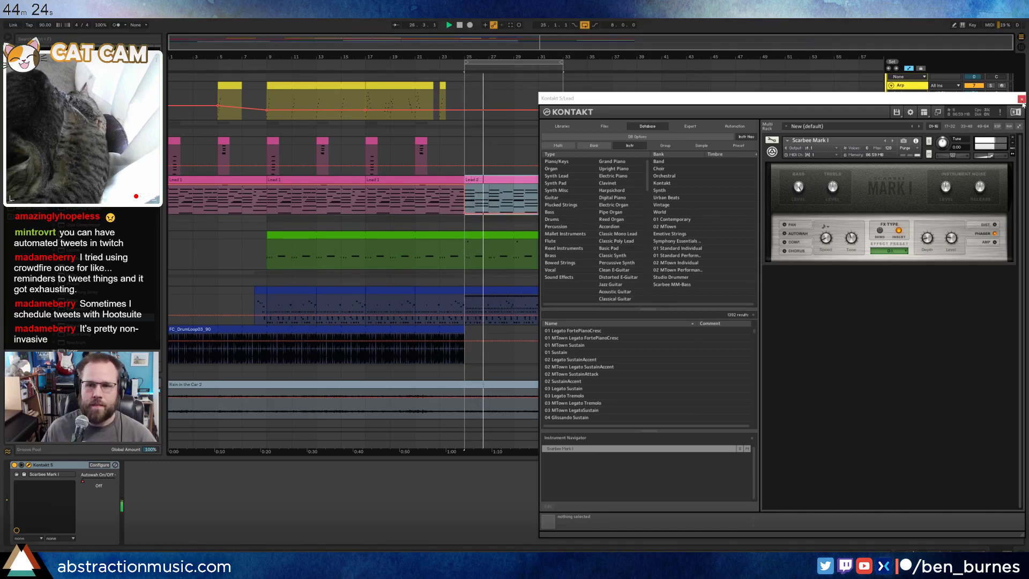
click(1022, 99)
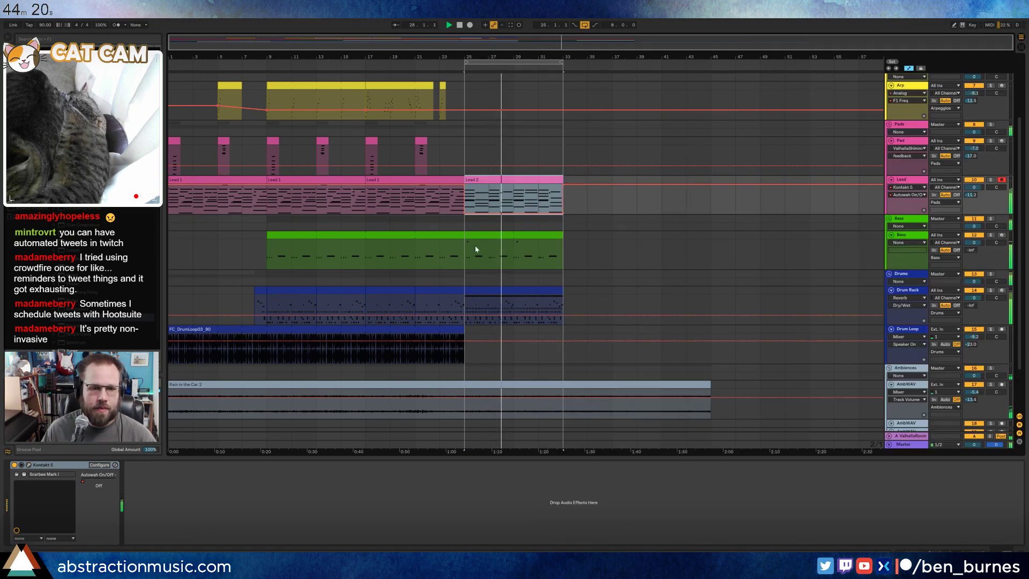
- Reopen the Lead 2 notes and shorten the whole bar 4 chord by three sixteenths at its end
key(shift+Tab)
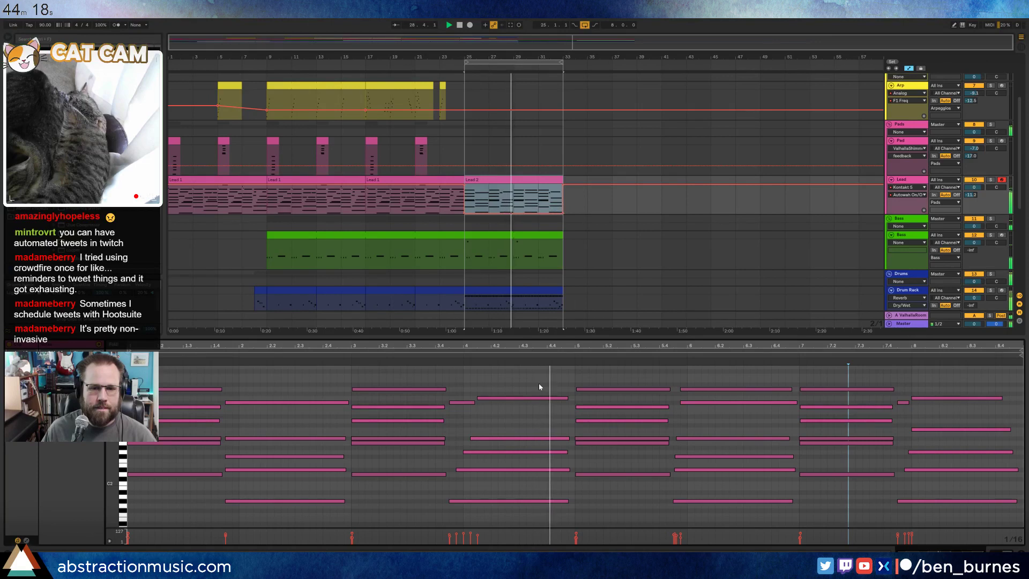
drag(539, 384, 551, 527)
key(shift+Left)
key(shift+Left)
key(shift+Left)
click(557, 428)
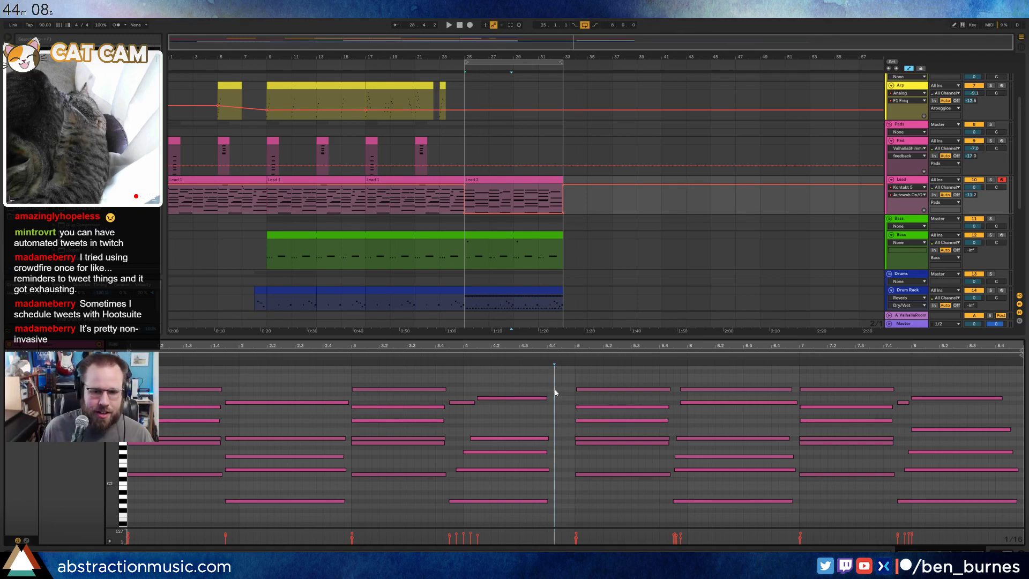
- Add a short six-note passing chord at the end of bar 4 leading into bar 5, with its bass note starting one sixteenth earlier
drag(599, 383, 609, 500)
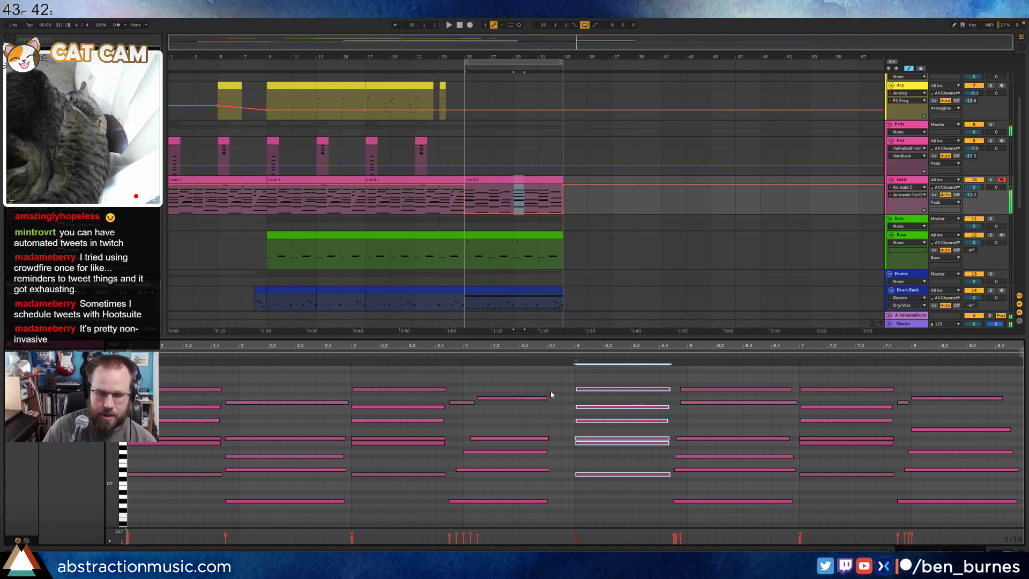
click(555, 485)
mouse_move(554, 484)
mouse_down()
mouse_move(576, 485)
mouse_move(575, 502)
mouse_move(574, 468)
mouse_move(574, 501)
mouse_move(540, 501)
mouse_move(573, 499)
mouse_up()
click(555, 468)
click(550, 501)
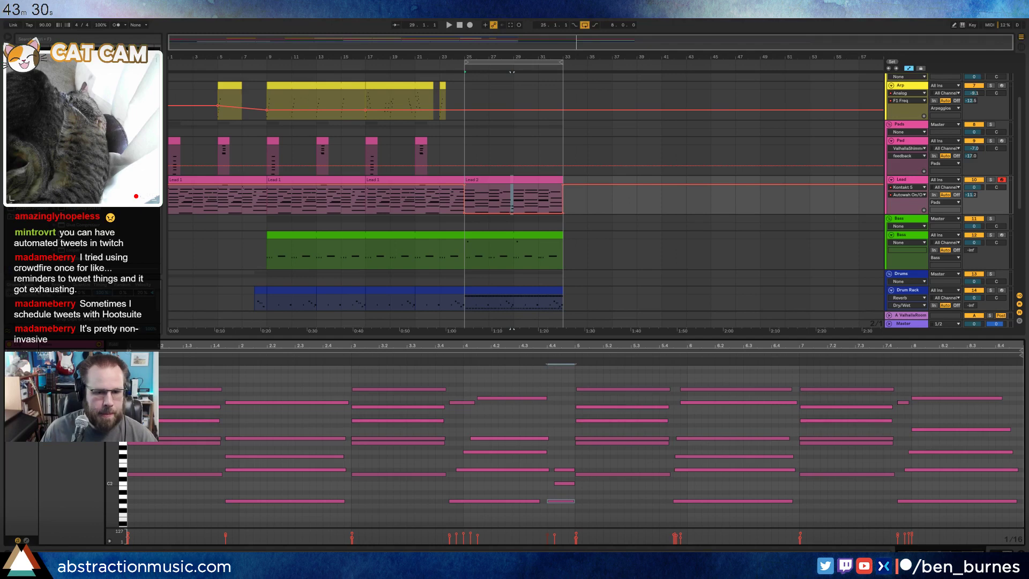
click(559, 453)
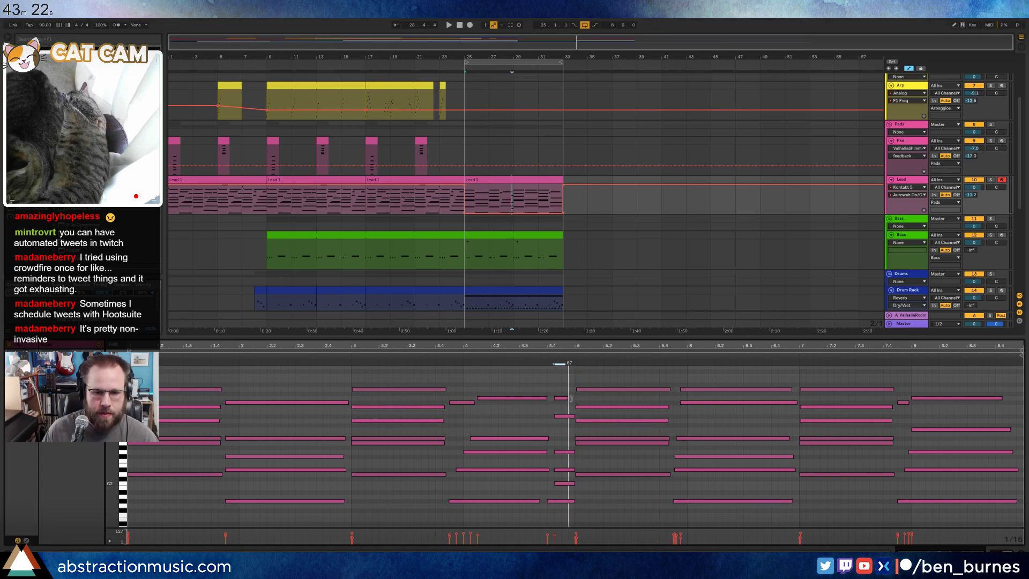
double_click(564, 398)
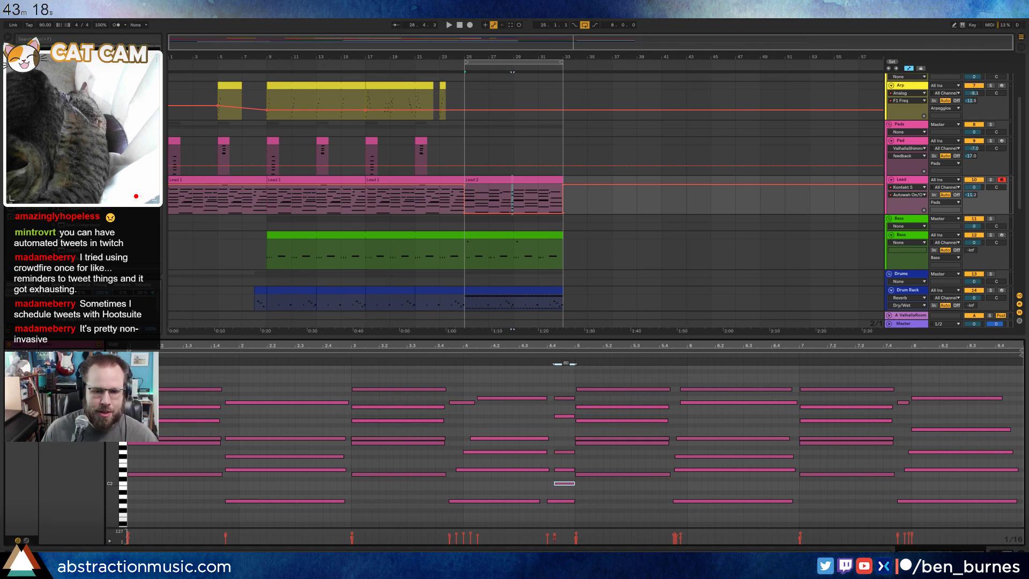
- Play back the passage around bar 4 to check the new passing chord
click(443, 355)
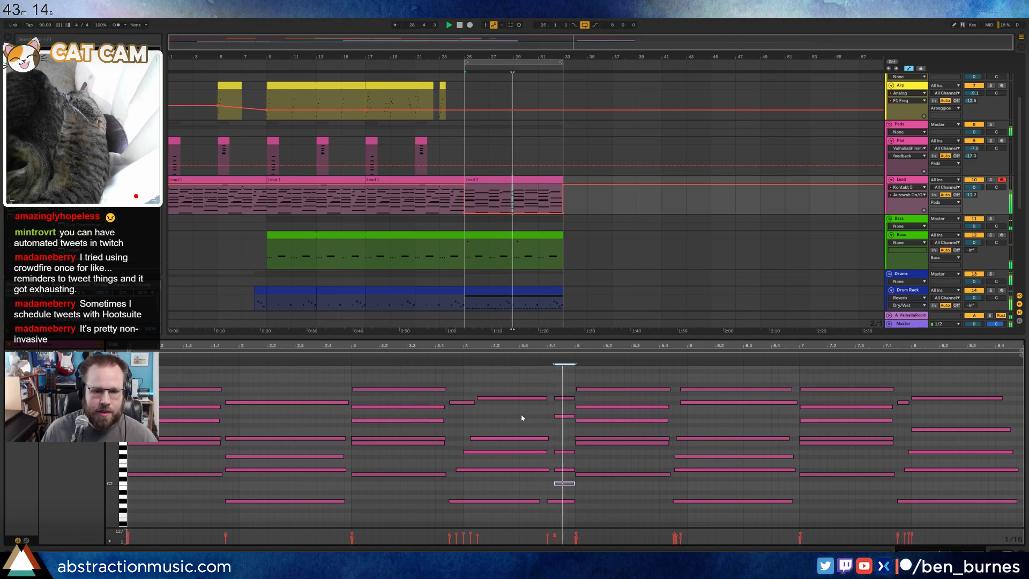
key(space)
drag(568, 386, 564, 508)
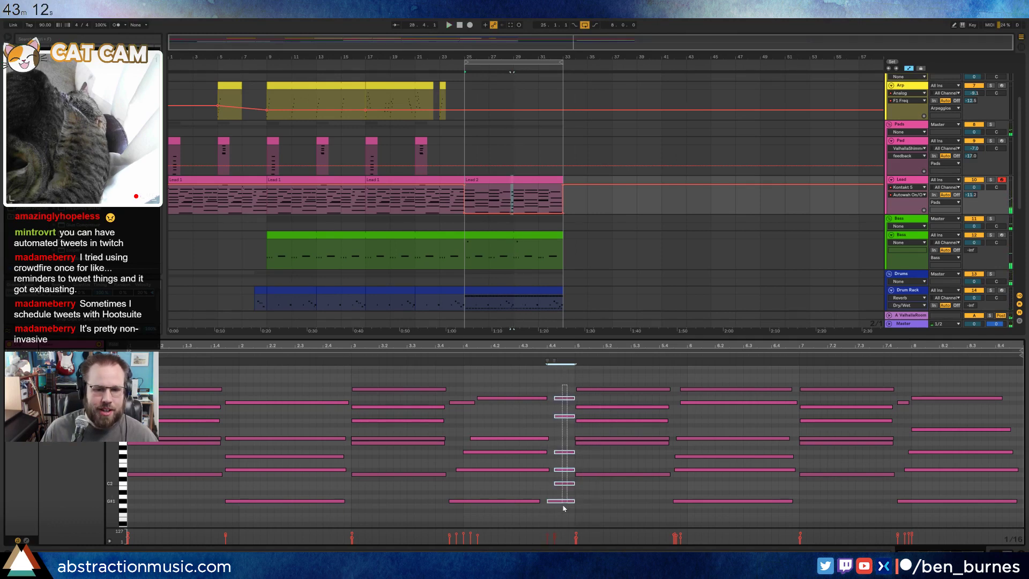
click(555, 437)
click(487, 357)
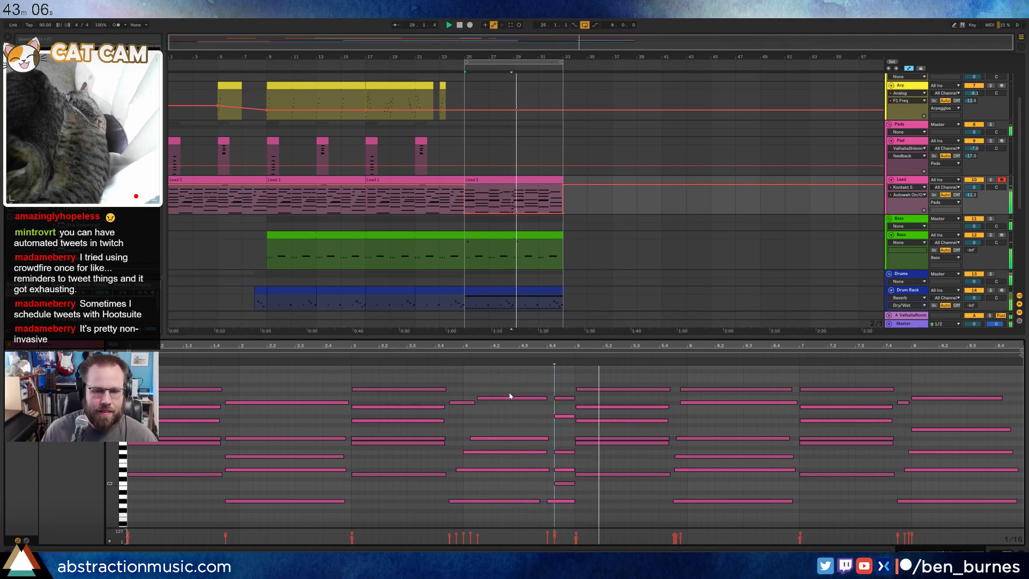
- Select the upper five notes of the passing chord at the end of bar 4 and play the passage back
key(space)
drag(559, 379, 566, 461)
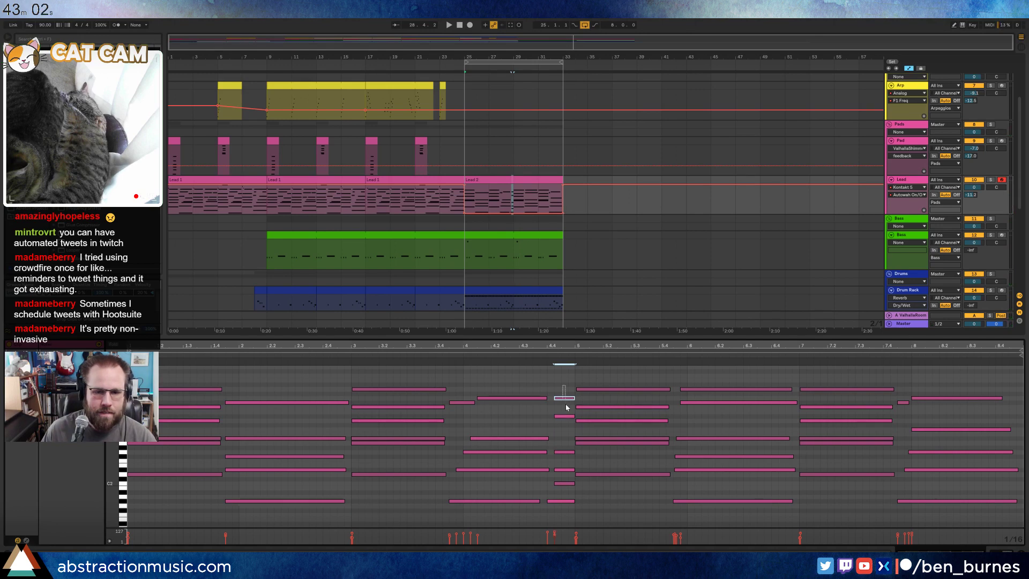
shift+click(563, 451)
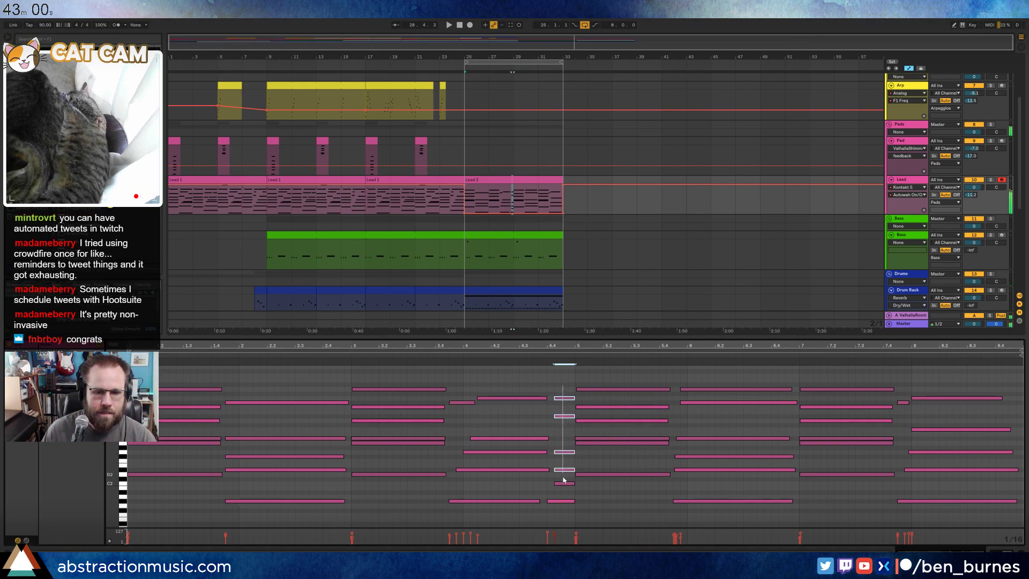
shift+click(564, 483)
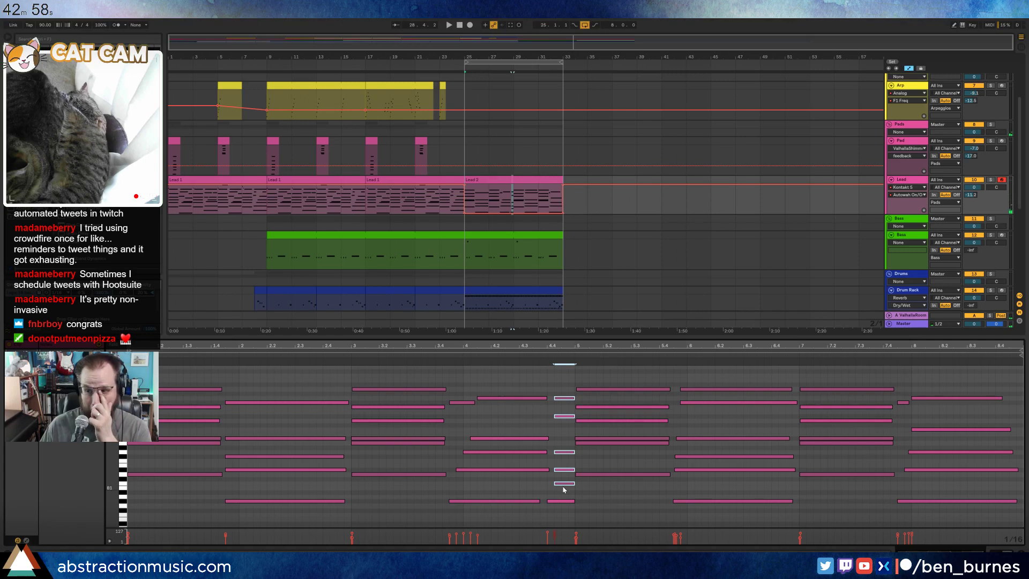
key(space)
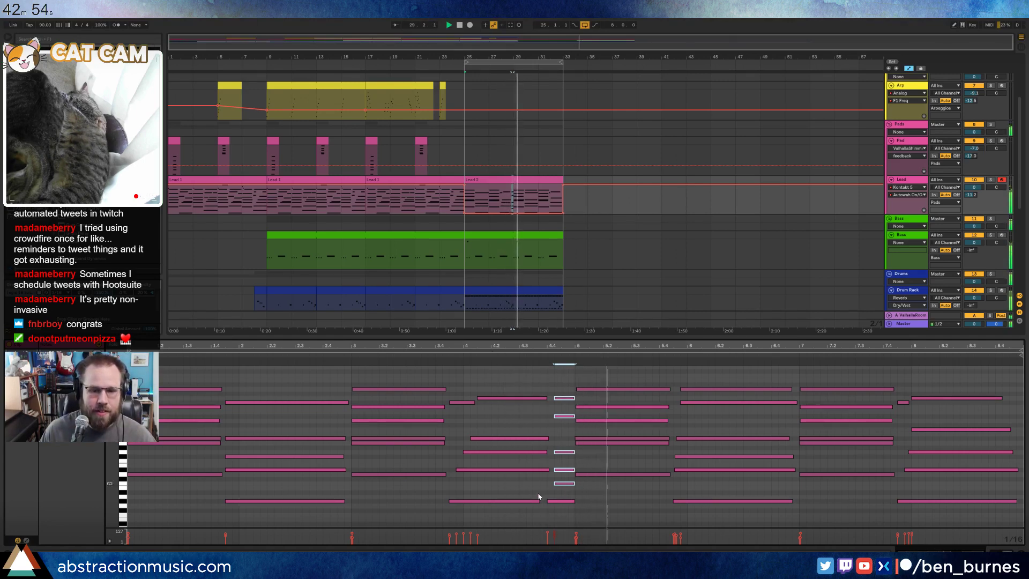
- Lower the passing chord's bass note at the end of bar 4 by one semitone and play it back
click(562, 501)
key(space)
click(523, 356)
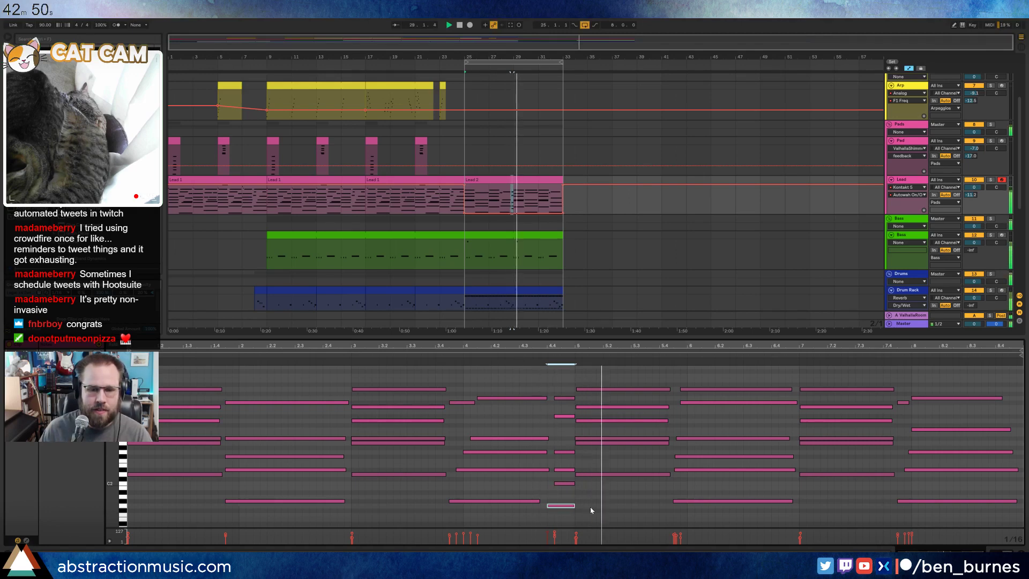
- Add a bass note under the first bar 5 chord, match its length to the chord, raise it two semitones and play back
double_click(577, 500)
key(space)
drag(640, 496, 669, 494)
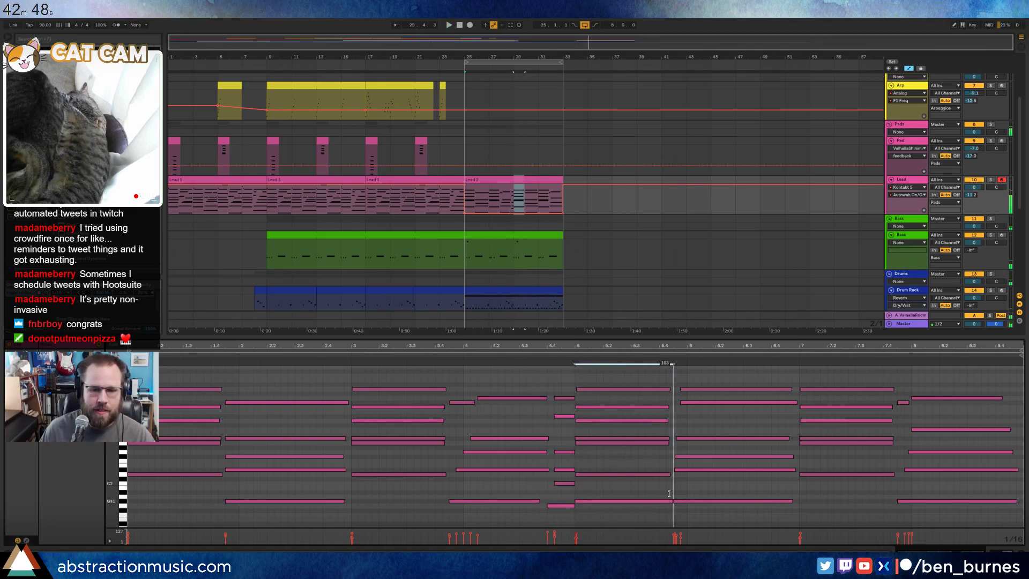
key(Up)
key(Up)
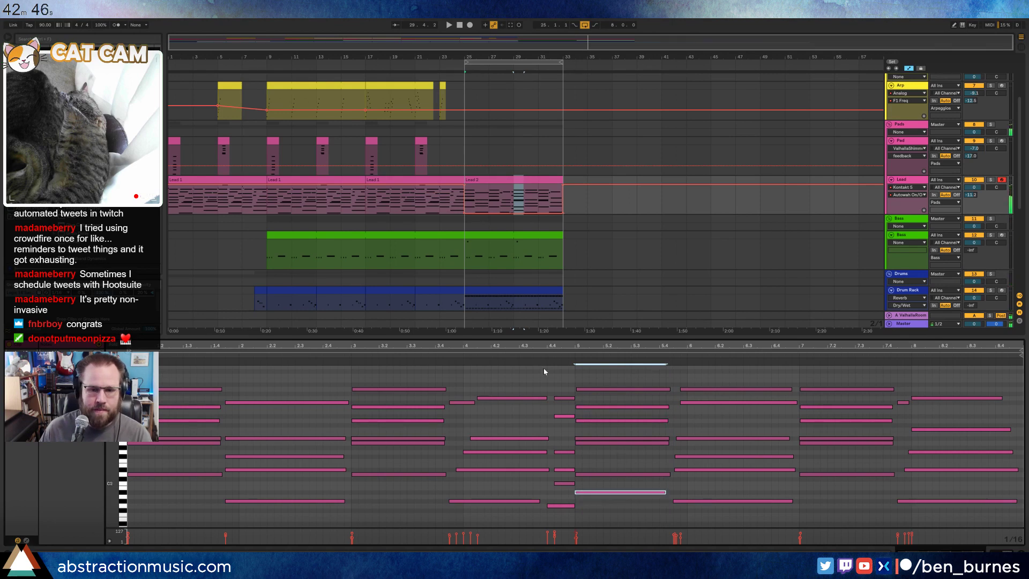
click(541, 369)
key(space)
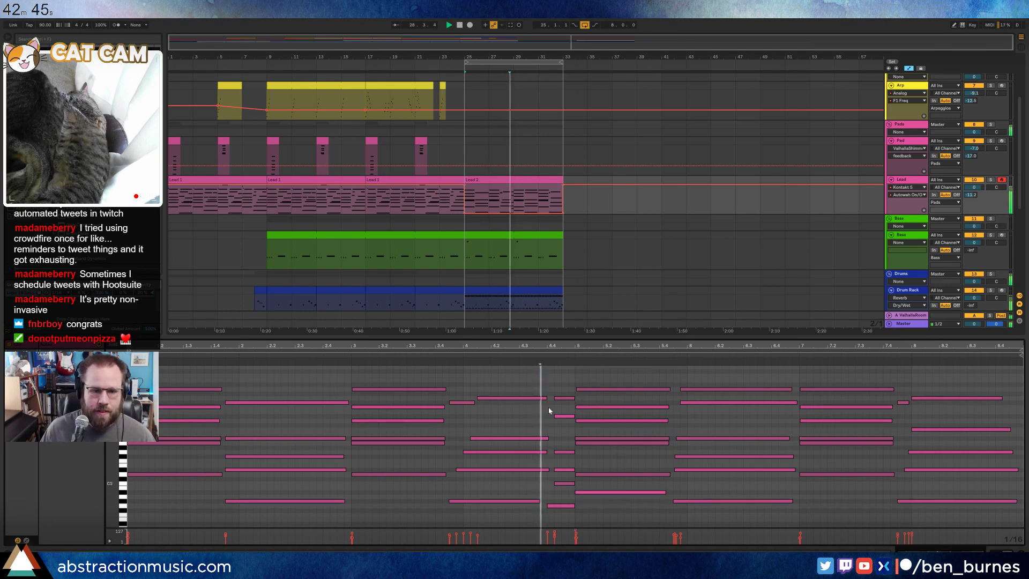
- Try the new bar 5 bass note an octave higher, return it to the lower octave at A1, and play it back
click(606, 493)
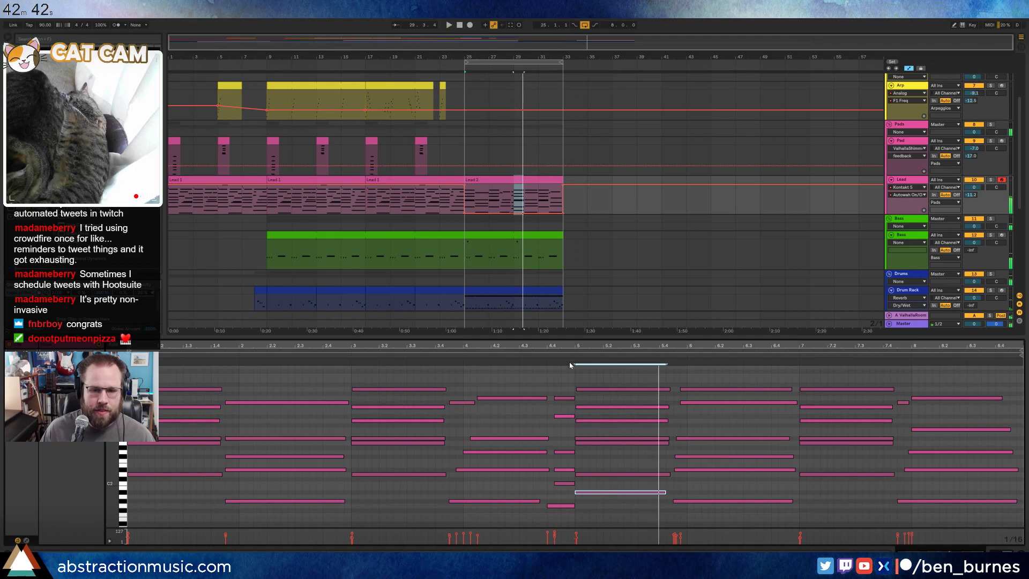
key(shift+Up)
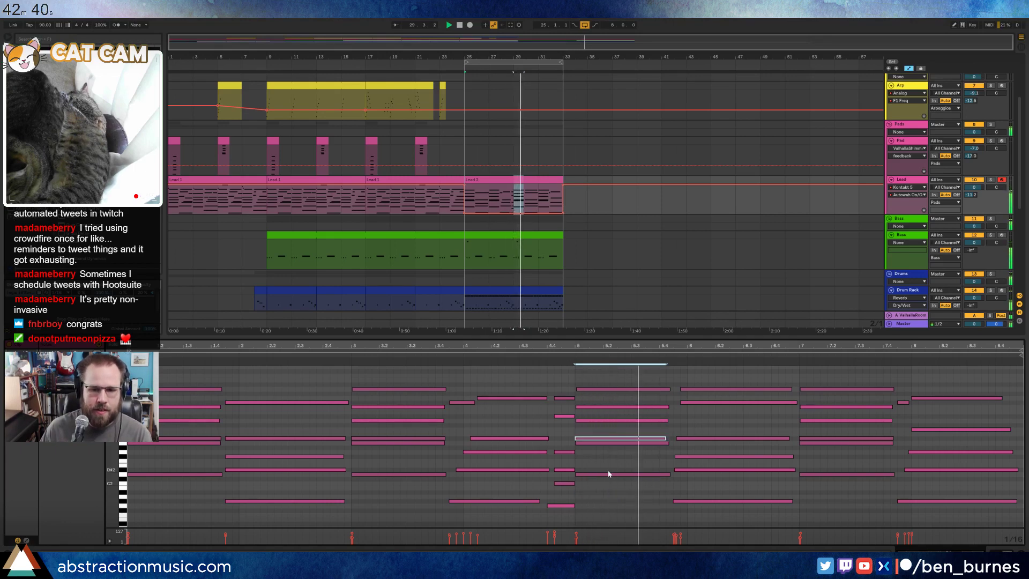
key(shift+Down)
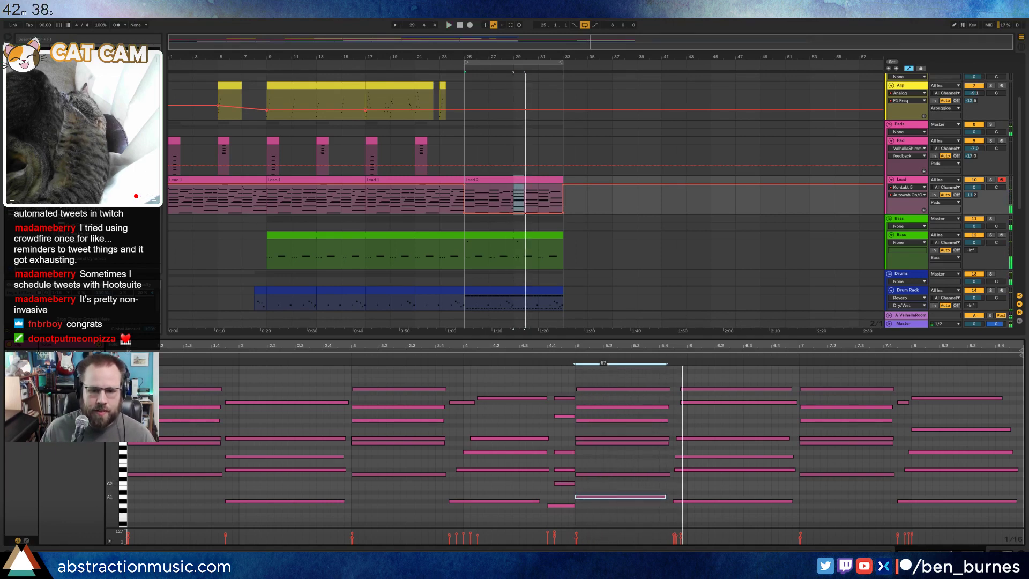
key(space)
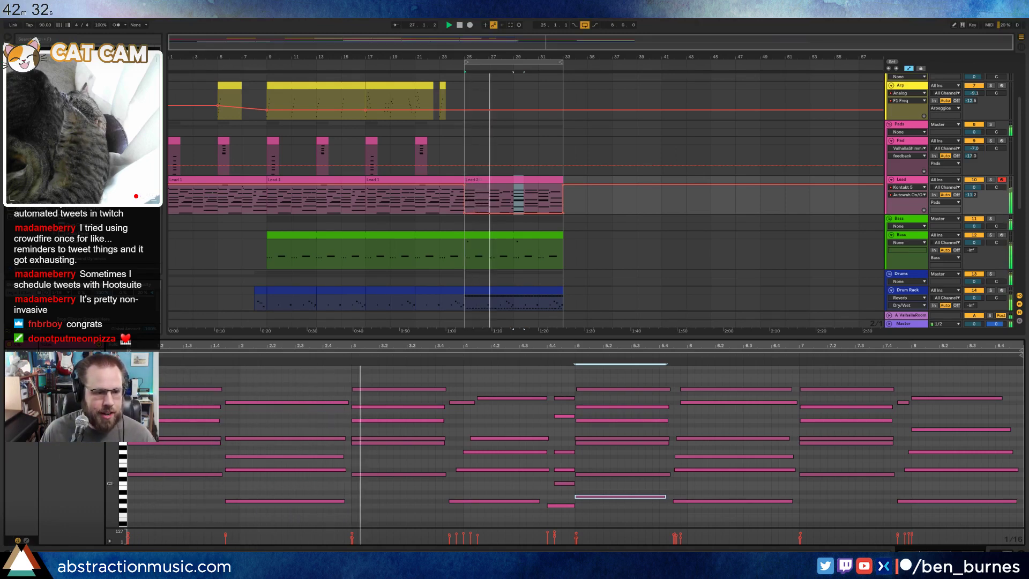
key(shift+/)
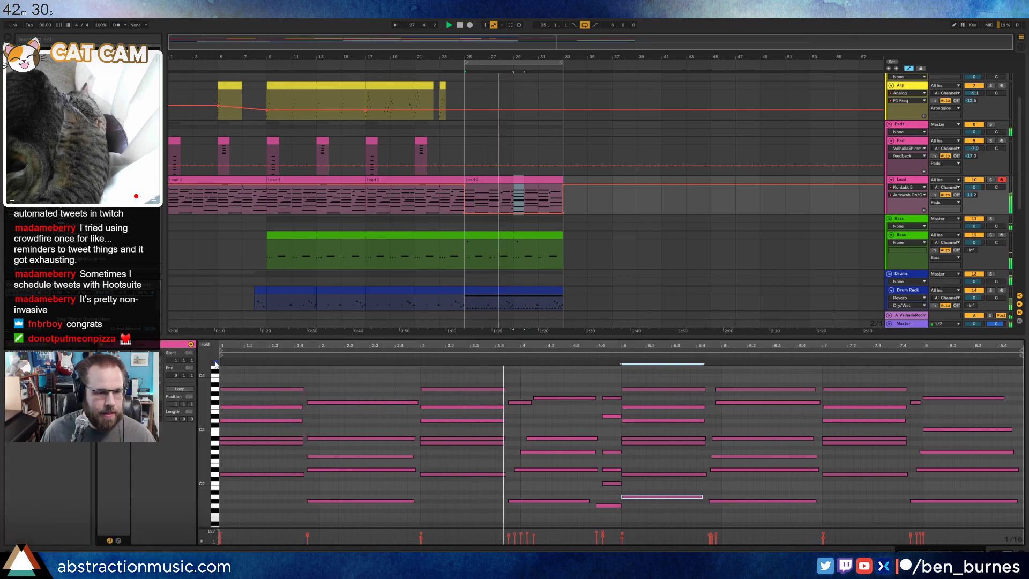
key(shift+/)
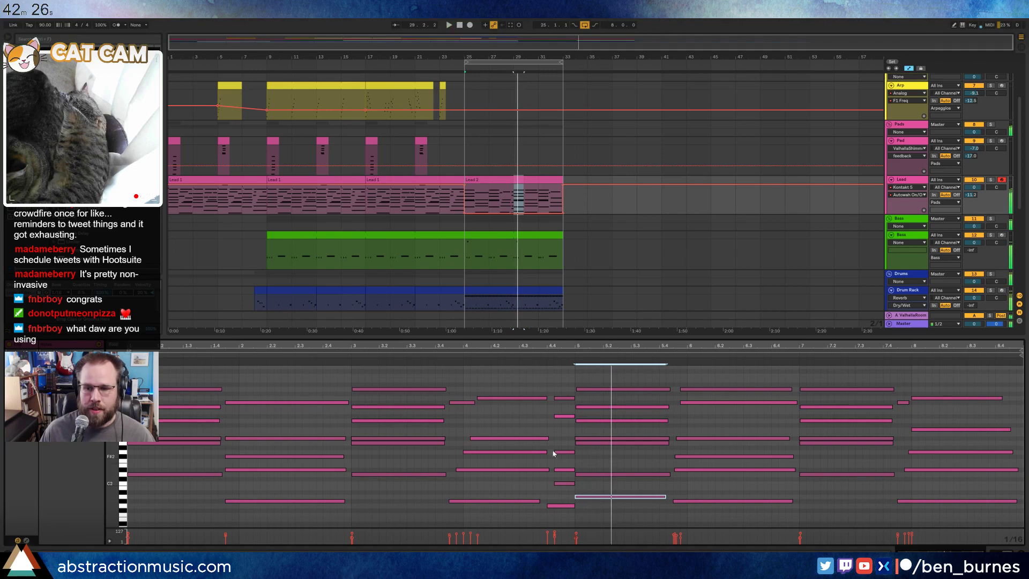
- Shorten the bar 4 passing chord by one sixteenth and copy it to the end of bar 8, trimming the bar 8 chord to end before it
drag(567, 395, 568, 519)
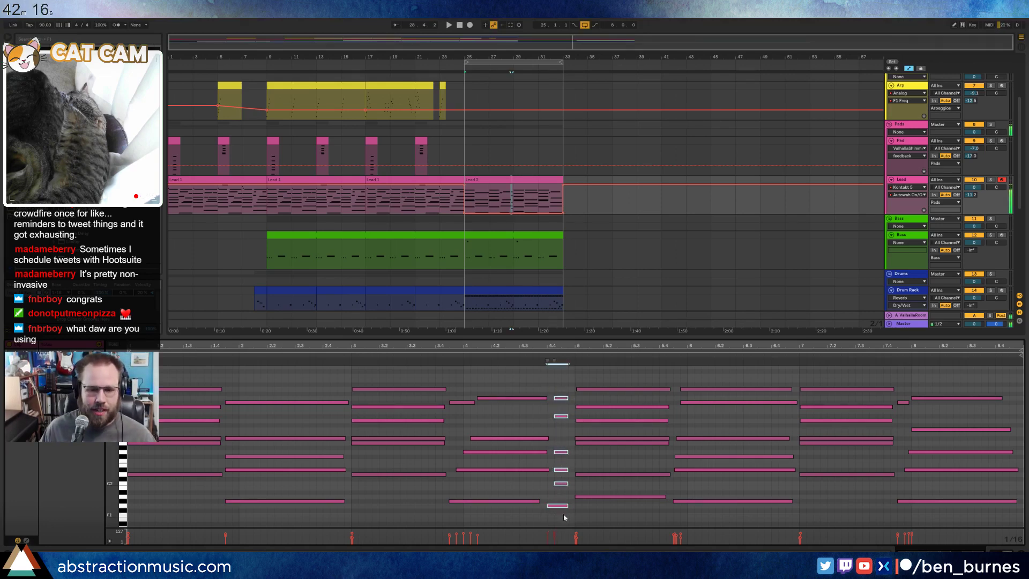
click(1004, 381)
key(ctrl+v)
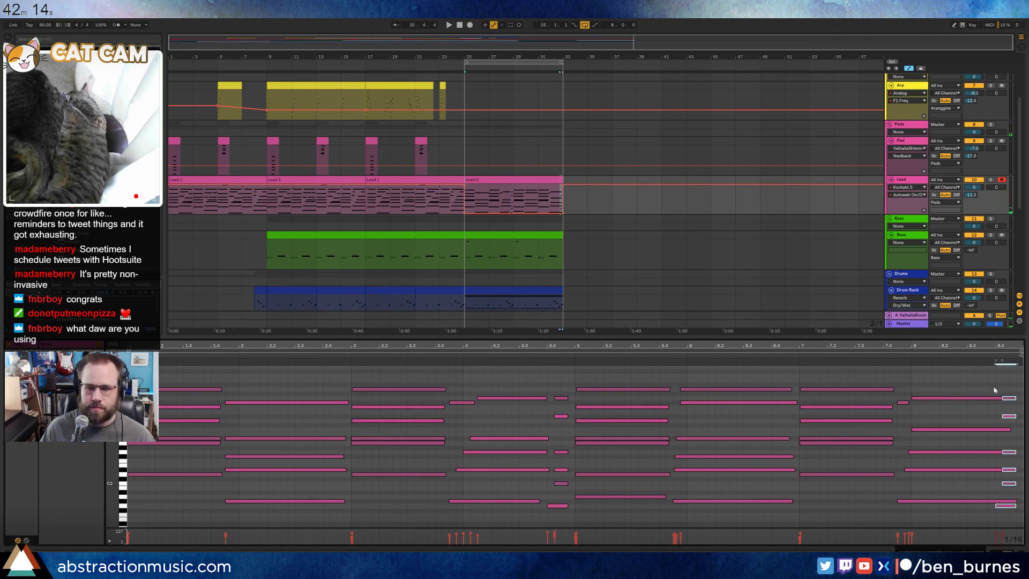
drag(982, 380, 975, 516)
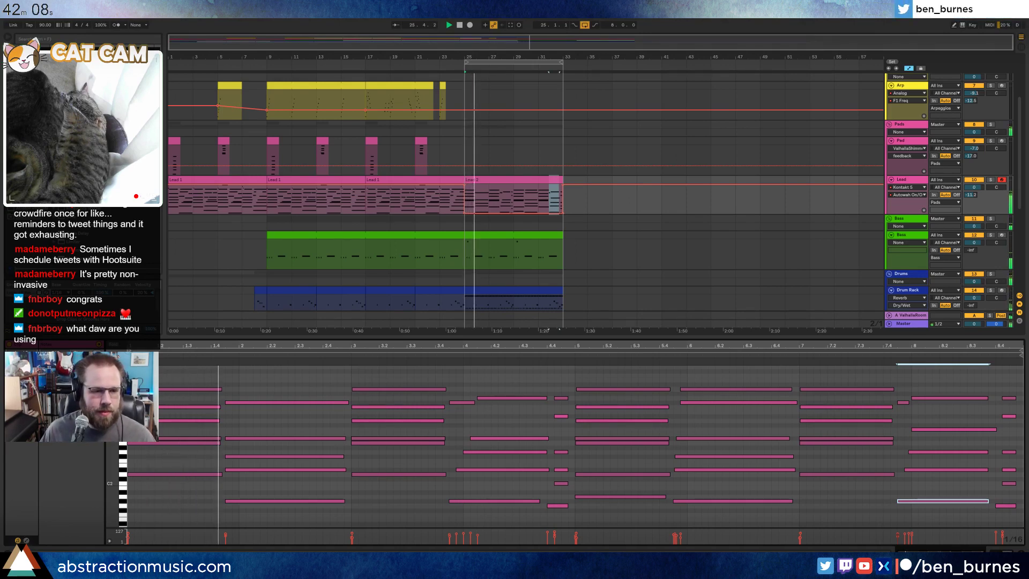
- Set the Lead's Autowah On/Off automation to off beyond the end of the Lead 2 clip and reopen the Lead 2 notes
key(shift+Tab)
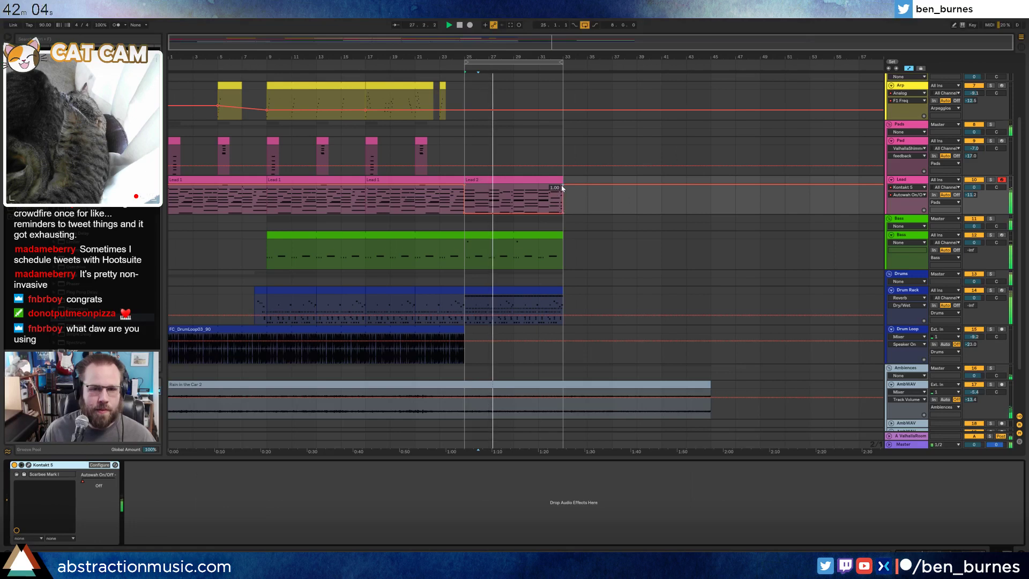
click(588, 199)
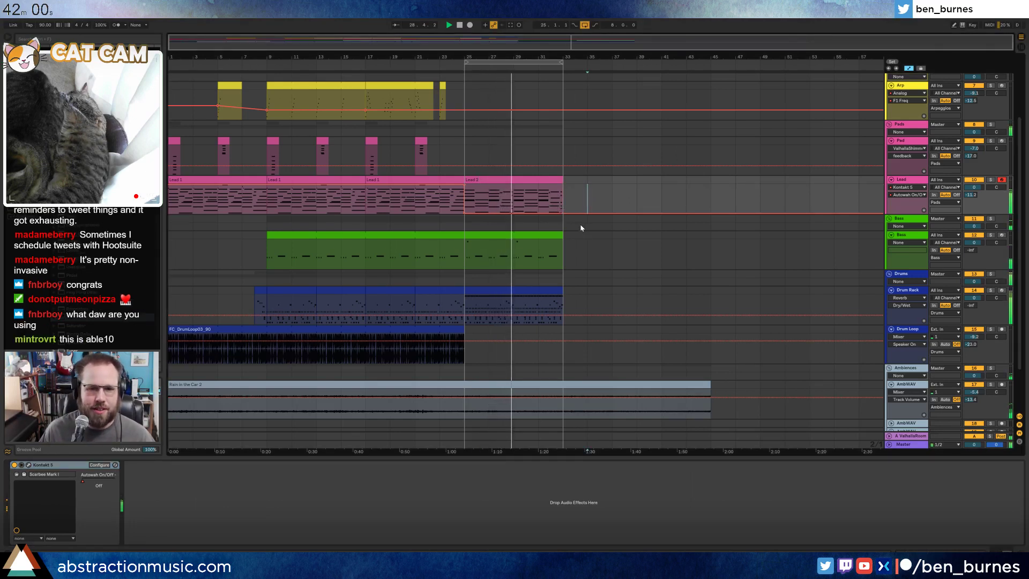
click(518, 180)
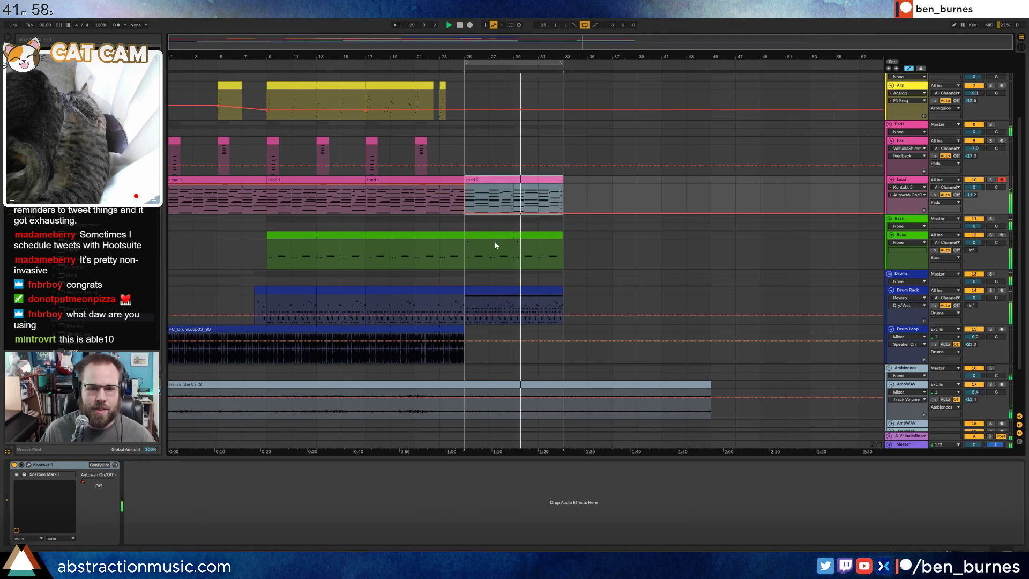
double_click(528, 180)
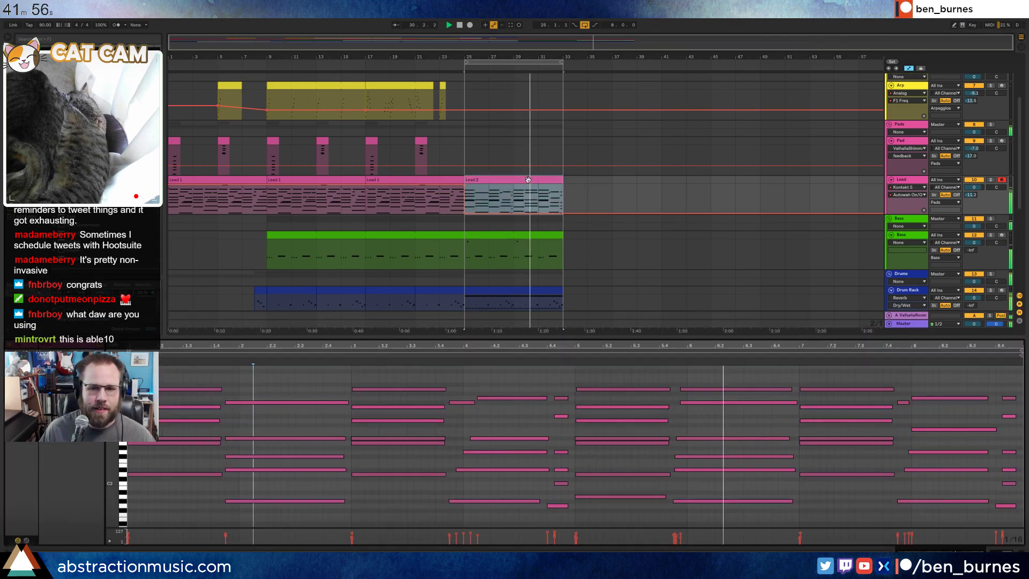
- Examine the clap, snare and kick notes of the Drum Rack clip below Lead 2 and play the section back
scroll(522, 240, down, 2)
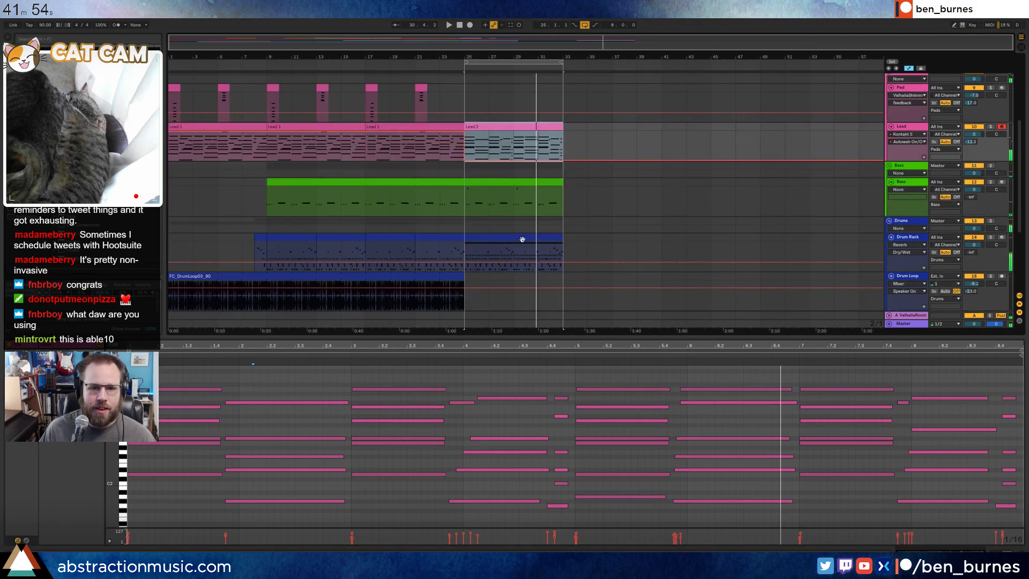
click(523, 240)
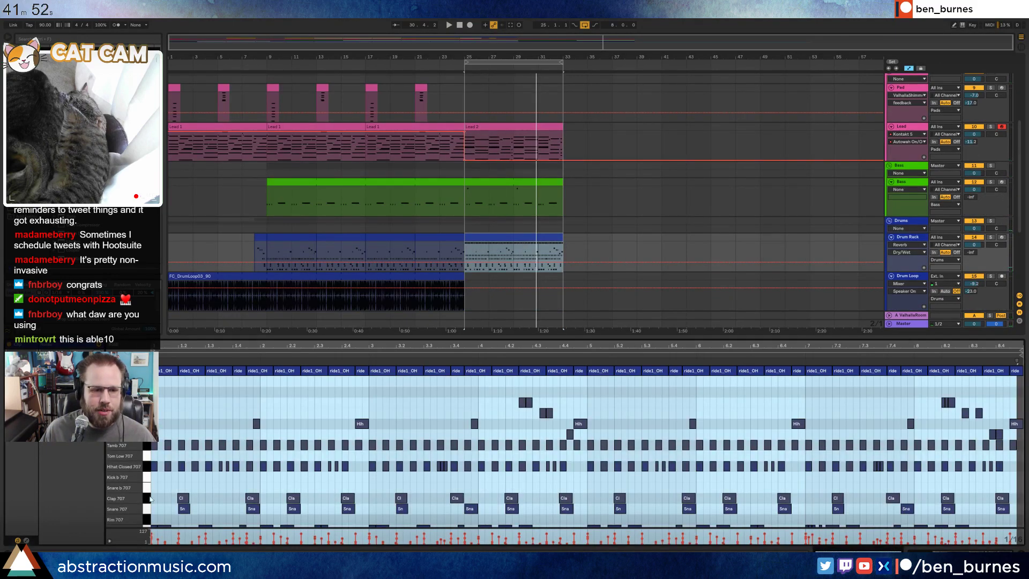
scroll(150, 500, down, 1)
click(234, 515)
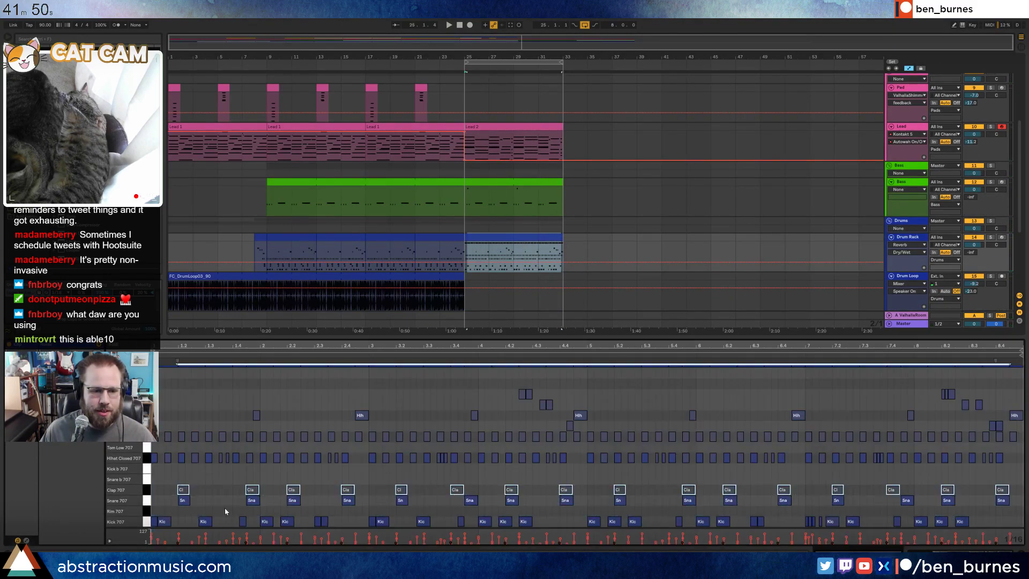
click(173, 500)
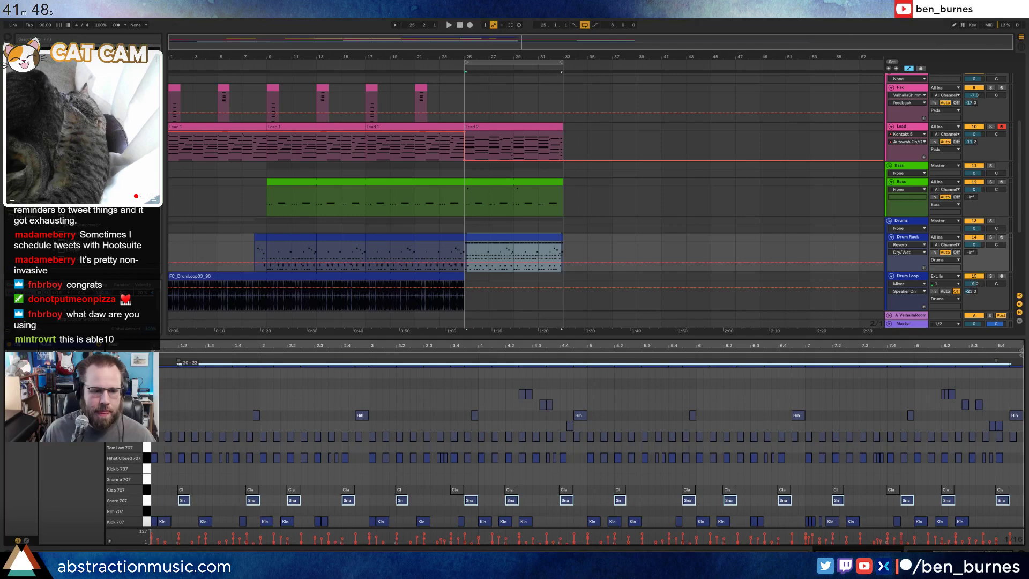
click(152, 519)
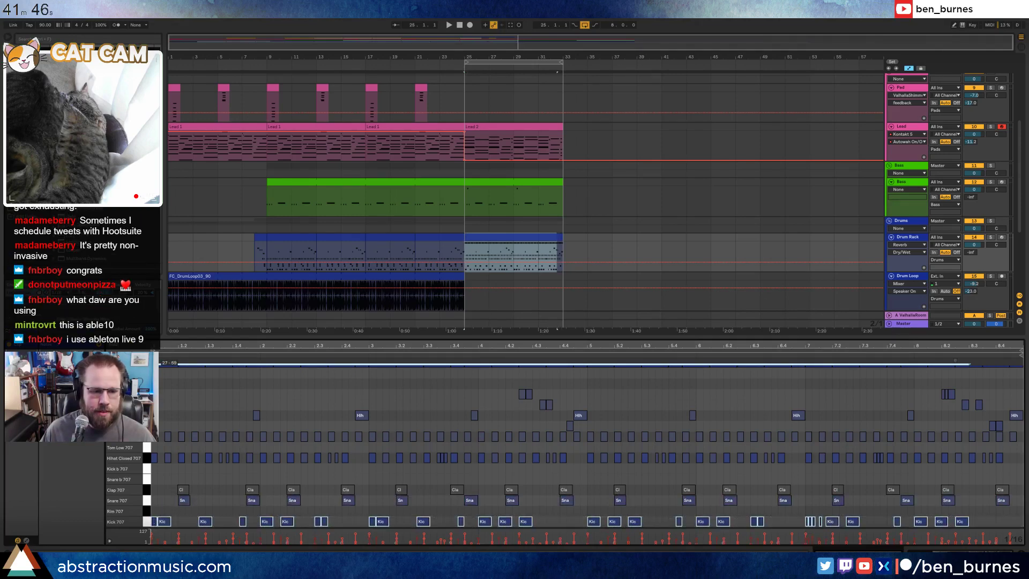
key(space)
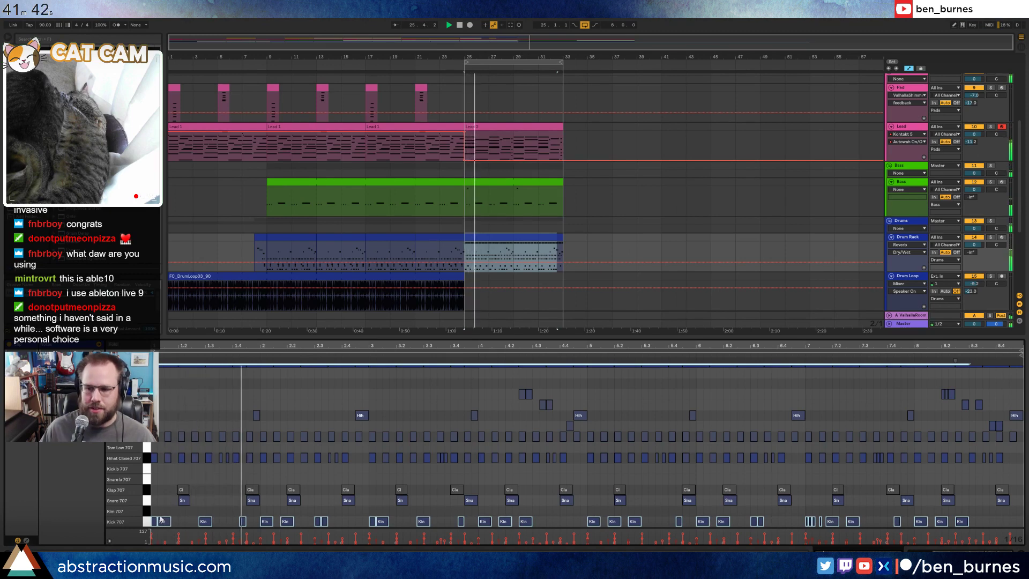
key(shift+Tab)
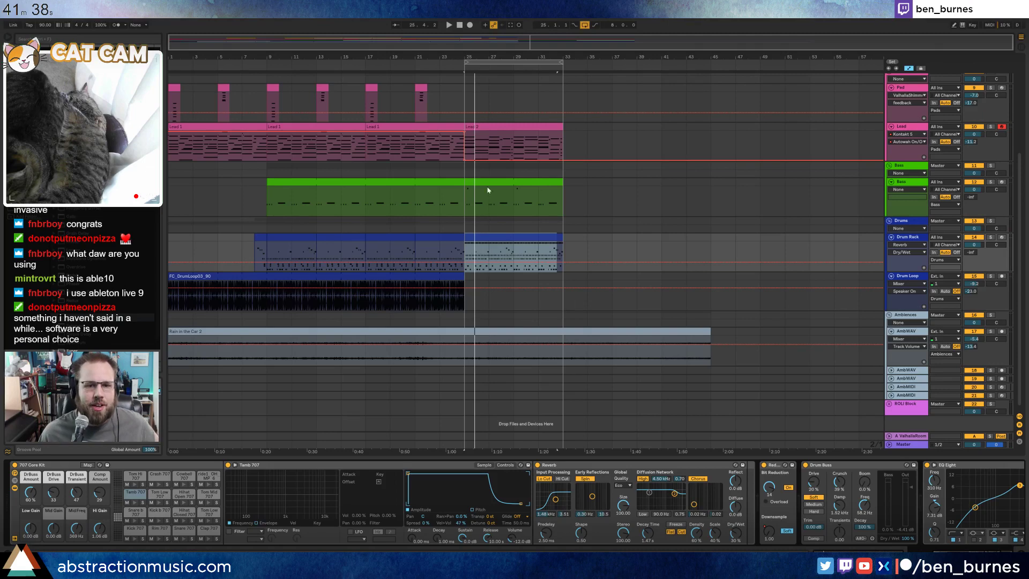
click(519, 236)
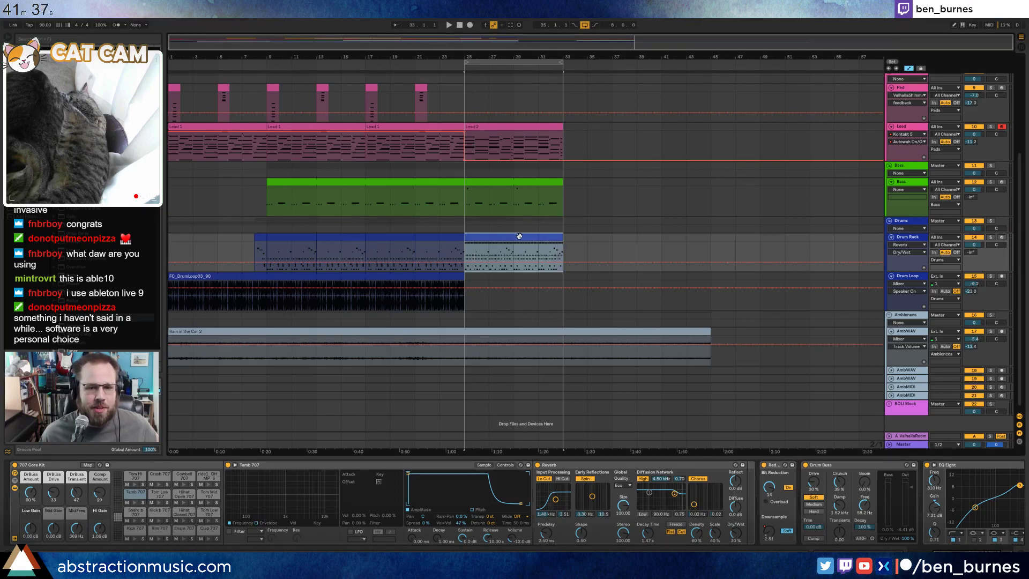
- Preview the Light, Mid Dark and Mid Light interface themes, restore the Dark theme and close the preferences
click(62, 18)
click(91, 203)
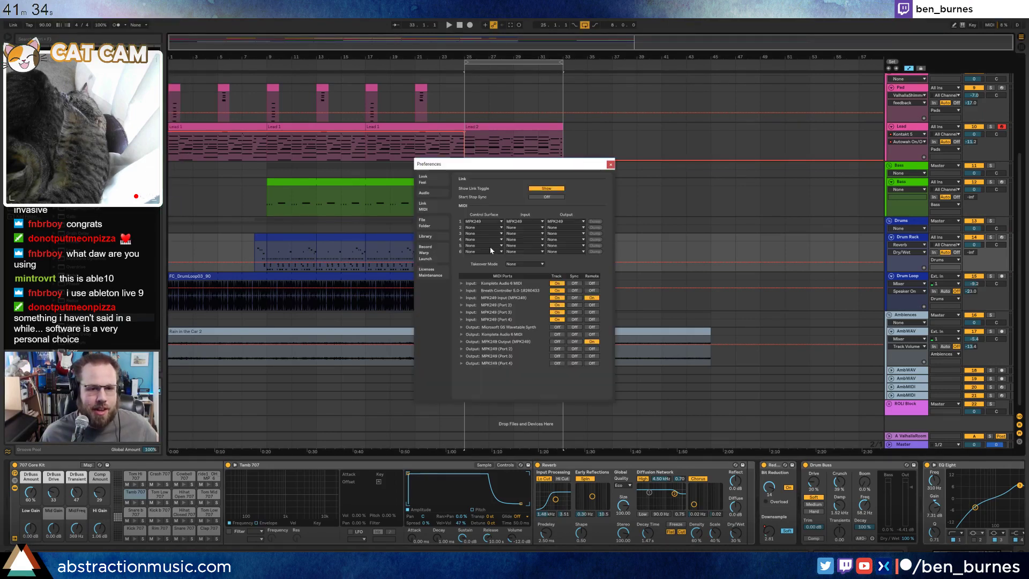
click(432, 181)
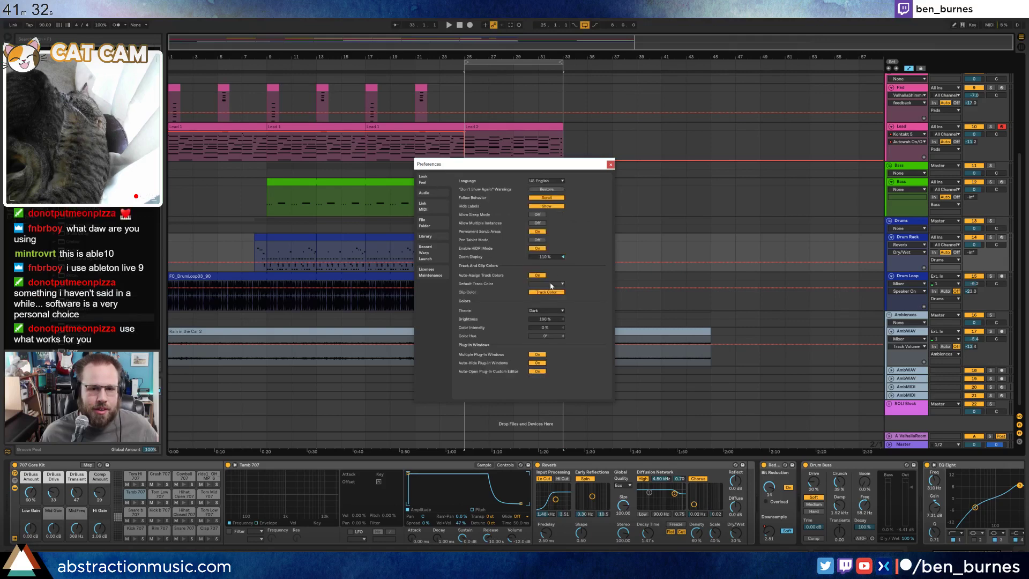
click(547, 309)
click(546, 317)
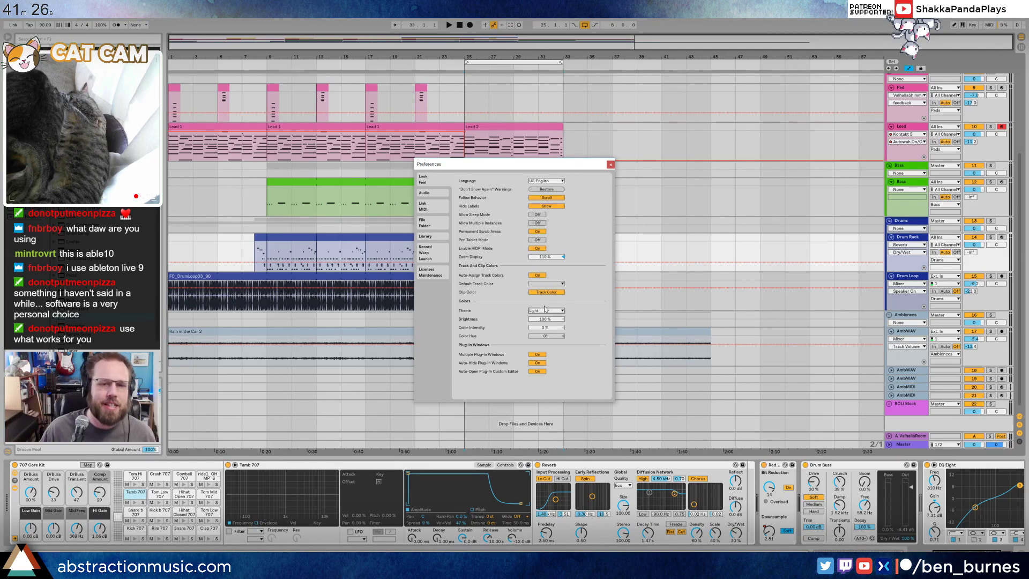
click(548, 315)
click(559, 329)
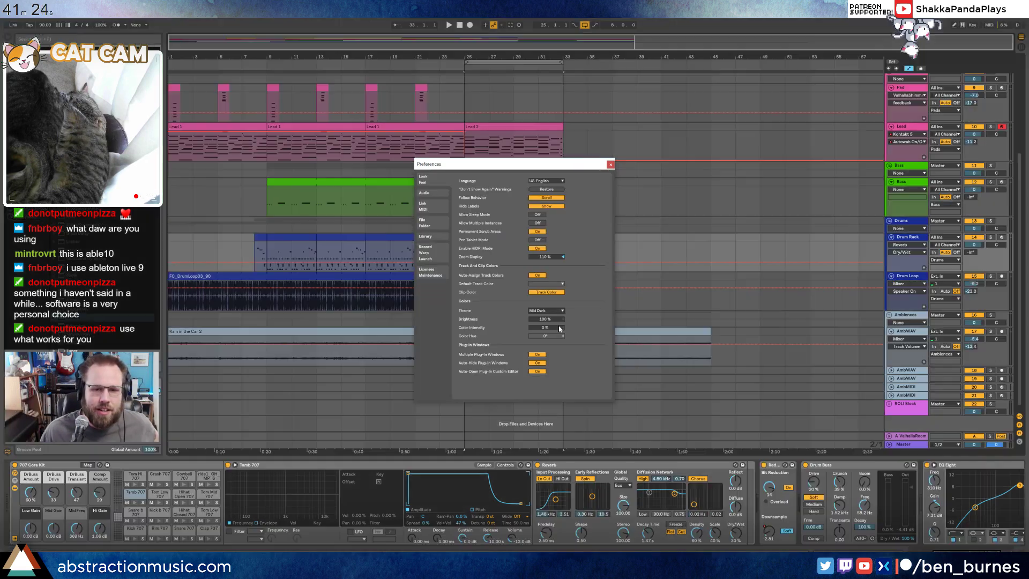
click(554, 312)
click(547, 323)
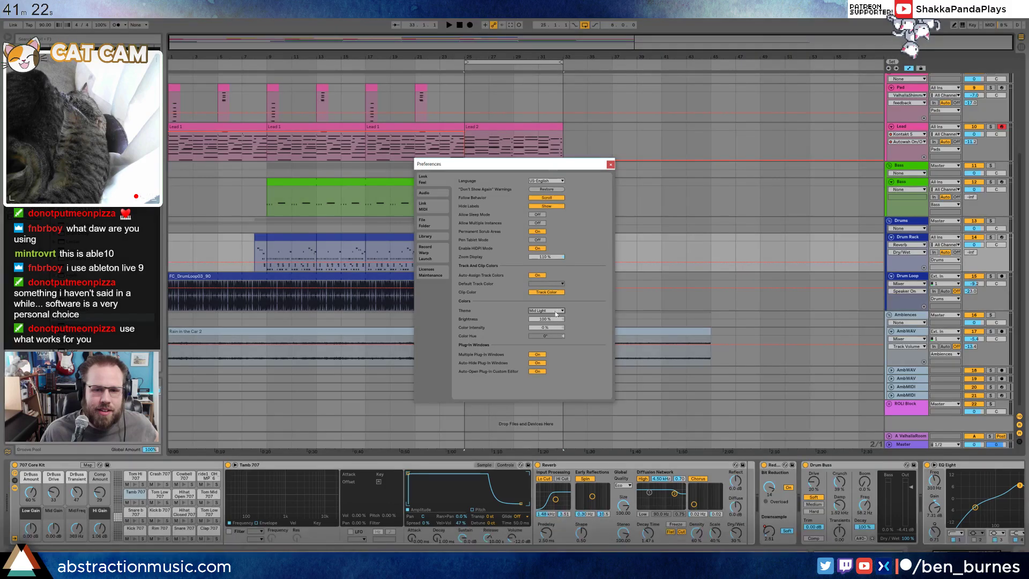
click(556, 310)
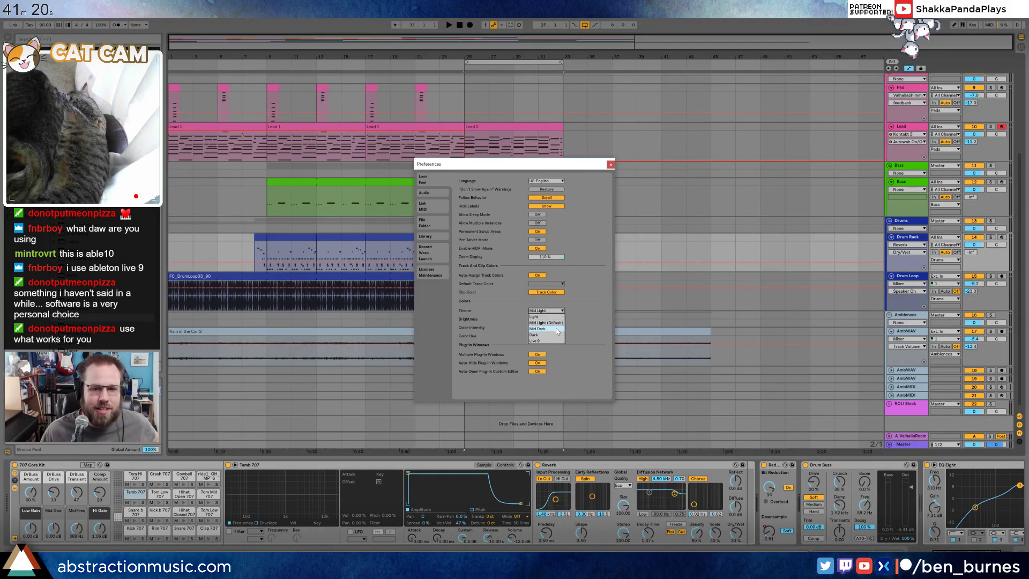
click(558, 336)
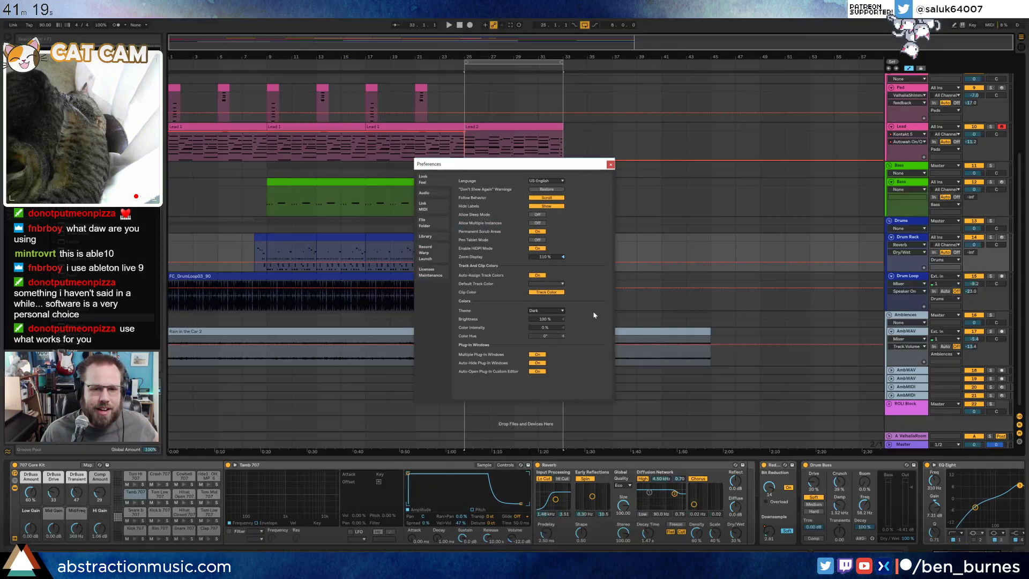
click(610, 164)
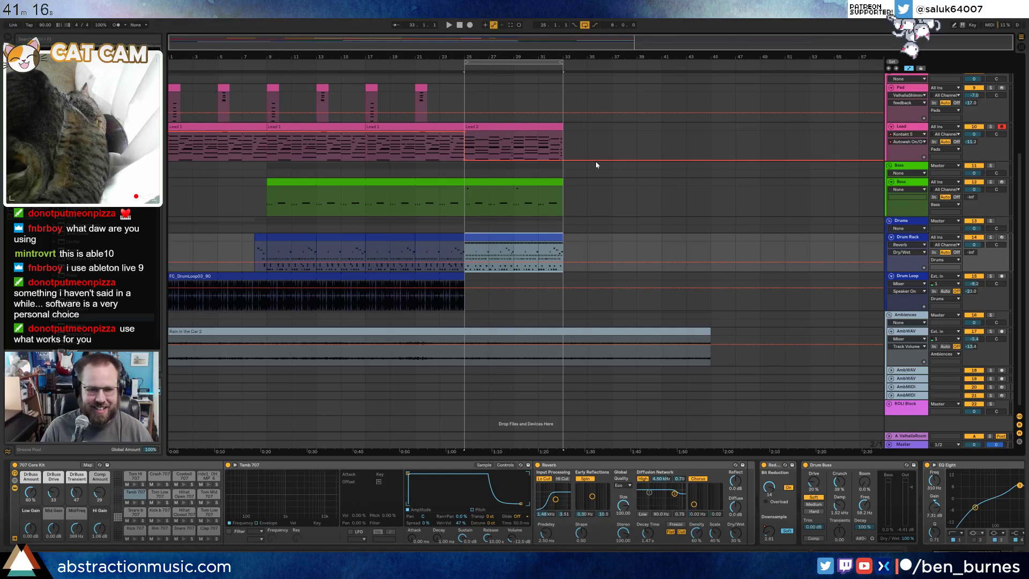
- Play back the transition from about bar 21 into the Lead 2 section and review the upper tracks
key(space)
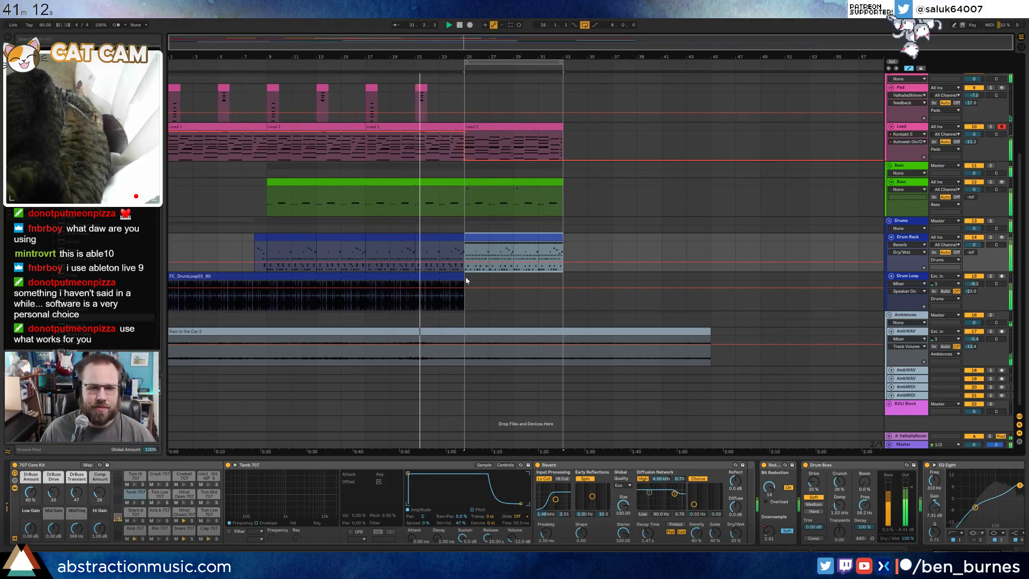
click(497, 228)
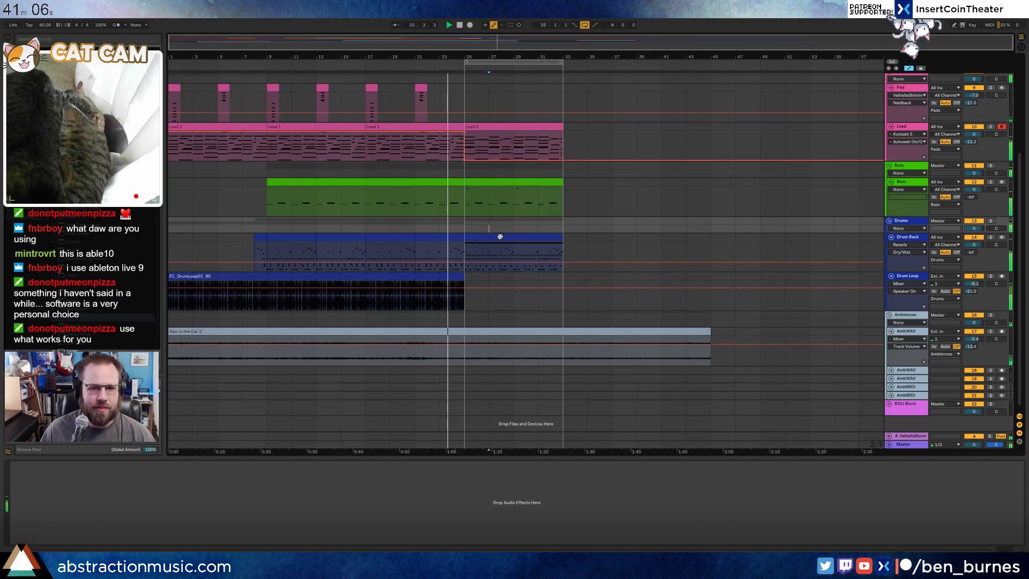
scroll(543, 176, up, 5)
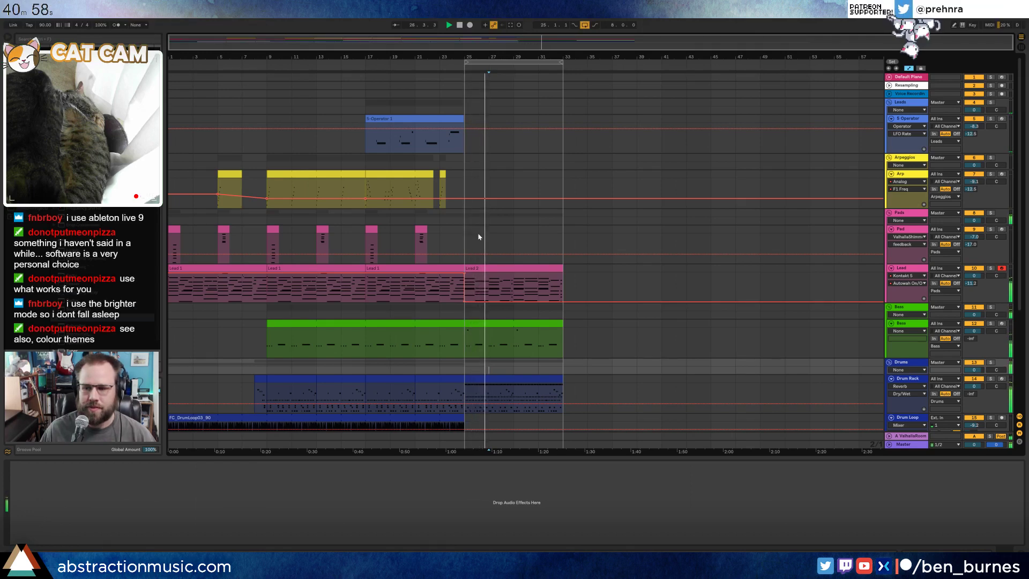
- Raise the Arp's F1 Freq automation with breakpoints at bars 13 and 21, and play the transition into bar 25
click(465, 174)
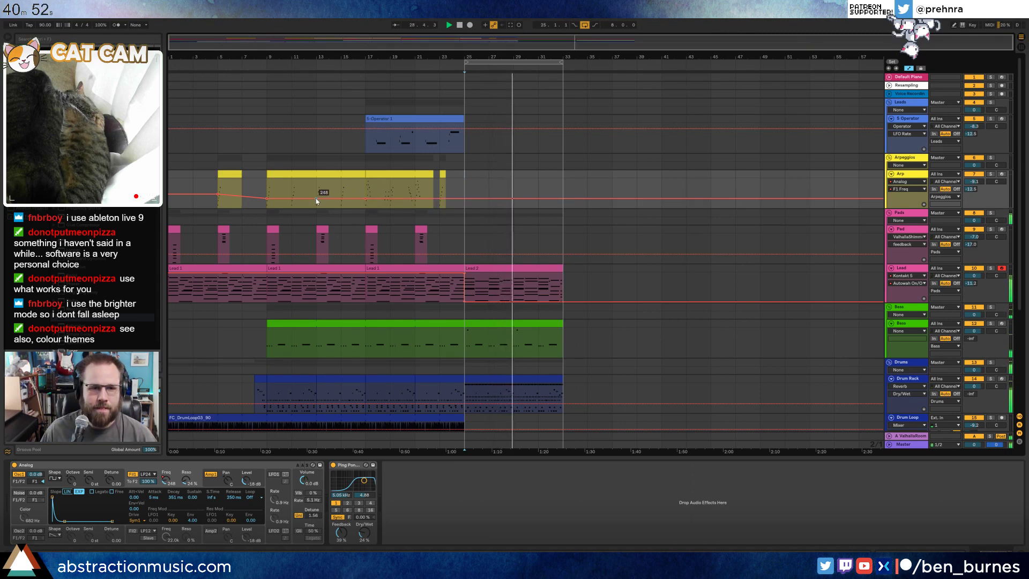
drag(316, 199, 317, 194)
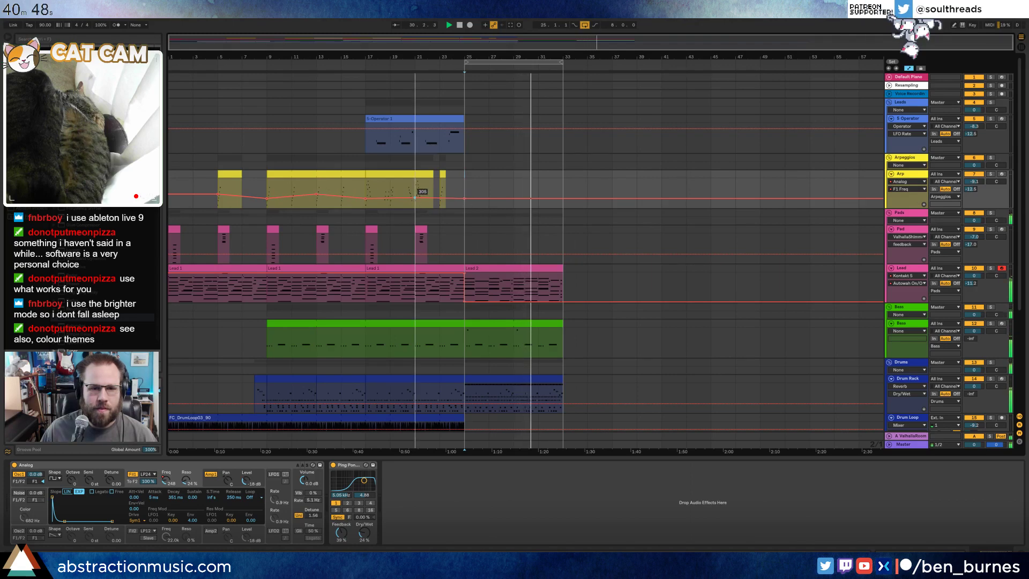
drag(415, 197, 415, 195)
click(482, 188)
key(space)
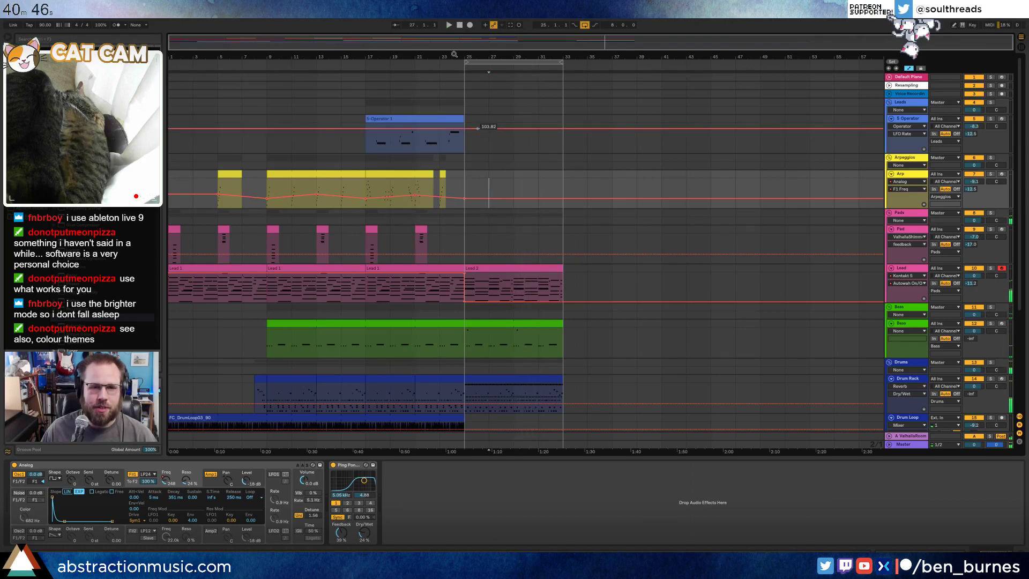
click(454, 55)
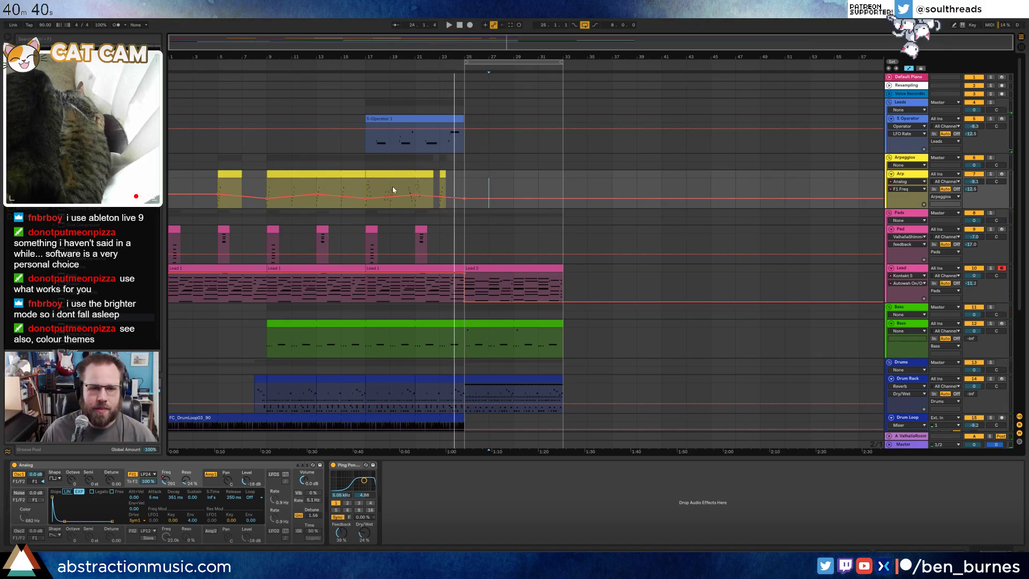
- Try copying the Arp passage from mid-bar 18 to mid-bar 19 over to mid-bar 24 and undo the paste
scroll(393, 185, up, 3)
drag(373, 186, 397, 191)
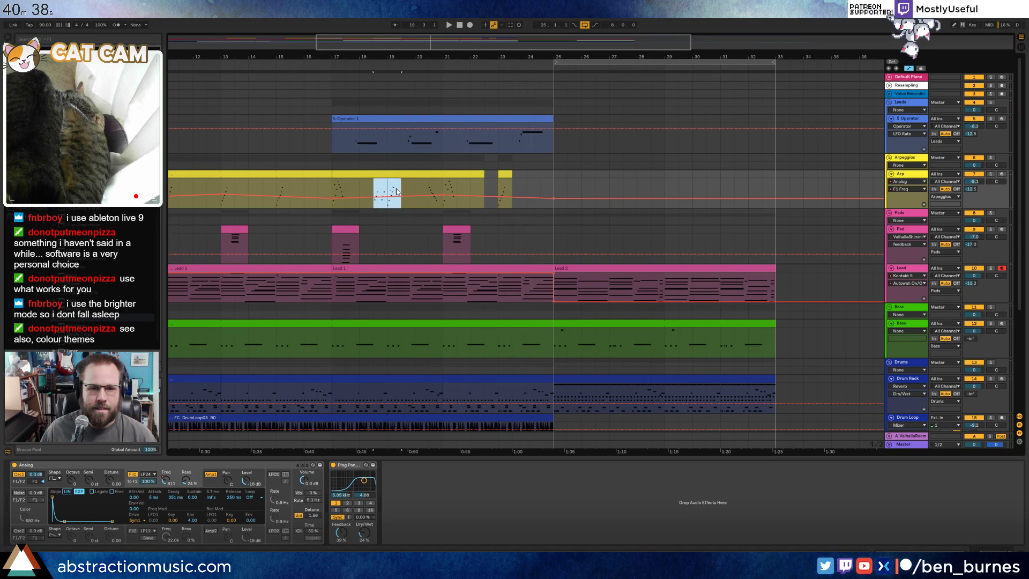
click(535, 184)
key(ctrl+v)
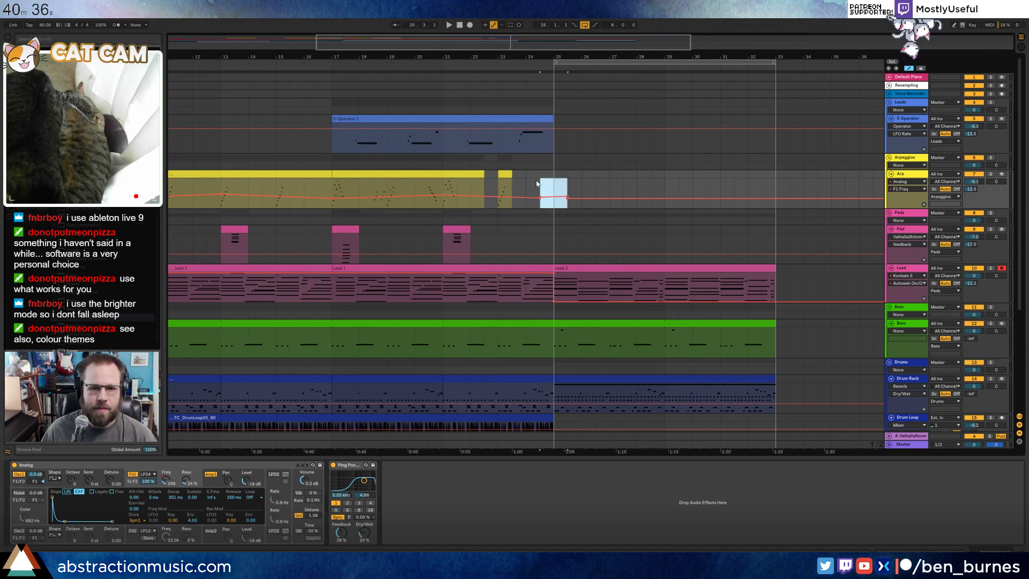
key(ctrl+z)
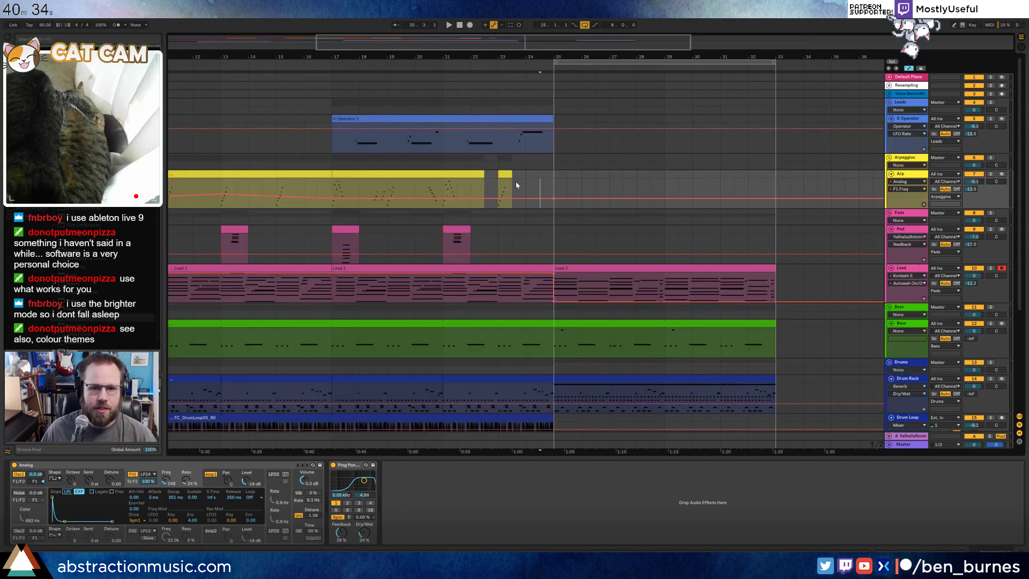
- With automation hidden, try a copy of the bar 18 Arp phrase across the bar 25 transition, play it back and delete it
key(a)
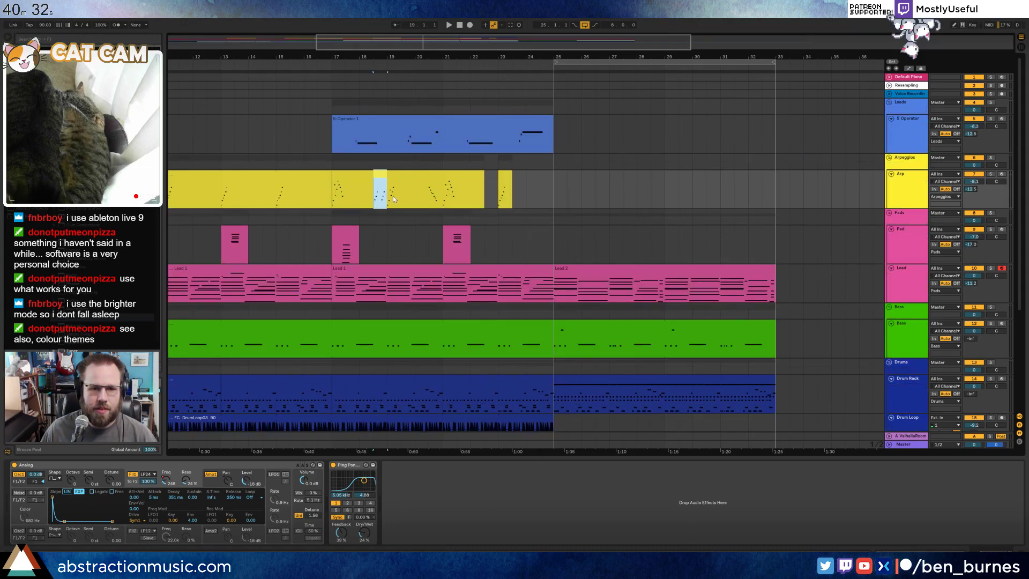
click(525, 181)
key(ctrl+v)
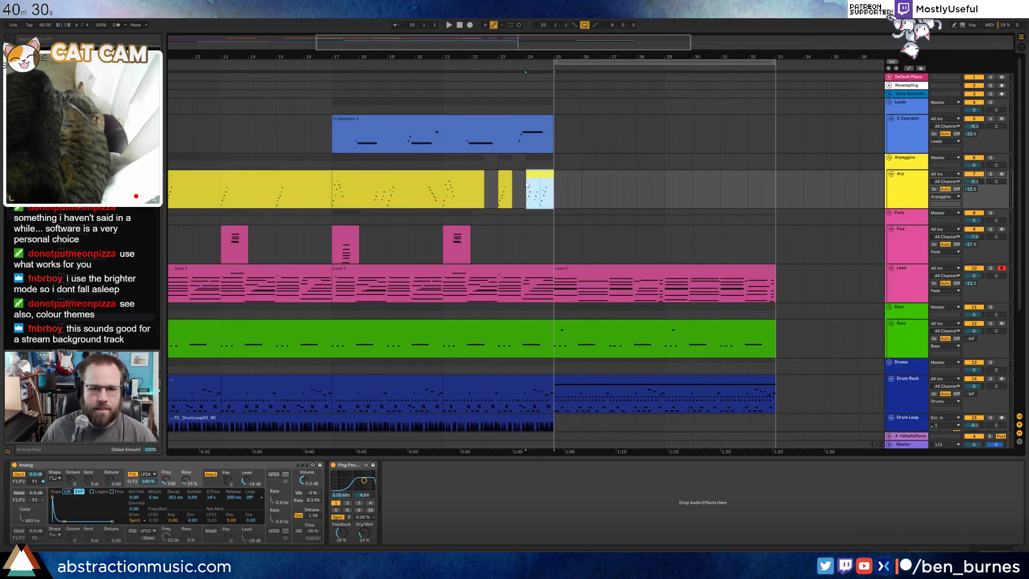
drag(540, 174, 555, 174)
key(space)
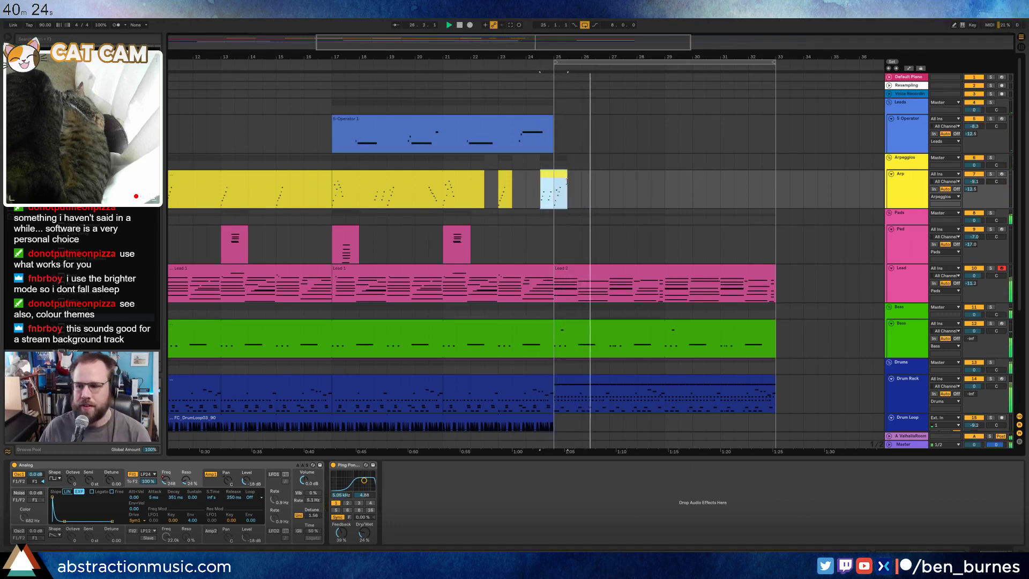
key(Delete)
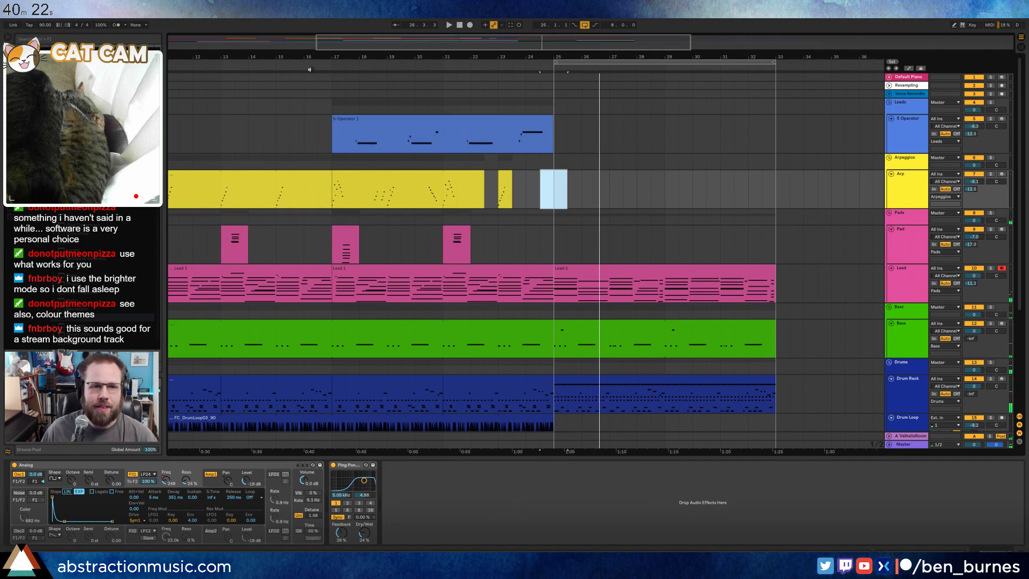
- Play back the arrangement from just before bar 17 into the Lead 2 section and review the drum tracks
click(319, 67)
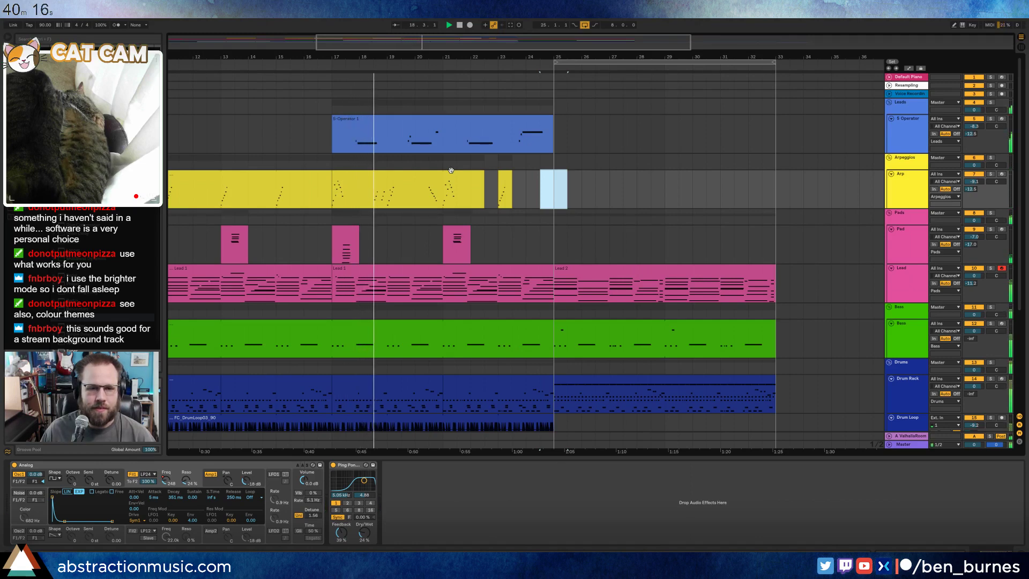
click(642, 191)
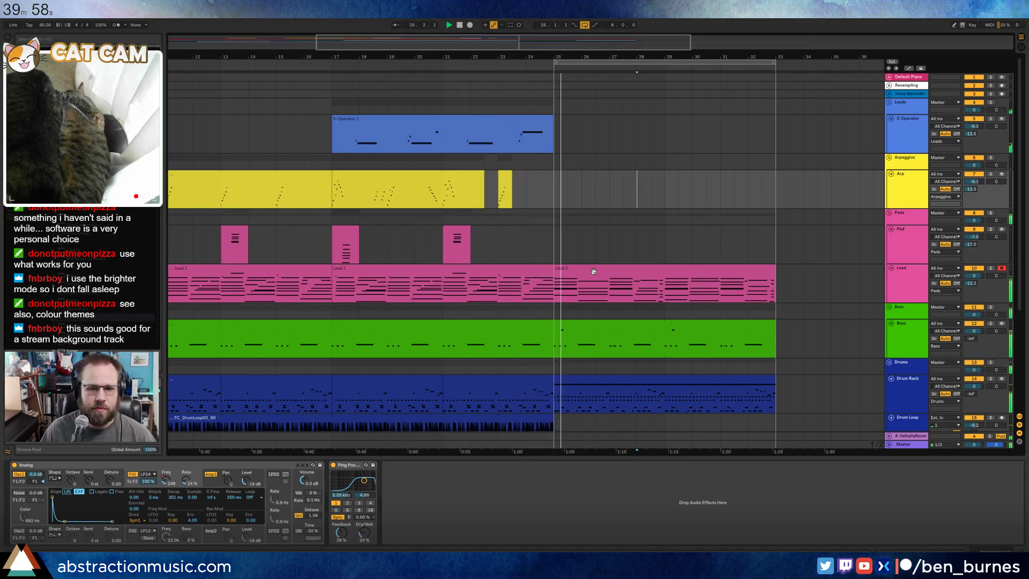
scroll(600, 276, down, 2)
scroll(605, 281, down, 3)
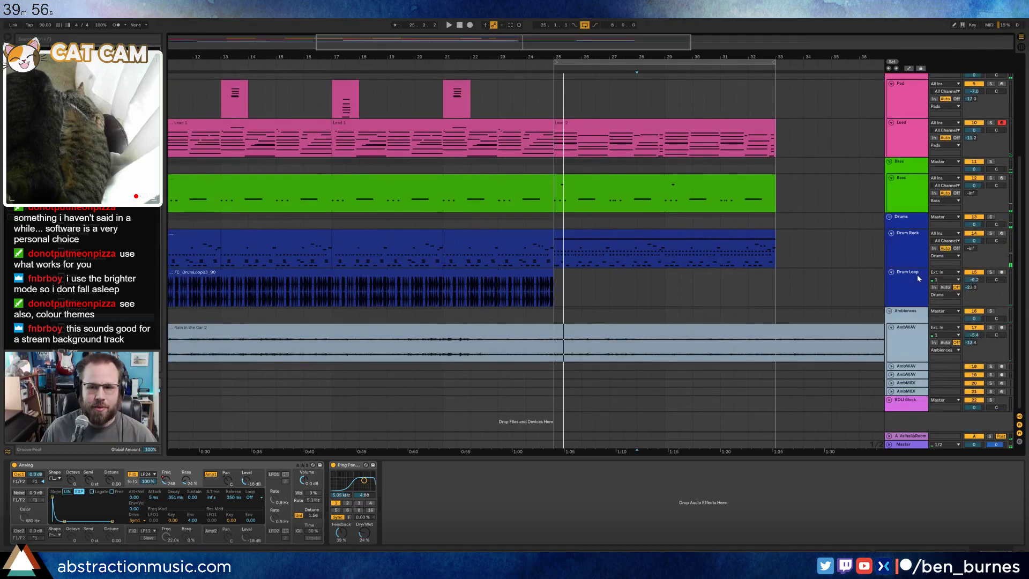
- Insert an audio track below Drum Loop, record a take from bar 23 into bar 25, and trim its start to mid-bar 23
click(918, 278)
key(ctrl+t)
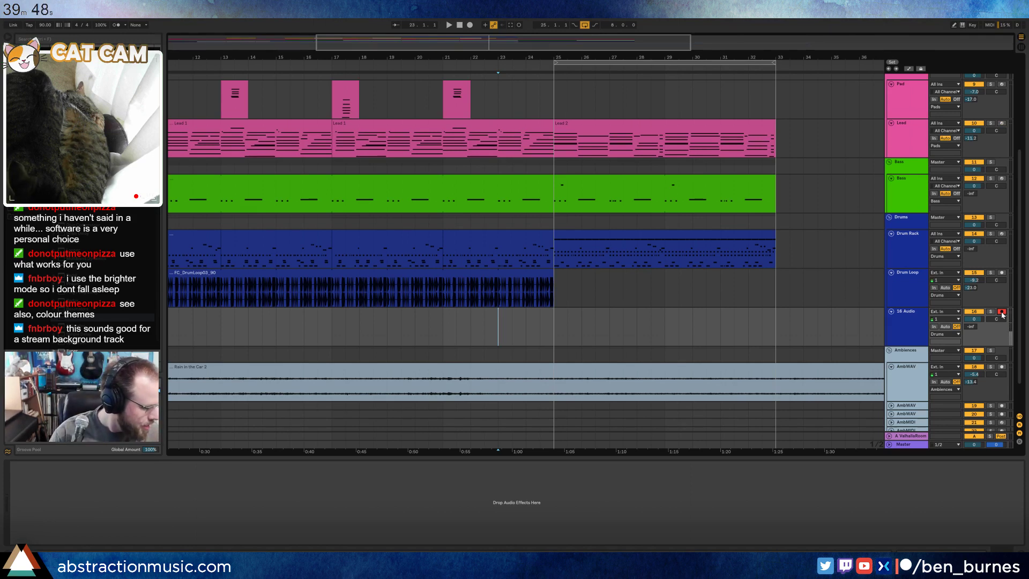
key(F9)
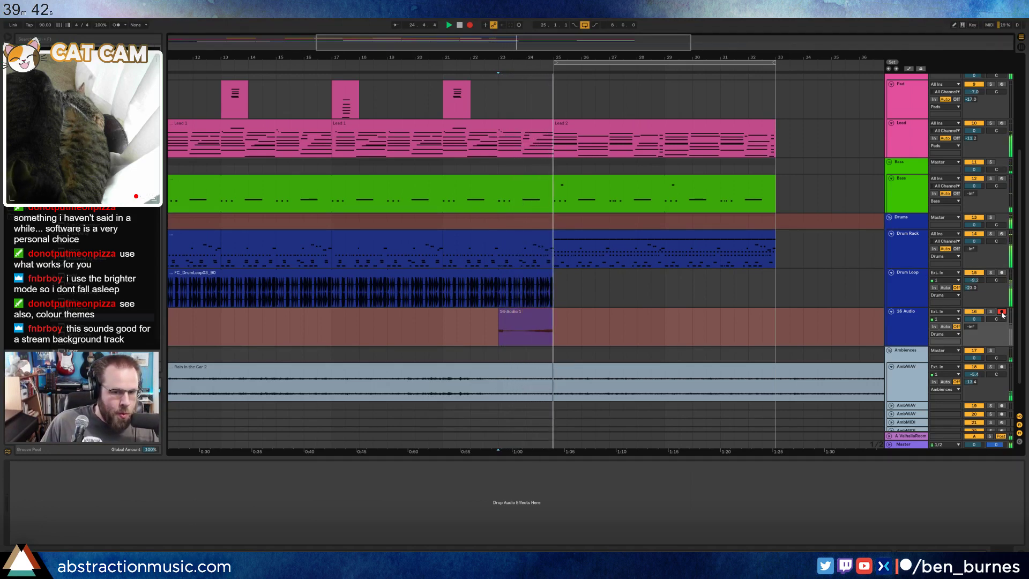
key(space)
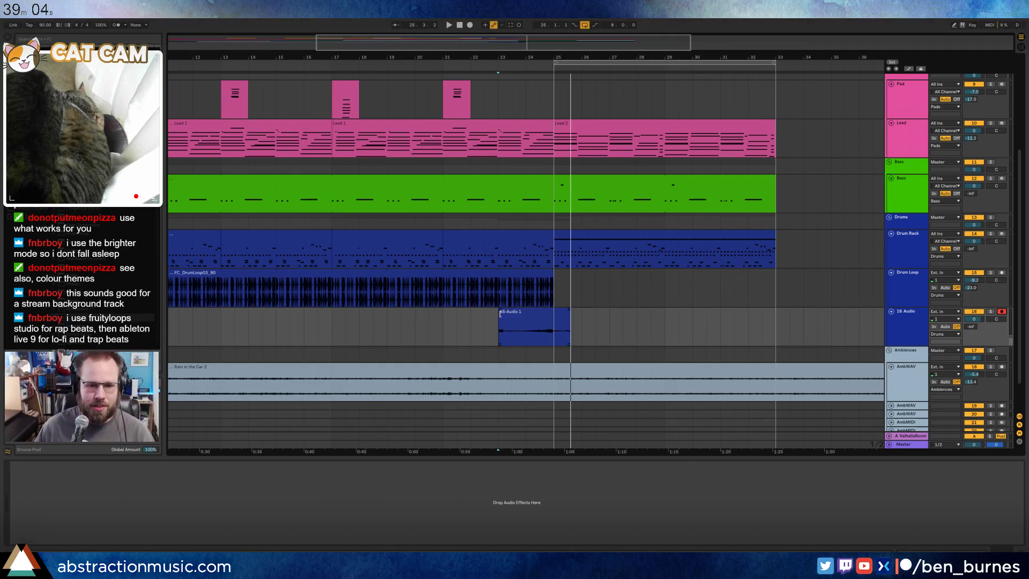
drag(500, 313, 554, 314)
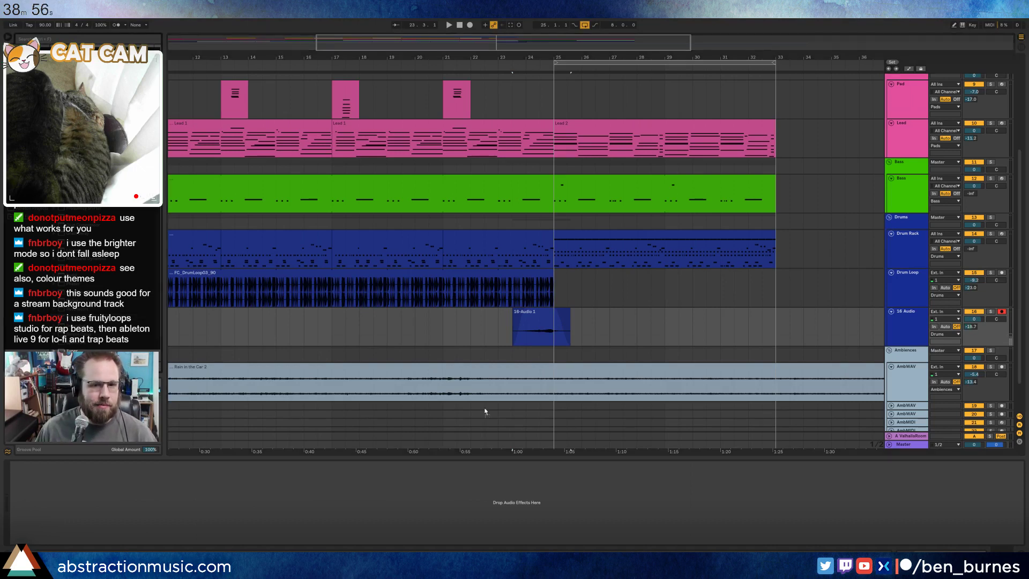
- Add a high-pass Auto Filter at about 978 Hz and a Ping Pong Delay to the new audio track during playback
click(50, 522)
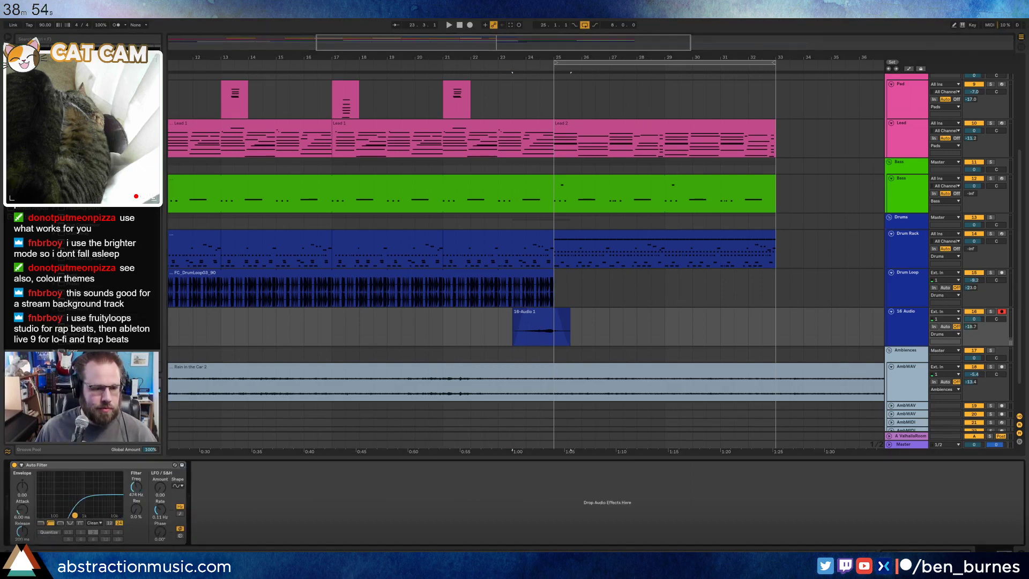
drag(115, 511, 82, 515)
key(space)
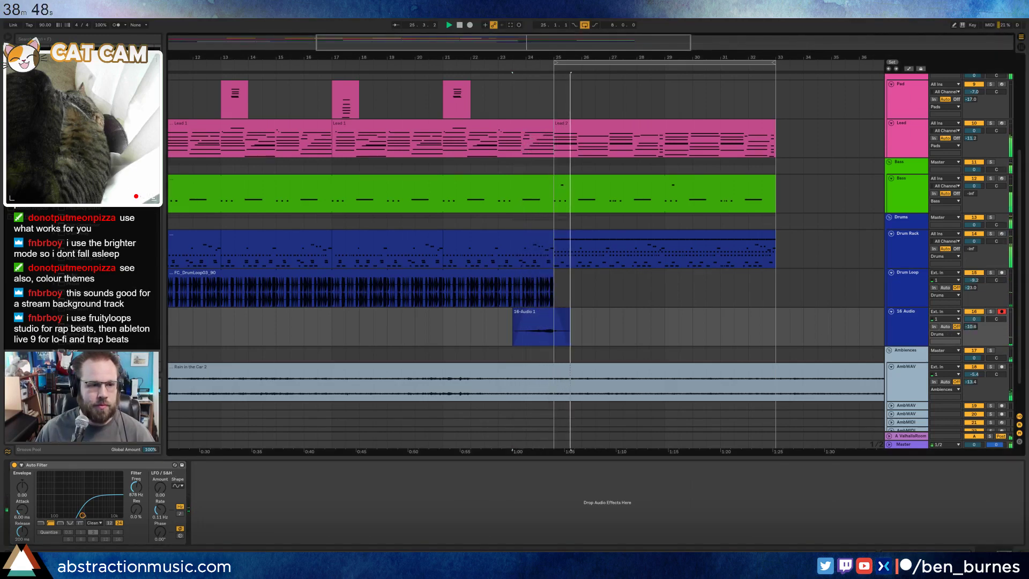
drag(81, 293, 224, 502)
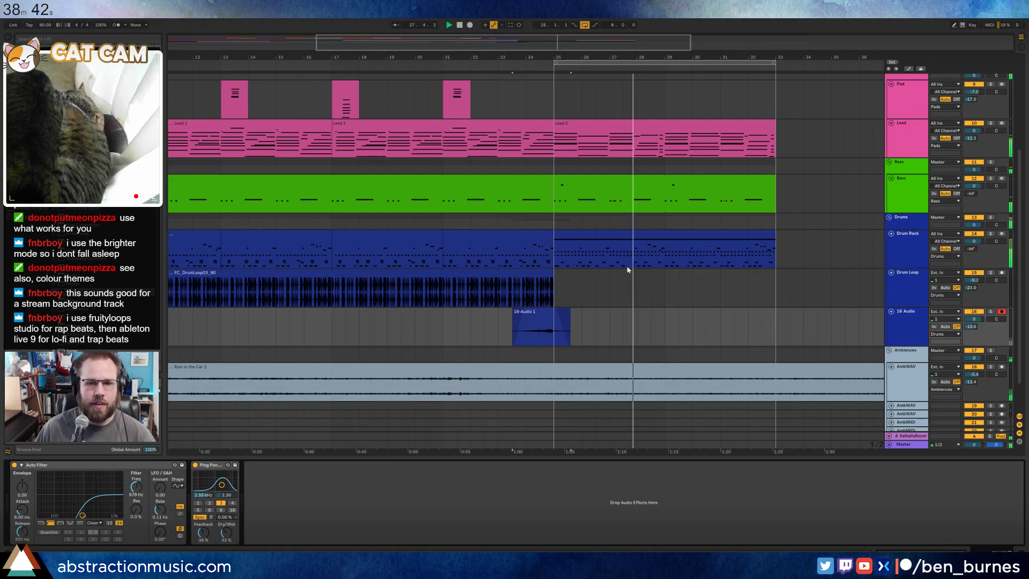
- Add an Auto Pan after the ride sample in the Drum Rack, setting its amount to 73% and switching its rate mode, and start playback
double_click(637, 237)
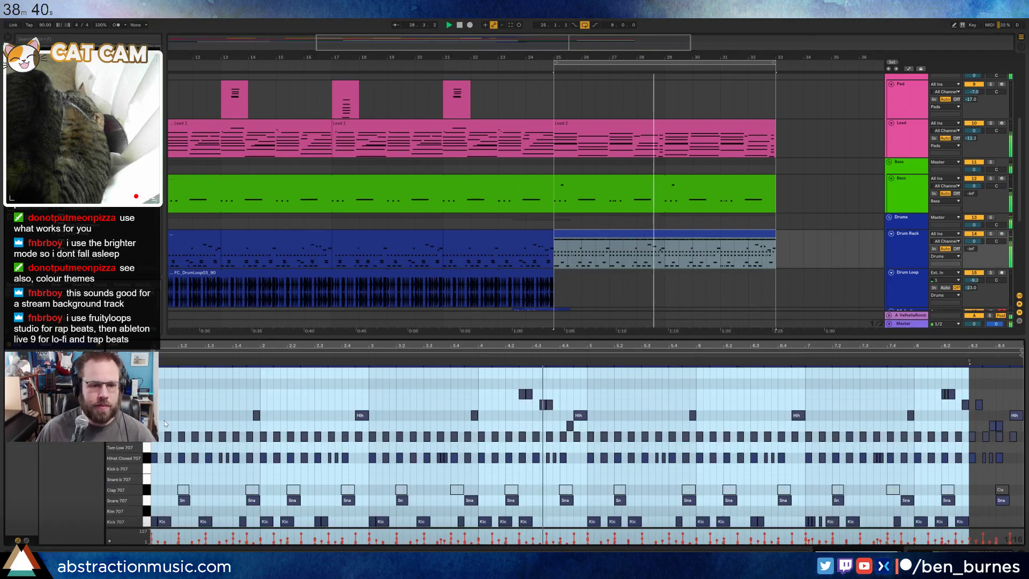
key(shift+Tab)
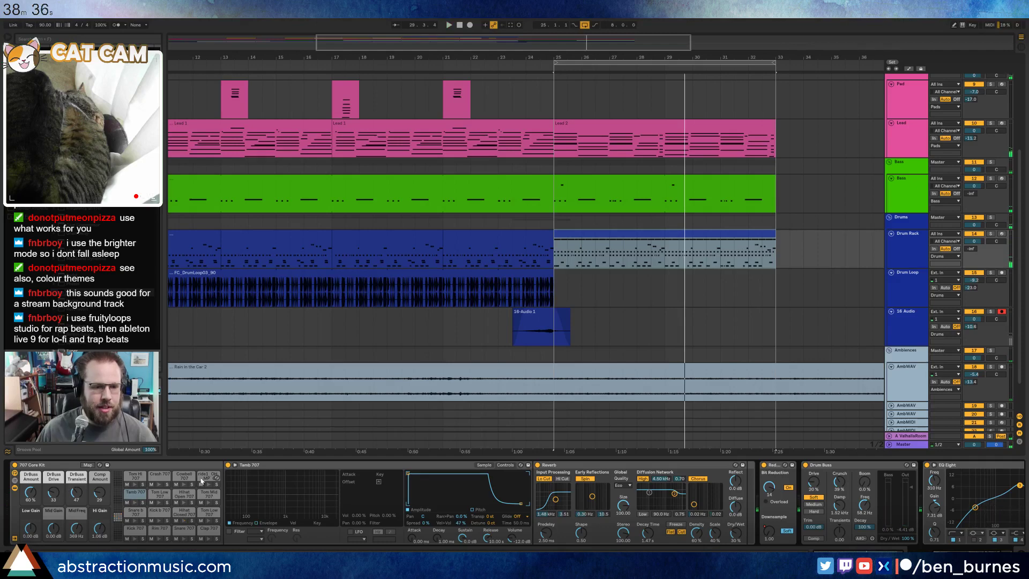
click(204, 476)
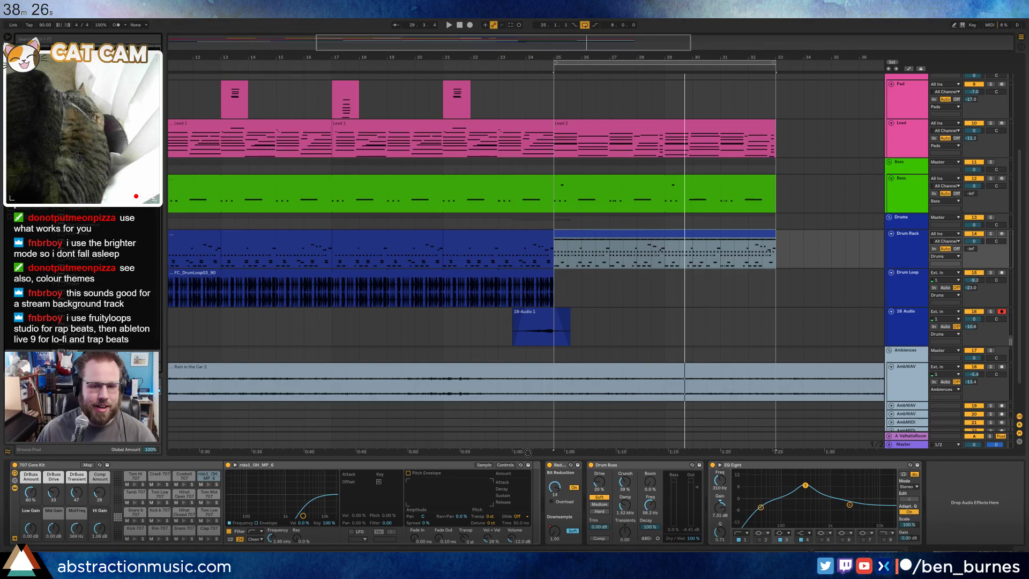
drag(75, 316, 533, 482)
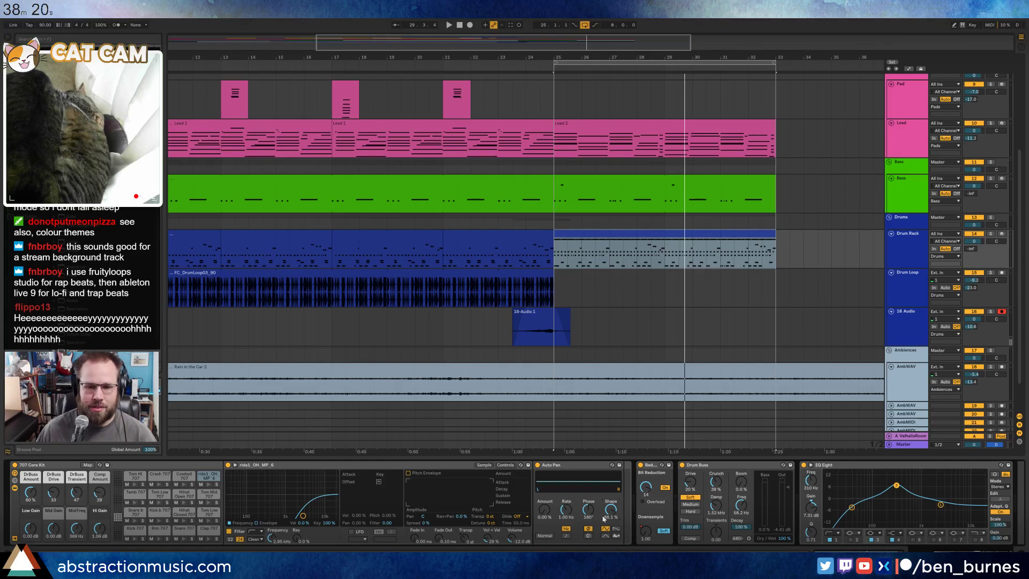
click(566, 536)
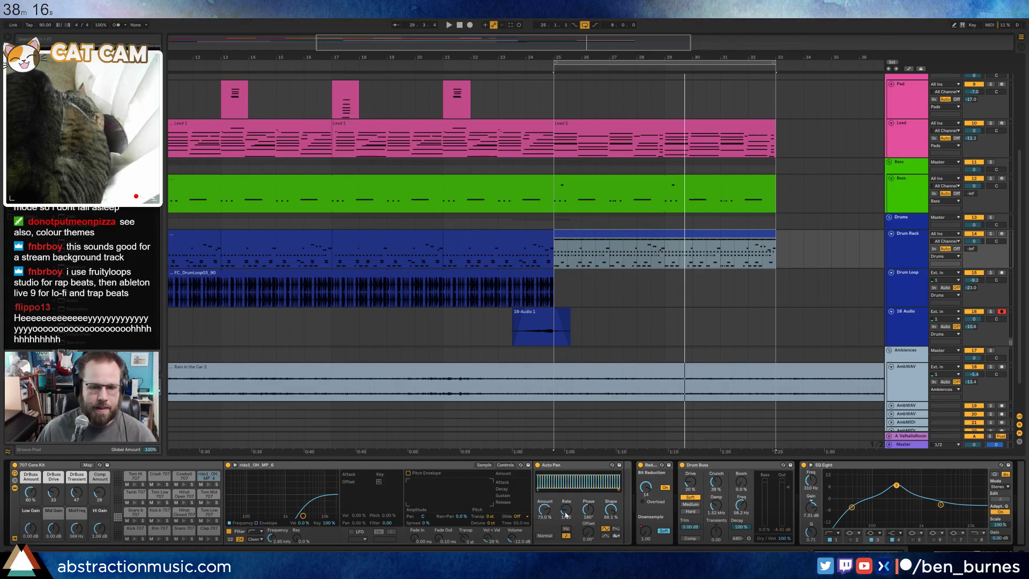
key(space)
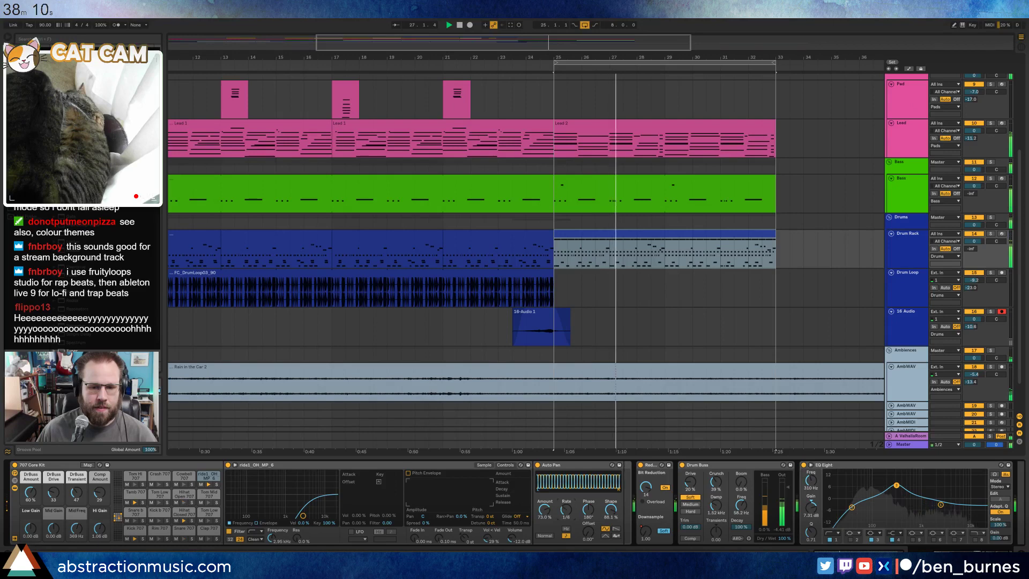
- Adjust the ride's Auto Pan rate during loop playback, soloing the Drum Rack temporarily to judge the effect
mouse_move(566, 509)
mouse_down()
mouse_move(566, 494)
mouse_move(566, 527)
mouse_up()
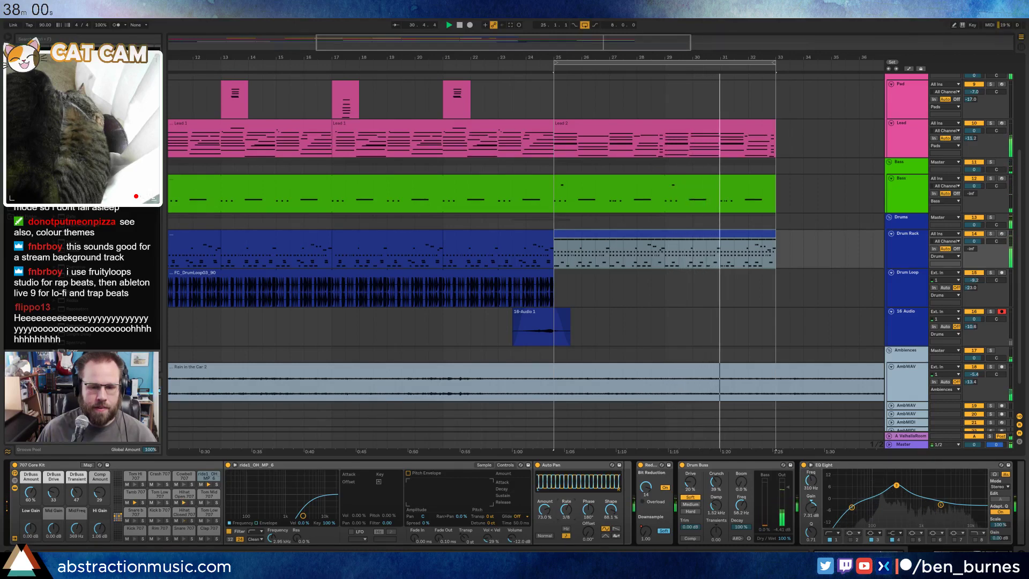
drag(566, 527, 566, 527)
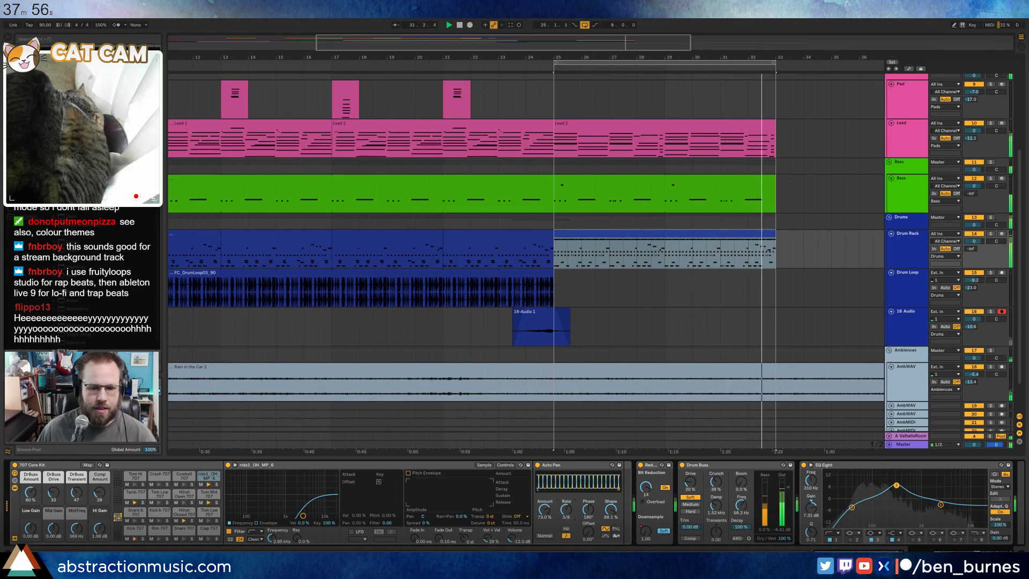
drag(566, 528, 566, 521)
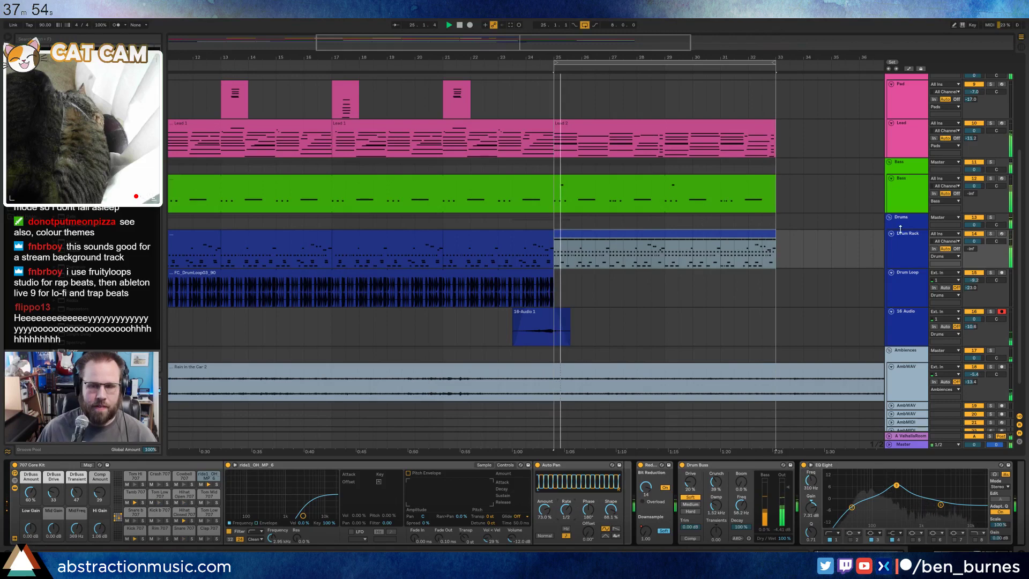
click(991, 178)
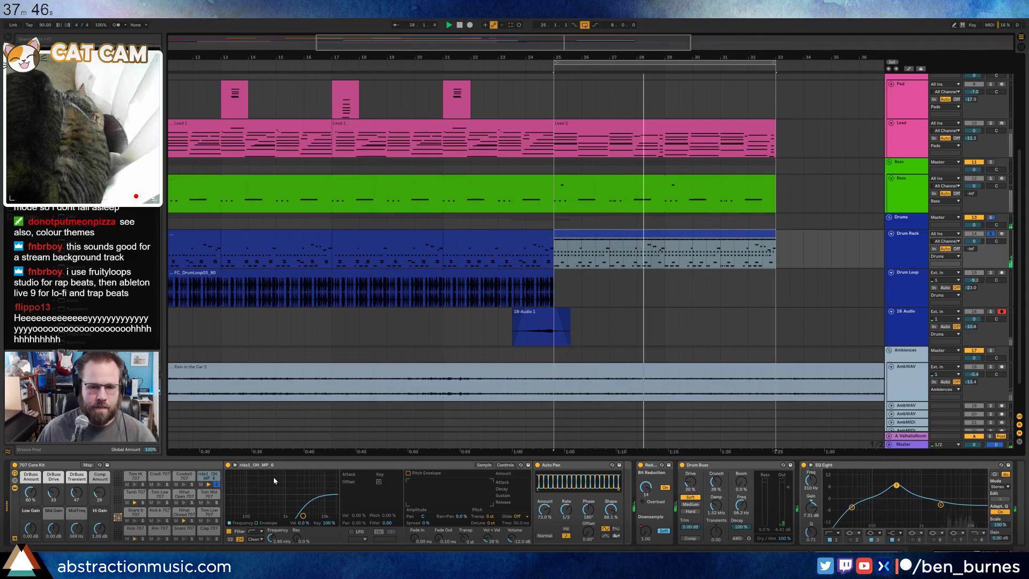
click(991, 234)
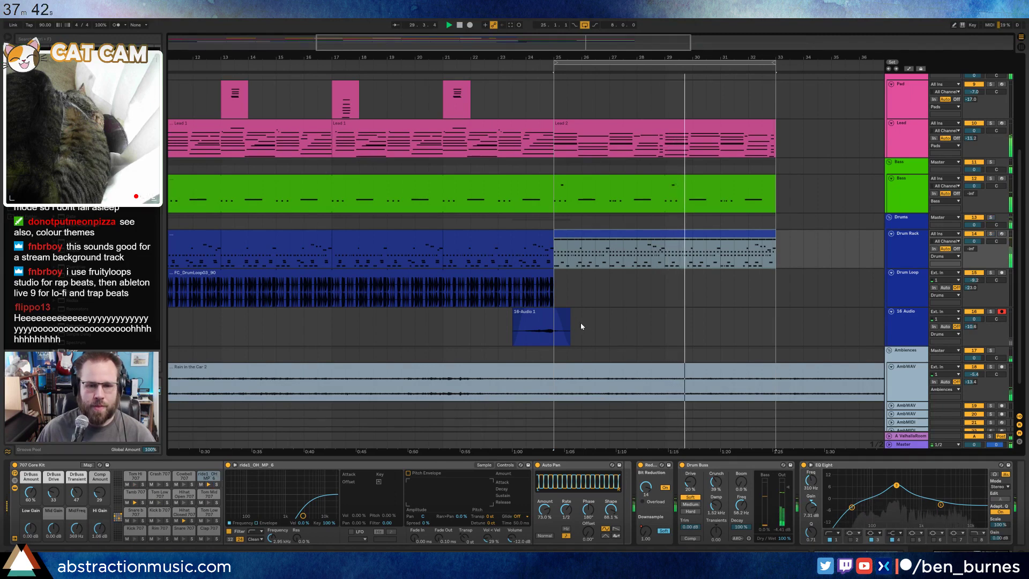
- Trim the end of the 18-Audio 1 clip back to 25.2 and start its fade-out at about bar 25
click(562, 324)
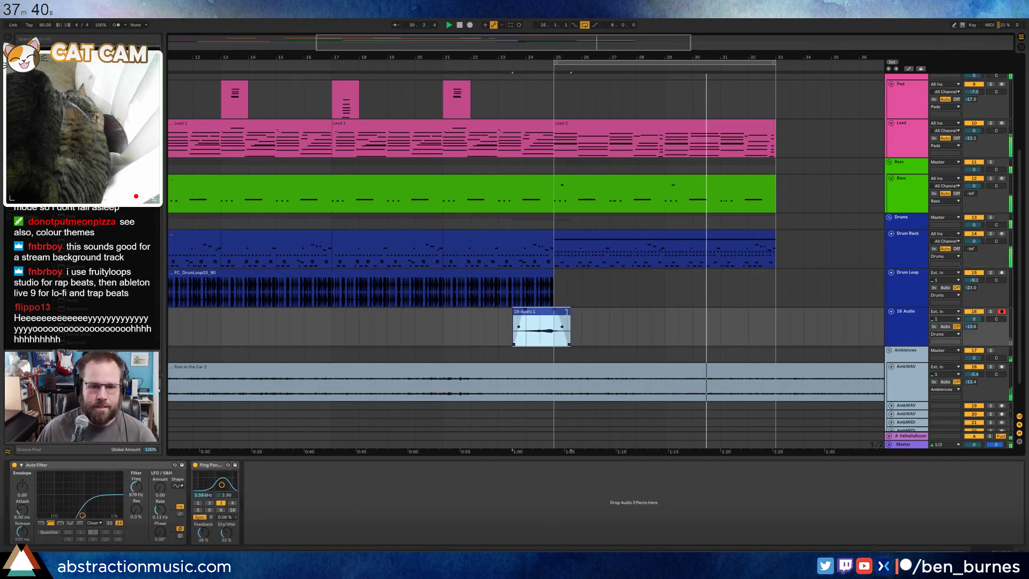
drag(566, 311, 555, 311)
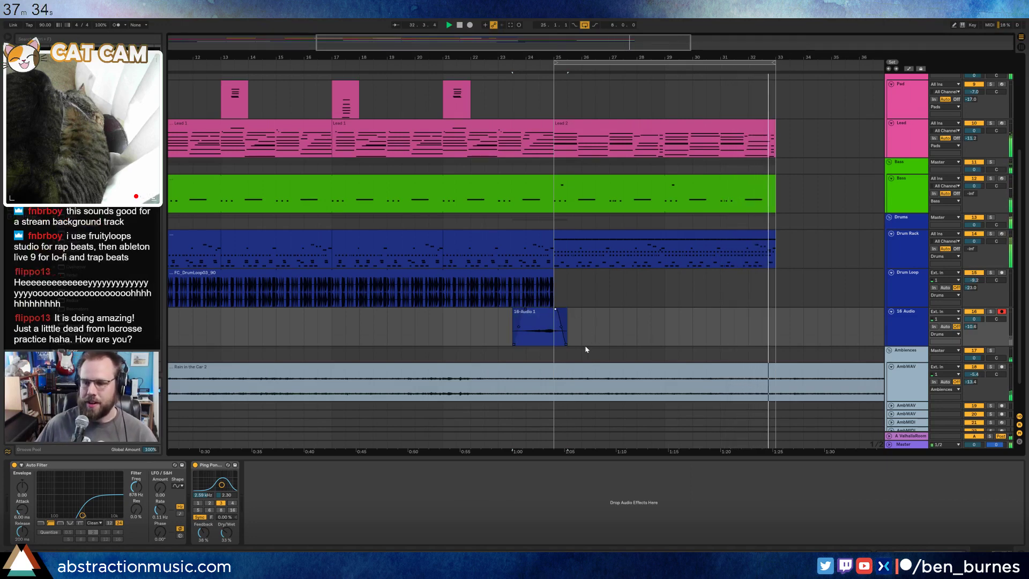
key(space)
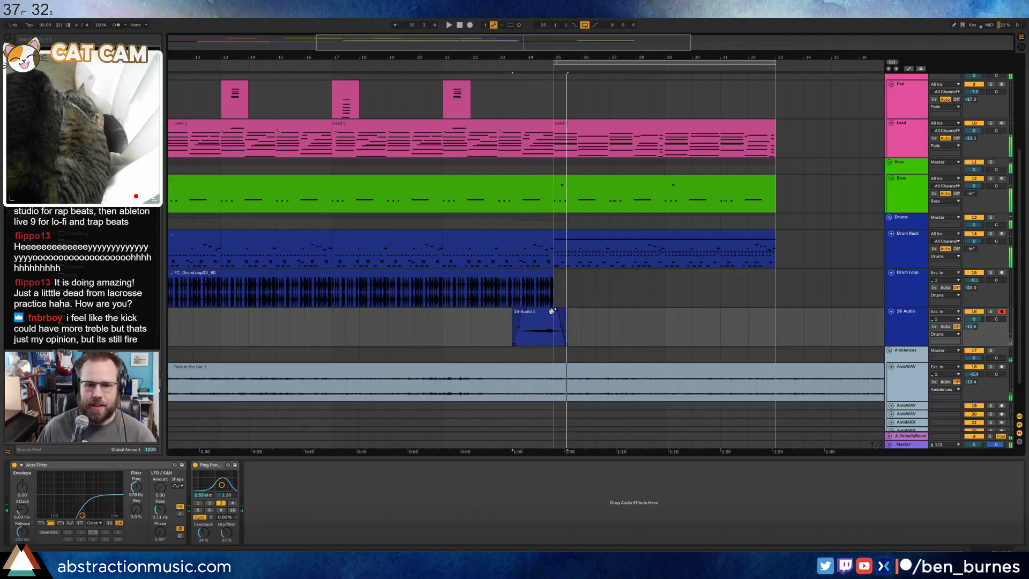
scroll(556, 323, up, 5)
drag(641, 311, 597, 311)
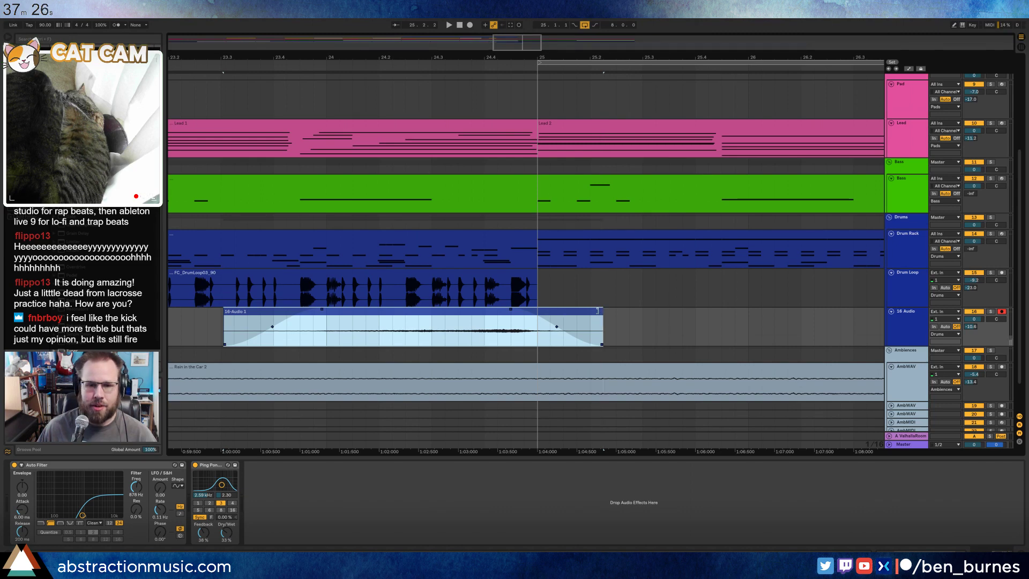
drag(597, 311, 589, 310)
click(543, 309)
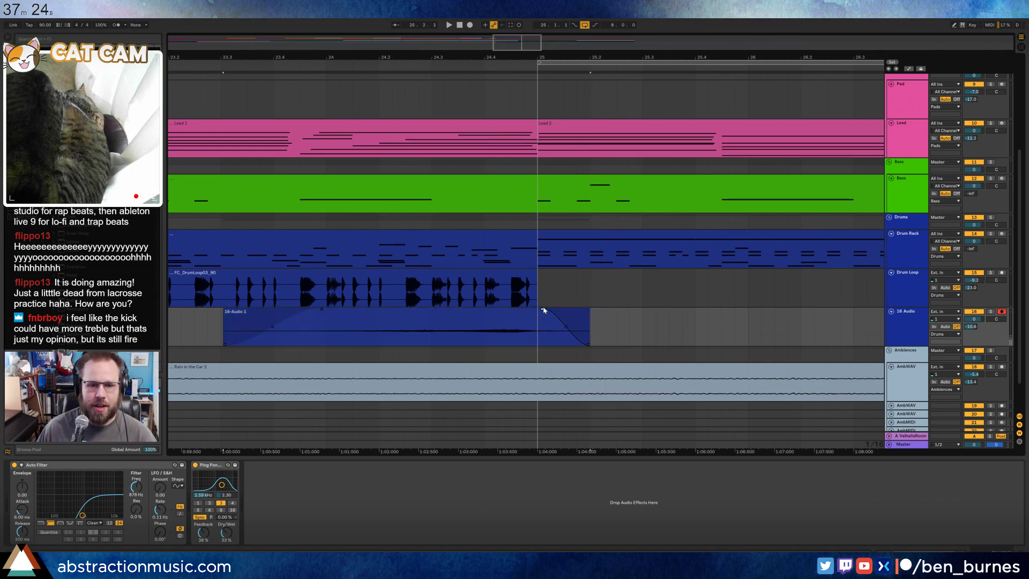
- With the Kick 707 pad selected, raise its Drum Buss damp frequency to 2.43 kHz and shift the lowest EQ Eight band lower during playback
click(564, 237)
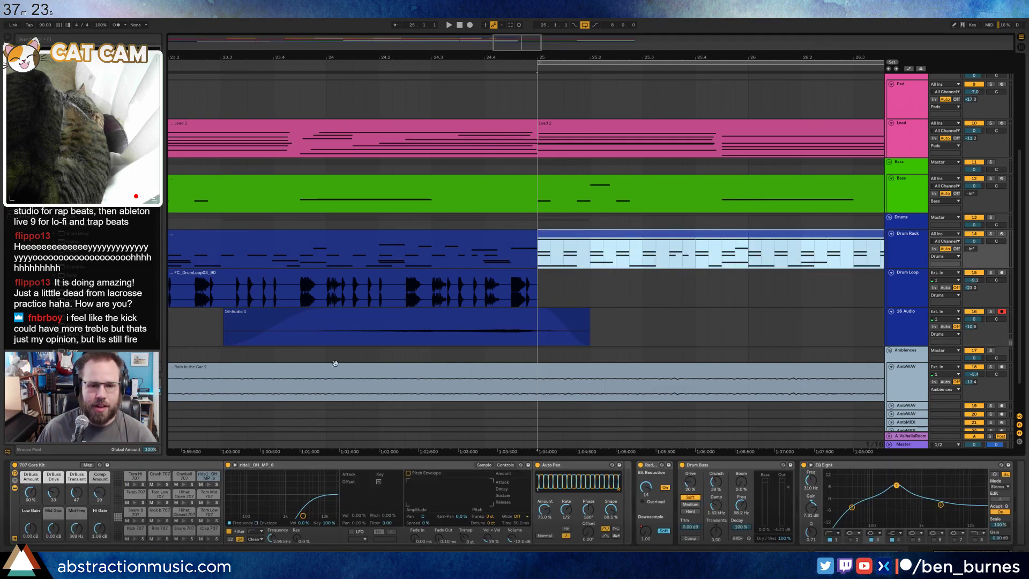
click(135, 539)
click(132, 532)
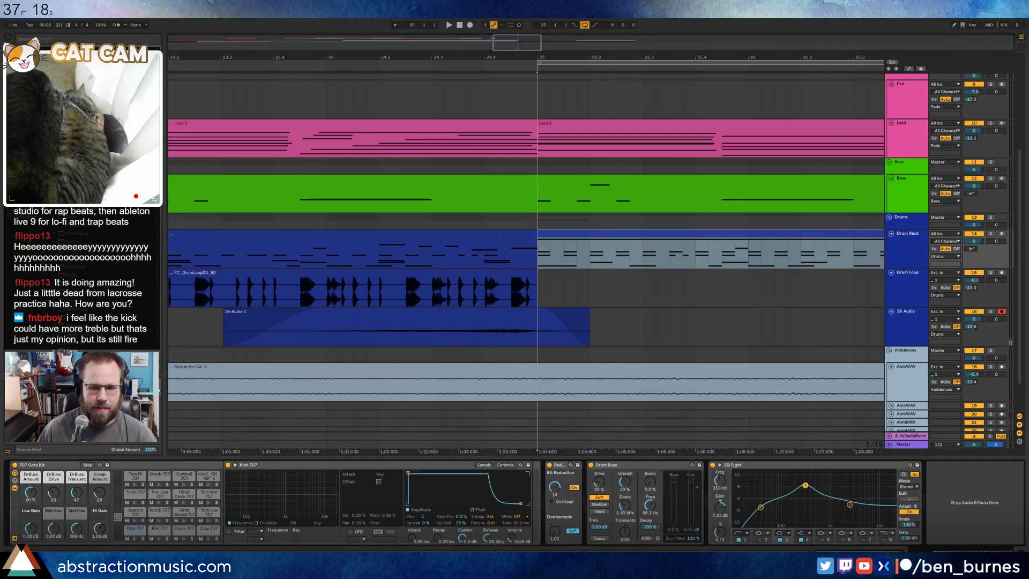
key(space)
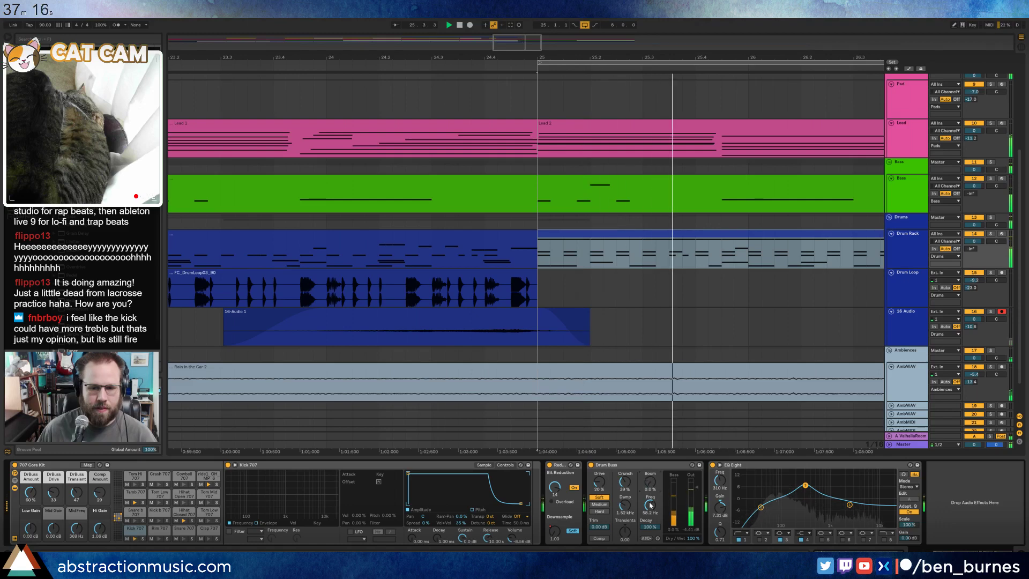
key(space)
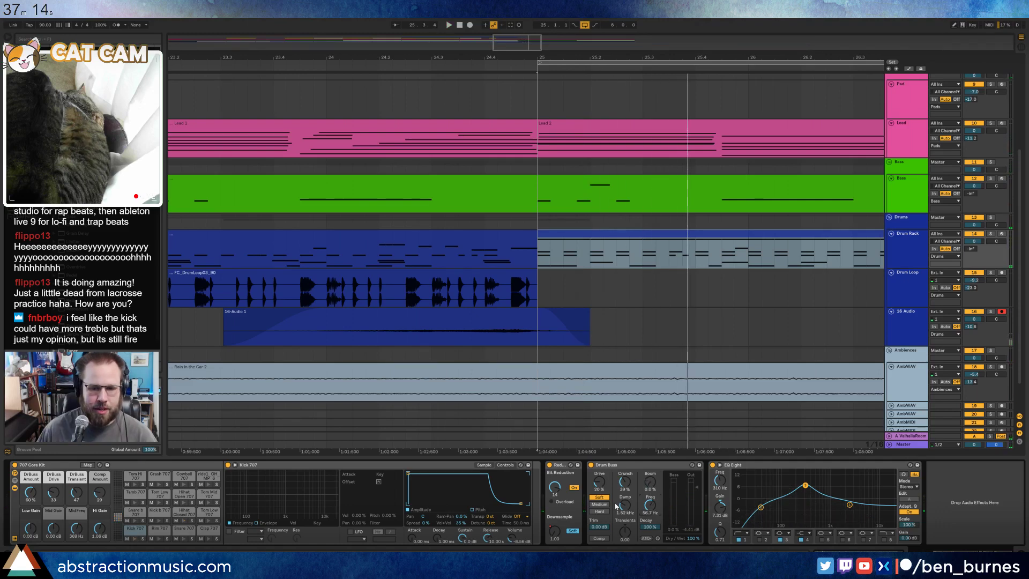
key(space)
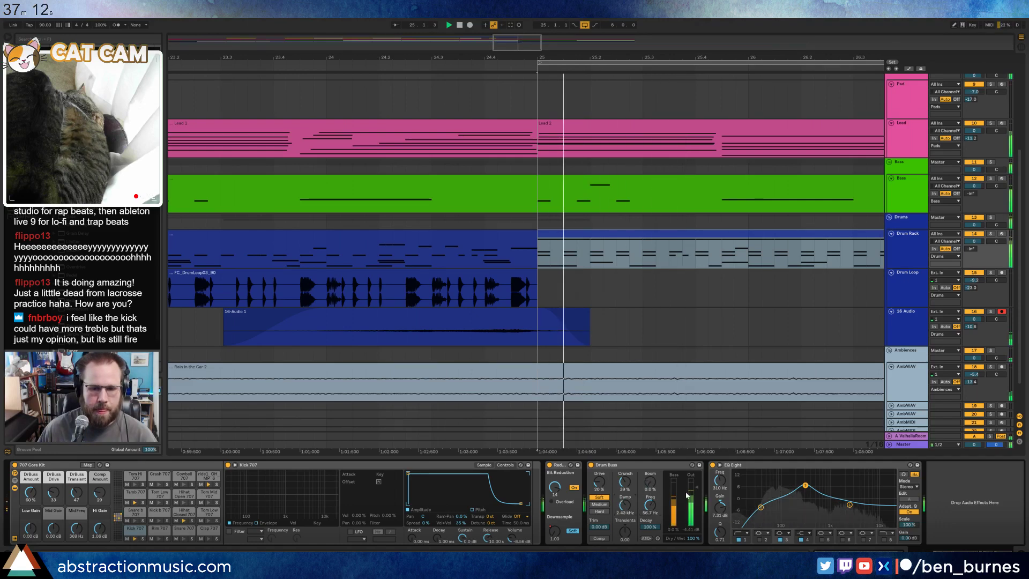
drag(752, 502, 753, 503)
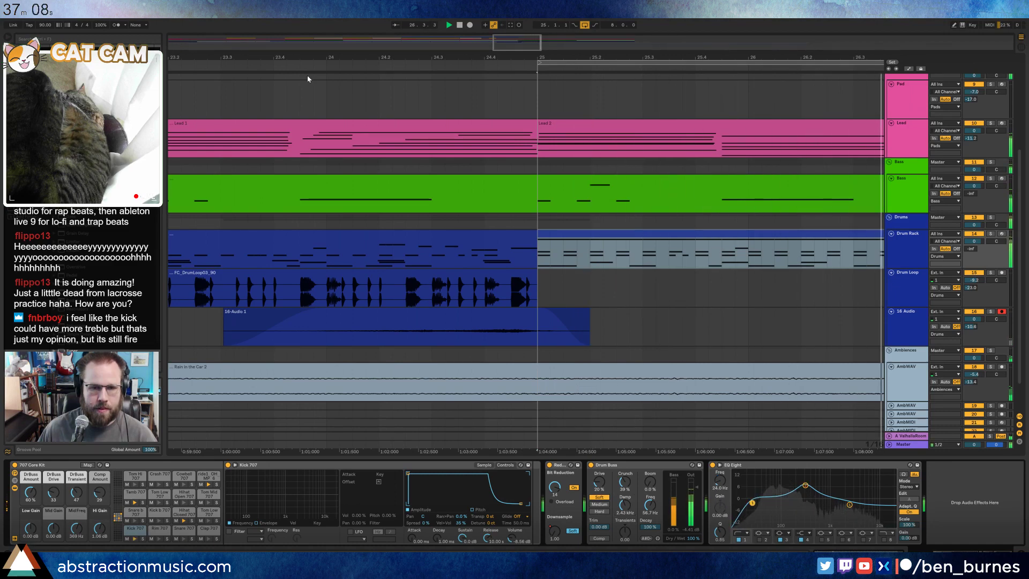
- Copy the Lead 2 clip onto the Pad track at bar 25 and play back the section
click(263, 70)
drag(514, 45, 580, 23)
key(space)
scroll(482, 264, up, 3)
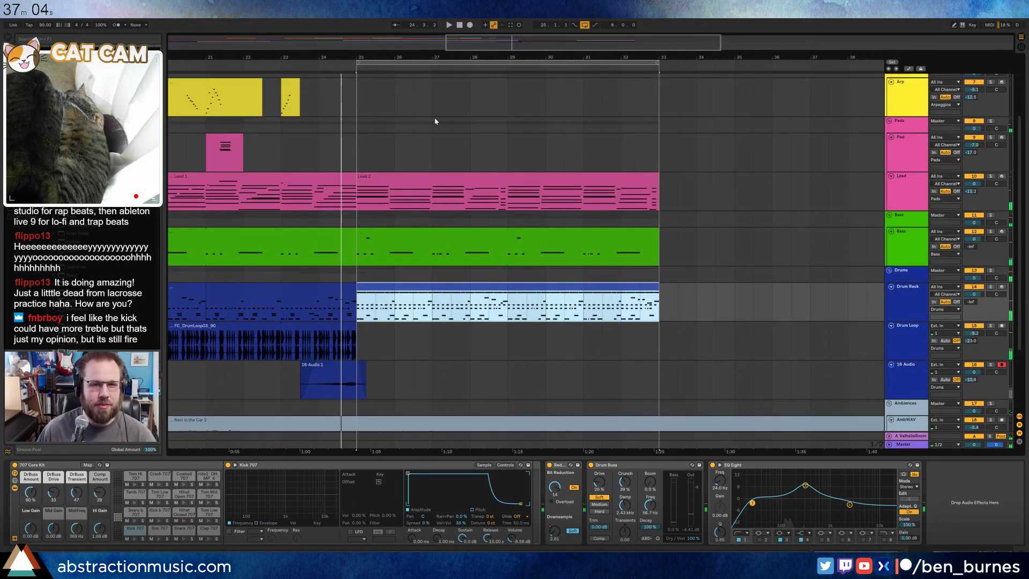
drag(517, 48, 517, 30)
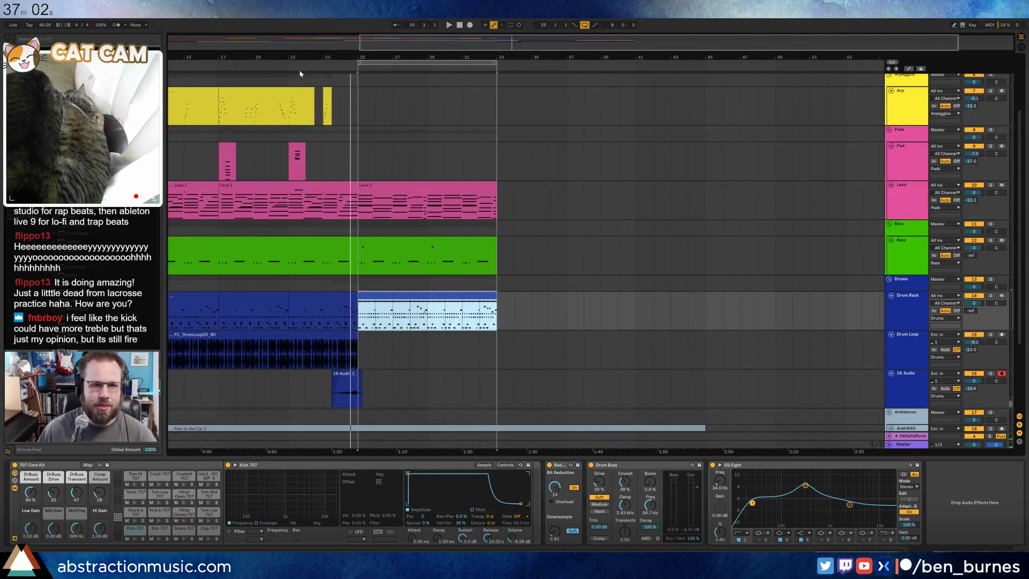
drag(470, 52, 686, 50)
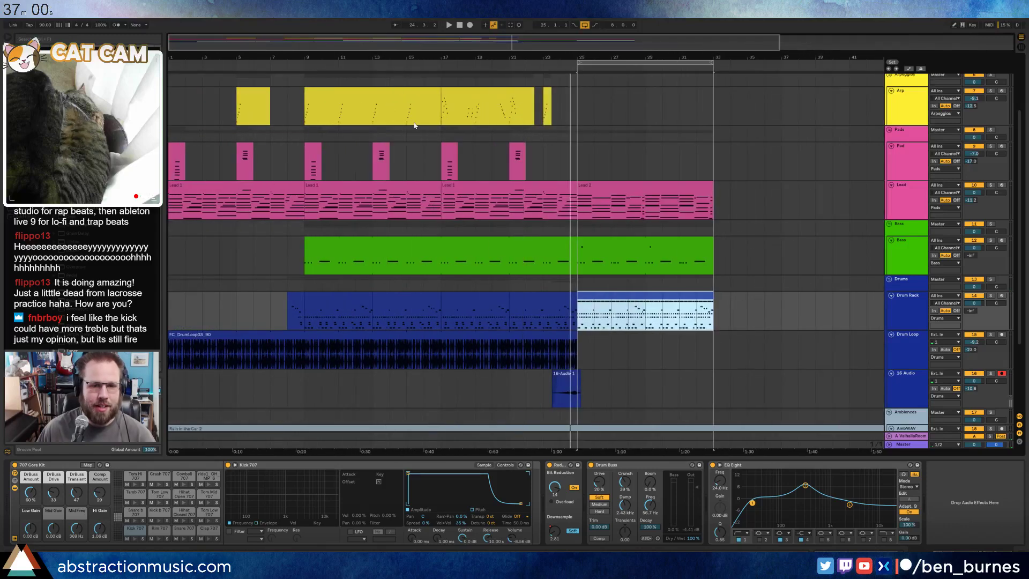
key(shift+Tab)
key(shift+Tab)
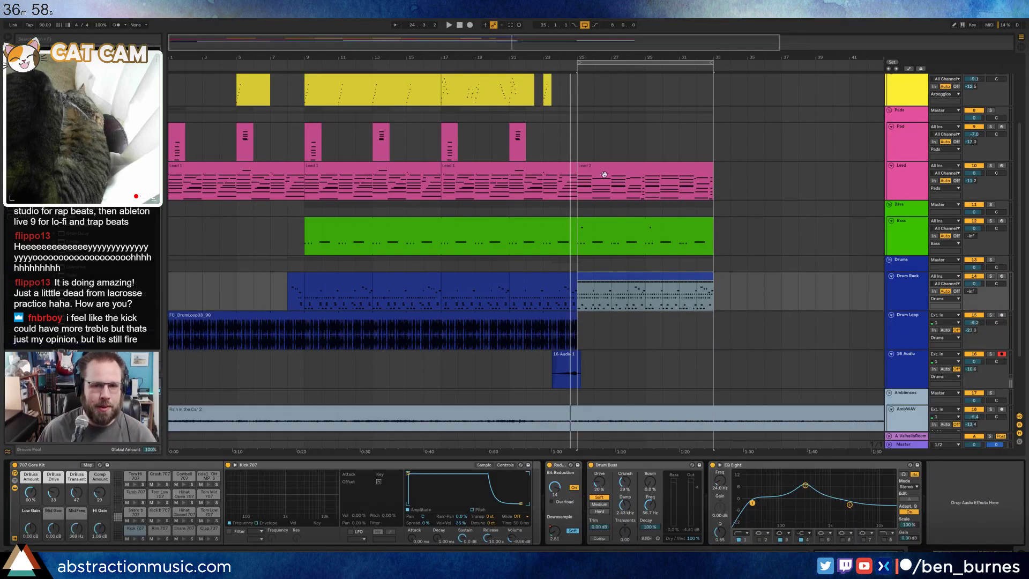
click(608, 170)
drag(602, 142, 602, 143)
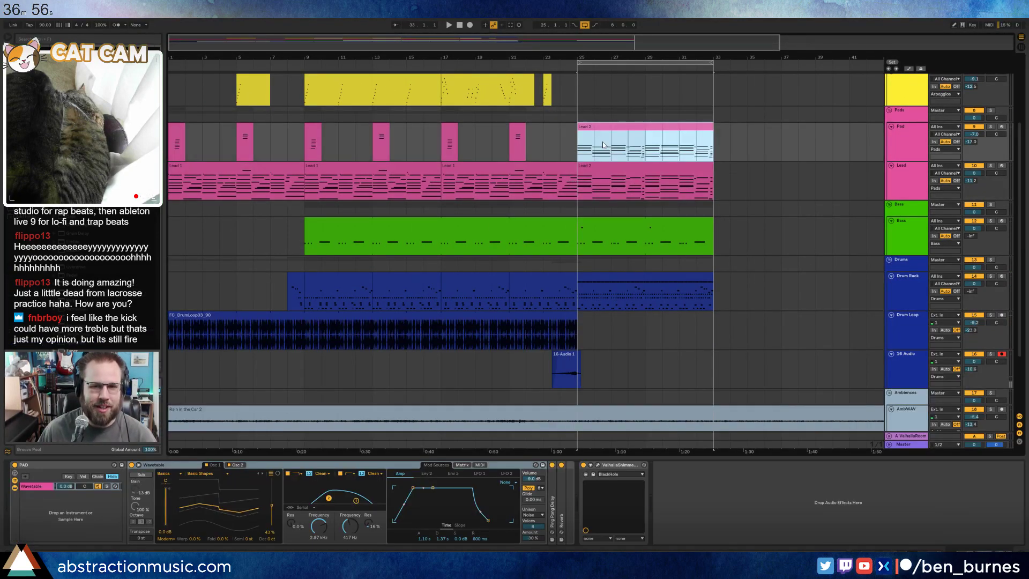
key(space)
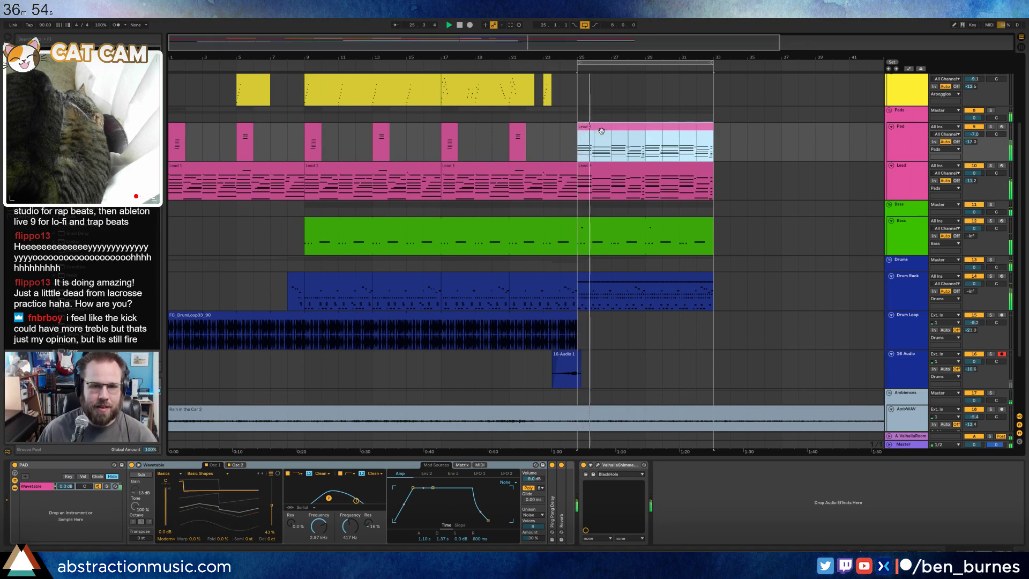
- Stop playback and transpose all notes of the copied Pad clip up two octaves
key(shift+Tab)
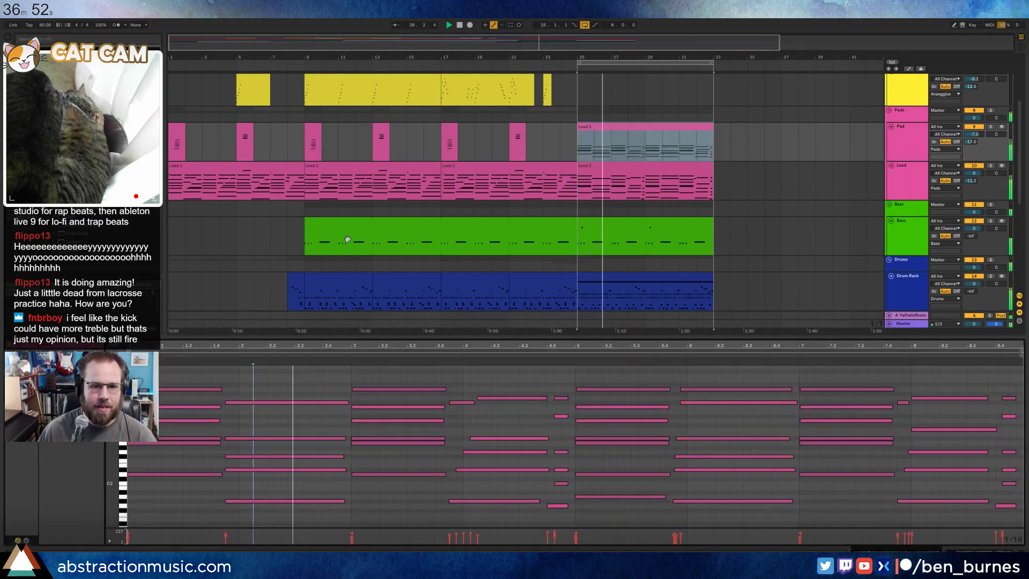
key(space)
key(ctrl+a)
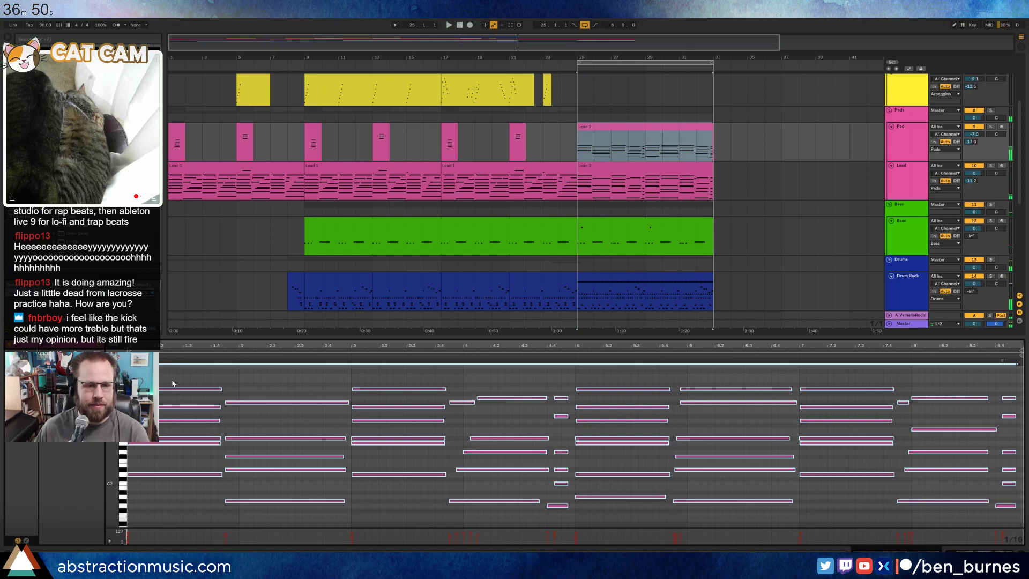
key(shift+Up)
key(shift+Up)
scroll(206, 425, up, 2)
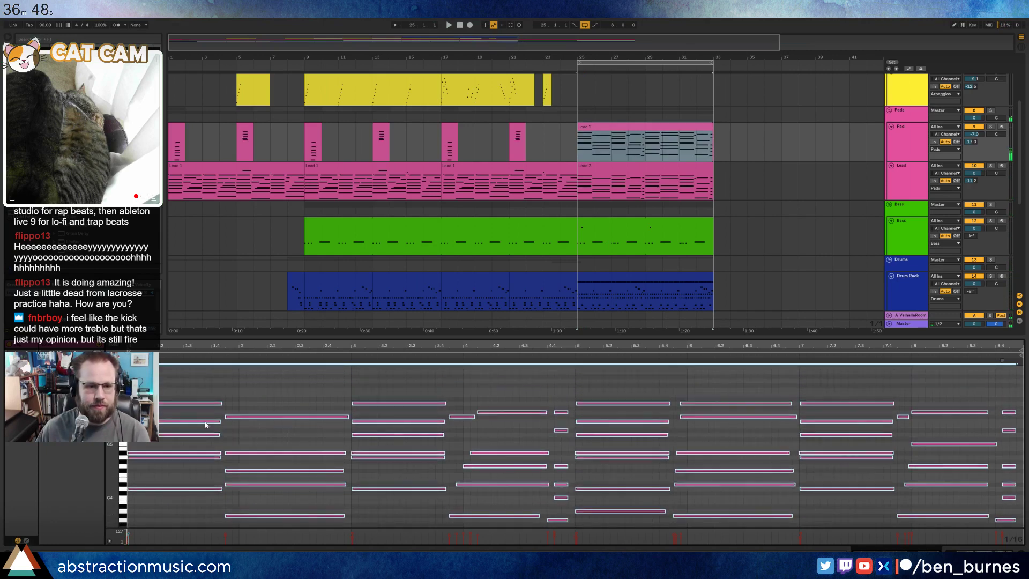
- Shorten the chords at bars 1, 3, 5 and 7 of the copied Pad clip to about one beat
drag(196, 379, 175, 530)
drag(398, 390, 387, 523)
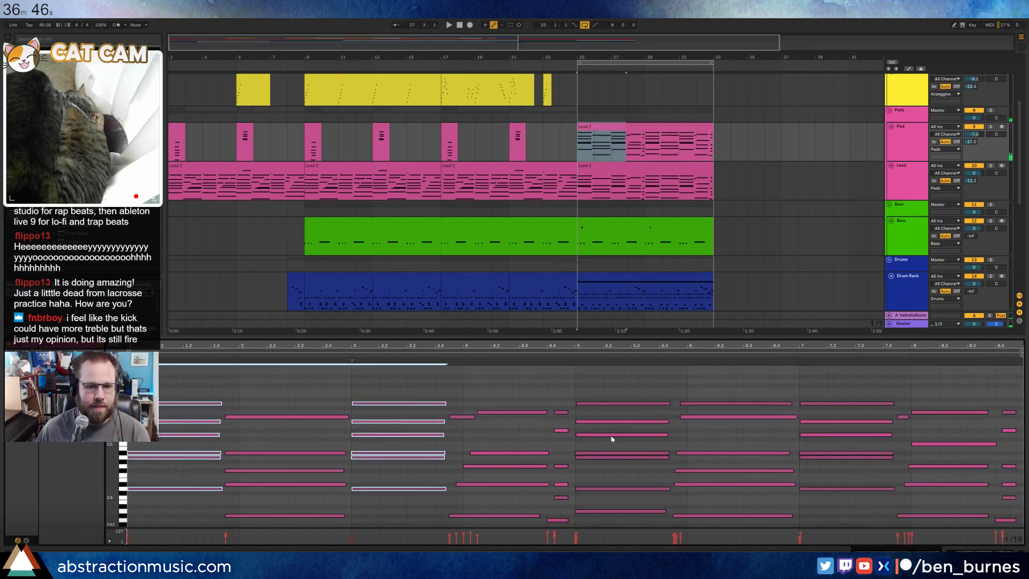
drag(610, 389, 599, 522)
drag(845, 396, 835, 522)
drag(892, 489, 831, 489)
- Try shortening the Pad clip's in-between chords around bars 2, 4 and 6
drag(782, 549, 774, 548)
drag(268, 386, 337, 503)
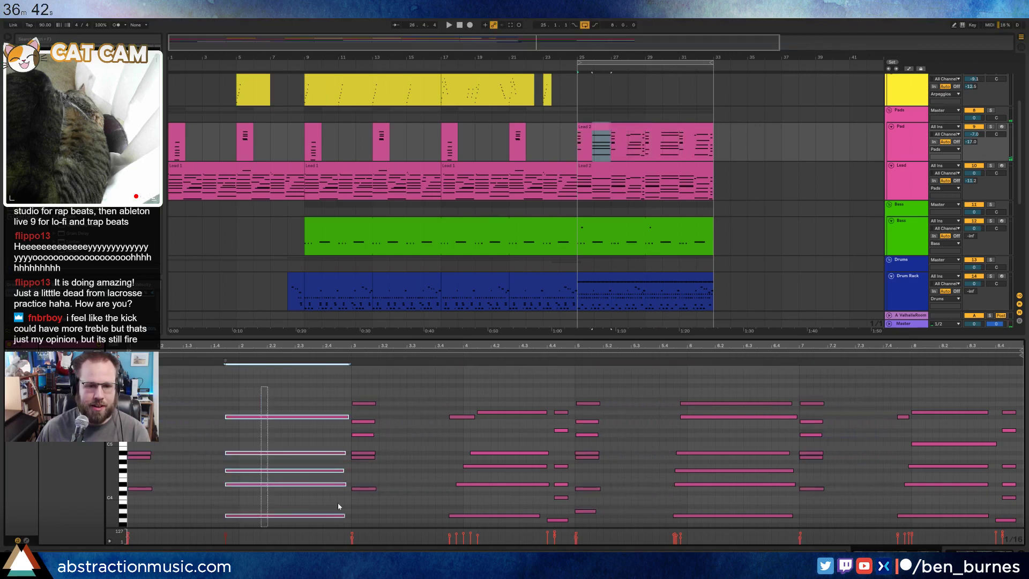
drag(511, 387, 511, 523)
key(shift+Left)
key(shift+Left)
drag(746, 520, 731, 389)
key(shift+Left)
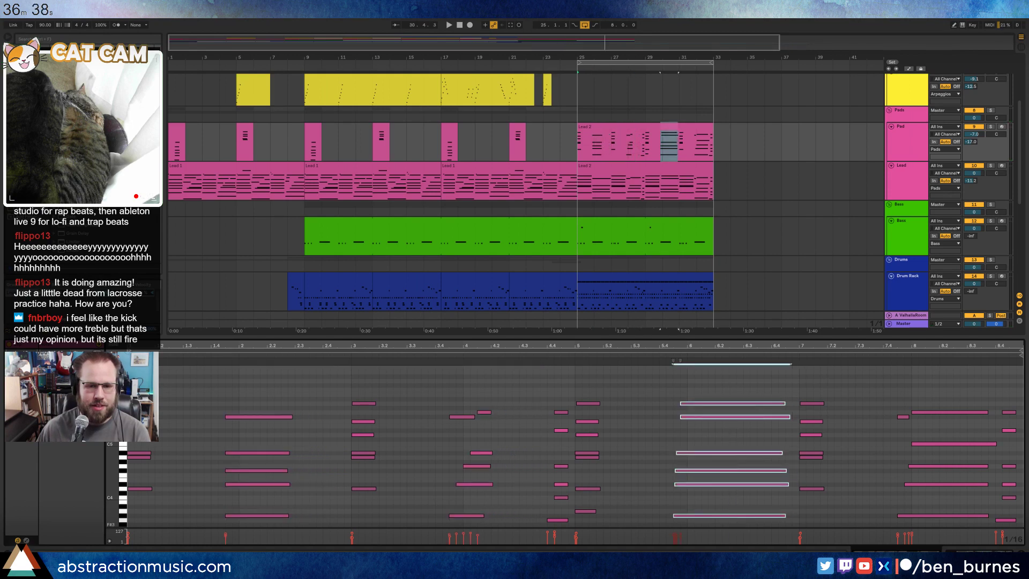
key(shift+Left)
key(shift+Left)
key(shift+Left)
key(shift+Left)
key(shift+Left)
key(shift+Left)
key(shift+Left)
key(shift+Left)
key(shift+Left)
- Delete the Pad clip's in-between notes, keeping only the short chords at bars 1, 3, 5 and 7
drag(889, 398, 1019, 524)
key(Delete)
drag(228, 398, 311, 522)
key(Delete)
drag(427, 395, 569, 525)
key(Delete)
drag(673, 396, 721, 523)
key(Delete)
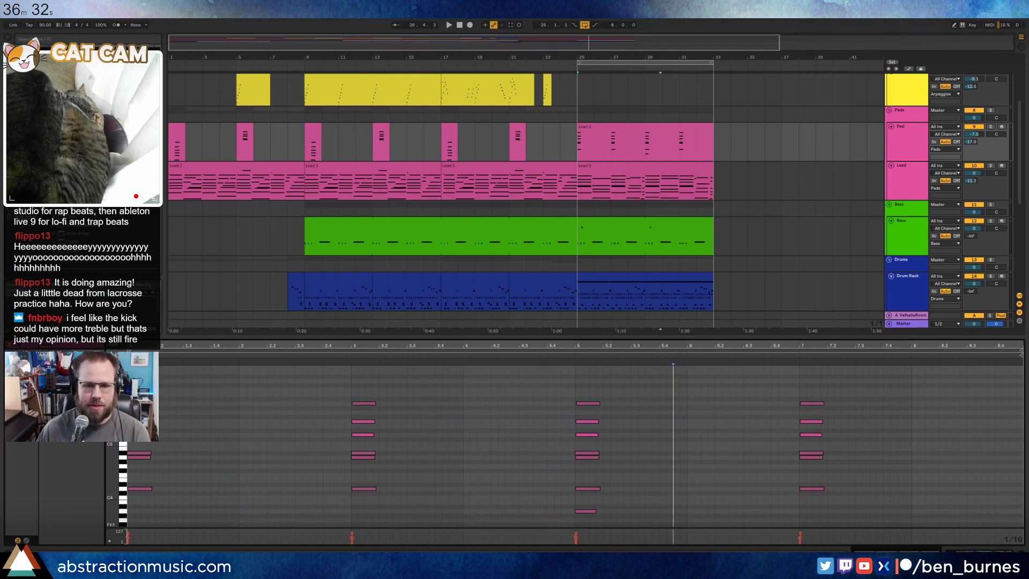
- Shift all the short chords in the copied Pad clip two beats later, to the third beat of bars 1, 3, 5 and 7
key(space)
key(ctrl+a)
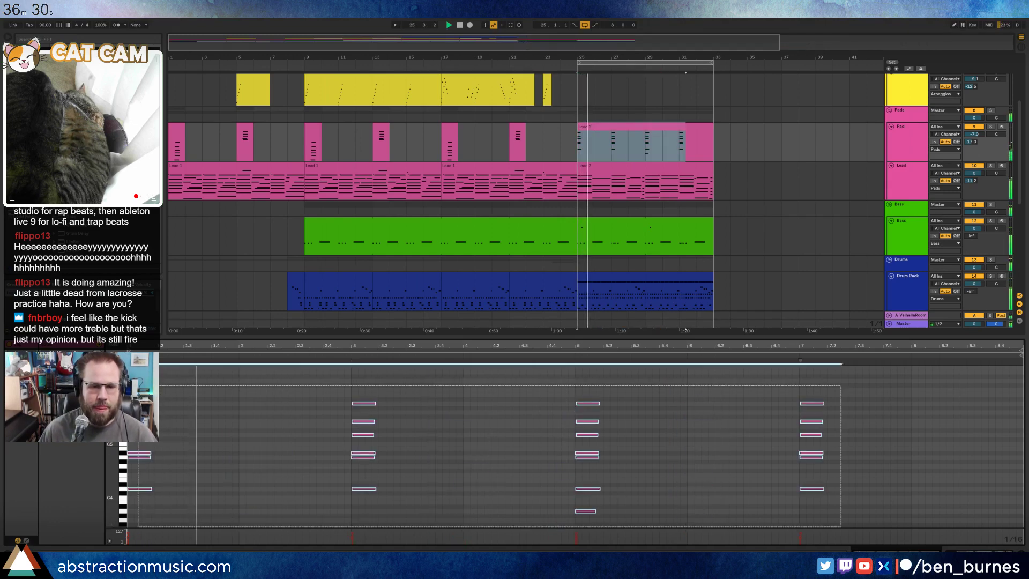
key(Right)
key(Right)
key(Right)
key(Right)
key(Right)
key(Right)
key(Right)
key(Right)
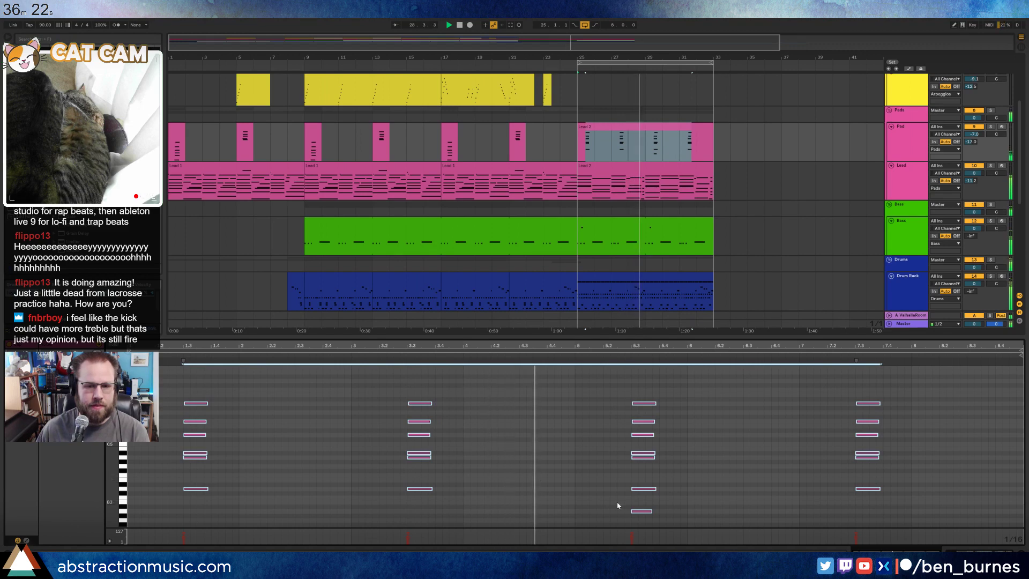
click(604, 508)
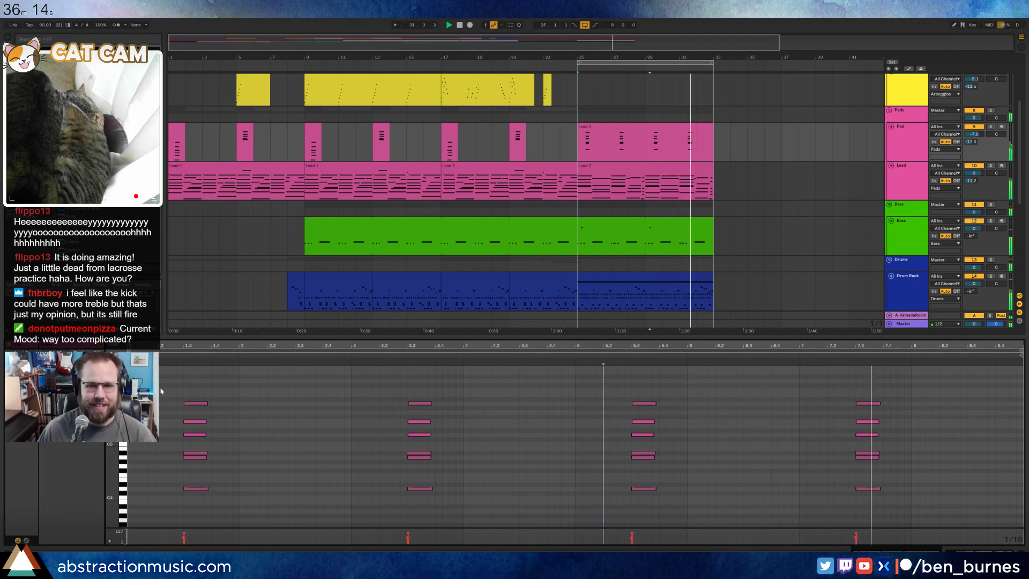
- In the Lead 2 clip's long bar 8 chord, raise the lowest and second-highest notes two semitones and the middle note one semitone
key(shift+Tab)
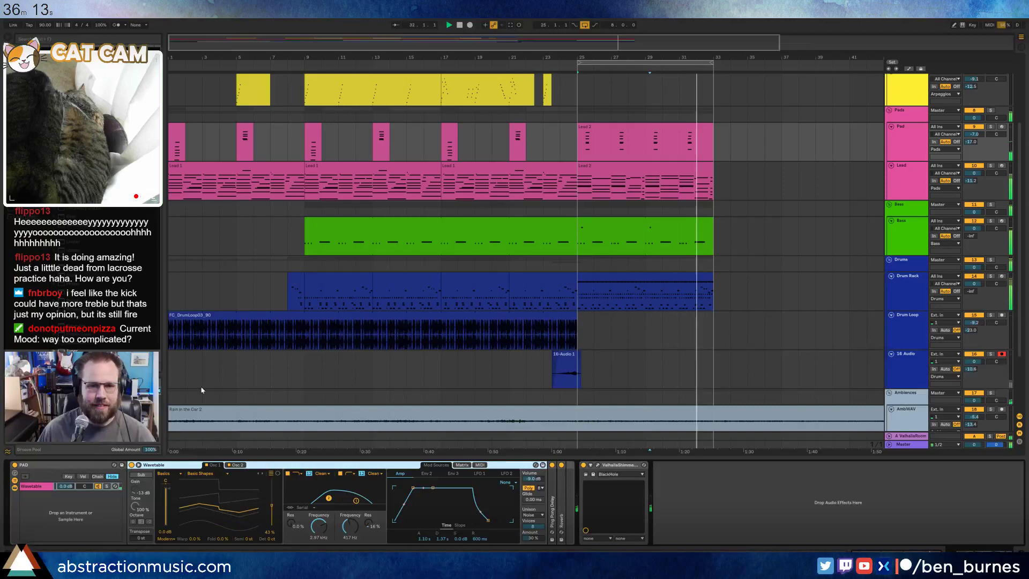
double_click(711, 171)
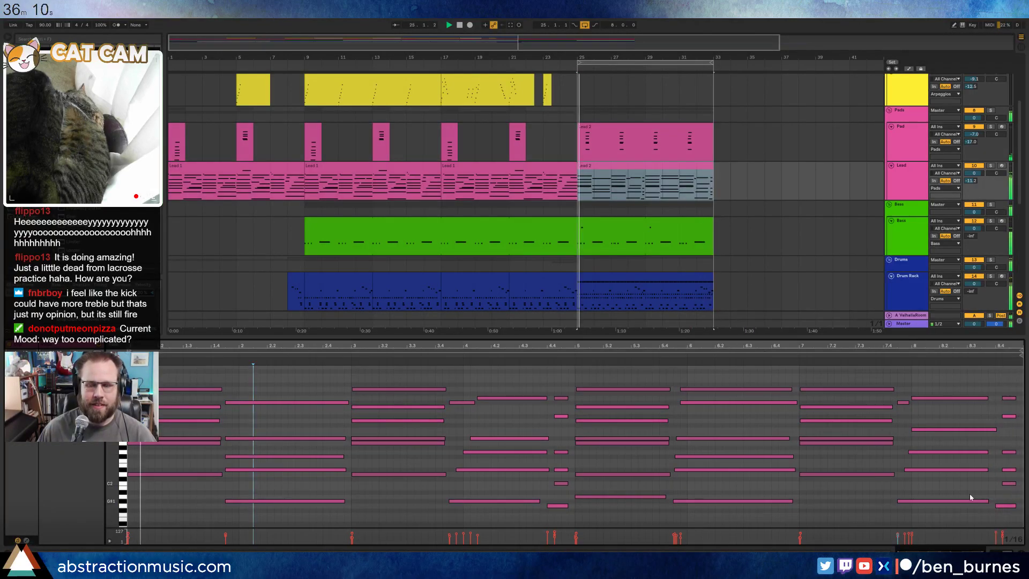
click(954, 488)
drag(954, 489, 958, 510)
key(Up)
key(Up)
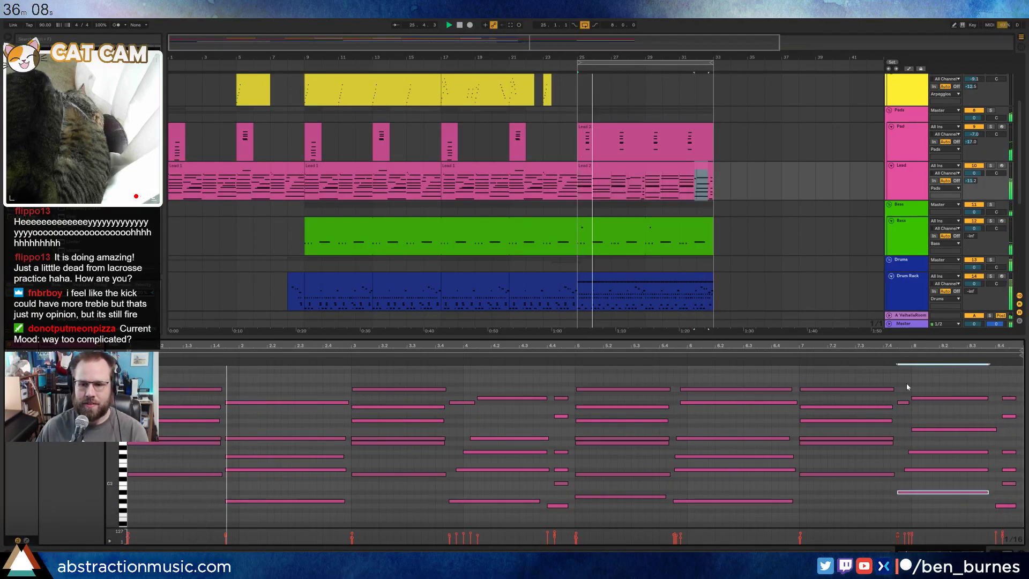
click(929, 452)
key(Up)
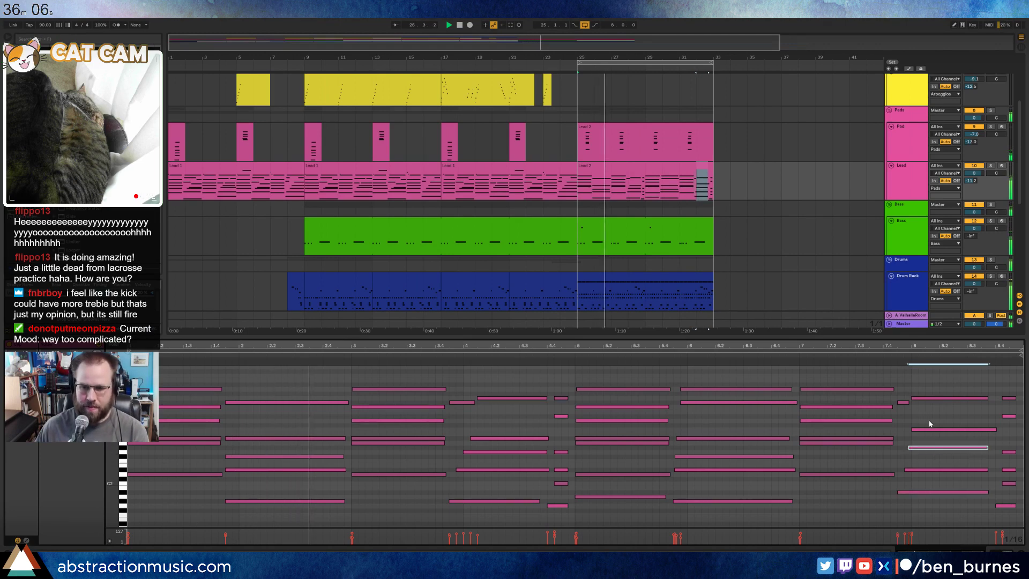
click(932, 429)
key(Up)
key(Up)
key(space)
click(876, 351)
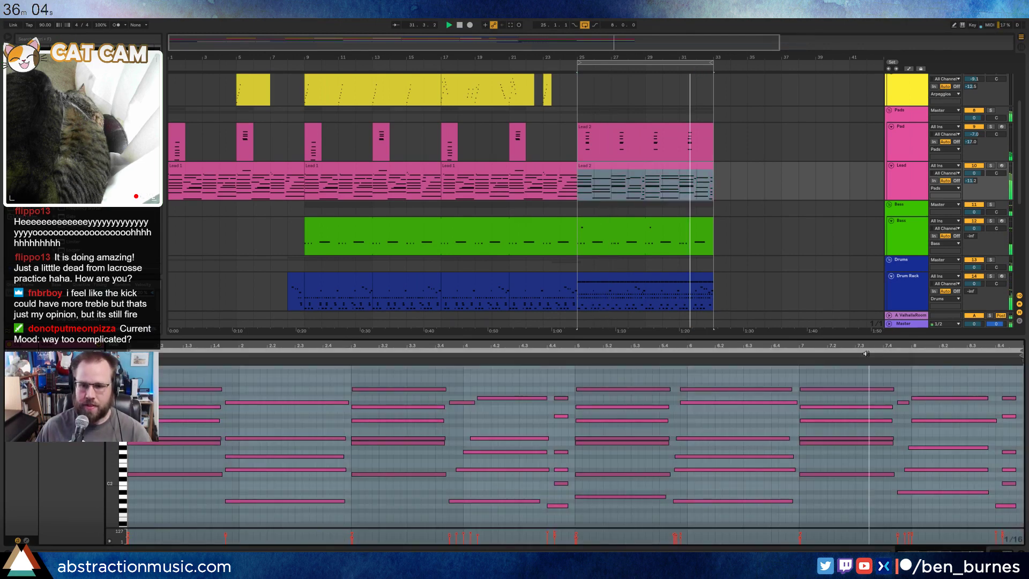
click(931, 382)
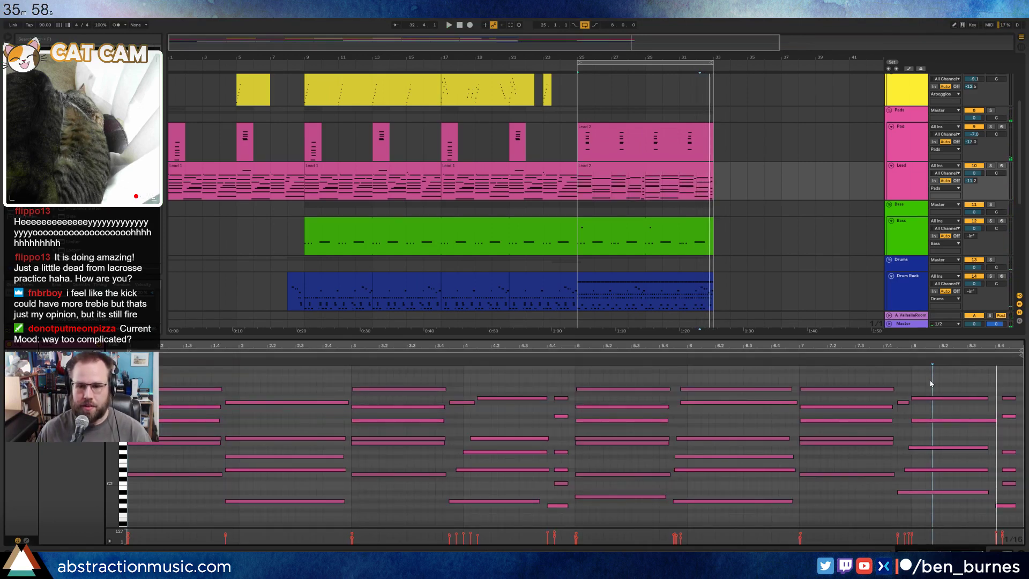
- Revoice the final short chord of the Lead 2 clip and extend its notes to the clip's end
click(835, 354)
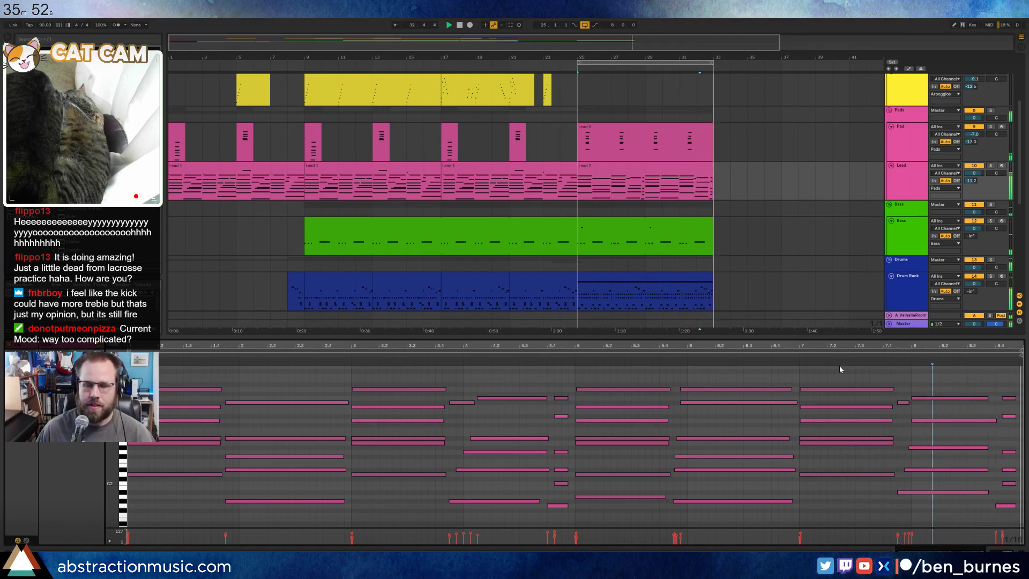
key(space)
click(1010, 416)
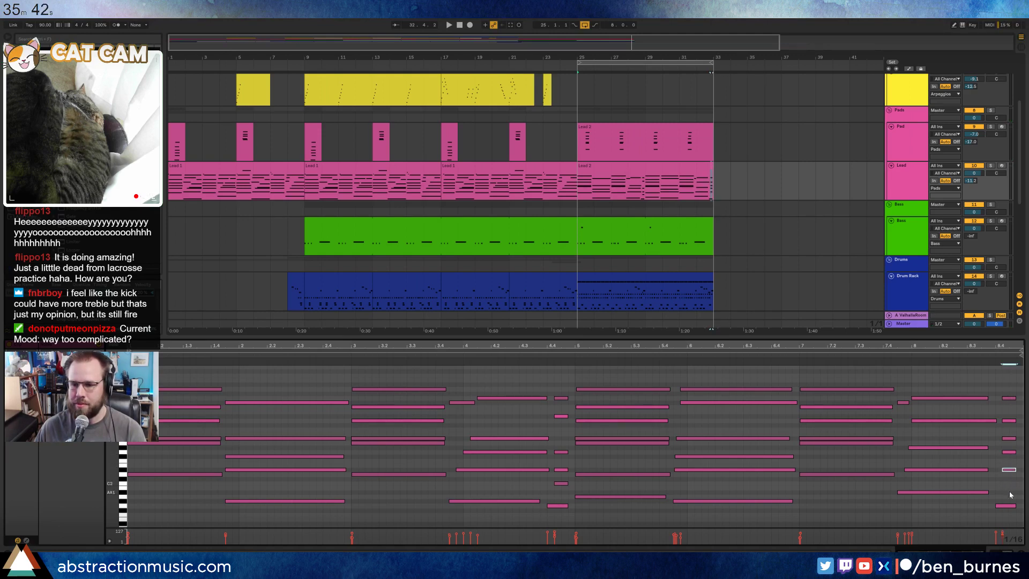
key(space)
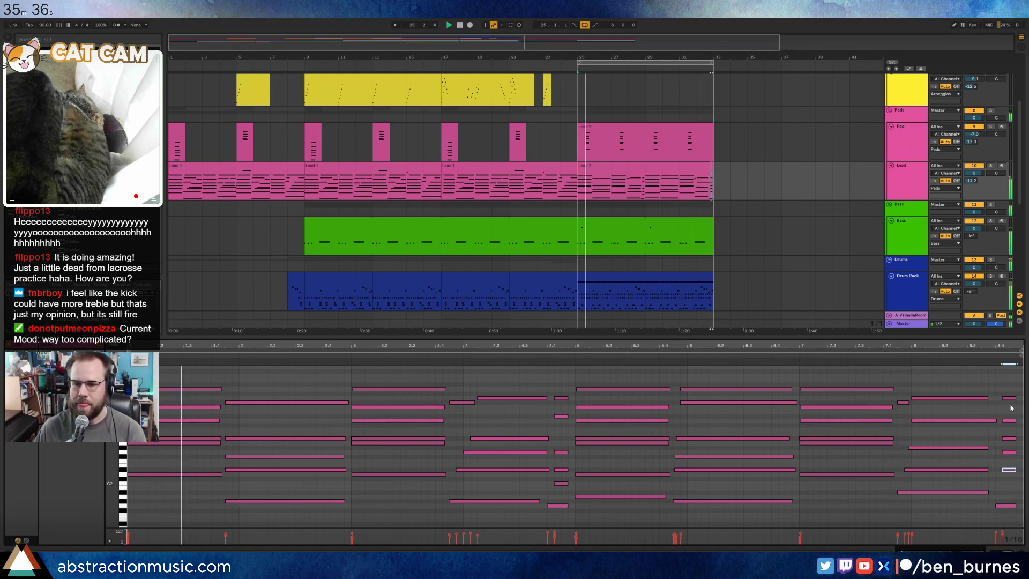
drag(1020, 385, 1017, 506)
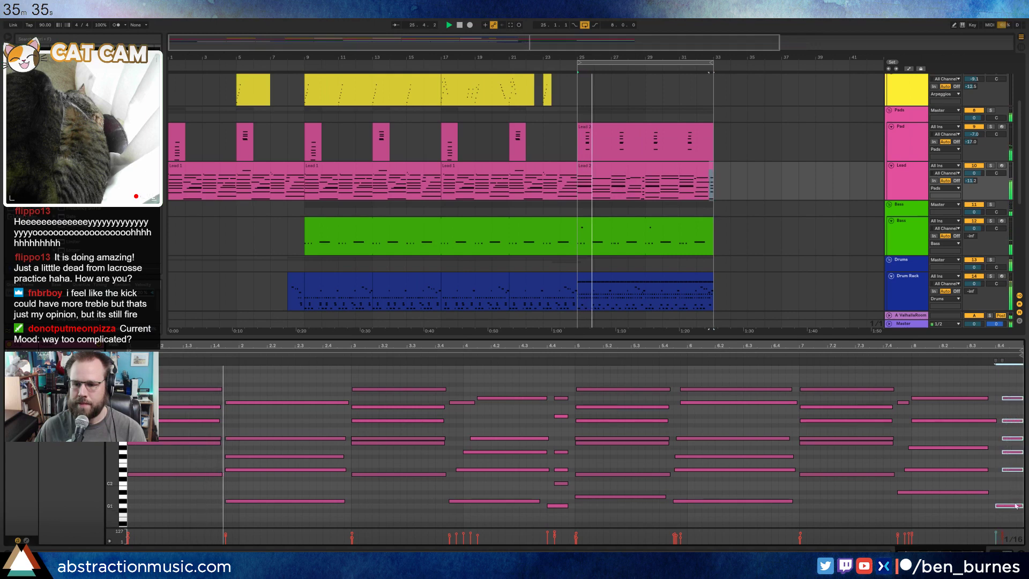
click(1021, 398)
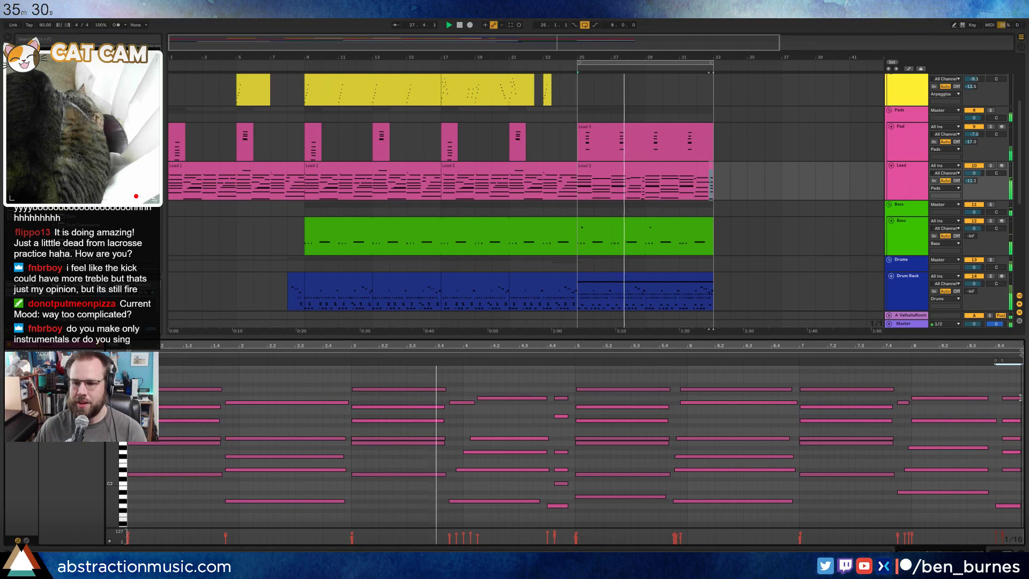
click(1011, 390)
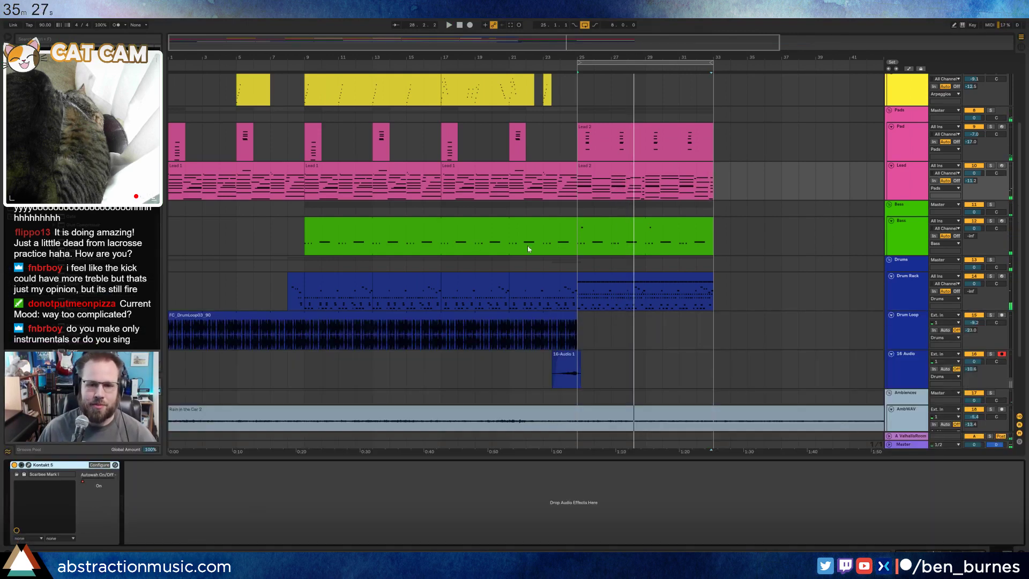
key(space)
key(shift+Tab)
- Insert a new audio track below the Operator track in the Leads group
click(591, 284)
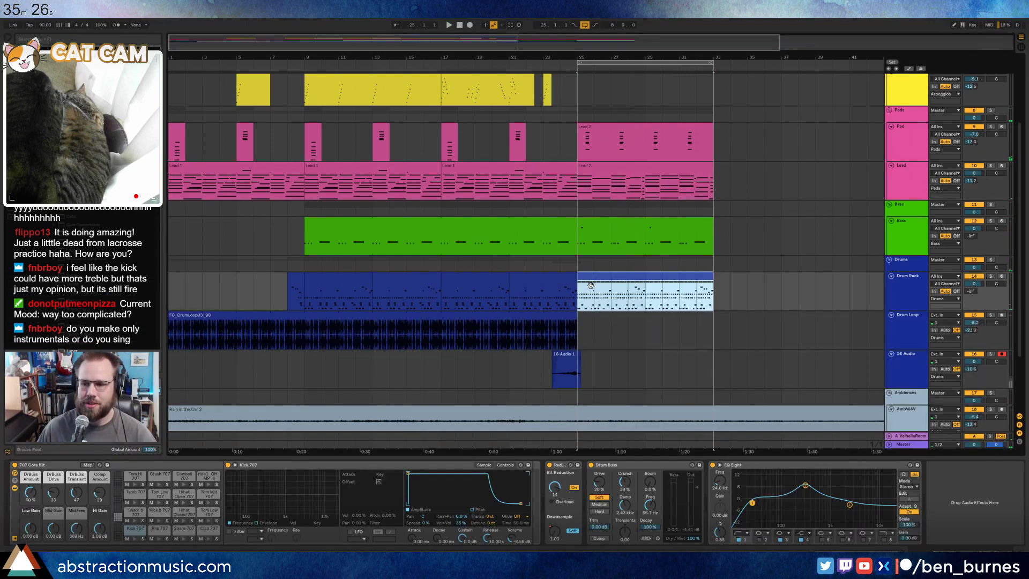
click(581, 265)
scroll(576, 161, up, 4)
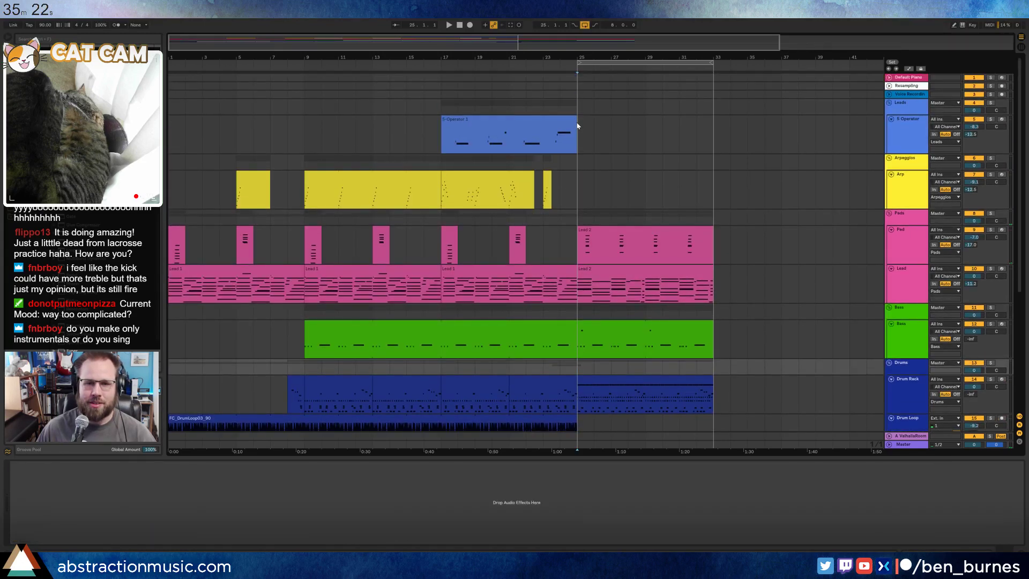
click(922, 144)
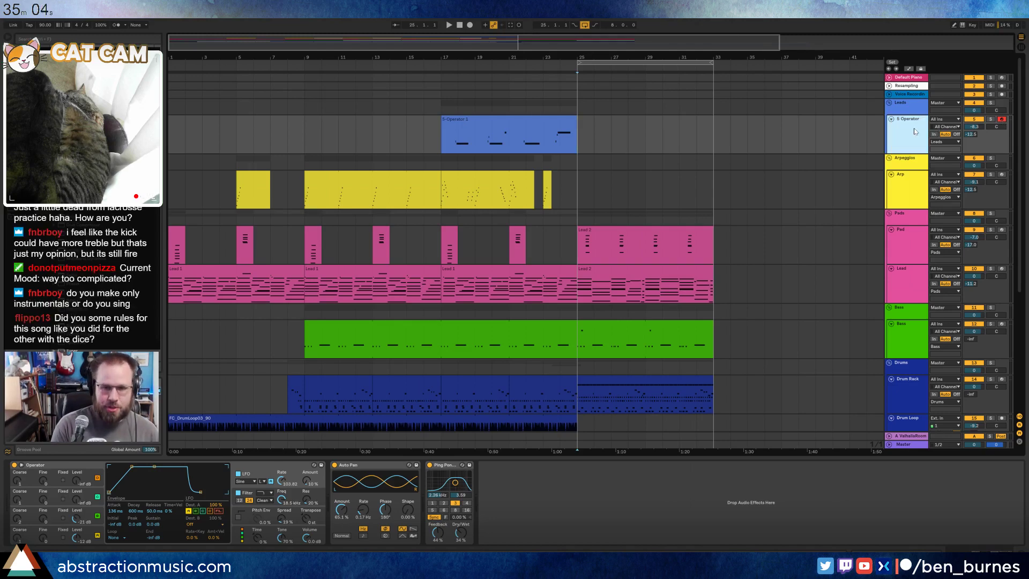
key(ctrl+t)
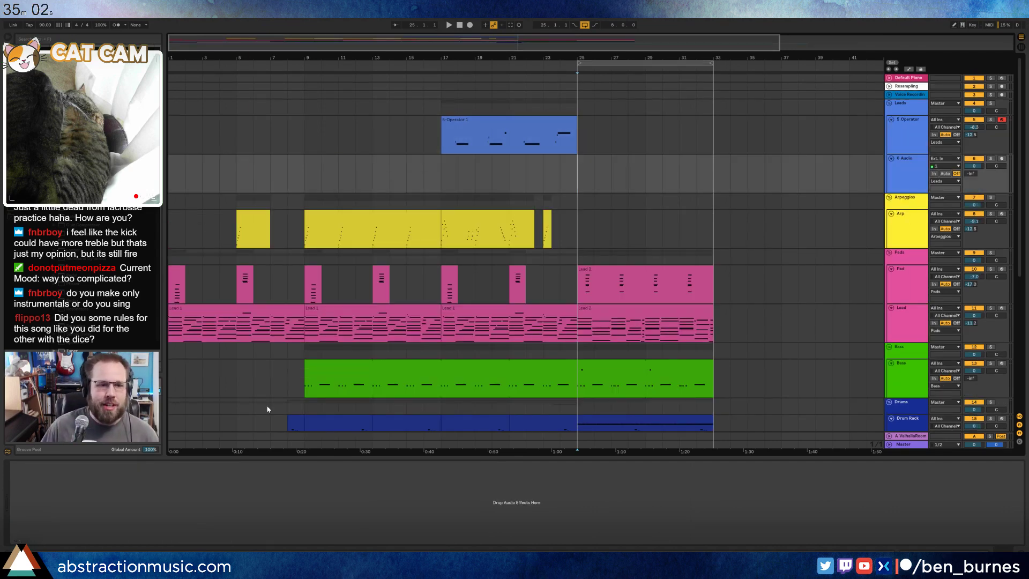
- Check the opening chord of the first Lead 1 clip and record a live take on the new audio track from bar 25 to bar 33
double_click(199, 309)
drag(171, 377, 190, 545)
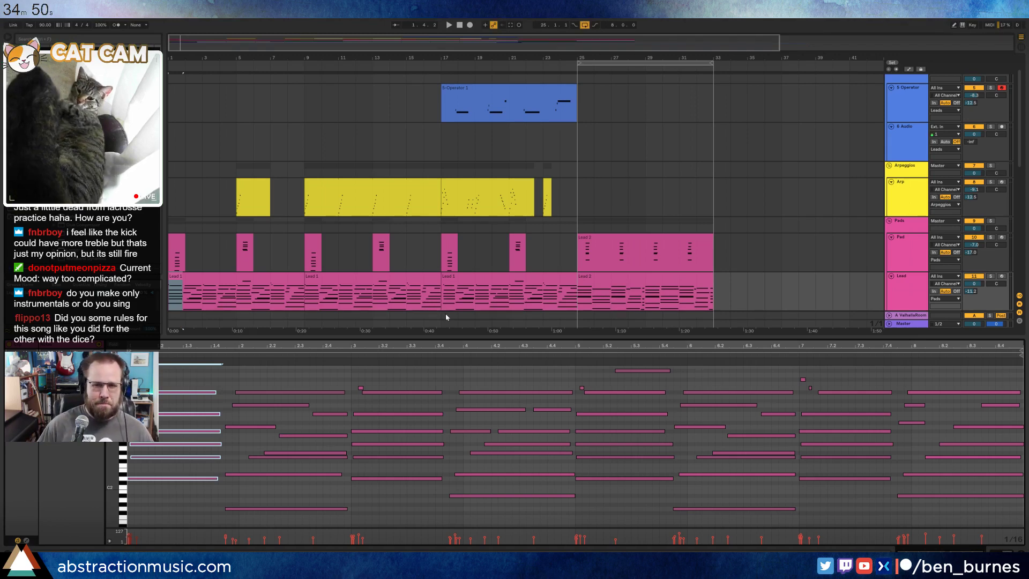
click(578, 138)
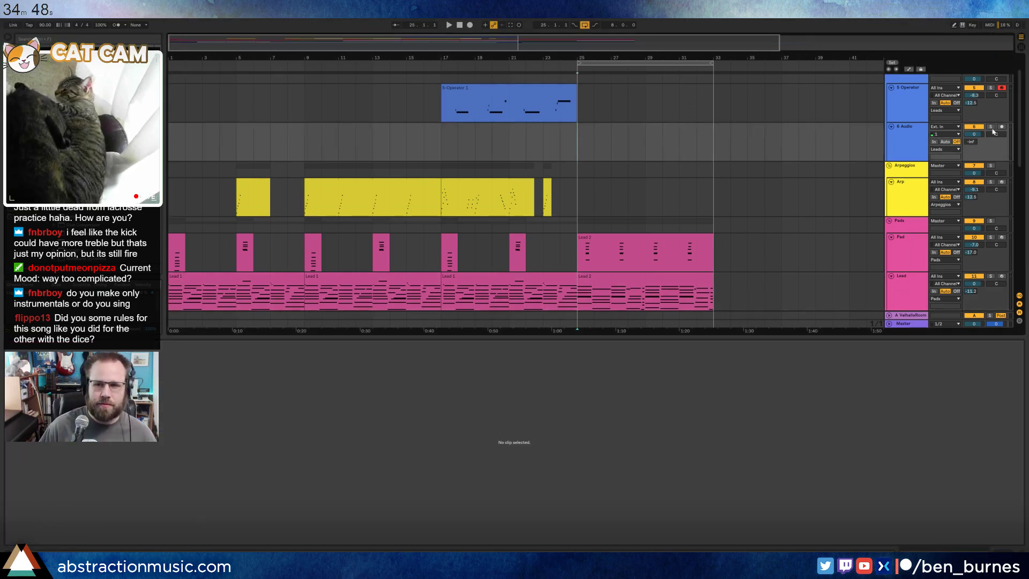
click(1002, 127)
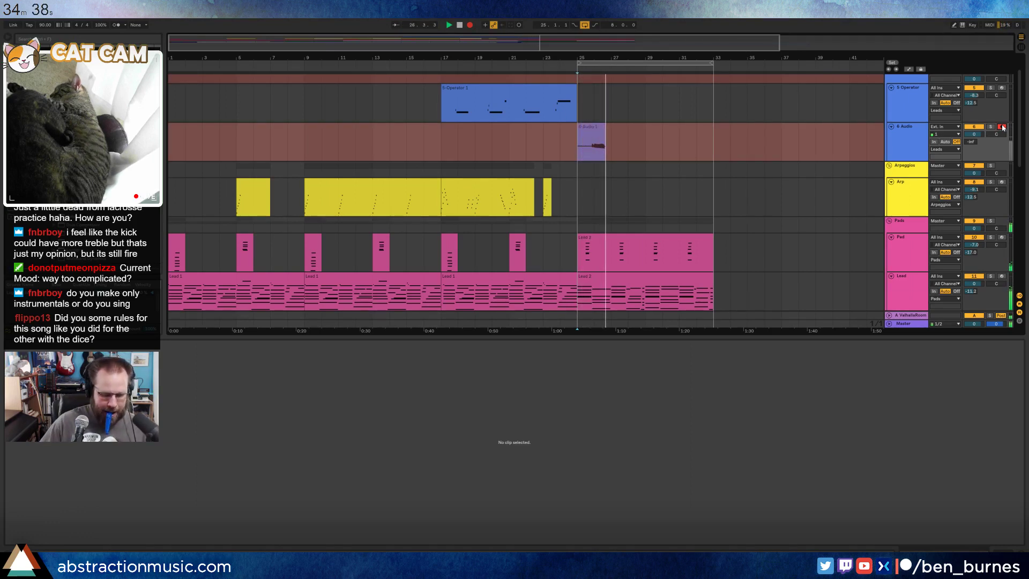
key(space)
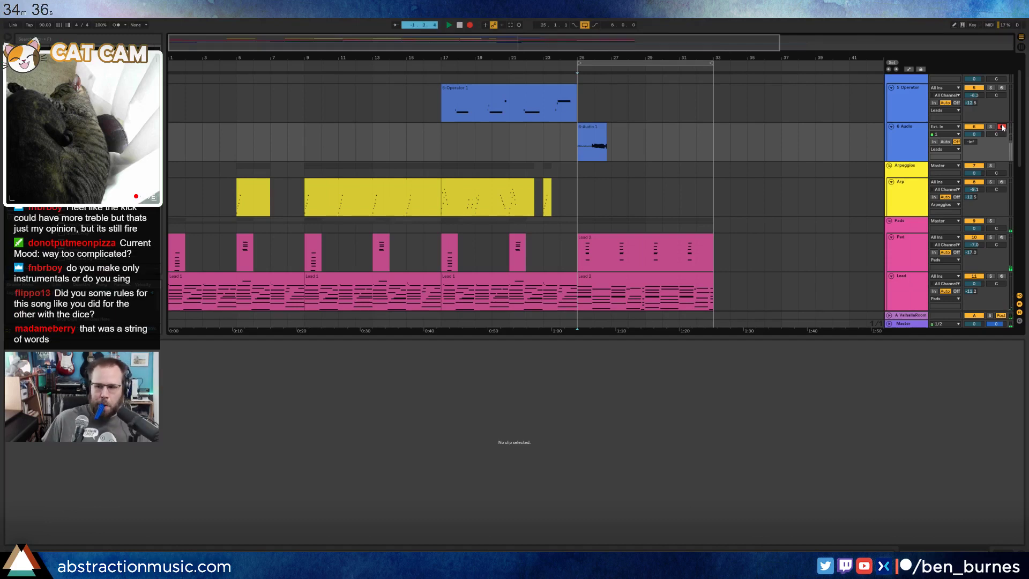
key(space)
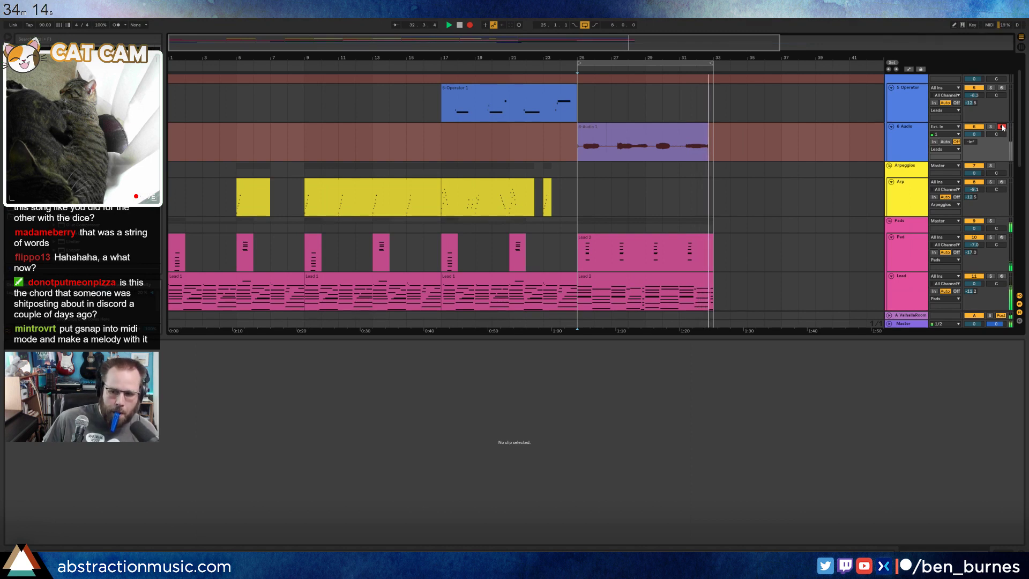
key(space)
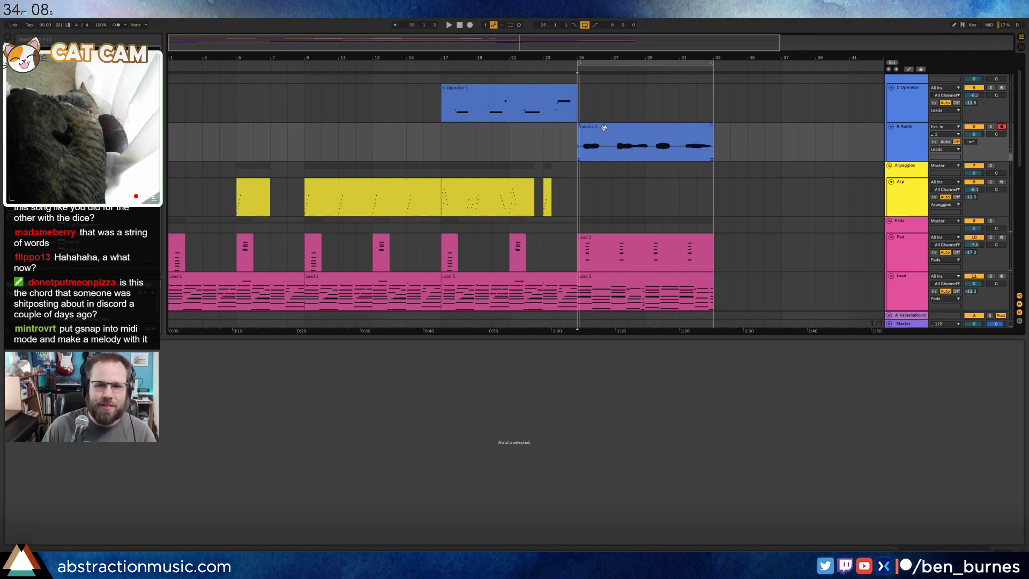
- Trim the start of the recorded clip to 25.2 and add a short fade-out at its end
click(604, 127)
key(z)
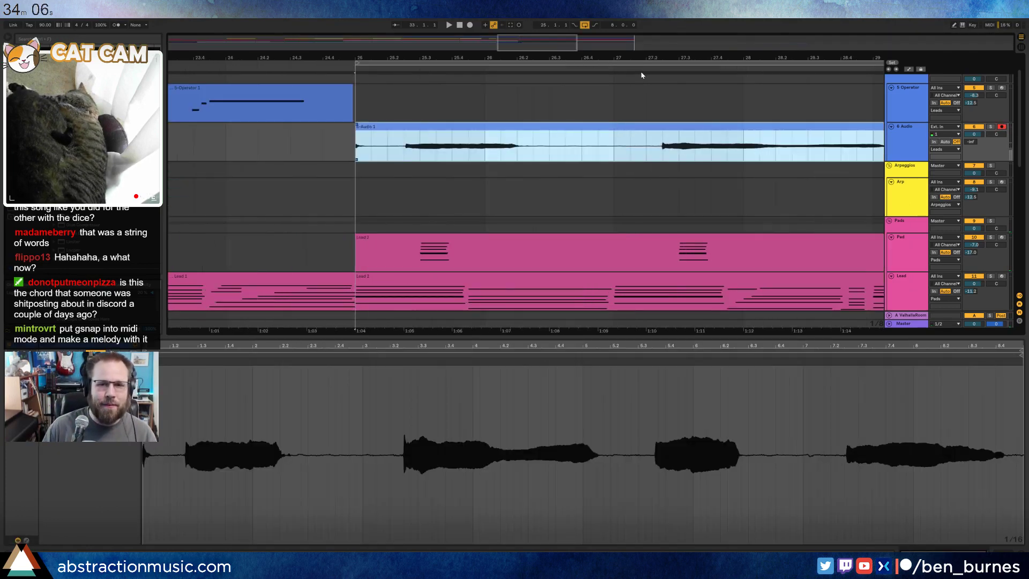
drag(546, 58, 337, 26)
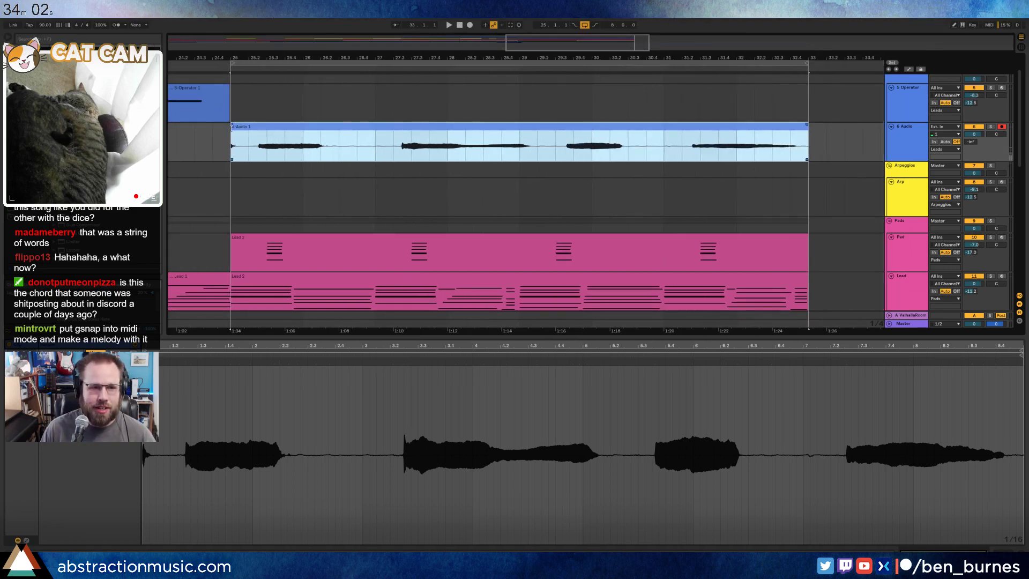
drag(232, 127, 253, 133)
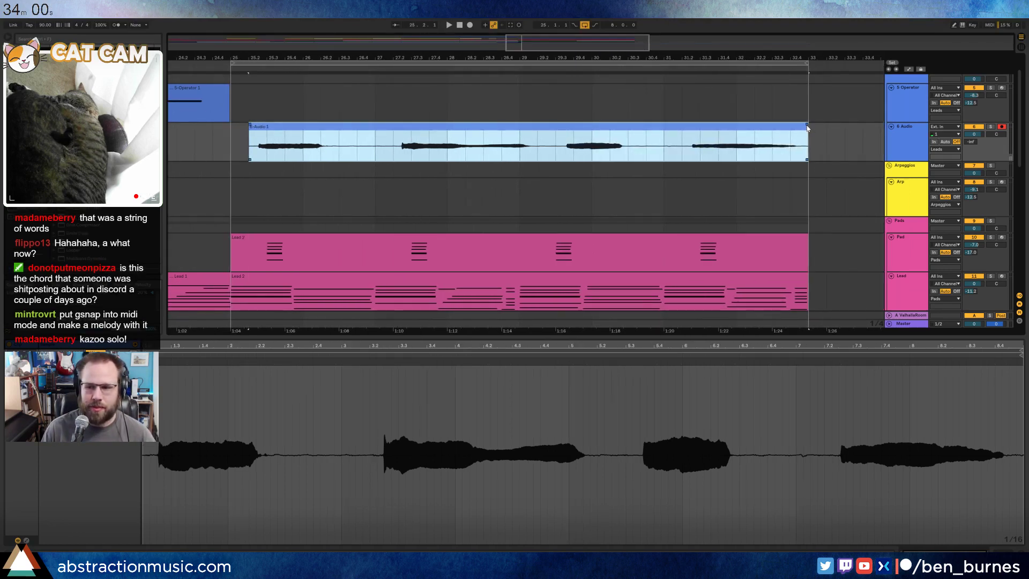
drag(808, 127, 768, 125)
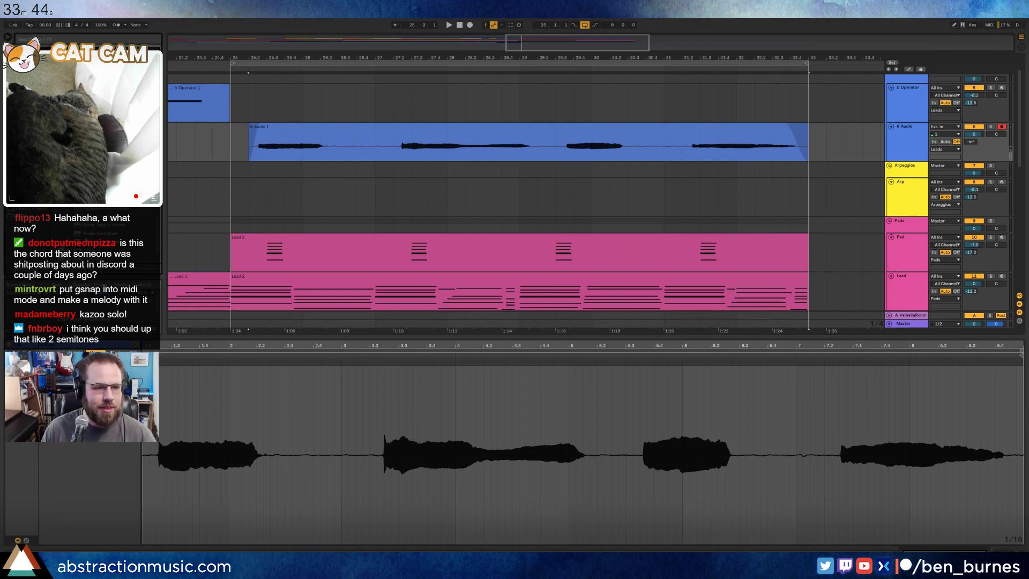
- Load Waves Tune Mono on the recorded audio track and play the section to begin scanning the take
drag(86, 236, 303, 149)
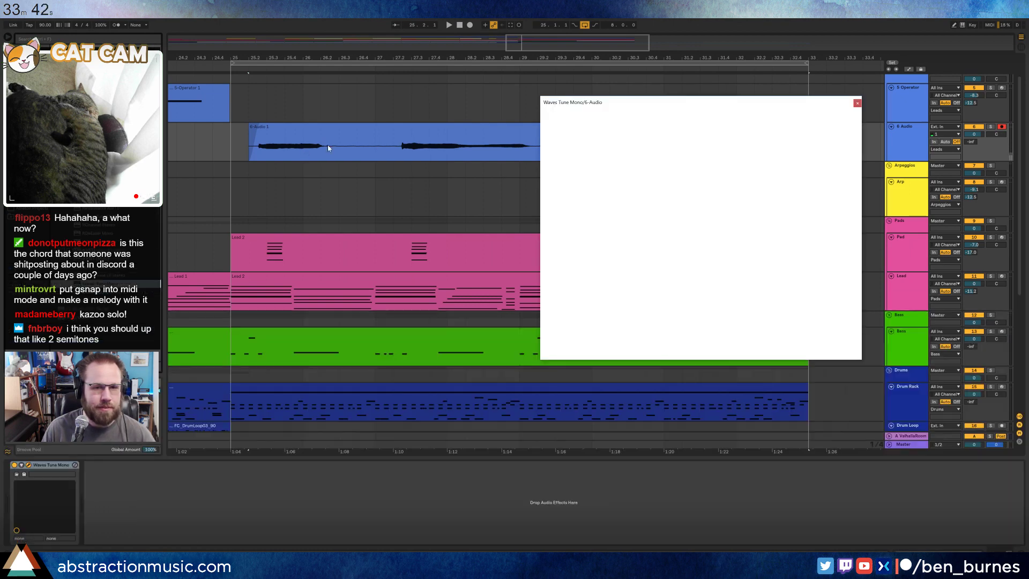
key(space)
drag(624, 106, 382, 200)
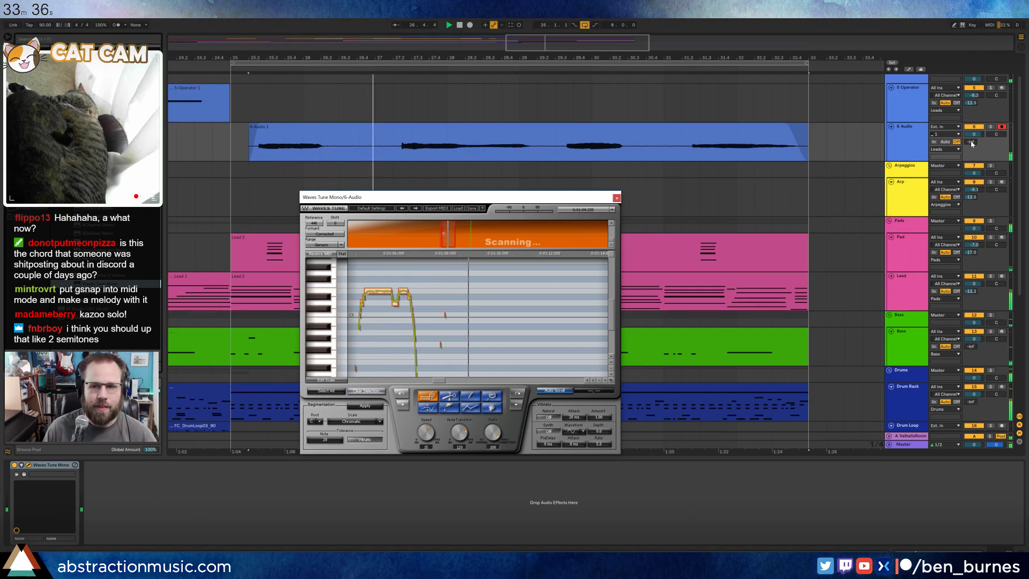
drag(974, 146, 971, 147)
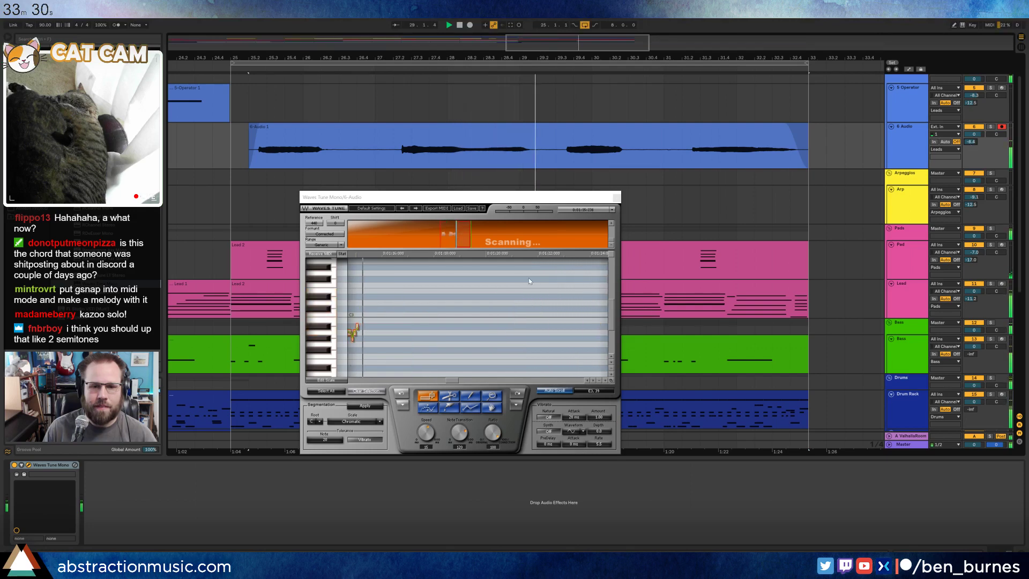
key(space)
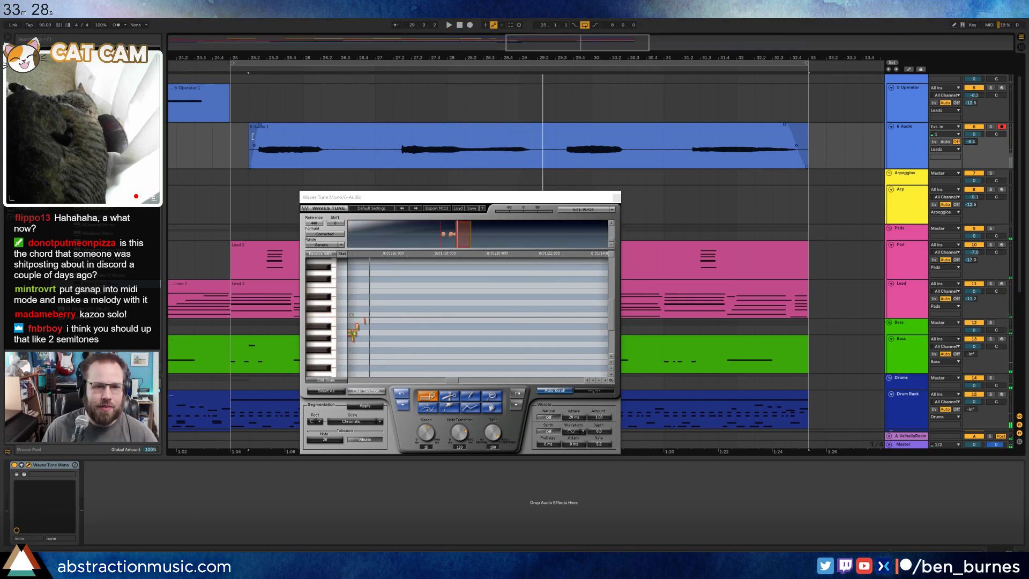
- Play the recorded clip from its start to scan the whole take's pitch in Waves Tune Mono
click(285, 129)
key(space)
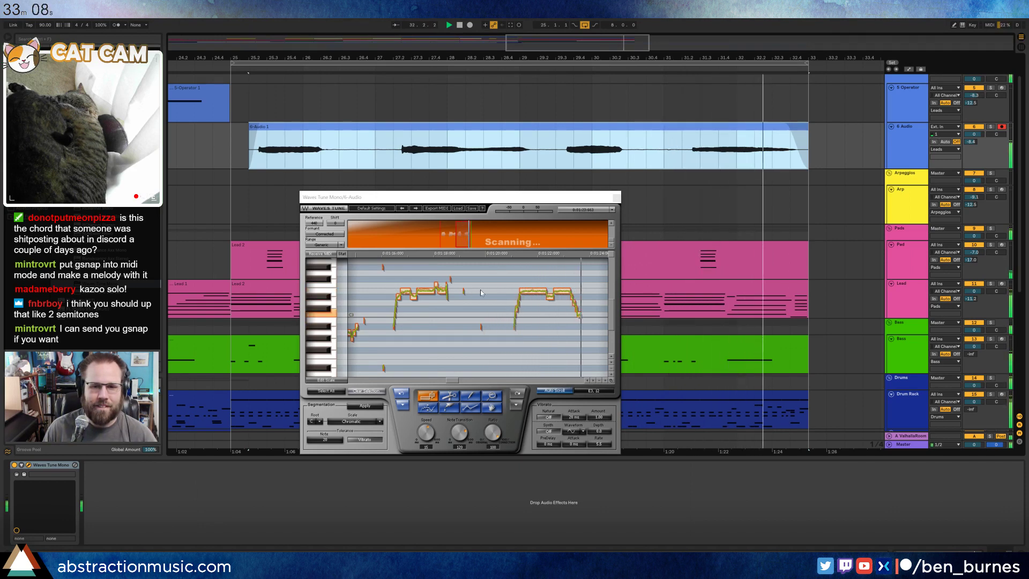
key(space)
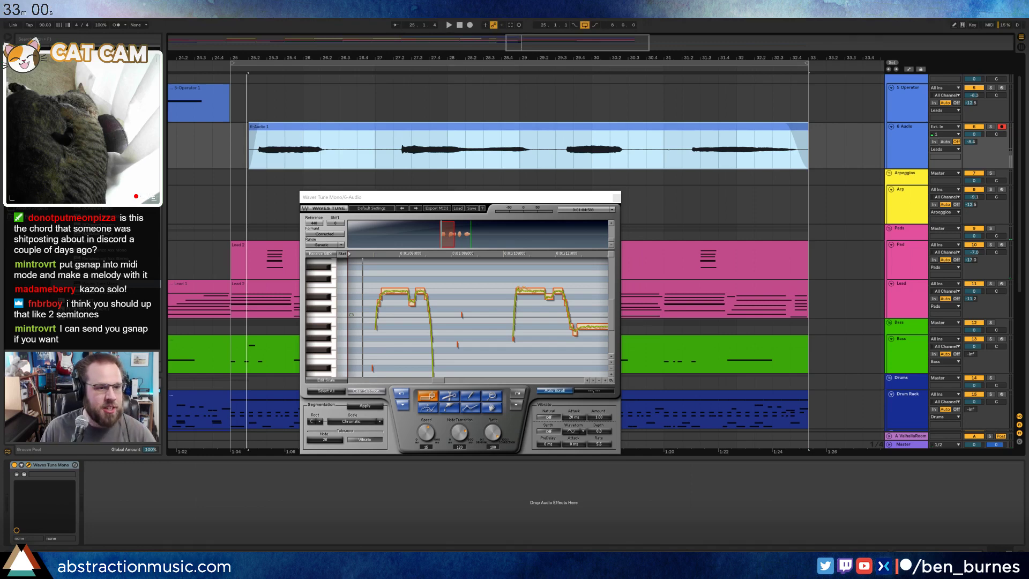
- Add Guitar Rig 5 after Waves Tune Mono on the recorded audio track and look through its Modifier, Pitch and Modulation components
click(26, 144)
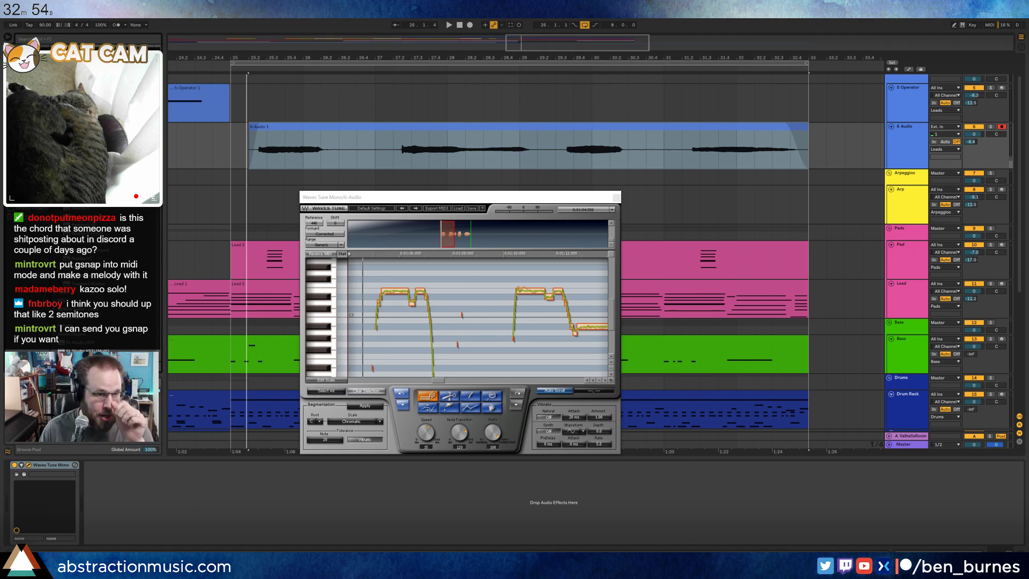
click(177, 528)
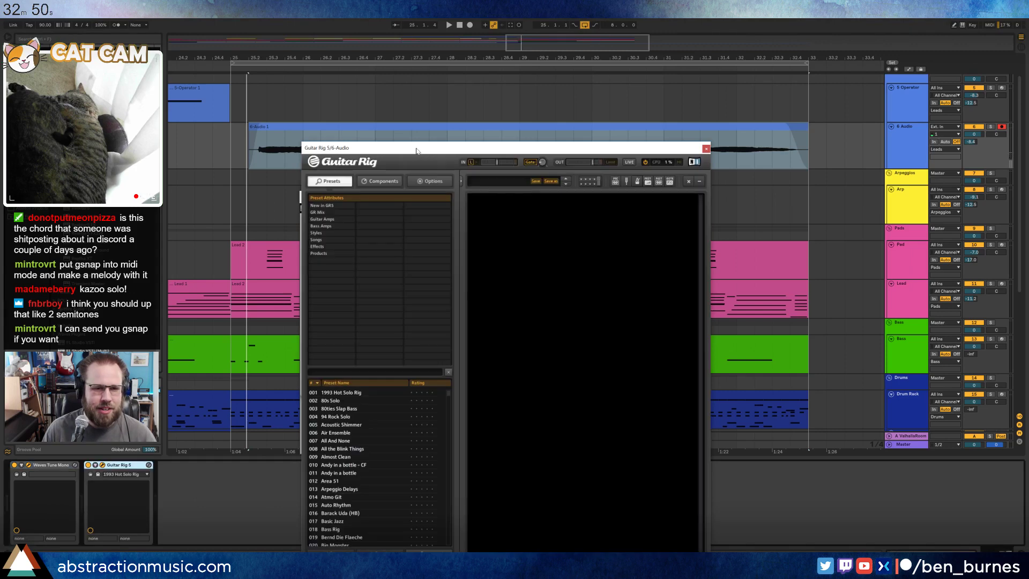
click(363, 100)
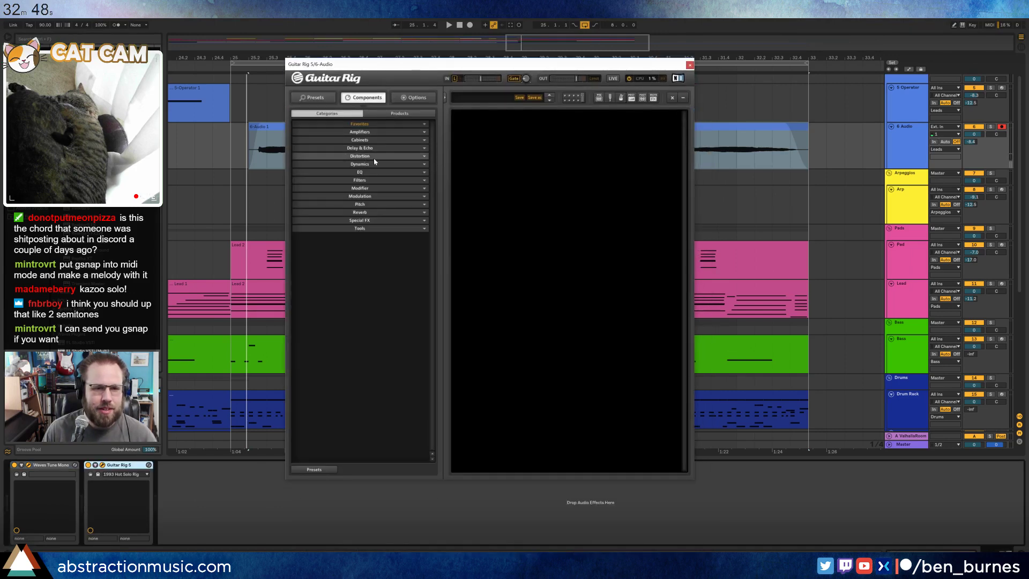
click(381, 191)
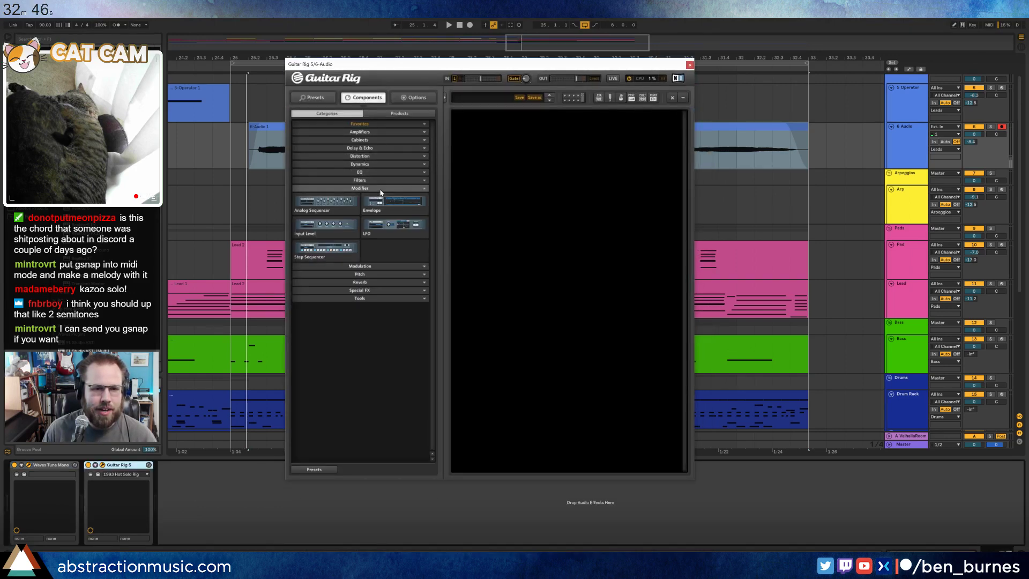
click(382, 190)
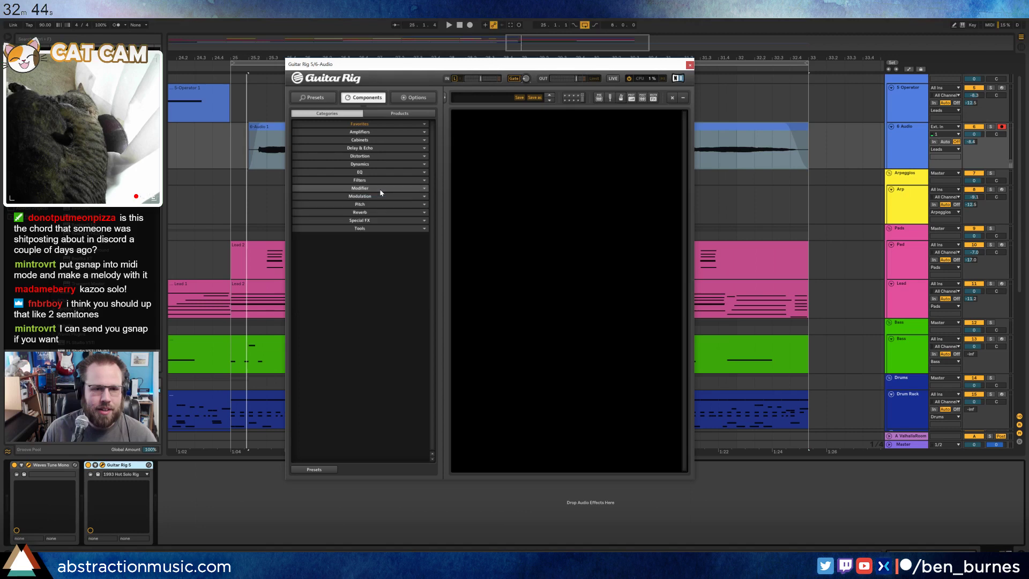
click(383, 204)
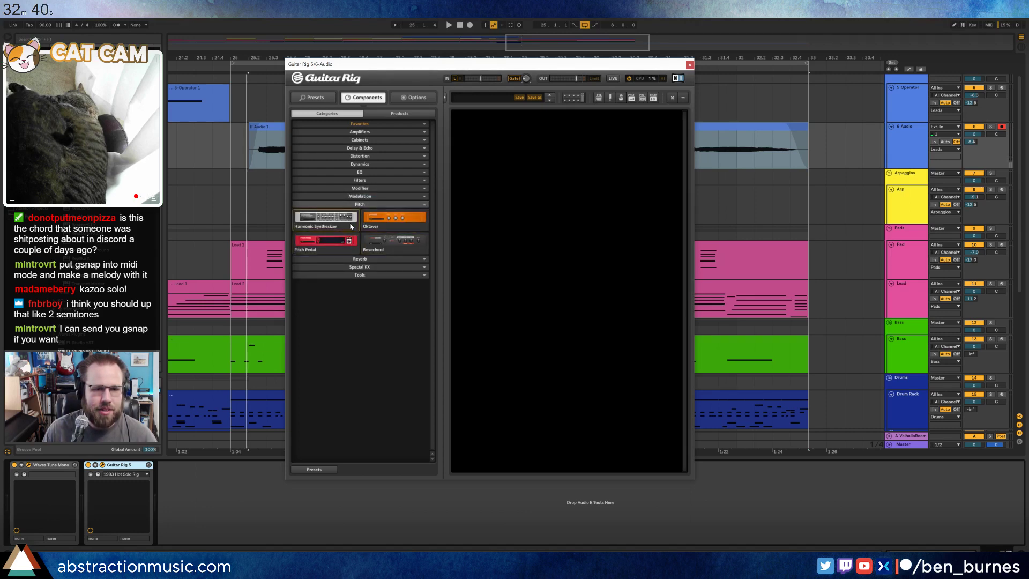
click(370, 204)
click(367, 197)
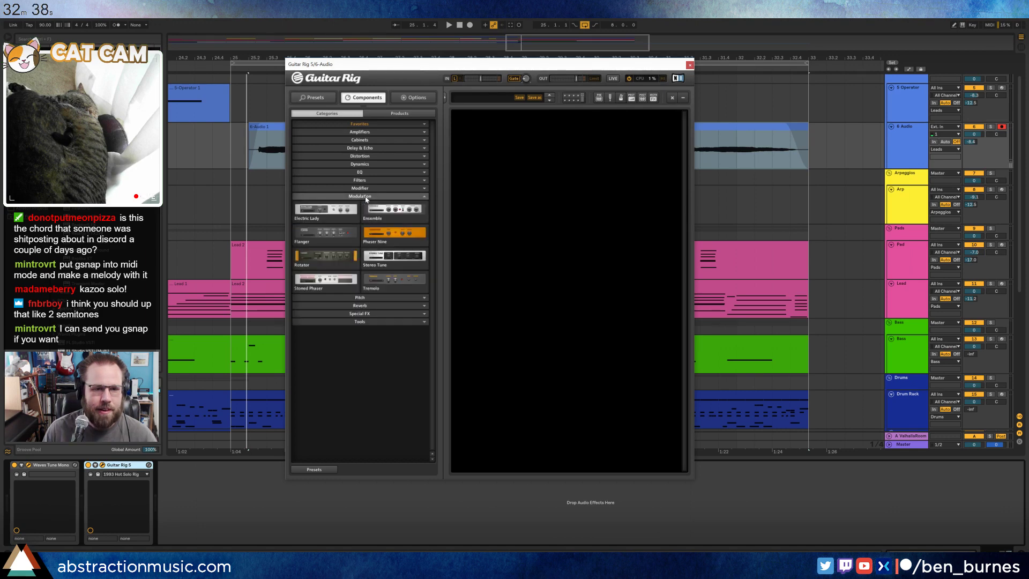
click(366, 197)
drag(418, 79, 461, 105)
- Browse the Guitar Amps and Effects presets in Guitar Rig 5, load the Christal preset and audition it on the recorded take
click(356, 125)
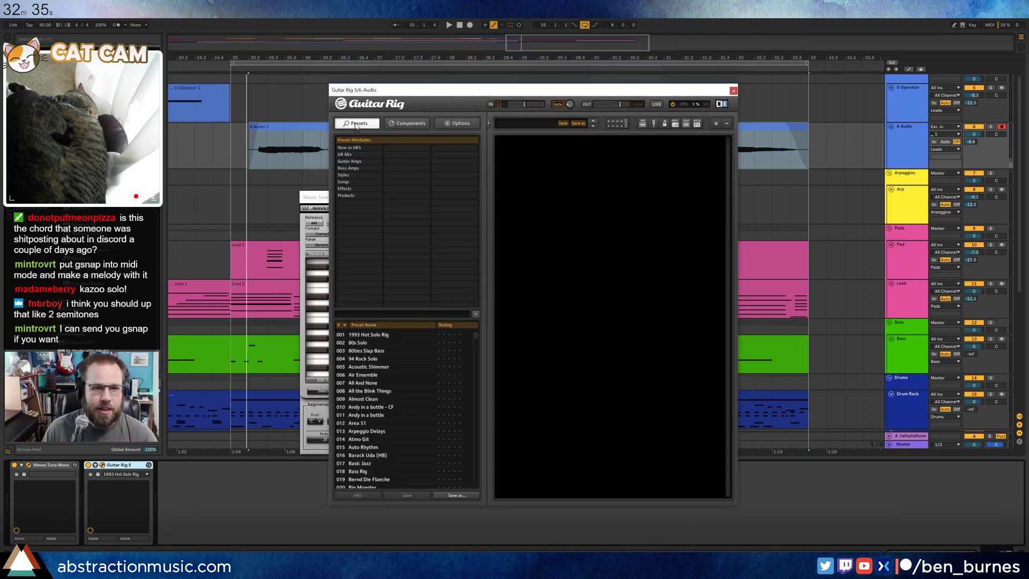
click(360, 162)
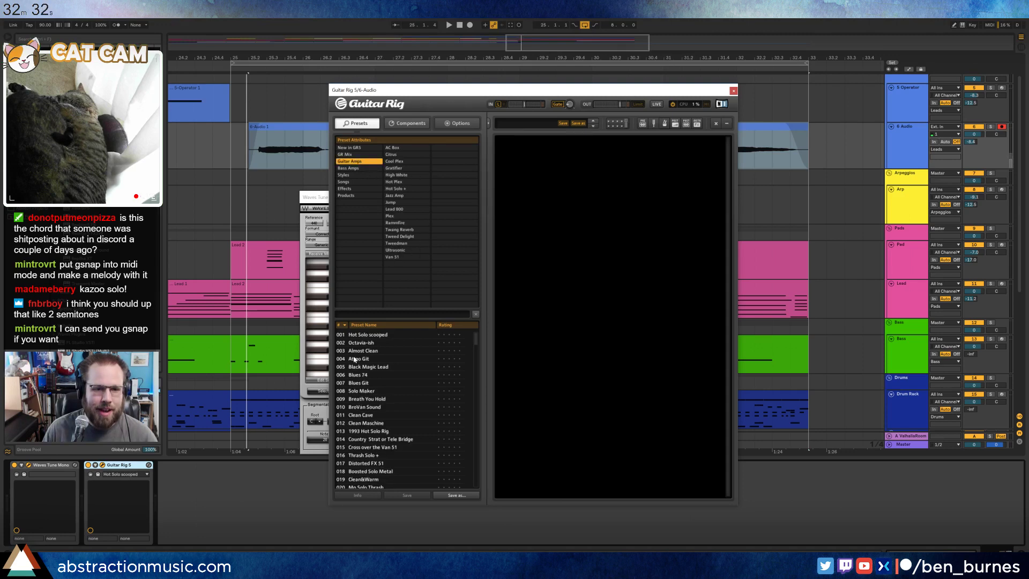
scroll(475, 343, down, 5)
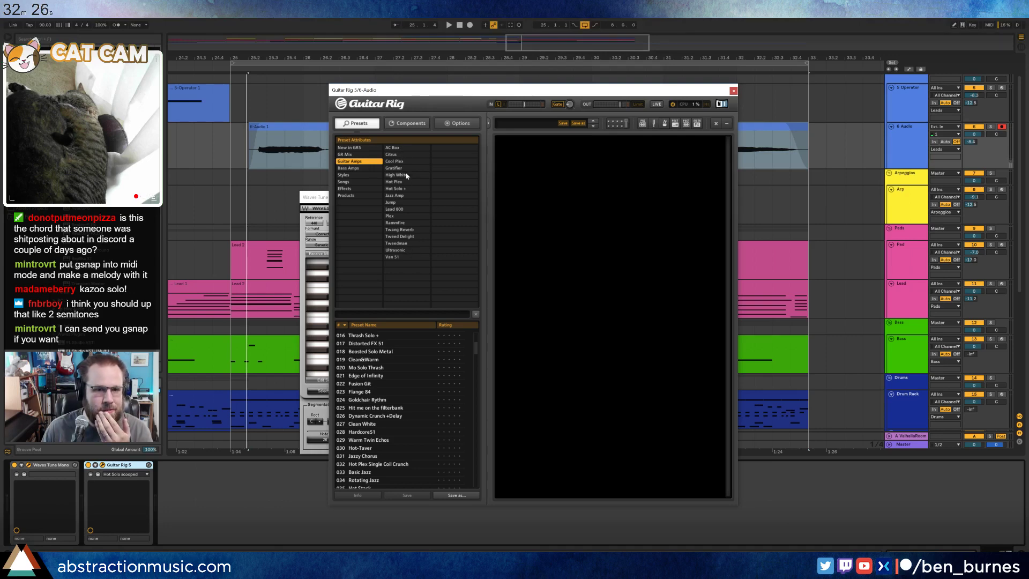
click(345, 189)
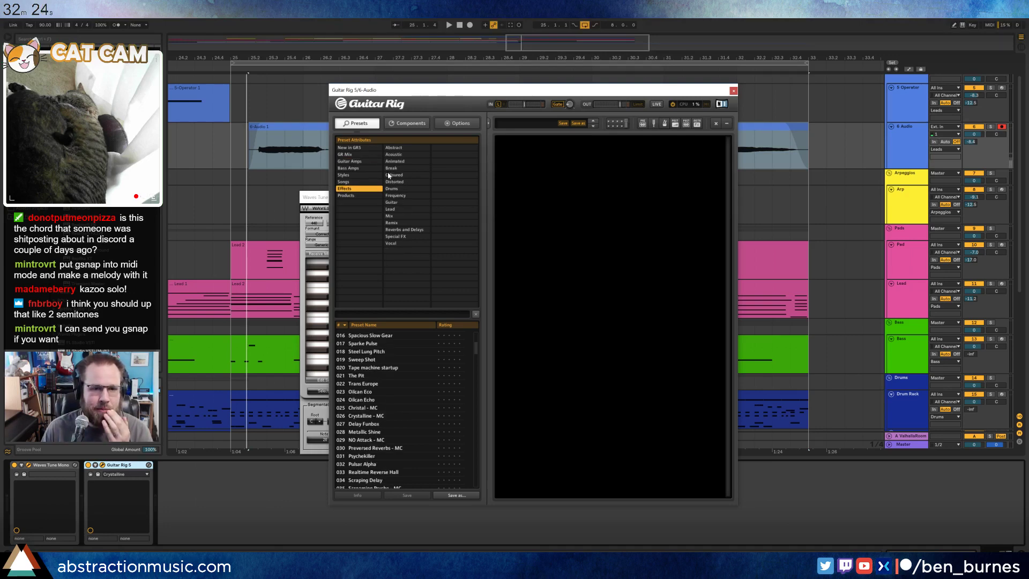
click(411, 148)
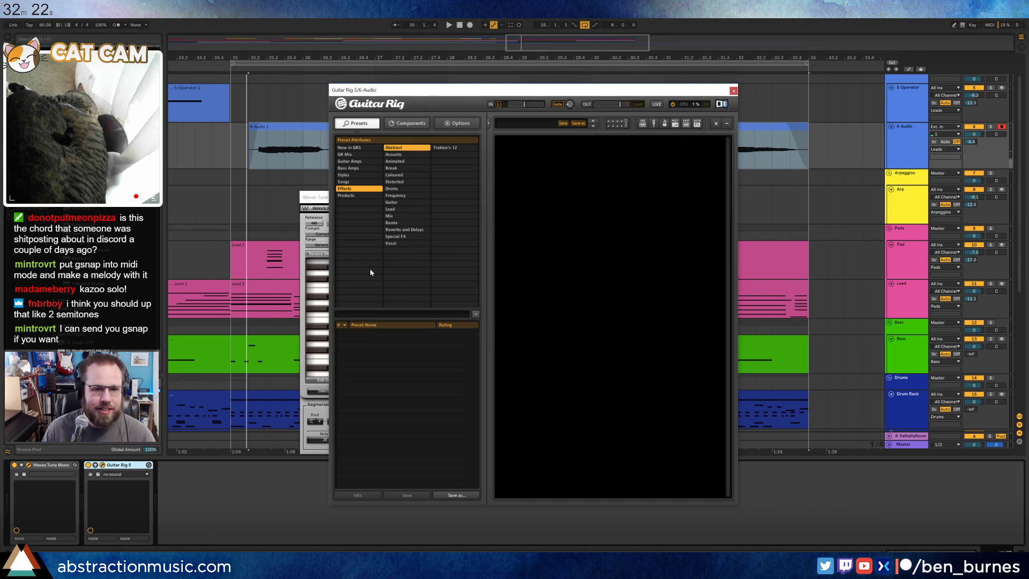
click(406, 149)
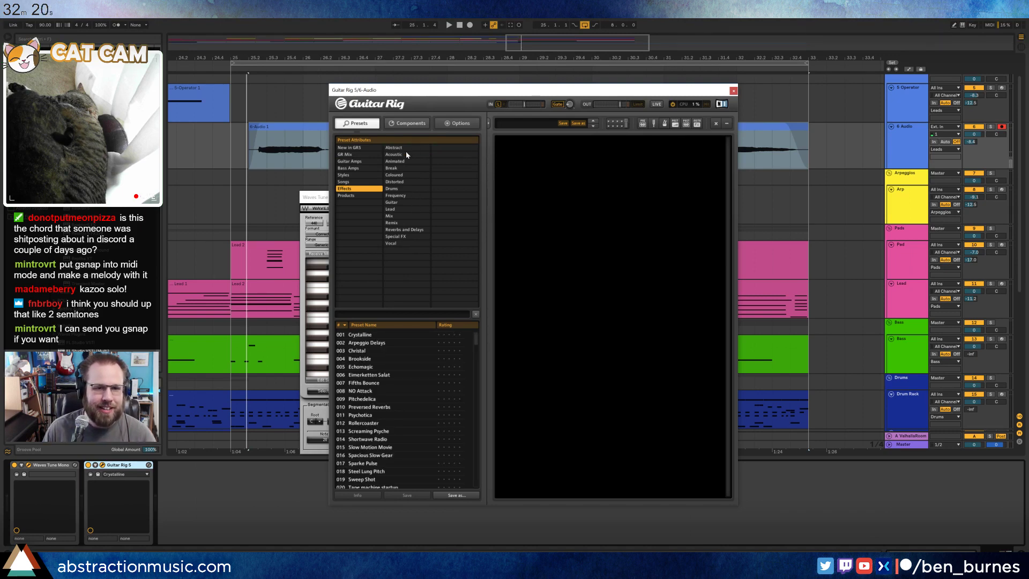
click(396, 351)
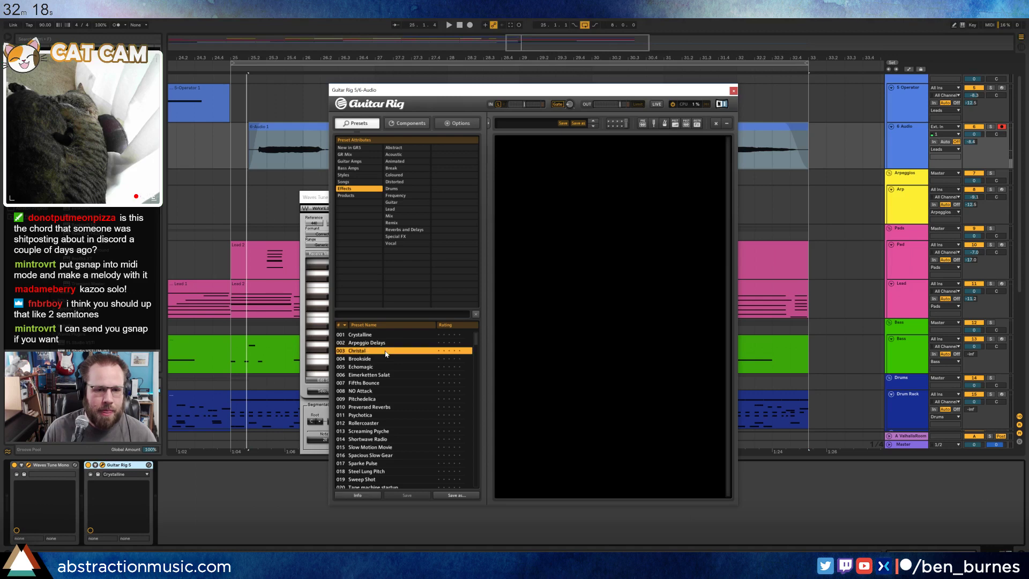
key(space)
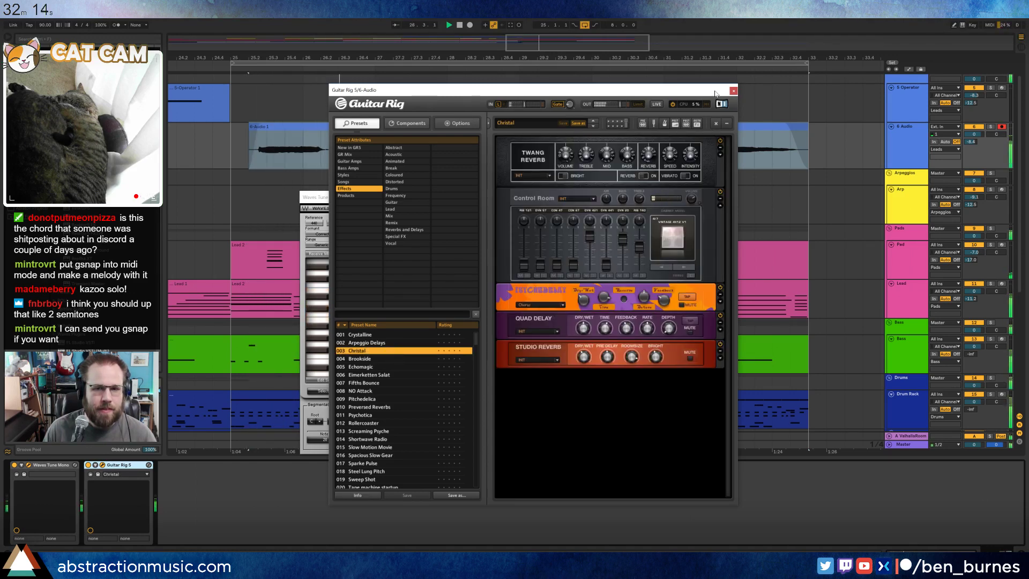
drag(714, 95, 829, 126)
click(849, 123)
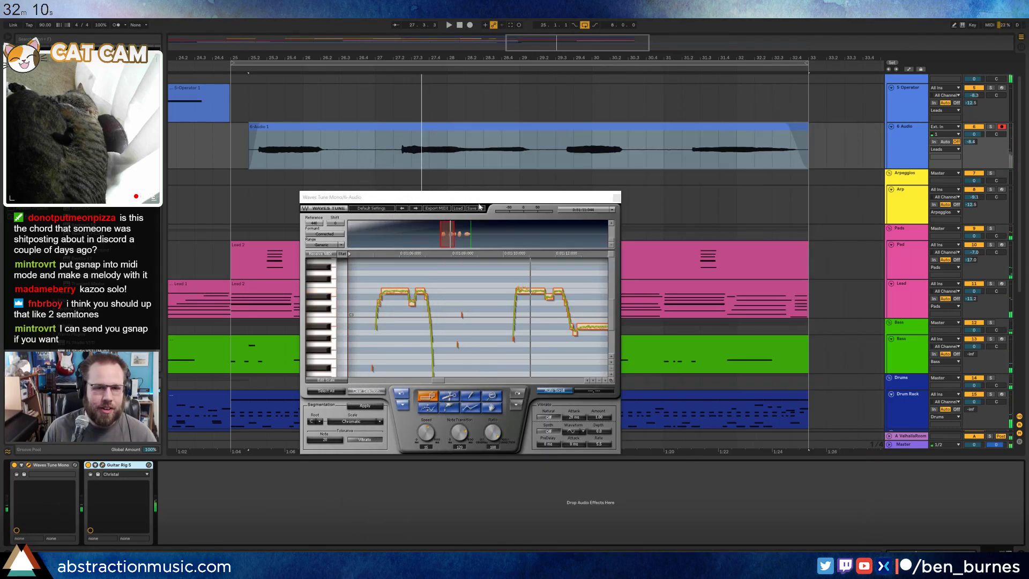
- Even out the fragmented notes of the take's first phrase and the start of its second phrase in Waves Tune Mono
drag(365, 197, 314, 191)
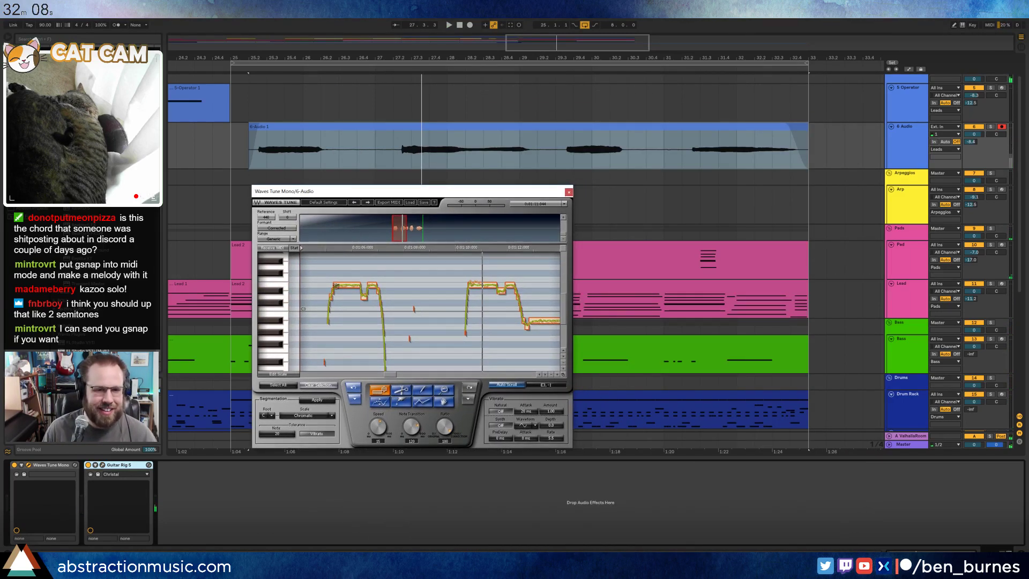
key(b)
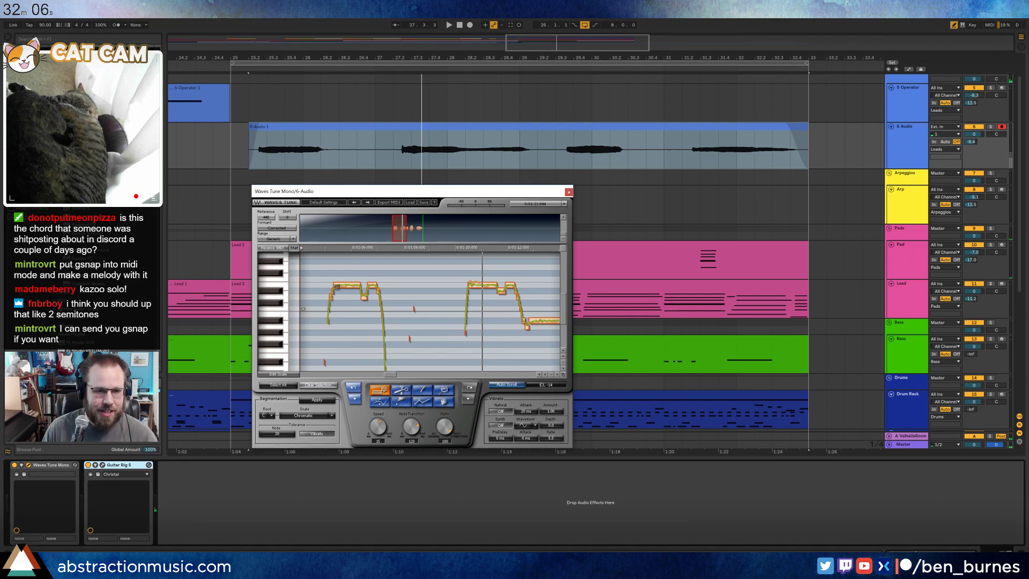
click(423, 390)
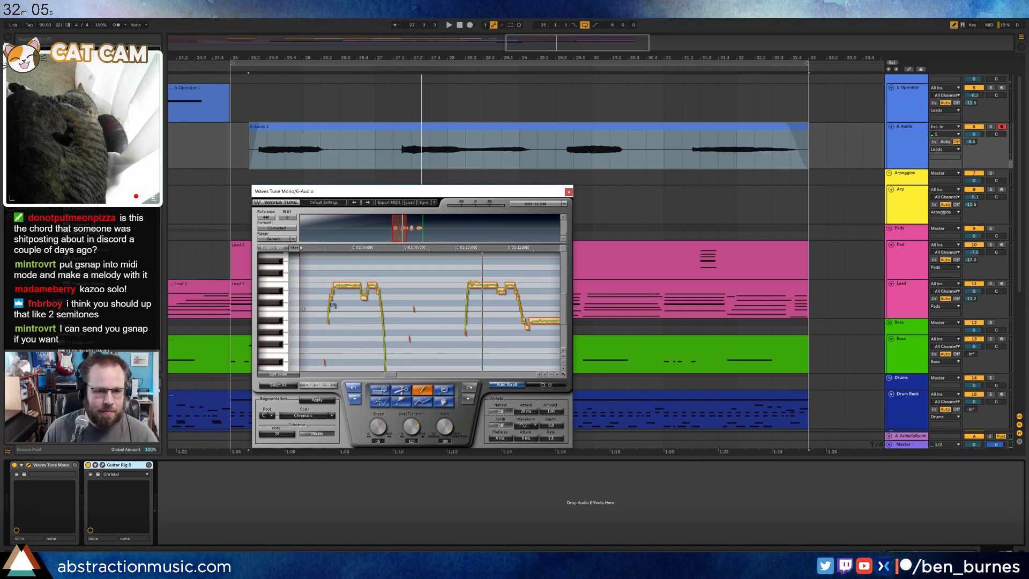
click(414, 402)
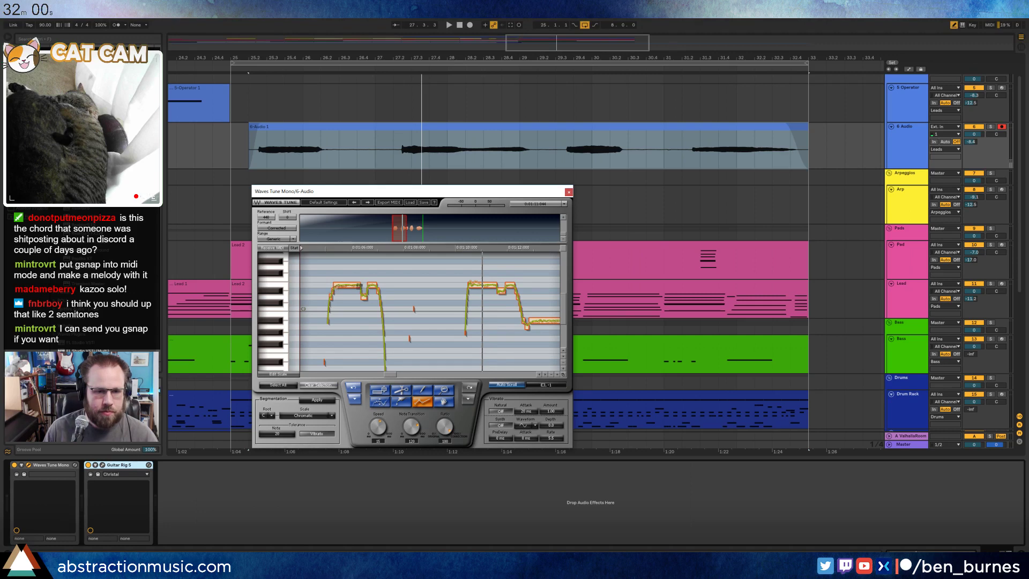
click(359, 287)
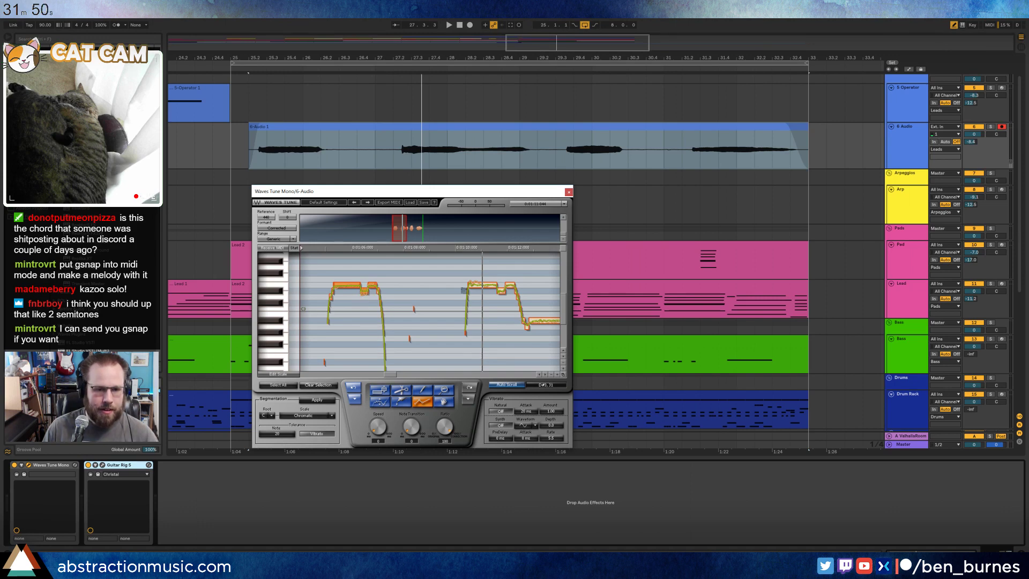
- Even out the low held notes ending the take's second phrase in Waves Tune Mono and play that passage to check it
drag(411, 230, 404, 231)
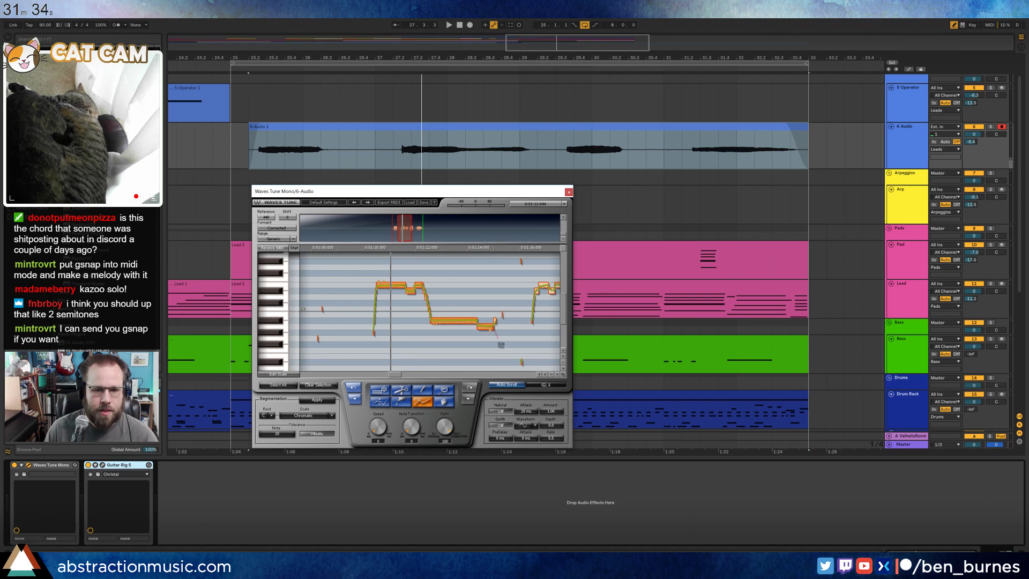
scroll(501, 344, down, 2)
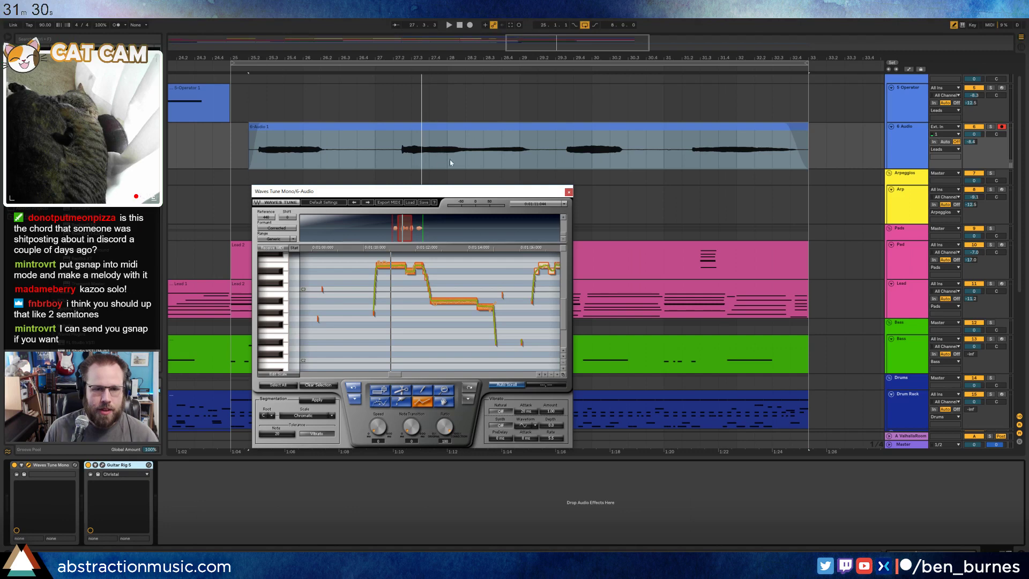
click(483, 70)
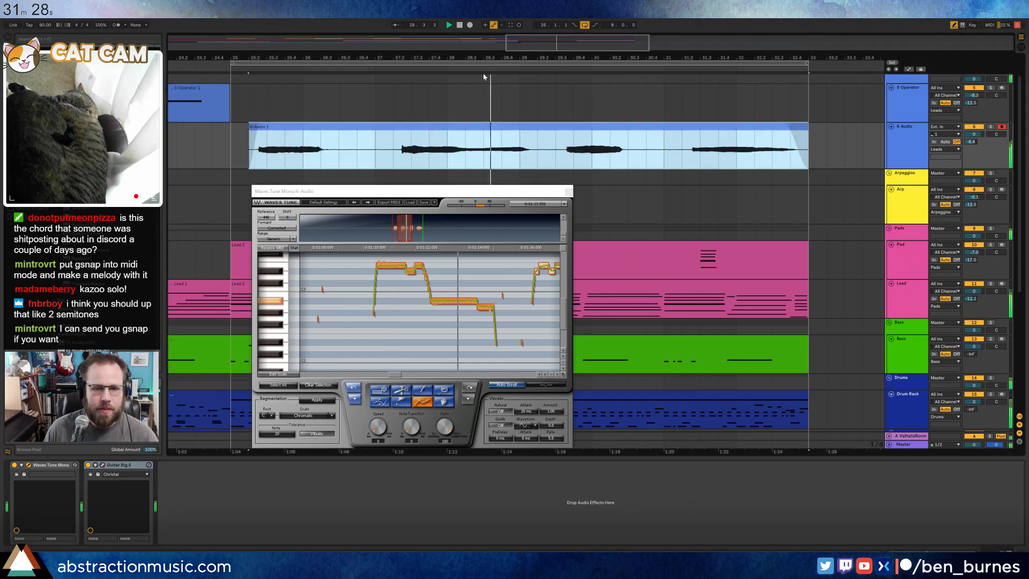
key(space)
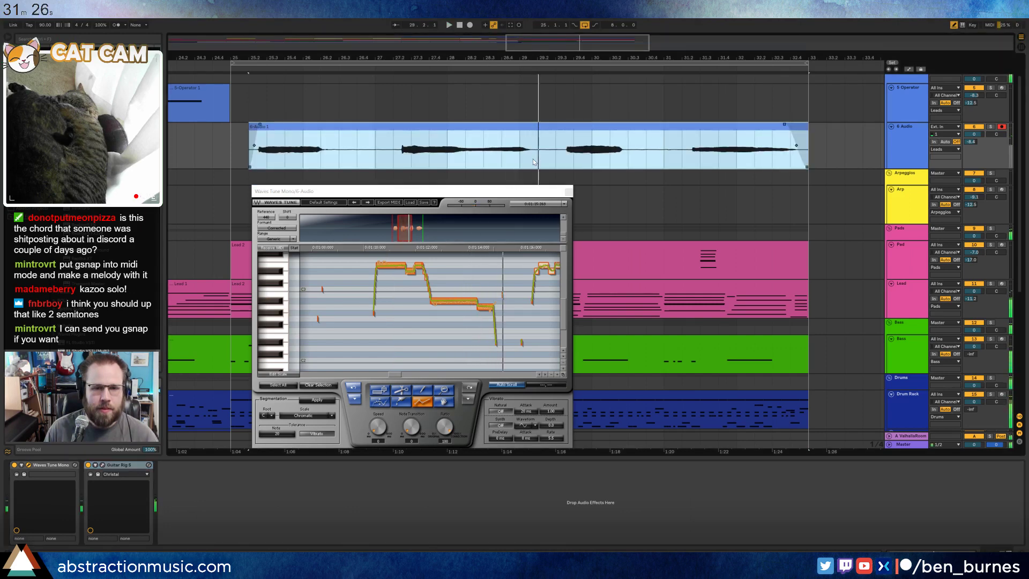
- Cut the gap from 29.2 to 29.3 out of the recorded clip and add a short fade-in to the clip that follows
drag(534, 159, 549, 160)
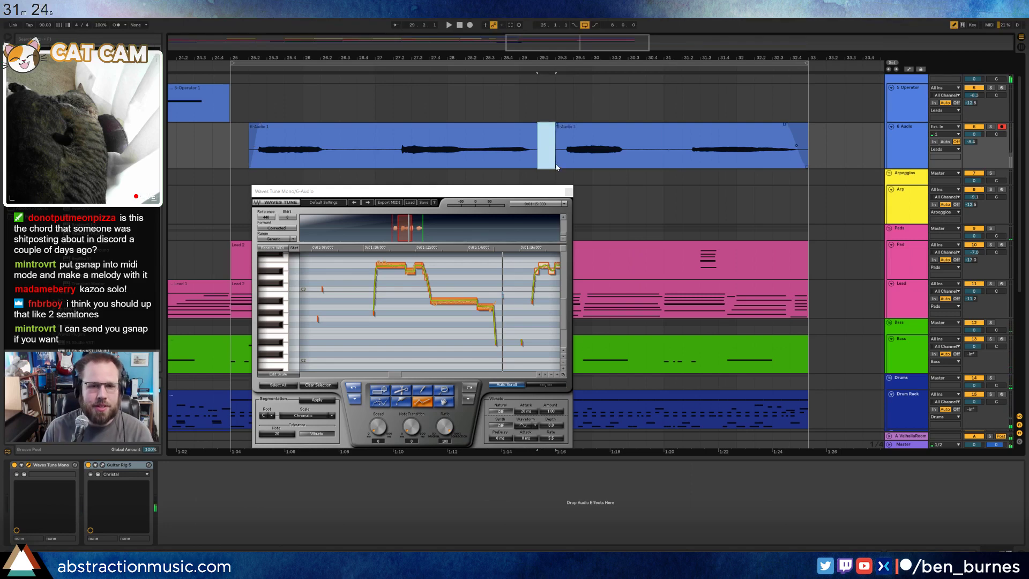
key(Delete)
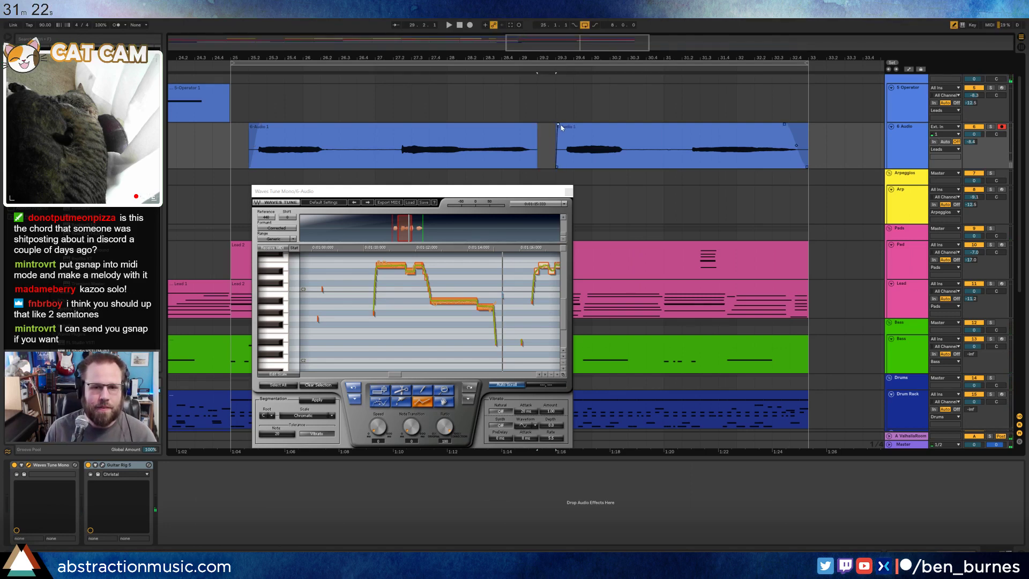
drag(557, 126, 568, 127)
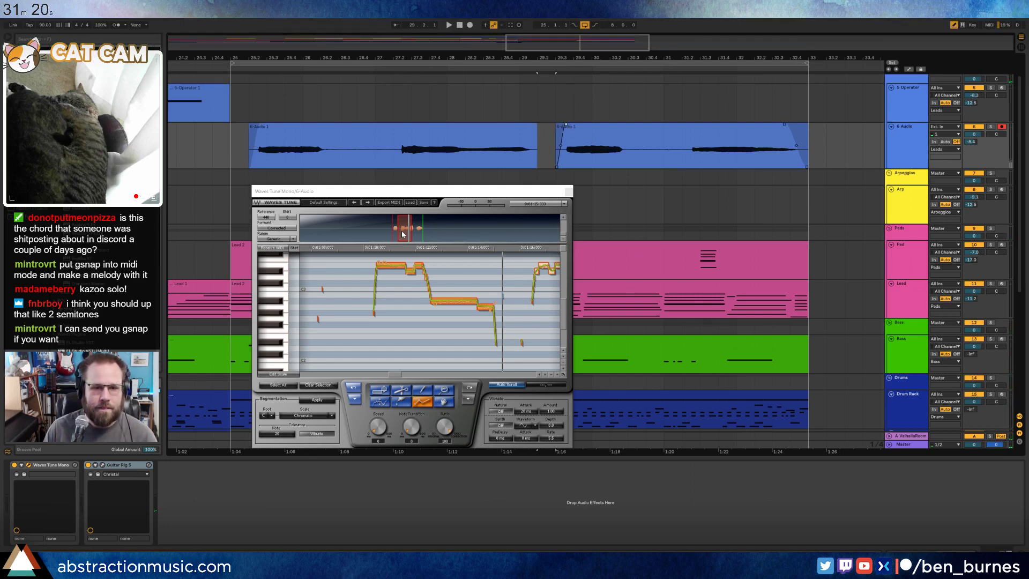
- Even out the third phrase's fragmented notes in Waves Tune Mono and remove the silent part of the recording from 30.3 to 31.2
drag(402, 234, 412, 233)
scroll(396, 315, up, 4)
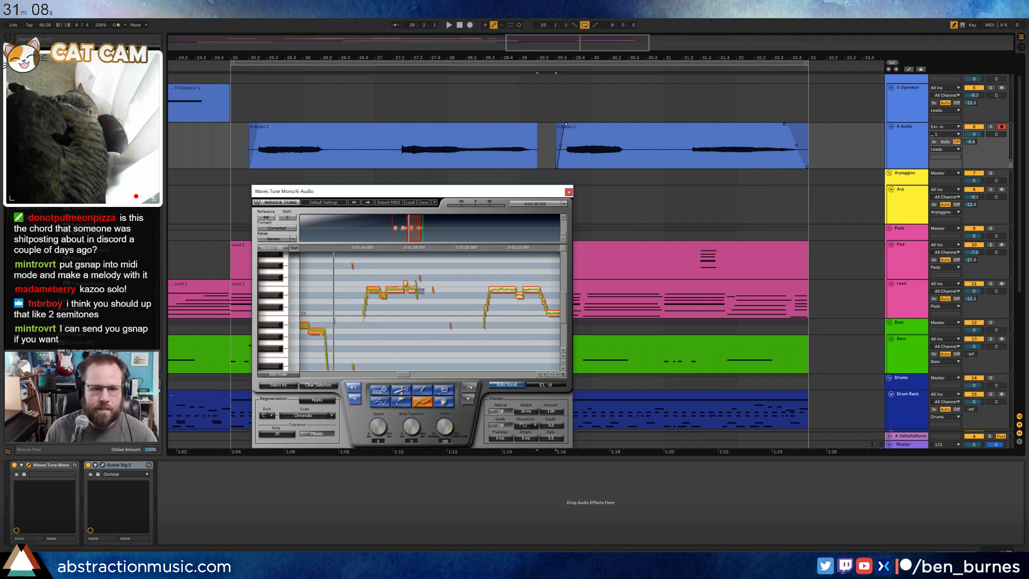
drag(628, 158, 683, 159)
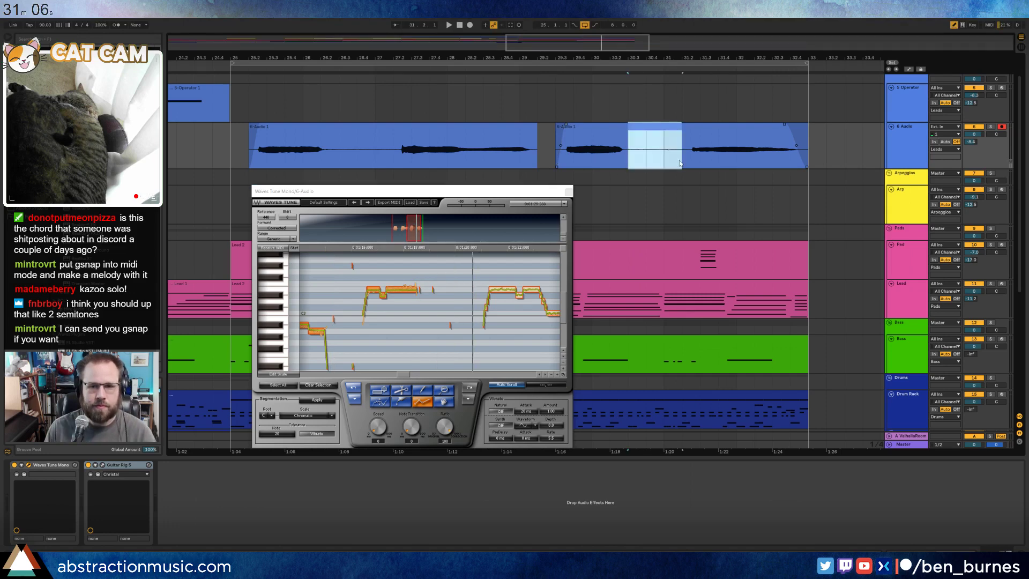
key(ctrl+e)
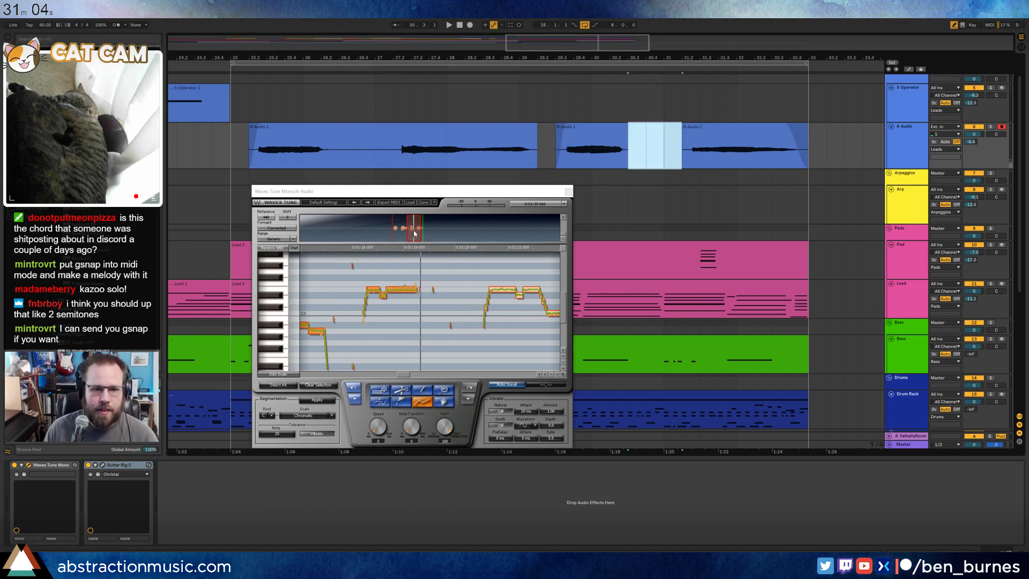
- Even out the last phrase's high notes and its fragmented low ending in Waves Tune Mono, and close the plug-in window
click(430, 232)
drag(430, 232, 422, 231)
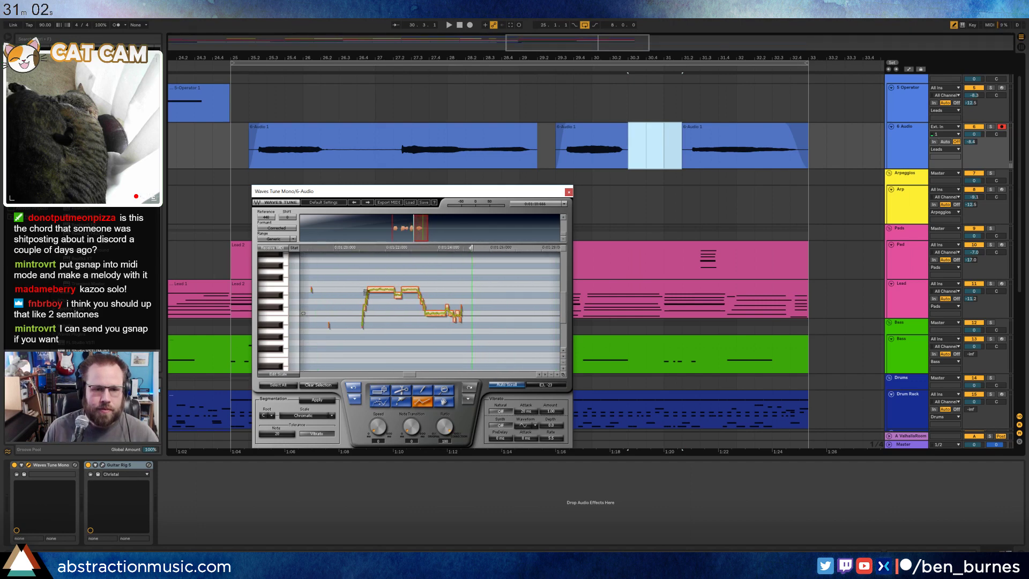
drag(395, 289, 397, 298)
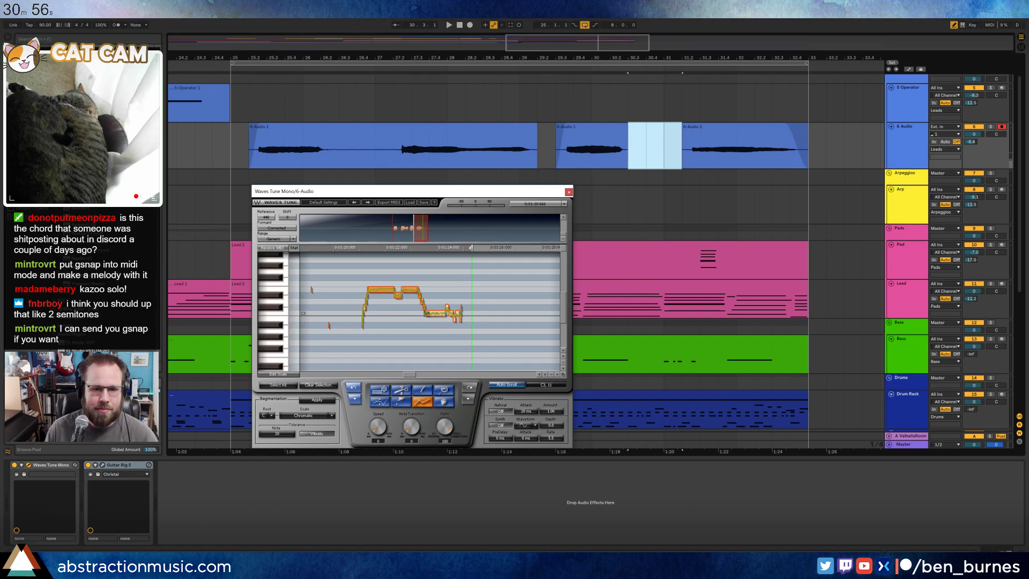
double_click(472, 314)
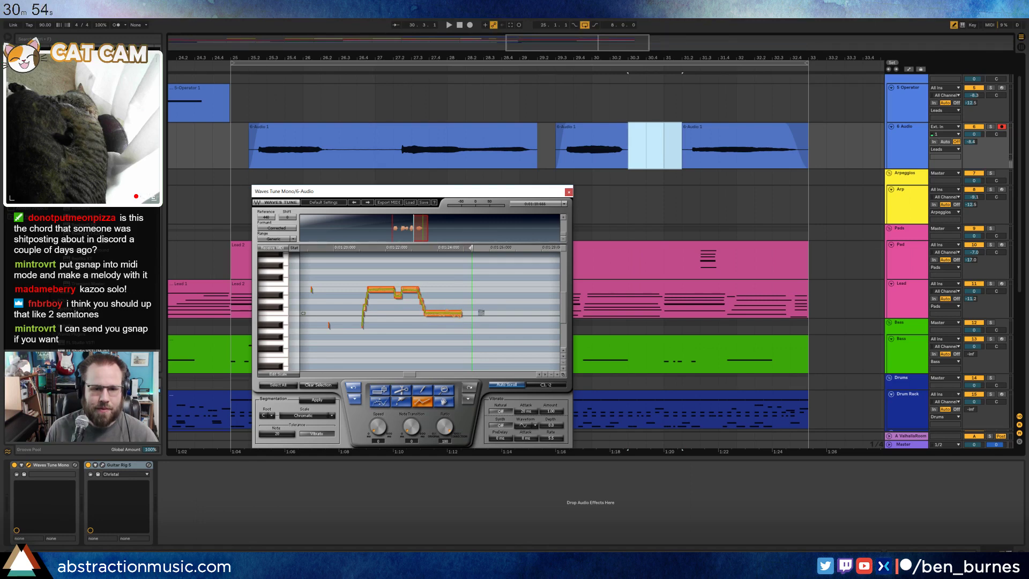
drag(565, 62, 566, 43)
click(569, 191)
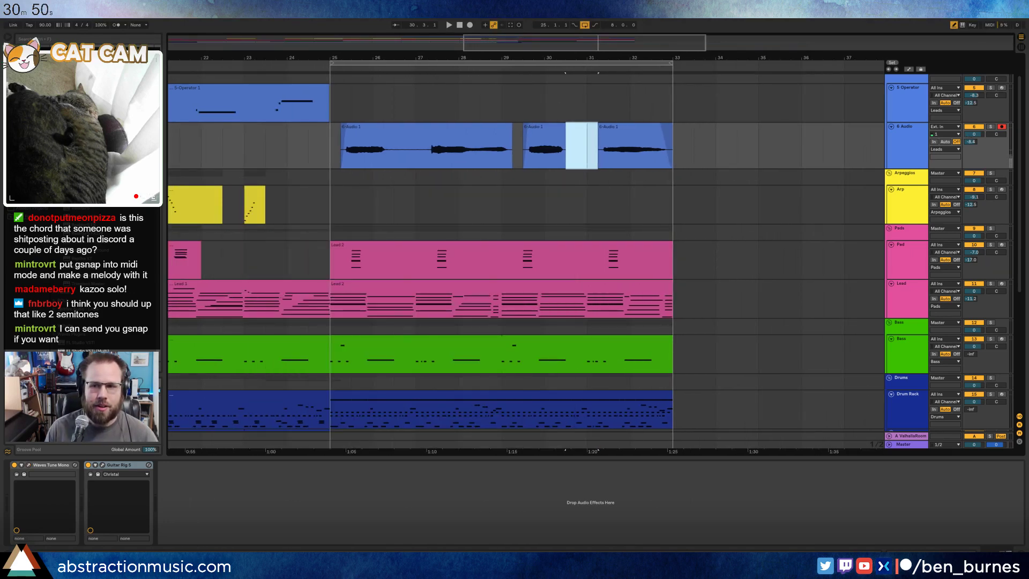
- Lower the recorded audio track's volume to -5.8 dB and remove the silence between the take's first and second phrases
drag(974, 134, 973, 145)
key(space)
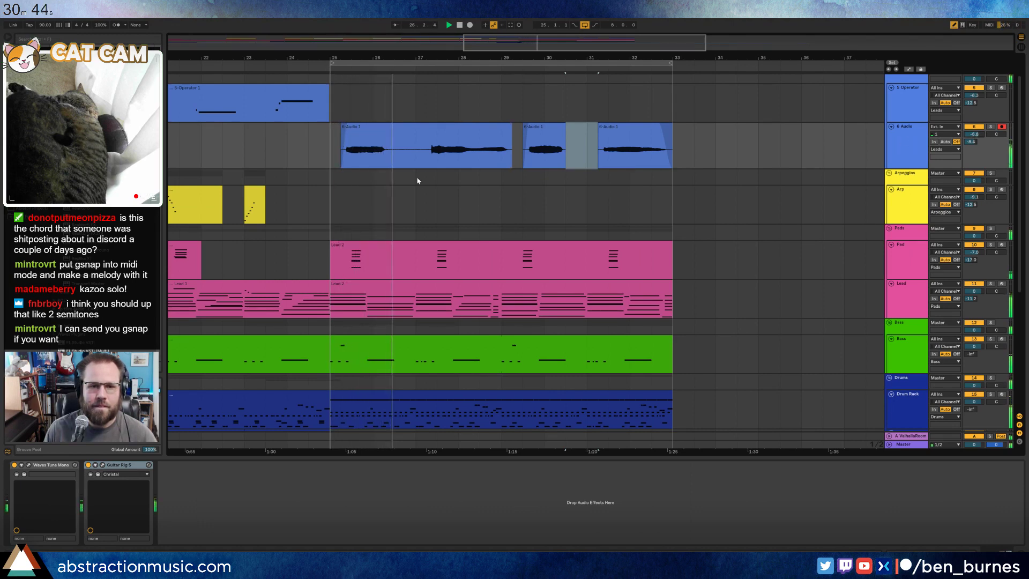
drag(393, 160, 423, 167)
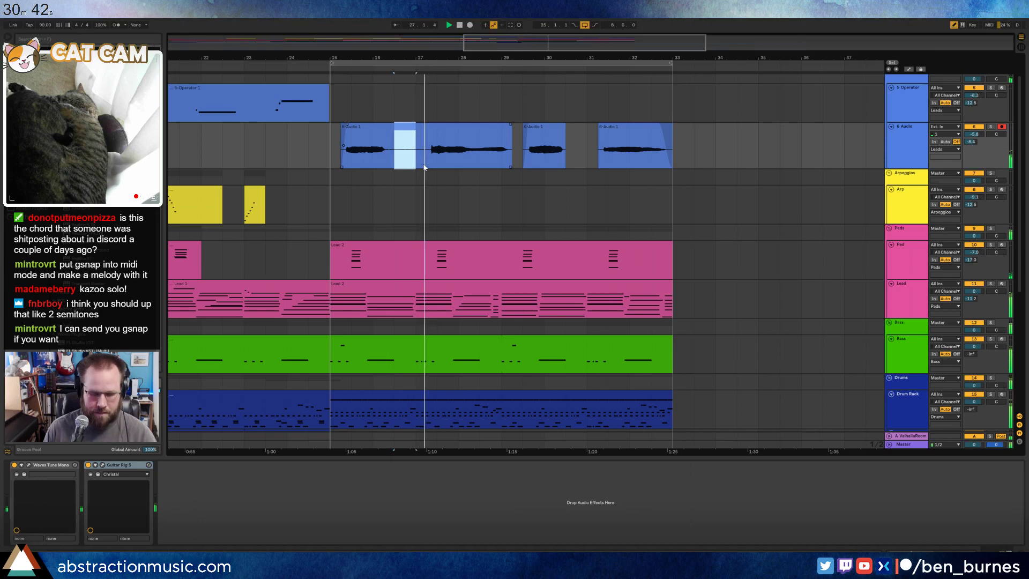
key(ctrl+e)
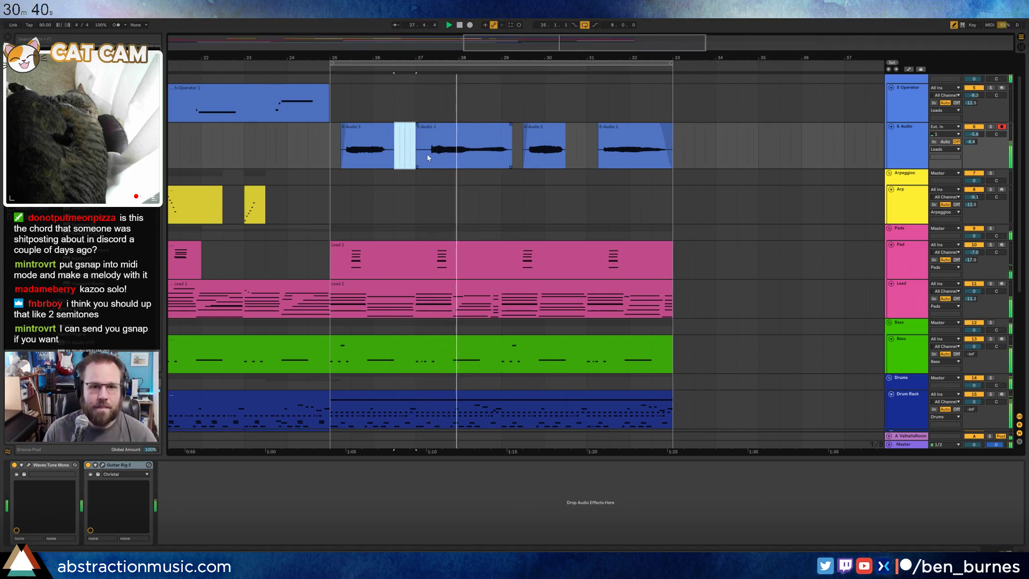
drag(426, 163, 390, 155)
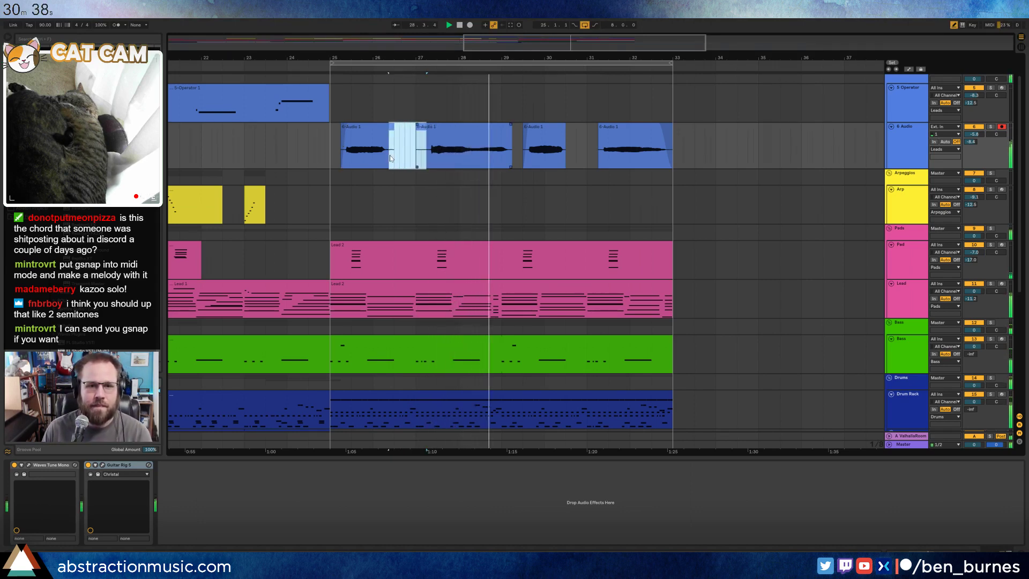
key(Delete)
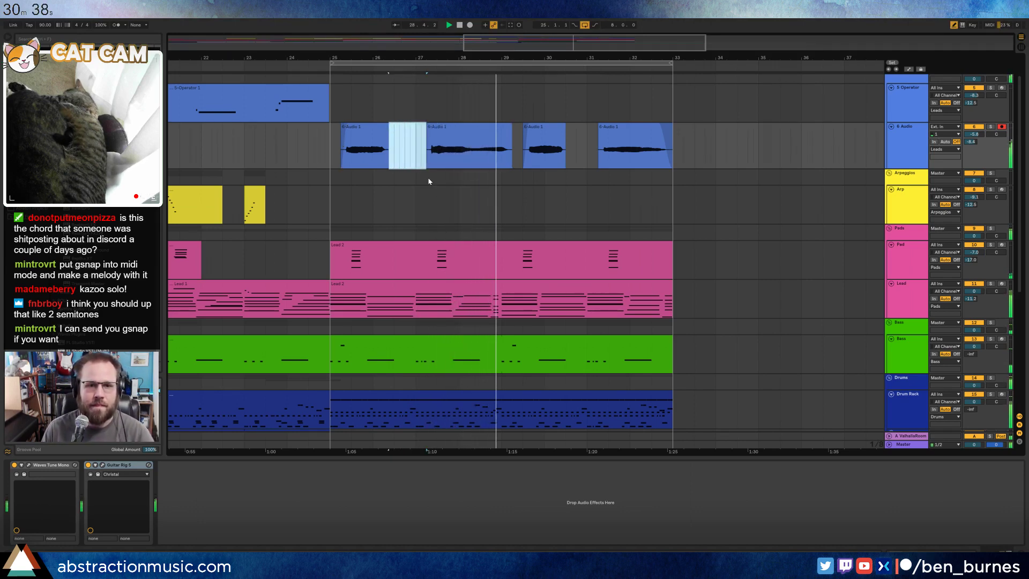
- Reopen Waves Tune Mono on the recorded track and make the second phrase's low held note start slightly earlier
click(465, 128)
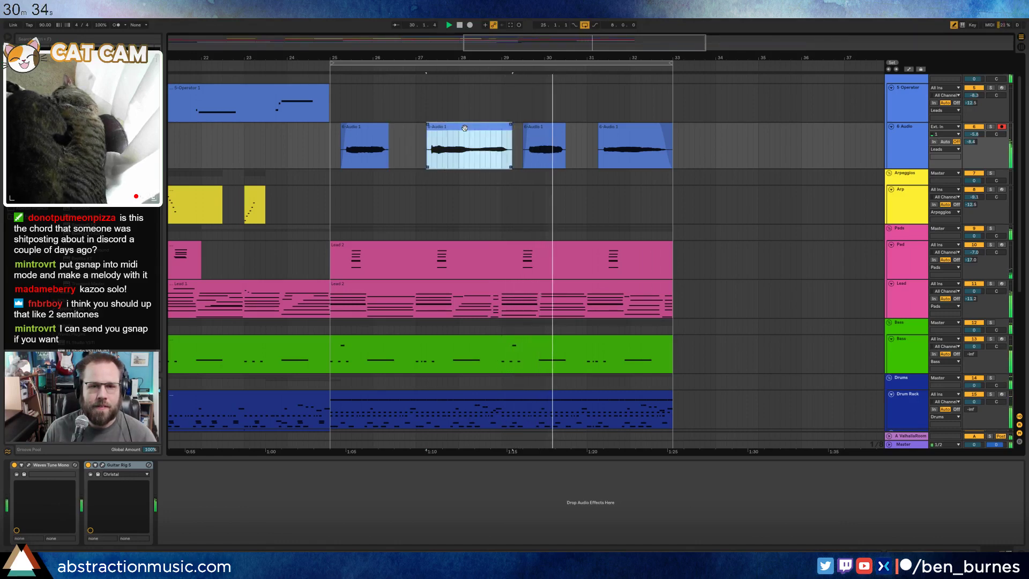
key(a)
key(a)
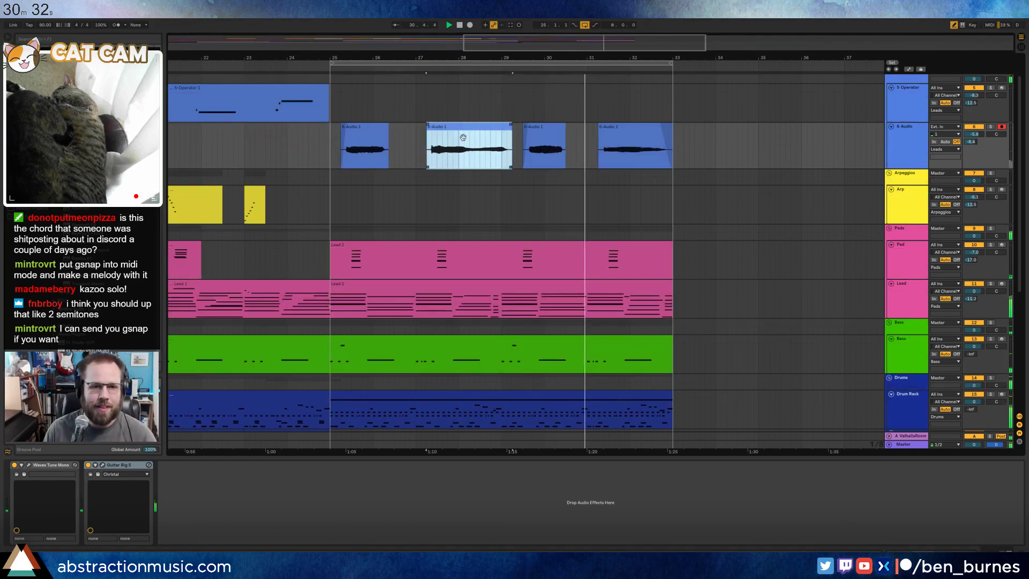
click(29, 466)
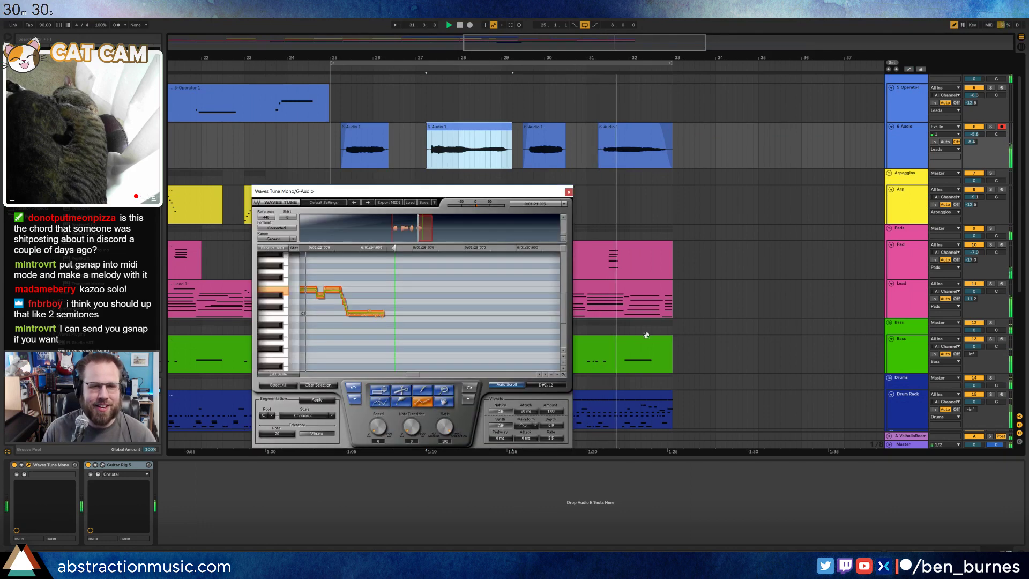
drag(427, 229, 410, 228)
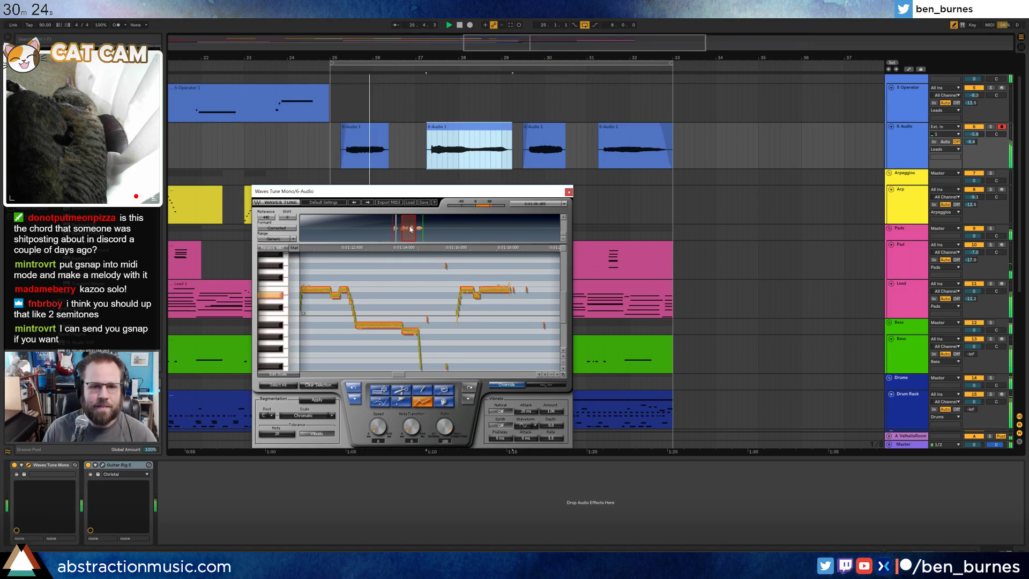
drag(411, 229, 406, 229)
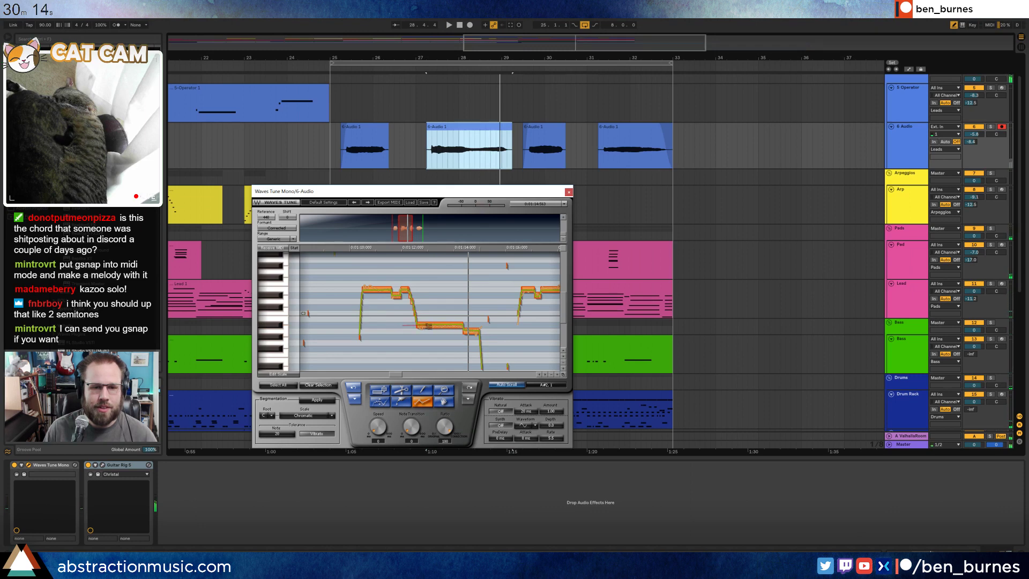
key(space)
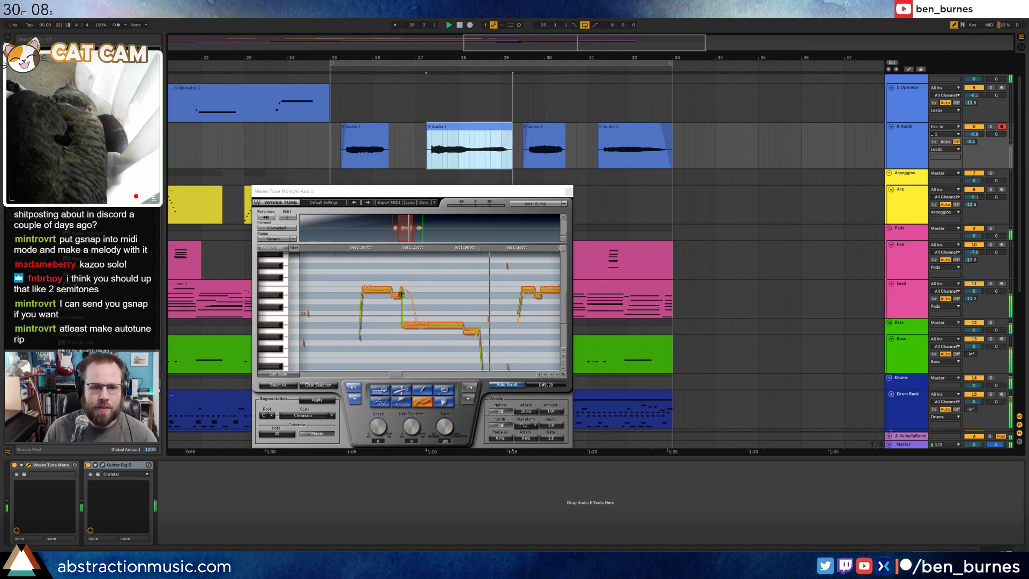
drag(400, 296, 407, 325)
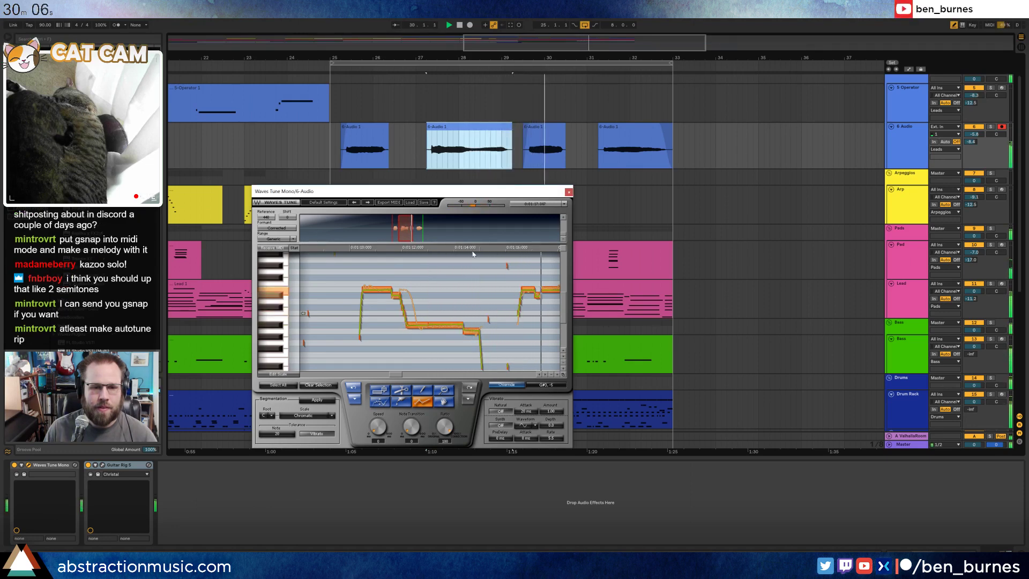
- Listen to the loop to check the corrected second phrase and close the Waves Tune Mono window
click(428, 66)
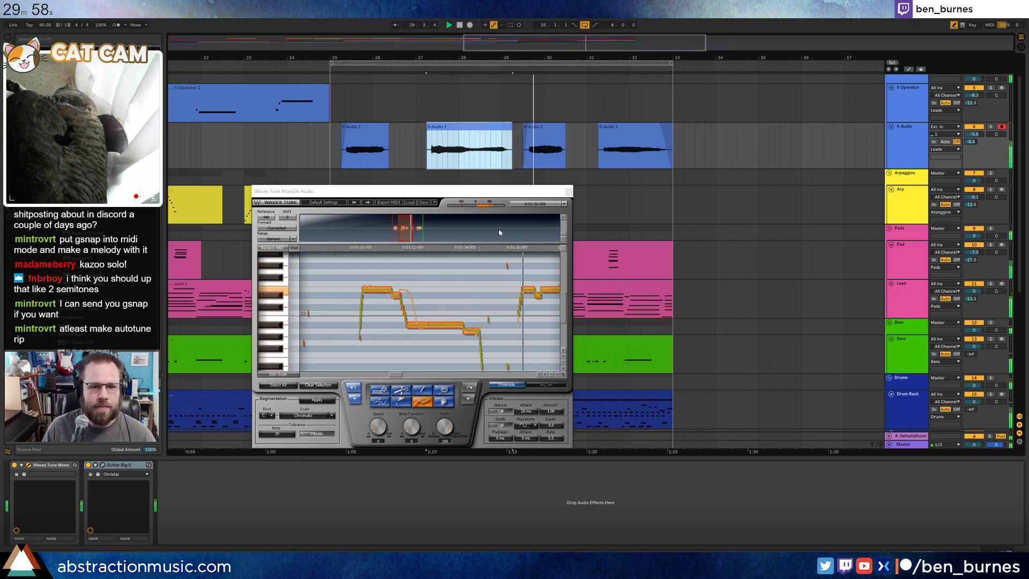
key(shift+Tab)
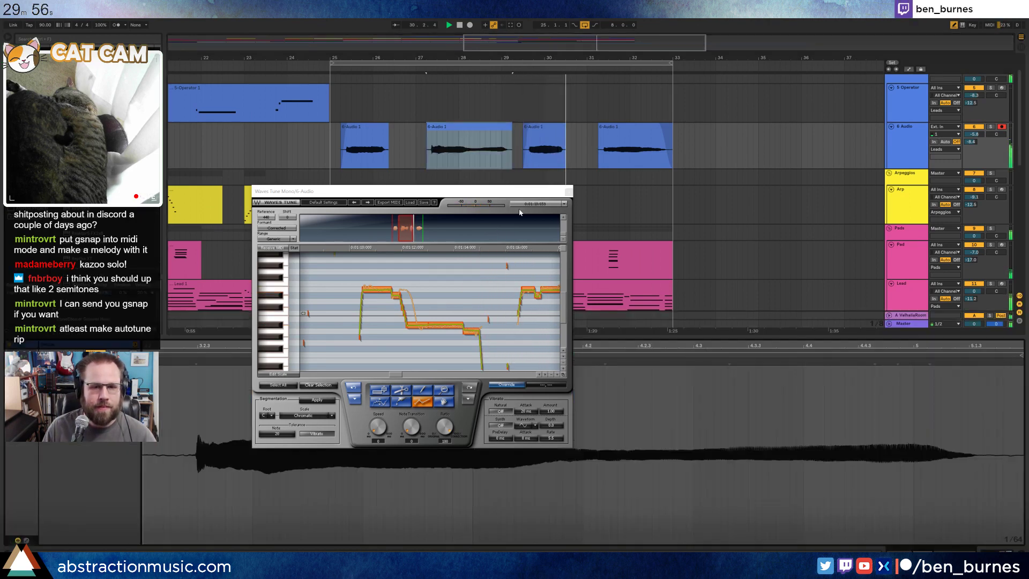
click(569, 191)
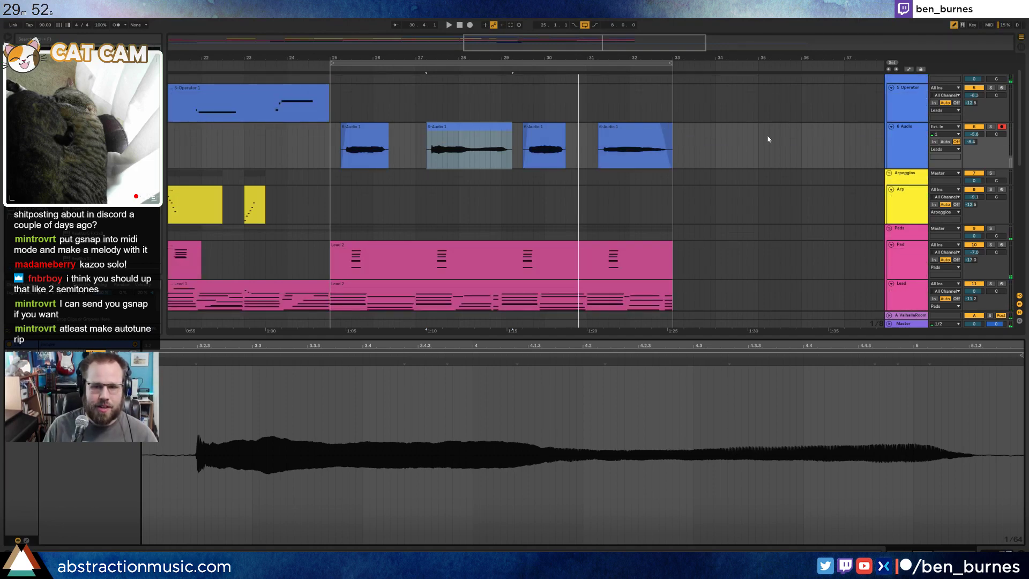
key(shift+Tab)
- Freeze the 6 Audio track and insert a new audio track directly below it
right_click(905, 130)
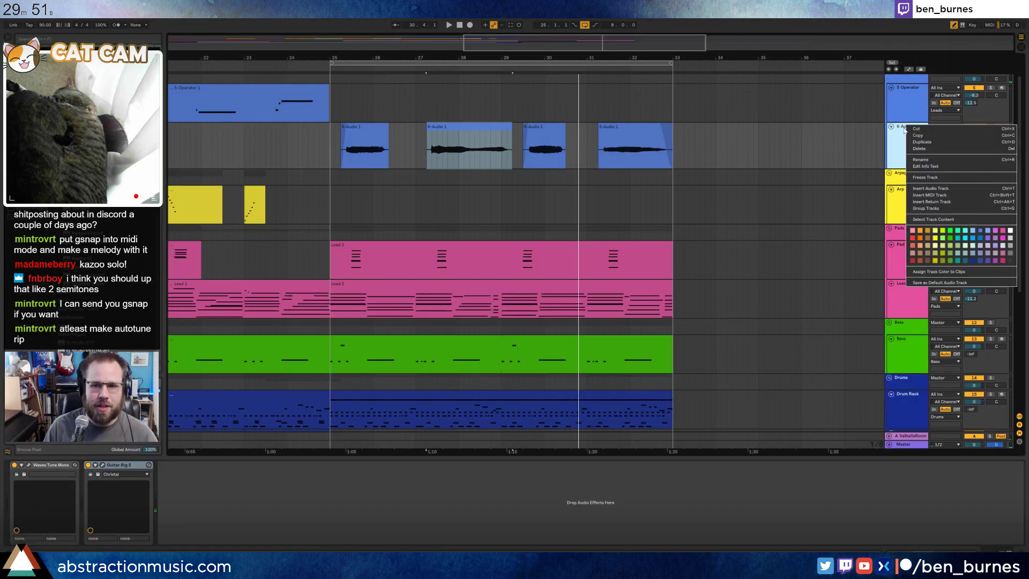
click(948, 177)
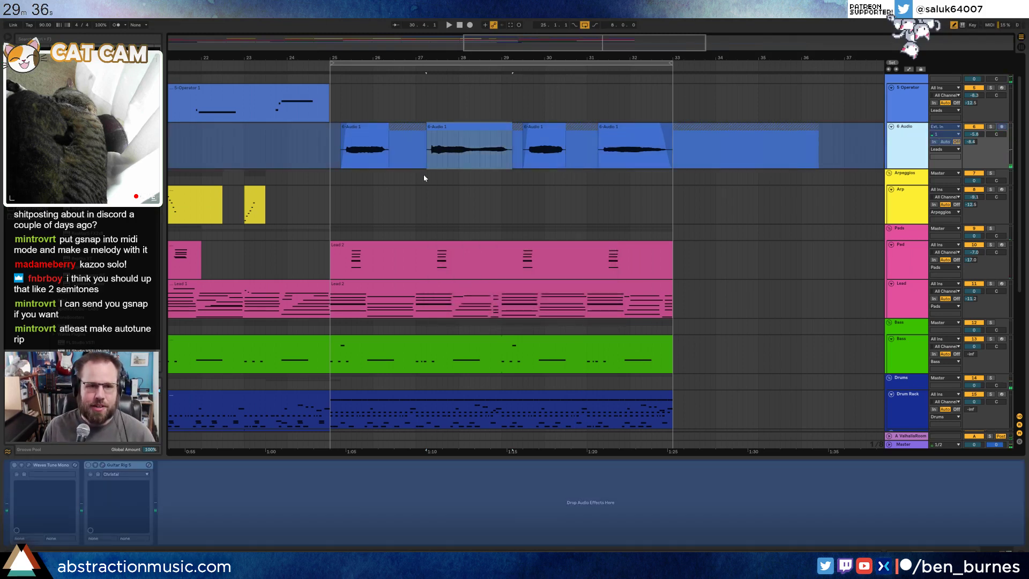
key(ctrl+t)
- Copy all of the frozen track's clips, including the freeze tail, onto the new audio track at the same position
drag(401, 131, 401, 153)
click(362, 128)
shift+click(776, 126)
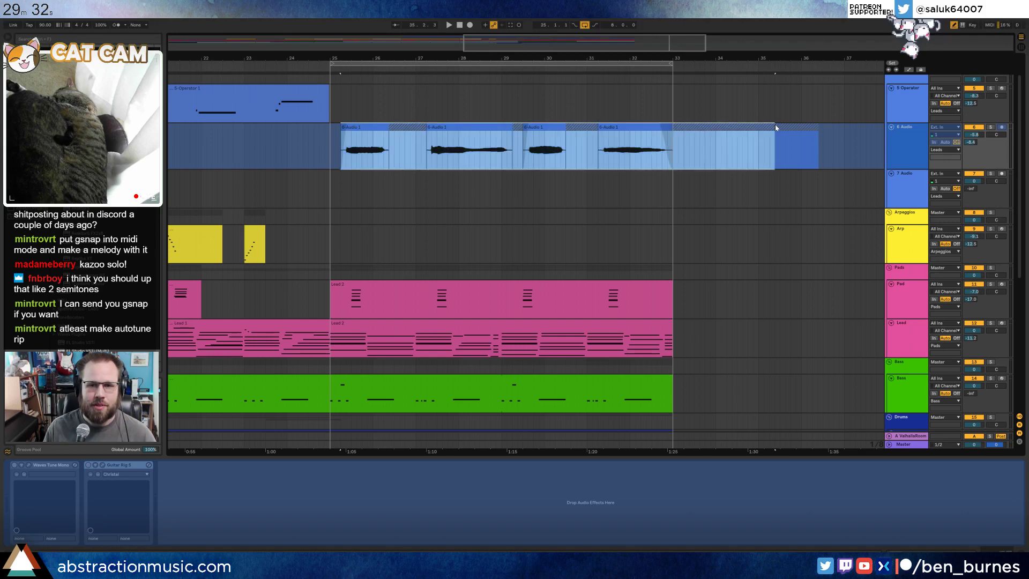
shift+click(822, 128)
drag(762, 128, 765, 190)
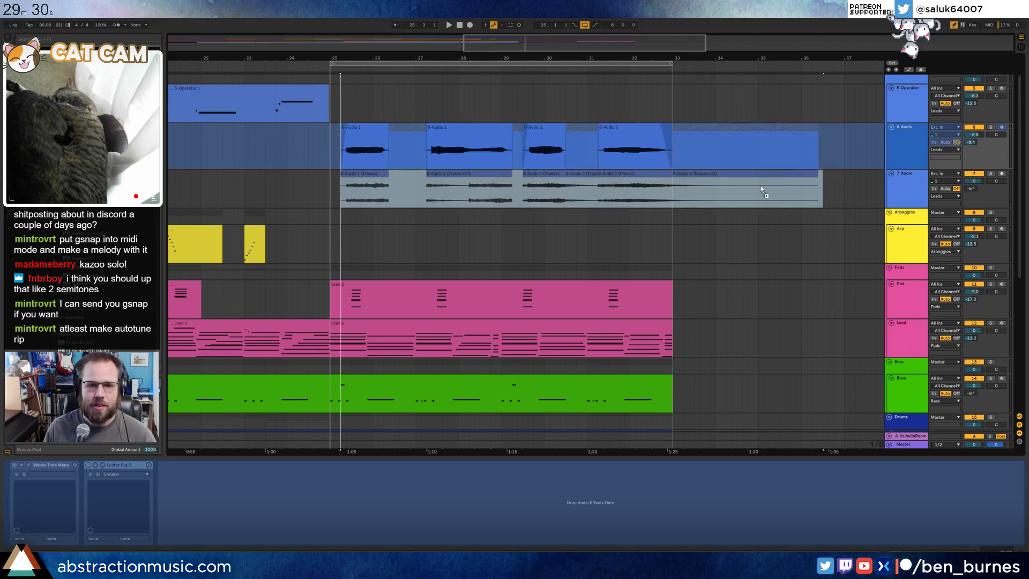
- Mute the original frozen 6 Audio track and fold it to minimum height
click(912, 135)
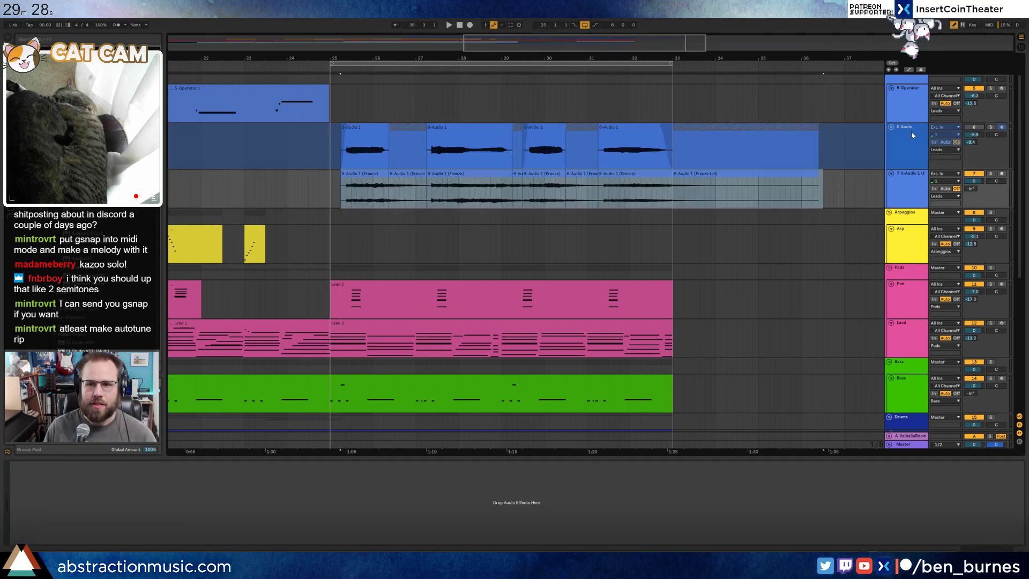
click(901, 132)
click(892, 128)
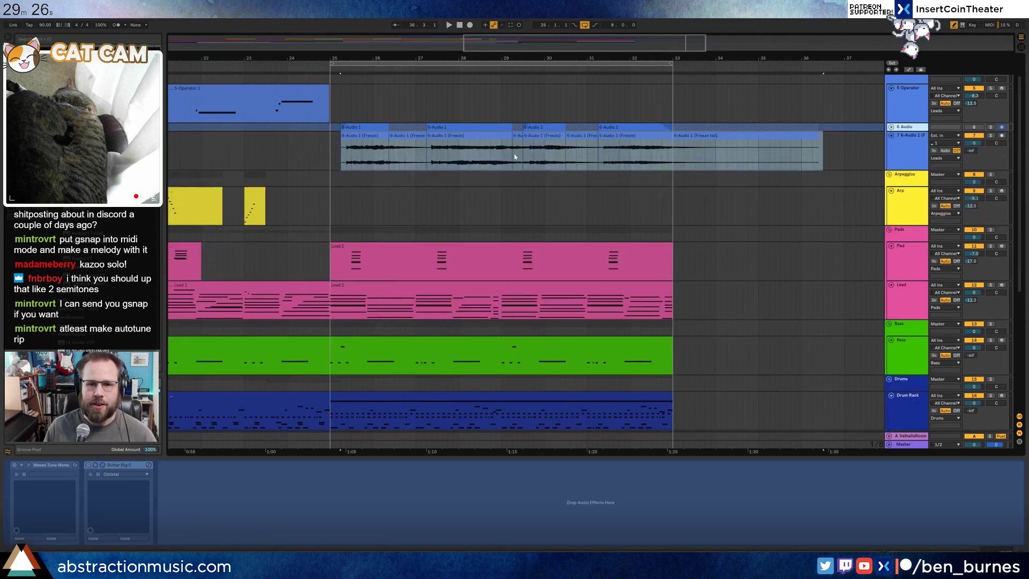
- Select all the frozen copies on the new track, show their waveforms in the clip view and play the loop
click(478, 144)
click(366, 141)
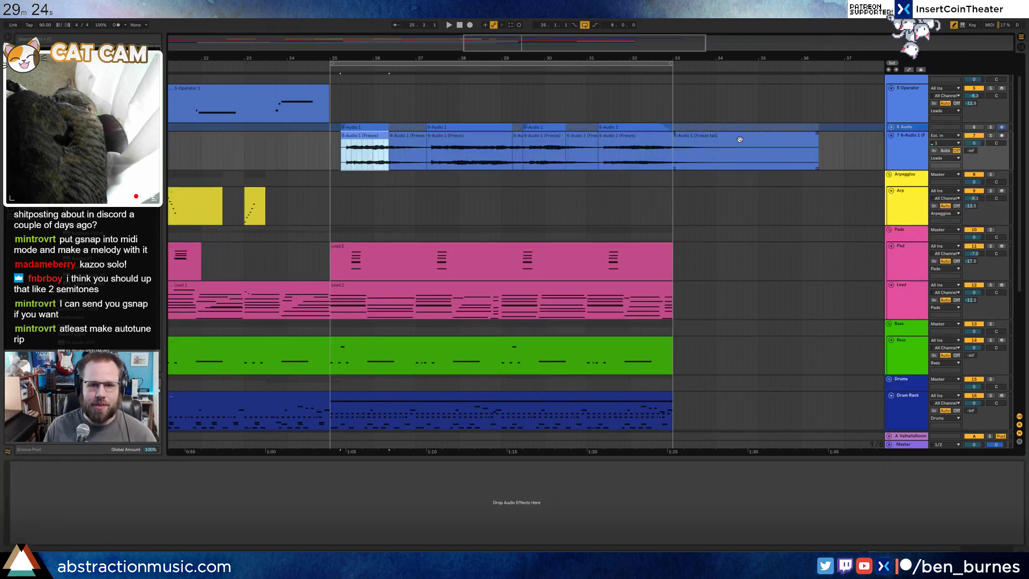
shift+click(741, 140)
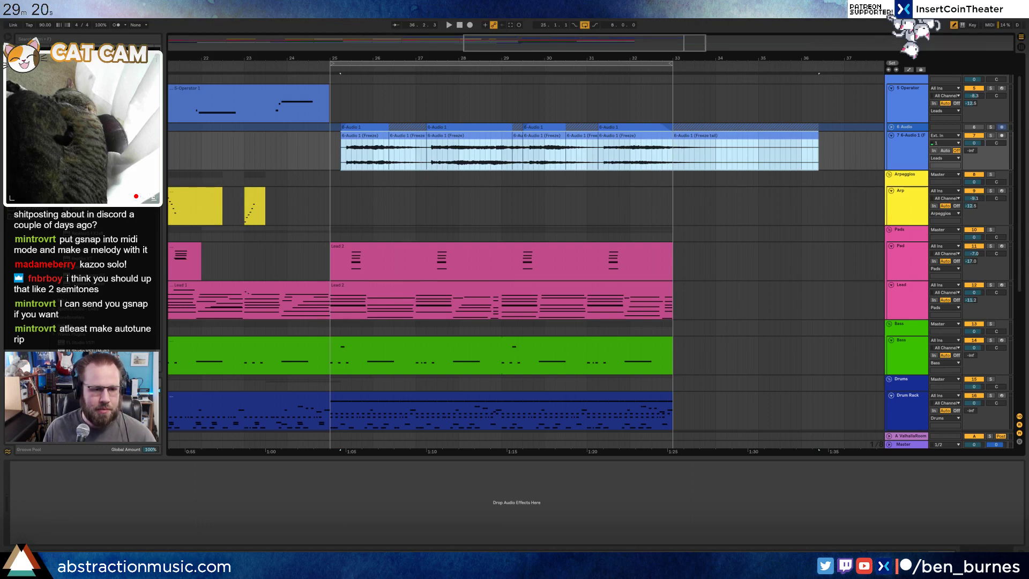
key(Tab)
key(Tab)
key(shift+Tab)
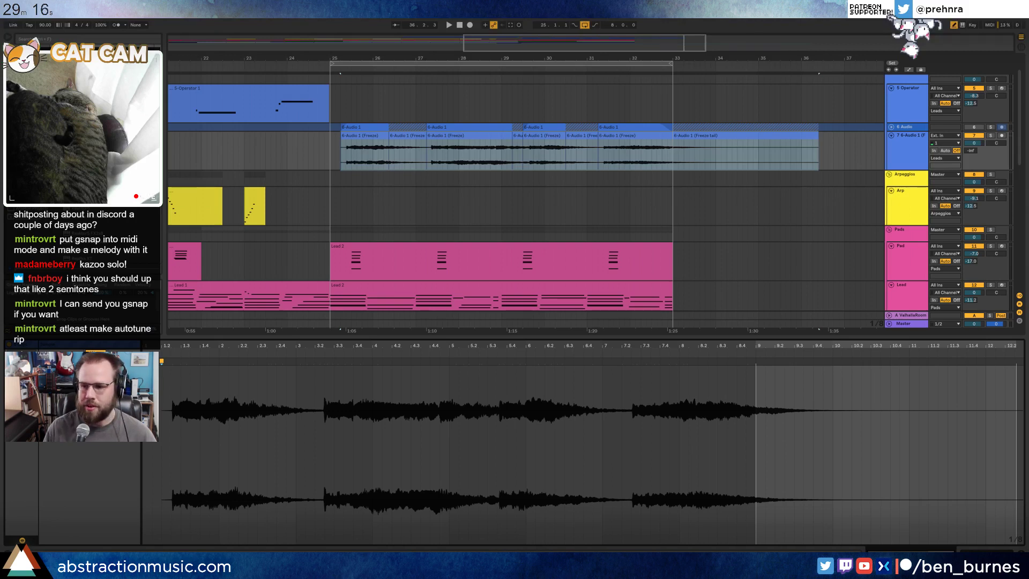
key(space)
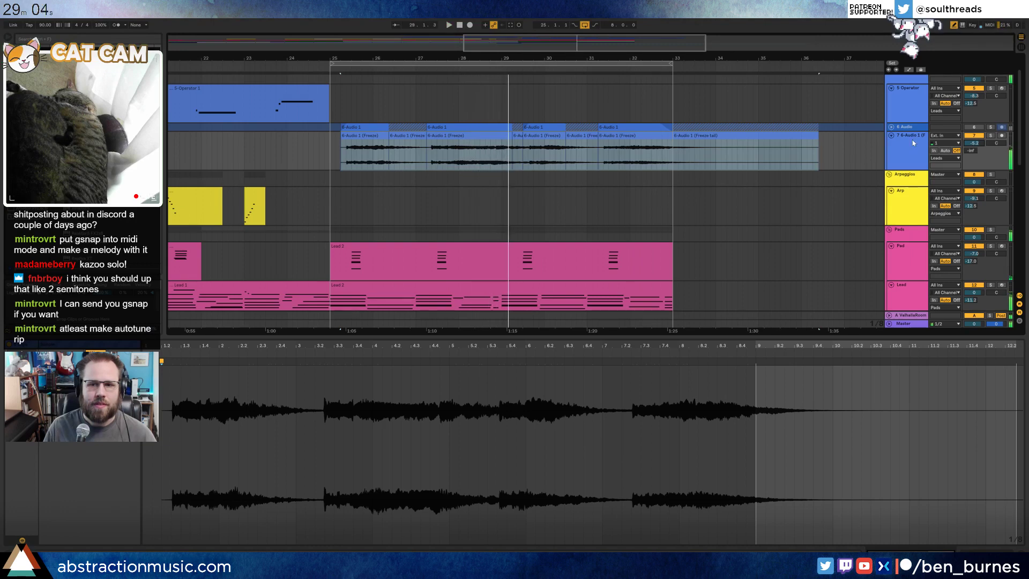
- Reselect the frozen copies, play the loop and set the new track's volume to -4.3 dB
click(360, 137)
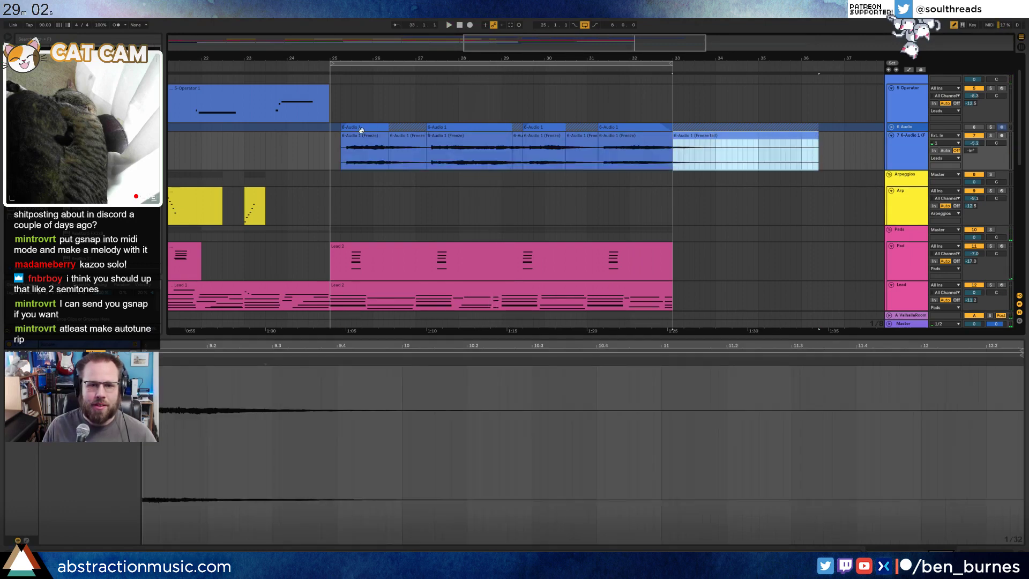
click(91, 399)
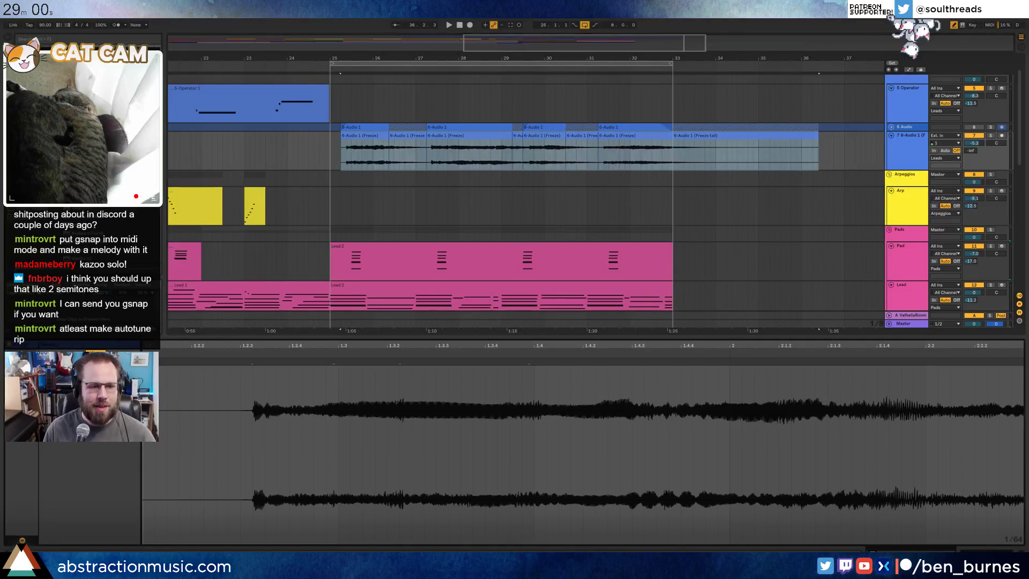
click(921, 136)
key(space)
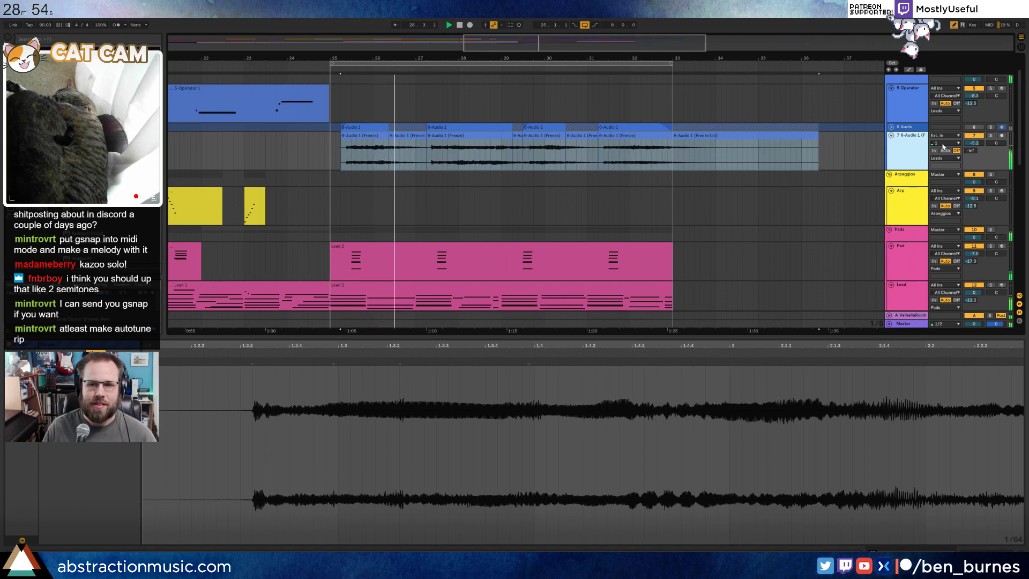
drag(976, 145, 977, 150)
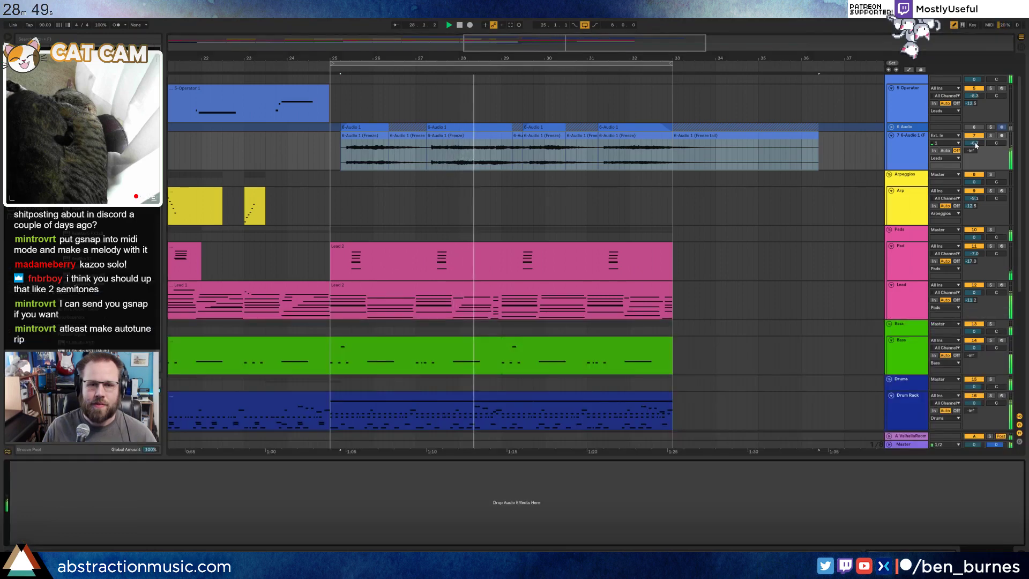
click(879, 137)
click(844, 144)
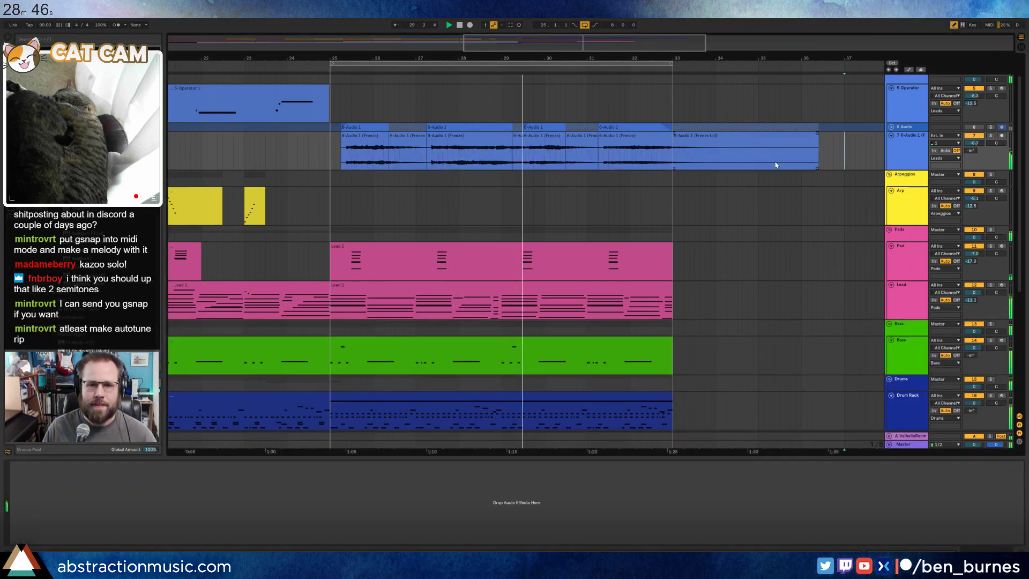
drag(974, 143, 974, 130)
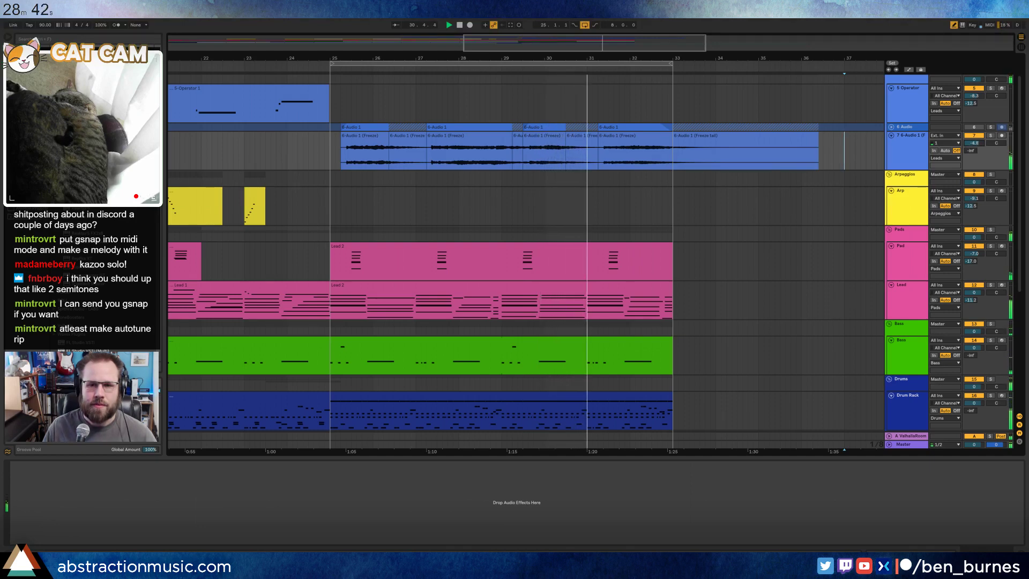
- Duplicate the Pad, Lead, Bass and Drum Rack clips of bars 25 to 33 into the following eight bars
drag(464, 57, 464, 42)
click(903, 128)
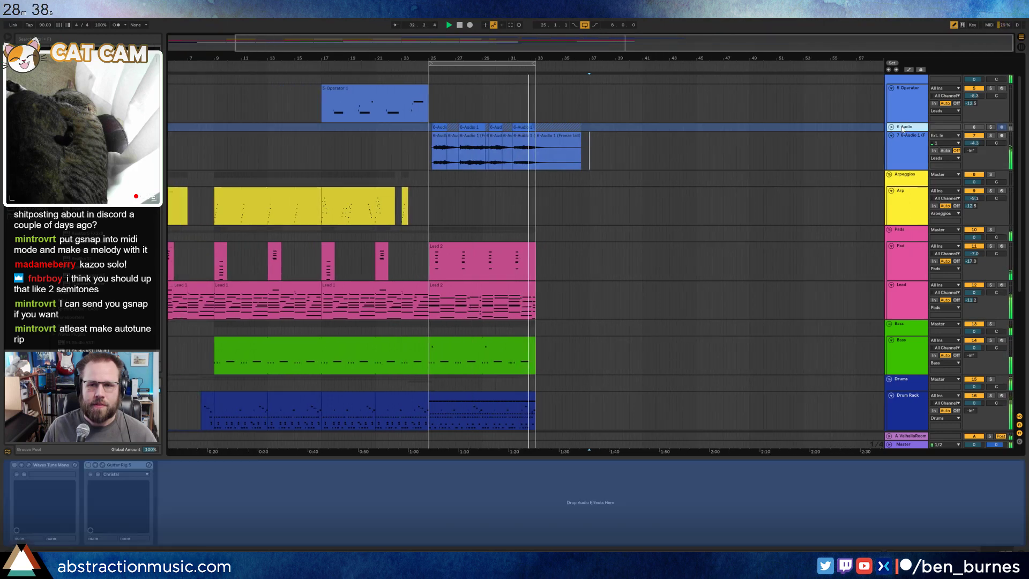
click(654, 156)
click(427, 149)
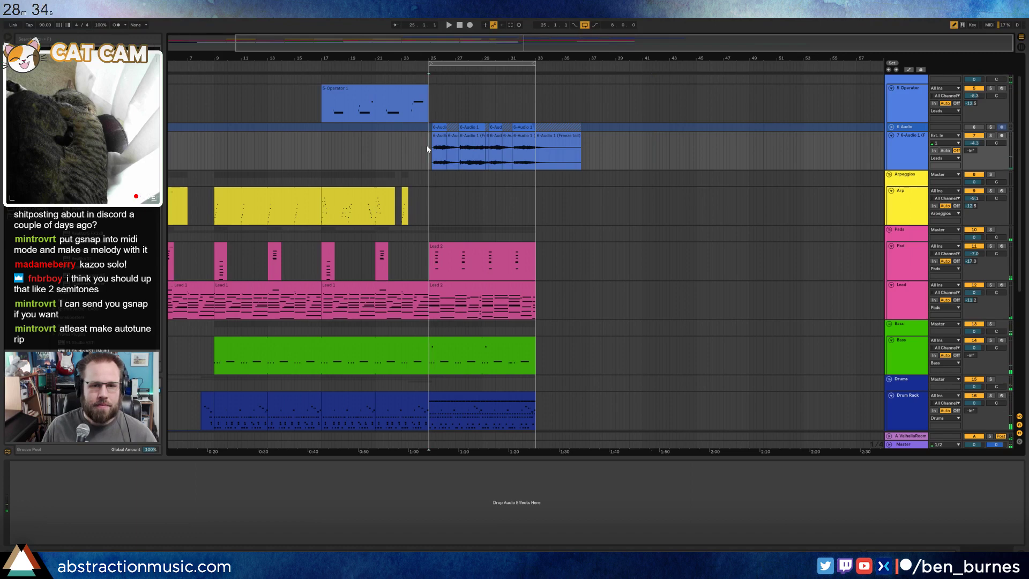
click(451, 249)
scroll(472, 271, down, 3)
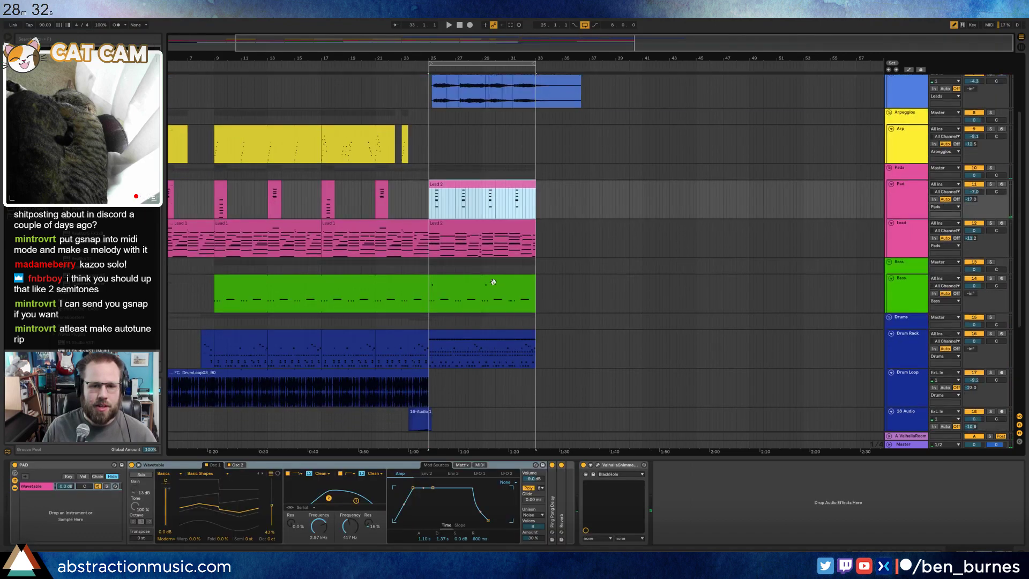
shift+click(495, 299)
key(ctrl+d)
scroll(638, 256, up, 1)
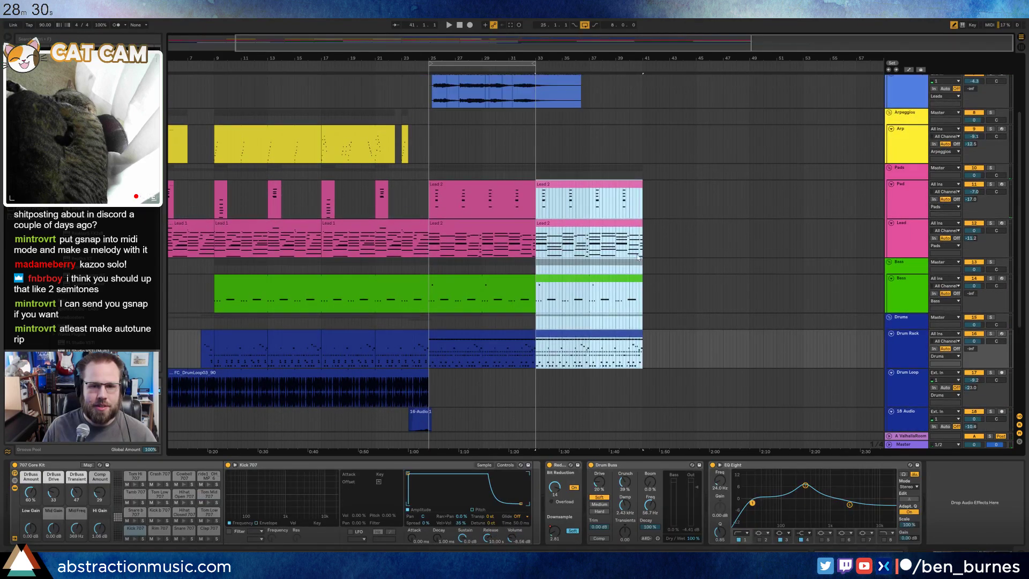
- Move the original 6 Audio clips and their frozen copies eight bars later, from bar 25 to bar 33, and play the result
scroll(494, 109, up, 1)
drag(446, 121, 434, 121)
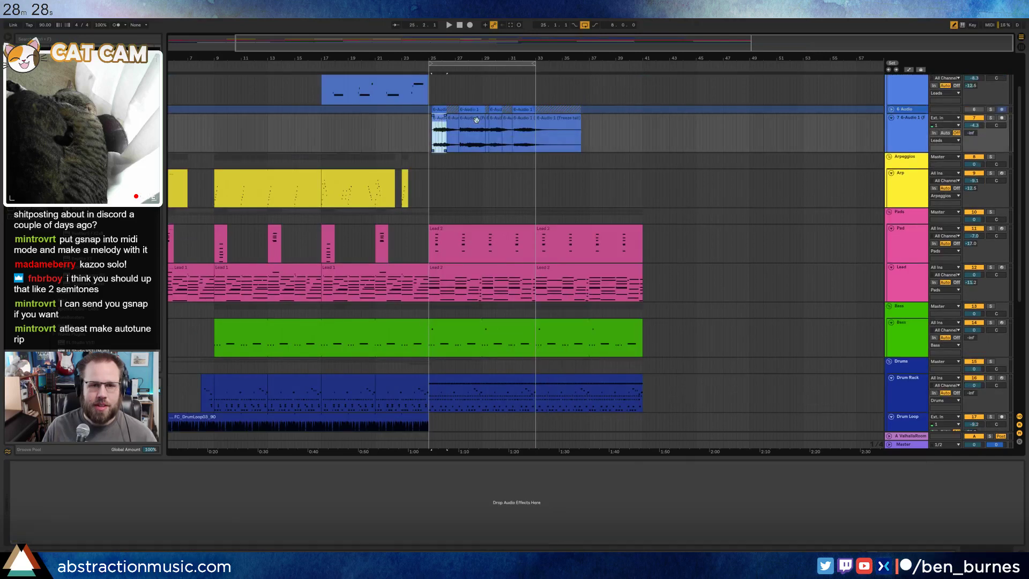
click(550, 123)
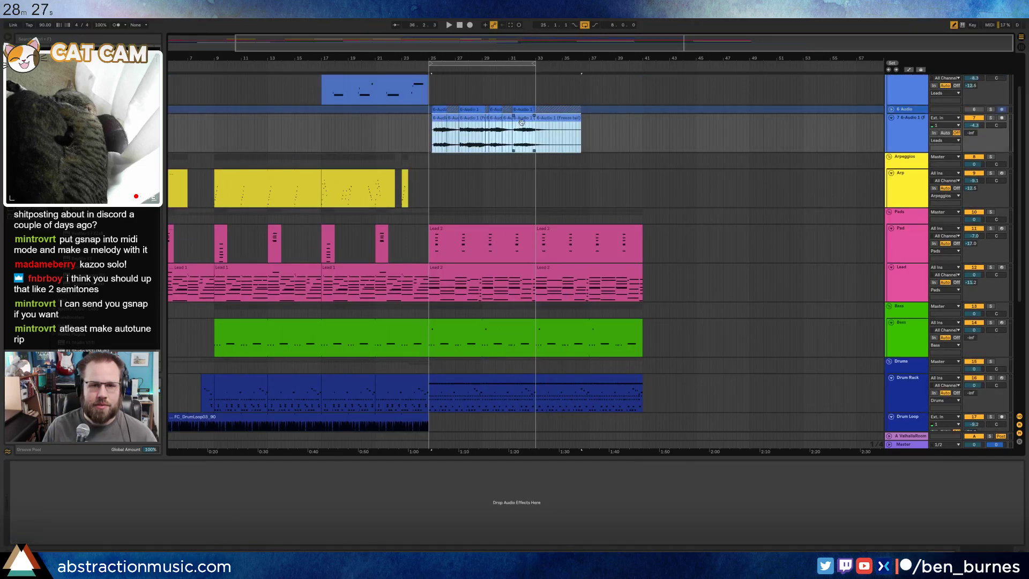
click(587, 111)
drag(438, 110, 545, 112)
key(space)
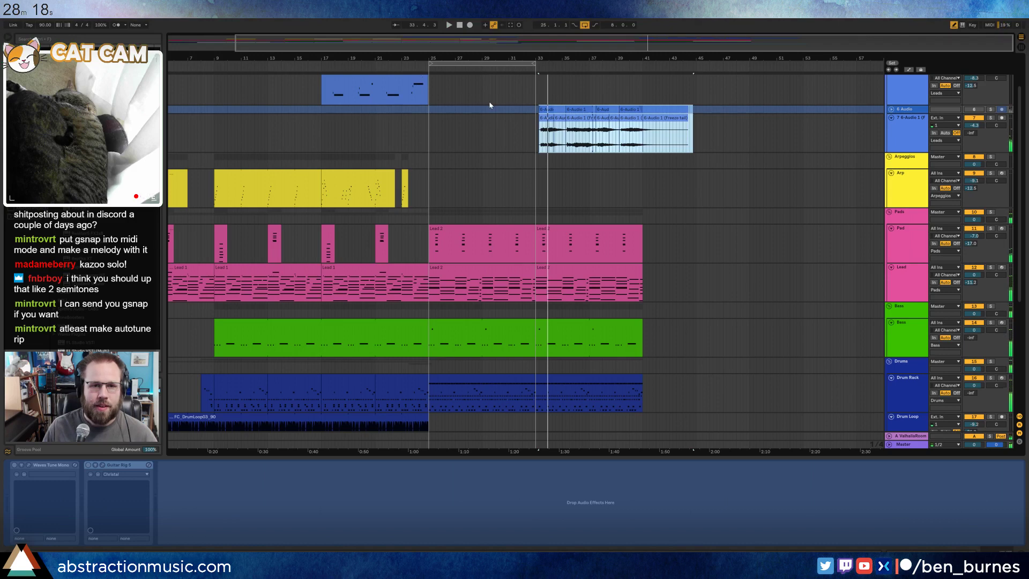
- Record a new melody on the Operator track from bar 33 to about bar 42
scroll(520, 97, up, 2)
click(534, 122)
key(space)
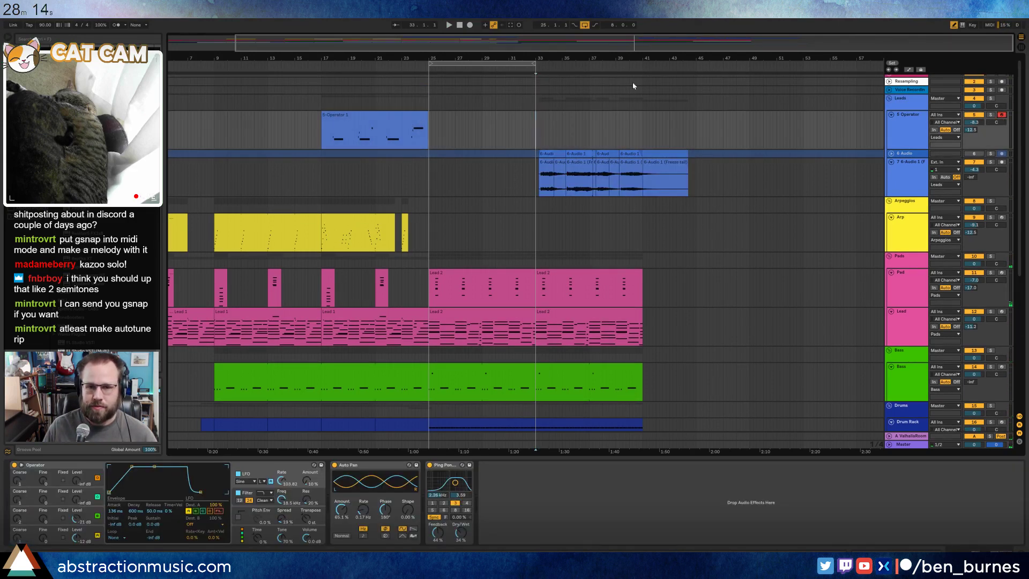
click(470, 27)
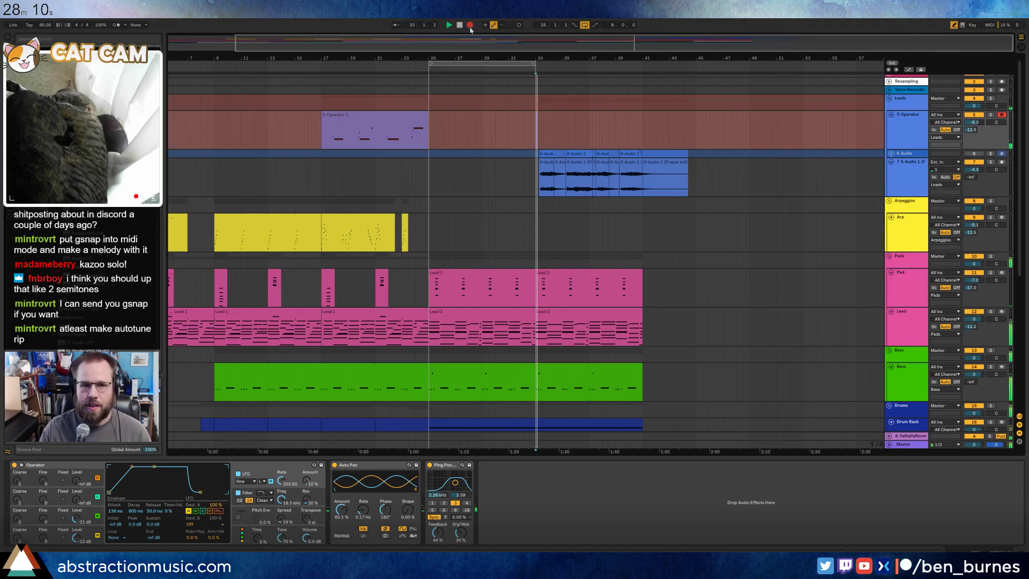
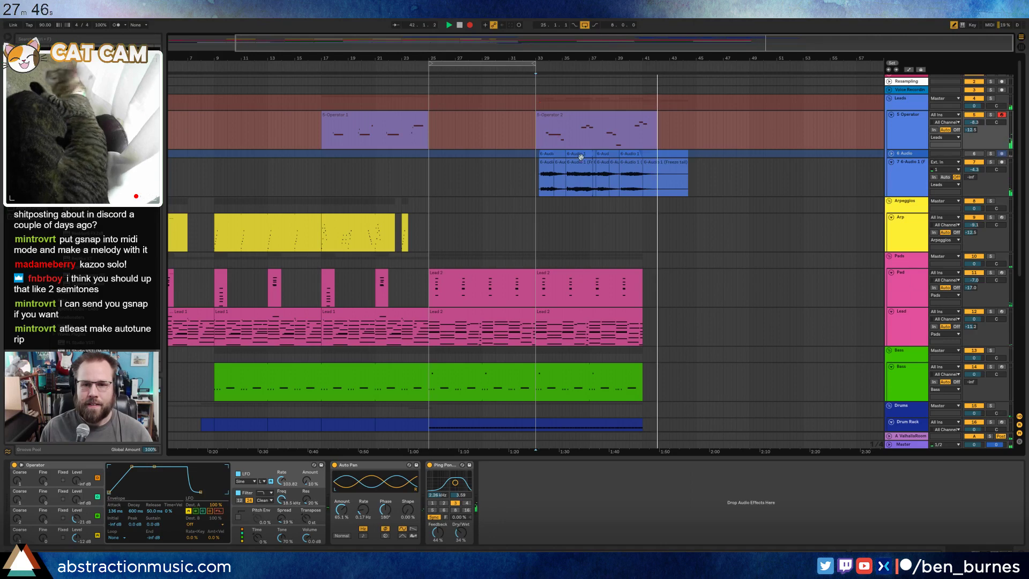
key(space)
- Correct the pitch of the closing notes of the first and third phrases in the new Operator clip at bar 33
click(612, 123)
double_click(612, 122)
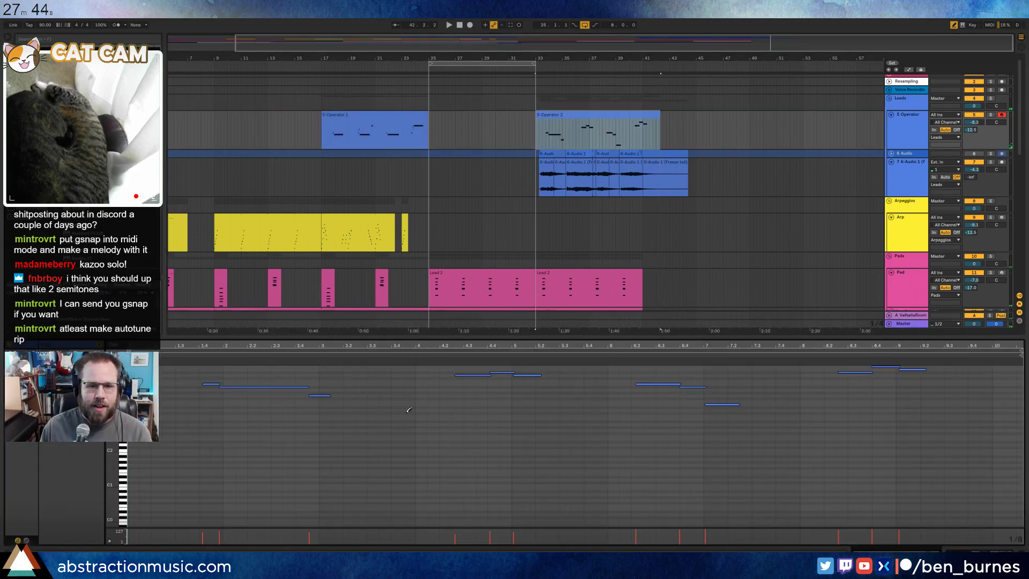
click(320, 402)
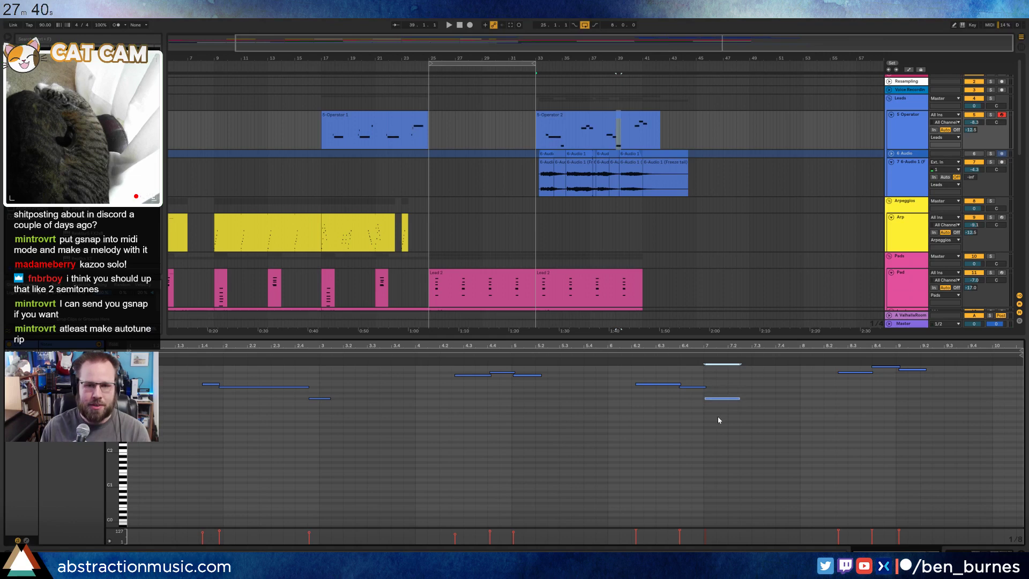
key(shift+Tab)
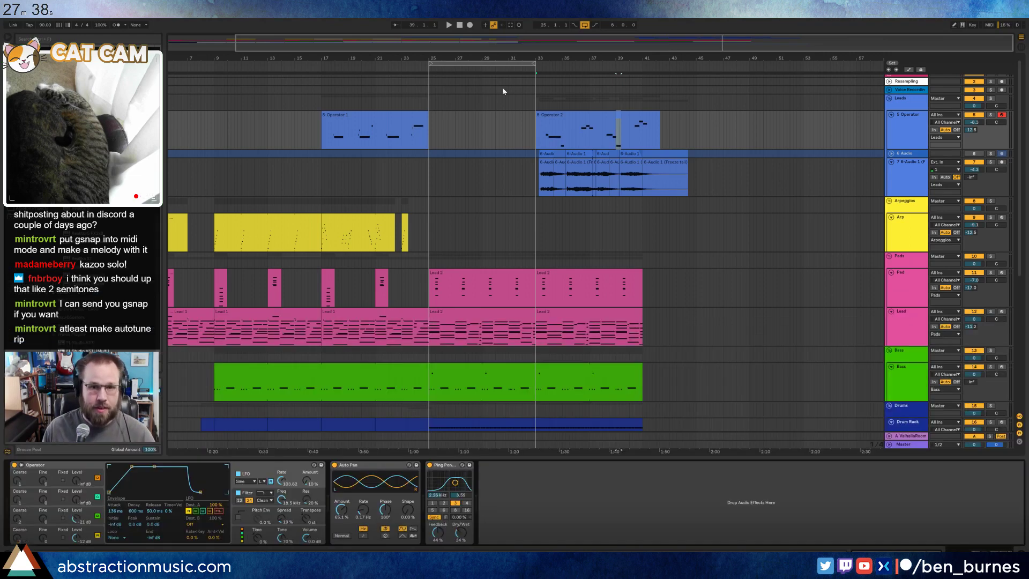
click(573, 114)
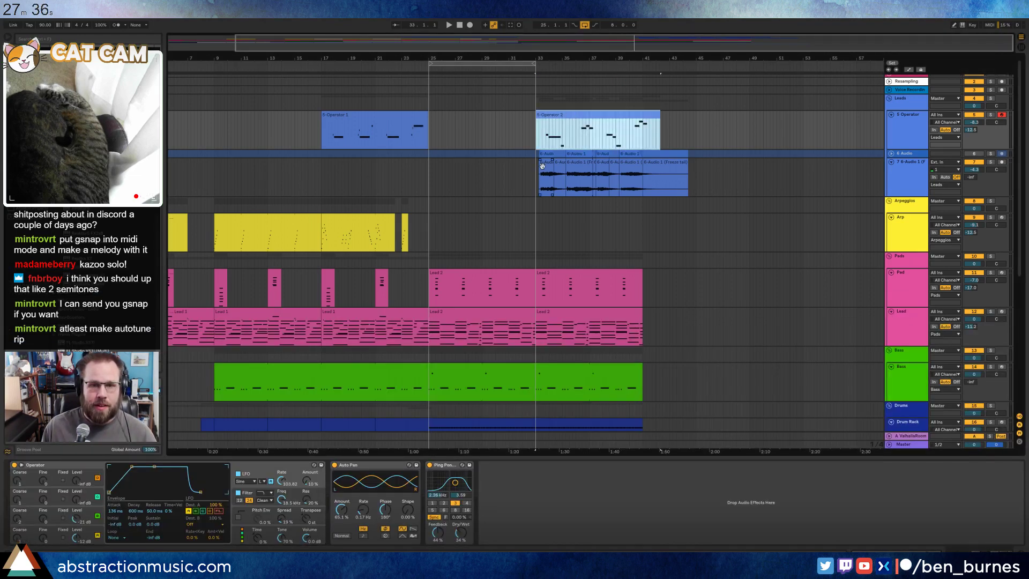
- Play from just before bar 17 and add an Auto Filter to the frozen audio track, set to high-pass at 318 Hz
click(315, 67)
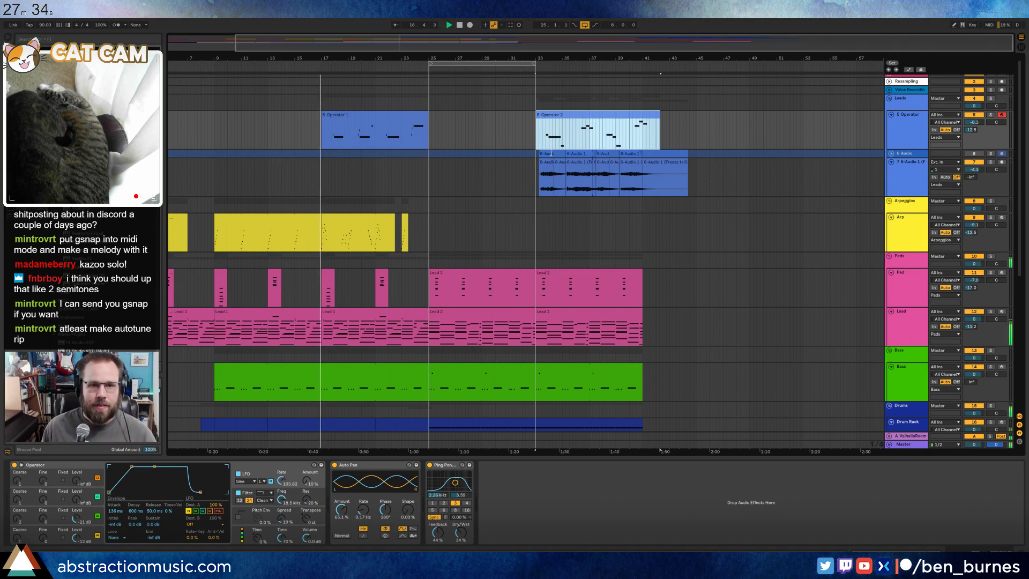
click(546, 162)
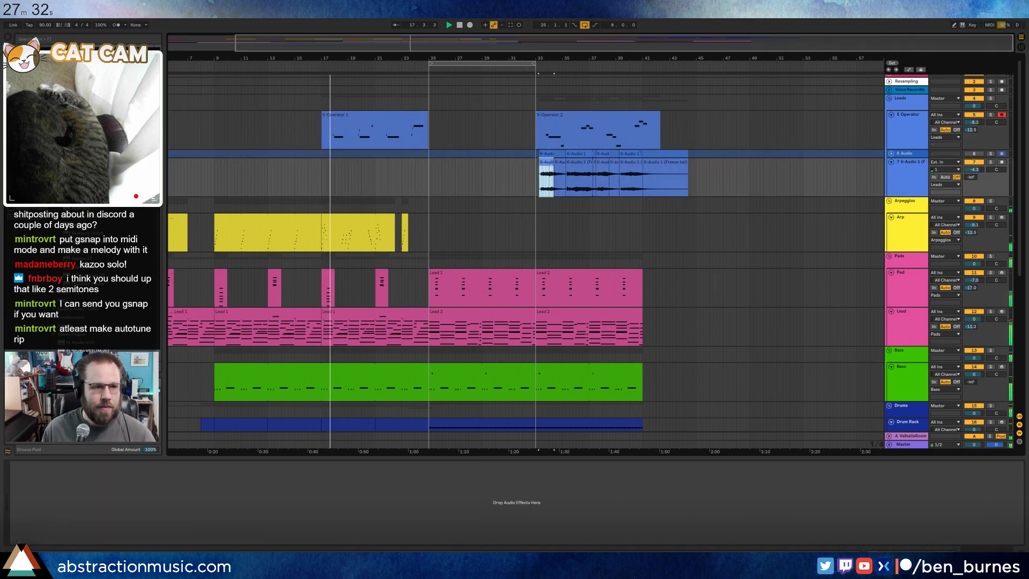
click(357, 170)
drag(357, 167, 70, 516)
click(51, 523)
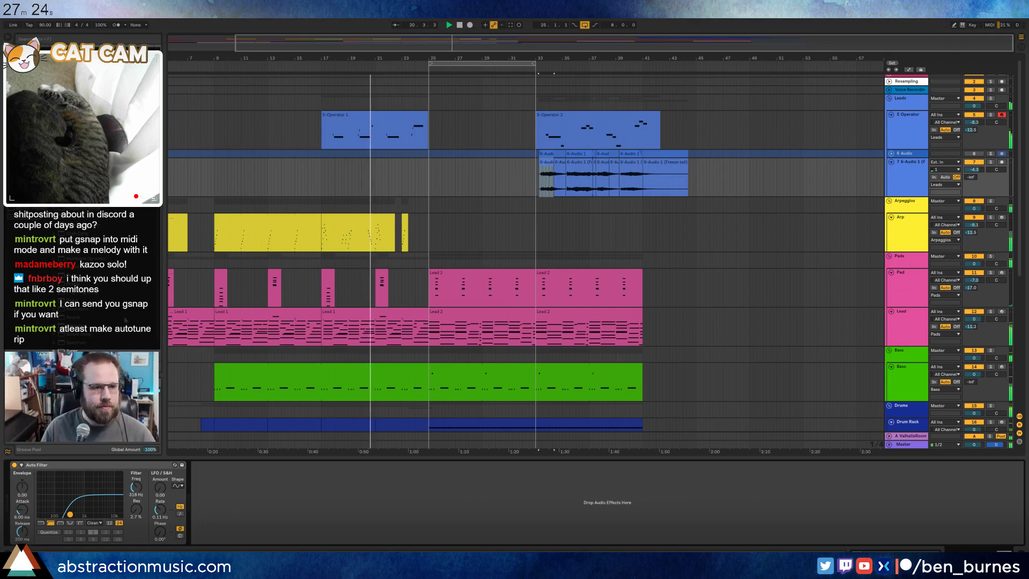
- Insert Redux ahead of the Auto Filter, lower the filter cutoff slightly and set its resonance to 16 %
drag(77, 300, 22, 507)
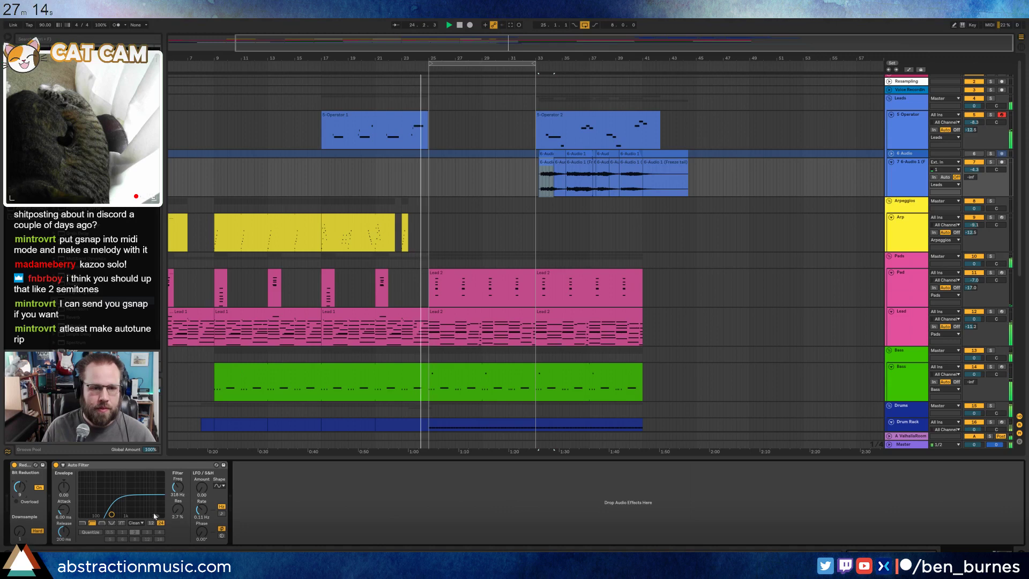
drag(112, 515, 110, 511)
key(space)
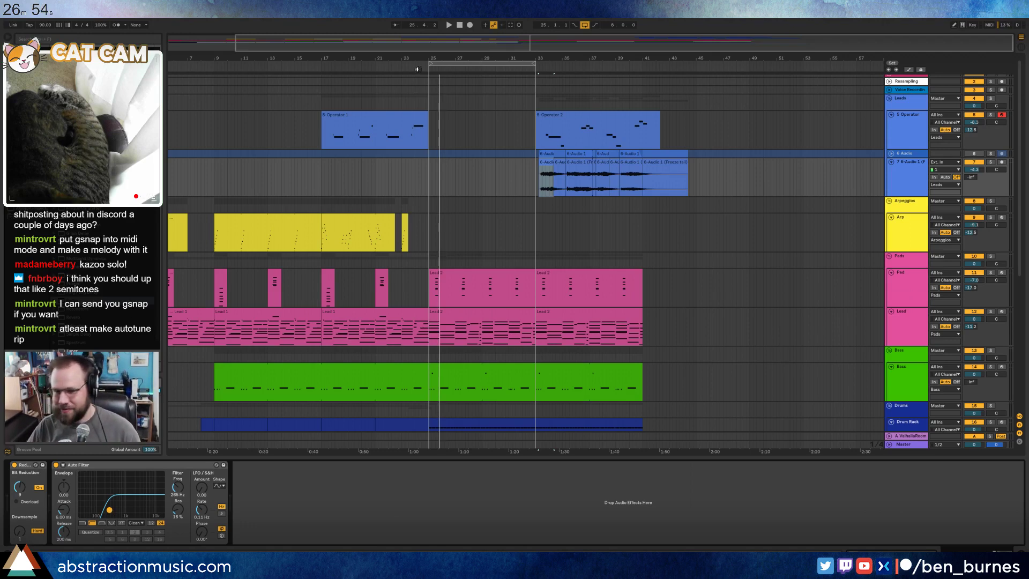
- Add an audio track below 18 Audio in the Drums group and record live percussion on it from bar 25 to just past bar 29
scroll(630, 214, down, 5)
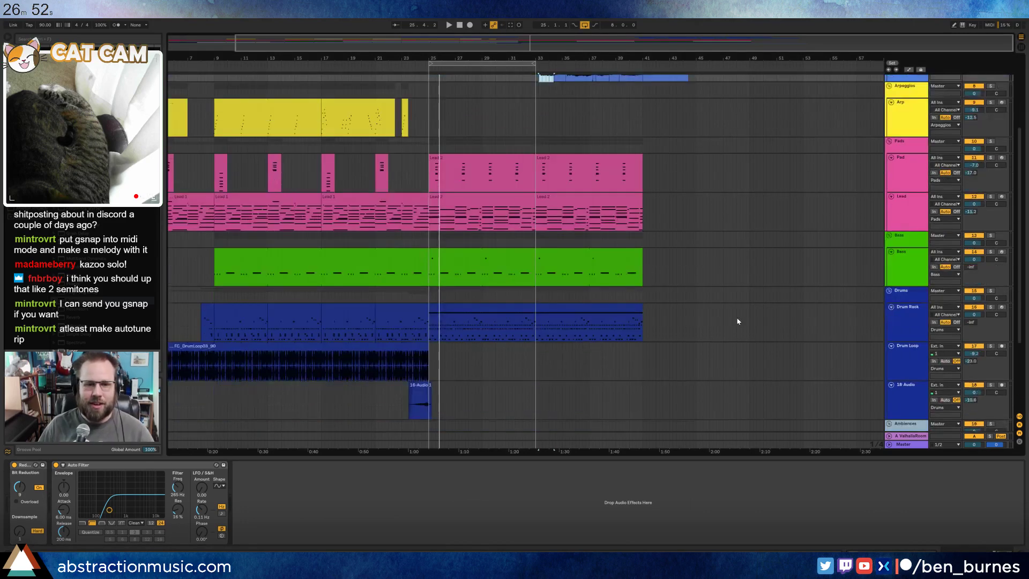
key(ctrl+t)
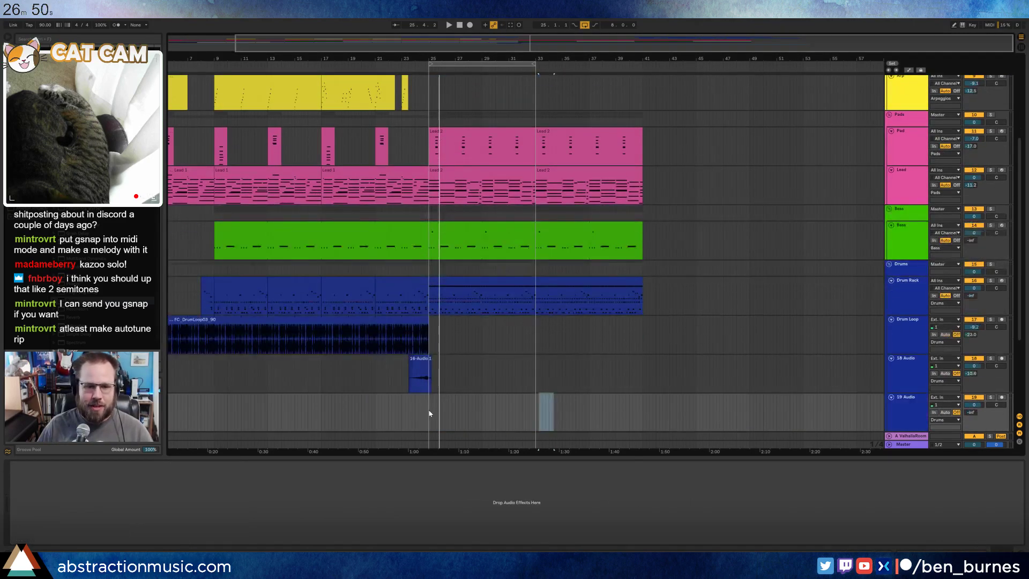
key(space)
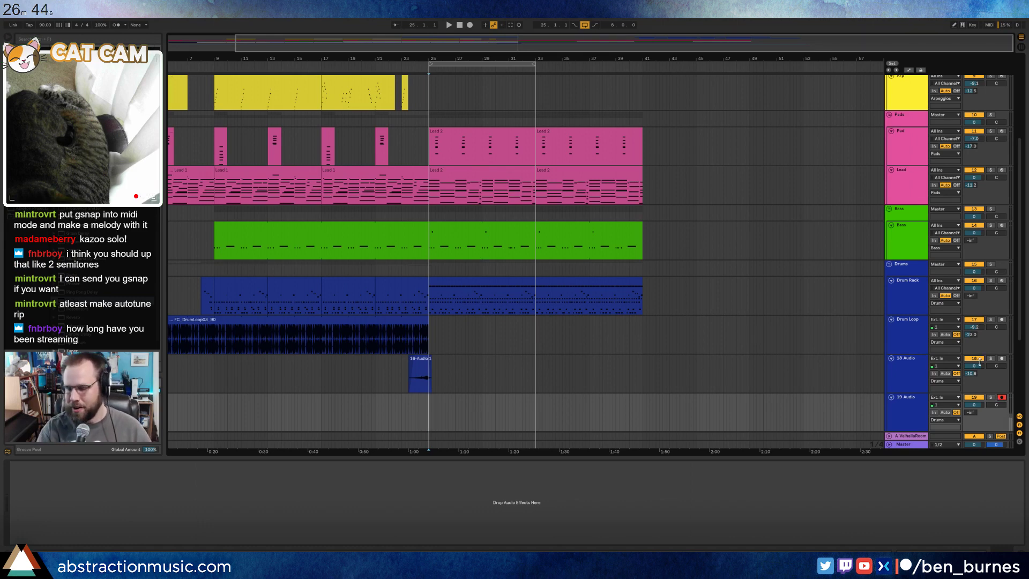
key(F9)
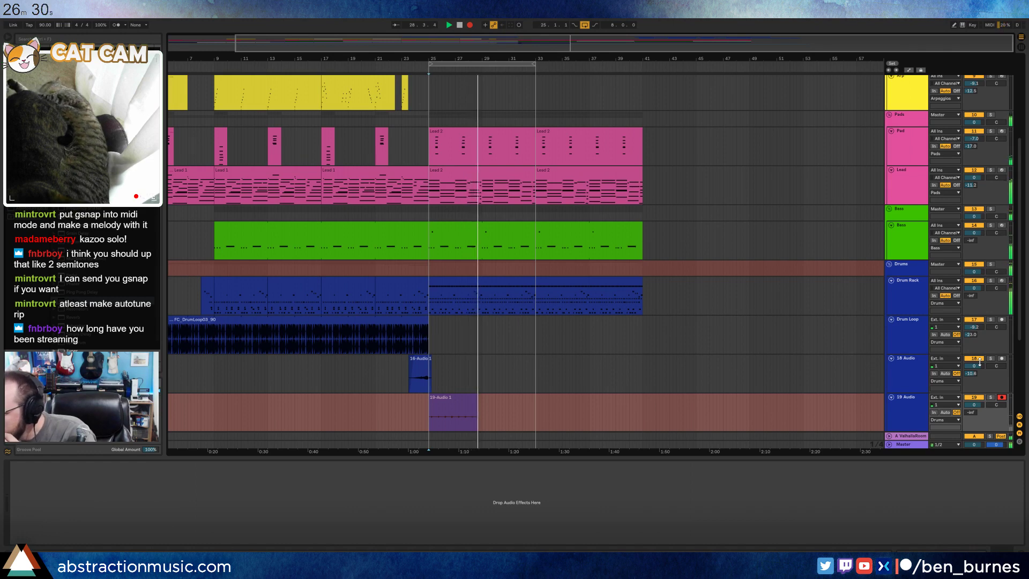
key(space)
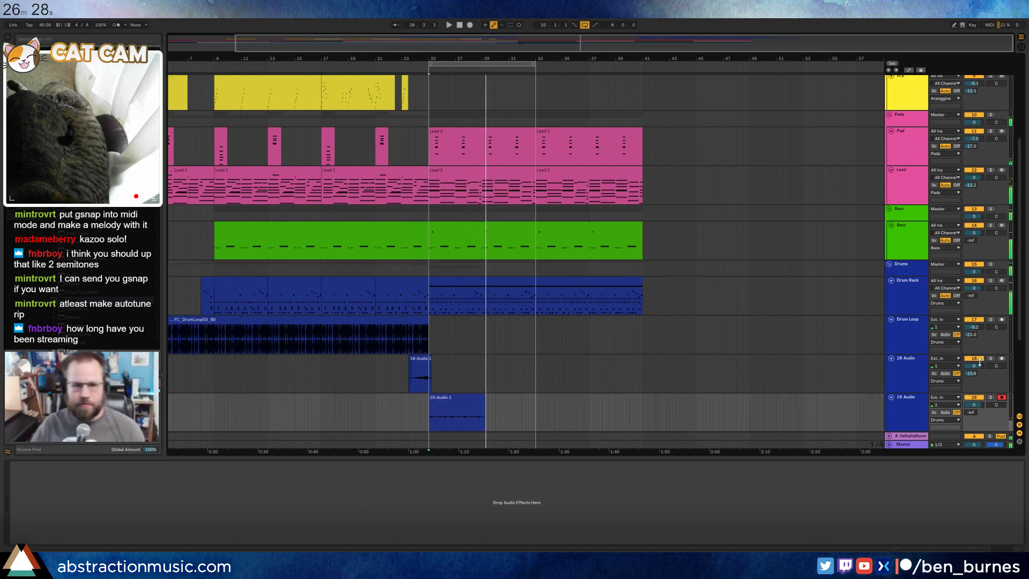
- Trim the end of the new percussion recording to bar 29 and play it back with the loop
click(465, 401)
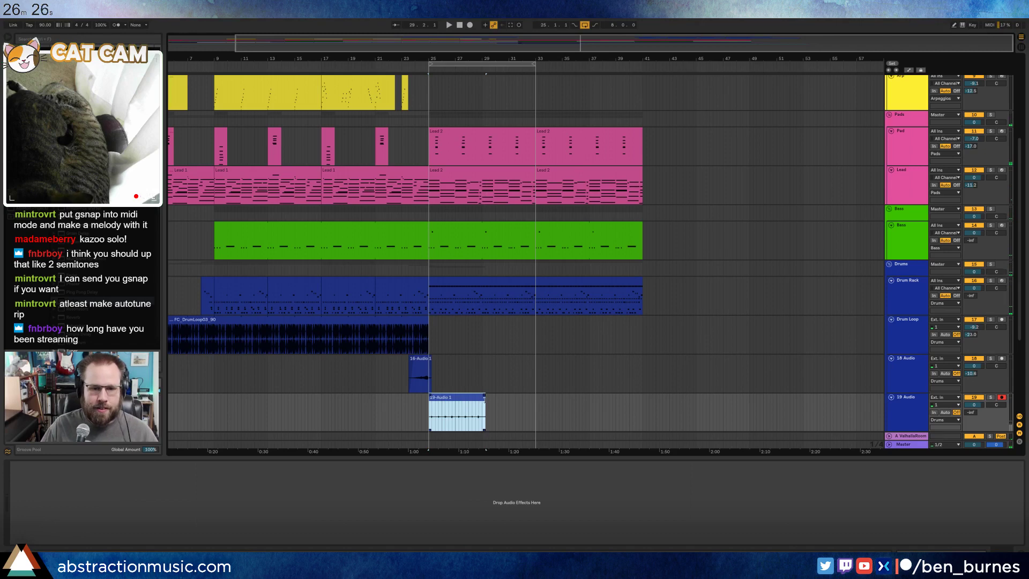
drag(484, 399, 482, 400)
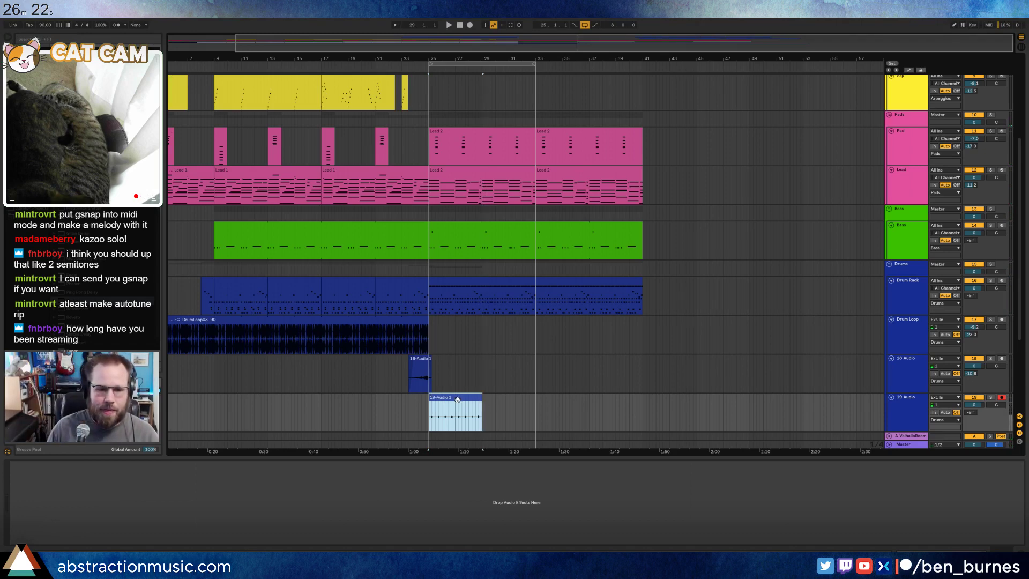
key(space)
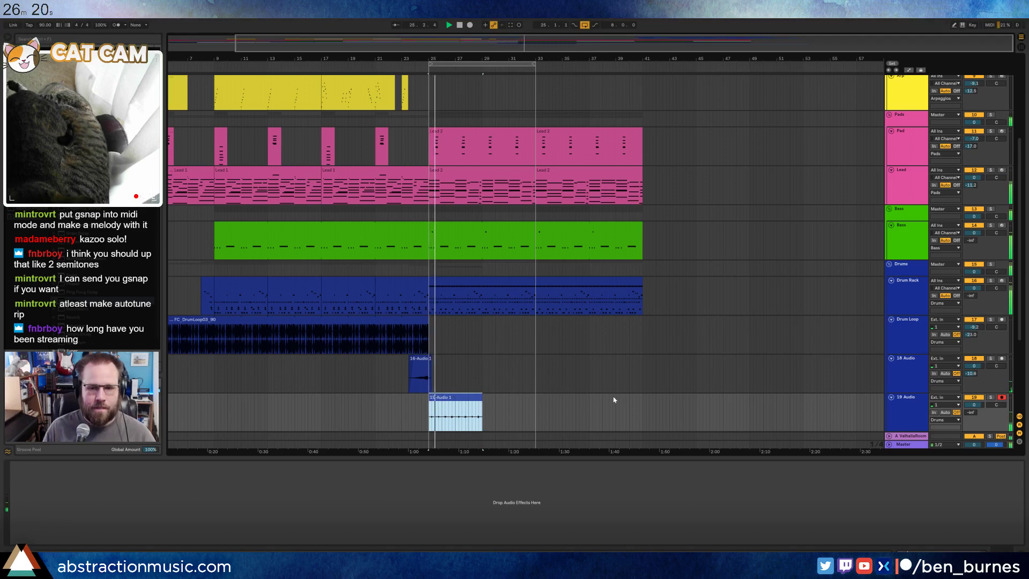
scroll(450, 400, up, 5)
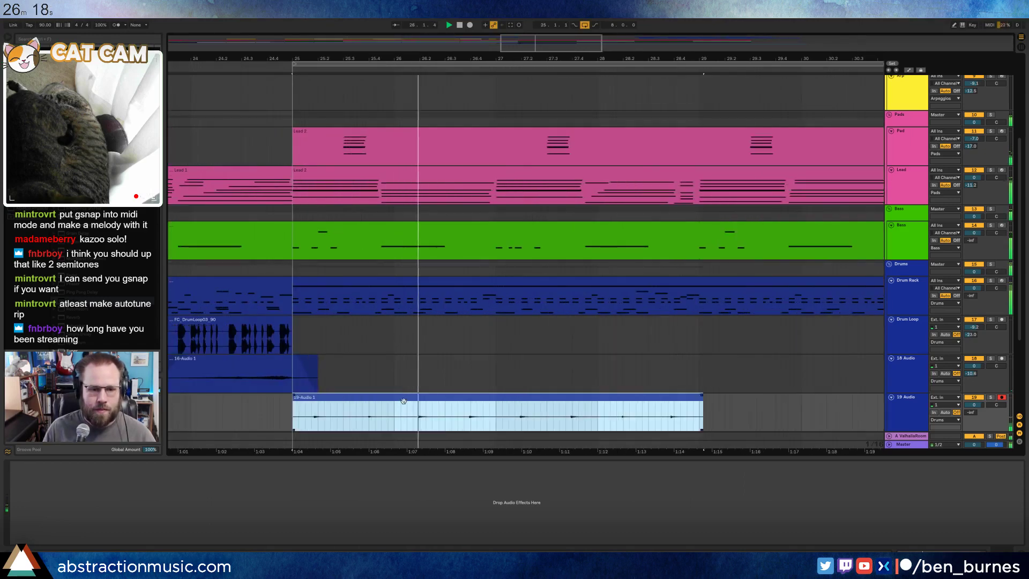
key(space)
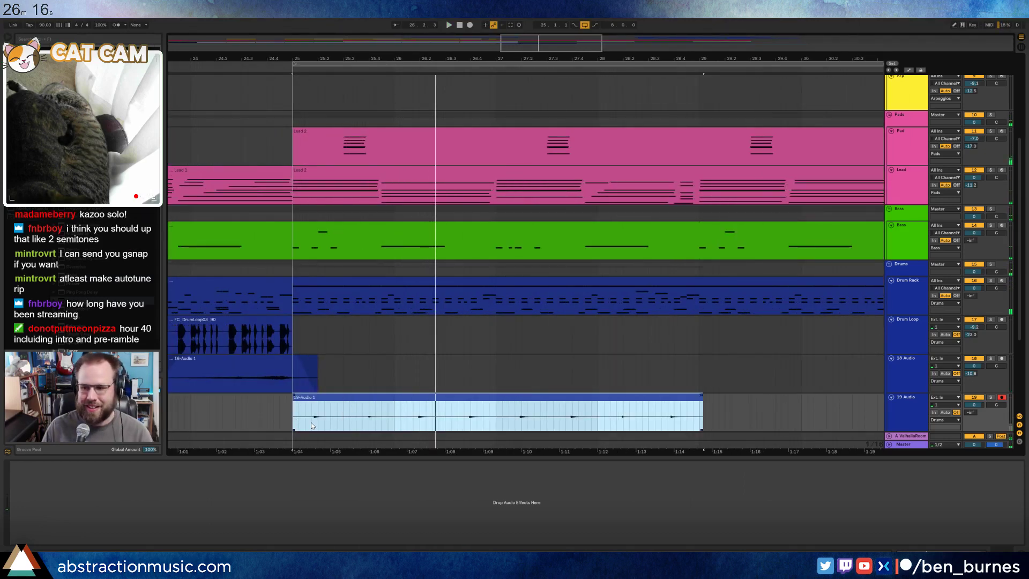
- Split out the recording's first hit, shift it slightly later and consolidate bars 25 to 29 of the track into one clip
mouse_move(312, 425)
mouse_down()
mouse_move(356, 425)
mouse_move(339, 409)
mouse_up()
click(337, 408)
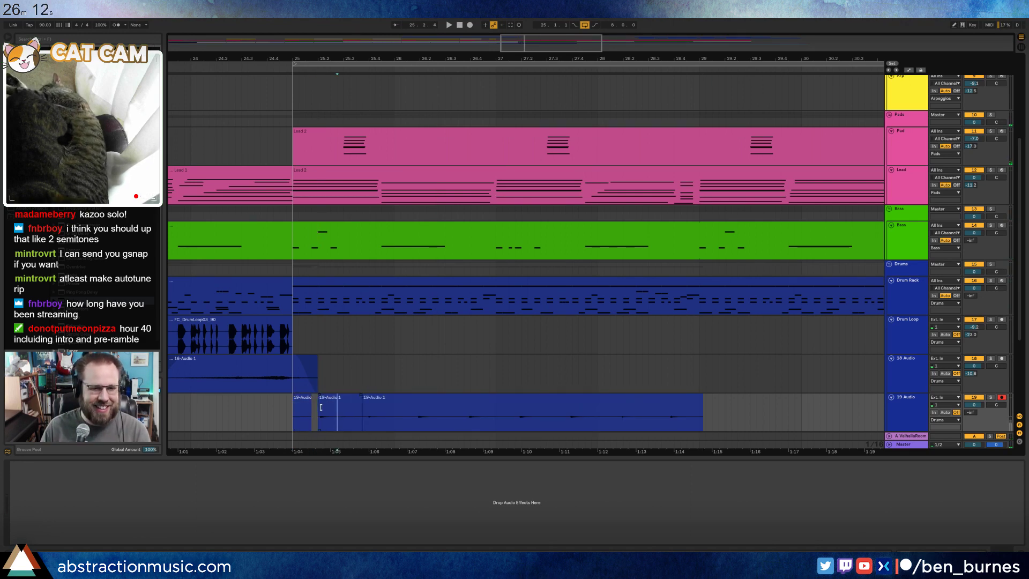
click(303, 399)
shift+click(698, 407)
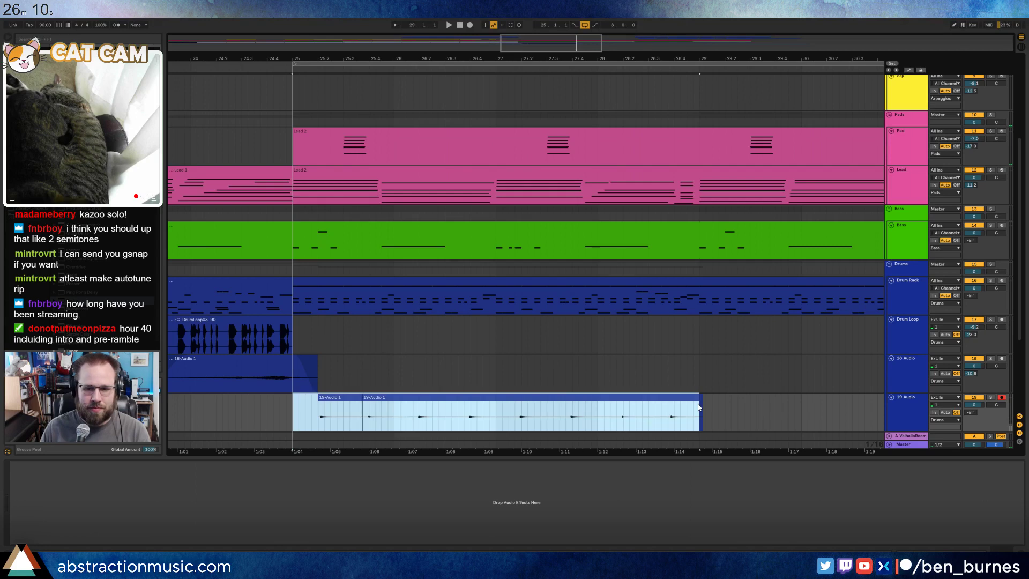
key(ctrl+j)
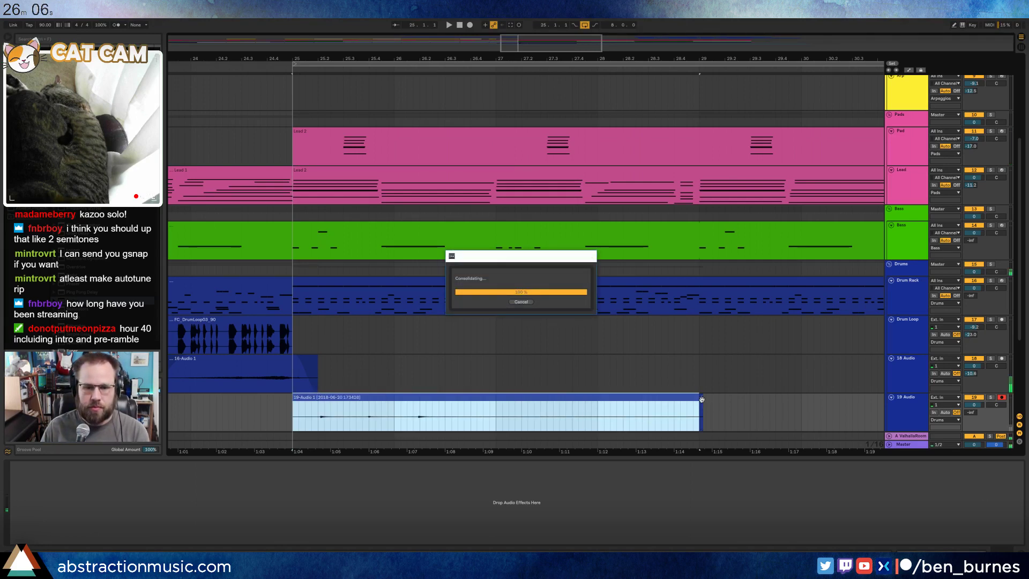
- Open the consolidated percussion clip and warp its first two hits onto beats 1.2 and 1.4
double_click(686, 397)
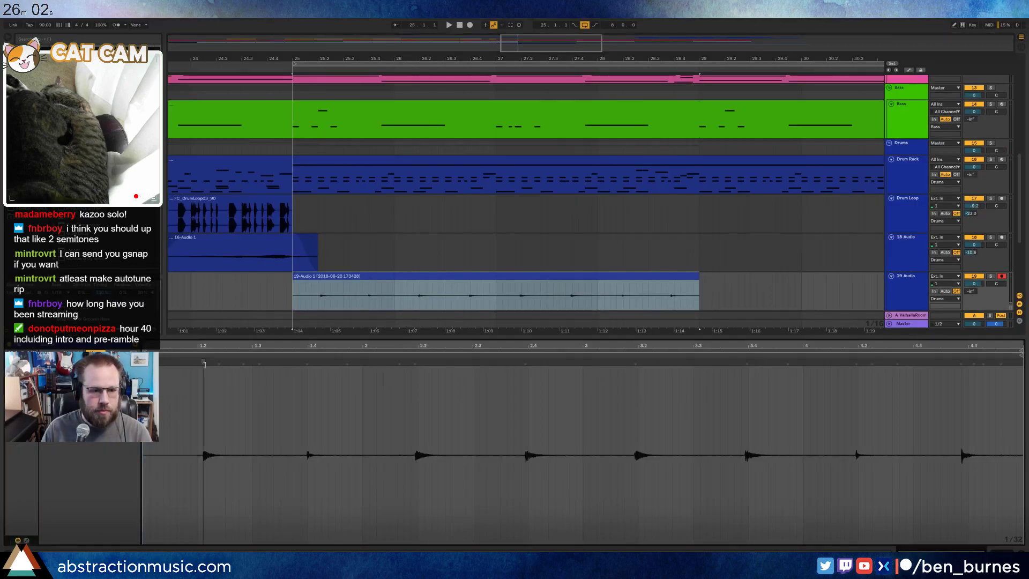
drag(204, 370, 198, 361)
double_click(204, 362)
double_click(300, 361)
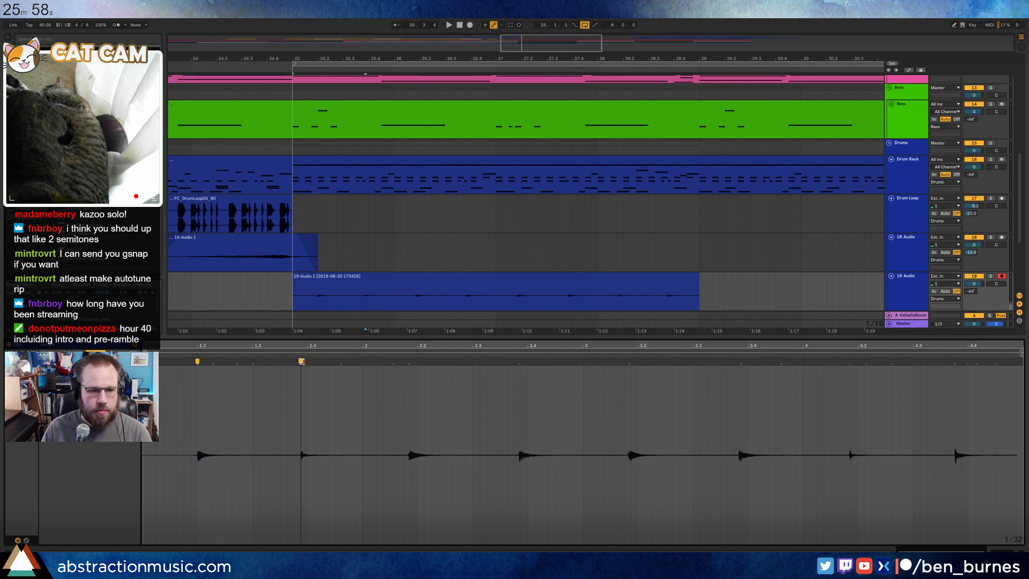
drag(301, 360, 307, 361)
- Warp the percussion clip's third, fourth and fifth hits onto beats 2.2, 2.4 and 3.2
click(415, 363)
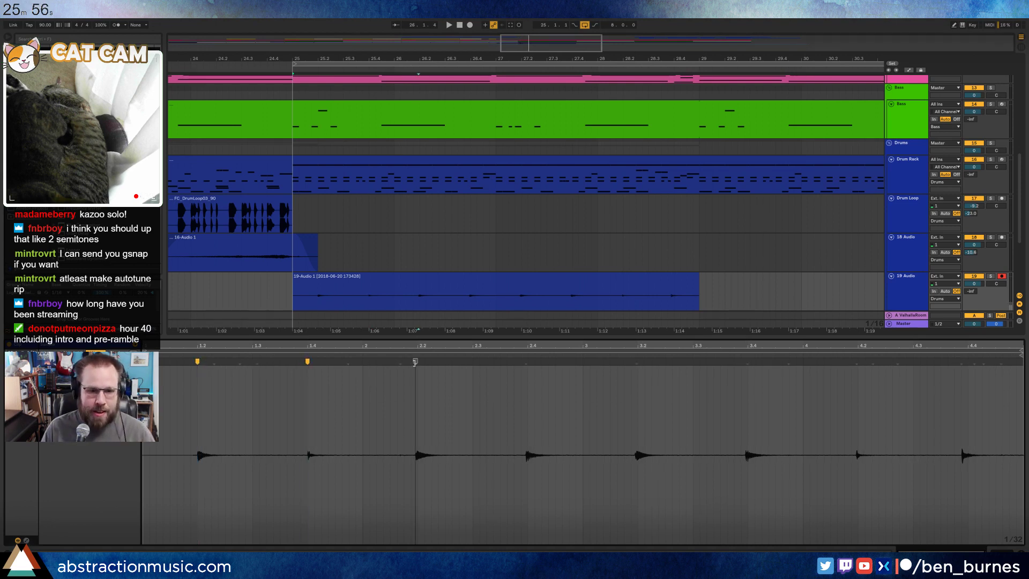
drag(415, 362, 418, 361)
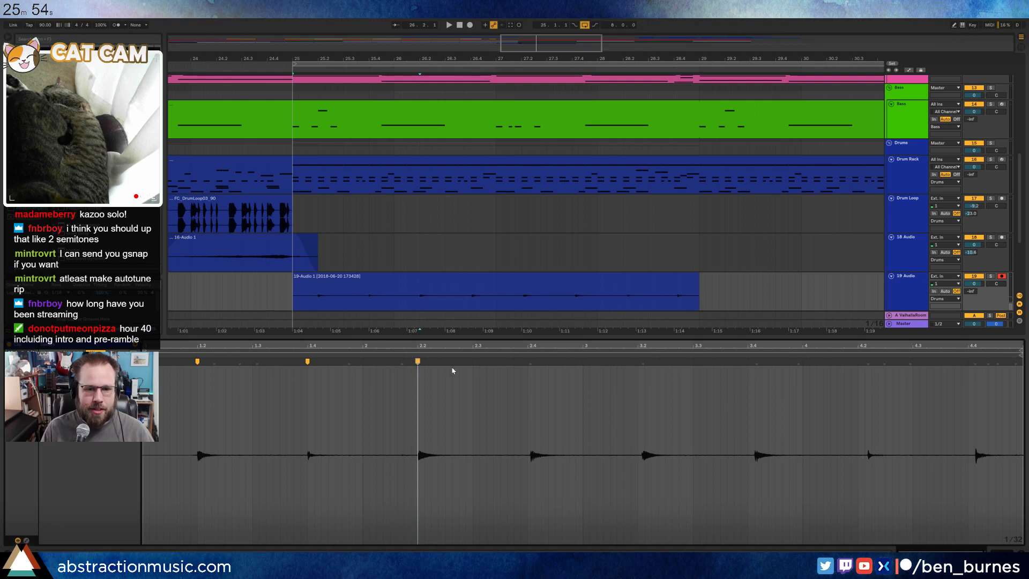
drag(530, 370, 529, 371)
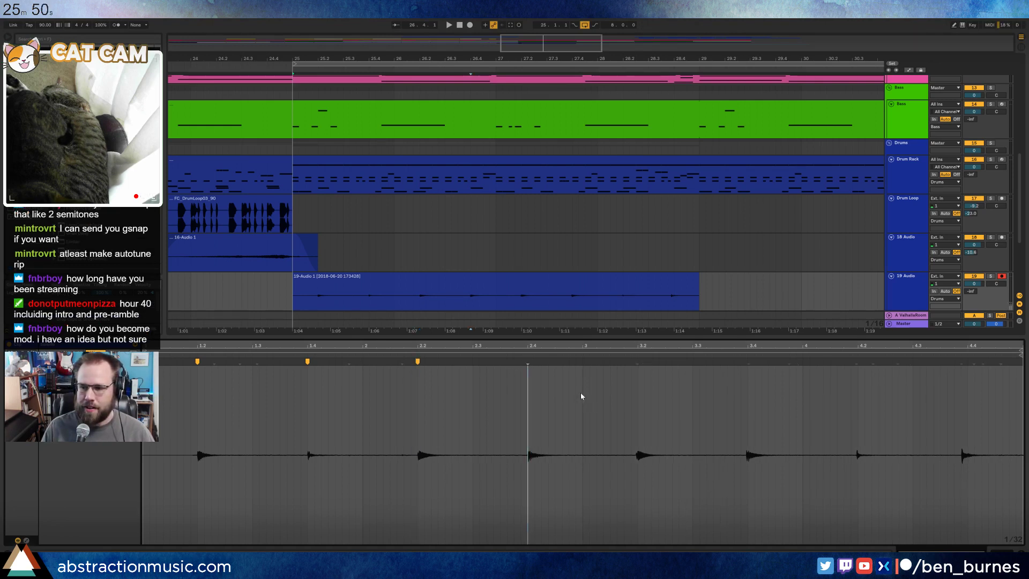
drag(637, 362, 642, 362)
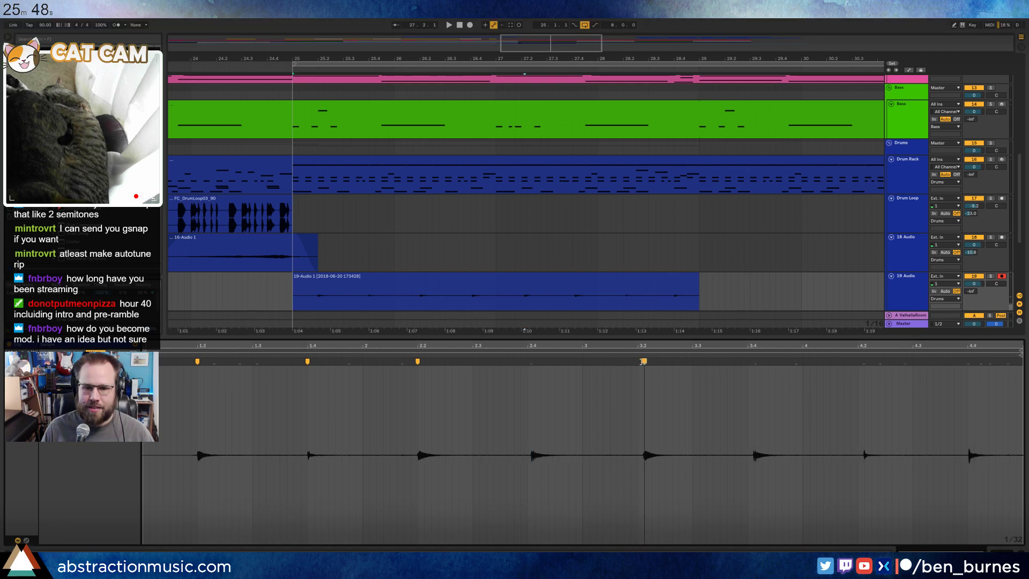
drag(531, 362, 528, 362)
click(643, 361)
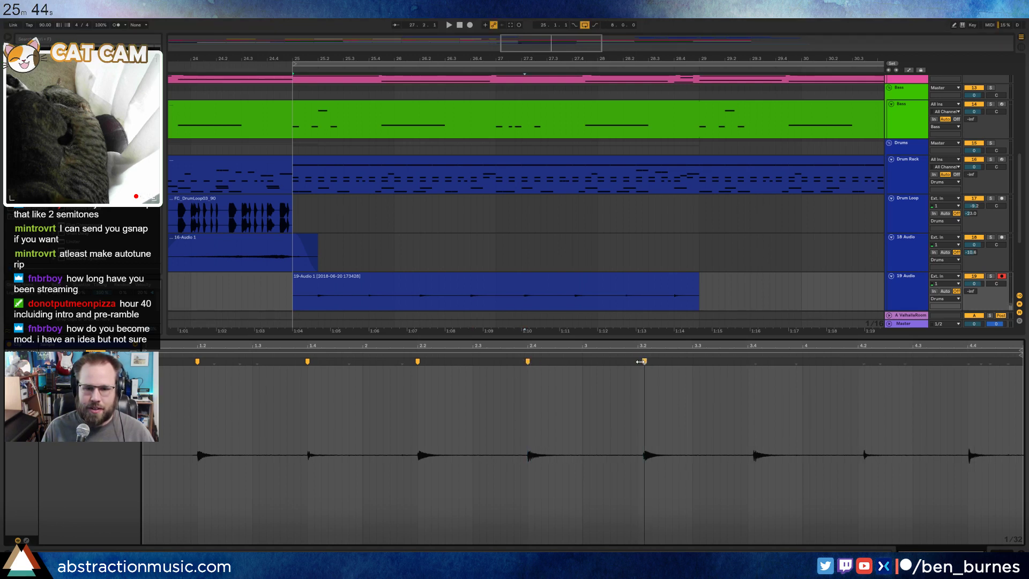
key(Left)
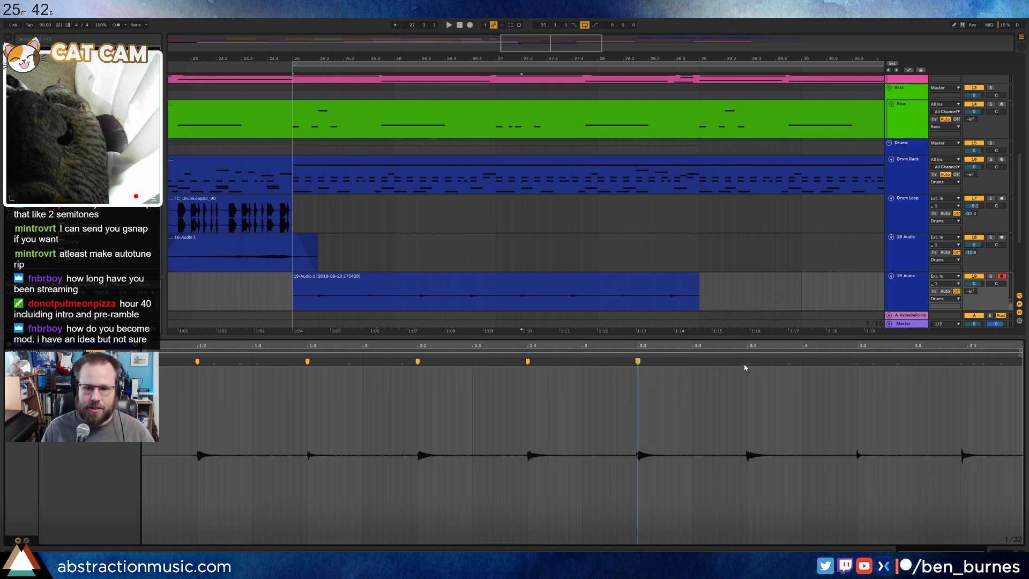
- Warp the percussion clip's last three hits onto beats 3.4, 4.2 and 4.4
drag(748, 362, 754, 362)
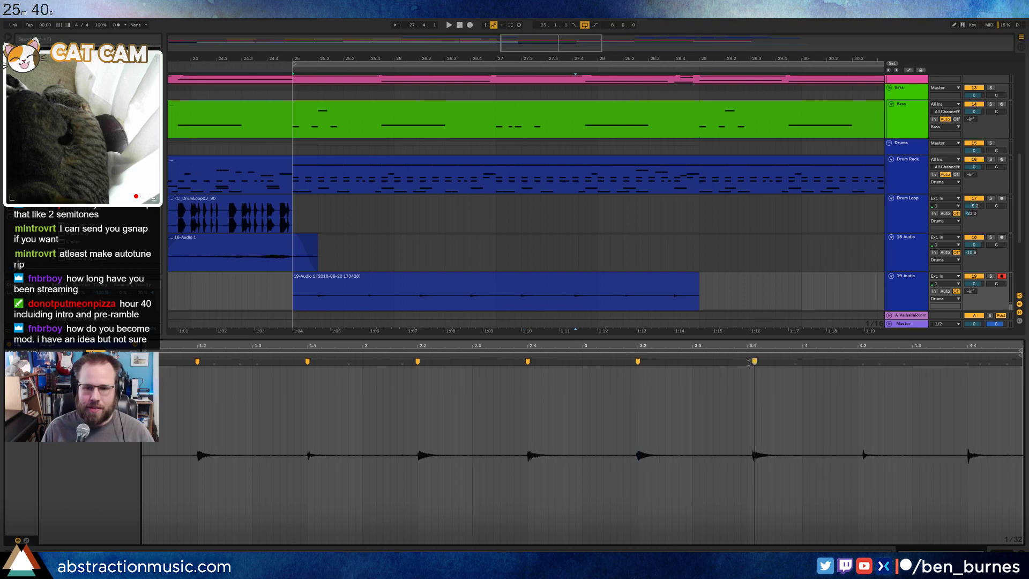
key(Left)
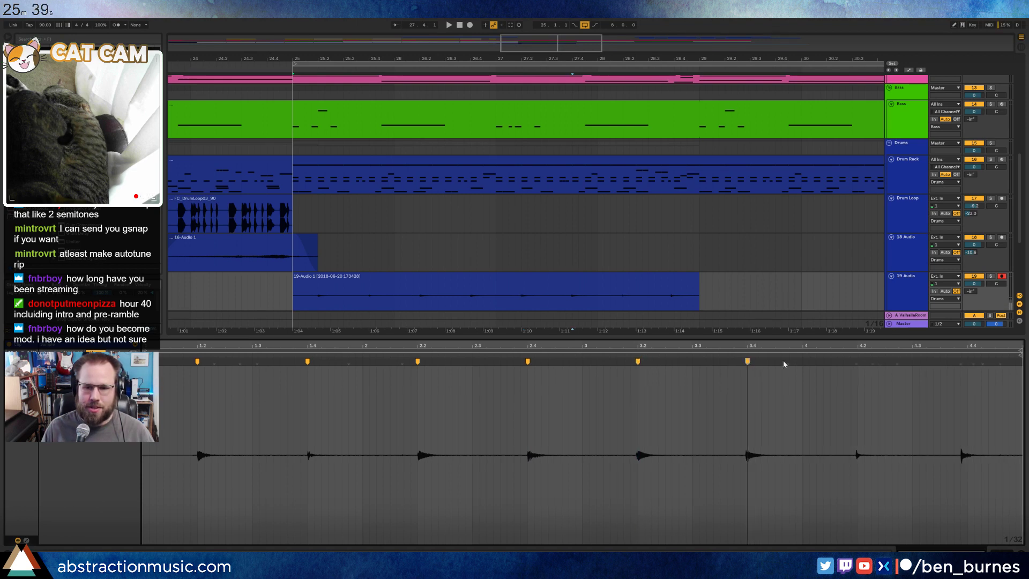
click(858, 361)
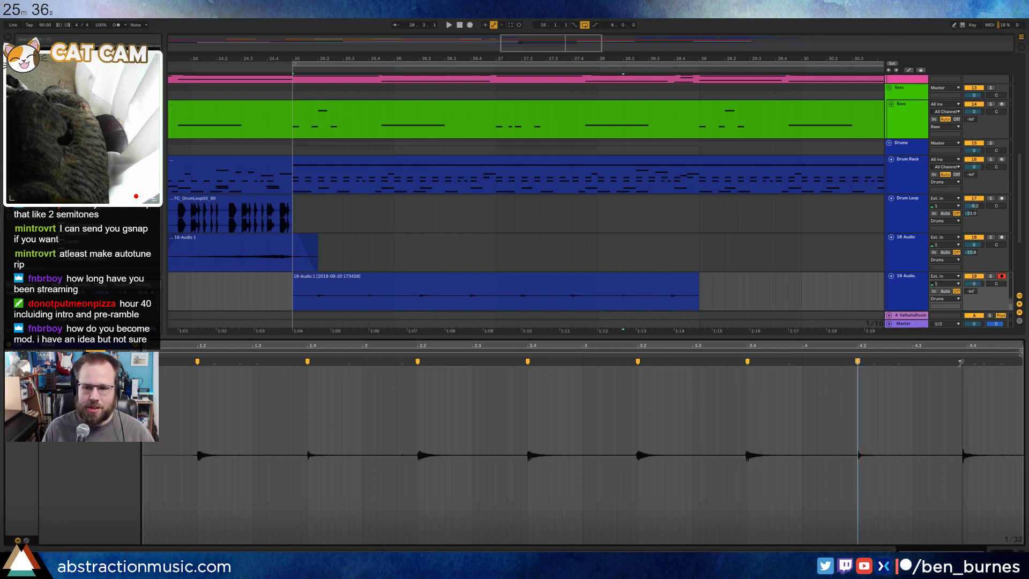
drag(964, 361, 967, 362)
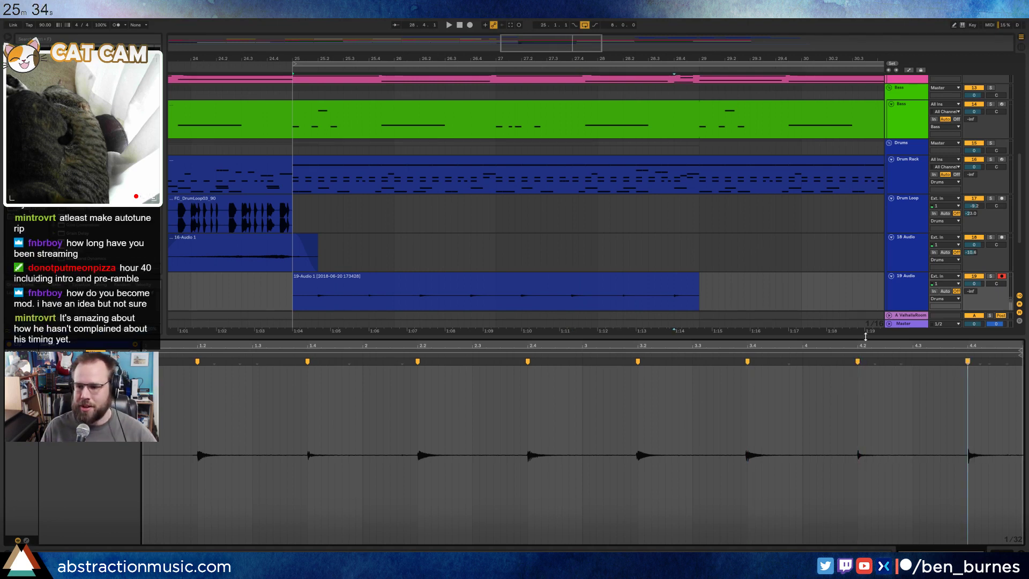
- Add a Ping Pong Delay to the 19 Audio track and play back the warped percussion
key(shift+Tab)
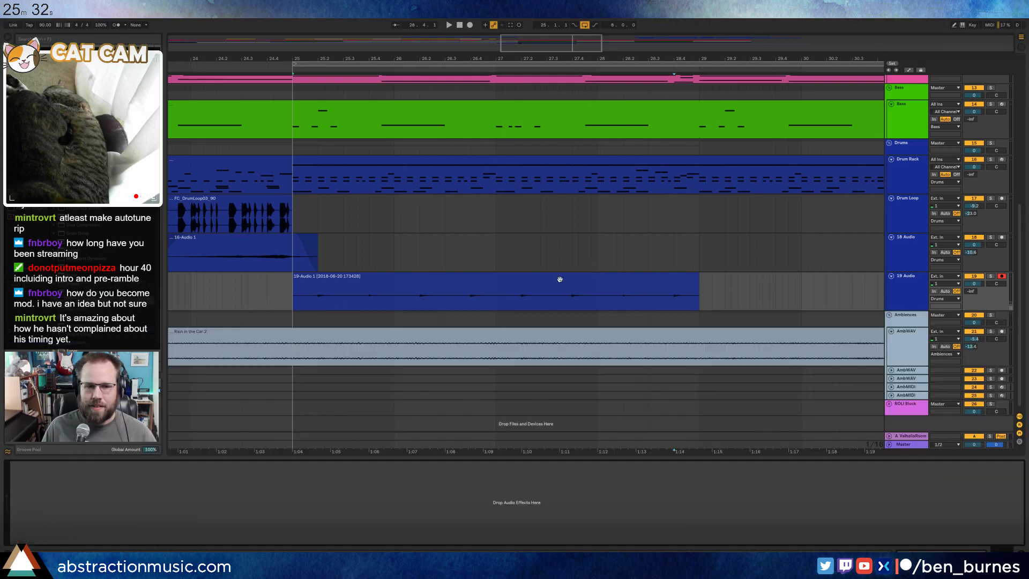
click(679, 279)
key(minus)
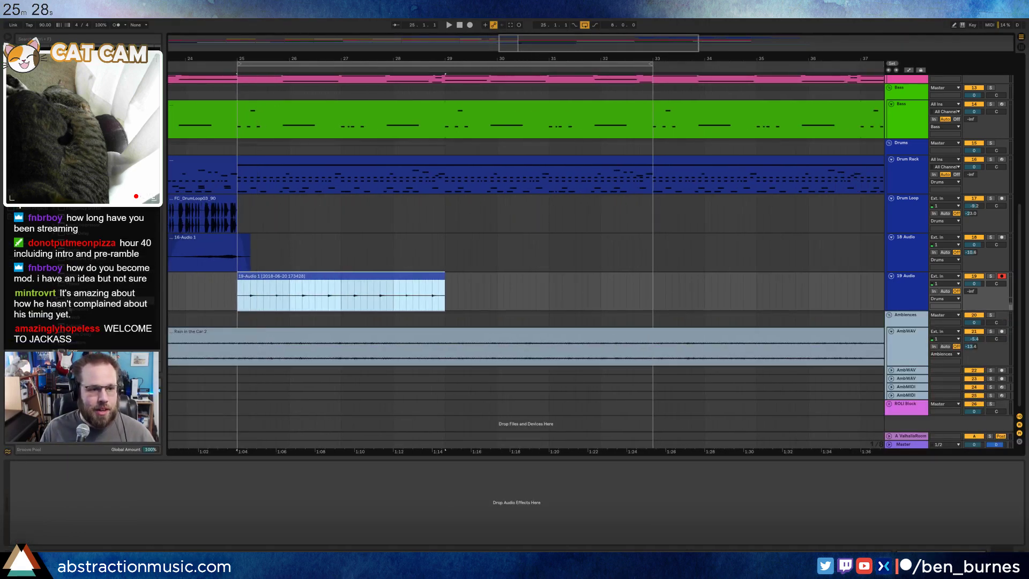
click(85, 492)
drag(85, 489, 40, 512)
key(space)
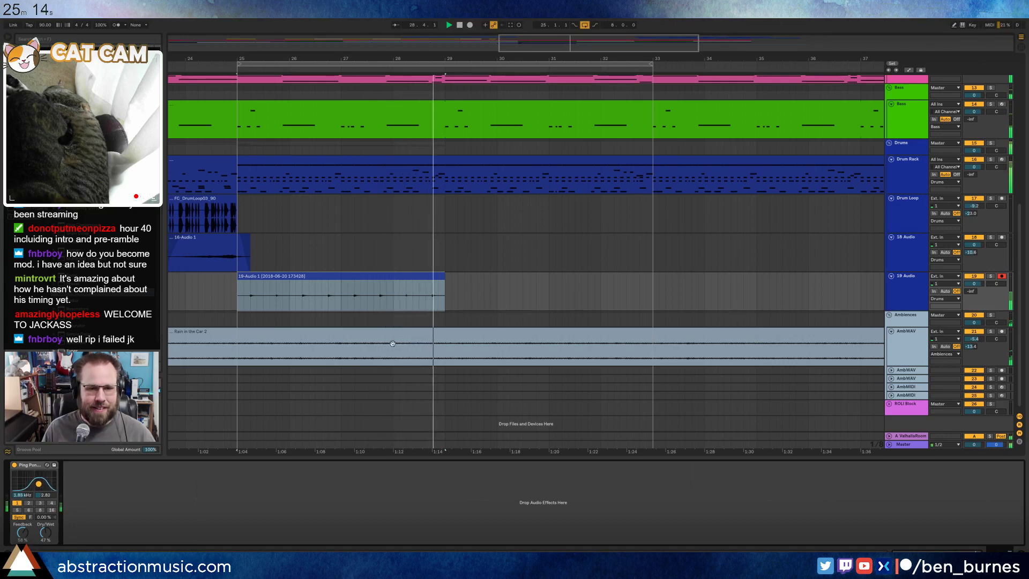
key(space)
- Extend the looped percussion clip on 19 Audio from its start at bar 25 to bar 41
double_click(427, 277)
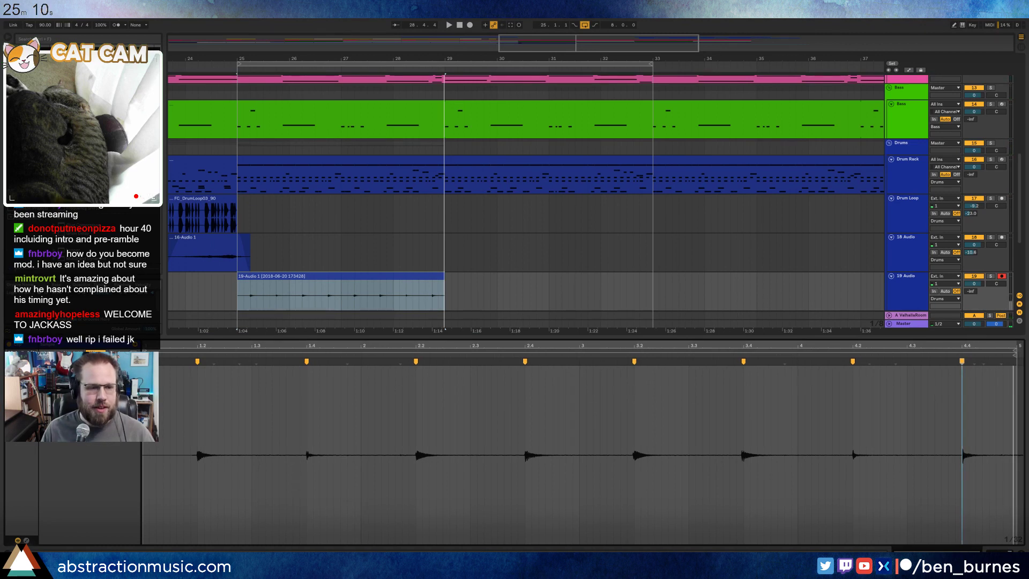
click(464, 284)
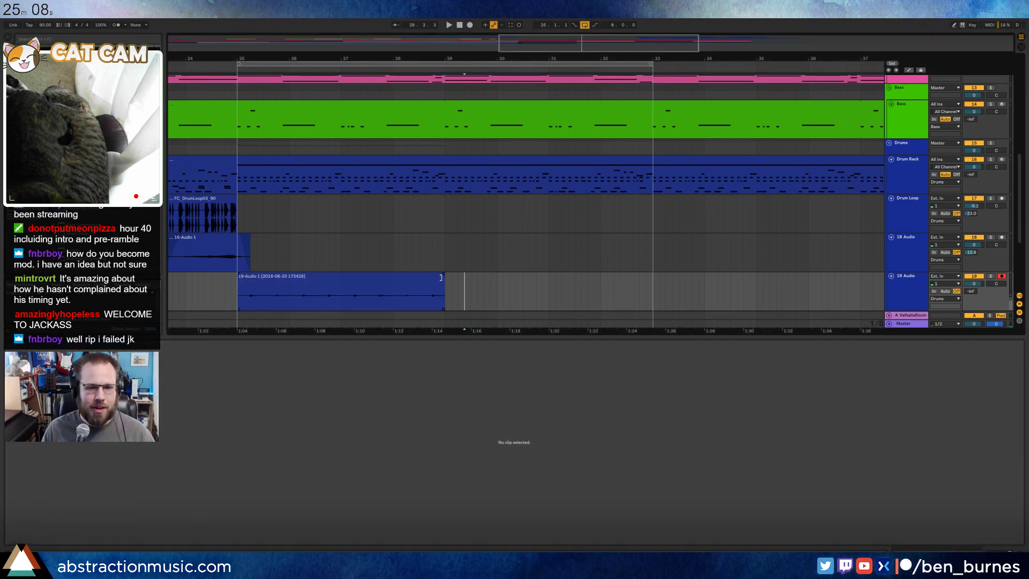
drag(441, 277, 651, 278)
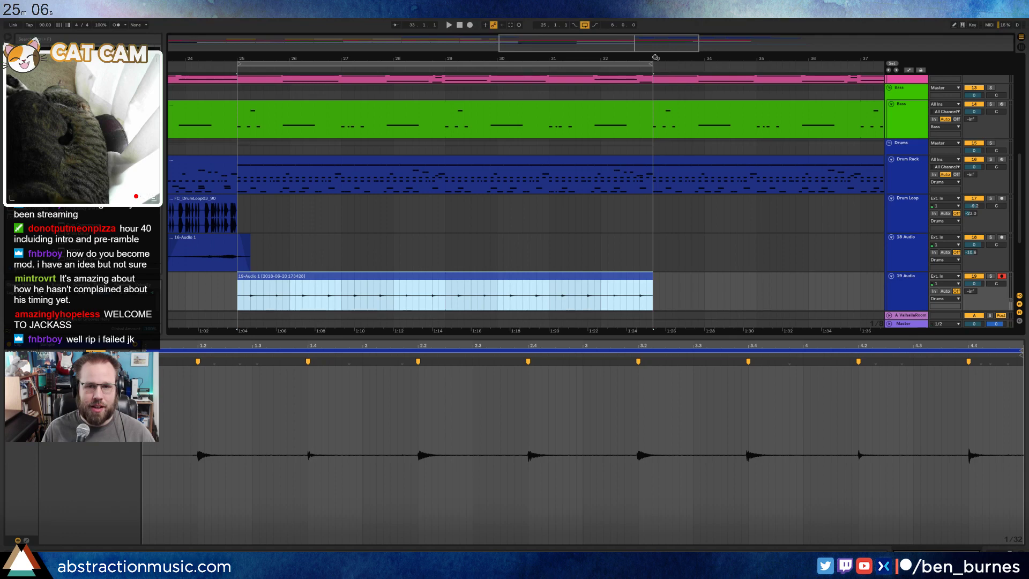
drag(655, 57, 737, 107)
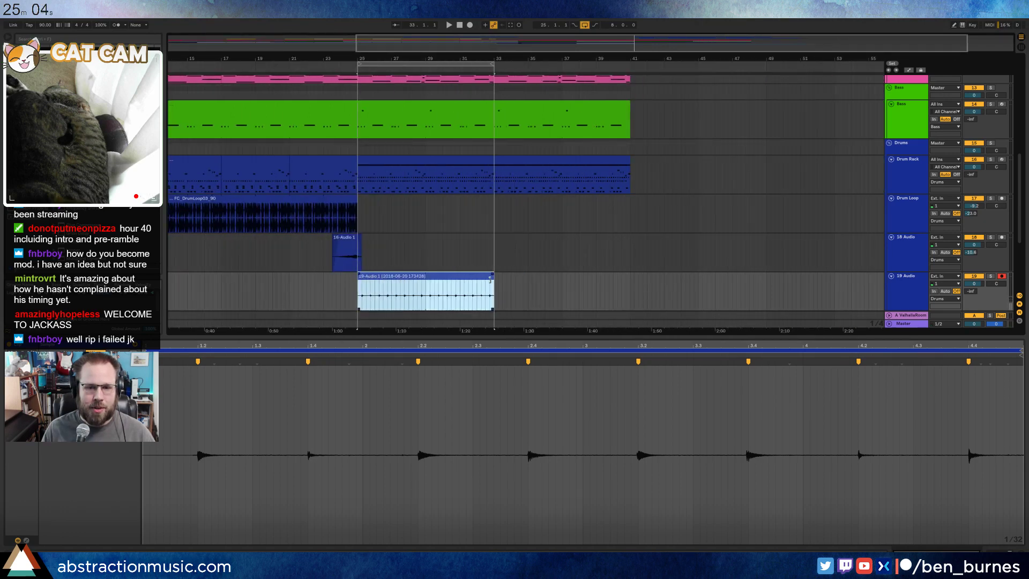
drag(489, 279, 629, 279)
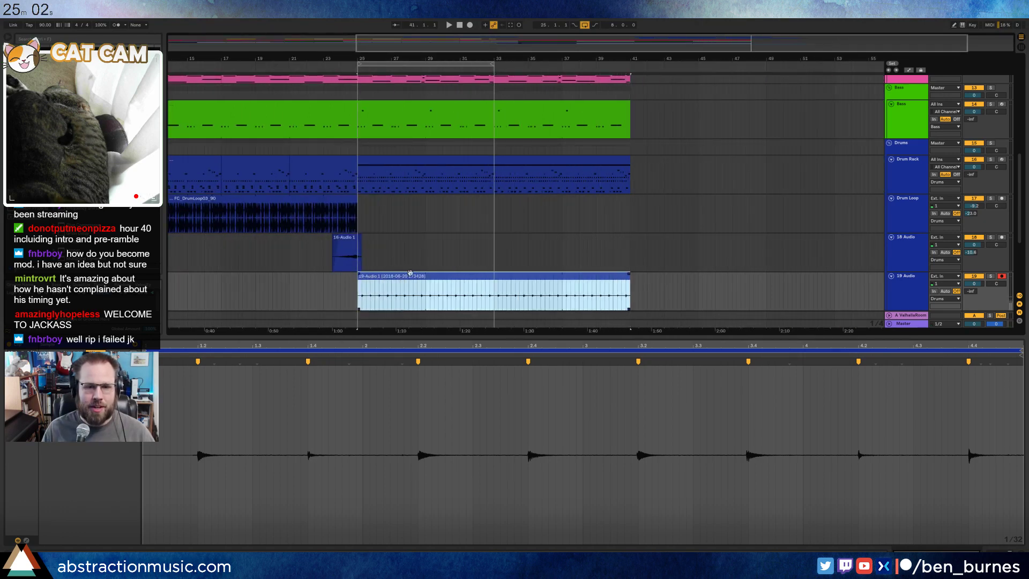
- Insert Multiband Dynamics before the Ping Pong Delay on 19 Audio and listen to the percussion in the mix
key(shift+Tab)
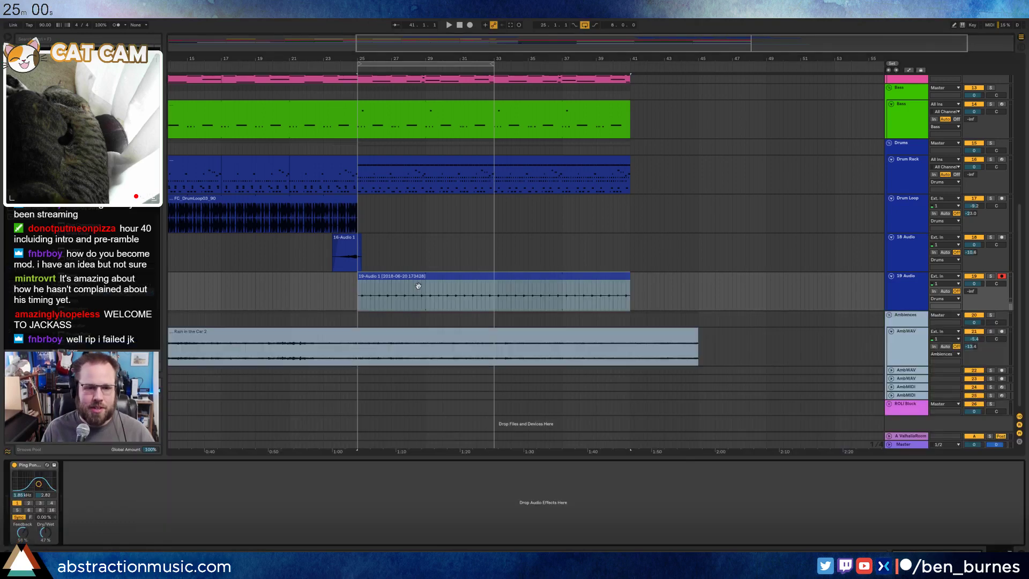
click(408, 278)
key(space)
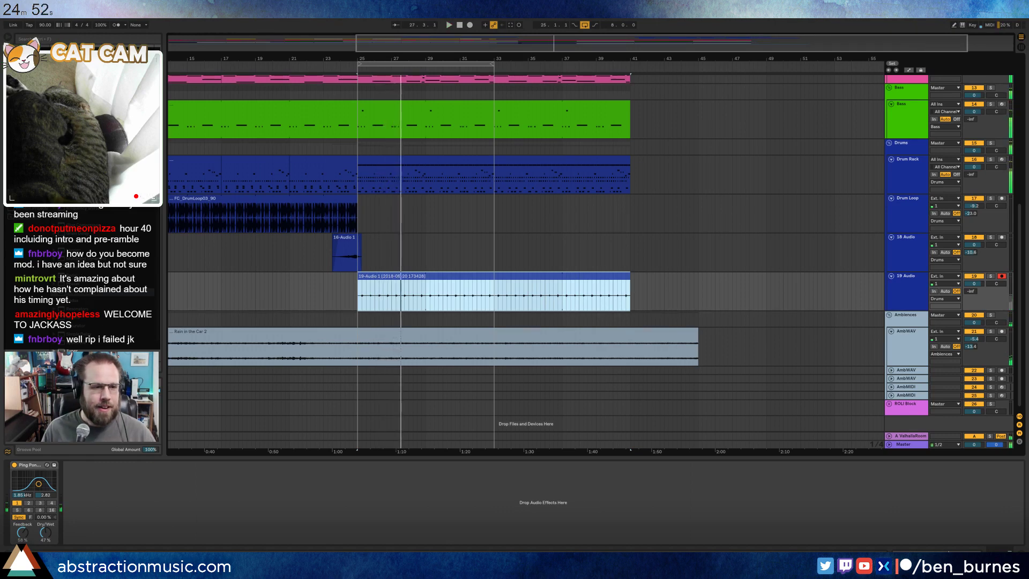
click(74, 226)
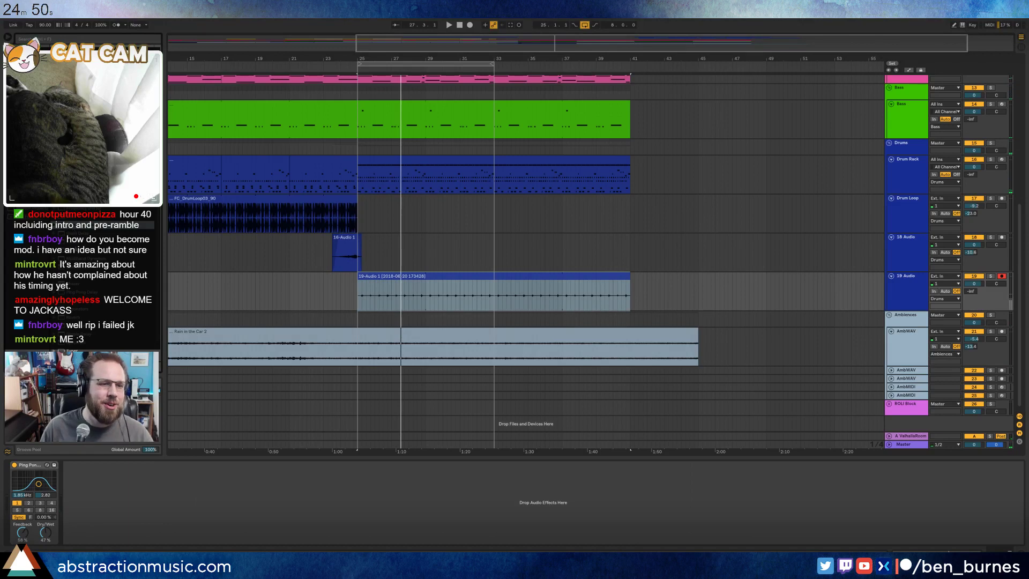
drag(74, 258, 10, 498)
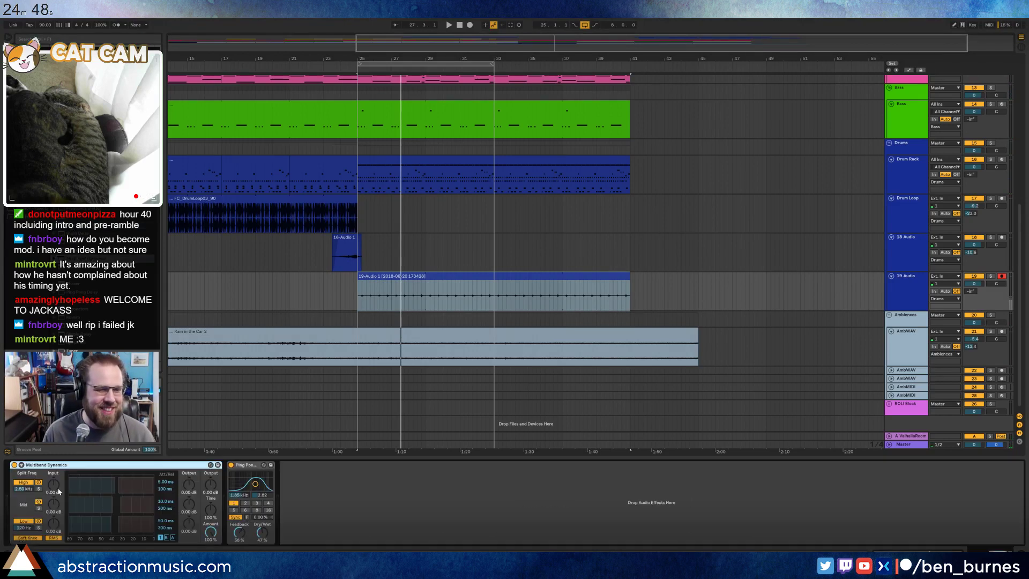
key(space)
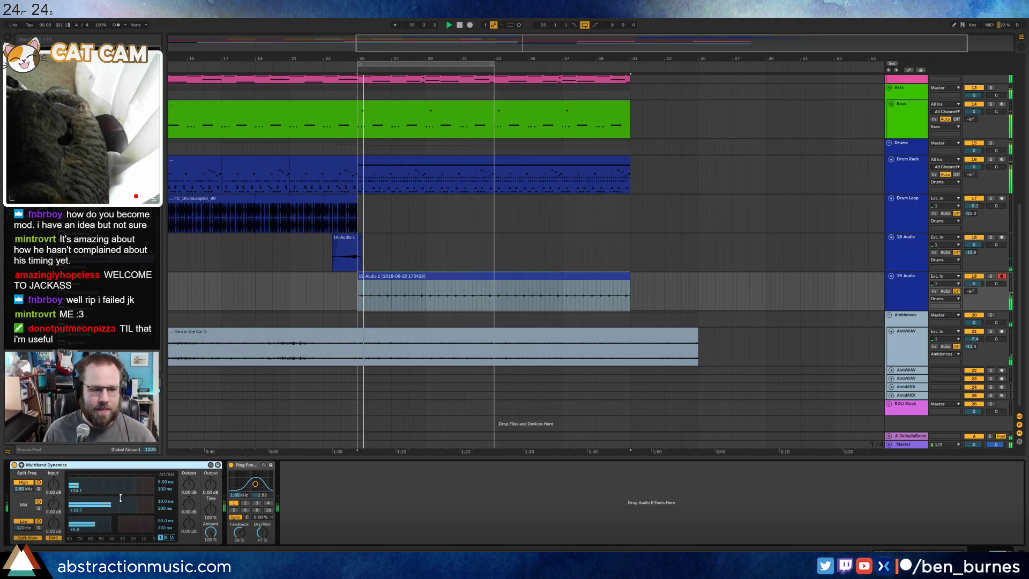
key(space)
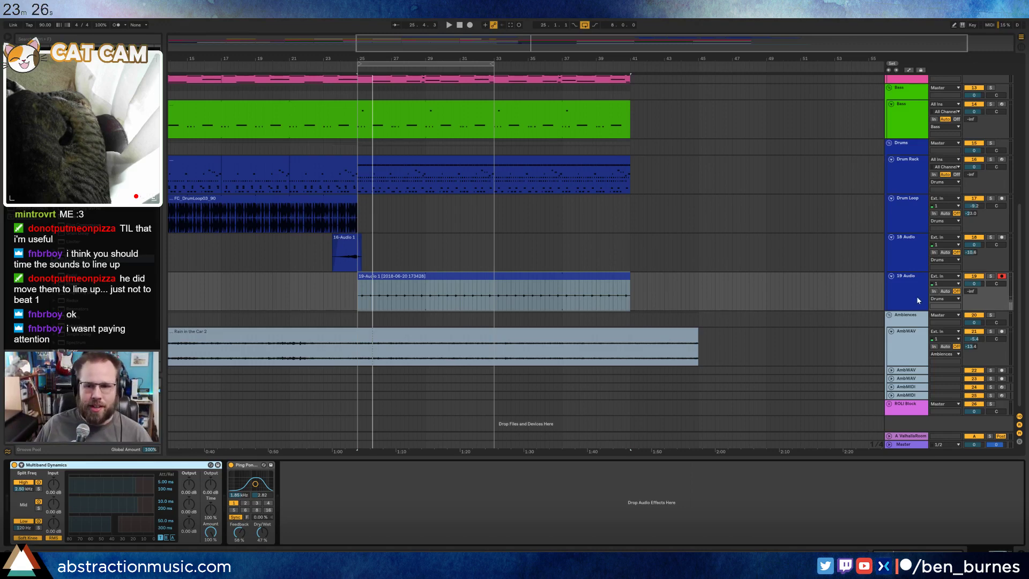
- Add an audio track below 19 Audio, arm it and record another percussion part from bar 25 to past bar 29
key(ctrl+t)
click(354, 328)
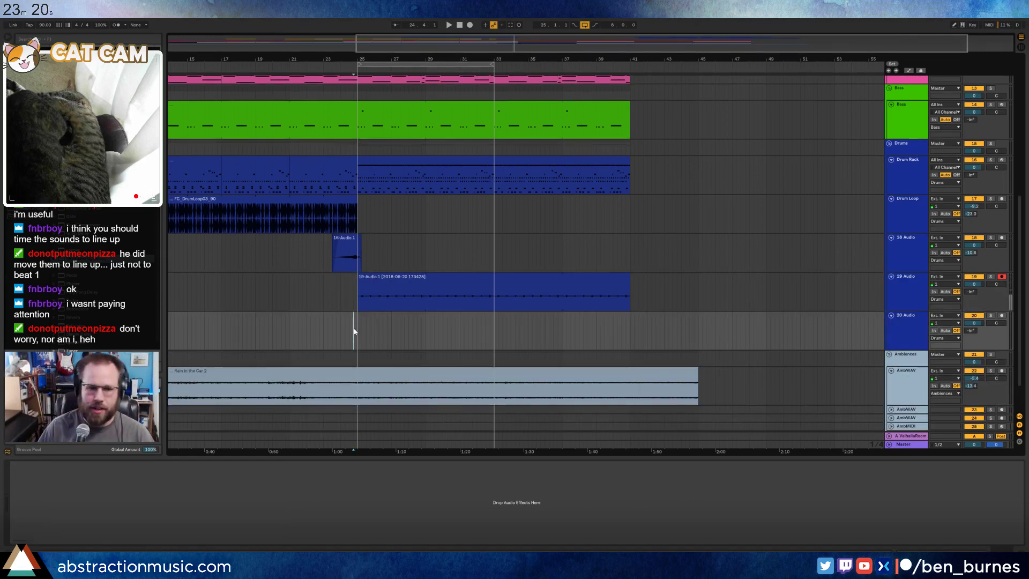
click(361, 328)
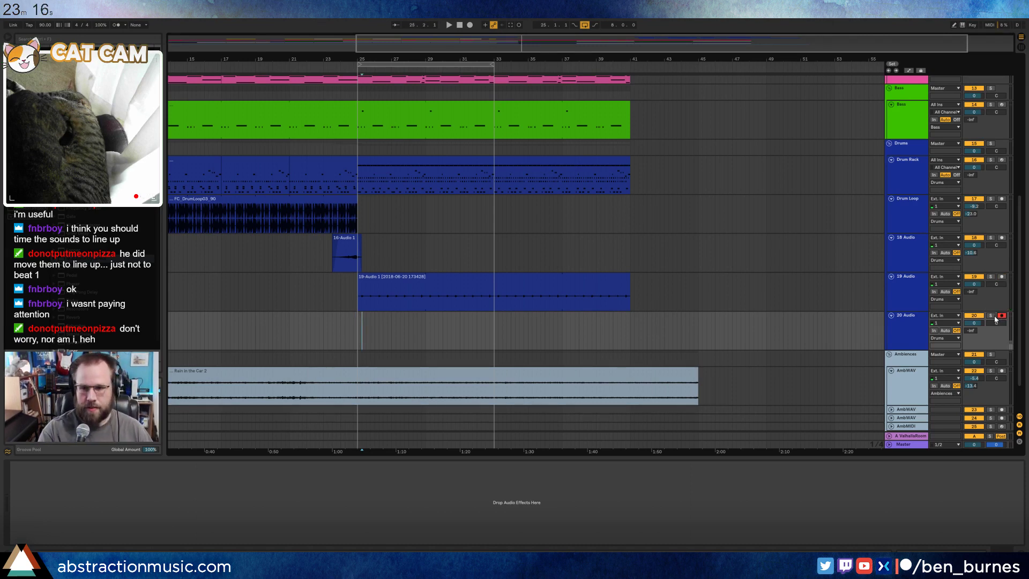
key(F9)
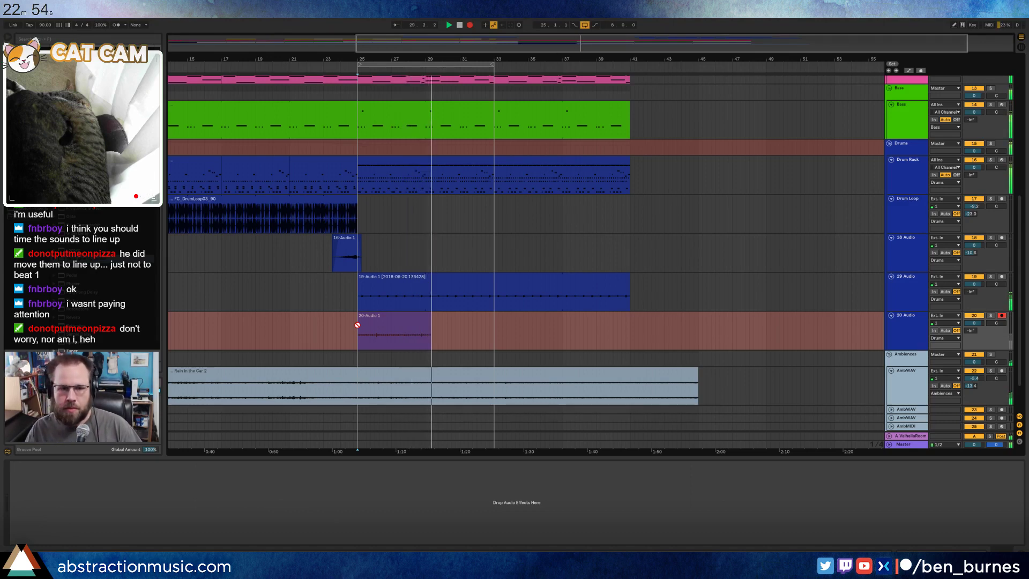
key(space)
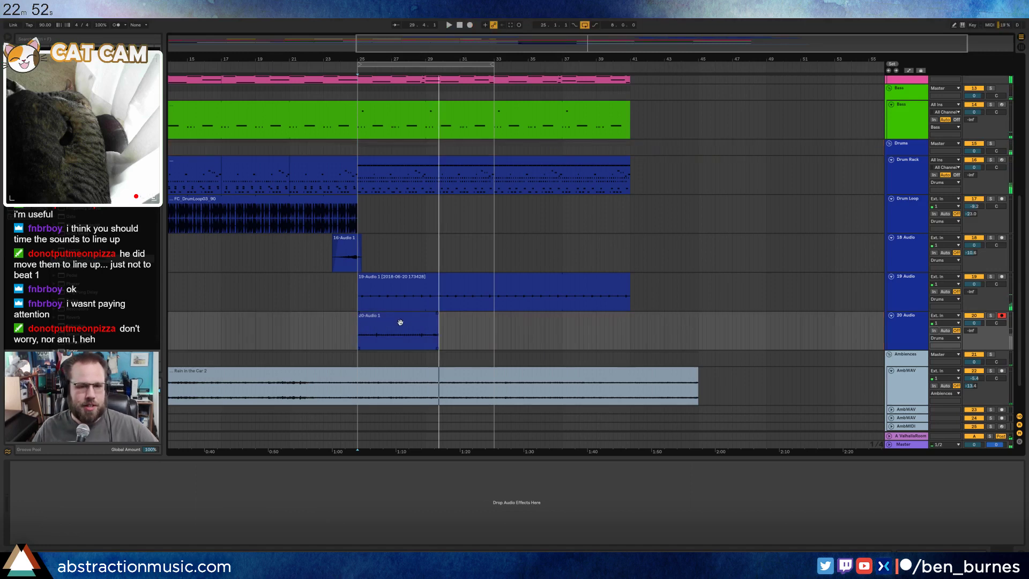
- Trim the end of the new 20 Audio recording to bar 29, inspect its waveform and play it back
click(434, 319)
drag(427, 319, 426, 322)
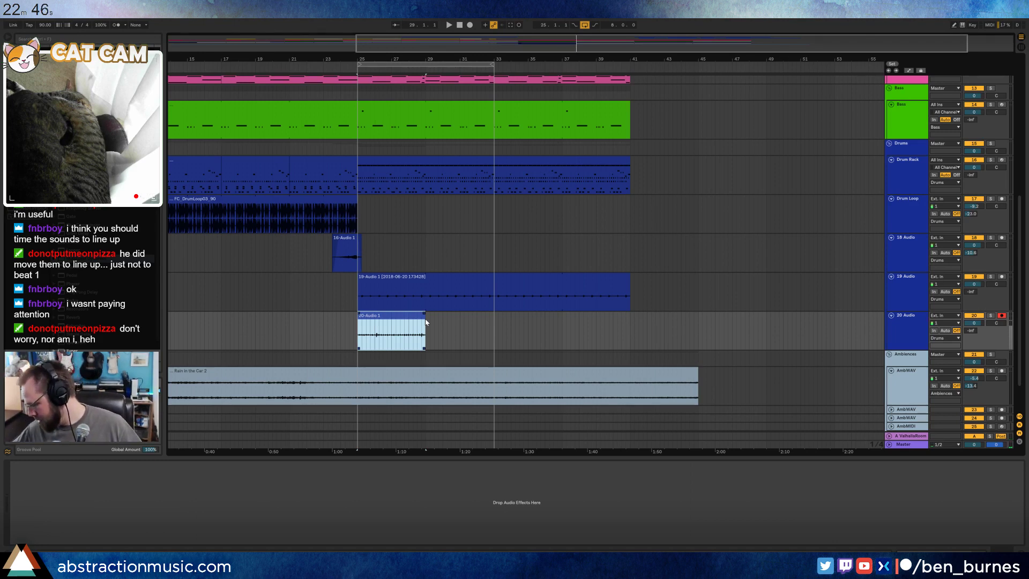
double_click(386, 314)
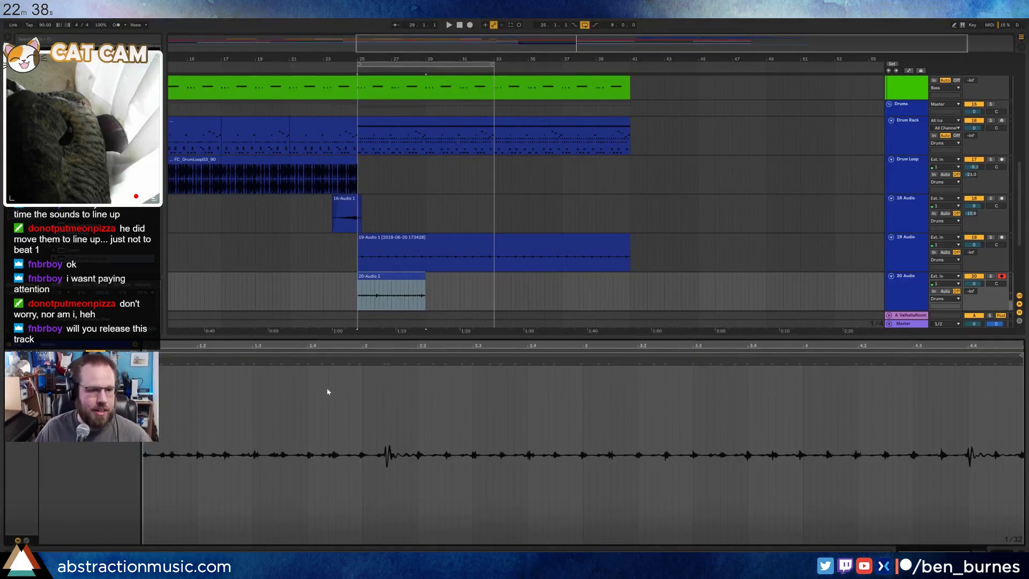
click(413, 278)
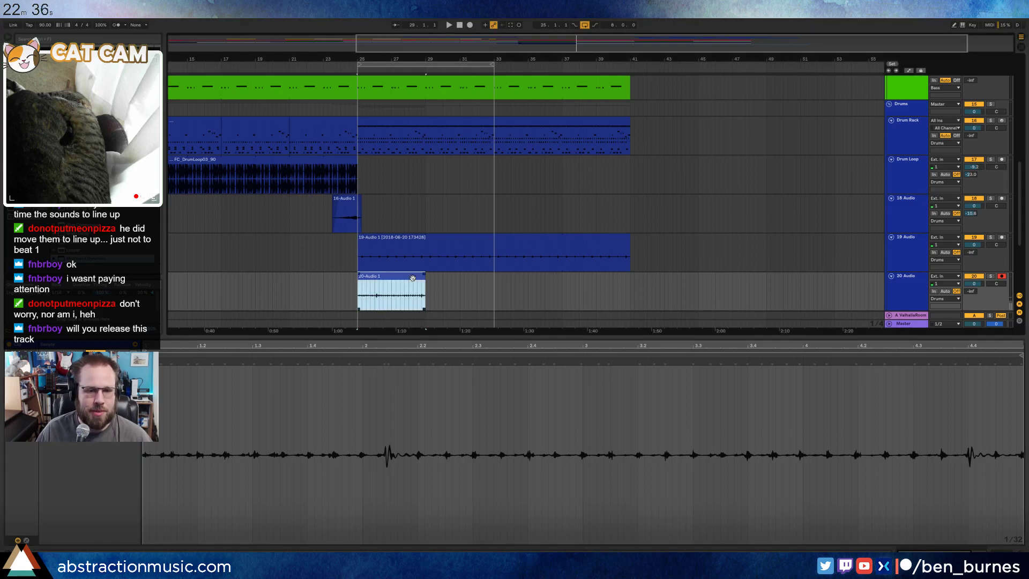
key(space)
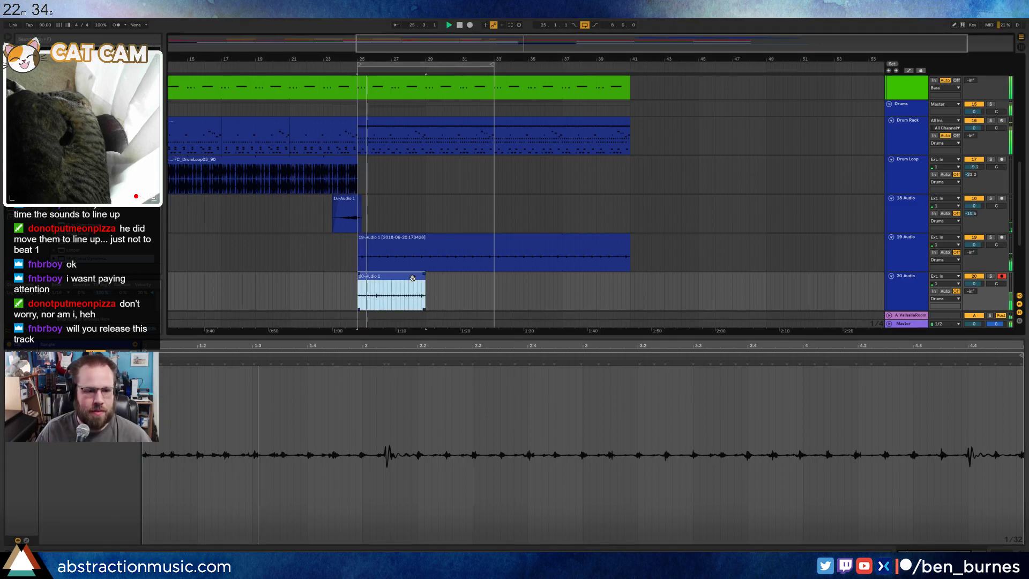
key(shift+Tab)
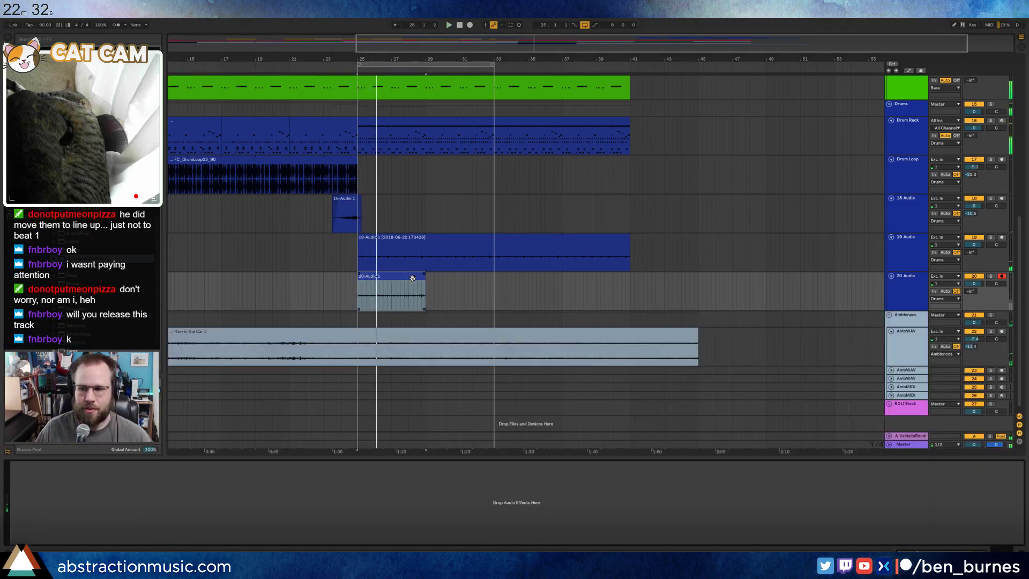
click(413, 278)
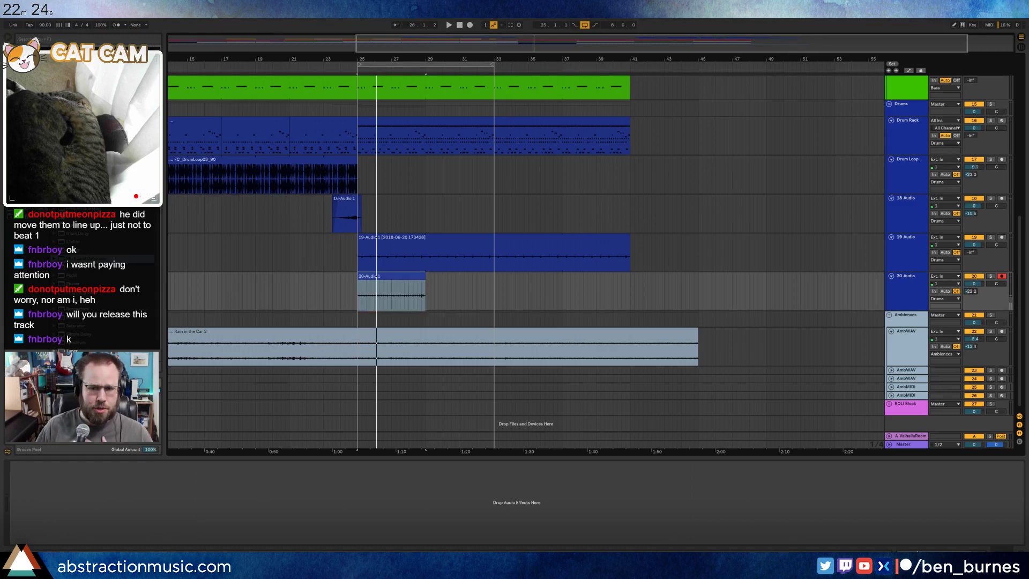
click(418, 283)
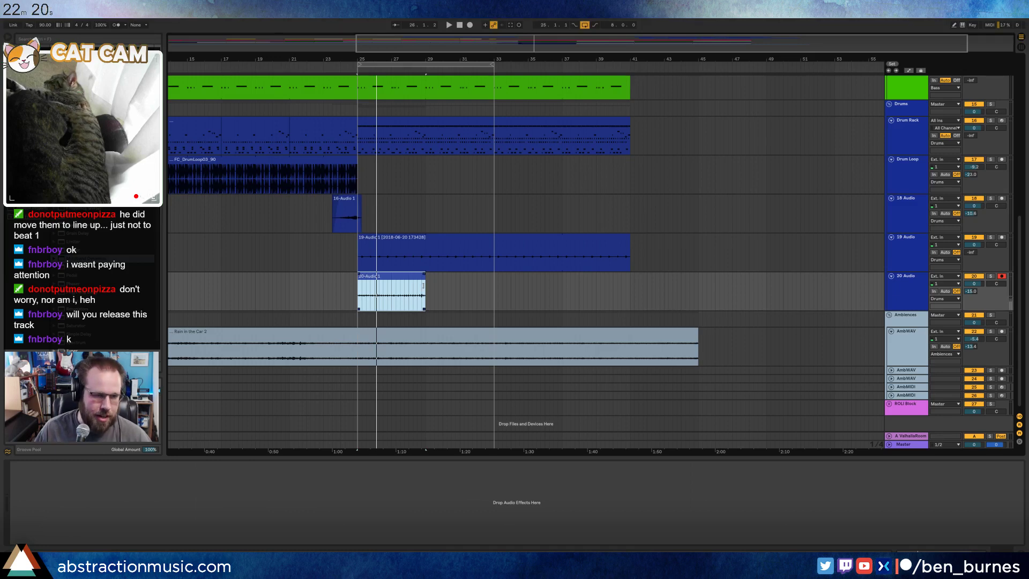
- Turn on looping for the 20 Audio clip, extend it to bar 41 and play it back
double_click(392, 278)
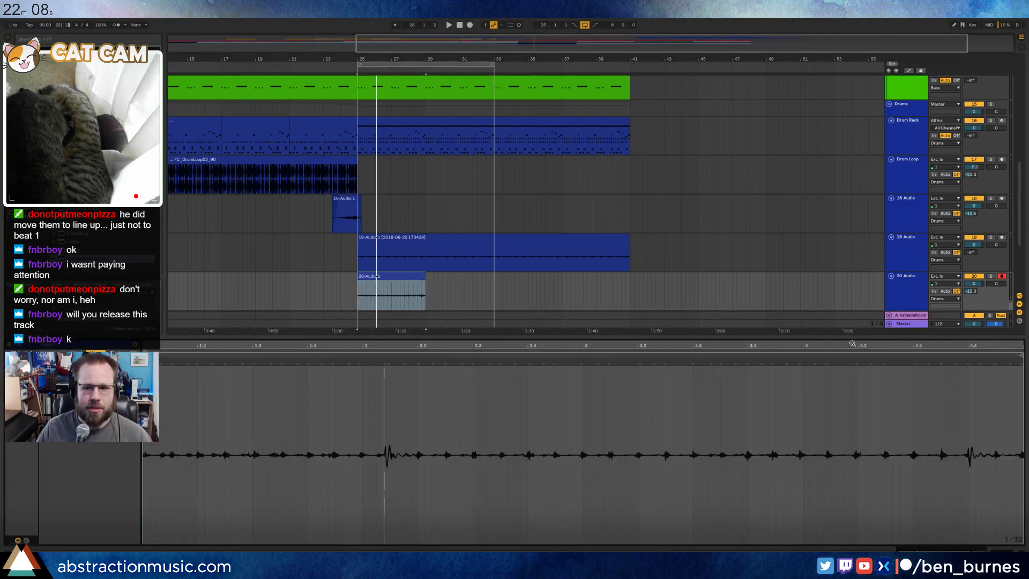
drag(852, 344, 852, 335)
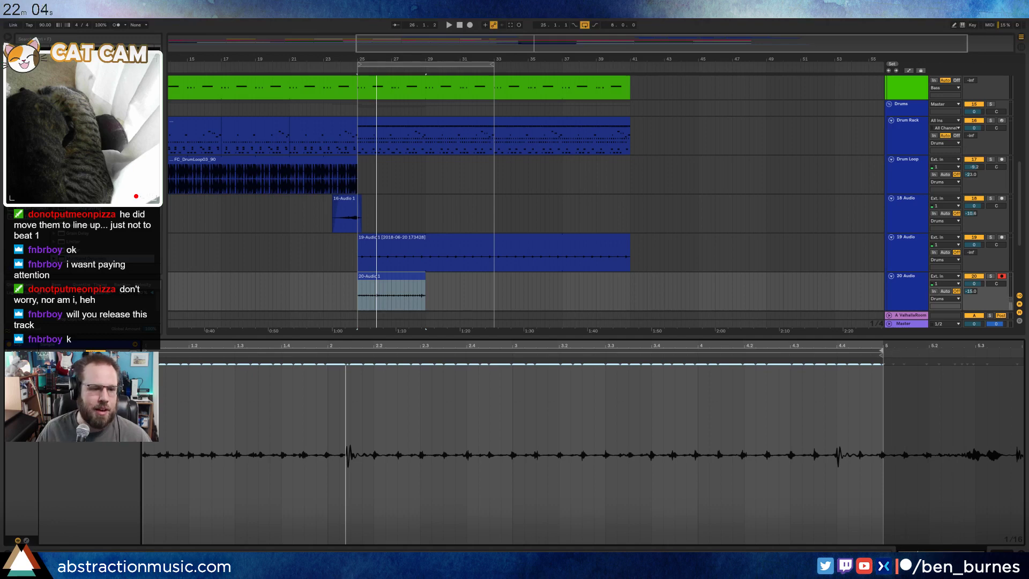
click(427, 286)
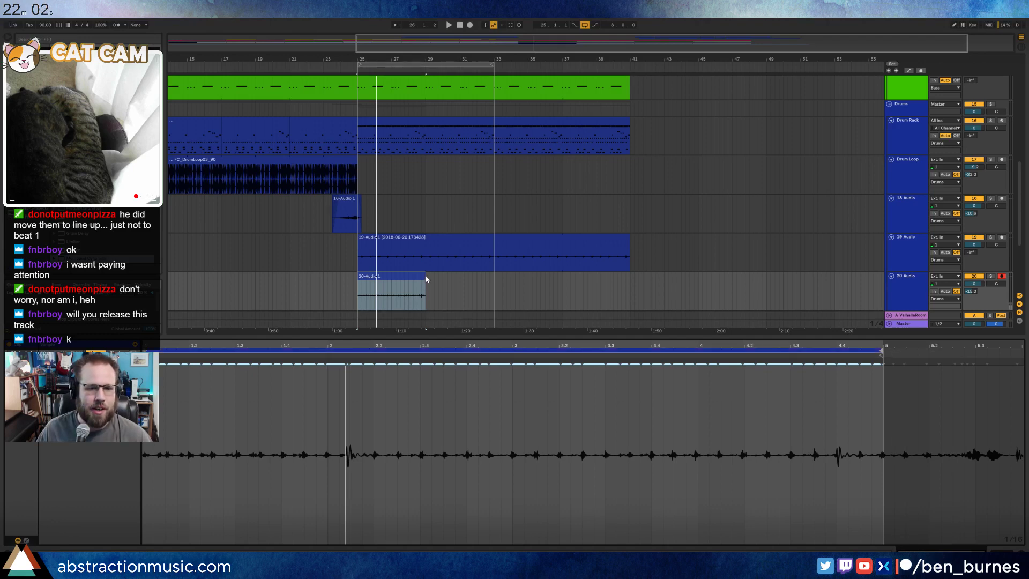
drag(426, 281, 629, 283)
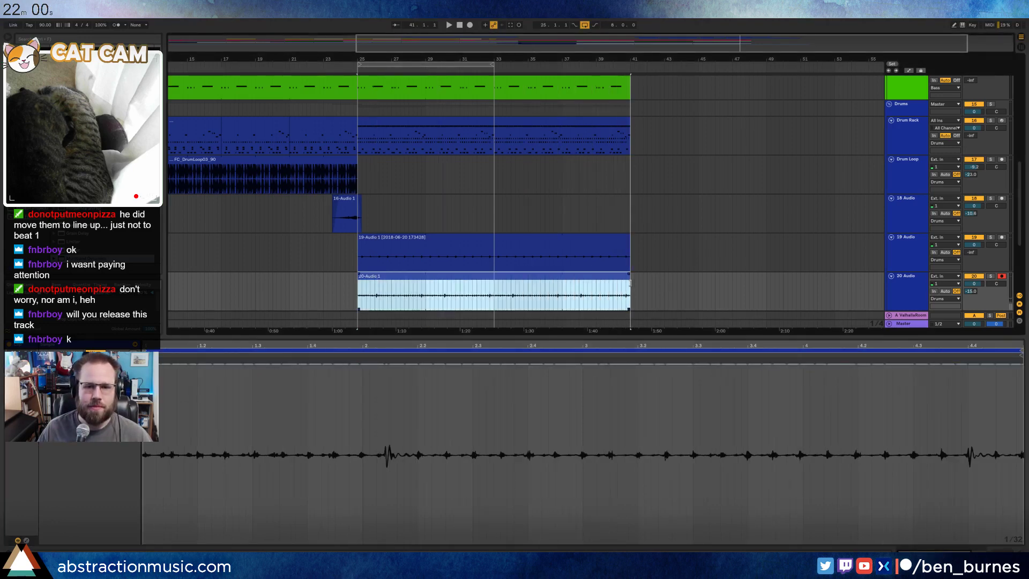
key(space)
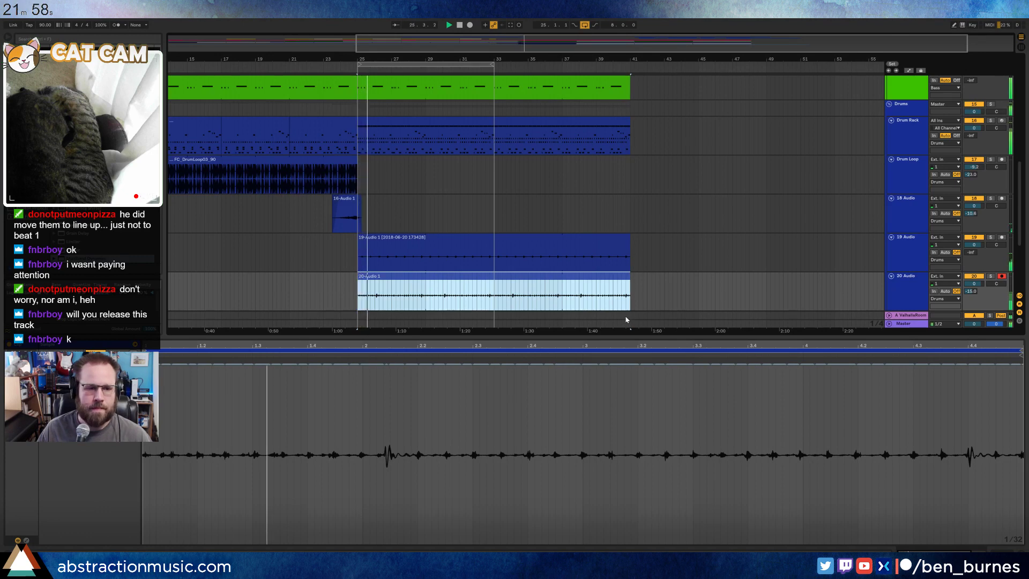
click(625, 319)
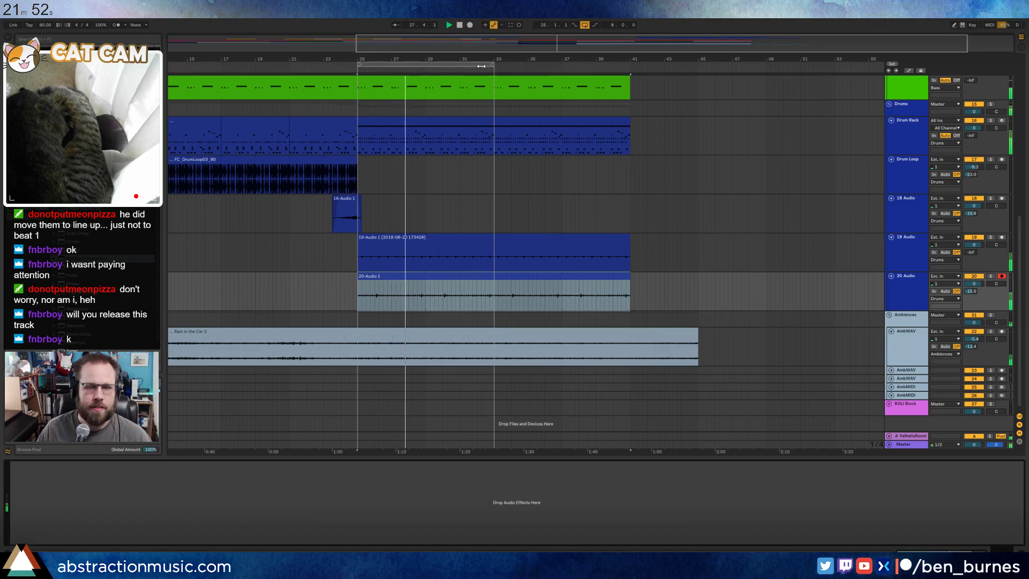
- Move the eight-bar arrangement loop to bars 41 to 49
drag(484, 64, 761, 122)
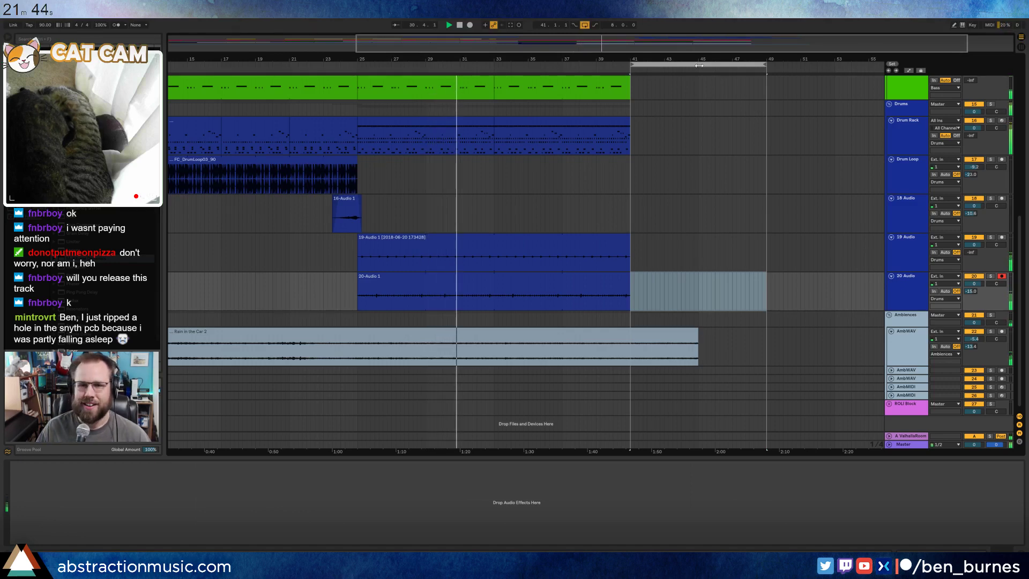
mouse_move(699, 65)
mouse_down()
mouse_move(570, 65)
mouse_move(699, 65)
mouse_up()
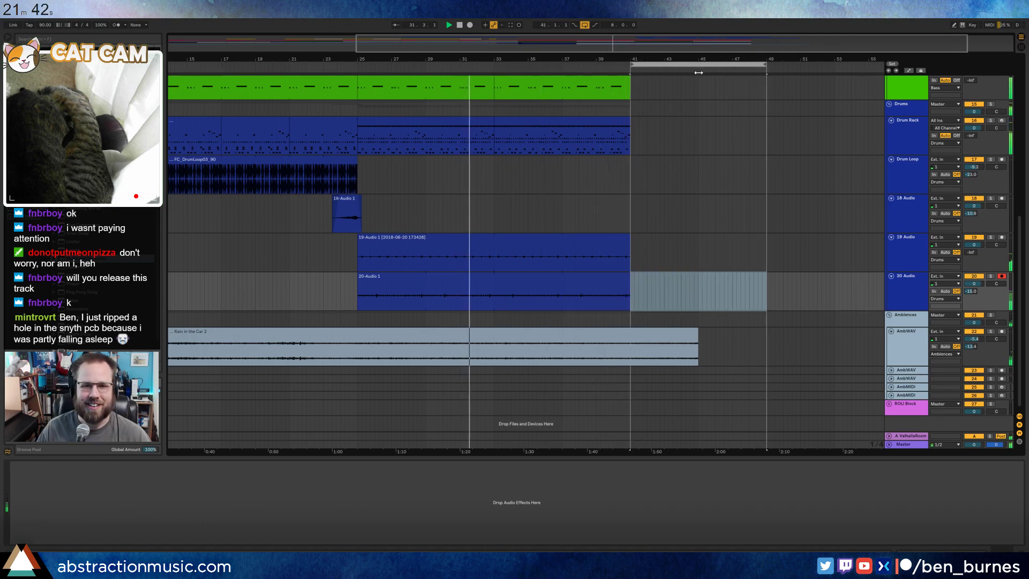
double_click(541, 47)
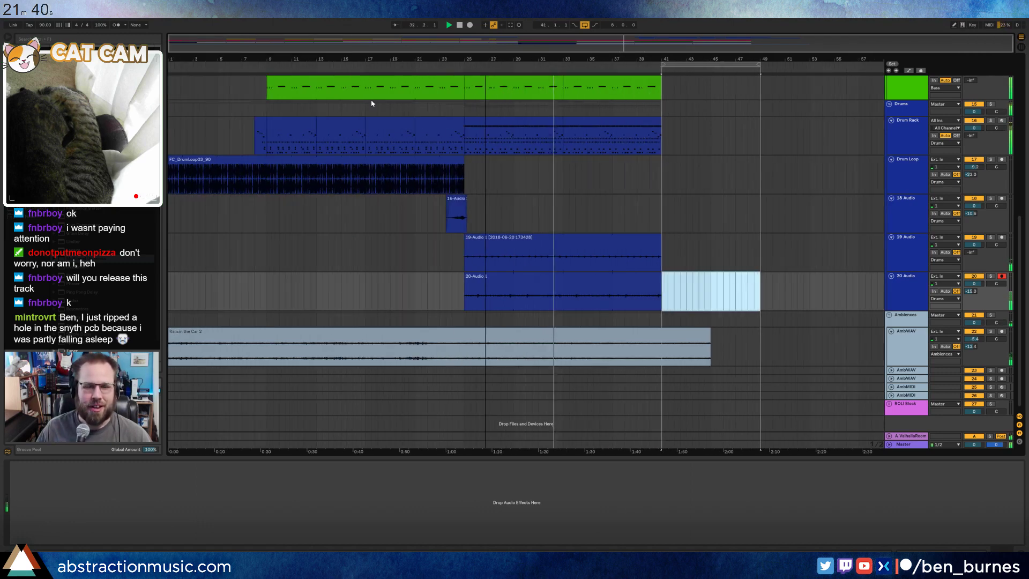
- Duplicate the Rain in the Car 2 ambience clip and move the copy so it starts at bar 41
click(266, 334)
key(ctrl+d)
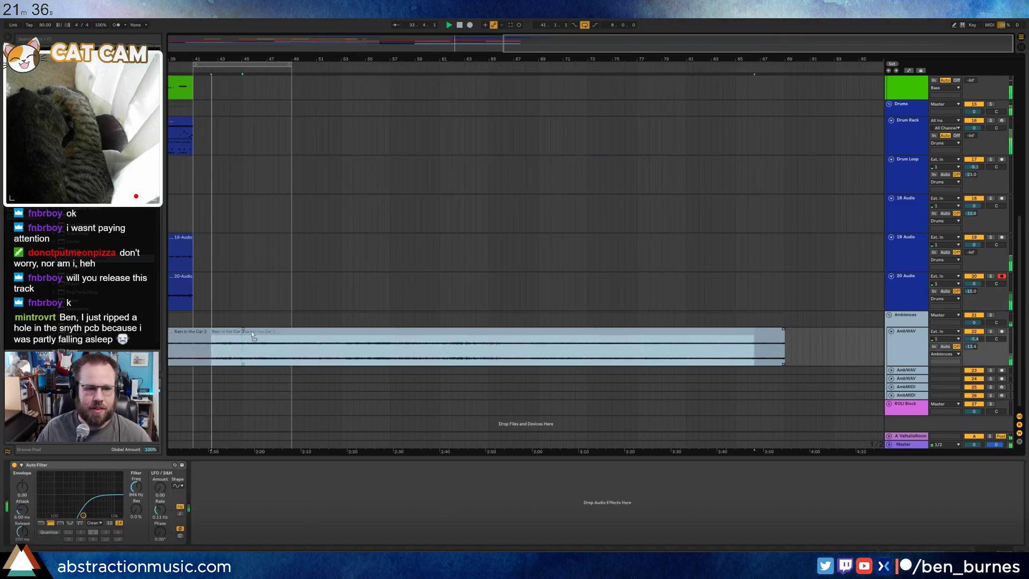
drag(290, 331, 241, 331)
click(242, 295)
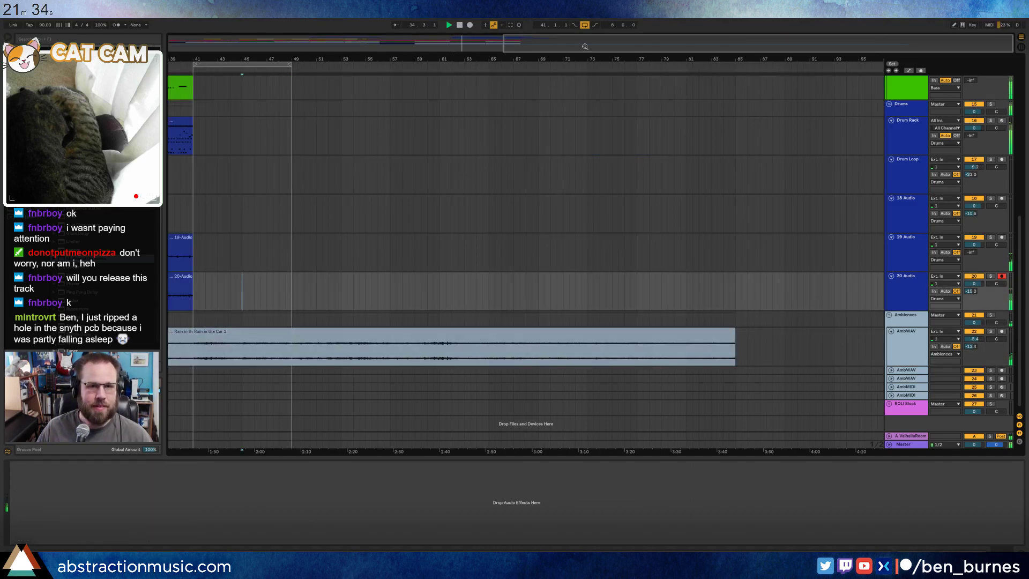
- Move the 5-Operator 2 melody clip on the Leads group's Operator track to bar 25 and play it back
drag(586, 47, 338, 47)
scroll(526, 239, up, 4)
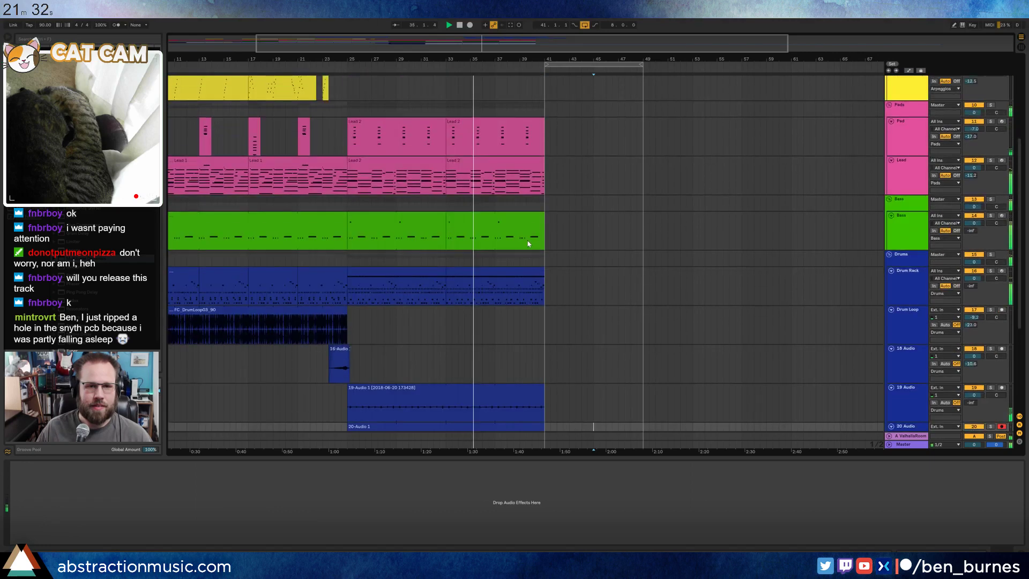
scroll(528, 244, up, 4)
drag(507, 134, 588, 130)
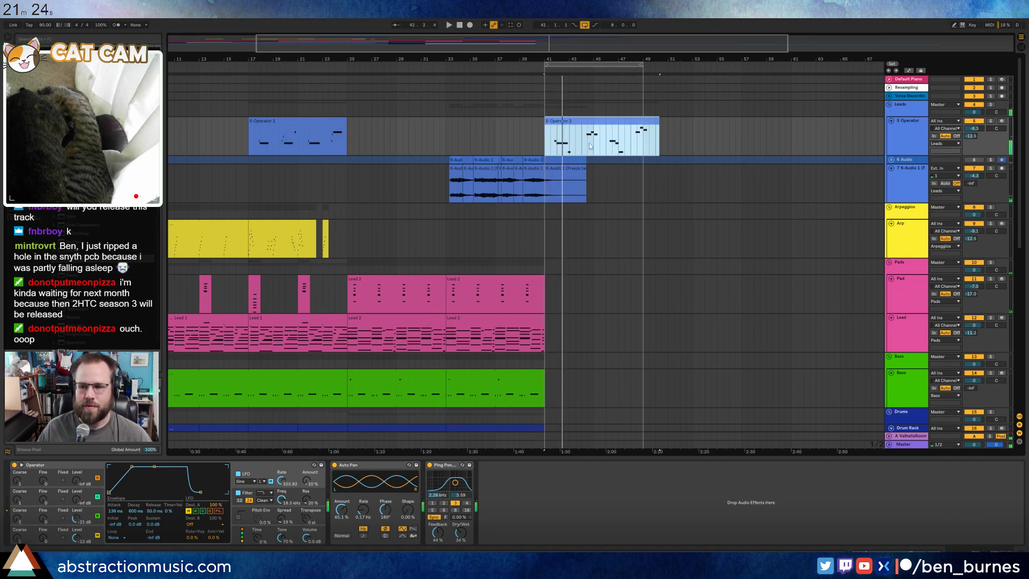
drag(538, 127, 381, 122)
key(space)
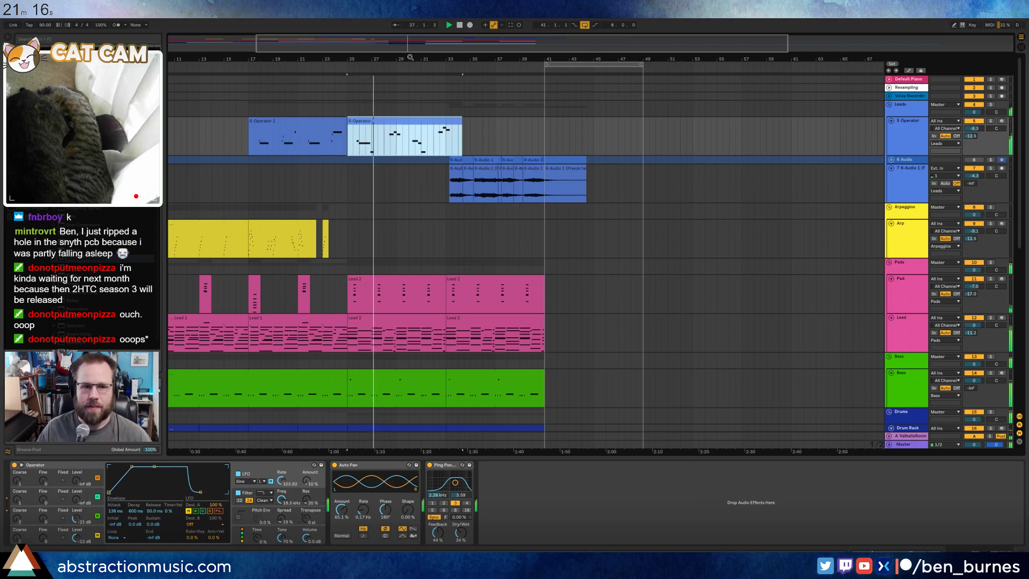
- In the bar 25 Operator melody clip, shorten the low note before clip bar 3 and add a longer note one semitone lower at bar 3
double_click(400, 119)
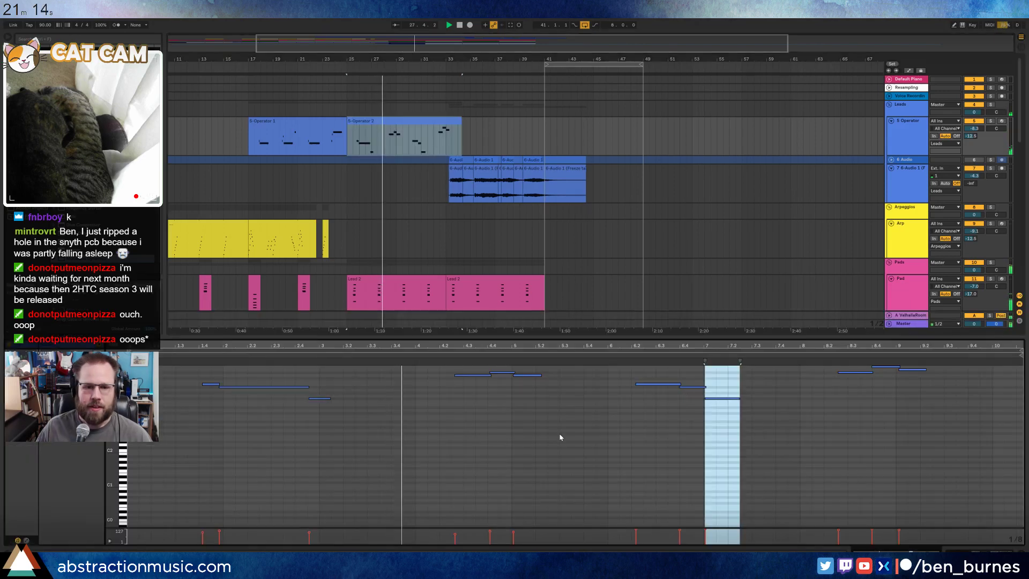
click(318, 398)
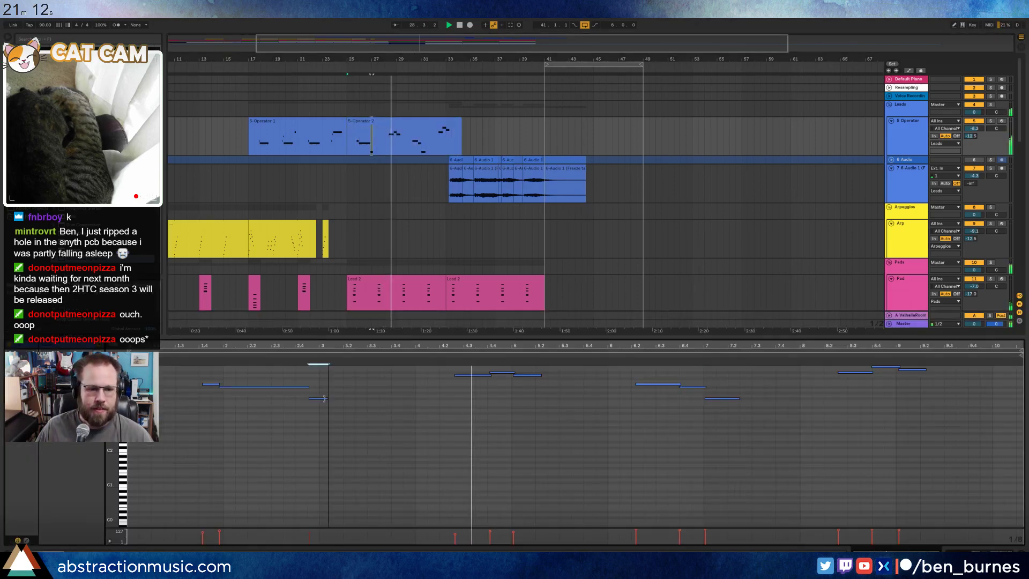
double_click(321, 401)
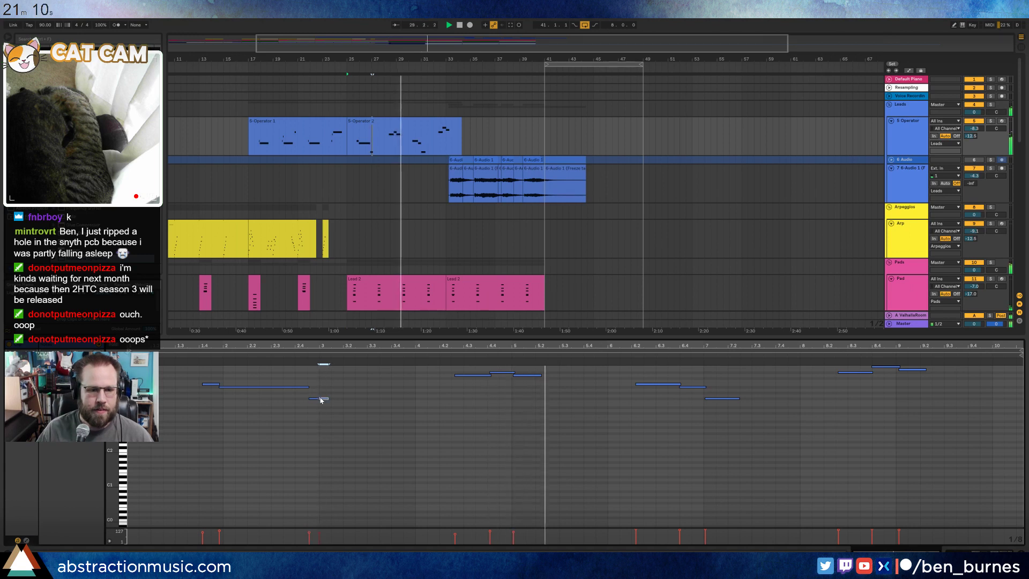
drag(321, 401, 412, 400)
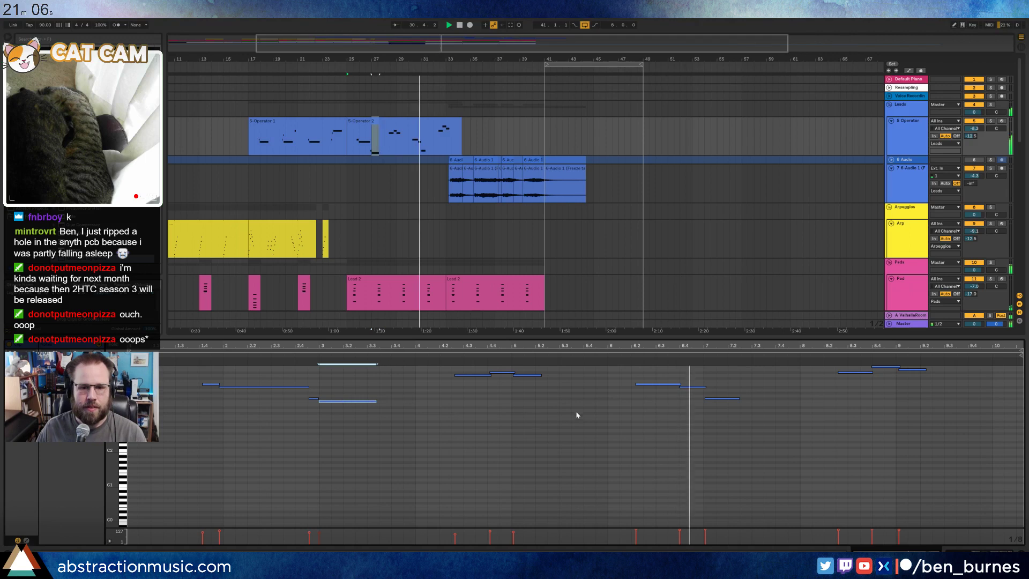
- Shorten the first note of the clip's bar 6 phrase, move the second note earlier to follow it, and play back
click(645, 383)
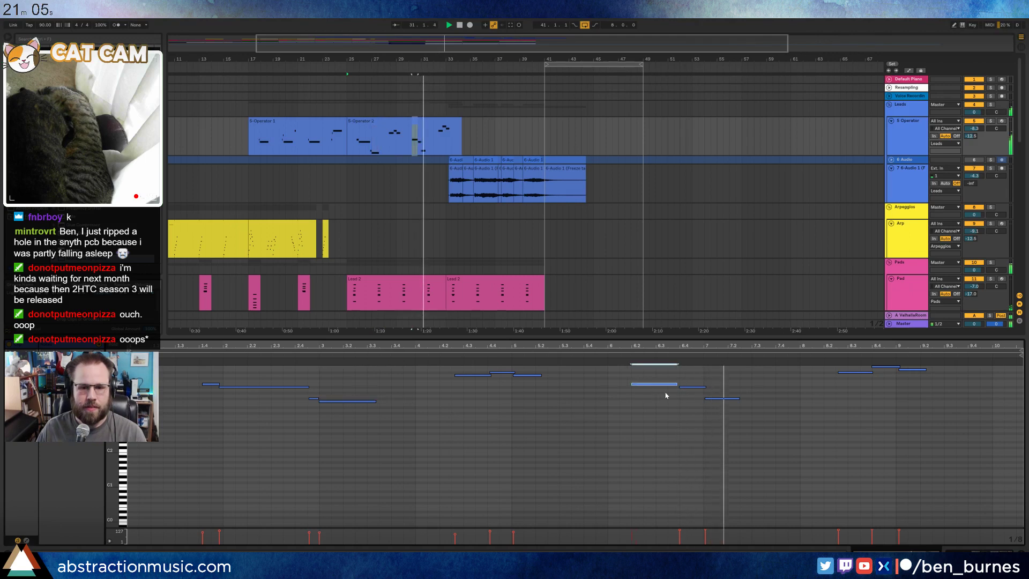
click(693, 387)
key(space)
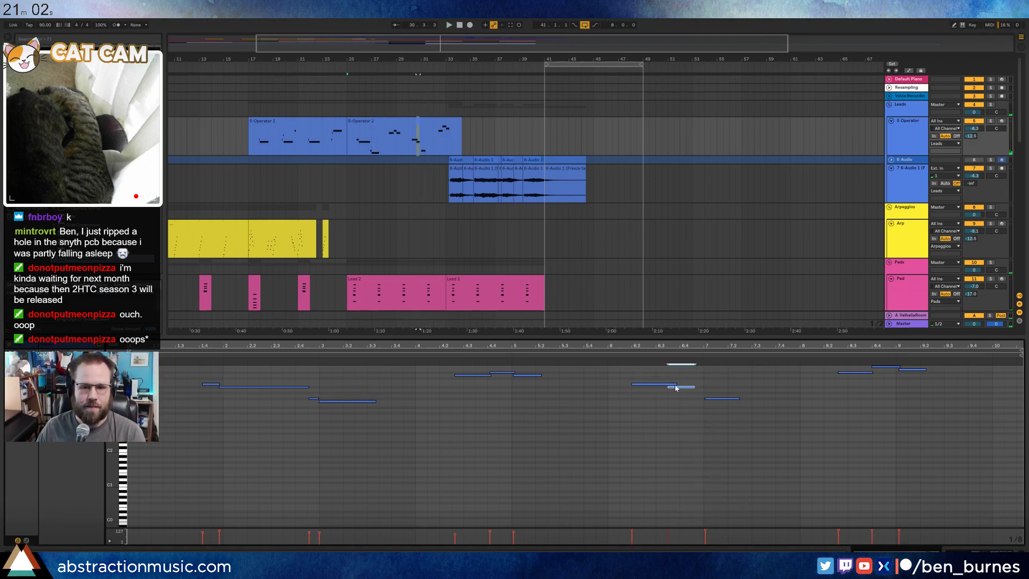
key(Left)
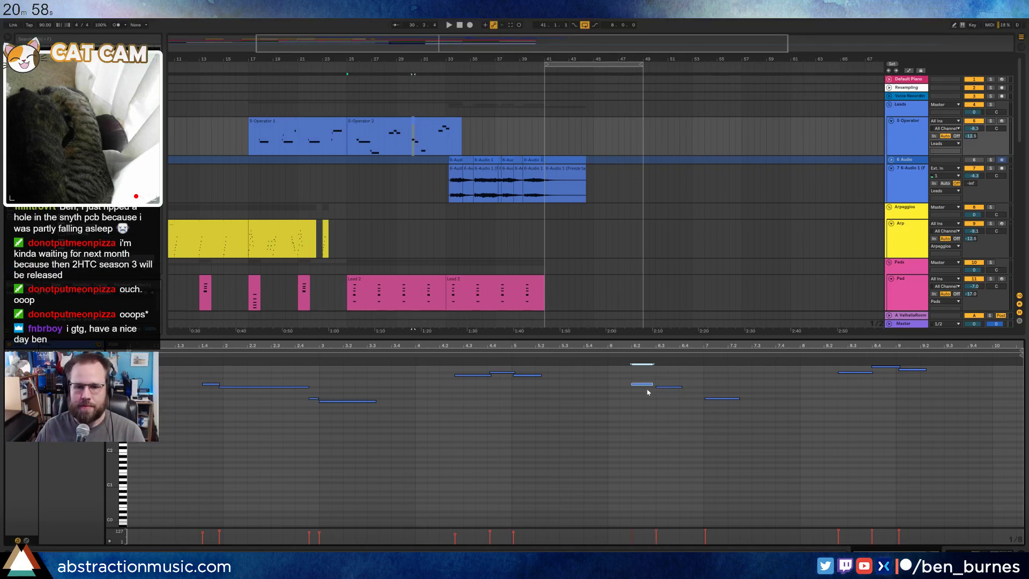
key(space)
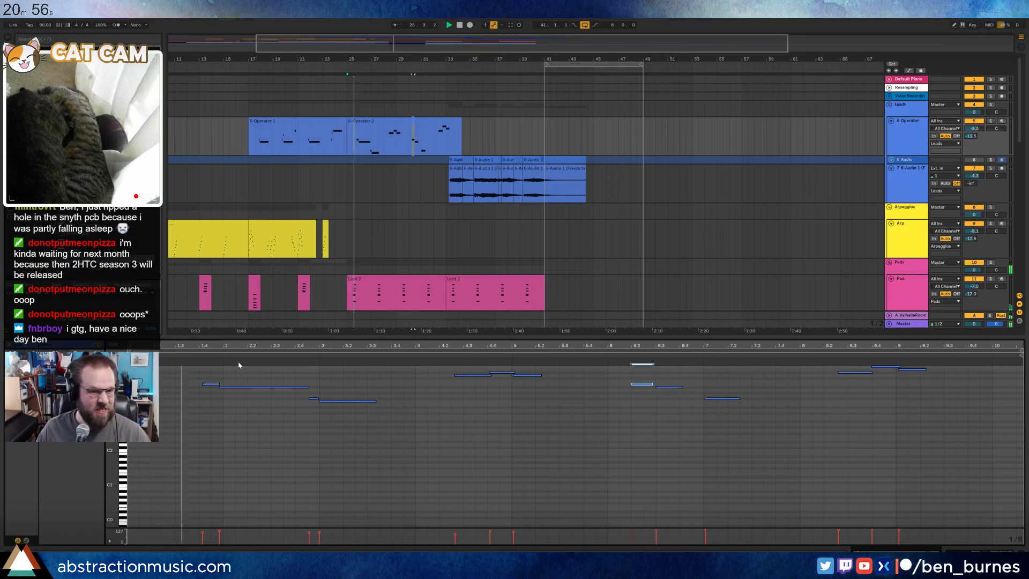
- Shift the opening phrase's first two notes slightly later and trim the first so it meets the second
click(209, 384)
key(Right)
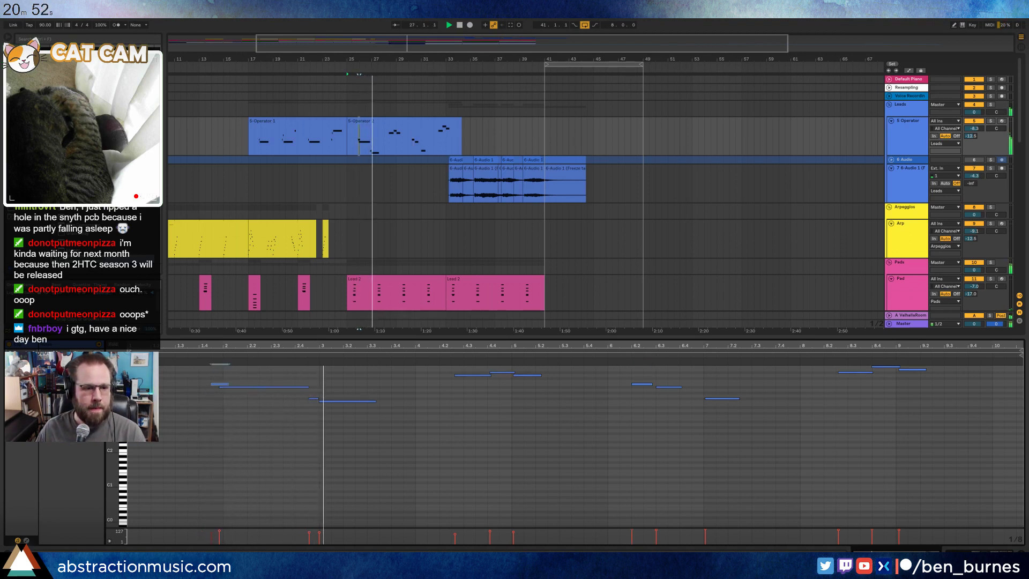
click(247, 387)
key(Right)
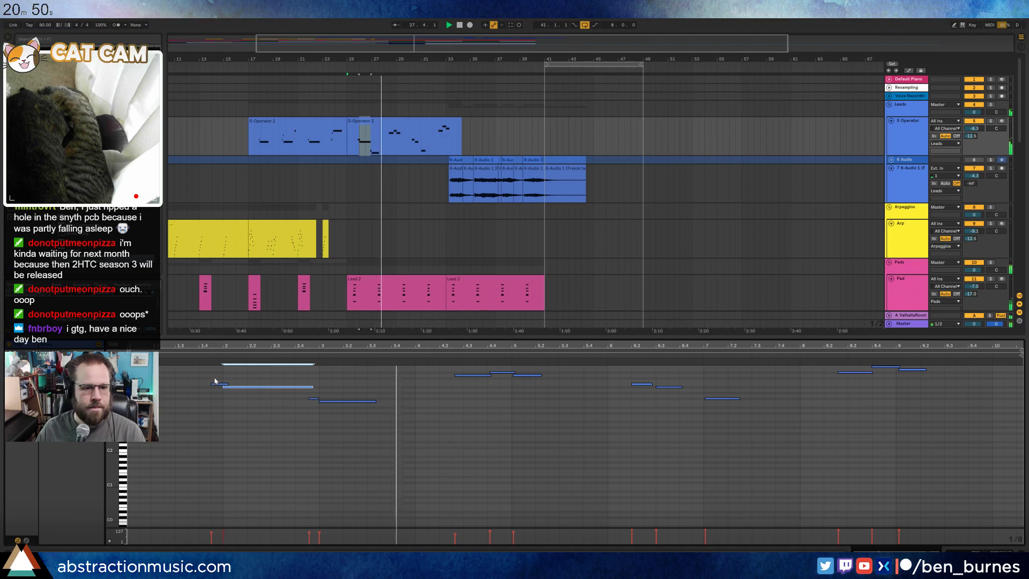
click(215, 383)
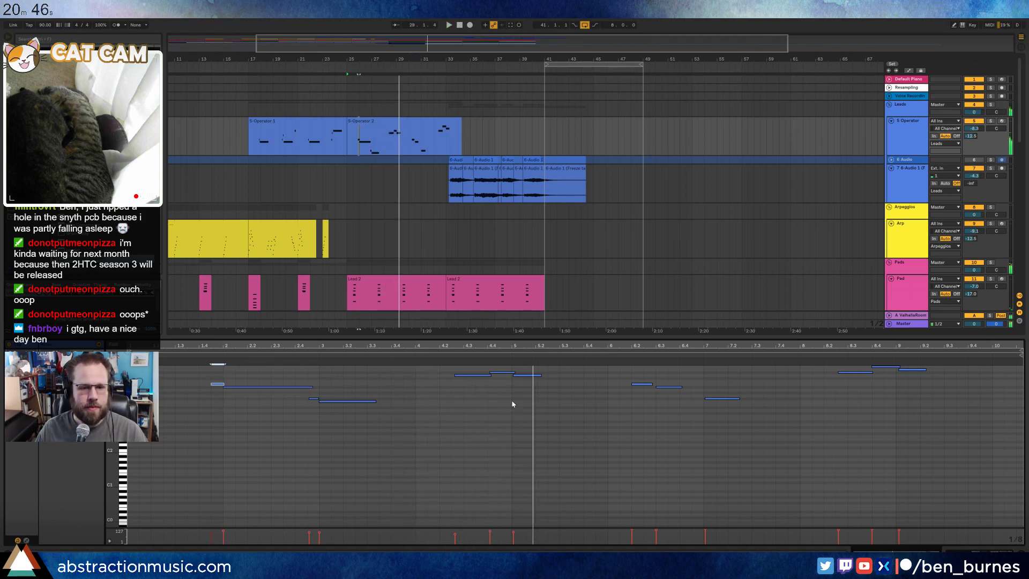
- Tighten the three-note phrase in clip bar 4, nudge it slightly later and lengthen its last note past bar 5
scroll(512, 404, up, 3)
click(507, 417)
key(space)
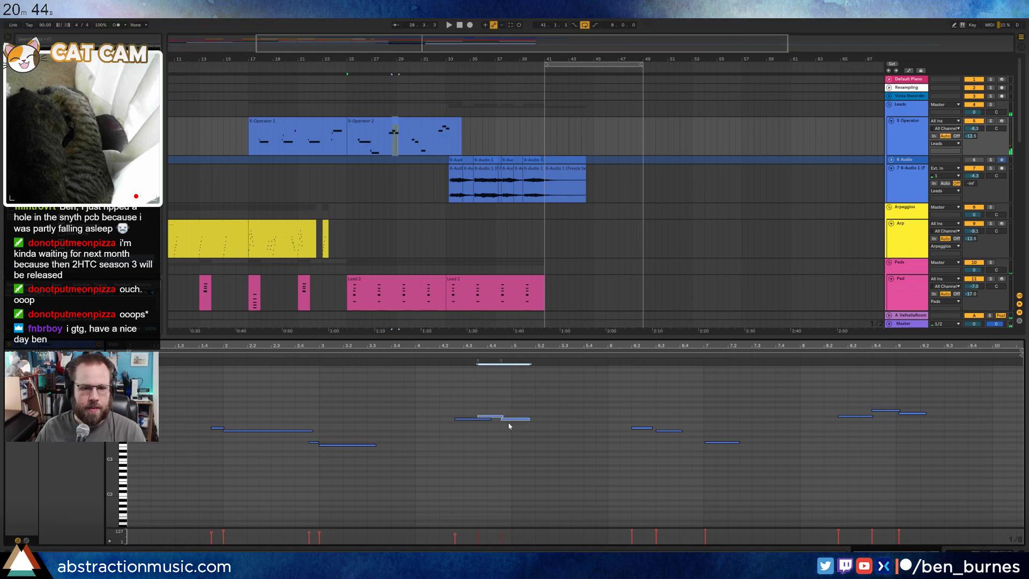
click(462, 418)
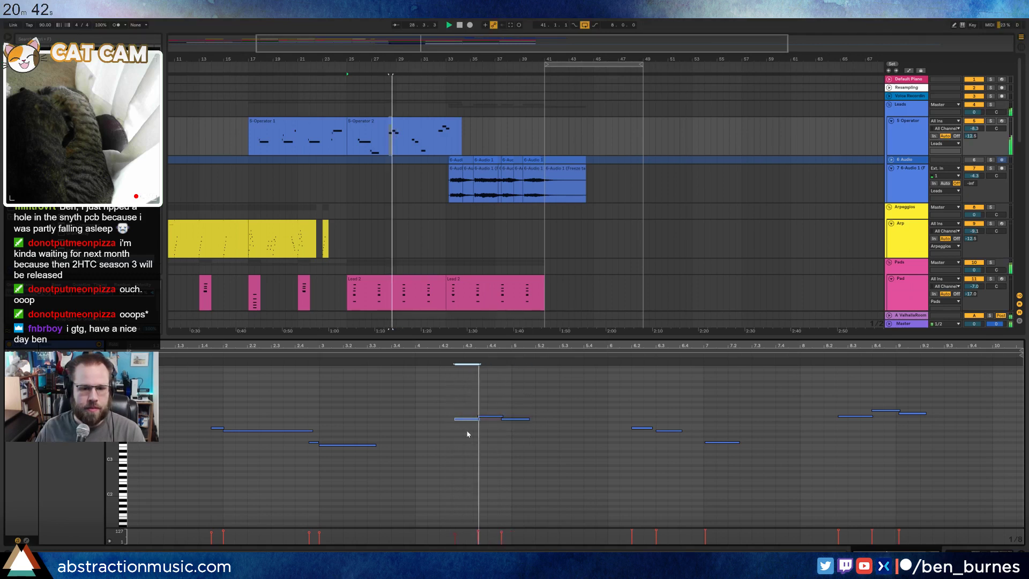
drag(467, 408, 510, 435)
key(Right)
key(Left)
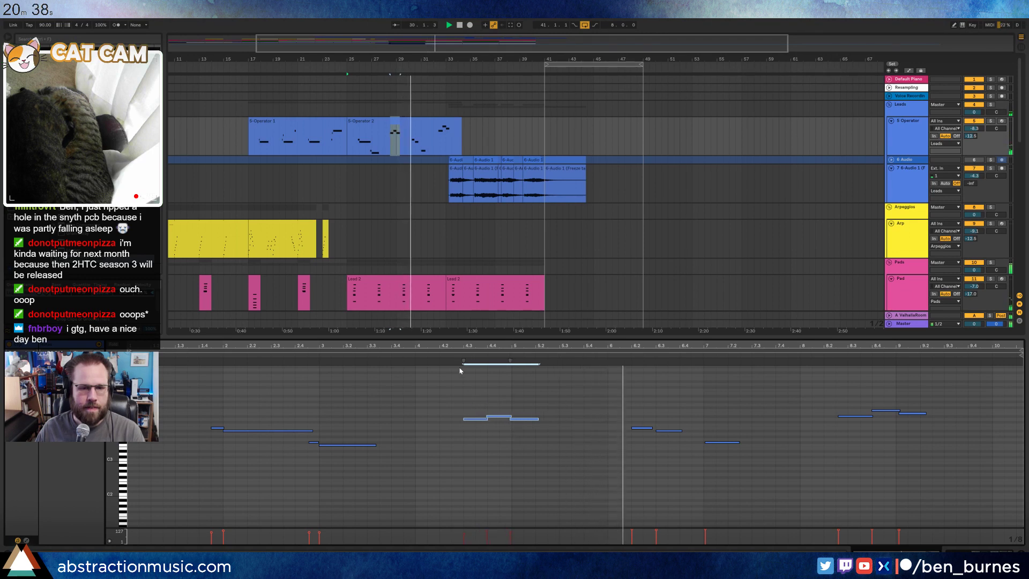
click(453, 355)
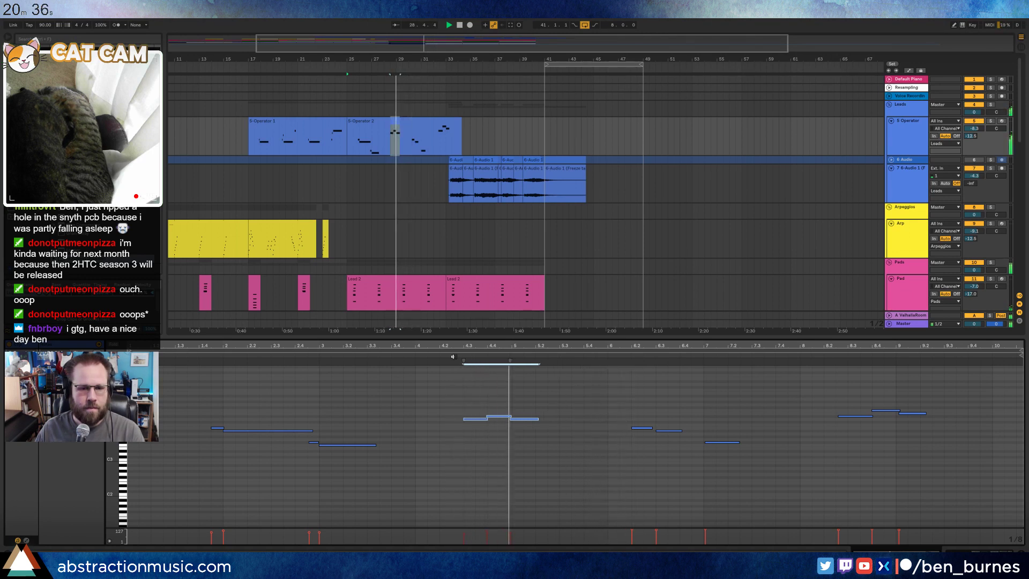
click(532, 419)
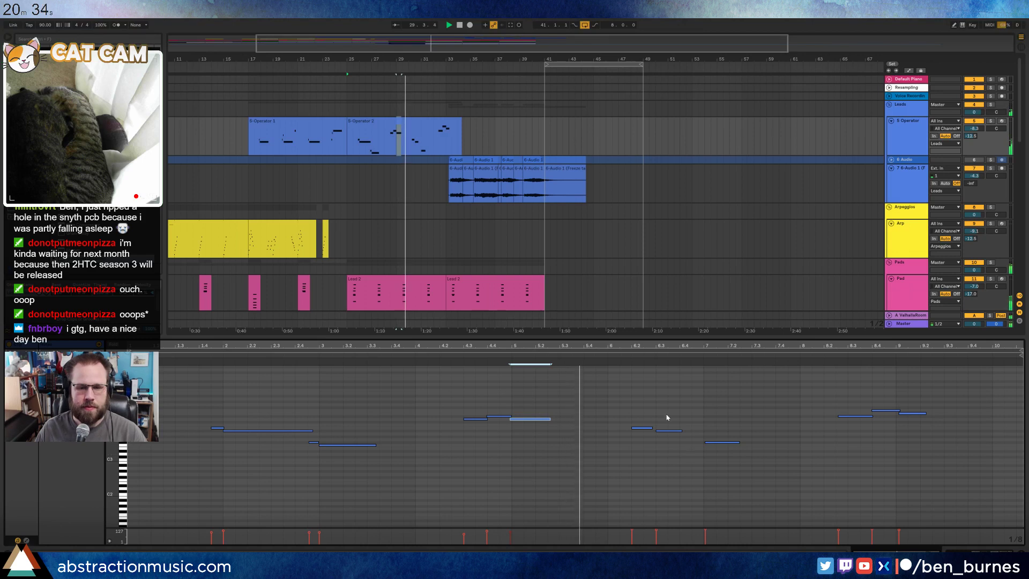
- Shorten the bar 6 phrase's first note further, then start its second note earlier and lengthen it
click(676, 429)
key(Left)
click(636, 427)
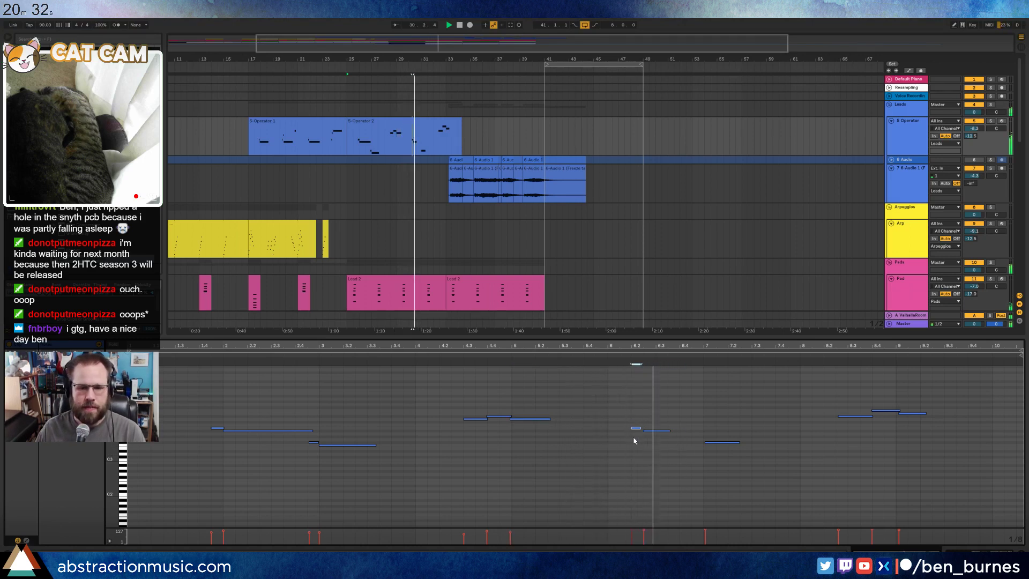
click(667, 430)
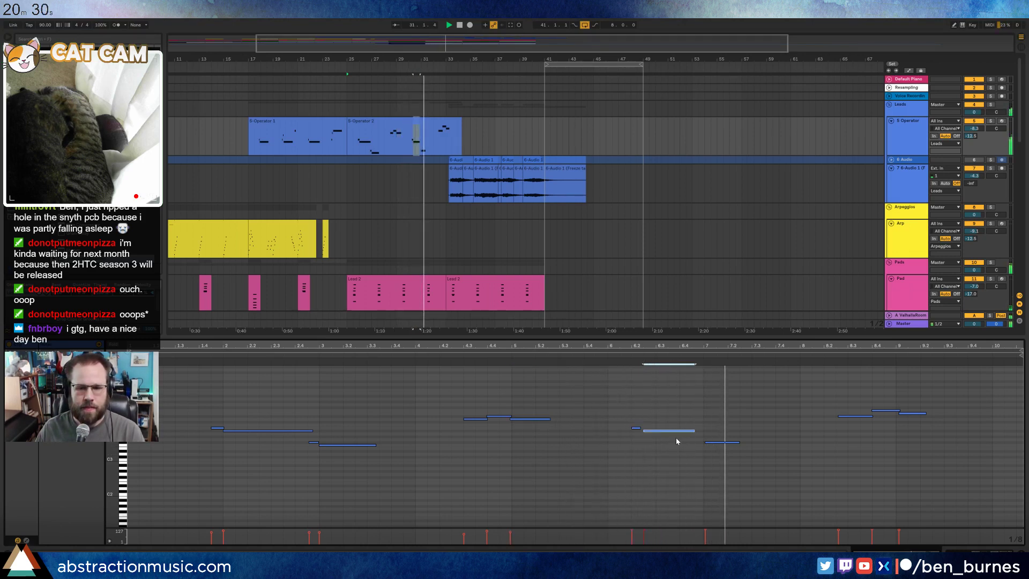
- Lower the note at clip bar 7 by one semitone, move it just before the bar, and trim the preceding note to meet it
drag(718, 430, 722, 455)
key(Down)
key(Left)
key(Left)
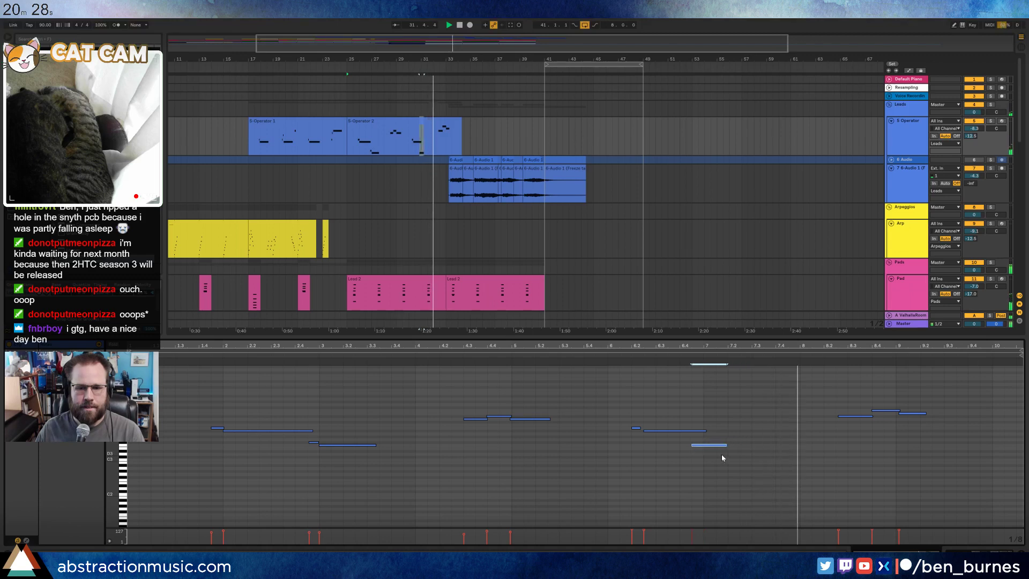
click(689, 430)
- Raise the last two notes of the clip's final phrase and start the phrase's first note slightly later
click(763, 430)
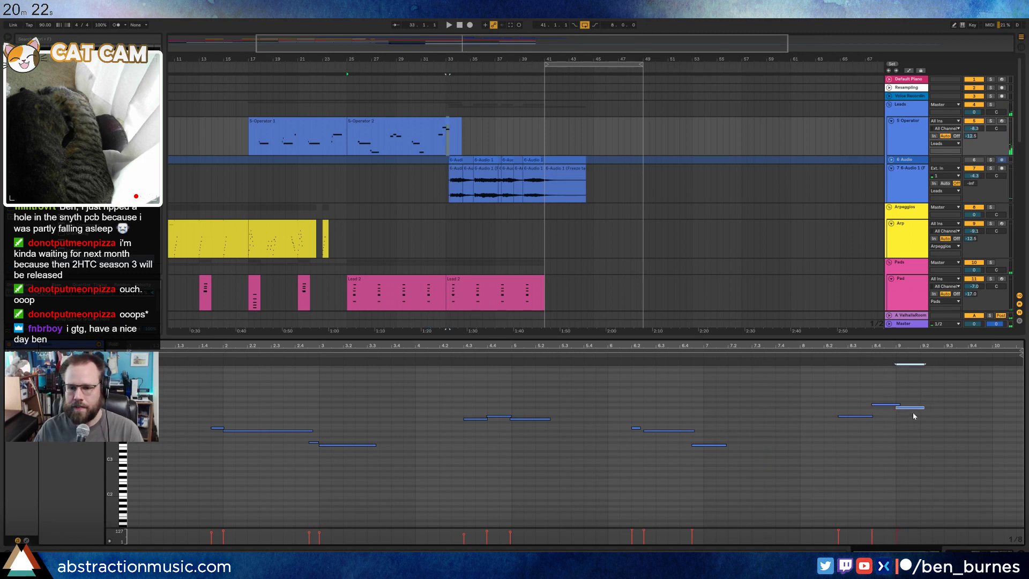
drag(913, 413, 910, 411)
key(ctrl+z)
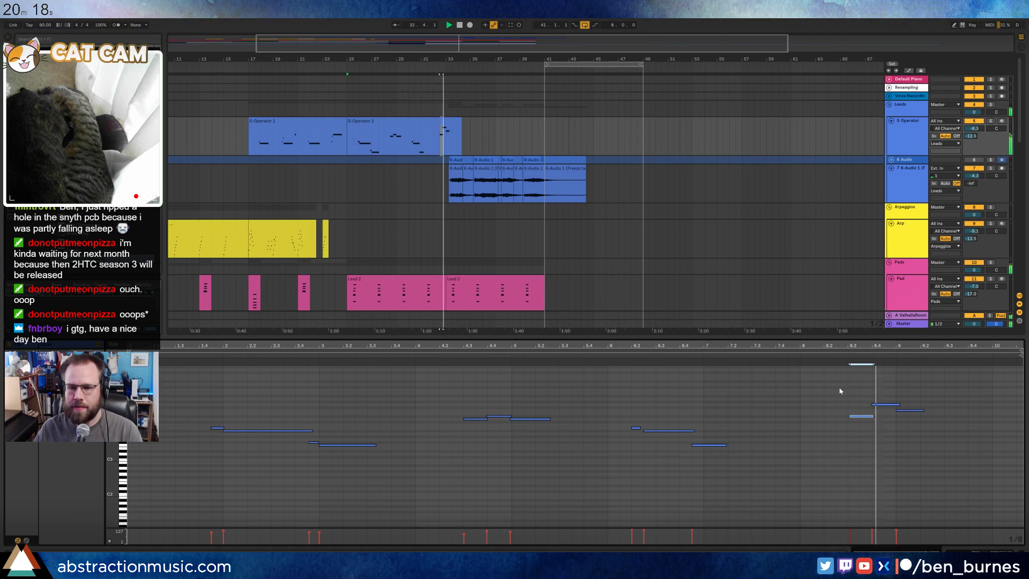
- Trim the middle note of the clip's final phrase so it ends where the following note starts
click(886, 405)
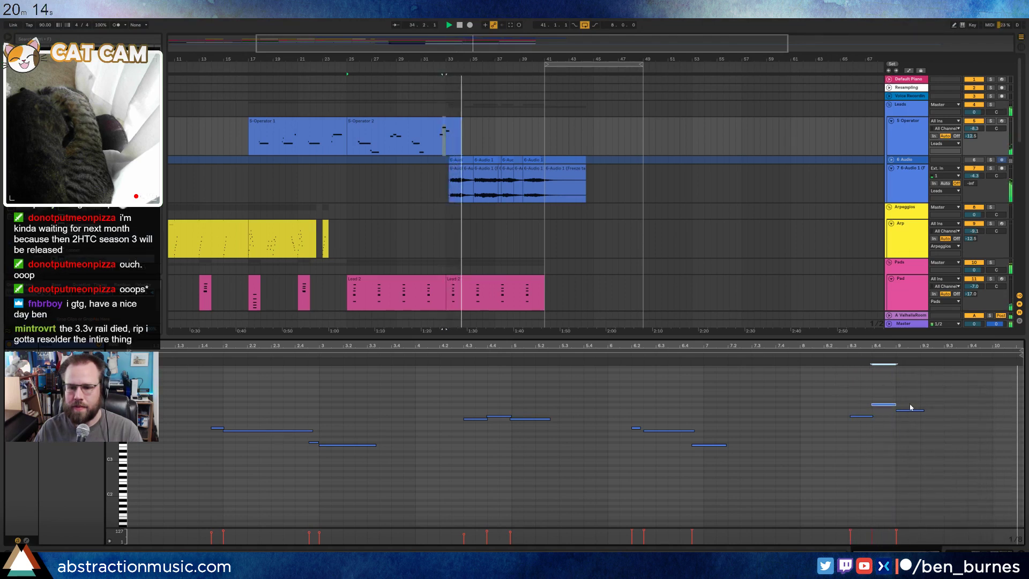
click(863, 416)
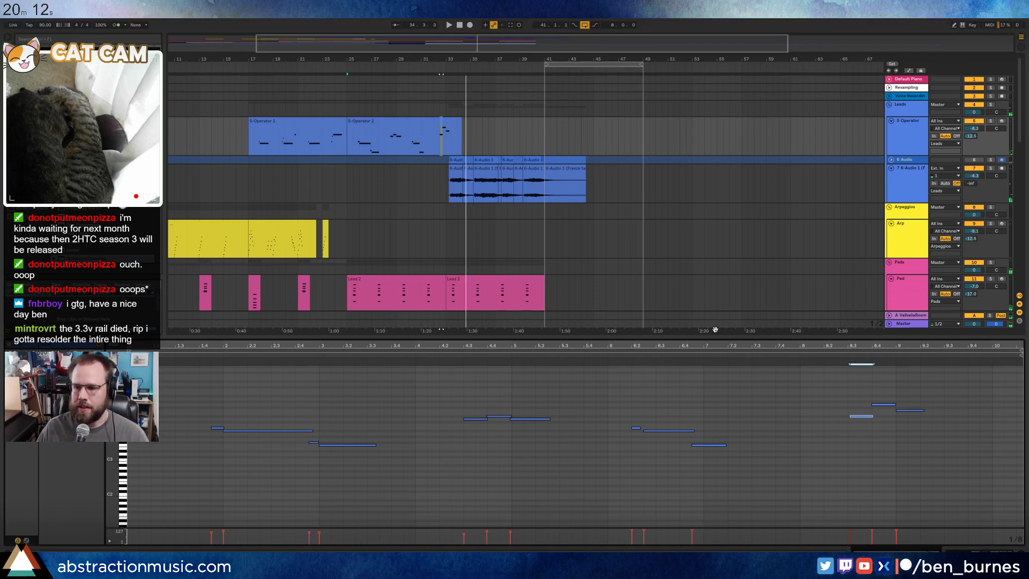
- Expand the empty AmbWAV track below the rain ambience and search the sample browser for a kitten field recording
key(shift+Tab)
scroll(796, 180, down, 2)
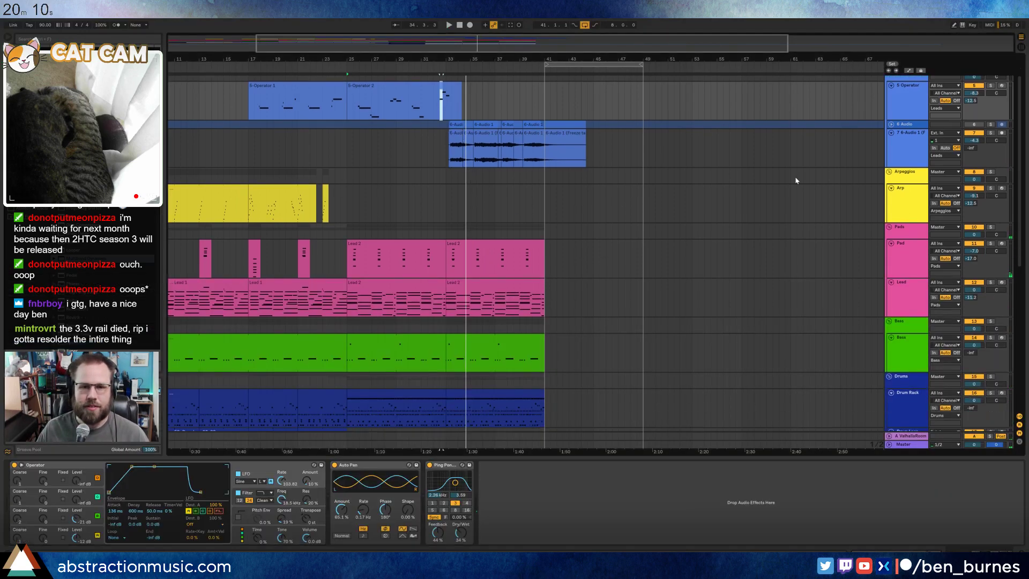
click(919, 148)
scroll(655, 289, down, 8)
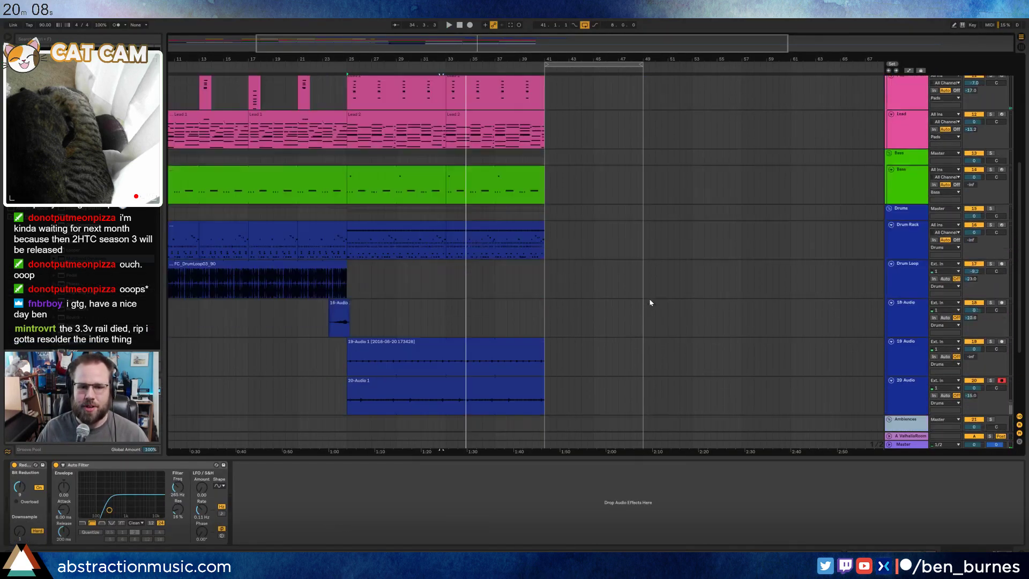
scroll(854, 346, down, 2)
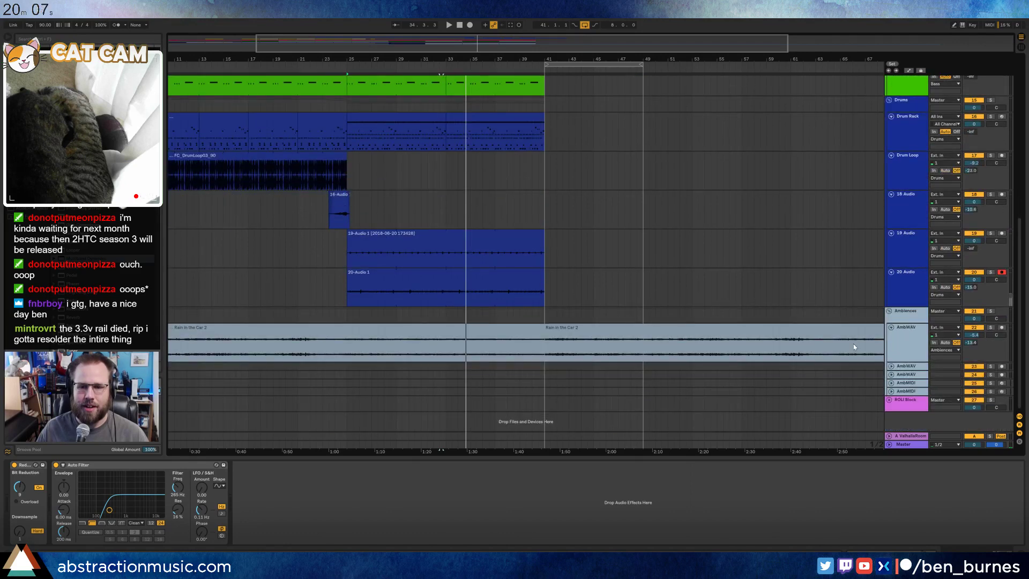
click(892, 366)
click(63, 40)
text(cs)
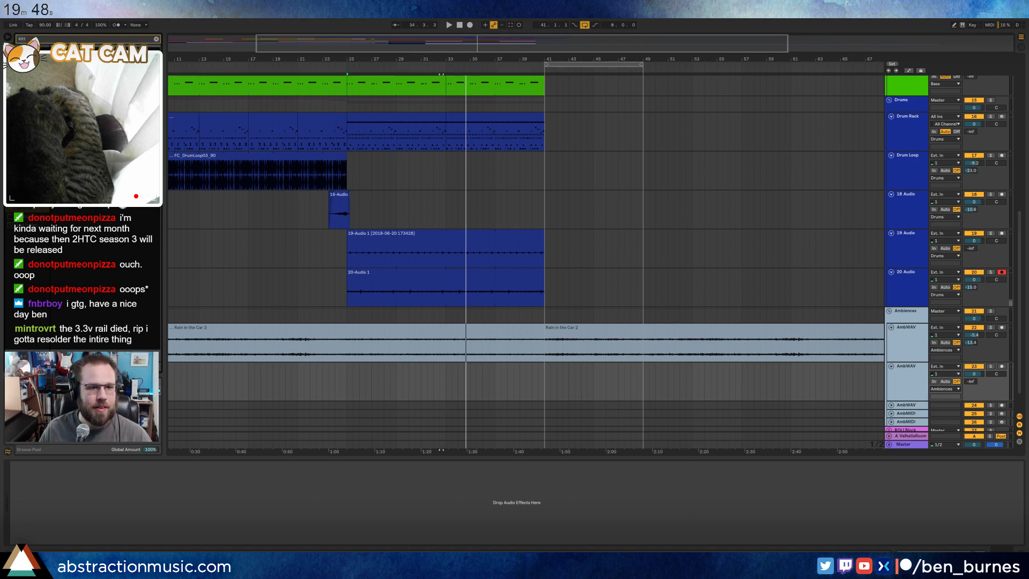
click(904, 387)
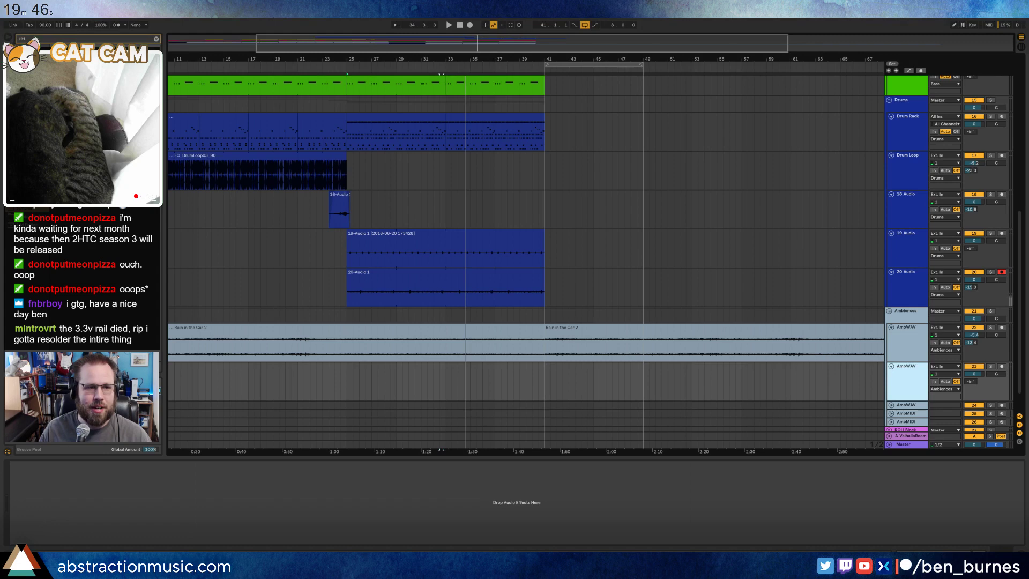
- Place the Whiny Kitties field recording on the expanded AmbWAV track just after bar 41 and delete its audio past bar 43
drag(91, 65, 823, 398)
key(Delete)
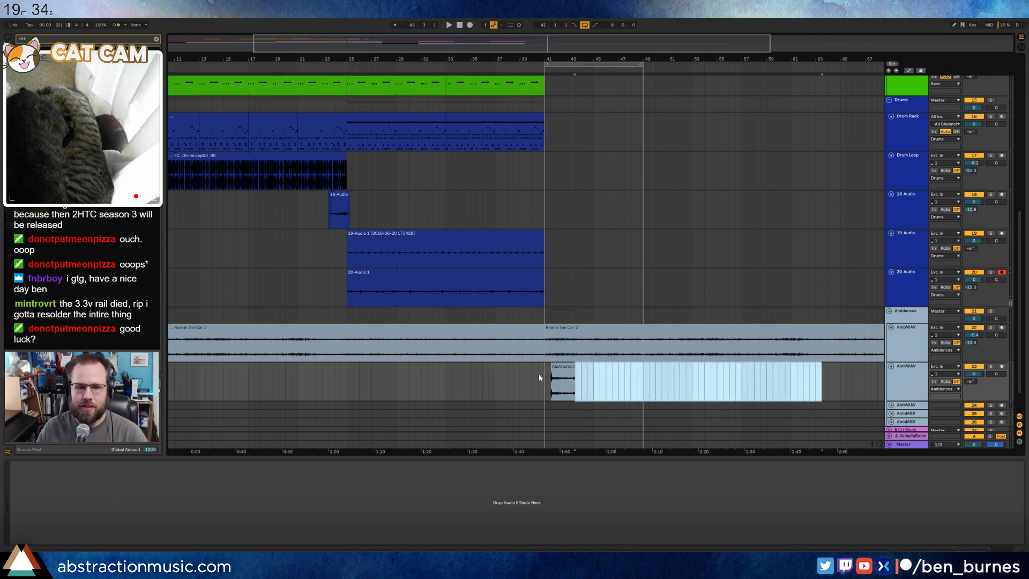
- Play the kitten clip, trim its start to bar 41.3 and move the clip to bar 33.3
click(567, 373)
key(space)
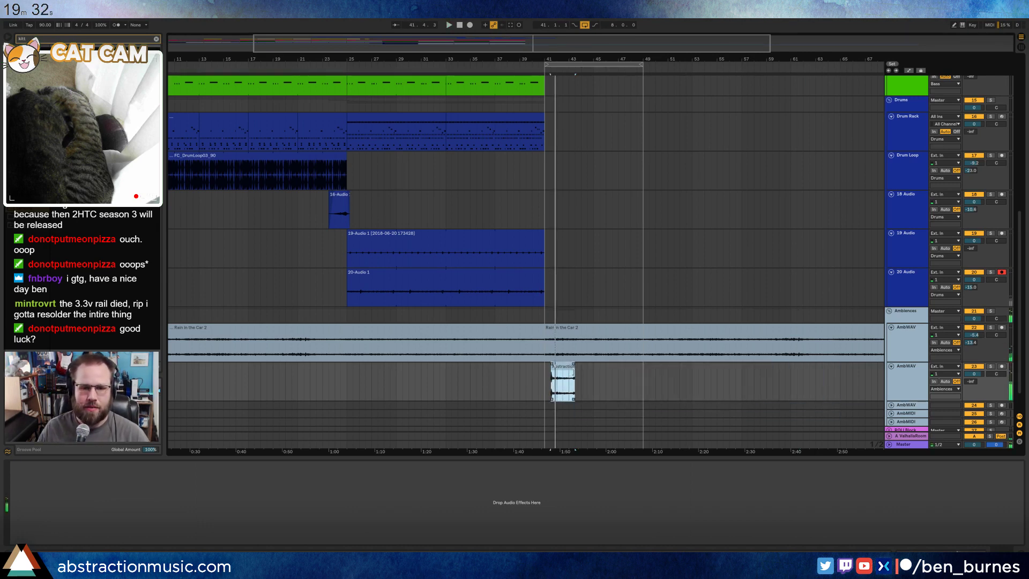
drag(574, 370, 488, 379)
scroll(495, 367, up, 2)
scroll(495, 368, up, 12)
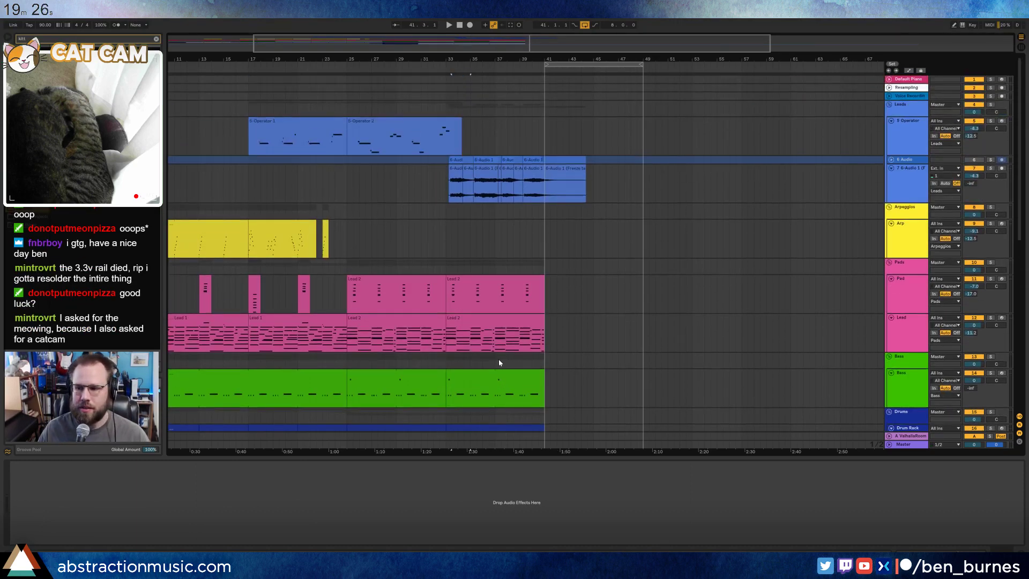
scroll(499, 362, down, 12)
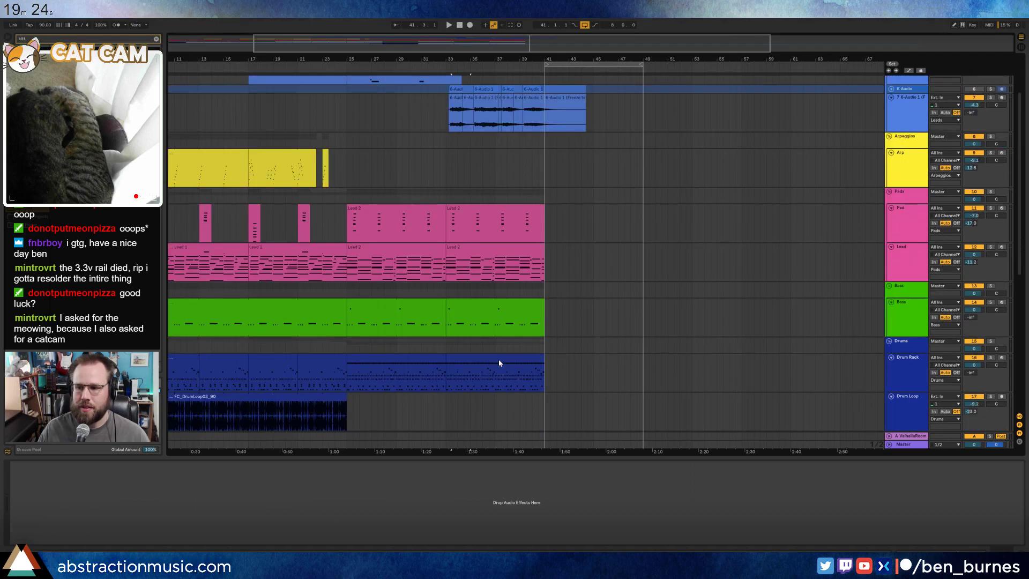
- Shorten the kitten clip to end at about bar 34.3 and fade out its last portion
key(z)
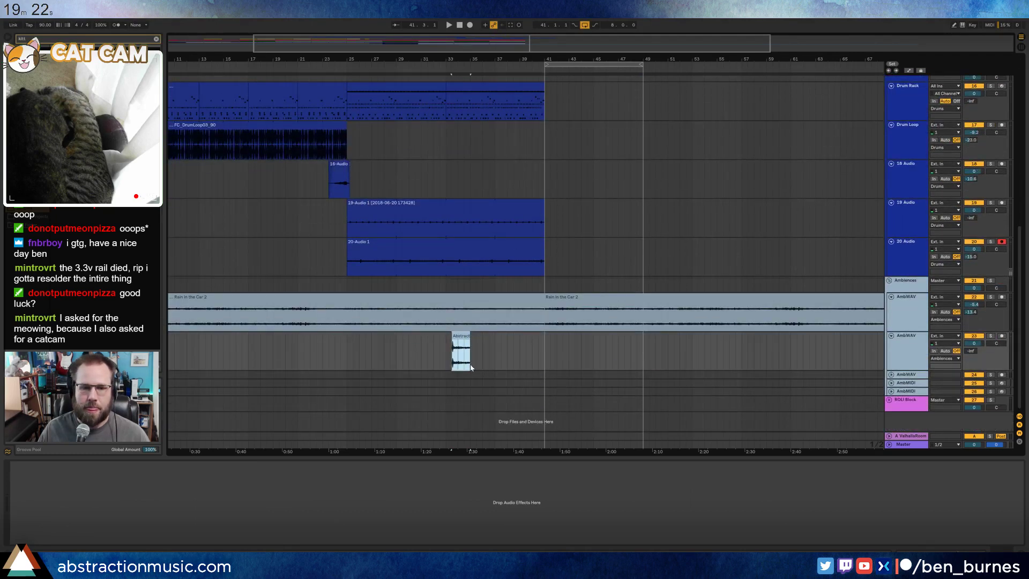
mouse_move(355, 337)
mouse_down()
mouse_move(370, 338)
mouse_move(358, 342)
mouse_up()
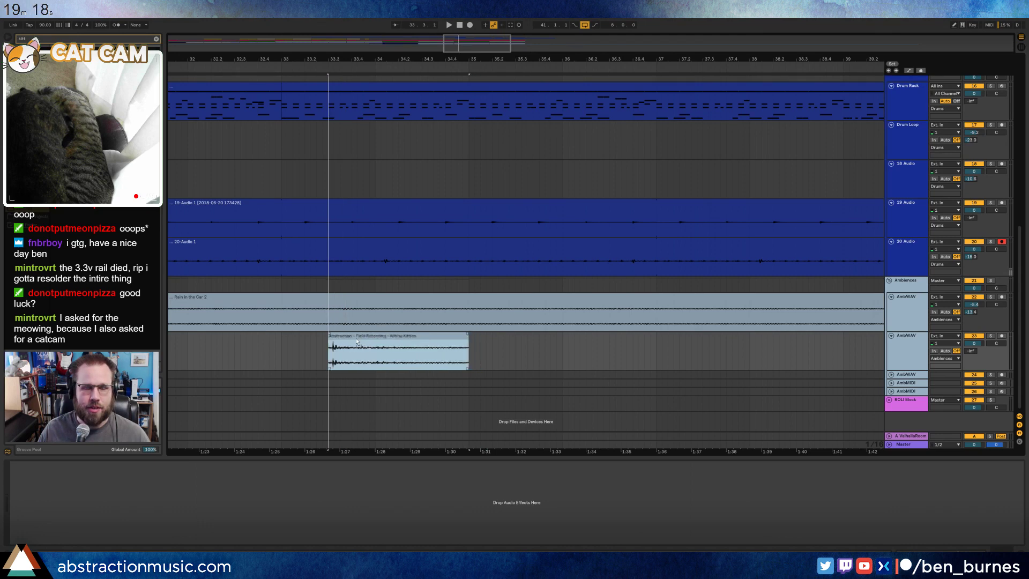
drag(466, 338, 384, 338)
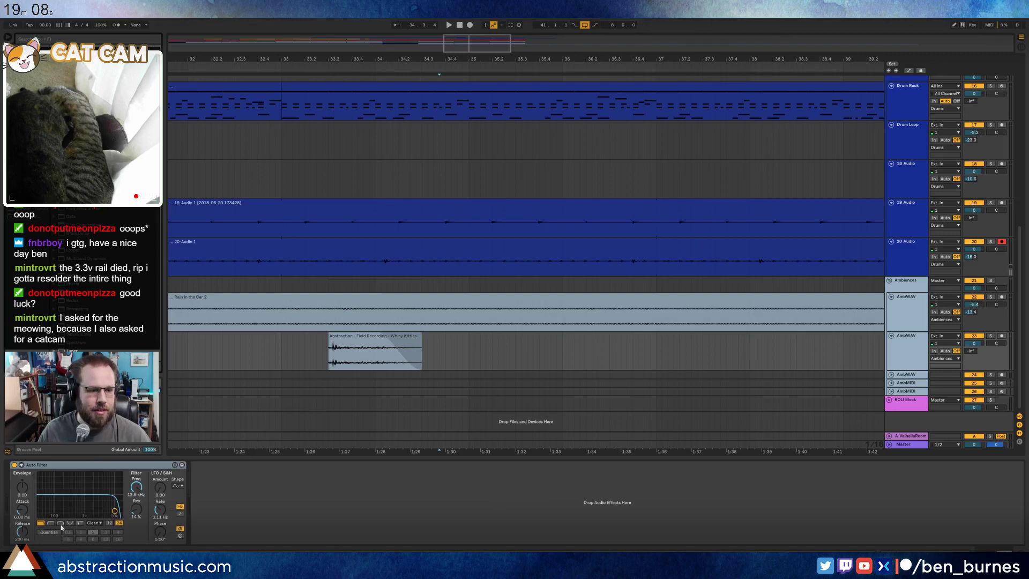
- Switch the kitten track's Auto Filter to band-pass with 40% resonance and add a Ping Pong Delay after it
click(60, 523)
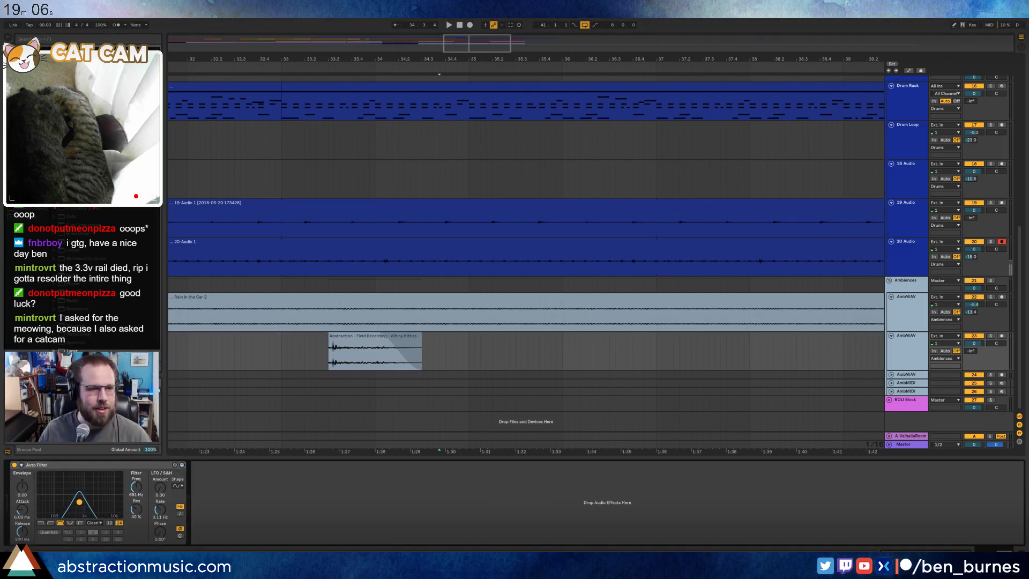
drag(81, 293, 370, 496)
- Set the Ping Pong Delay's filter to 2.98 kHz, feedback to 37% and dry/wet to 33%, and play from bar 33
drag(969, 356, 969, 348)
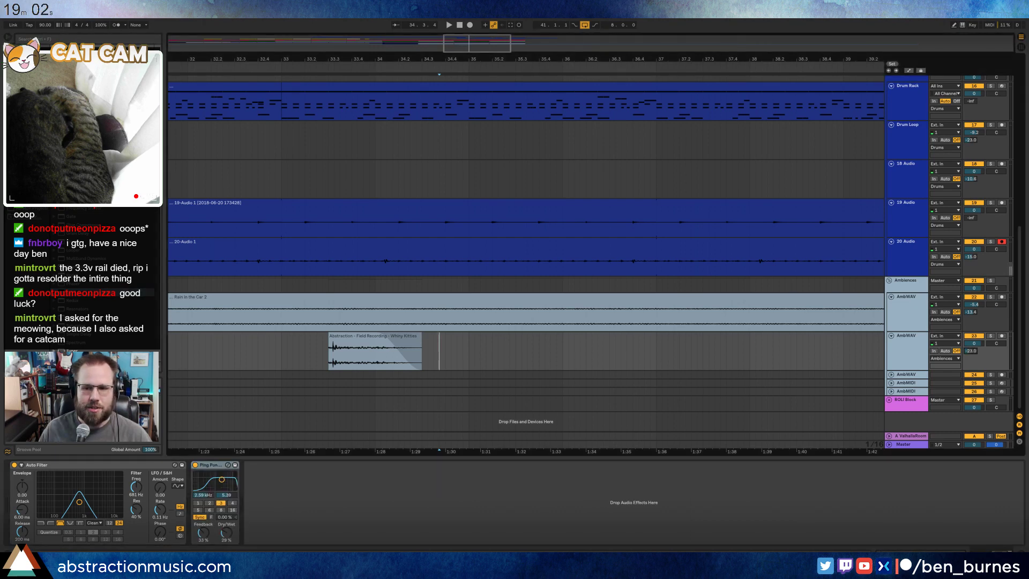
drag(220, 483, 223, 484)
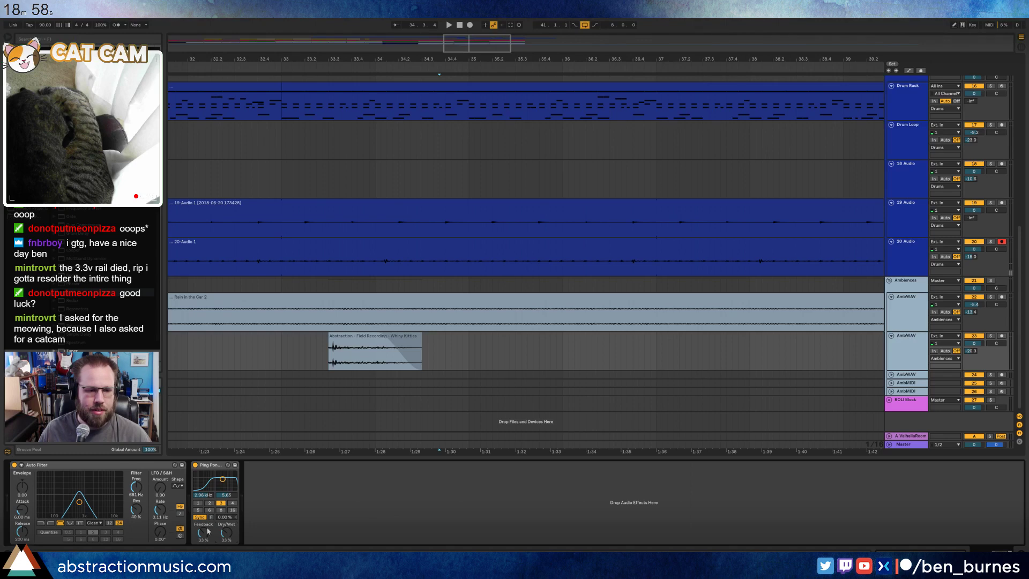
click(281, 364)
key(space)
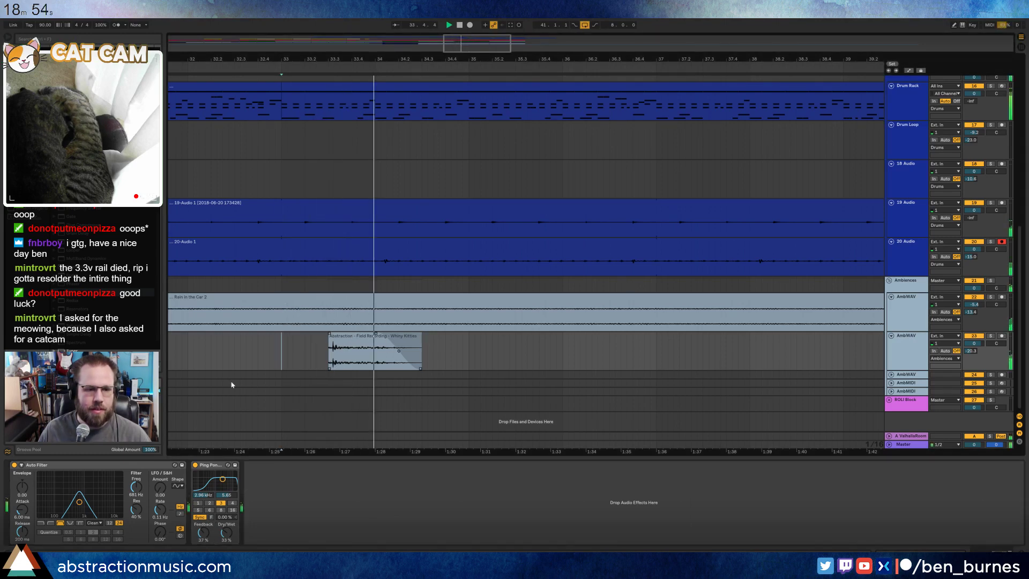
- Lower the Auto Filter's frequency to 248 Hz with 37% resonance and replay the field-recording clip to hear it
drag(79, 502, 66, 503)
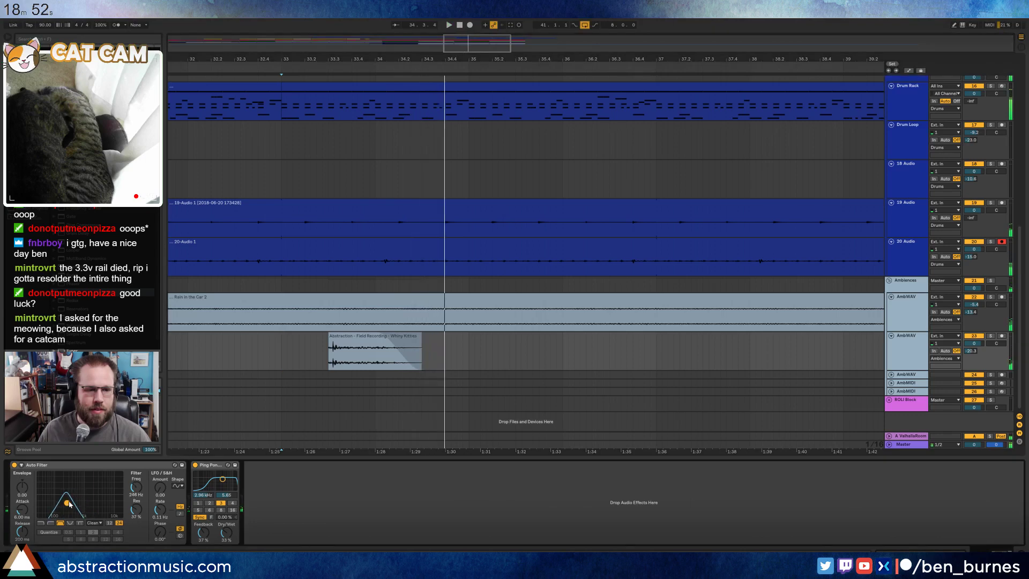
key(space)
key(space)
key(space)
click(351, 357)
key(space)
key(space)
click(353, 336)
key(space)
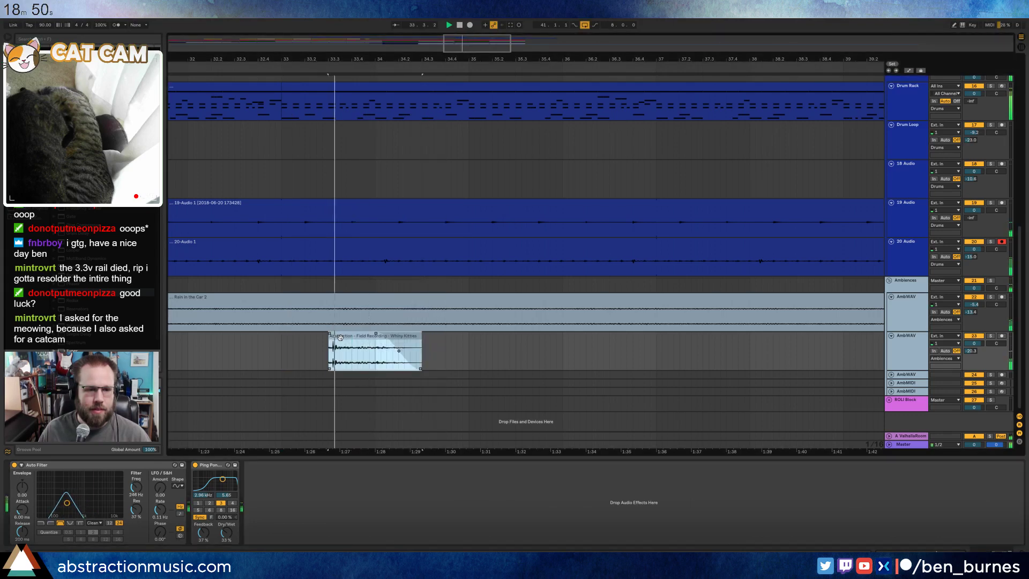
key(space)
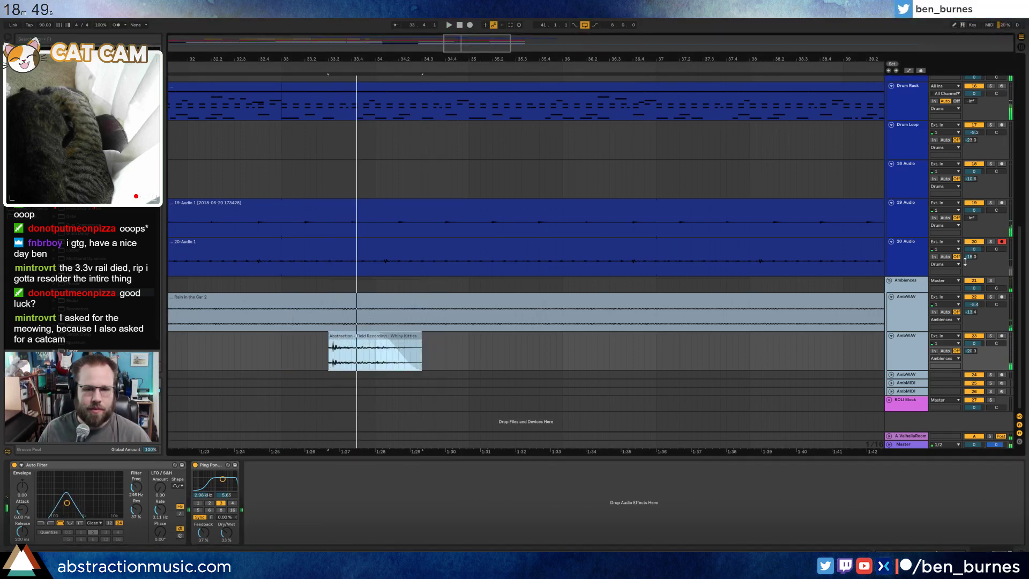
- Solo the second AmbWAV track and raise the Auto Filter's frequency to about 1 kHz while auditioning the clip
click(990, 336)
key(space)
drag(67, 503, 88, 508)
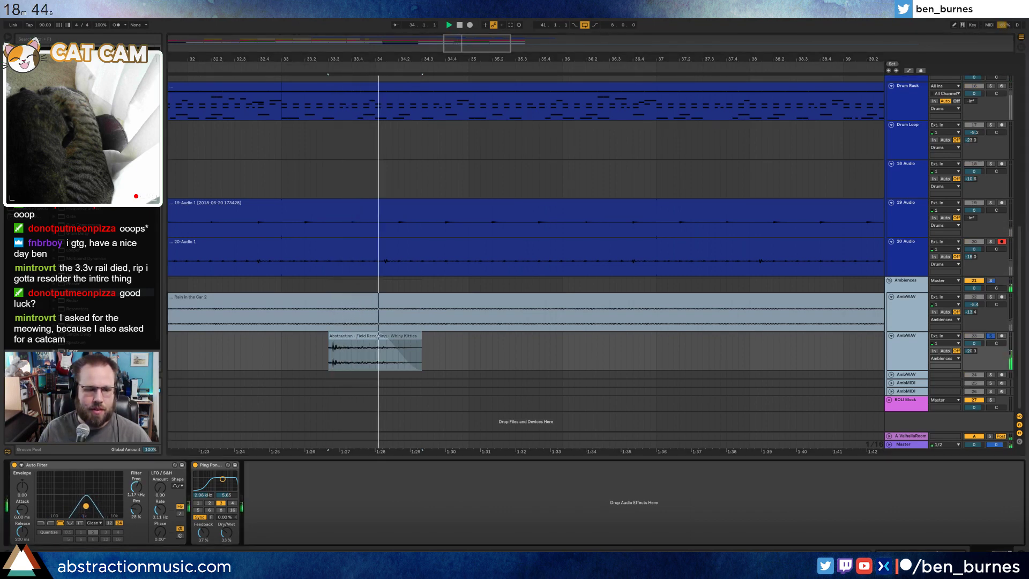
drag(88, 506, 82, 506)
key(space)
key(space)
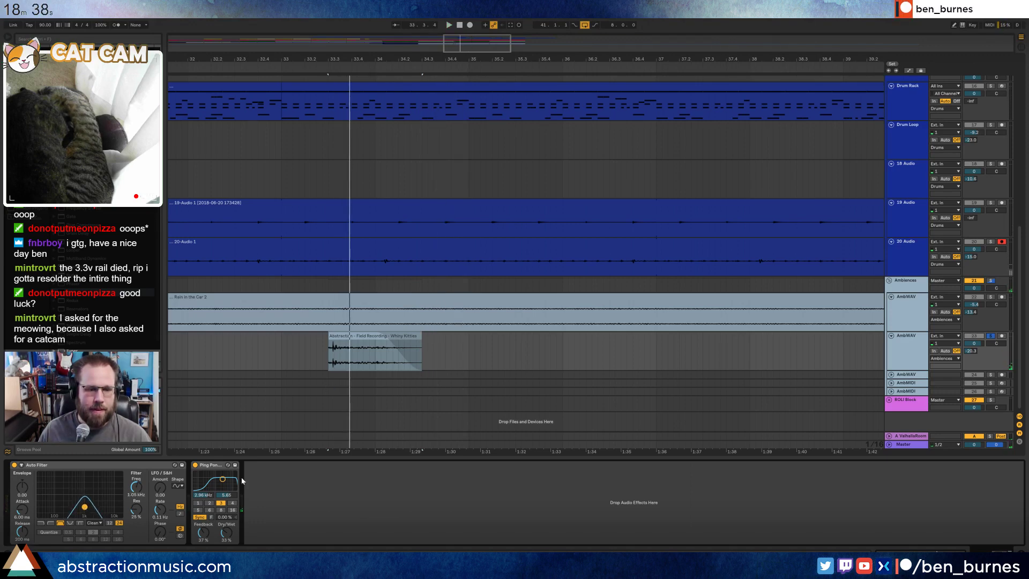
- Replace the Auto Filter with a Compressor ahead of the Ping Pong Delay and lower the compressor's threshold
click(189, 534)
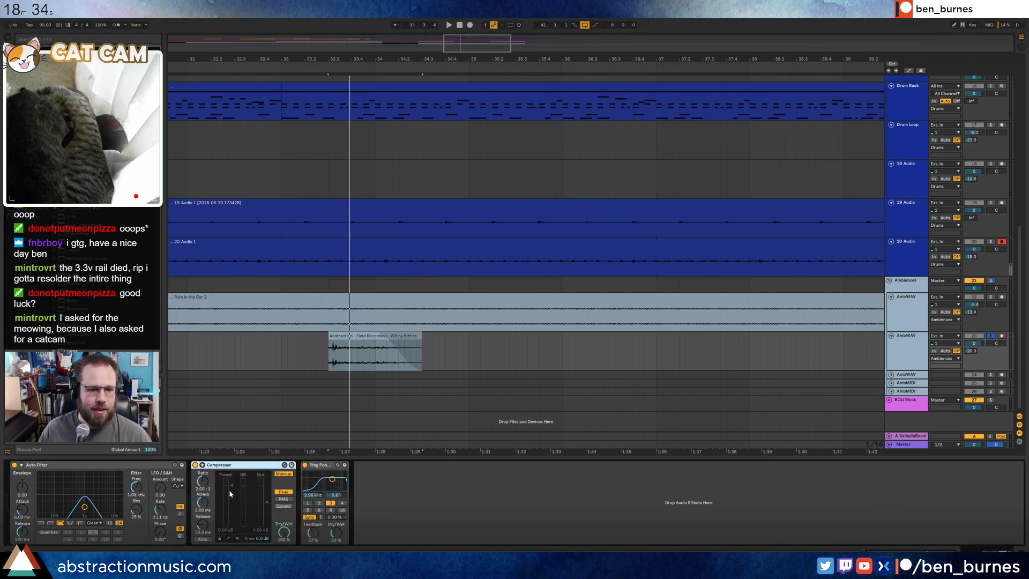
click(132, 471)
key(Delete)
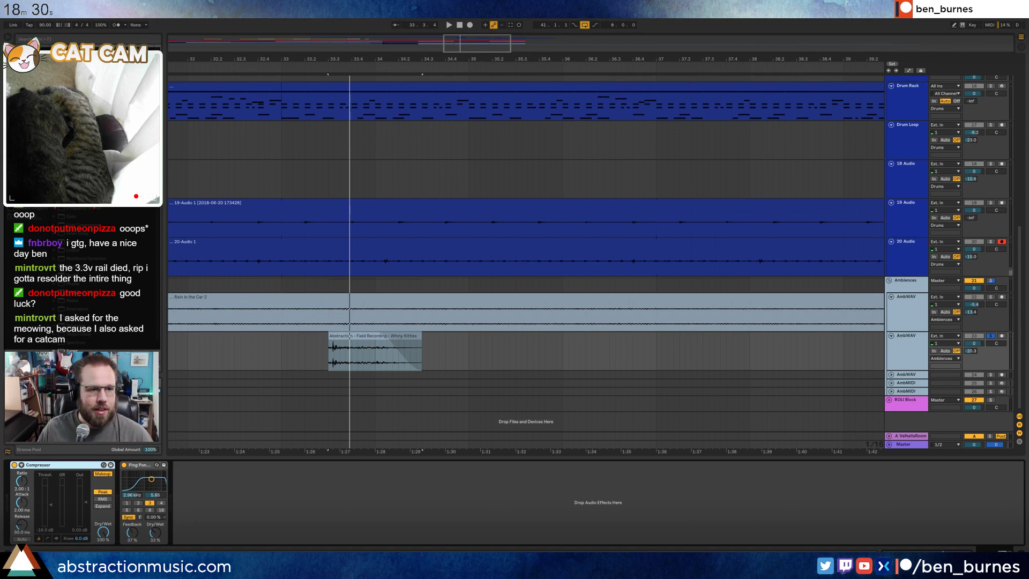
- Add an EQ Eight before the Compressor and cut the highs with a band at about 2.4 kHz and -11.3 dB during playback
drag(72, 359, 24, 487)
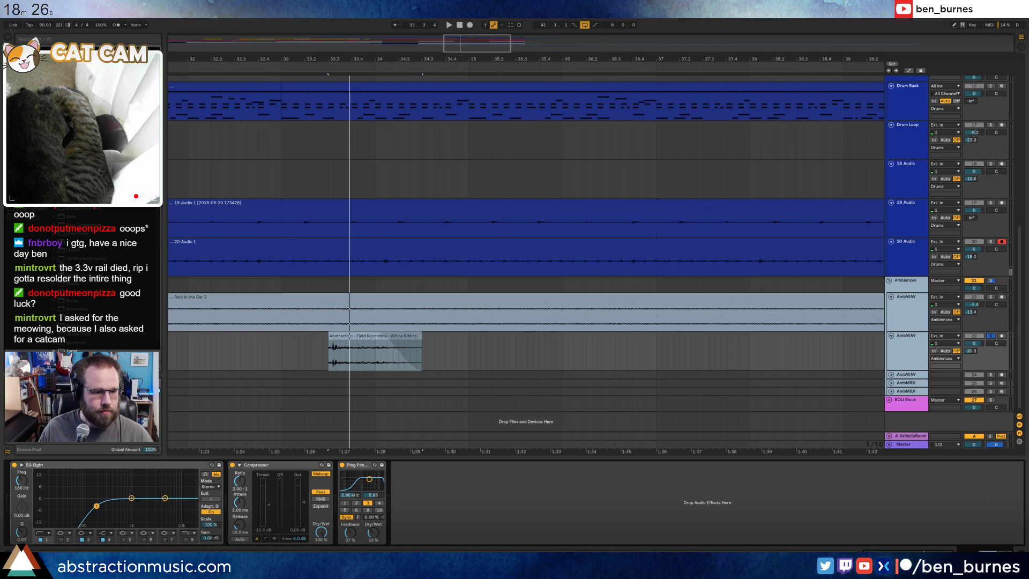
key(space)
mouse_move(151, 511)
mouse_down()
mouse_move(104, 509)
mouse_move(151, 520)
mouse_up()
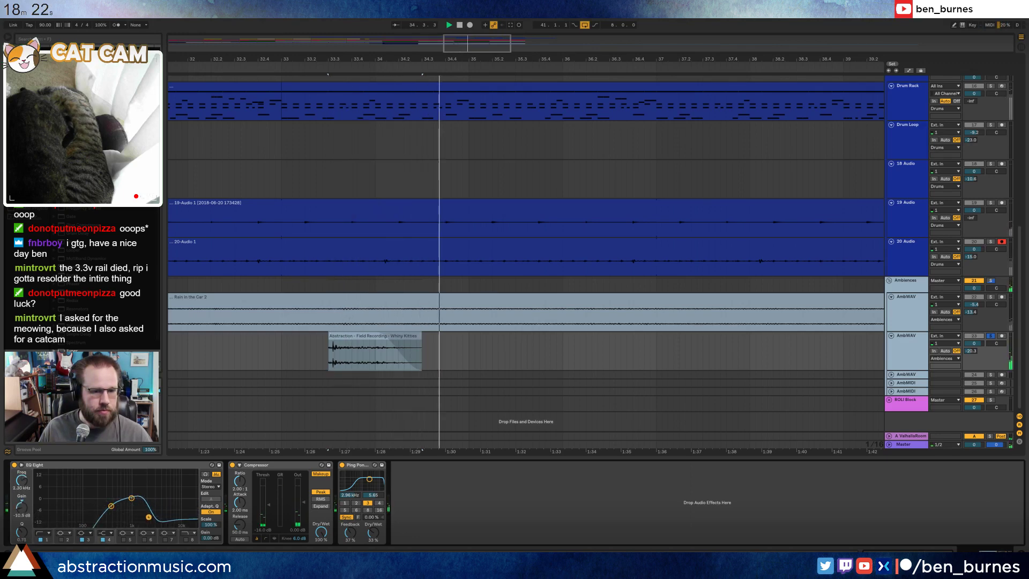
- Collapse the Drum Rack, Drum Loop, 18, 19 and 20 Audio tracks and the AmbWAV track holding Rain in the Car 2
drag(701, 60, 699, 22)
scroll(689, 240, up, 2)
click(892, 124)
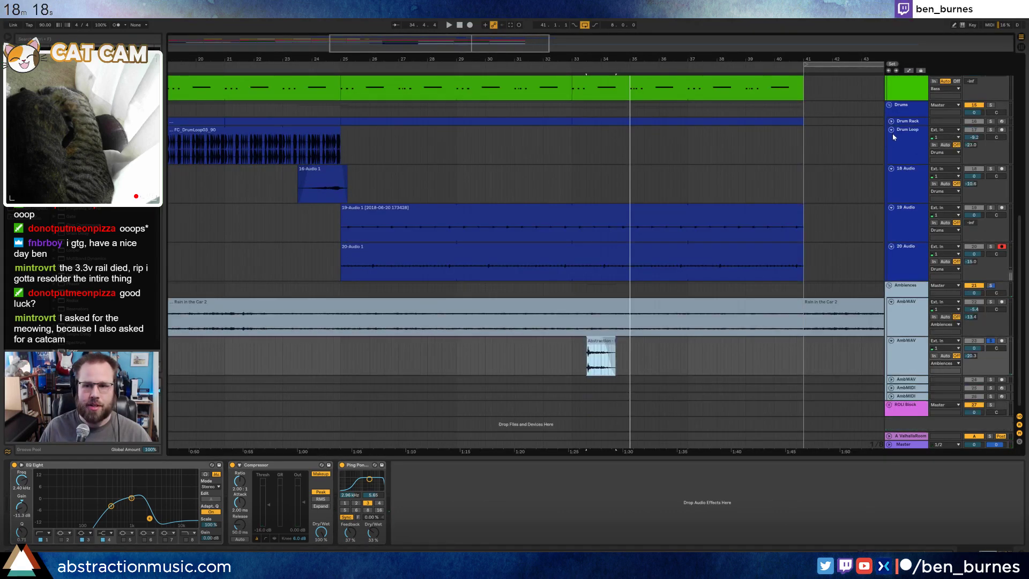
click(892, 131)
click(892, 140)
click(892, 146)
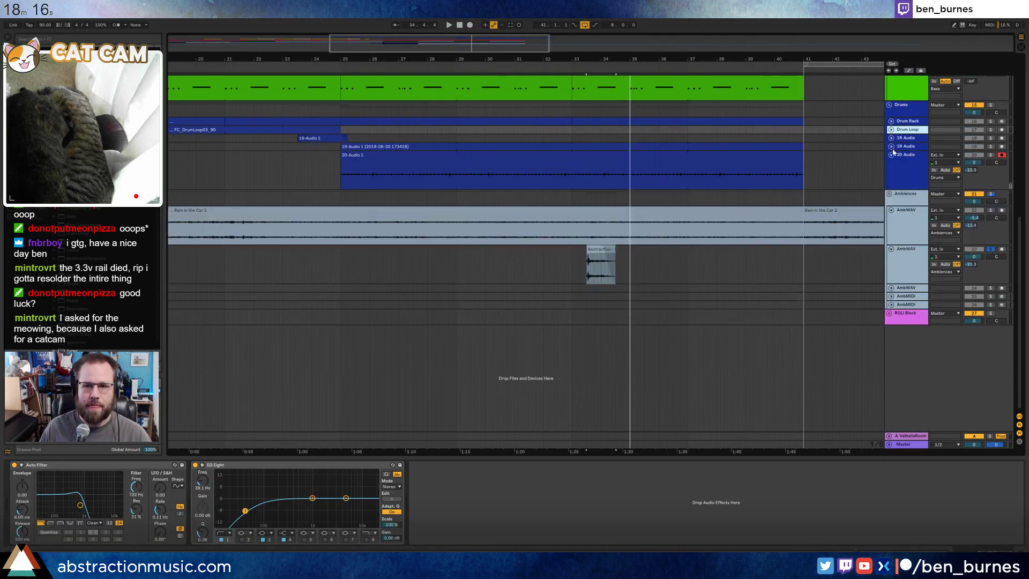
click(892, 155)
click(891, 181)
- Move the field-recording clip on the second AmbWAV track later so that it starts at about 34.3
scroll(774, 274, up, 10)
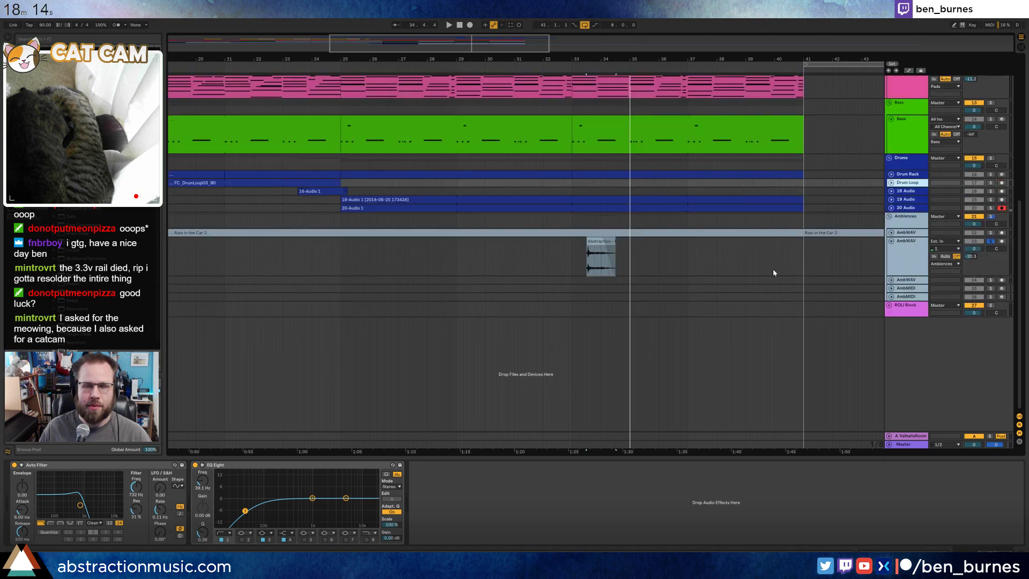
scroll(753, 320, down, 3)
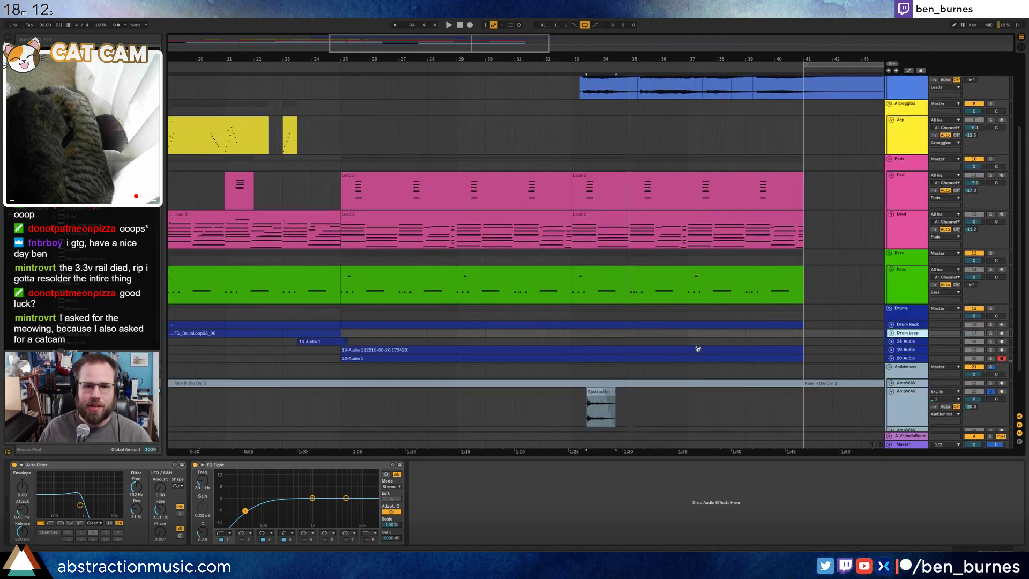
drag(594, 349, 628, 361)
scroll(635, 292, up, 3)
scroll(637, 300, down, 3)
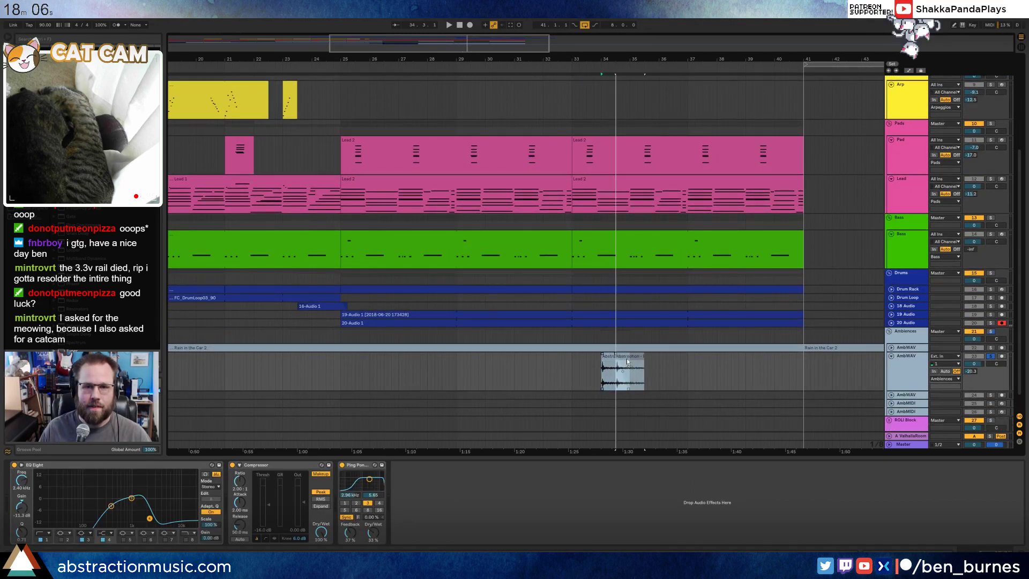
- Play the arrangement from just before bar 33 and take the second AmbWAV track out of solo
click(566, 368)
key(space)
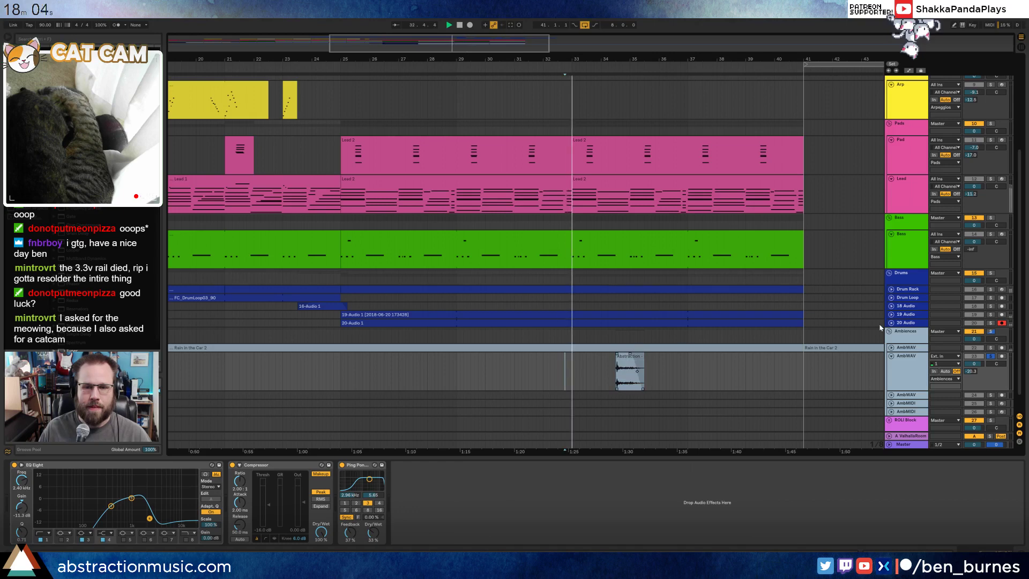
click(991, 356)
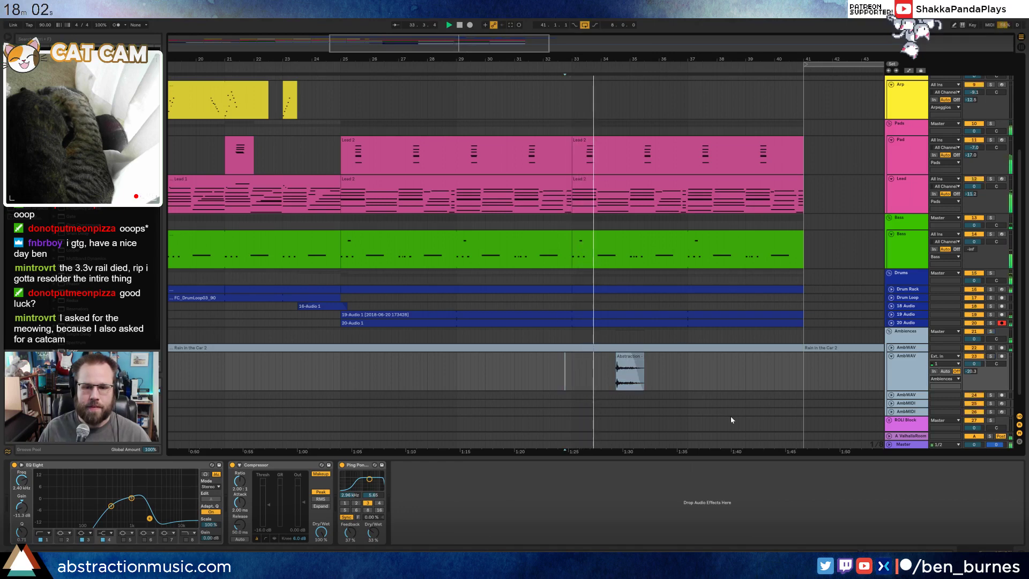
- Duplicate the roughly four-bar range around the field-recording clip so a second copy follows before bar 41
drag(575, 370, 690, 379)
key(ctrl+d)
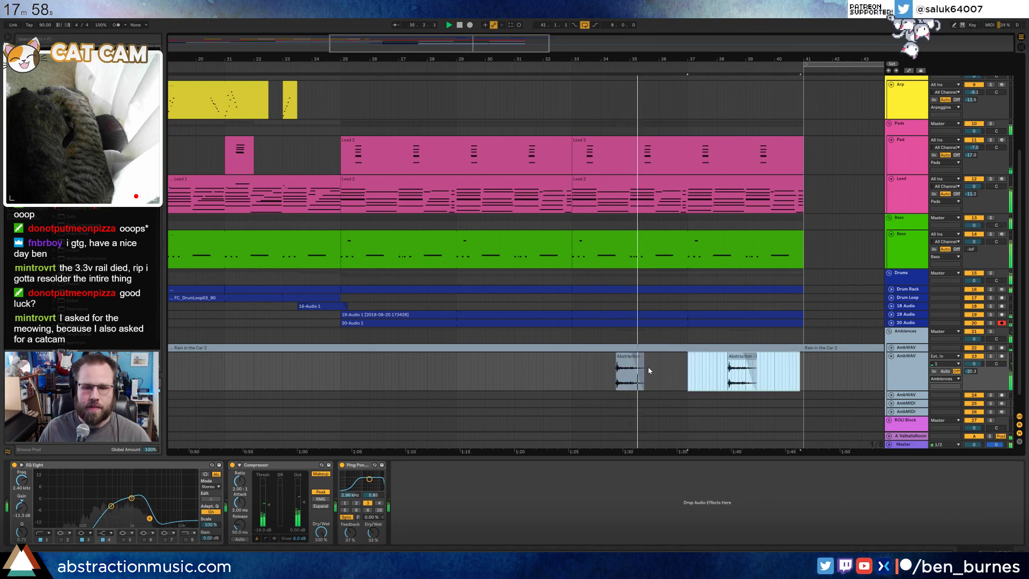
- Lower the EQ Eight's upper bands, with the middle one at 979 Hz and -1.36 dB, and set the compressor threshold to -20.7 dB
drag(150, 518, 131, 501)
drag(269, 505, 269, 509)
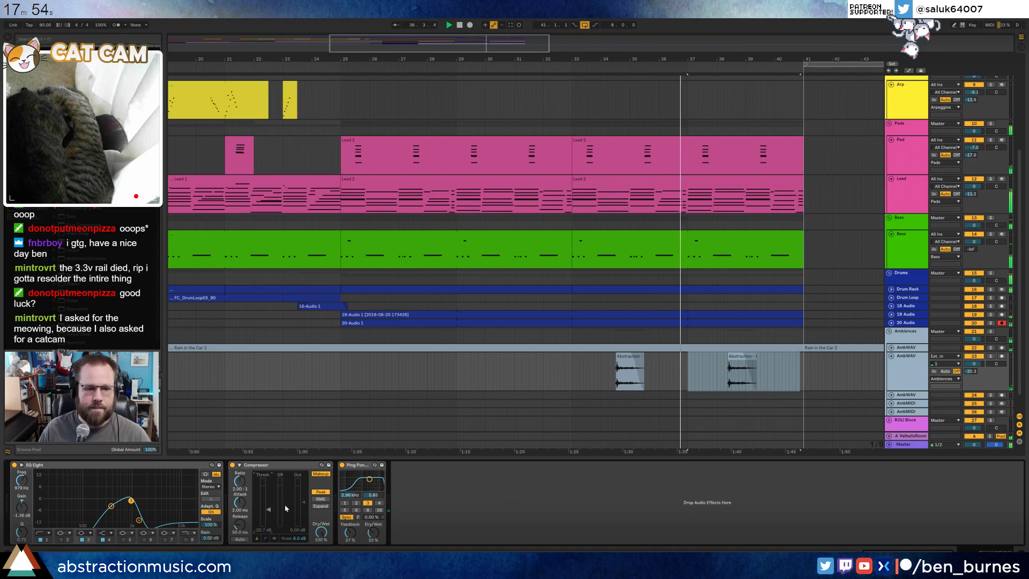
- Adjust the second AmbWAV track's volume to -1.4 dB while the duplicated clip plays
drag(980, 363, 981, 375)
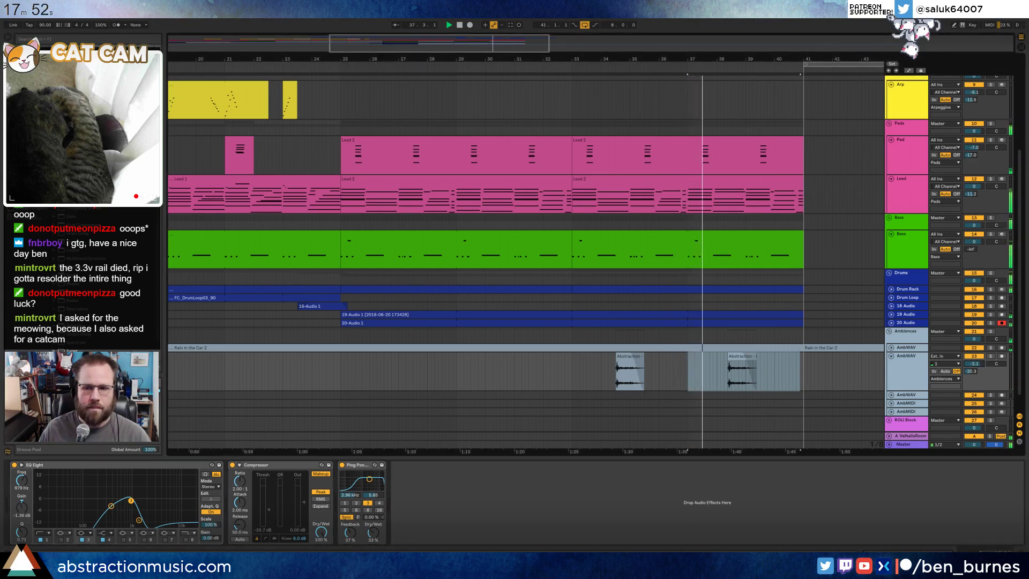
click(782, 372)
drag(974, 364, 975, 356)
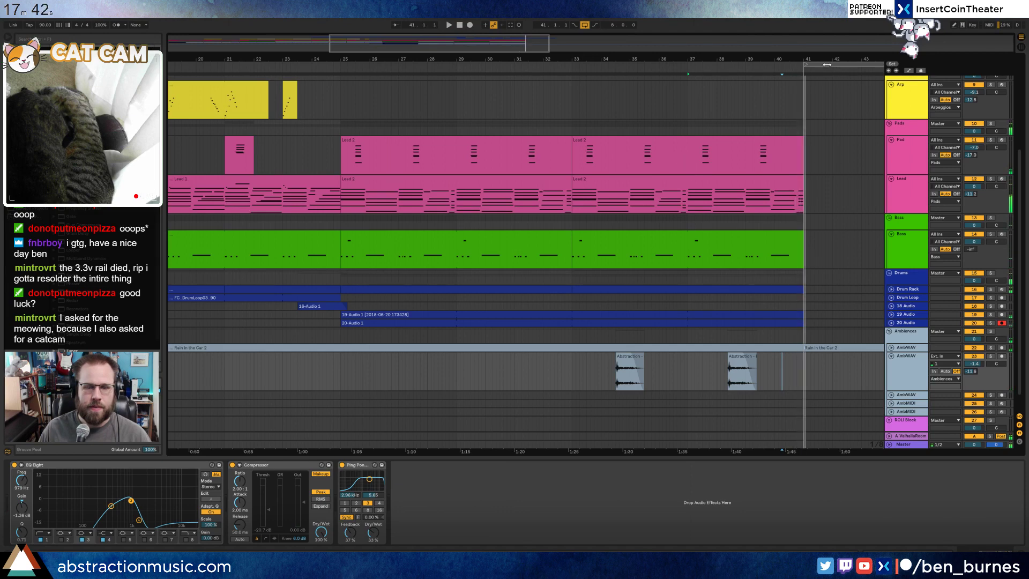
- Move the loop region to bars 25 to 33 and play from bar 25
drag(827, 65, 366, 79)
key(space)
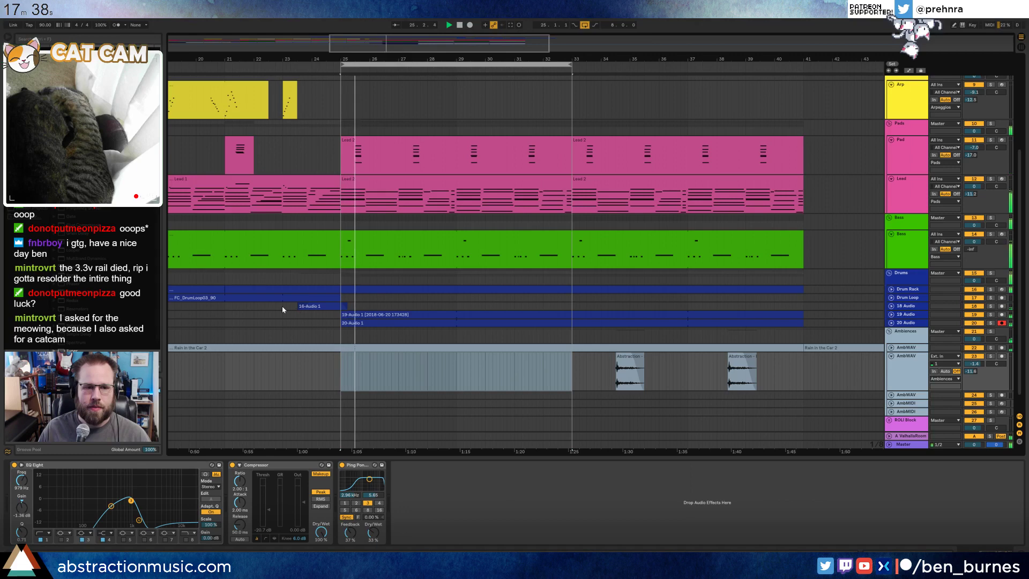
- Copy the range around the 16-Audio 1 clip and paste it on the same track at bar 39, leading into bar 41
drag(282, 306, 366, 306)
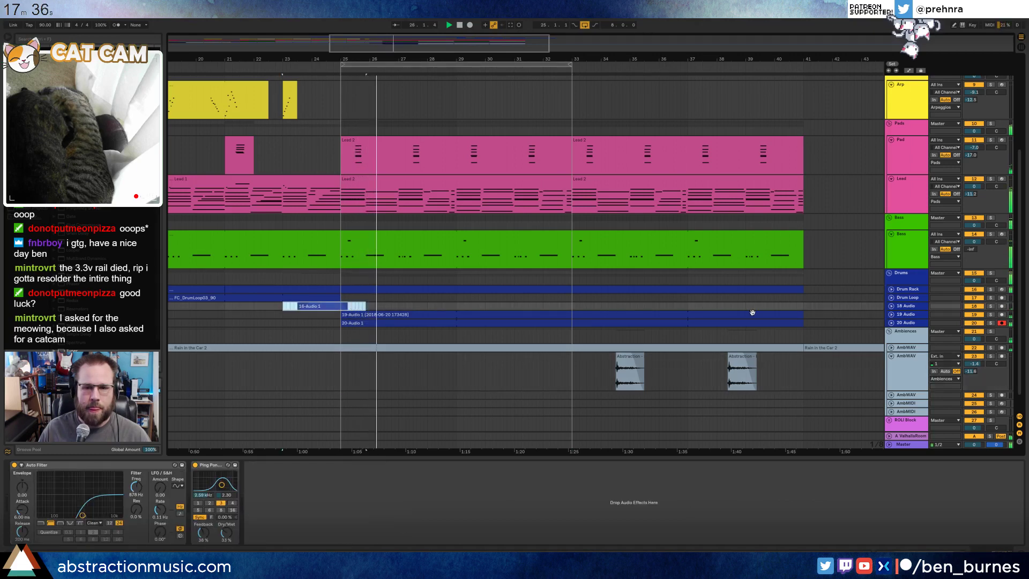
click(747, 306)
key(ctrl+v)
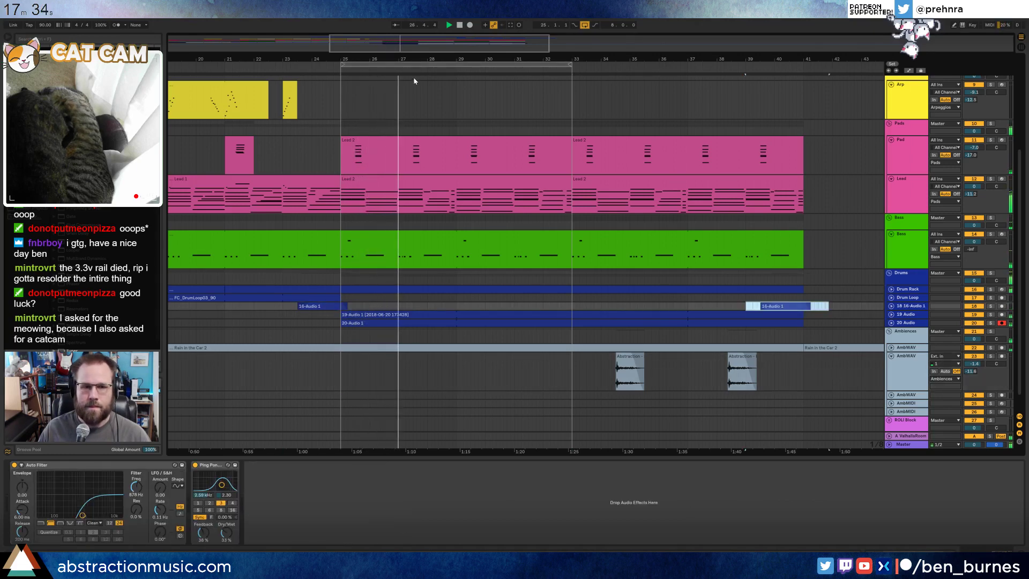
- Move the loop region to bars 41 to 49, past the end of the current arrangement
key(minus)
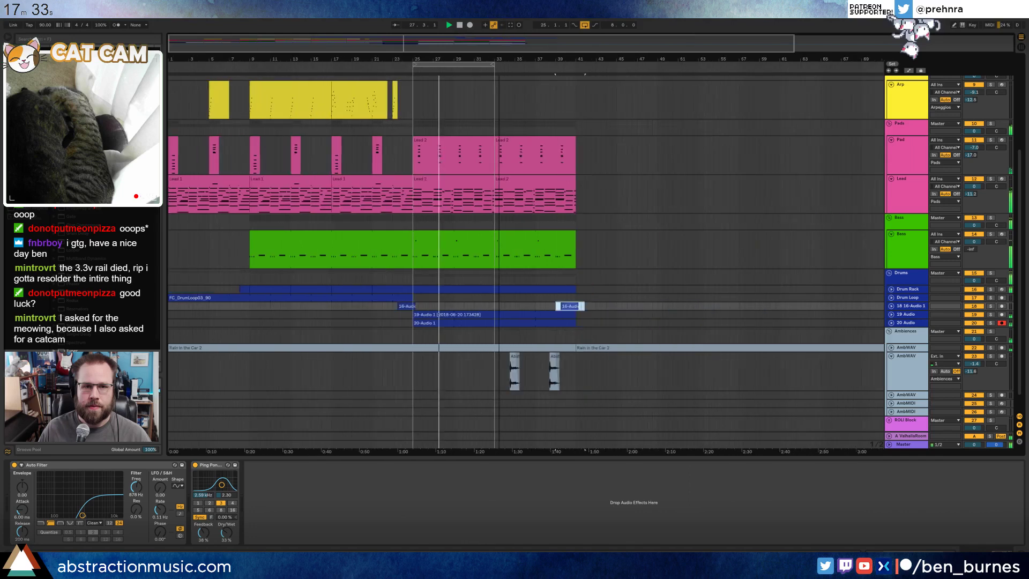
scroll(622, 301, up, 3)
click(621, 292)
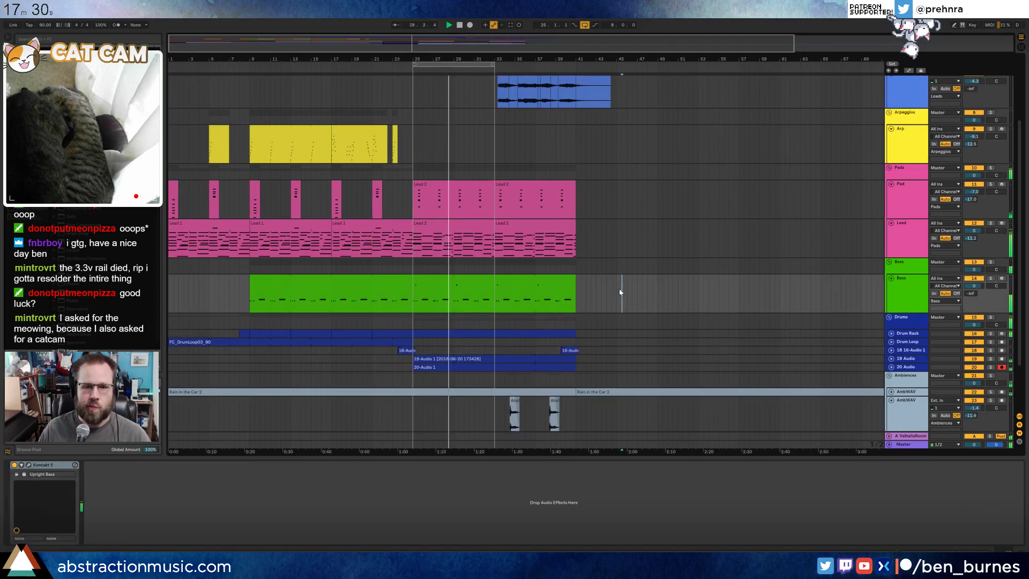
scroll(624, 295, up, 5)
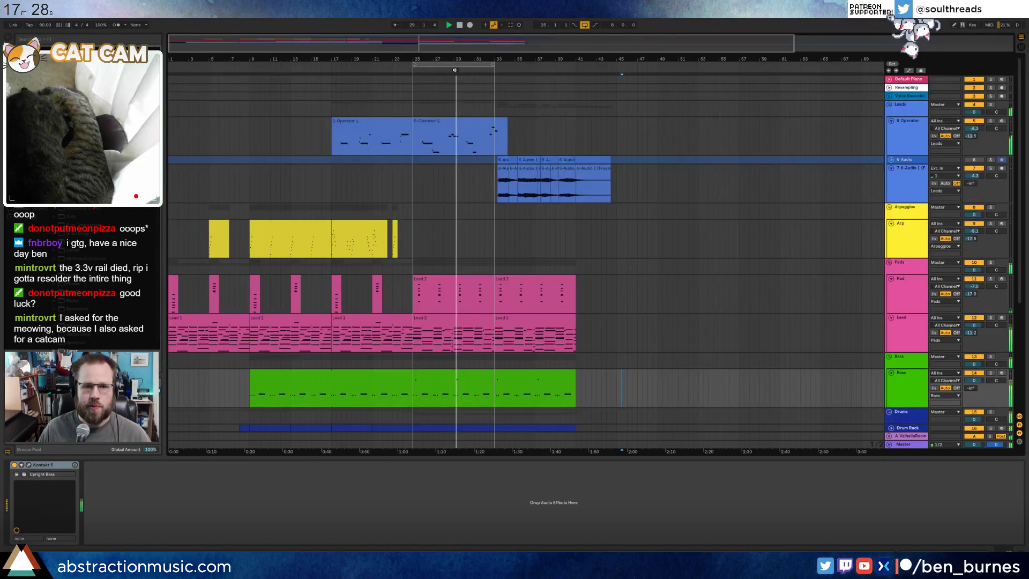
drag(454, 70, 619, 67)
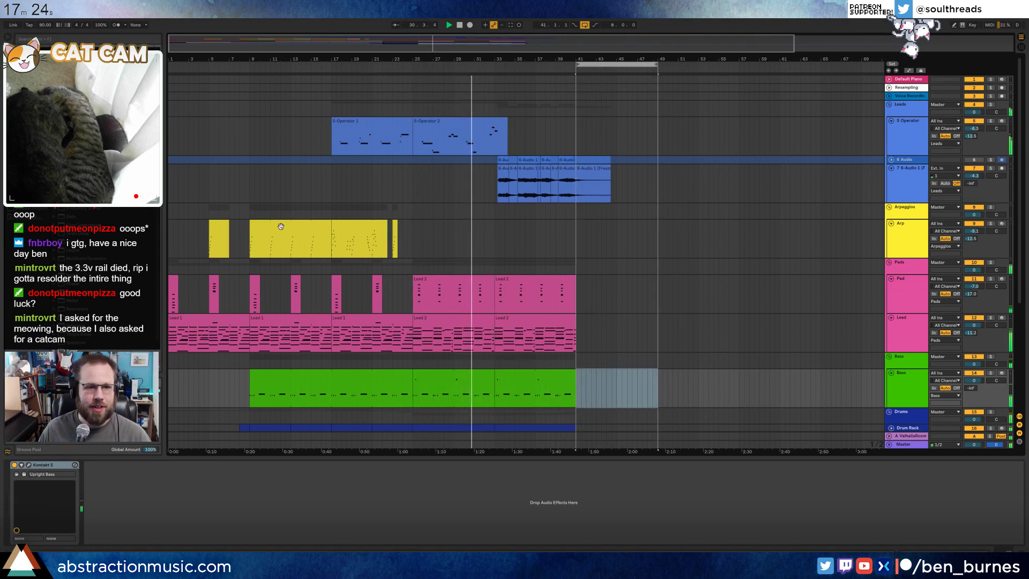
- Copy bars 9 to 17 of all tracks from Arp down to the second AmbWAV and place the copy at bar 41
click(261, 163)
scroll(262, 182, down, 5)
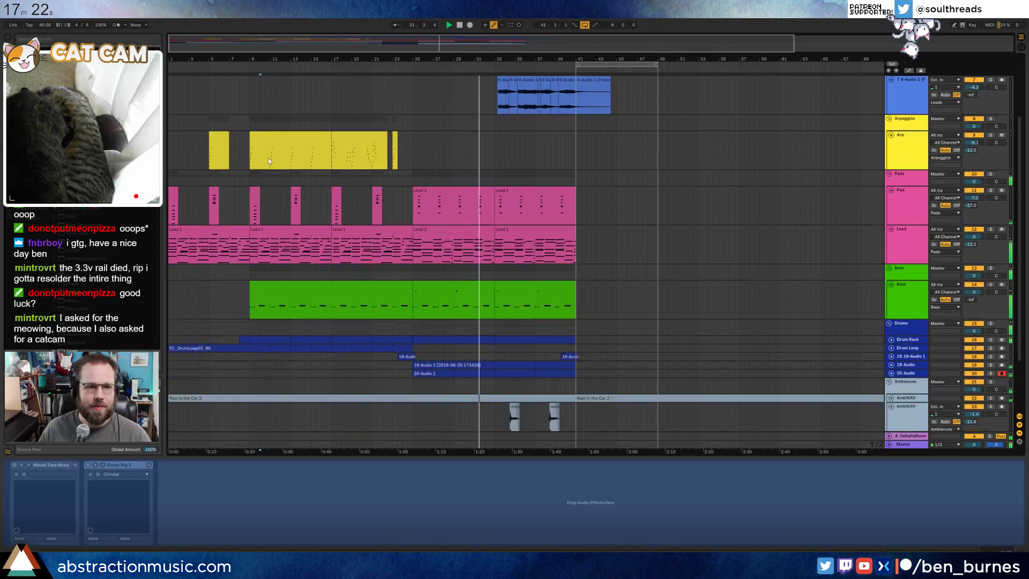
click(273, 138)
scroll(290, 258, down, 3)
scroll(308, 375, down, 2)
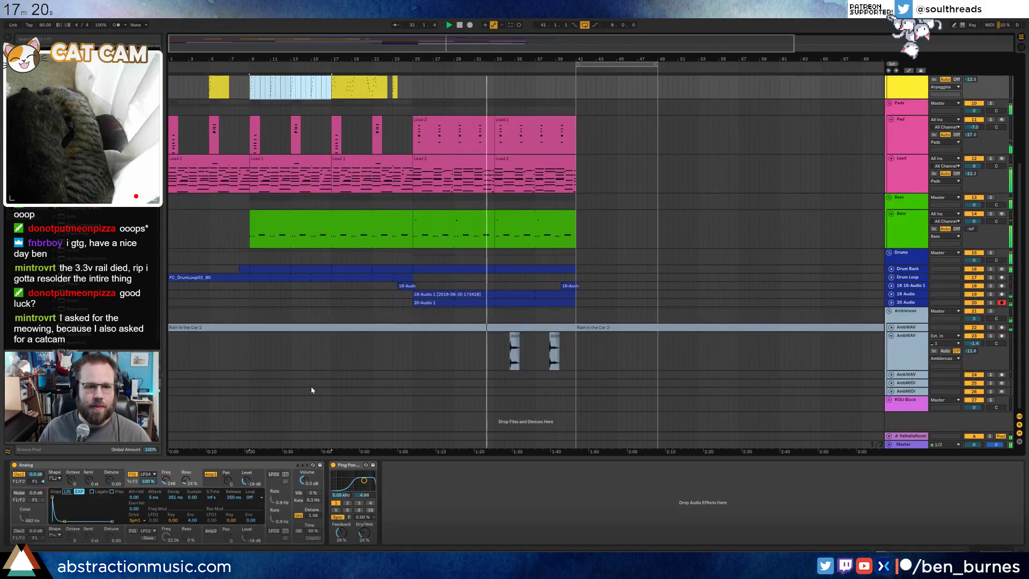
shift+click(332, 362)
scroll(579, 141, up, 1)
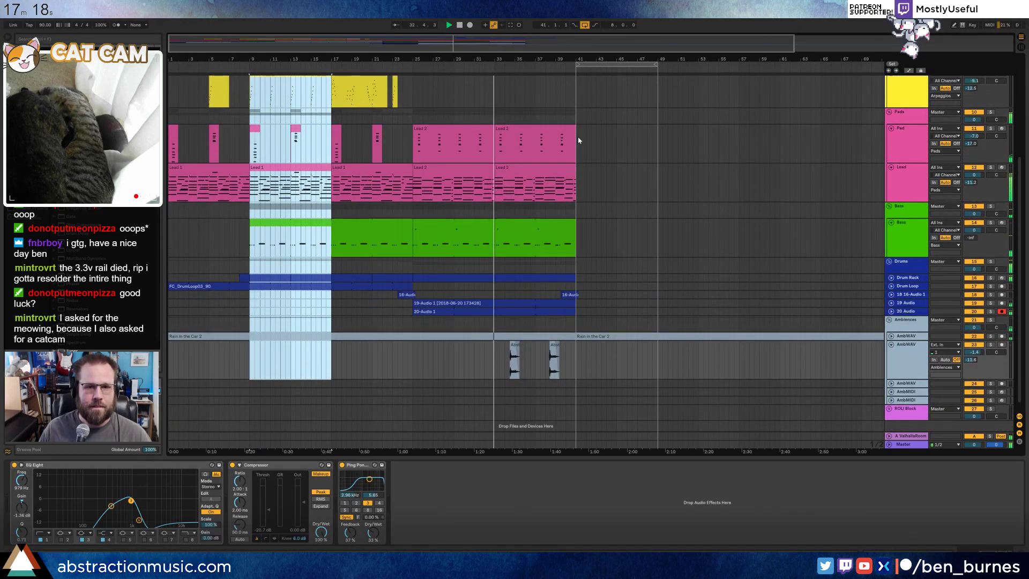
scroll(578, 140, up, 2)
key(ctrl+d)
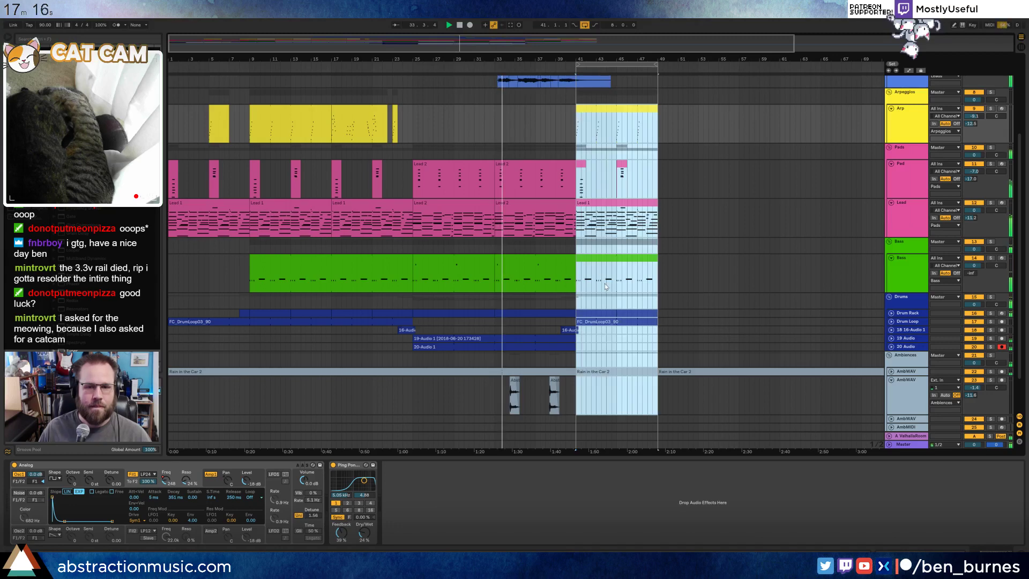
- Make the Rain in the Car 2 clip starting at bar 41 run continuously past bar 49
click(683, 359)
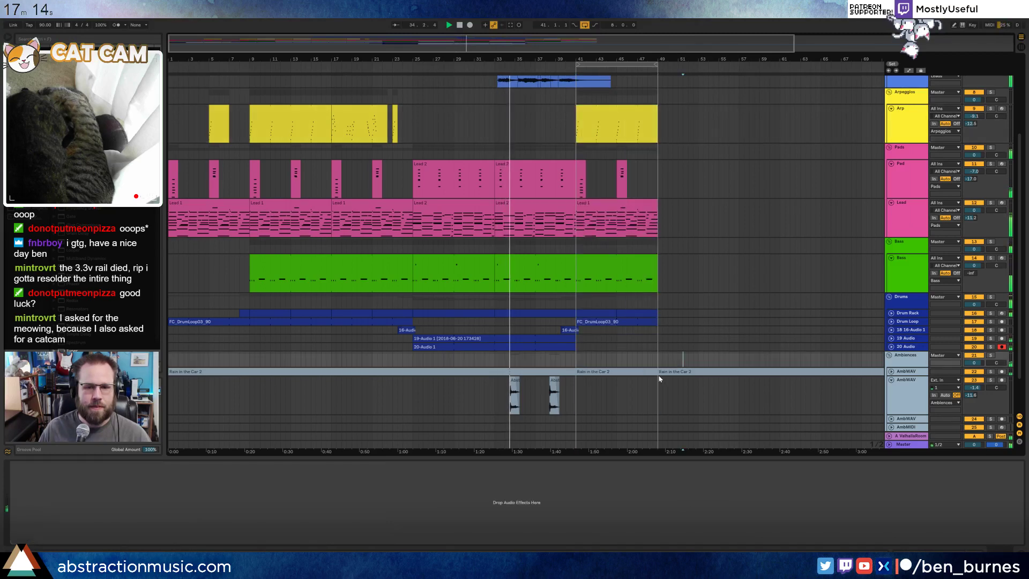
click(616, 359)
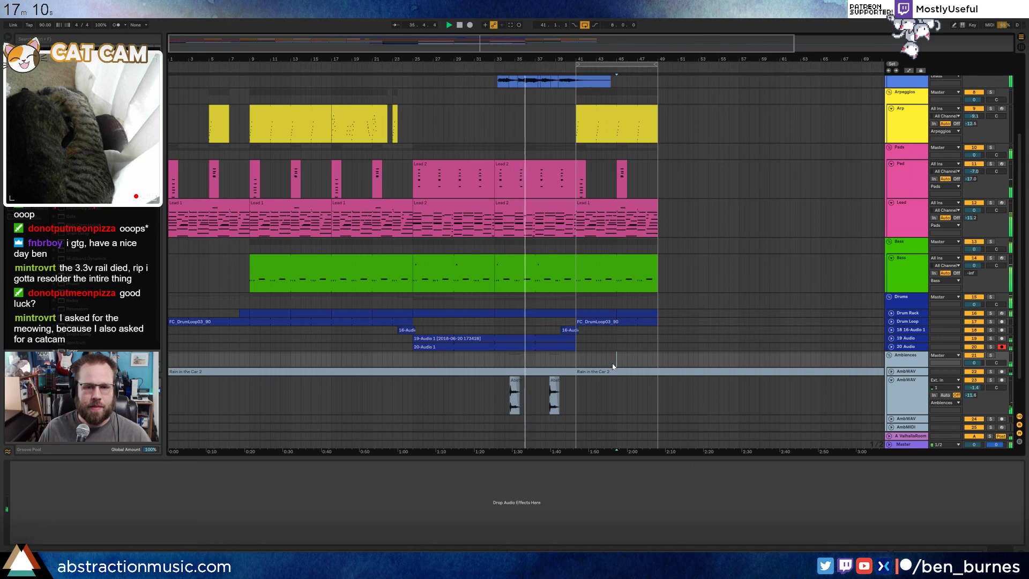
scroll(643, 357, up, 3)
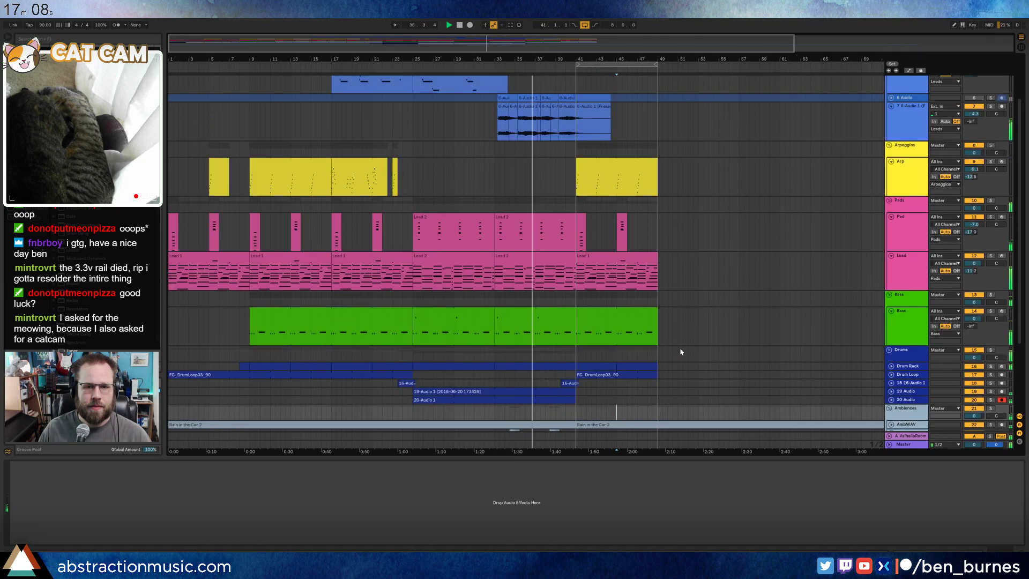
scroll(680, 351, up, 3)
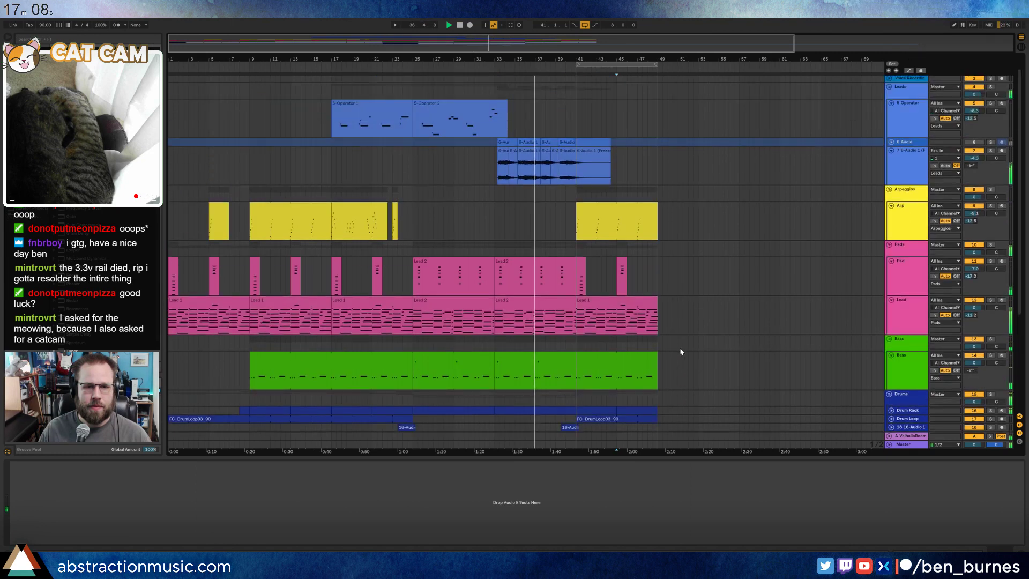
- Duplicate the bars 41 to 49 clips on all tracks from Arp down to Drum Loop so the copy starts at bar 49
click(595, 217)
scroll(622, 279, down, 4)
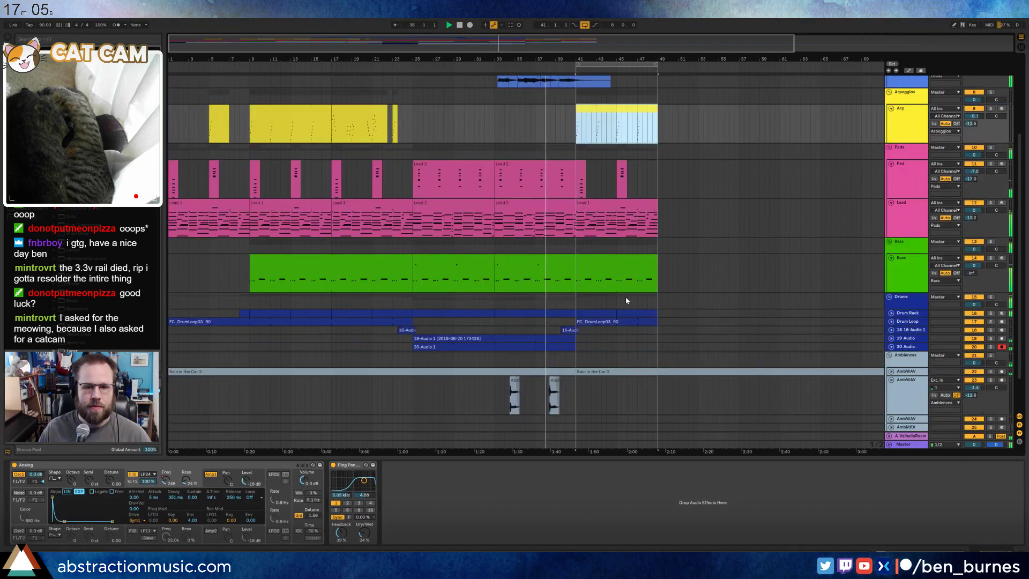
shift+click(639, 323)
key(ctrl+d)
click(703, 338)
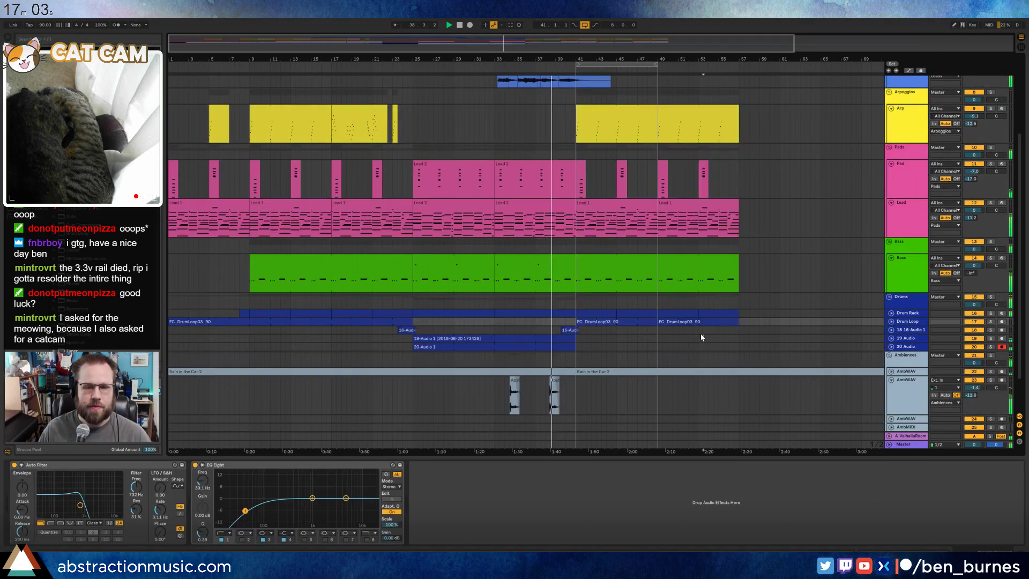
- Extend the 20-Audio and 19-Audio drum clips from bar 41 through to bar 57
click(574, 349)
drag(614, 348, 740, 349)
click(780, 347)
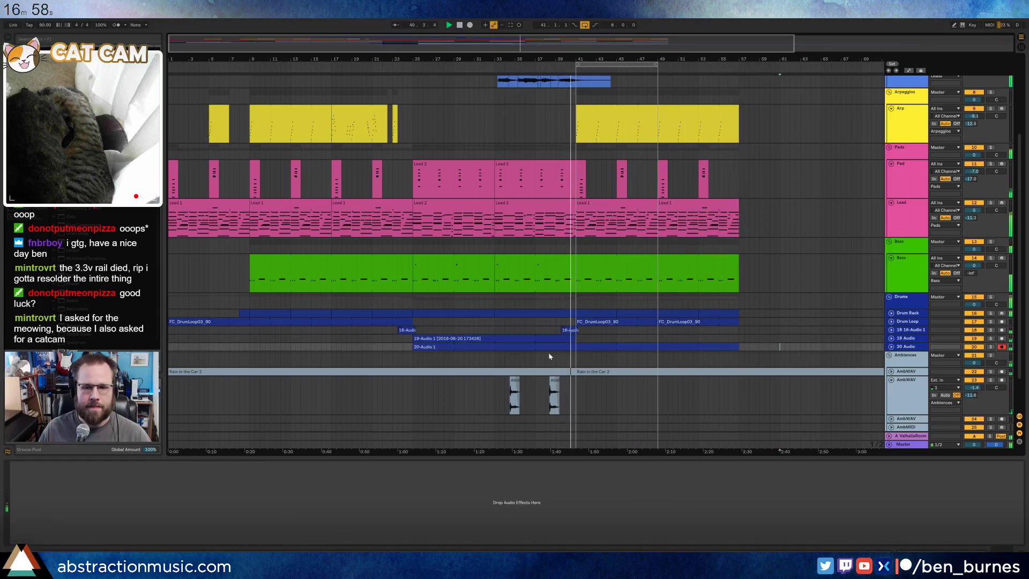
drag(579, 339, 740, 346)
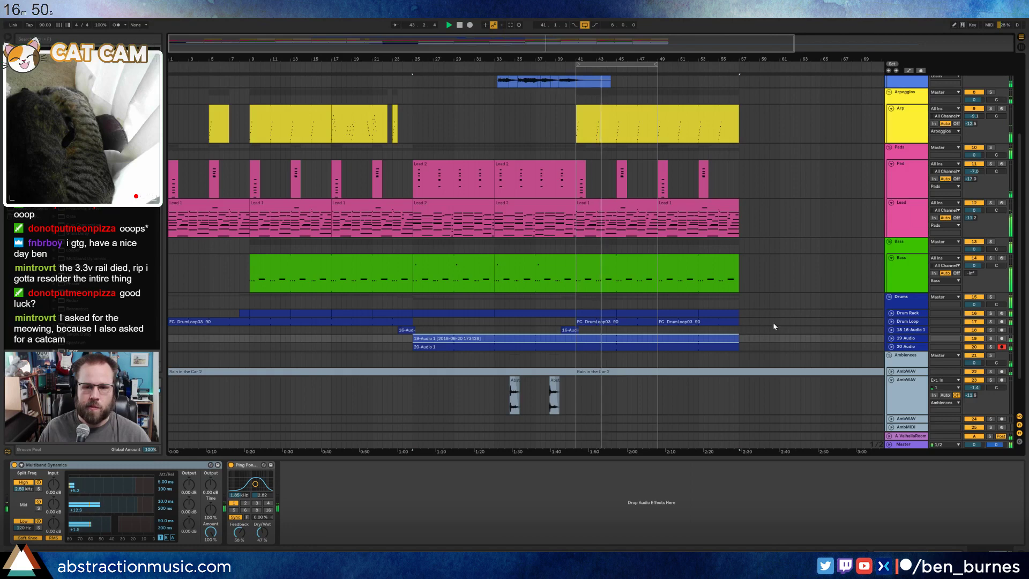
- Delete both FC_DrumLoop03_90 clips between bars 41 and 57 on the Drum Loop track
click(622, 322)
shift+click(621, 321)
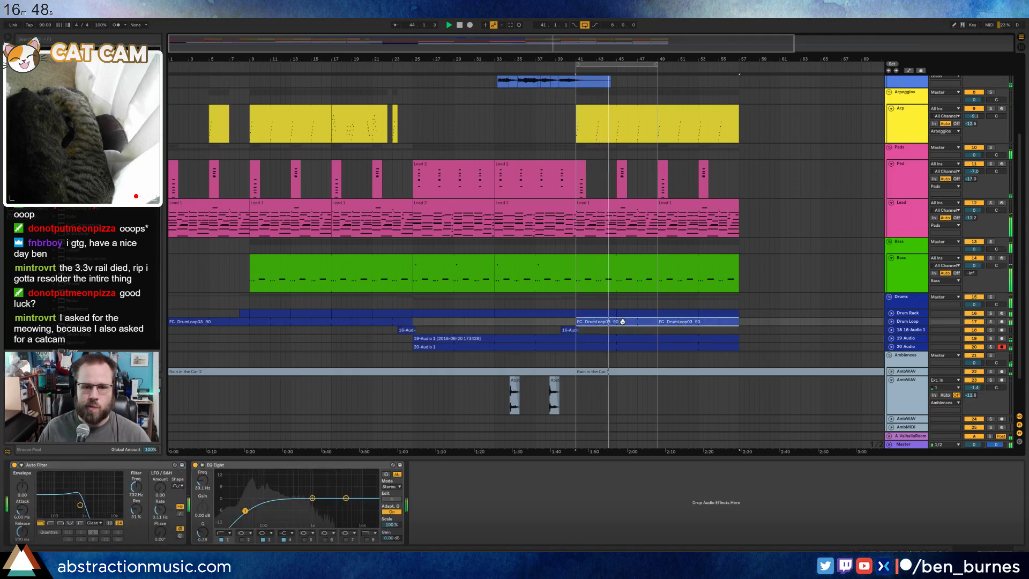
key(Delete)
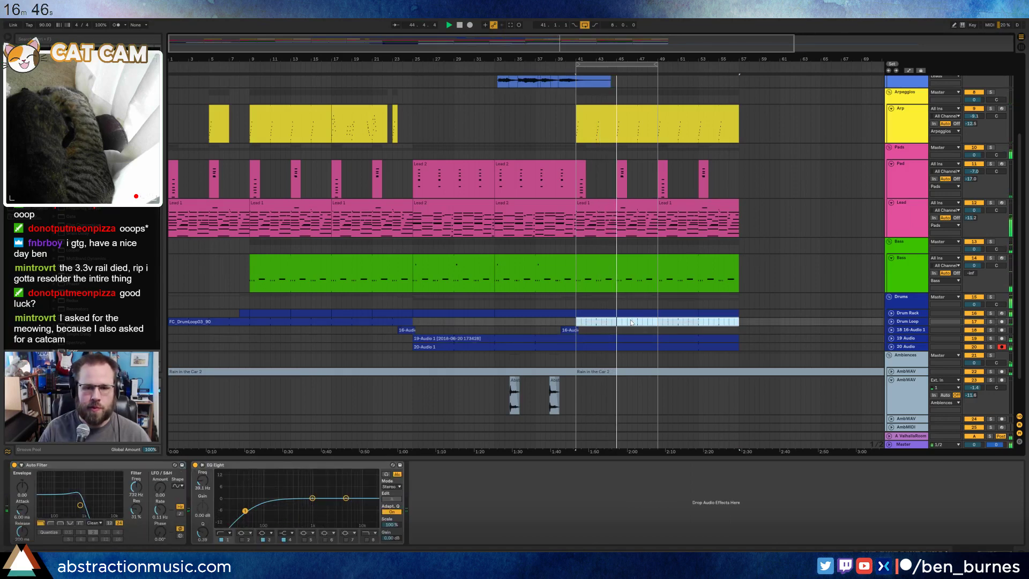
- Stop playback, unfold the Drum Rack track and open its clip at bar 49 to examine the opening notes
scroll(685, 301, up, 1)
scroll(685, 300, up, 10)
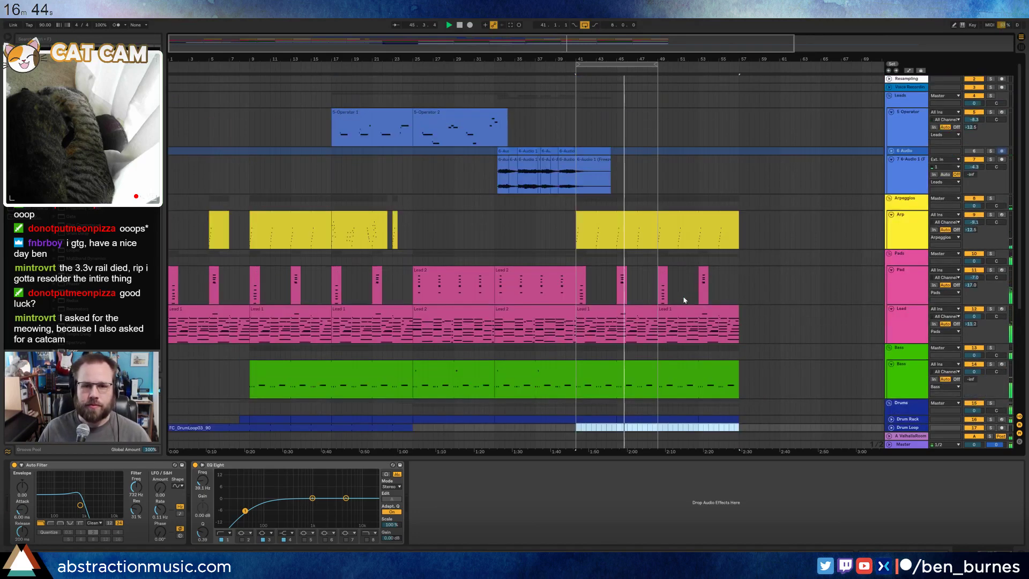
scroll(683, 301, down, 6)
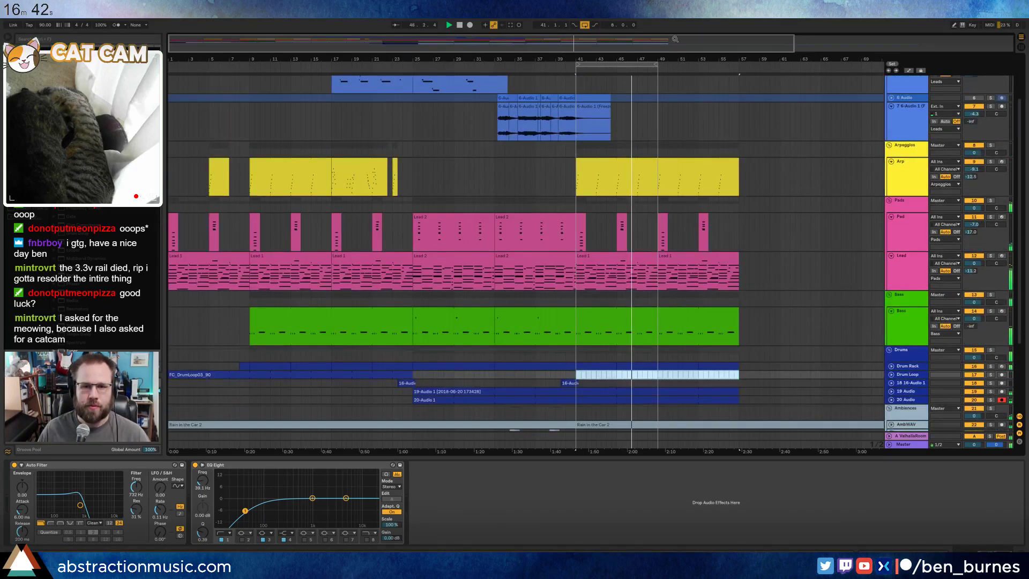
drag(675, 38, 695, 57)
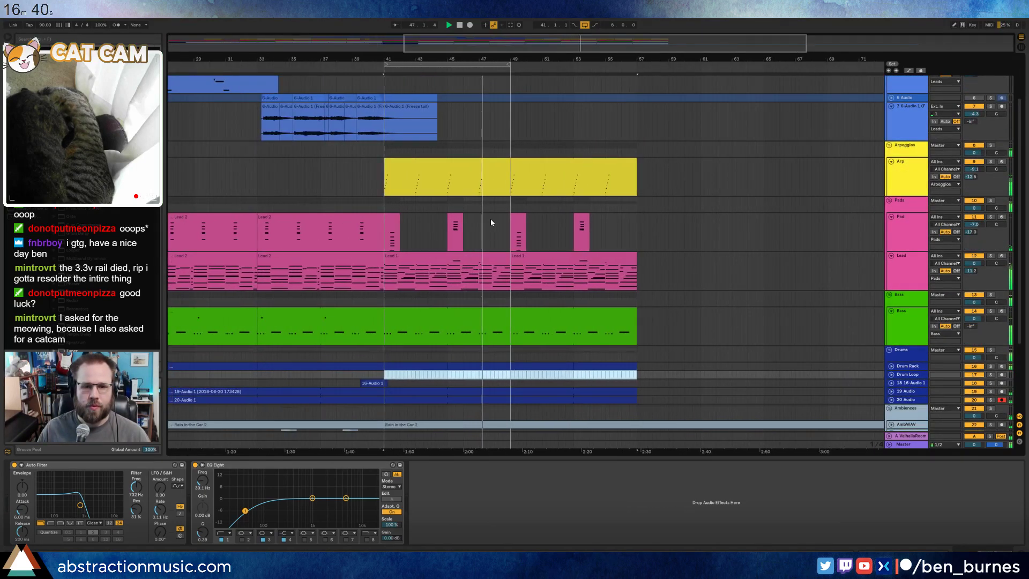
scroll(493, 225, down, 5)
click(518, 206)
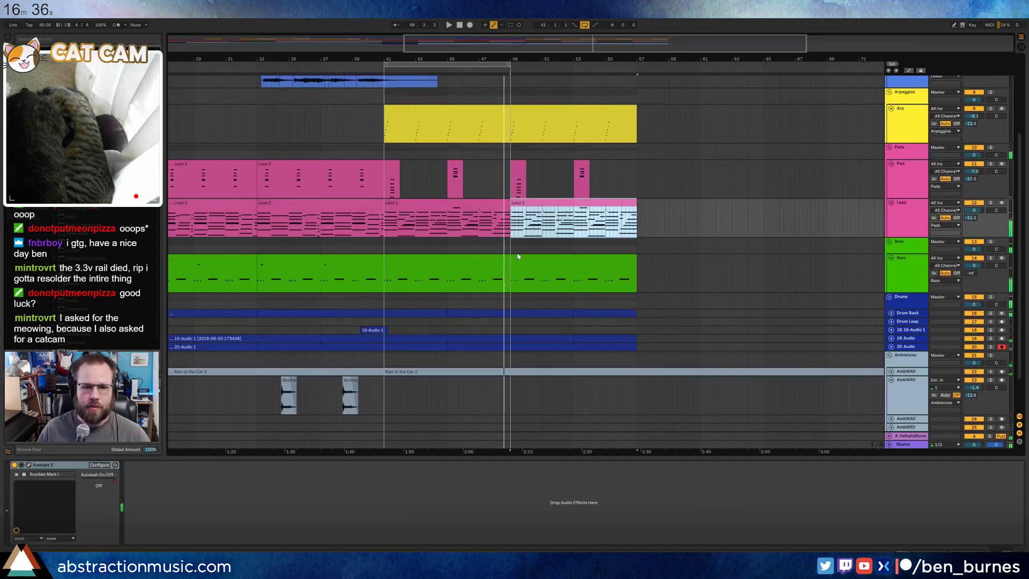
key(space)
click(527, 278)
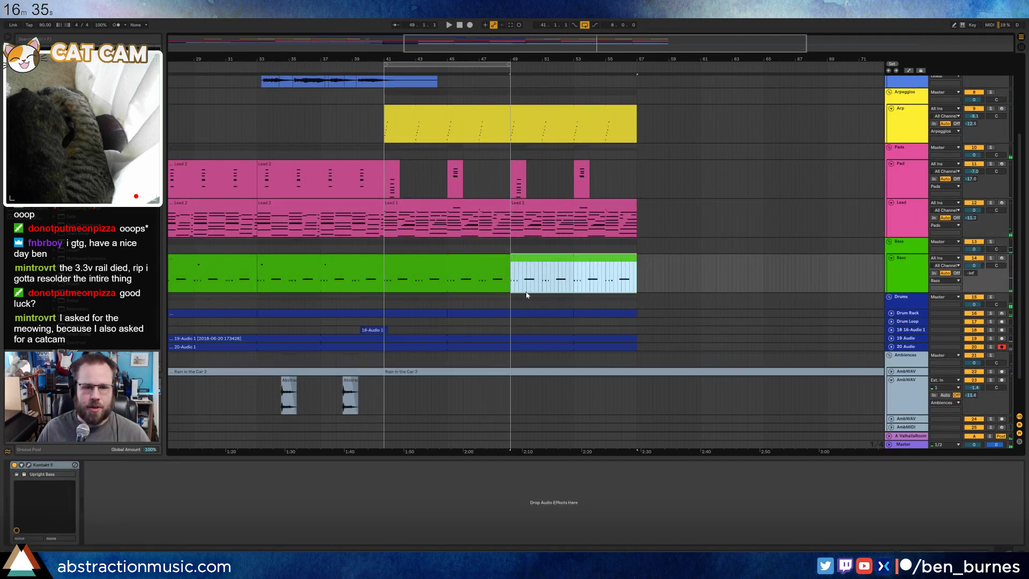
click(891, 314)
double_click(547, 314)
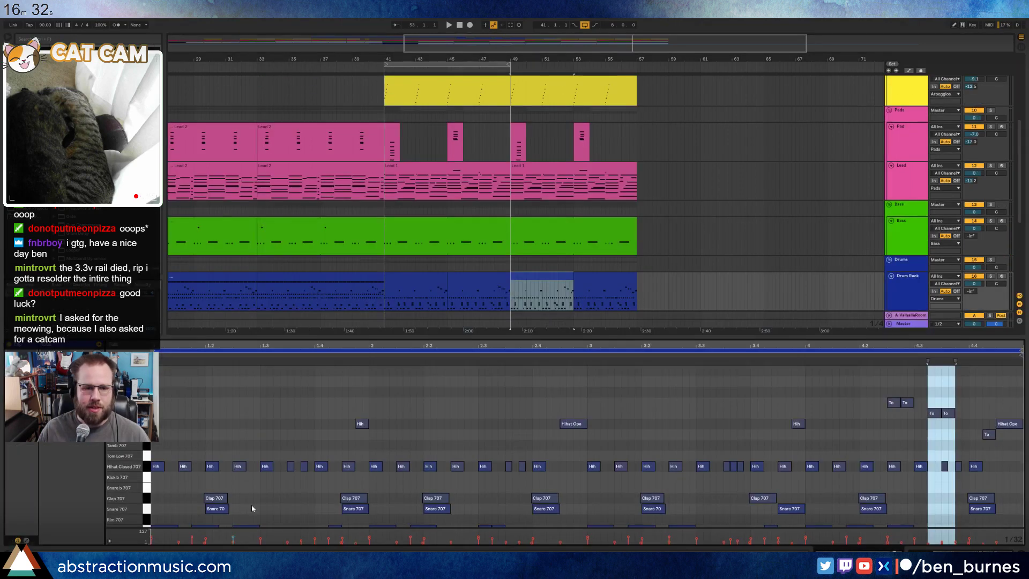
click(160, 507)
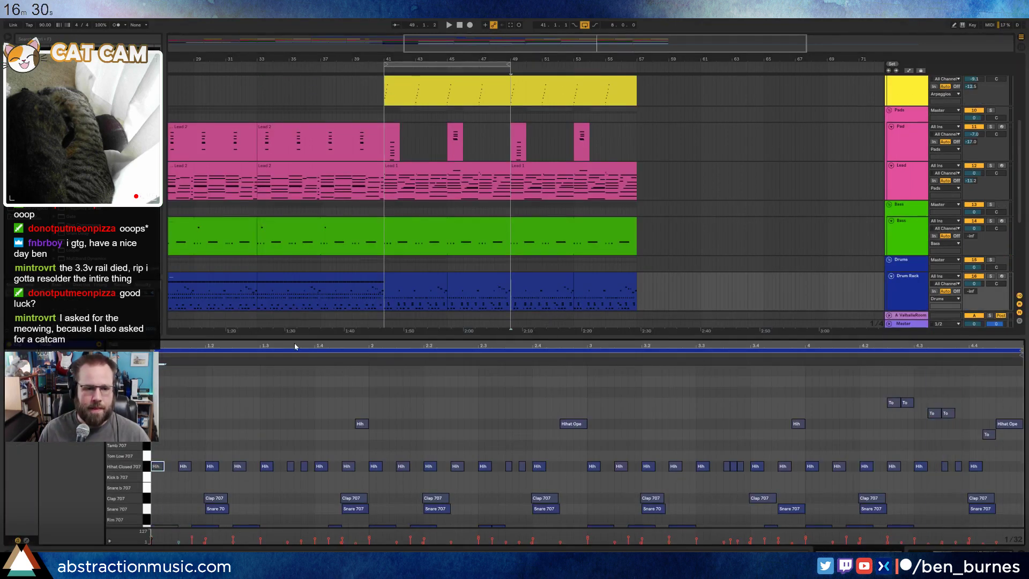
- In the Lead clip at bar 49, delay the start of the opening chord by one beat and keep its original end
click(538, 167)
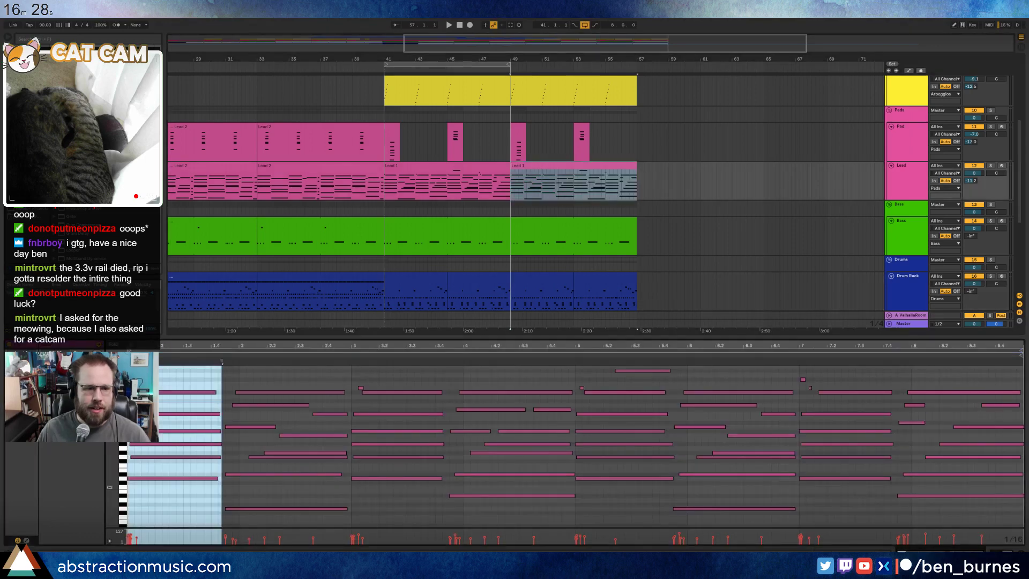
drag(209, 376, 160, 494)
key(Right)
key(Right)
key(Right)
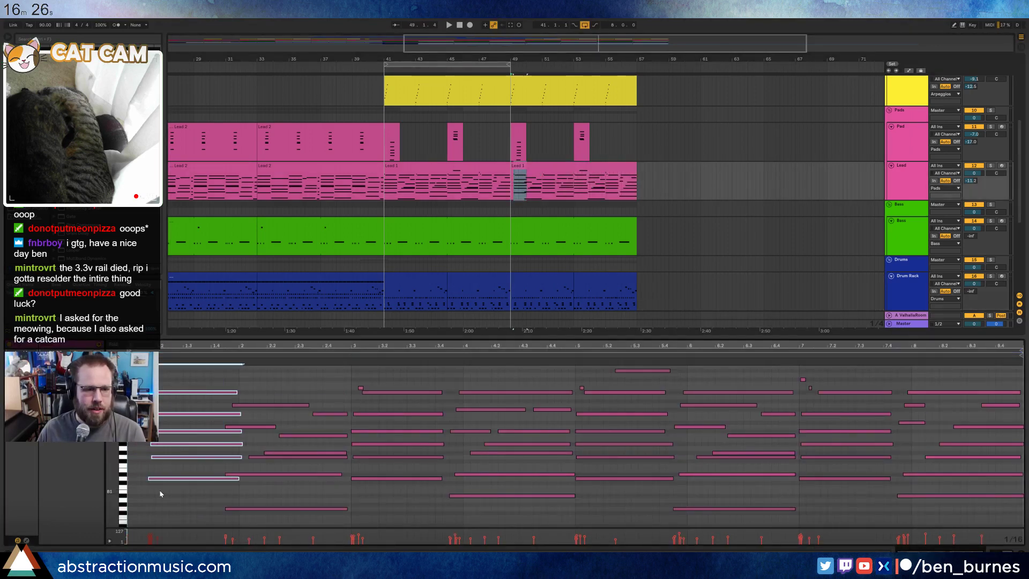
key(Left)
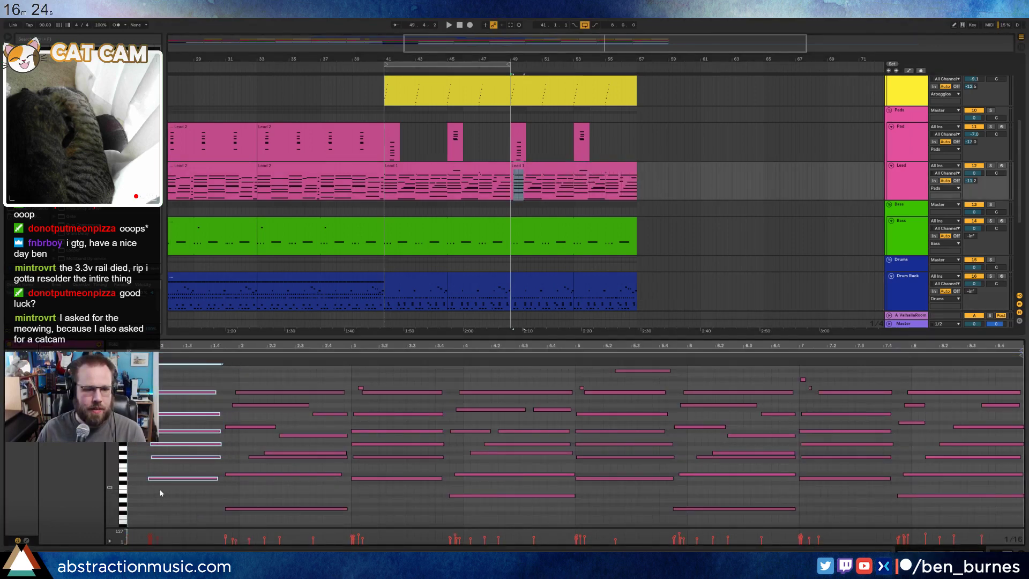
key(Right)
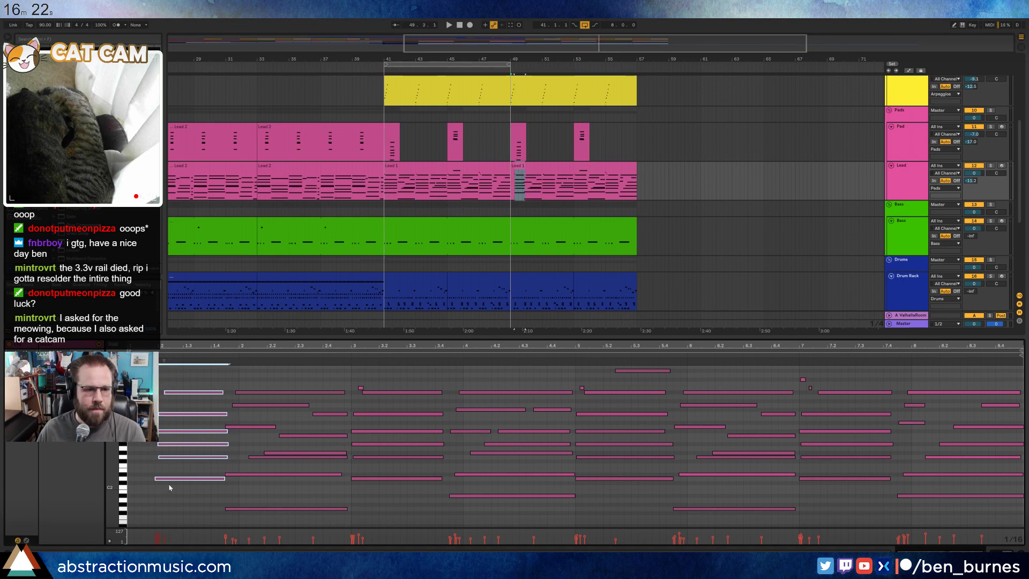
- Add a short grace note just above the delayed chord's top note, play the passage back and close the note editor
click(159, 390)
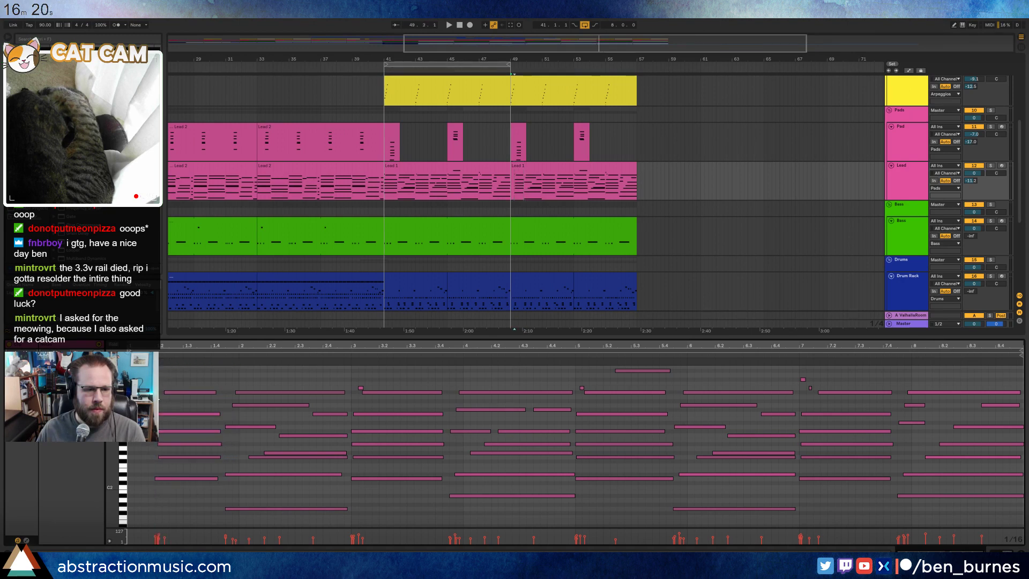
key(space)
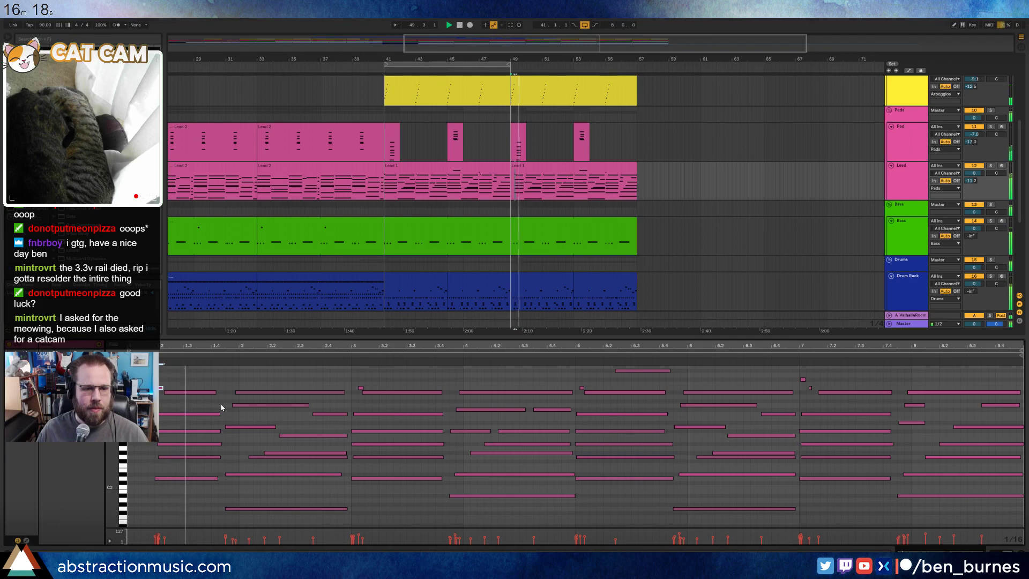
key(shift+Tab)
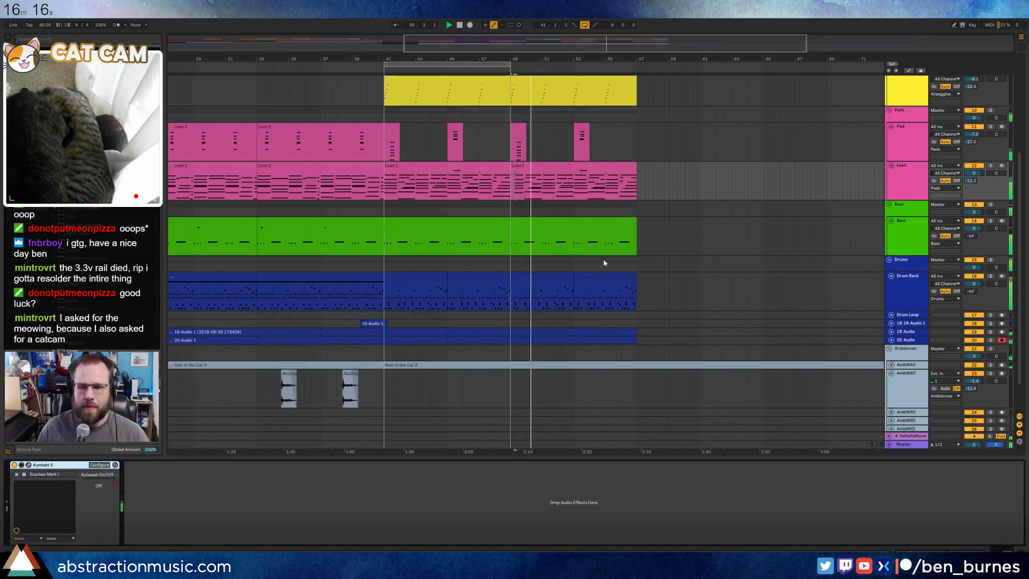
click(712, 244)
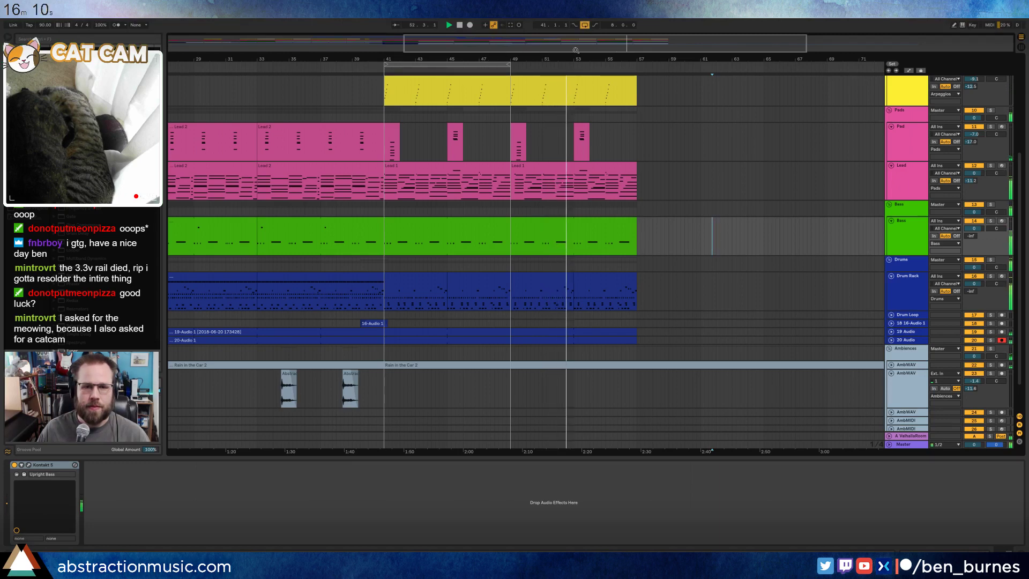
- In the Bass clip at bar 49, add an ascending run of short notes from beat 3 of its fourth bar to the end
click(558, 222)
key(space)
drag(573, 243, 511, 237)
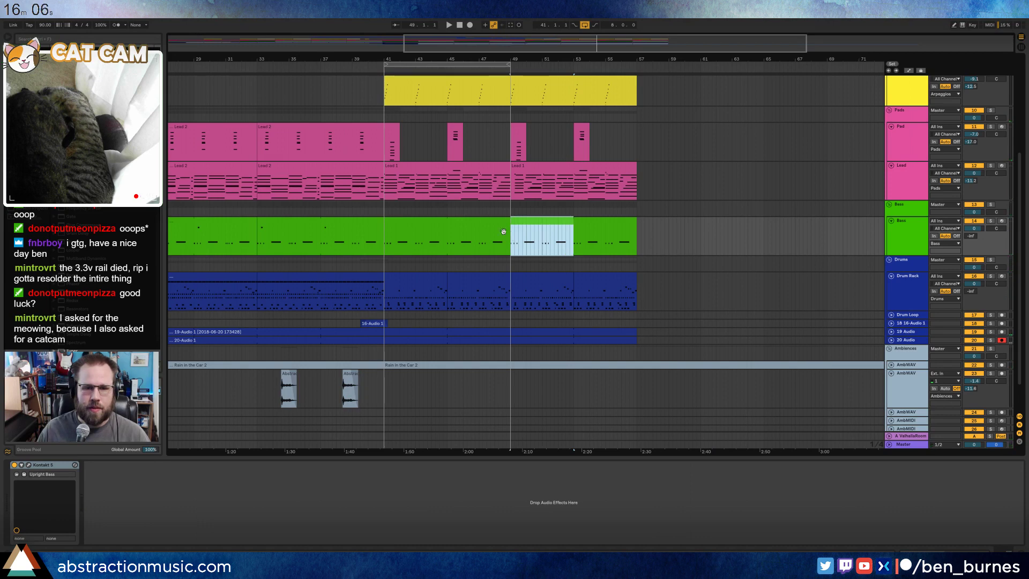
double_click(548, 221)
key(space)
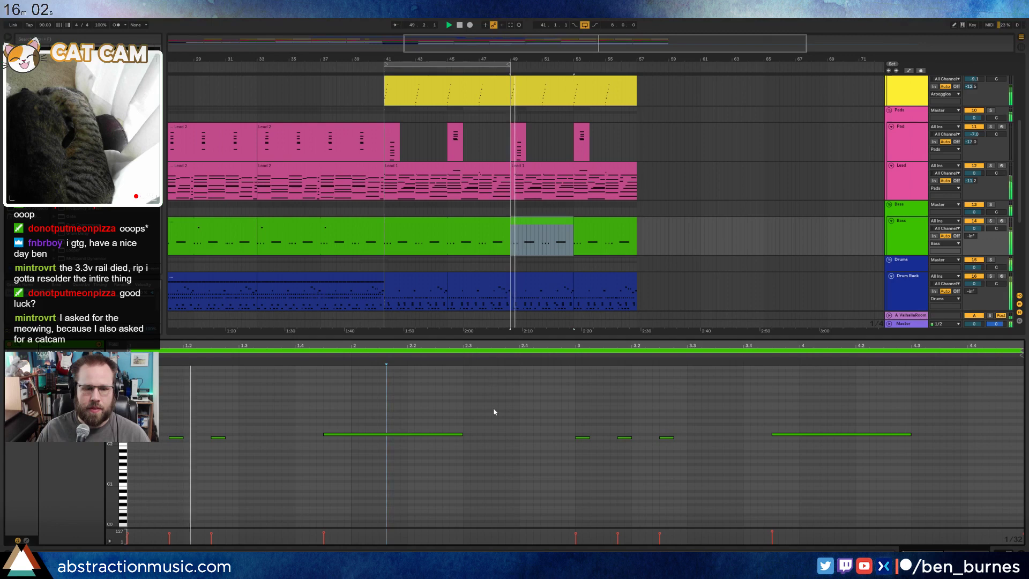
click(917, 439)
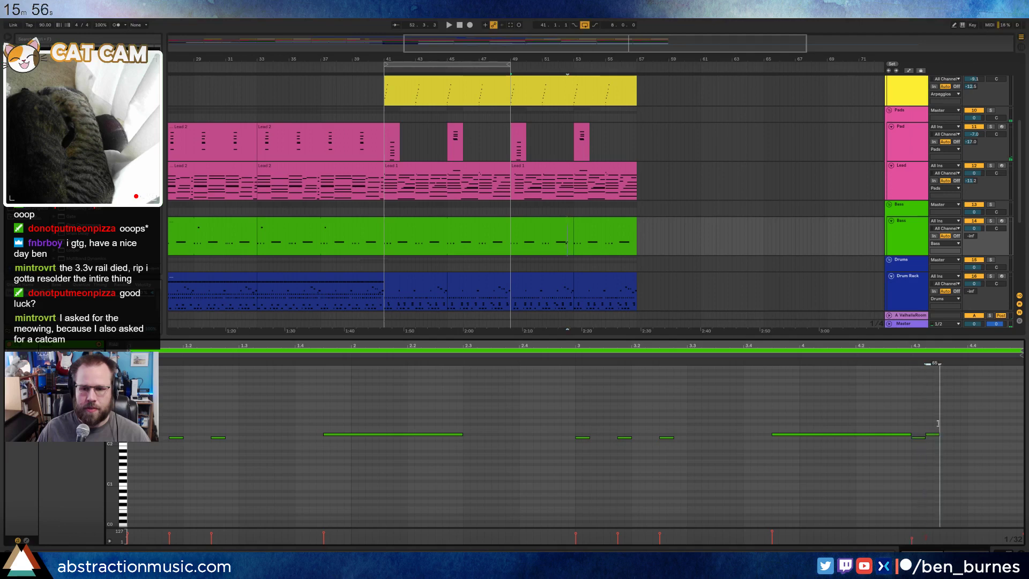
mouse_move(949, 417)
mouse_down()
mouse_move(982, 410)
mouse_move(998, 390)
mouse_up()
scroll(1009, 397, up, 2)
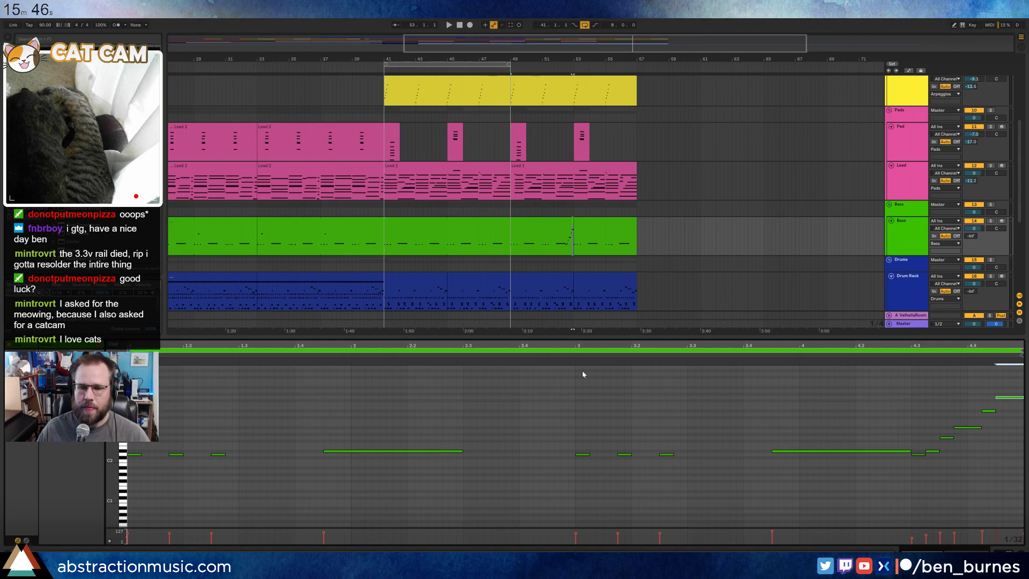
click(562, 363)
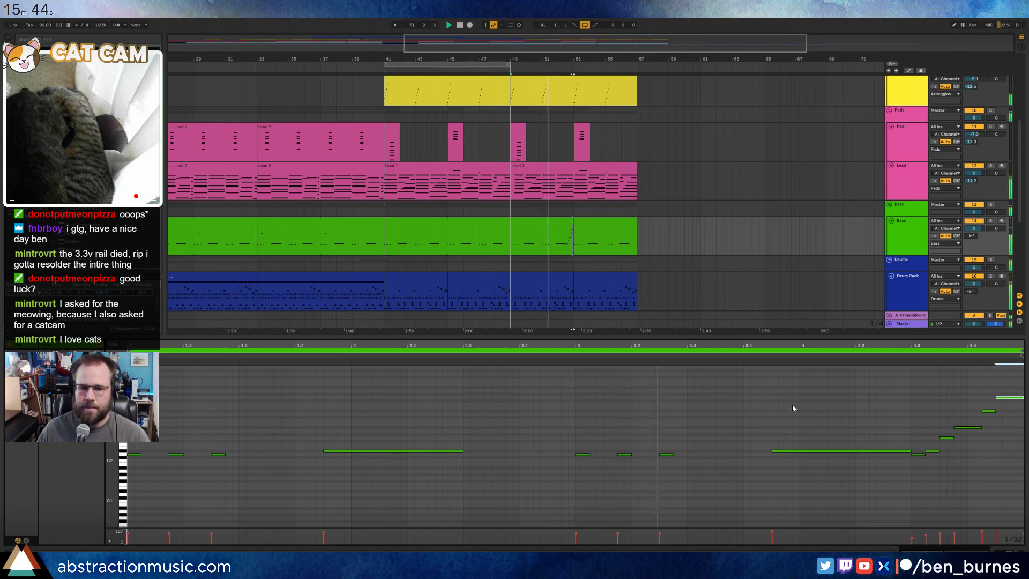
- Shift the ascending bass run one sixteenth earlier and shorten the long note before it to make room
click(920, 455)
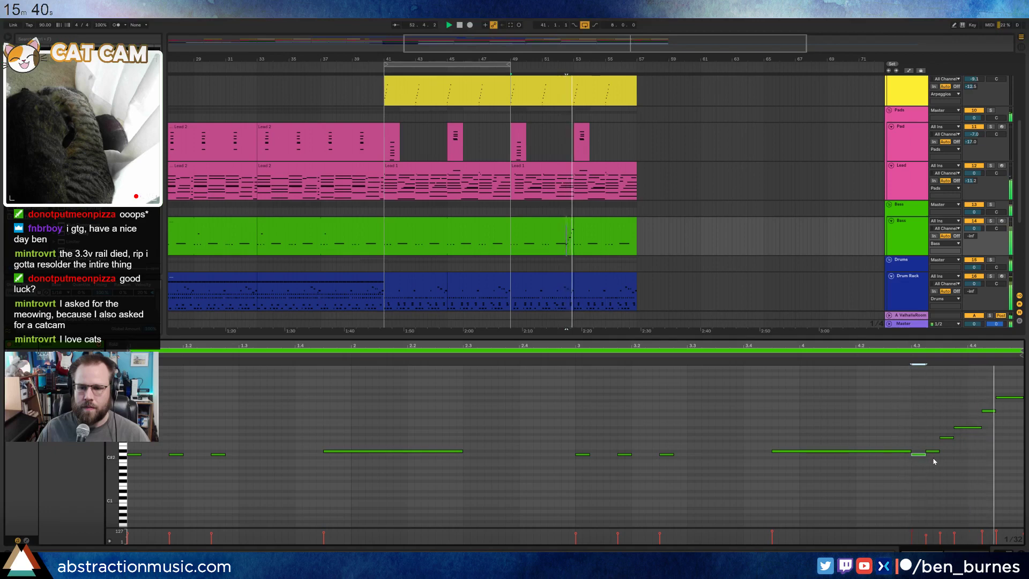
key(space)
drag(921, 397, 1014, 499)
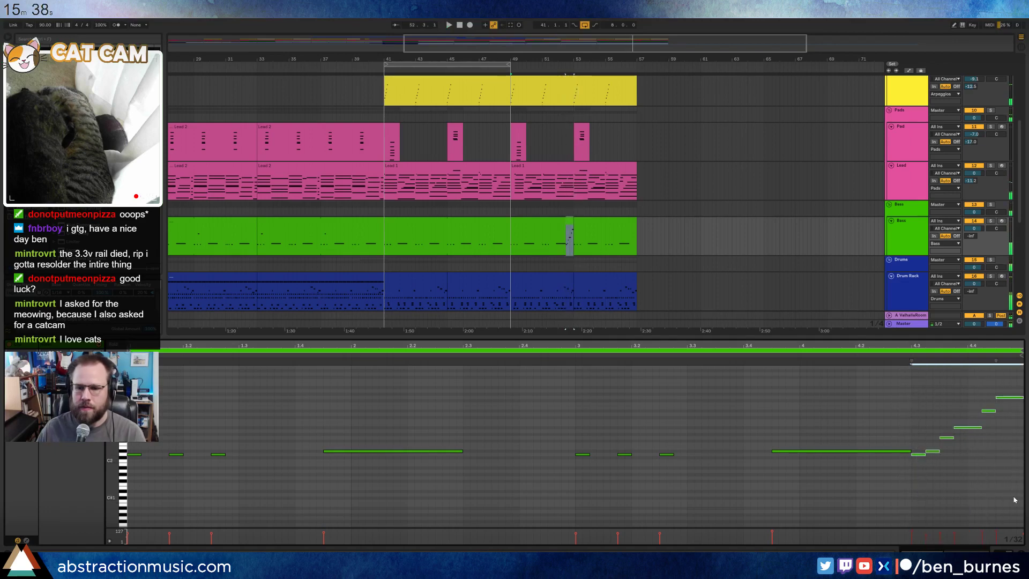
click(877, 450)
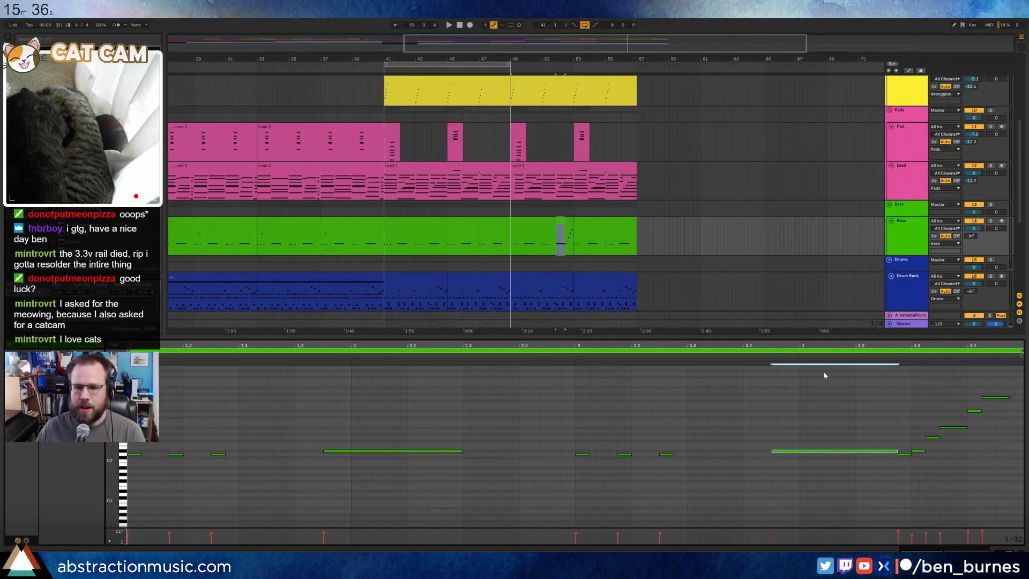
- Play the bass run back, lengthen its last note to the end of the clip and close the note editor
click(822, 353)
click(821, 356)
key(ctrl+a)
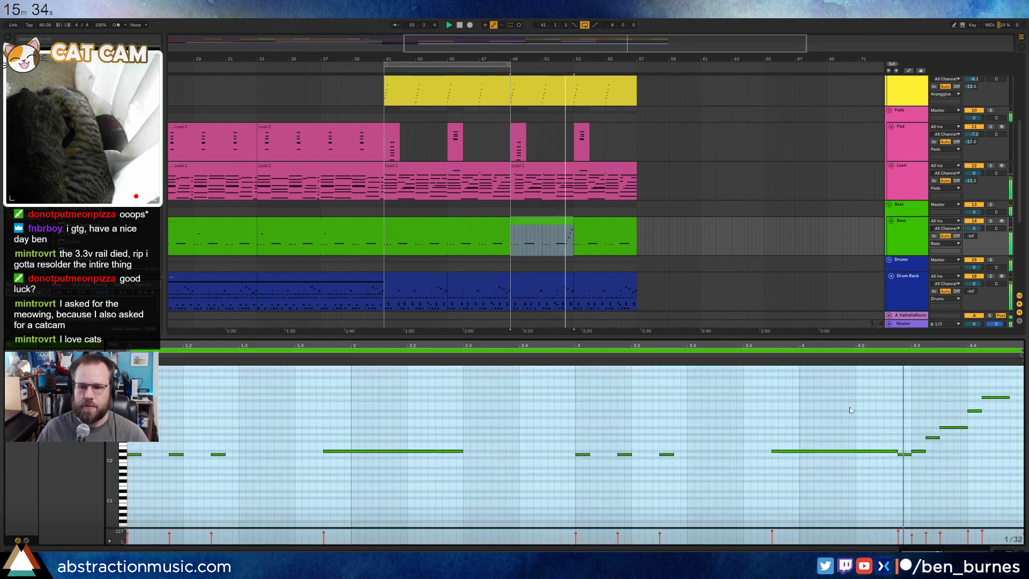
click(850, 409)
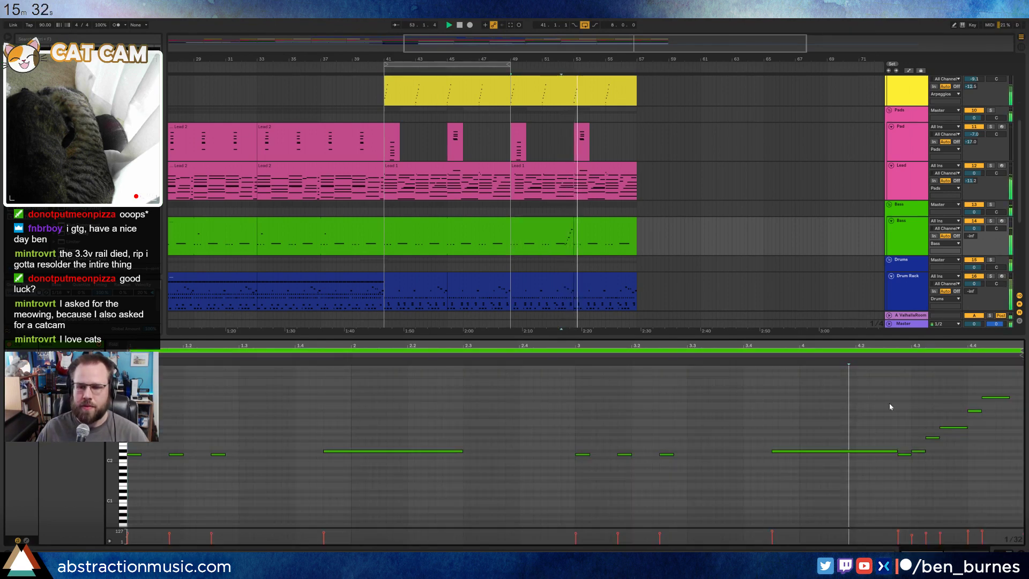
drag(1010, 397, 1022, 399)
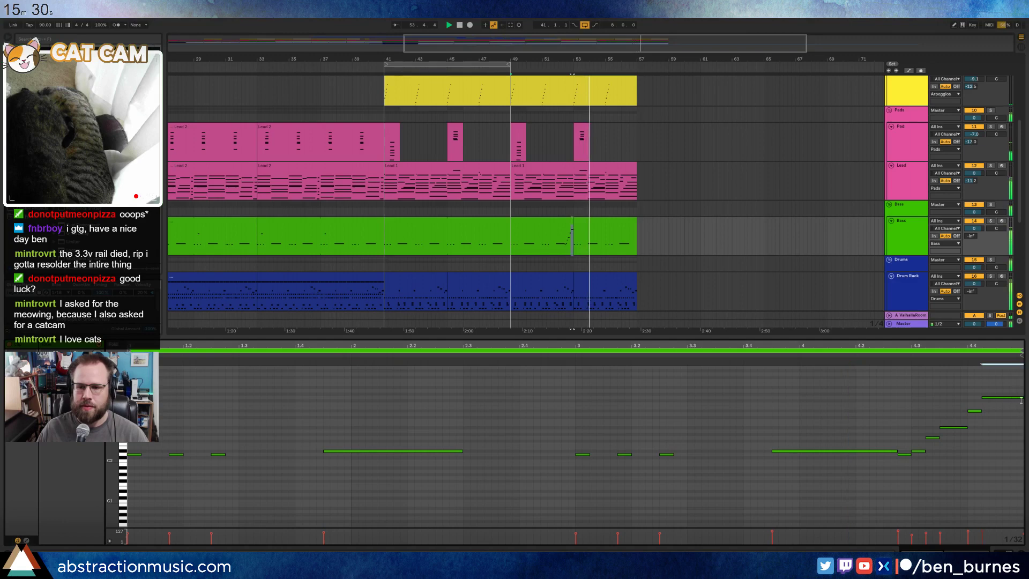
key(shift+Tab)
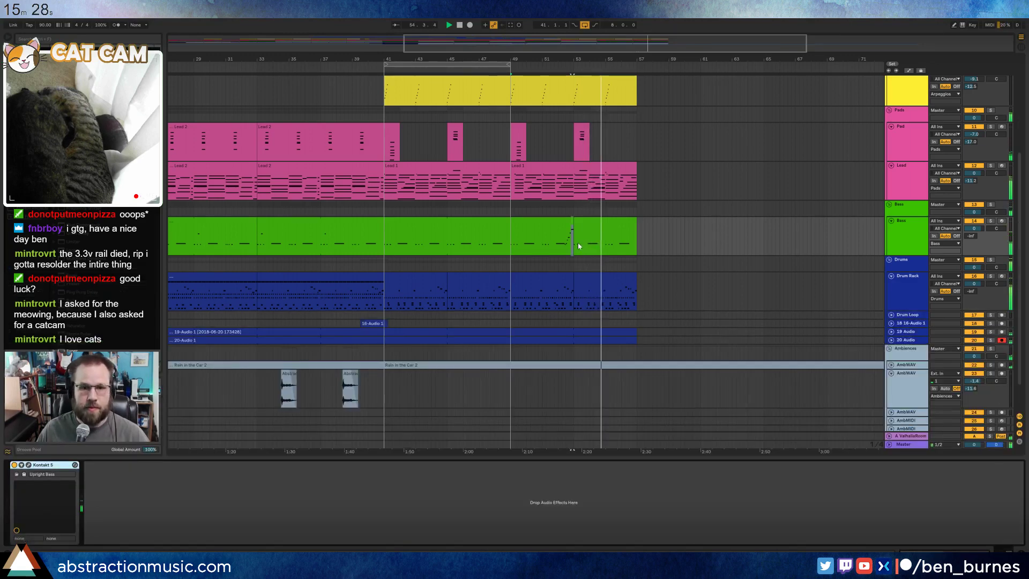
- In the Bass clip at bar 53, raise the third bar's second short note an octave and lengthen it to an eighth
double_click(603, 222)
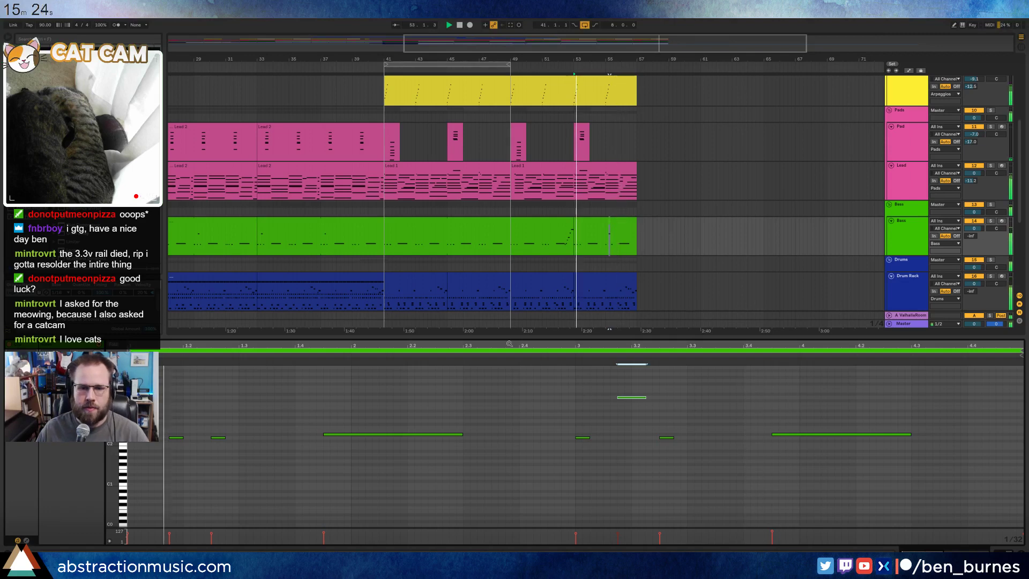
key(shift+Tab)
key(space)
click(570, 220)
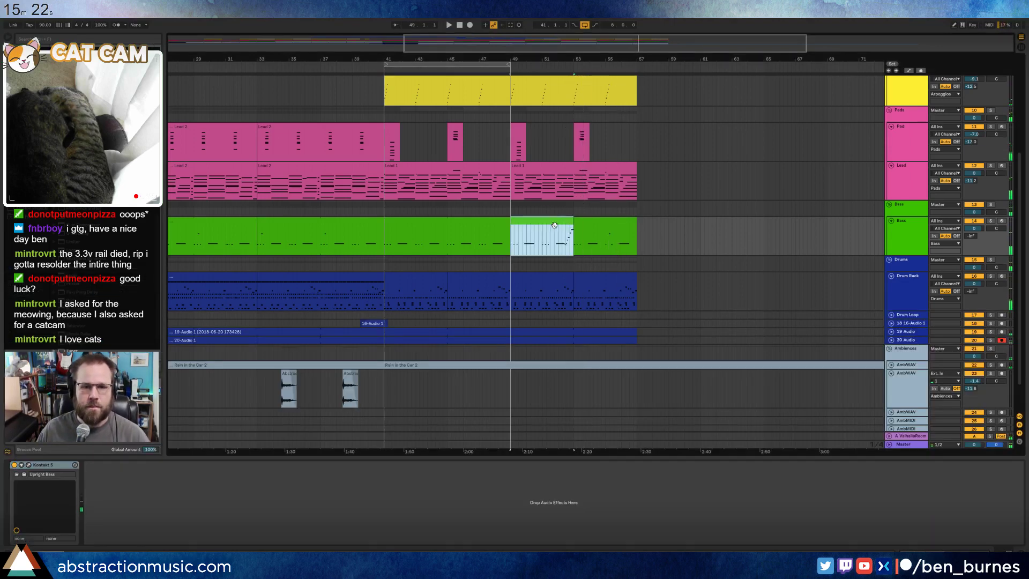
- Paste the bar 49 Bass clip over bar 41 and delete its final high notes, lengthening the low note to near the clip's end
click(435, 222)
key(ctrl+v)
double_click(431, 222)
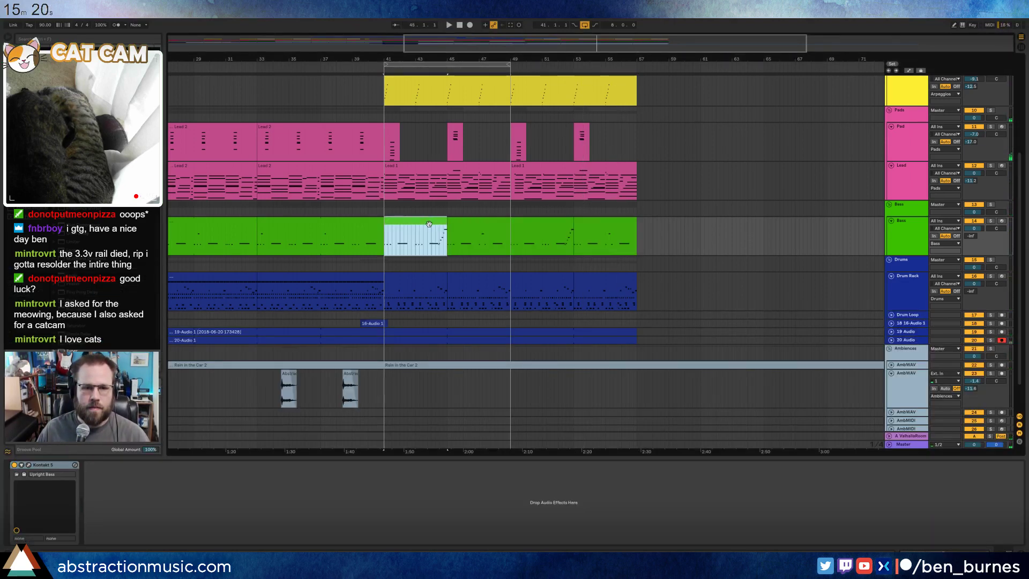
click(925, 435)
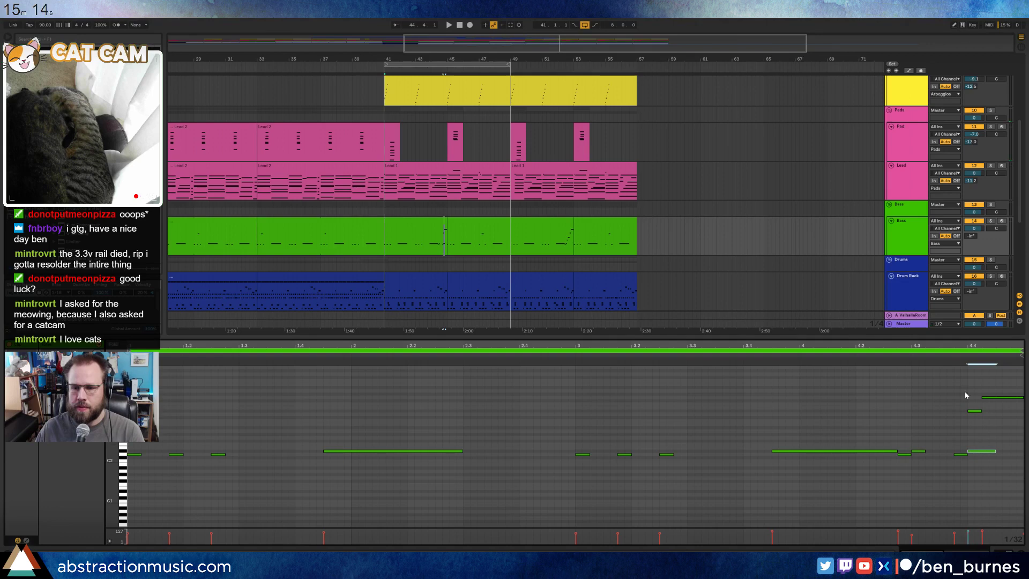
drag(965, 390, 1005, 438)
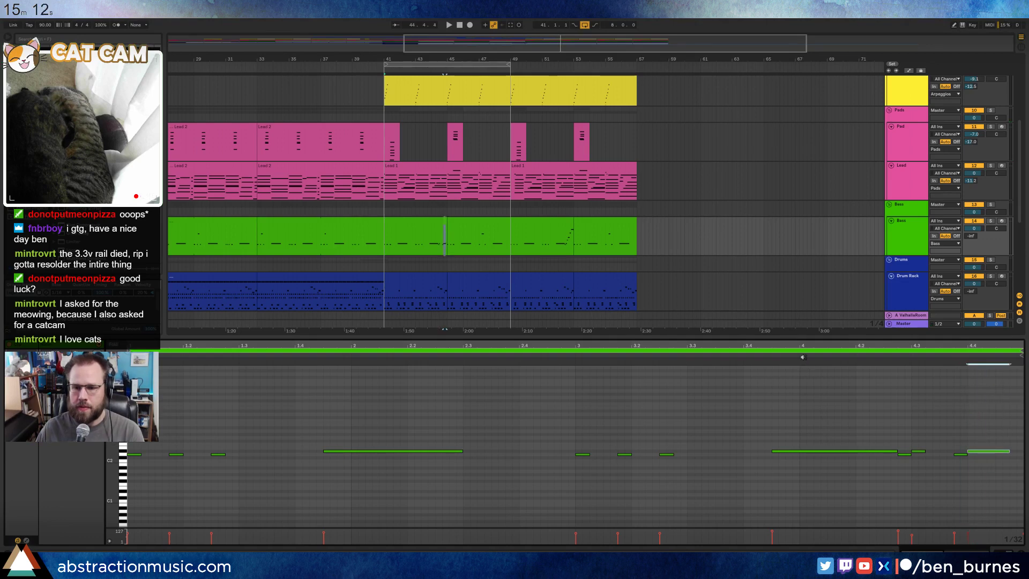
click(919, 451)
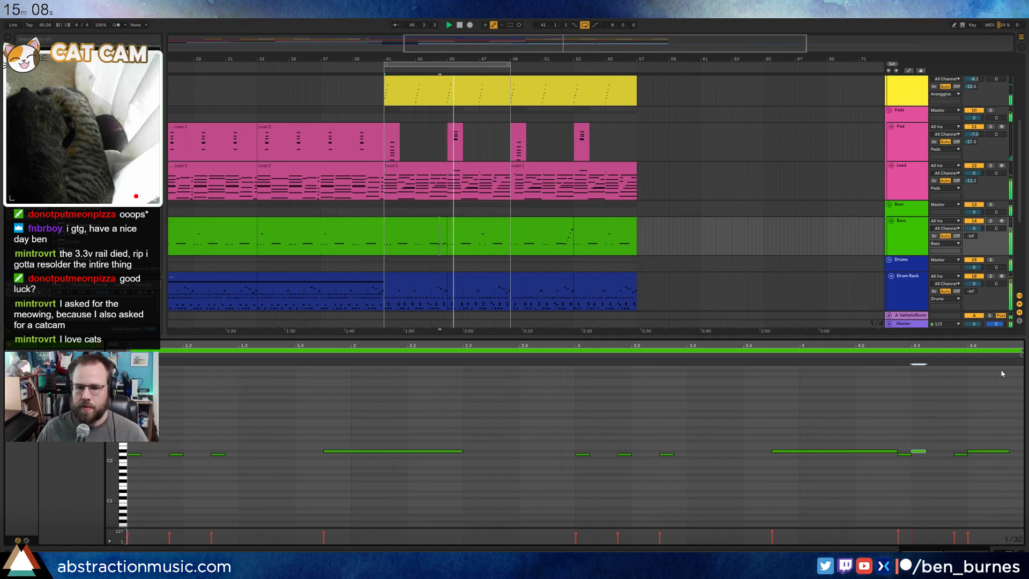
- Remove the leftover notes beyond the end of the bar 41 Bass clip and close the note editor
key(minus)
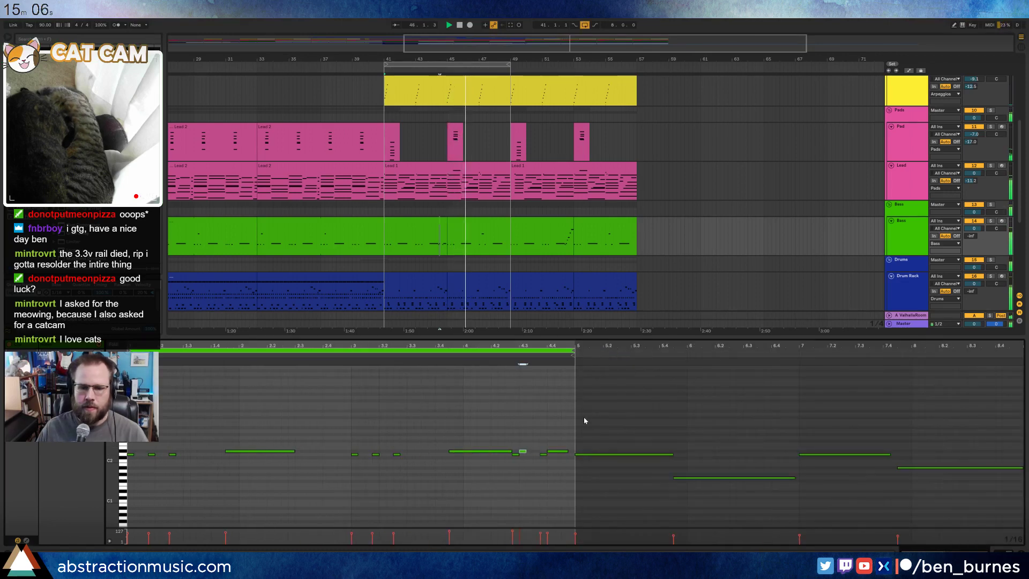
click(568, 422)
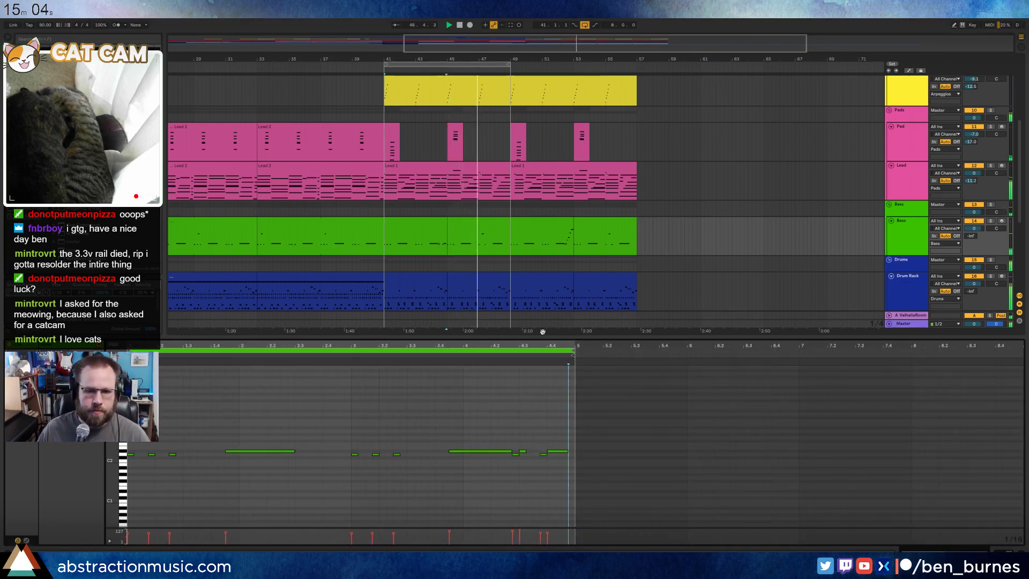
drag(551, 345, 772, 343)
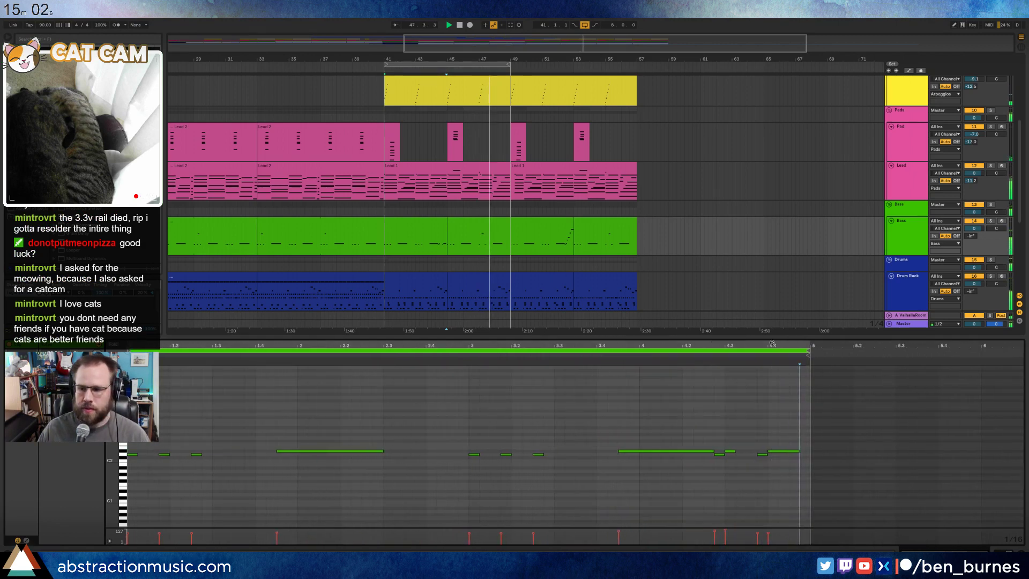
key(shift+Tab)
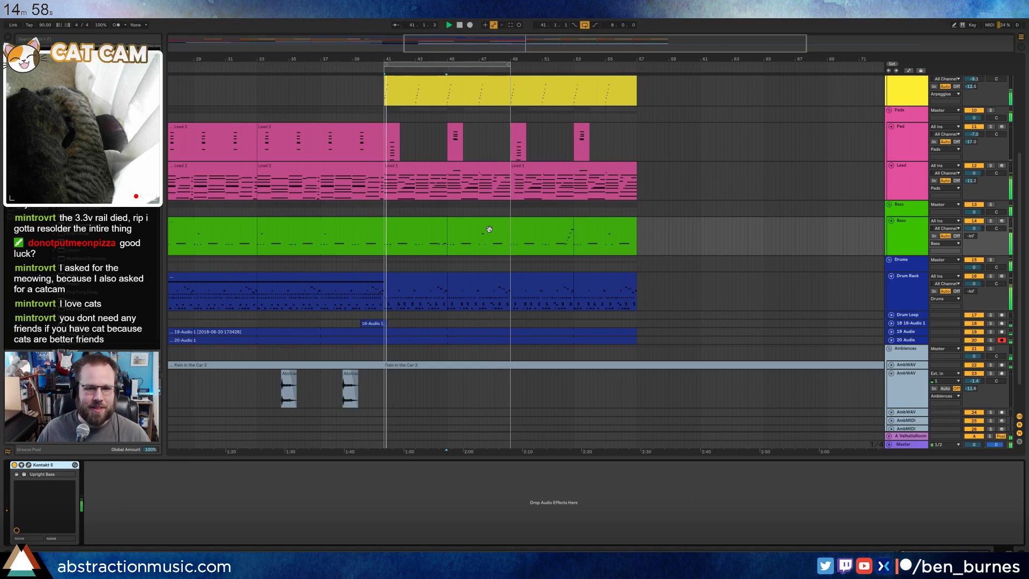
- Turn off arrangement looping and play the whole song from the beginning
scroll(466, 198, up, 3)
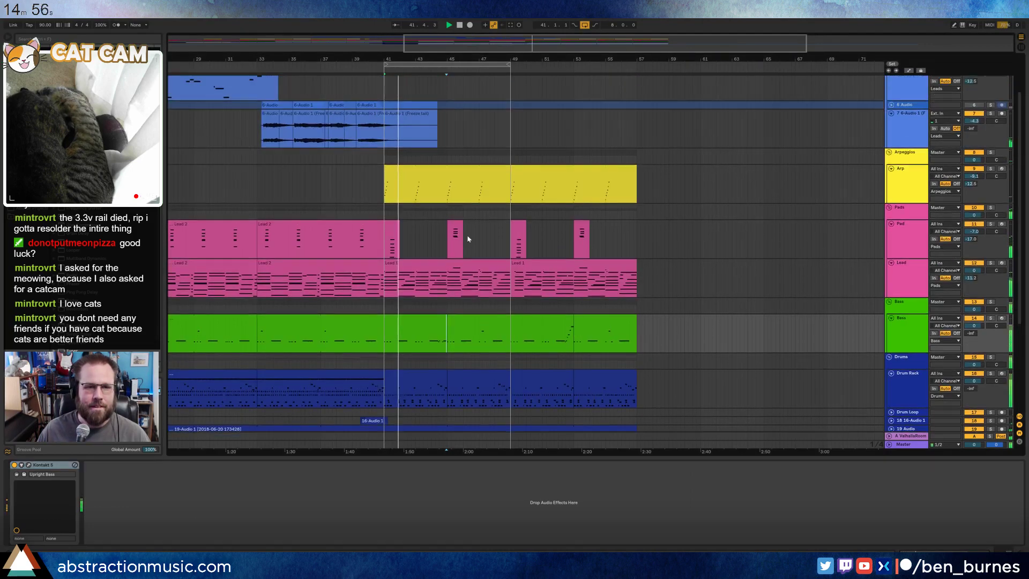
click(587, 26)
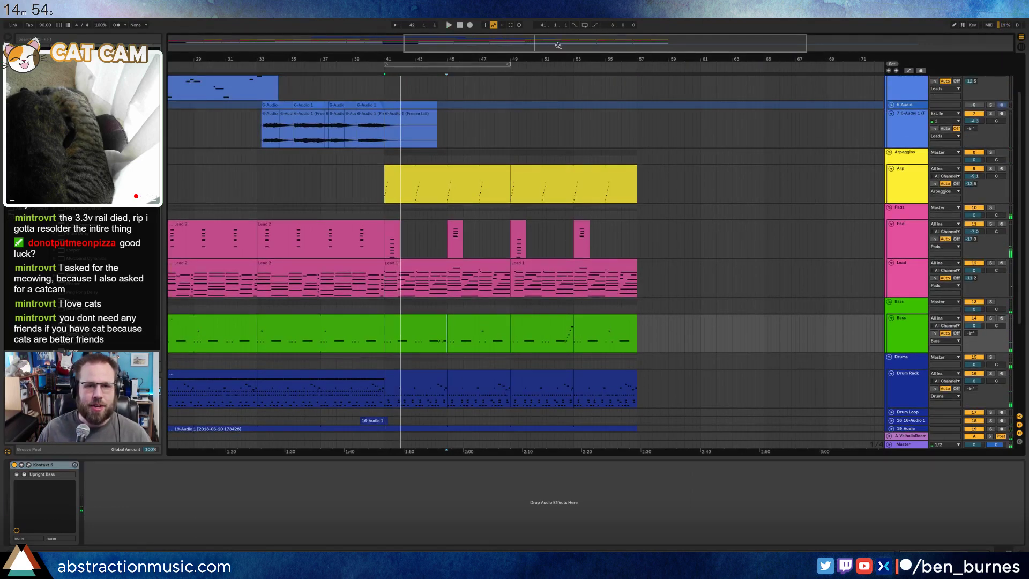
drag(558, 45, 491, 32)
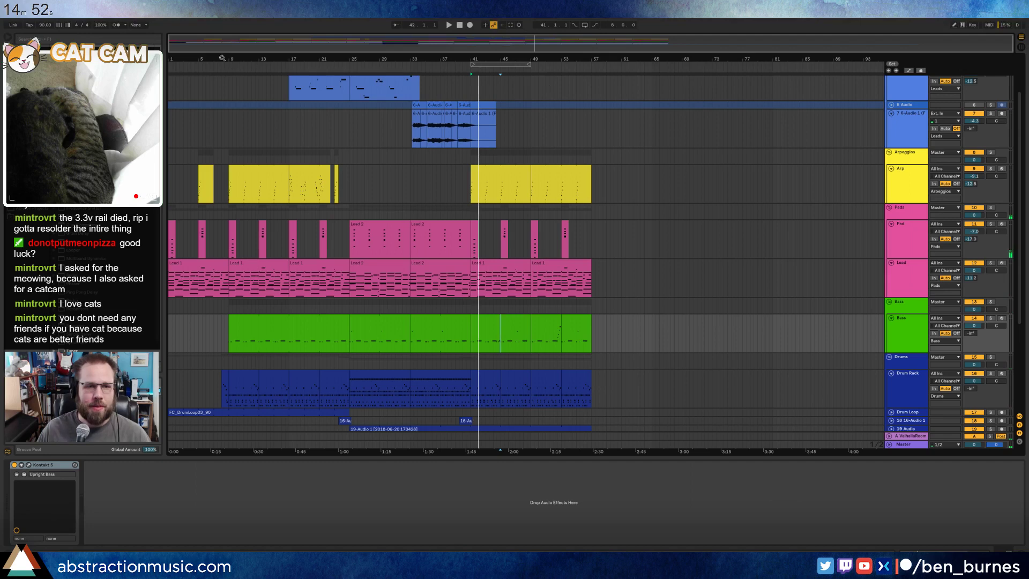
key(space)
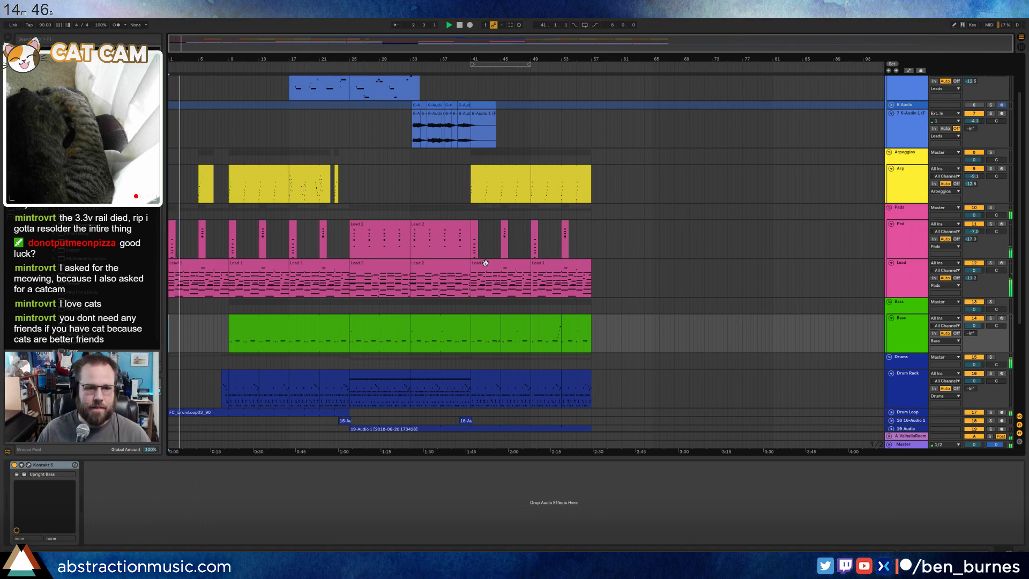
- Move all arpeggio, pad, lead, bass and drum clips from bar 41 onward two bars later, to bar 43
scroll(579, 234, down, 3)
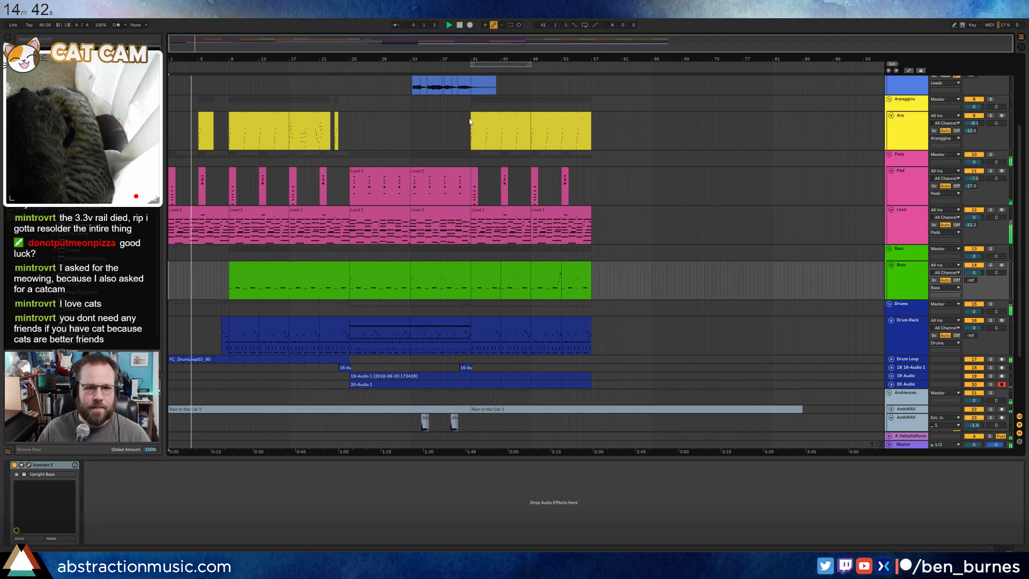
drag(469, 122, 626, 387)
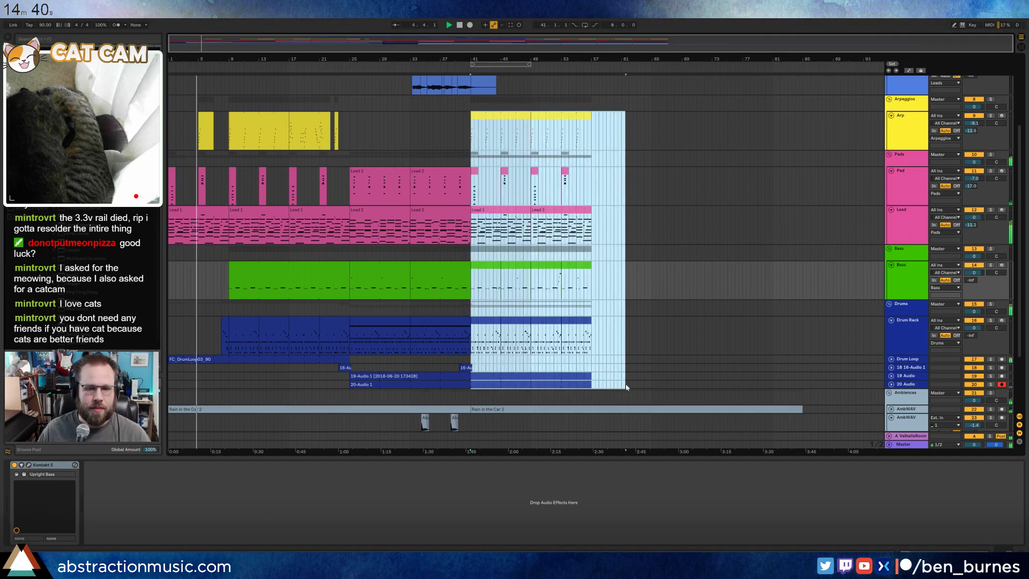
drag(488, 119, 502, 115)
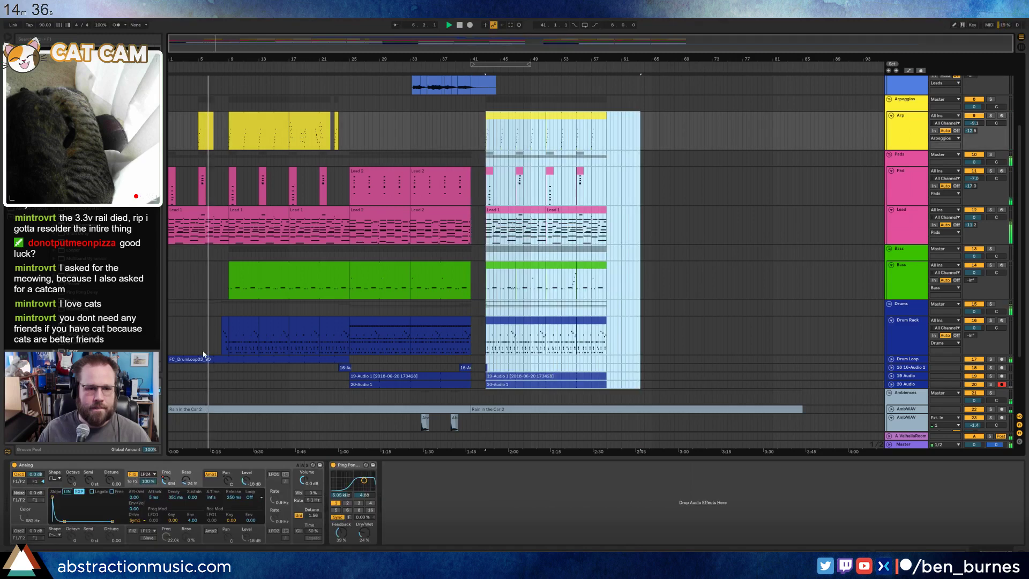
- Copy bar 7 of the FC_DrumLoop03_90 clip into bar 41 on the Drum Loop track
scroll(203, 331, up, 5)
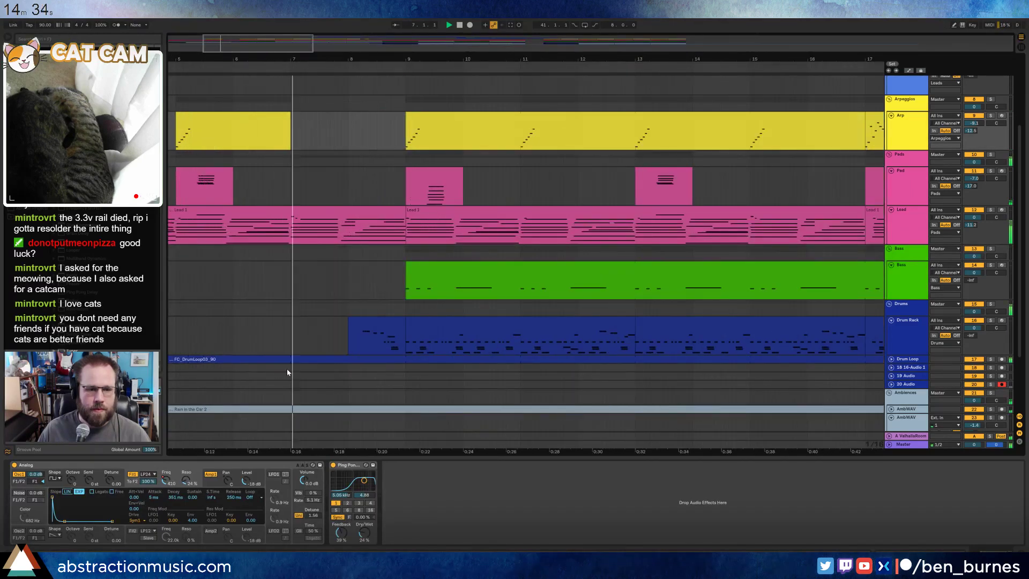
drag(291, 369, 350, 363)
drag(268, 44, 630, 37)
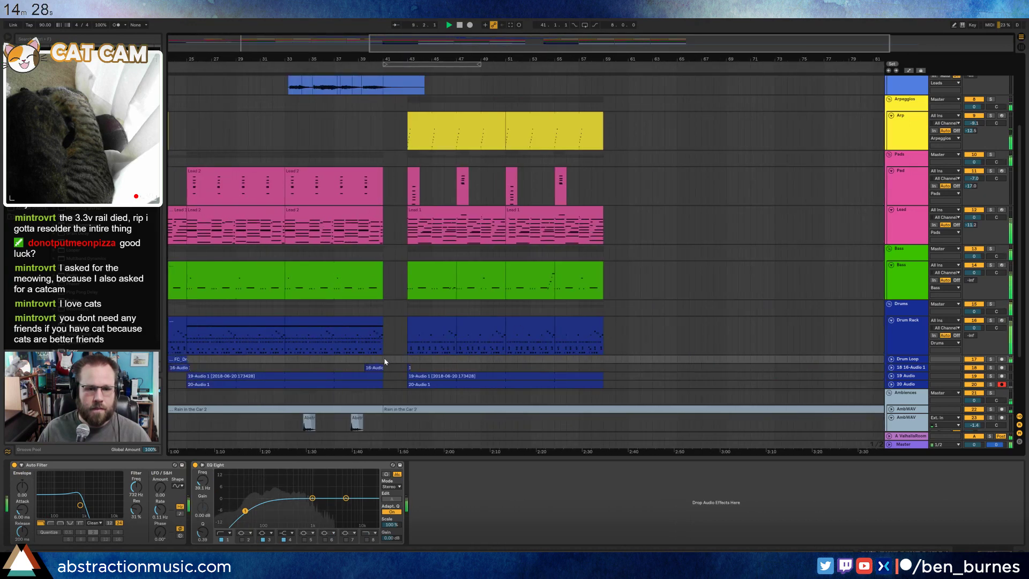
drag(385, 362, 395, 368)
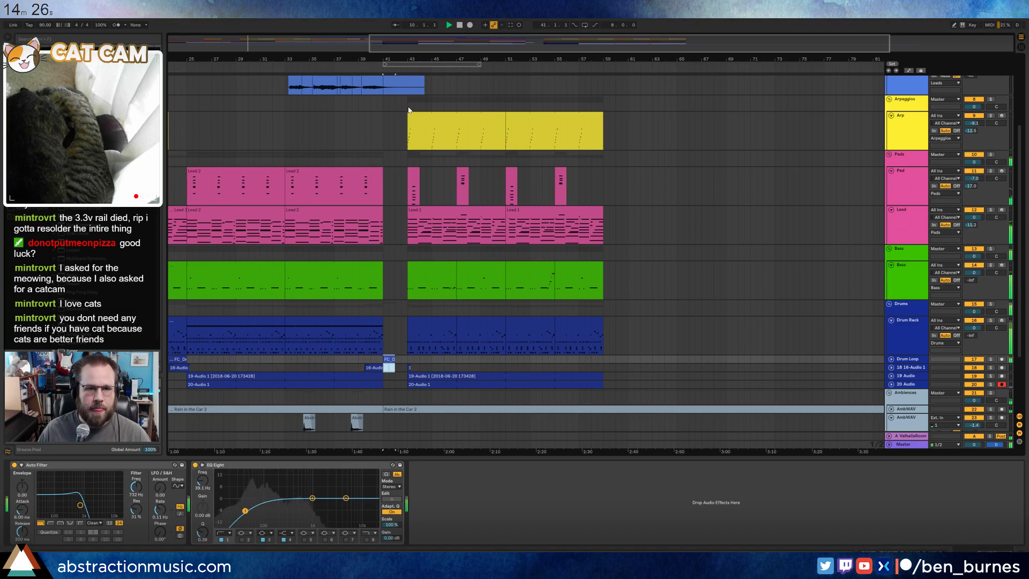
- Move the whole section from bar 43 one bar earlier so it starts at bar 42
drag(534, 357, 647, 383)
drag(443, 117, 431, 117)
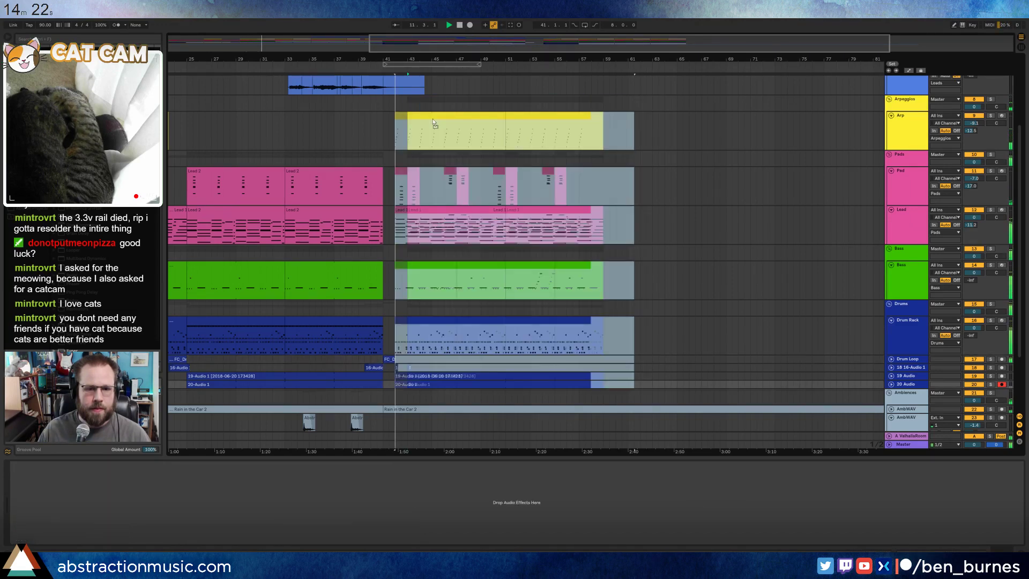
click(416, 229)
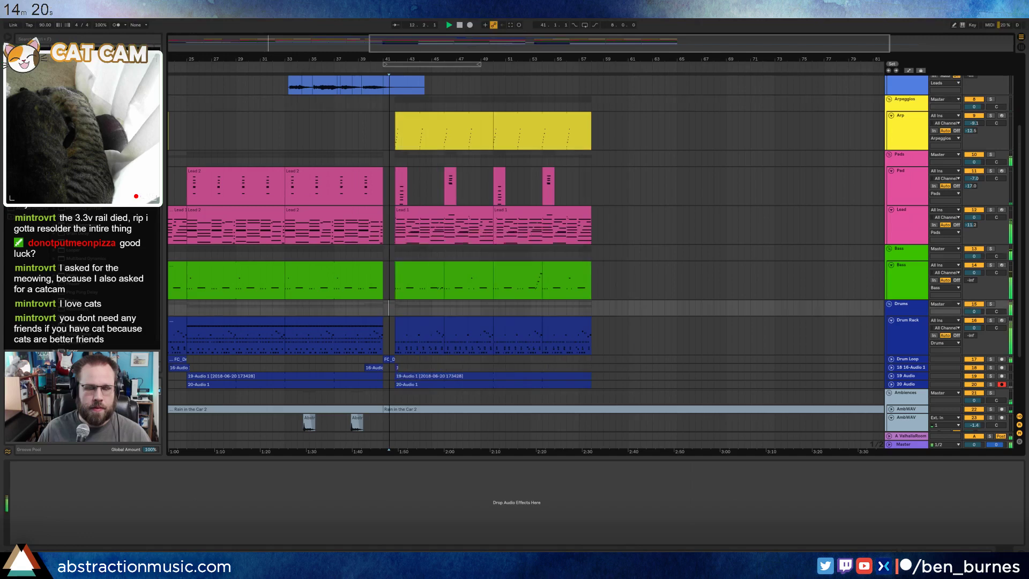
- Copy a piece of the Lead 1 clip into the empty bar 41 on the Lead track and trim it to about one beat
scroll(845, 334, up, 10)
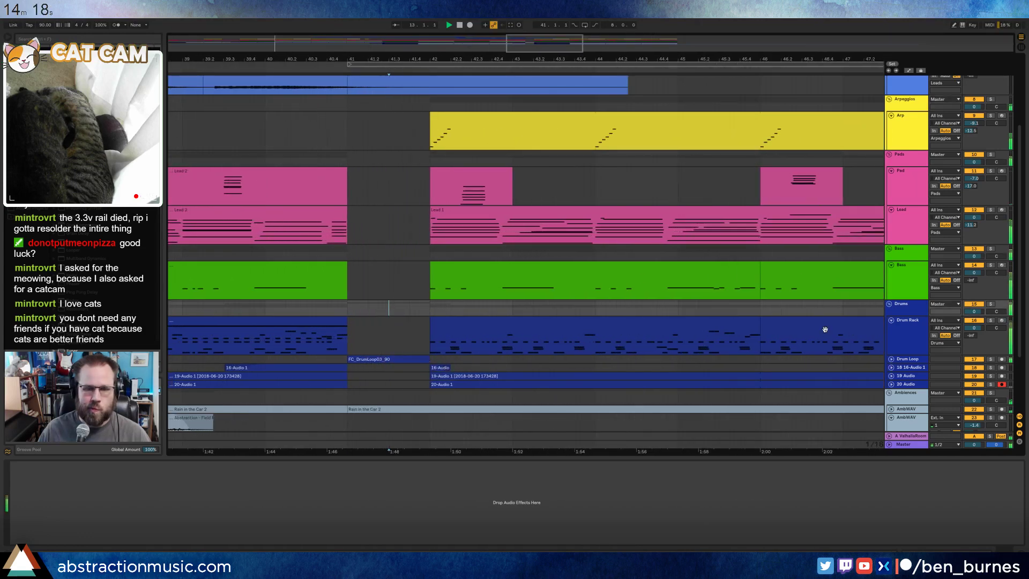
drag(348, 224, 432, 234)
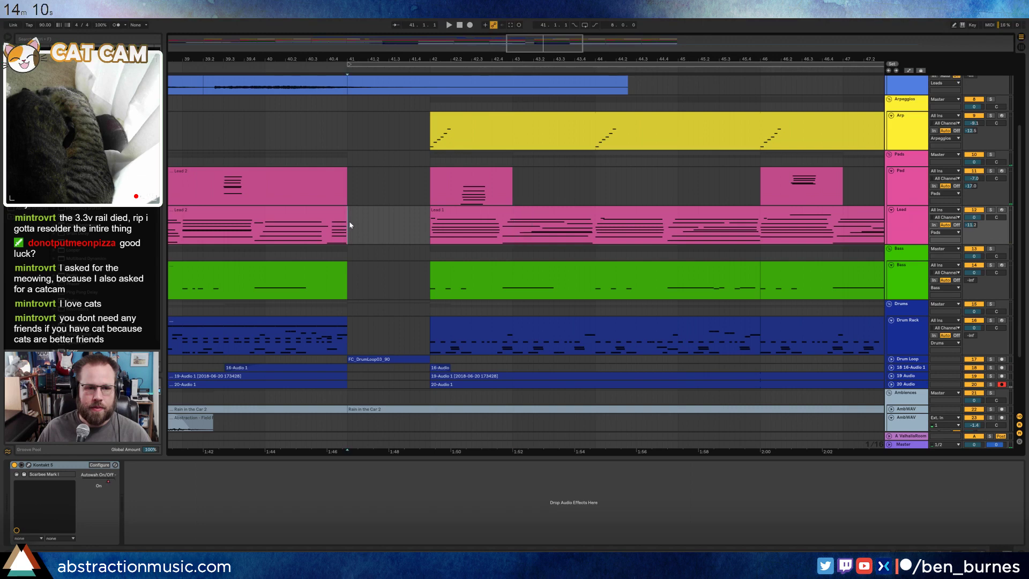
drag(367, 212, 373, 212)
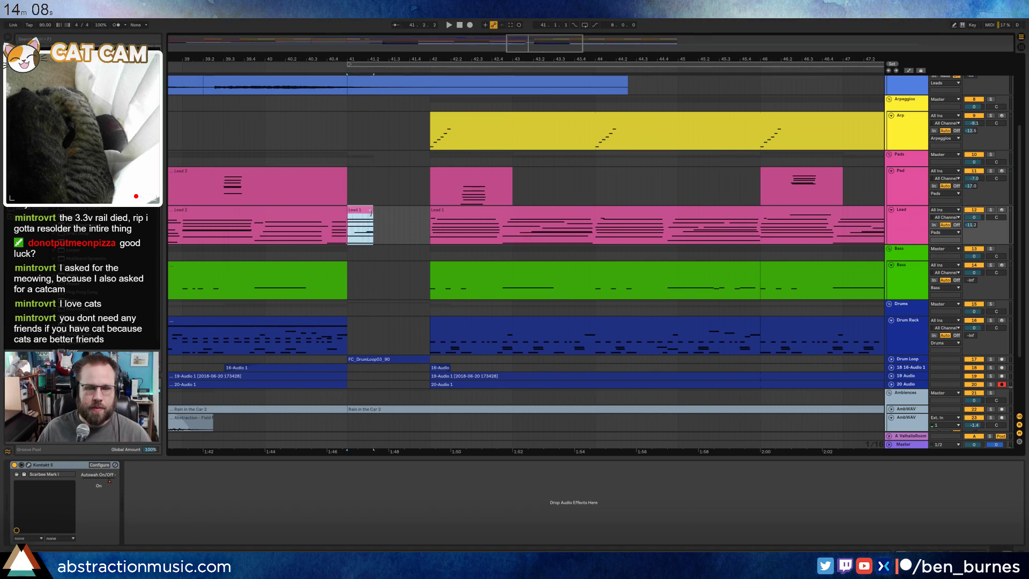
key(ctrl+d)
key(ctrl+d)
key(ctrl+d)
key(ctrl+z)
key(ctrl+z)
key(ctrl+z)
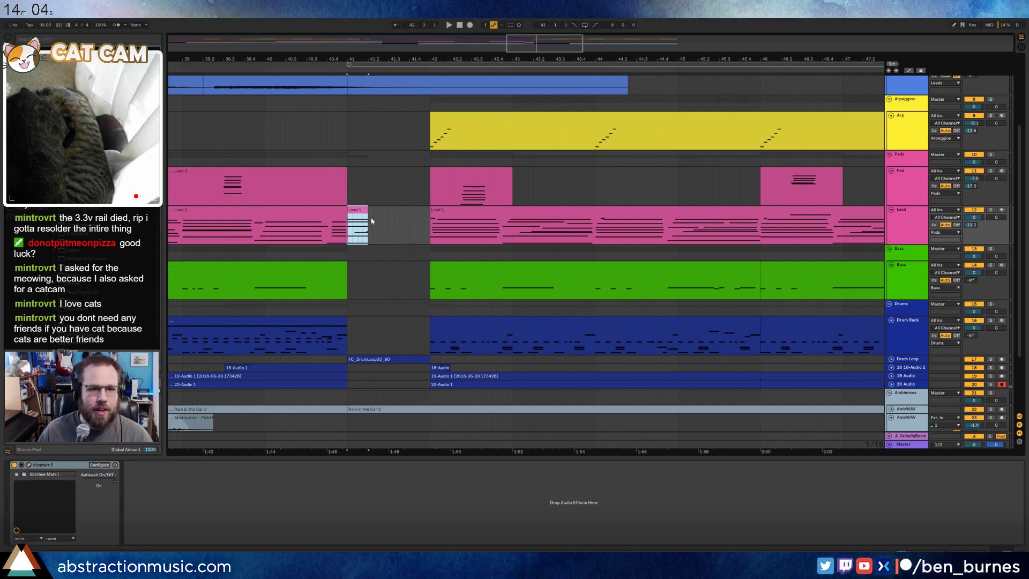
- Duplicate the one-beat Lead clip three times to fill bar 41 and play the transition from beat 4 of bar 40
key(ctrl+d)
key(ctrl+d)
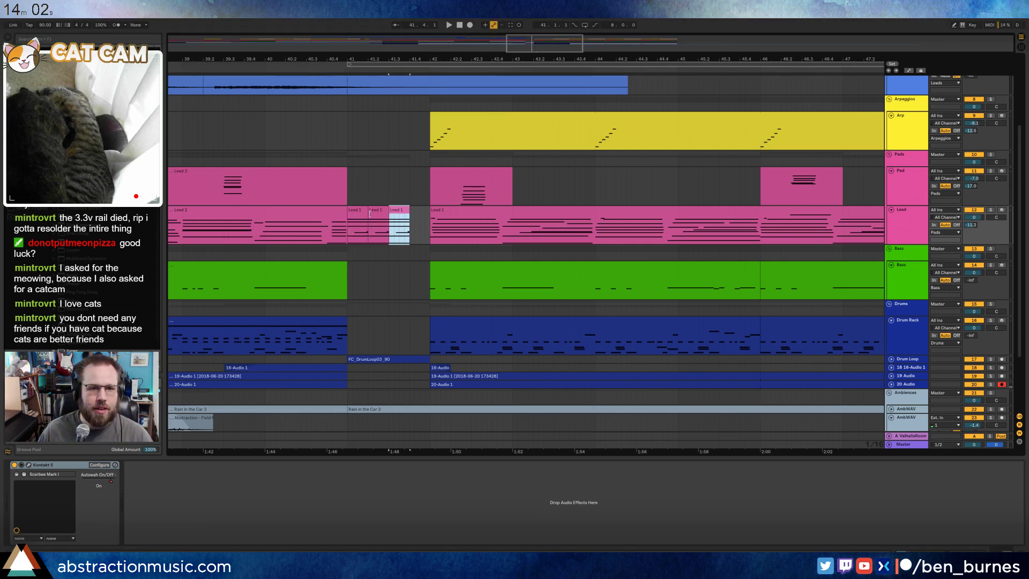
key(ctrl+d)
click(327, 220)
click(327, 233)
key(space)
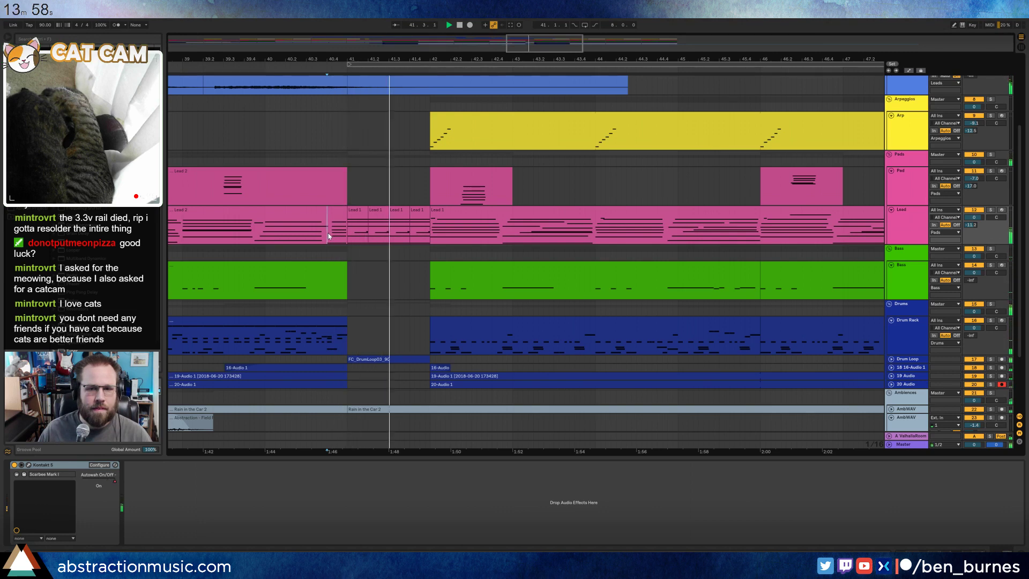
key(space)
- In the first one-beat Lead clip of bar 41, shorten the held chord notes and bring their starts inside the clip
double_click(354, 210)
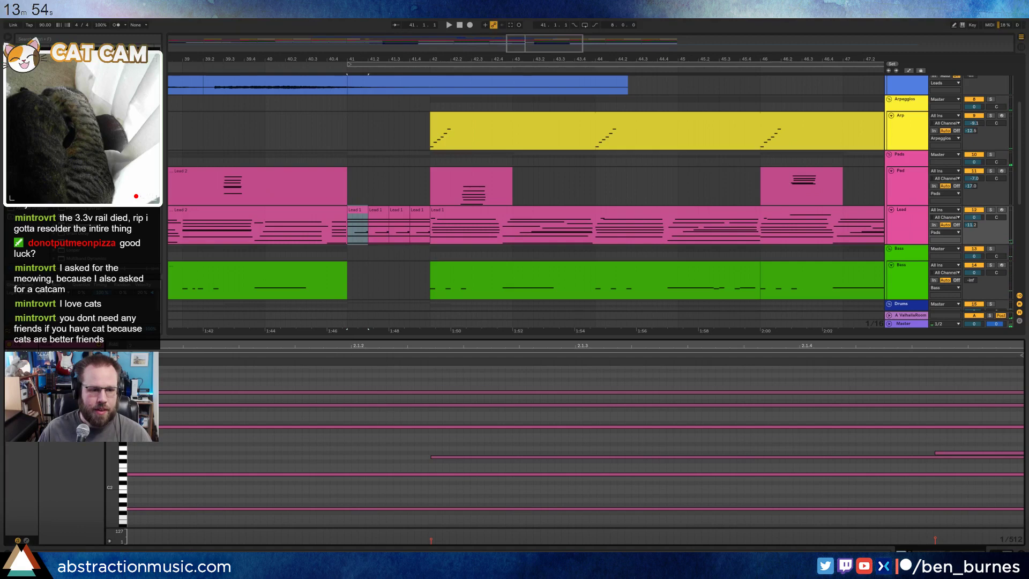
scroll(574, 446, down, 4)
scroll(574, 445, down, 1)
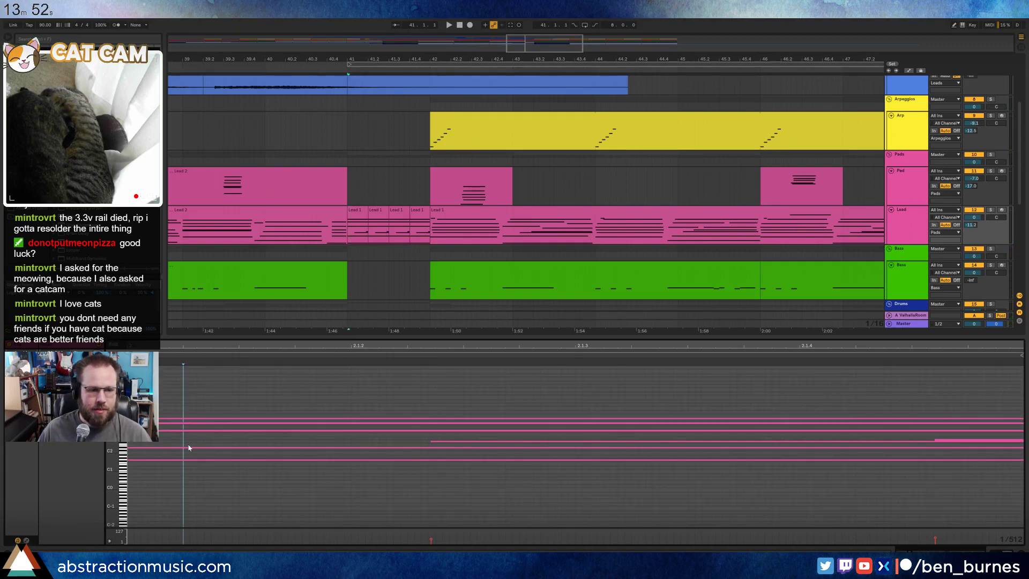
drag(187, 472, 186, 397)
drag(248, 346, 249, 308)
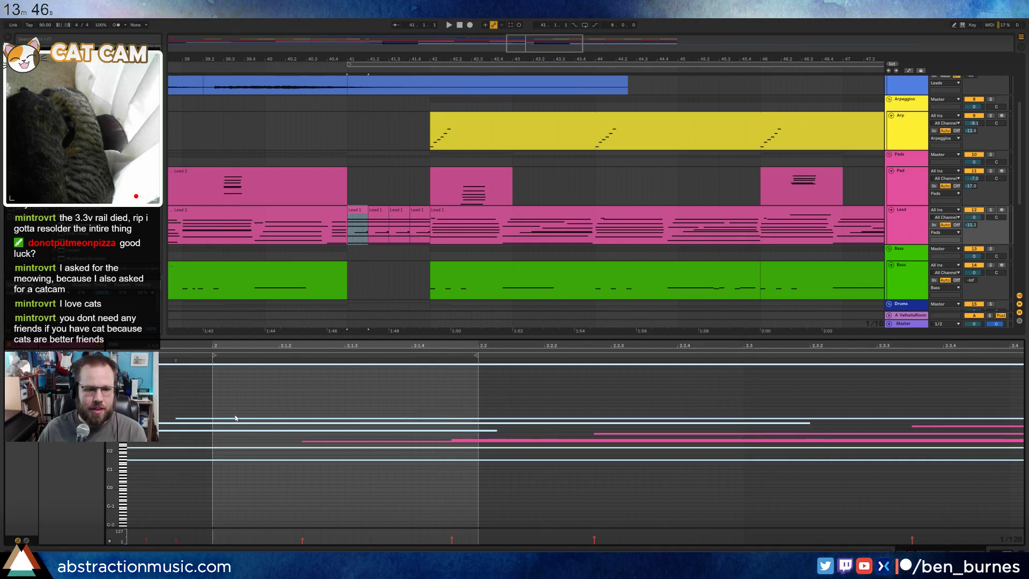
scroll(235, 418, right, 5)
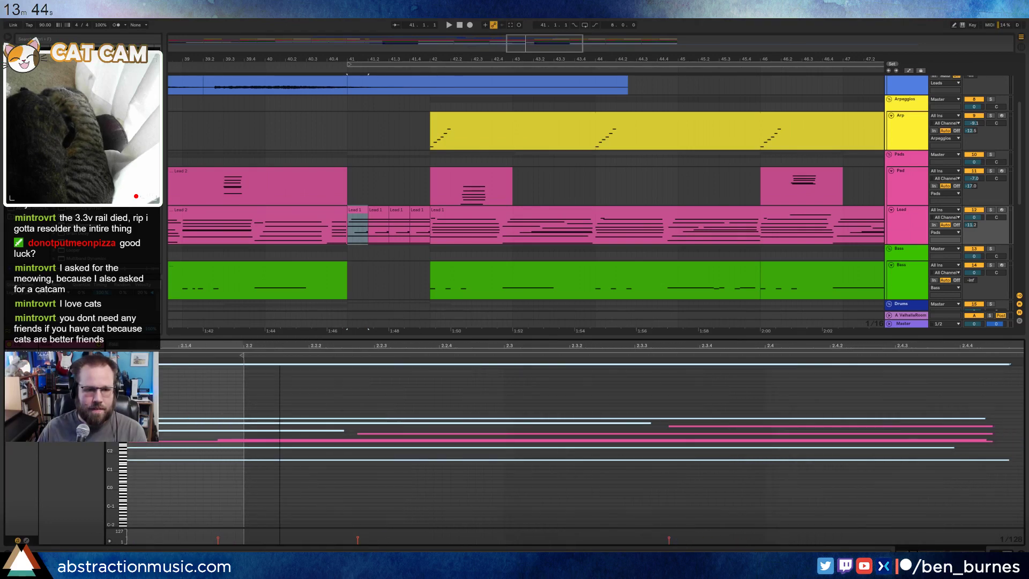
drag(279, 346, 271, 346)
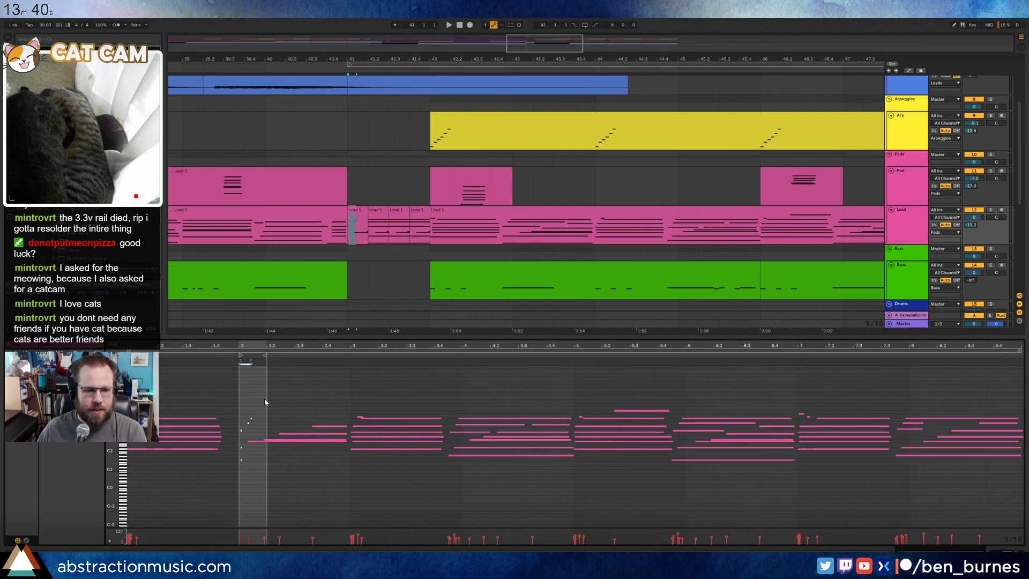
drag(256, 346, 367, 375)
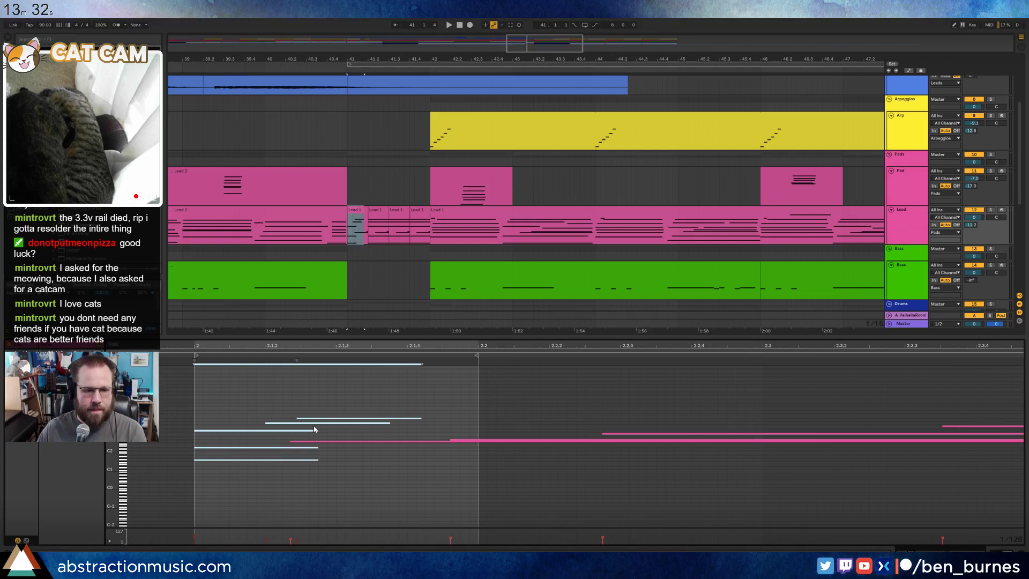
- Move the late upper notes earlier in the first one-beat Lead clip of bar 41, and lengthen the chord notes to nearly one beat
drag(408, 407, 425, 429)
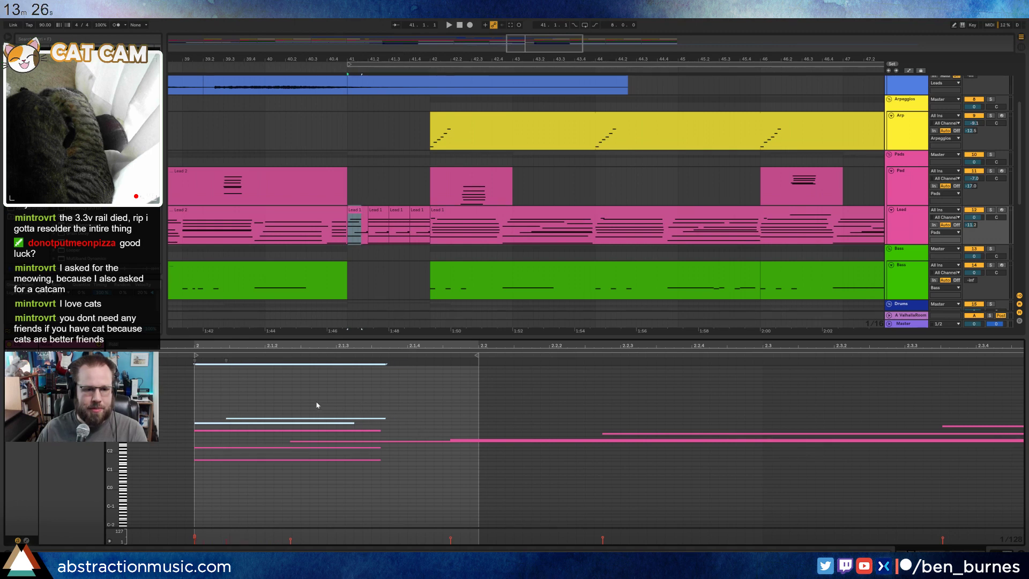
drag(255, 406, 261, 497)
key(shift+Right)
key(shift+Right)
key(shift+Right)
key(shift+Right)
key(shift+Right)
key(shift+Right)
key(shift+Right)
key(shift+Right)
key(shift+Right)
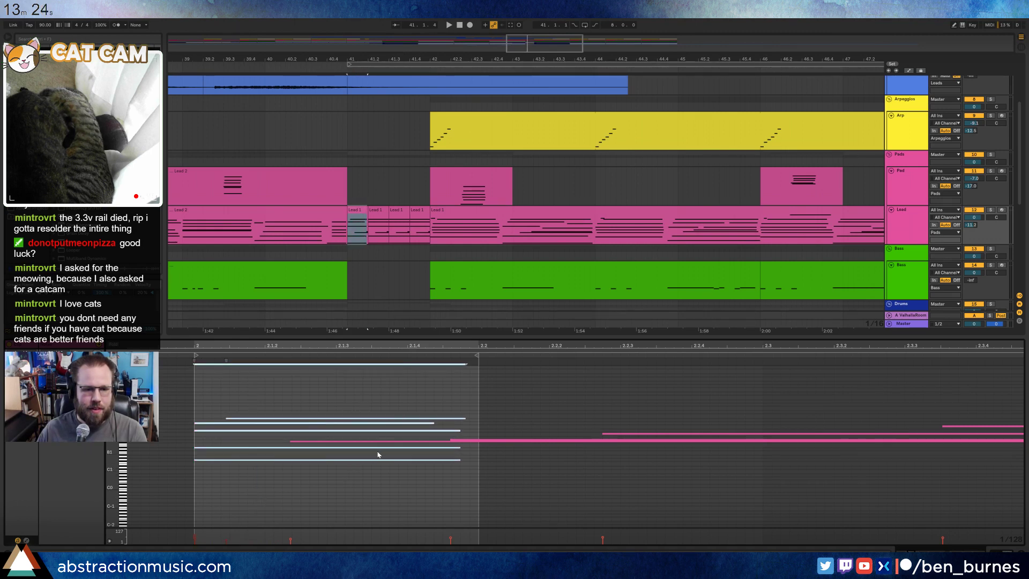
key(shift+Right)
- Shorten the later-starting notes that extend far beyond the end of the first one-beat Lead clip
click(475, 443)
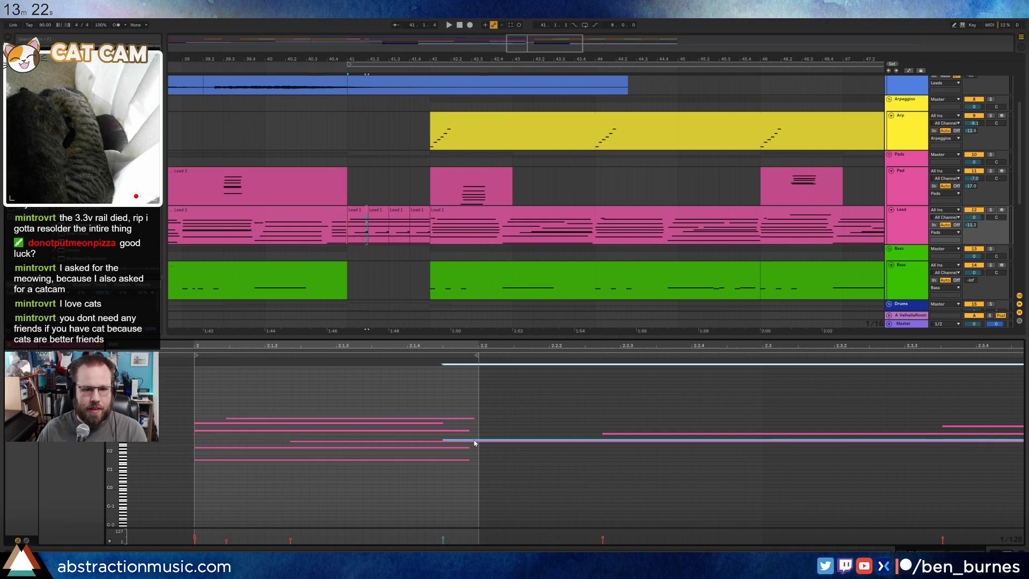
drag(538, 420, 542, 481)
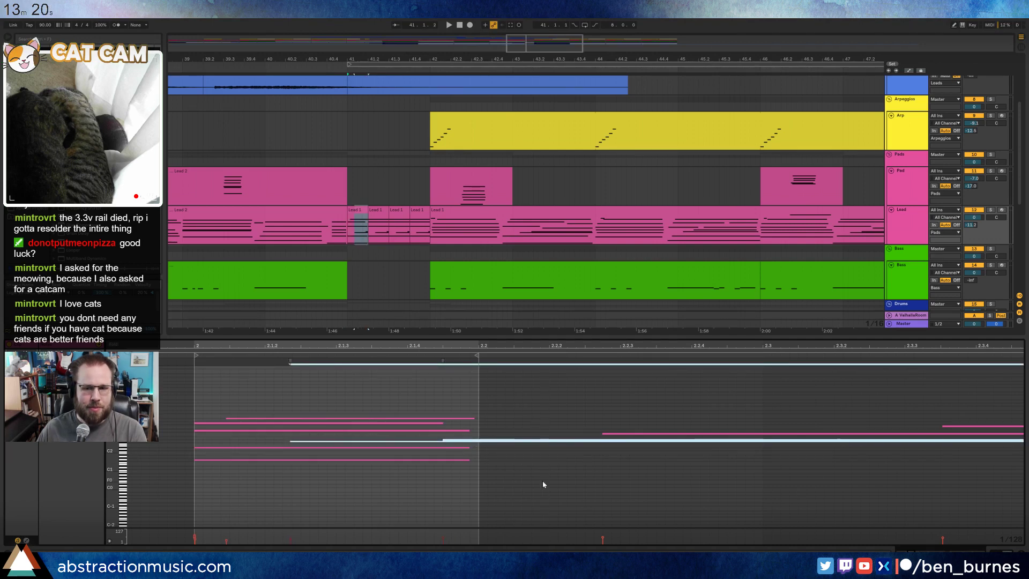
key(shift+Left)
key(shift+Left)
key(shift+Left)
key(shift+Left)
key(shift+Left)
key(shift+Left)
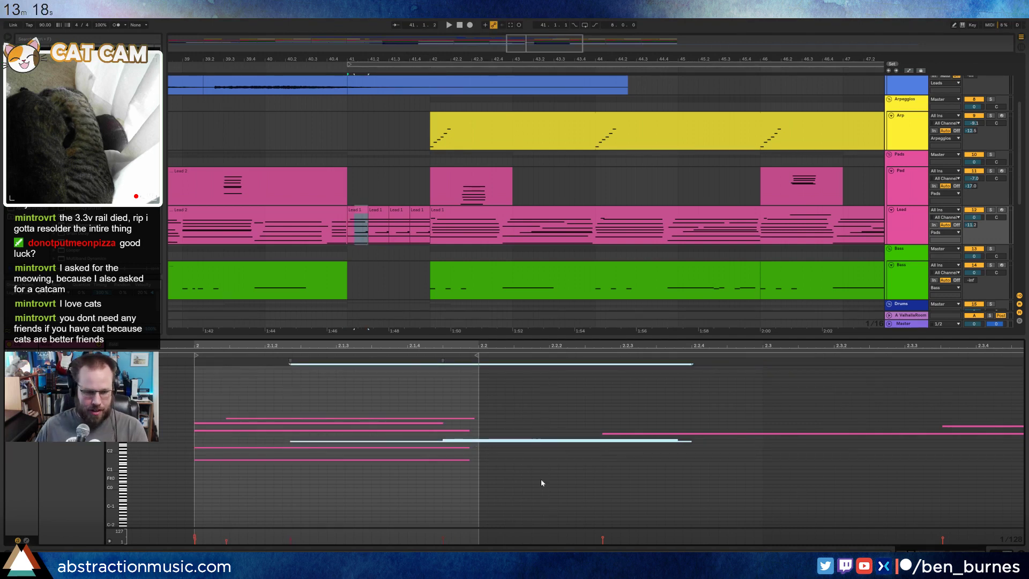
key(shift+Left)
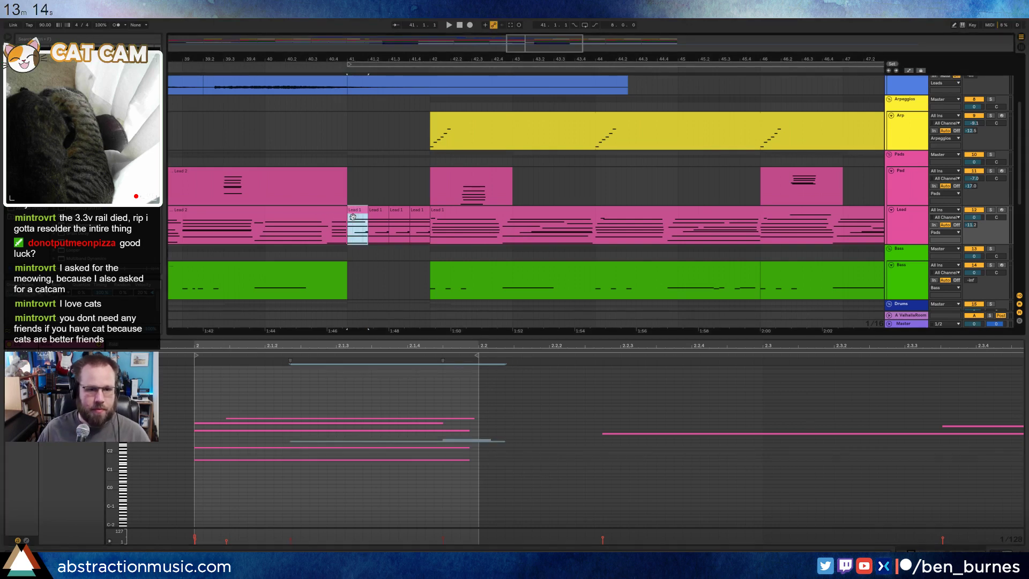
- Play the transition from beat 4 of bar 40, then replay bar 41 with the first one-beat Lead clip open
key(Right)
key(Right)
key(Right)
click(313, 219)
click(330, 239)
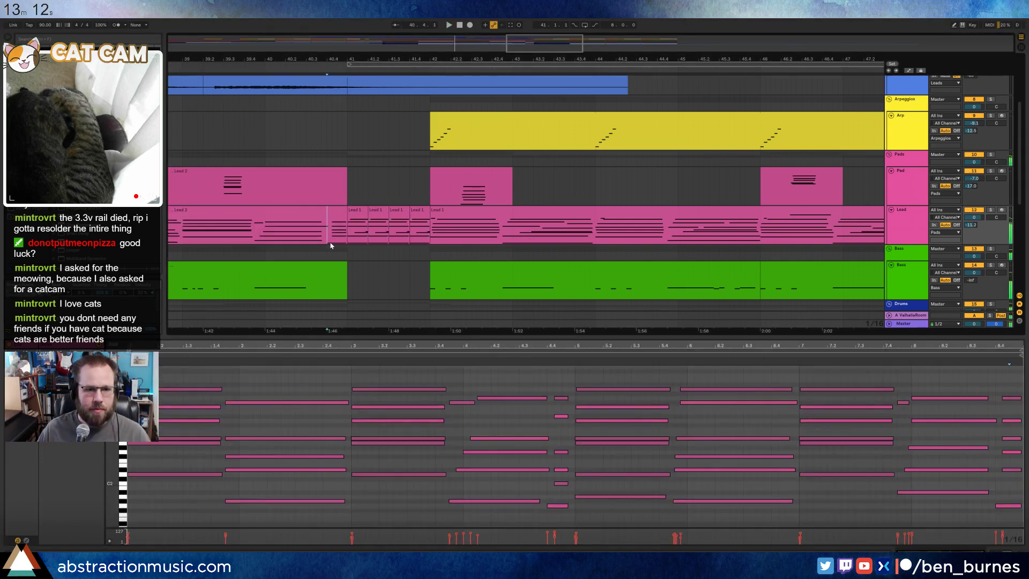
key(space)
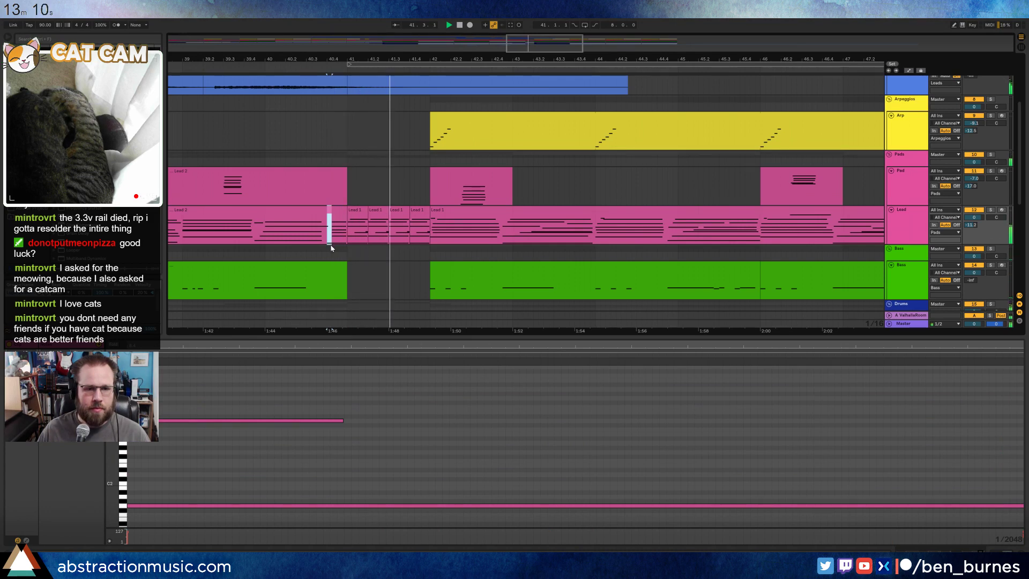
click(360, 210)
key(space)
click(235, 390)
drag(193, 344, 225, 345)
key(space)
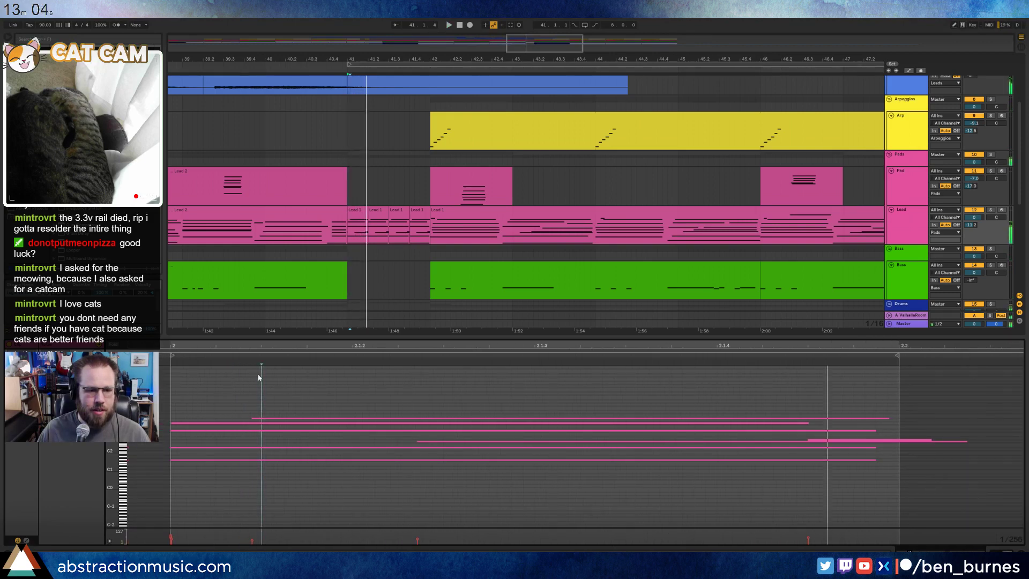
- Solo the Lead track and listen to the repeated chord in bar 41
click(993, 210)
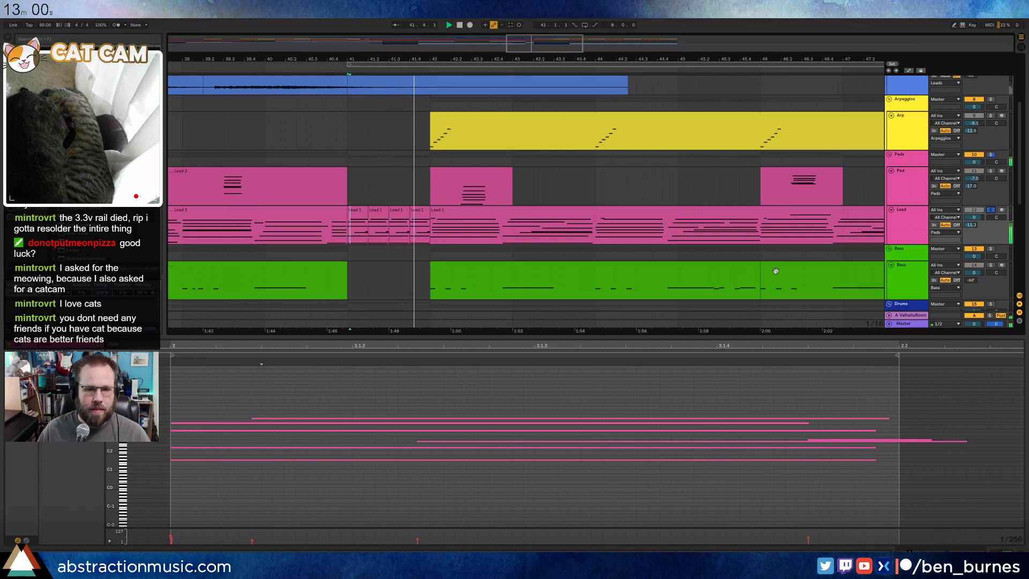
click(891, 440)
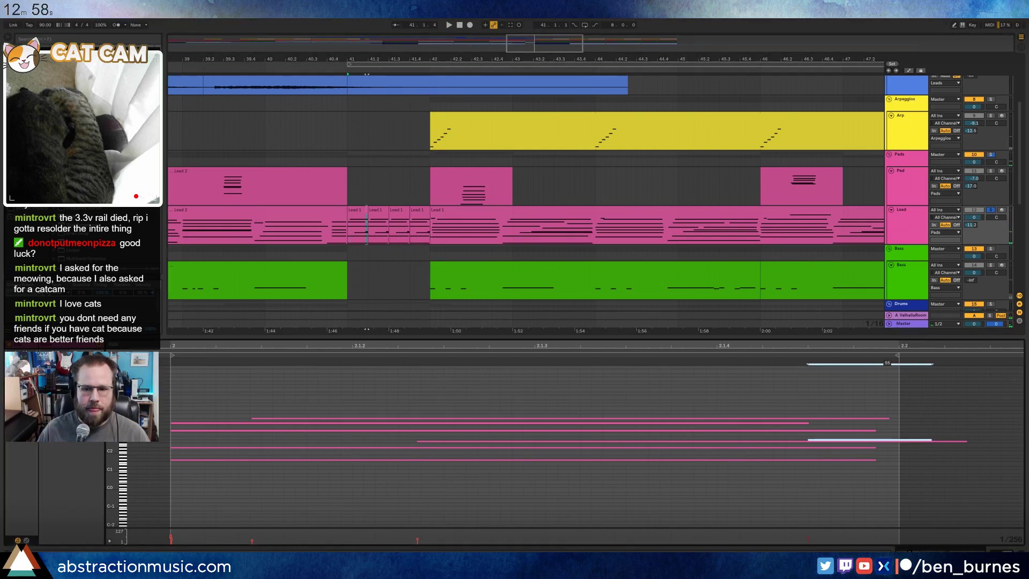
key(space)
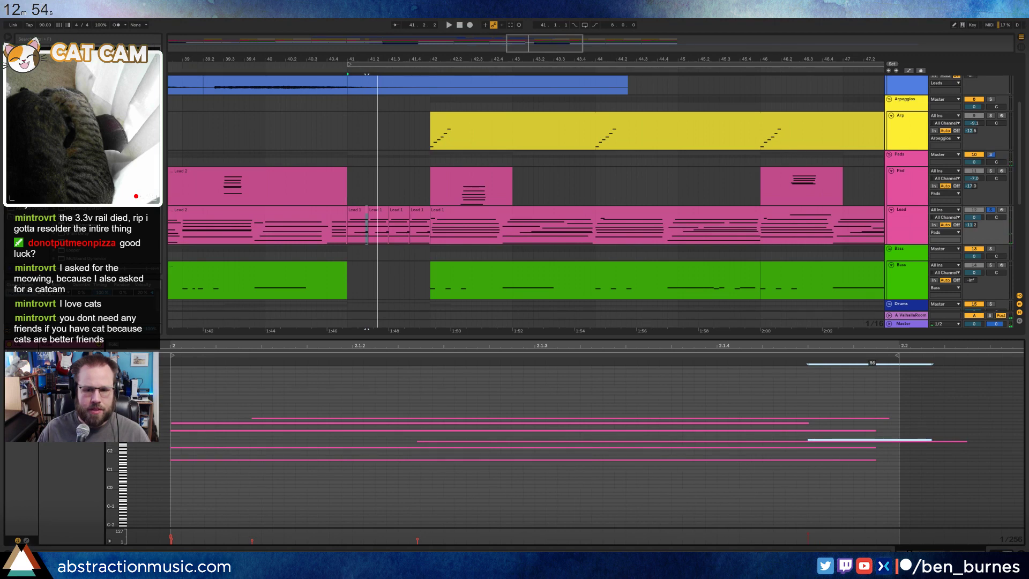
click(473, 448)
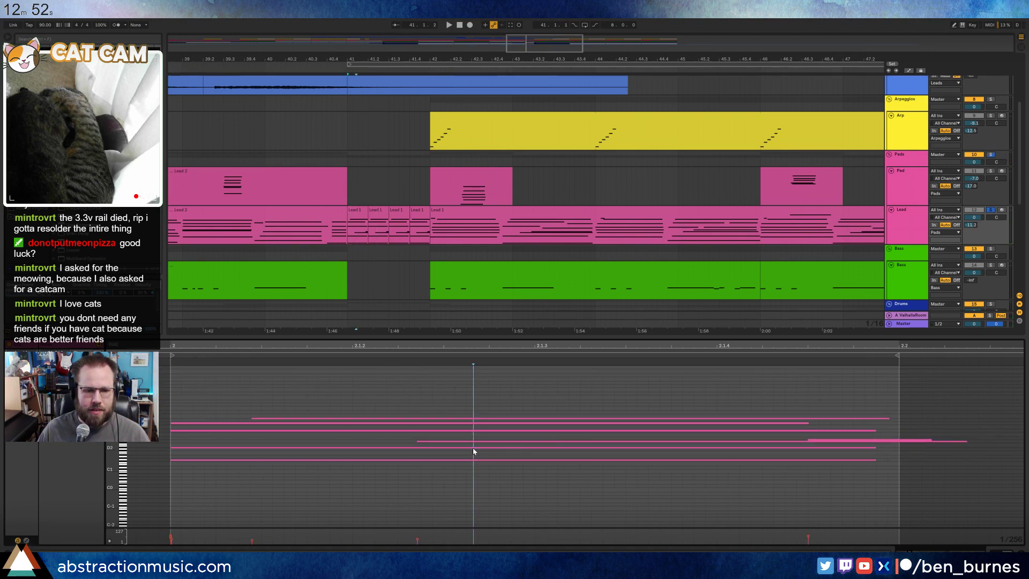
- Shorten the chord notes of the first one-beat Lead clip so they end before its last short note, and play the result
key(ctrl+a)
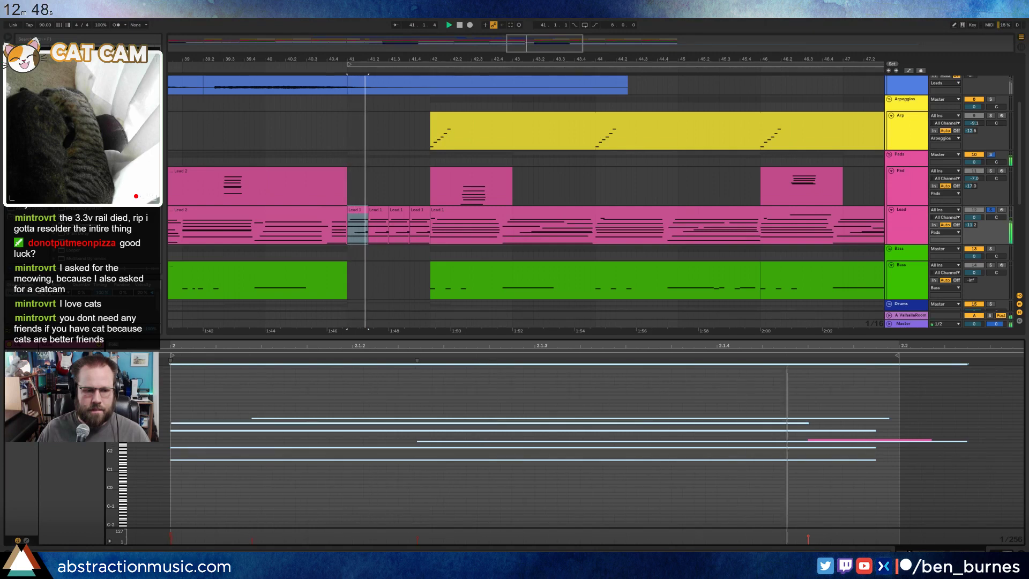
drag(112, 425, 144, 425)
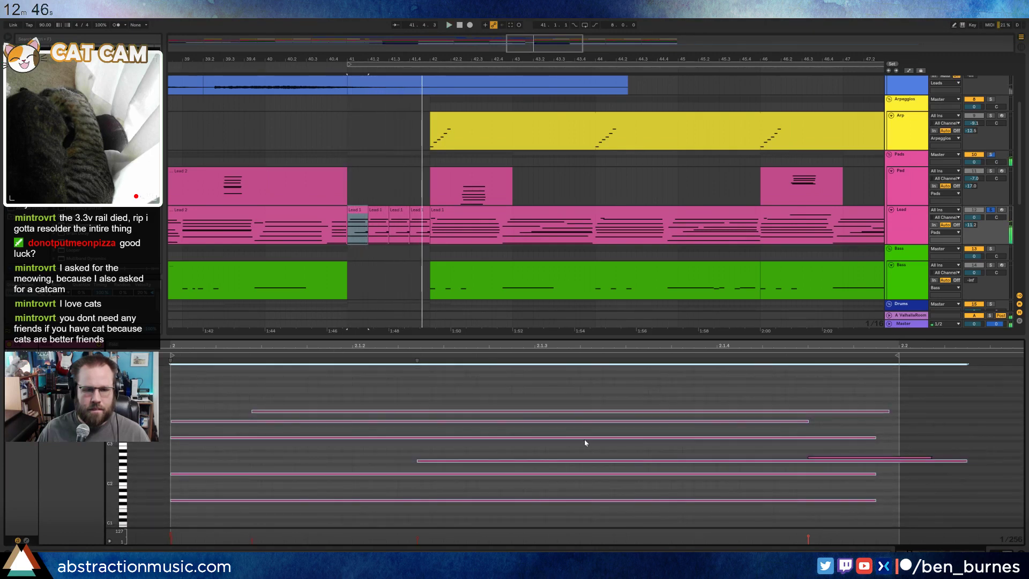
key(space)
key(shift+Left)
key(shift+Left)
key(shift+Left)
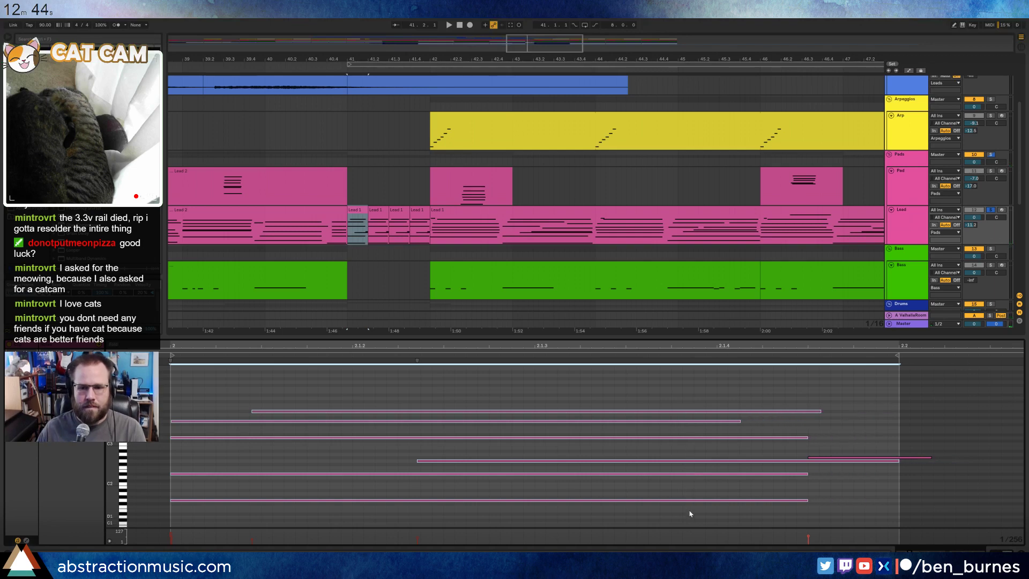
click(789, 460)
key(shift+Left)
key(shift+Left)
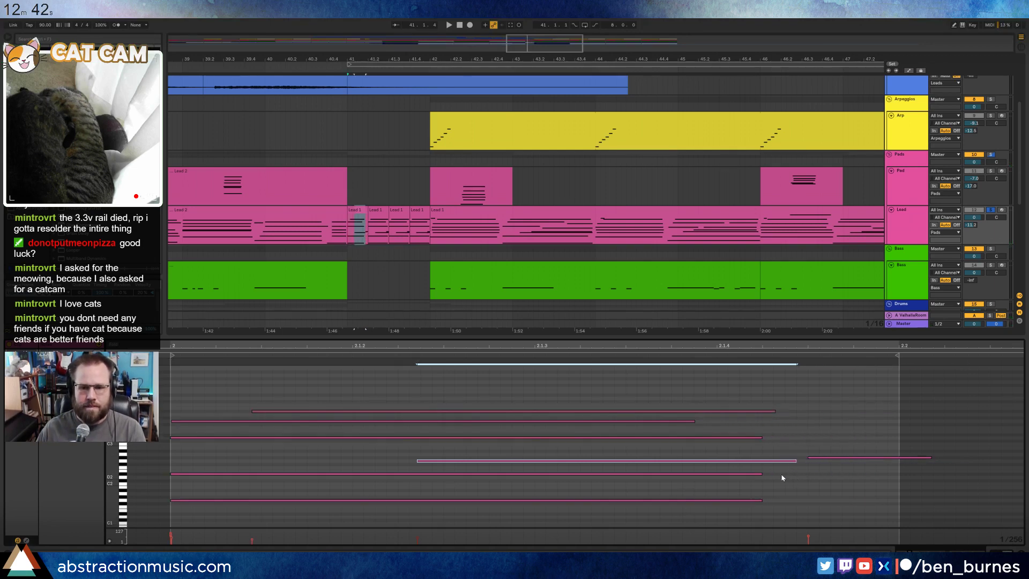
key(space)
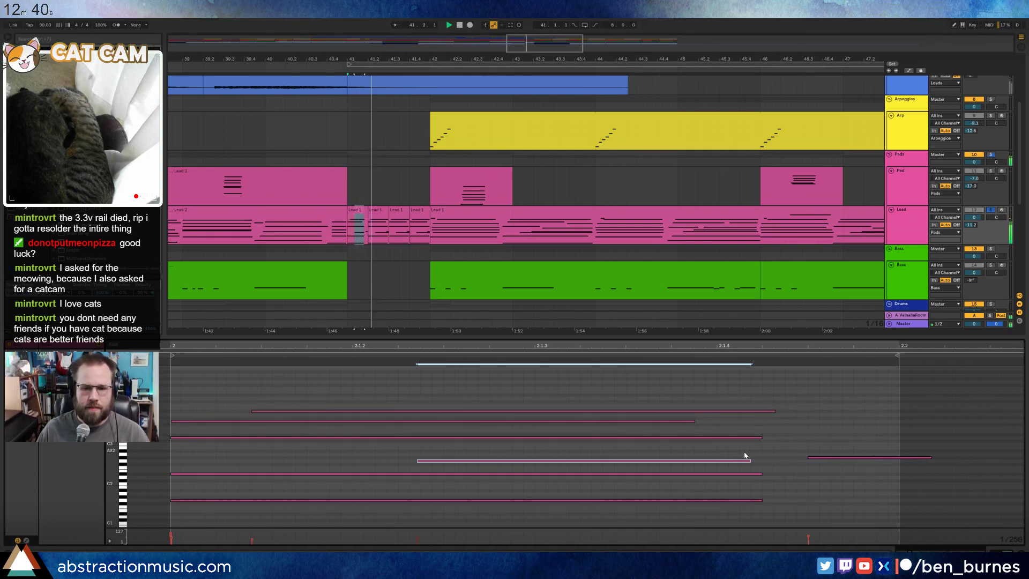
- Trim the last short note of the first one-beat Lead clip so it ends at the clip's end
click(838, 458)
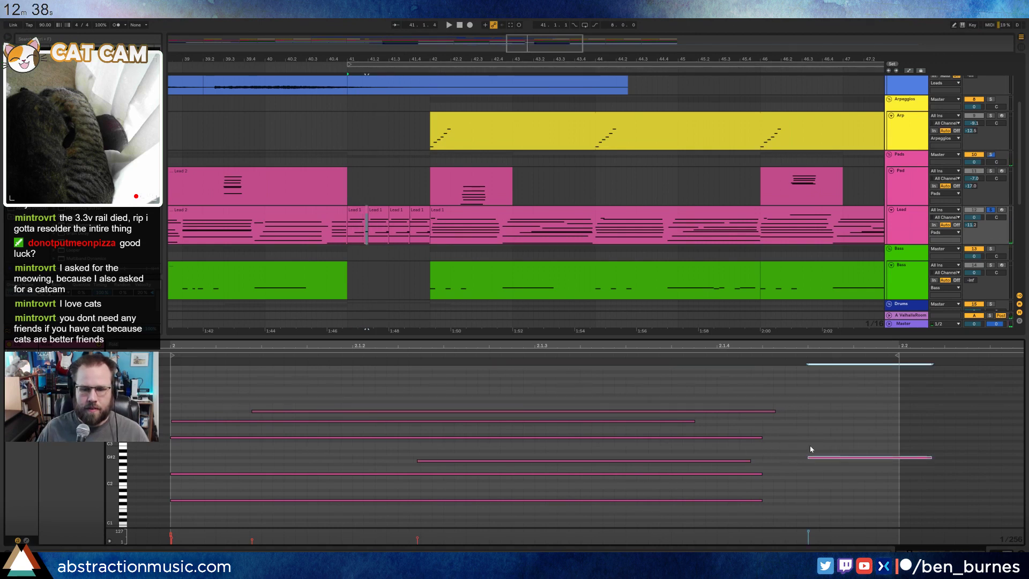
click(356, 212)
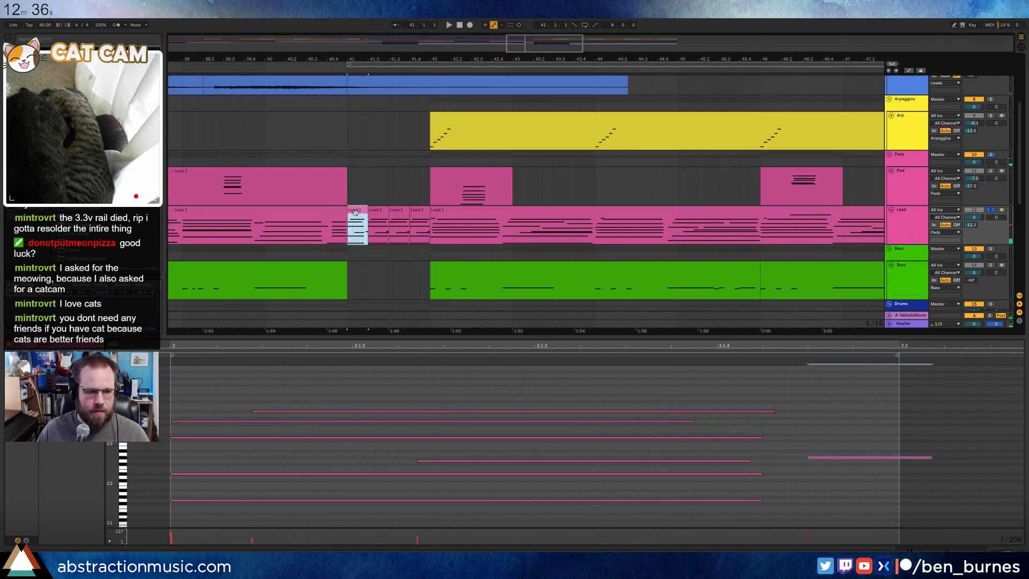
drag(458, 392, 828, 513)
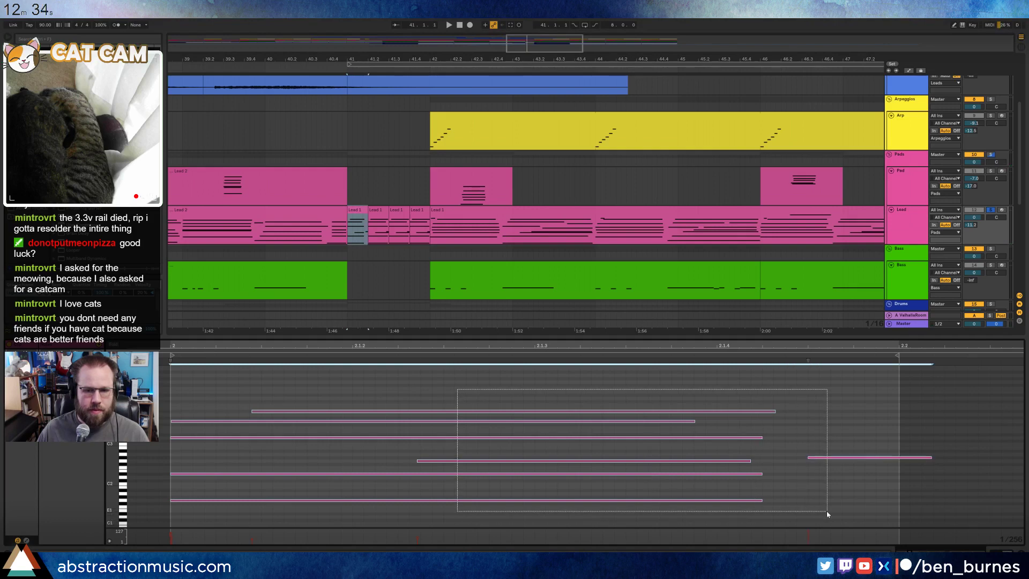
click(919, 457)
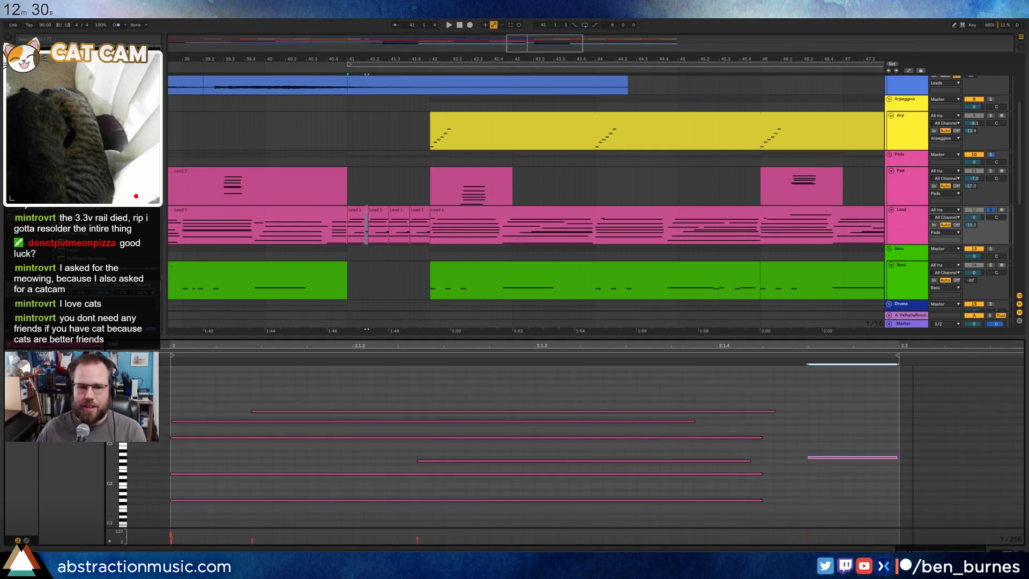
- Loop the first one-beat Lead clip and extend it over the three copies to fill bar 41
drag(913, 346, 912, 322)
drag(730, 347, 249, 347)
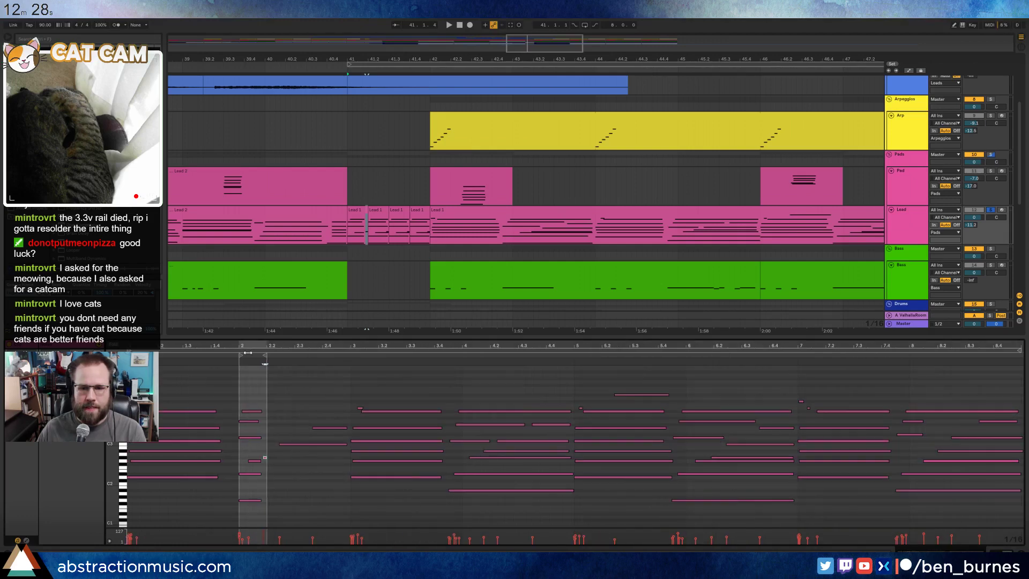
click(264, 364)
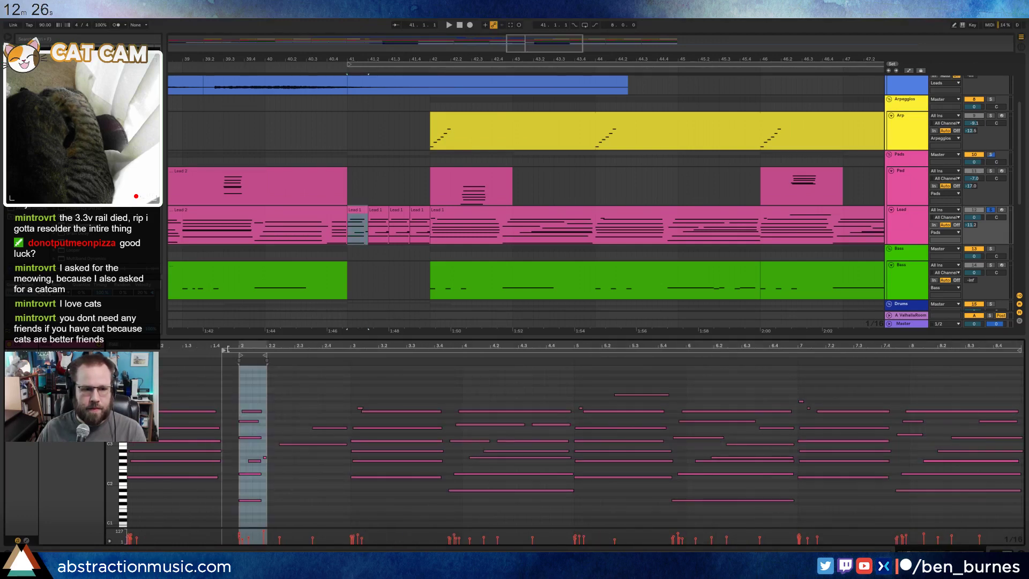
key(ctrl+l)
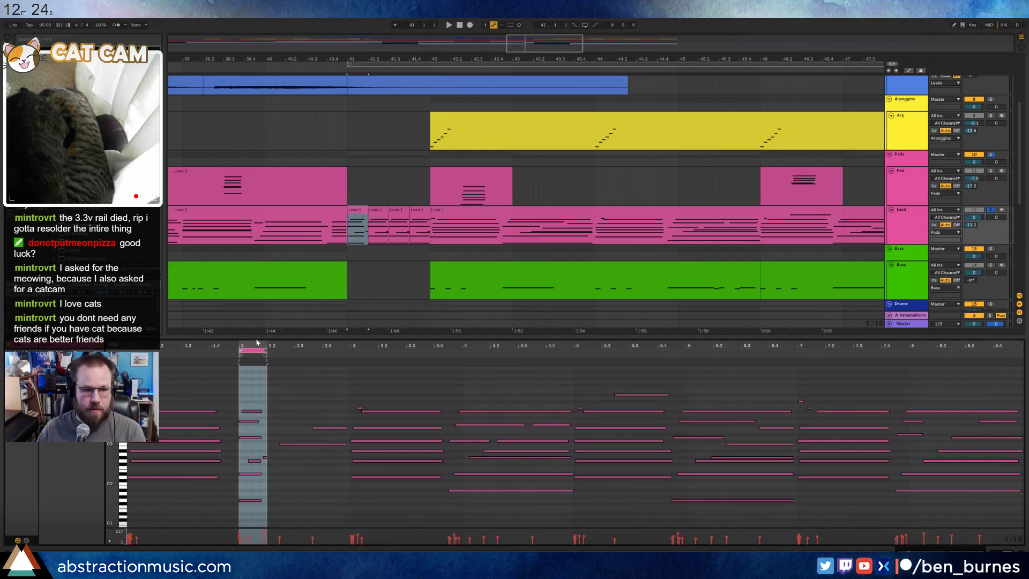
key(space)
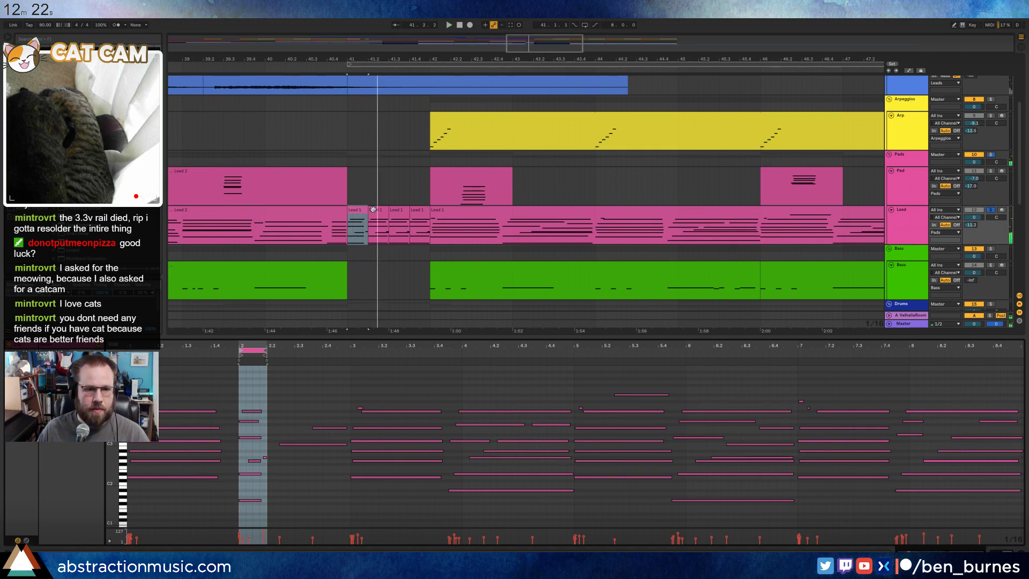
drag(366, 210, 426, 218)
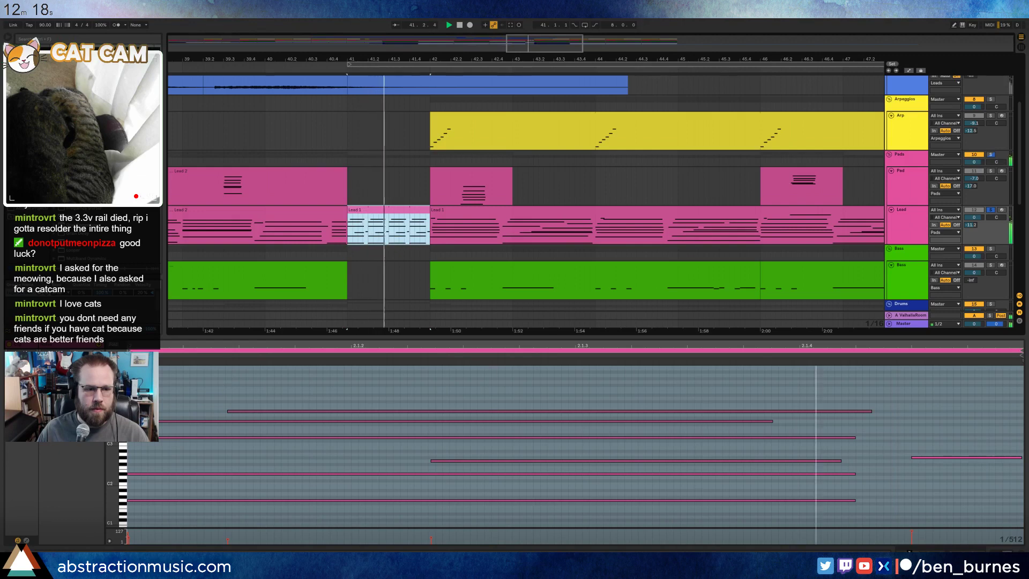
- Move the last short note of the looped Lead clip earlier to about 2.1.4 and lengthen it
click(938, 457)
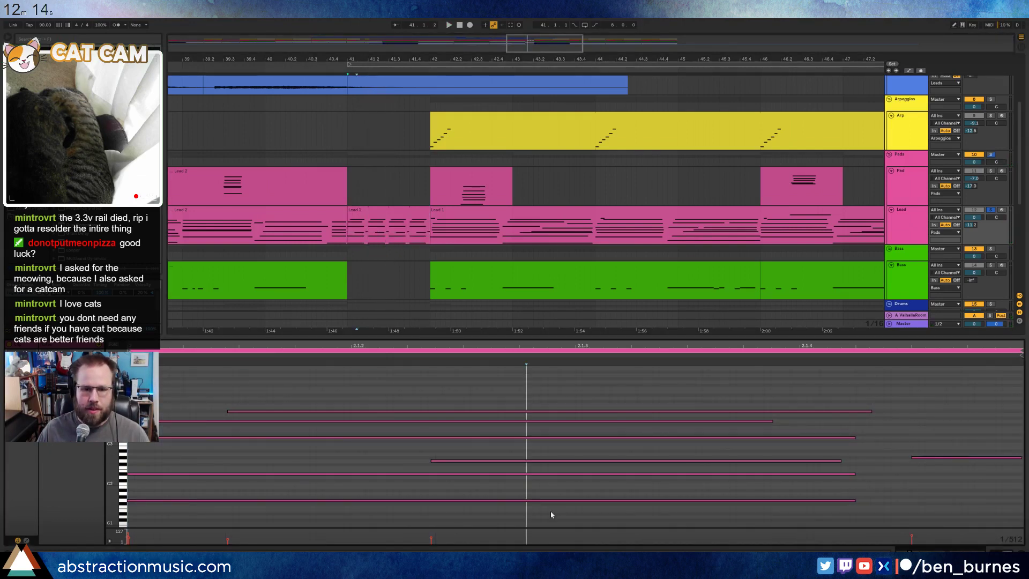
key(ctrl+a)
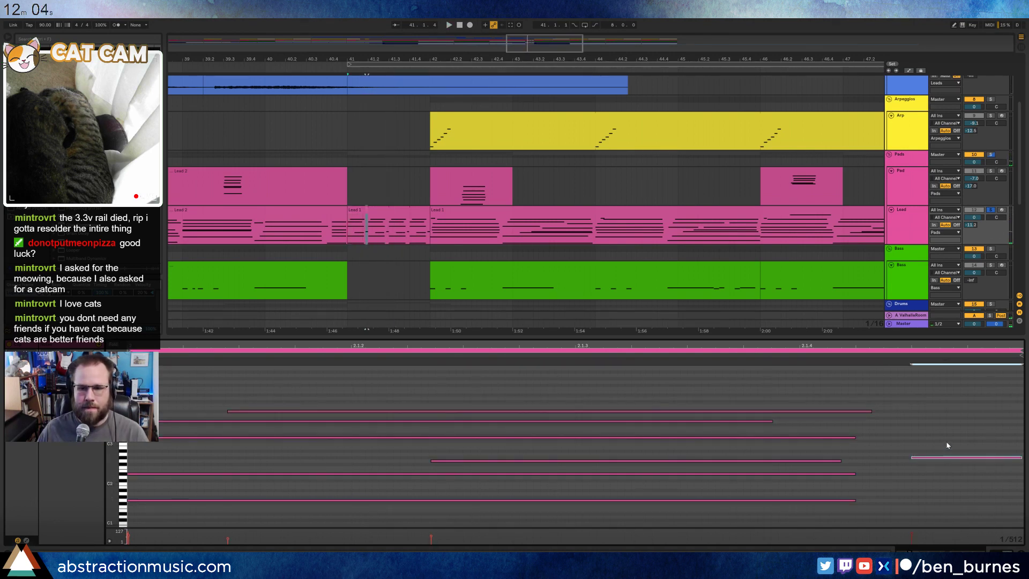
key(Left)
key(Left)
key(Left)
key(Left)
key(Left)
key(Left)
key(Left)
key(Left)
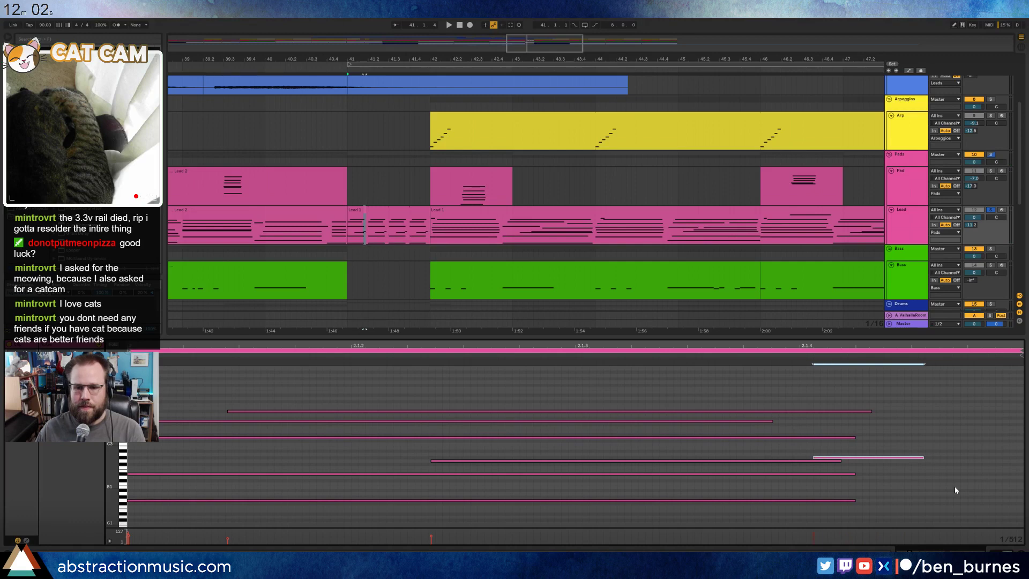
key(shift+Right)
key(shift+Right)
key(shift+Right)
key(shift+Right)
key(shift+Right)
key(shift+Right)
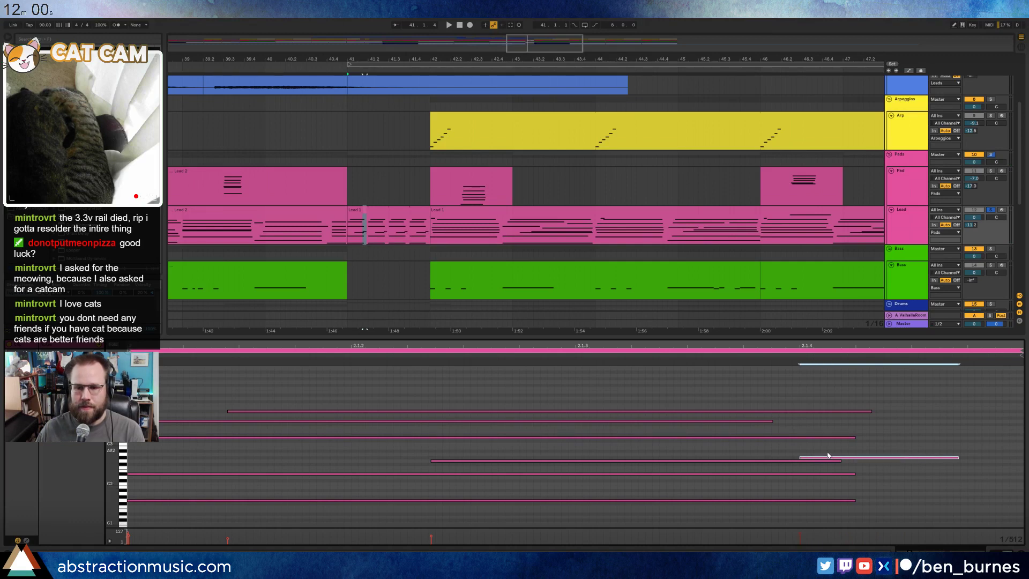
- Shorten the other chord notes of the looped Lead clip so they end before the last note starts
drag(727, 402, 616, 510)
key(shift+Left)
key(shift+Left)
key(shift+Left)
key(shift+Left)
key(shift+Left)
key(shift+Left)
key(shift+Left)
key(shift+Left)
key(shift+Left)
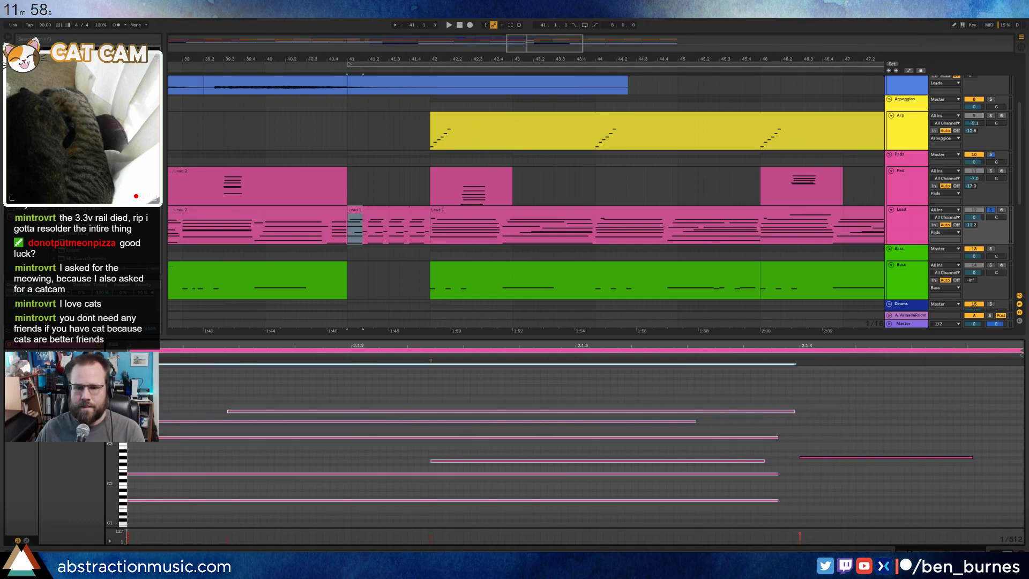
- Play the bar 41 transition on the soloed Lead track, turn off its solo, and replay it with all tracks
key(space)
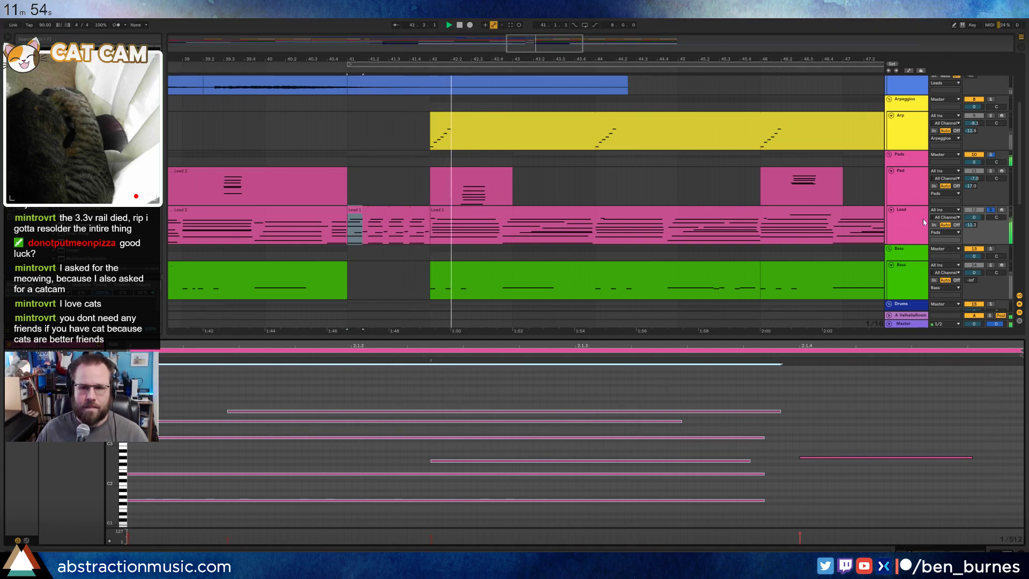
click(991, 210)
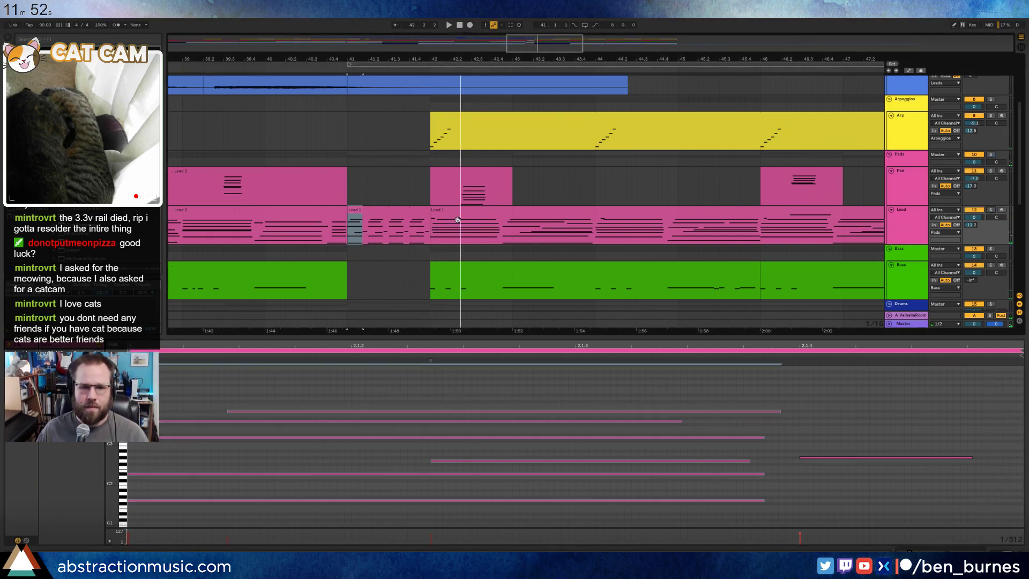
click(394, 212)
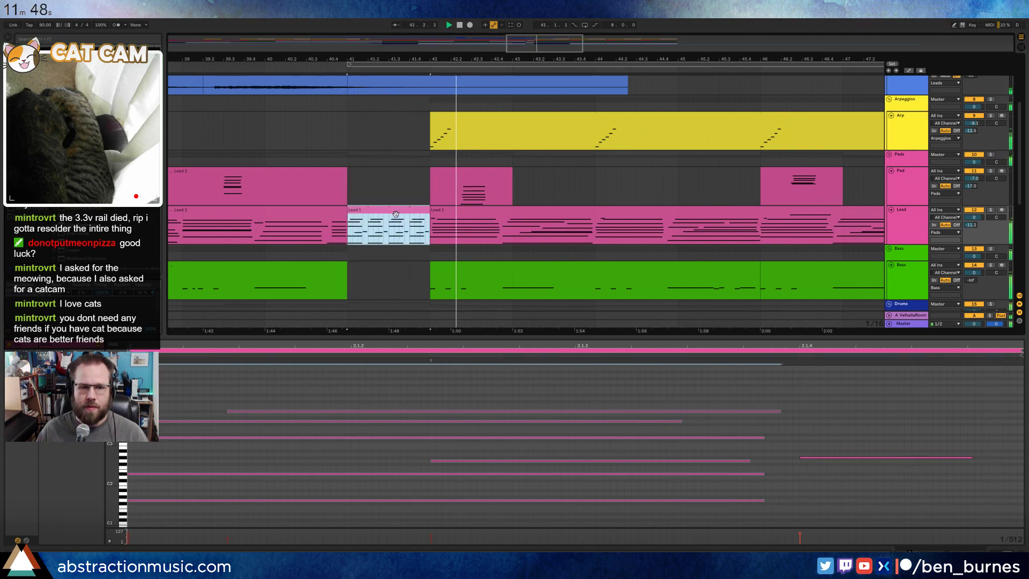
- Stop the current playback and play the whole song from the beginning
key(shift+Tab)
click(264, 69)
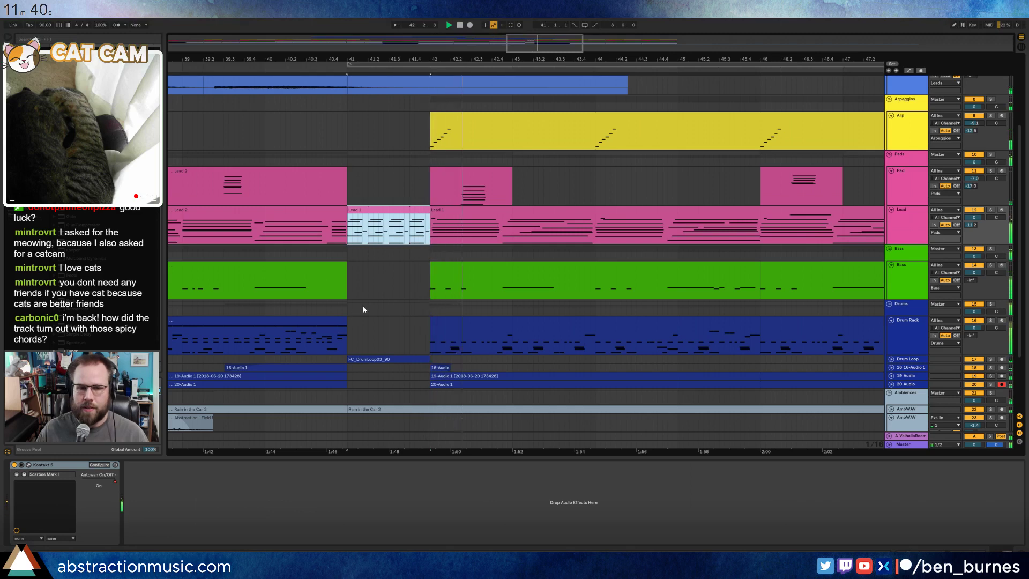
click(362, 290)
key(space)
key(minus)
key(minus)
key(minus)
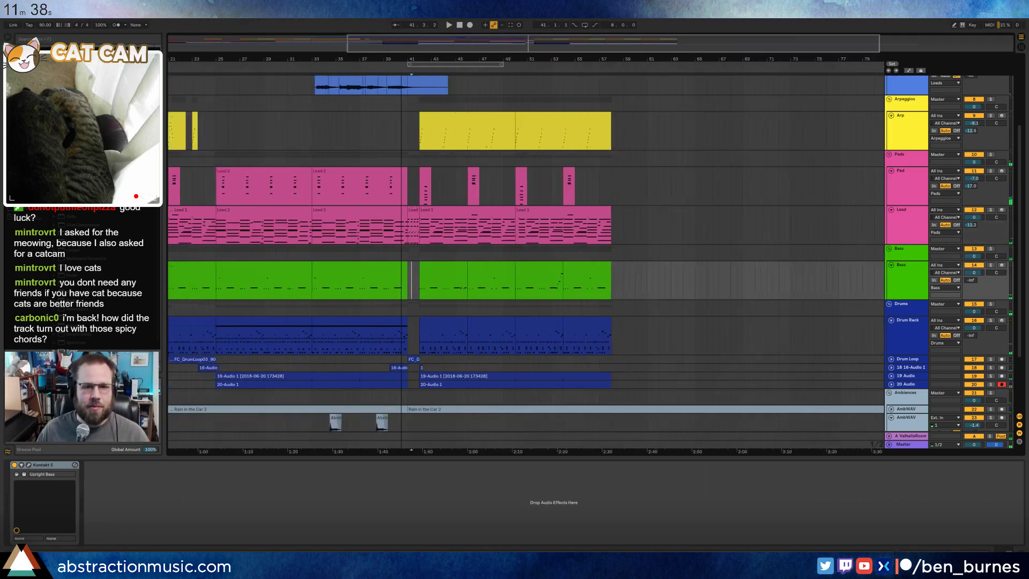
key(minus)
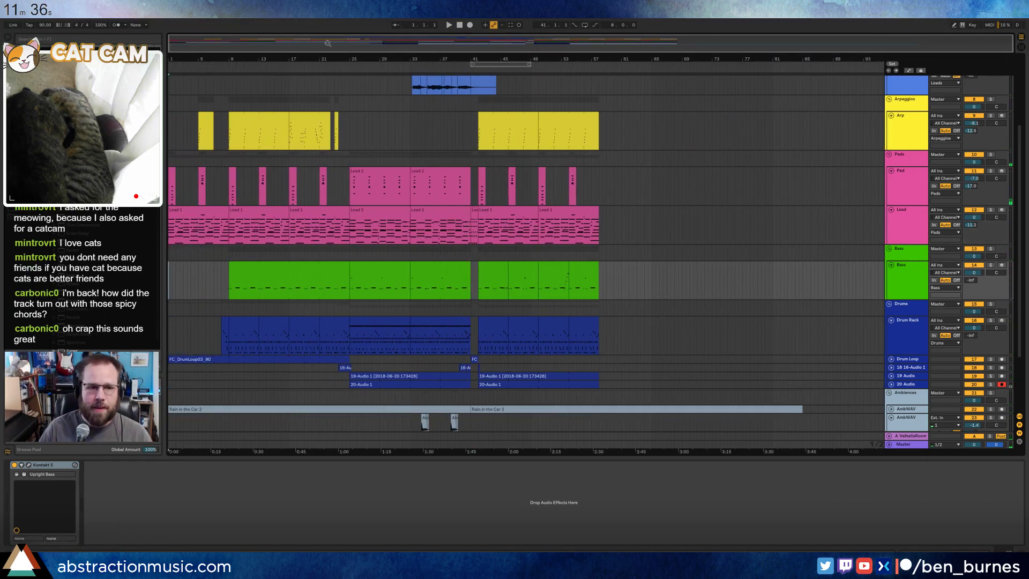
key(Home)
key(space)
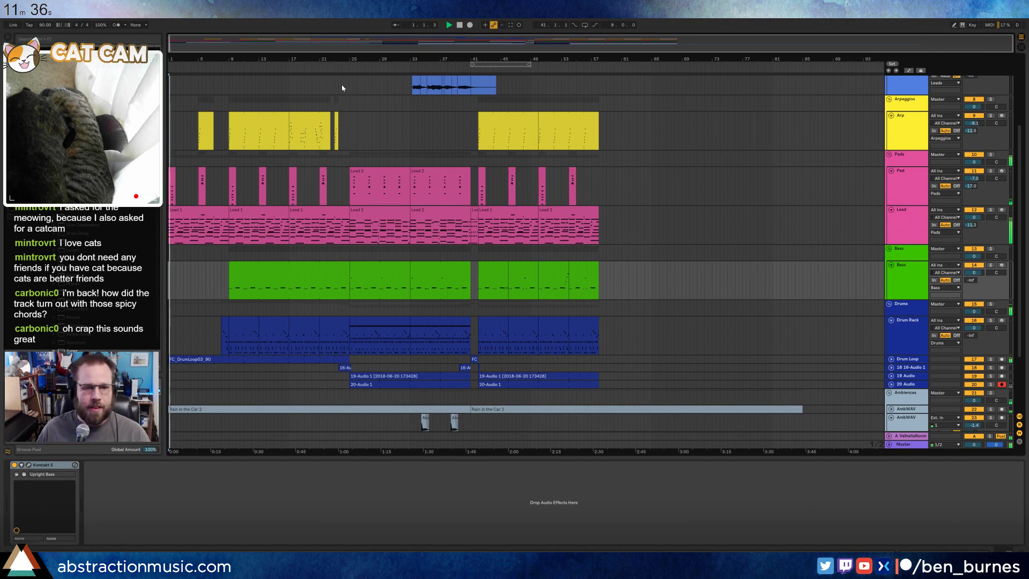
- Shape the Master track's EQ Eight curve with its bands and raise the Glue Compressor's makeup gain
click(912, 446)
scroll(658, 333, down, 3)
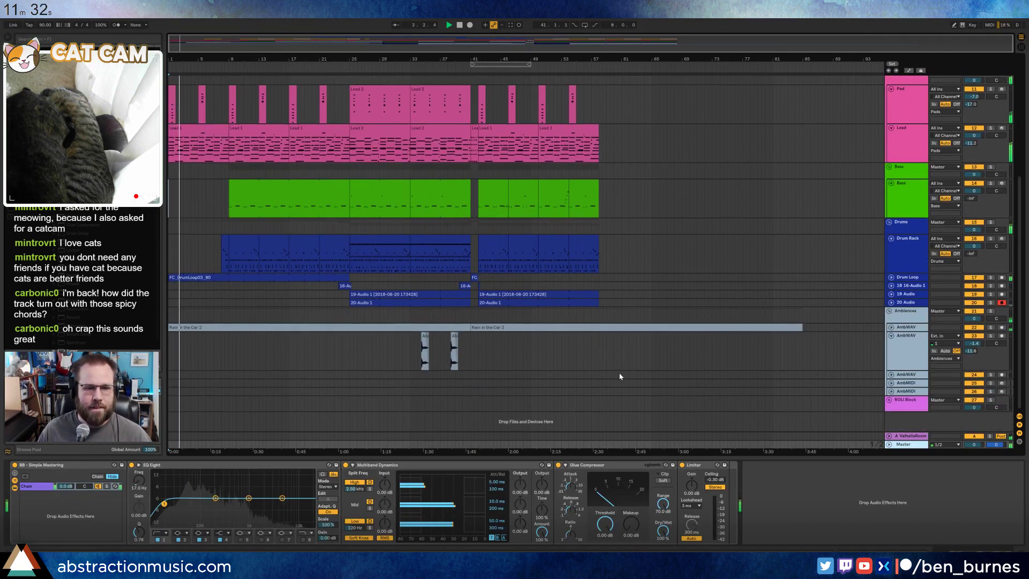
scroll(619, 372, up, 2)
drag(167, 513, 249, 496)
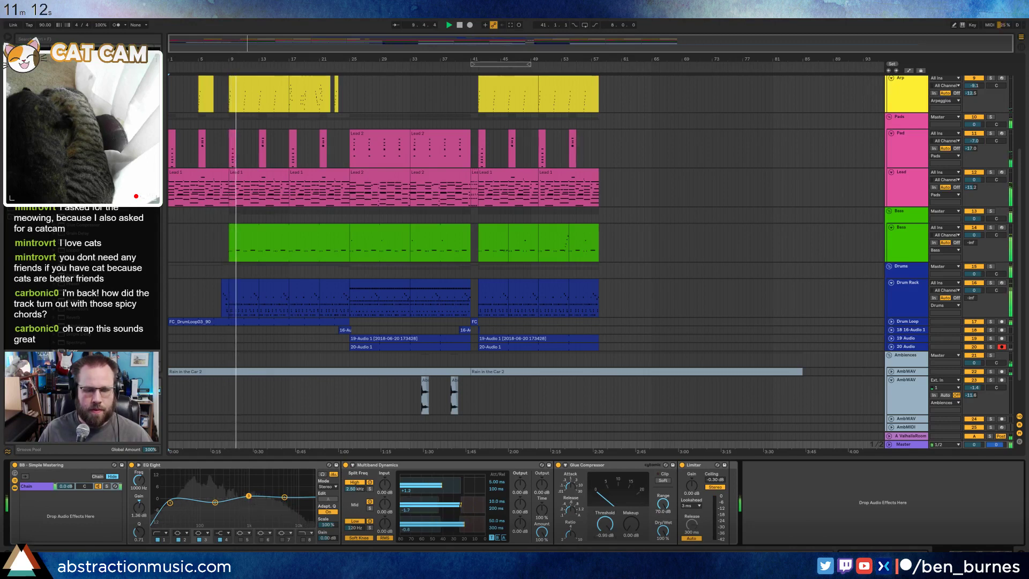
drag(600, 518, 631, 512)
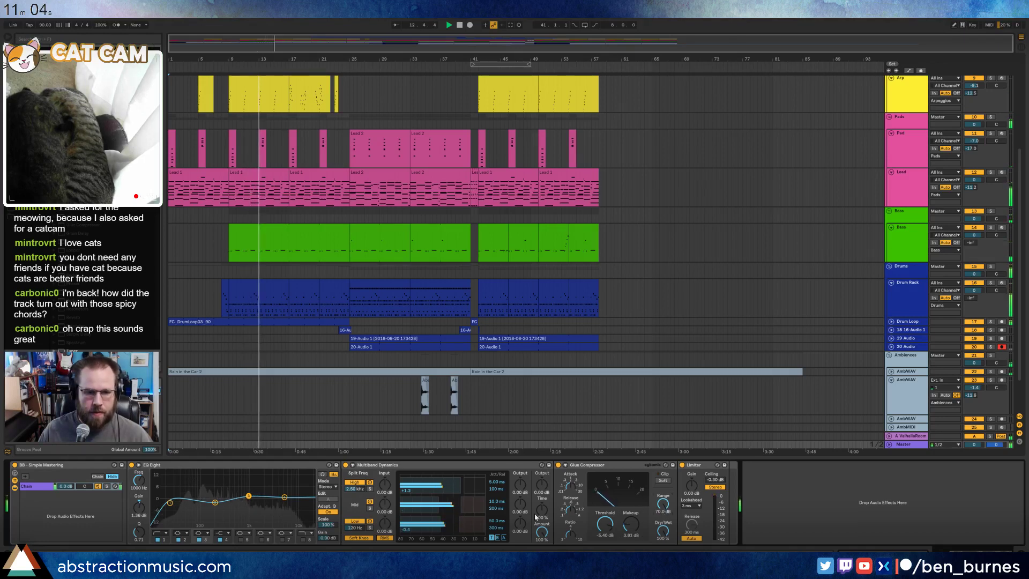
- Edit the Lead track's Autowah On/Off automation to stay at 0 until bar 41, then remain high beyond the last clip
key(shift+Tab)
key(shift+Tab)
scroll(352, 342, up, 1)
scroll(350, 341, up, 5)
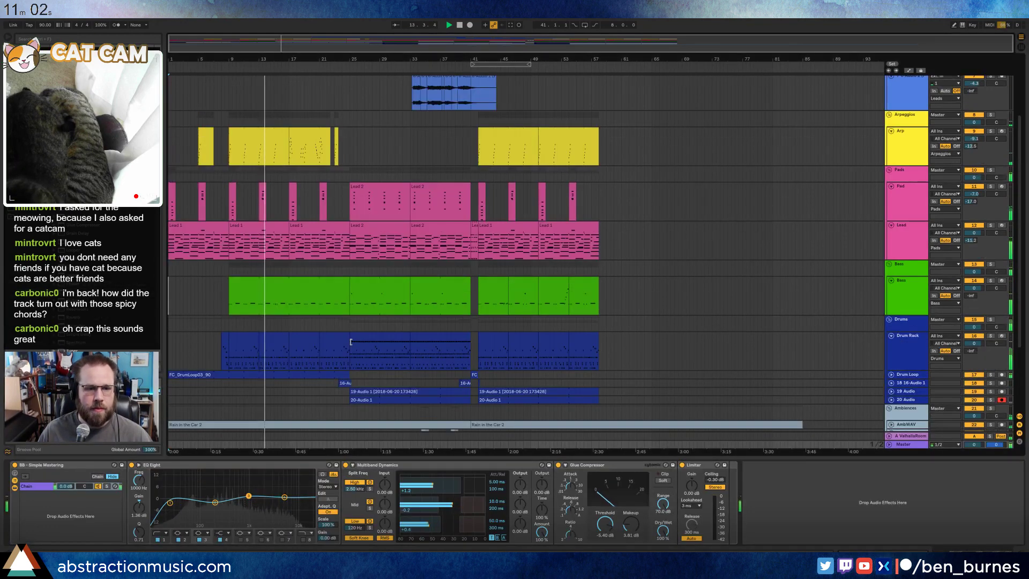
click(311, 241)
key(a)
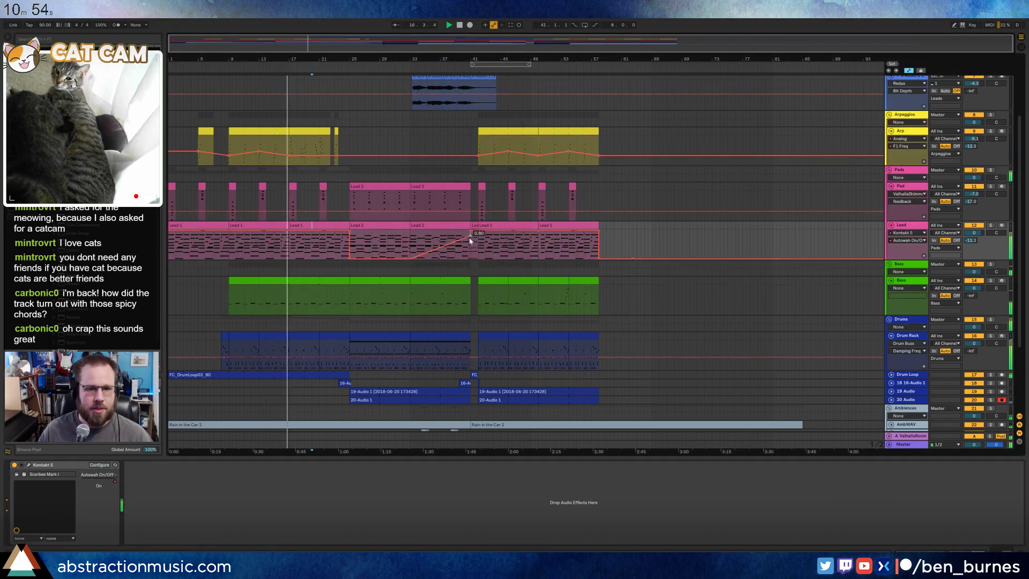
drag(470, 234, 473, 258)
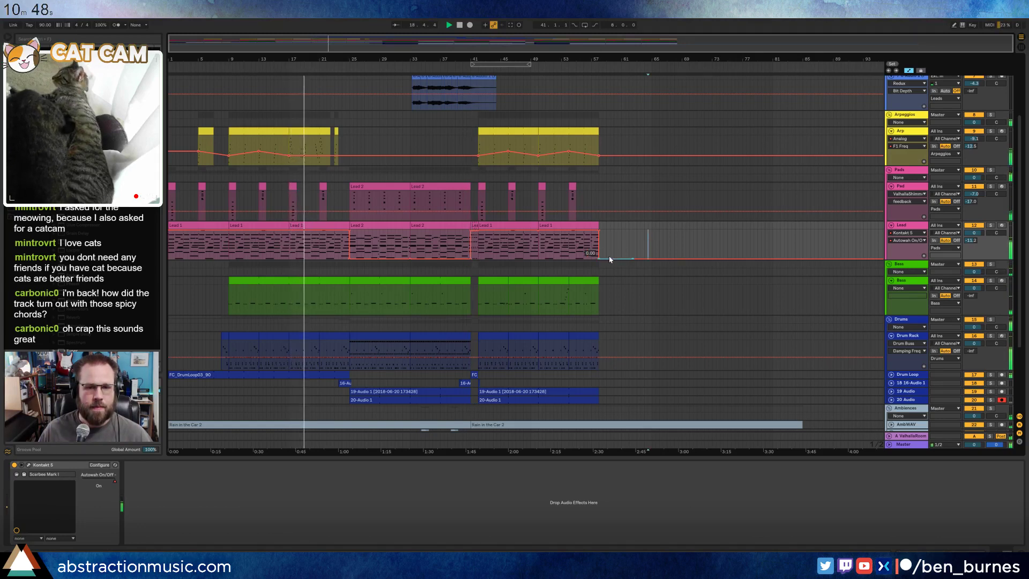
drag(600, 259, 633, 259)
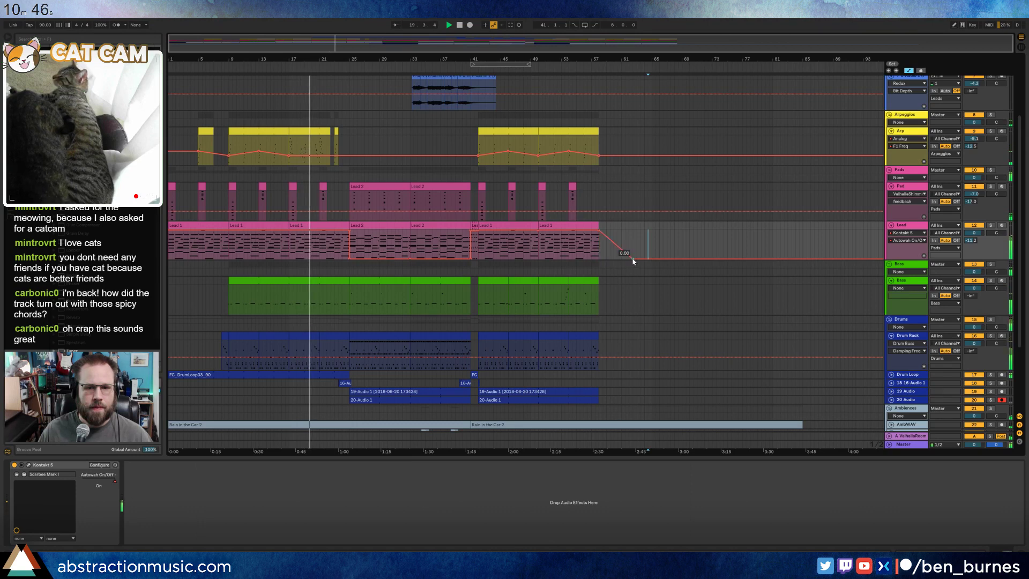
click(631, 259)
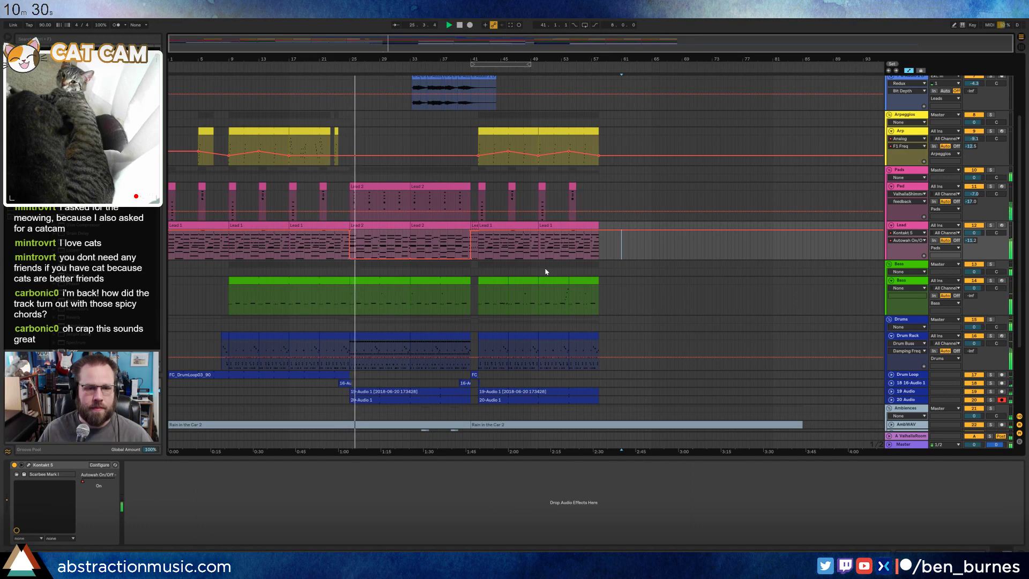
- Lower the volume of the lead audio track below the Operator track
scroll(429, 203, up, 5)
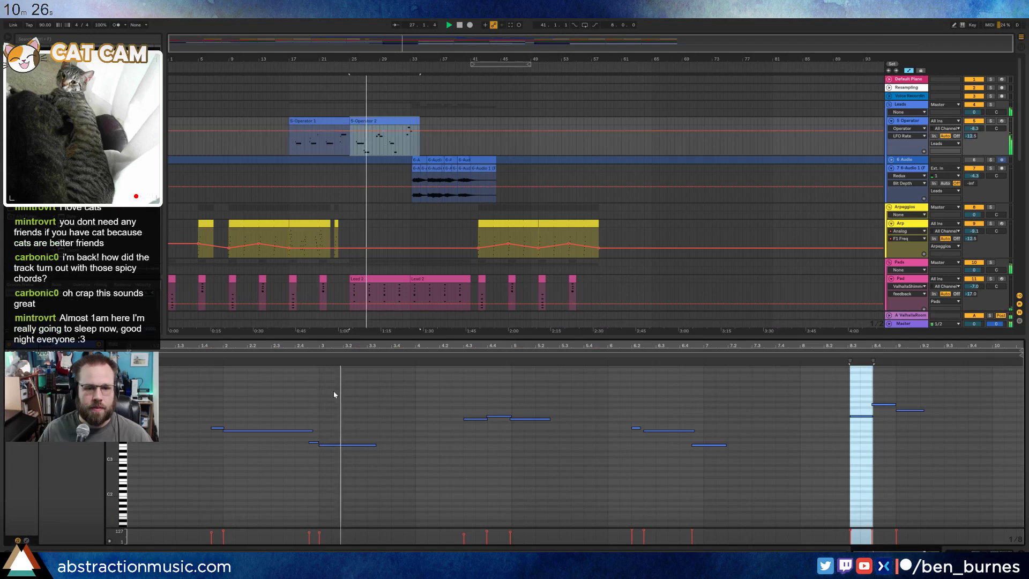
key(shift+Tab)
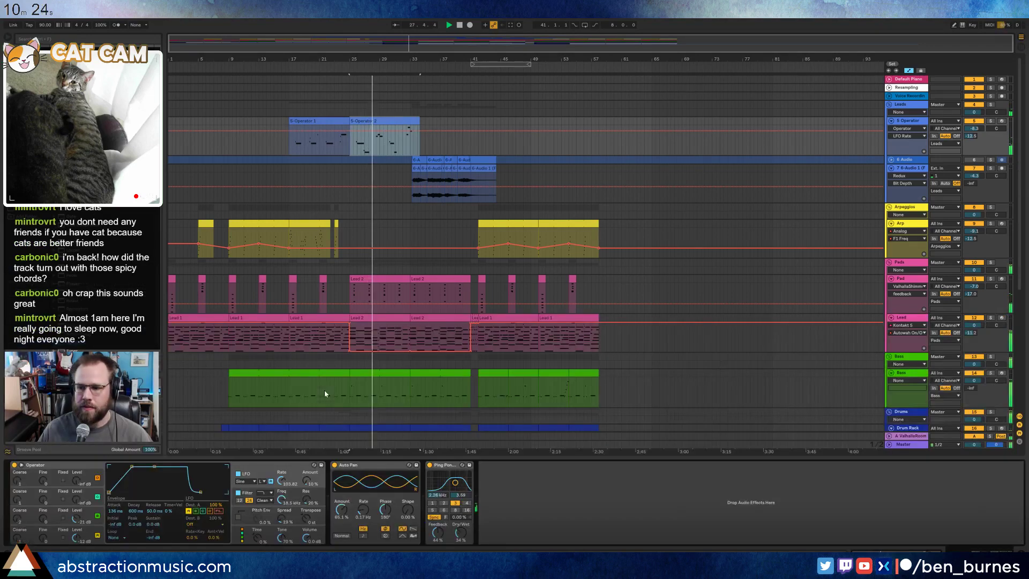
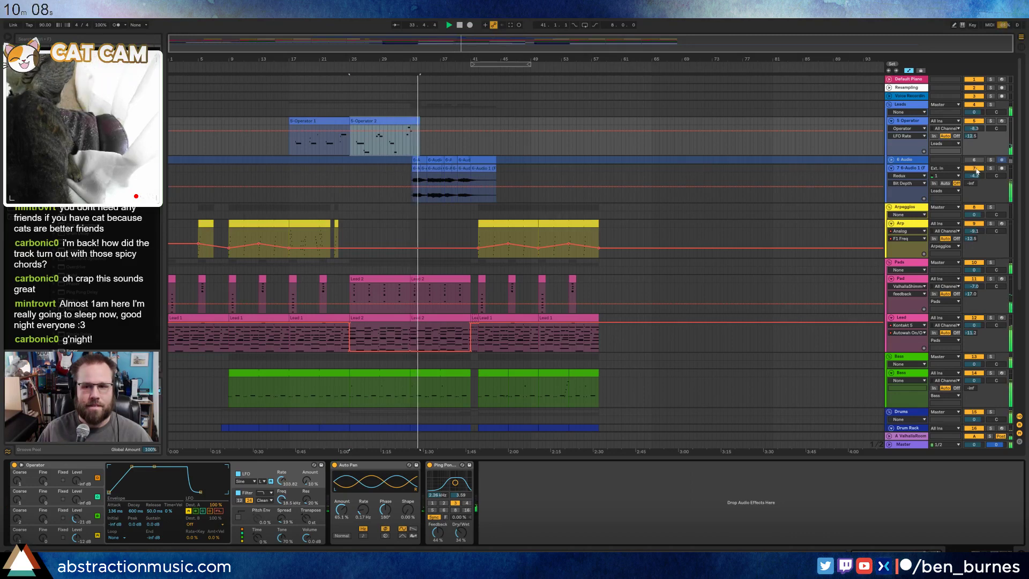
drag(975, 176, 974, 184)
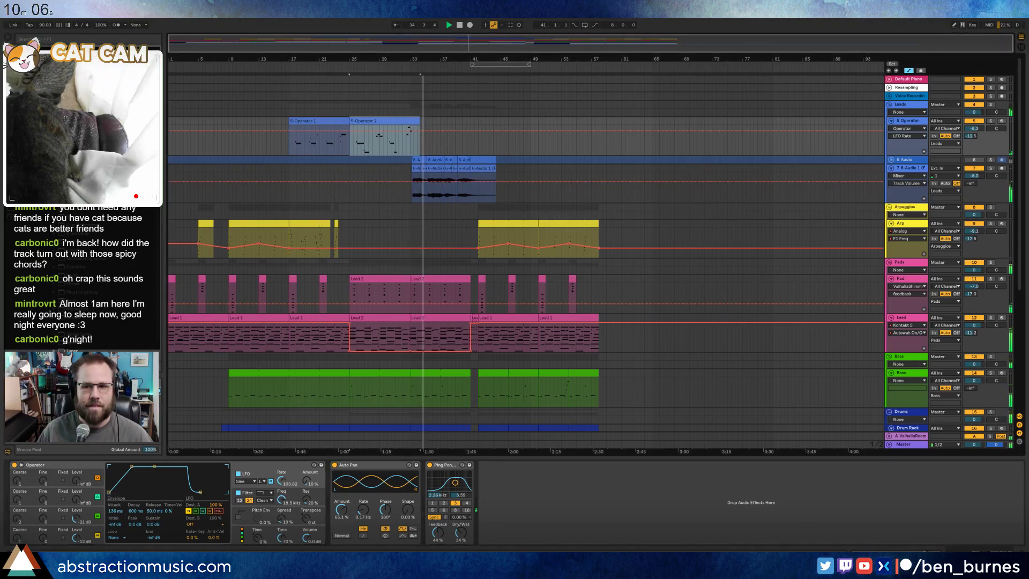
- Lower the volume of the AmbWAV track with the two short samples and automate its panning to place them on opposite sides
scroll(701, 303, down, 2)
scroll(700, 303, down, 7)
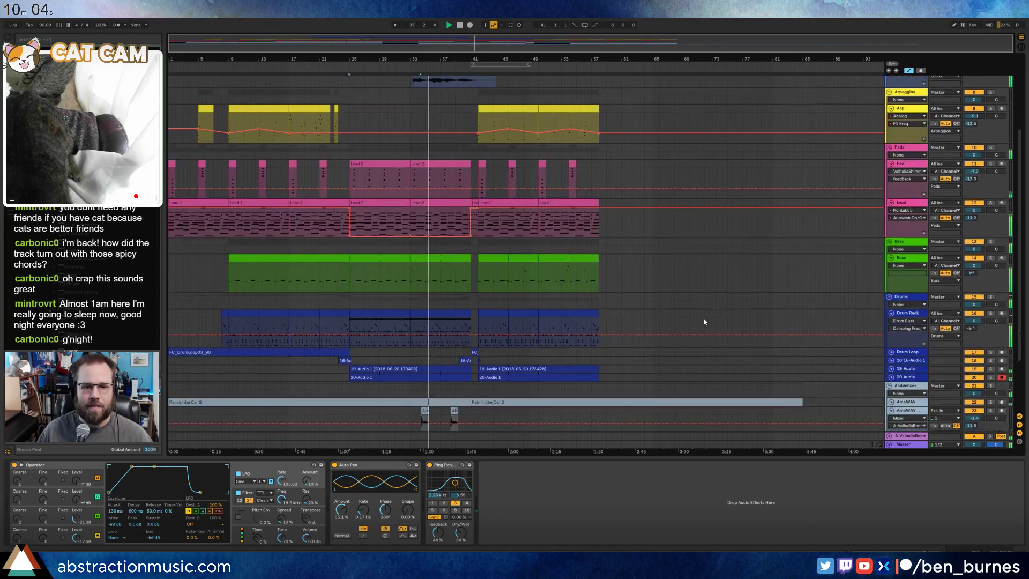
drag(982, 346, 984, 352)
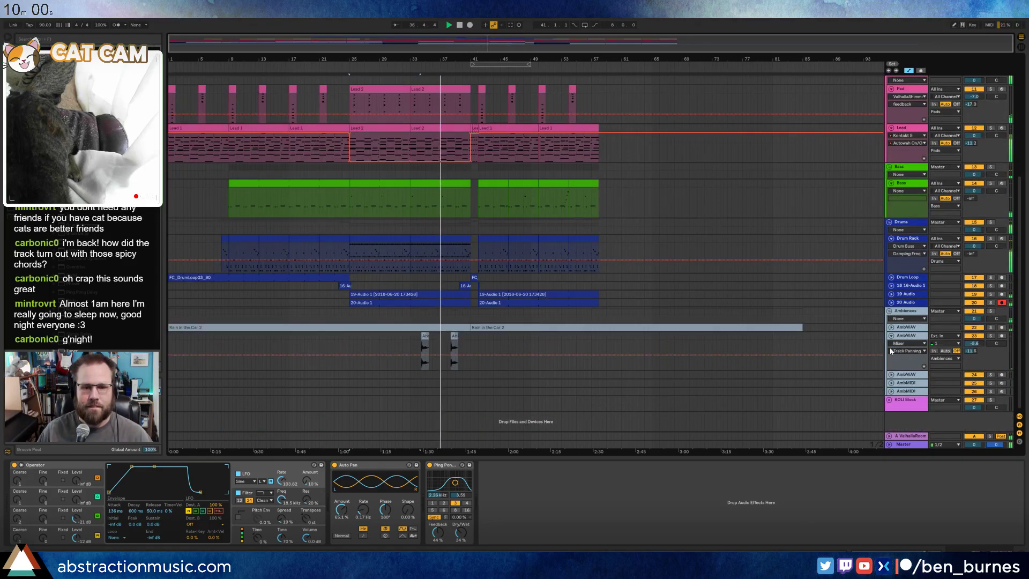
drag(414, 349, 435, 347)
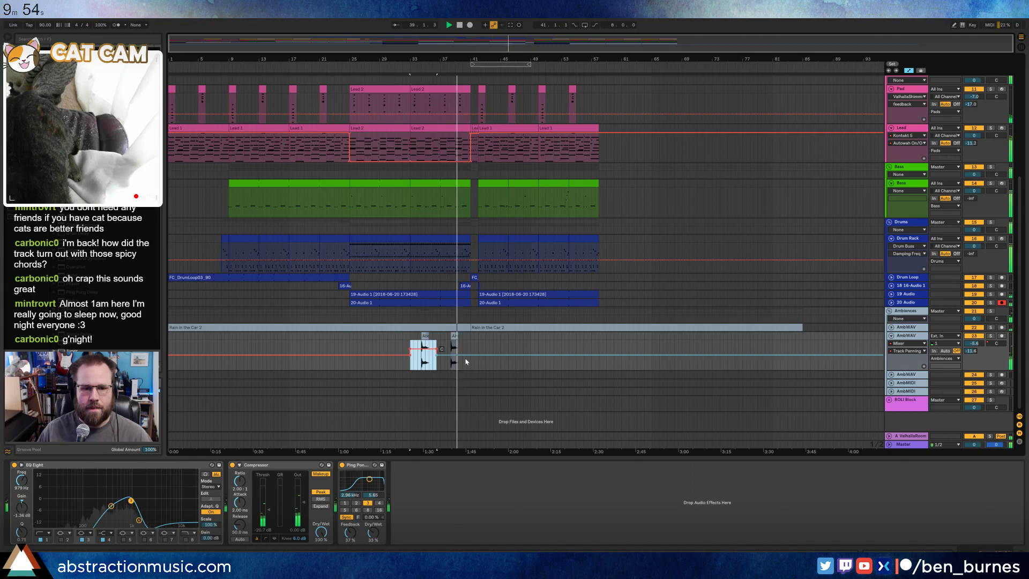
drag(464, 357, 465, 363)
click(486, 359)
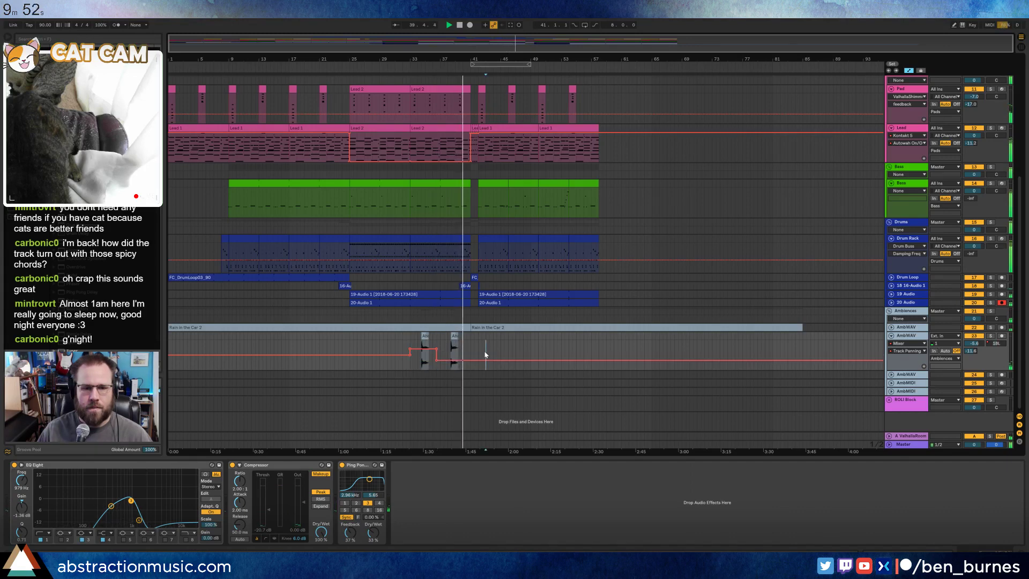
- Move the bar 42 section's clips one bar later to bar 43 and extend the looped Lead clip to meet them
scroll(503, 350, up, 3)
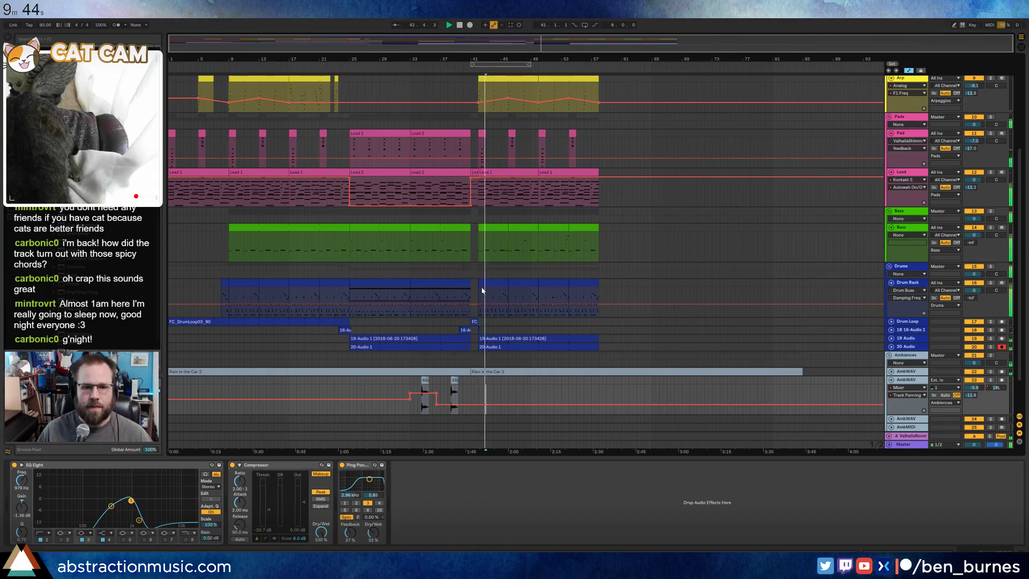
scroll(481, 287, up, 5)
scroll(575, 276, down, 5)
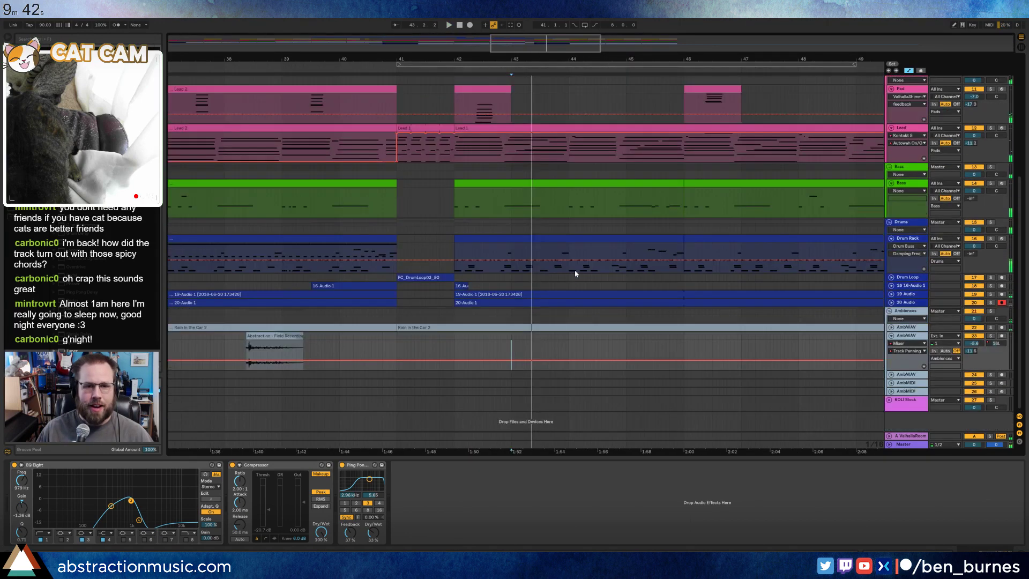
scroll(696, 249, up, 4)
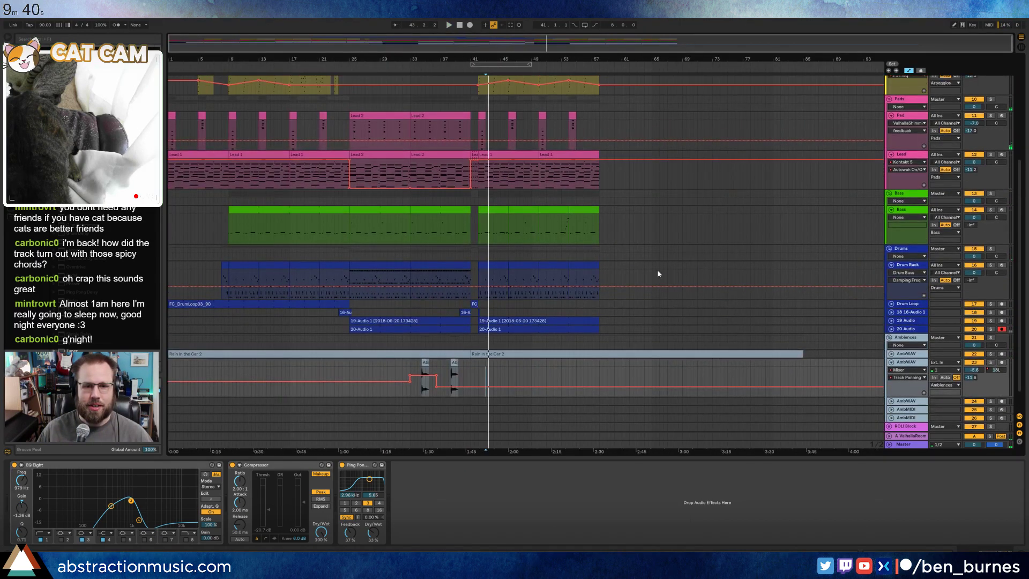
drag(617, 383, 479, 113)
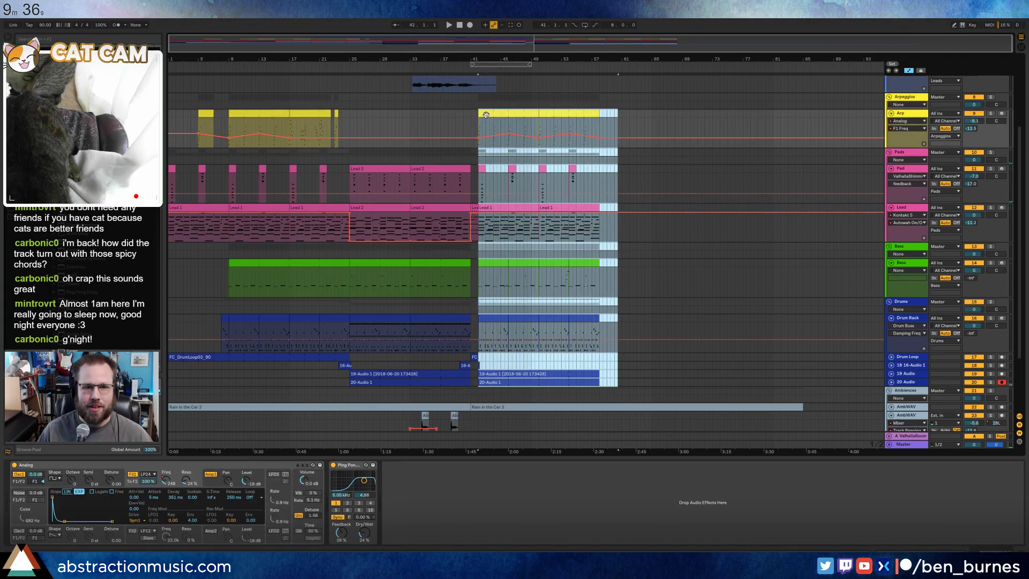
scroll(494, 113, up, 1)
scroll(497, 123, up, 2)
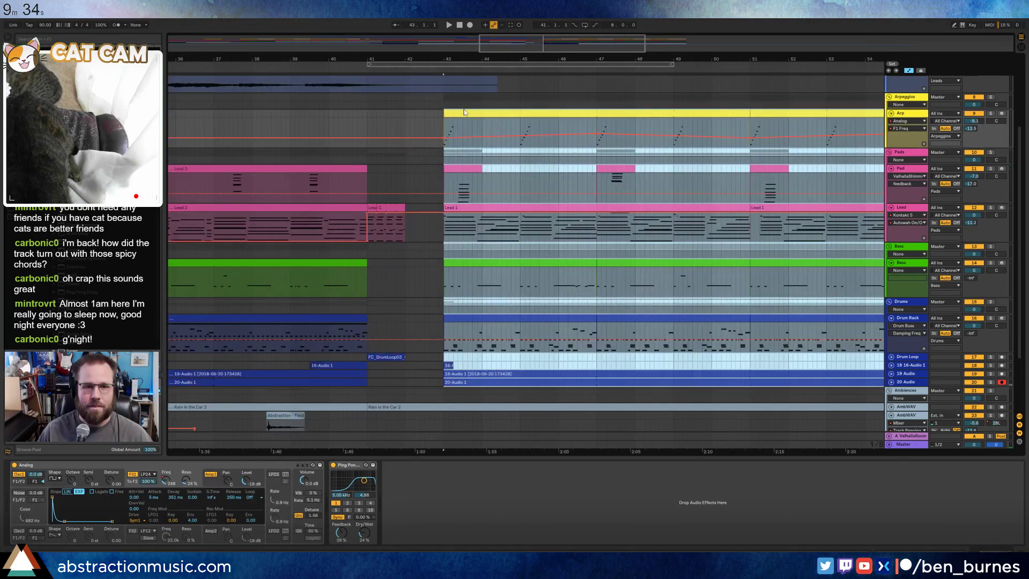
drag(400, 208, 444, 215)
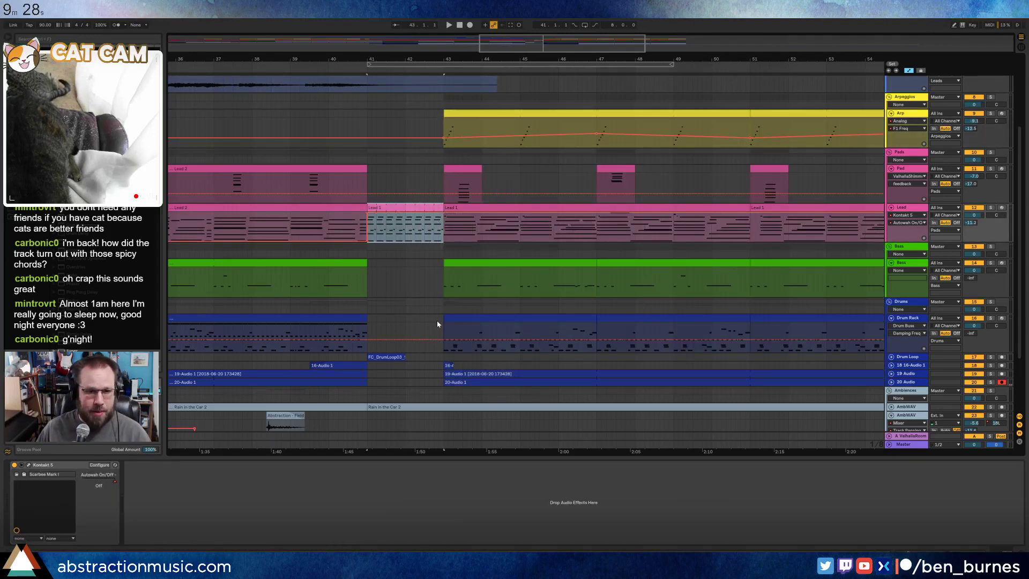
- Copy the first bar of the Drum Rack clip at bar 43 into bar 42
mouse_move(445, 329)
mouse_down()
mouse_move(482, 337)
mouse_move(449, 337)
mouse_up()
key(a)
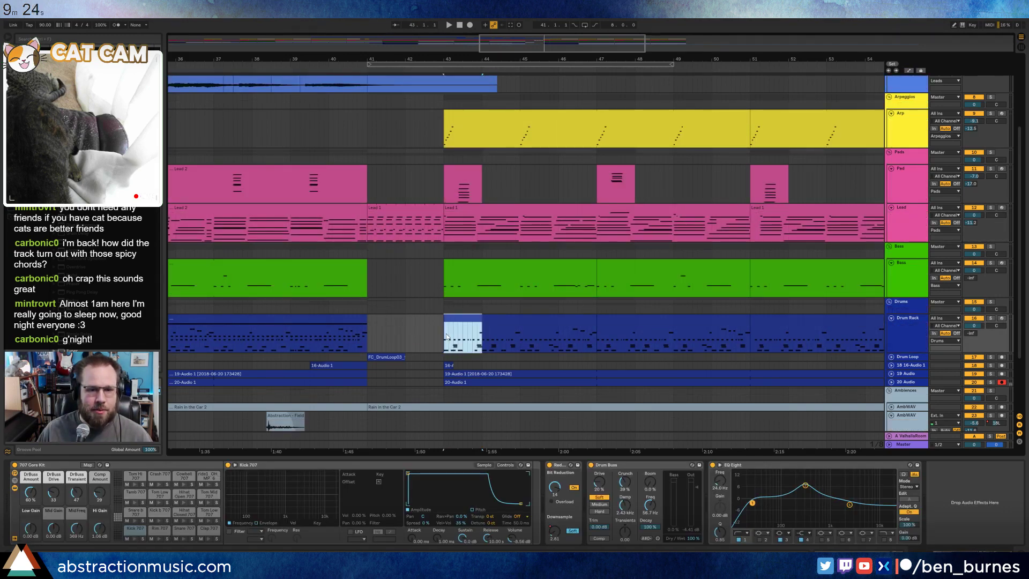
click(407, 332)
key(ctrl+v)
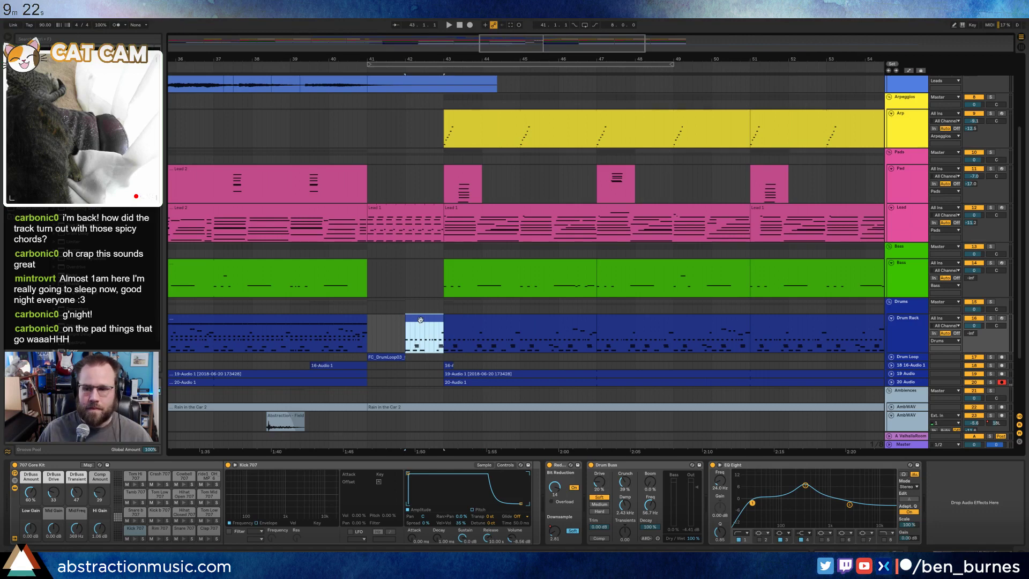
- Deactivate the closed hi-hat notes in the bar 42 drum clip and move its third kick earlier to beat 1.2
double_click(420, 320)
click(129, 465)
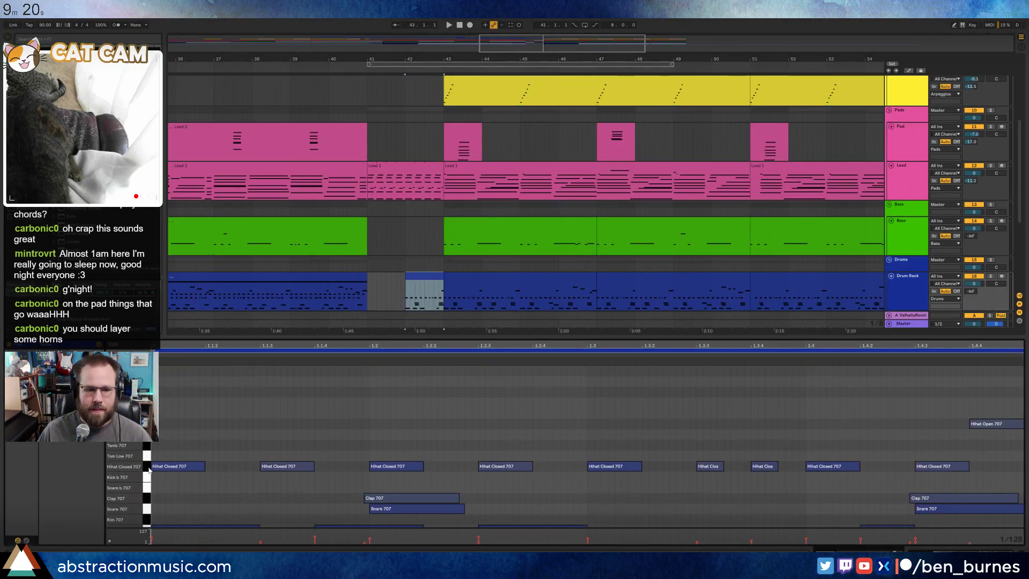
scroll(353, 481, down, 1)
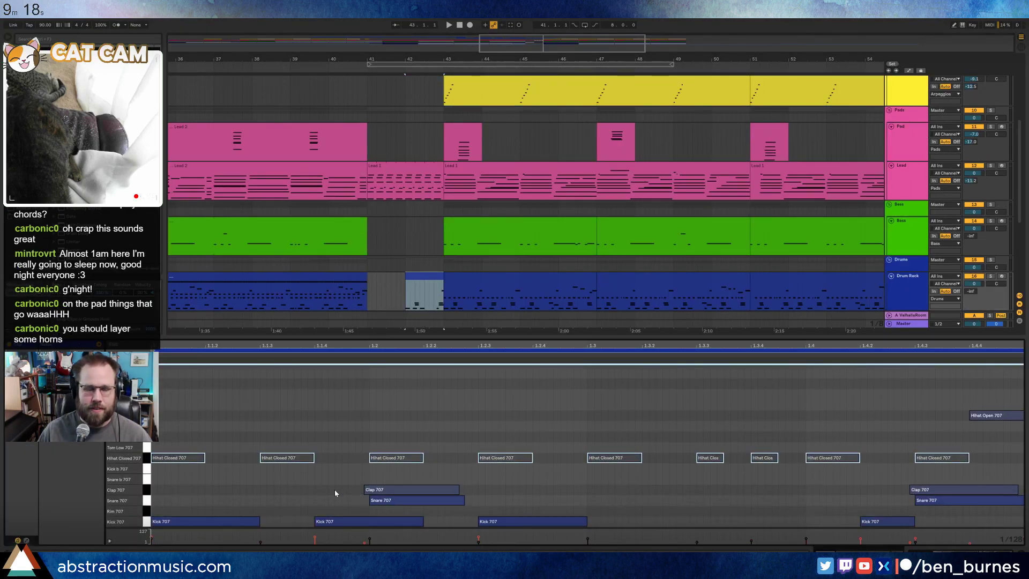
drag(507, 526, 394, 533)
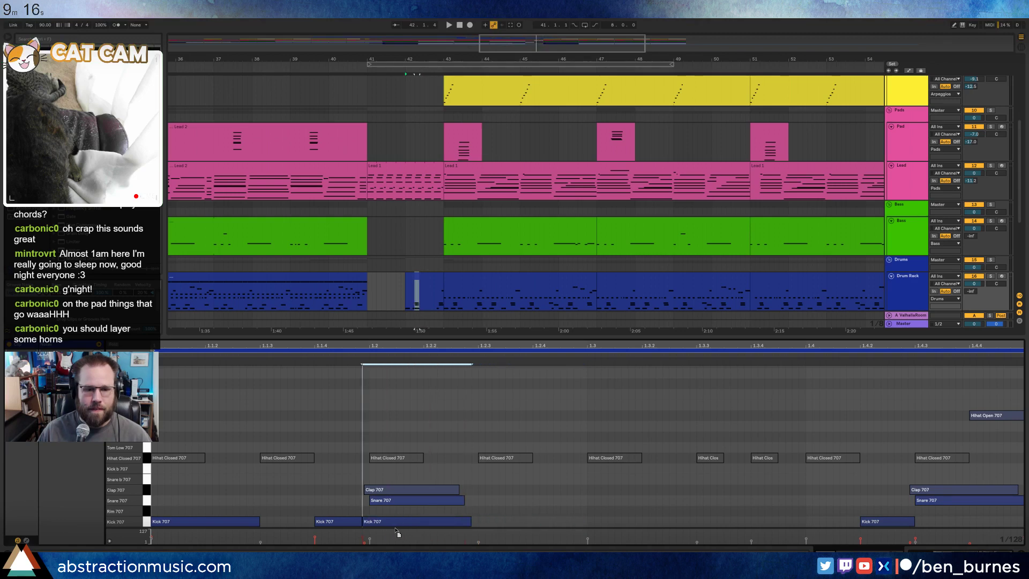
- Move the first clap and snare notes of the bar 42 drum clip later to just before beat 1.3
drag(395, 480, 409, 506)
key(Right)
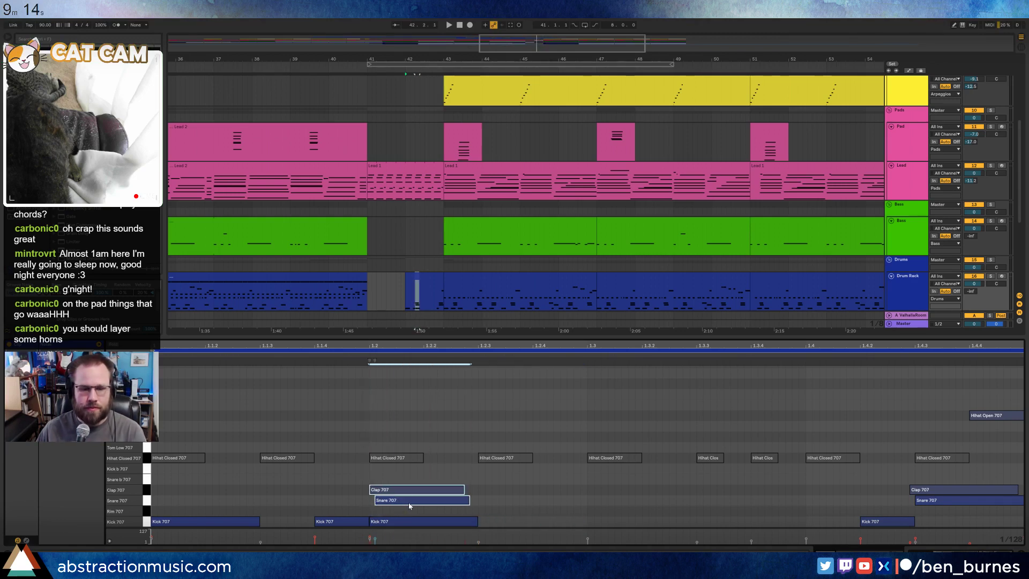
key(Right)
key(Right)
key(Right)
key(Right)
key(Right)
key(Right)
key(Right)
key(Right)
key(Right)
key(Right)
key(Right)
key(Right)
key(Right)
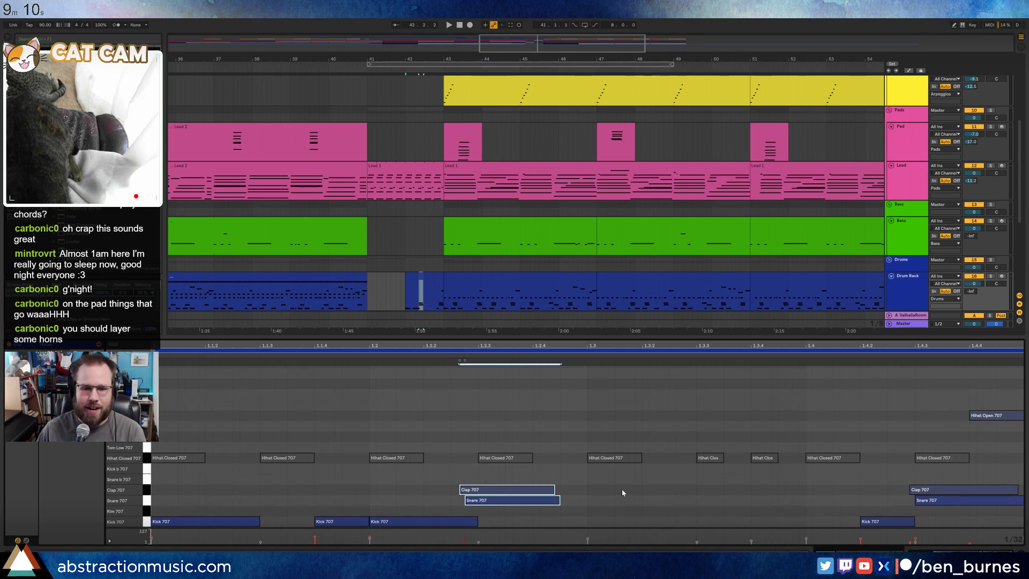
key(Right)
key(Right)
key(Right)
key(Right)
key(Right)
key(Right)
key(Right)
key(Right)
key(Right)
key(Right)
key(Right)
key(Right)
key(Right)
key(Right)
key(Right)
key(Right)
key(Right)
key(Right)
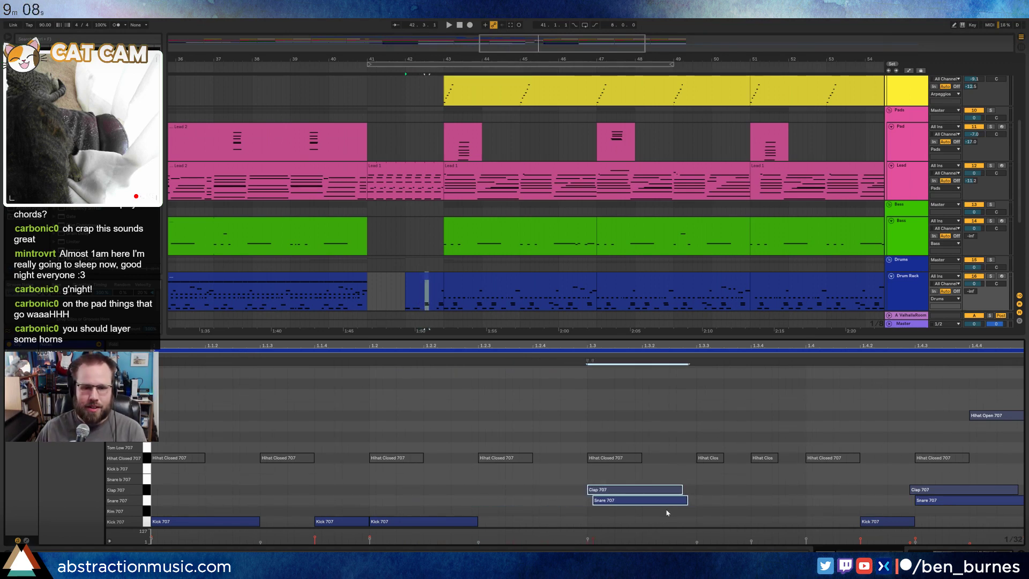
key(Left)
- Move the last clap and snare pair earlier to beat 1.4 and realign the first pair at beat 1.3
drag(921, 476, 944, 515)
key(Left)
key(Left)
key(Left)
key(Left)
key(Left)
key(Left)
key(Left)
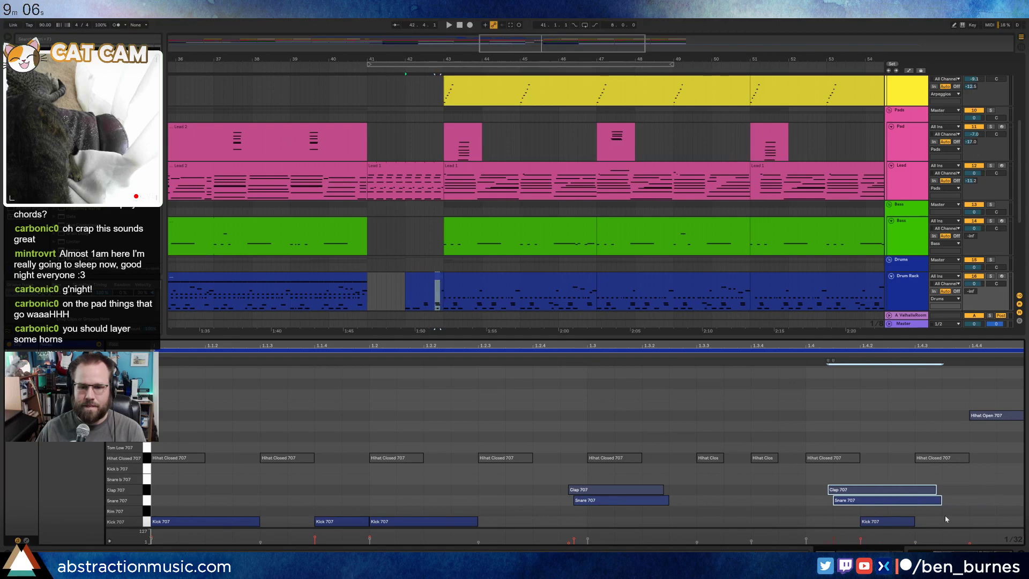
key(Right)
key(Right)
key(Right)
key(Right)
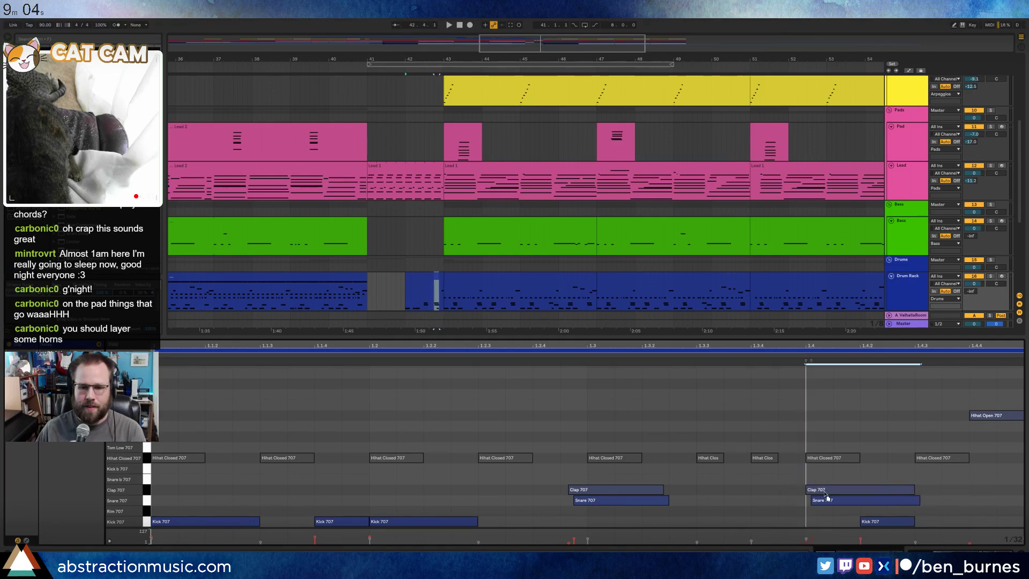
mouse_move(618, 480)
mouse_down()
mouse_move(623, 498)
mouse_move(639, 490)
mouse_up()
- Remove the kick after beat 1.4, duplicate the kick pair around beat 1.2 through the rest of the bar, and play it
drag(872, 522, 822, 523)
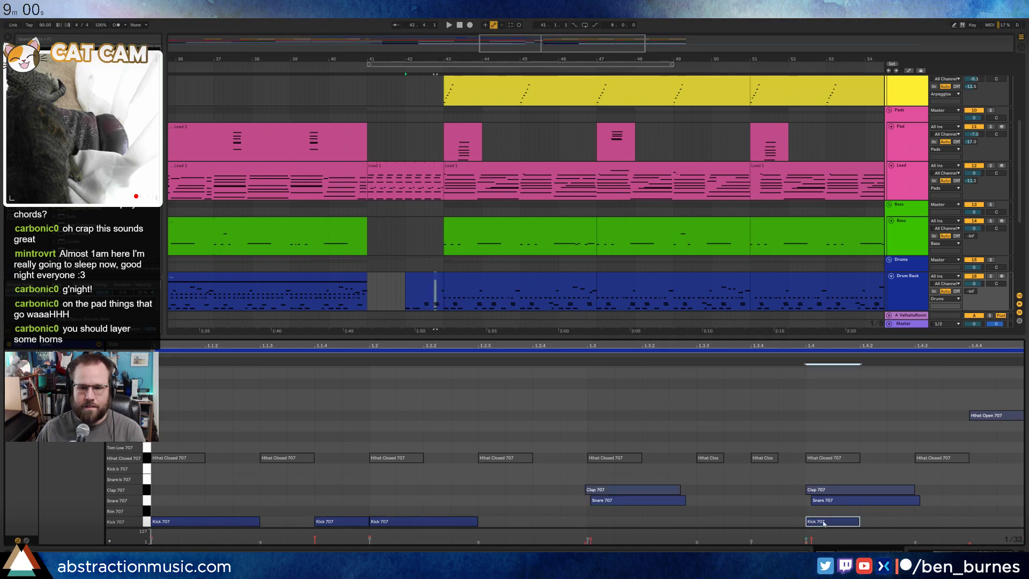
key(Delete)
drag(366, 488, 317, 527)
key(ctrl+d)
key(ctrl+d)
key(ctrl+d)
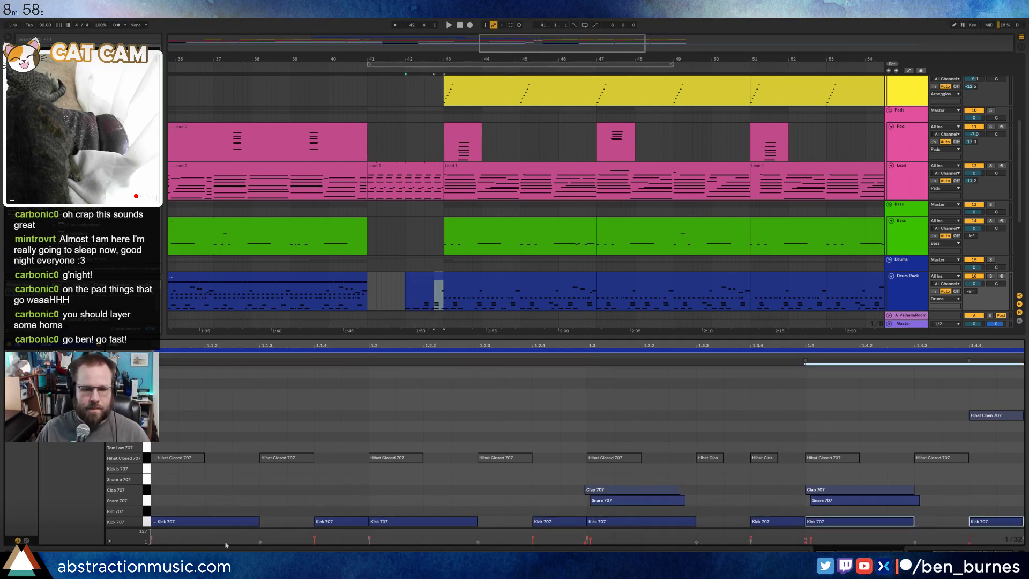
key(space)
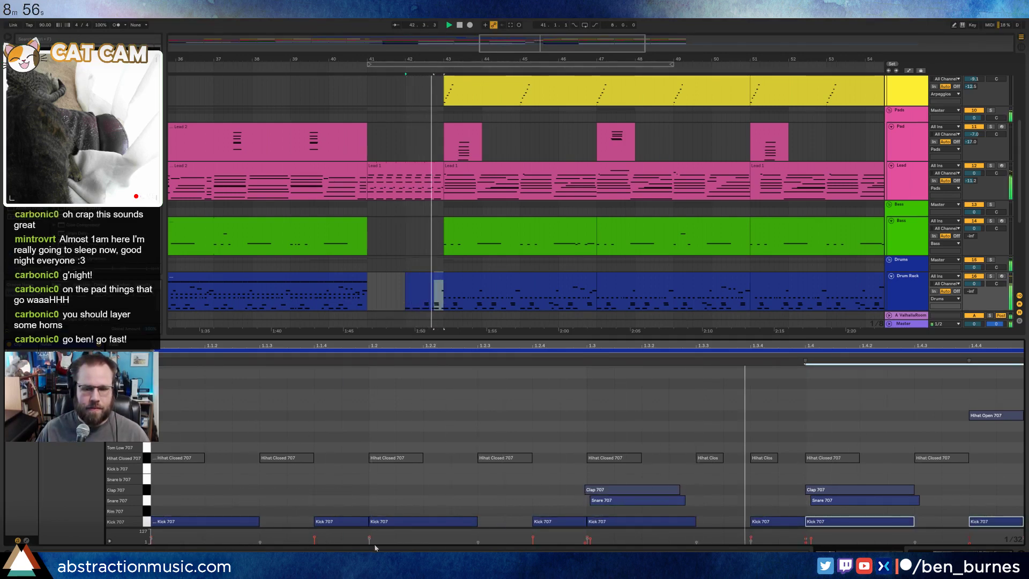
- Duplicate the clap and snare pair at beat 1.4 to follow it, and shift the copied notes slightly earlier
drag(804, 480, 919, 507)
key(space)
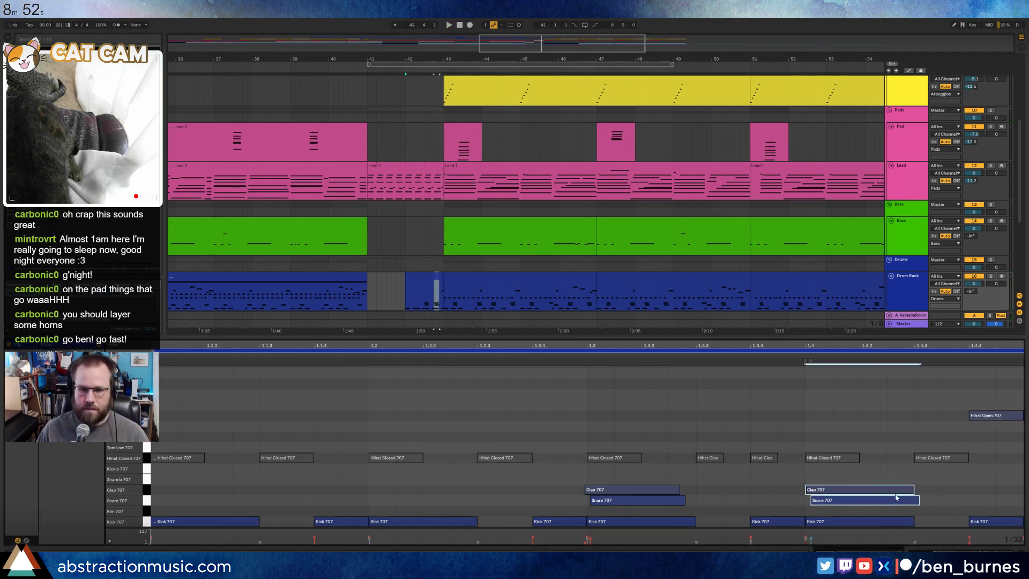
key(ctrl+d)
click(922, 492)
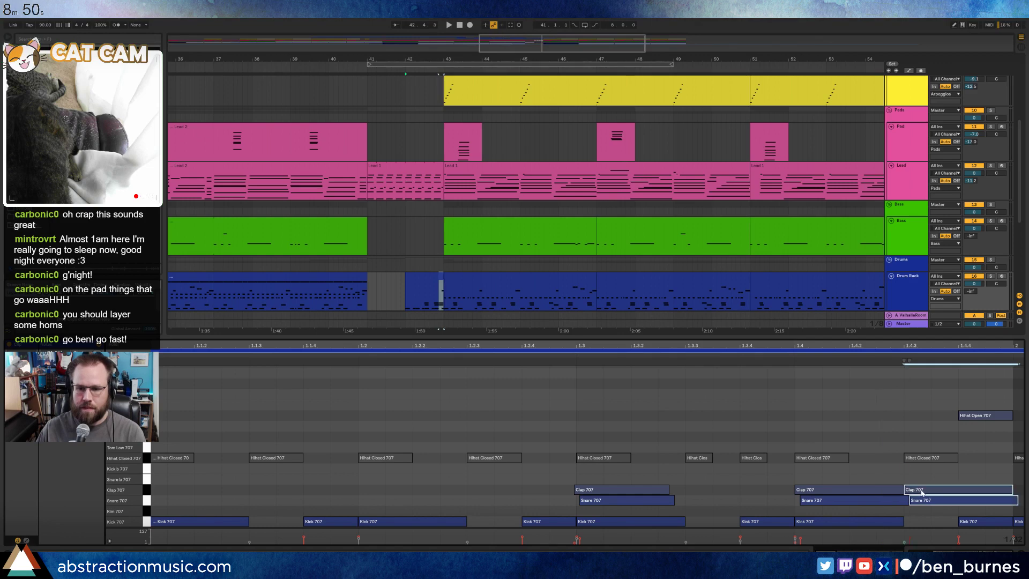
drag(918, 490, 914, 490)
click(923, 479)
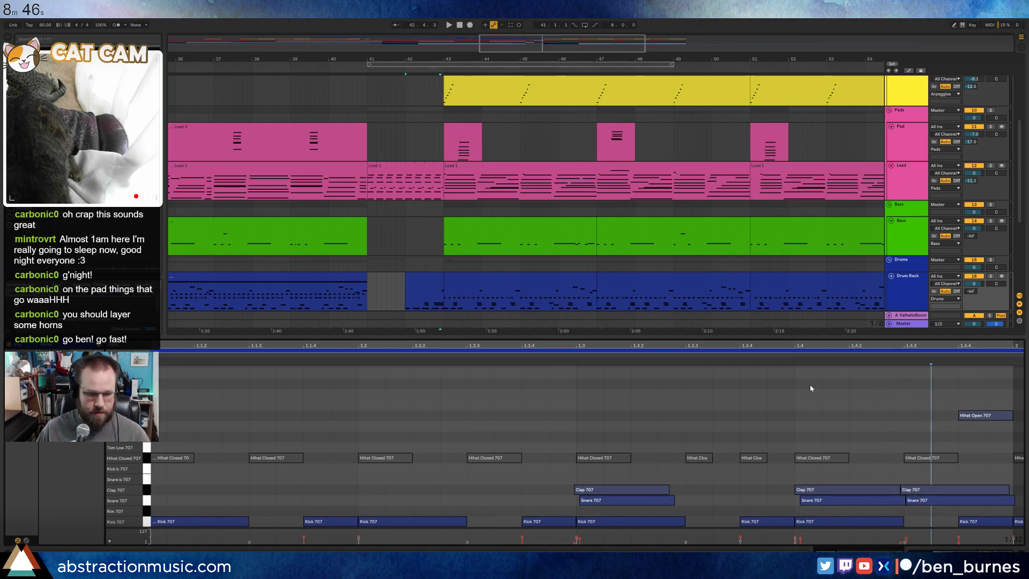
- Play the arrangement from around bar 38 to check the lead-in to the transition
key(shift+Tab)
click(249, 65)
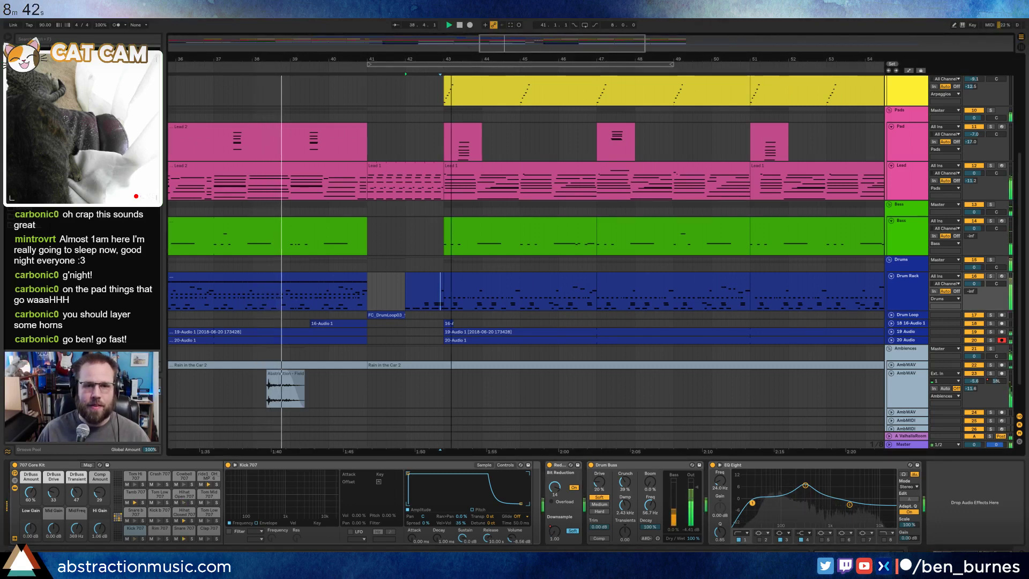
drag(503, 60, 582, 35)
key(space)
- Insert a new MIDI track below the Pad track and load Kontakt 5 on it
scroll(578, 226, up, 4)
scroll(599, 269, up, 2)
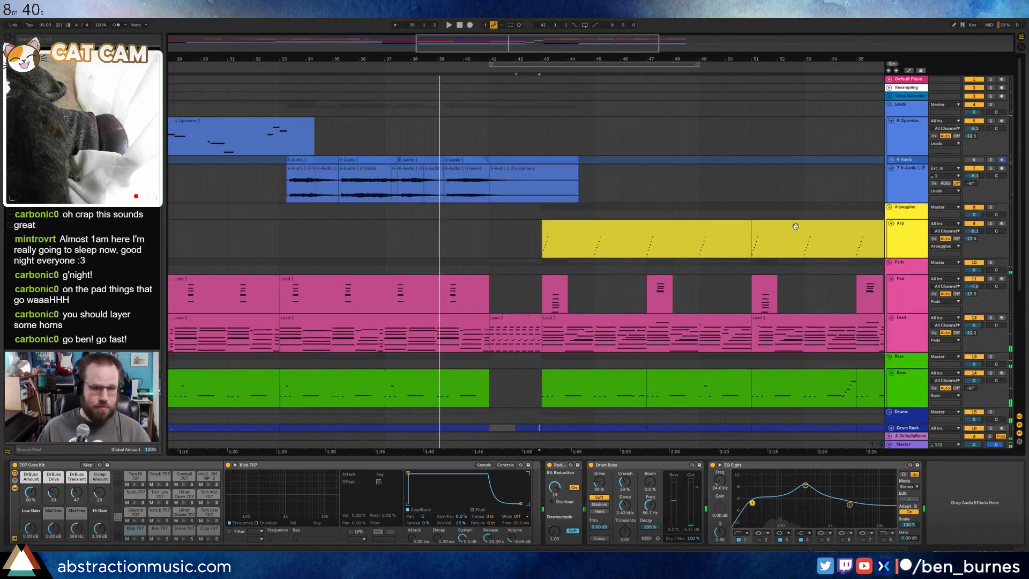
click(921, 179)
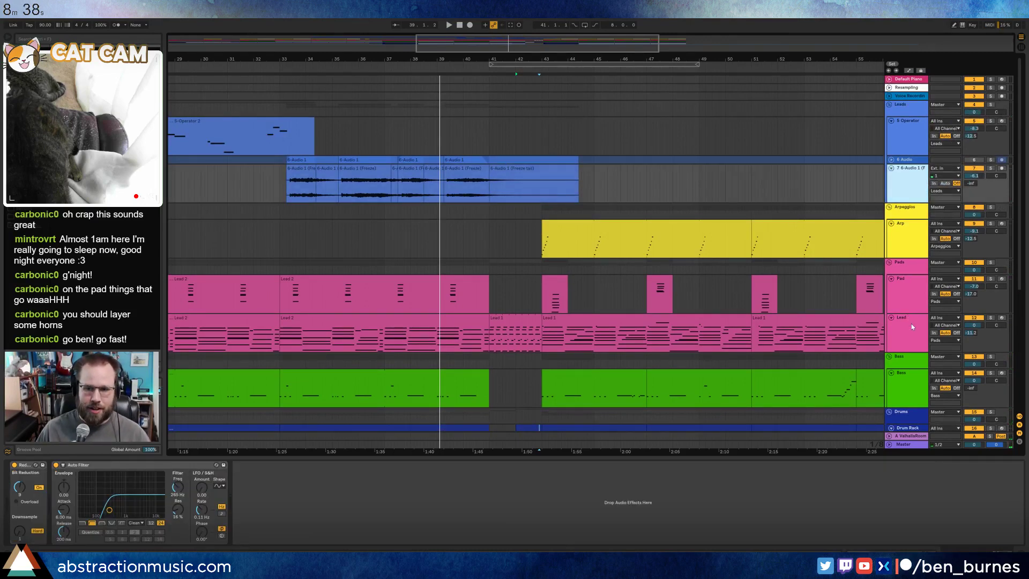
click(912, 304)
key(ctrl+shift+t)
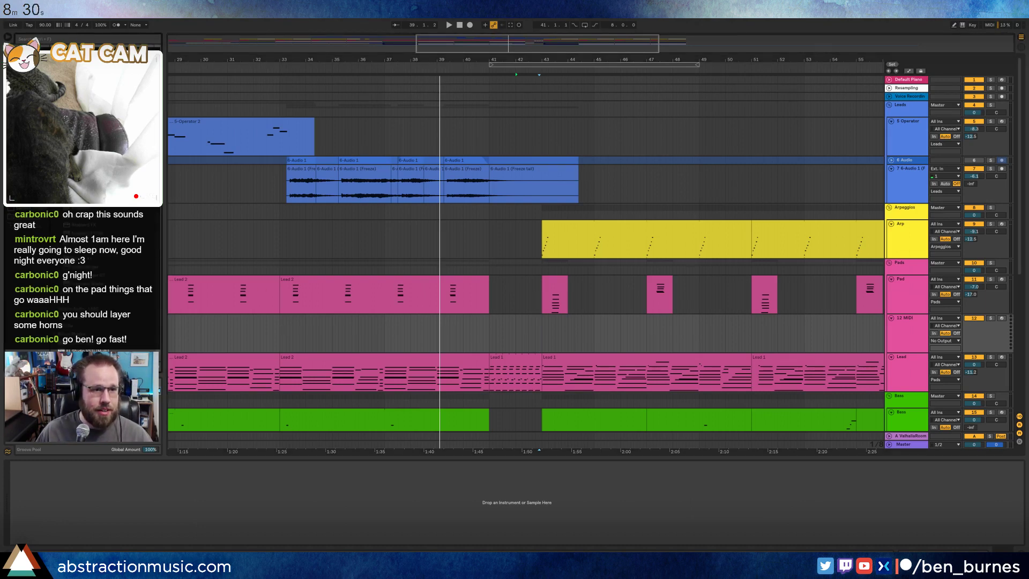
drag(259, 326, 295, 332)
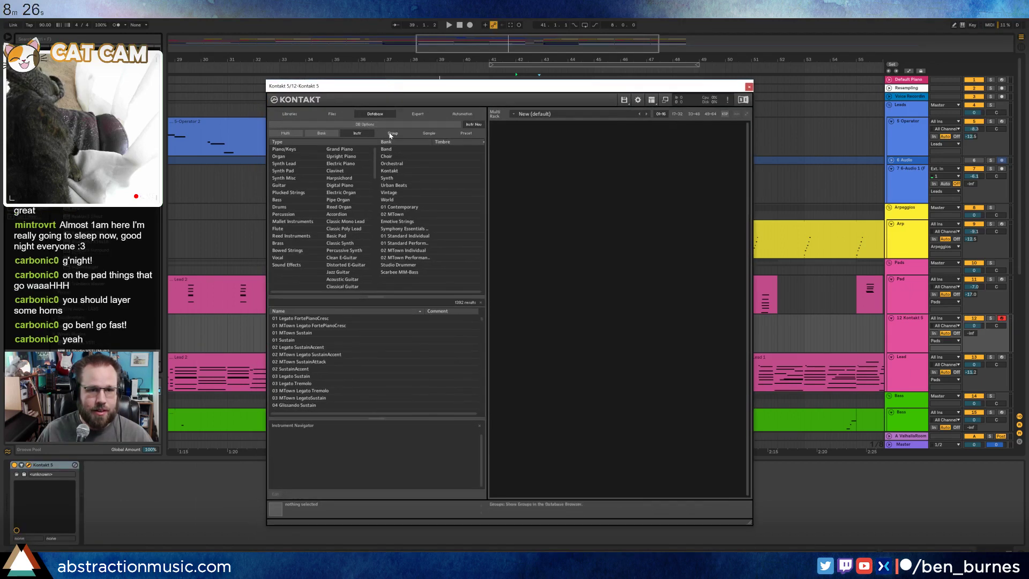
- Search Kontakt's instrument database for brass and load Brass Ensemble, moving the plug-in window off the bar 33 clips
click(359, 306)
text(brass)
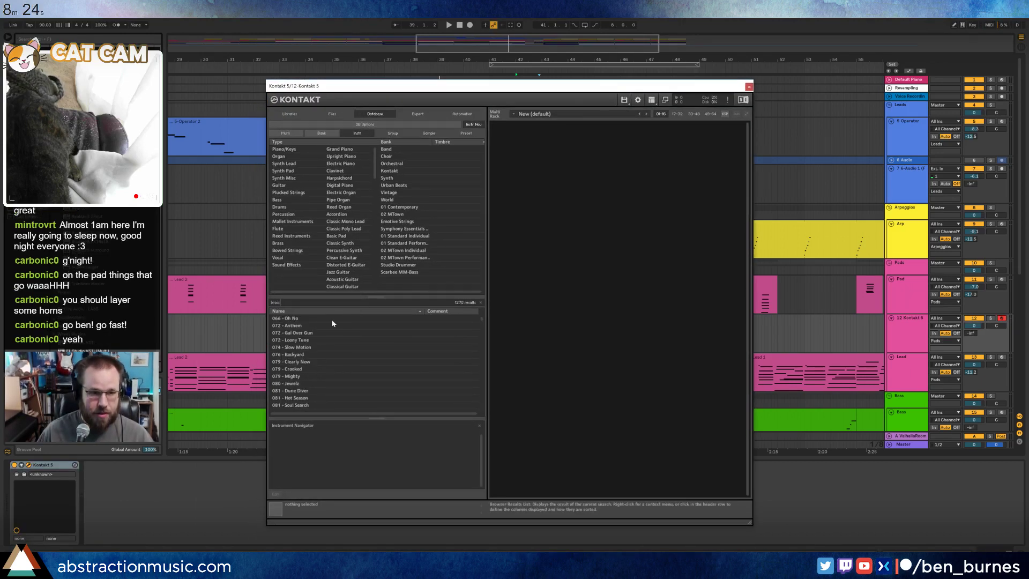
double_click(313, 320)
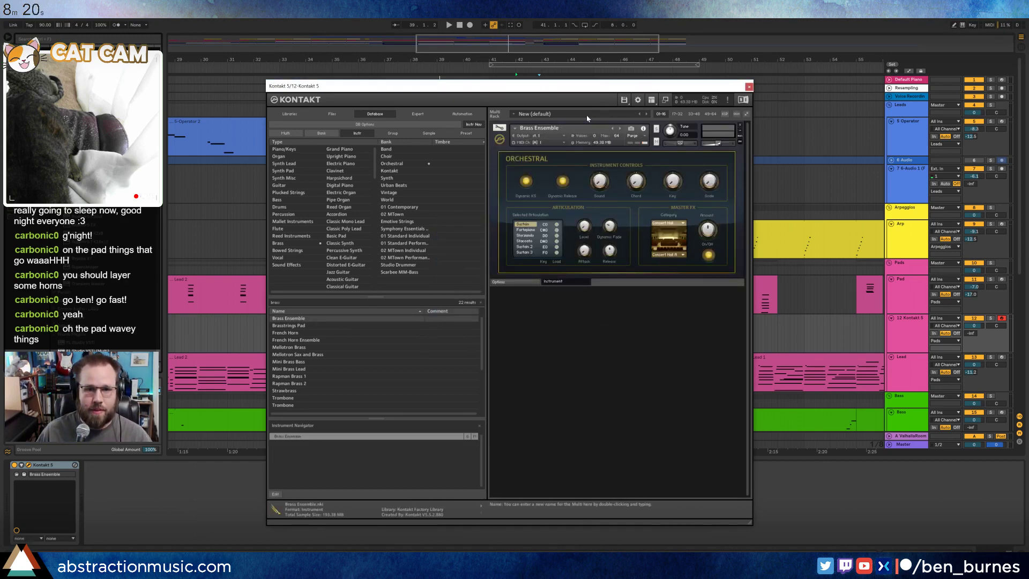
drag(600, 86, 805, 75)
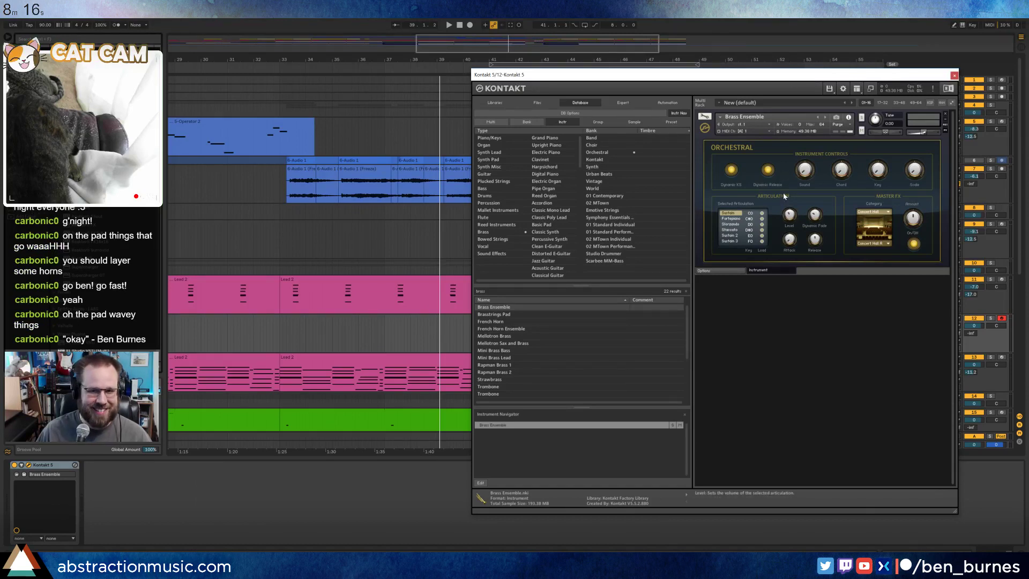
- Play from bar 33, move the Pad clip starting there onto the Kontakt track, and open its notes
click(281, 333)
key(space)
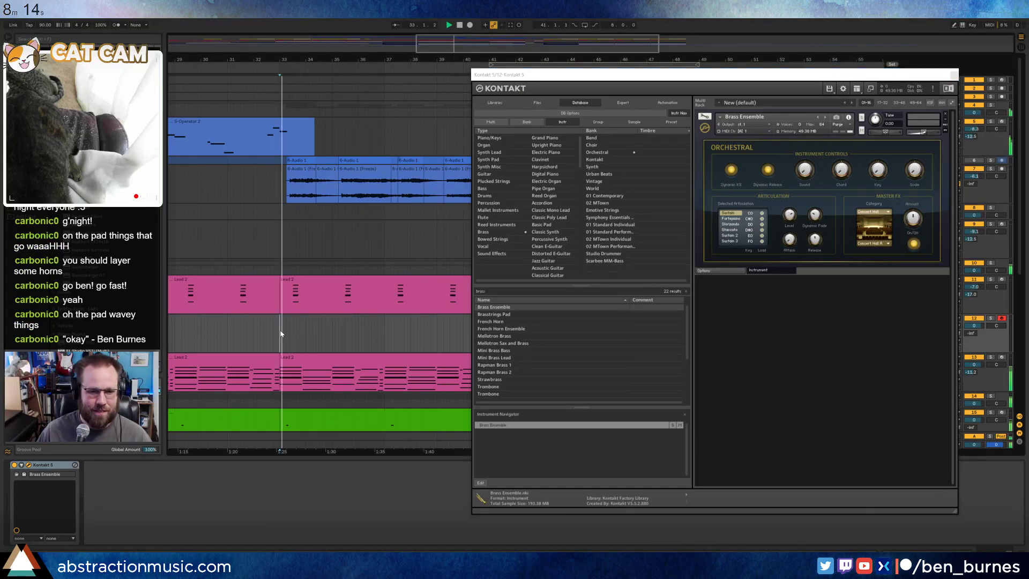
click(310, 283)
key(space)
drag(310, 283, 311, 317)
double_click(311, 317)
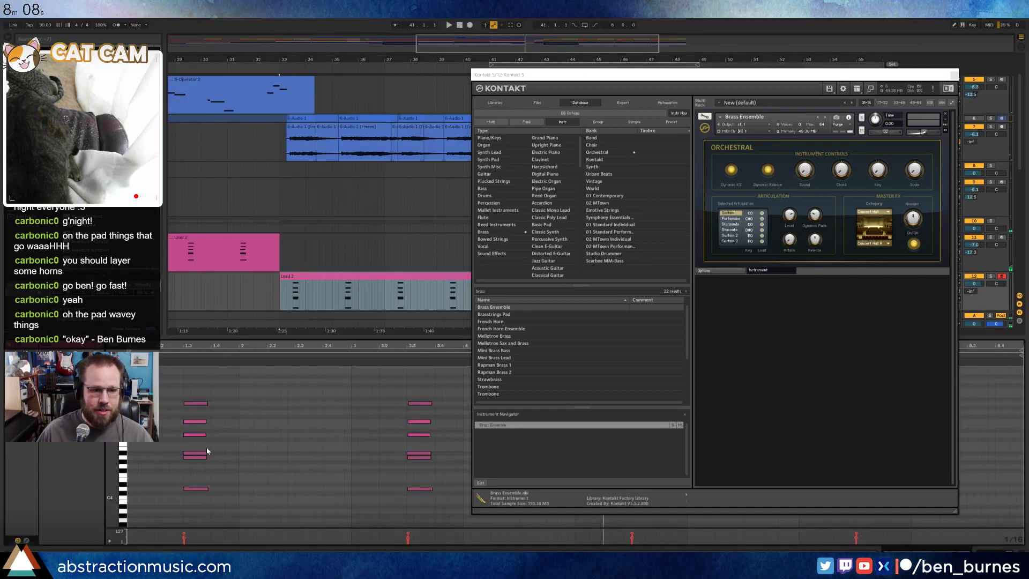
- Move all the chord notes in the brass clip later so the first chord starts at beat 2.3
drag(190, 372, 1008, 538)
key(Right)
key(Right)
key(Right)
key(Right)
key(Right)
key(Right)
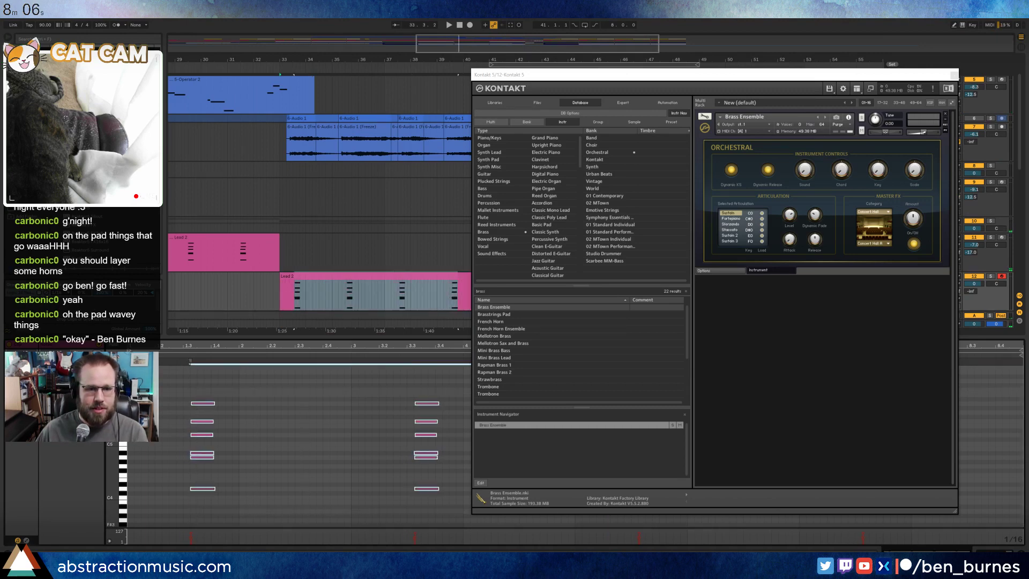
key(Right)
key(Right)
key(Right)
key(Right)
key(Right)
key(Left)
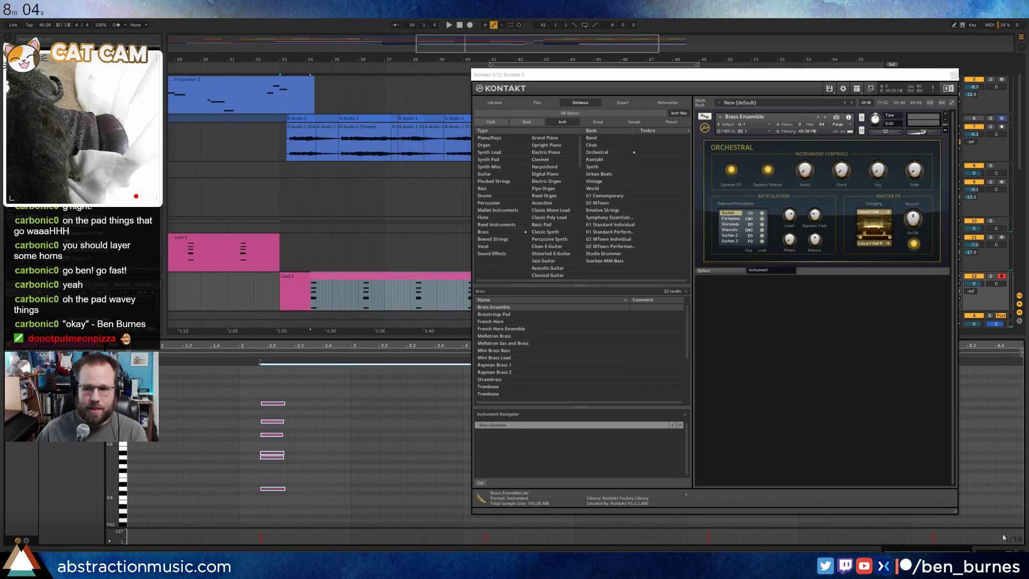
key(Right)
key(Right)
key(Right)
key(Right)
key(Right)
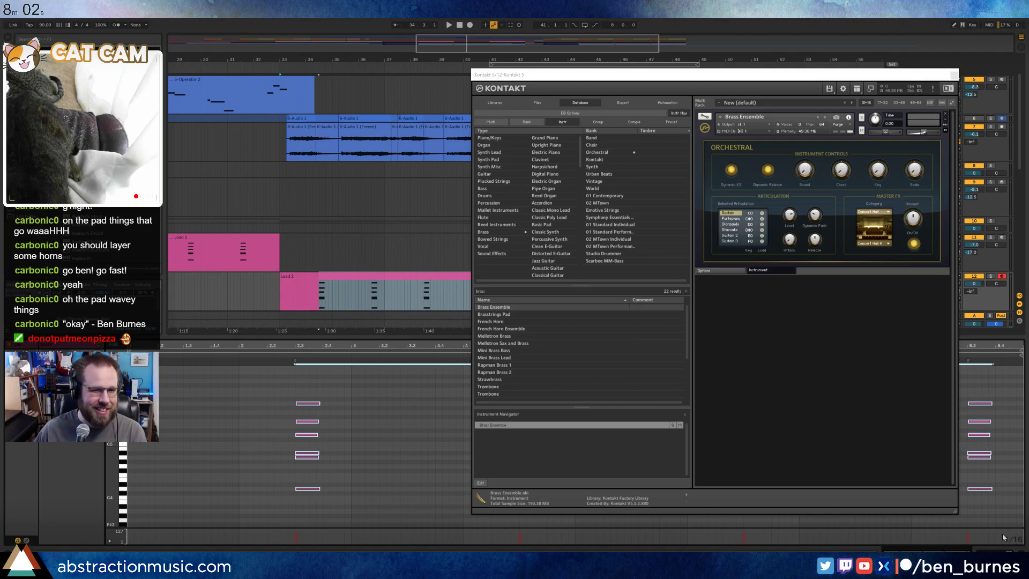
- Lengthen all the brass chord notes to about two beats and play back the first chord
key(shift+Right)
key(shift+Right)
key(shift+Right)
key(shift+Right)
key(shift+Right)
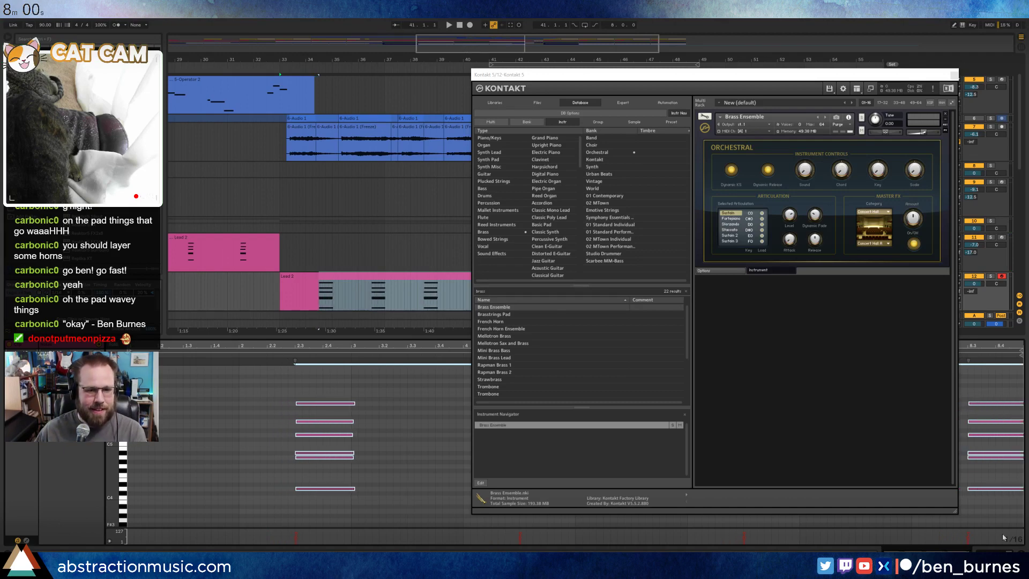
key(space)
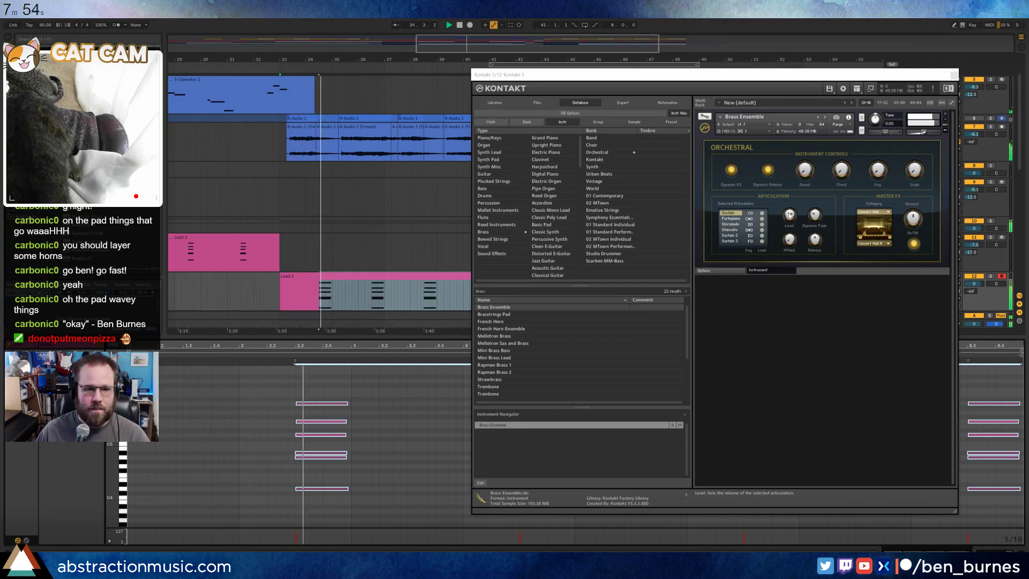
key(space)
scroll(370, 387, up, 3)
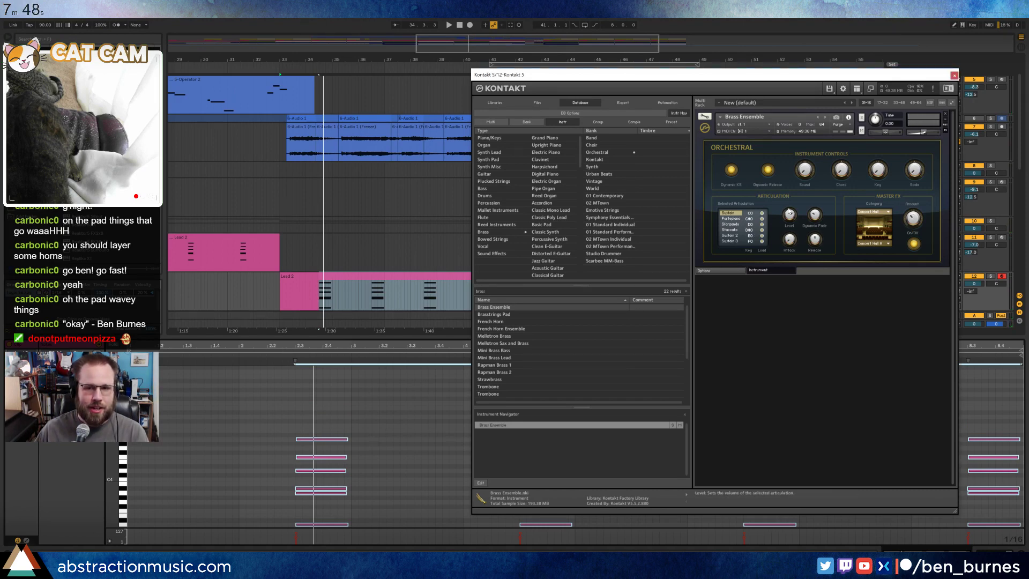
- Draw Brass Ensemble Level automation that drops just before the first chord and curves back up across it
key(a)
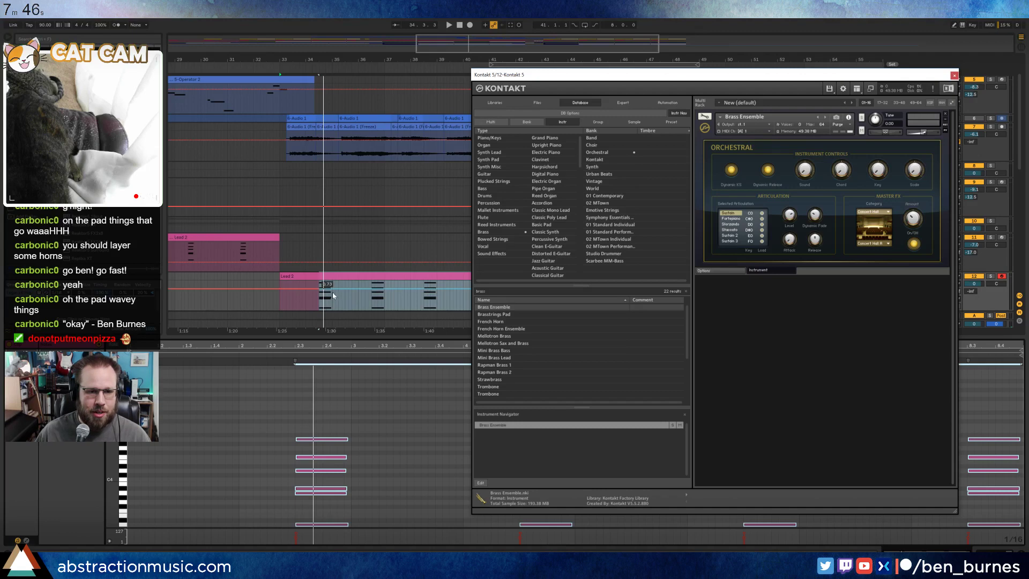
click(332, 289)
drag(319, 289, 338, 303)
click(336, 303)
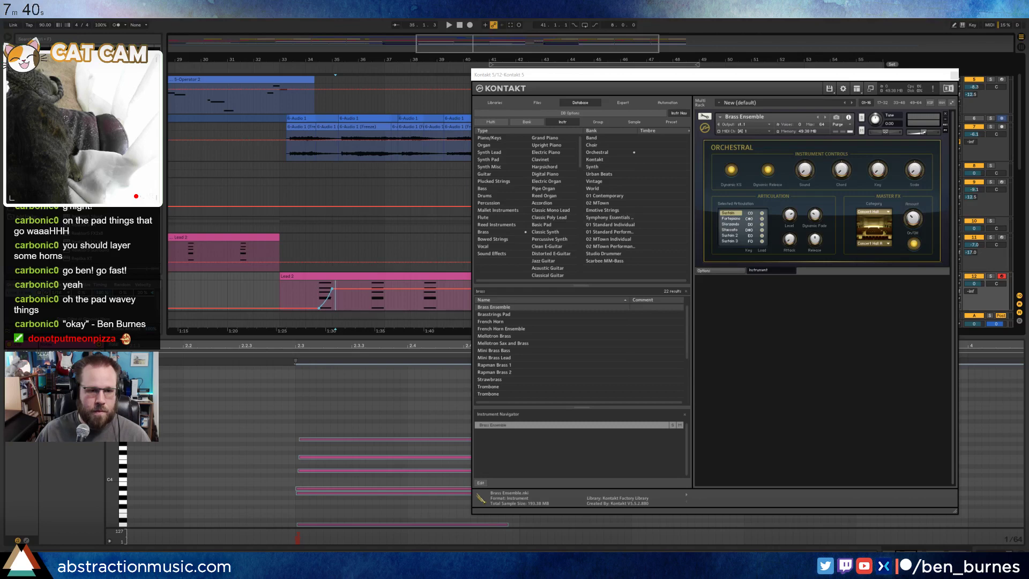
click(331, 308)
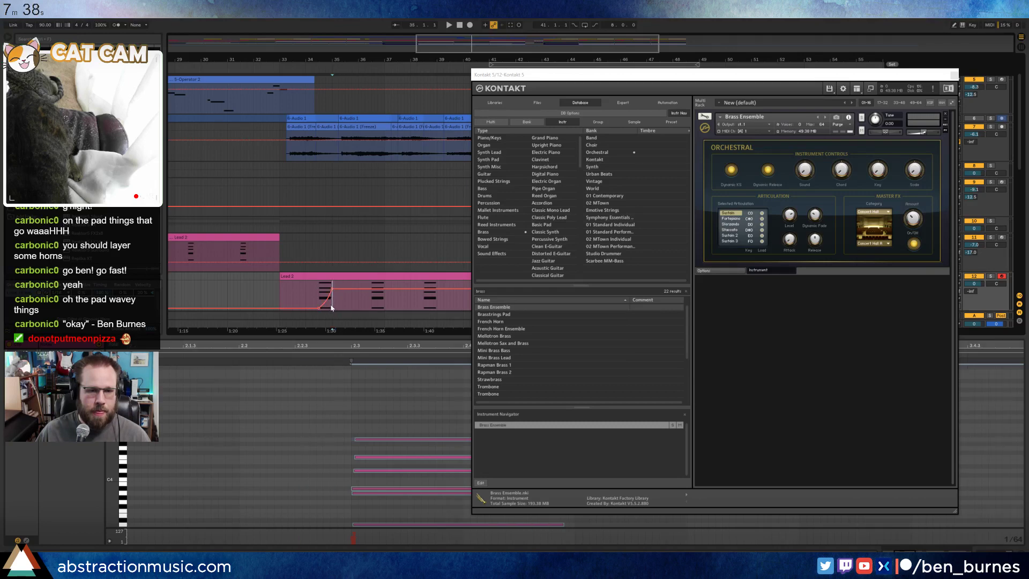
drag(311, 310, 309, 299)
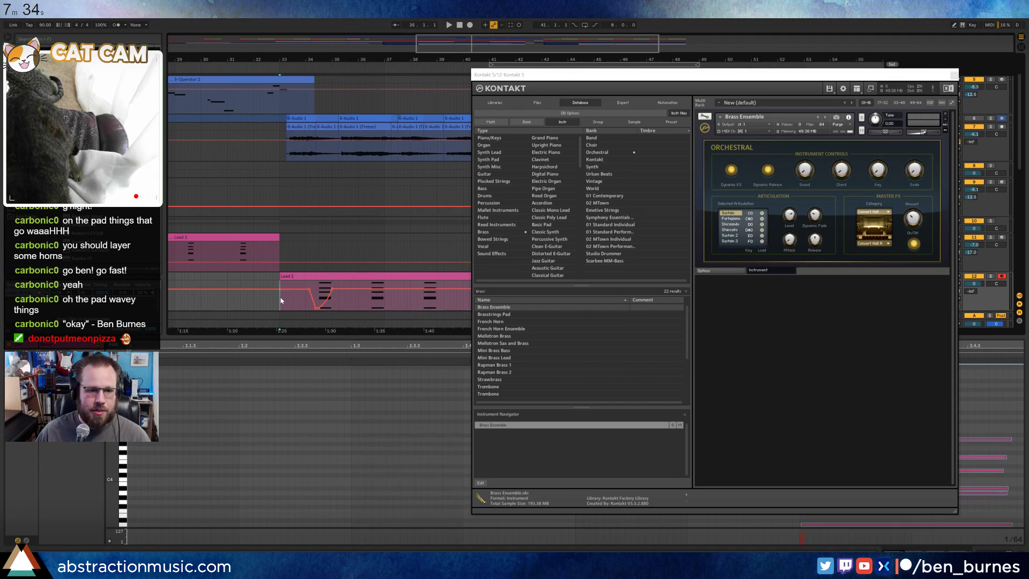
- Duplicate the level automation of bars 33–34 three times so each brass chord through bar 40 swells
mouse_move(286, 300)
mouse_down()
mouse_move(331, 301)
mouse_move(322, 282)
mouse_move(283, 286)
mouse_up()
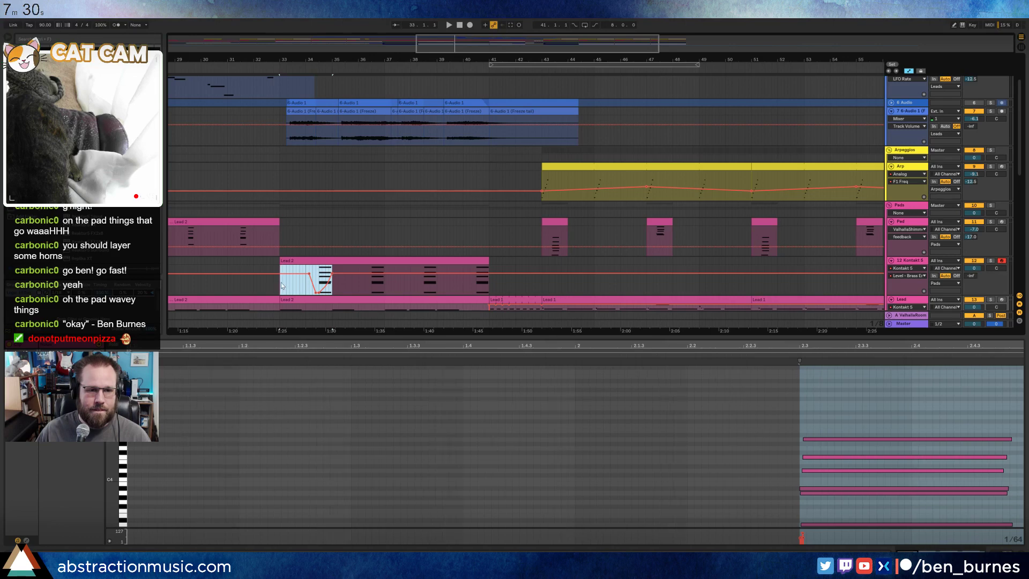
key(ctrl+alt+p)
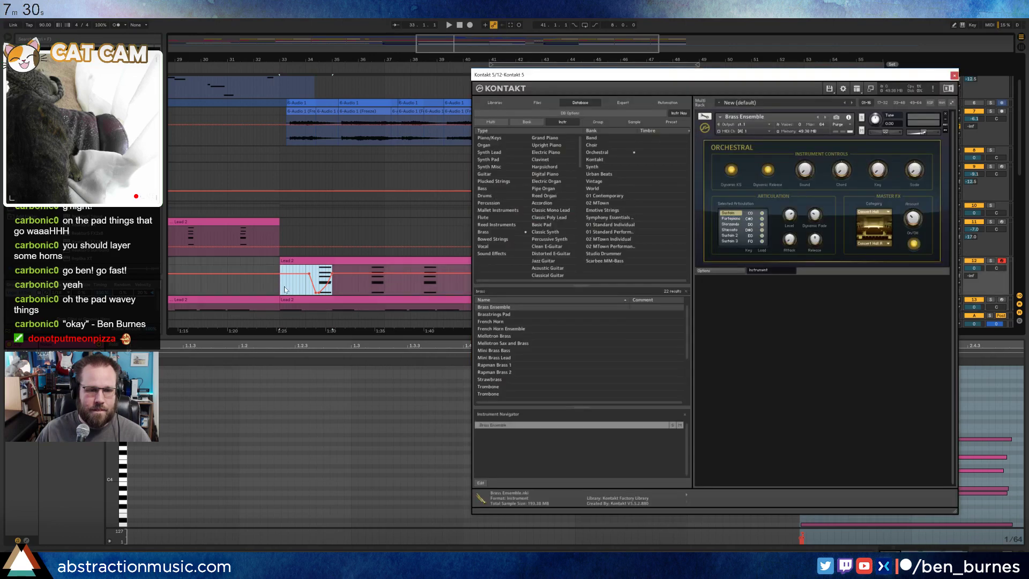
click(955, 76)
key(ctrl+d)
key(ctrl+d)
key(ctrl+d)
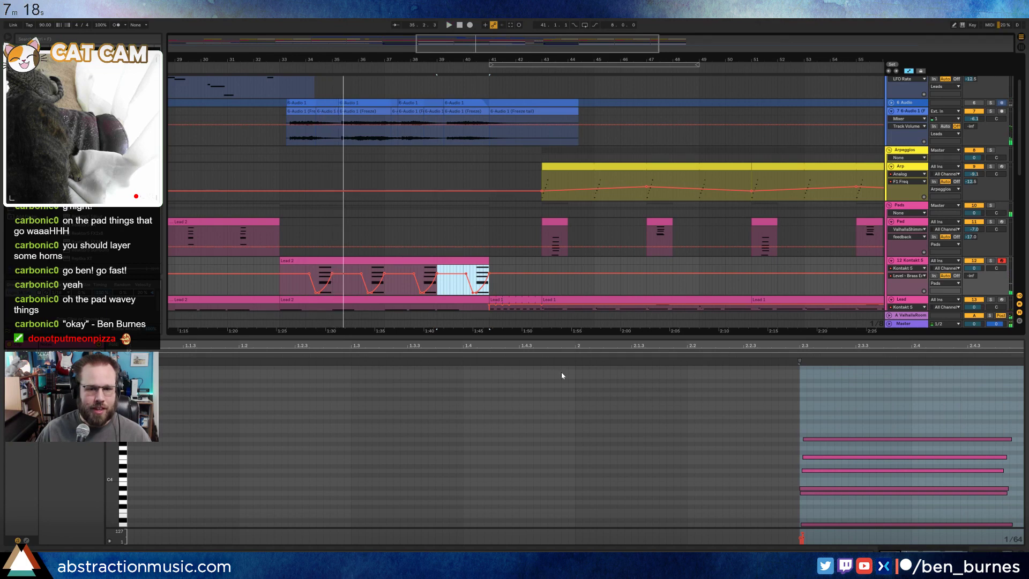
- Select the first brass chord's notes and play back its swell from bar 34
click(769, 420)
drag(836, 420, 874, 529)
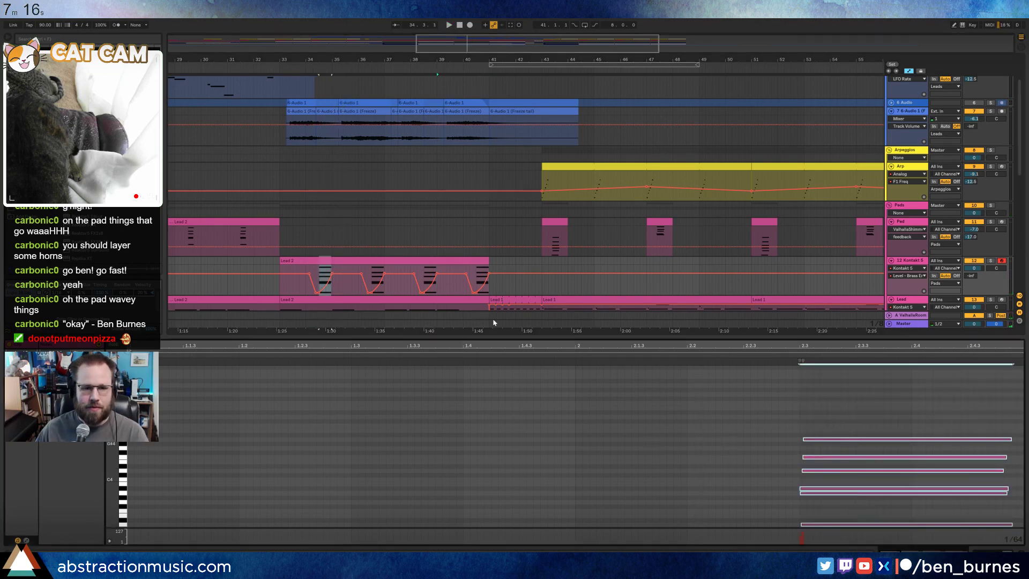
click(316, 275)
key(space)
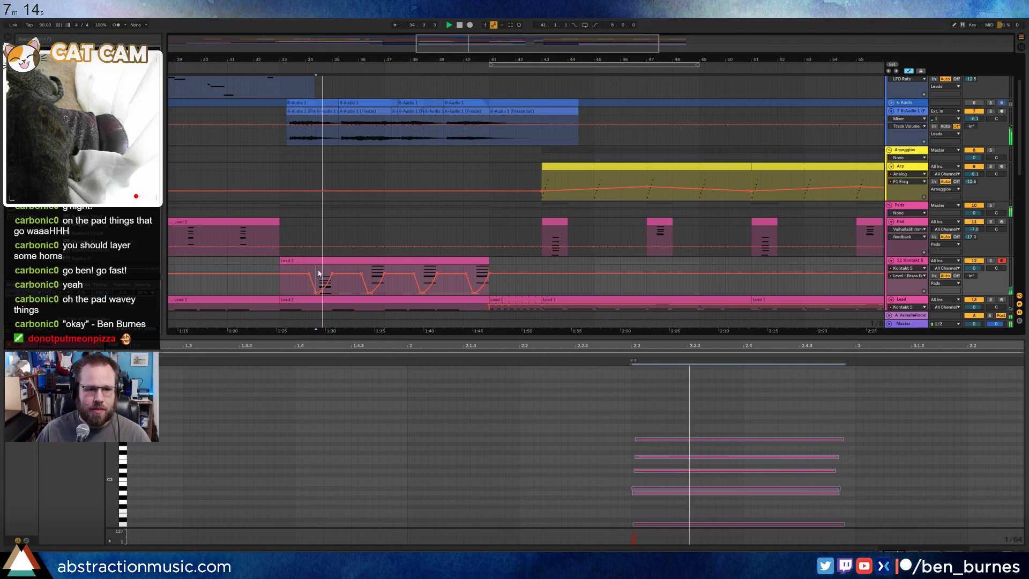
key(space)
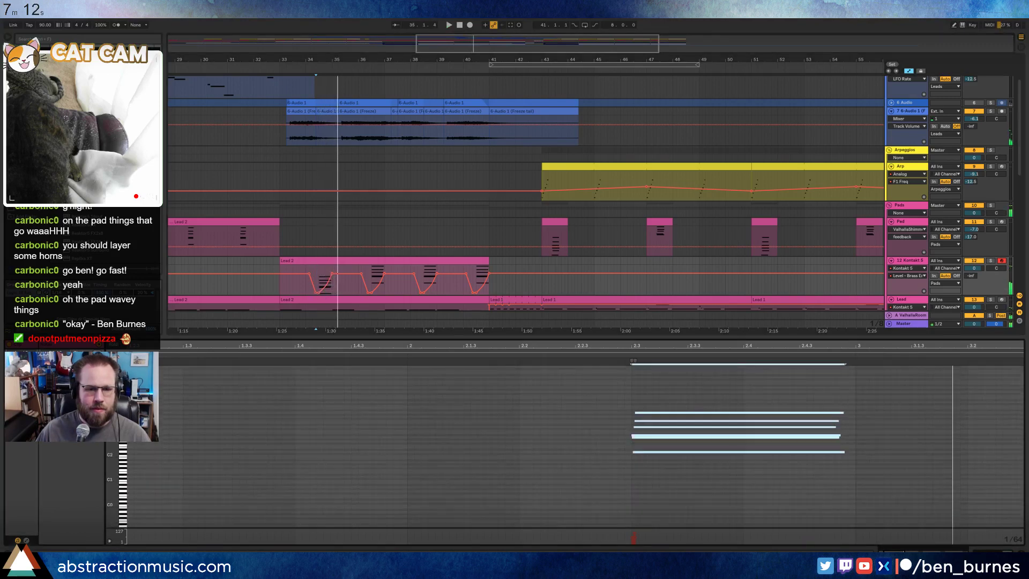
- Select the notes of the last three brass chords in the brass clip
drag(112, 407, 107, 403)
drag(410, 343, 412, 316)
drag(397, 499, 1022, 364)
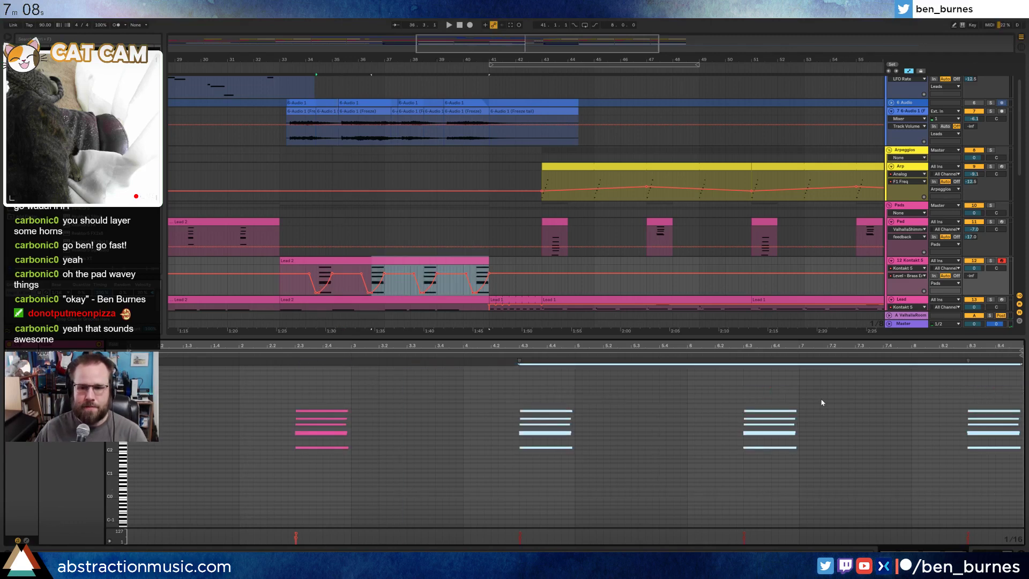
- Add a Ping Pong Delay after the Brass Ensemble instrument and play back the brass chords from bar 33
click(399, 261)
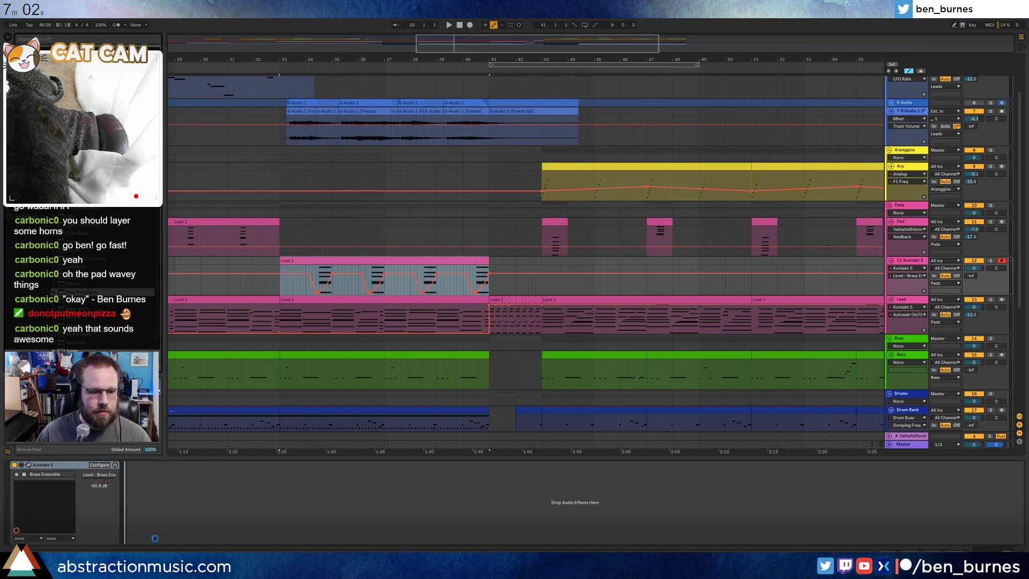
drag(155, 538, 147, 534)
key(space)
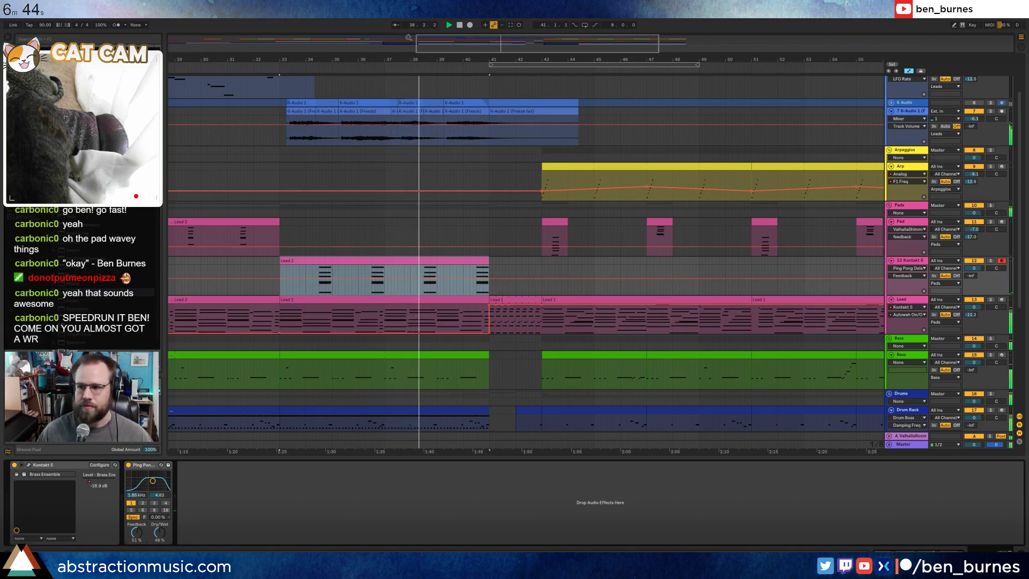
- Open the drum fill clip leading into bar 43, select its closed hi-hat notes and play back the transition
ctrl+scroll(451, 259, down, 3)
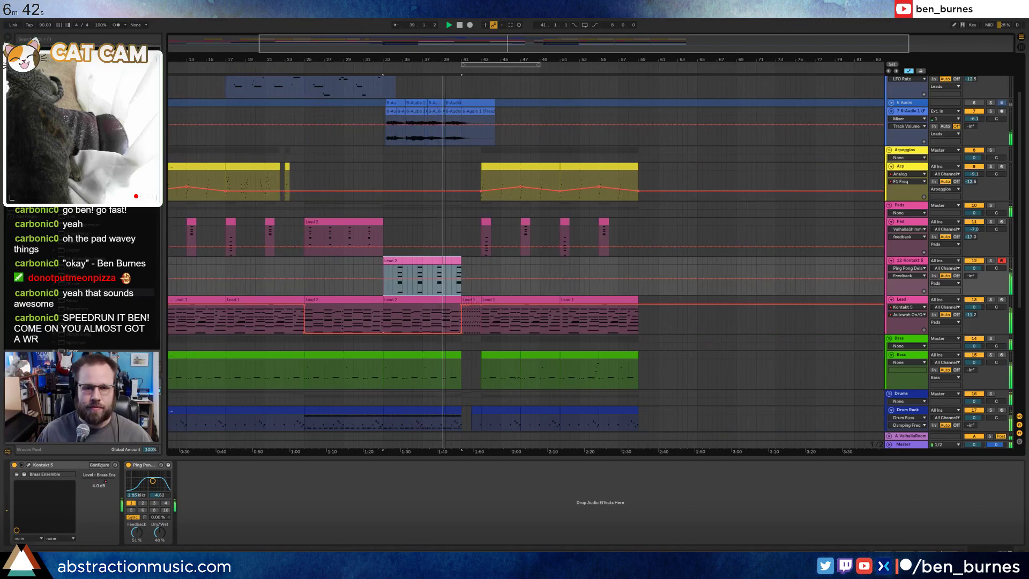
drag(445, 60, 310, 65)
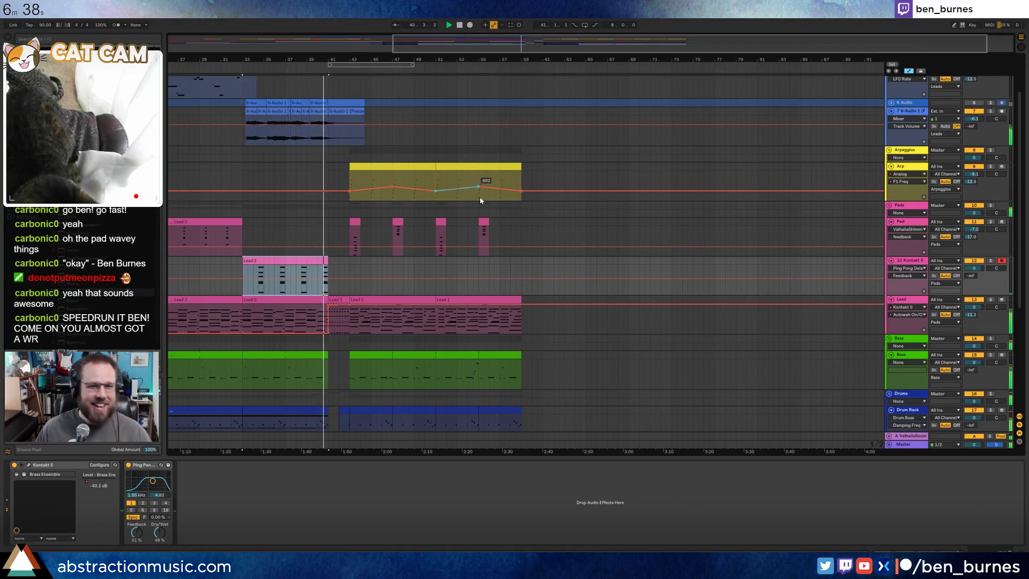
click(469, 298)
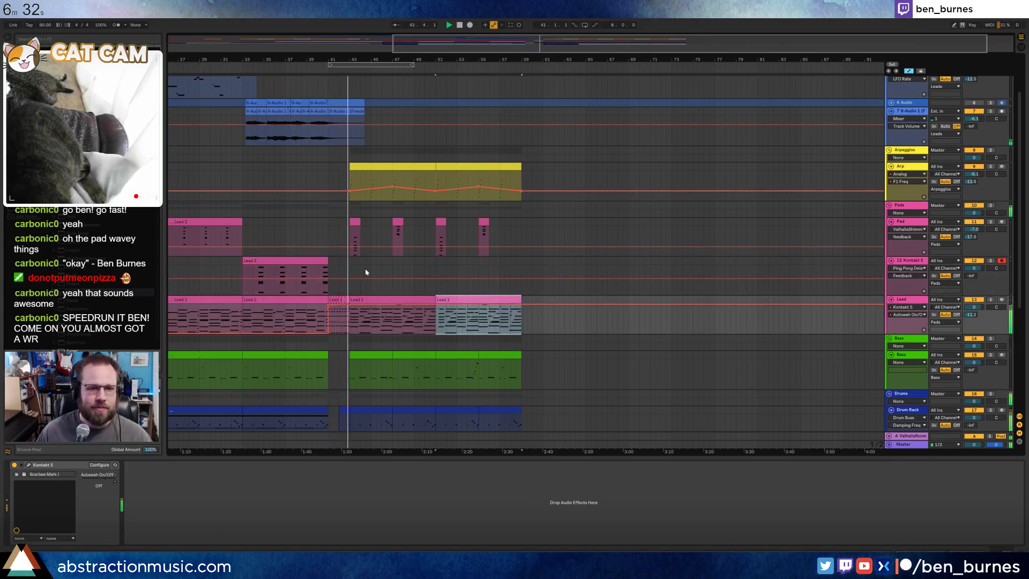
click(343, 316)
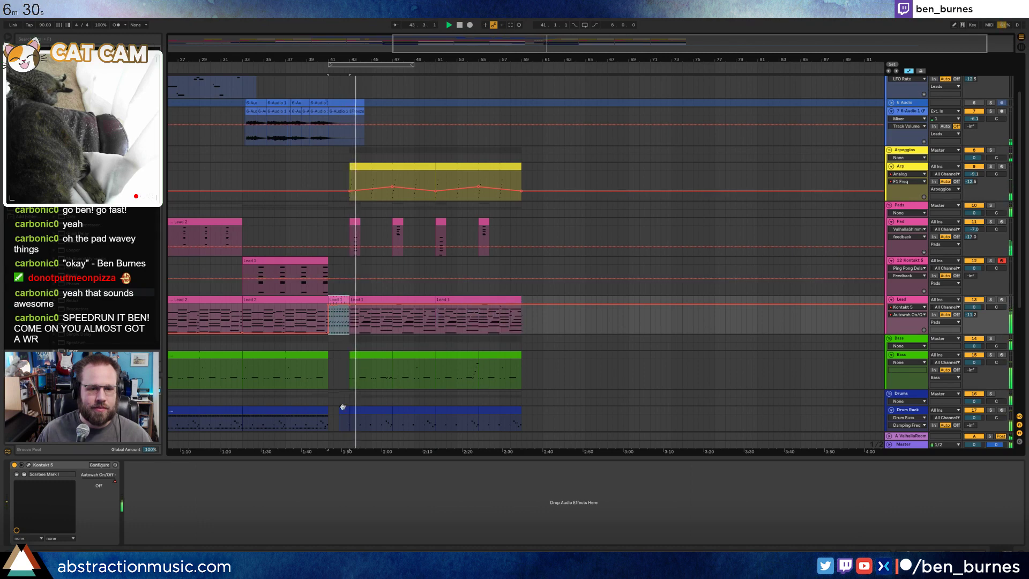
double_click(343, 407)
drag(201, 441, 986, 480)
key(space)
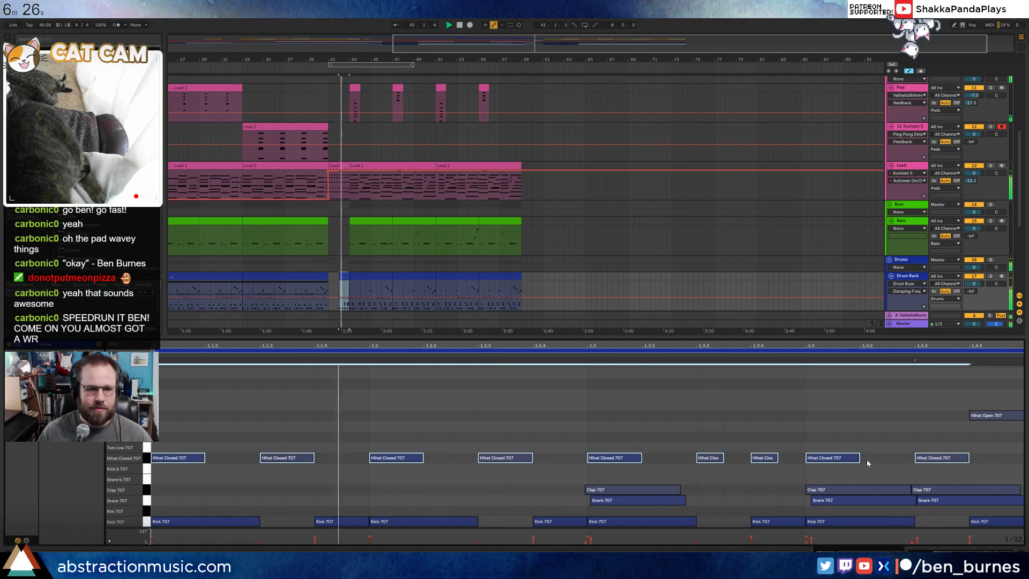
key(shift+Tab)
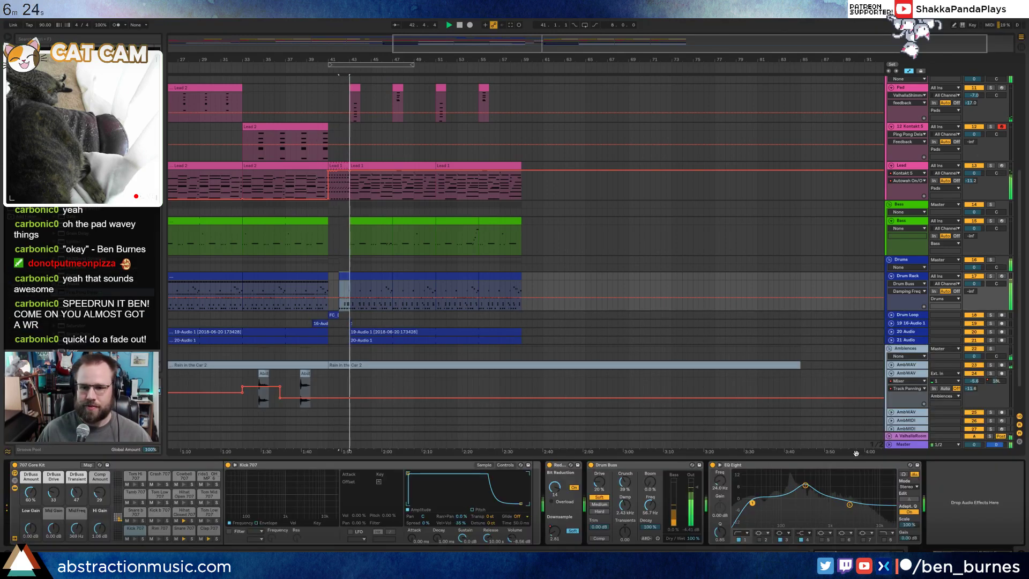
- Trim the rain ambience clip's end to bar 61 and extend the 19-Audio 1 clip to bar 63
click(802, 364)
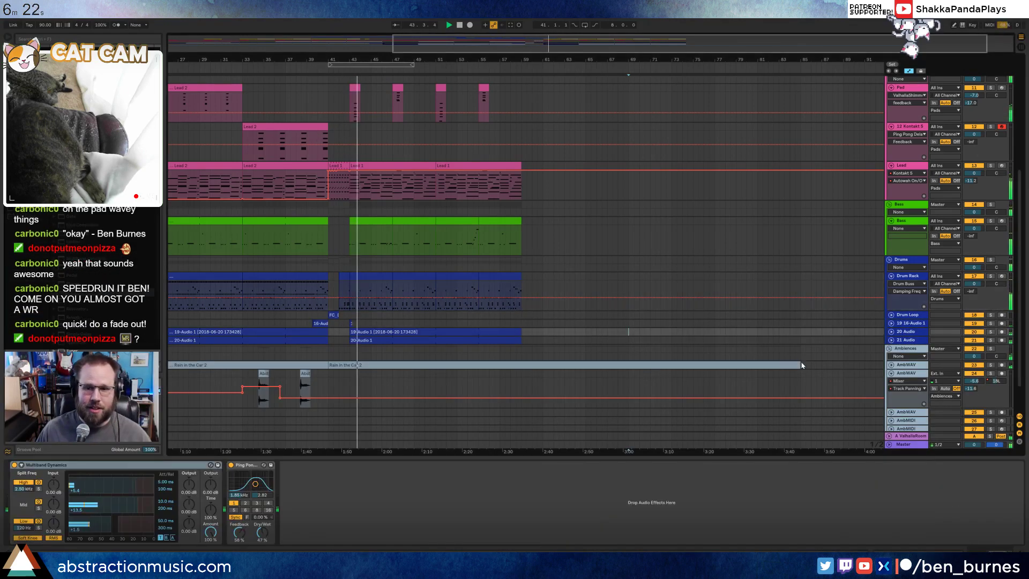
drag(801, 364, 522, 342)
click(804, 366)
click(717, 366)
click(539, 332)
click(538, 333)
click(604, 341)
click(521, 332)
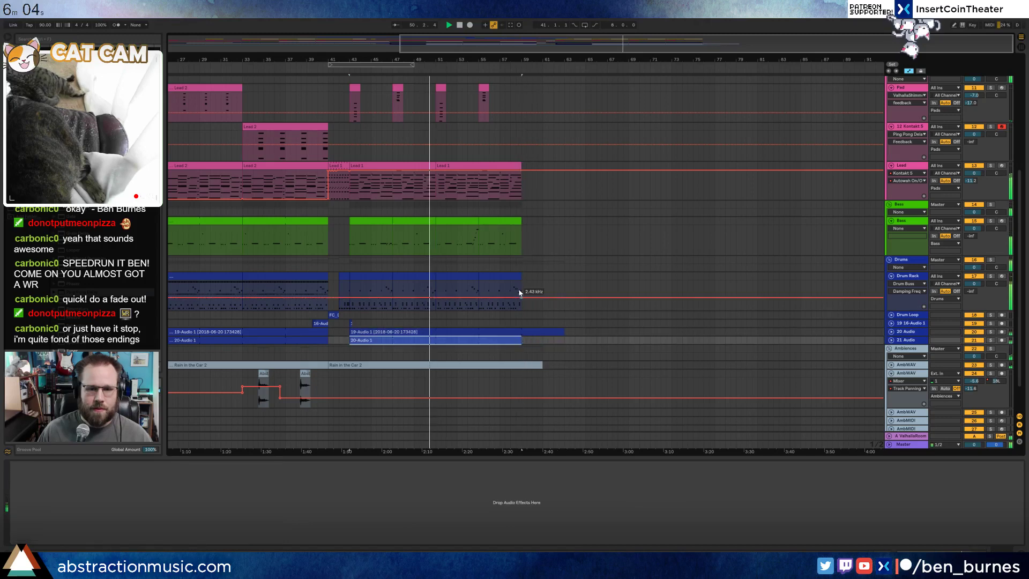
- Copy the four-bar drum clip at bar 43 to bar 59, right after the last drum clip
drag(219, 59, 508, 60)
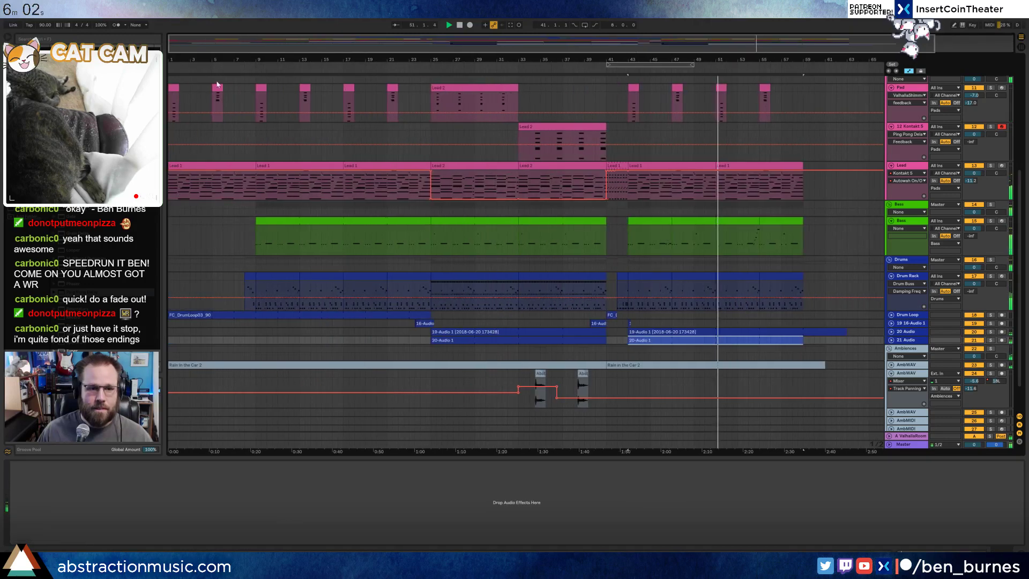
click(650, 276)
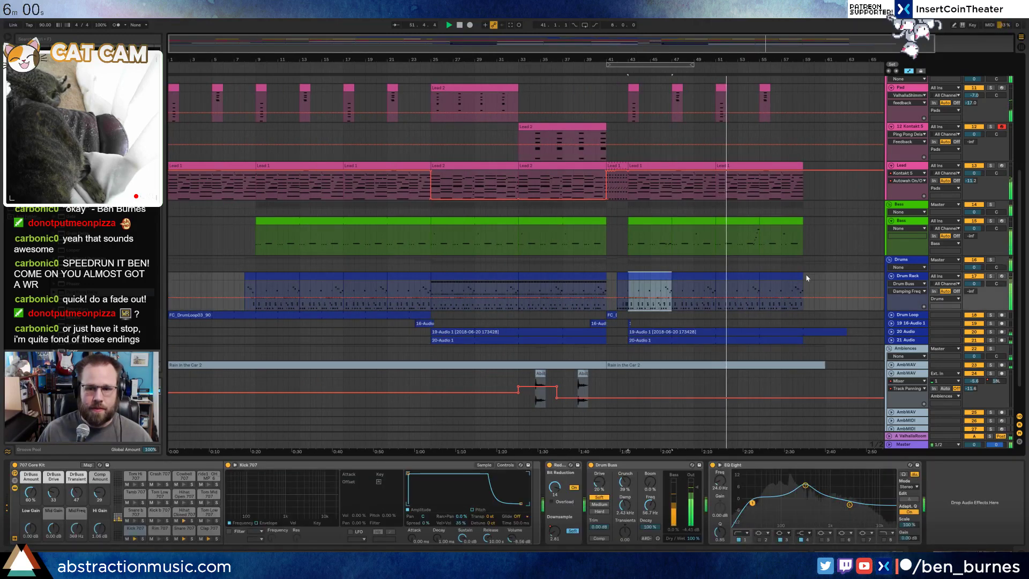
click(810, 277)
key(ctrl+v)
key(a)
drag(812, 279, 806, 279)
click(853, 290)
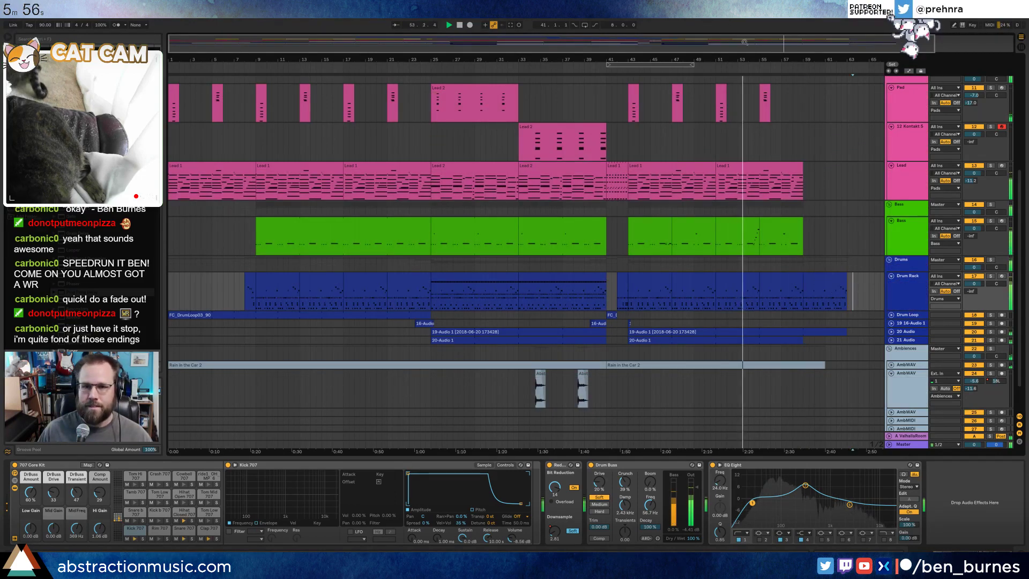
- Delete the pasted drum clip at bar 59 and trim the 19-Audio 1 clip back to bar 59
drag(784, 60, 711, 60)
click(758, 284)
key(space)
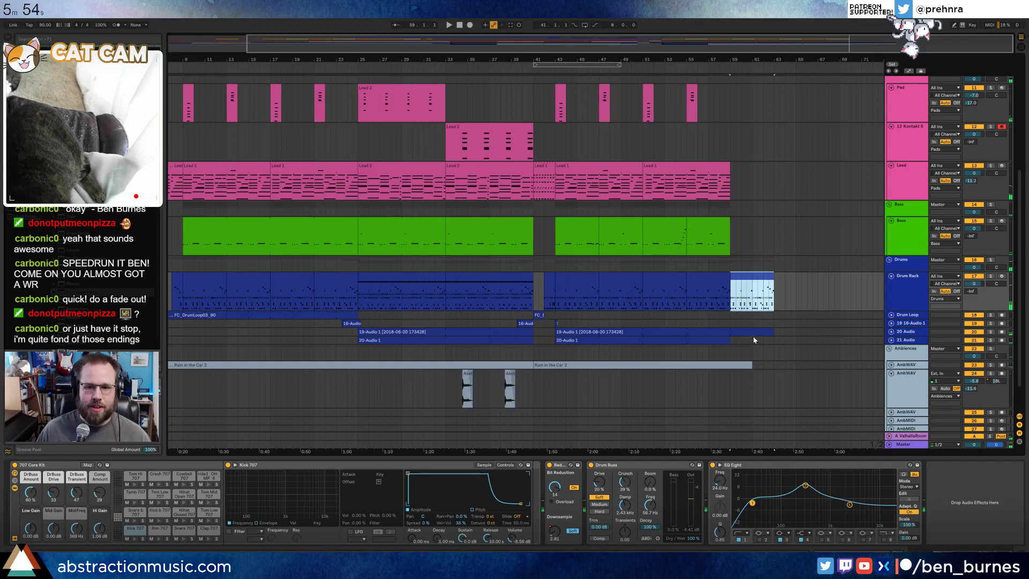
shift+click(758, 329)
click(755, 282)
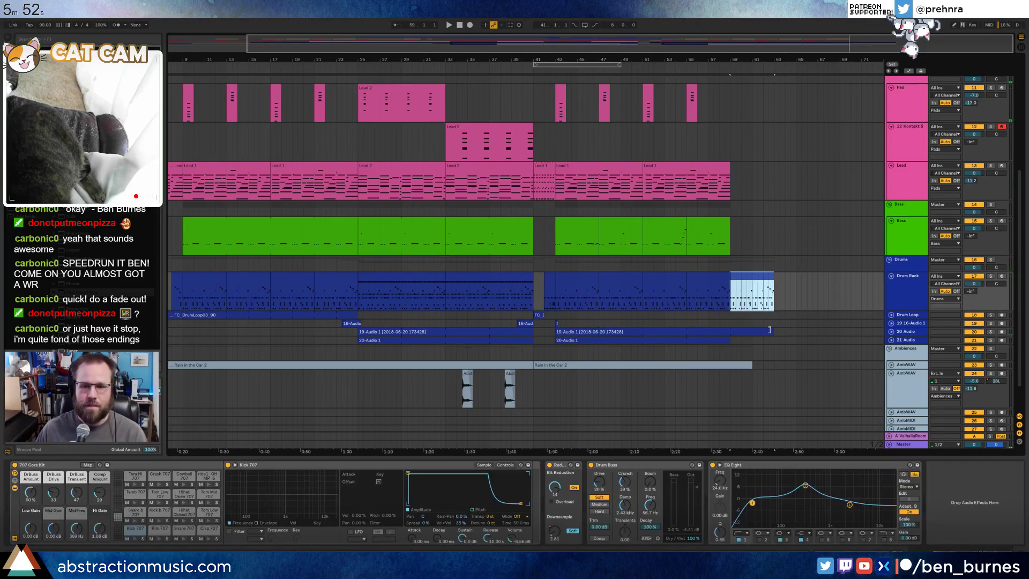
key(Delete)
drag(771, 331, 730, 328)
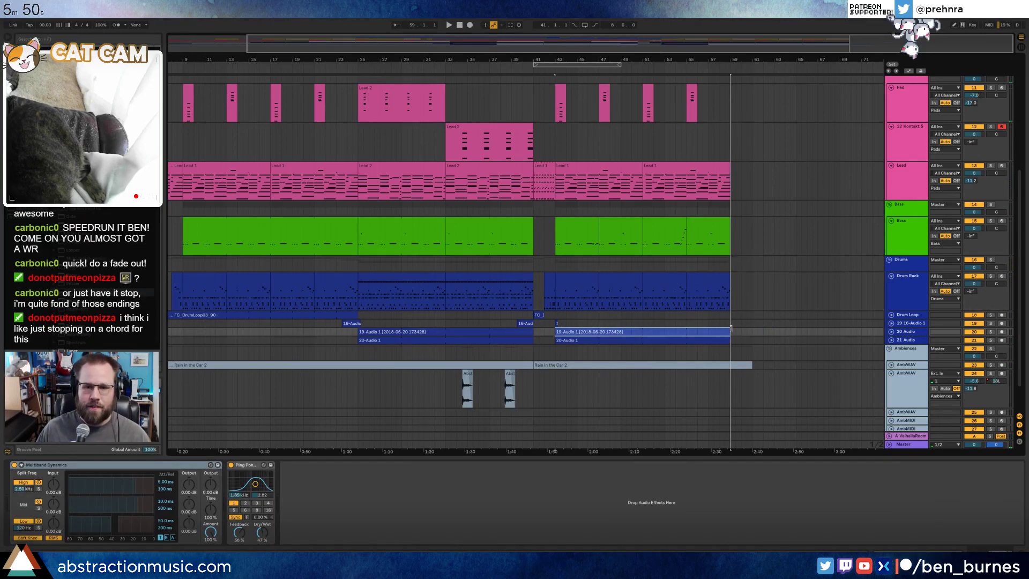
click(760, 331)
- Copy the 16-Audio 1 transition clip from before bar 41 to the song's end, shift it earlier into bar 57 and play it back
click(523, 321)
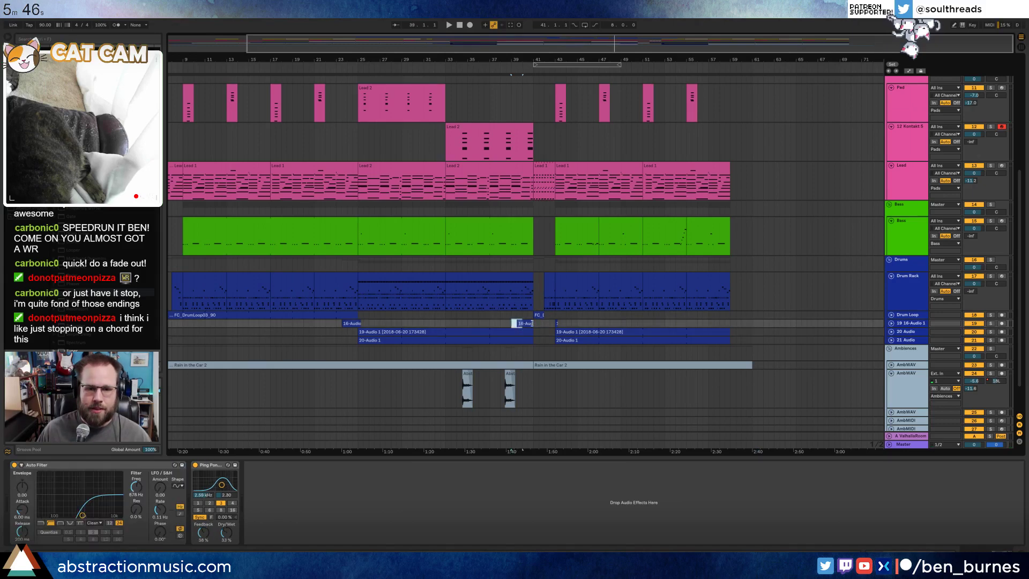
drag(644, 44, 526, 249)
drag(526, 326, 481, 325)
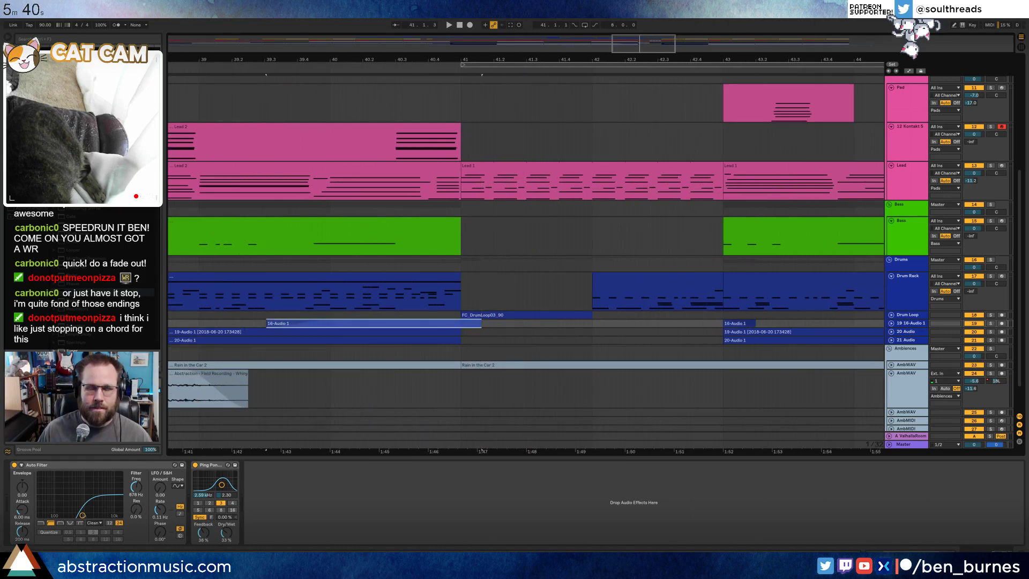
drag(631, 49, 790, 53)
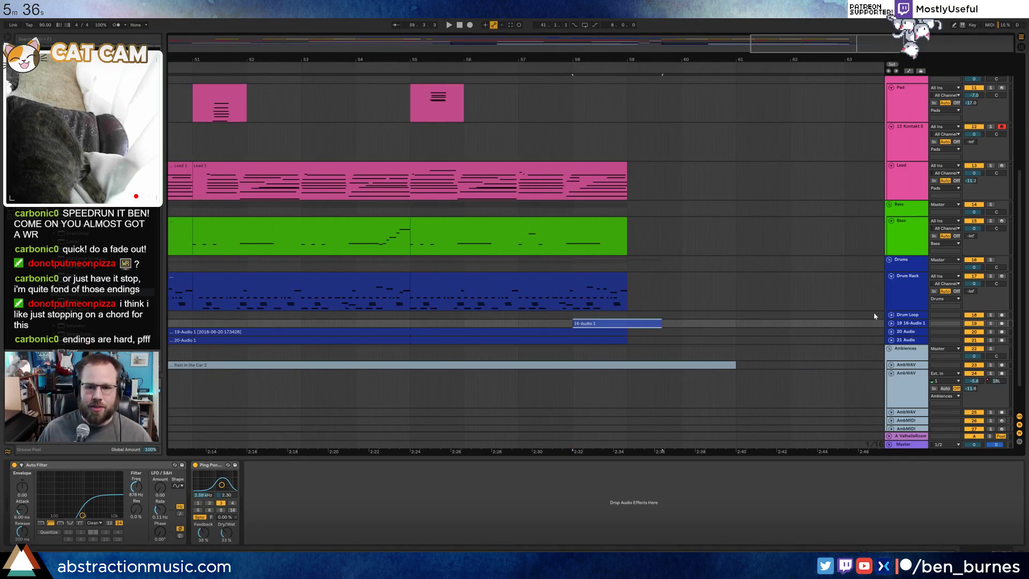
click(891, 324)
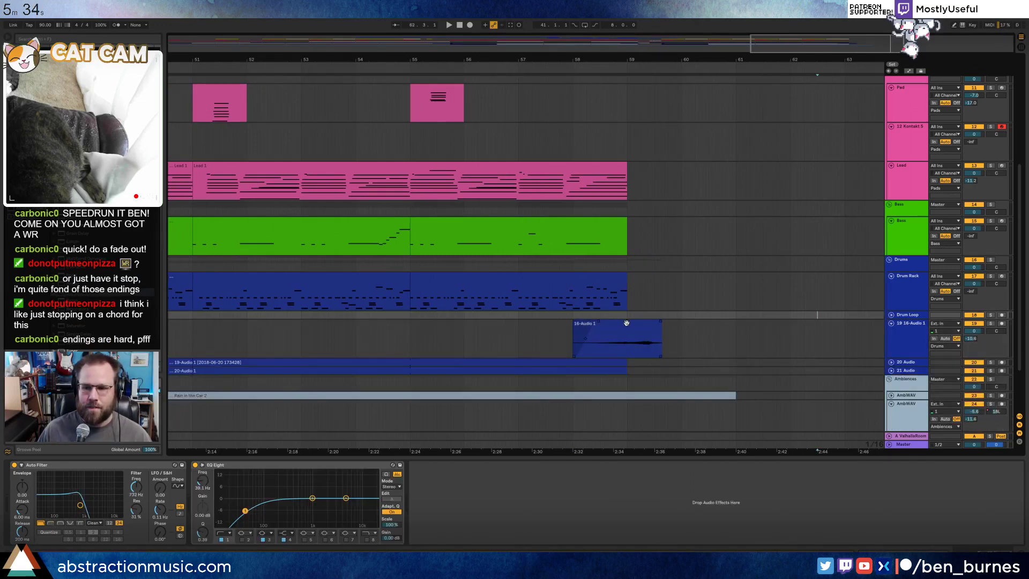
mouse_move(627, 323)
mouse_down()
mouse_move(592, 325)
mouse_move(608, 323)
mouse_up()
key(space)
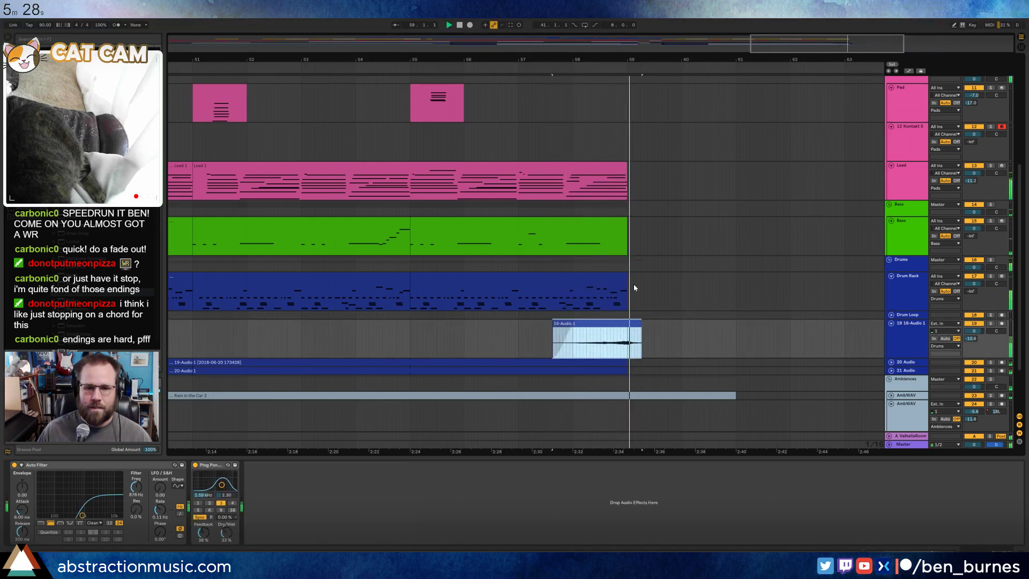
- Trim the ends of the rain ambience and the copied 16-Audio 1 clip back to about bar 59
drag(733, 395, 624, 395)
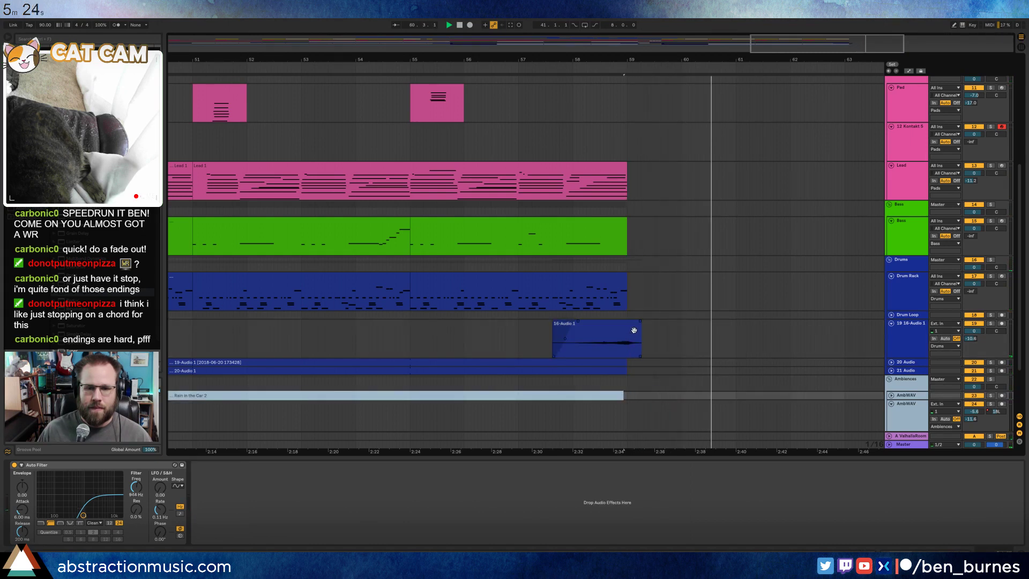
drag(638, 325, 626, 323)
click(662, 344)
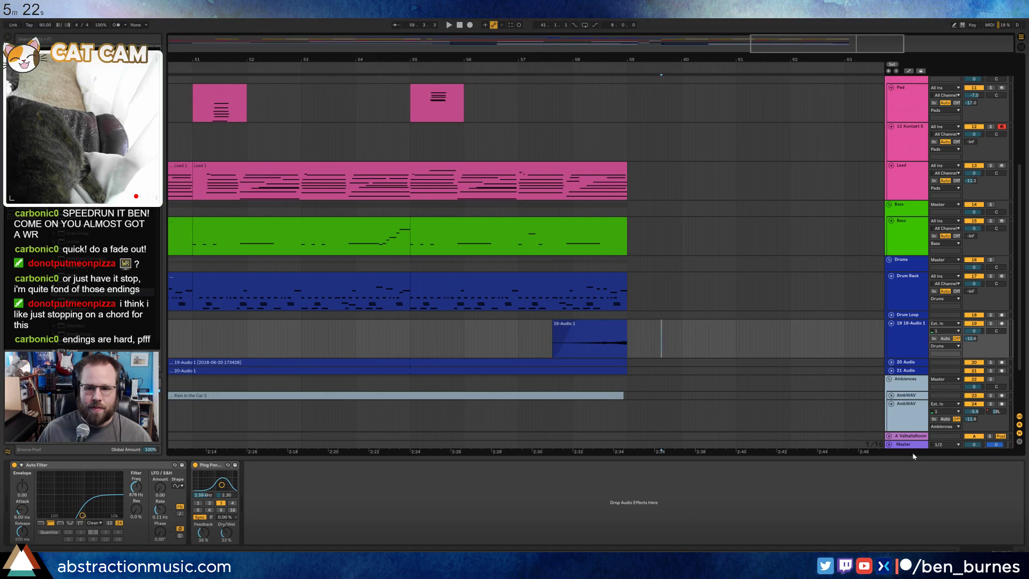
- Draw Master track volume automation that drops steeply to silence right after bar 59
click(890, 444)
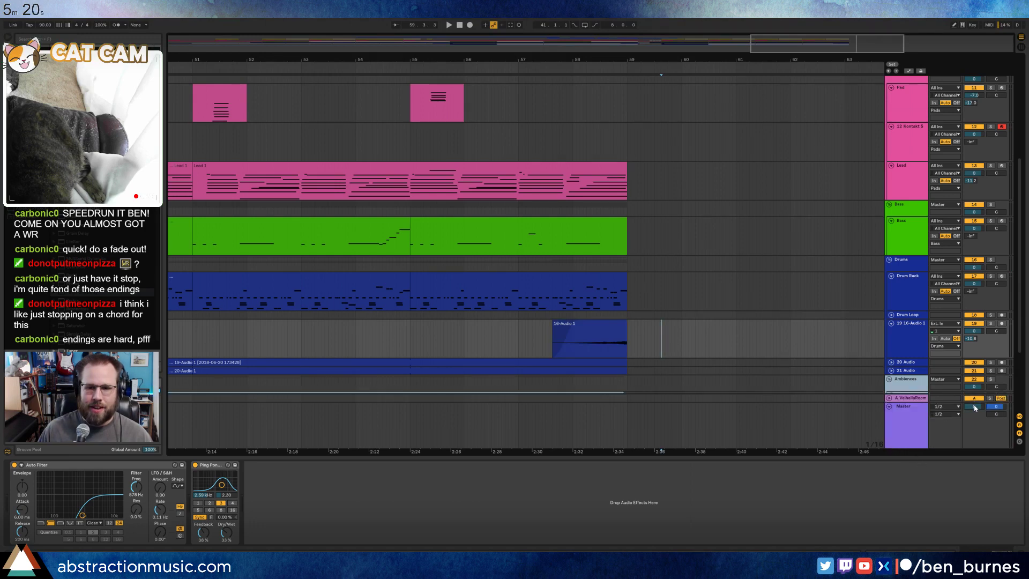
key(a)
click(619, 417)
mouse_move(632, 416)
mouse_down()
mouse_move(632, 445)
mouse_move(627, 416)
mouse_up()
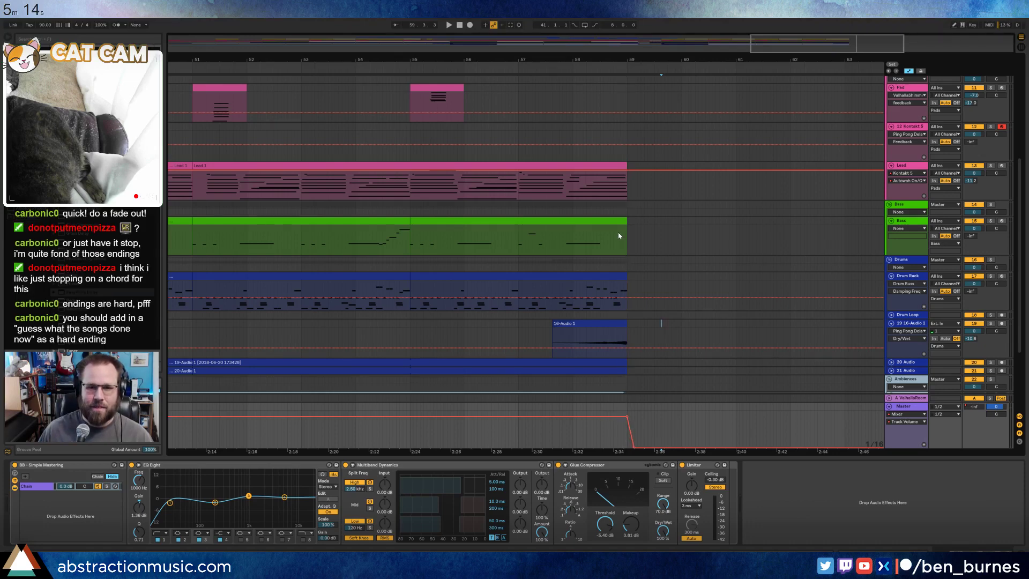
- Copy the short D2 and D3 bass notes from beat 3 to the end of the last bass clip and play back the ending
double_click(524, 235)
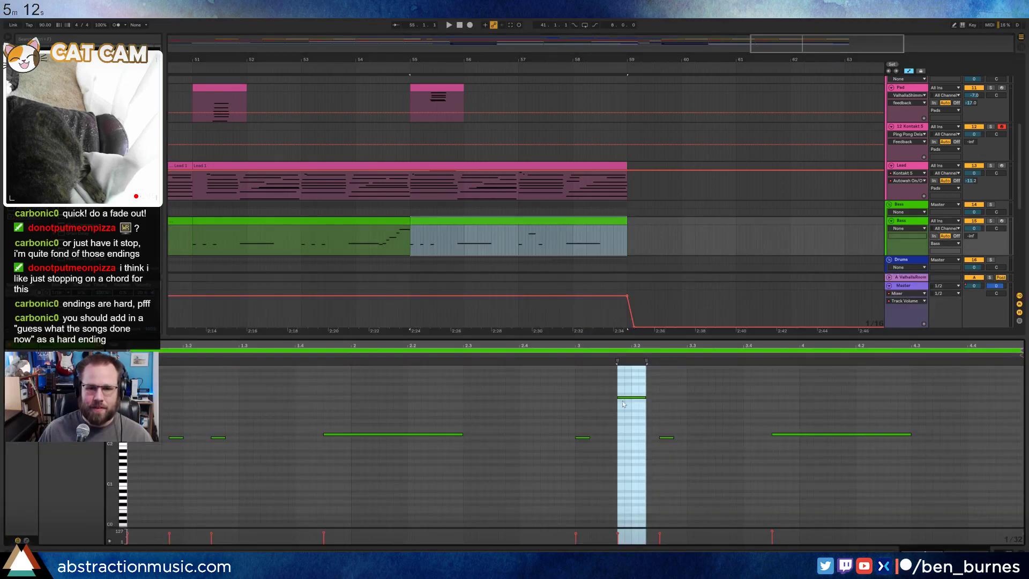
drag(577, 379, 624, 470)
click(968, 403)
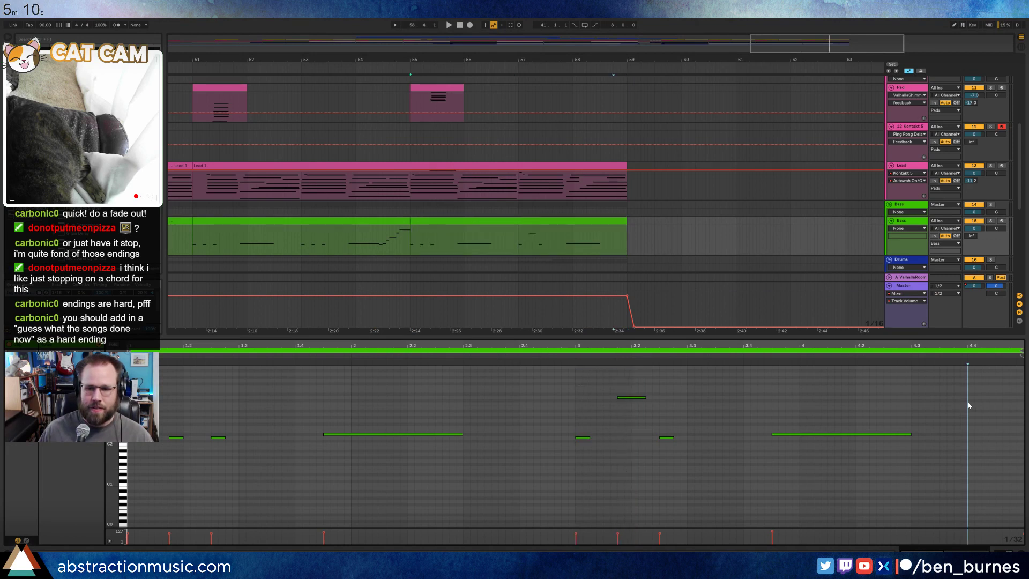
key(Left)
key(Left)
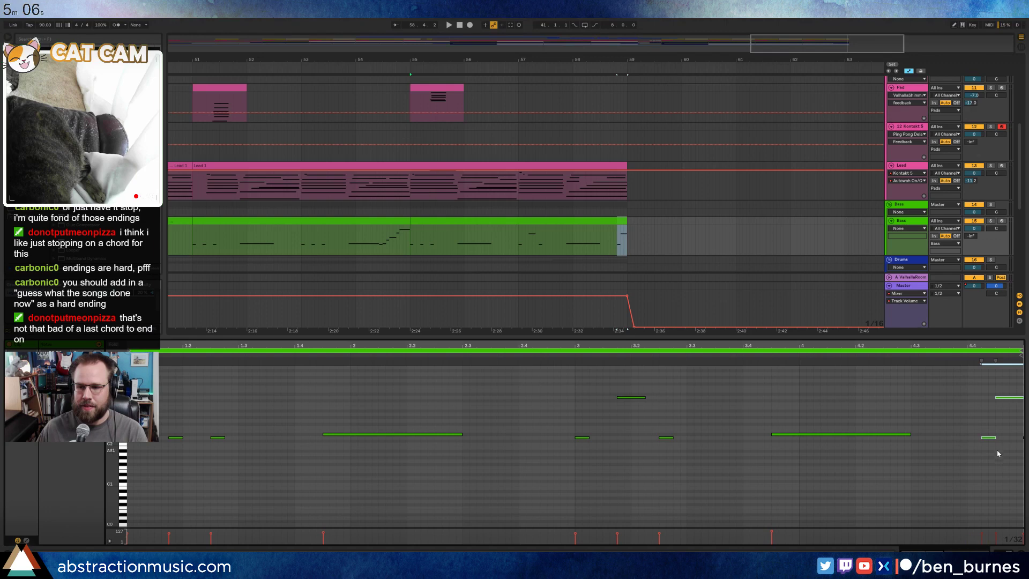
key(shift+Tab)
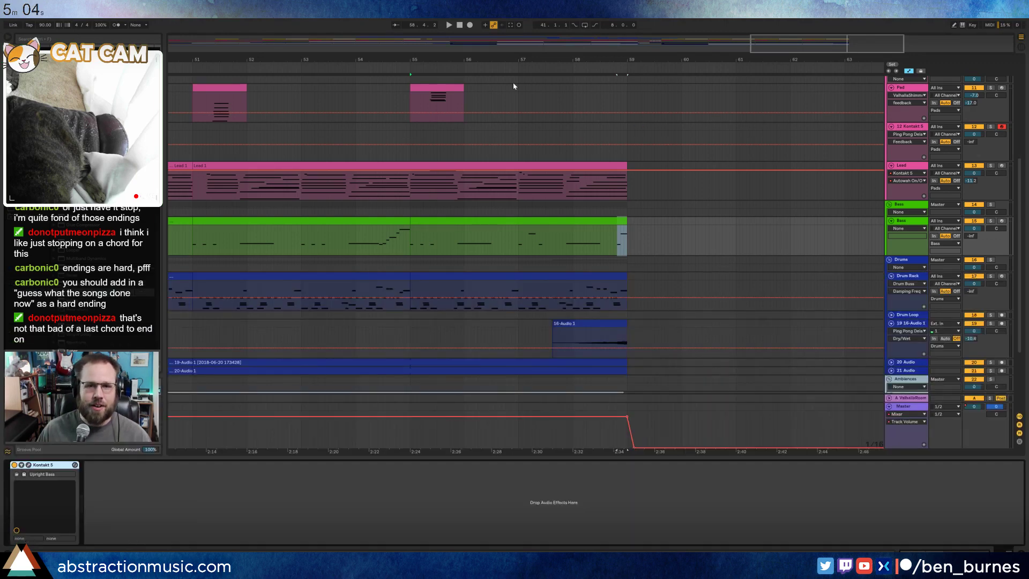
key(space)
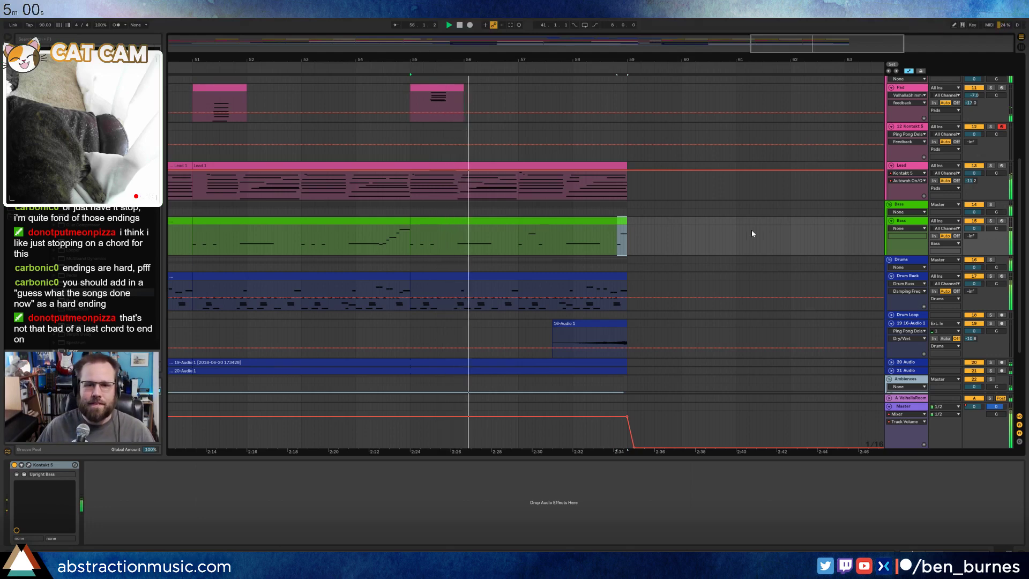
- Extend the last bass clip slightly past bar 59 and delete the two short D2 notes after the final D3
drag(624, 222, 643, 222)
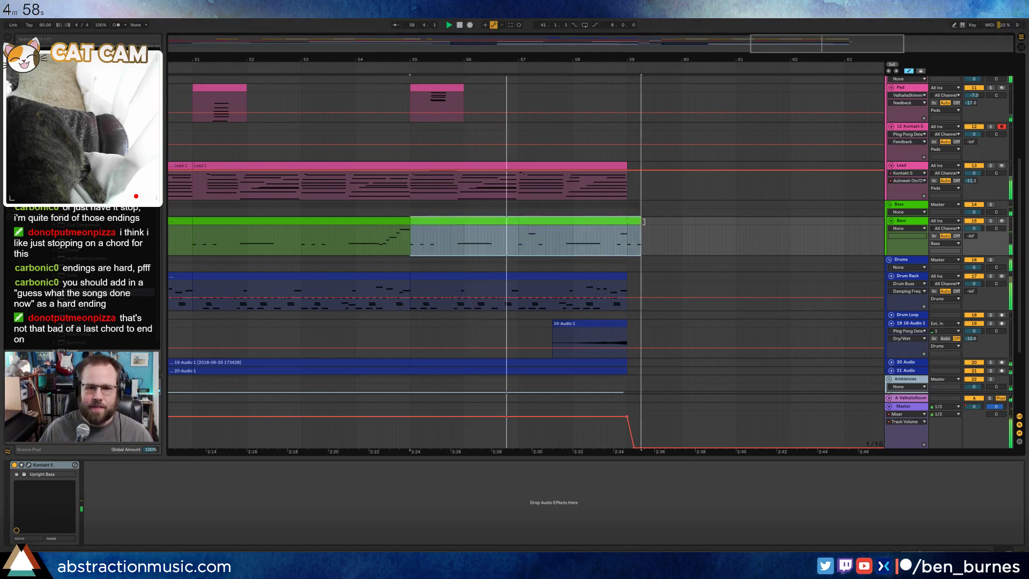
double_click(638, 222)
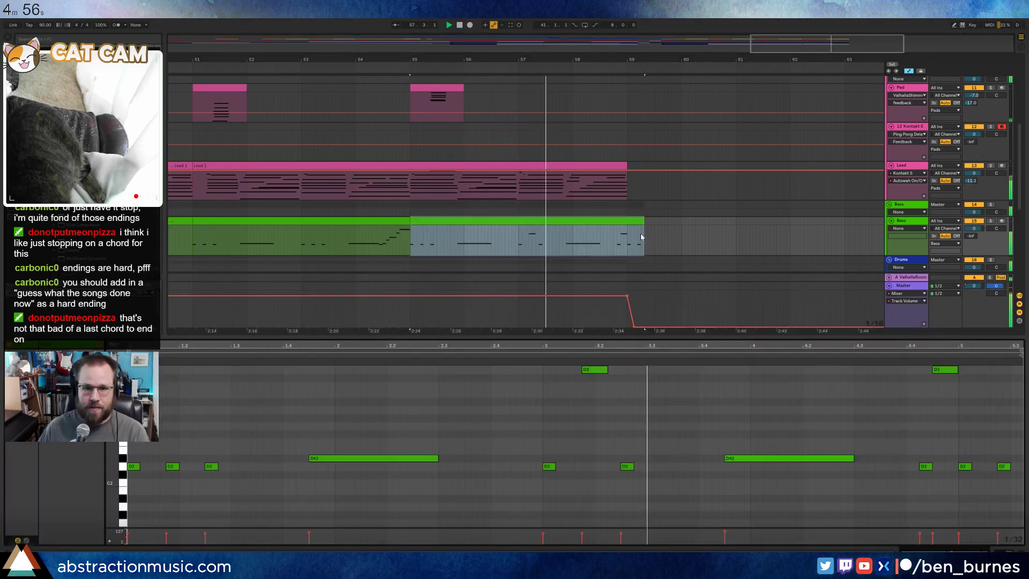
drag(966, 414, 1012, 501)
key(Delete)
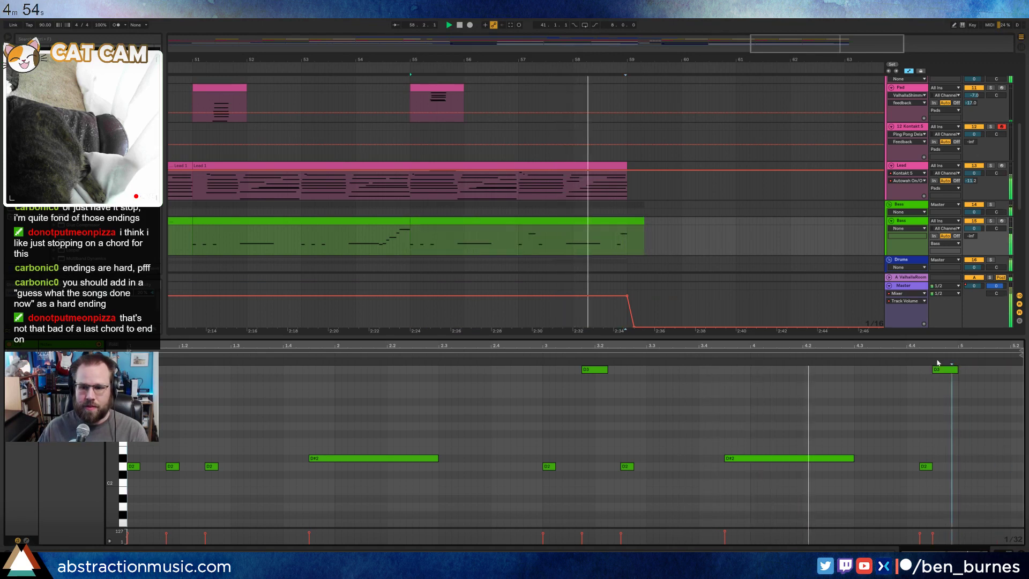
- Lengthen the final D3 bass note so it rings past bar 59
click(939, 367)
key(shift+Right)
key(shift+Right)
key(shift+Right)
key(shift+Right)
key(shift+Right)
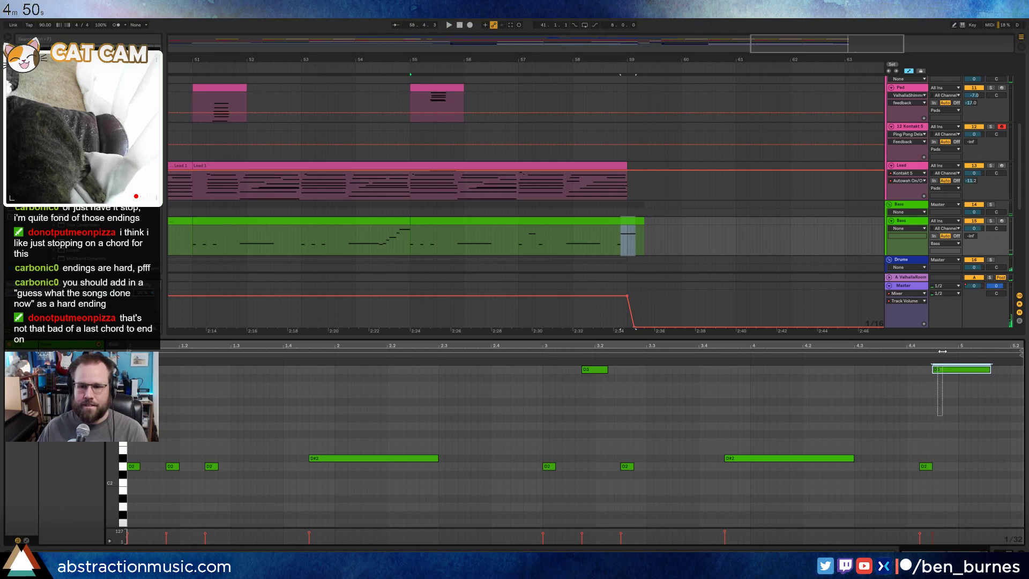
- Replace the final bass notes with two short D#2 notes and a D#3 note just before bar 59, and play back the ending
key(Delete)
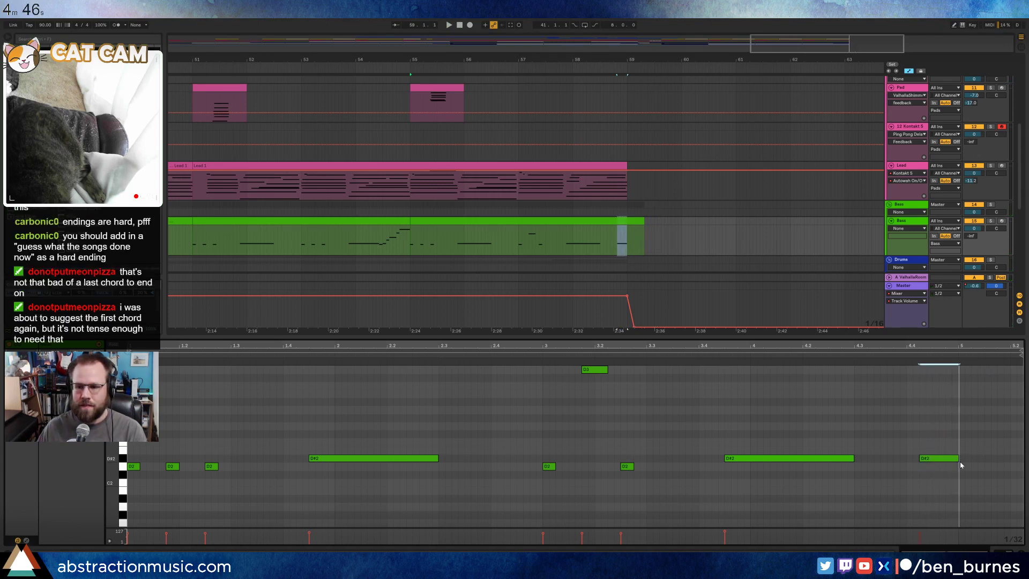
key(ctrl+d)
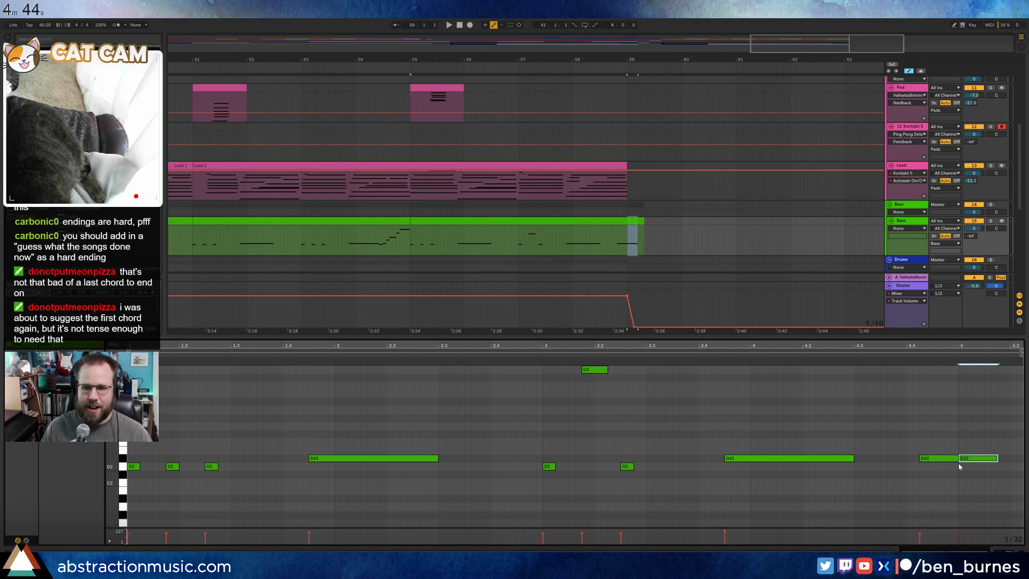
key(shift+Up)
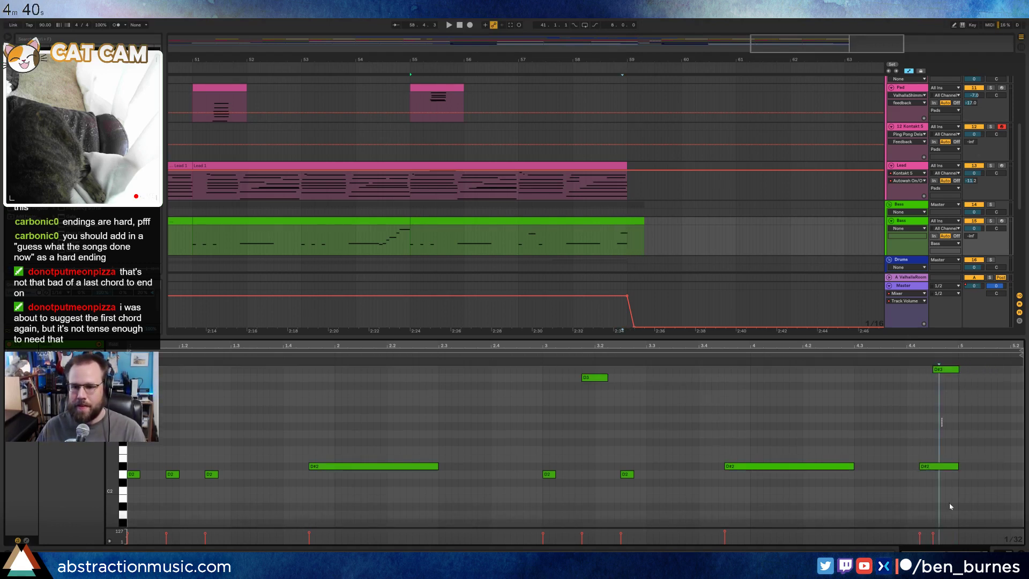
key(ctrl+v)
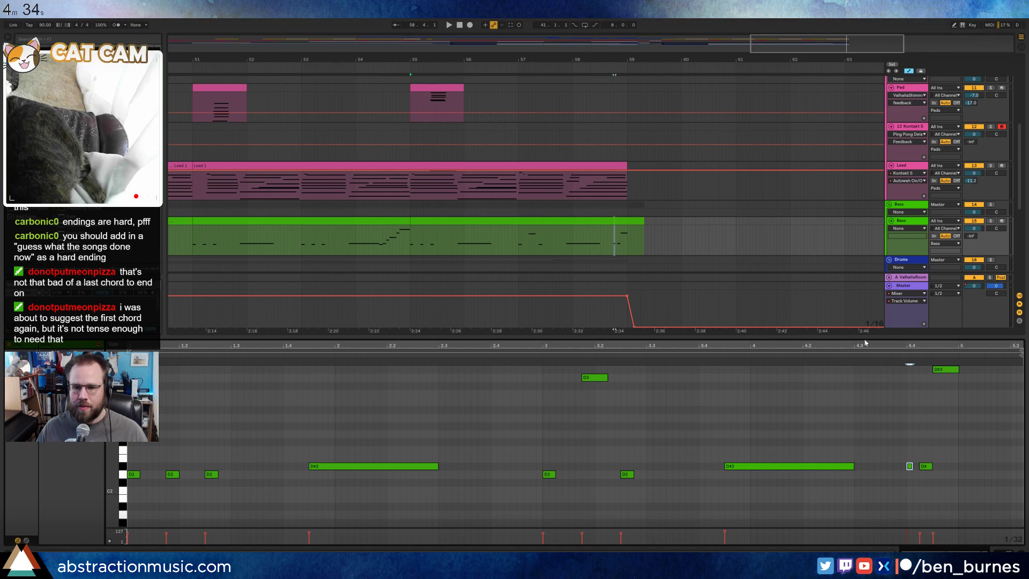
key(space)
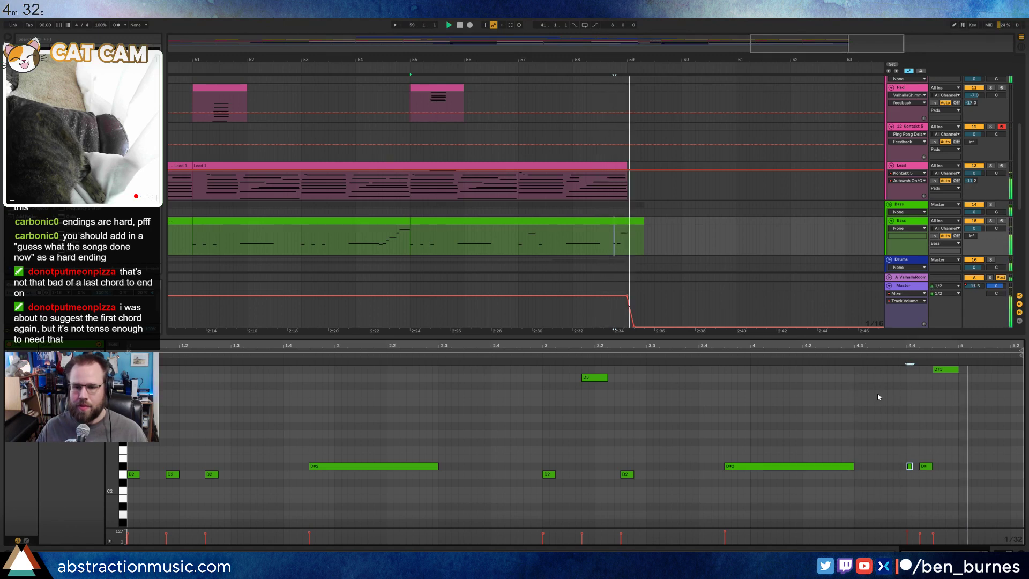
key(space)
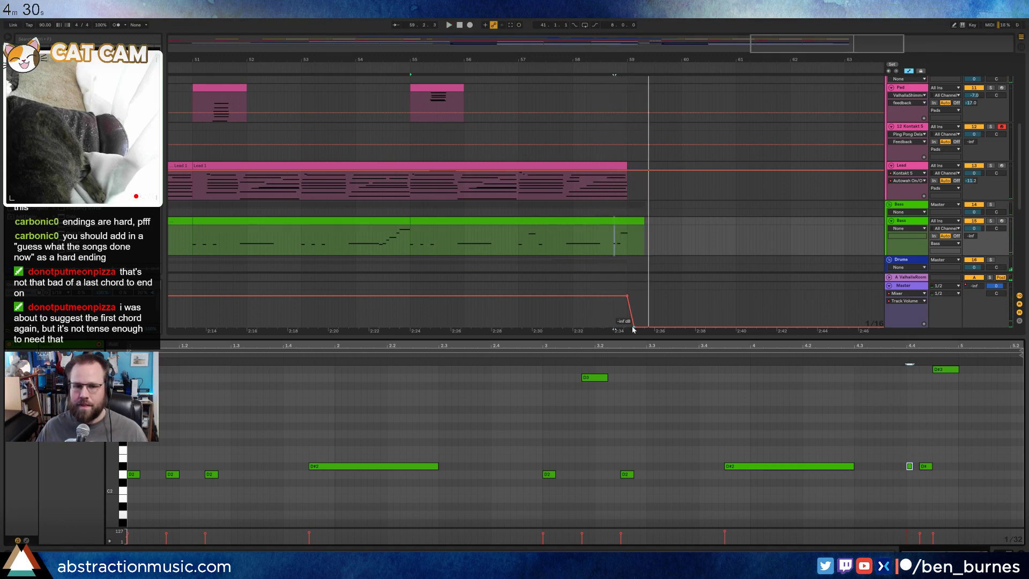
- Stretch the Master volume drop into a curved fade reaching silence at bar 60 and lengthen the final D#3 bass note past bar 59
key(space)
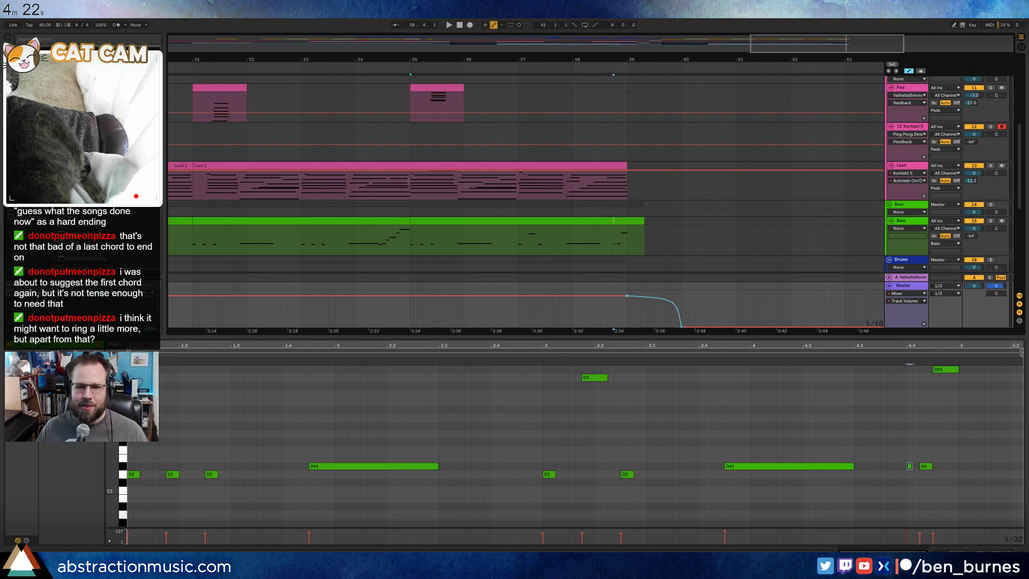
key(space)
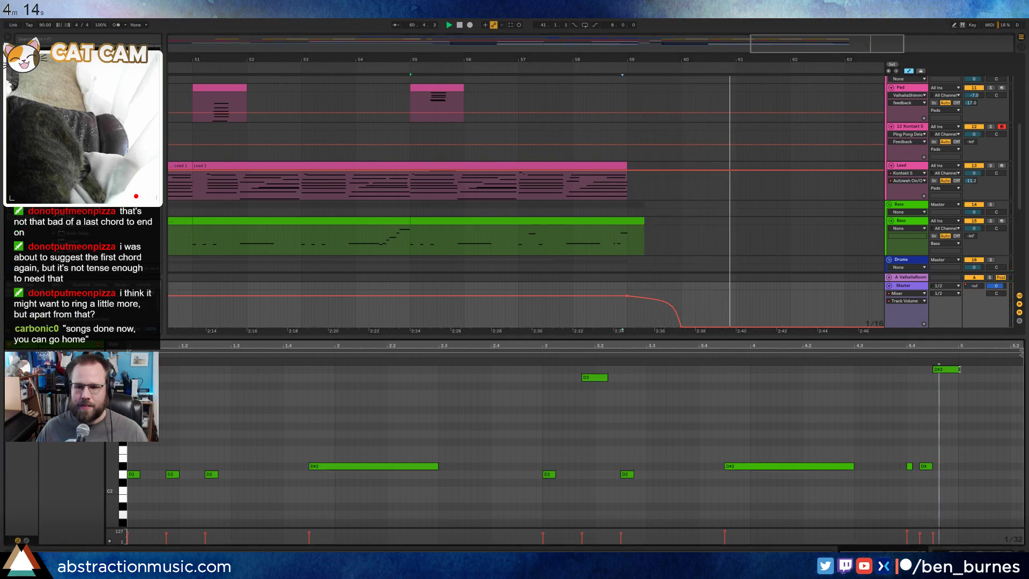
drag(959, 369, 1014, 375)
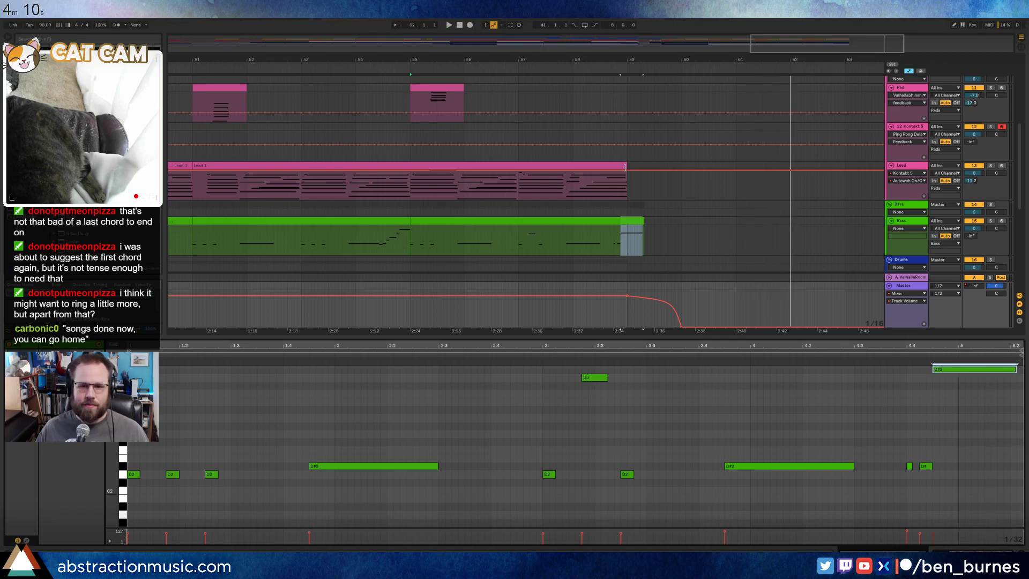
- Extend the last Lead clip to bar 60 and lengthen the notes of its final chord past bar 59
drag(625, 166, 679, 167)
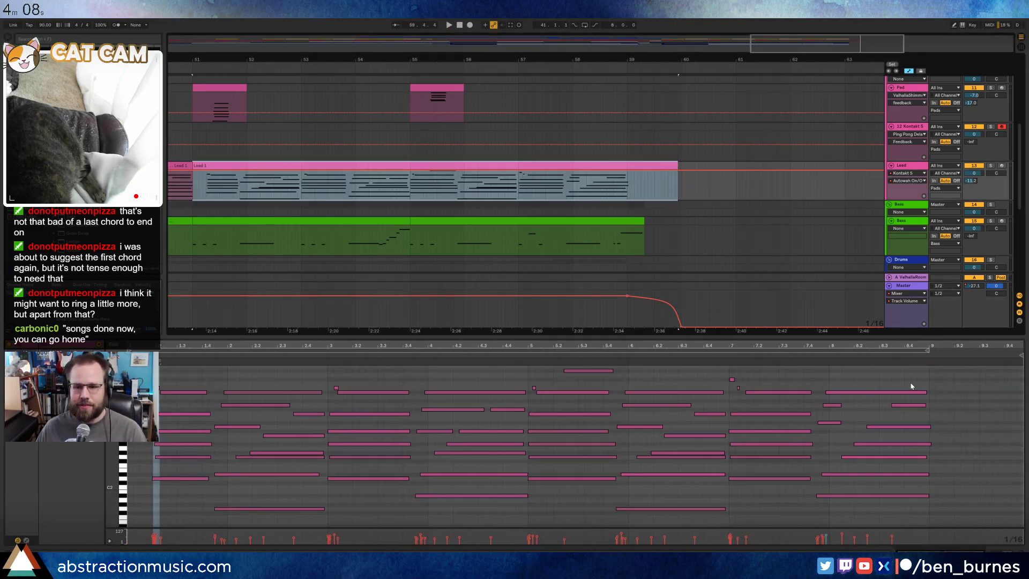
drag(911, 386, 932, 540)
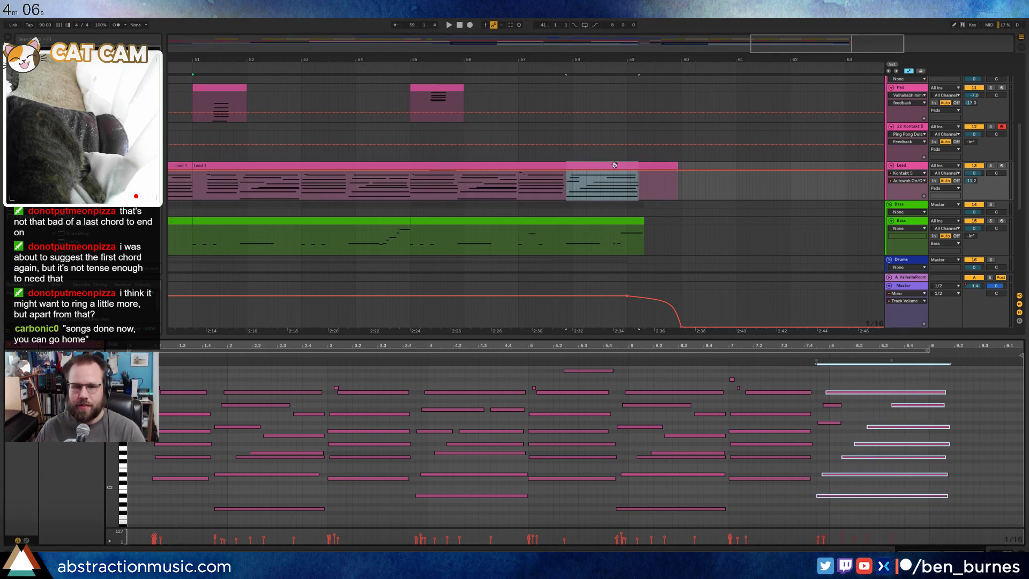
- Extend the Drum Rack clip slightly past bar 59, delete its added notes after the first hit, and play back the ending
key(shift+Tab)
scroll(669, 217, down, 3)
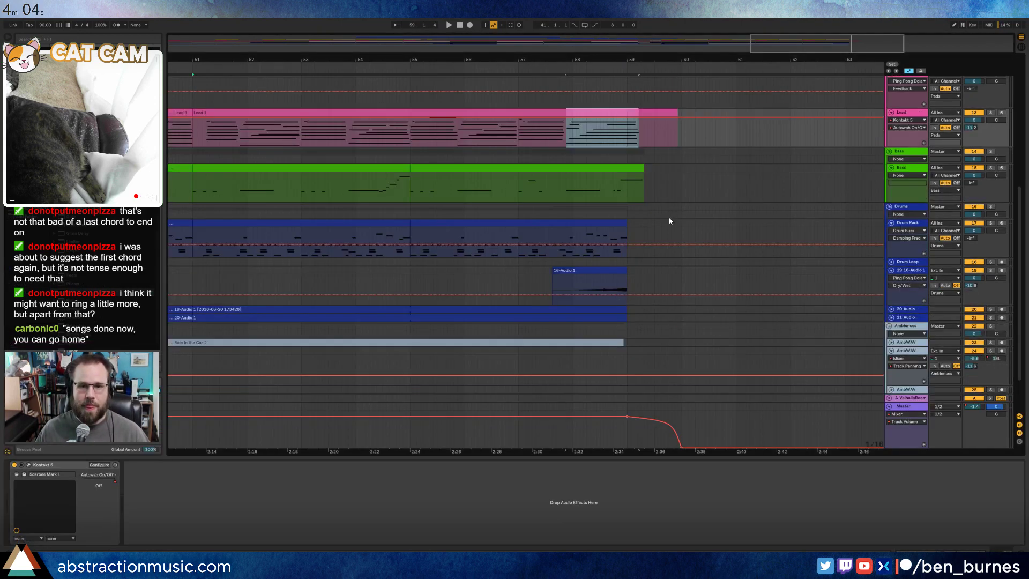
drag(626, 224, 632, 223)
click(628, 236)
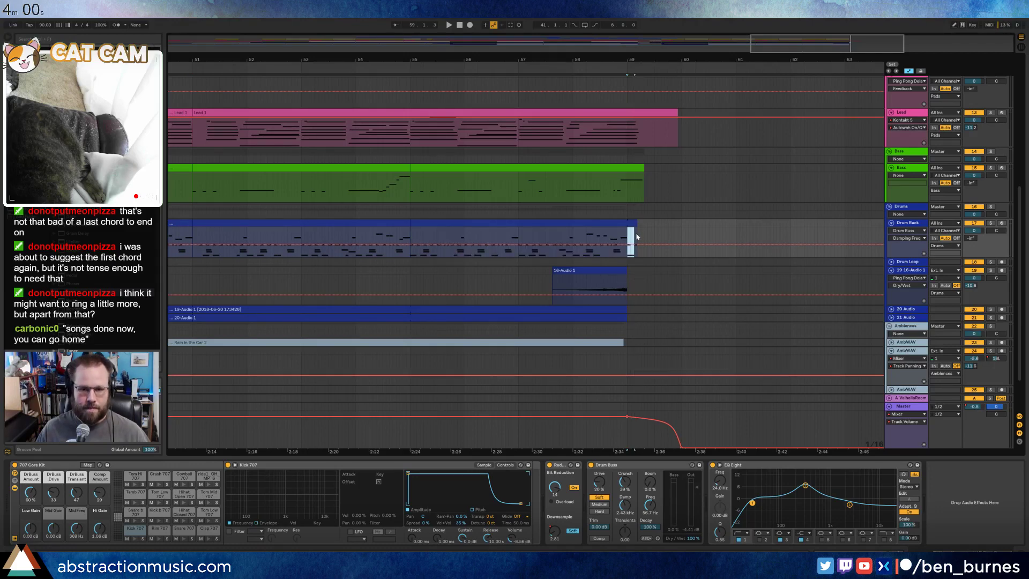
key(a)
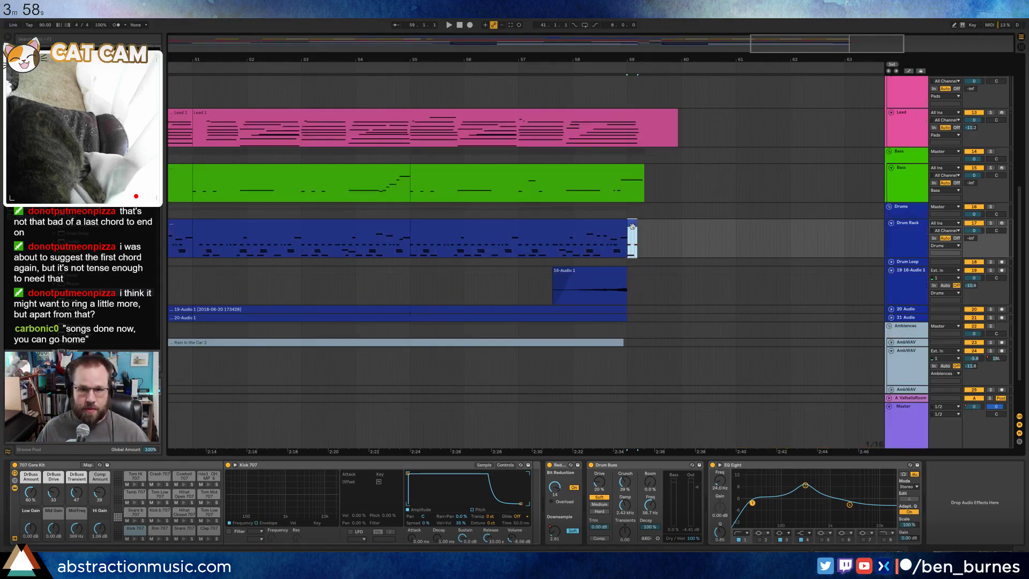
double_click(632, 226)
drag(789, 424, 913, 529)
key(Delete)
key(space)
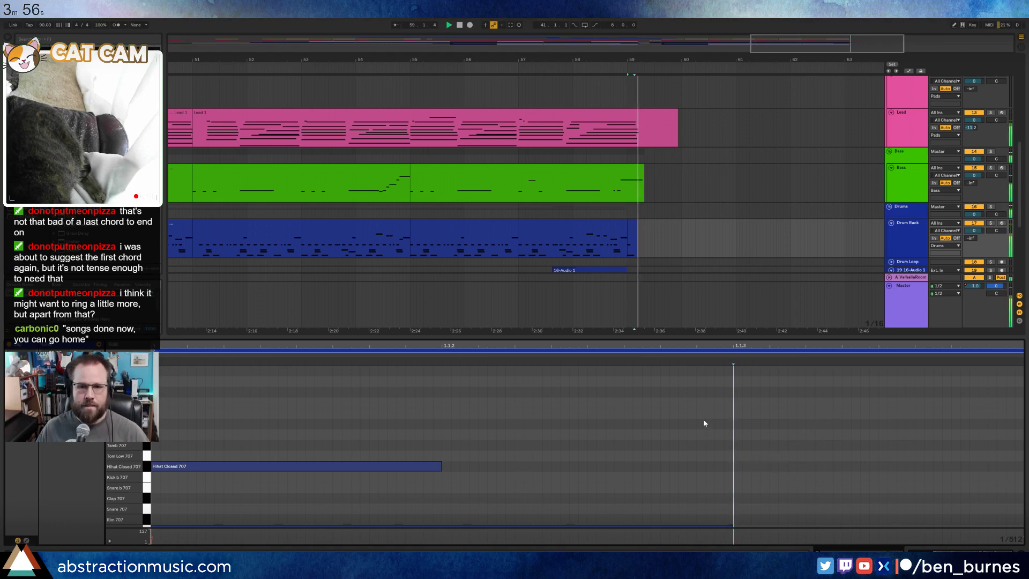
- Shorten the final D#3 bass note so it ends just after bar 59 and start playback
click(628, 167)
drag(937, 426, 977, 307)
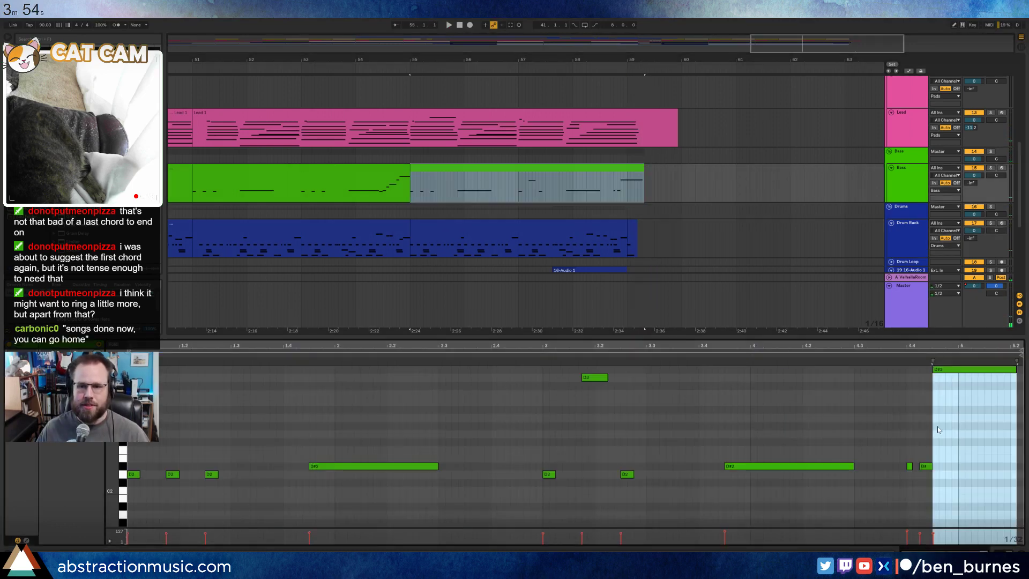
key(shift+Down)
key(shift+Left)
key(shift+Left)
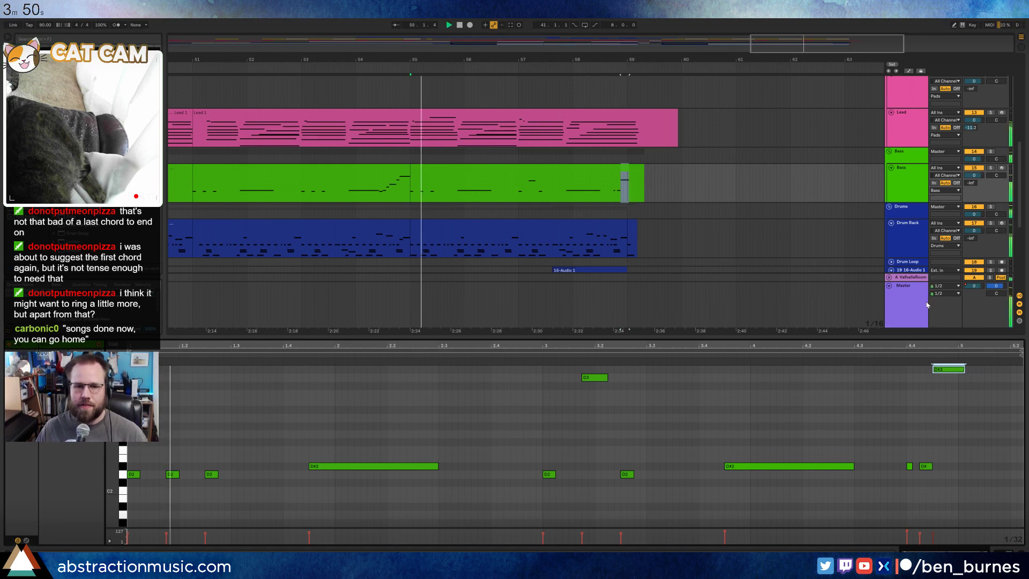
key(space)
- Play the song from bar 41 and copy the first Operator clip from bar 17 to bar 51
double_click(406, 53)
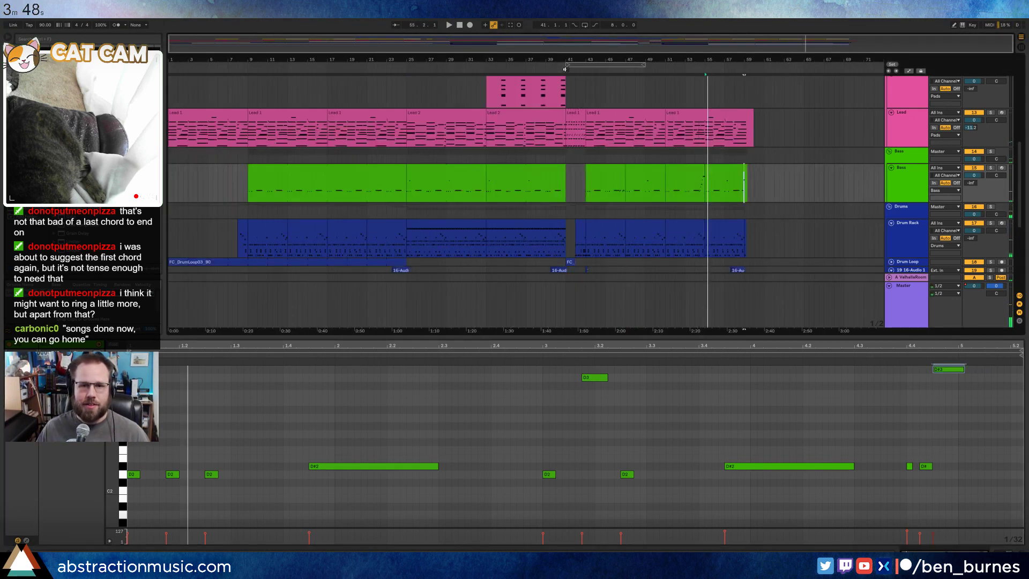
click(559, 68)
scroll(686, 250, up, 8)
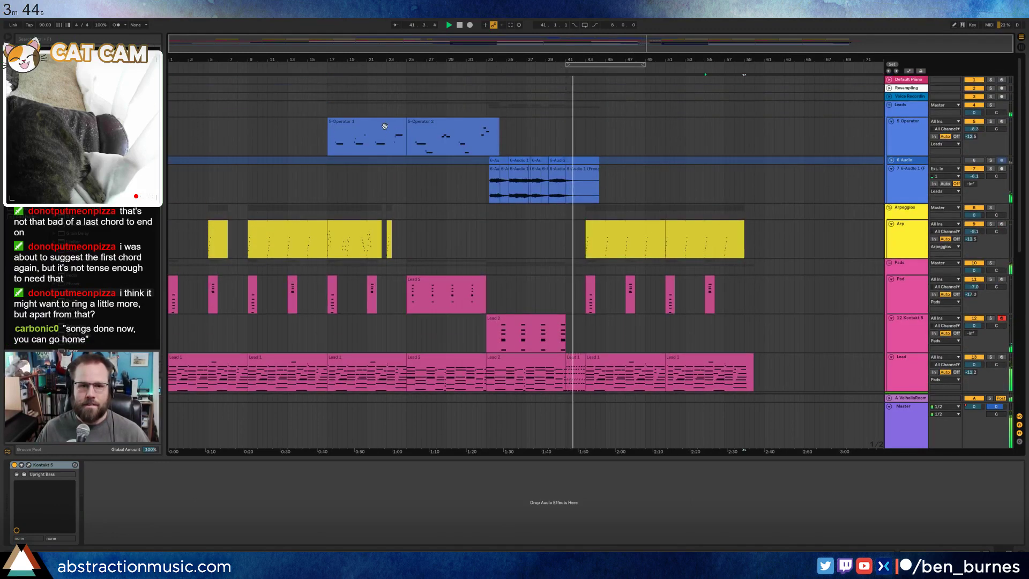
click(384, 126)
key(ctrl+c)
click(663, 137)
key(ctrl+v)
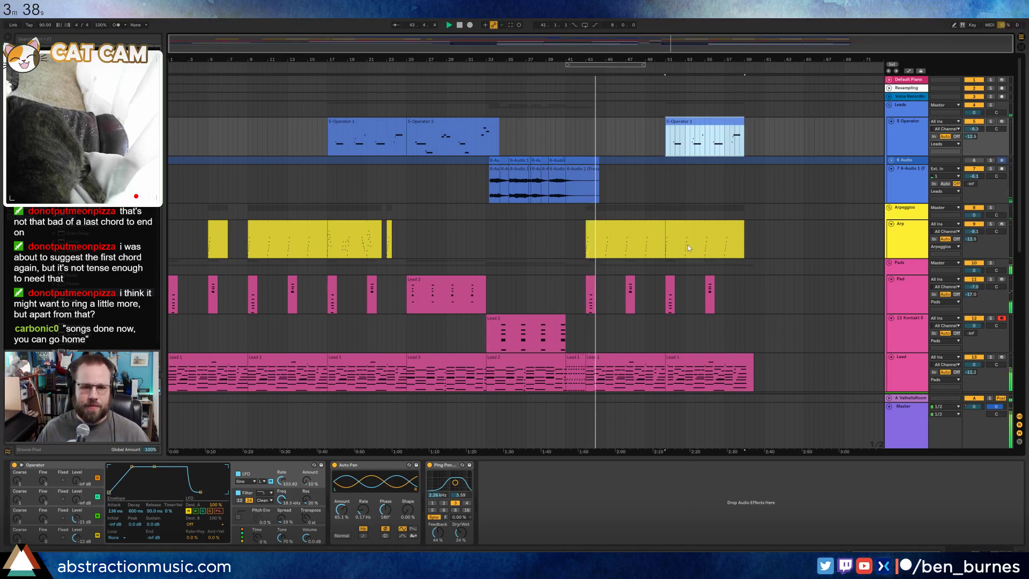
- Split off the last two beats of the Lead clip before bar 43 and open that piece for note editing
scroll(620, 311, down, 3)
scroll(620, 310, down, 1)
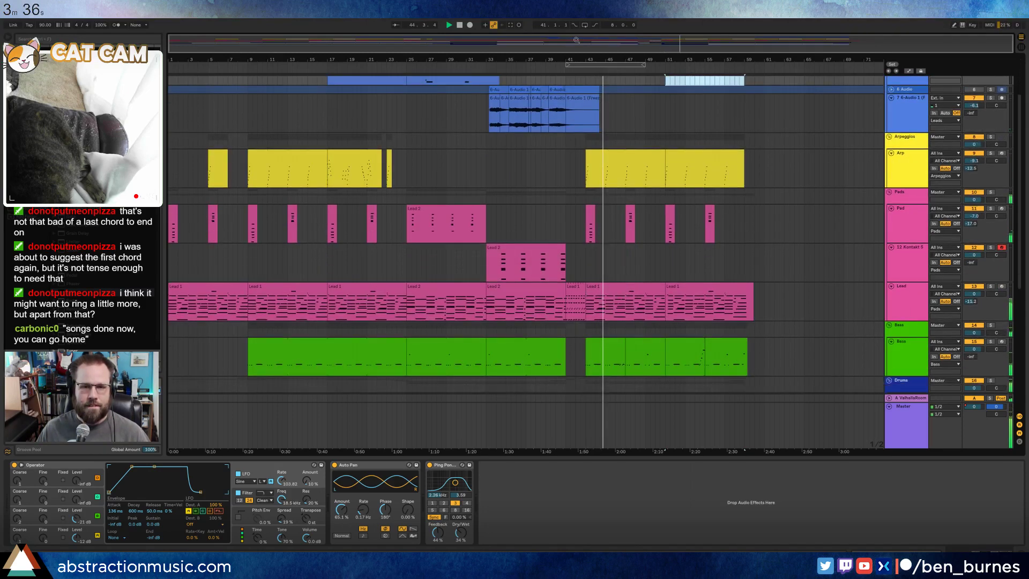
drag(586, 59, 586, 134)
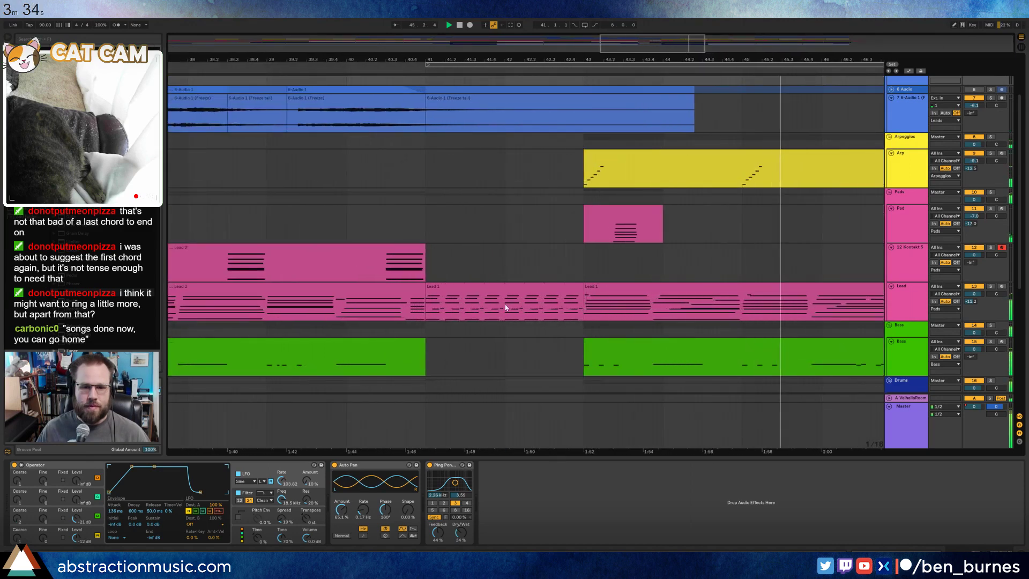
drag(505, 305, 584, 305)
click(545, 287)
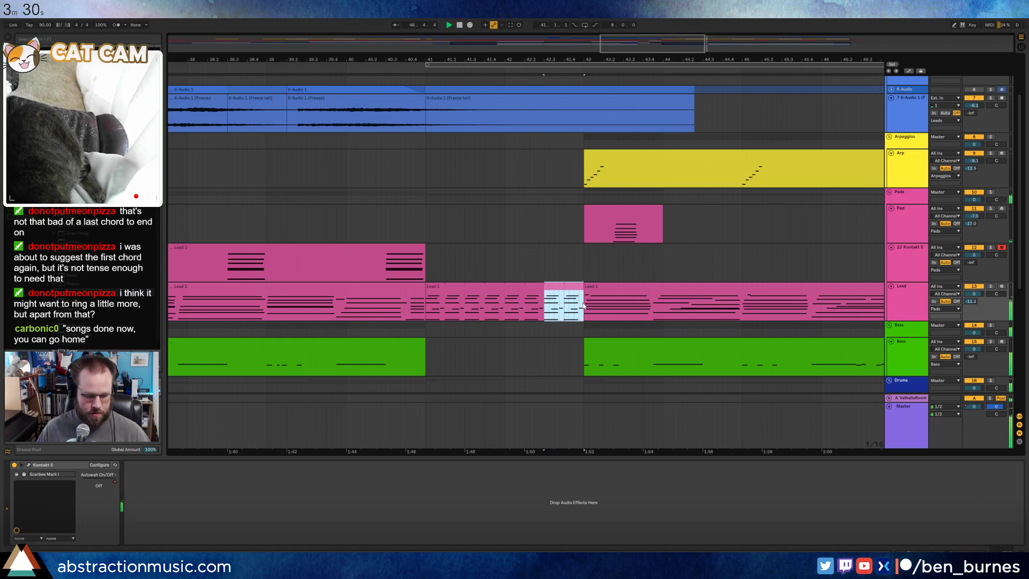
double_click(563, 293)
- Add a high note above the chord in the short Lead clip, move it between 2.1.3 and 2.1.4, and lower it one semitone
click(548, 395)
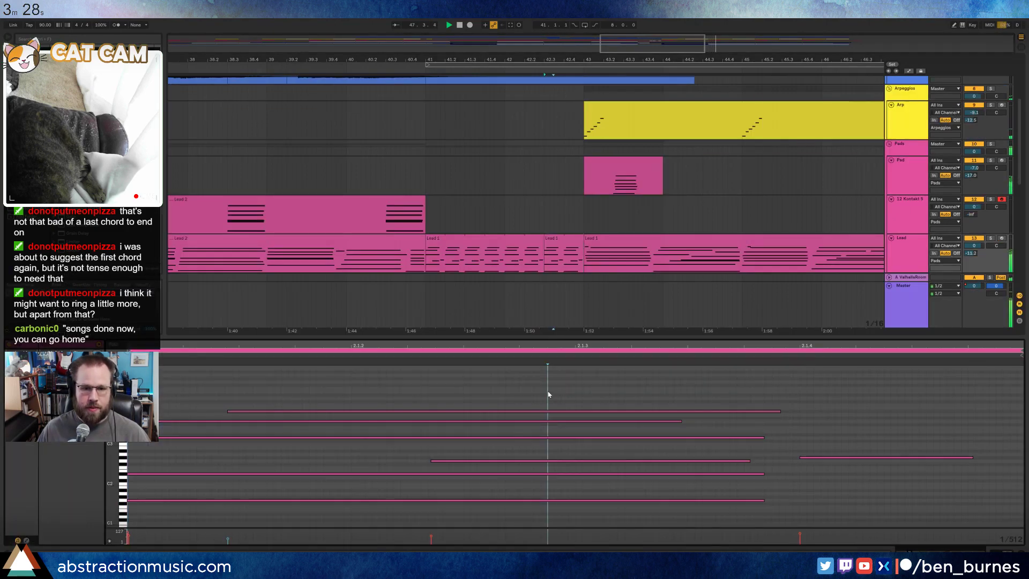
drag(578, 387, 853, 401)
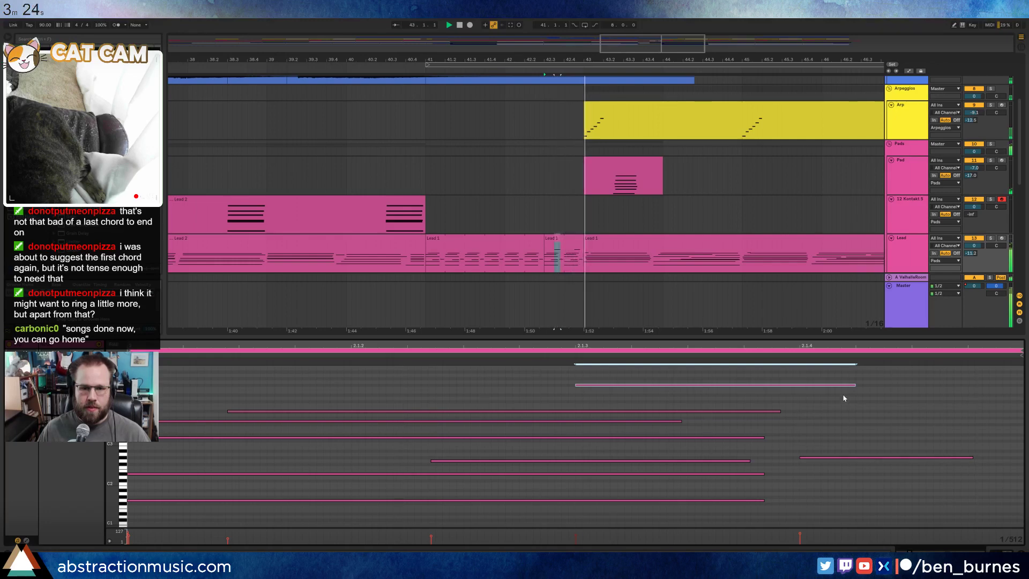
key(Right)
key(Right)
key(Right)
key(Right)
key(Right)
key(Right)
key(Right)
key(Right)
key(Right)
key(Right)
key(Right)
key(Right)
key(Right)
key(Right)
key(Right)
key(Right)
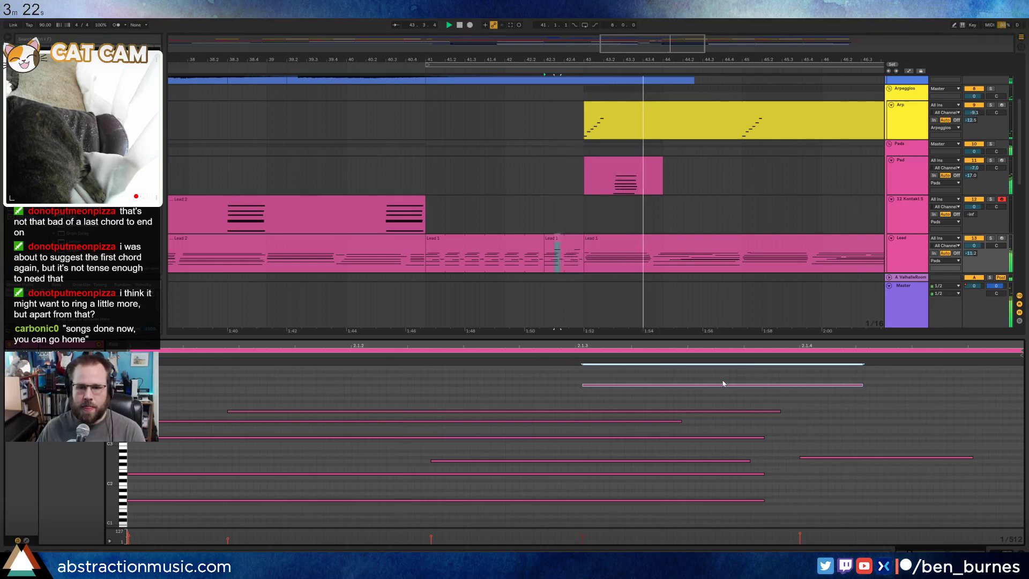
key(shift+Left)
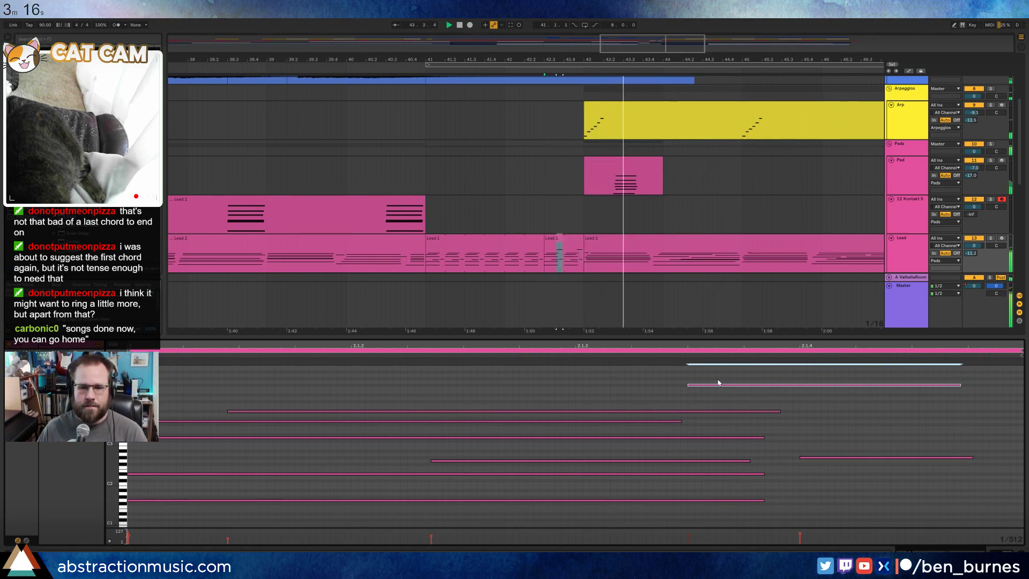
key(Down)
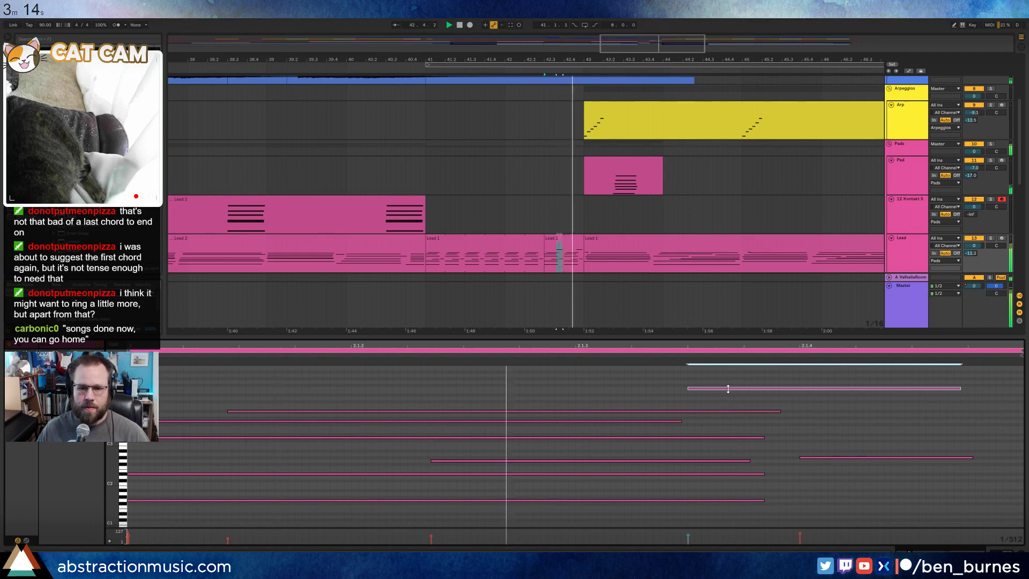
- Lower the new high note's velocity, trim its start to 2.1.4 and extend its end, checking it in playback
drag(728, 388, 728, 414)
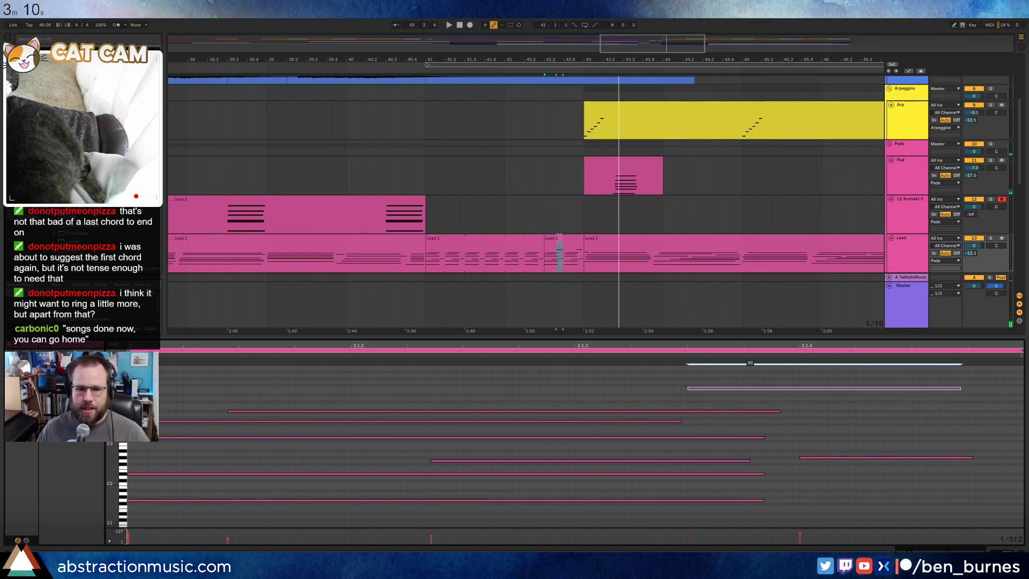
drag(688, 388, 797, 388)
key(space)
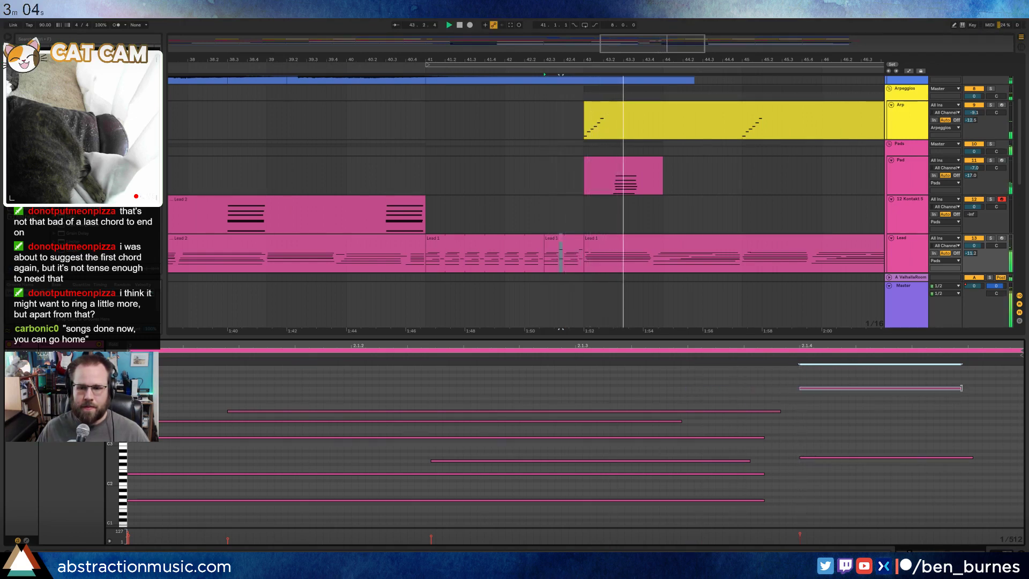
drag(962, 388, 1016, 388)
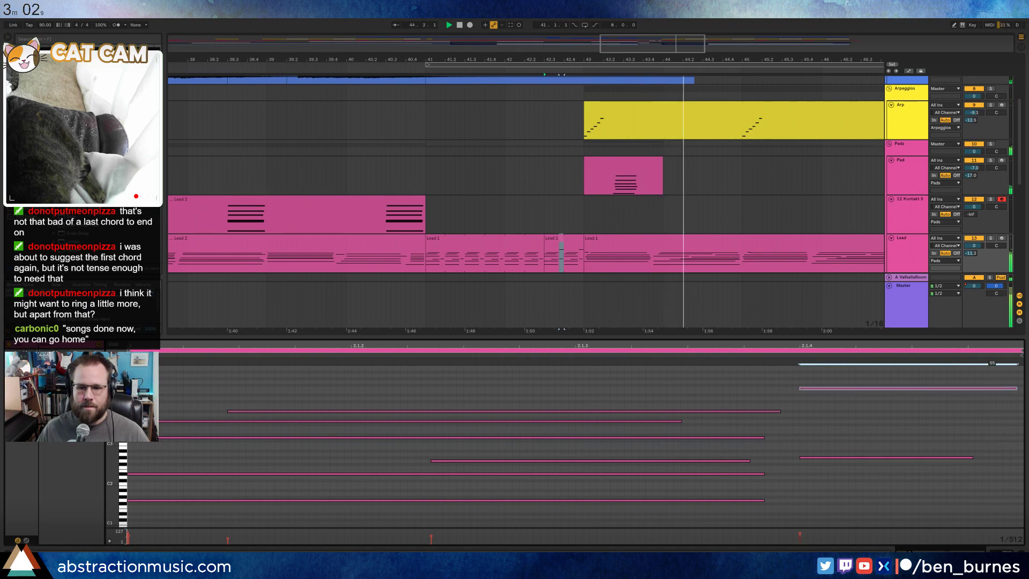
- Add a short high note at bar 44 in the Lead clip that starts at bar 43
click(729, 245)
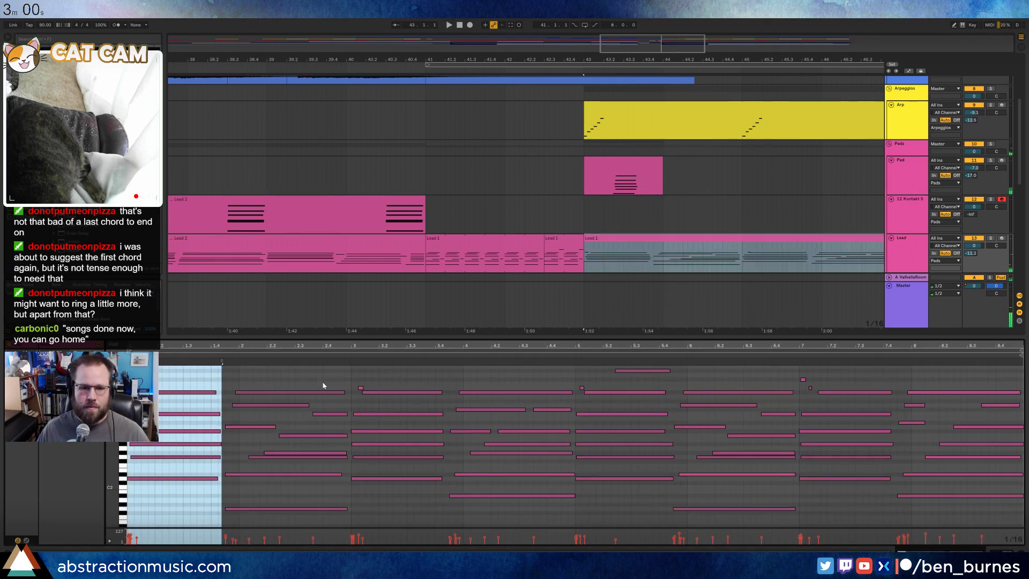
scroll(279, 398, up, 3)
click(563, 239)
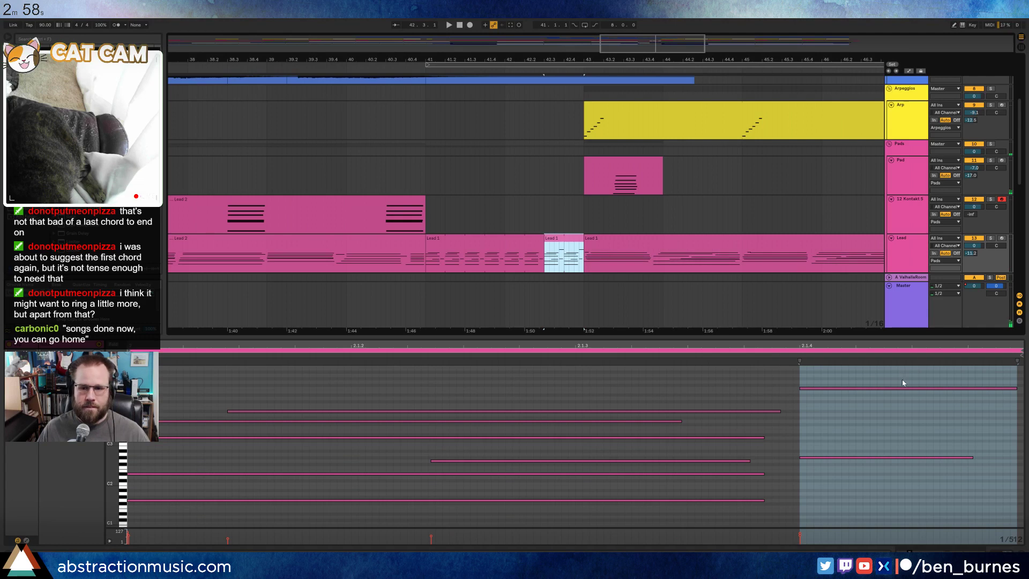
click(624, 238)
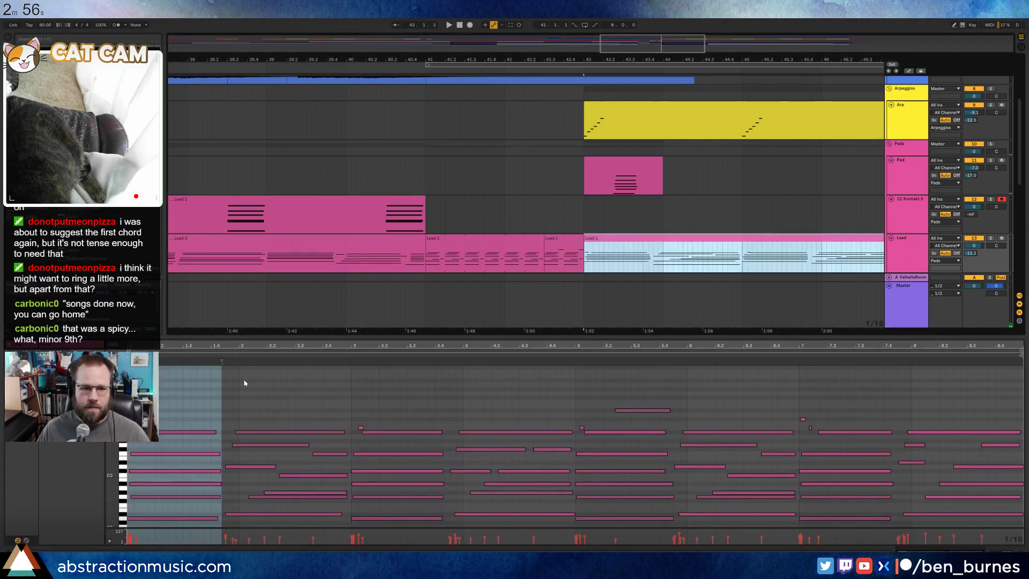
click(240, 383)
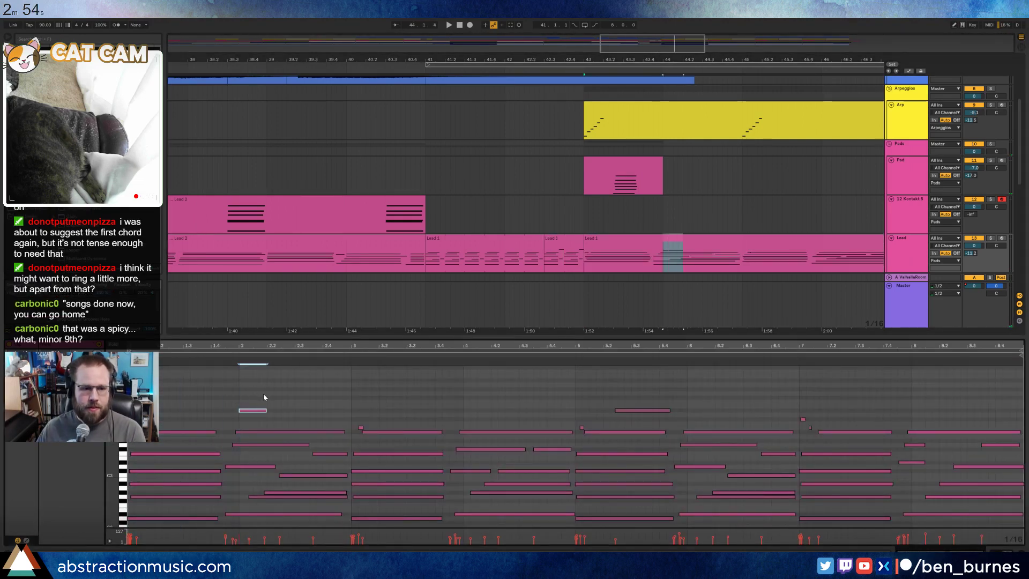
- Lengthen the high Lead note at bar 44 until just before bar 45, trying other pitches and checking it in playback
key(shift+Right)
key(shift+Right)
key(shift+Right)
key(shift+Up)
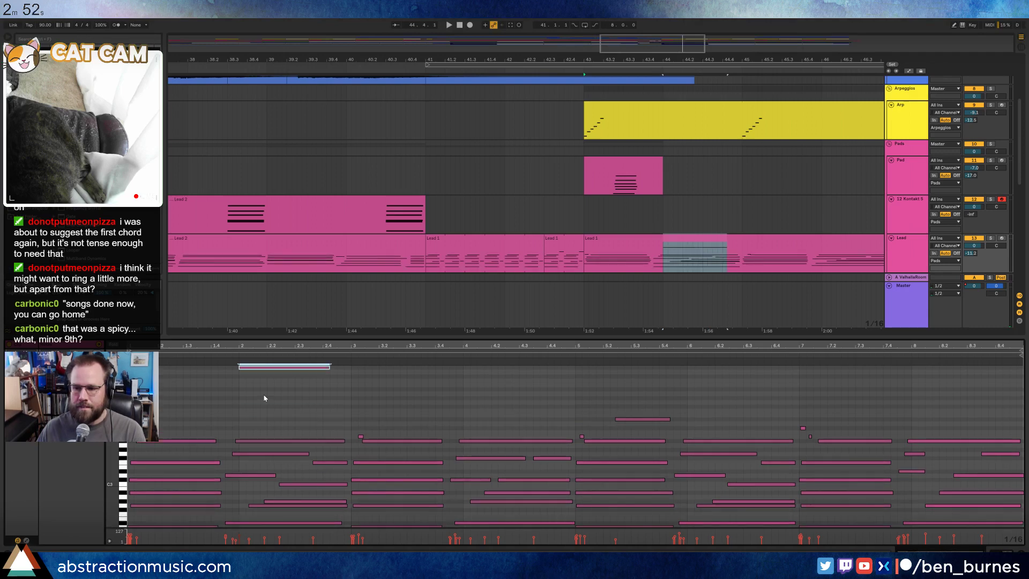
key(shift+Down)
key(space)
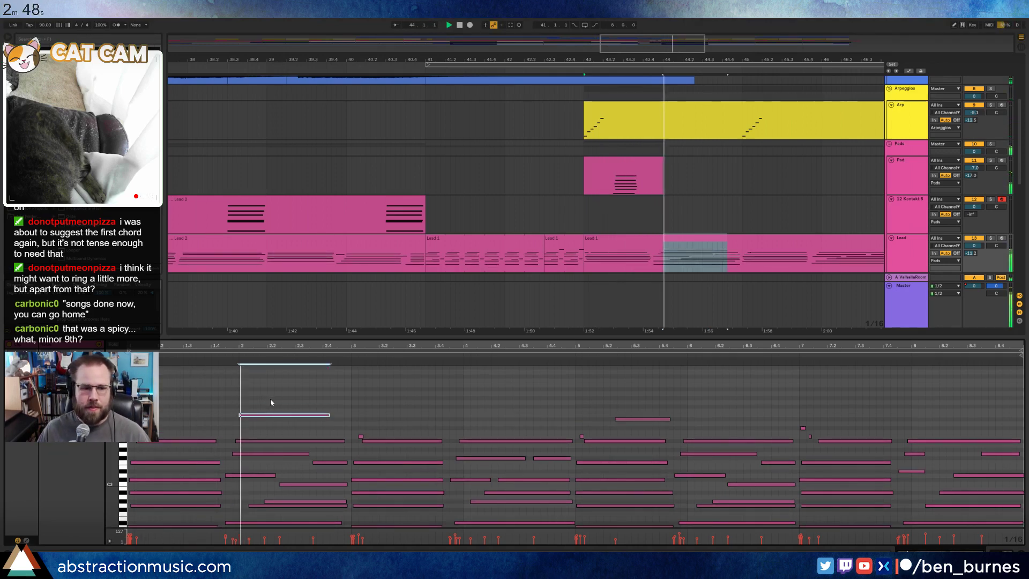
key(Down)
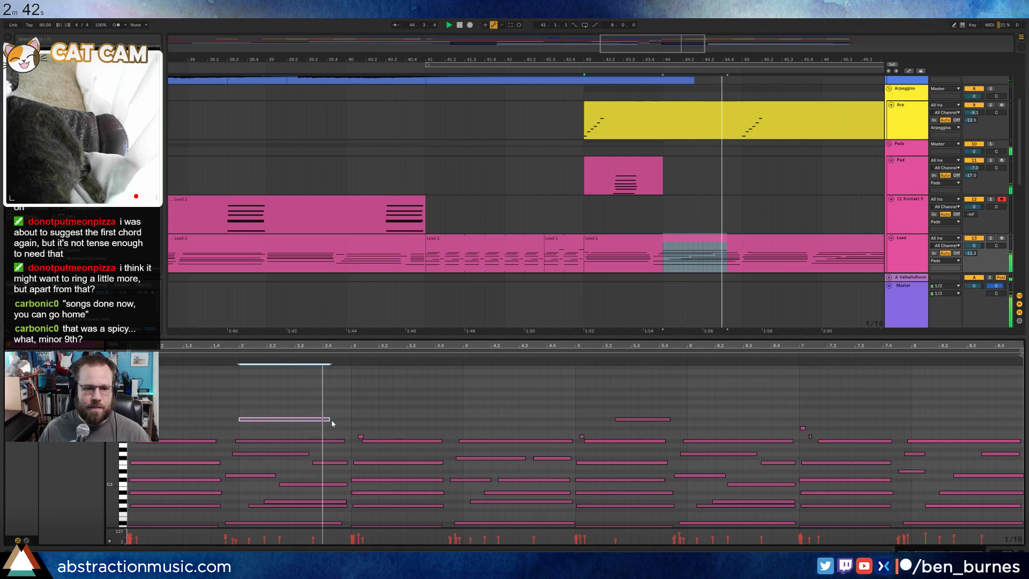
drag(332, 420, 343, 420)
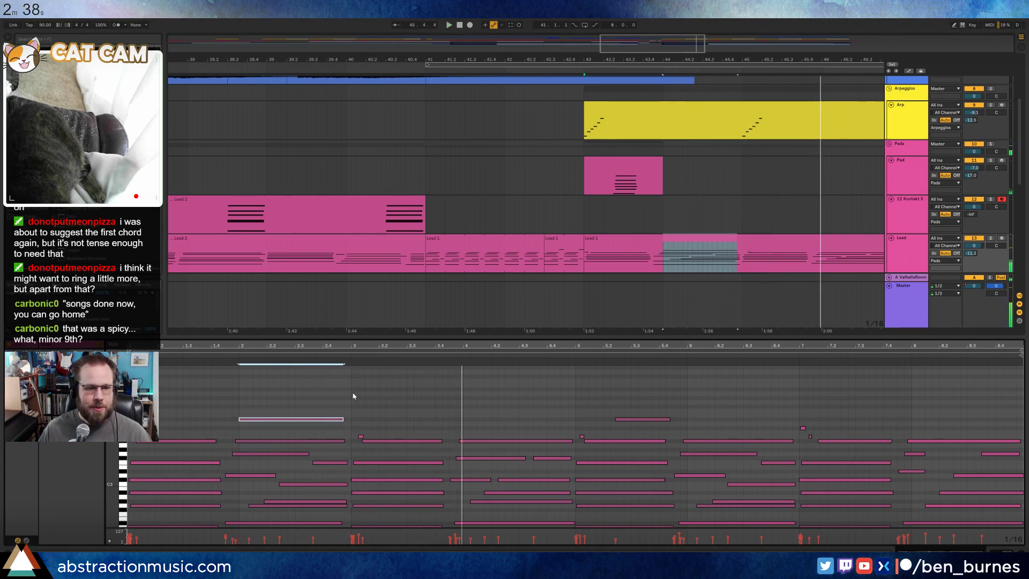
key(space)
- Duplicate the long high note two bars on, to bar 46, and raise the copy two semitones
drag(353, 394, 159, 429)
key(ctrl+d)
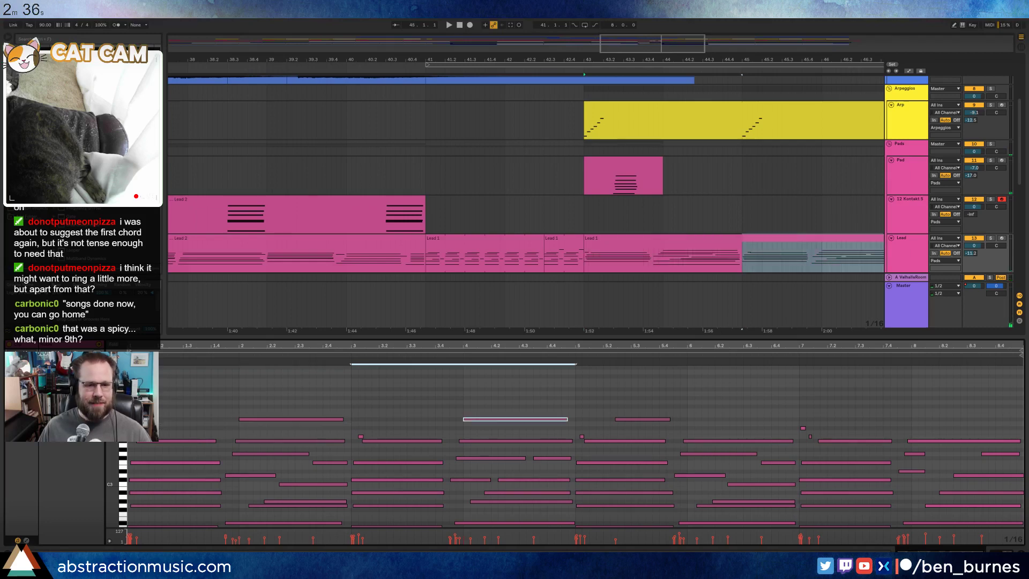
key(Up)
key(Up)
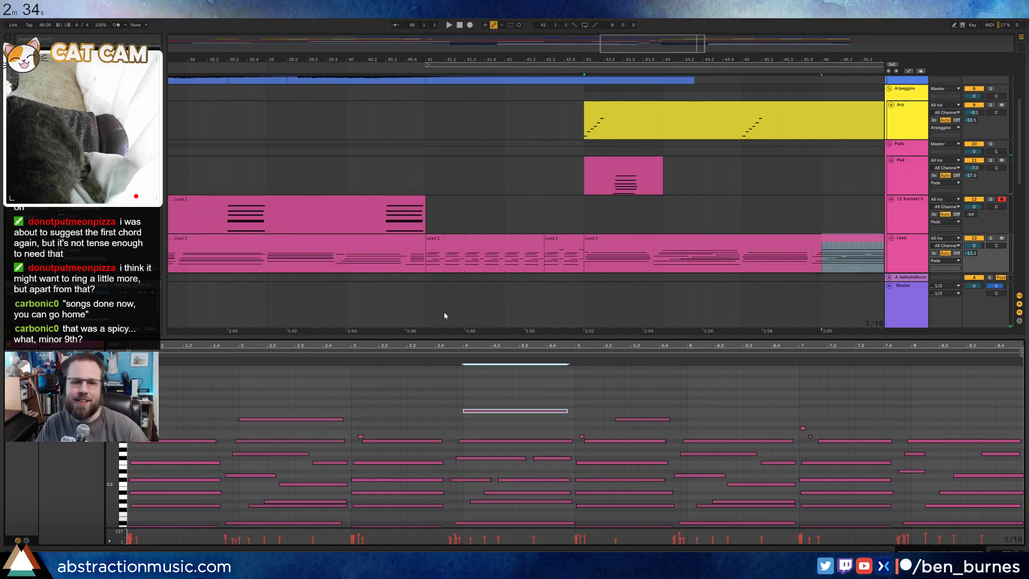
- Play the passage and duplicate both long high notes four bars further on in the same Lead clip
click(417, 353)
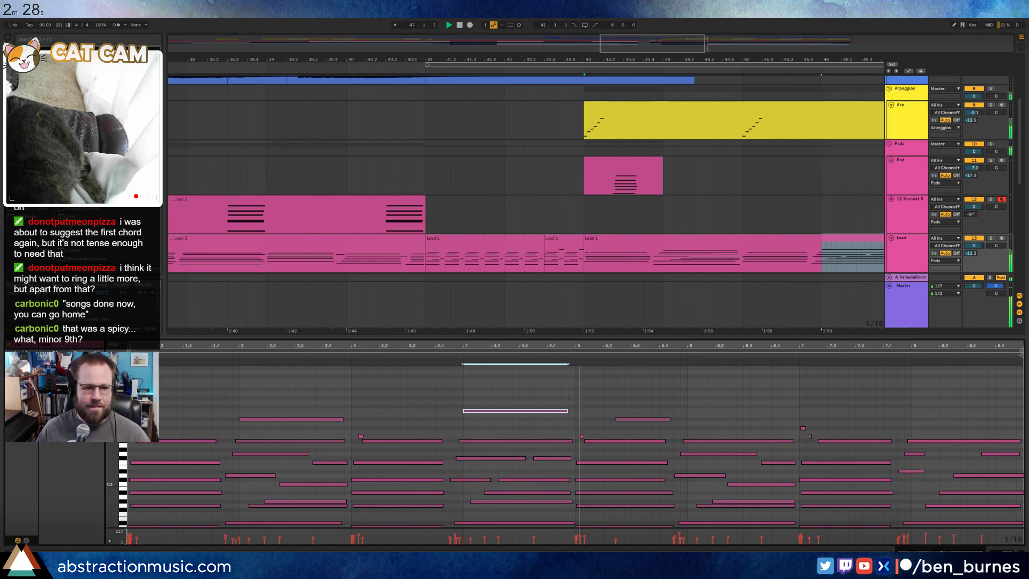
drag(158, 386, 577, 421)
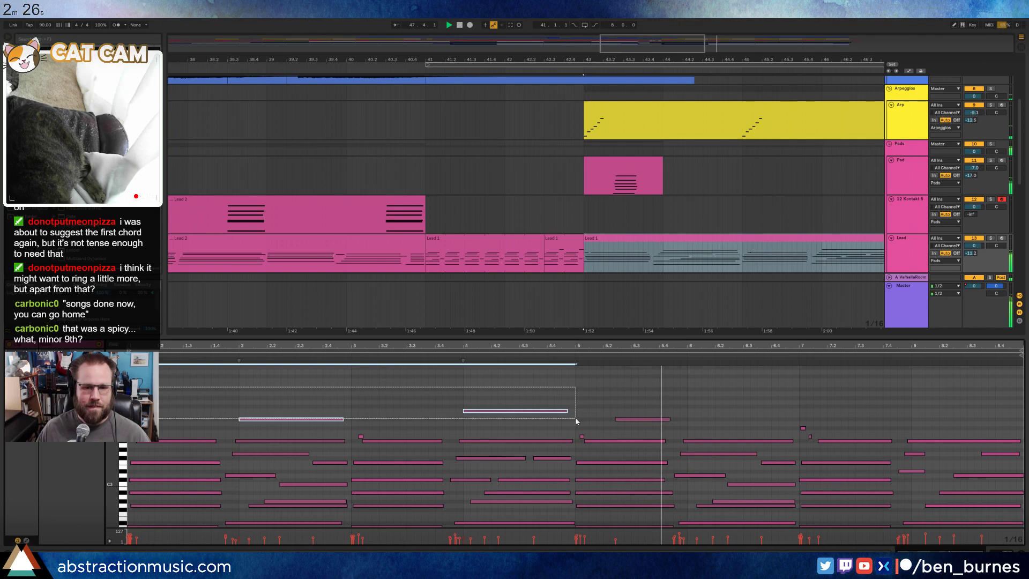
key(ctrl+d)
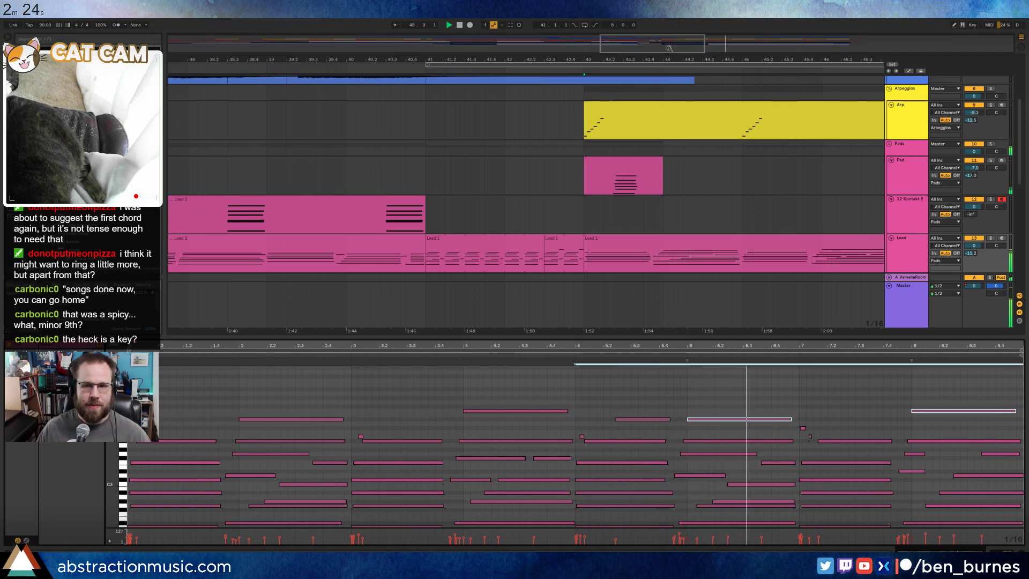
- Copy the added high notes into the Lead clip that starts at bar 51 and play from there
drag(650, 46, 744, 48)
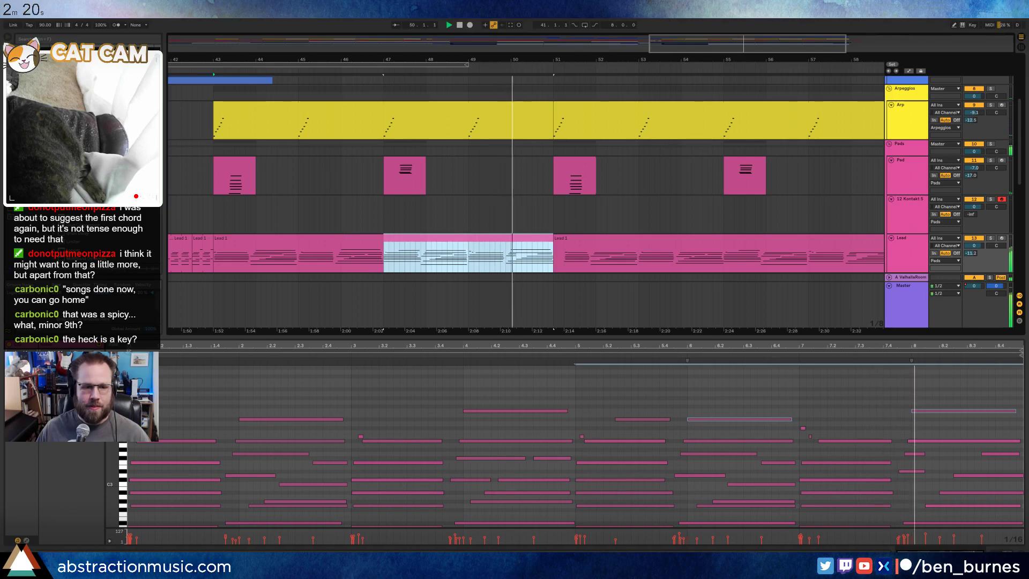
drag(130, 390, 967, 424)
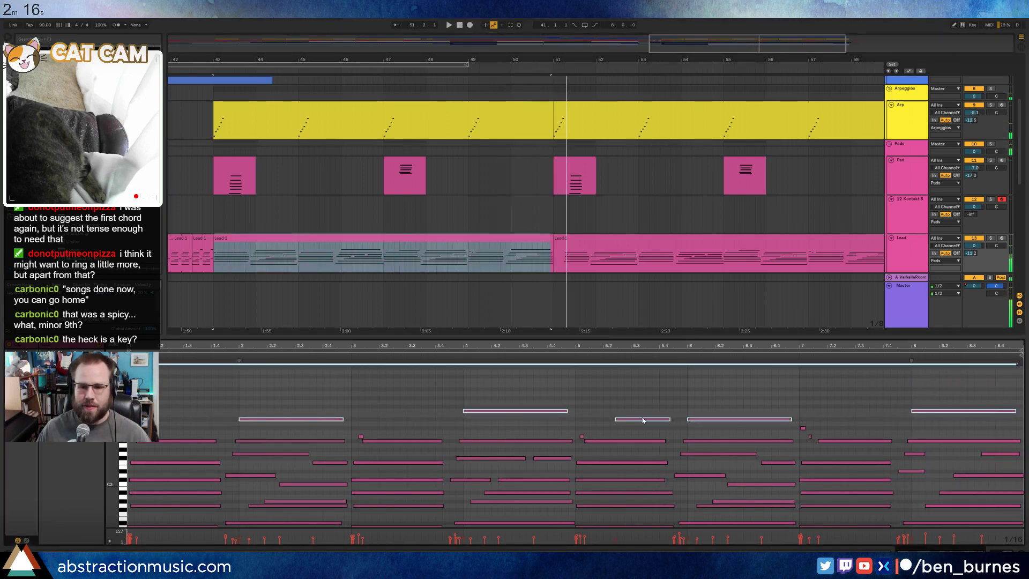
click(630, 240)
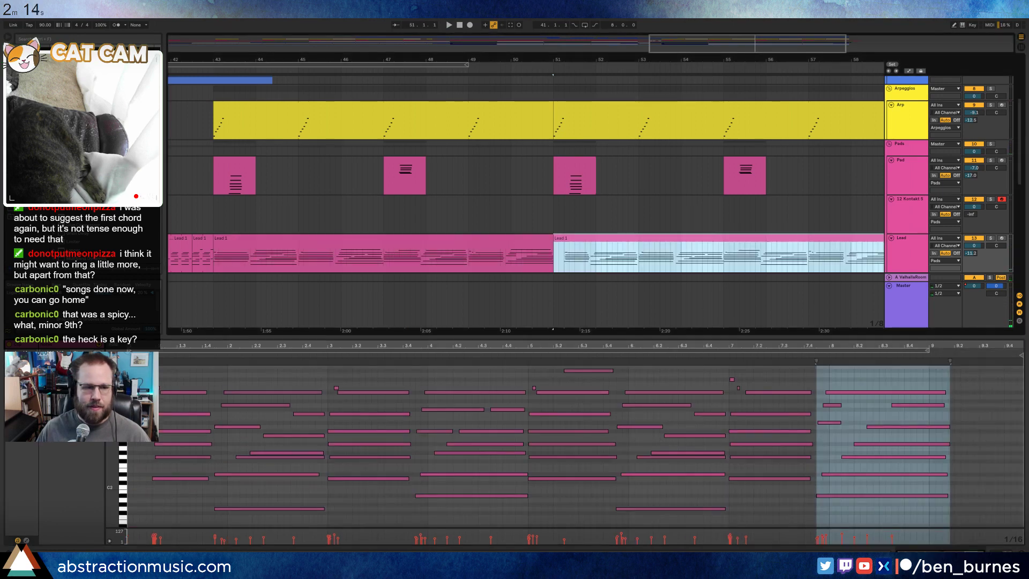
key(ctrl+z)
key(ctrl+z)
key(space)
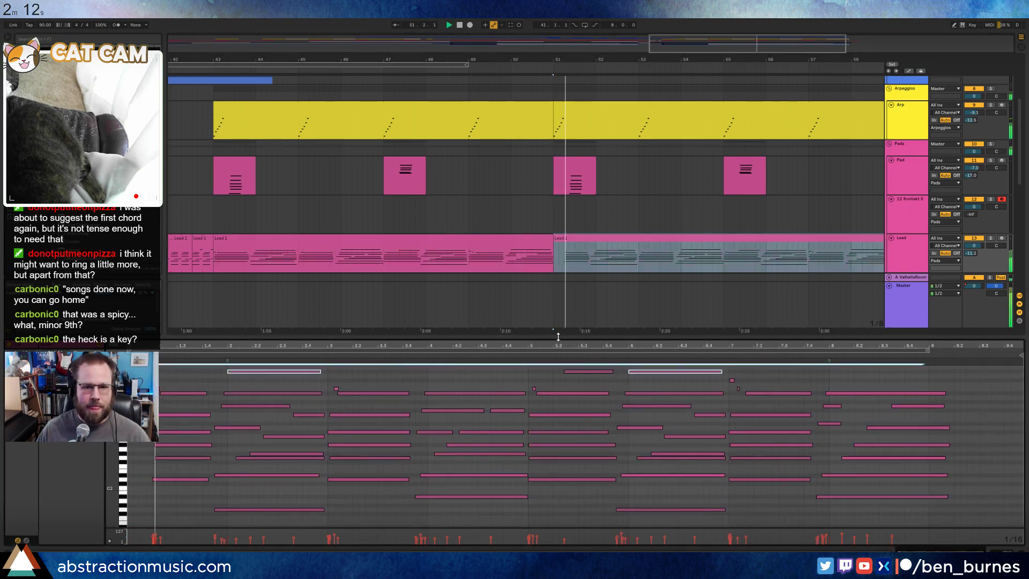
- Listen to the final section through to the ending while reviewing all tracks in the full arrangement
key(shift+Tab)
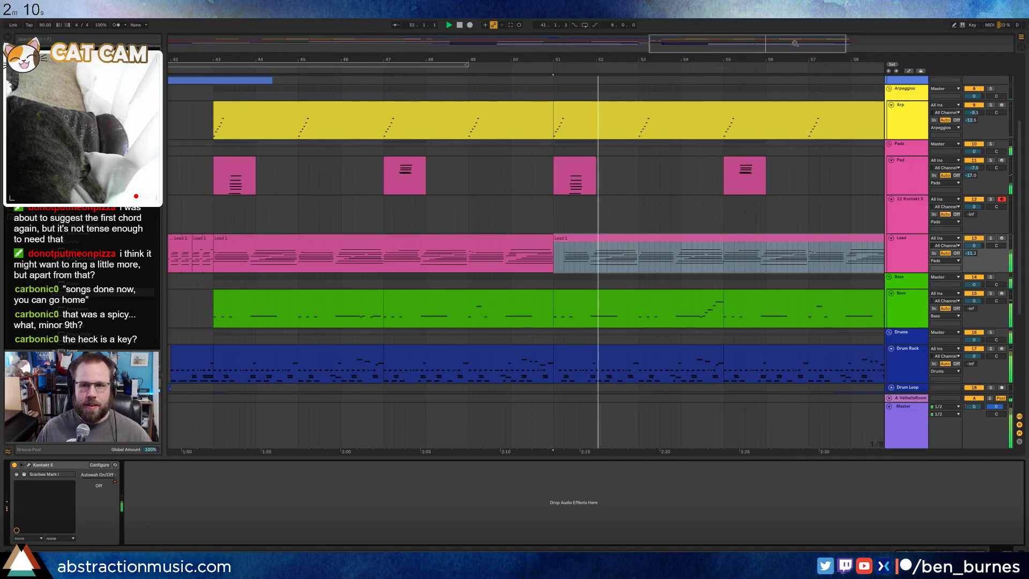
mouse_move(795, 43)
mouse_down()
mouse_move(820, 41)
mouse_move(821, 11)
mouse_up()
click(790, 268)
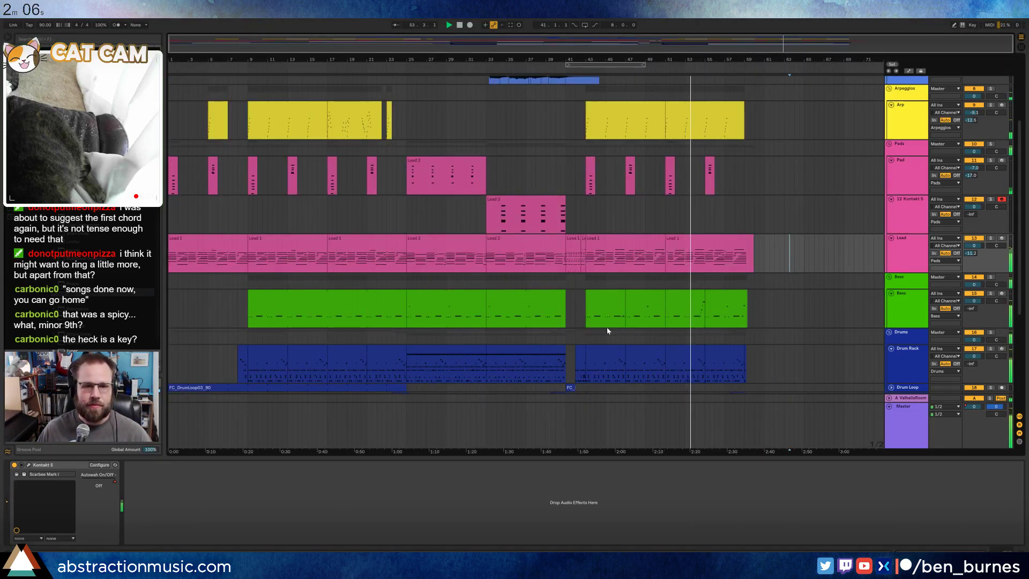
scroll(607, 335, up, 5)
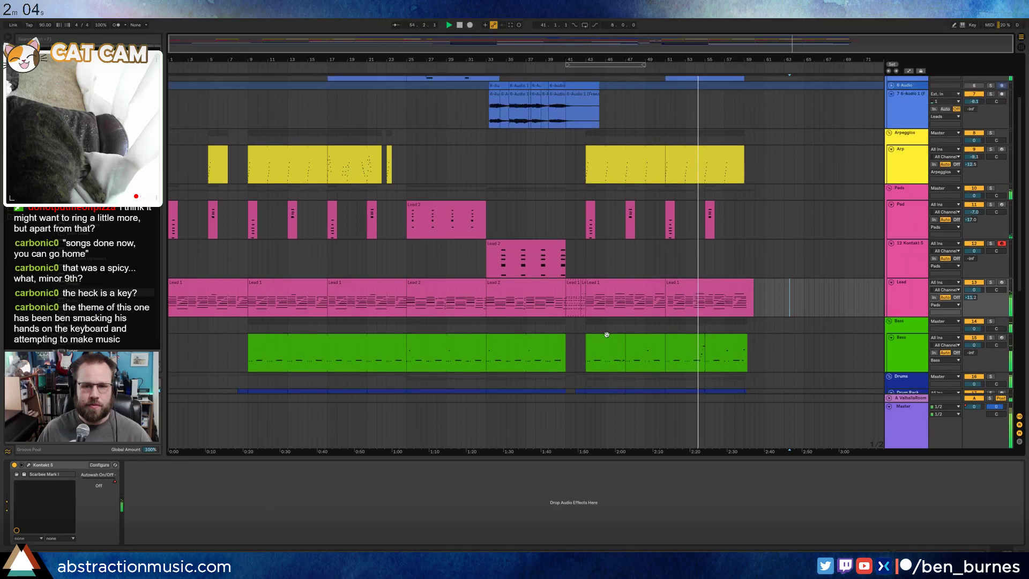
scroll(607, 334, up, 2)
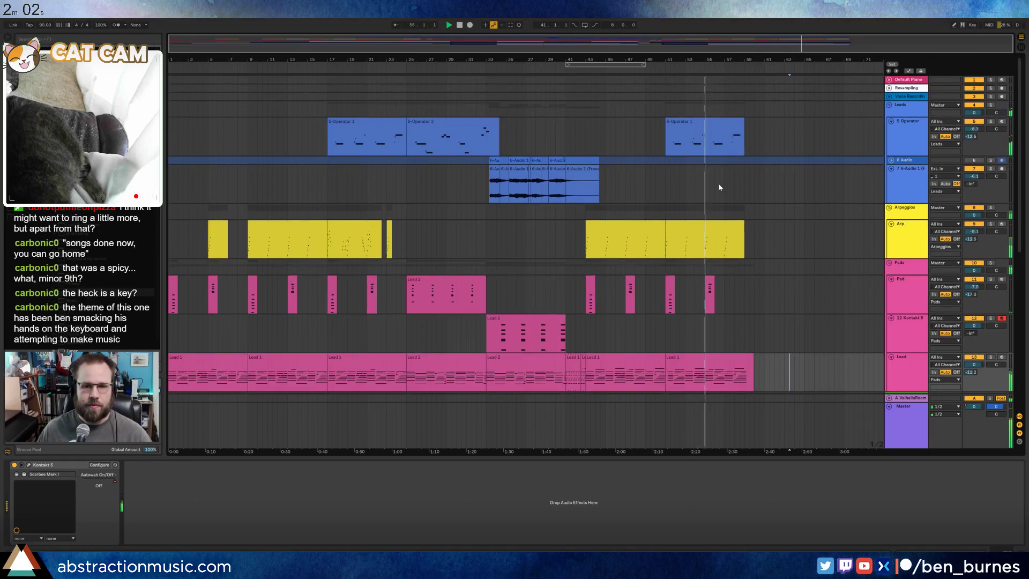
scroll(703, 212, down, 4)
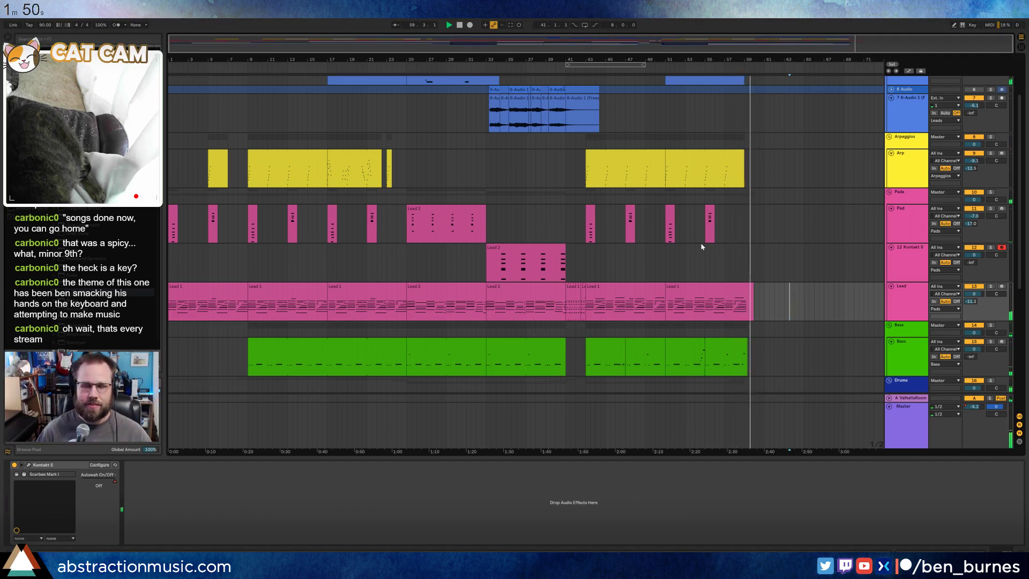
scroll(701, 246, down, 4)
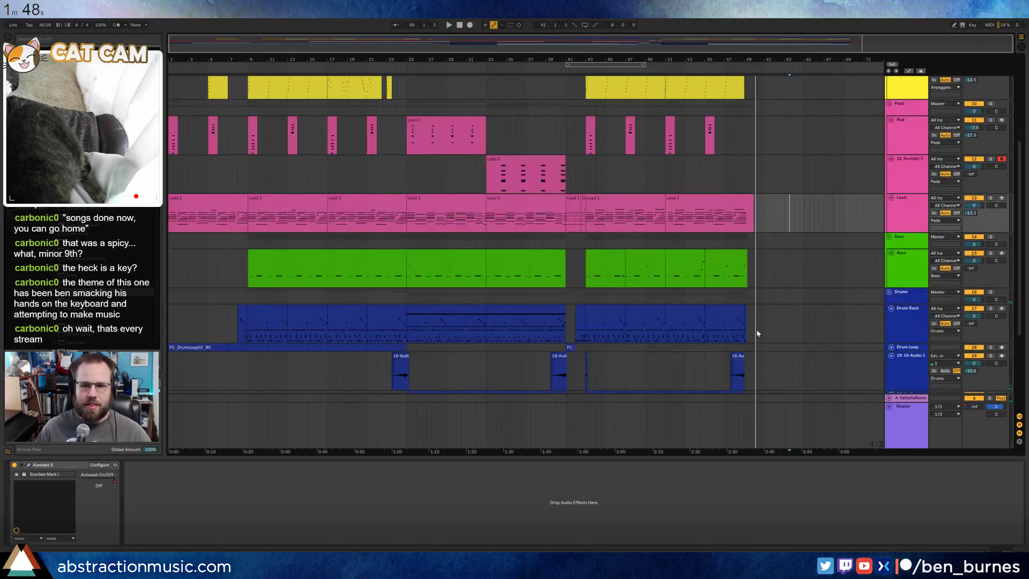
- Delete the short Drum Rack clip piece after bar 59 and play the ending from bar 58
scroll(756, 333, up, 8)
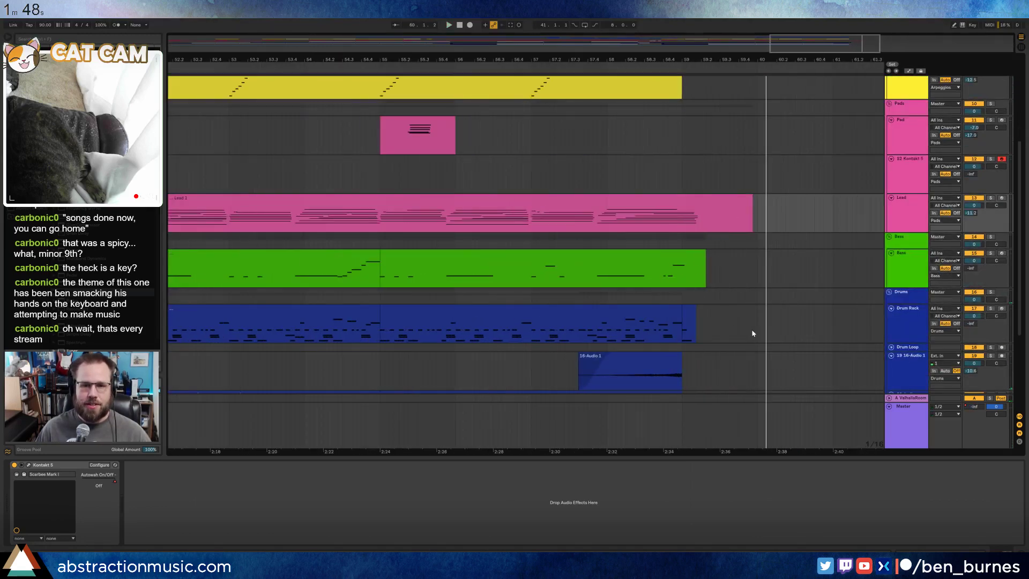
click(642, 309)
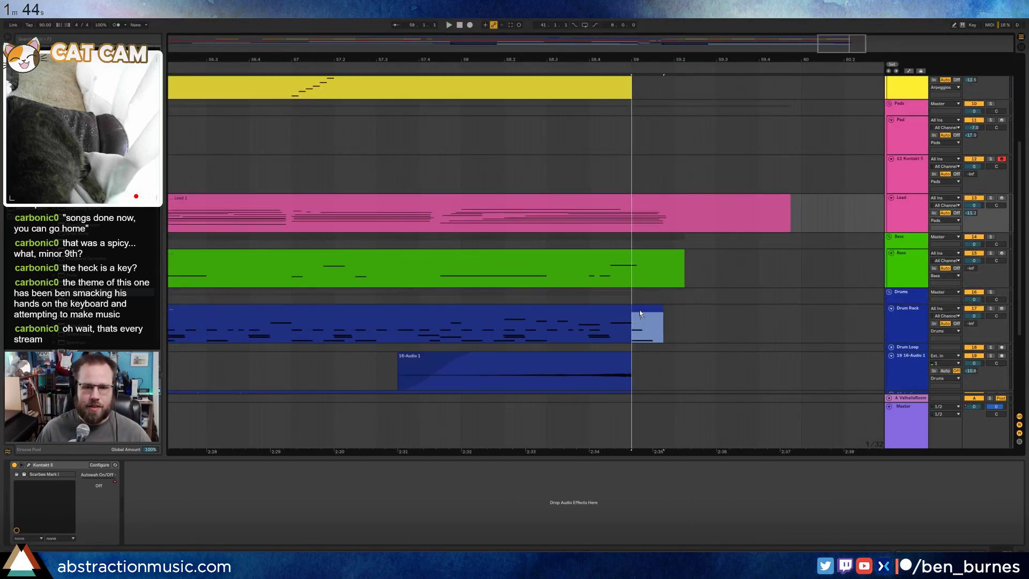
double_click(639, 312)
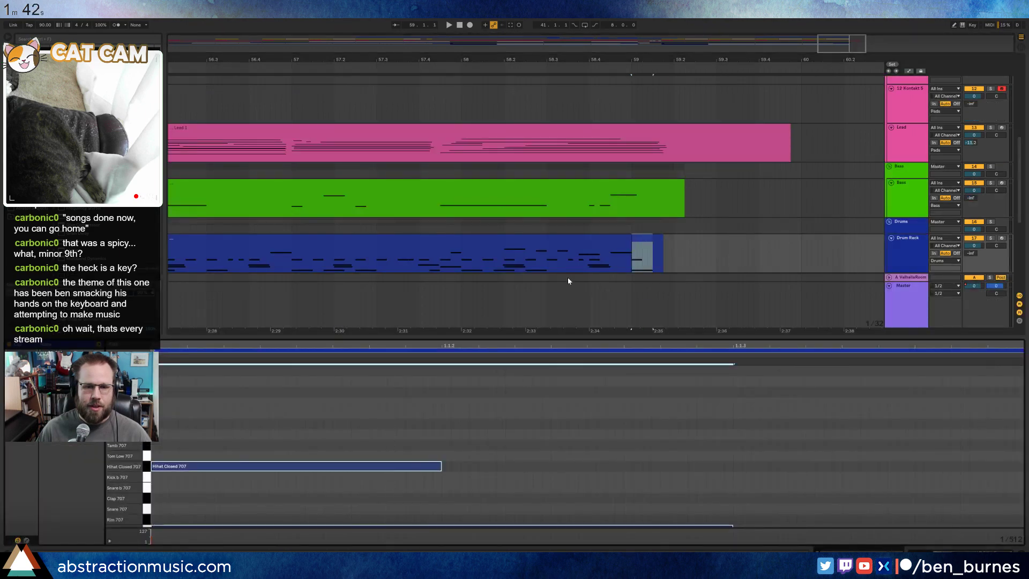
click(618, 238)
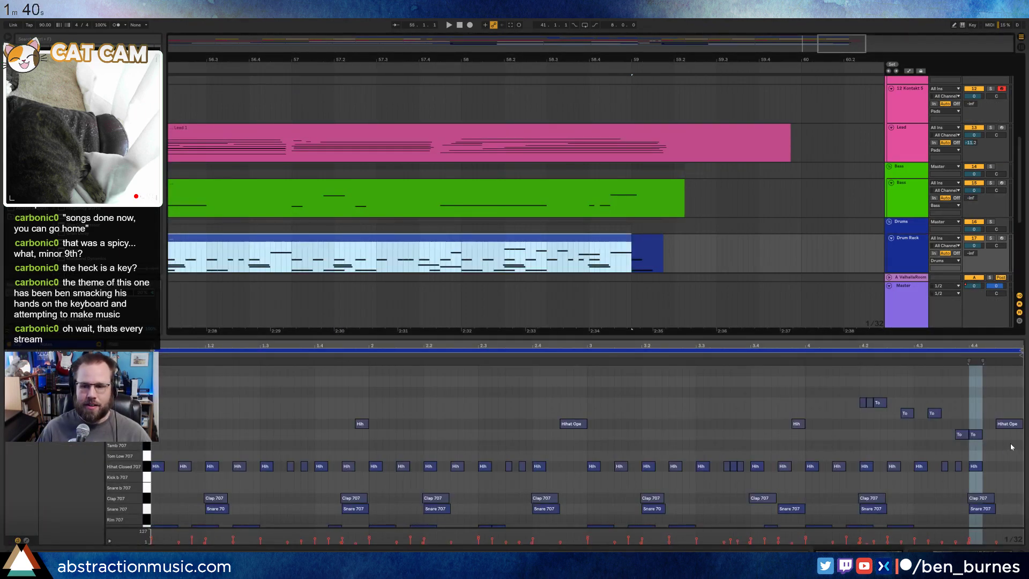
click(644, 240)
key(Delete)
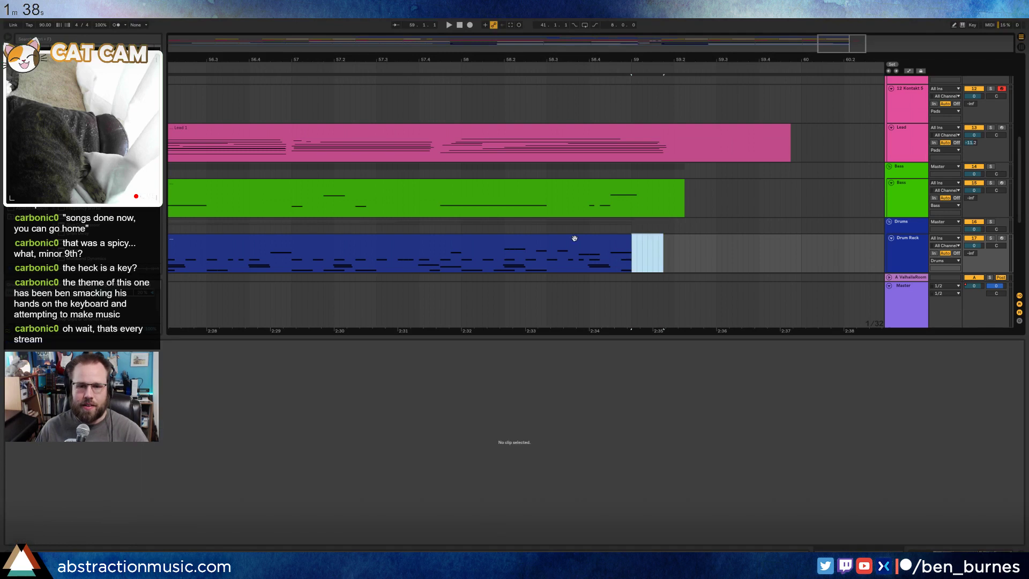
click(589, 264)
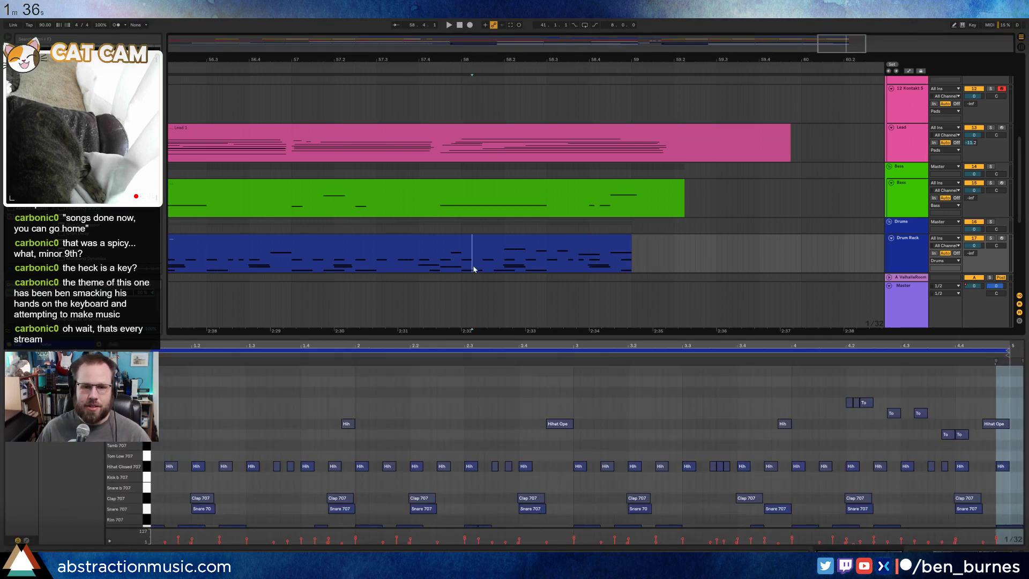
key(space)
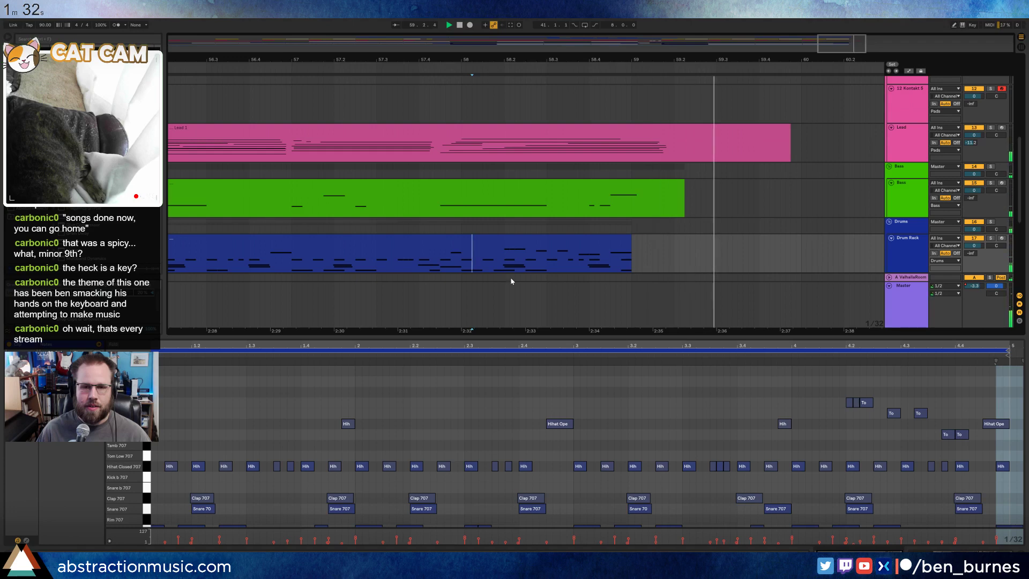
- Extend the second Rain in the Car 2 ambience clip to bar 61
key(x)
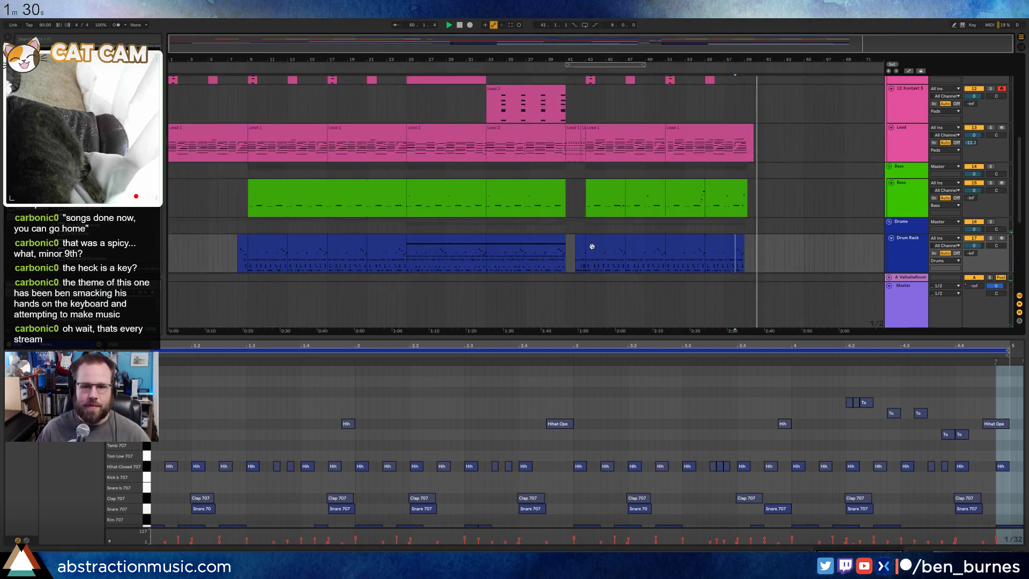
key(shift+Tab)
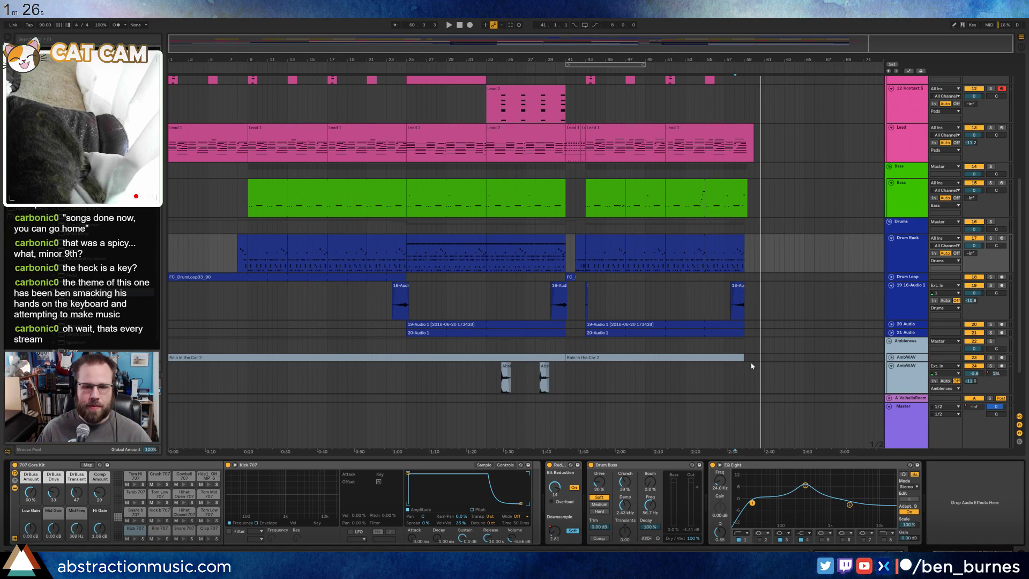
drag(743, 358, 762, 361)
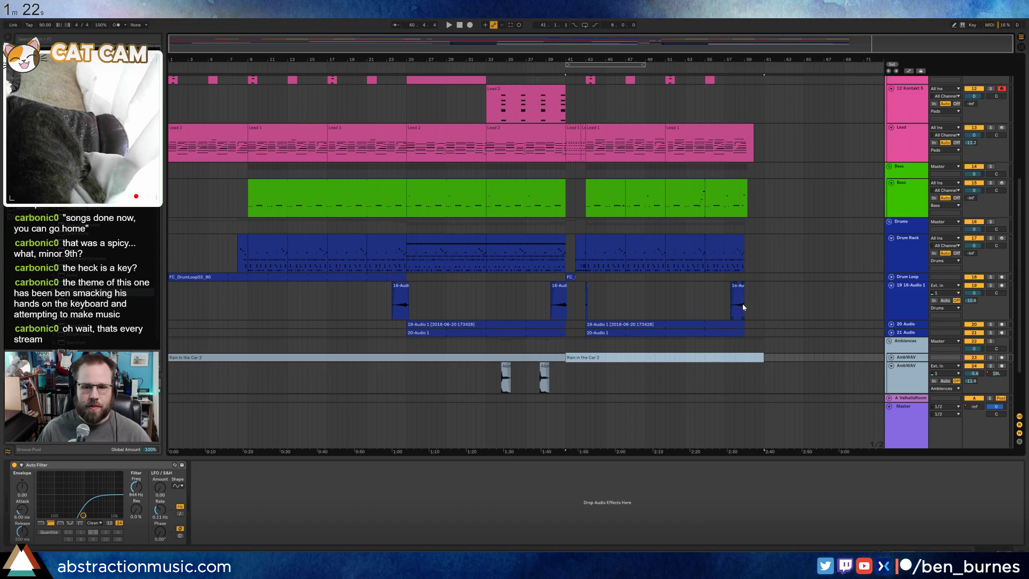
- Extend the last 16-Audio 1 clip slightly past bar 59, trimming its end by ear during playback
drag(744, 288, 750, 286)
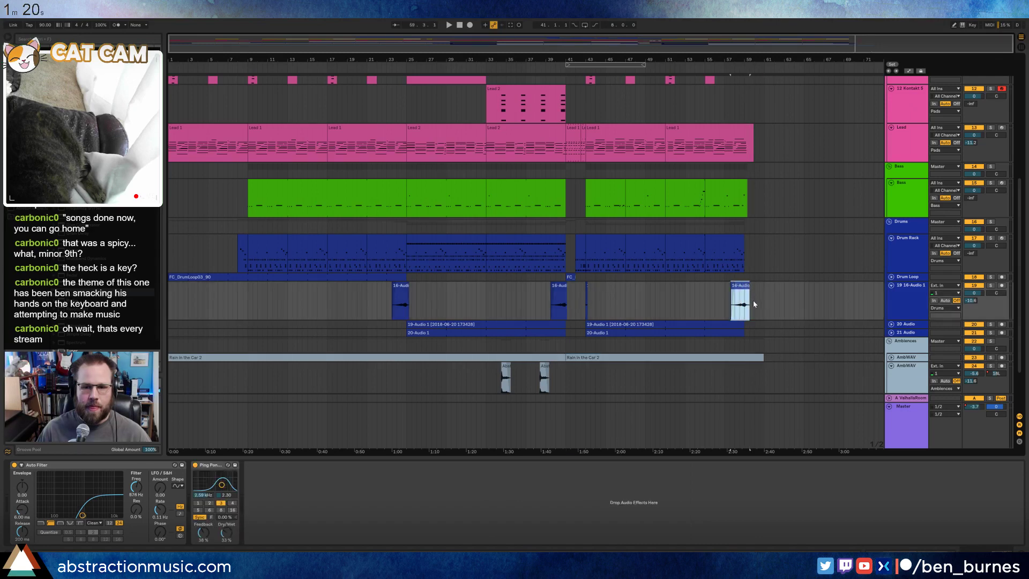
scroll(753, 301, up, 5)
key(space)
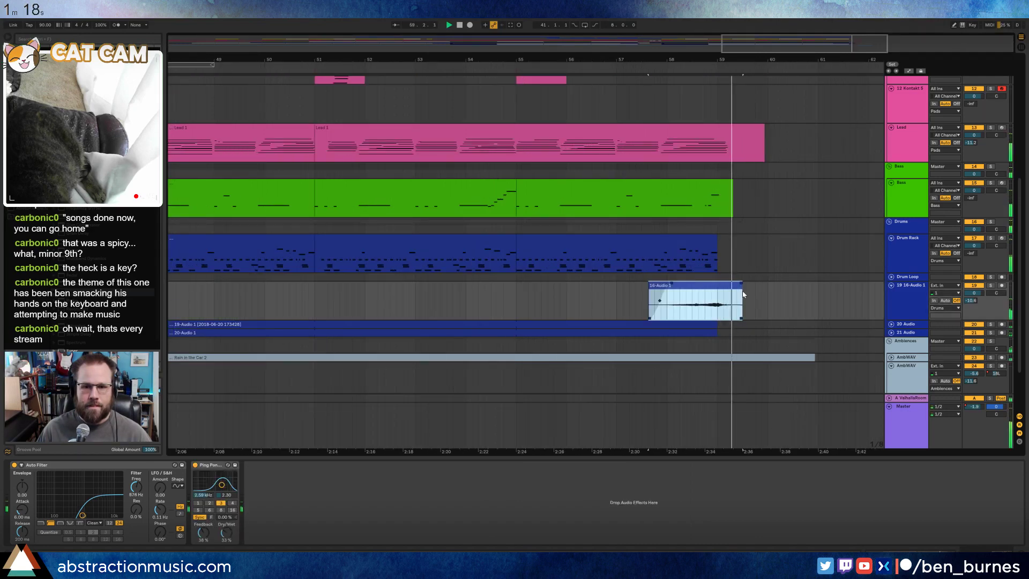
drag(743, 294, 729, 287)
click(768, 295)
key(space)
- Play the whole song from the beginning, switch to the browser to stop the countdown timer, and return to the arrangement
drag(238, 60, 245, 26)
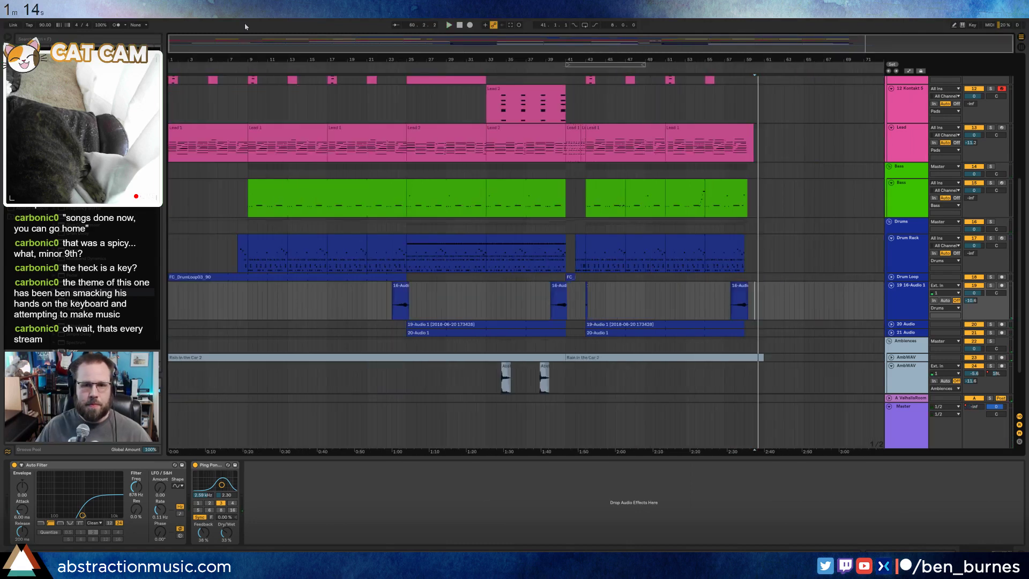
key(Home)
key(space)
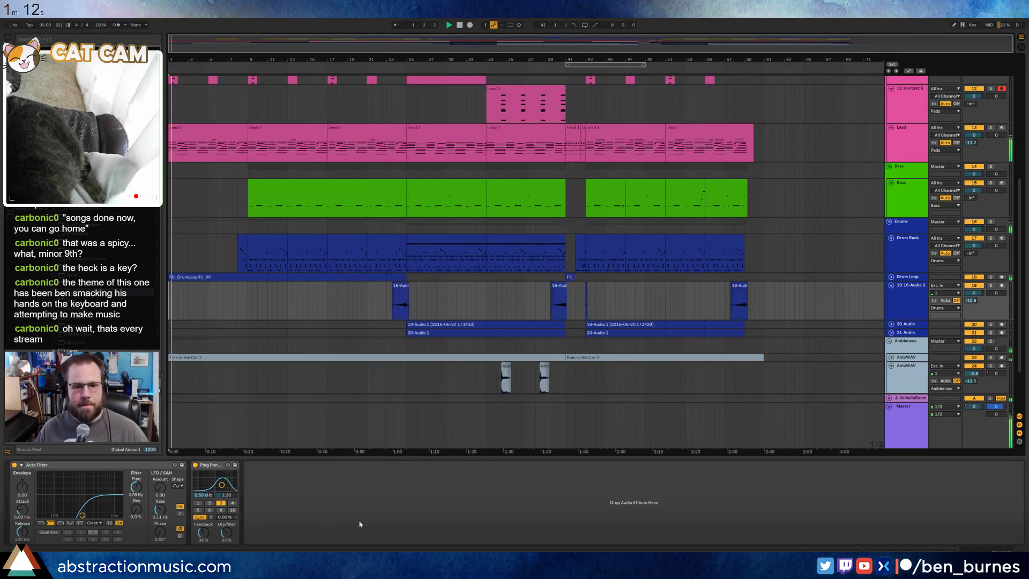
key(alt+Tab)
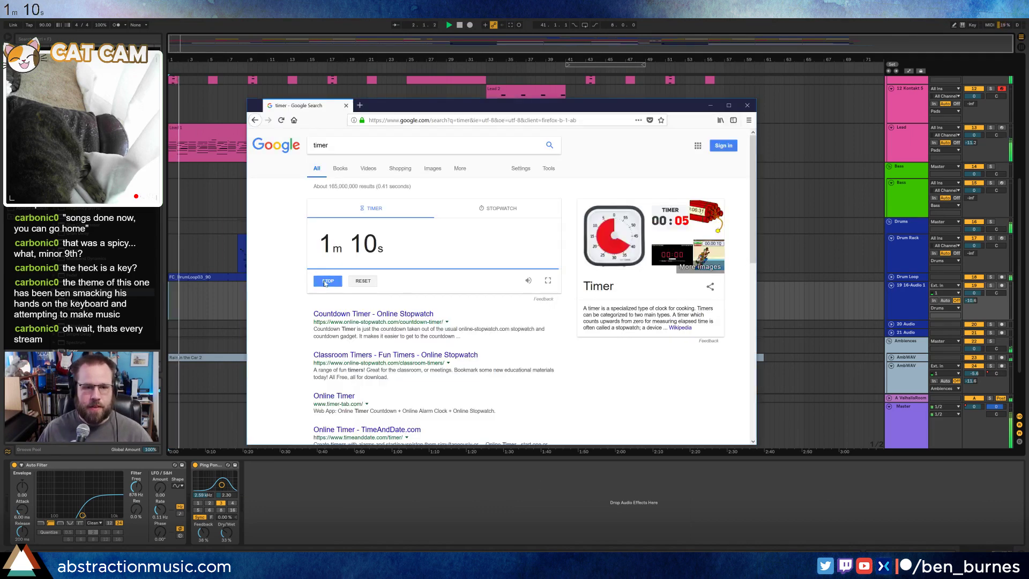
key(alt+Tab)
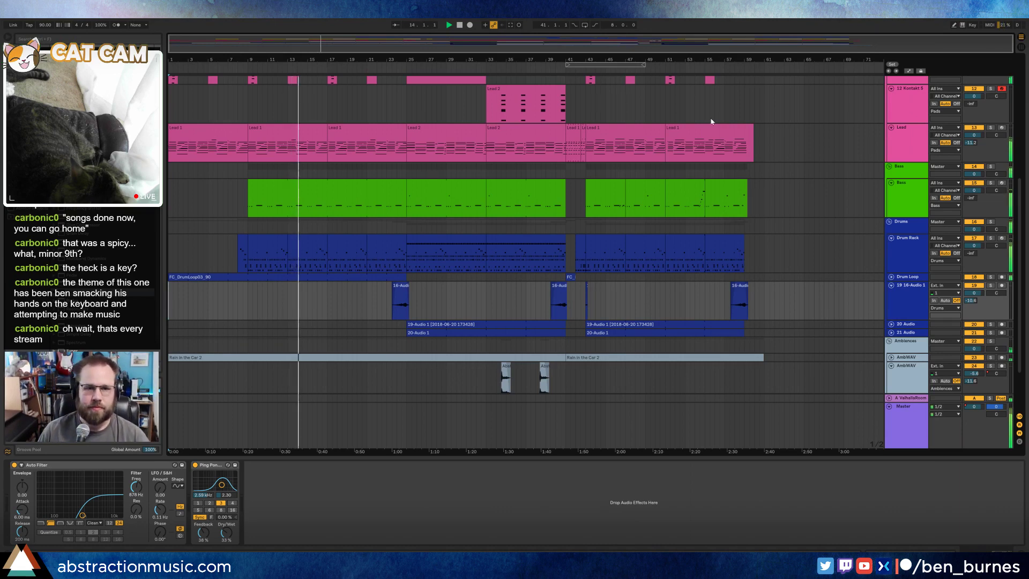
- Fold the field-recording ambience track and the 16-Audio 1, Drum Rack and Bass tracks during playback
click(891, 366)
click(891, 285)
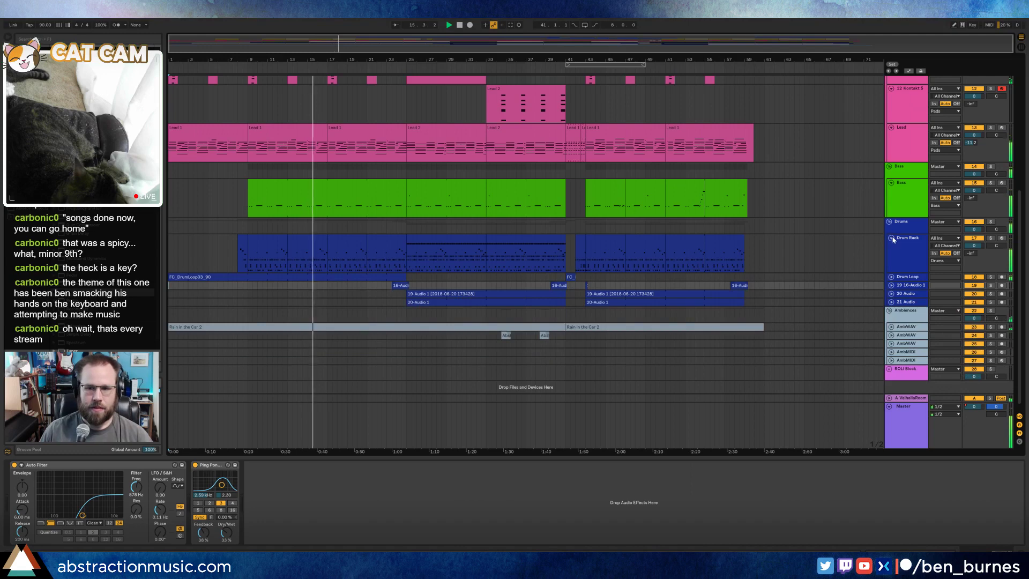
click(892, 238)
click(892, 183)
- Fold the Pad, Kontakt 5, Lead, Arp, Operator and 6-Audio 1 tracks so the whole arrangement is compact
scroll(857, 204, up, 5)
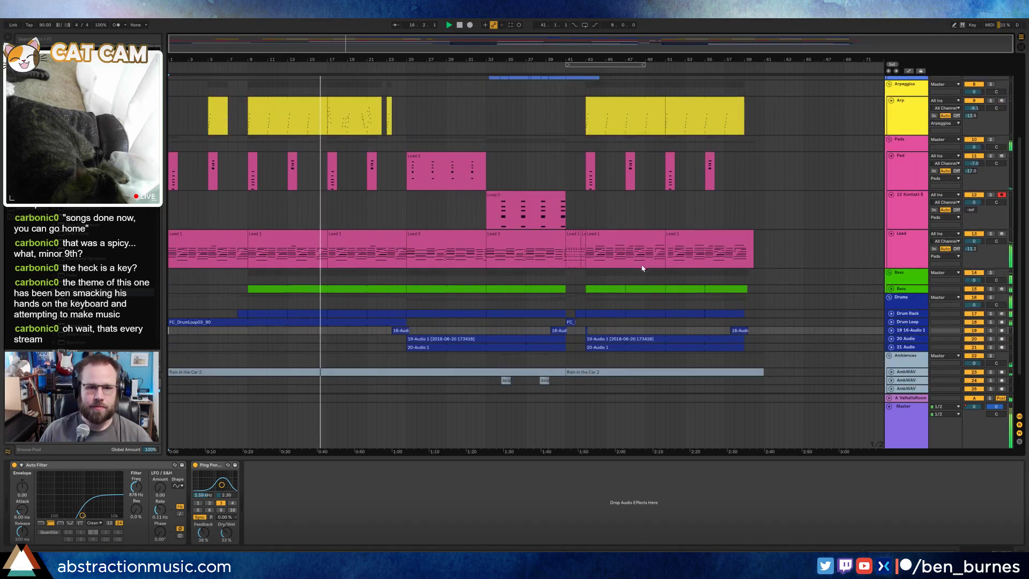
click(891, 209)
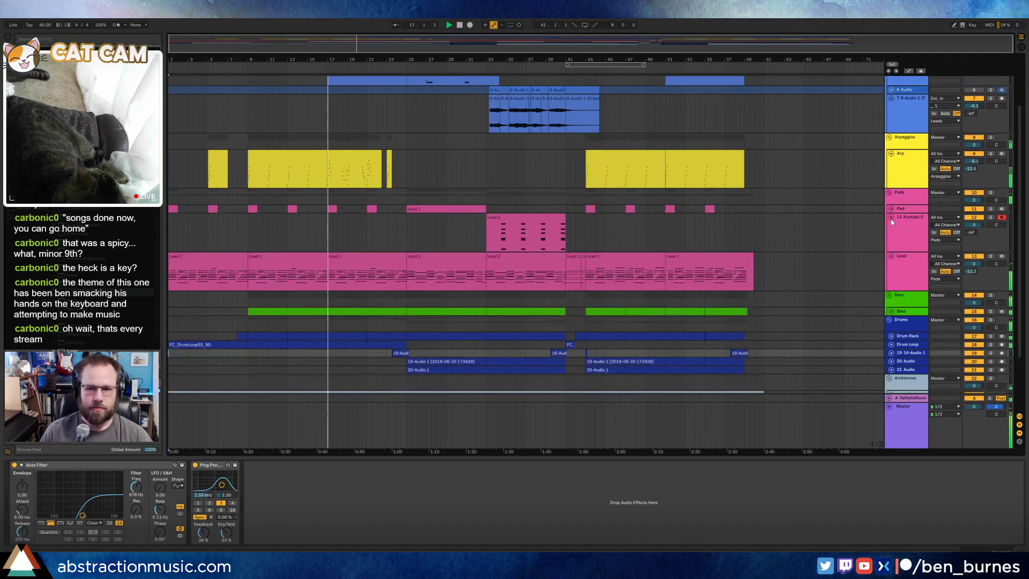
click(892, 217)
click(891, 225)
click(891, 153)
scroll(750, 250, up, 2)
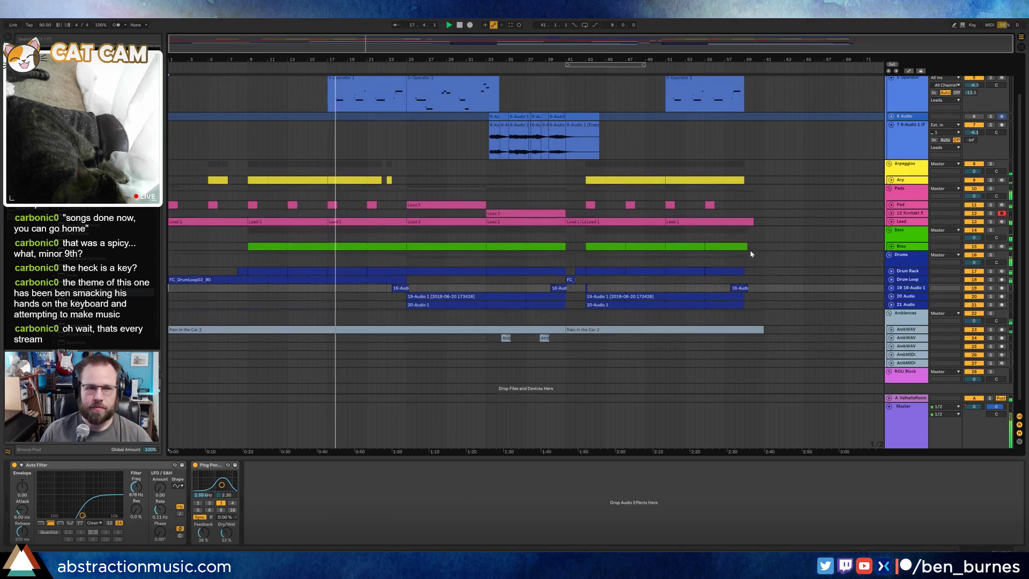
scroll(751, 253, up, 2)
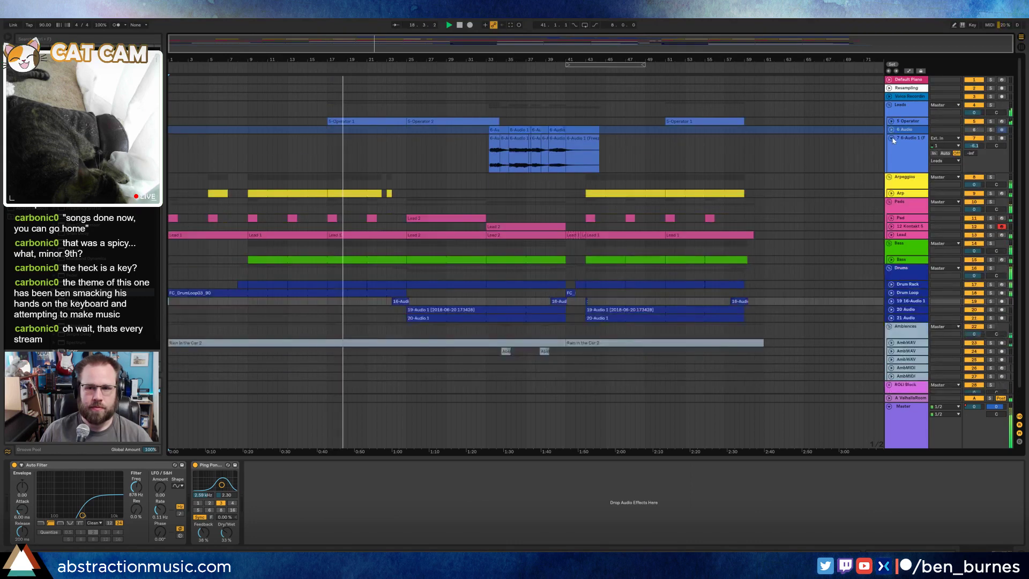
click(891, 138)
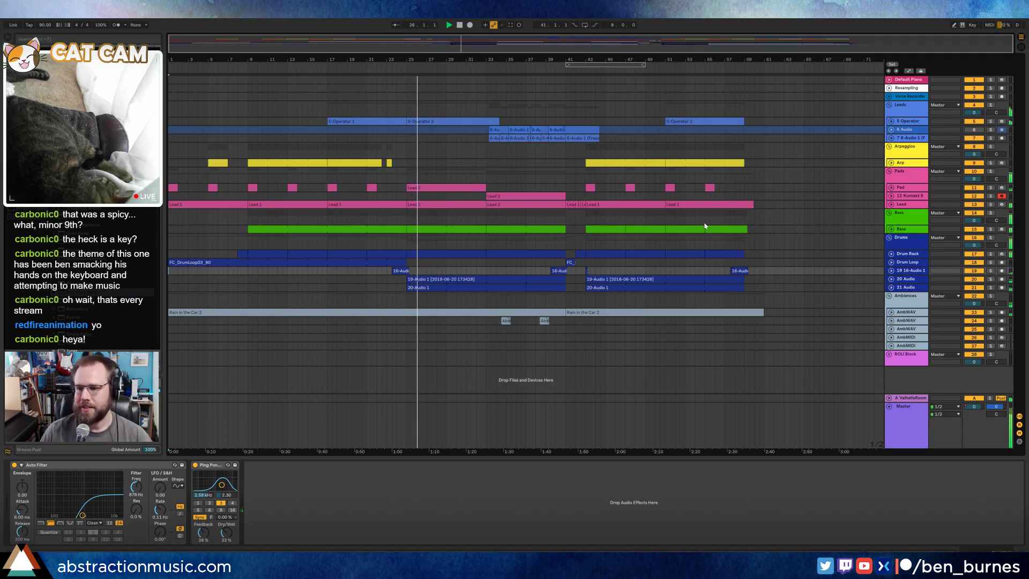
- Expand the Operator track and shorten the note starting at beat 5 in its second clip, from bar 25
click(909, 122)
click(892, 121)
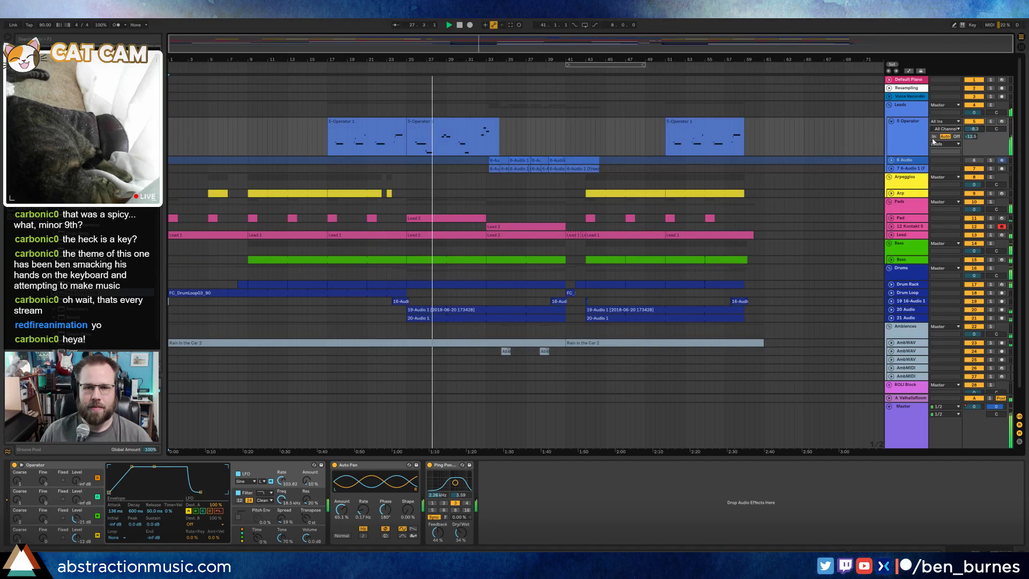
double_click(487, 124)
key(ctrl+a)
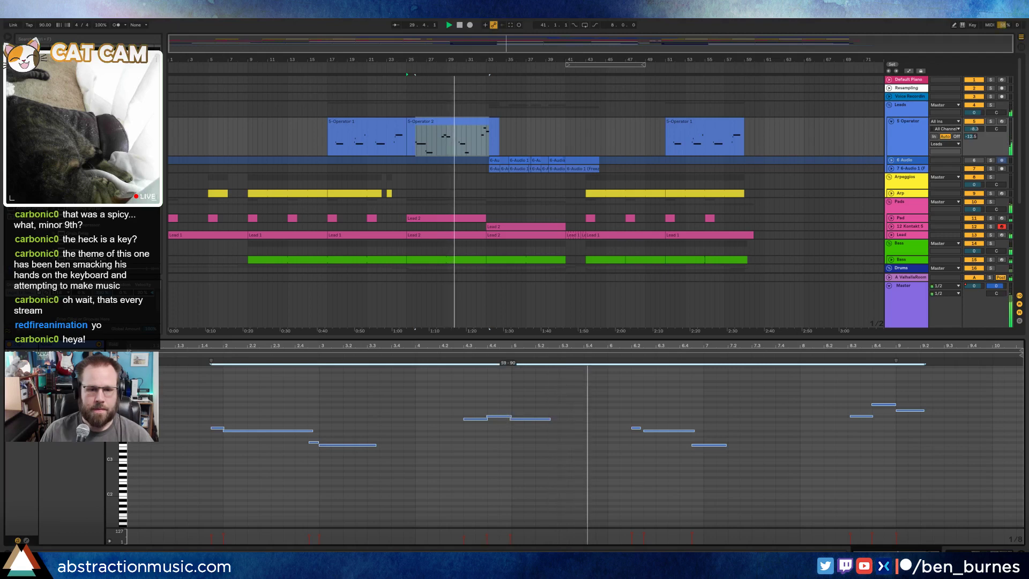
click(536, 418)
drag(550, 418, 535, 419)
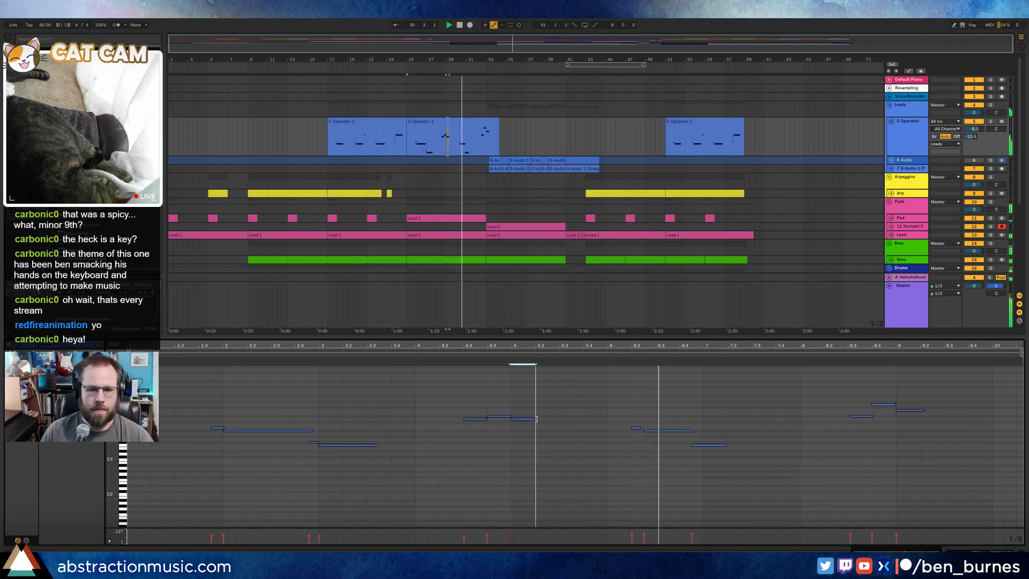
click(547, 428)
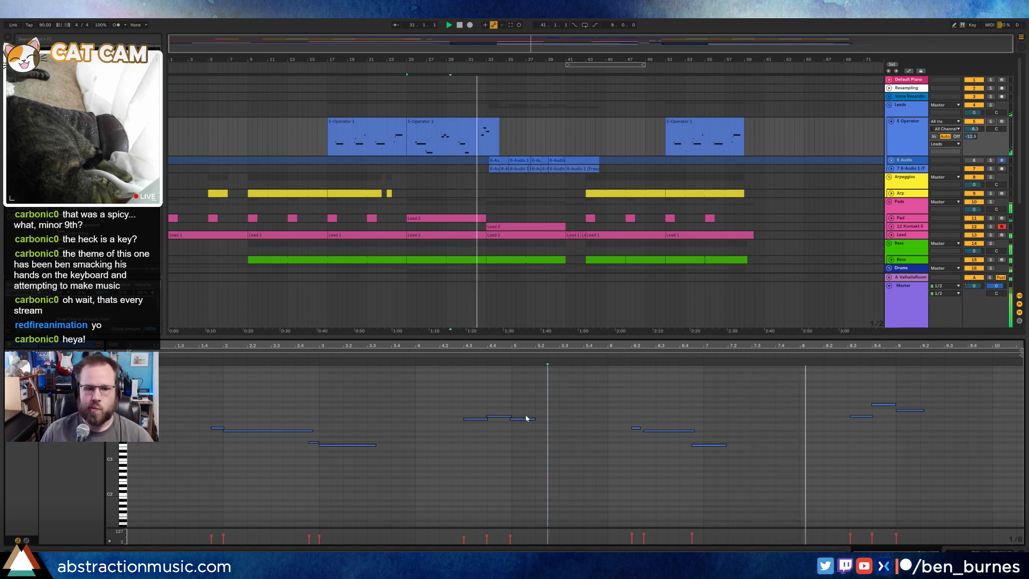
key(shift+Tab)
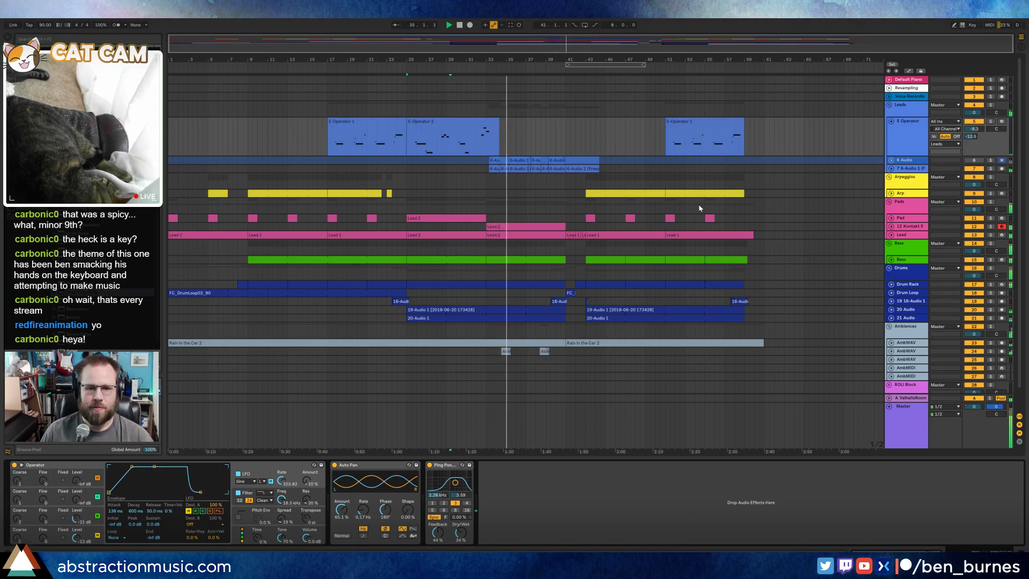
- Move the first field-recording clip's start point past its initial spike, and delete the tiny leftover piece after the second field-recording clip
double_click(505, 352)
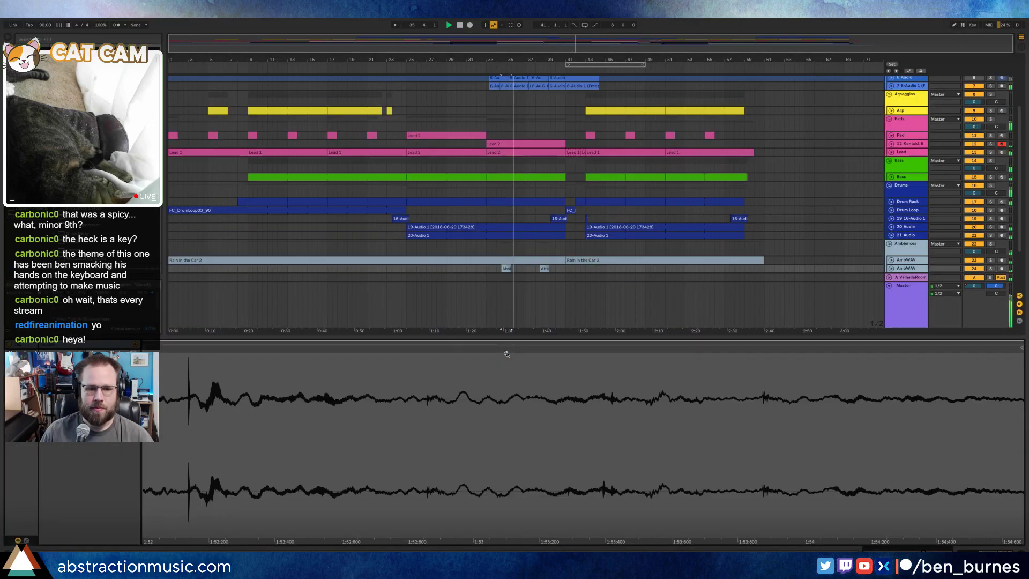
drag(142, 357, 193, 357)
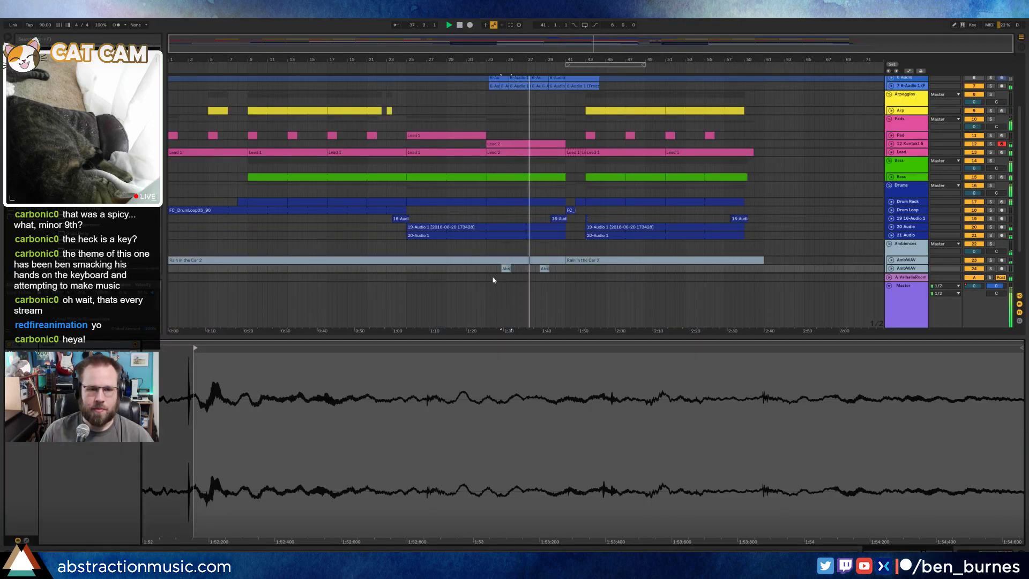
click(549, 269)
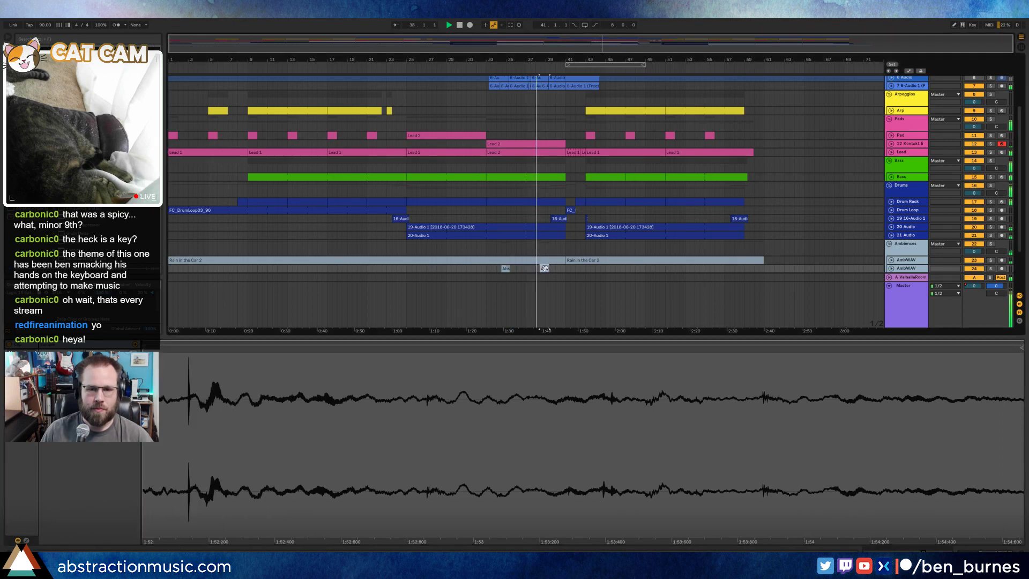
scroll(562, 271, up, 6)
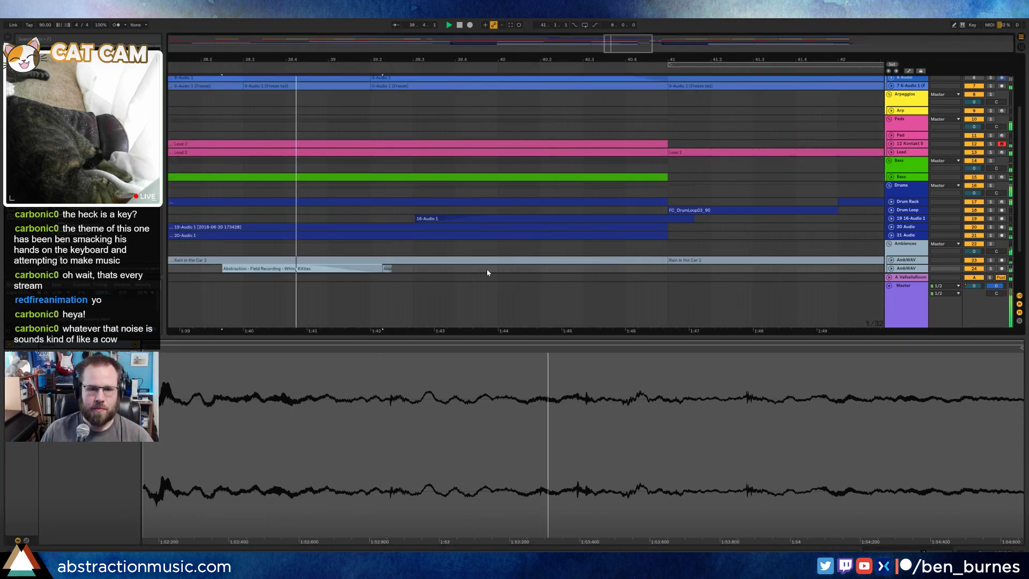
click(386, 269)
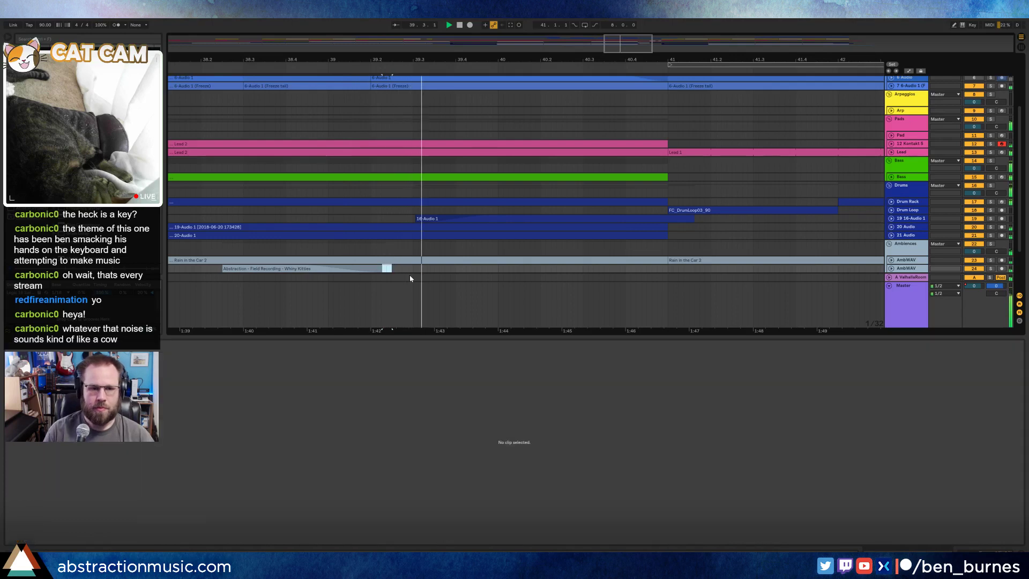
click(409, 276)
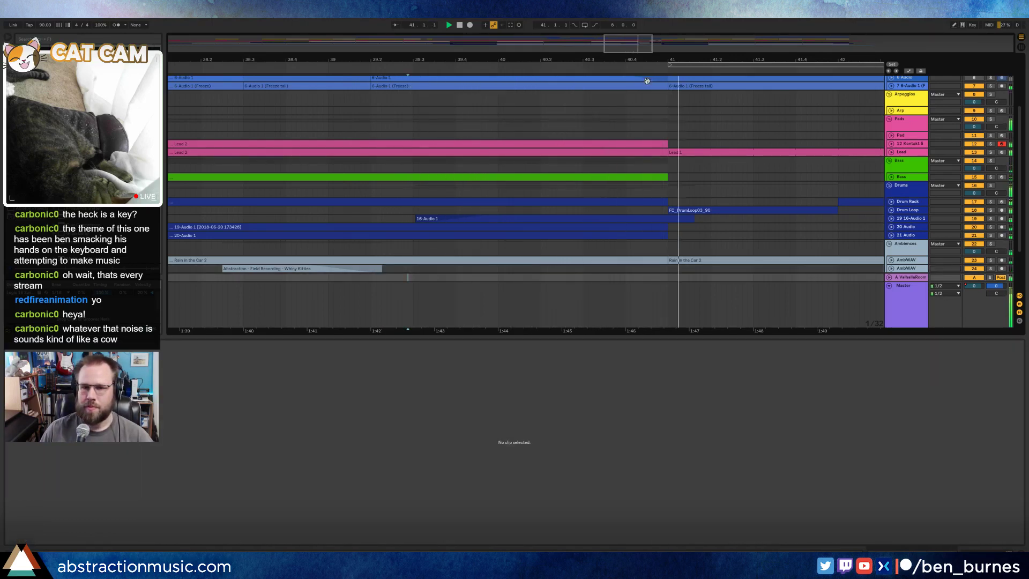
- Play the rest of the song to its end with the full arrangement in view and expand the Arp track
scroll(590, 112, down, 5)
drag(643, 48, 653, 26)
key(shift+Tab)
scroll(664, 298, up, 2)
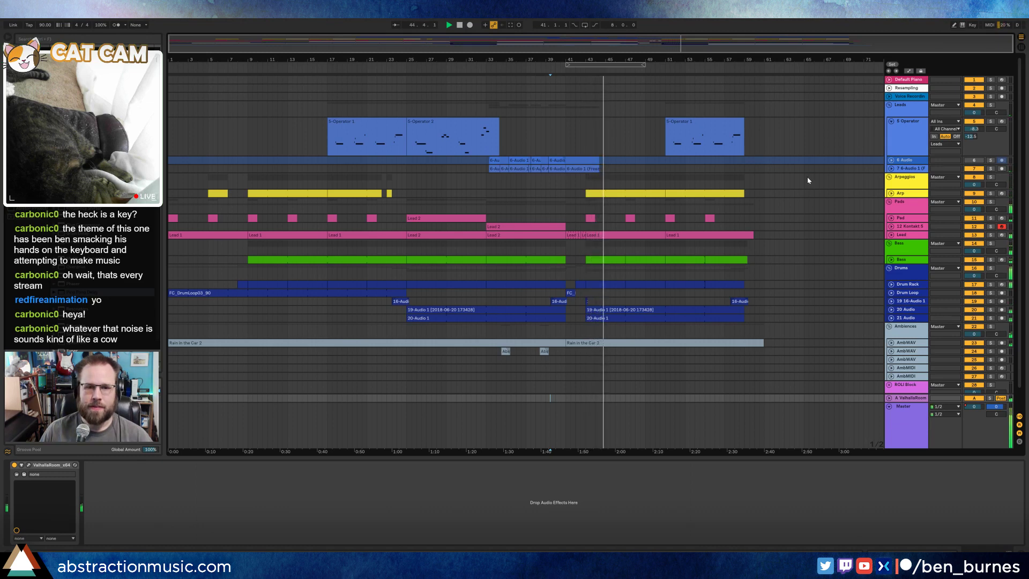
click(892, 194)
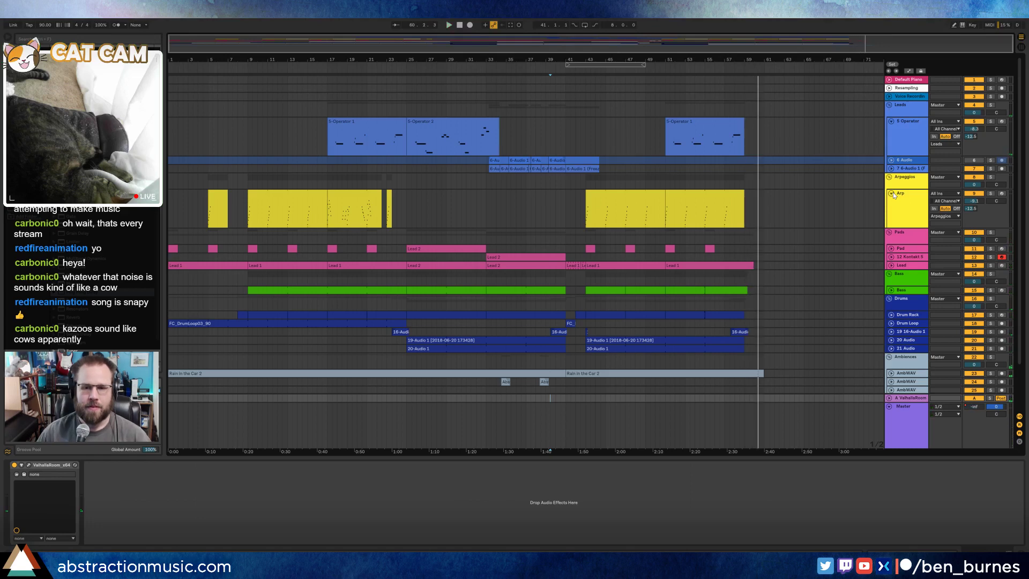
- Shorten the second Rain in the Car 2 ambience clip so it ends at bar 60
scroll(780, 381, up, 5)
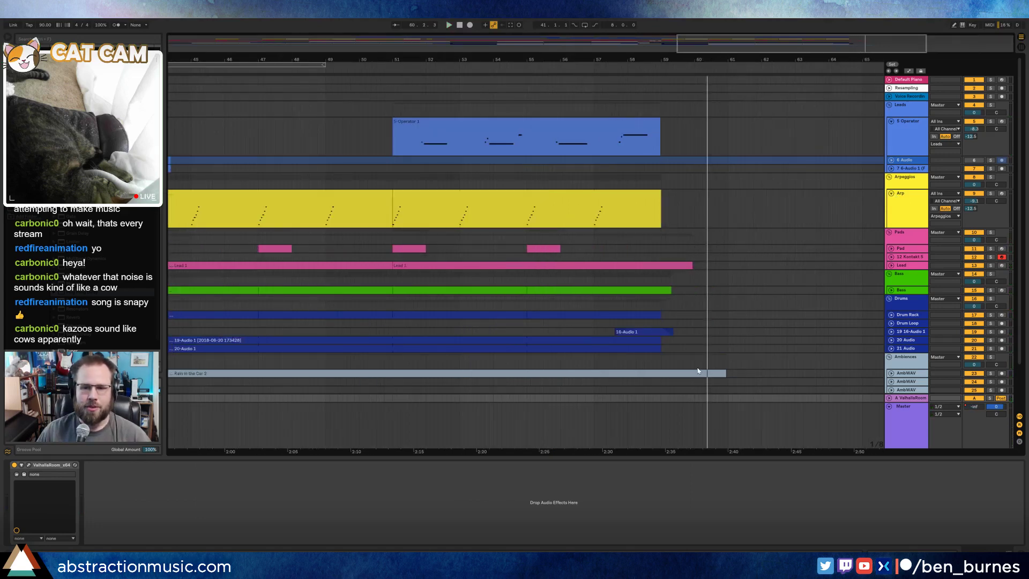
click(726, 376)
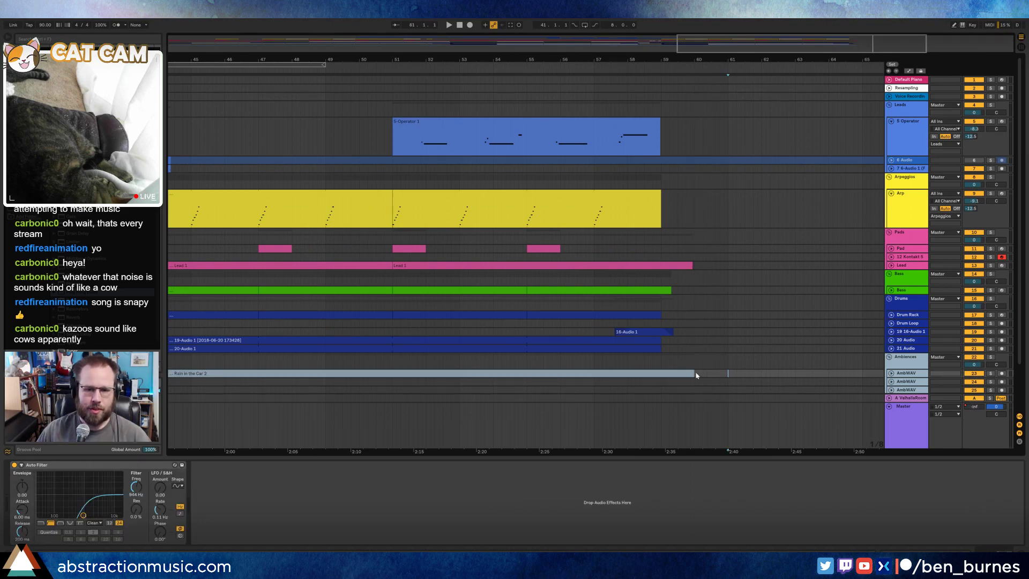
double_click(511, 41)
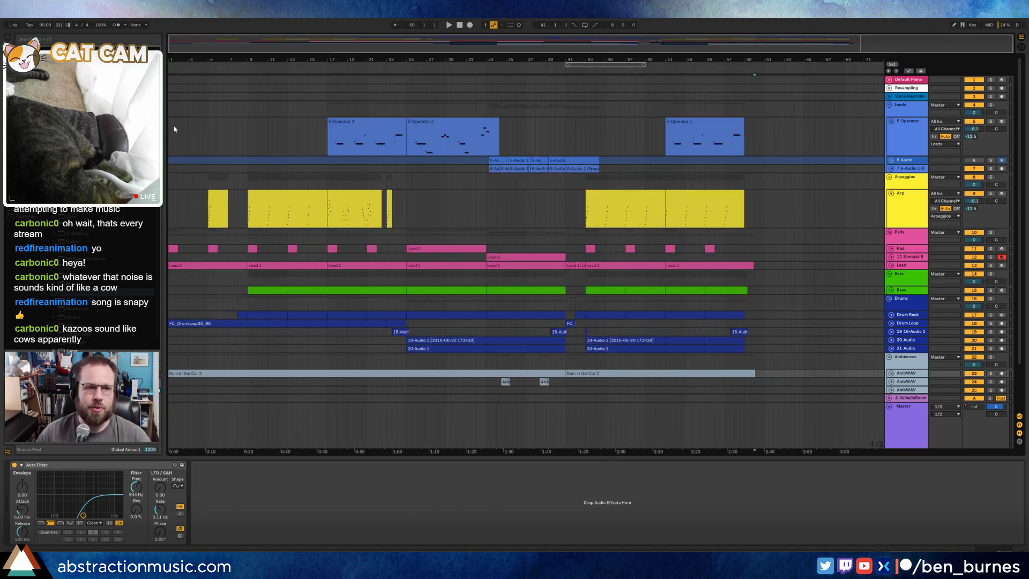
- Place the insert marker at the very start of the song and fold the Operator track
click(174, 129)
click(902, 97)
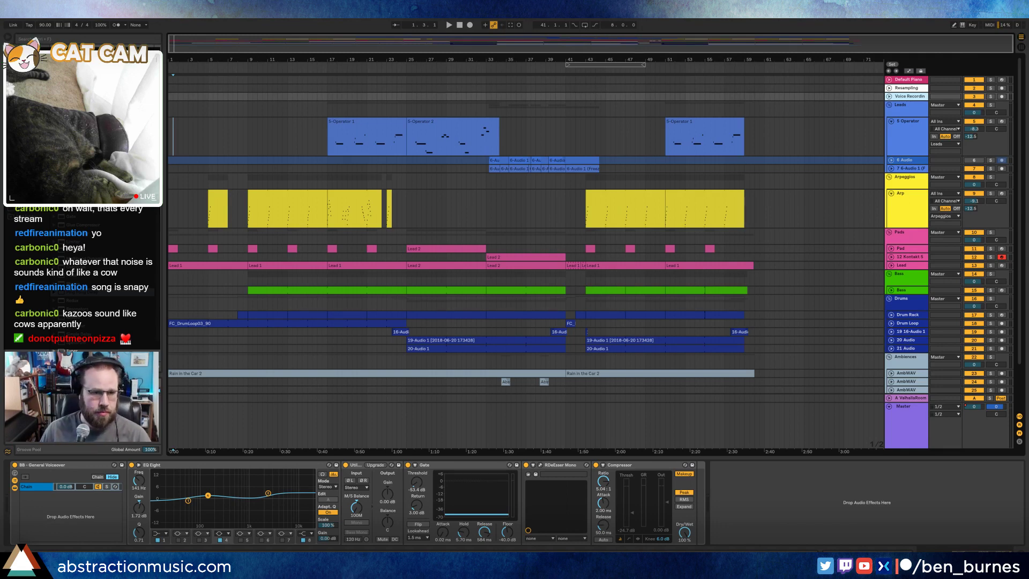
click(169, 130)
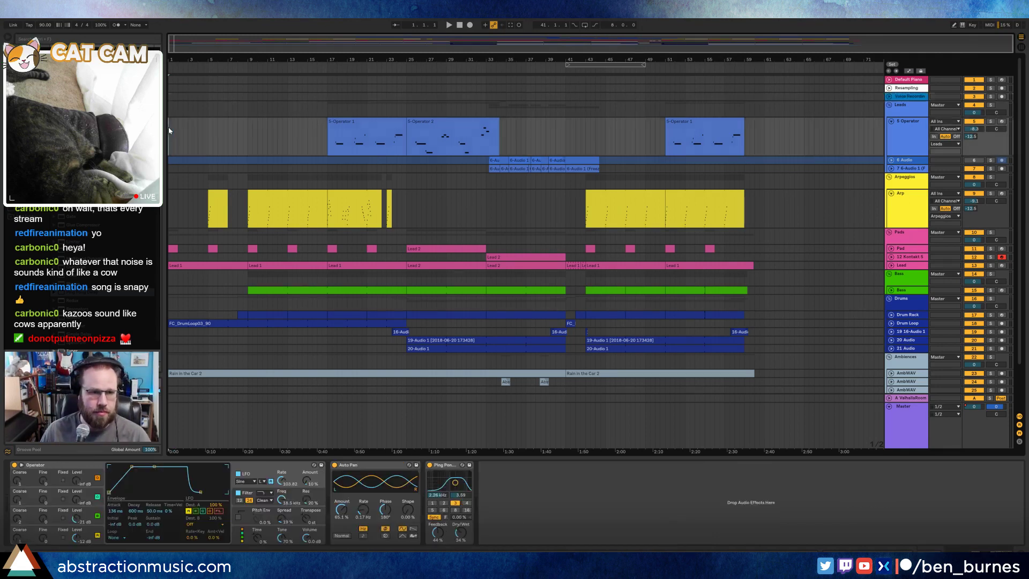
click(892, 121)
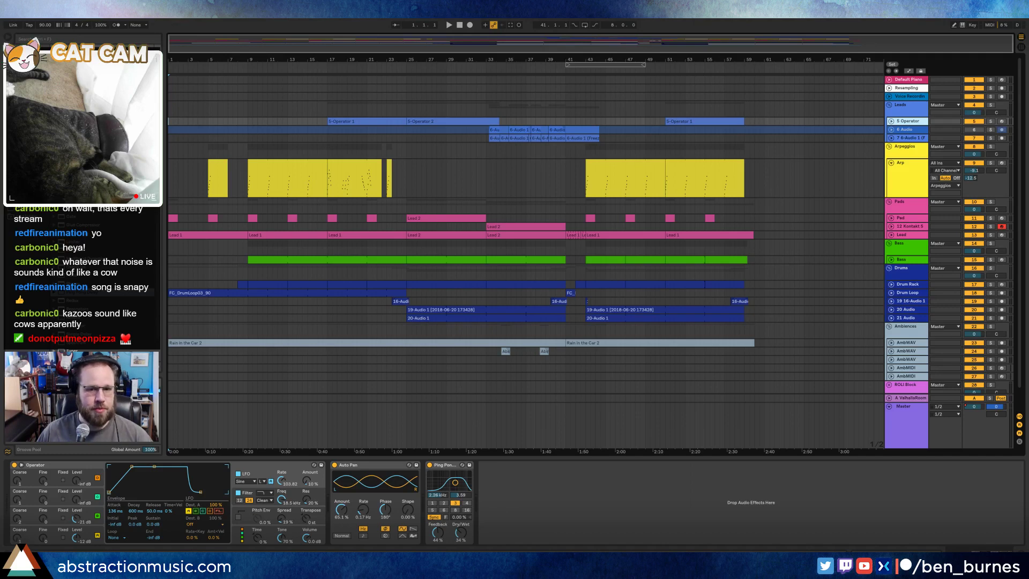
- Export the Master track over the range of both Rain in the Car 2 clips as 2018-06-20 Current Mood.wav on the Desktop
click(738, 344)
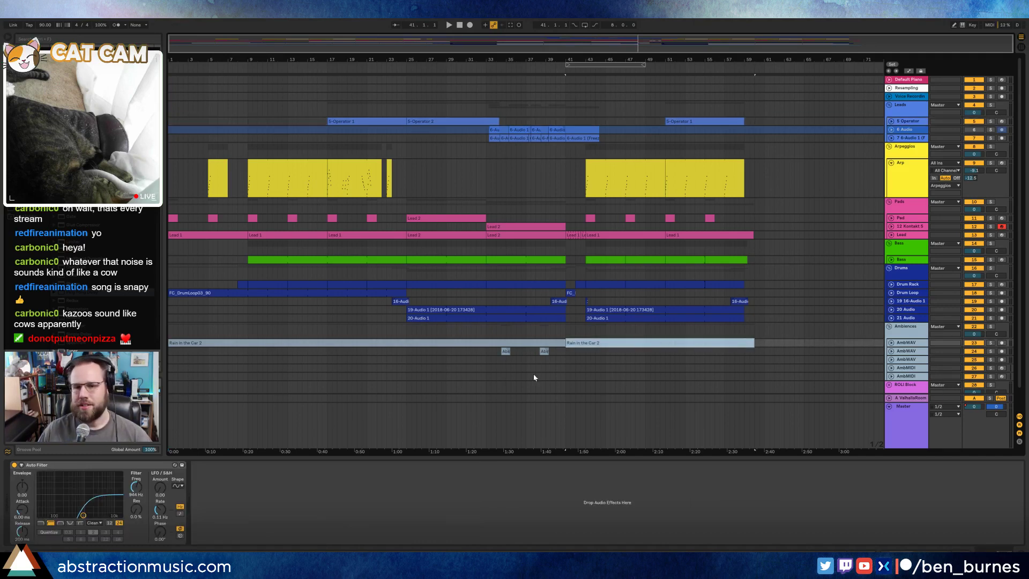
shift+click(209, 342)
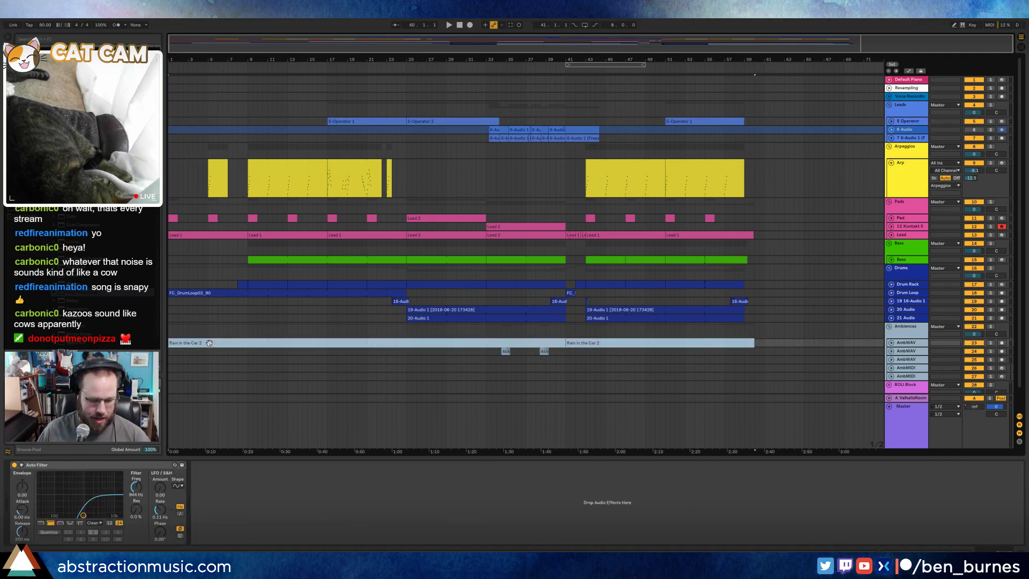
key(ctrl+shift+r)
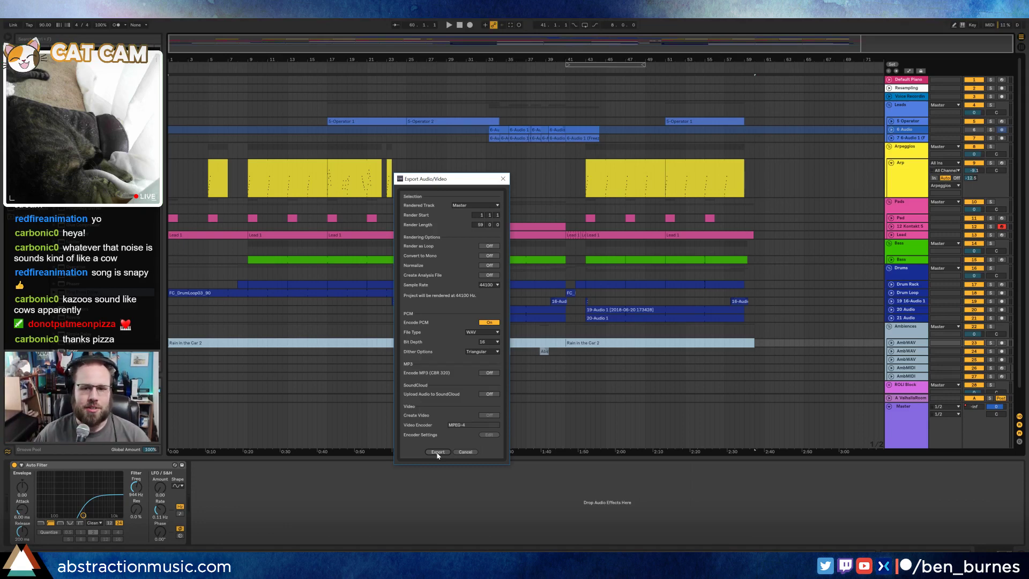
click(438, 452)
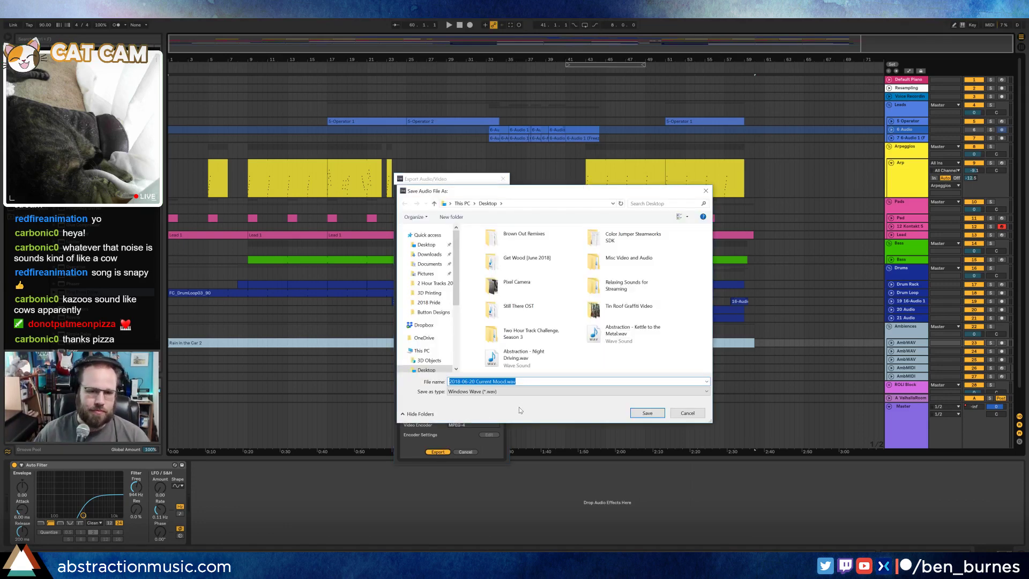
click(640, 414)
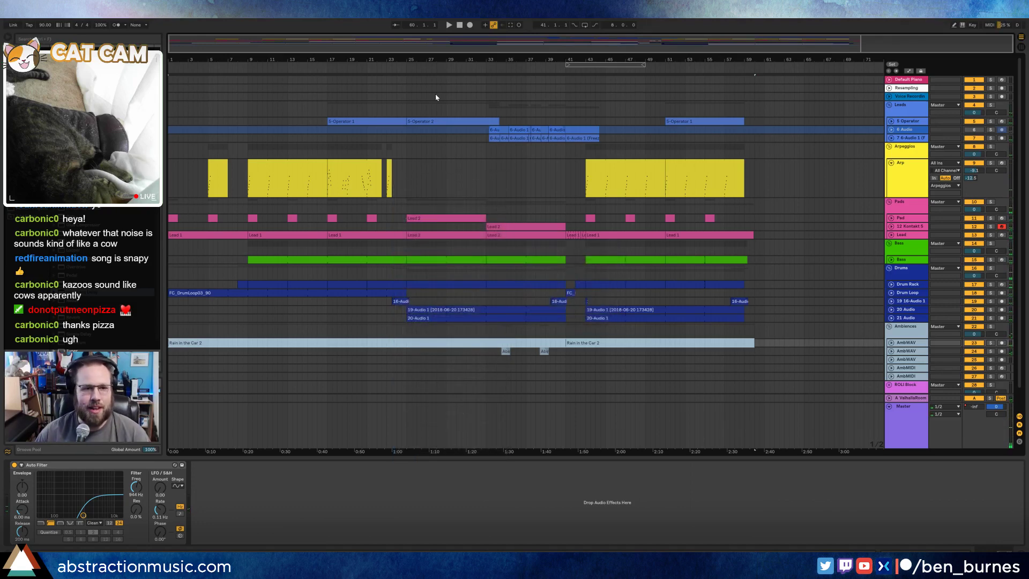
- Loop the song from bar 5 to bar 43, play it briefly, and move the loop start to bar 9
click(209, 96)
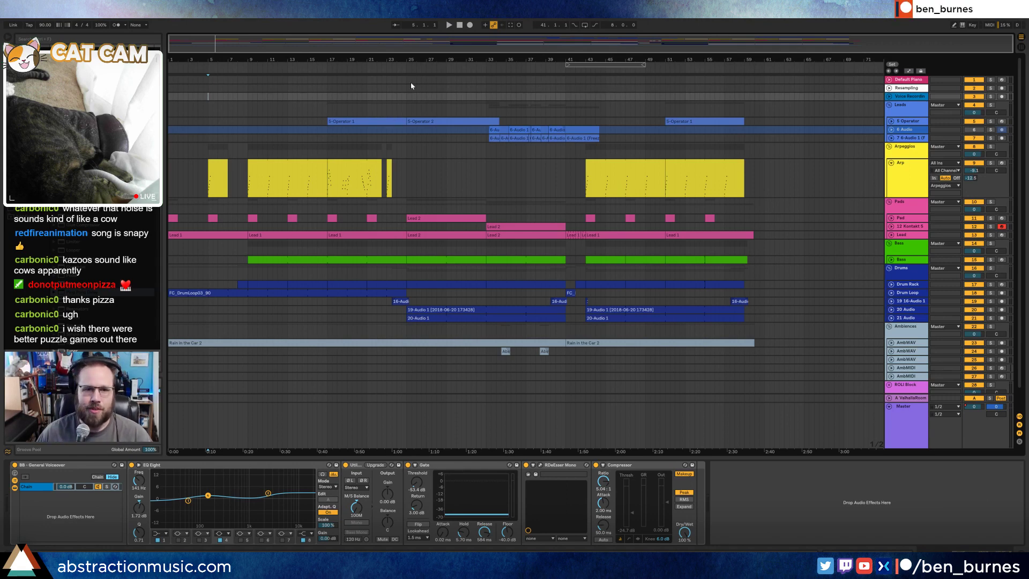
drag(208, 97, 586, 97)
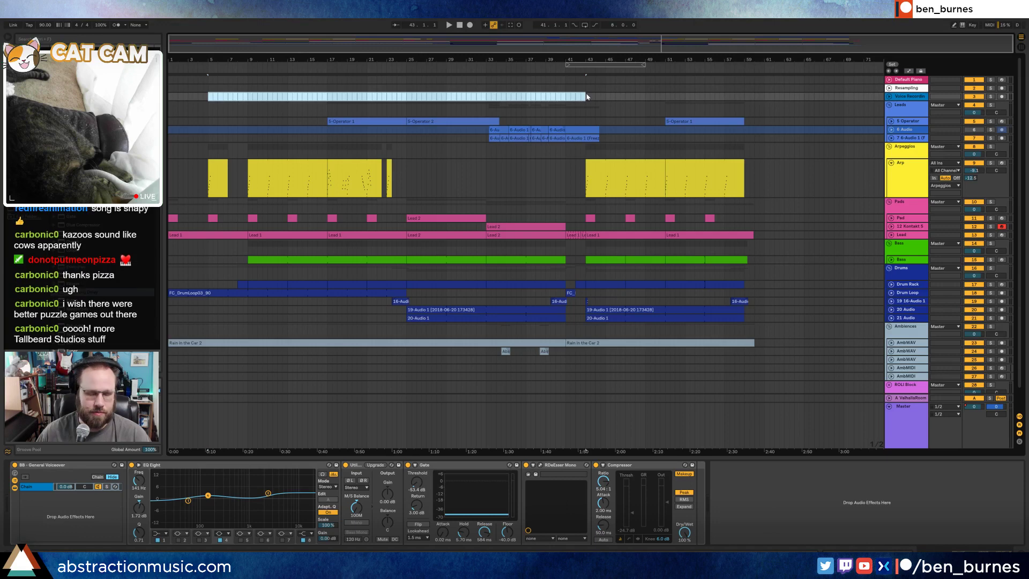
key(ctrl+l)
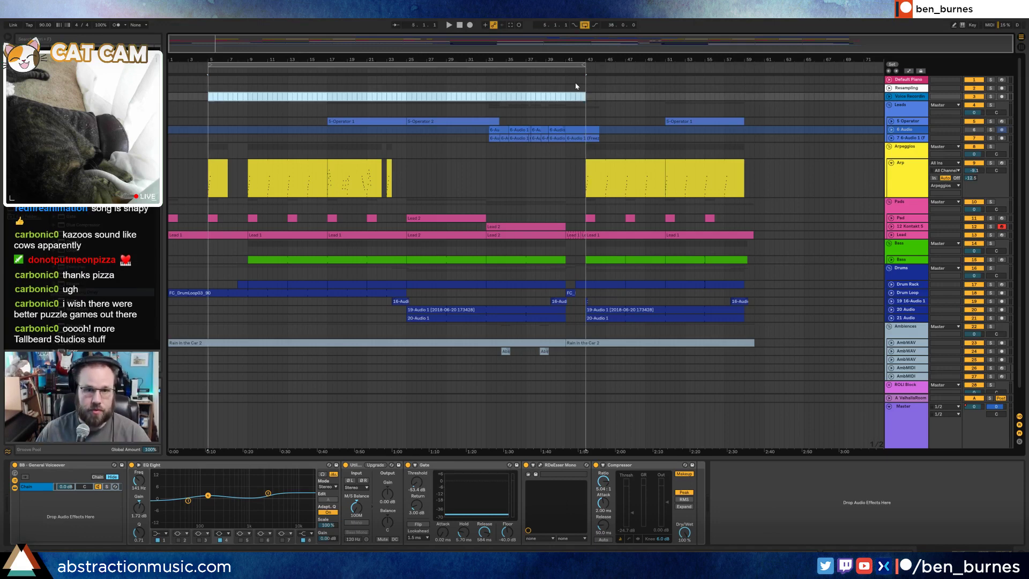
key(space)
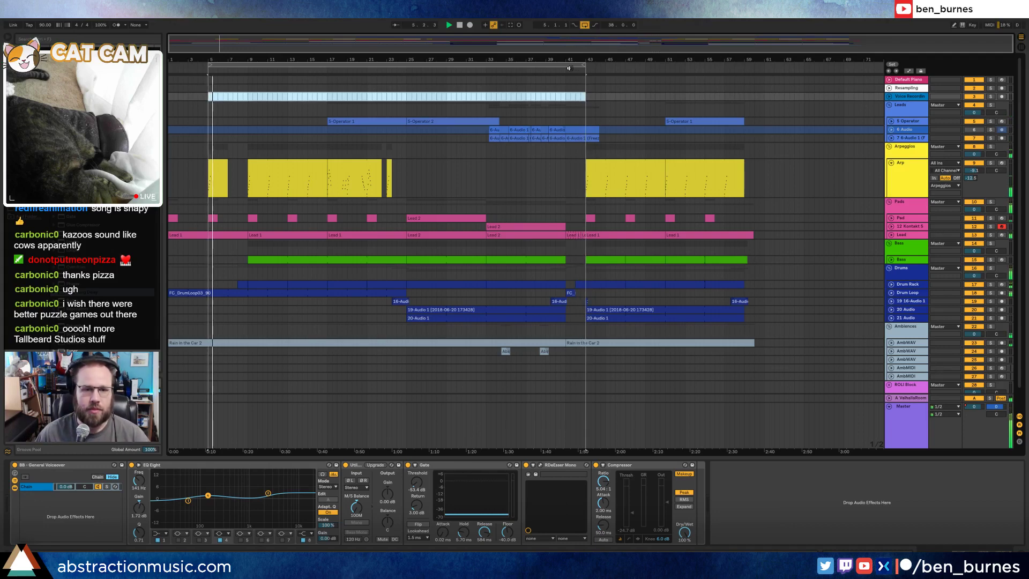
key(space)
drag(209, 65, 250, 65)
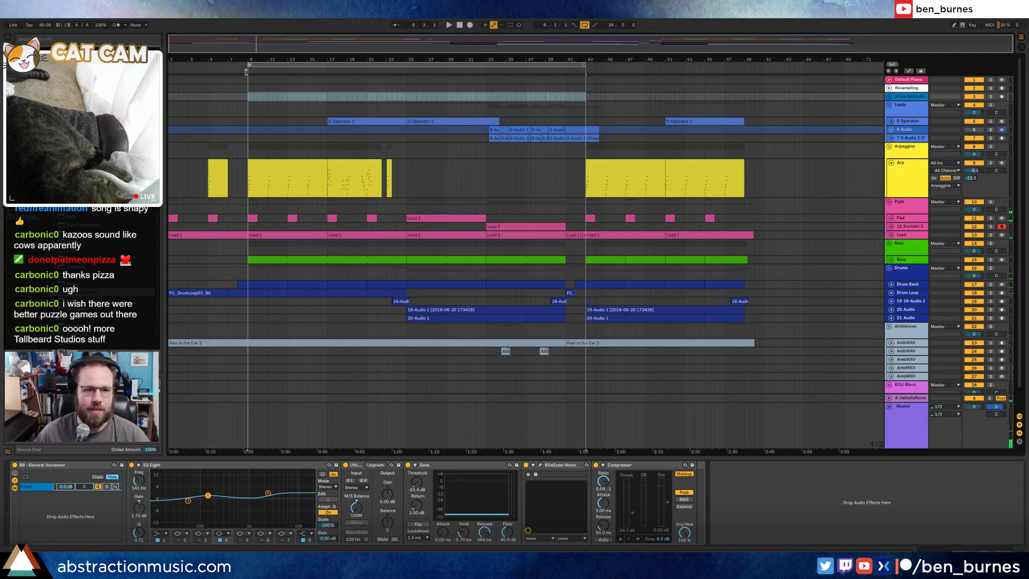
- Audition the loop's end and export the looped Master range, bars 9 to 43, as a Desktop WAV, adding Loop to the name 2018-06-20 Current Mood
click(571, 71)
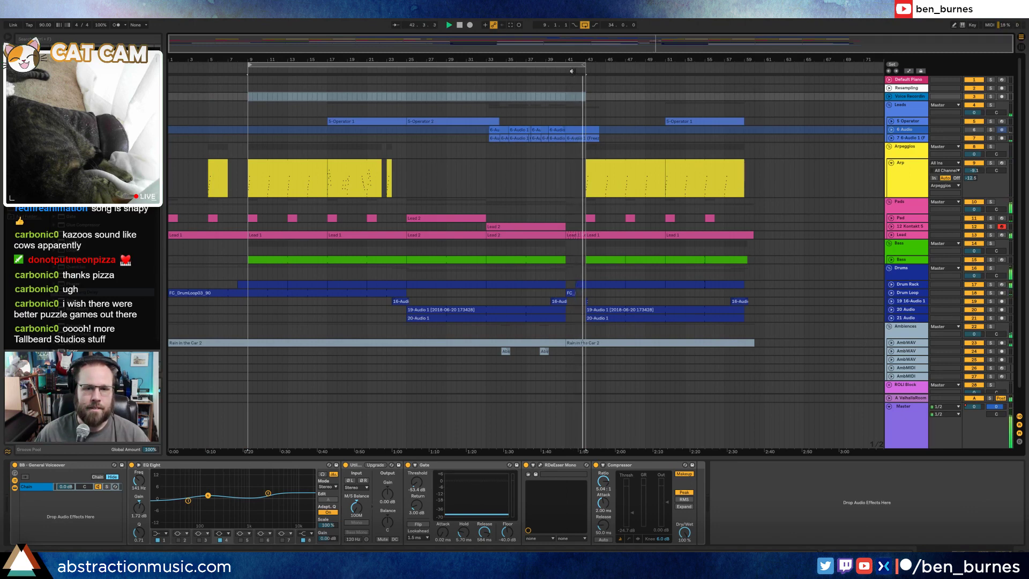
key(space)
click(543, 63)
key(ctrl+shift+r)
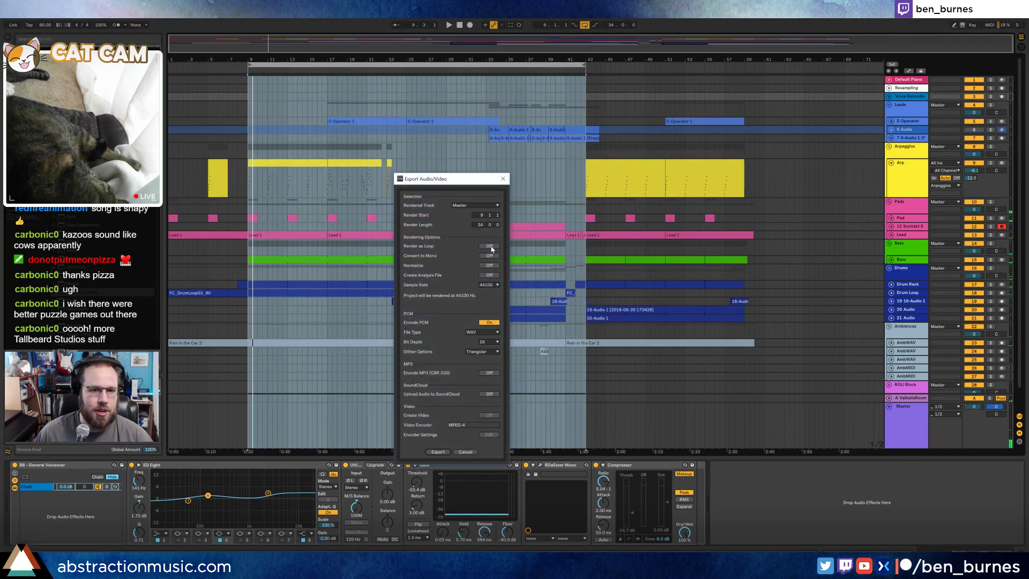
click(438, 452)
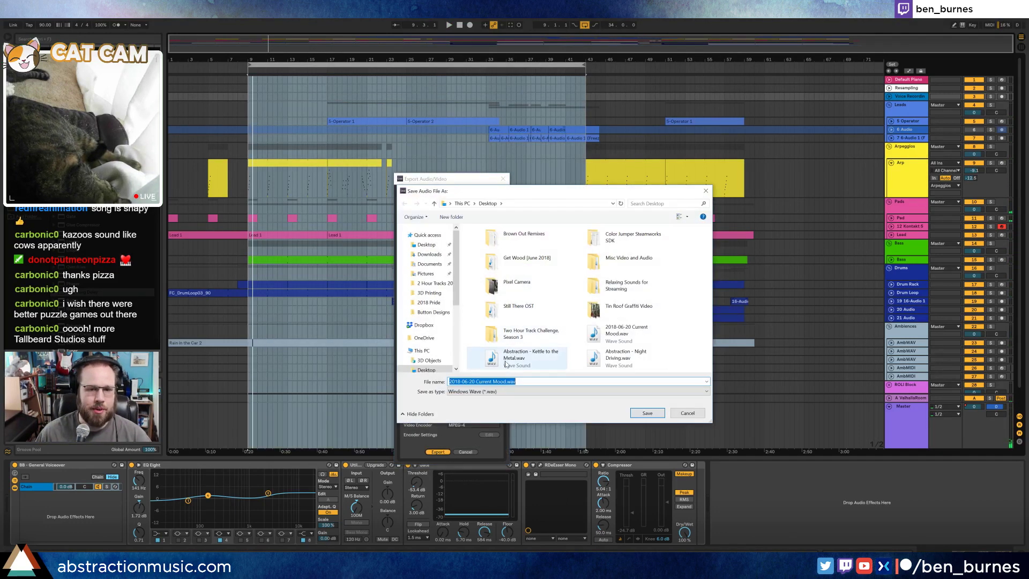
click(507, 381)
text(Loop)
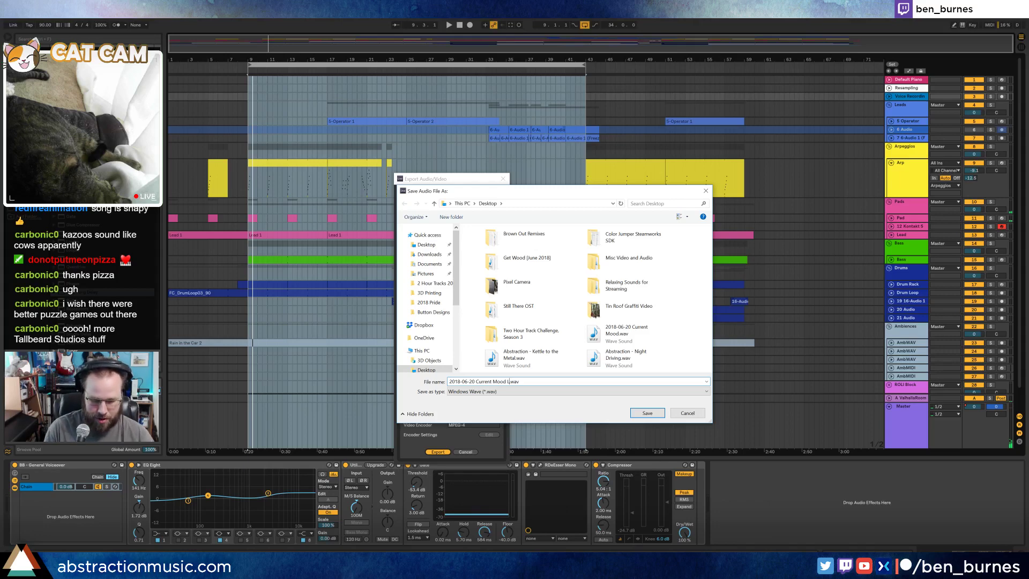
key(Return)
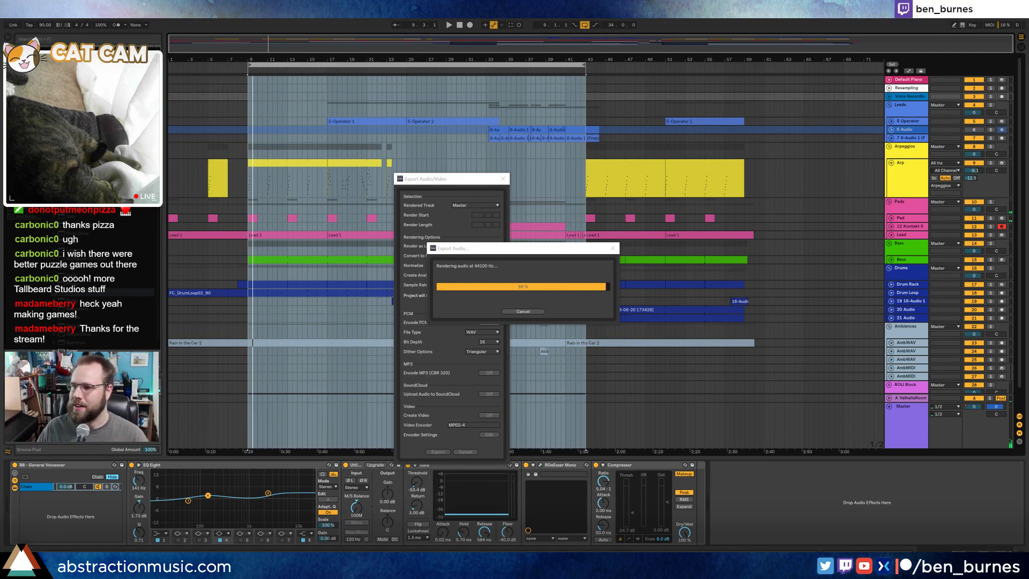
key(alt+Tab)
drag(630, 57, 478, 64)
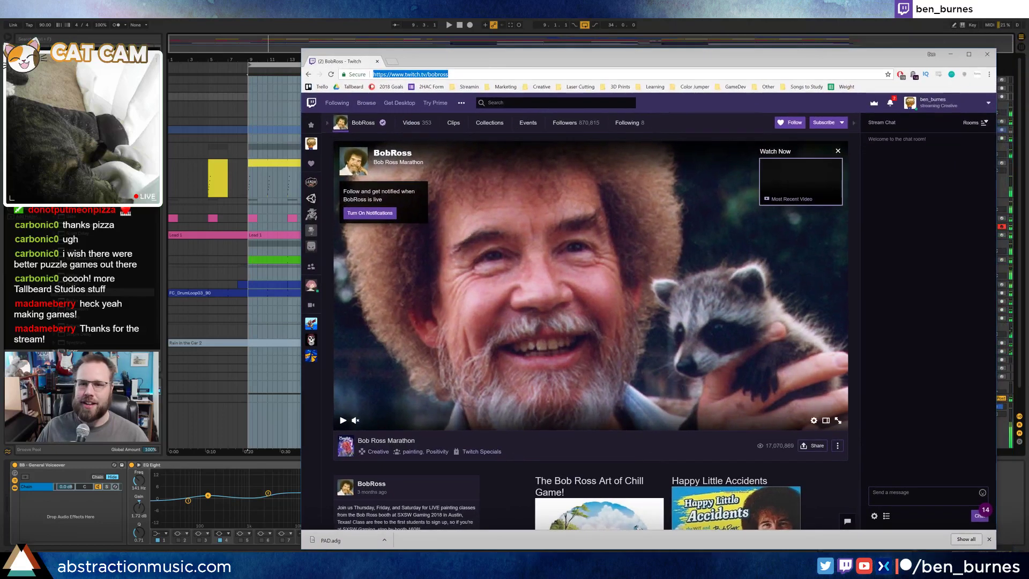
click(950, 55)
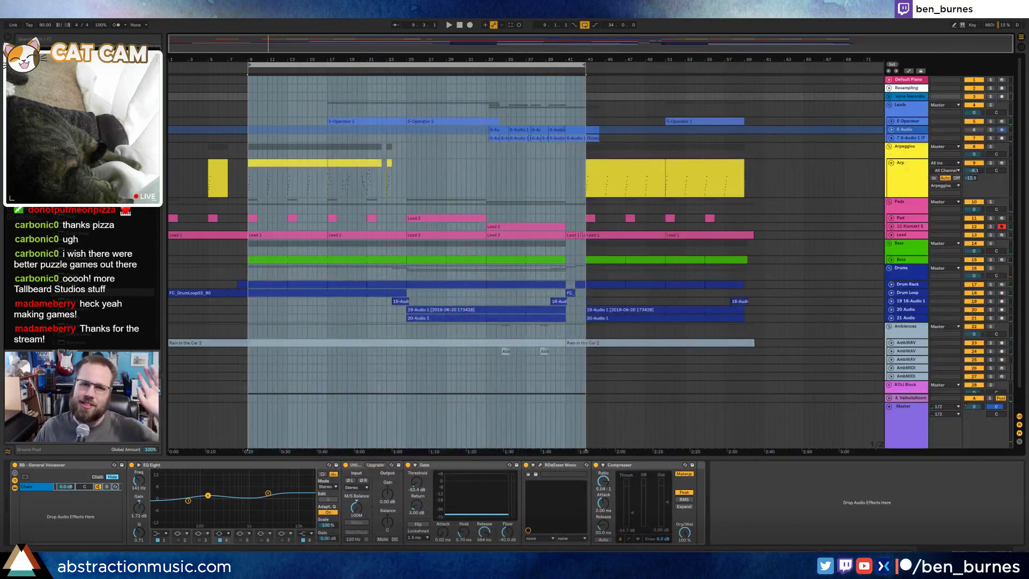